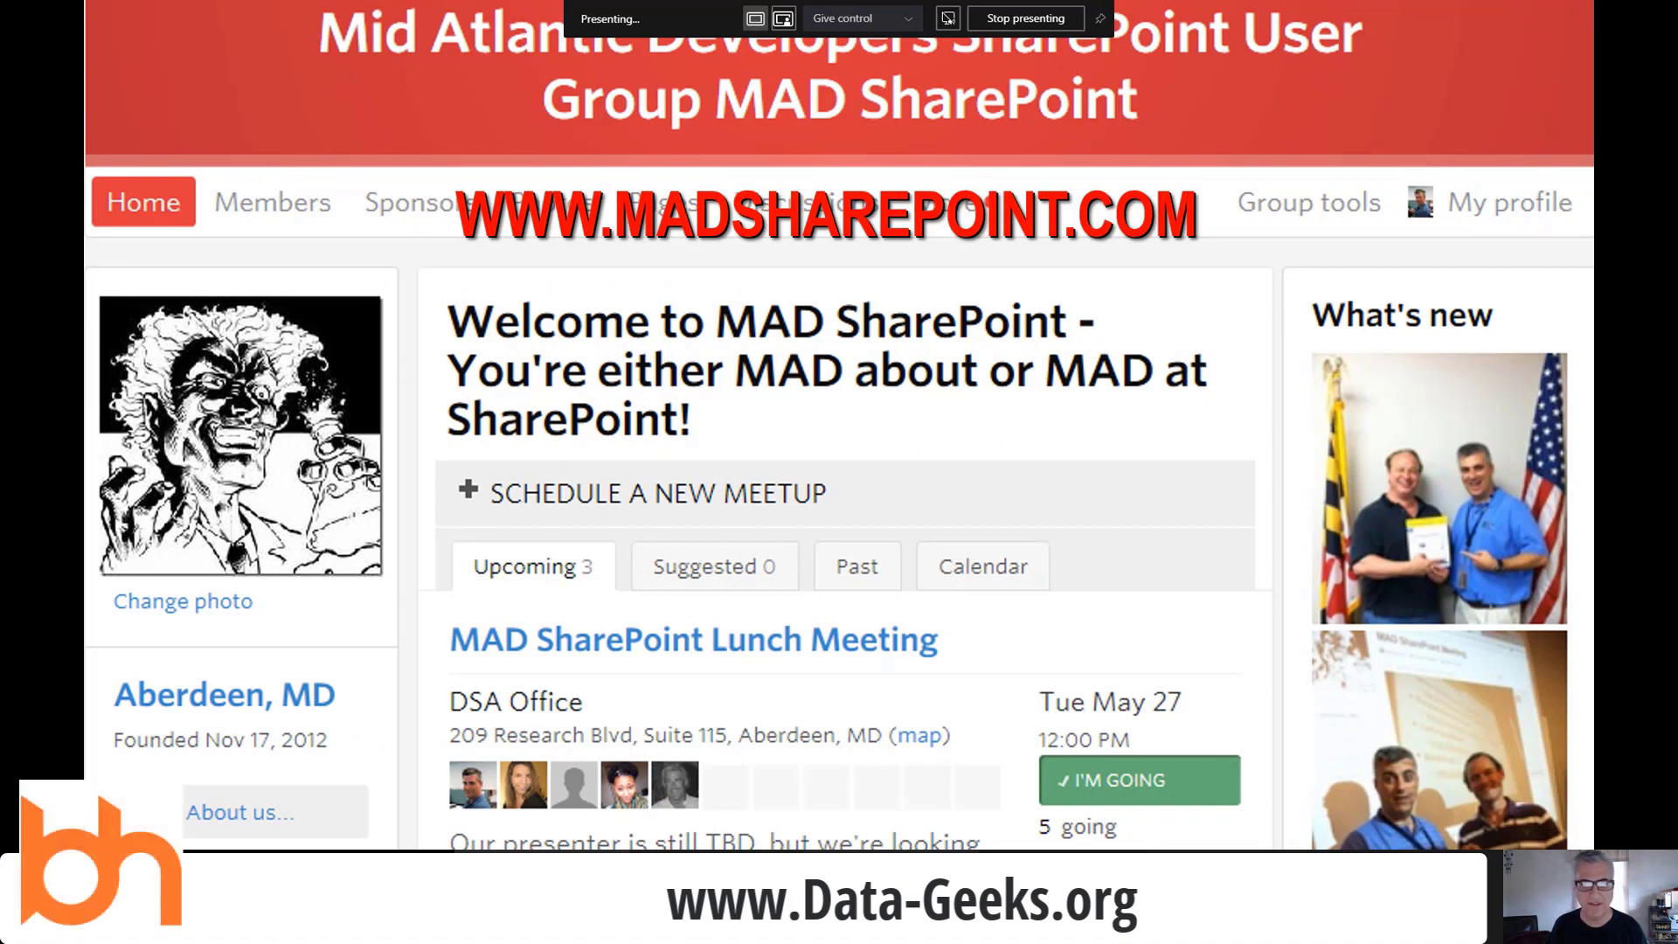
- Advance the presentation from the Meetup group page to the Microsoft Learn Azure slide
key("Right")
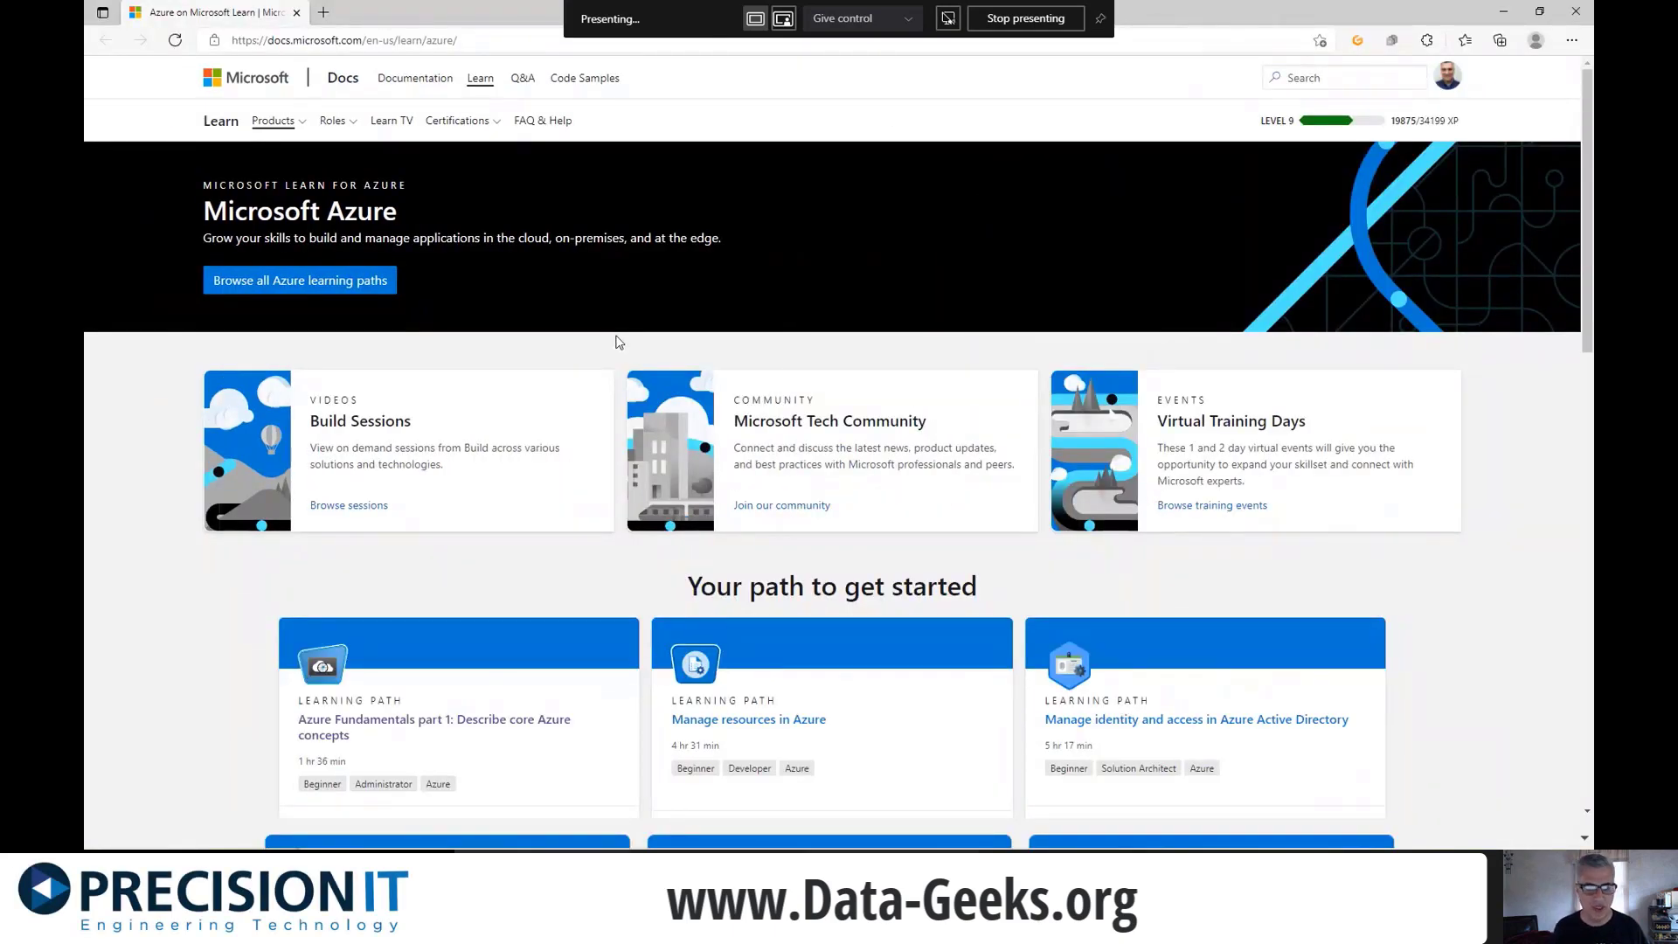
- Mark the Azure Fundamentals part 1 and Manage resources in Azure cards in red, then clear the marks
scroll(619, 342, "down", 4)
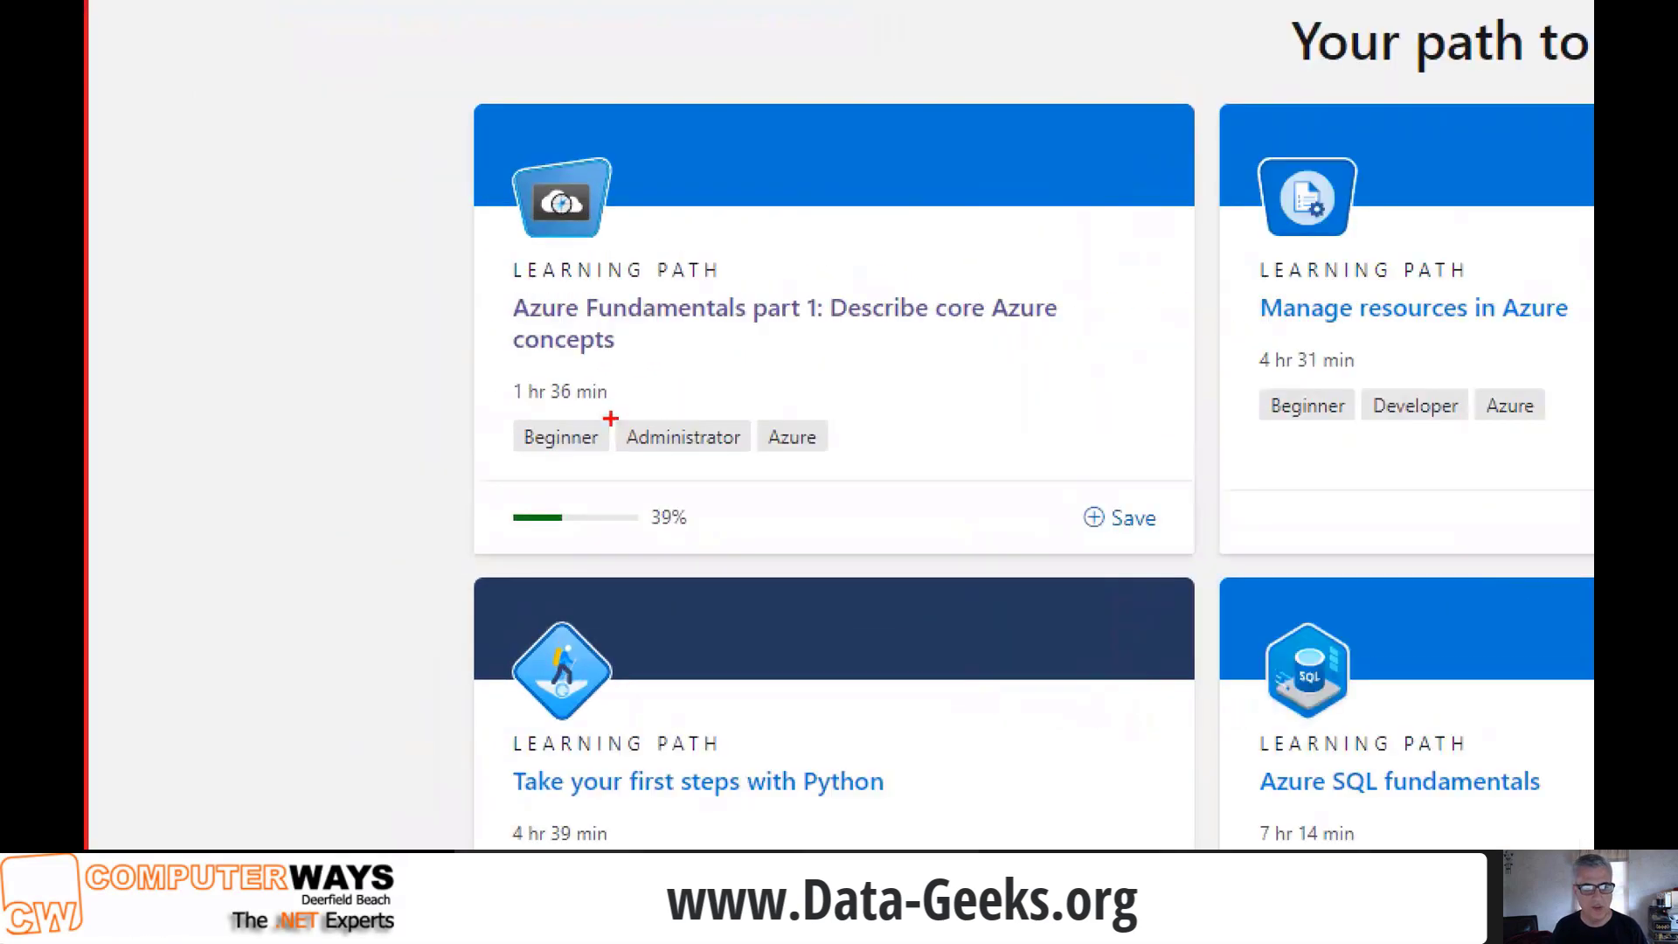
left_click_drag(337, 454, 388, 490)
left_click_drag(714, 466, 837, 579)
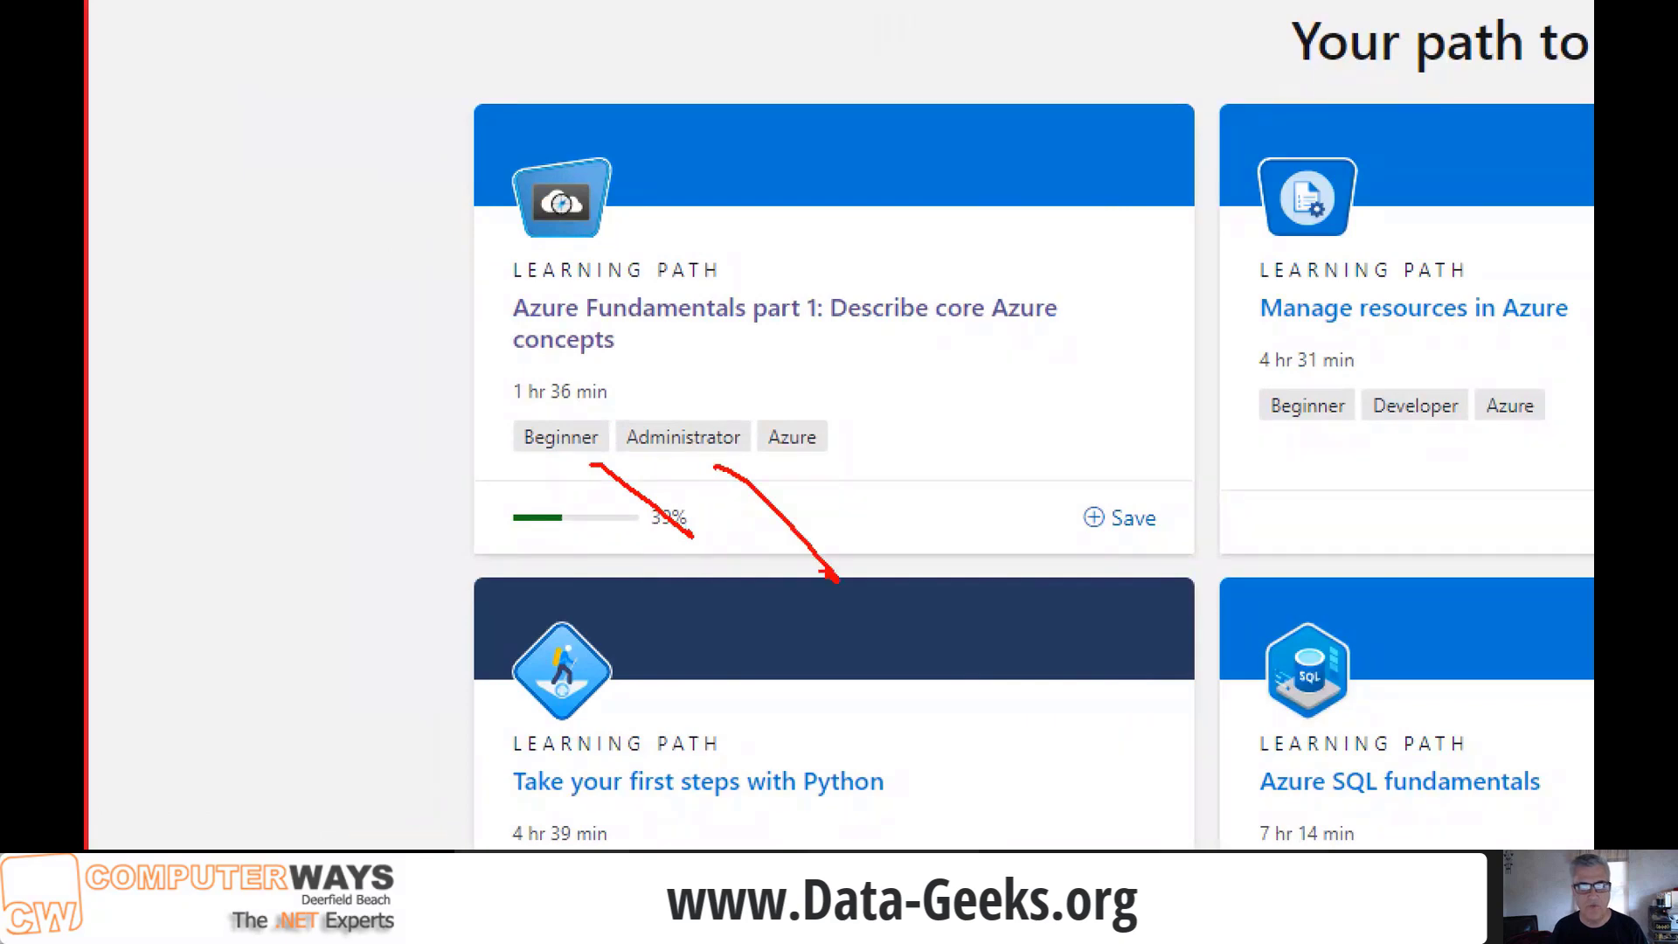
mouse_move(645, 353)
left_mouse_down()
mouse_move(430, 365)
mouse_move(646, 354)
mouse_move(501, 328)
left_mouse_up()
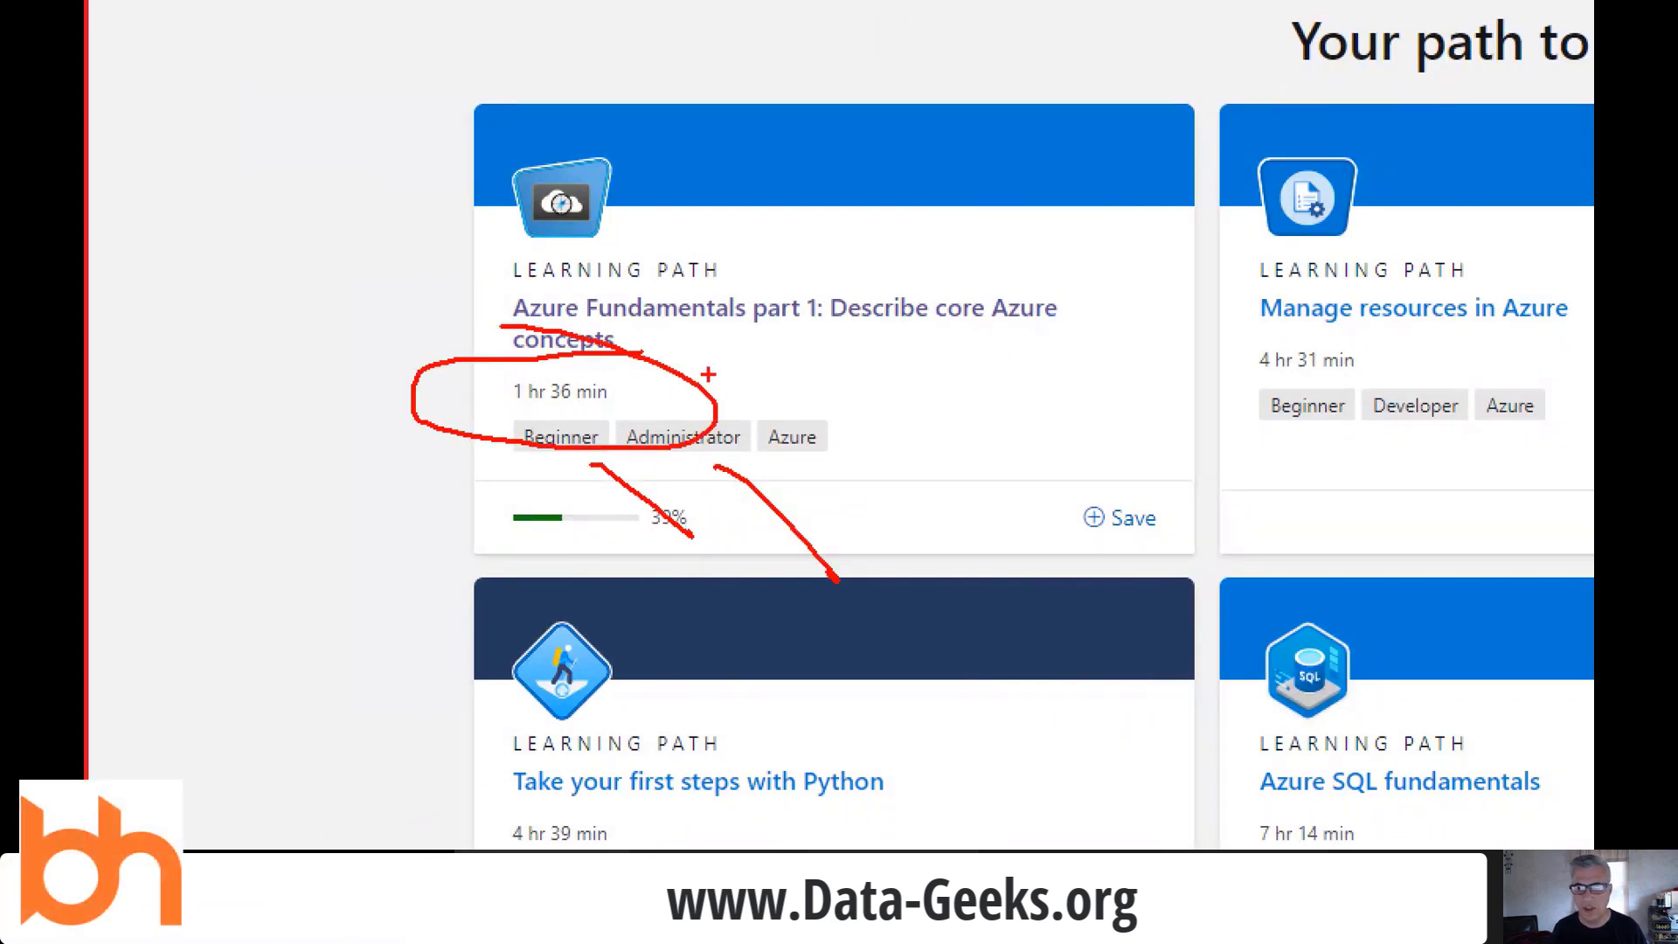
mouse_move(1393, 150)
left_mouse_down()
mouse_move(1193, 454)
mouse_move(1442, 515)
mouse_move(1594, 476)
left_mouse_up()
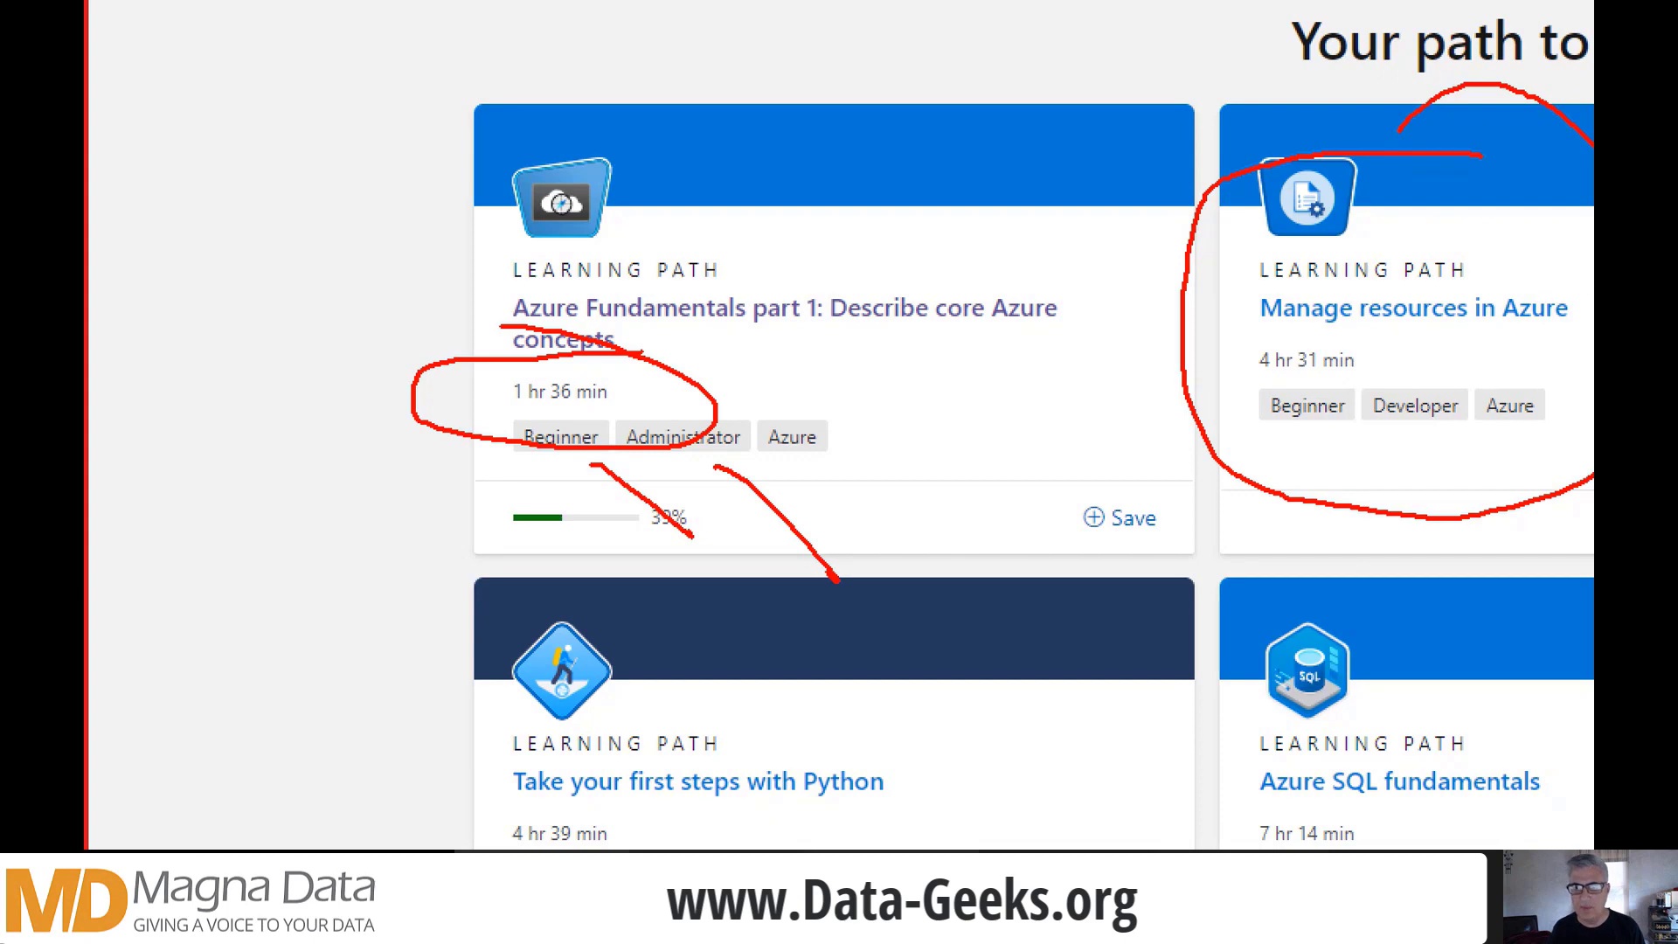
key("Escape")
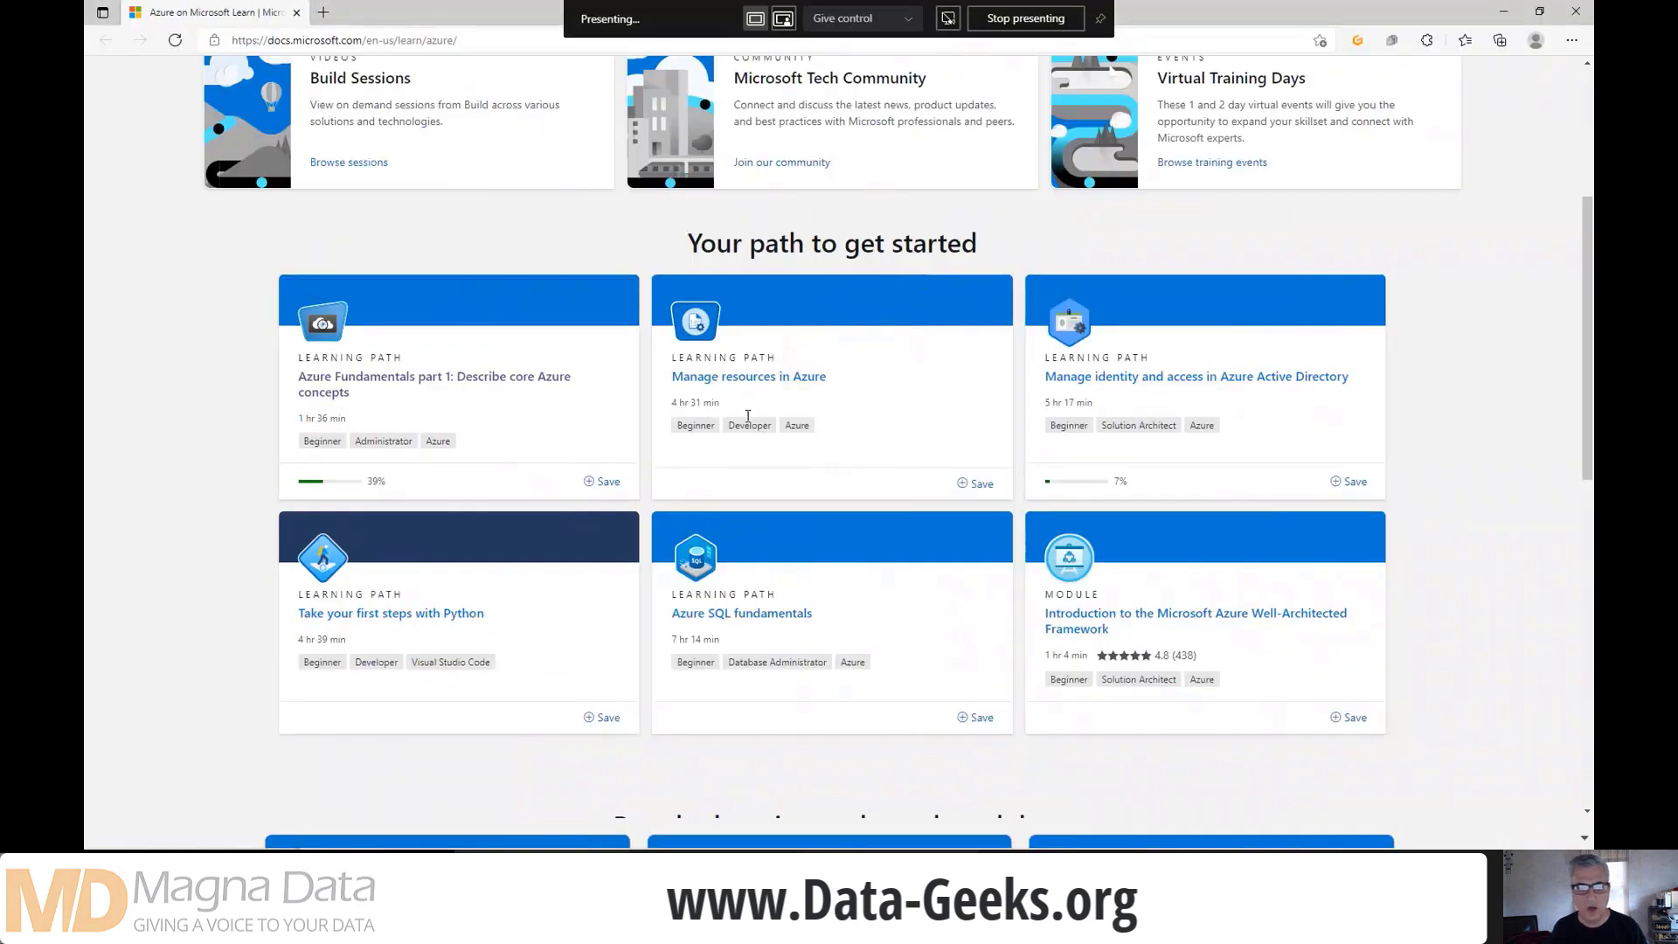
- Scroll through the Manage resources in Azure module list, then minimize the browser window
left_click(767, 387)
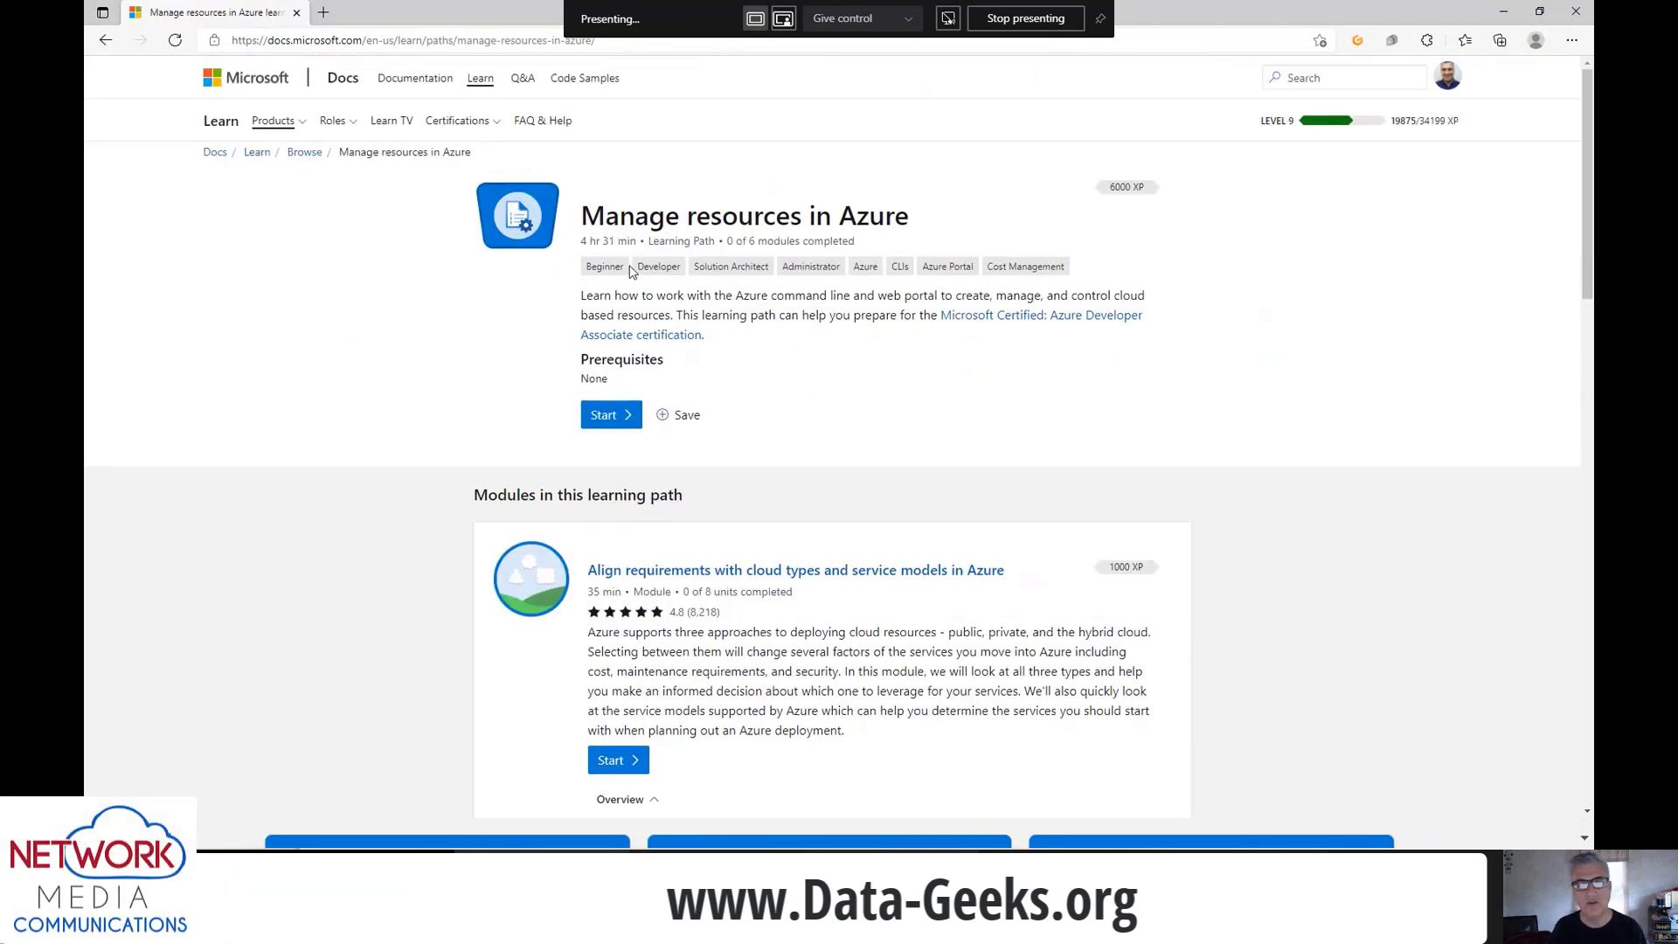
scroll(633, 271, "down", 5)
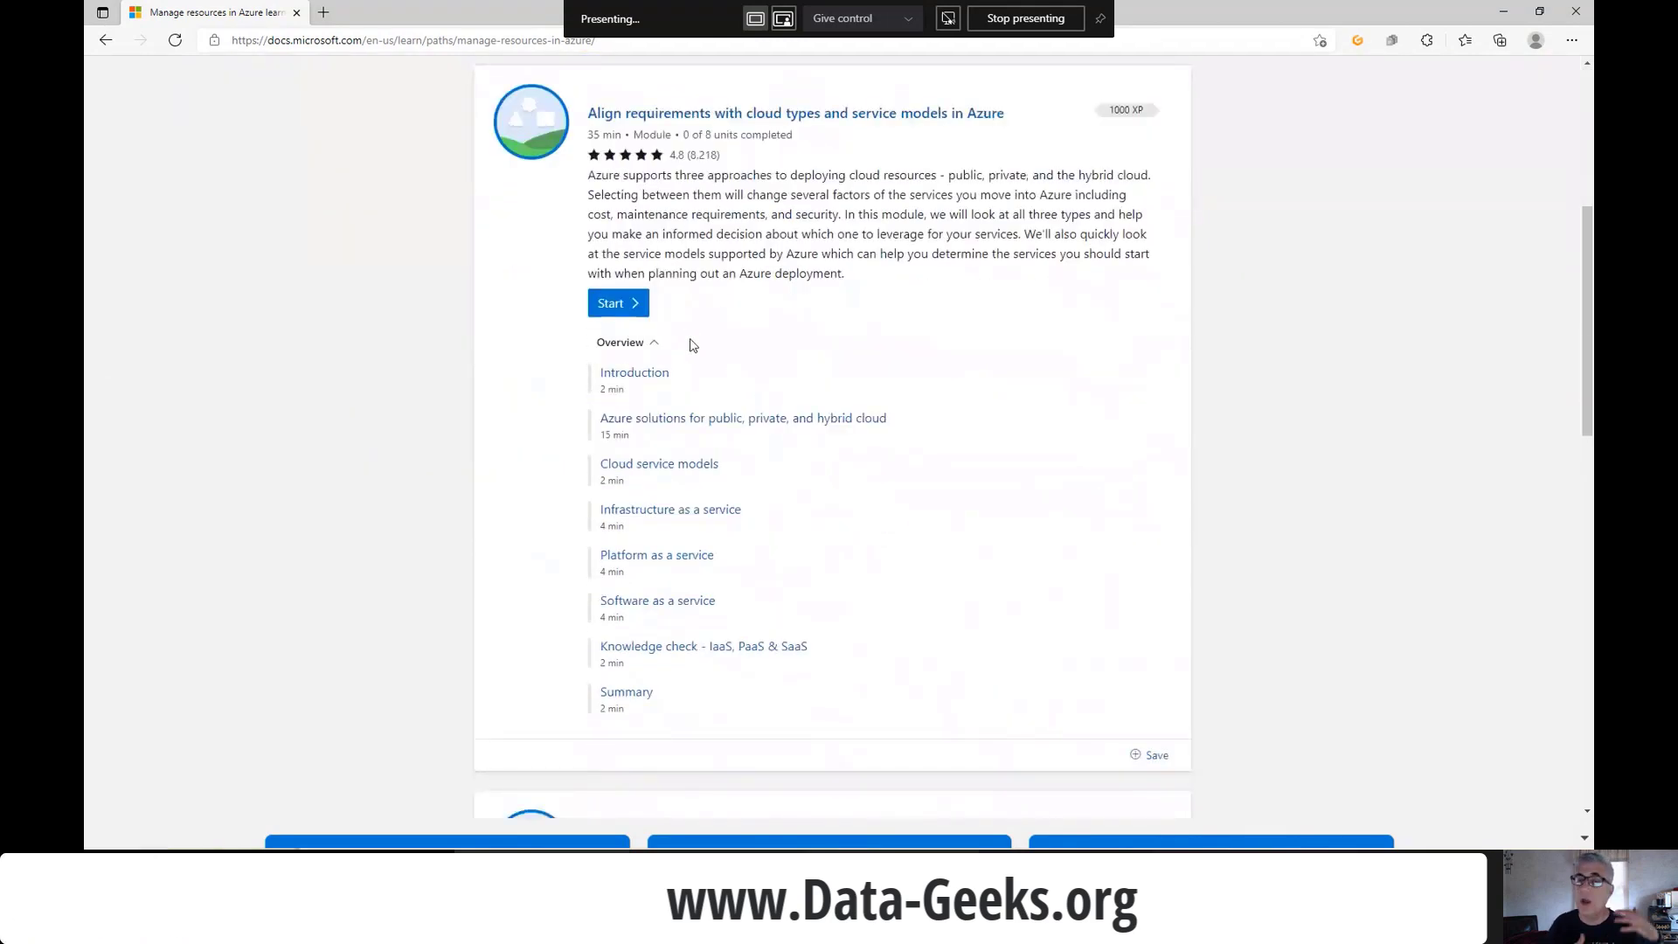
scroll(716, 384, "down", 8)
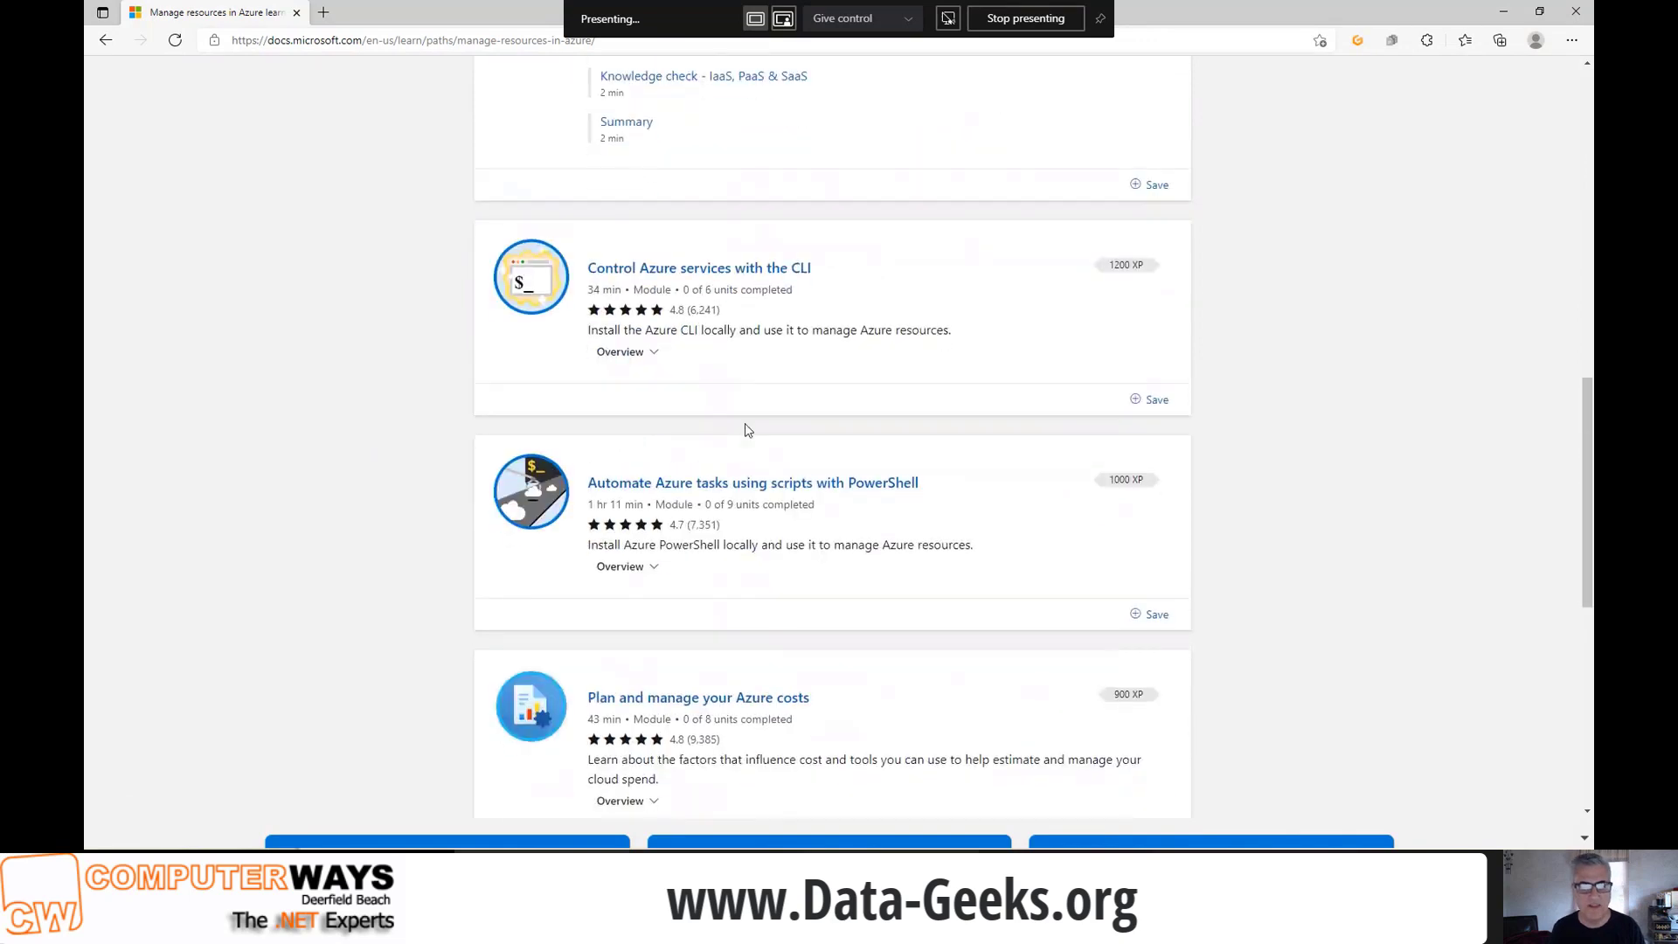
scroll(730, 405, "up", 1)
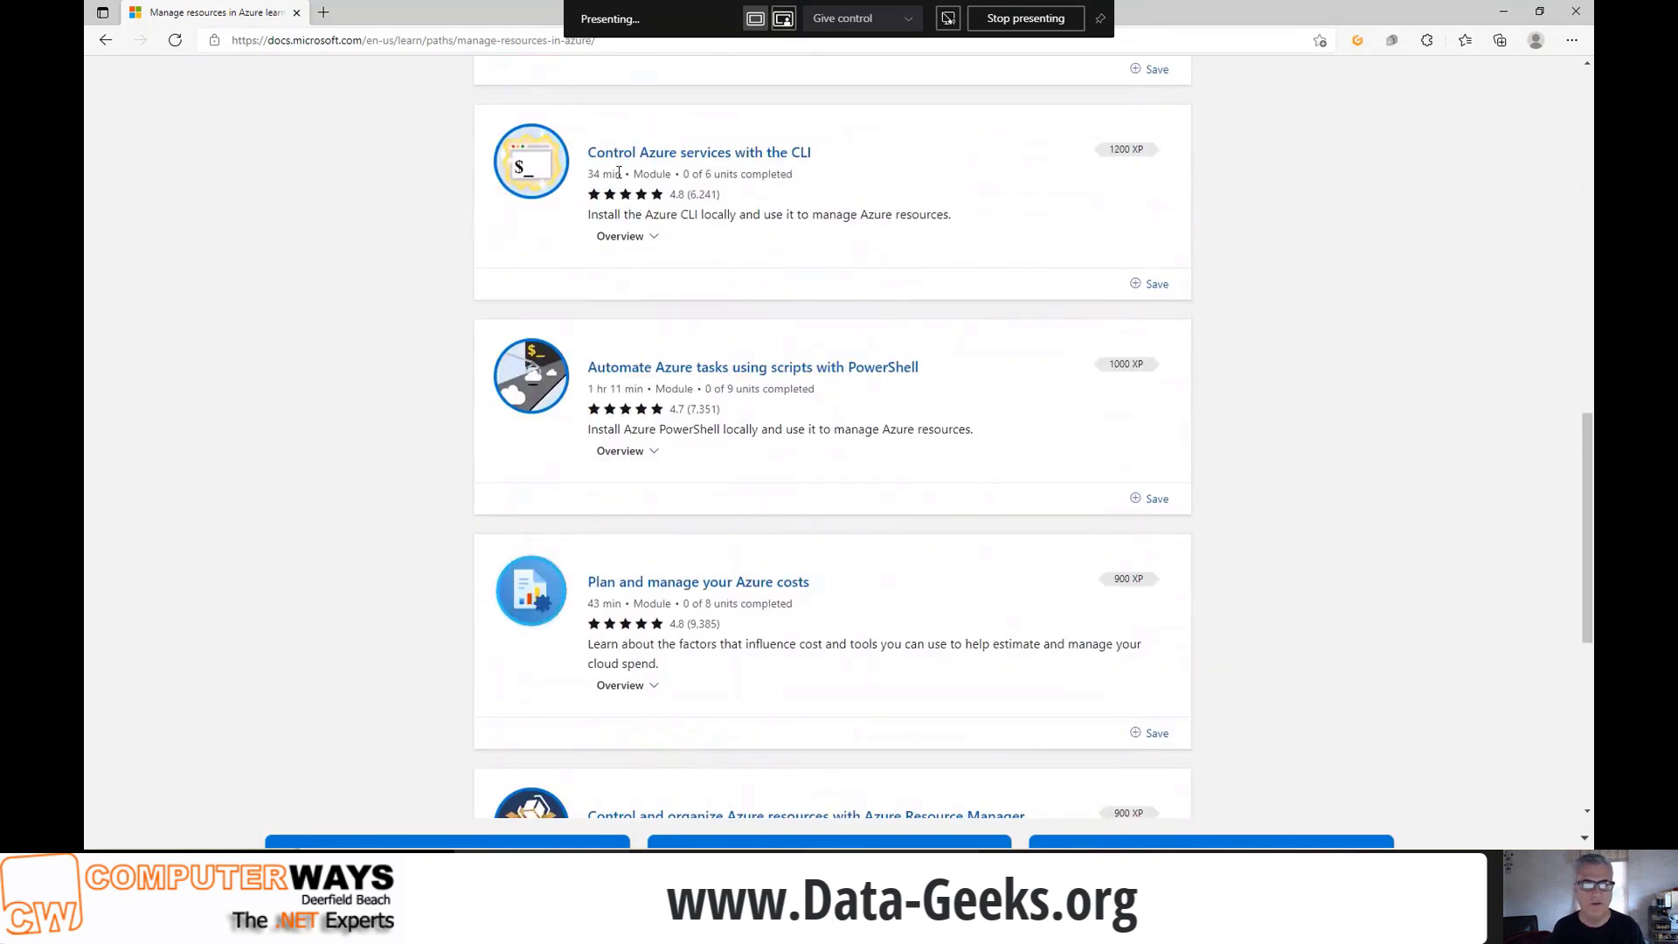
scroll(695, 511, "down", 2)
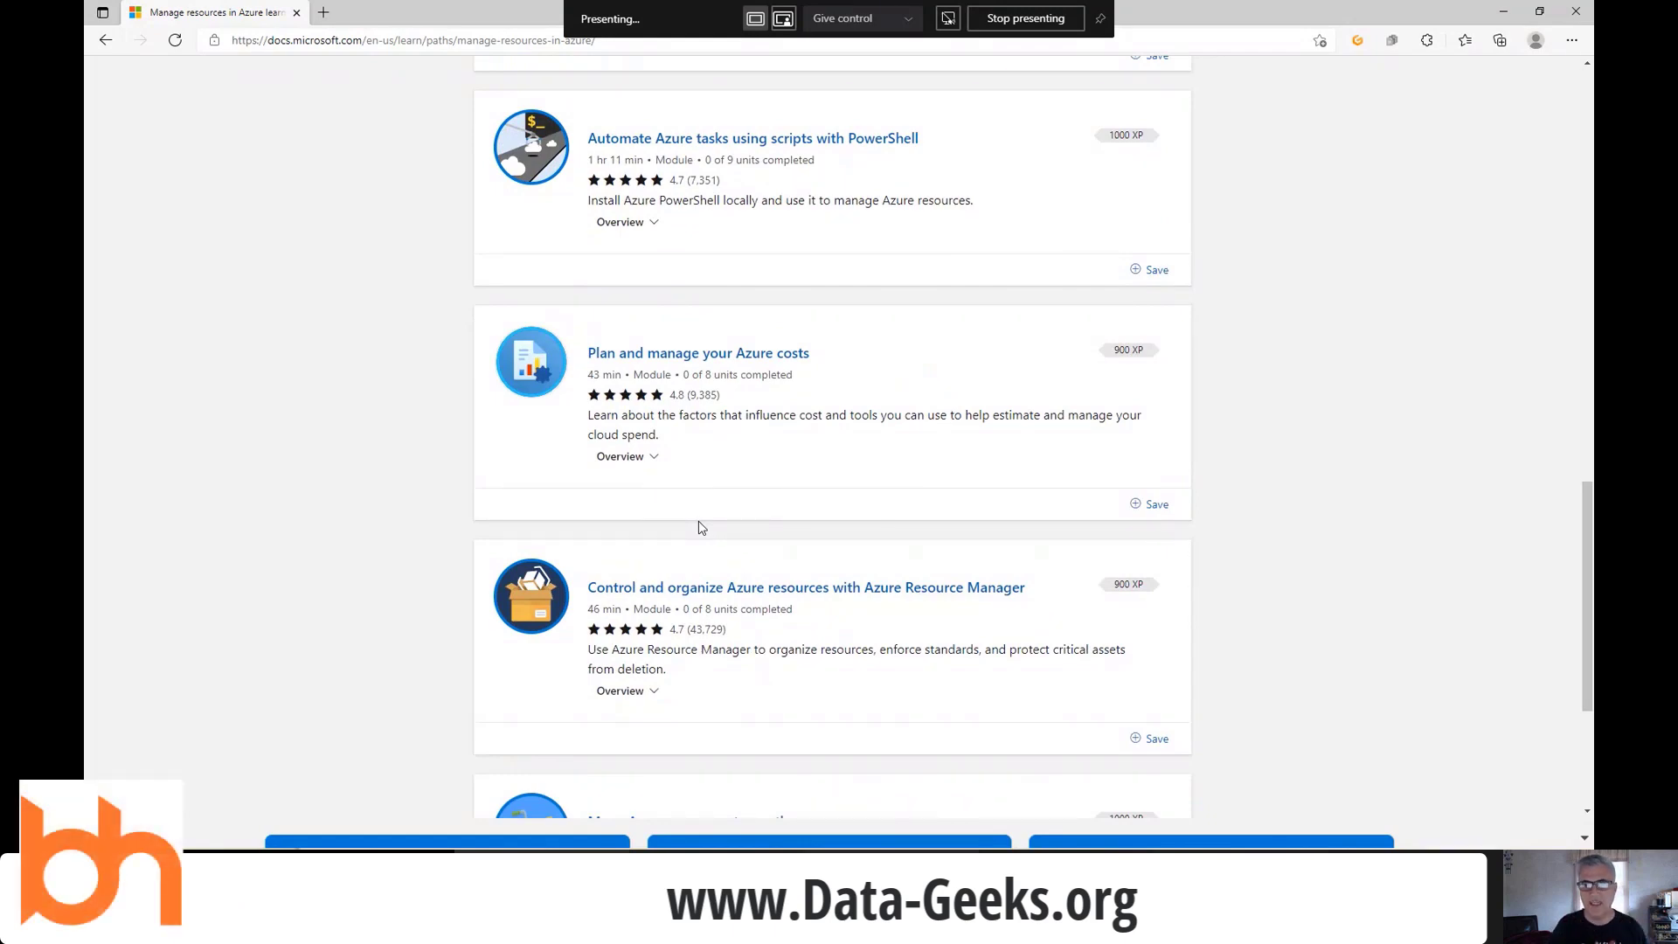
scroll(768, 447, "up", 10)
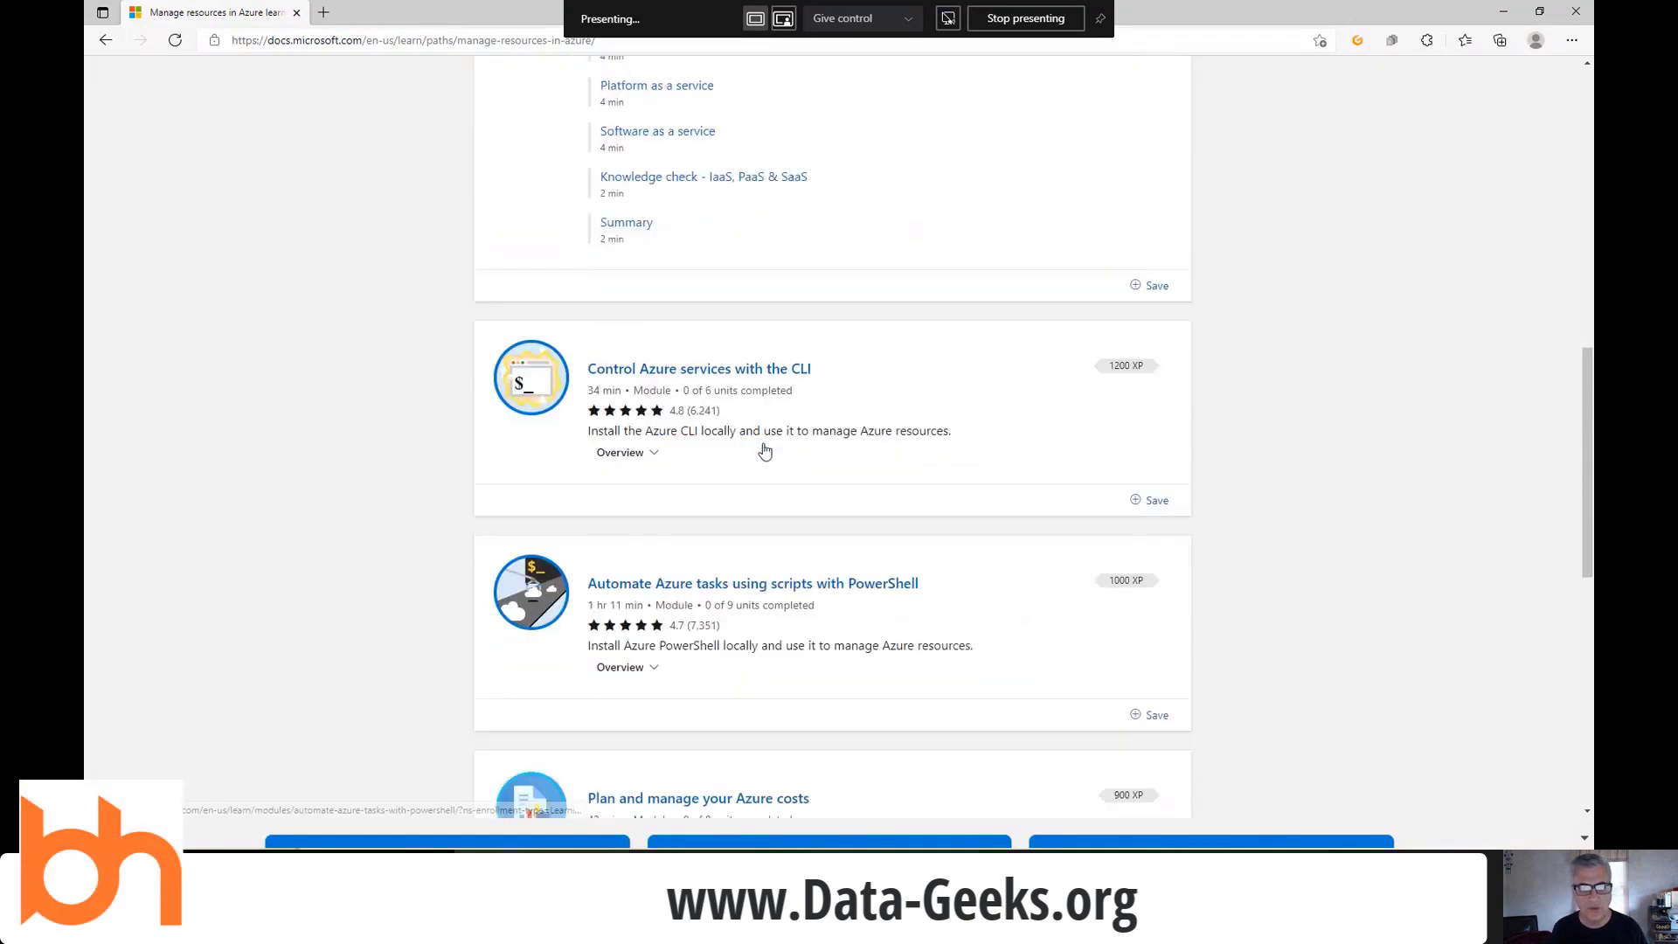
scroll(773, 459, "down", 3)
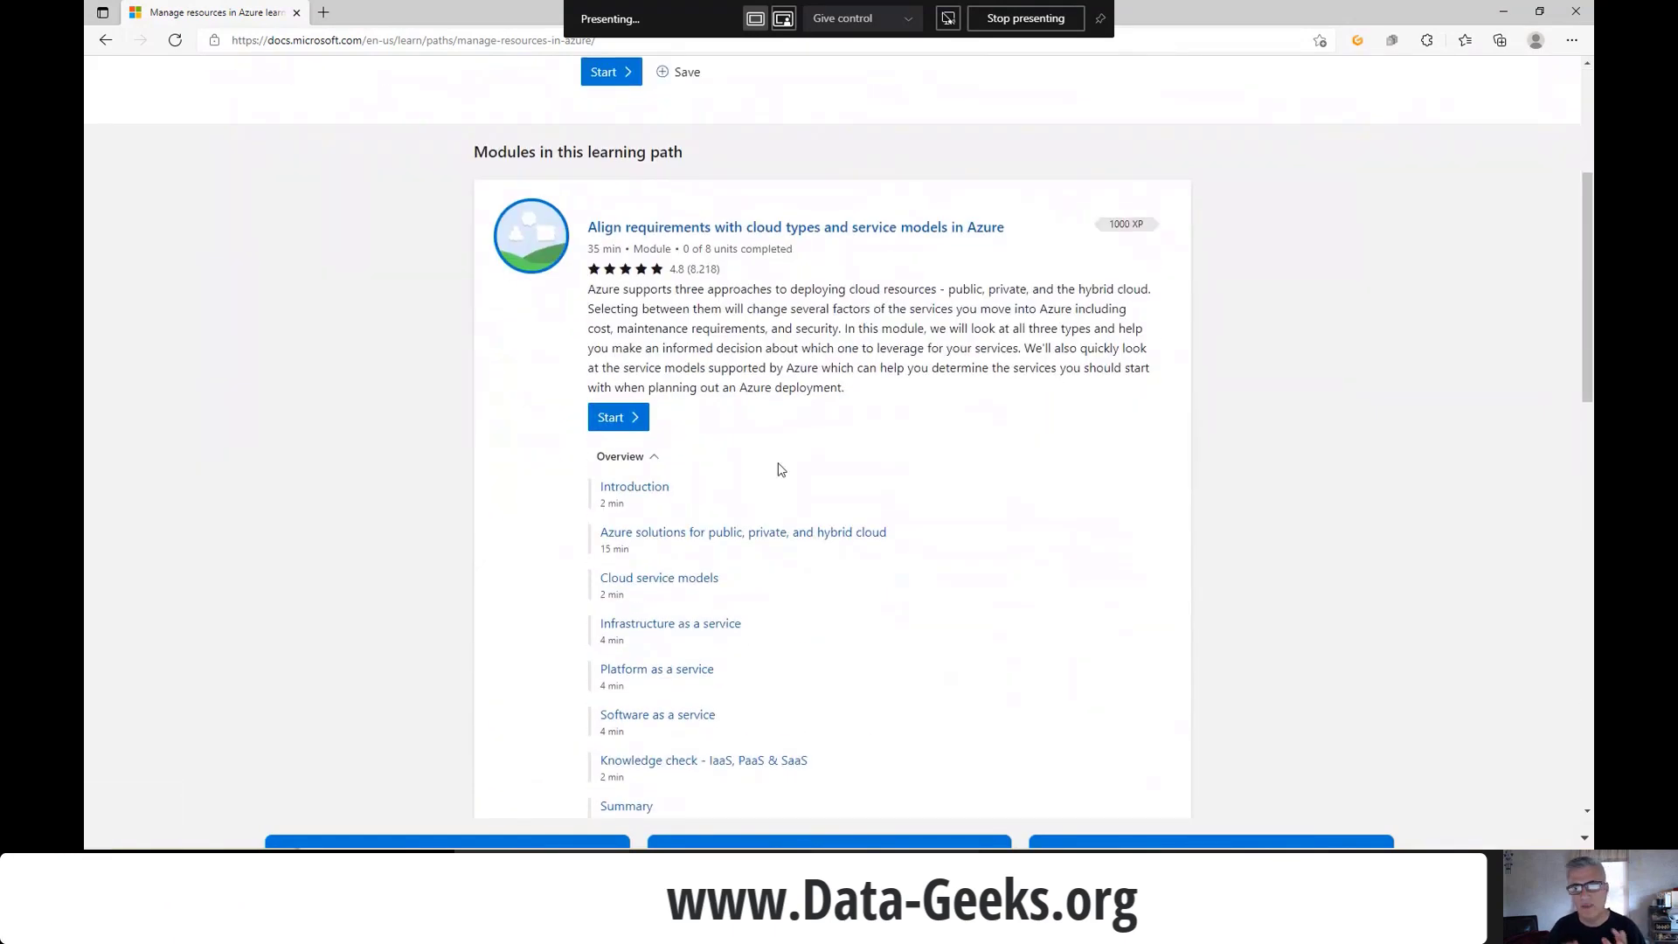
scroll(780, 472, "up", 3)
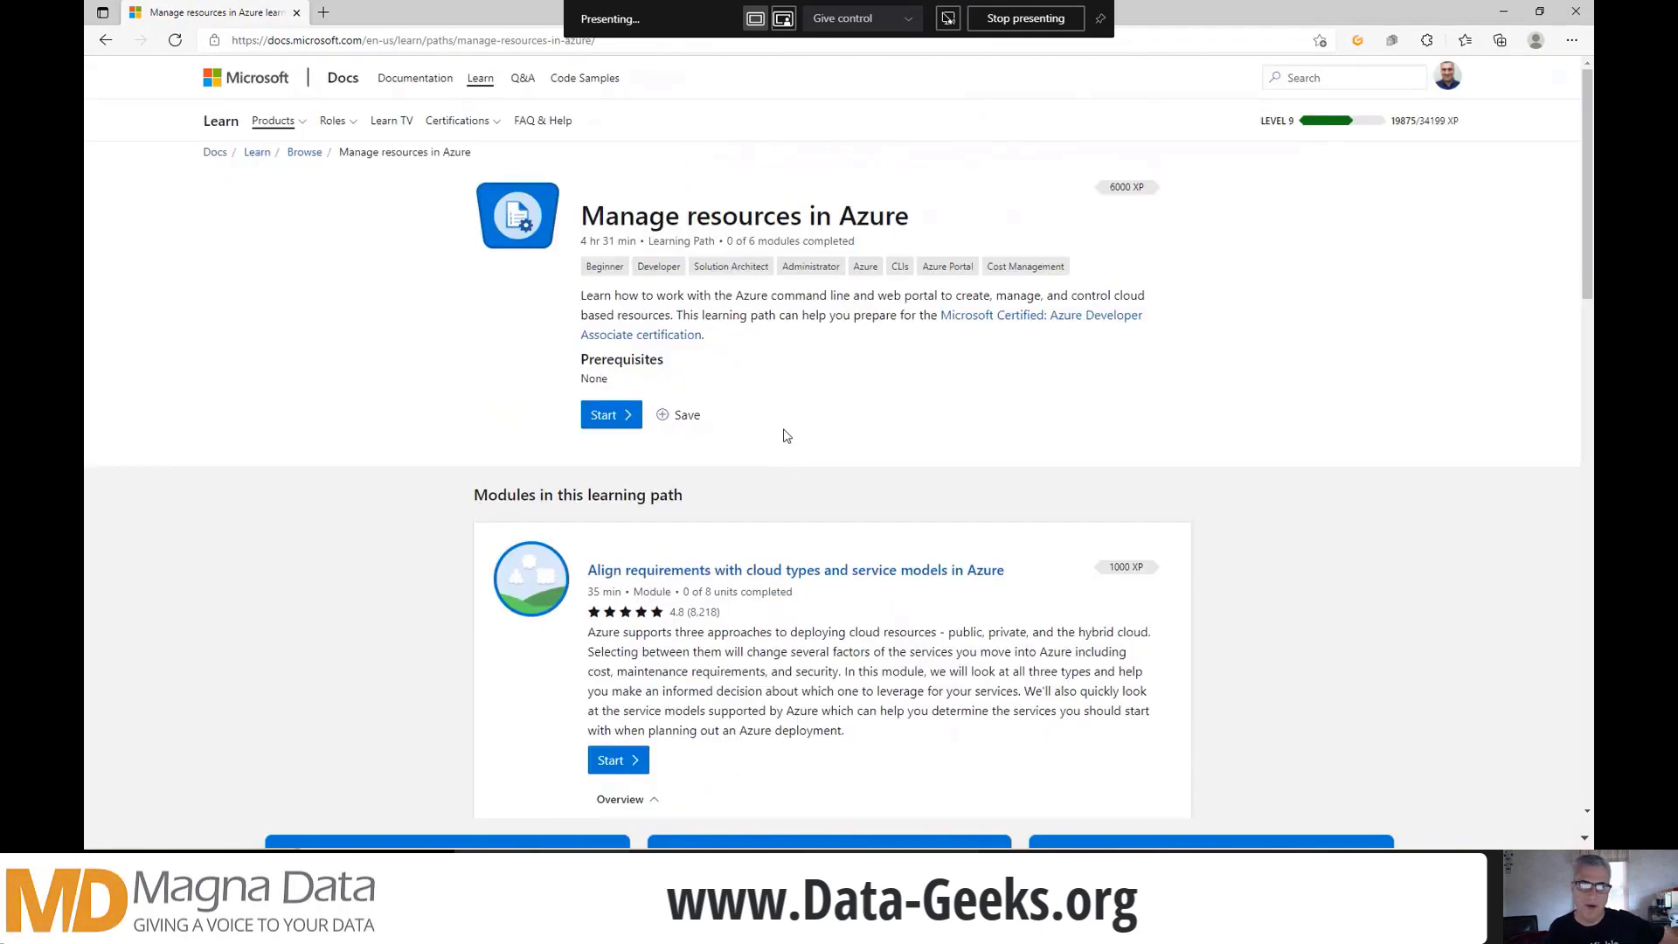
left_click(1508, 18)
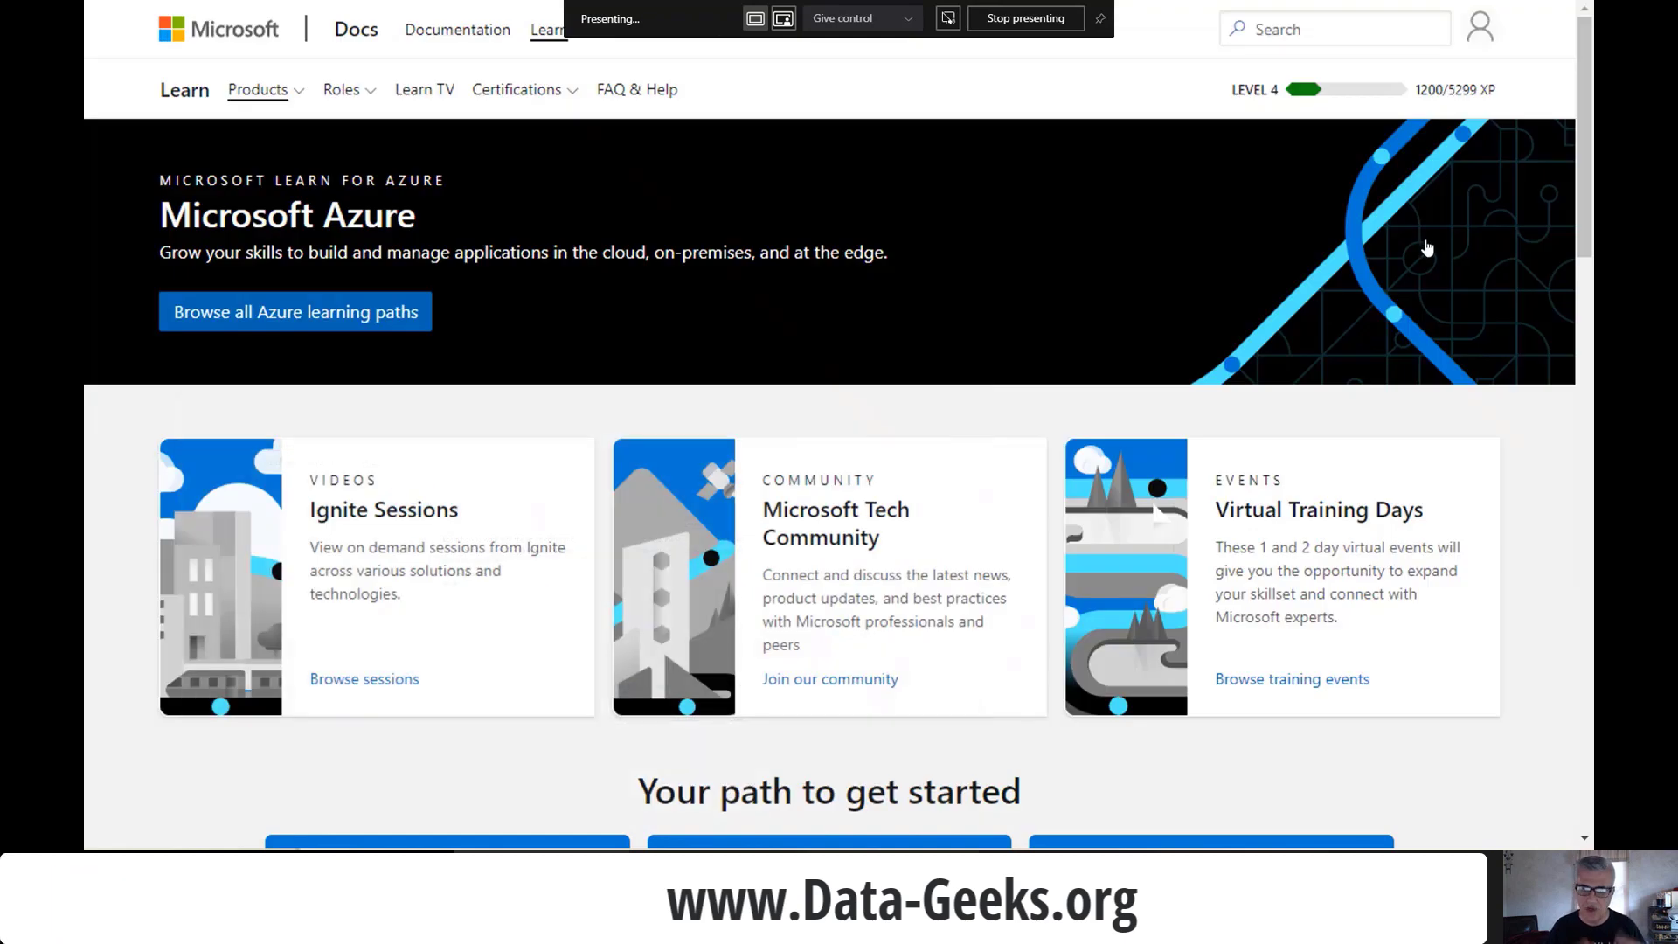
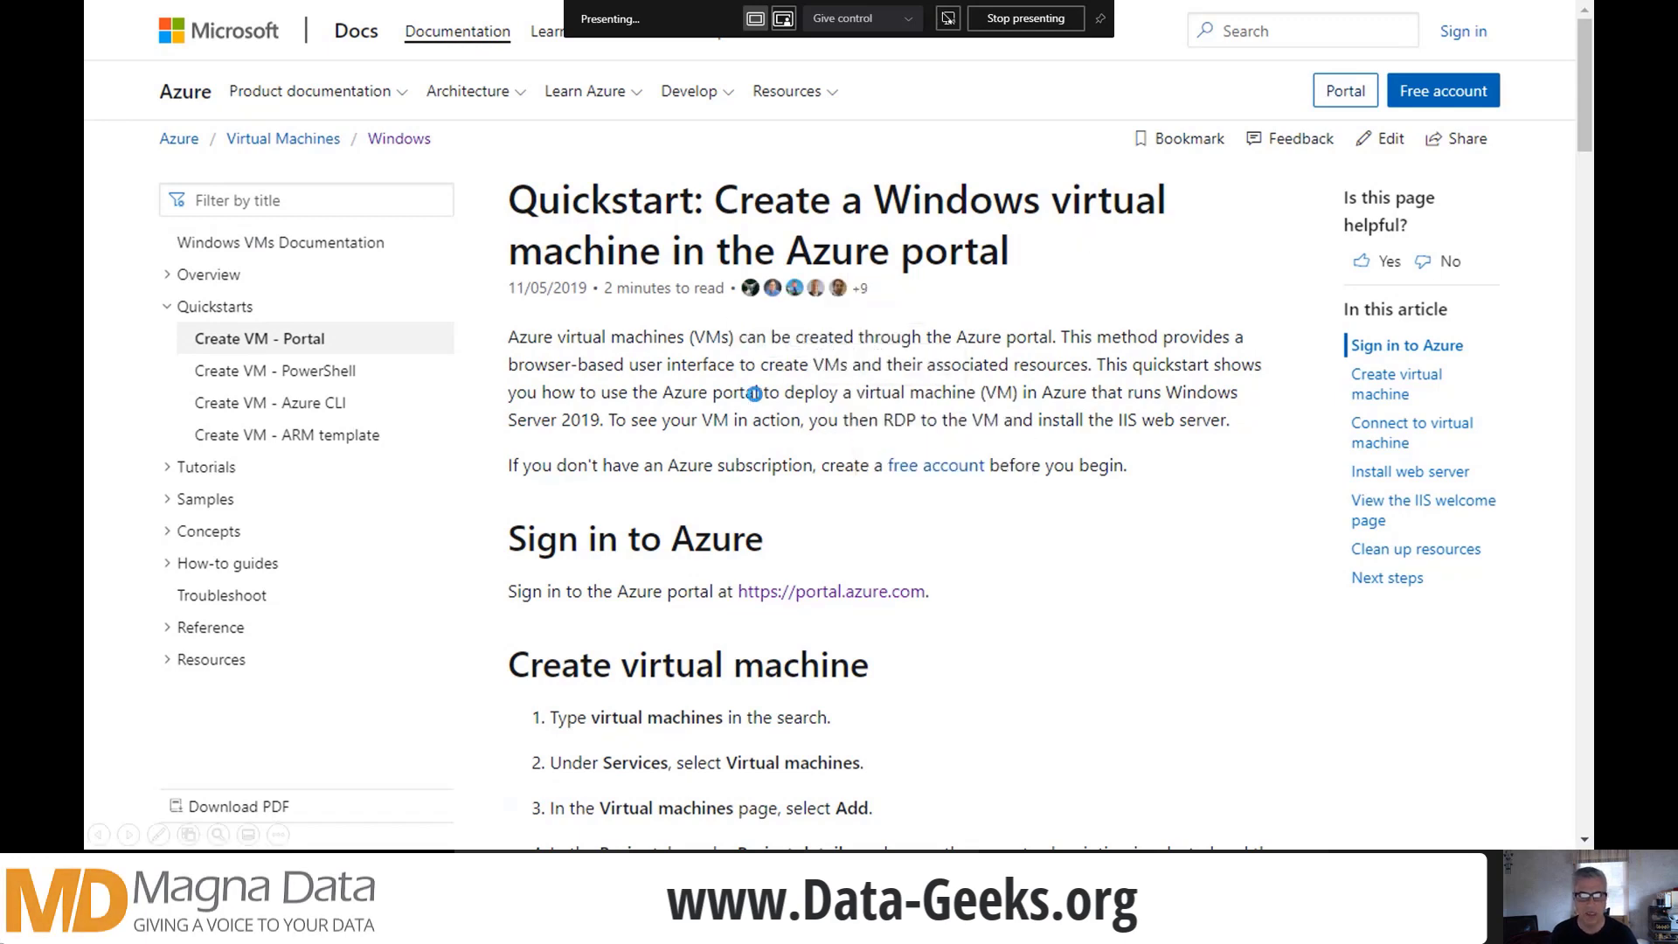
- Exit full screen and snap the quickstart docs window to the left half
key("F11")
key("F5")
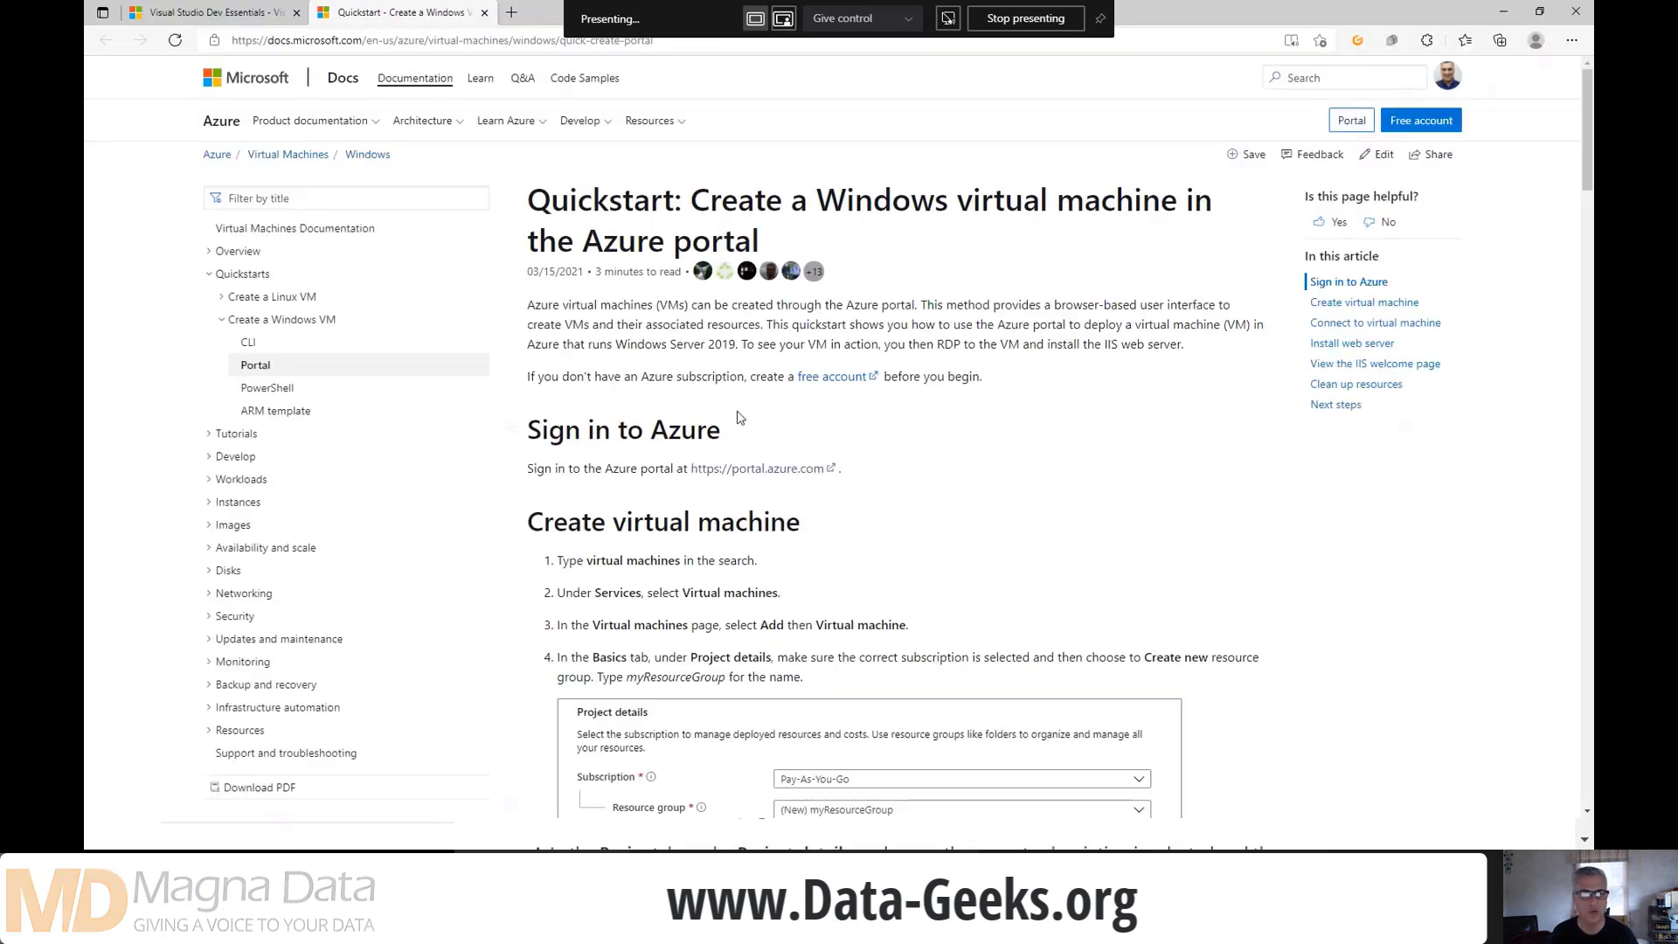
left_click_drag(1229, 19, 88, 196)
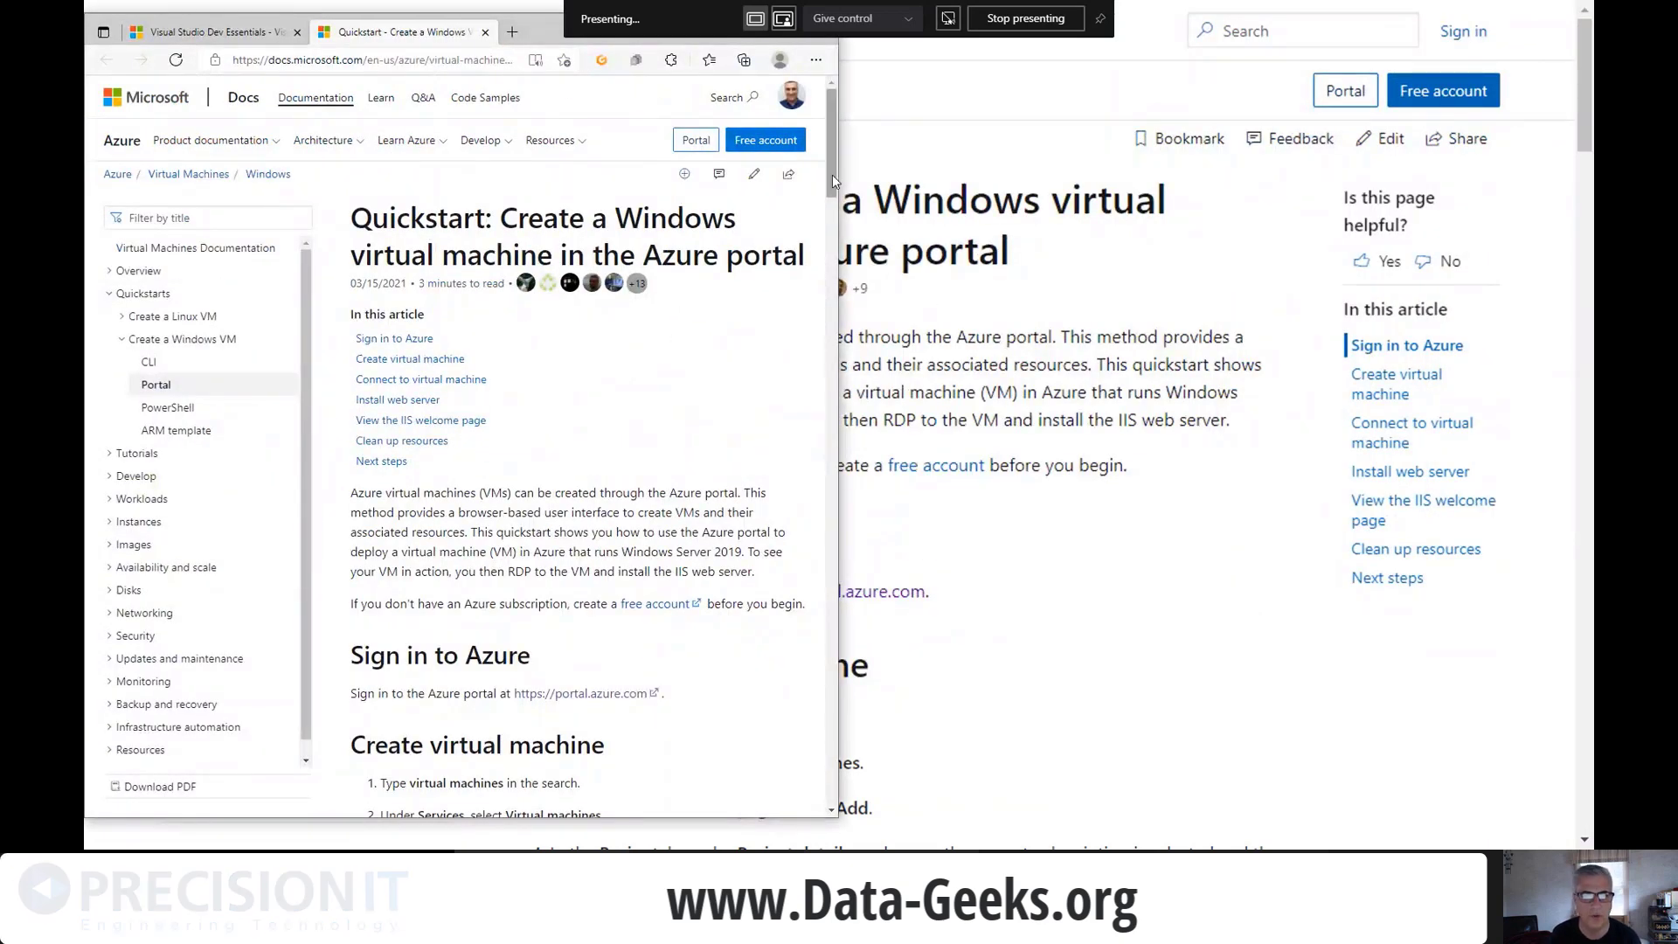
- Scroll to Sign in to Azure, highlight the portal.azure.com link and bring up its menu
left_click_drag(832, 175, 822, 246)
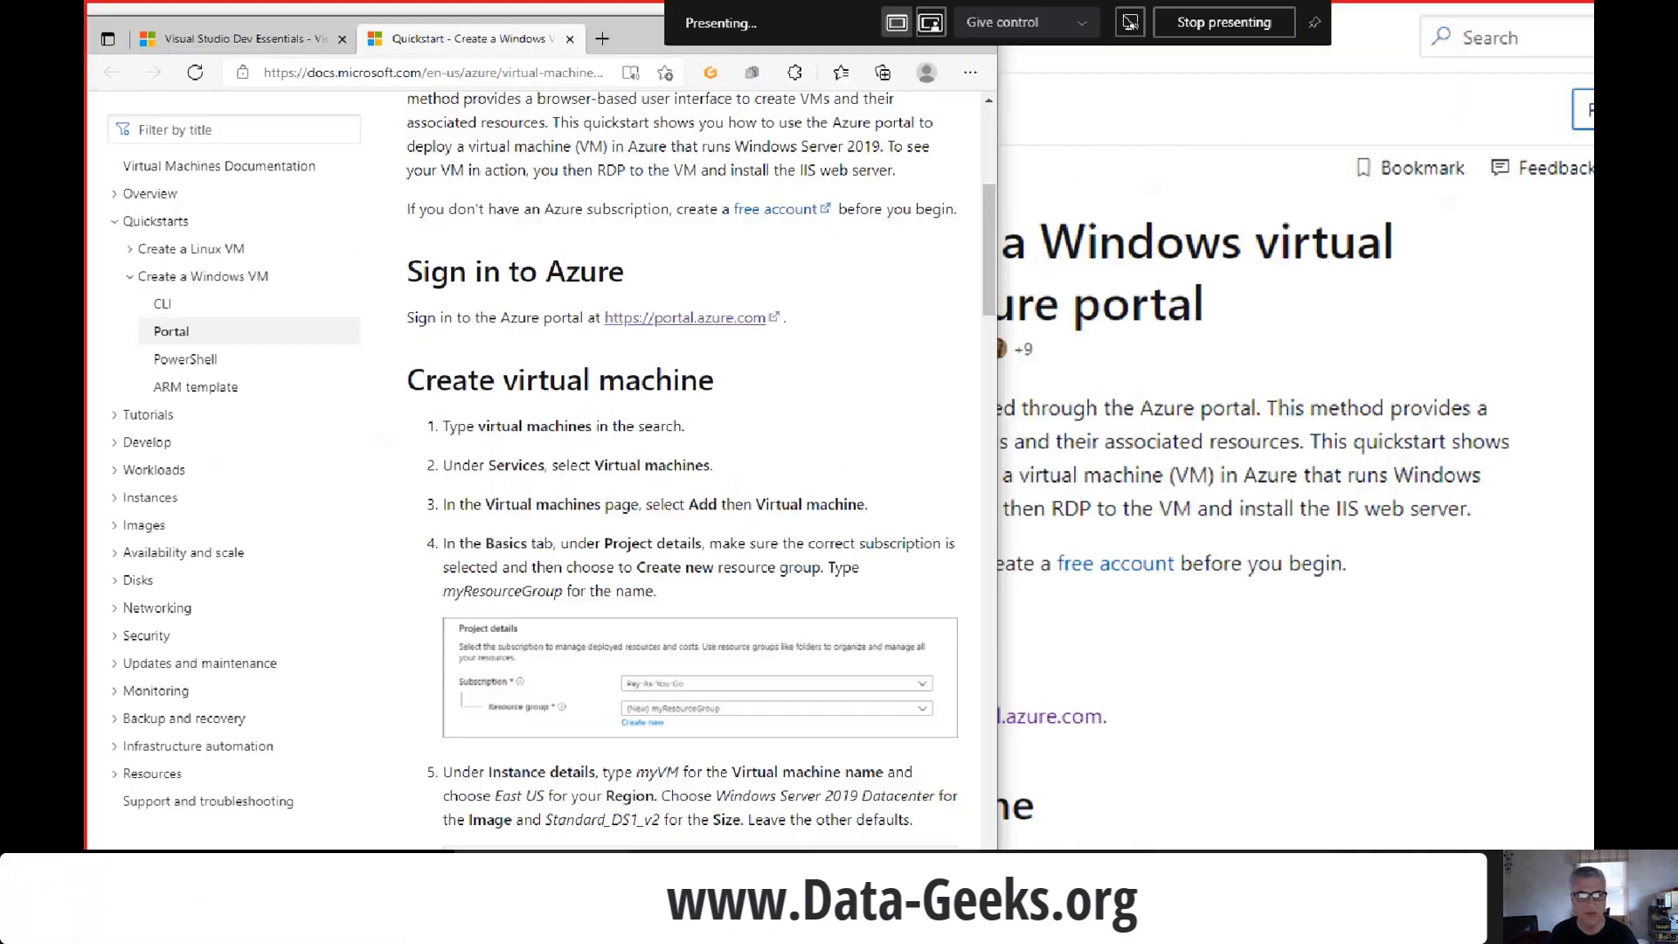
left_click_drag(634, 246, 480, 271)
mouse_move(618, 429)
left_mouse_down()
mouse_move(969, 363)
mouse_move(659, 325)
left_mouse_up()
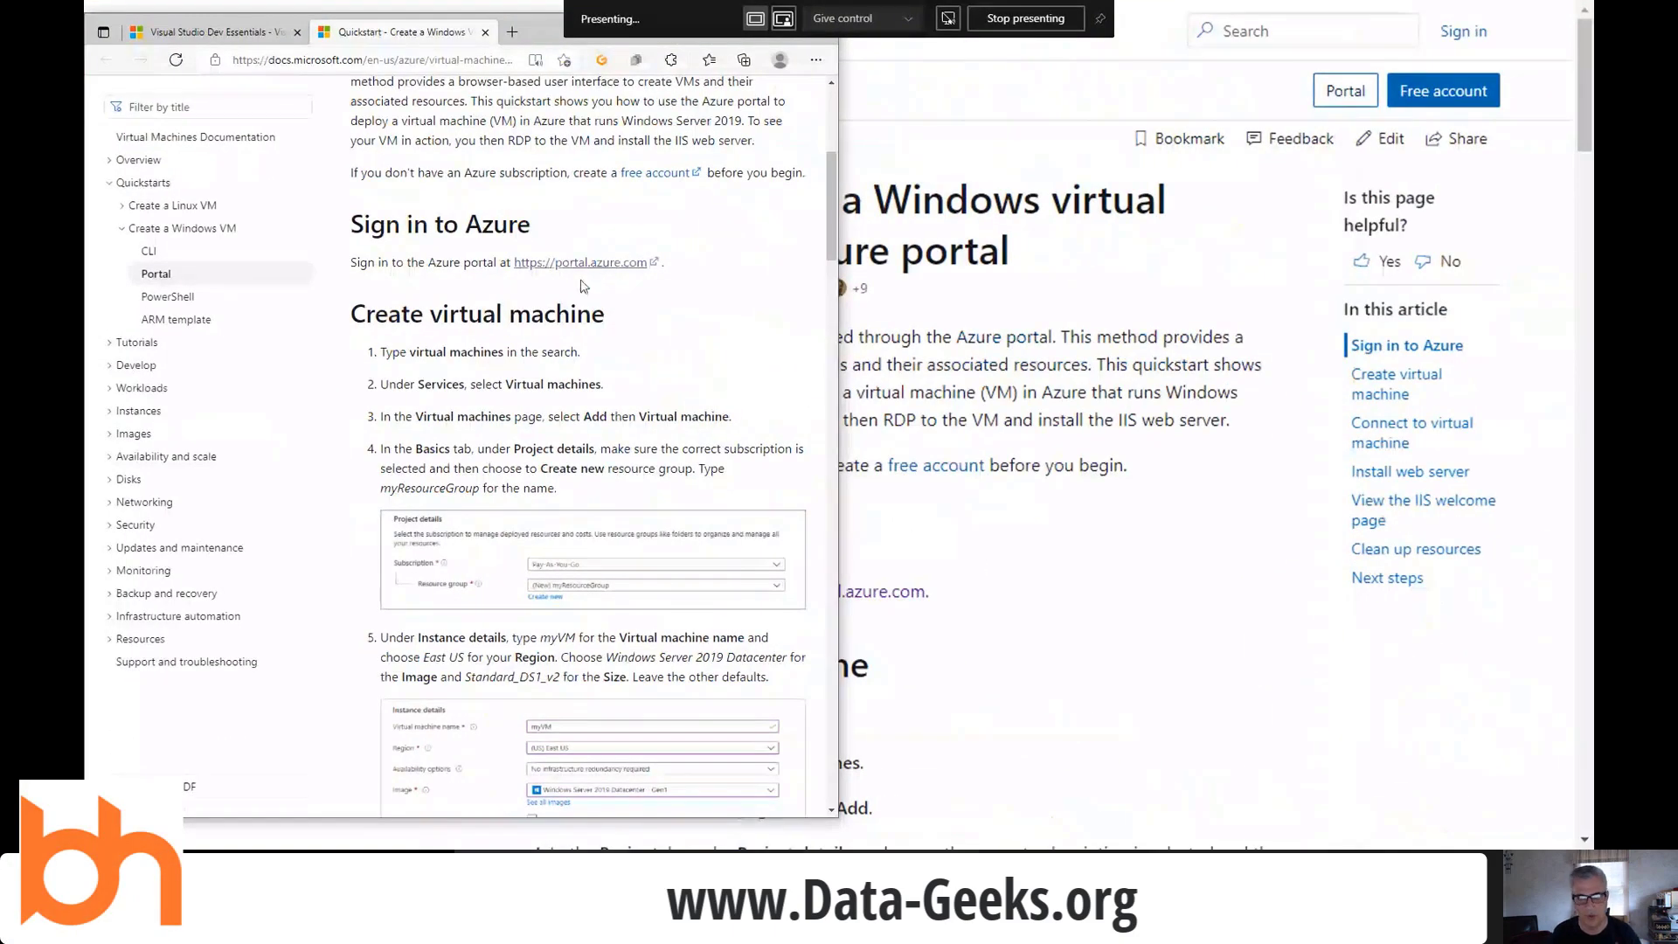
right_click(597, 263)
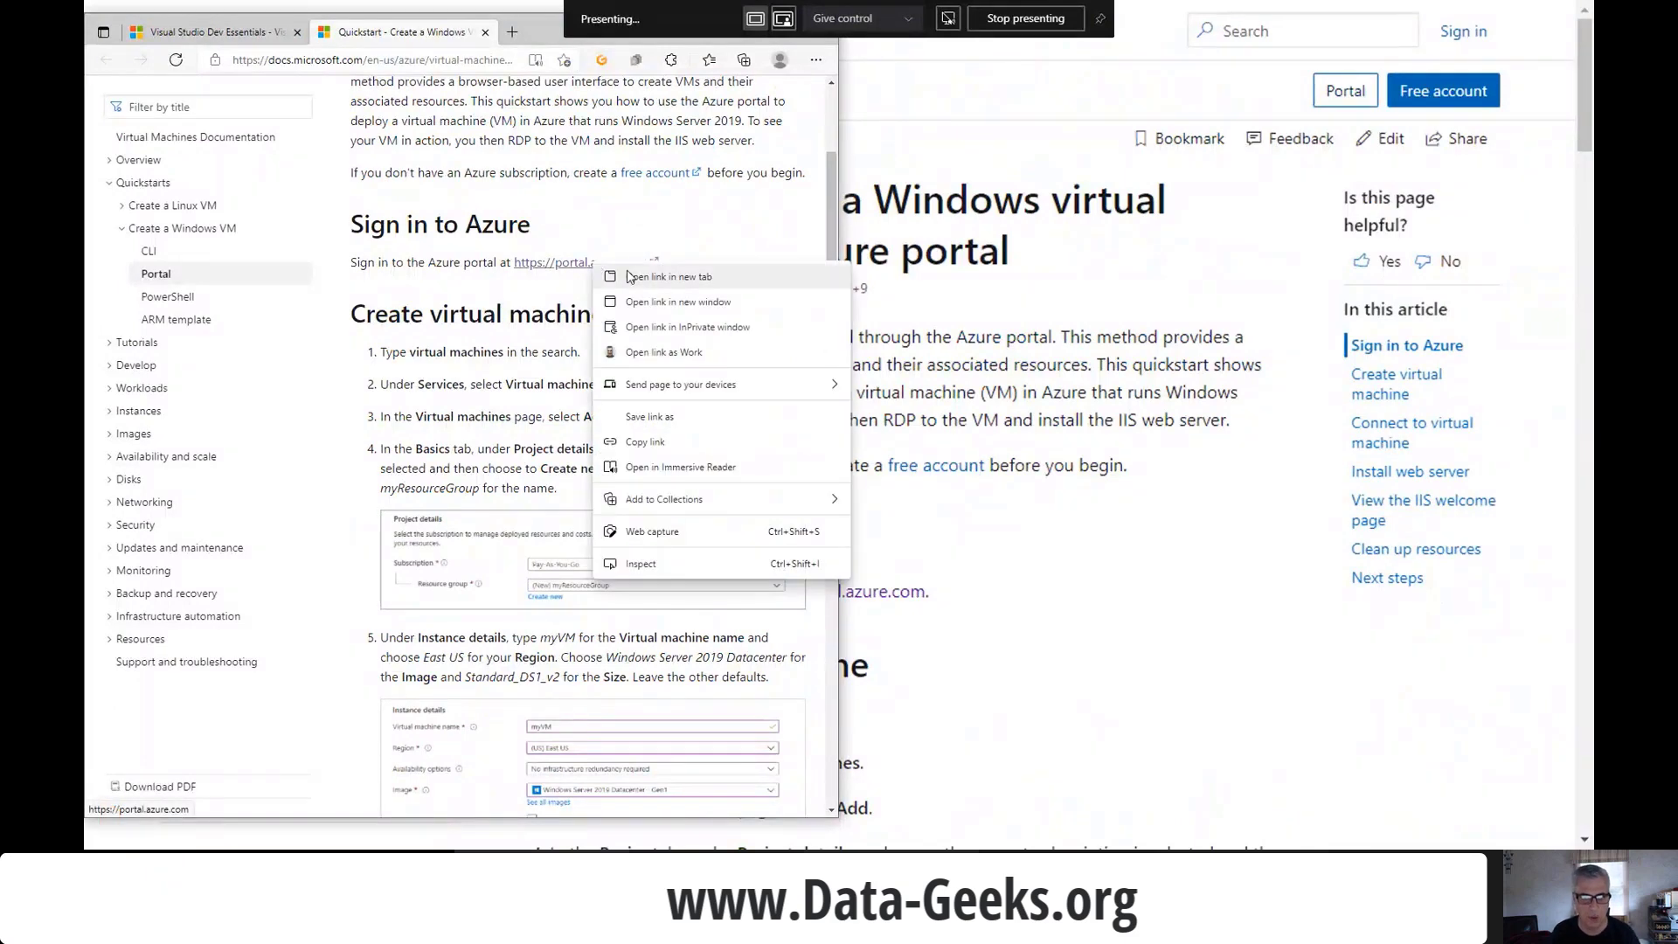
- Open portal.azure.com in a new window on the right half and show the signed-in account
left_click(647, 304)
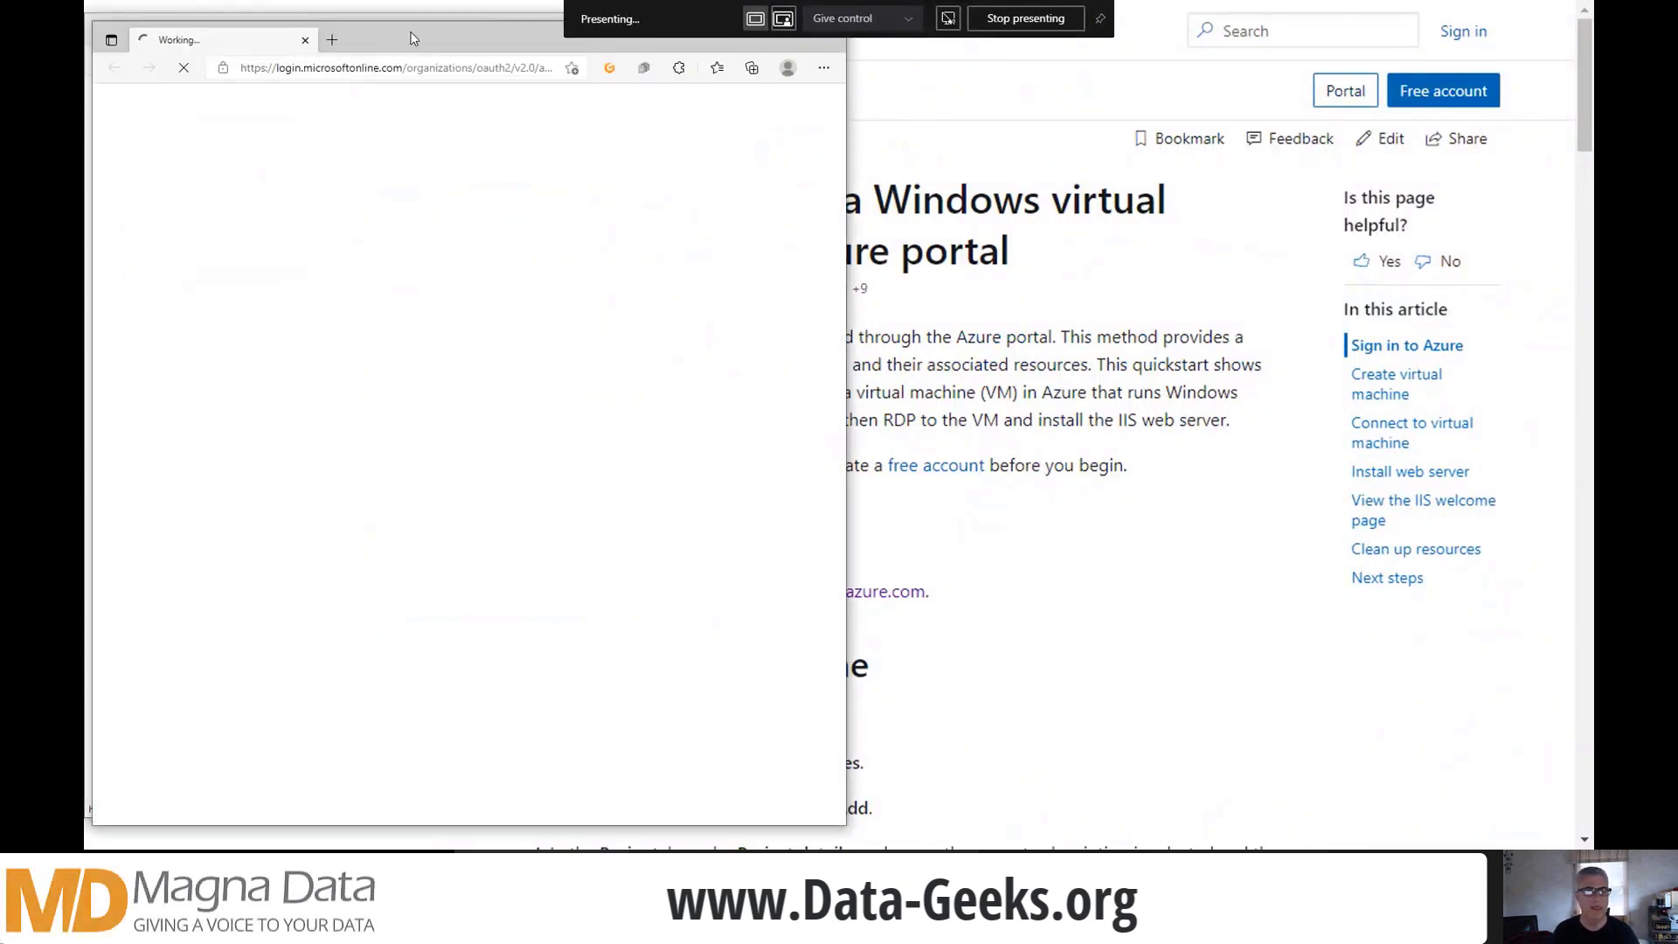
left_click_drag(407, 35, 1156, 27)
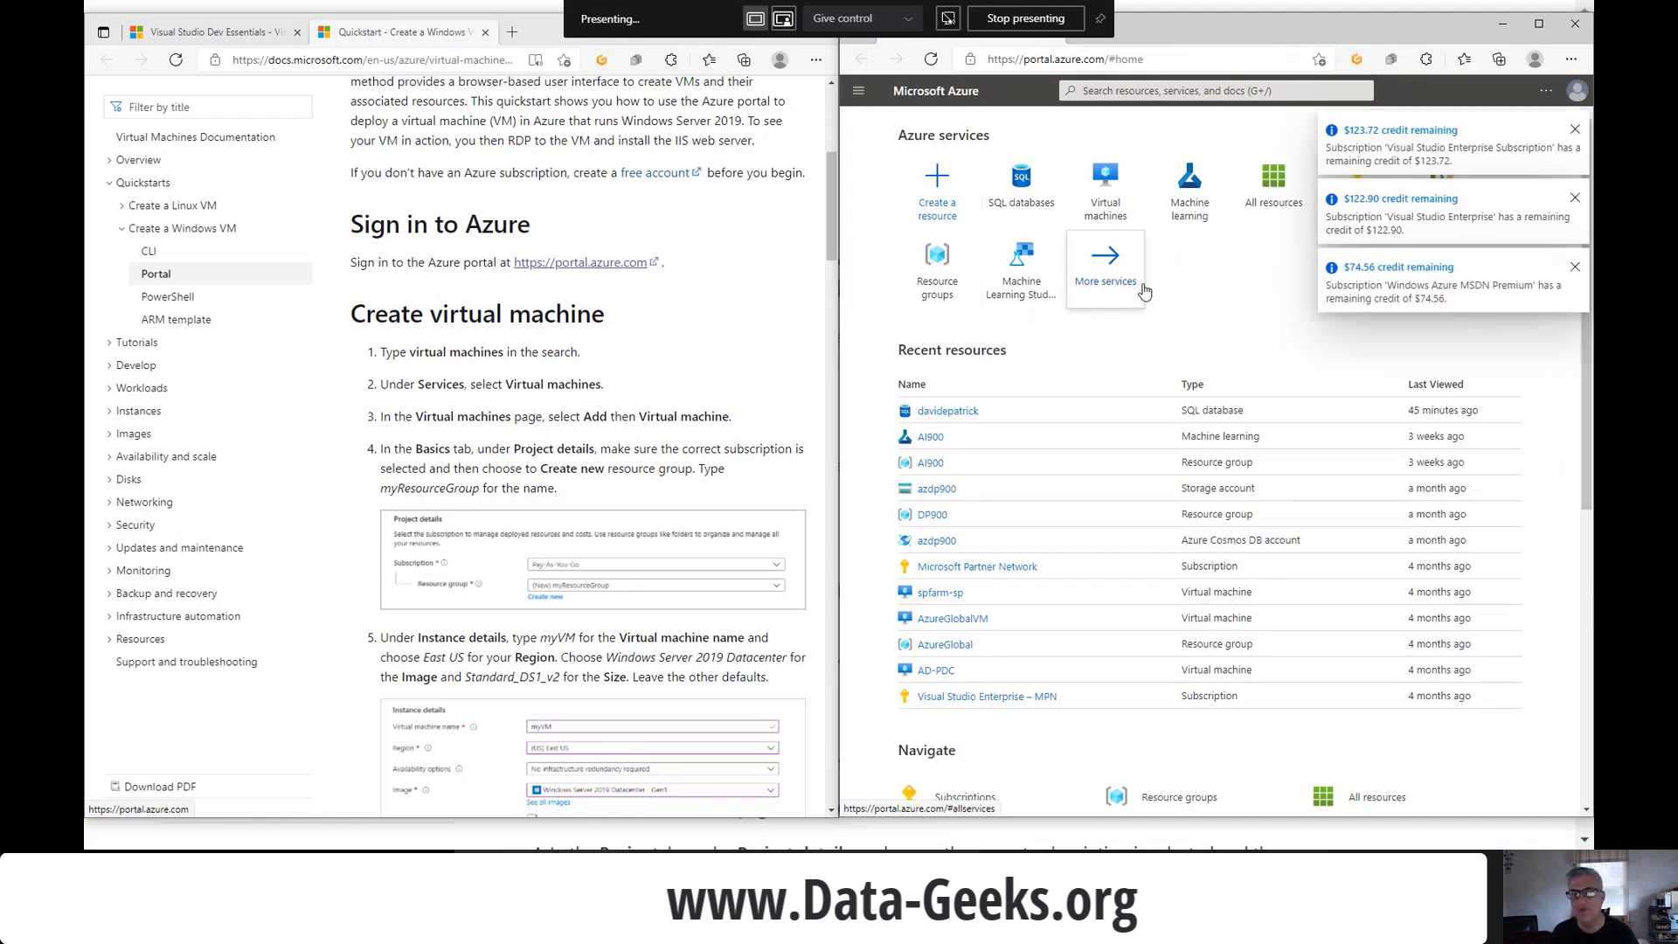
left_click(1577, 91)
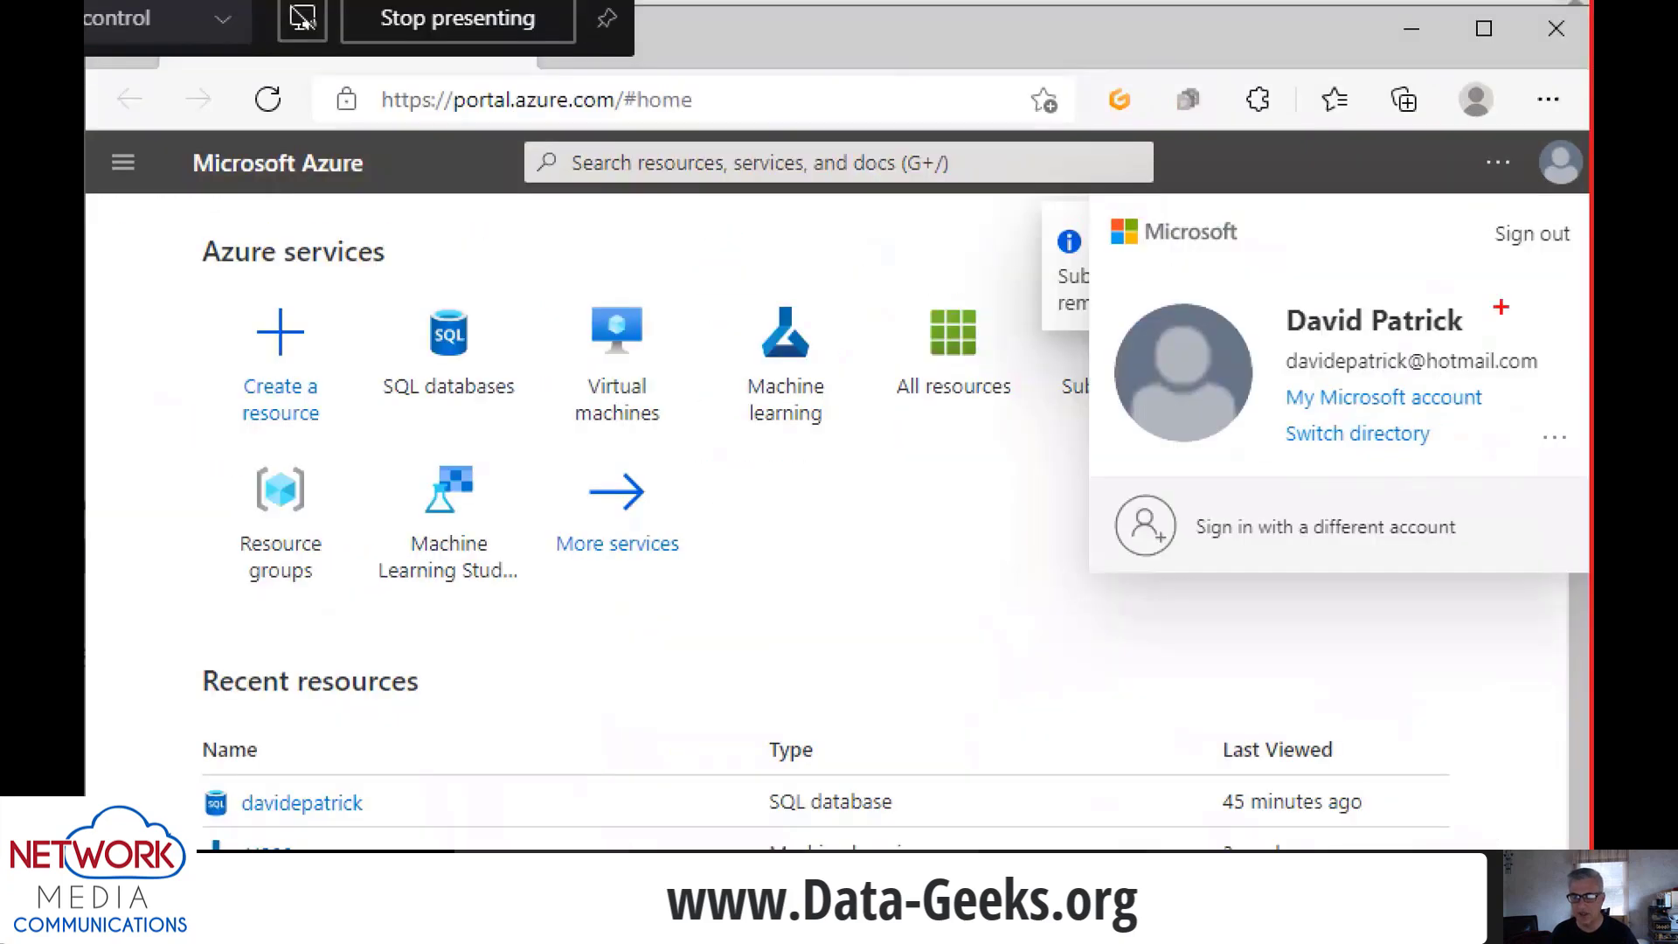
left_click_drag(1369, 174, 1551, 148)
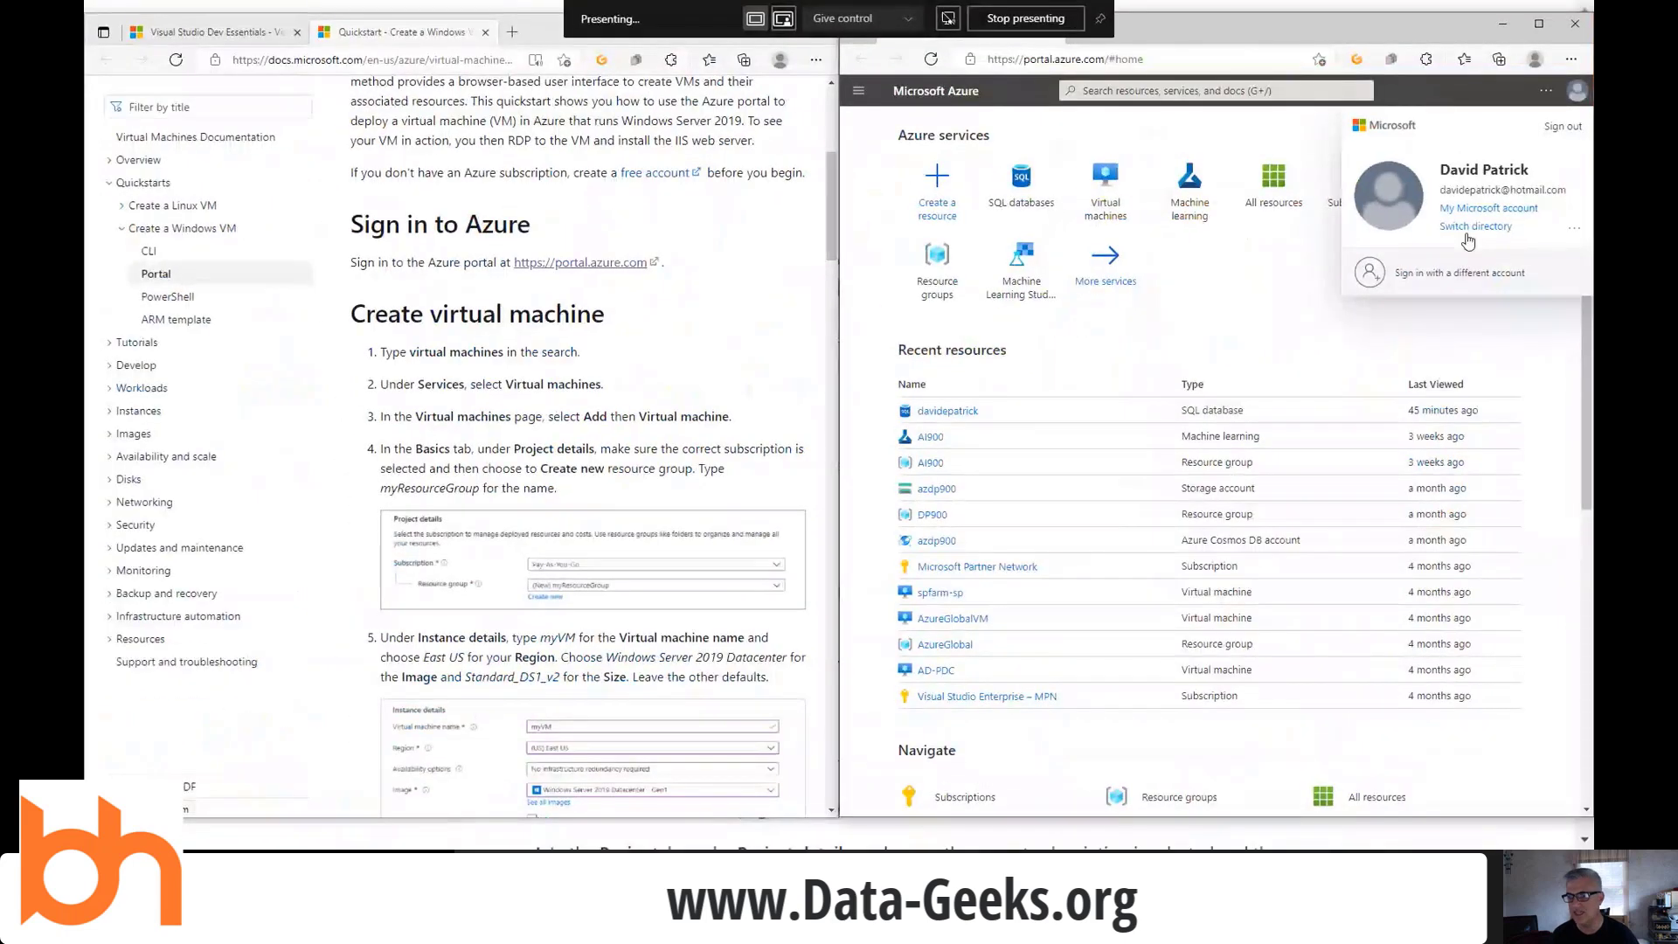
- Browse the Directories + subscriptions list, close Portal settings, and maximize the portal window
left_click(1468, 227)
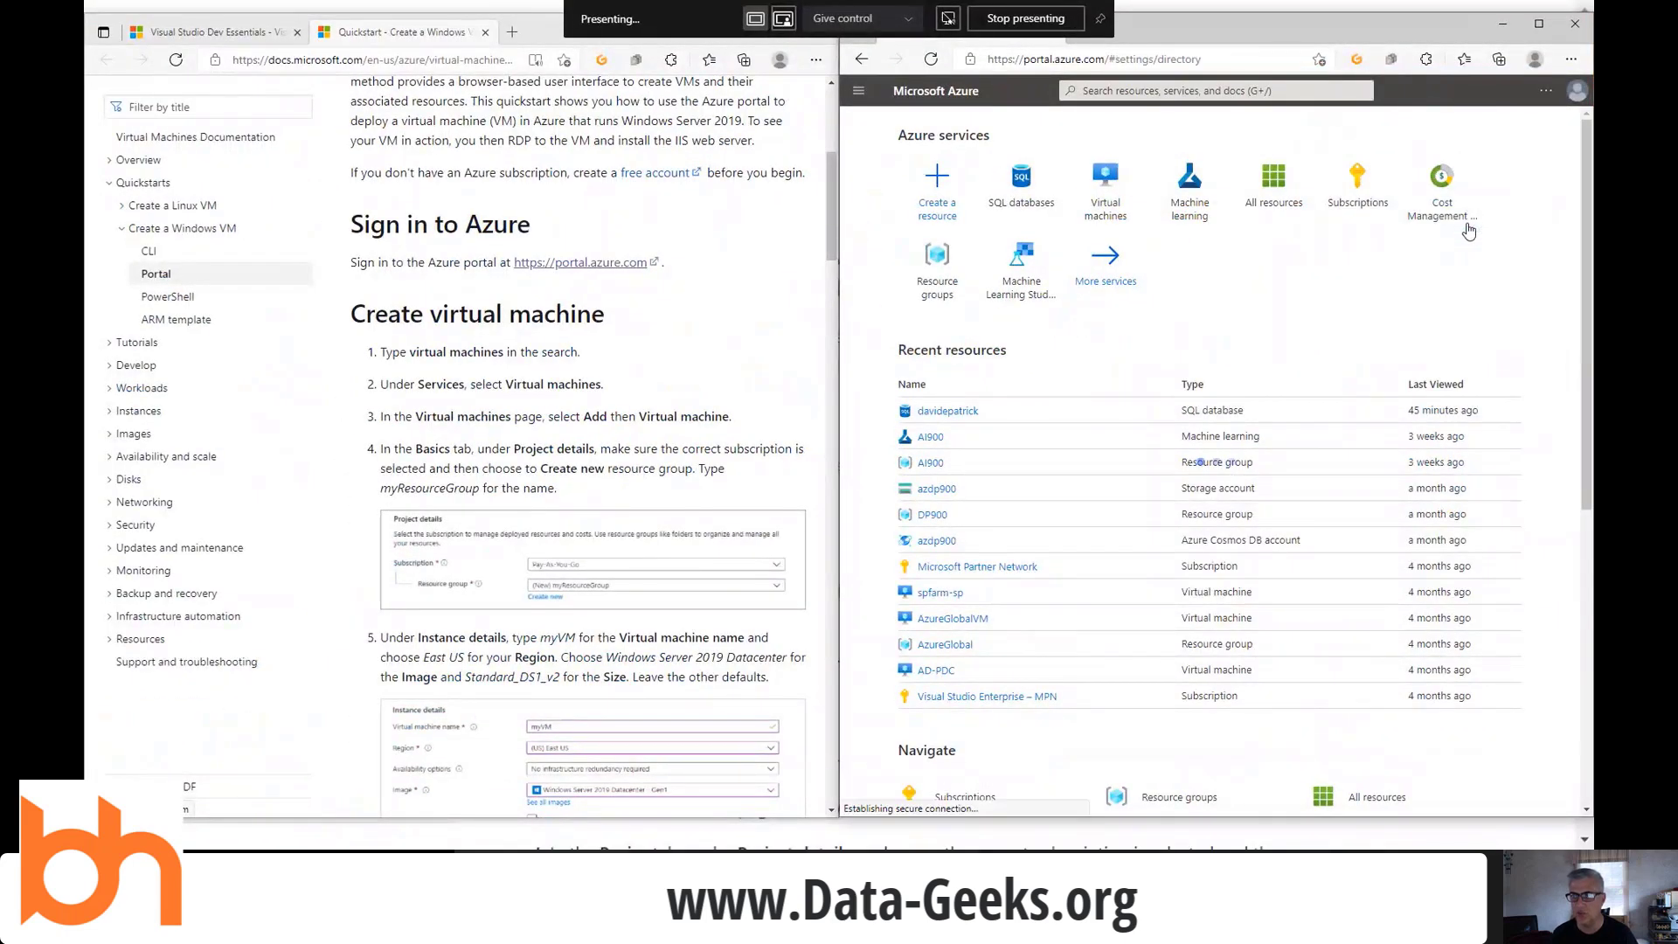
scroll(1356, 526, "down", 3)
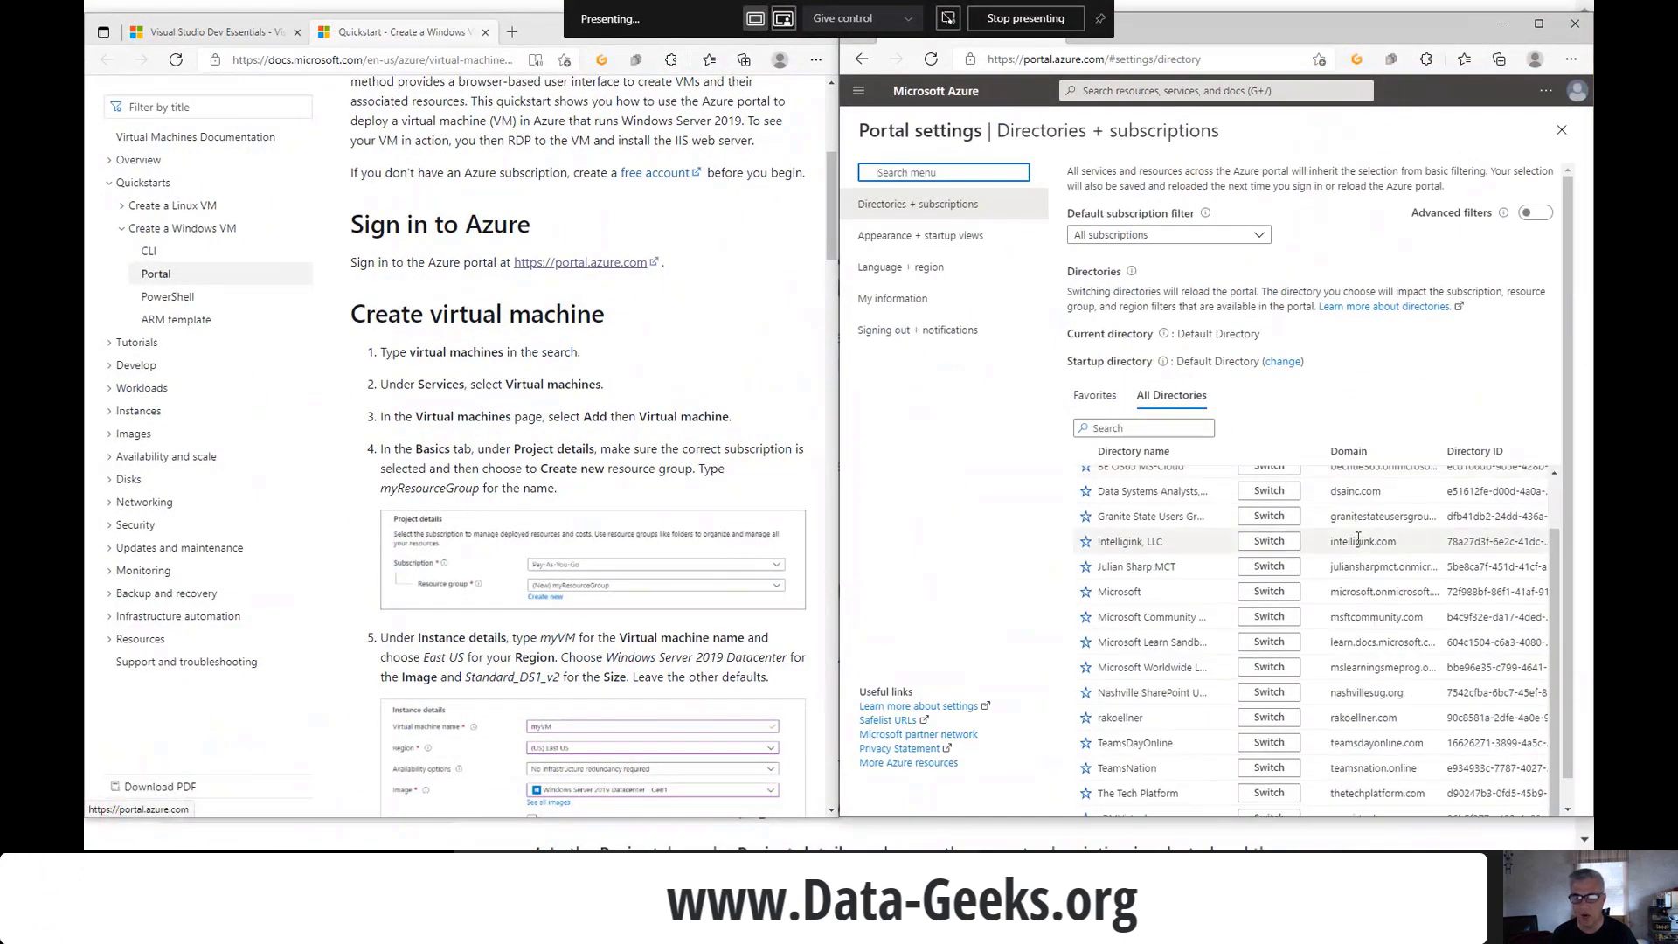
scroll(1354, 611, "down", 1)
scroll(1350, 789, "up", 2)
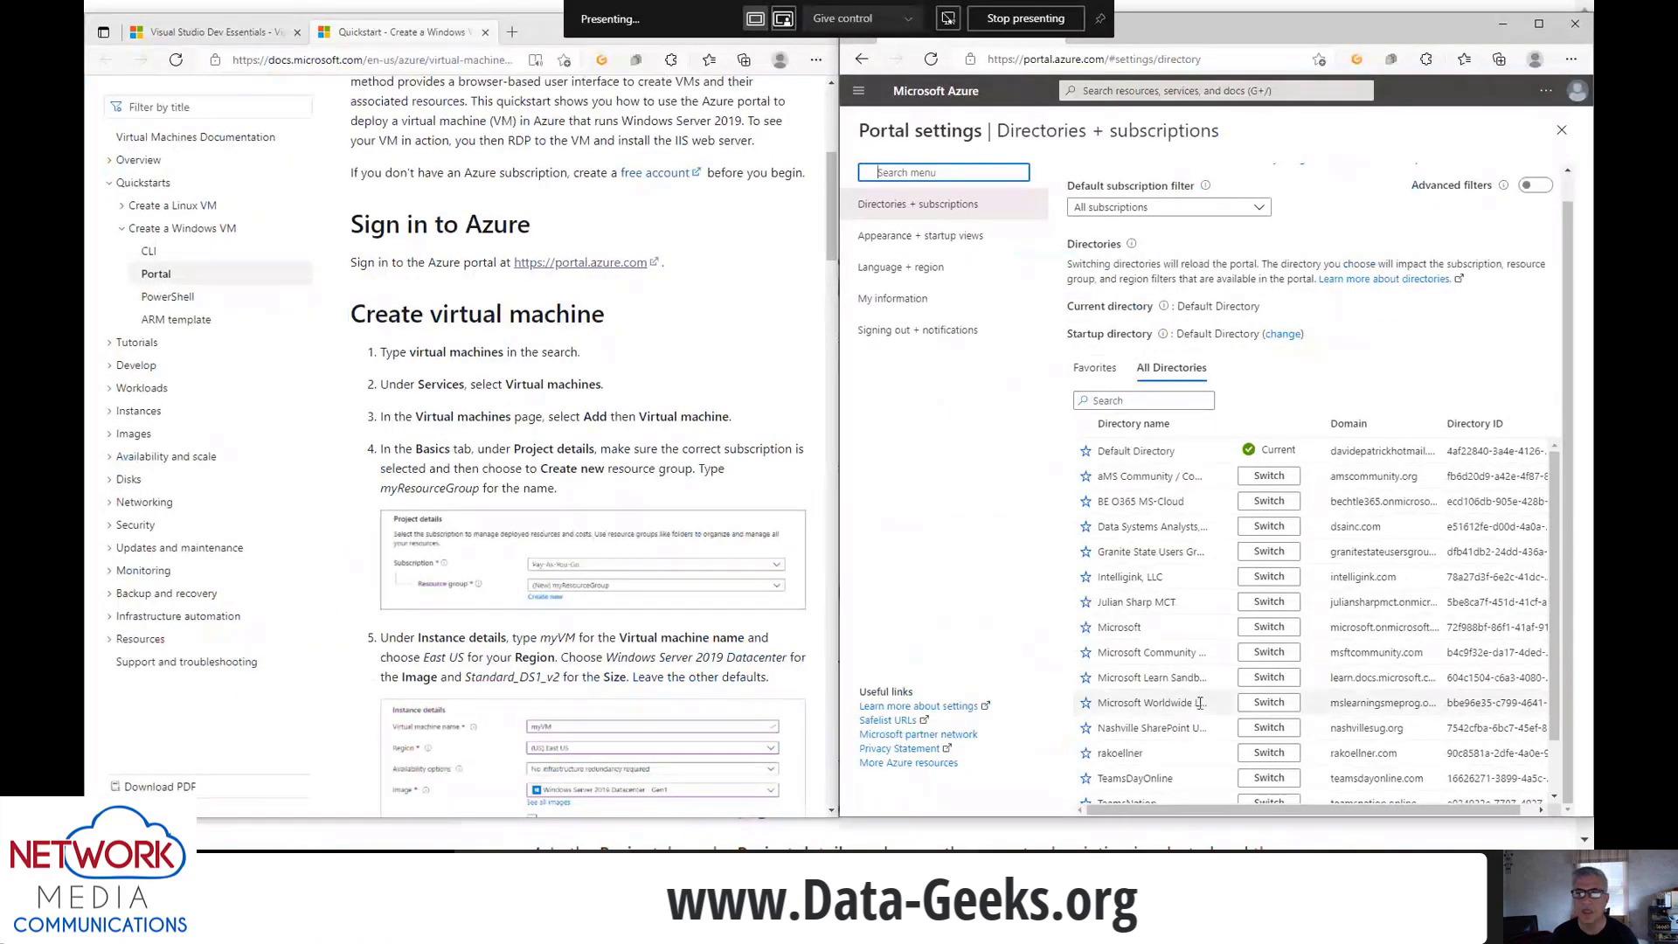
left_click(1561, 130)
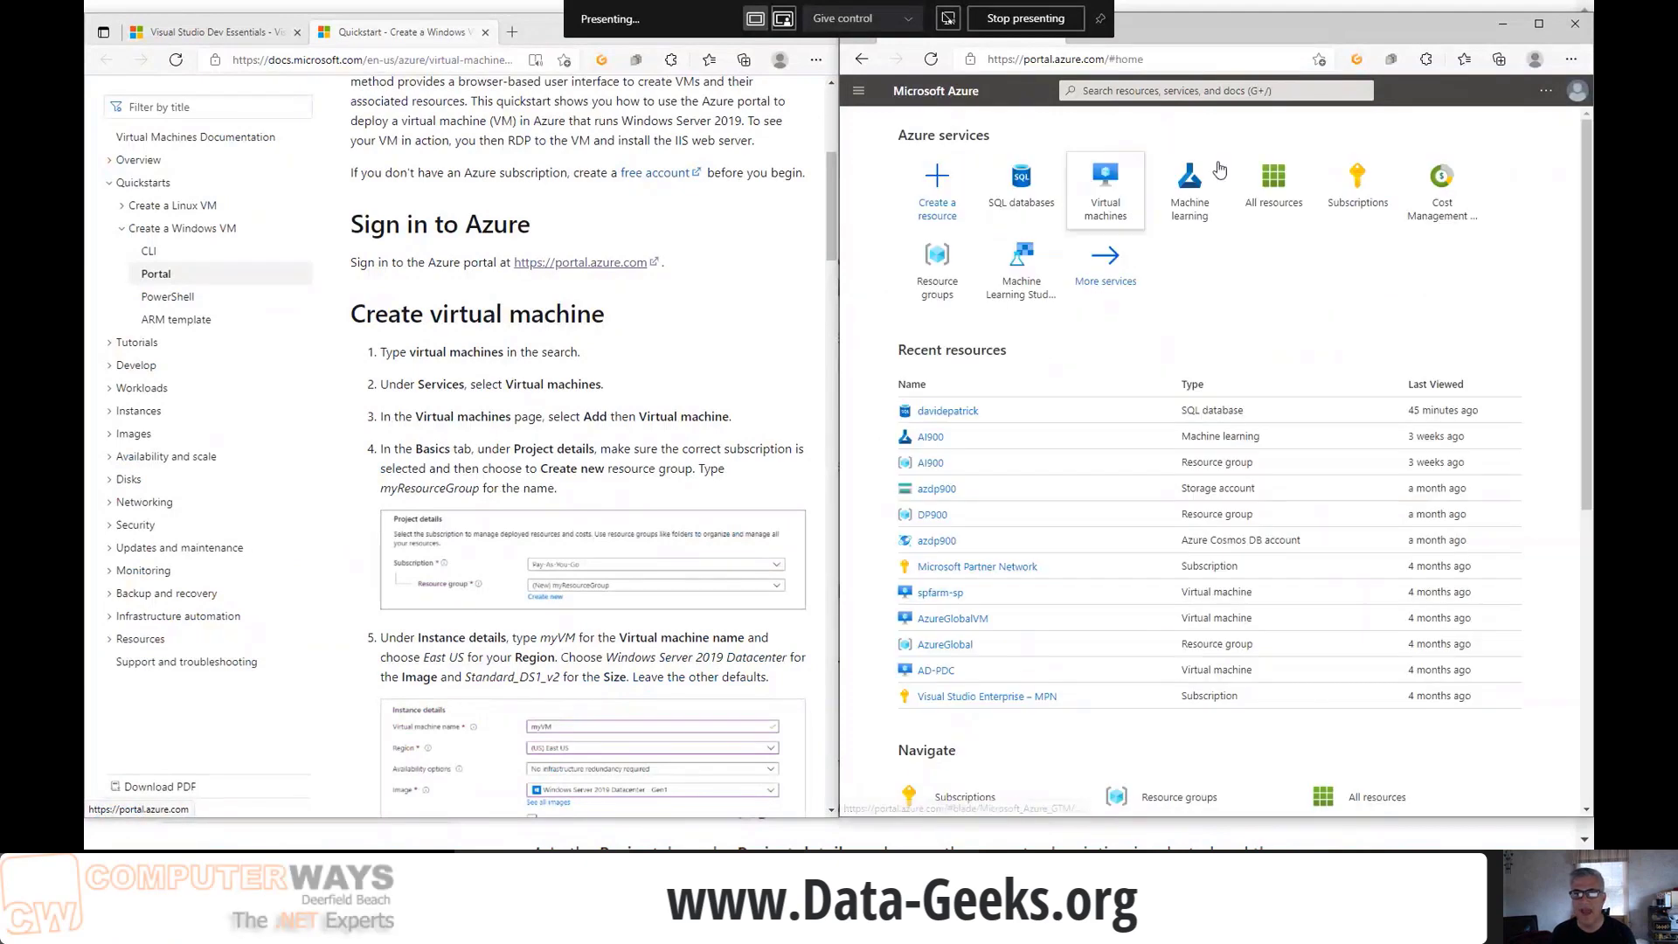
left_click(1537, 25)
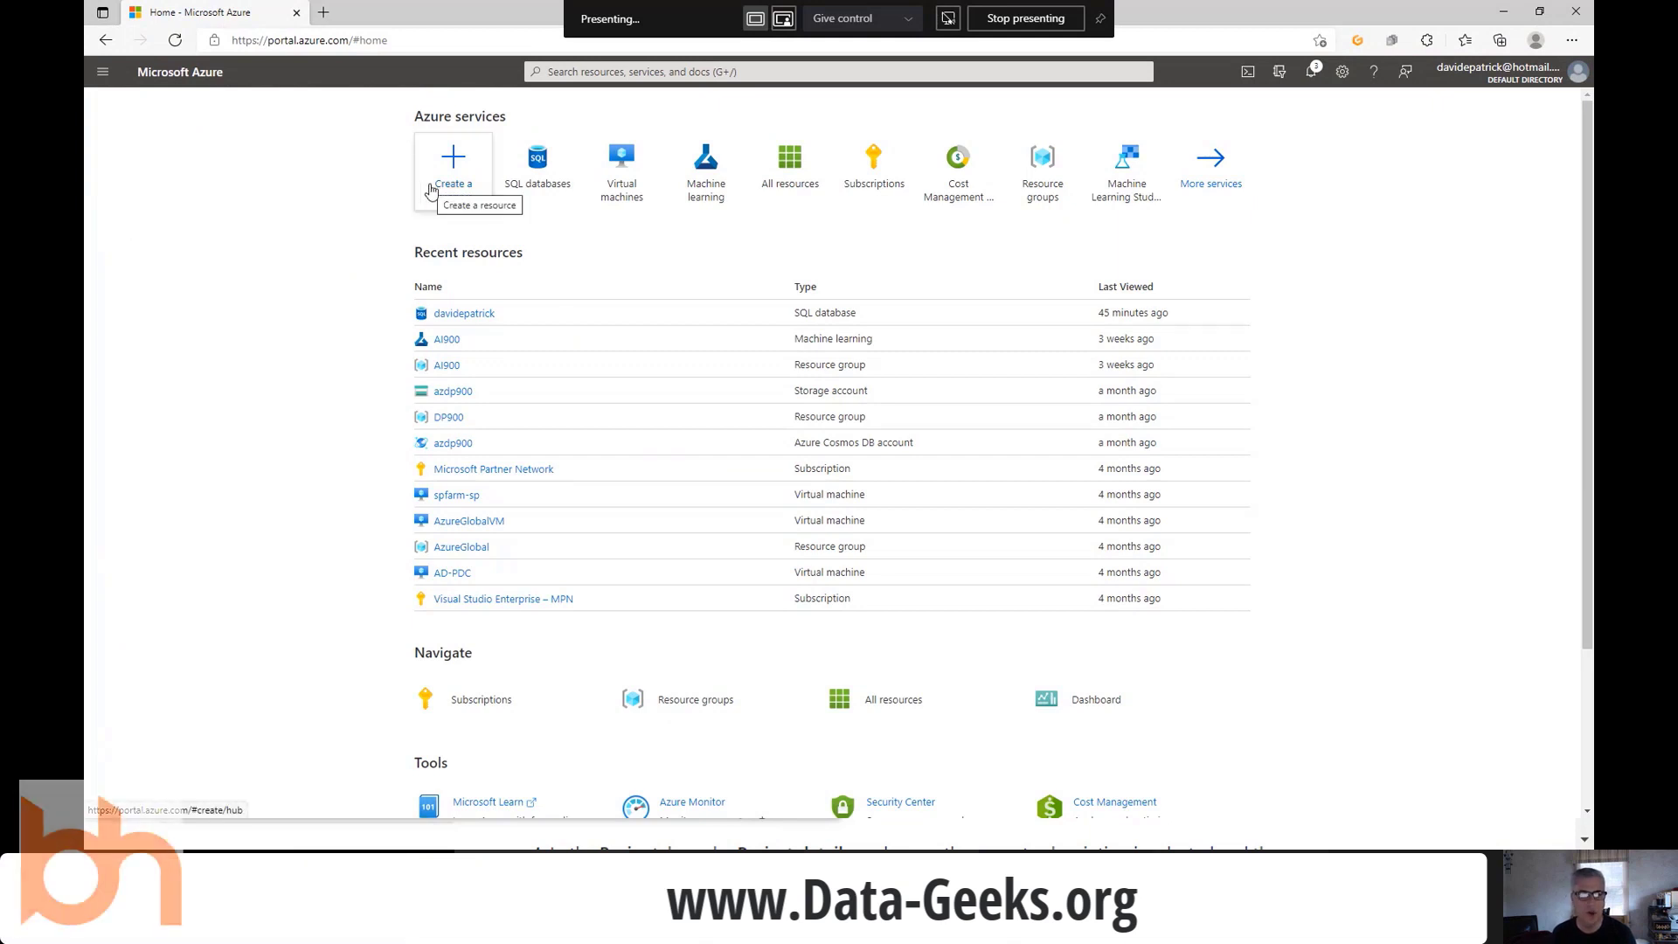
left_click(532, 191)
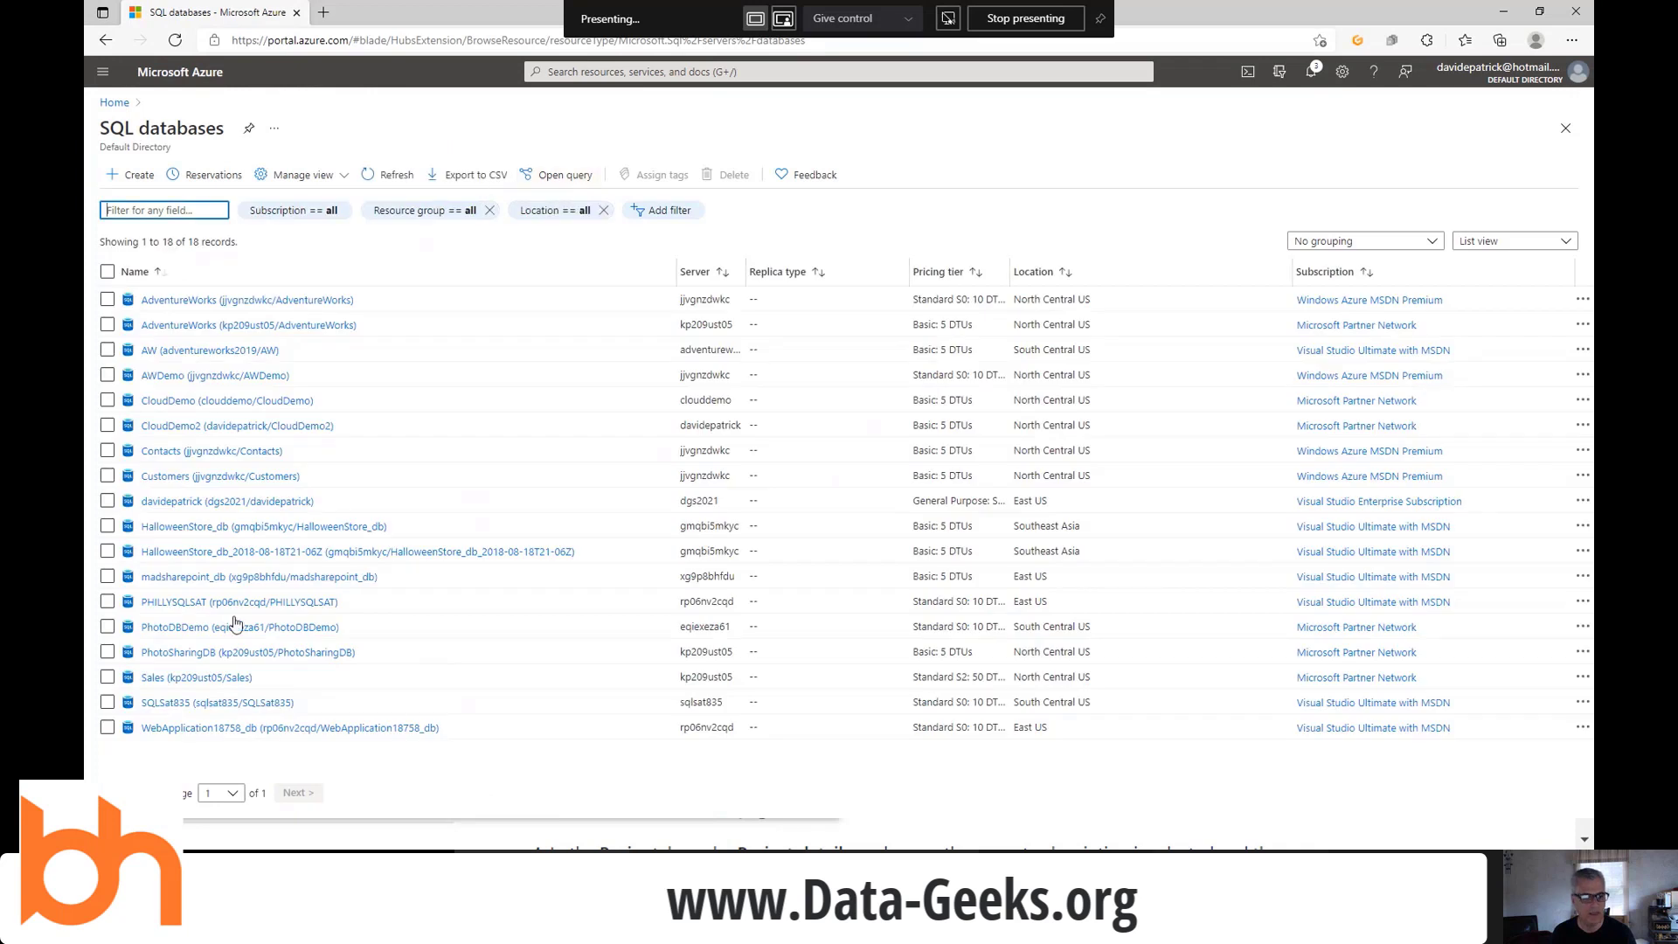
left_click(105, 41)
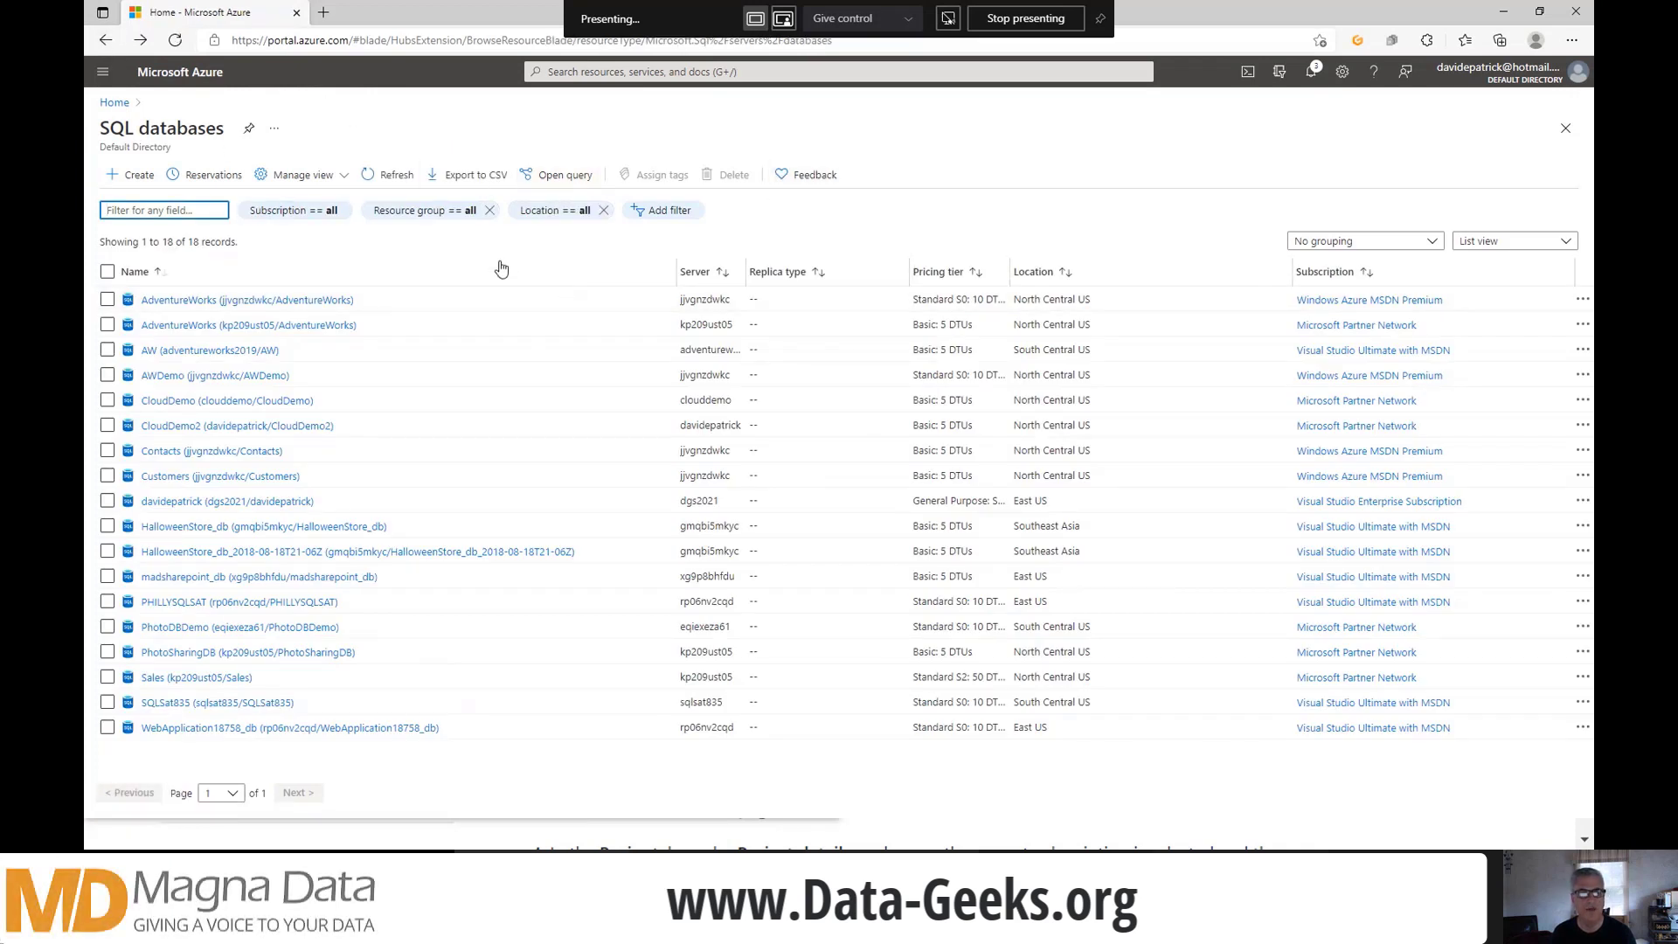
left_click(105, 42)
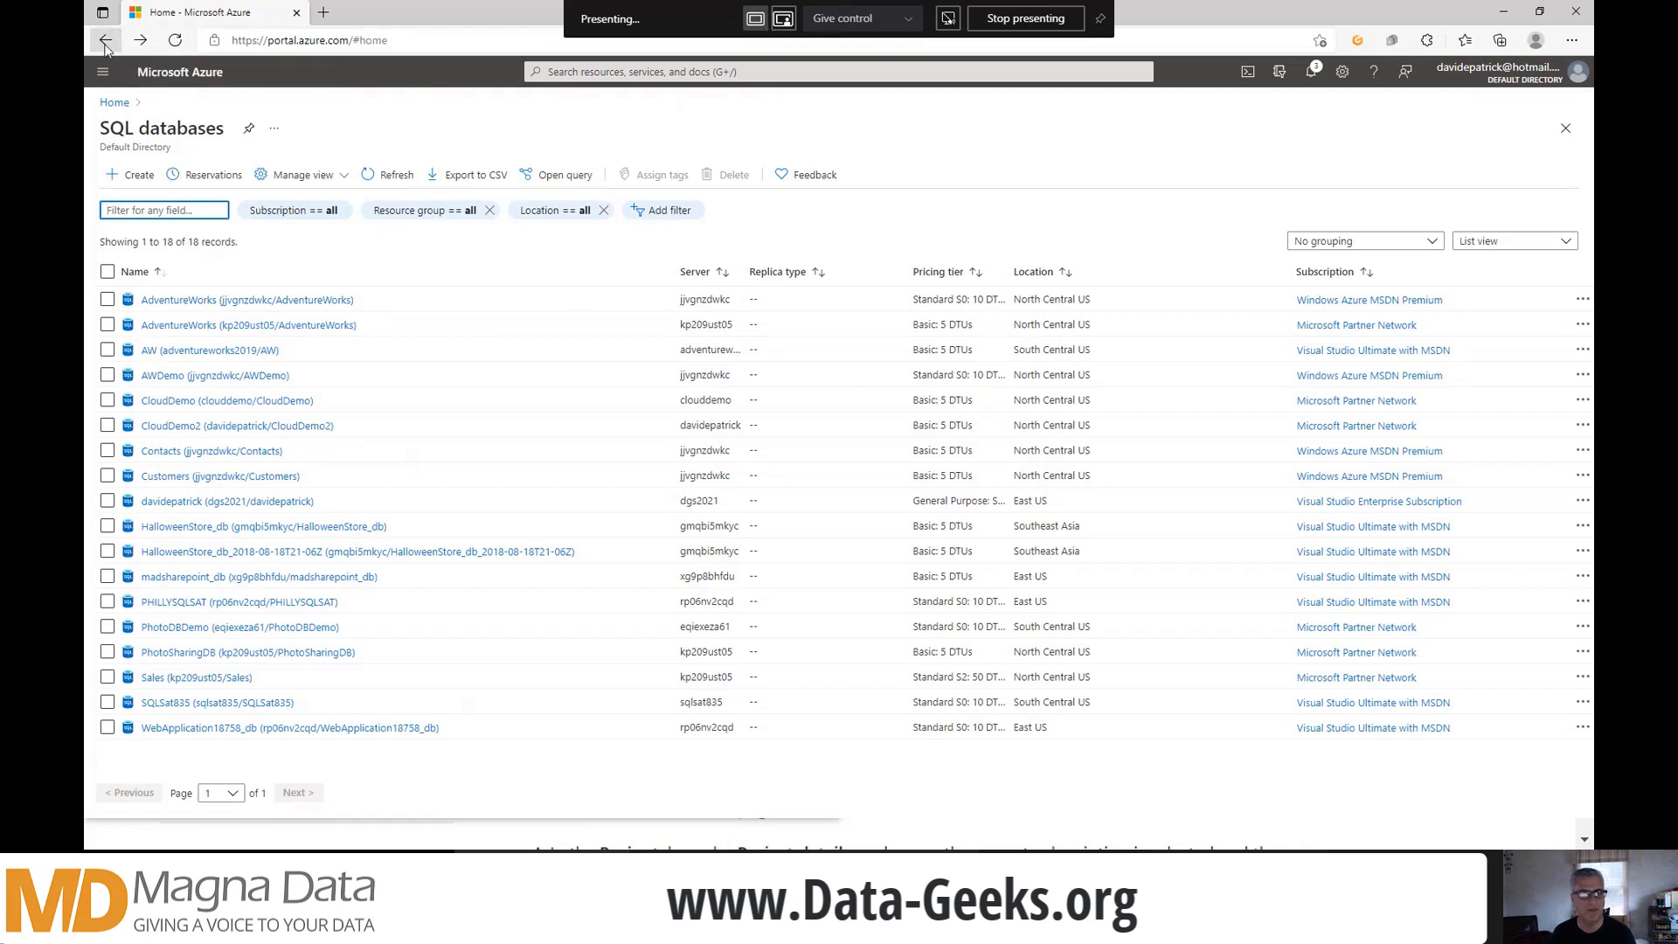
left_click(631, 201)
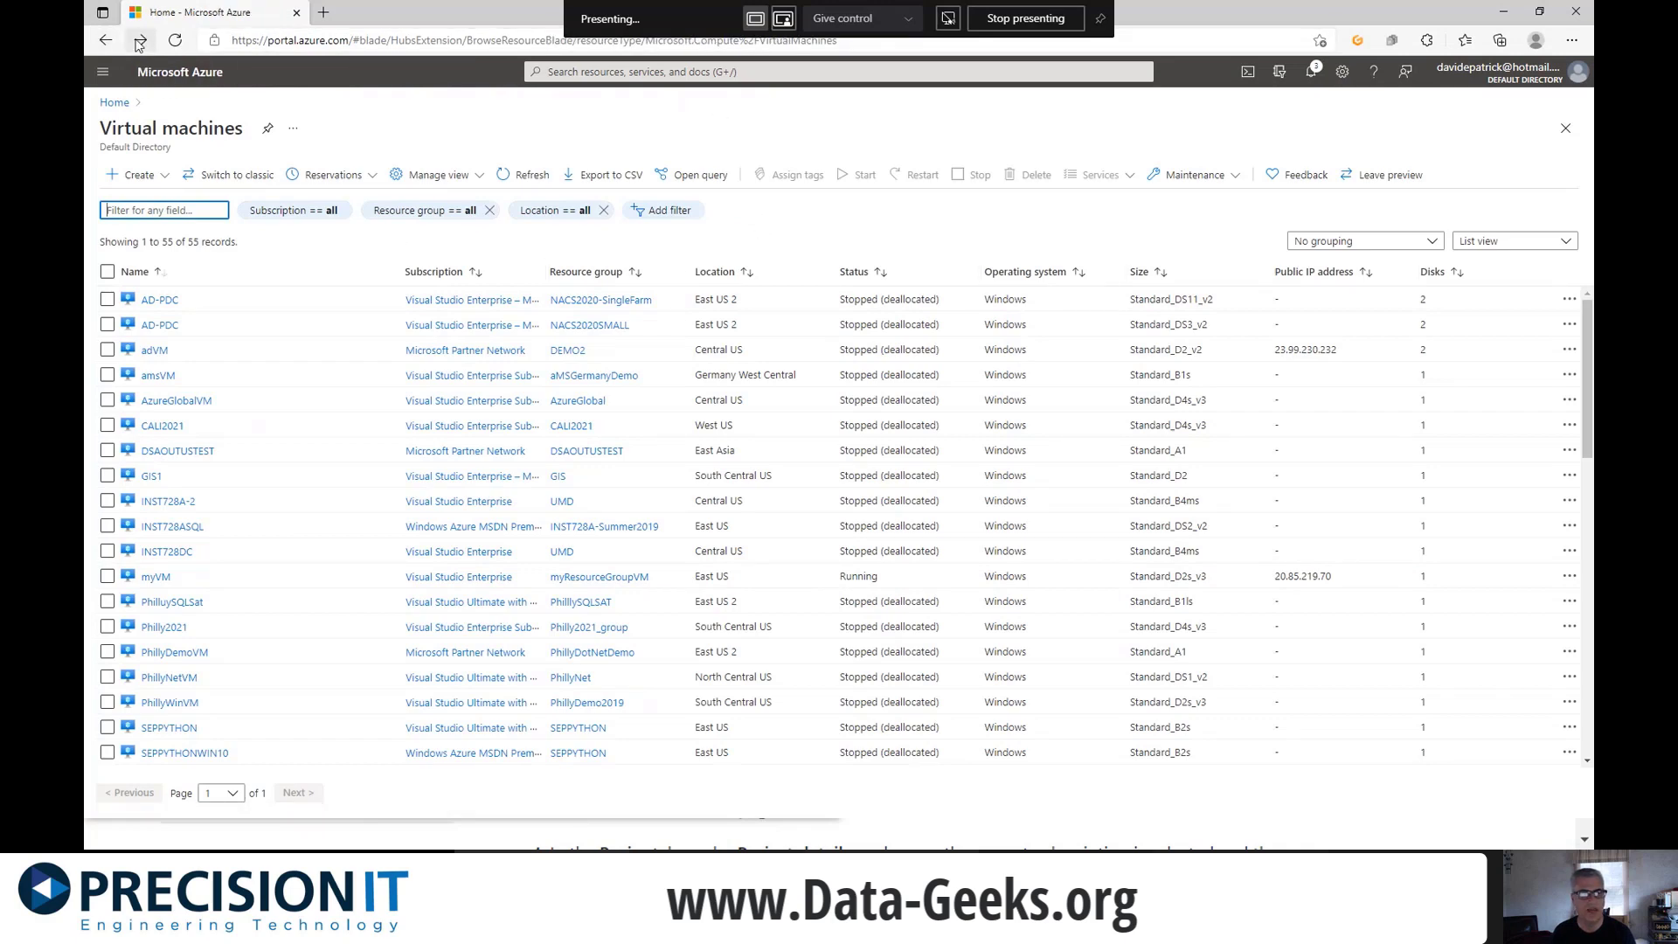
left_click(106, 42)
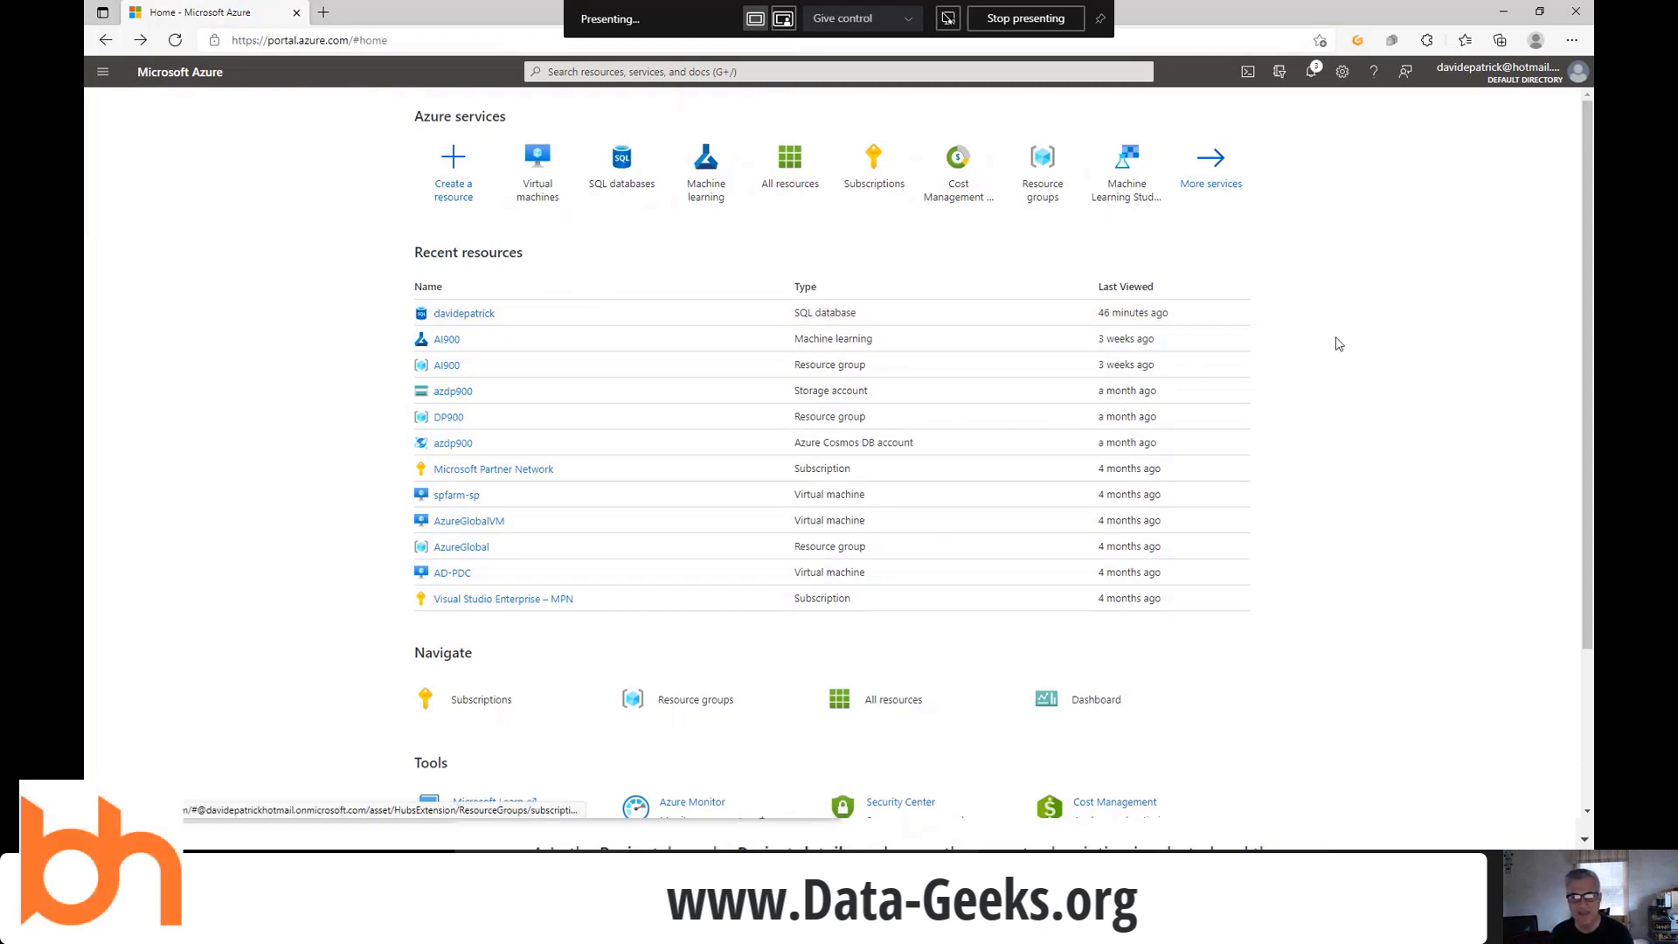
- Open the SharePoint Dashboard from the portal navigation menu
left_click(102, 76)
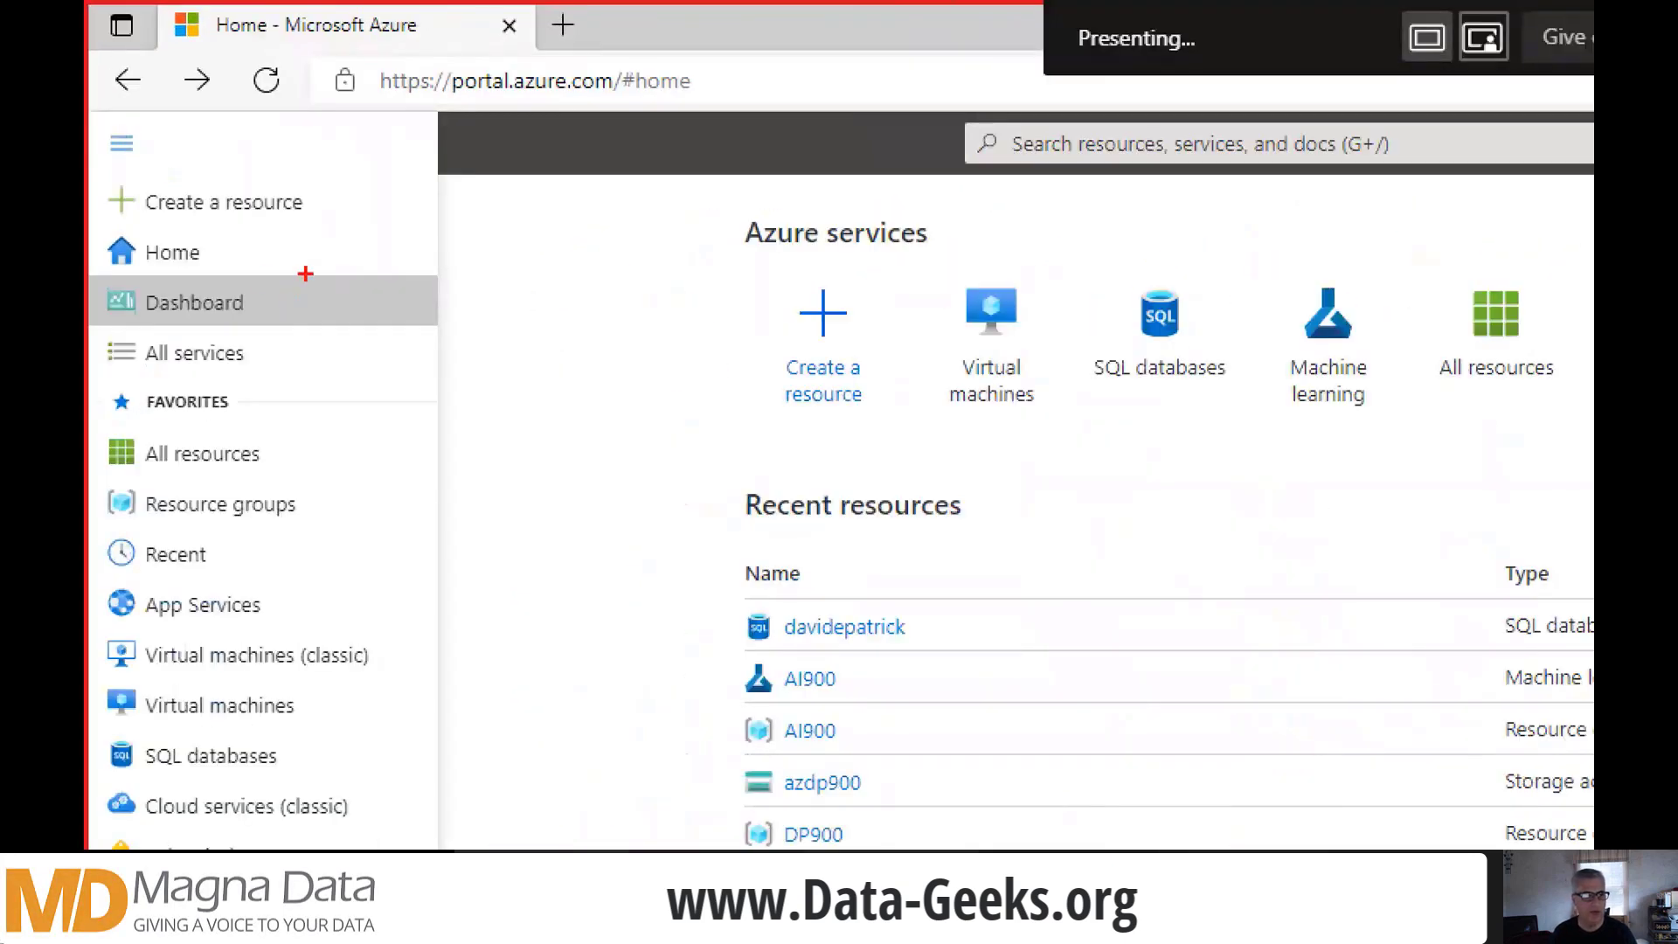
mouse_move(305, 274)
left_mouse_down()
mouse_move(216, 273)
mouse_move(266, 357)
mouse_move(194, 265)
left_mouse_up()
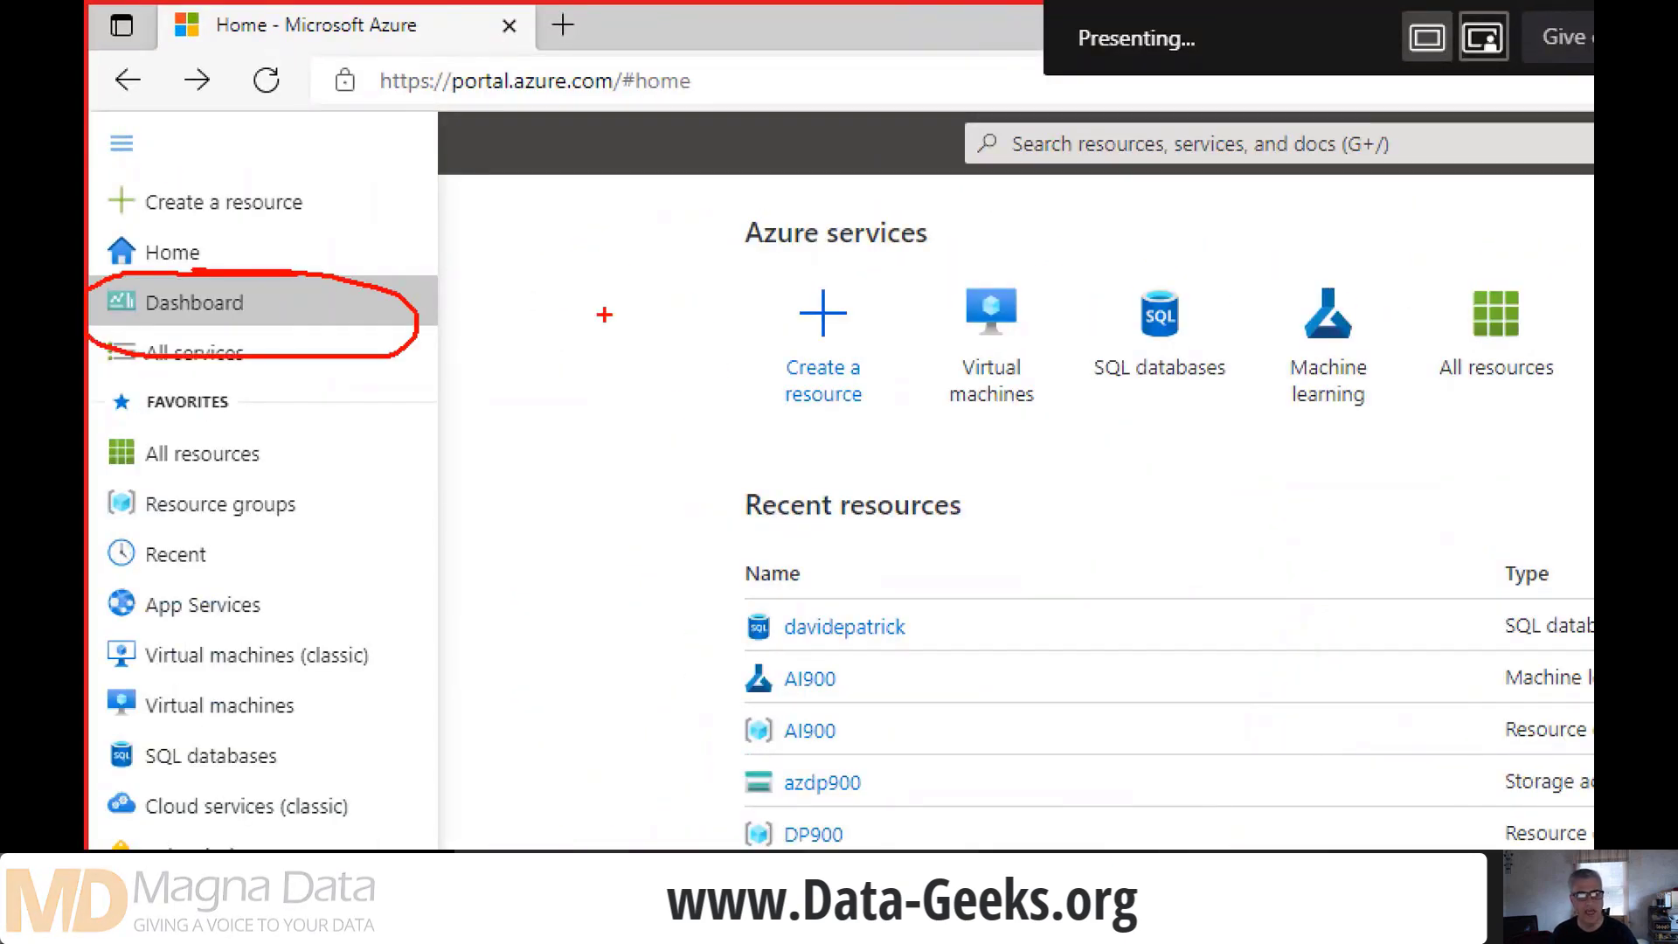
left_click(218, 303)
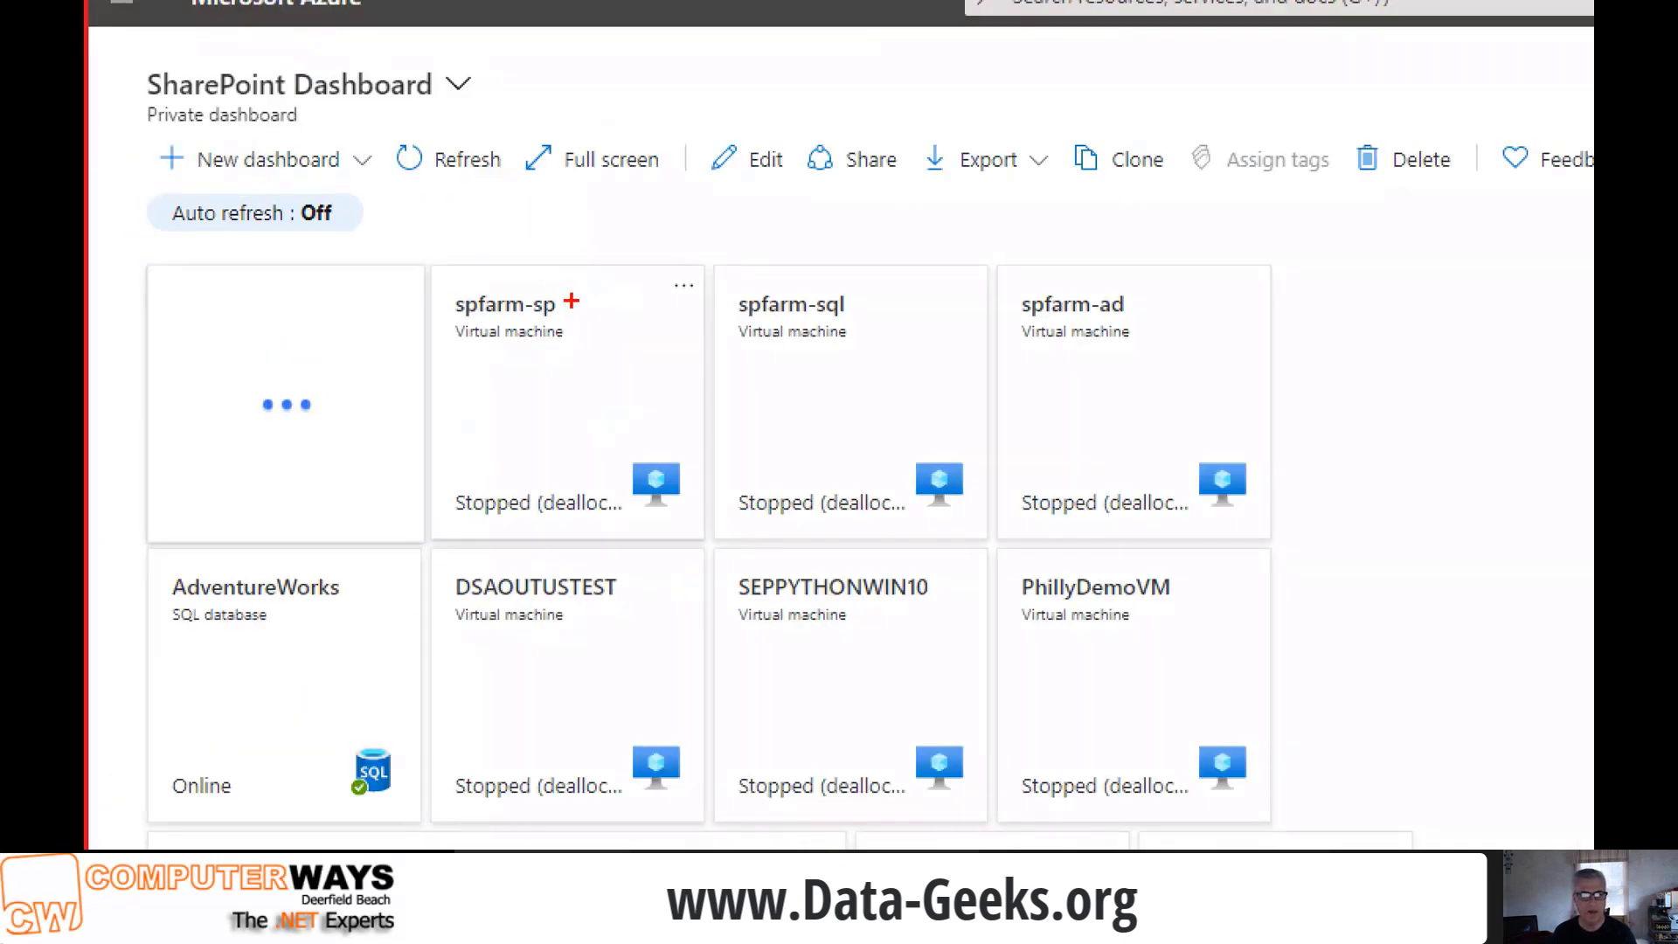
- Highlight the spfarm-sp, spfarm-ad and spfarm-sql VM tiles and the AdventureWorks database tile
left_click_drag(556, 287, 629, 221)
left_click_drag(1111, 290, 1198, 199)
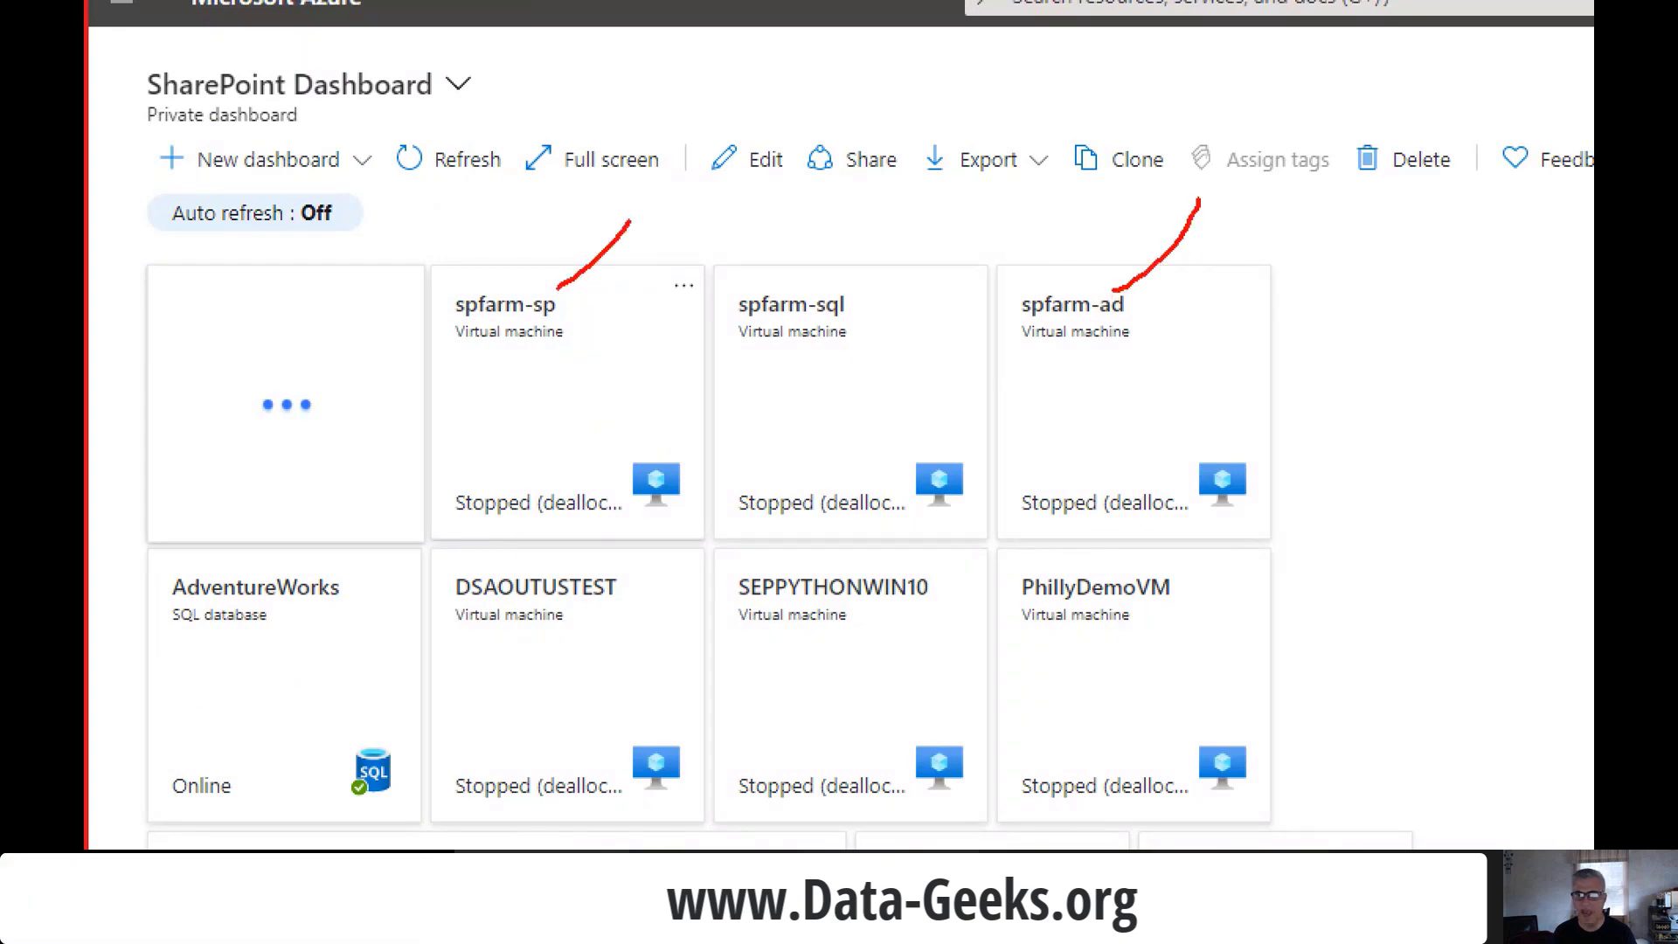
left_click_drag(825, 293, 883, 225)
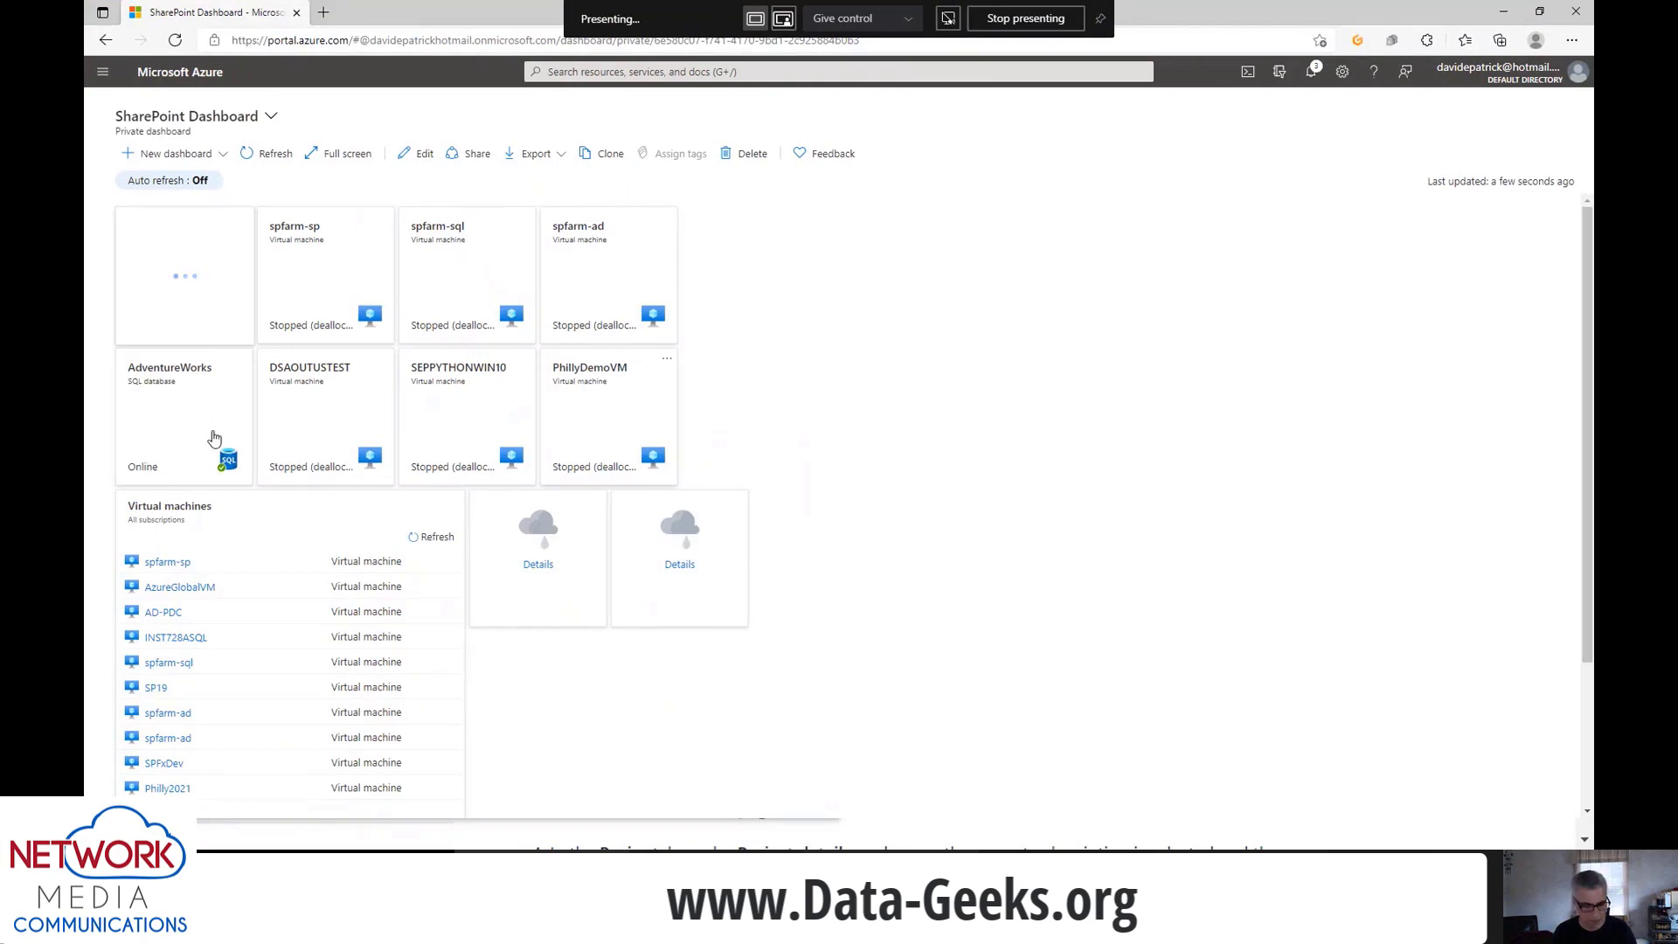
mouse_move(210, 330)
left_mouse_down()
mouse_move(125, 331)
mouse_move(220, 533)
left_mouse_up()
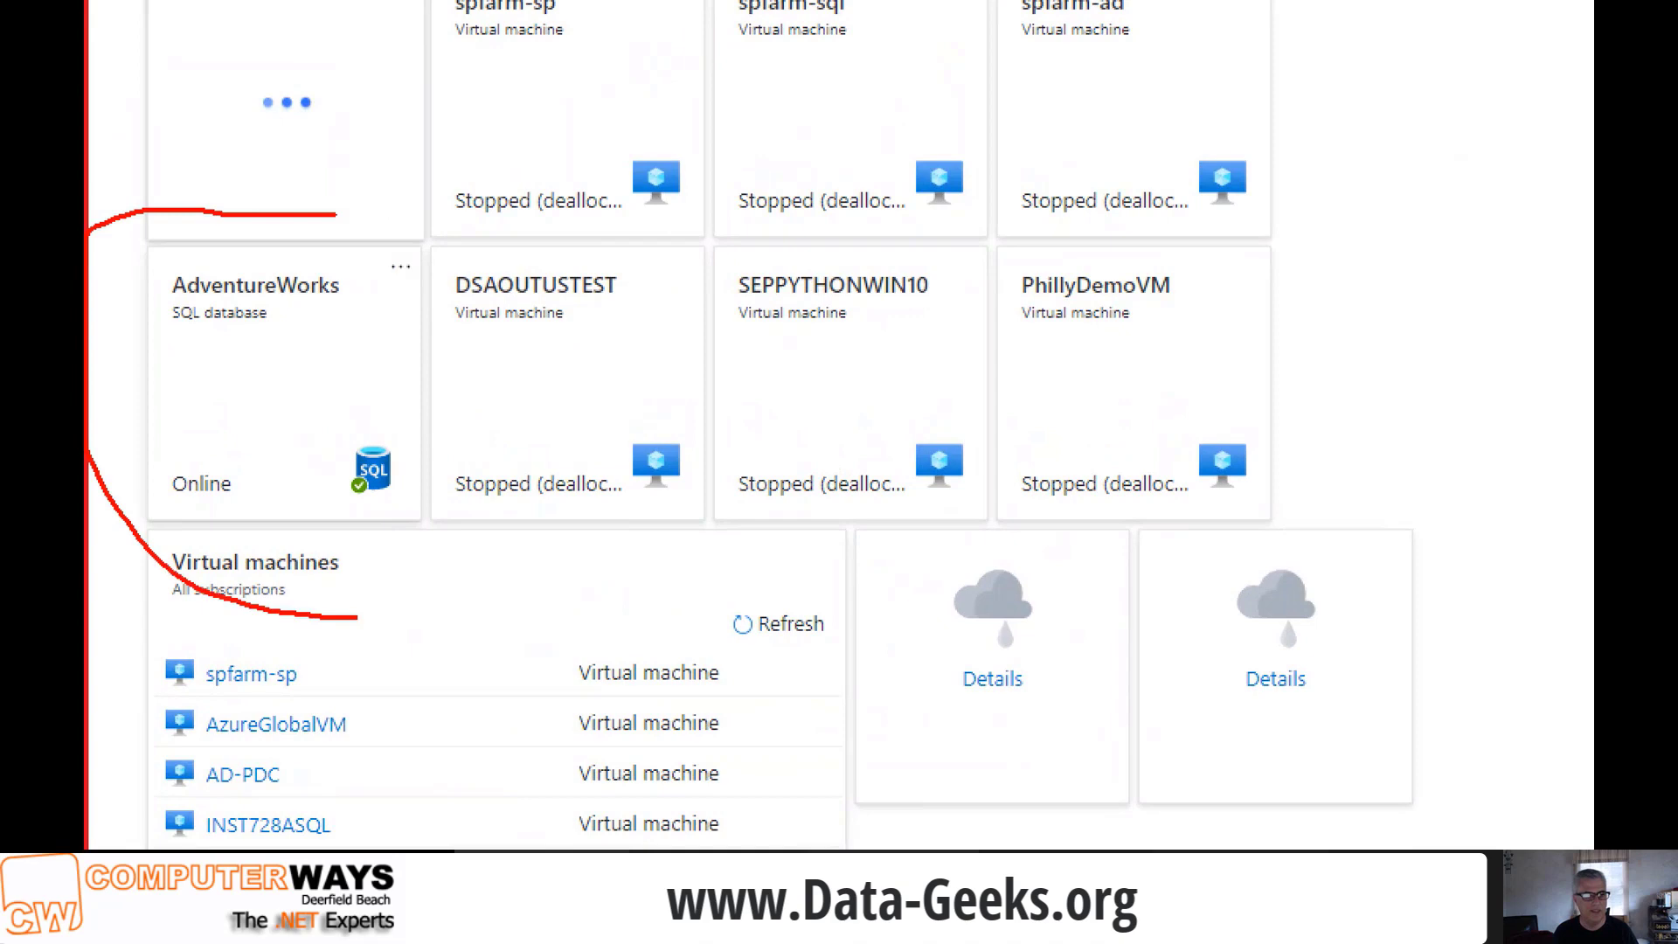
left_click_drag(357, 617, 151, 127)
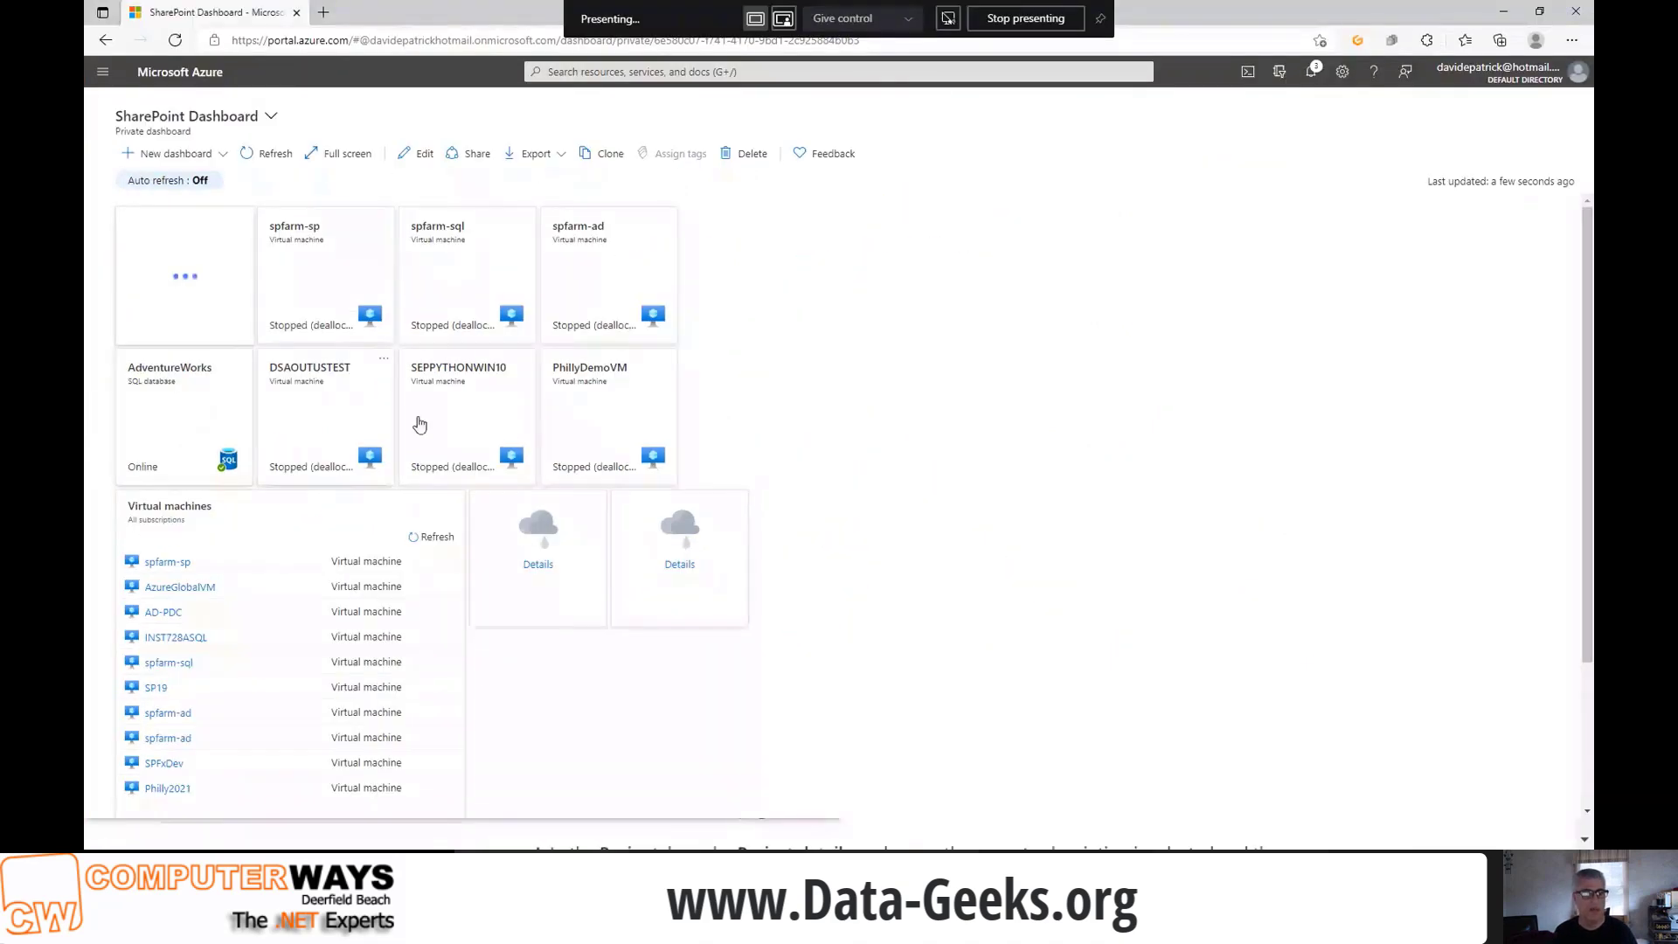
- Browse the dashboard list and switch to the Visual Studio Enterprise dashboard
left_click(248, 119)
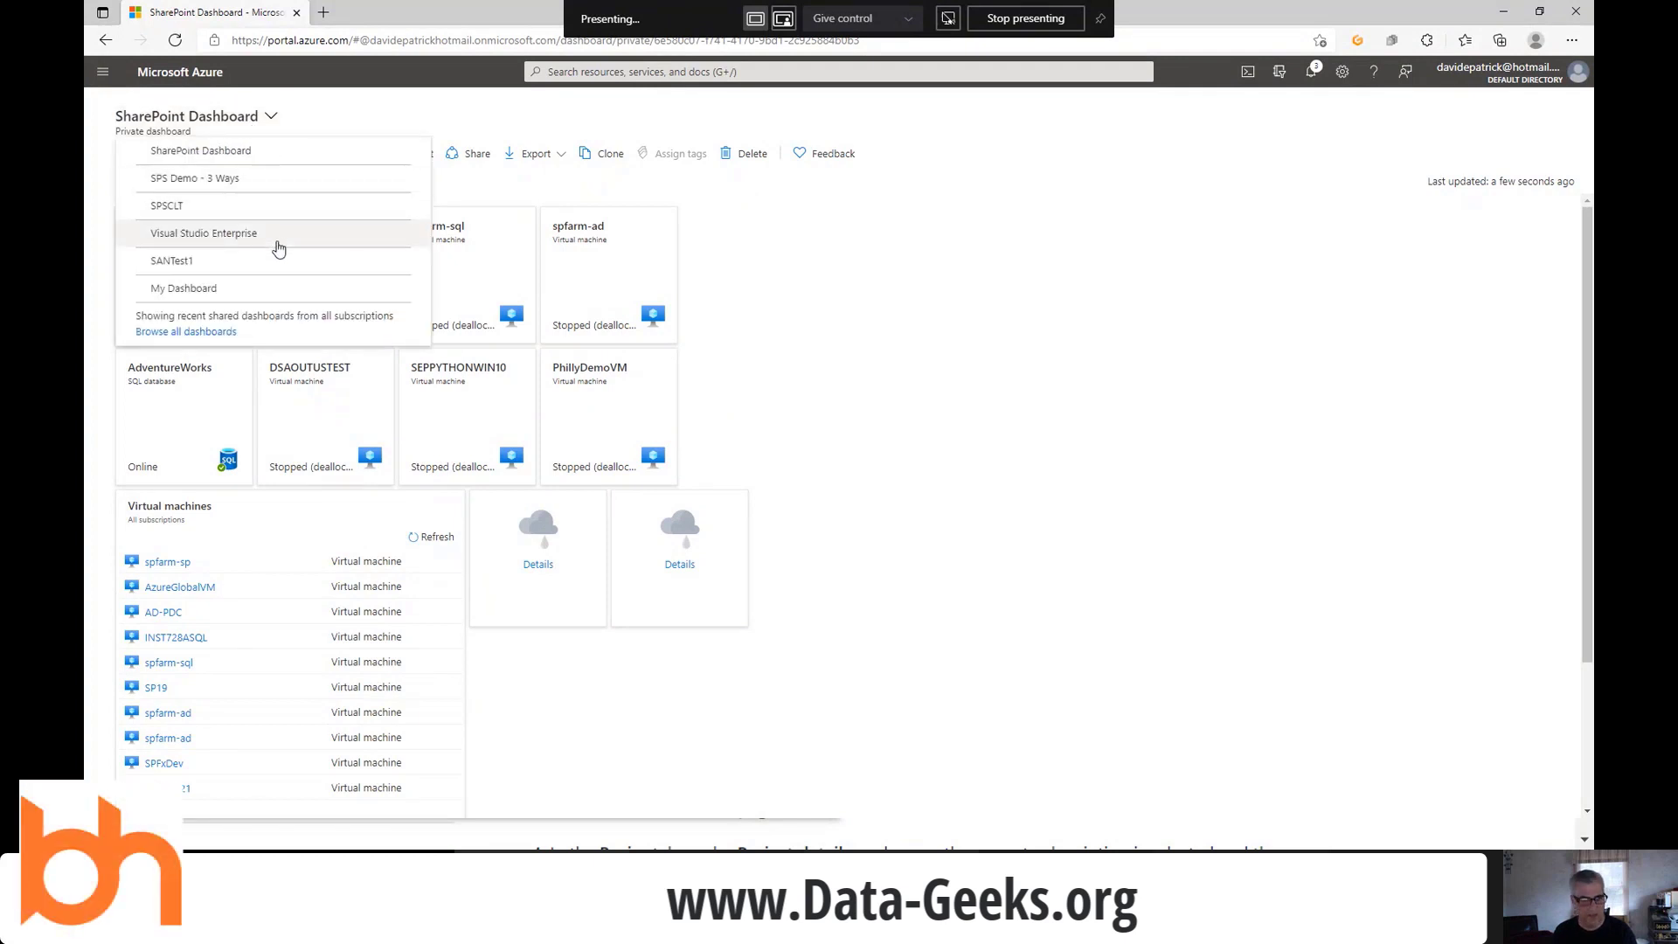
left_click_drag(273, 162, 271, 292)
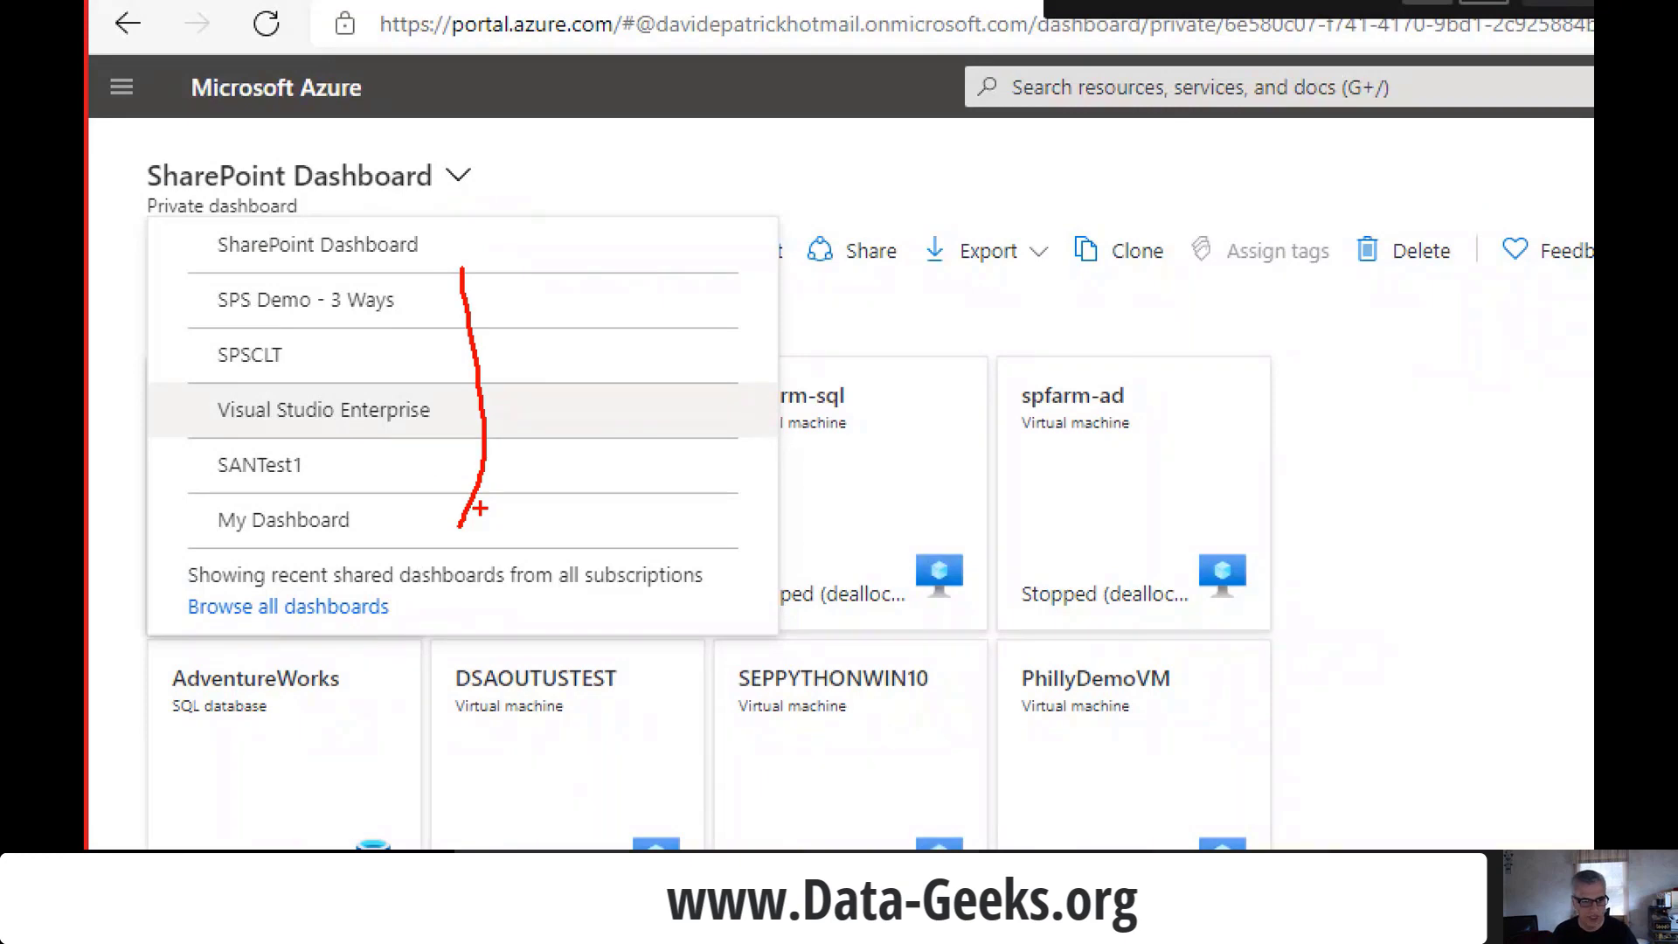
mouse_move(423, 368)
left_mouse_down()
mouse_move(285, 368)
mouse_move(194, 419)
mouse_move(450, 382)
left_mouse_up()
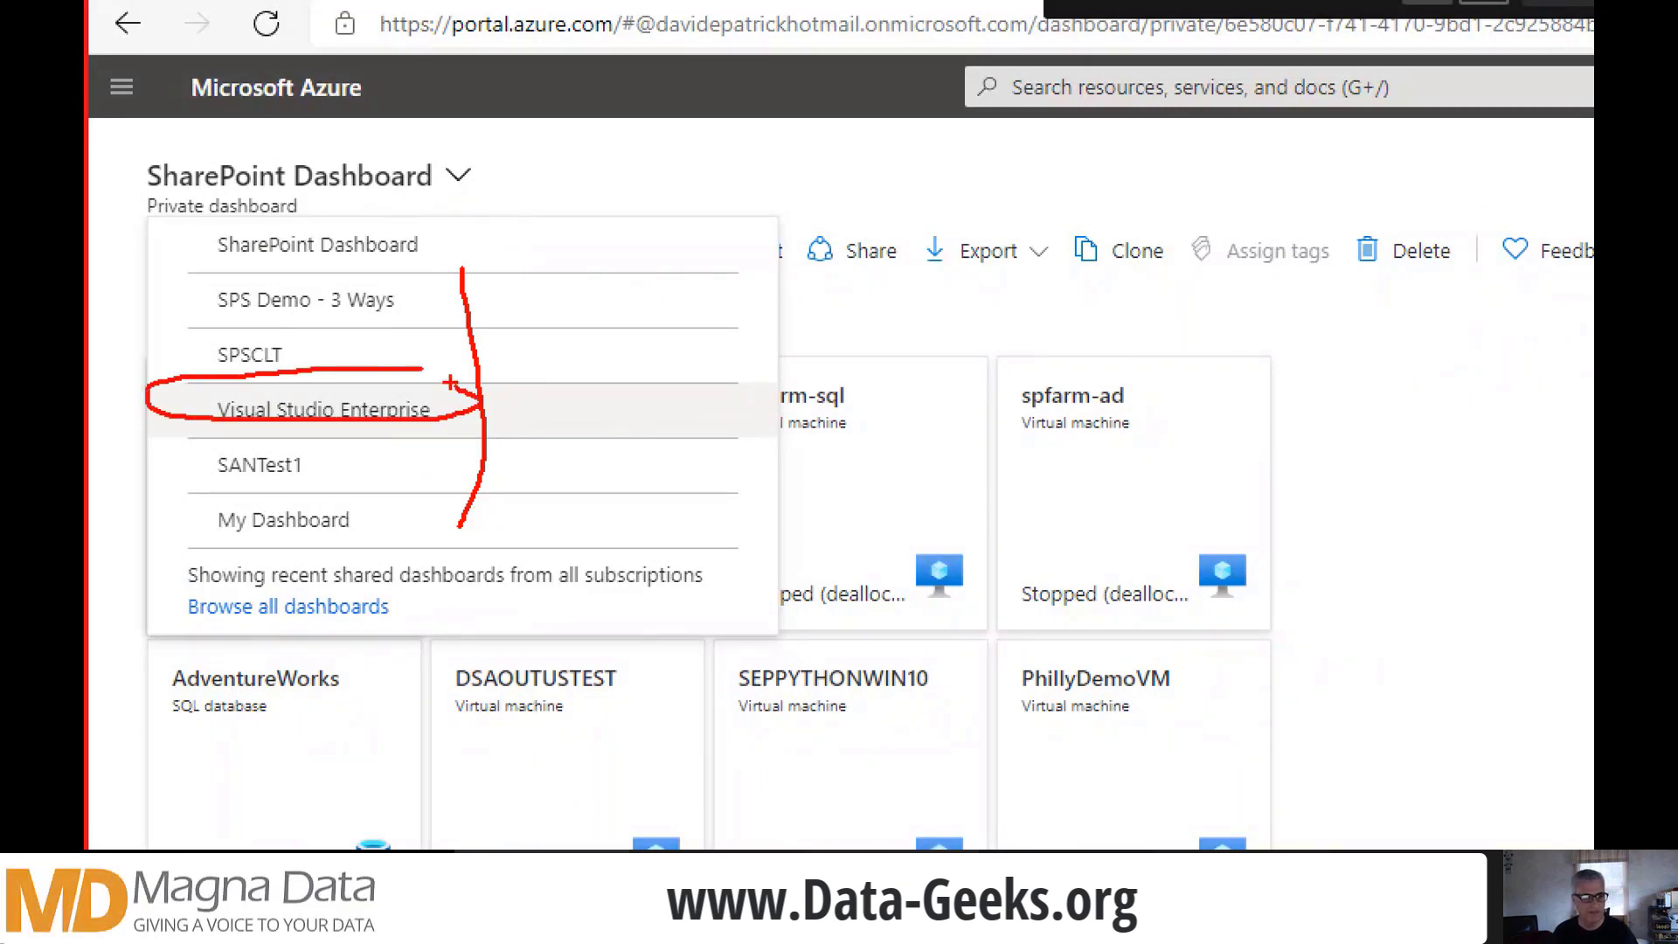
left_click(456, 178)
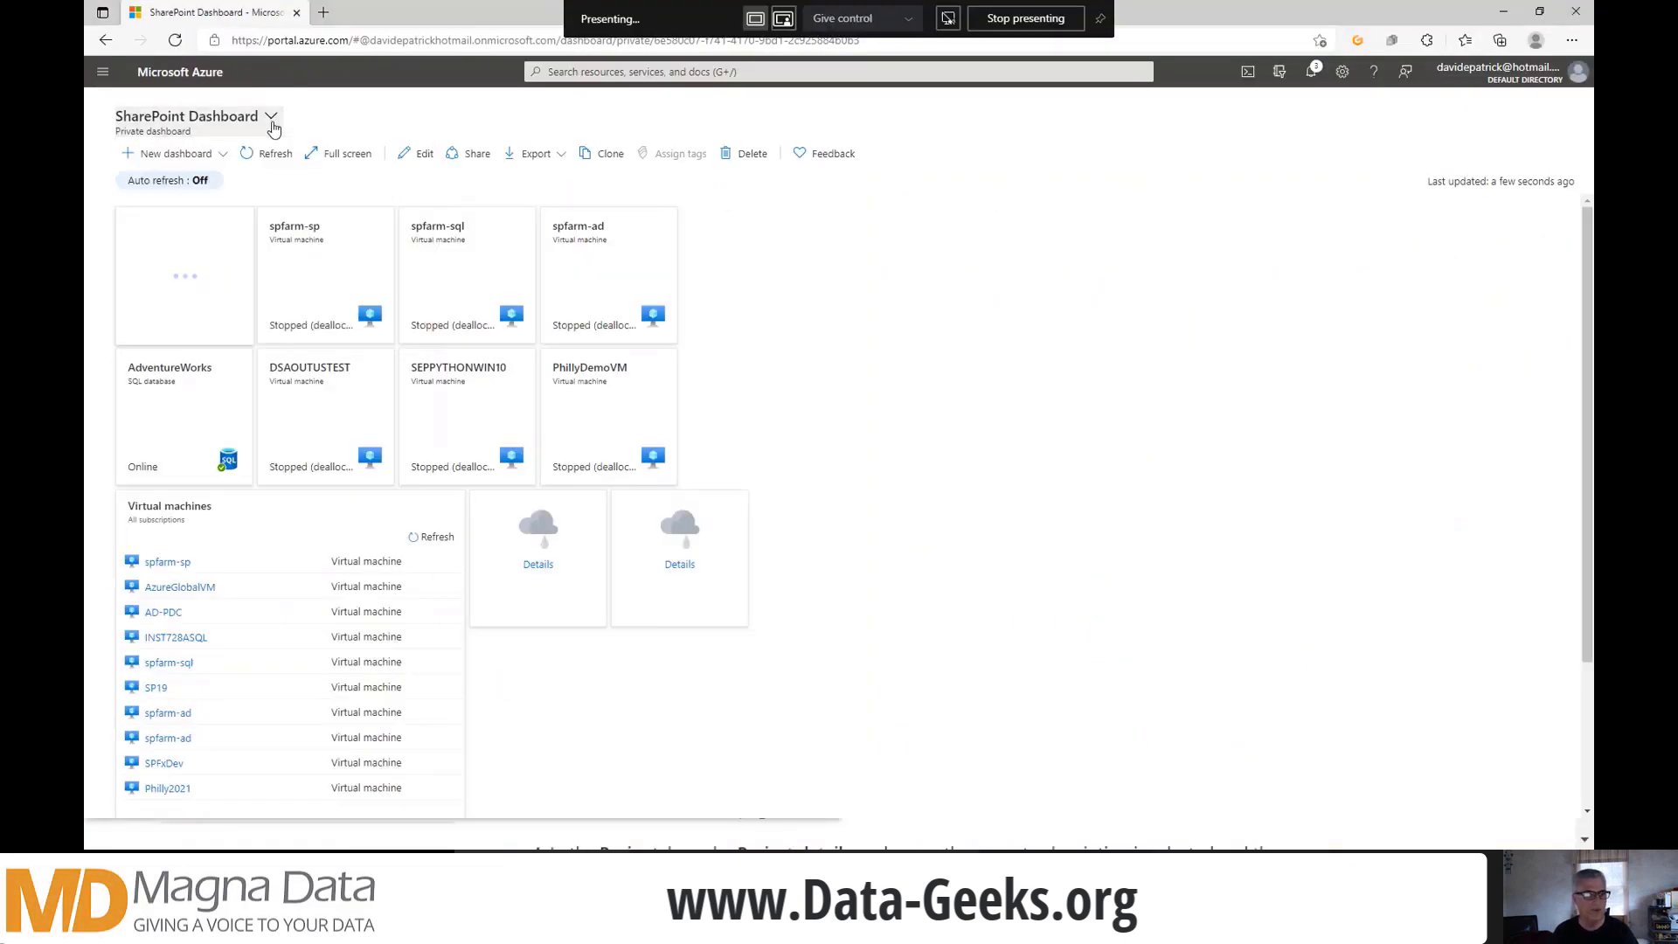
left_click(456, 178)
left_click(232, 233)
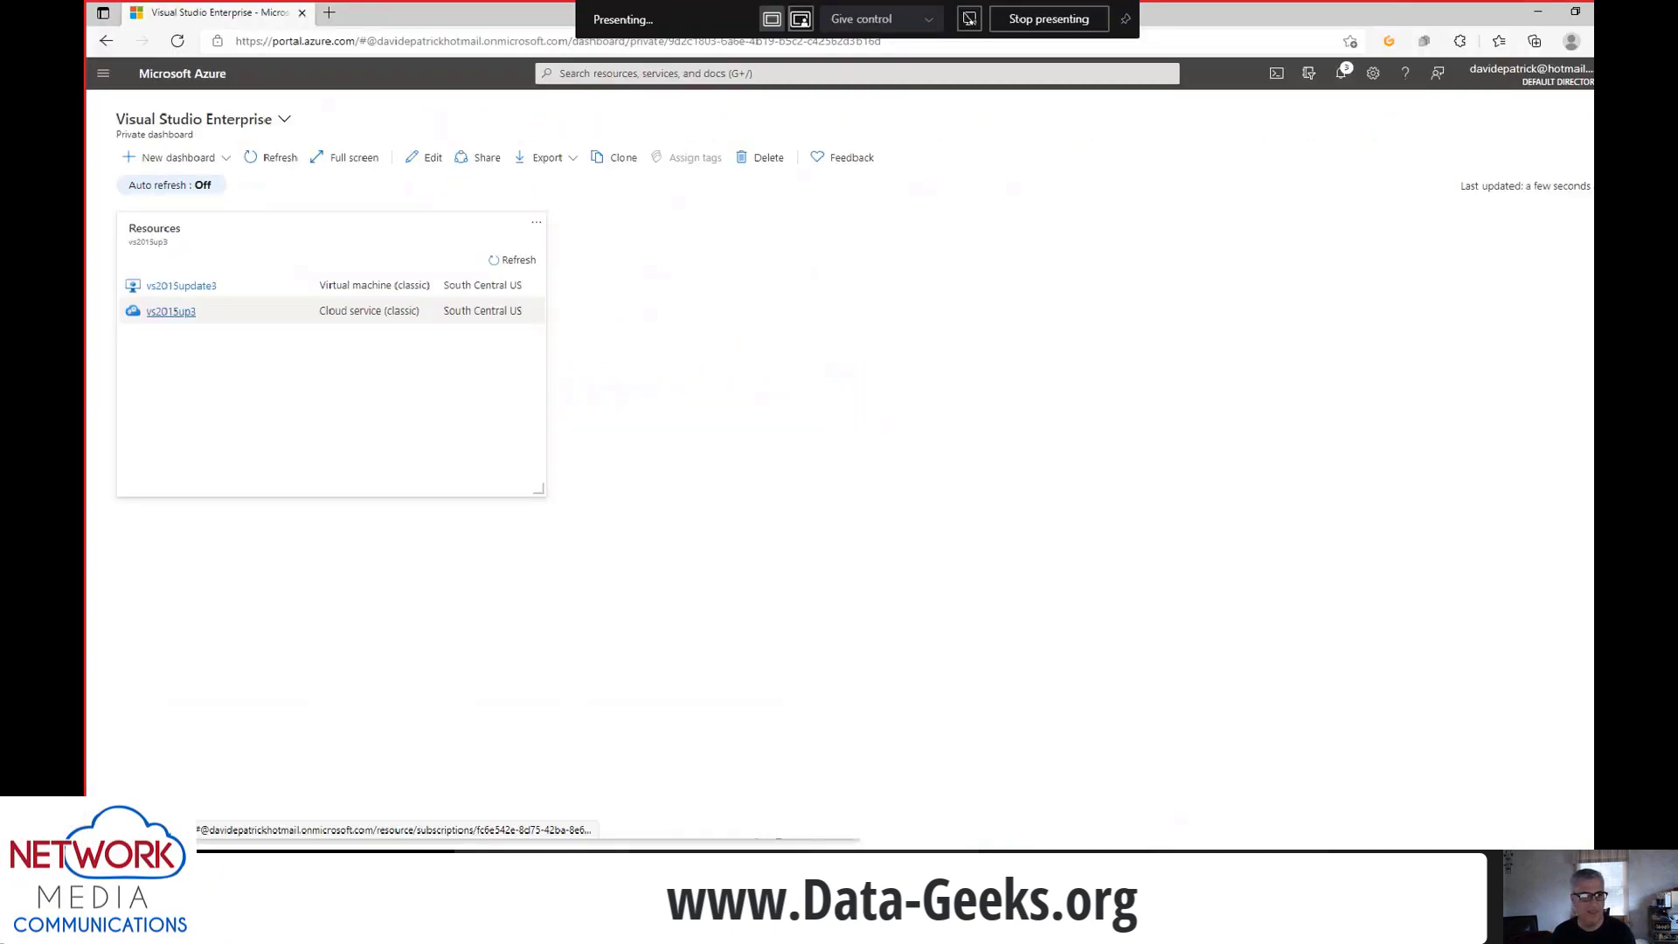
- View the SANTest1 and SPS Demo - 3 Ways dashboards, then return to Azure Home
left_click(253, 118)
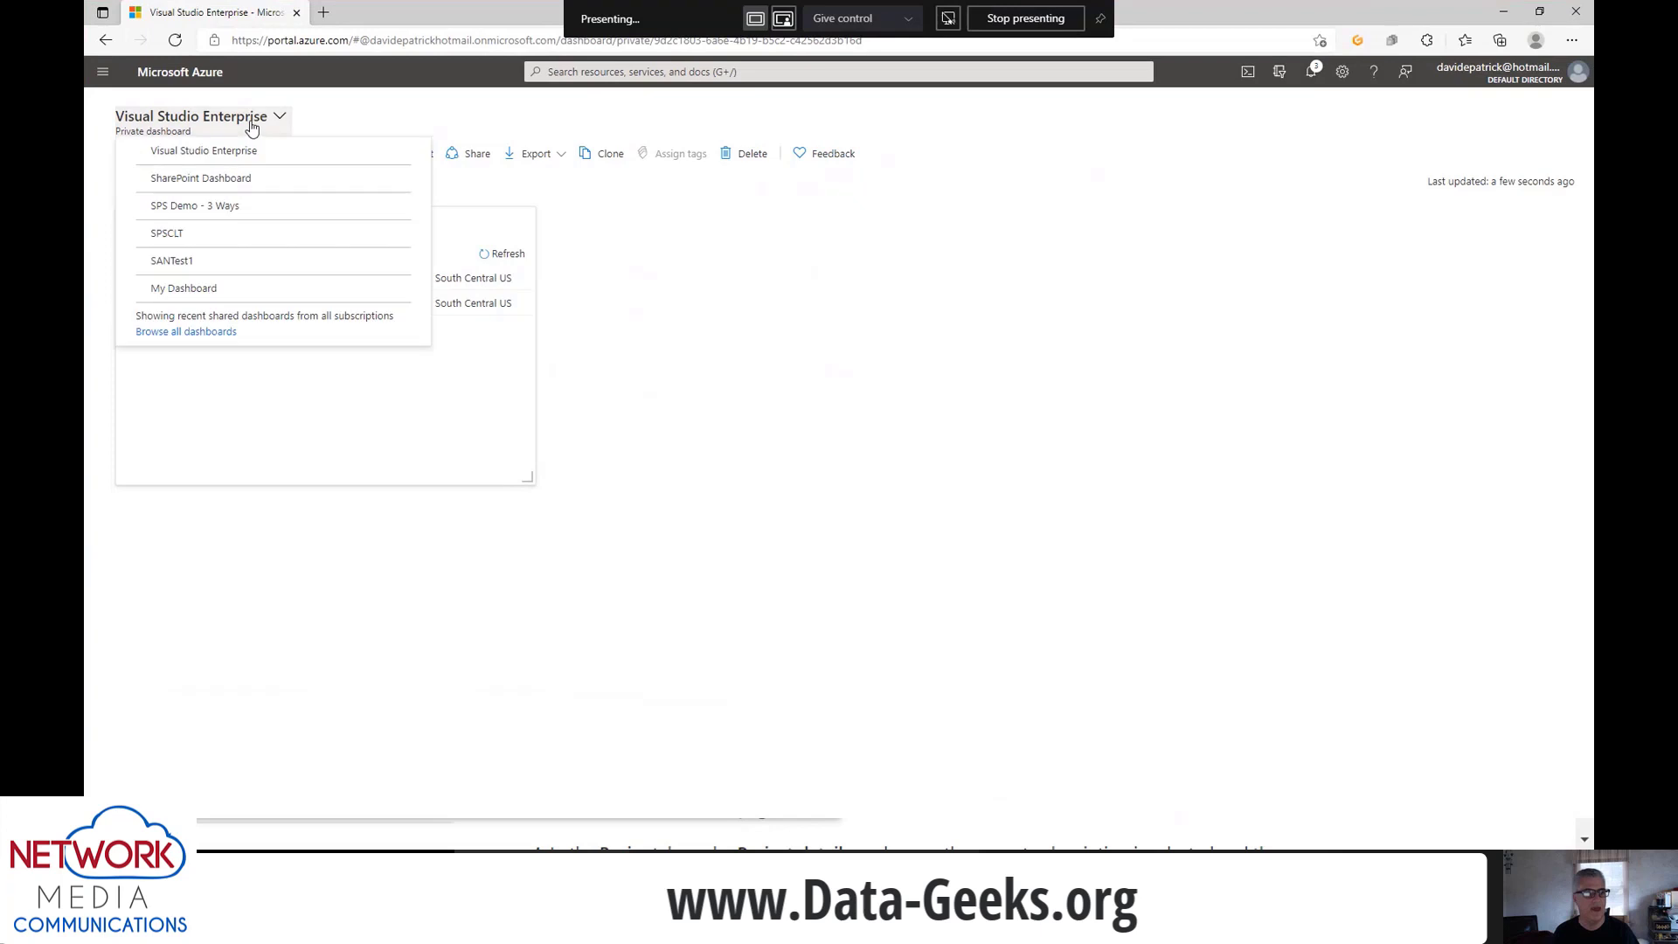
left_click(222, 262)
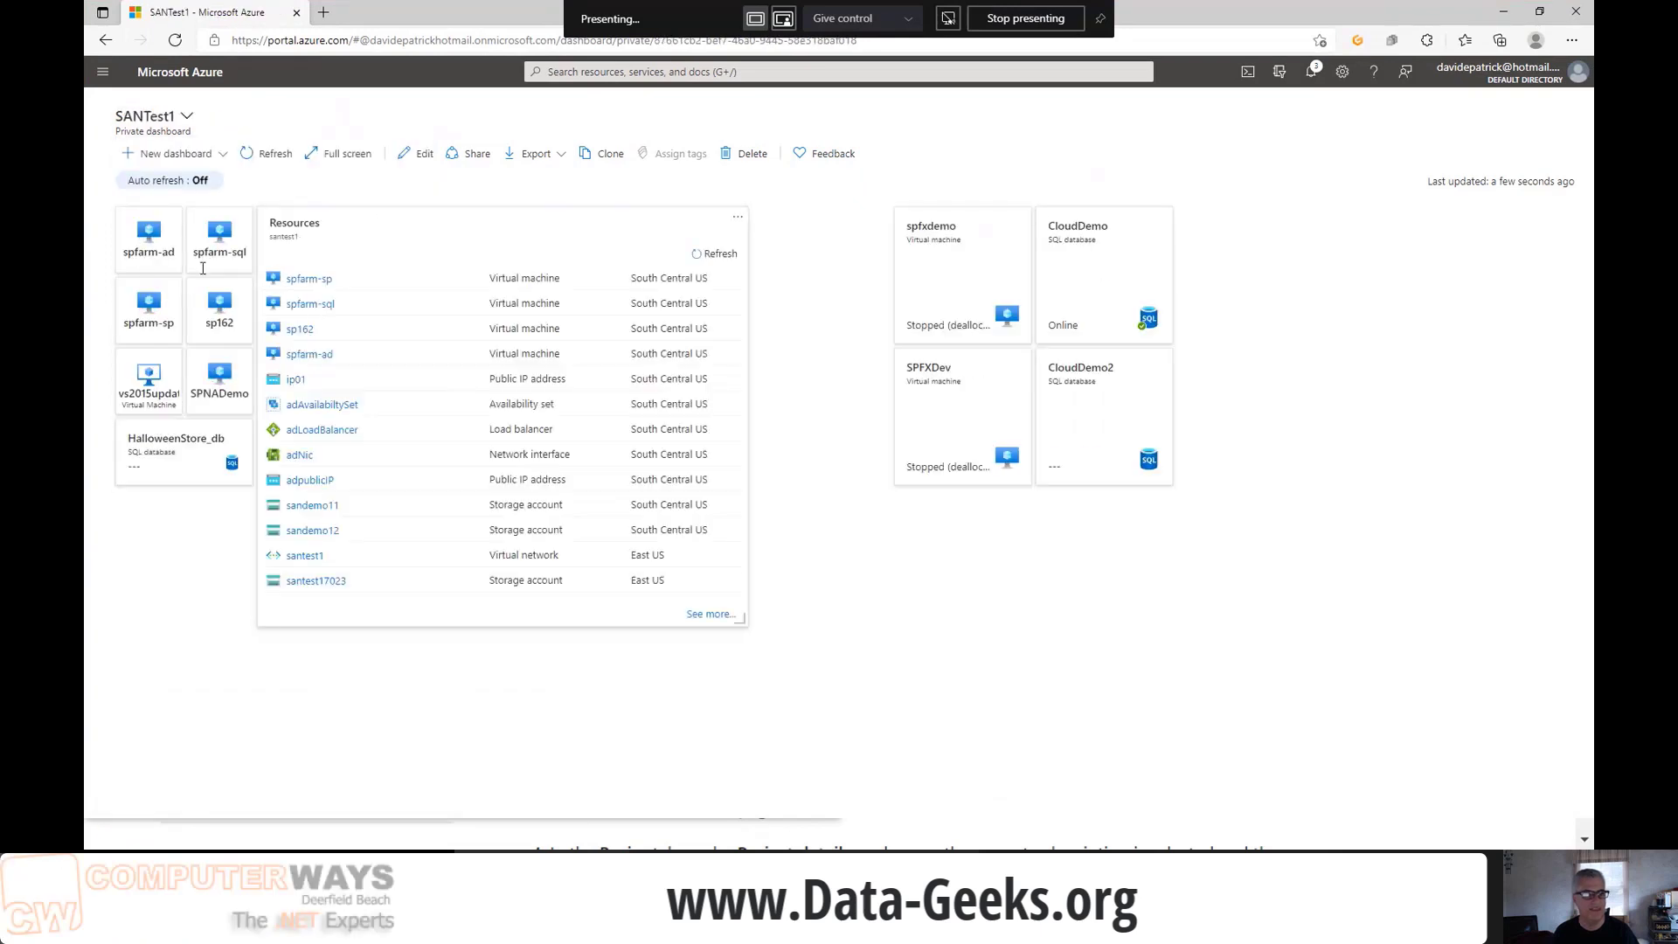
left_click(186, 117)
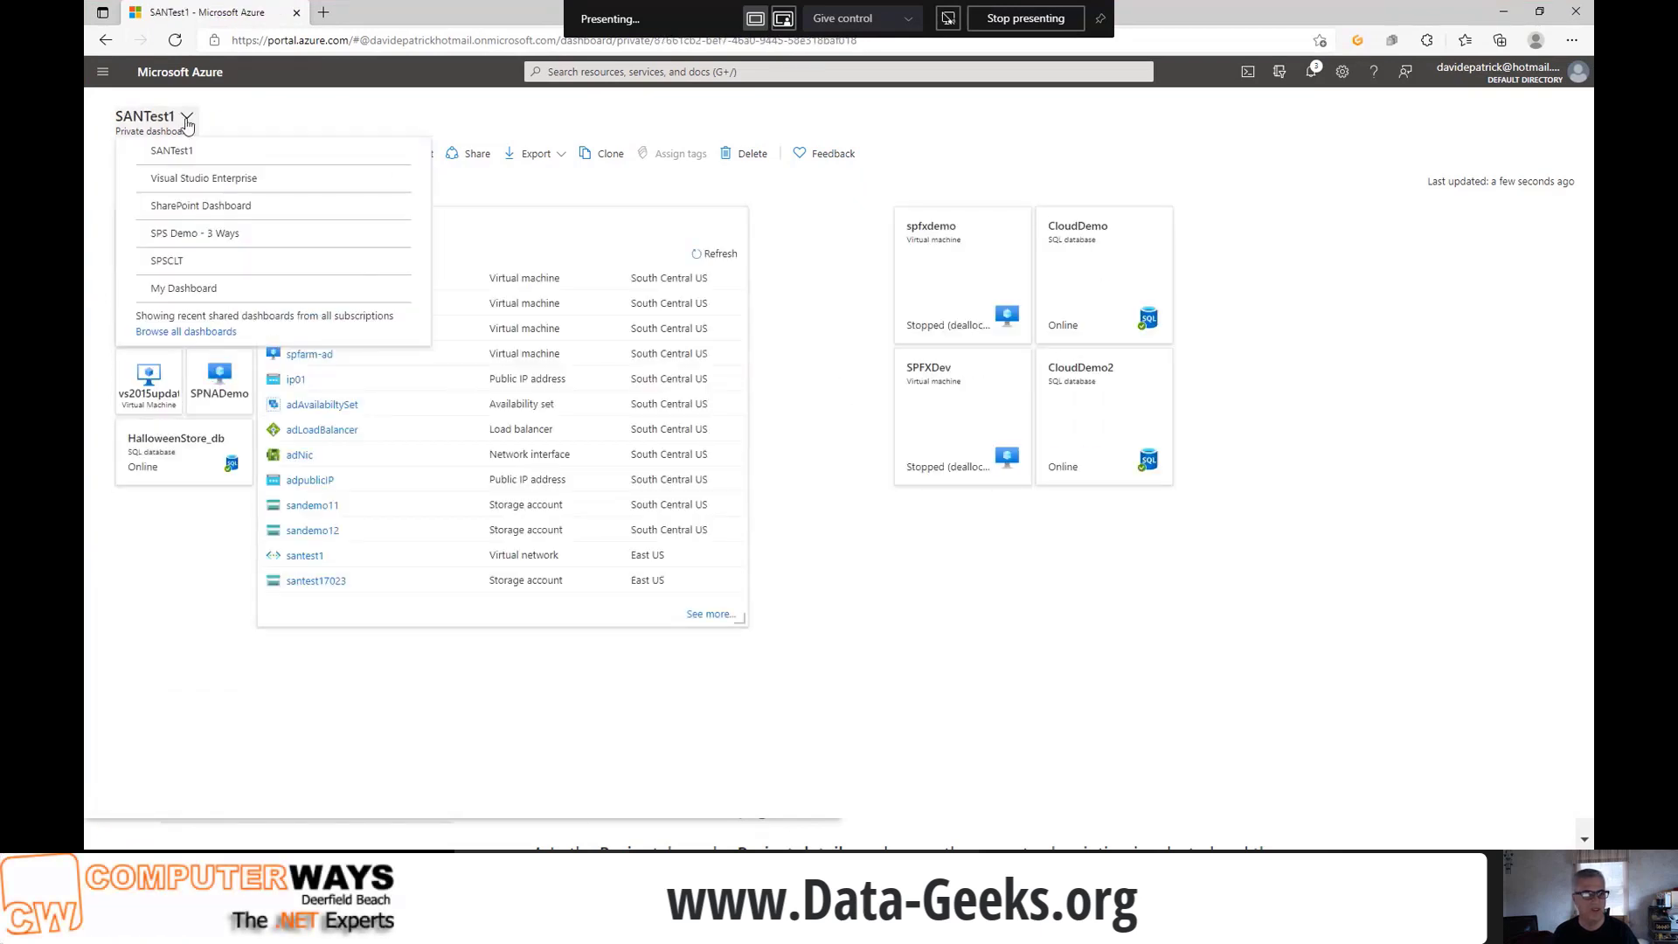
left_click(219, 233)
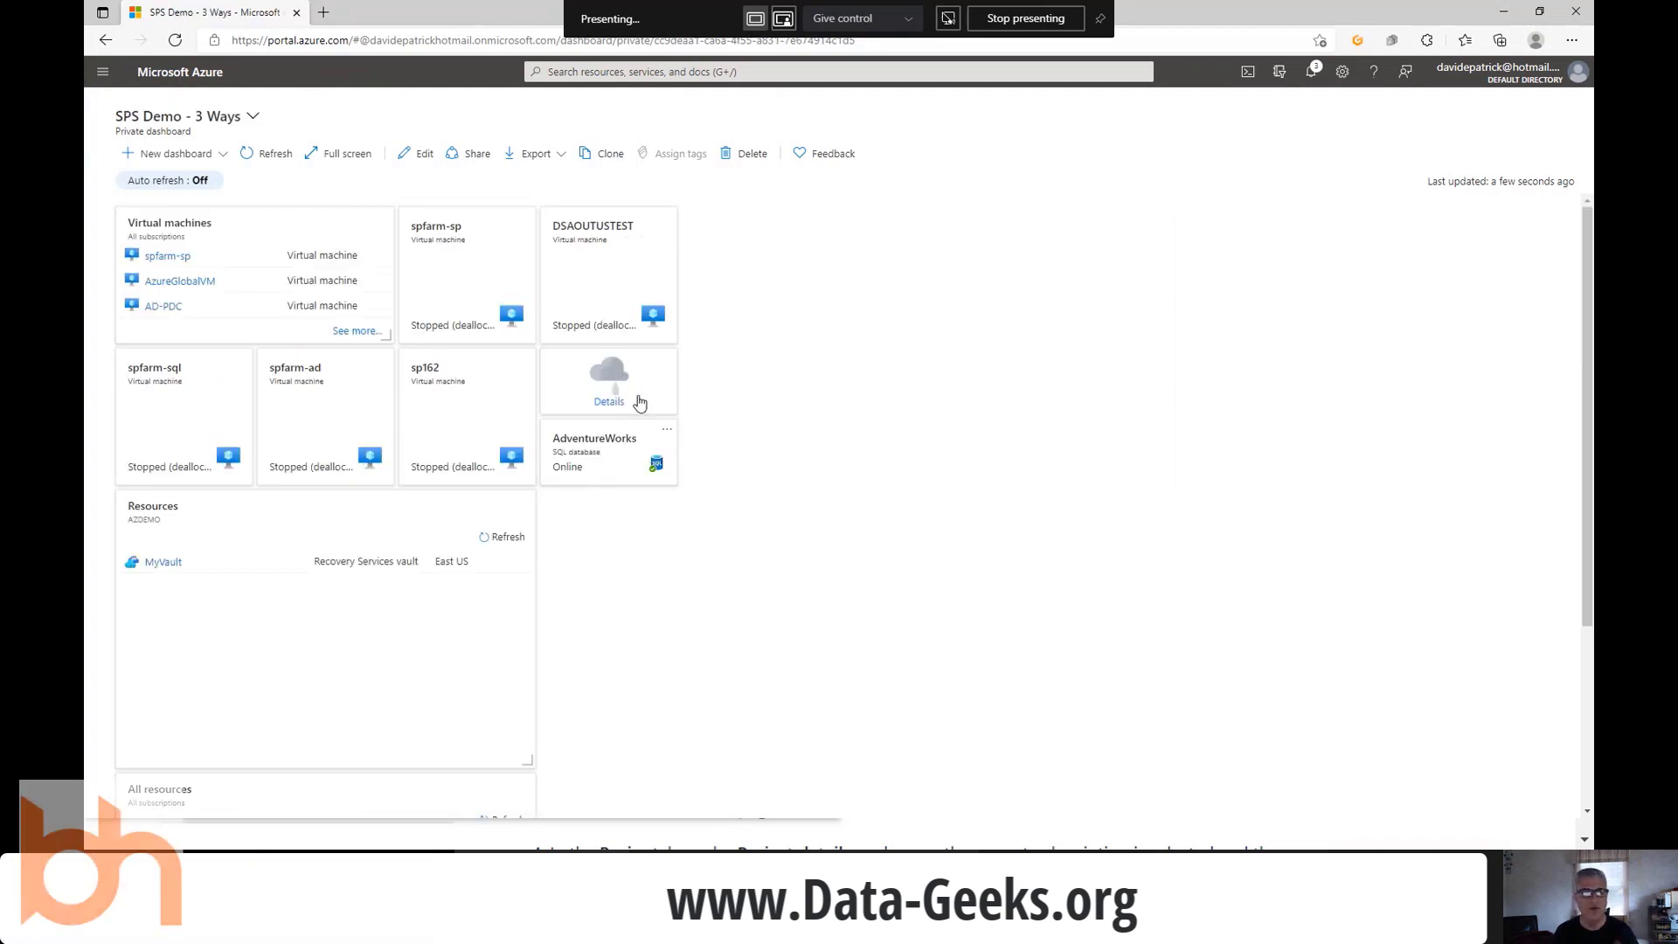
left_click(137, 83)
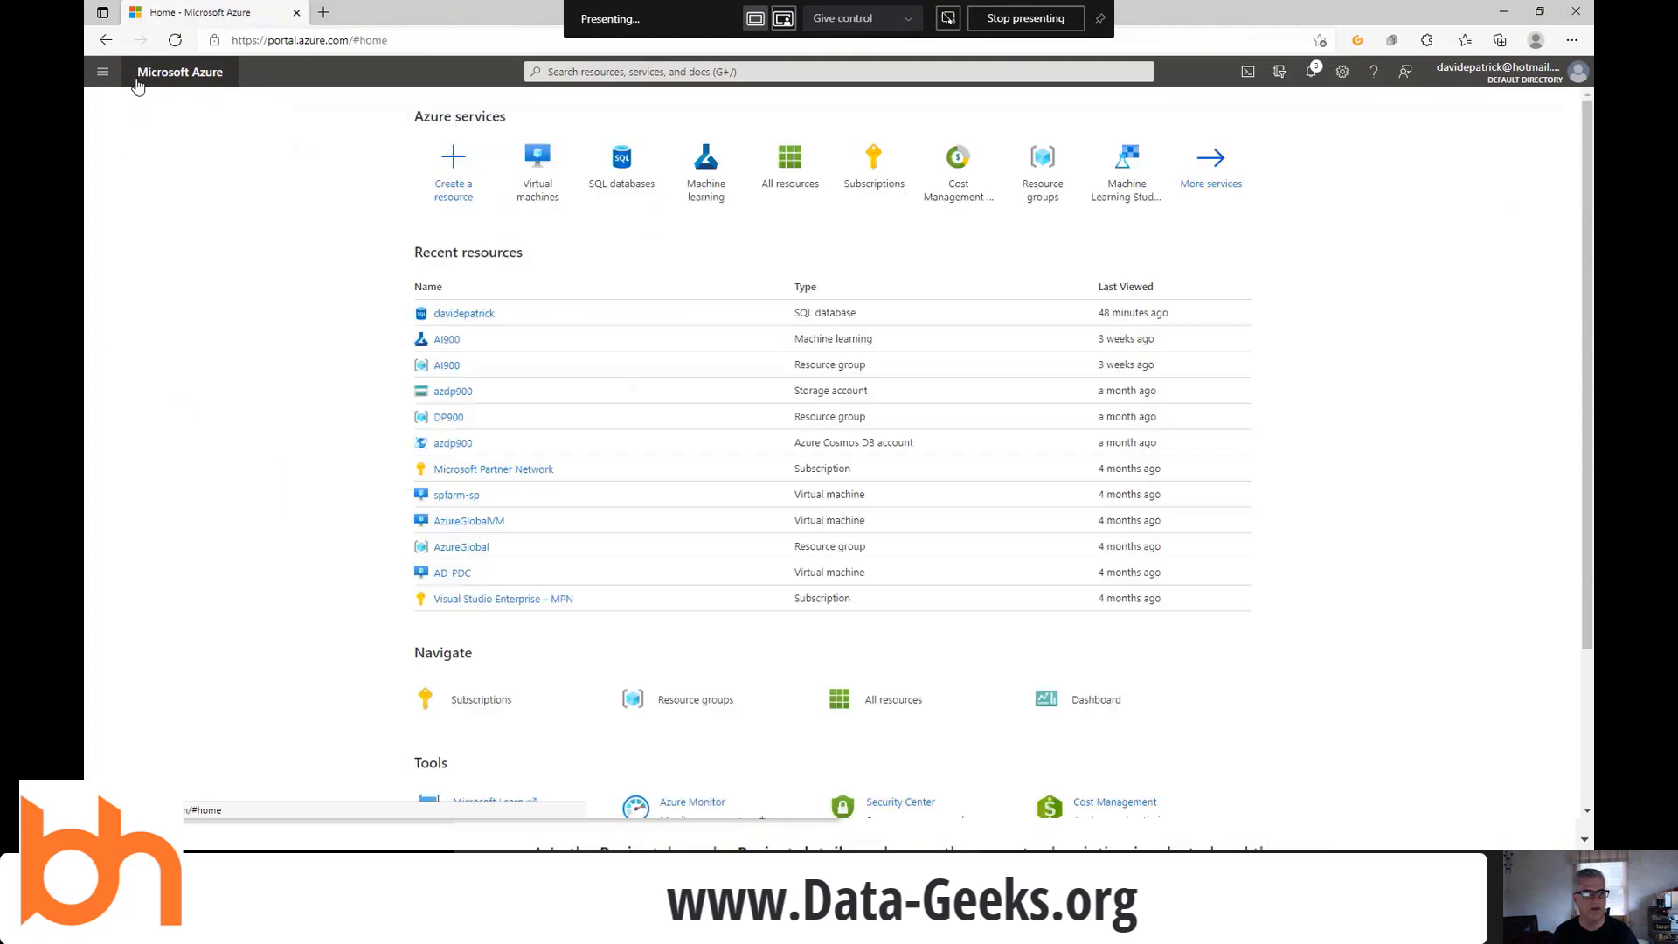
- Open the recently viewed SQL database's overview and pin it, choosing a Shared dashboard
left_click(456, 320)
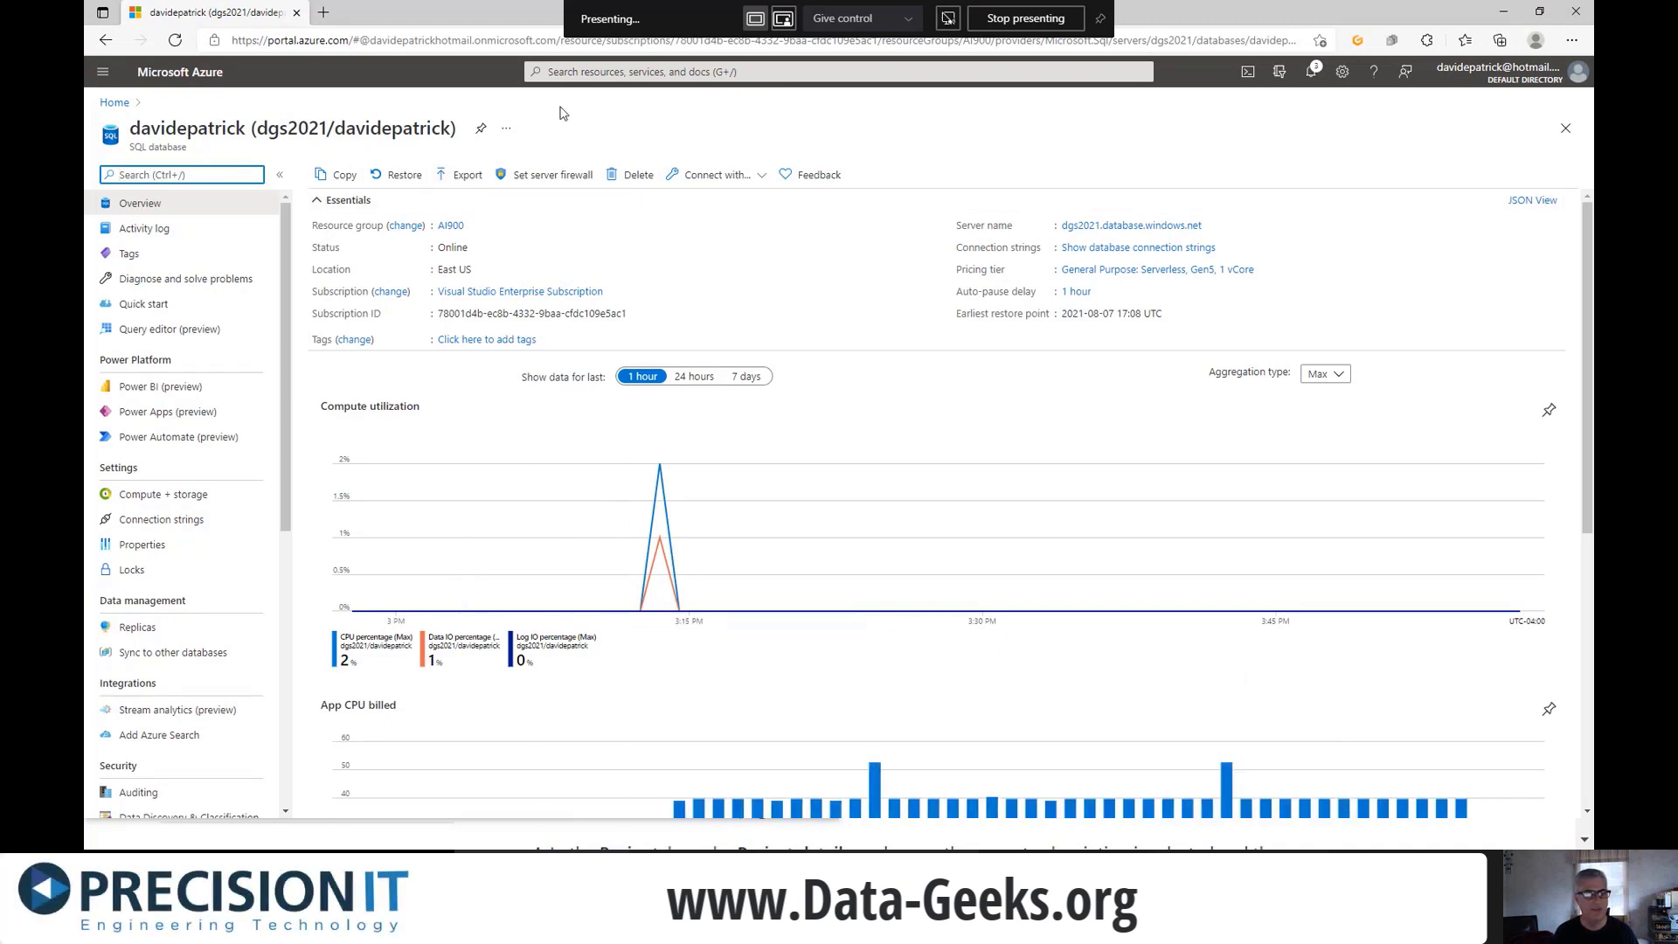
left_click(480, 131)
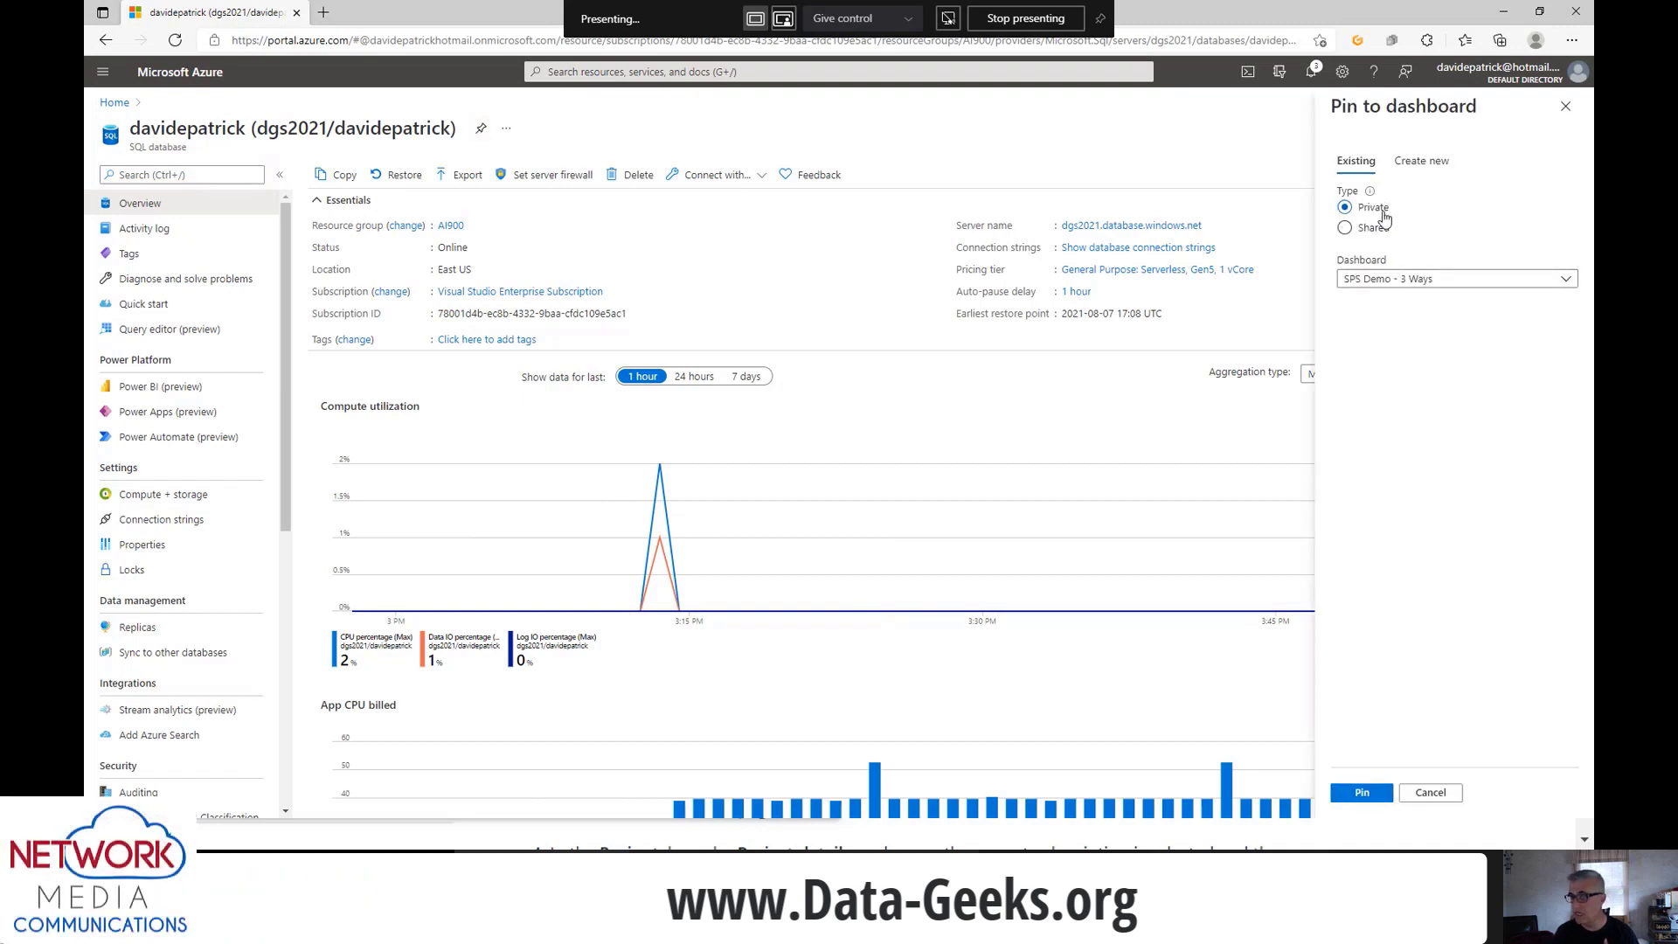
left_click(1377, 228)
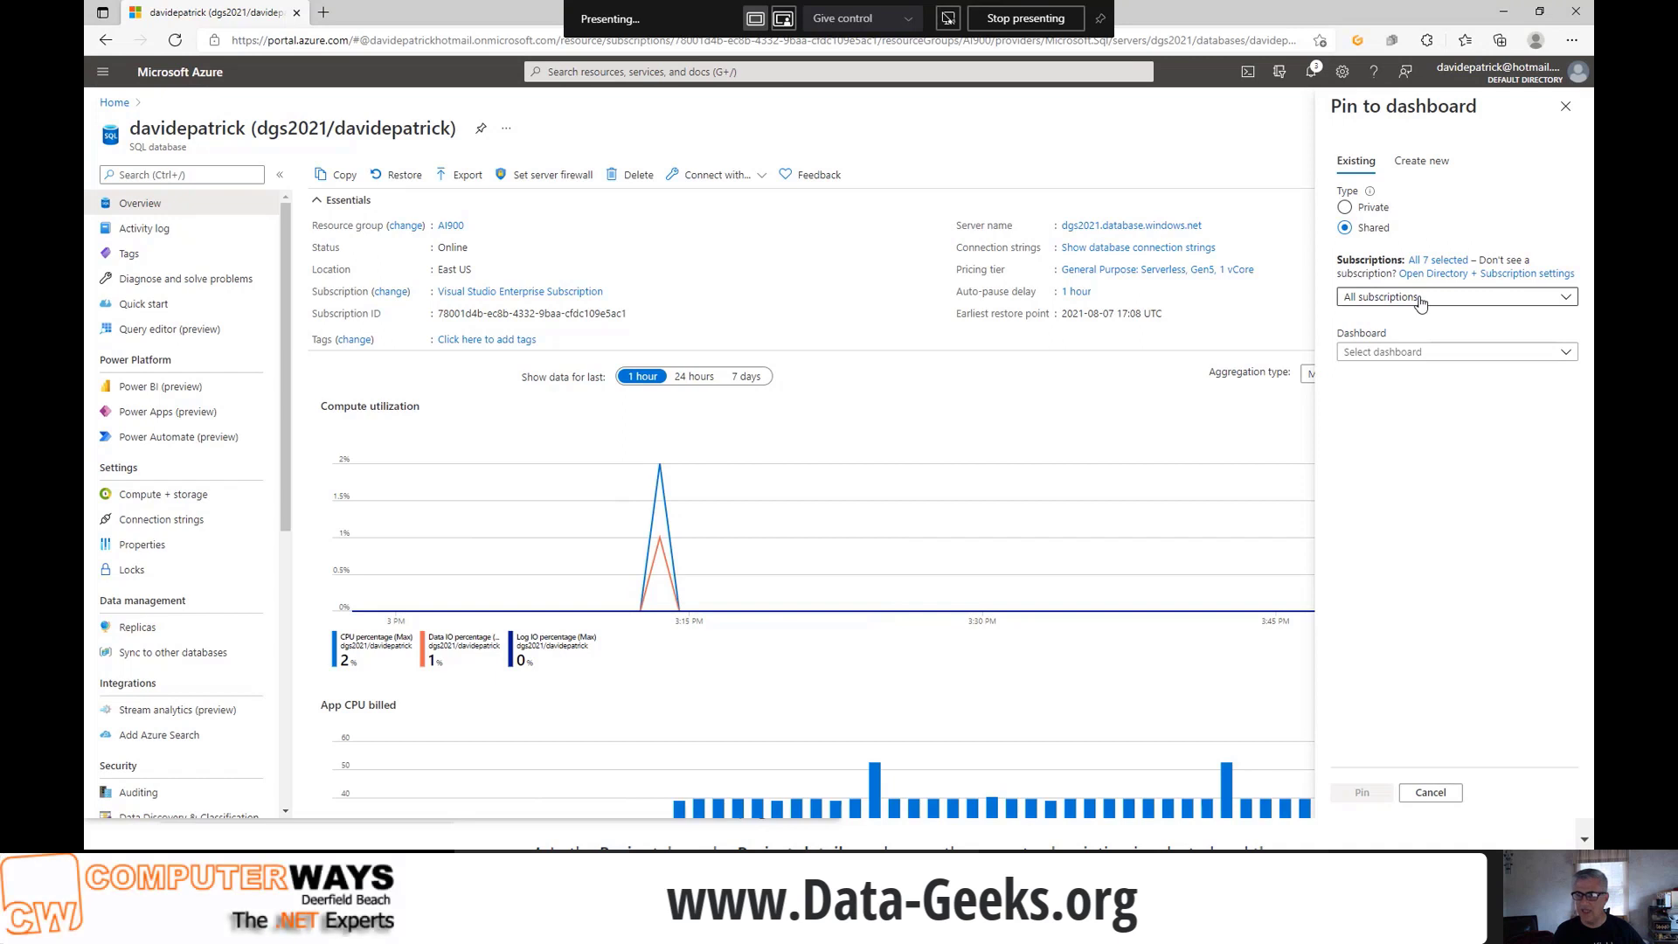
- Start a new shared dashboard named SDG2021
left_click(1413, 172)
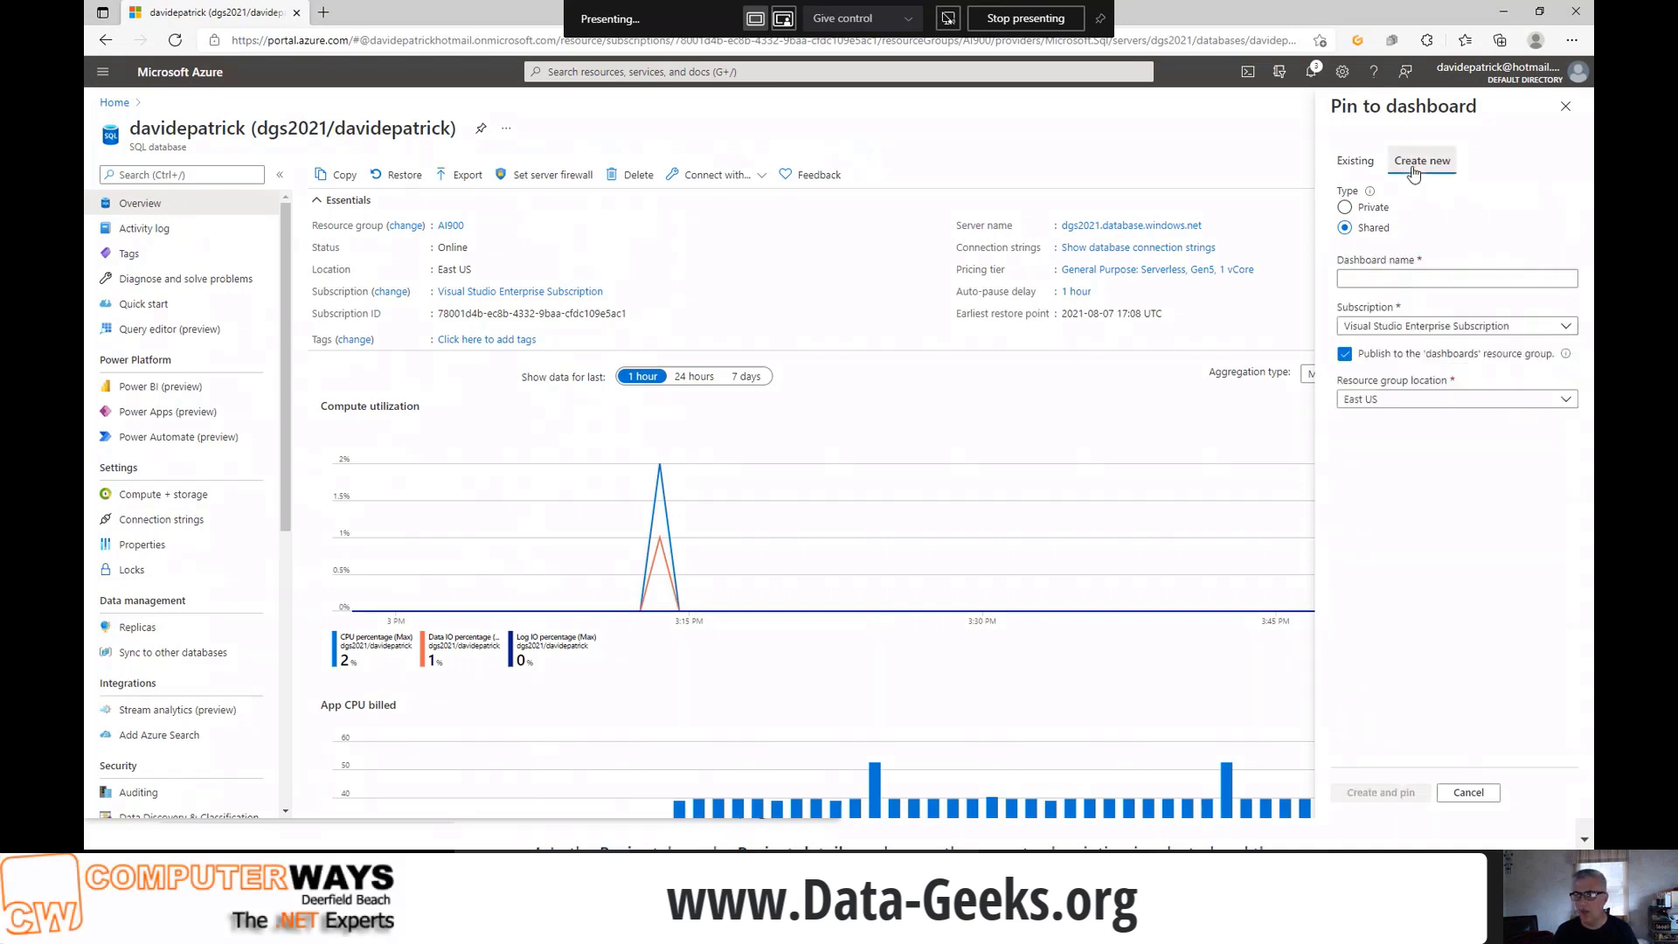
left_click(1381, 278)
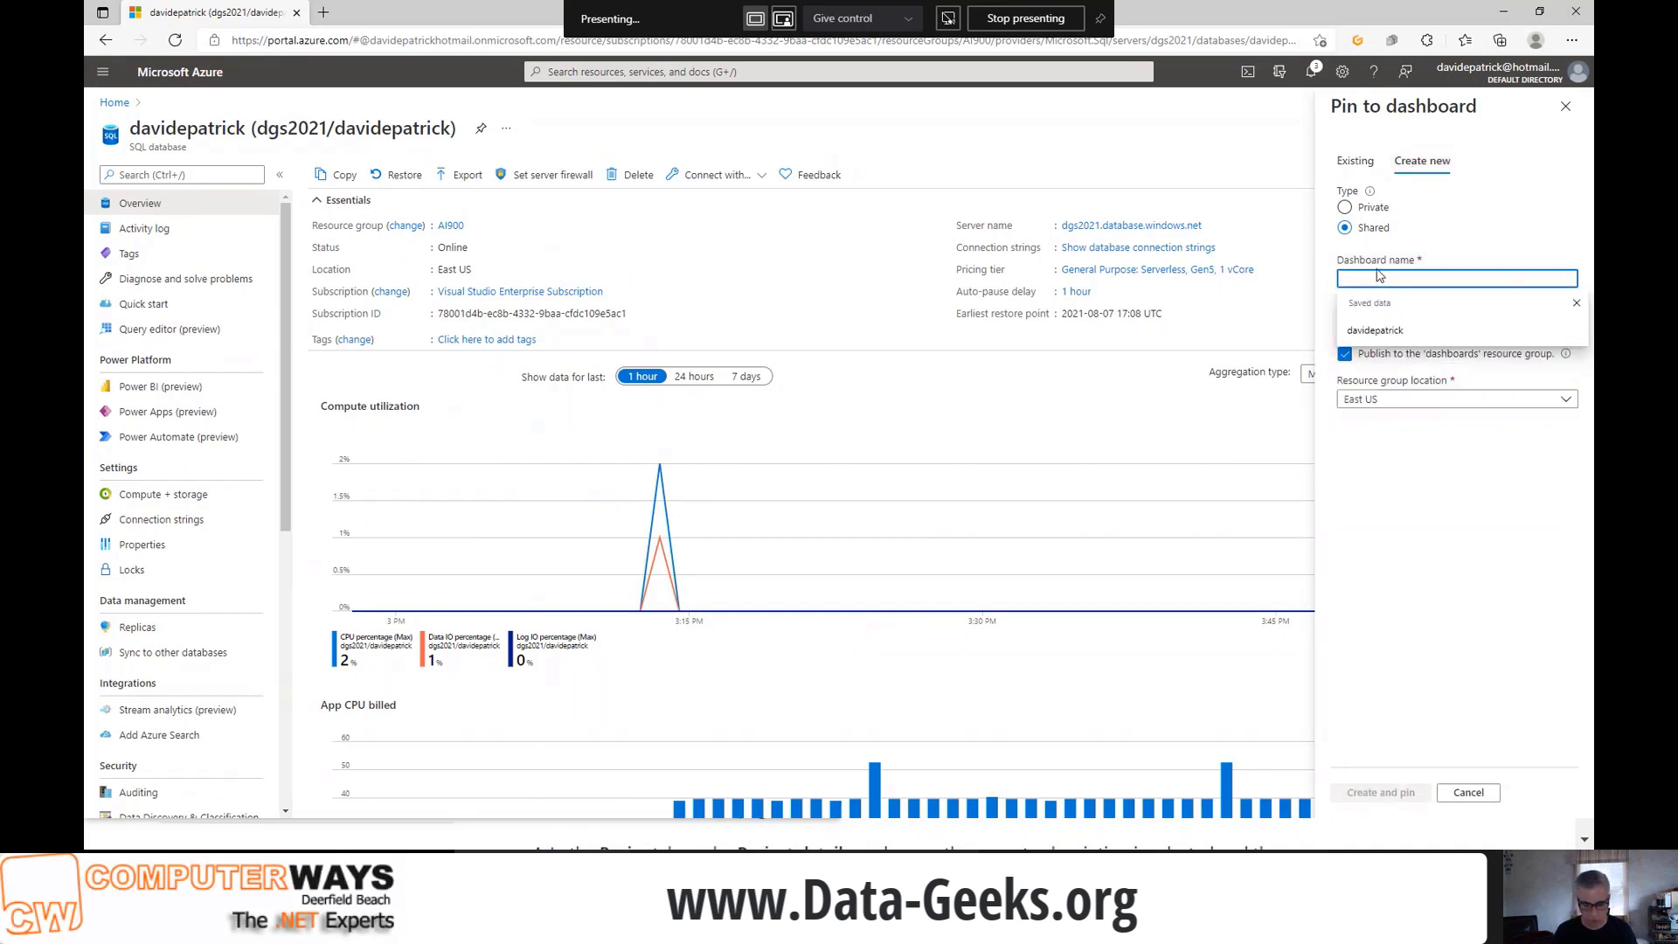
type("s")
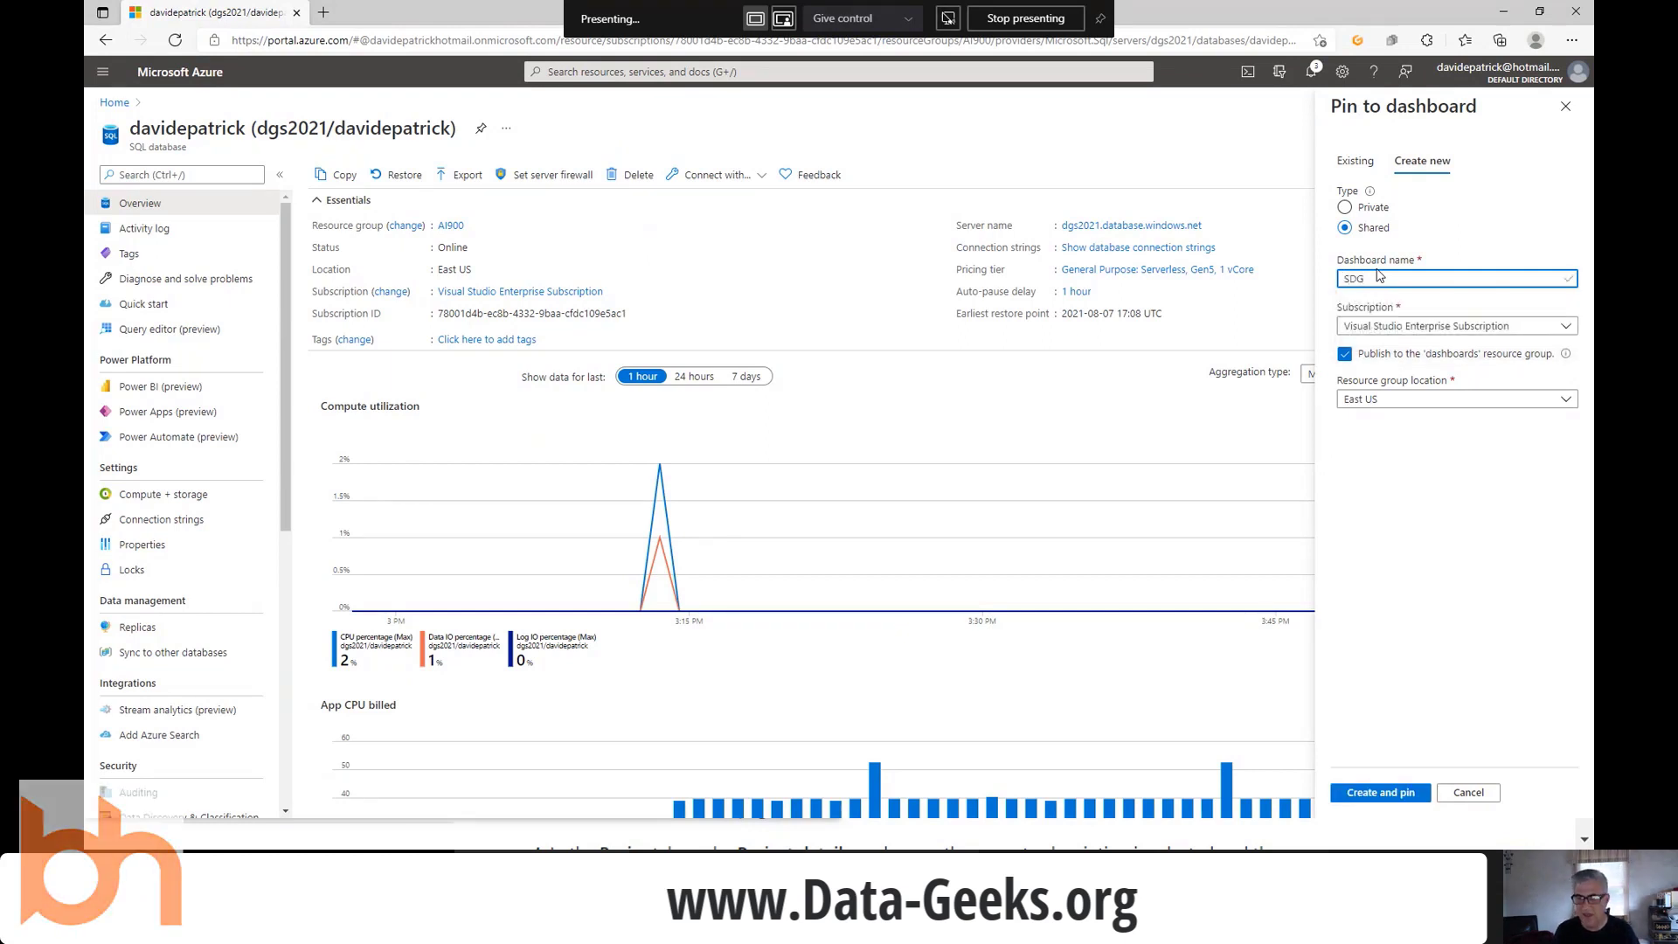
type("DG2021")
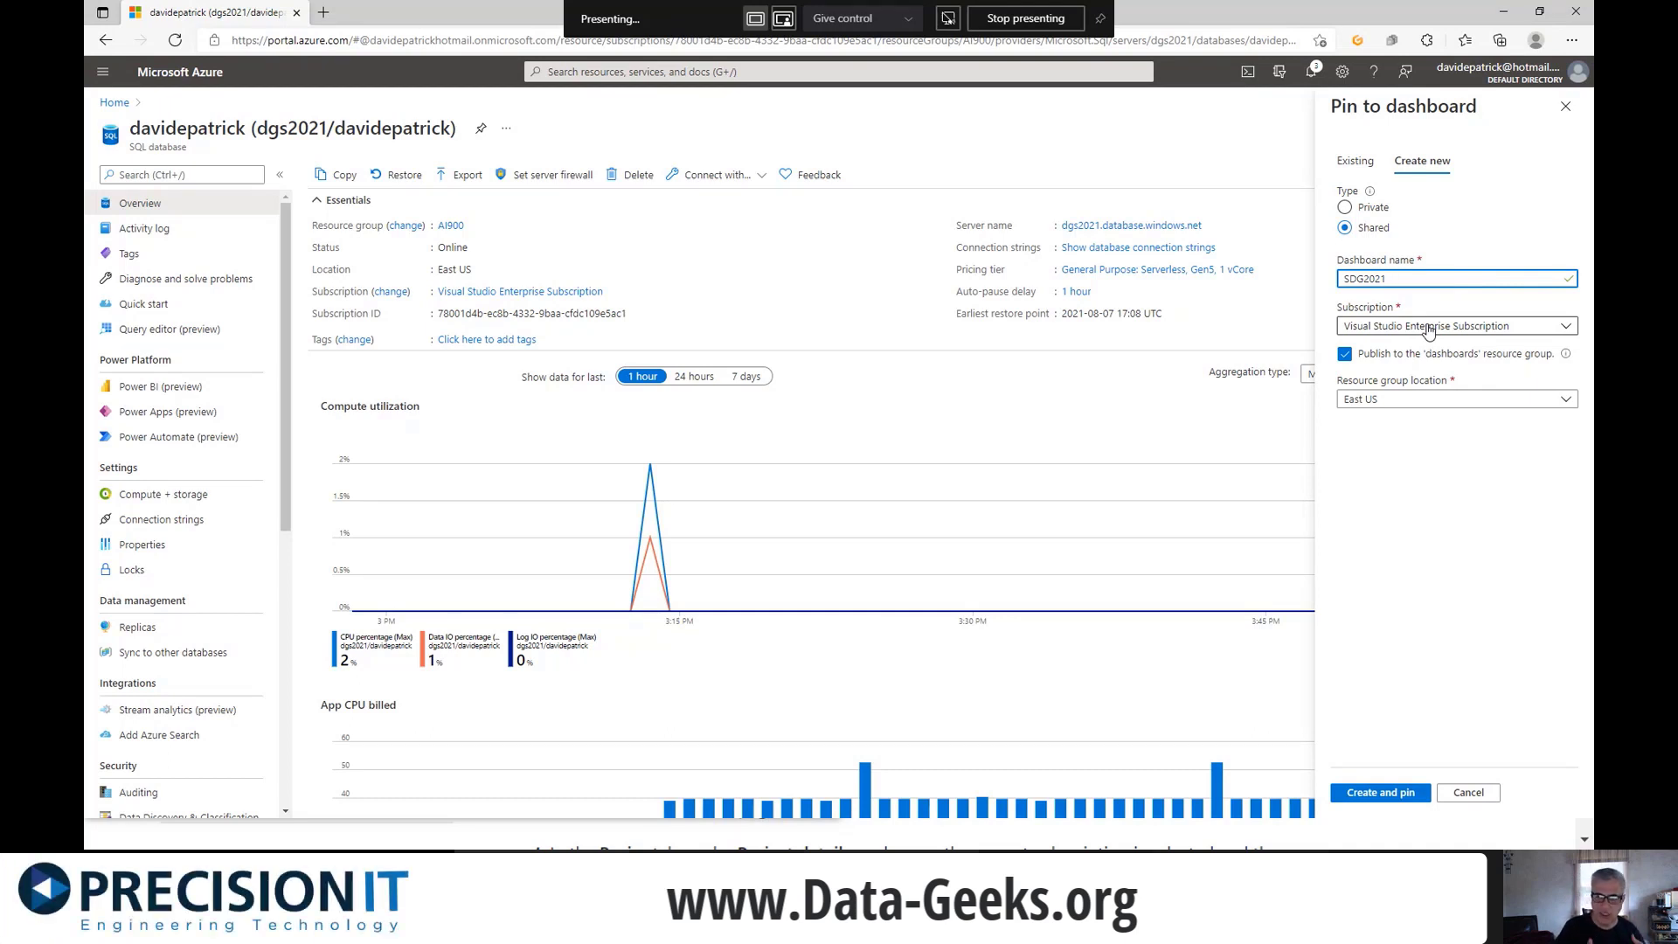
- Keep the current subscription and East US location, then create the dashboard and pin the database
left_click(1428, 329)
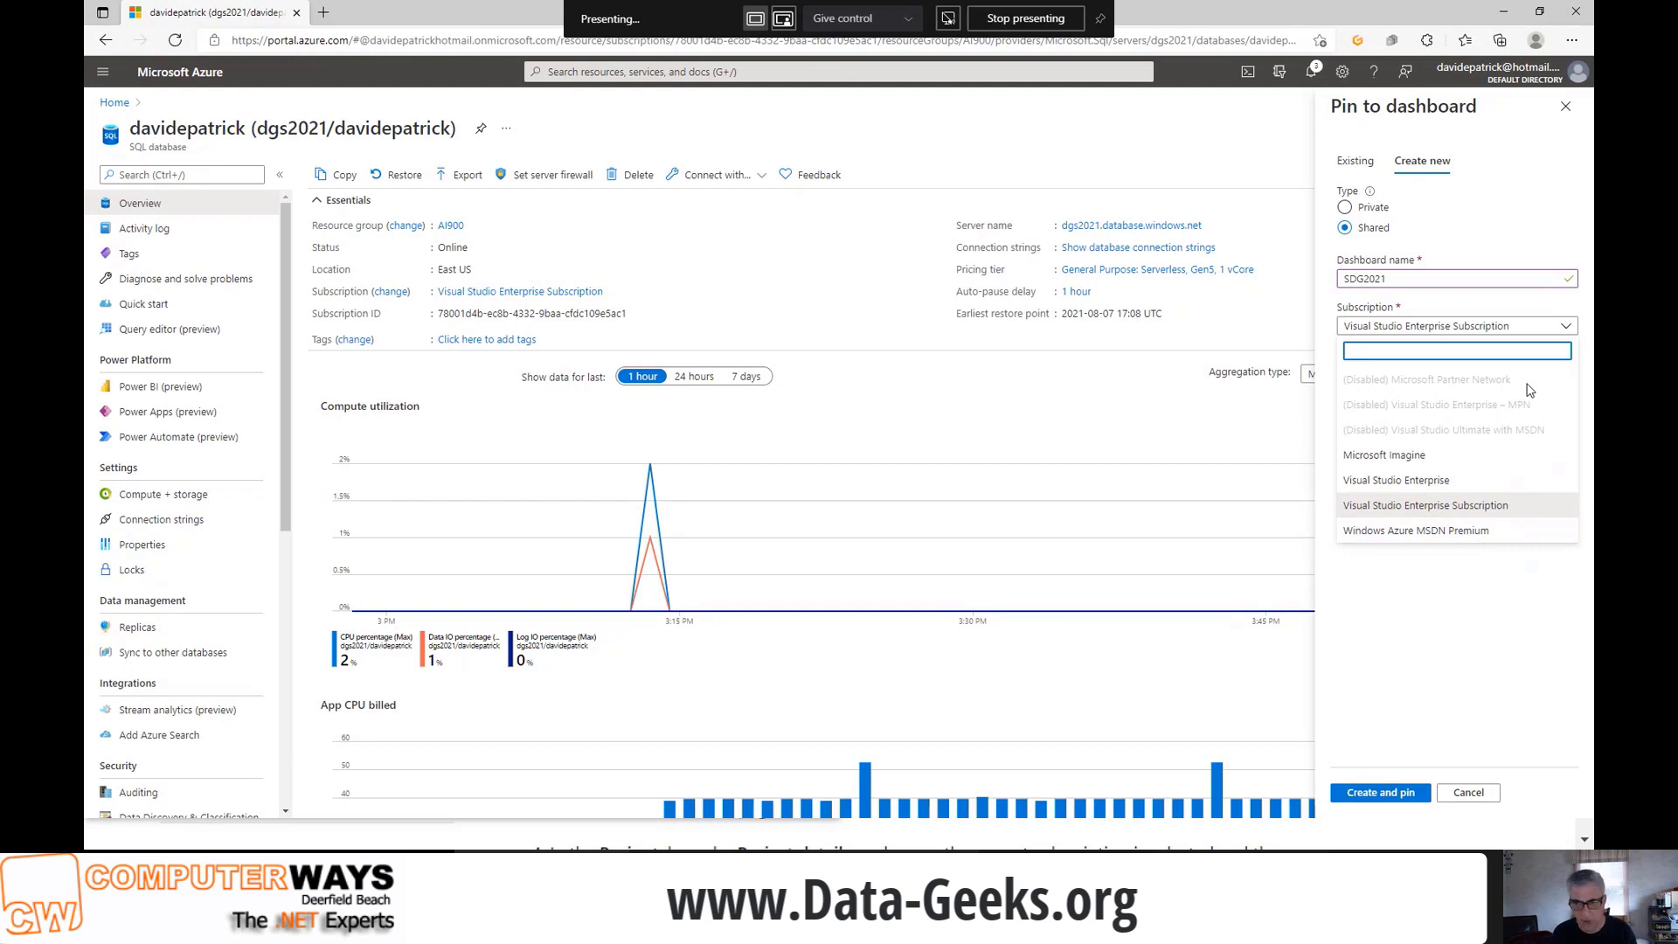
mouse_move(1519, 382)
left_mouse_down()
mouse_move(1551, 374)
mouse_move(1561, 395)
left_mouse_up()
left_click_drag(1515, 524, 1544, 511)
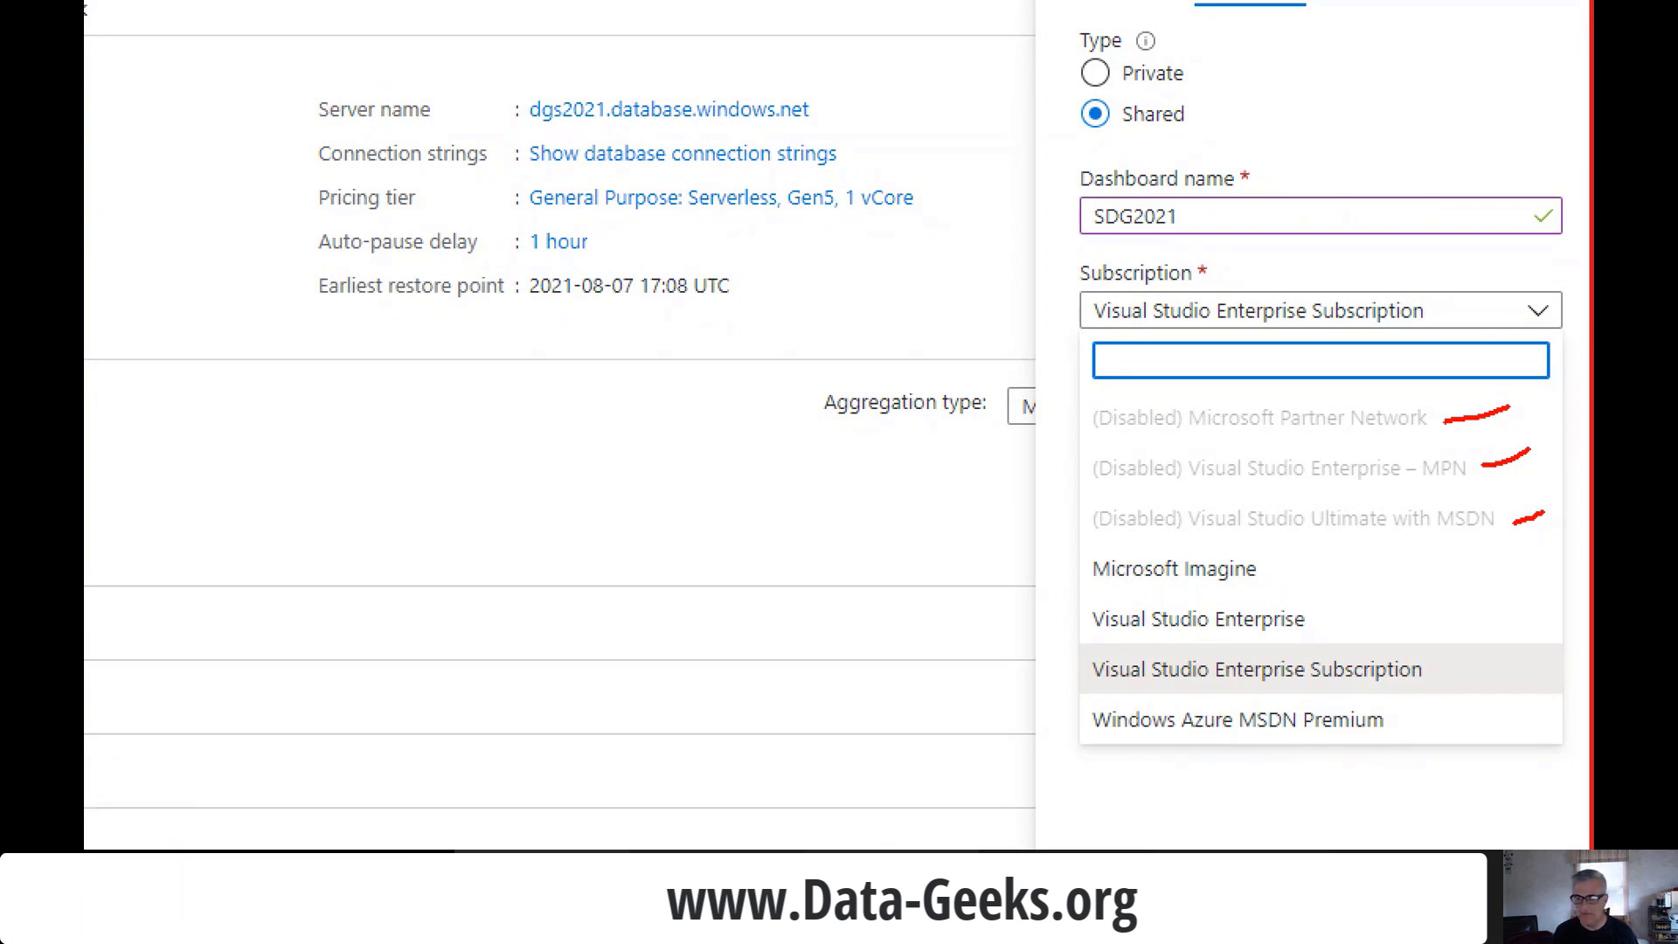
left_click_drag(1084, 408, 918, 432)
mouse_move(1013, 382)
left_mouse_down()
mouse_move(1088, 403)
mouse_move(1035, 447)
left_mouse_up()
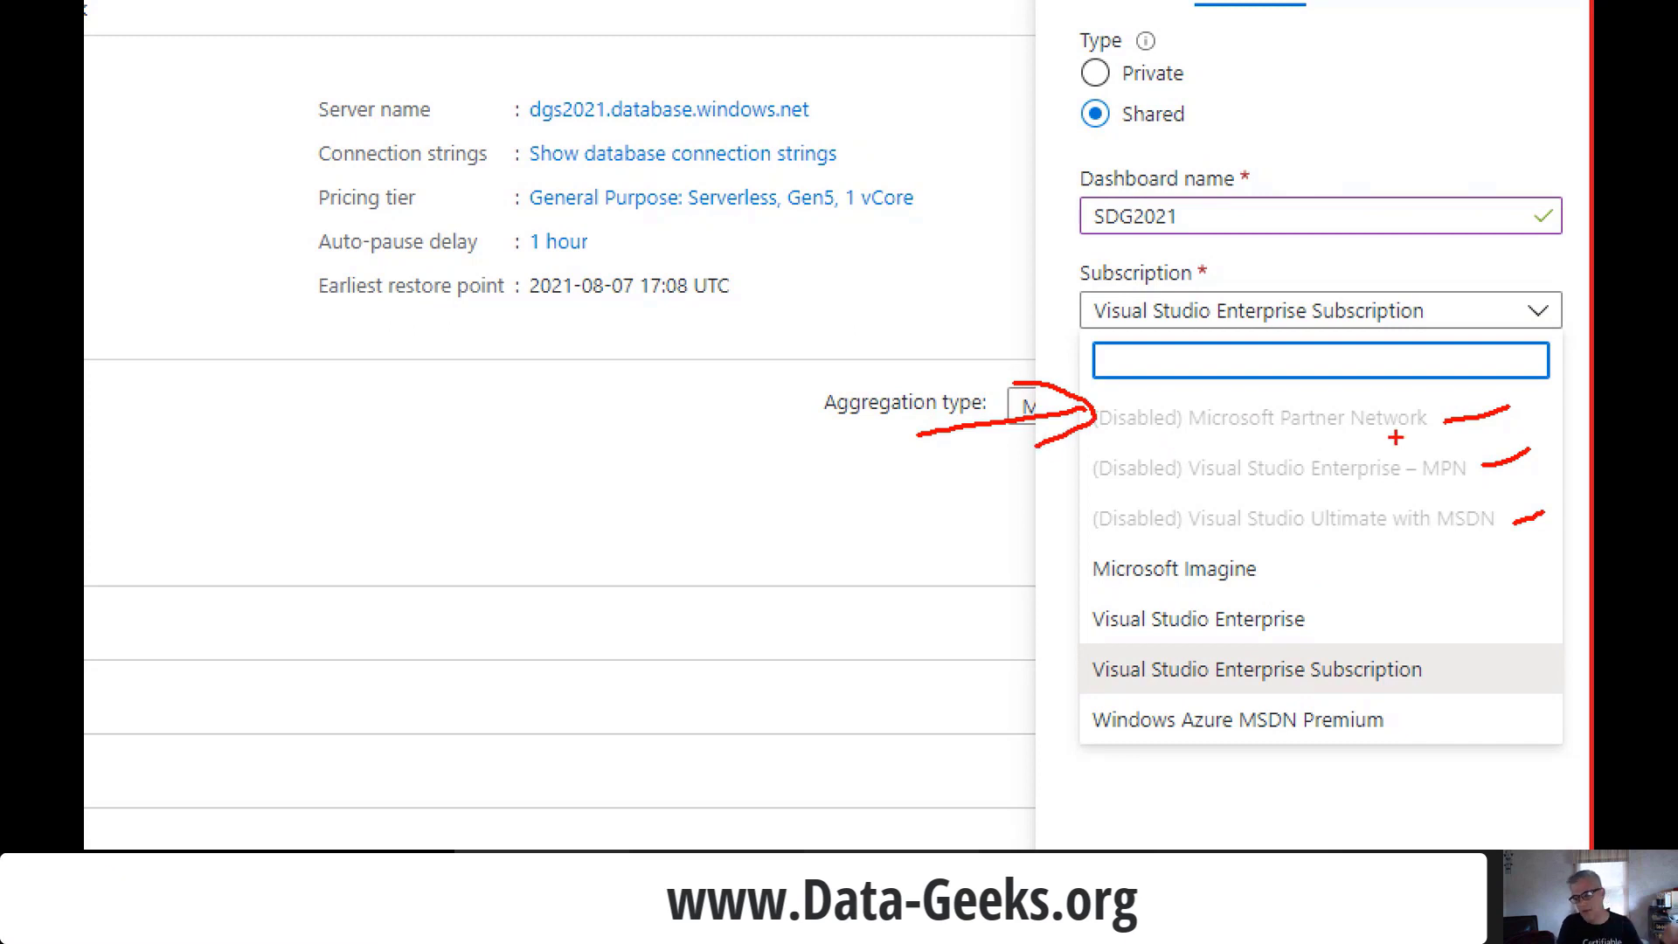
key("Escape")
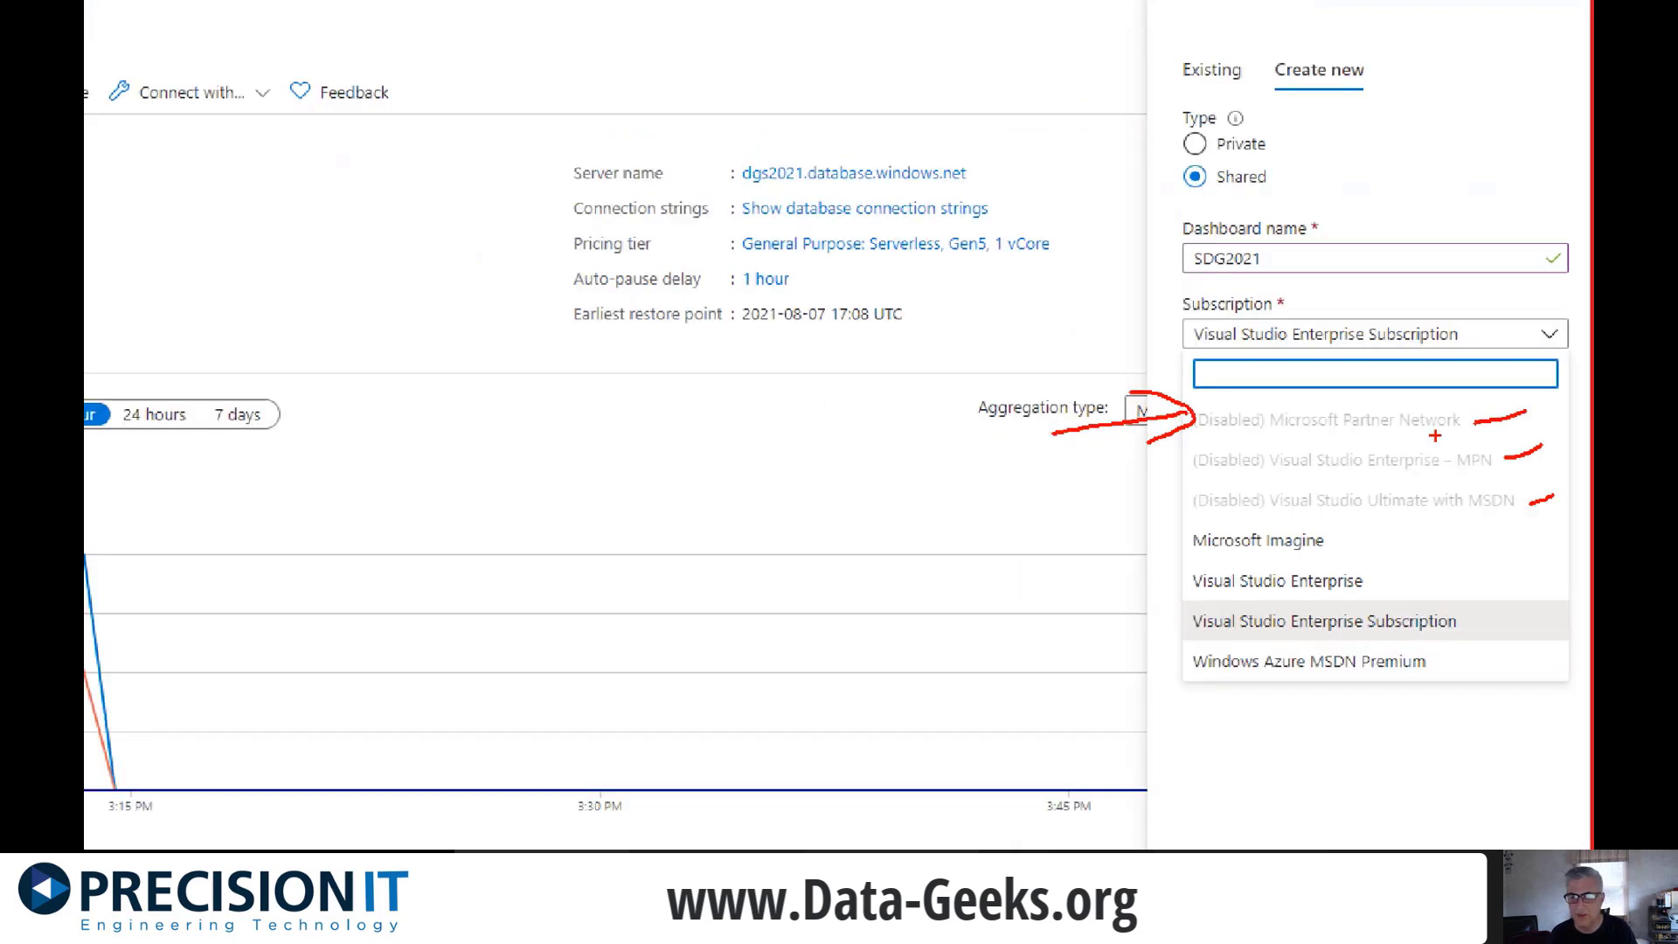
left_click(1450, 326)
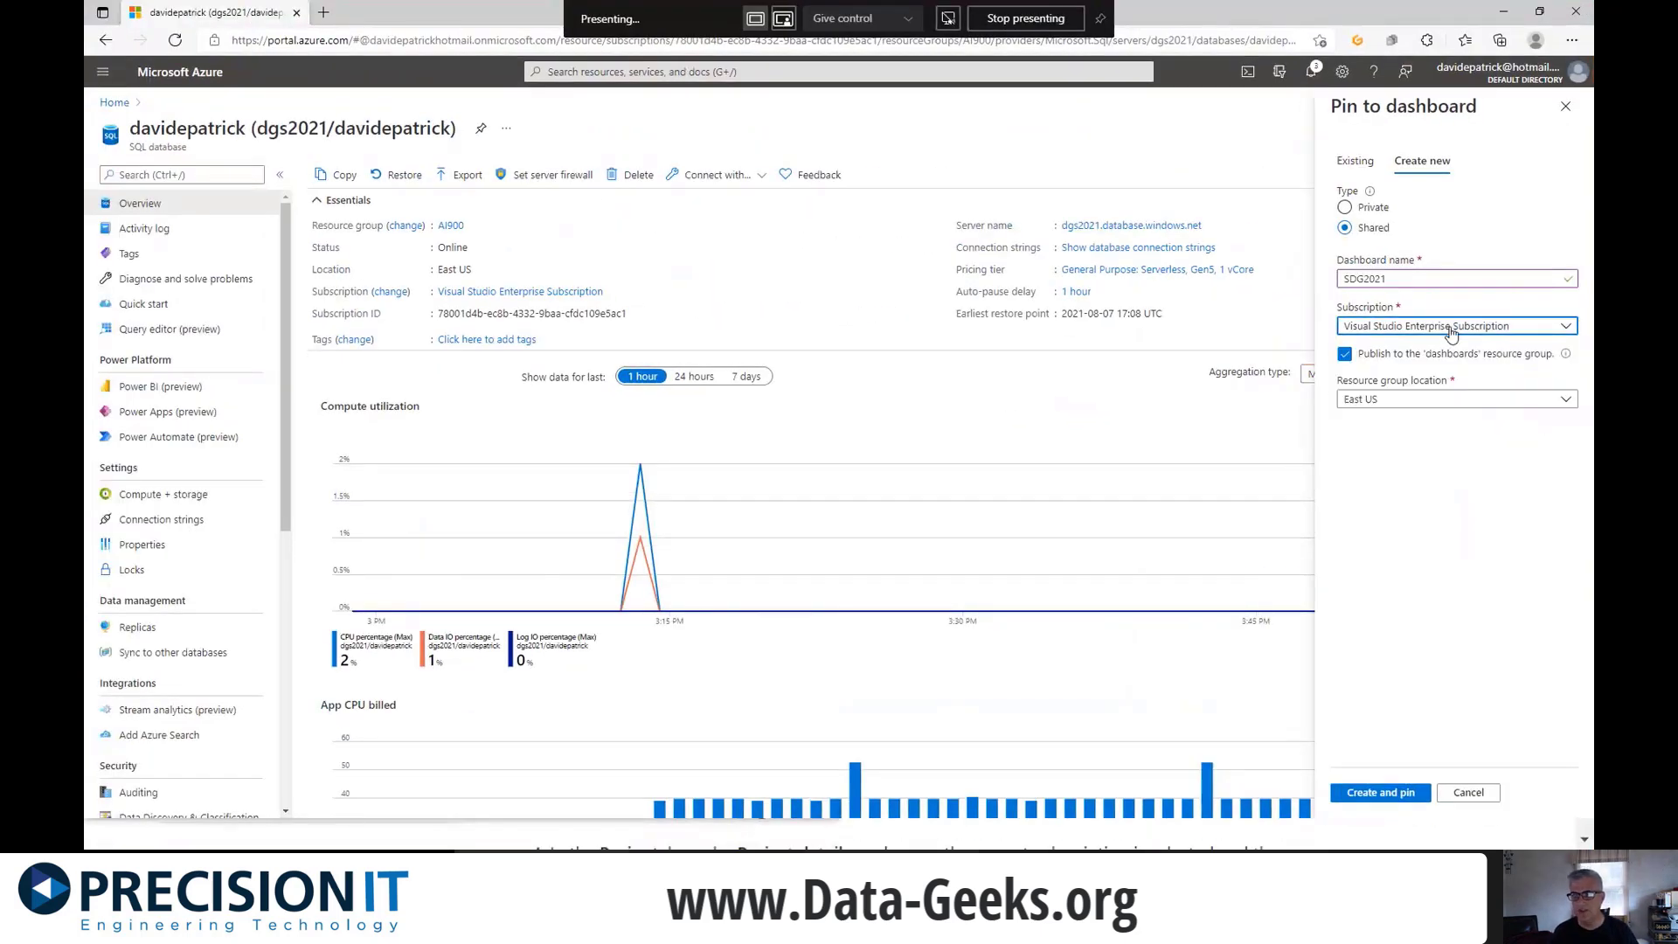
left_click(1390, 400)
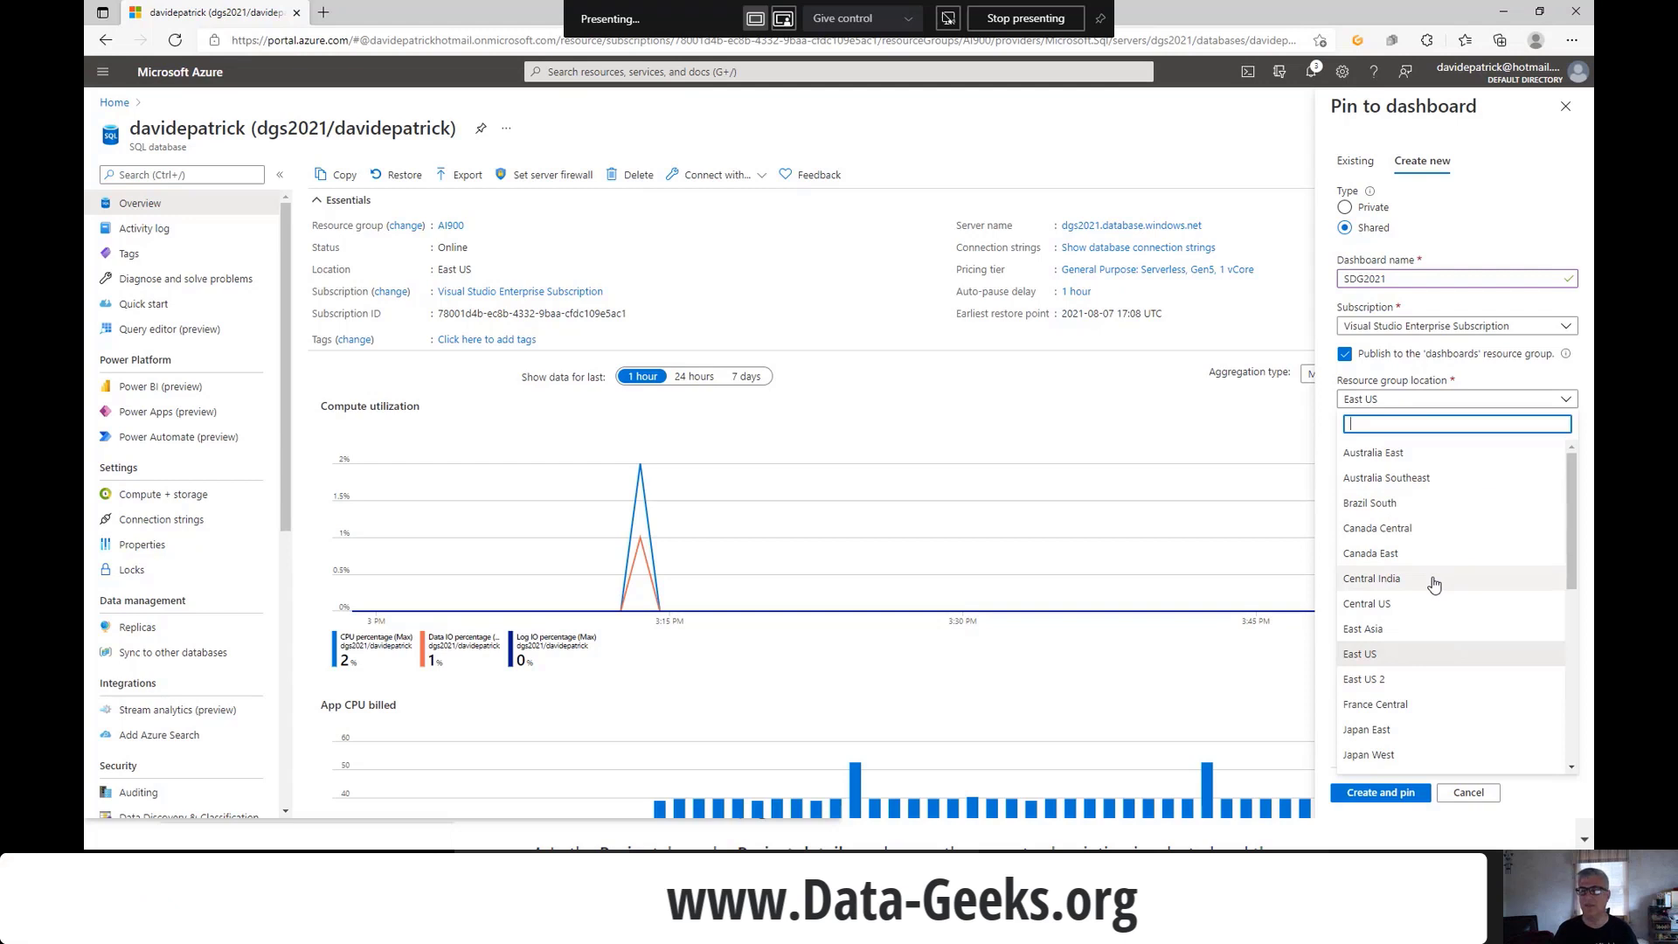
left_click(1470, 398)
left_click(1404, 790)
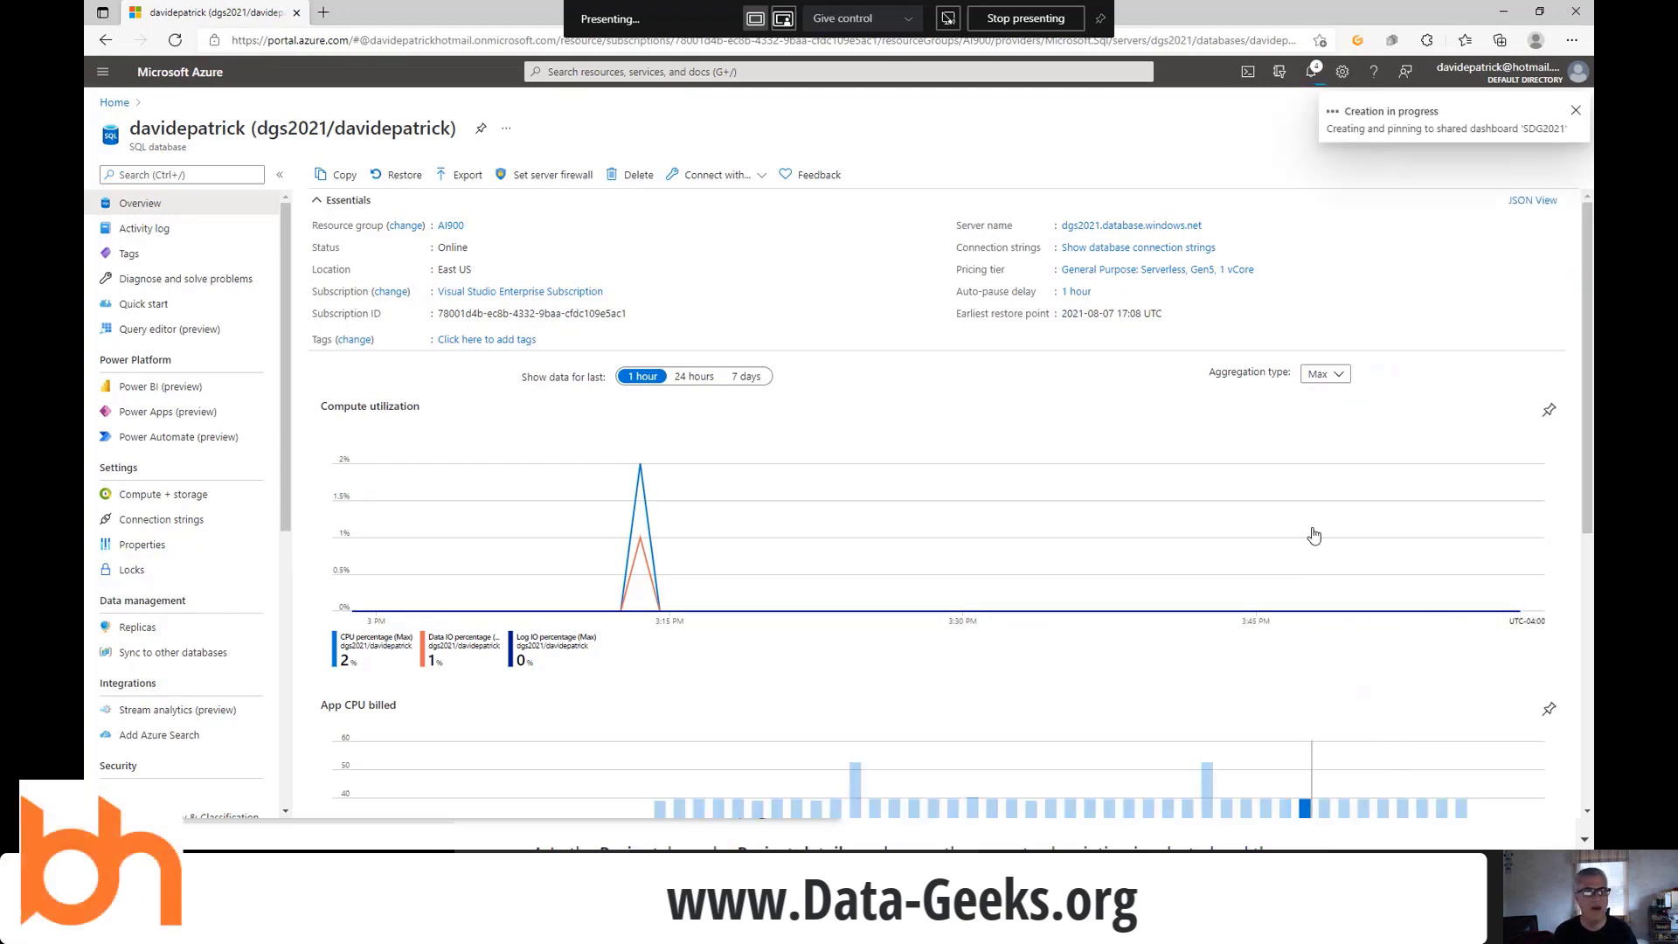
- Open the SDG2021 dashboard and restore the portal window beside the quickstart
left_click(103, 73)
left_click(157, 153)
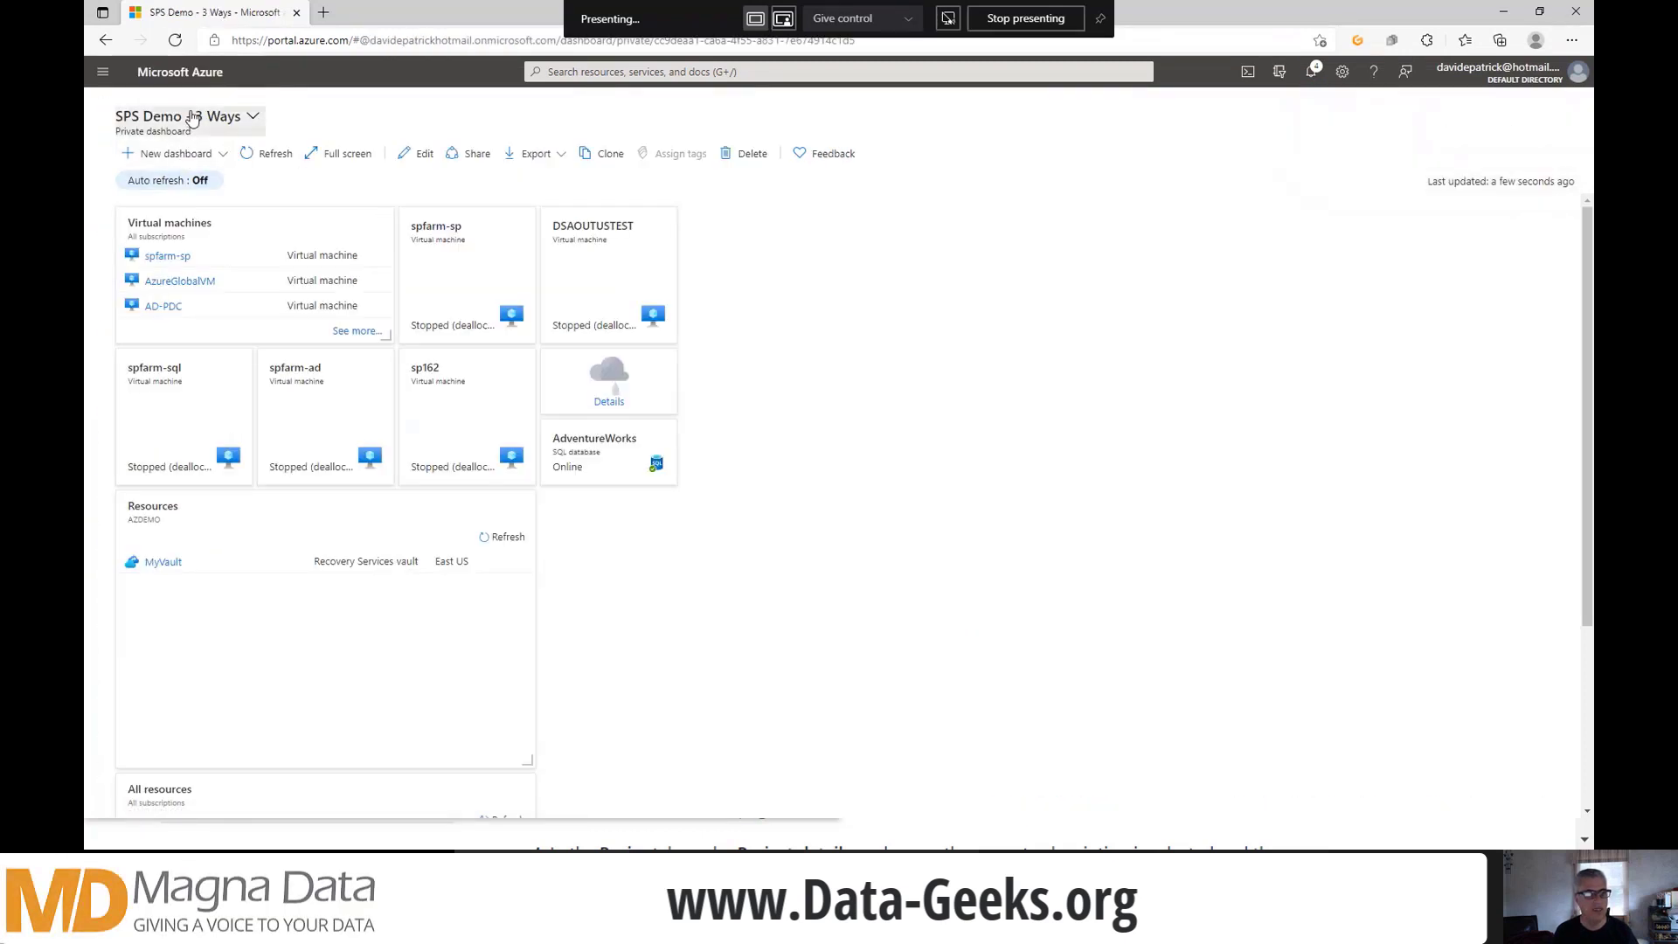
left_click(192, 118)
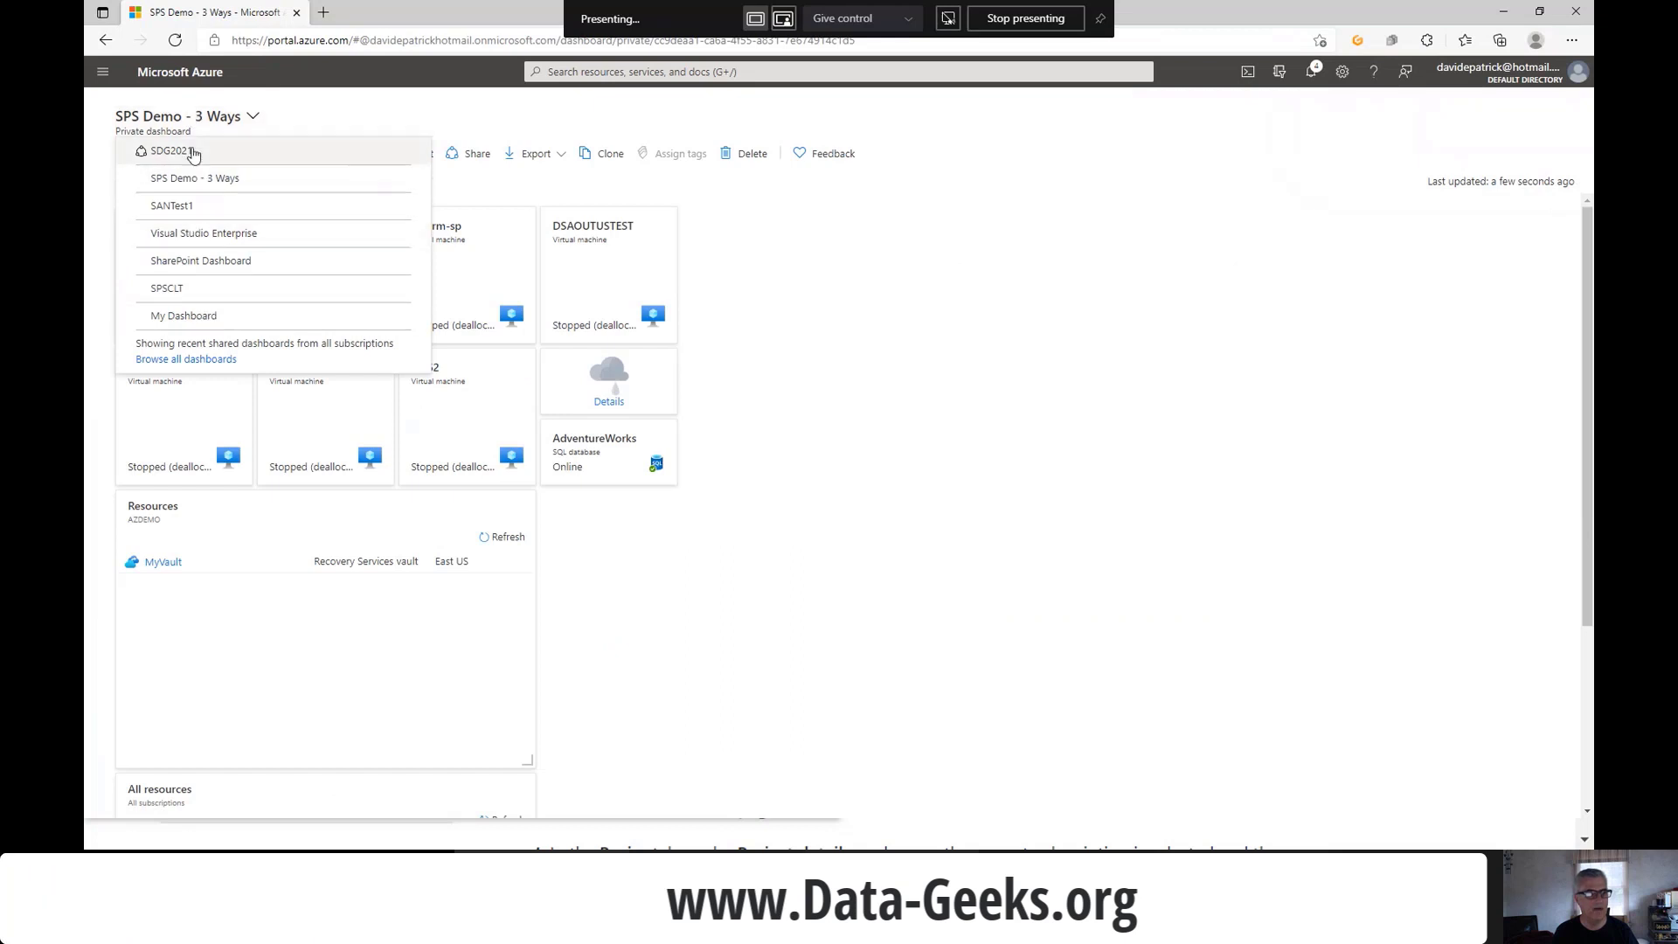
left_click(177, 151)
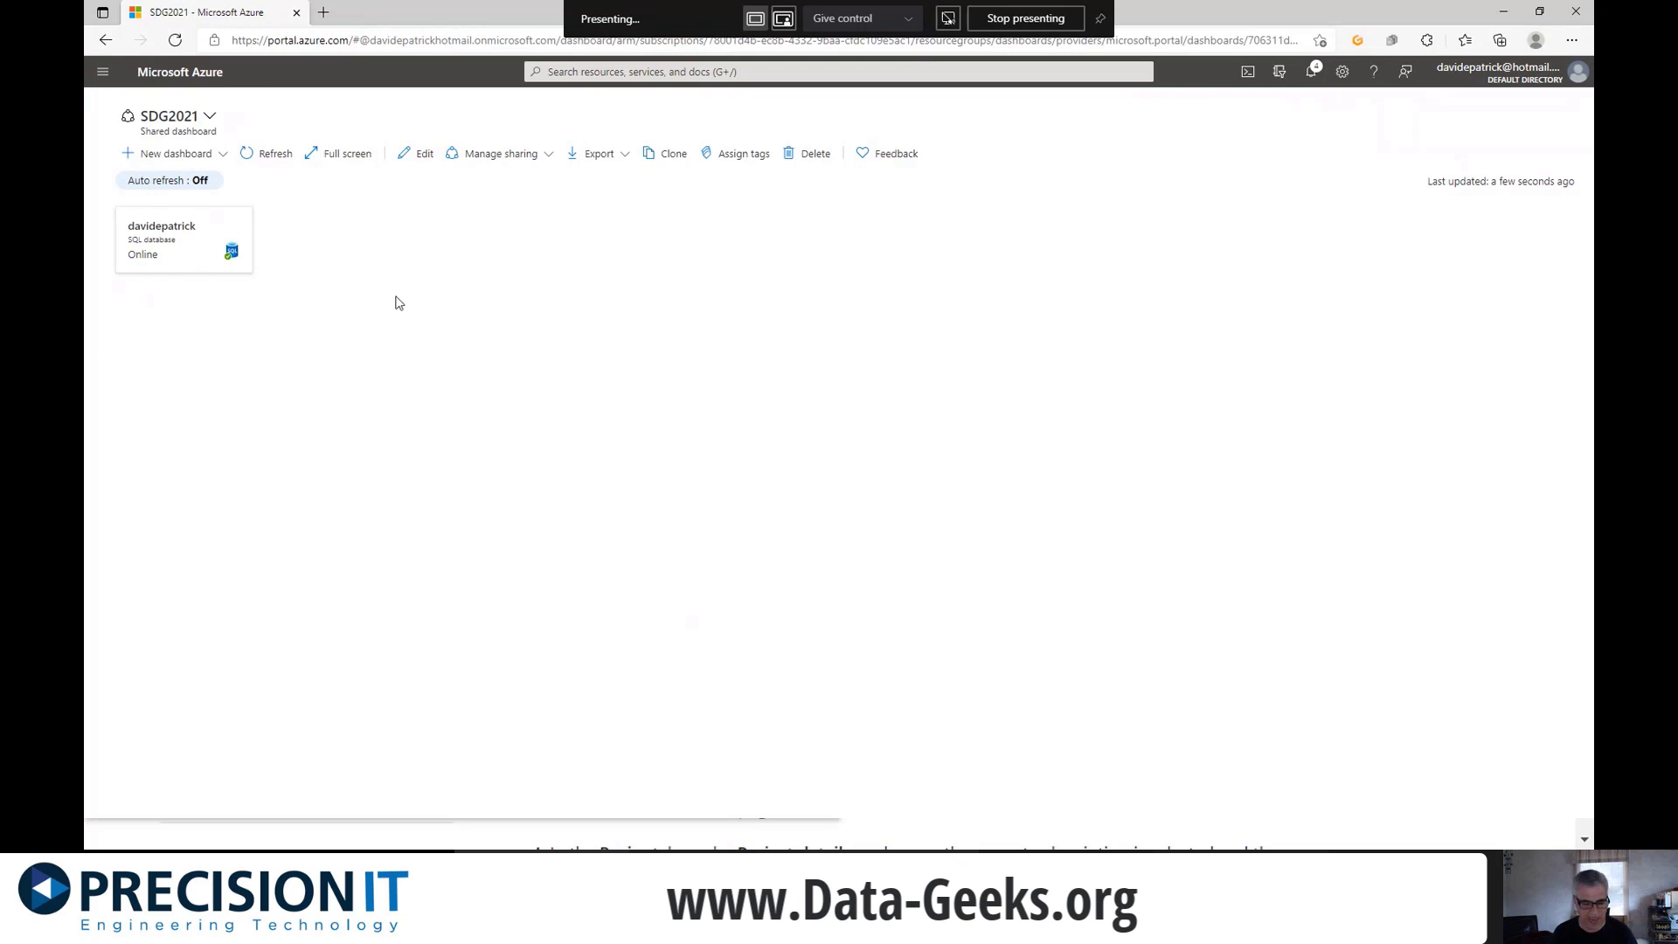
left_click(1538, 12)
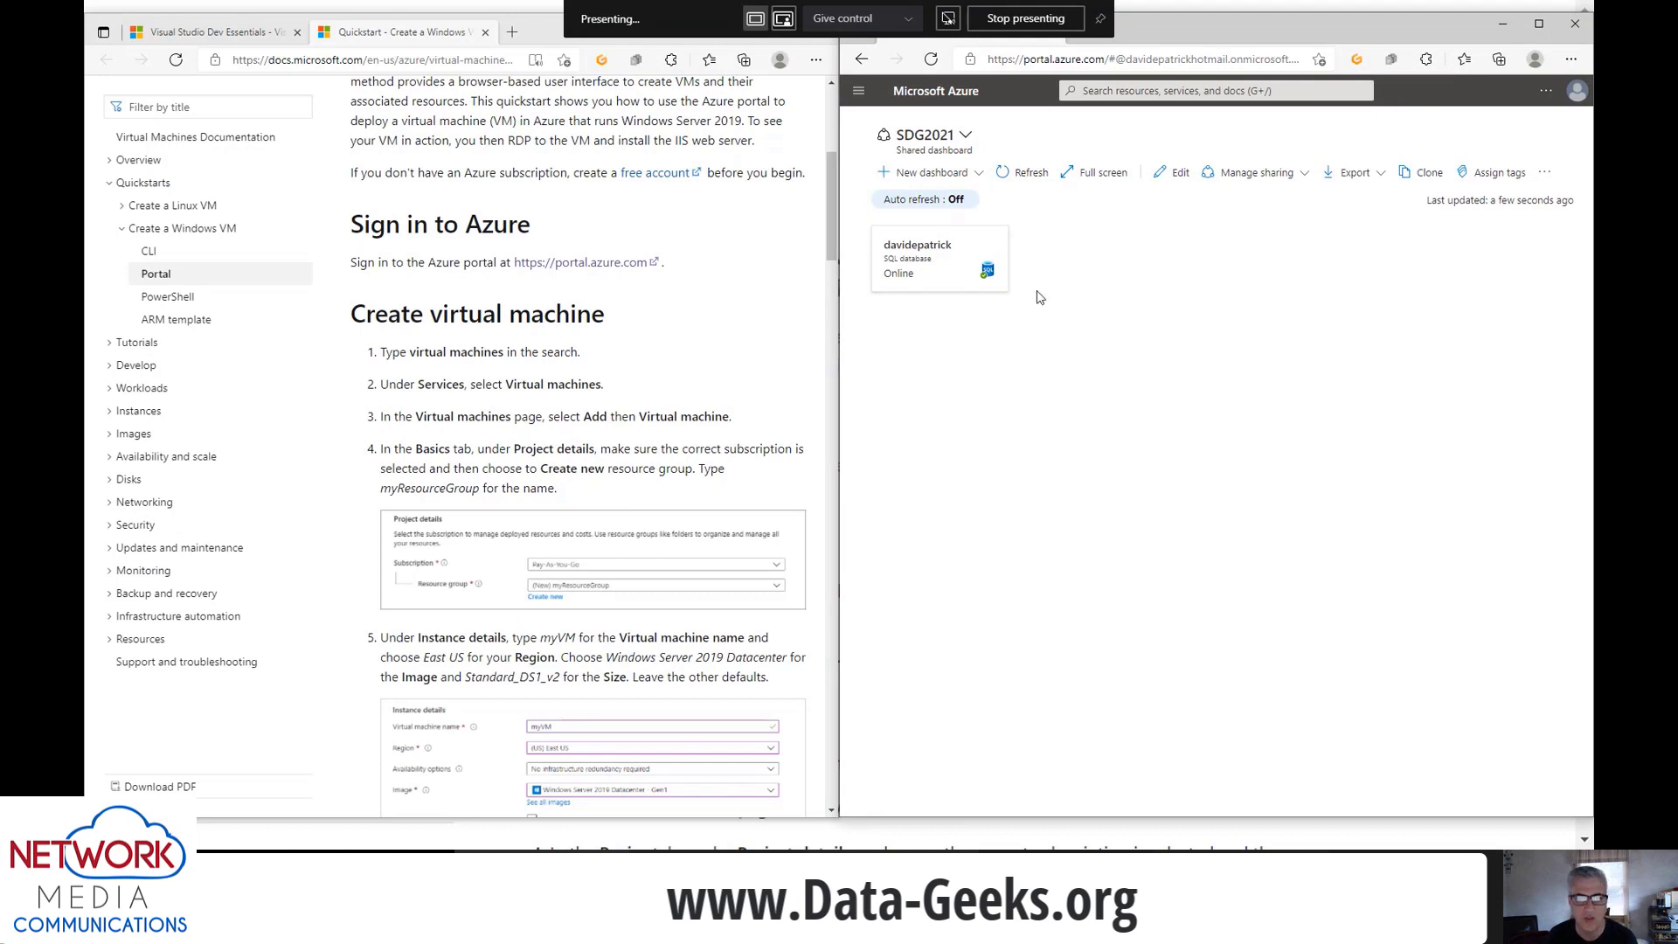
- Return to Azure Home and copy 'virtual machines' from the quickstart
left_click(858, 90)
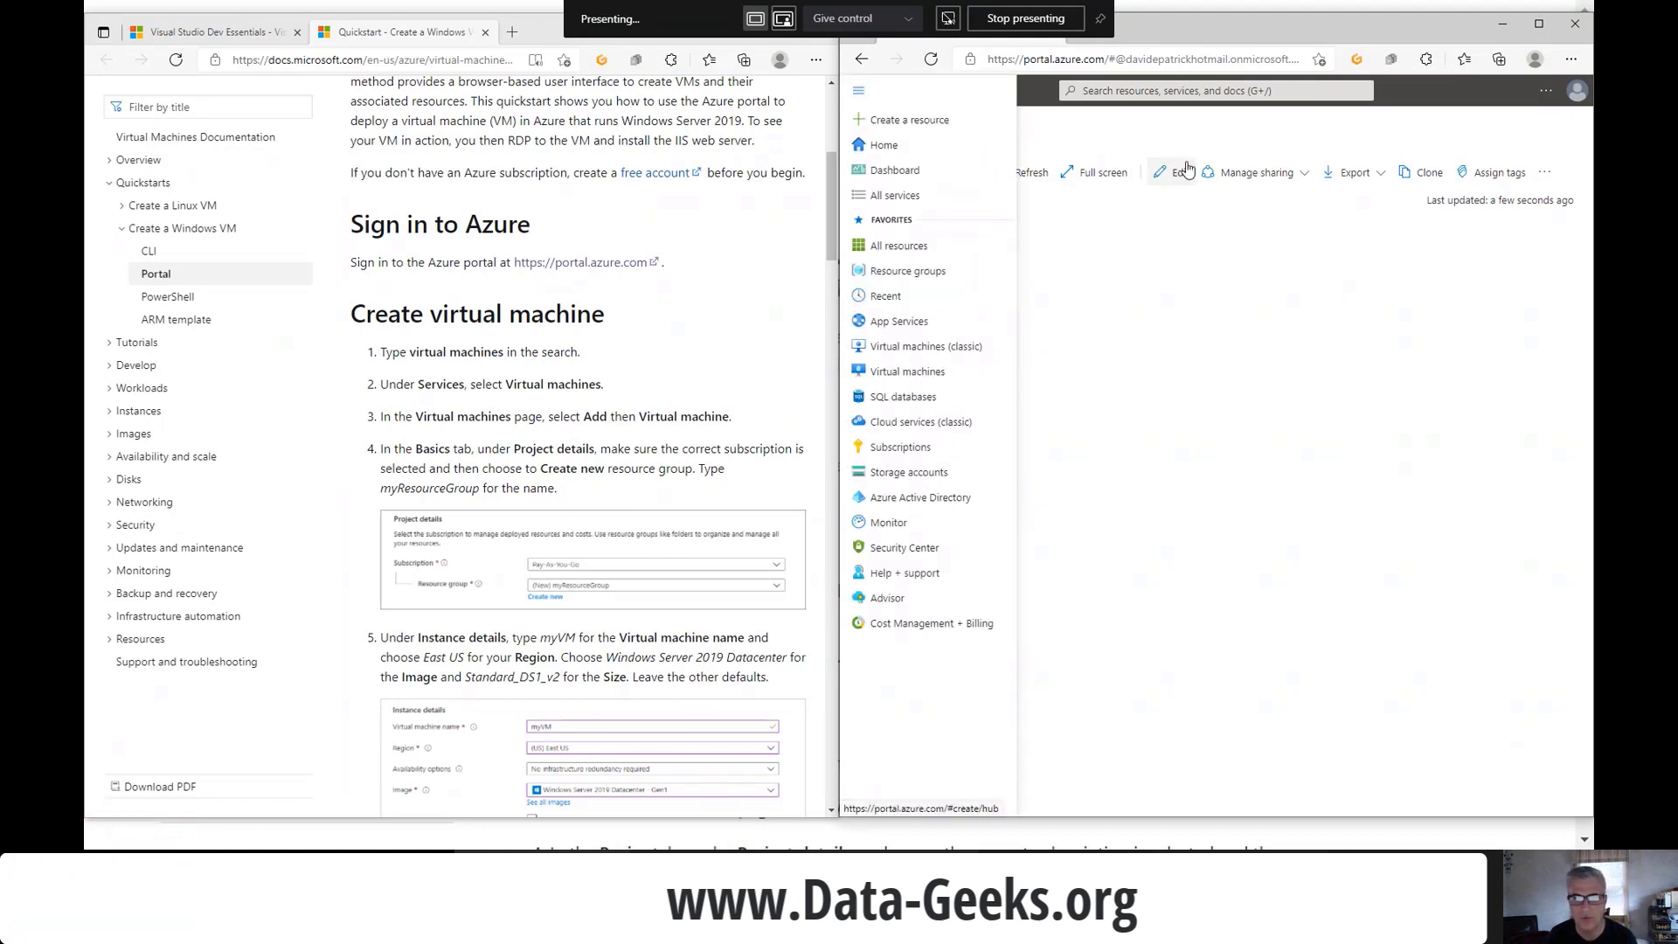
left_click(960, 150)
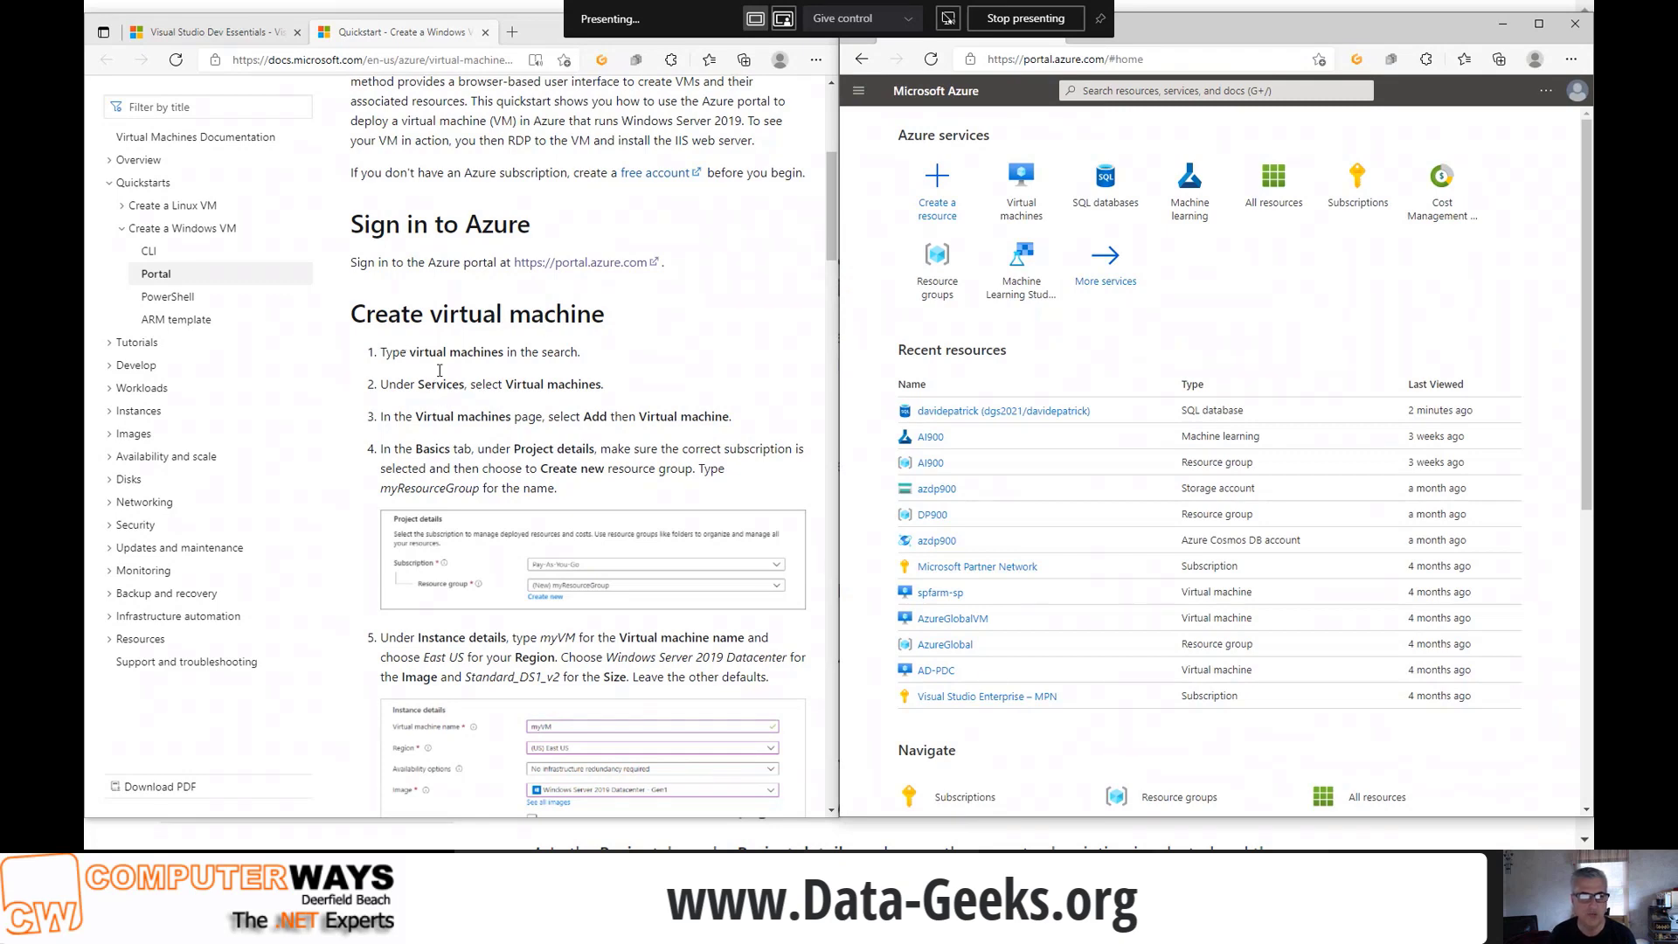
left_click_drag(408, 352, 508, 362)
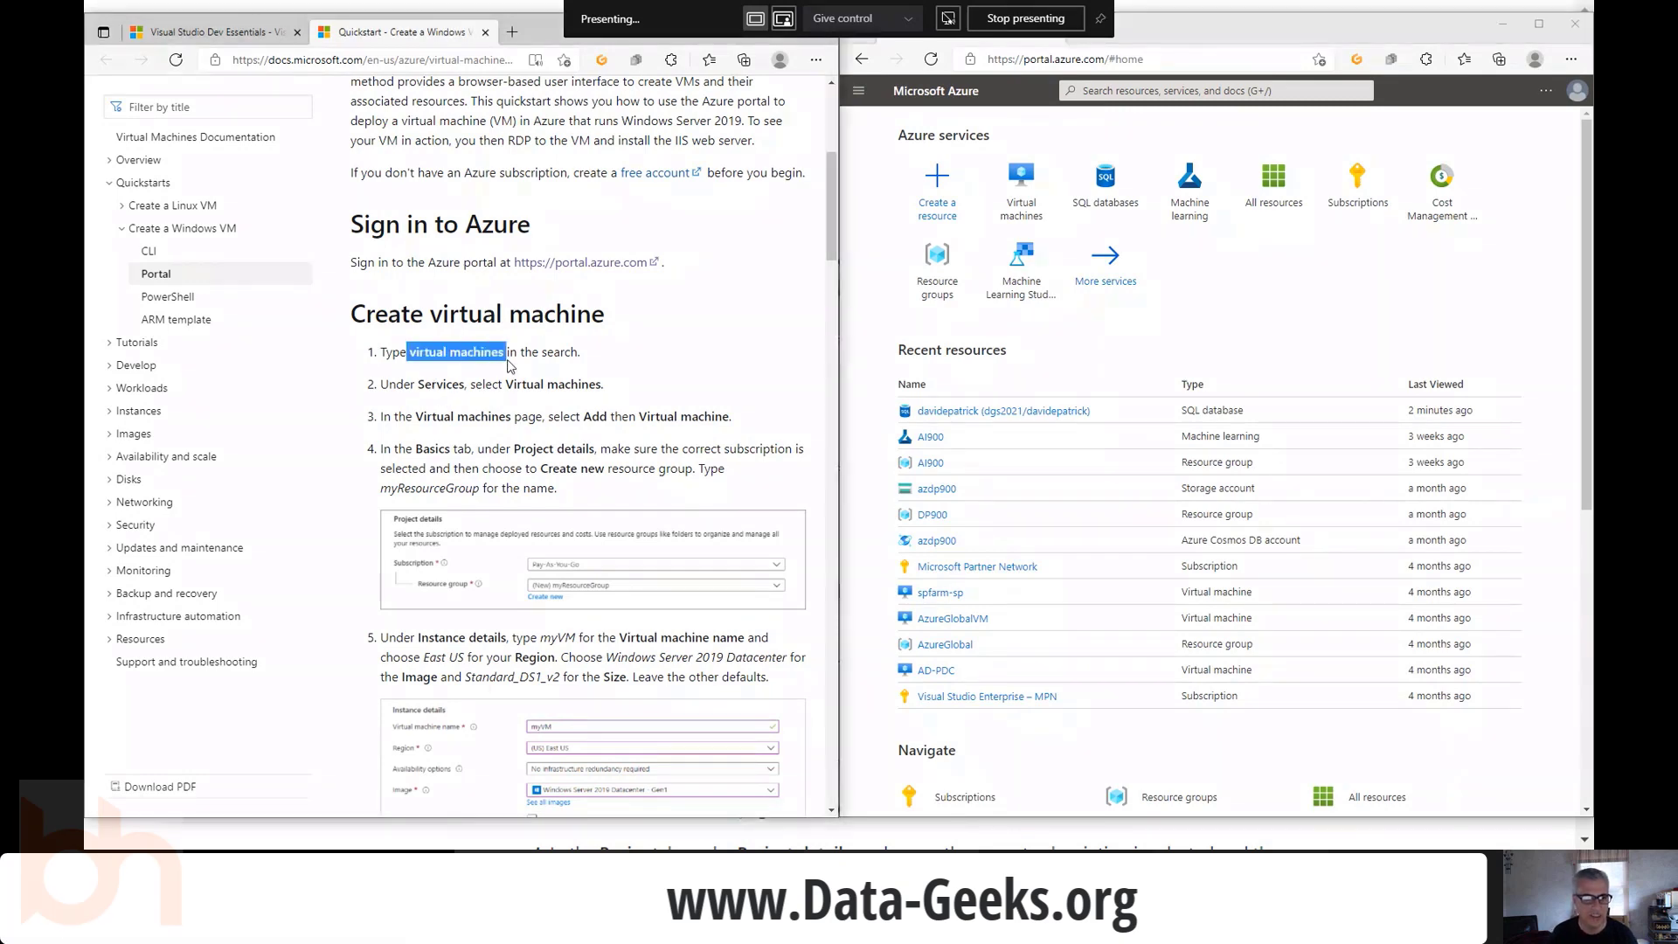
key("ctrl+c")
- Search the portal for 'virtual machines', open the Virtual machines service, and view its Create options
left_click(1155, 96)
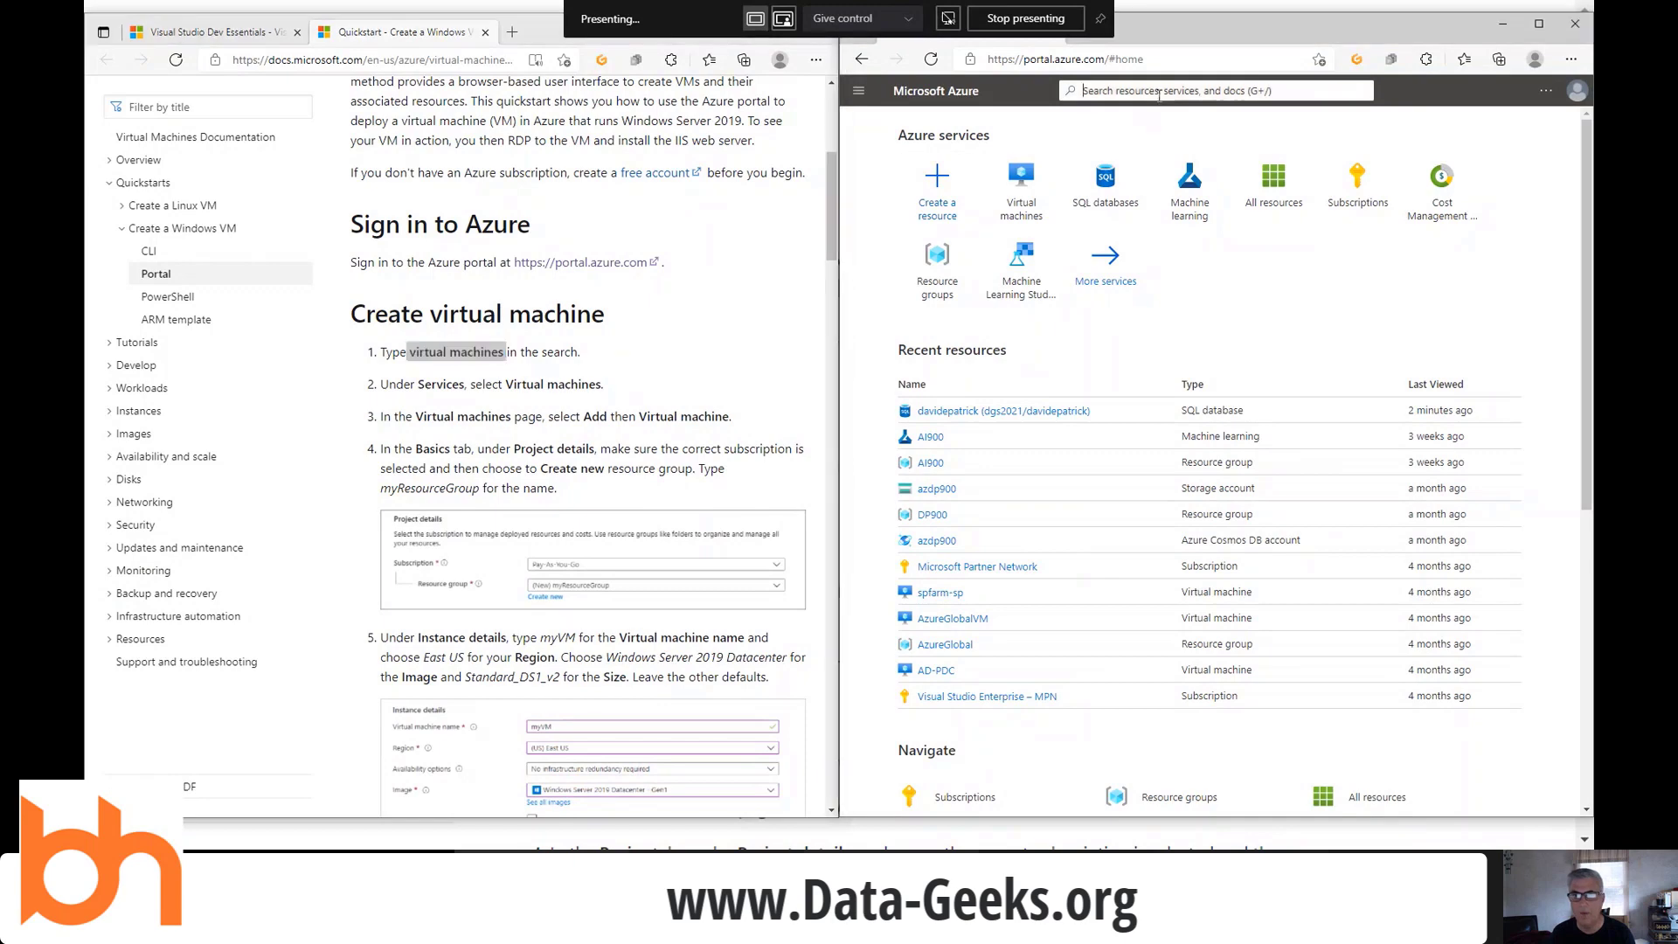
key("ctrl+v")
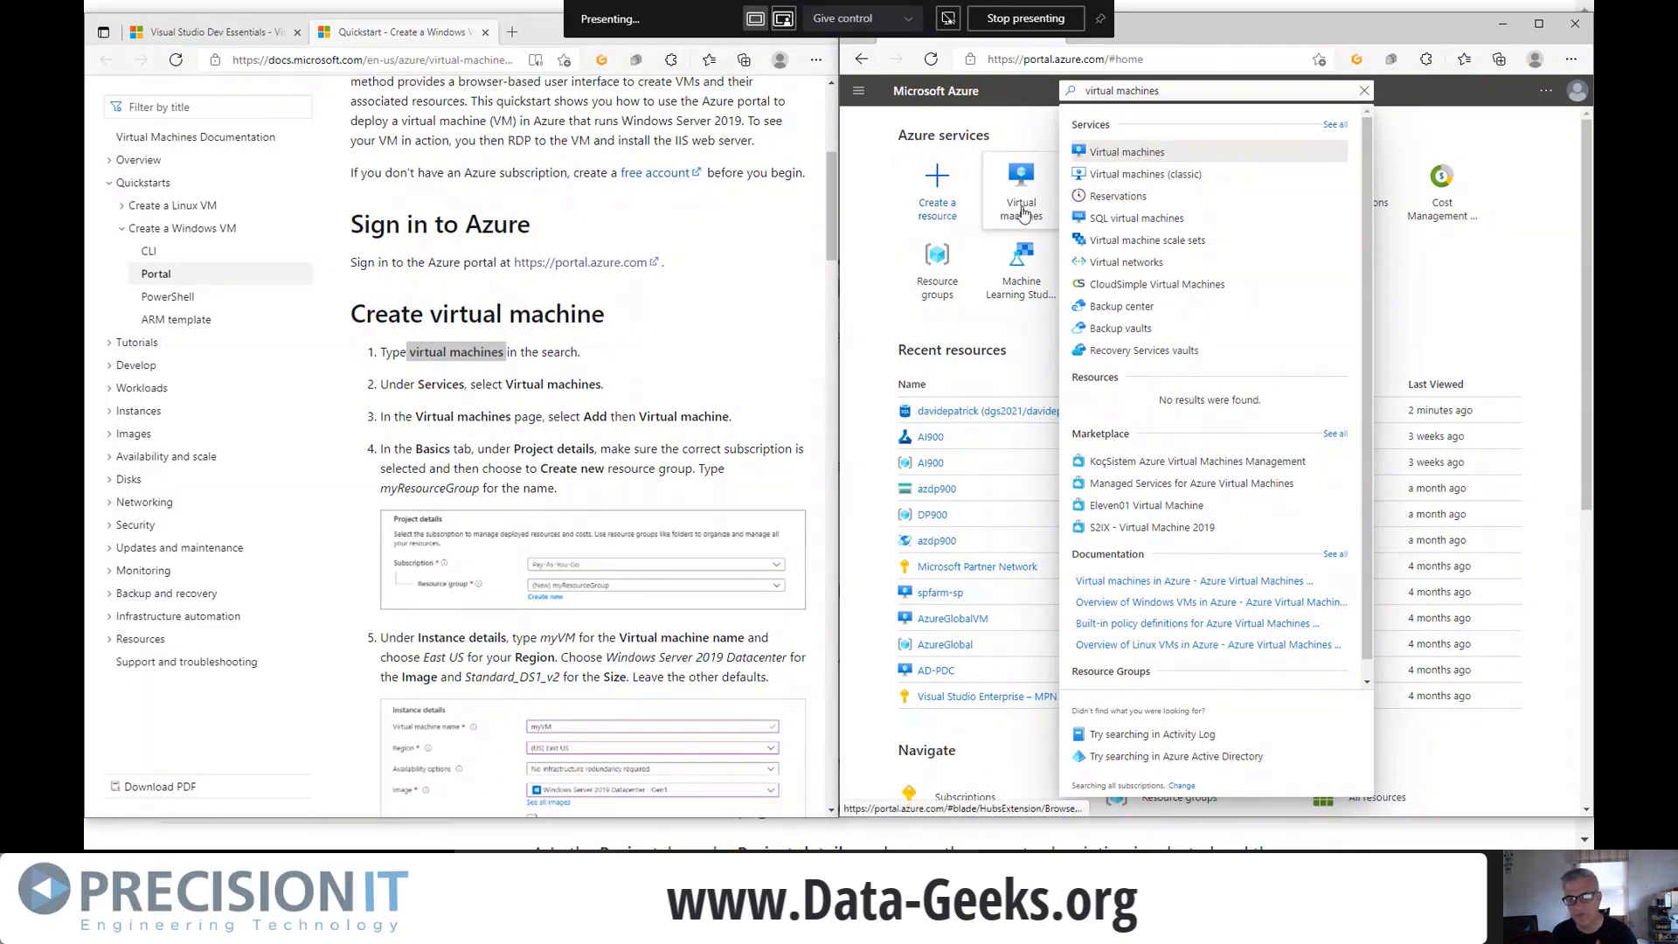
mouse_move(1023, 215)
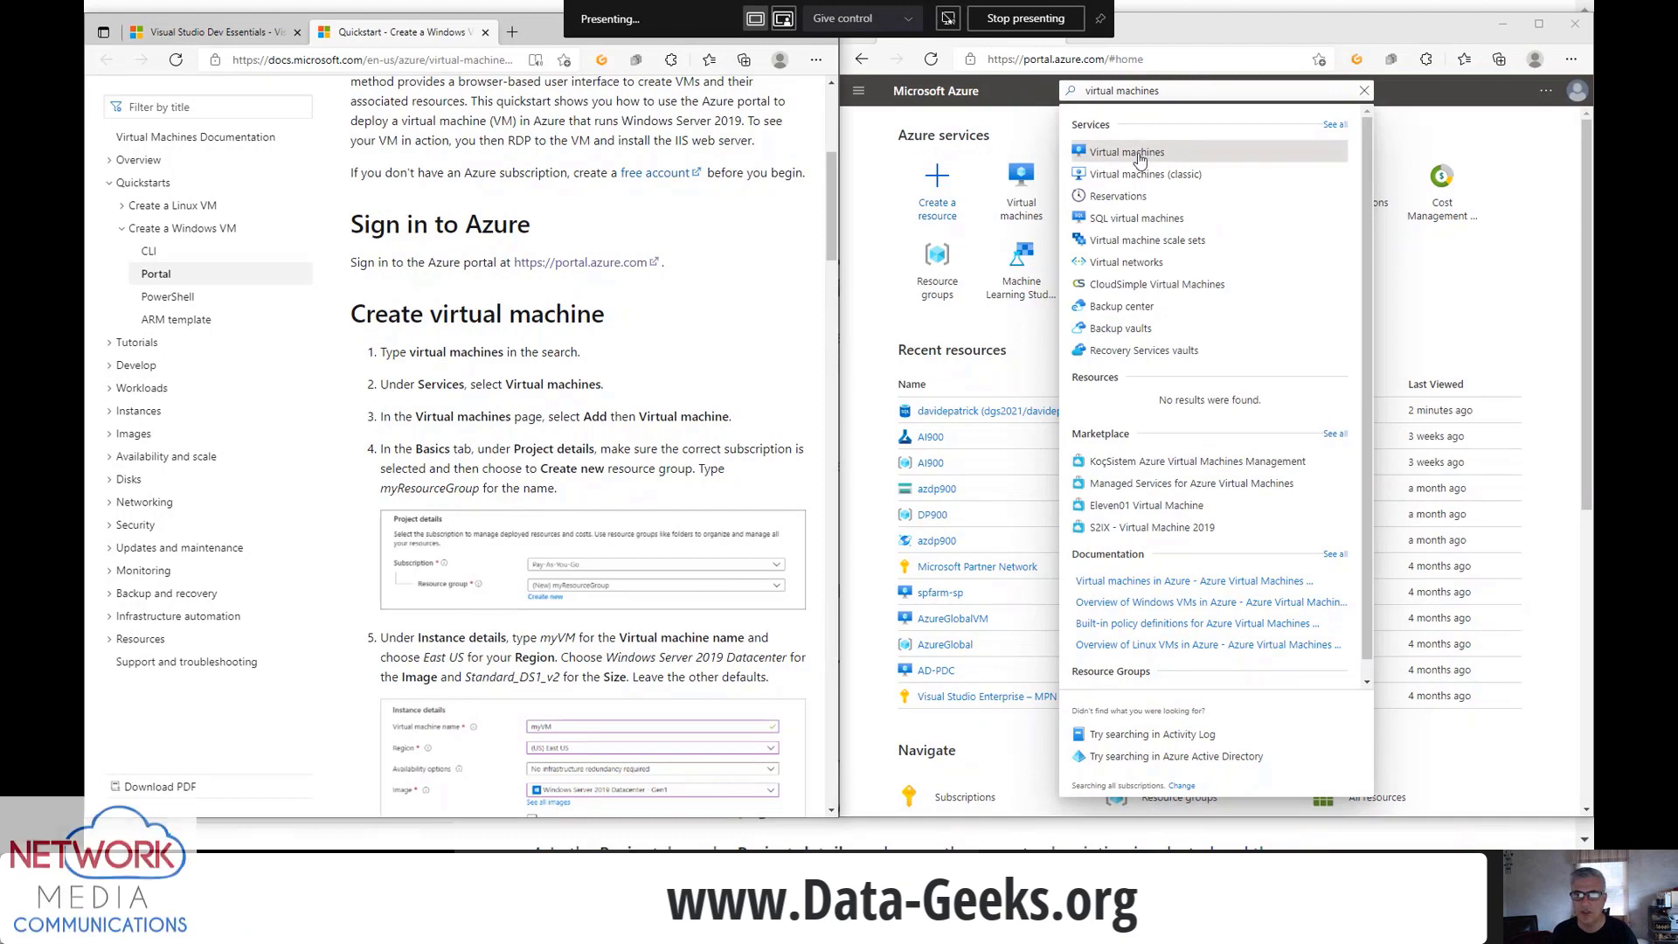
left_click(1127, 152)
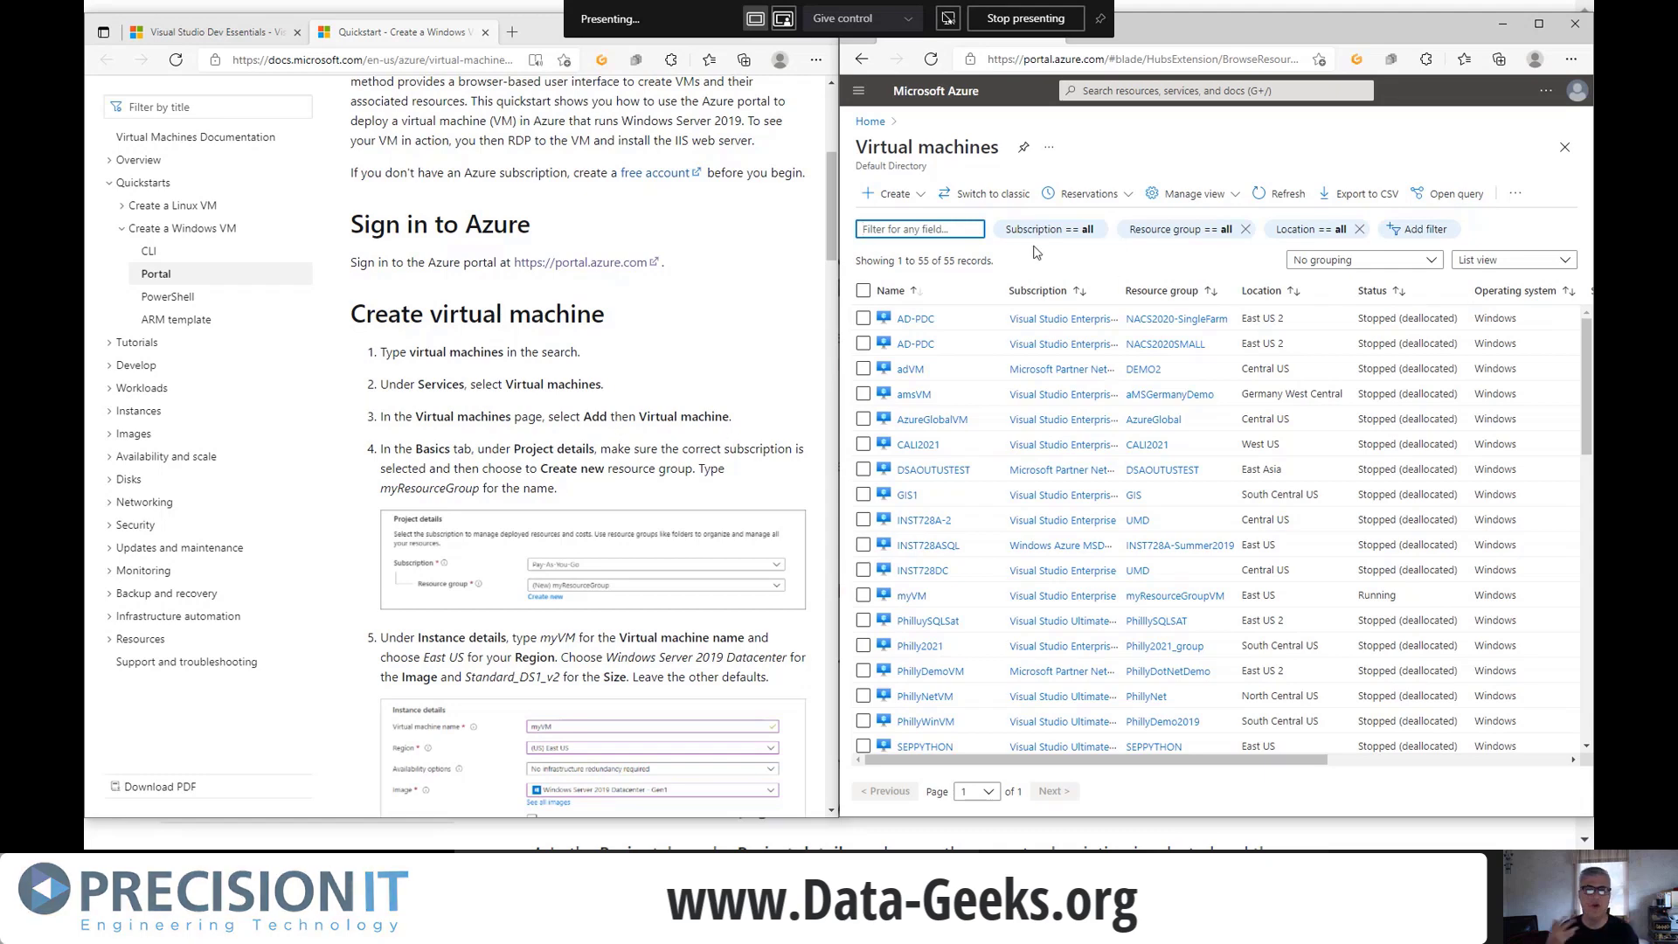
left_click(921, 197)
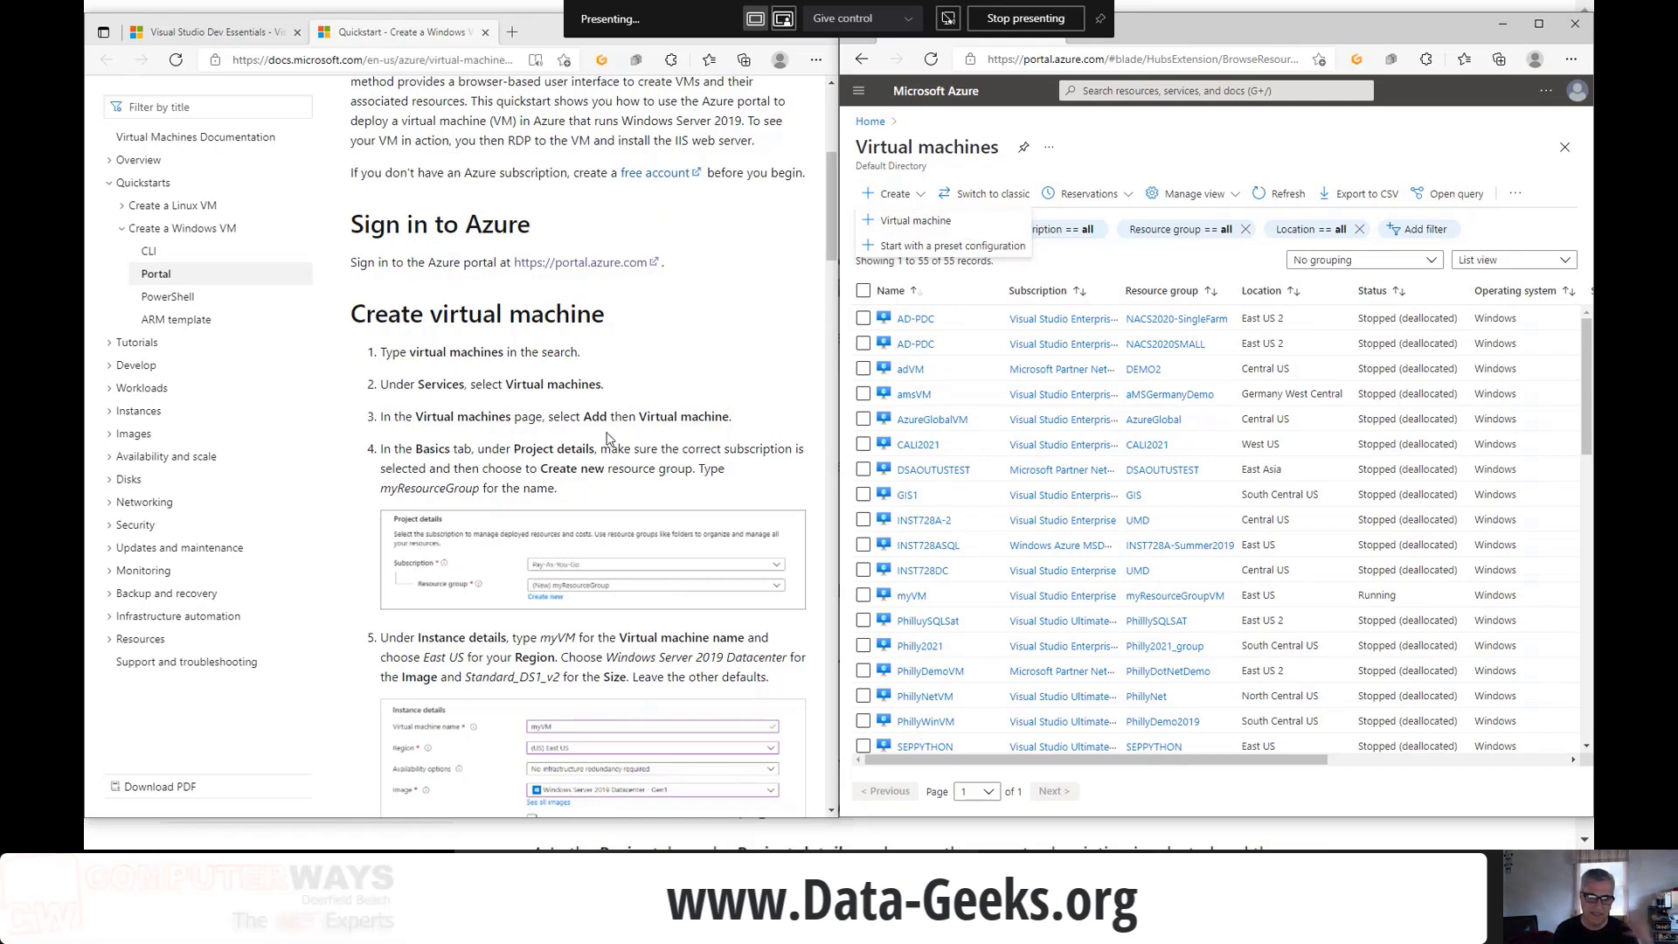
- Dismiss the Create menu and collapse the Virtual machines list so the create form fills the pane
left_click(927, 222)
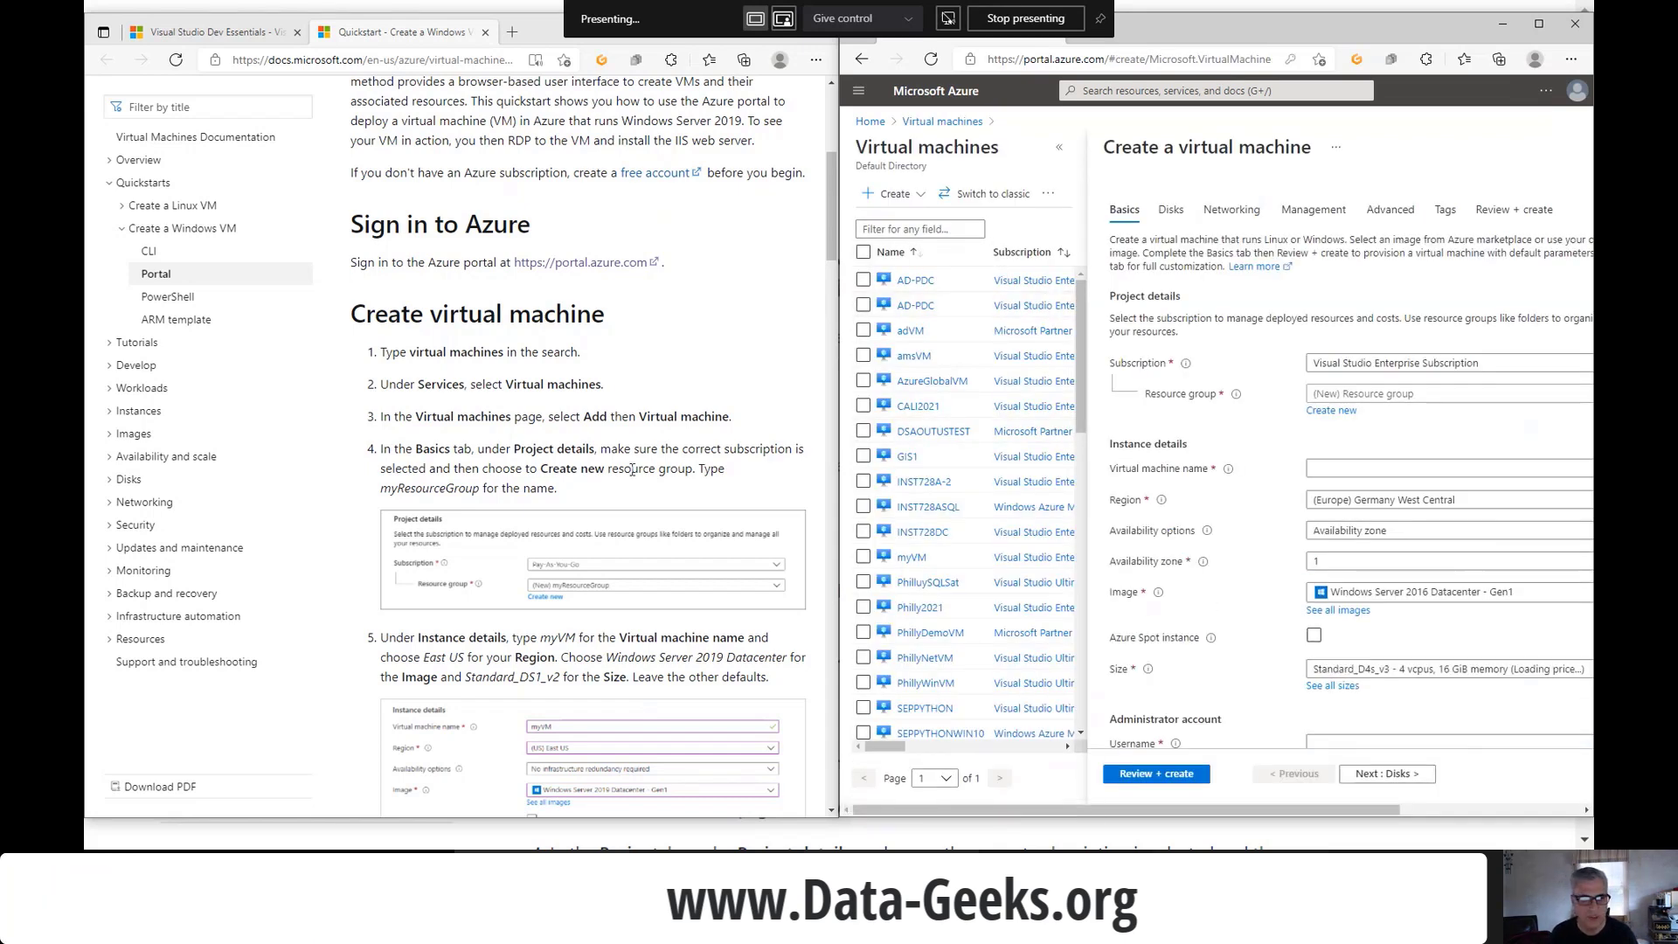
scroll(530, 371, "down", 1)
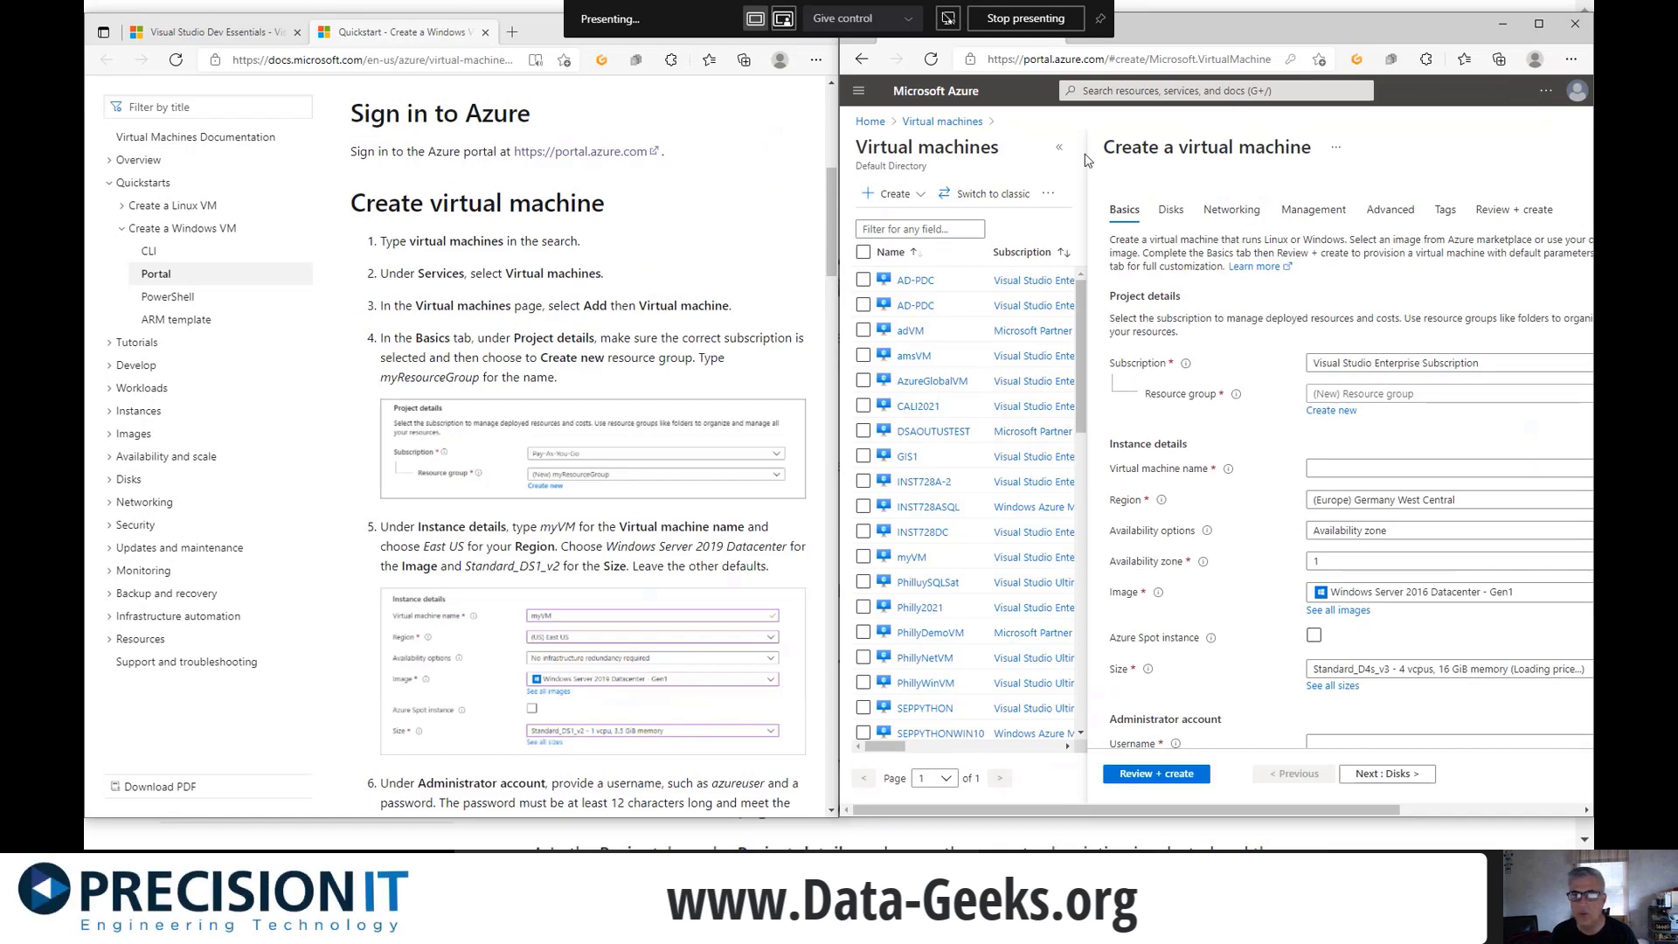
left_click(1058, 147)
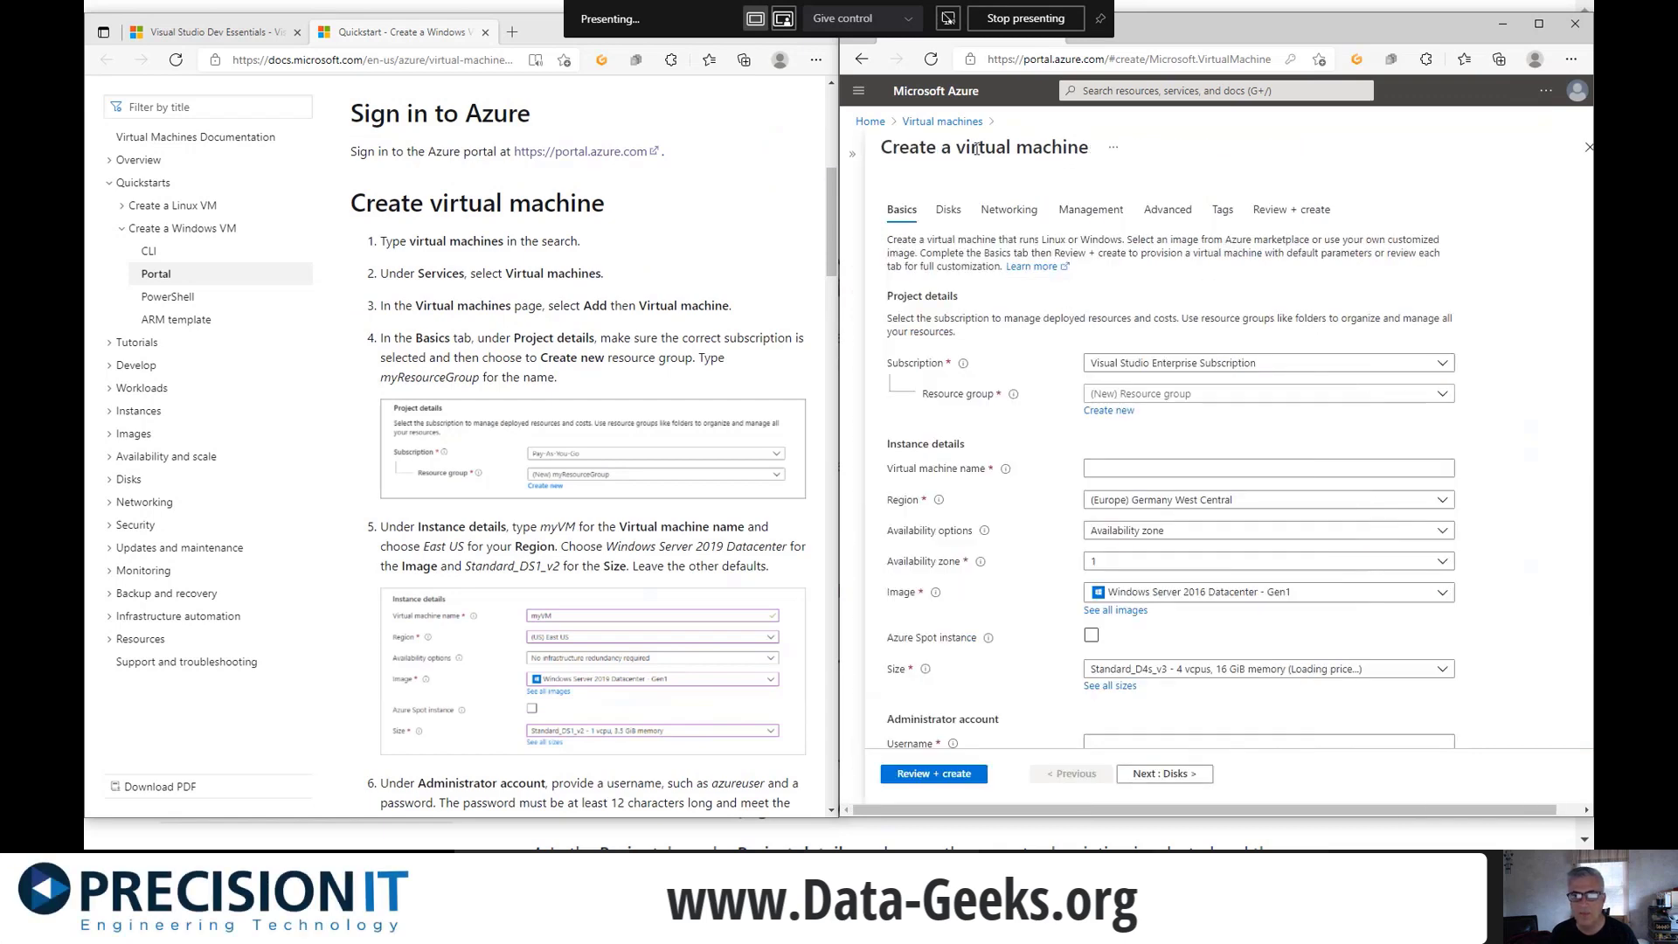
left_click(852, 154)
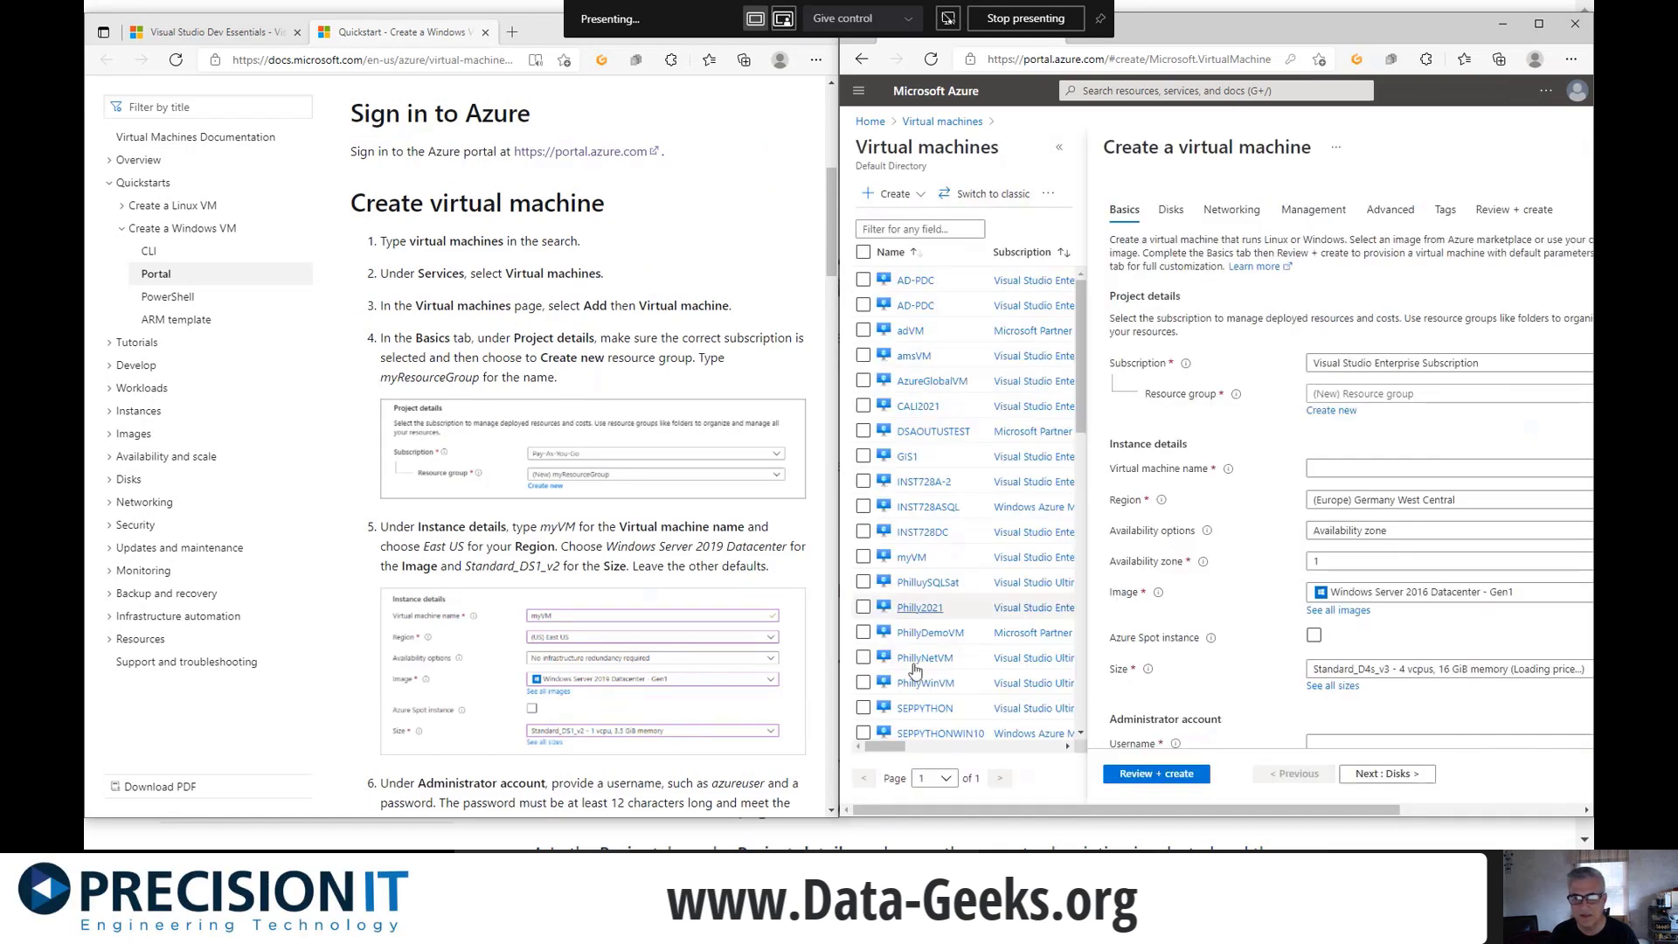
left_click(1058, 147)
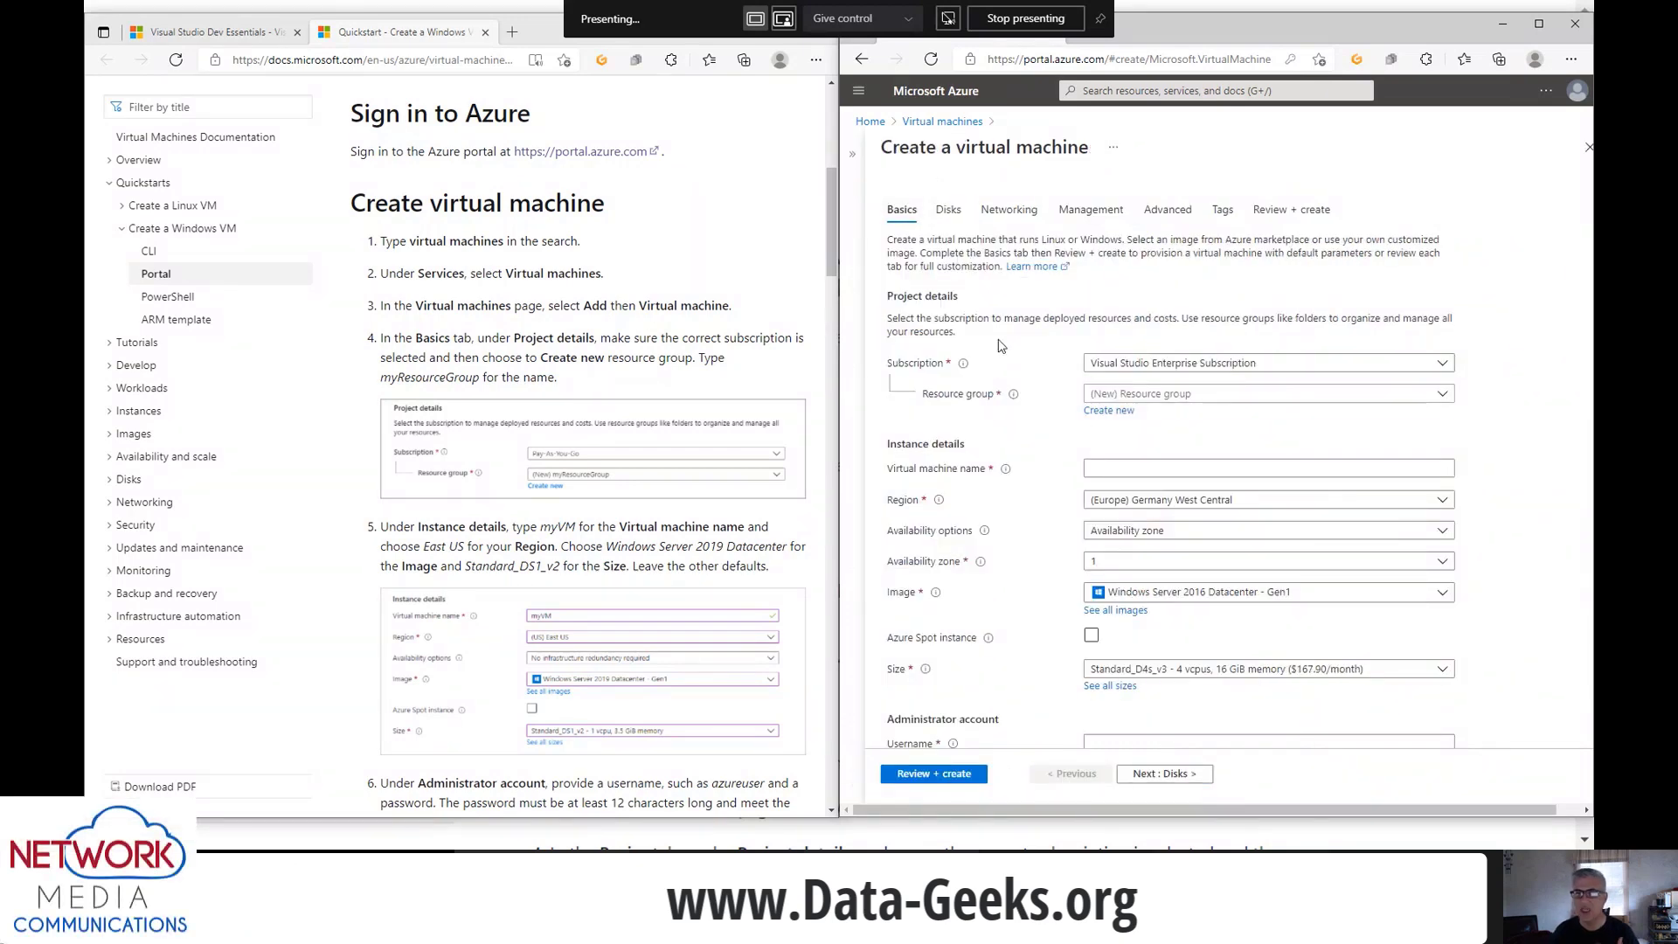
scroll(1051, 417, "down", 2)
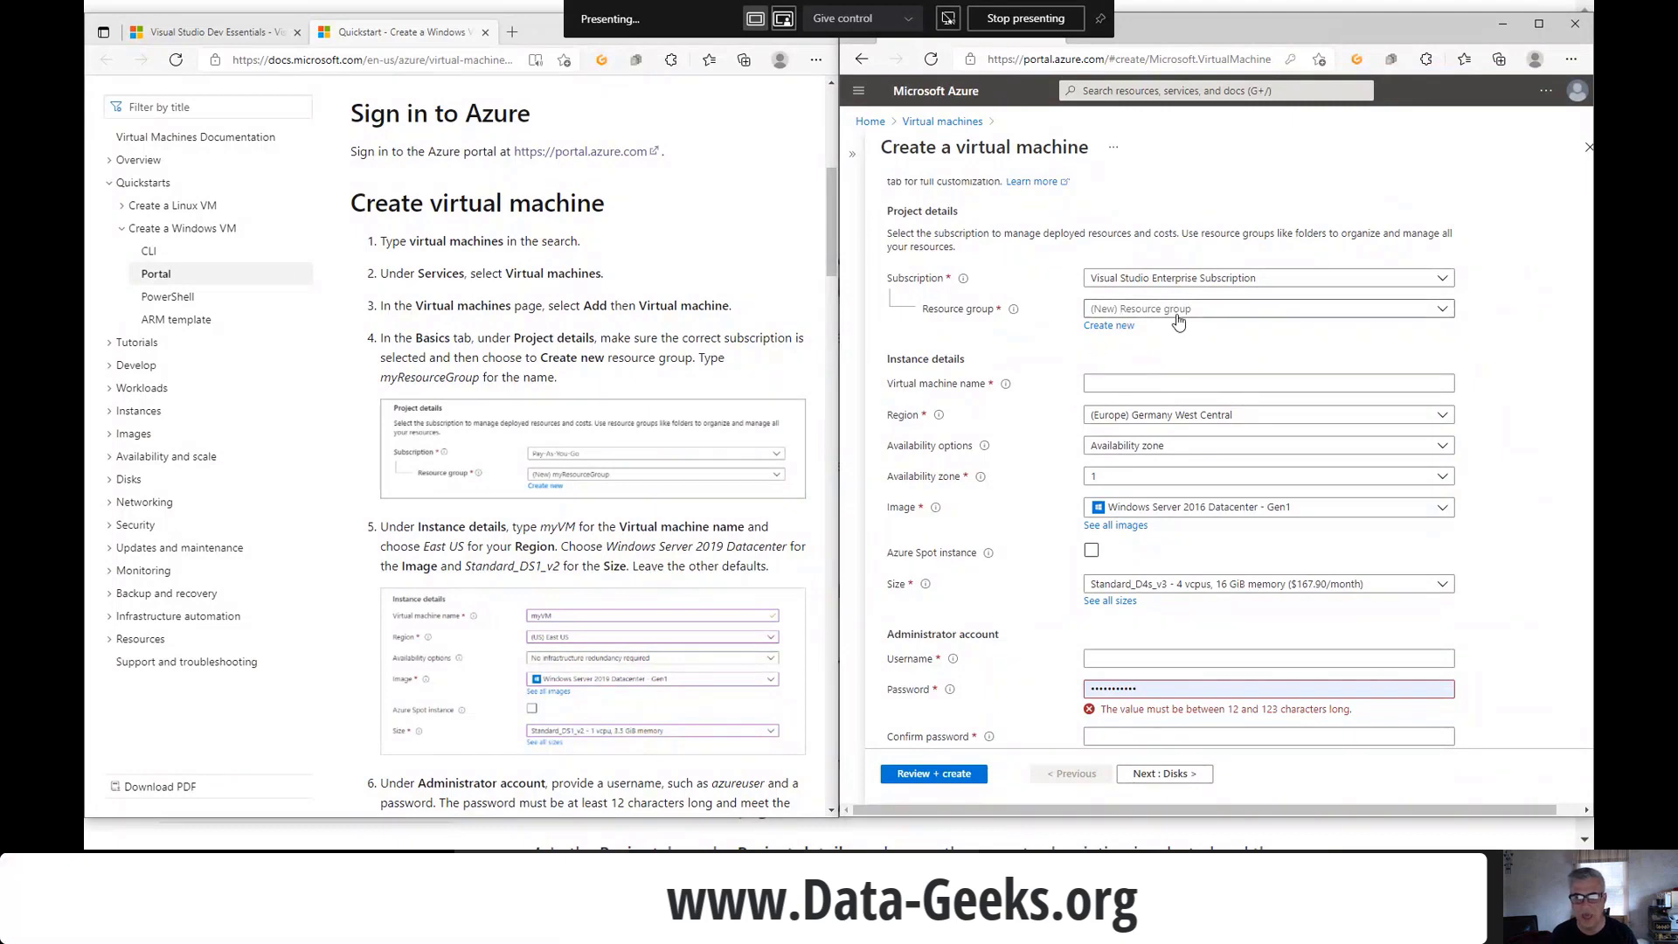
scroll(601, 406, "down", 1)
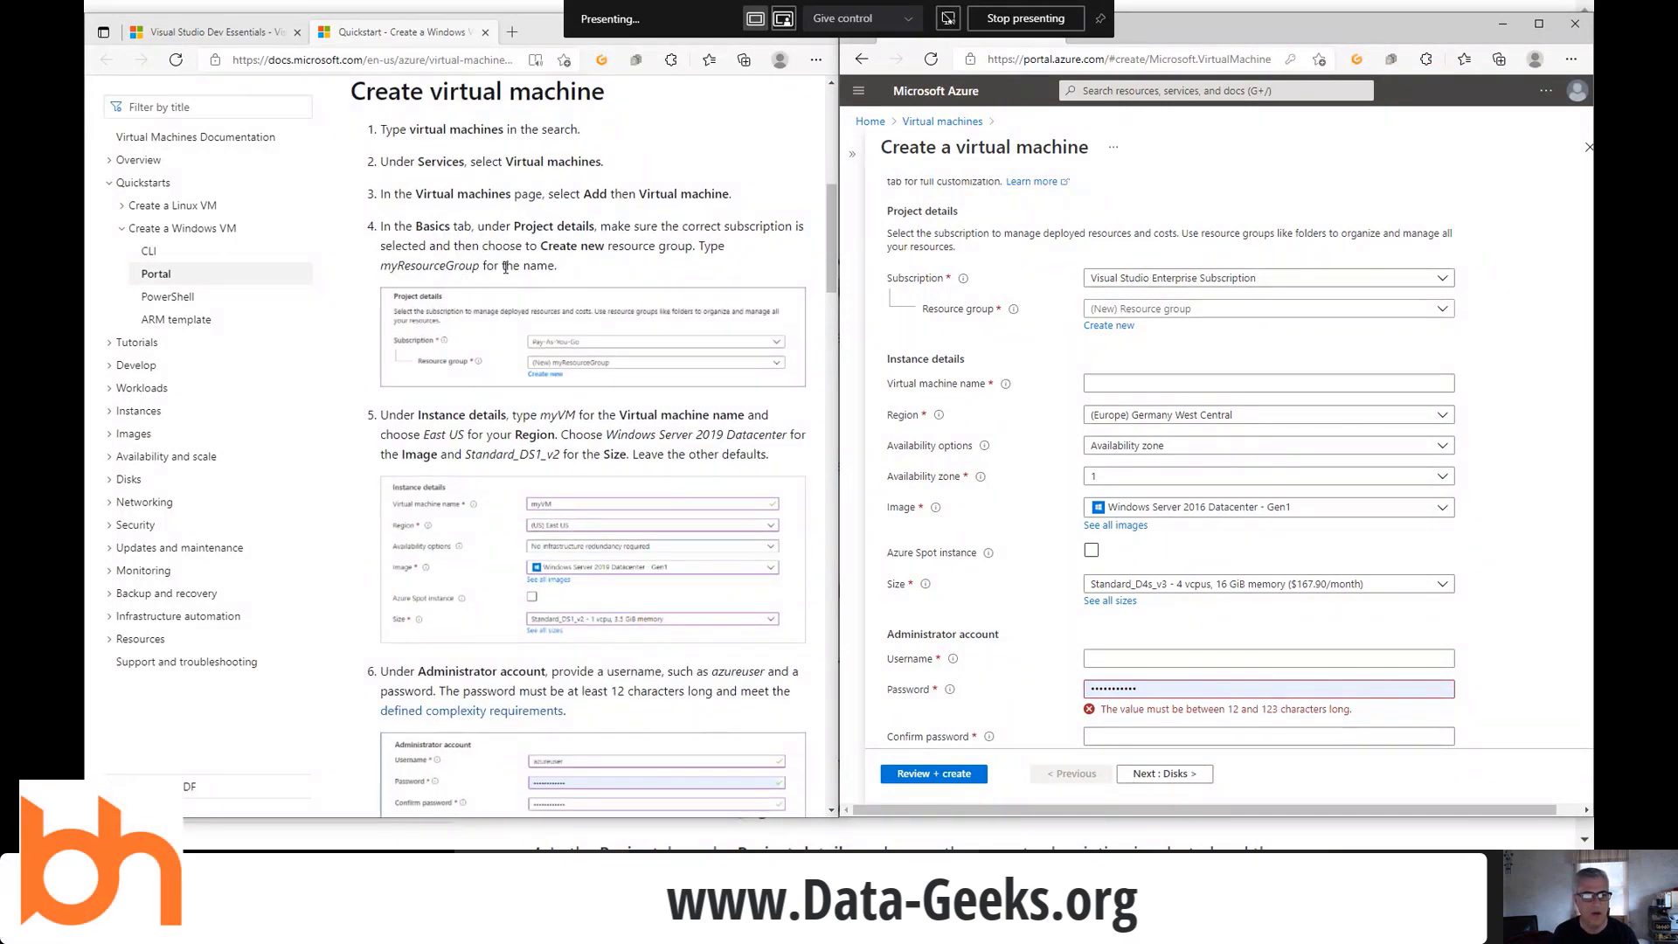
- Copy myResourceGroup from the tutorial and create it as a new resource group, keeping the subscription
left_click_drag(482, 265, 381, 271)
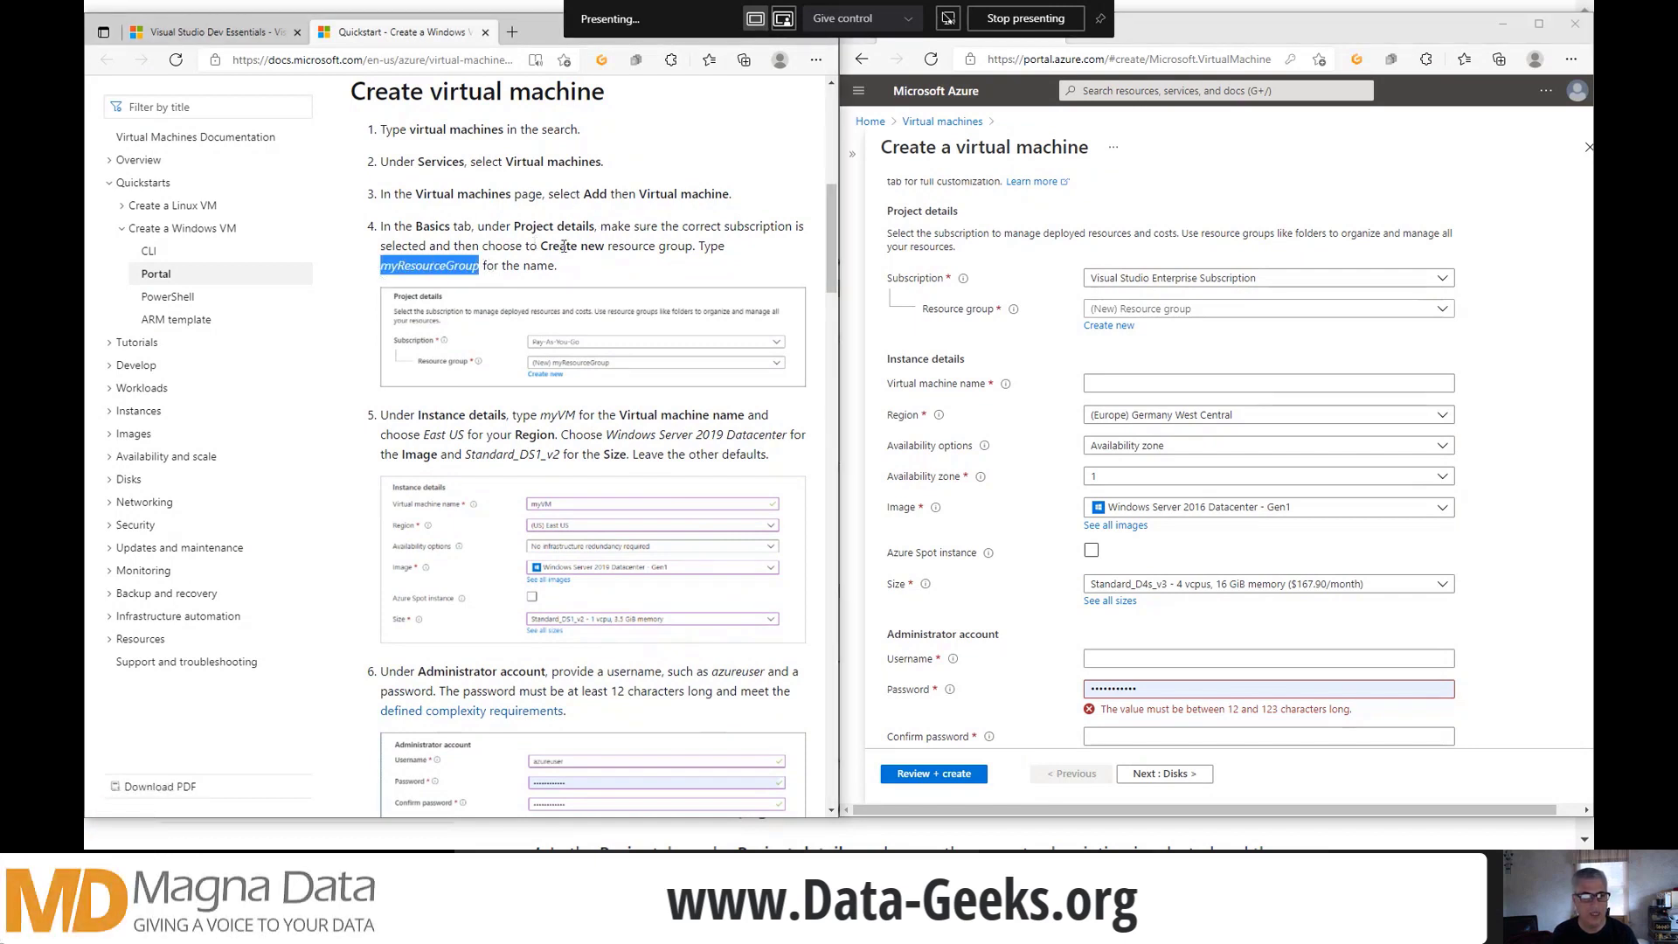
left_click(1109, 326)
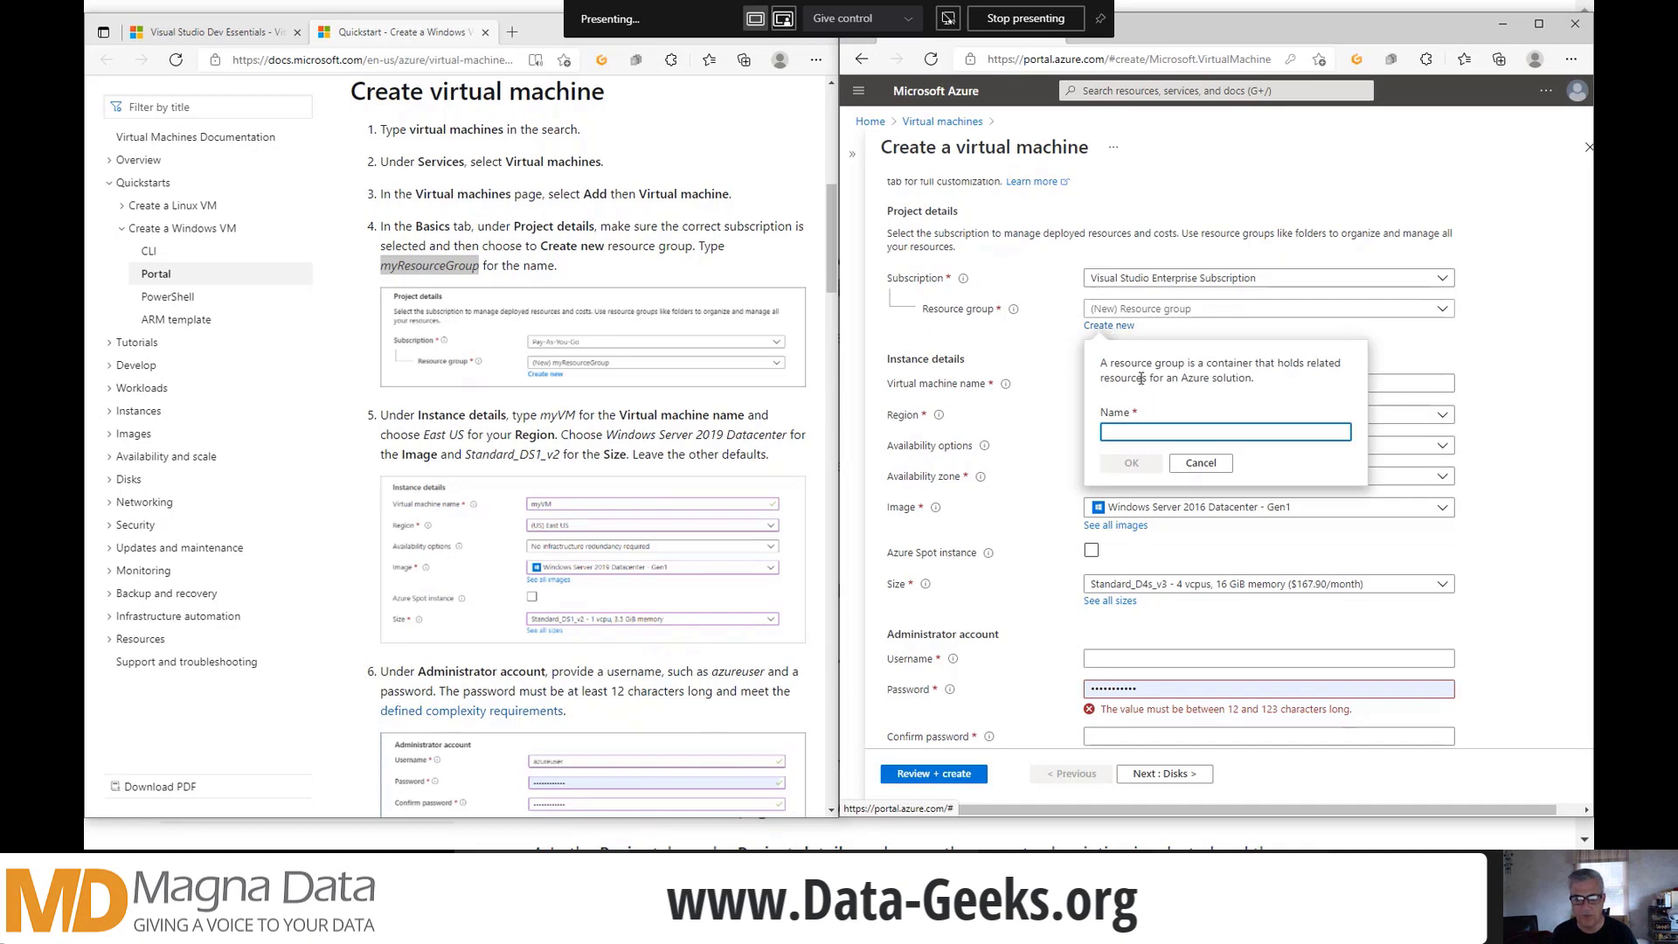
key("ctrl+v")
left_click(1130, 463)
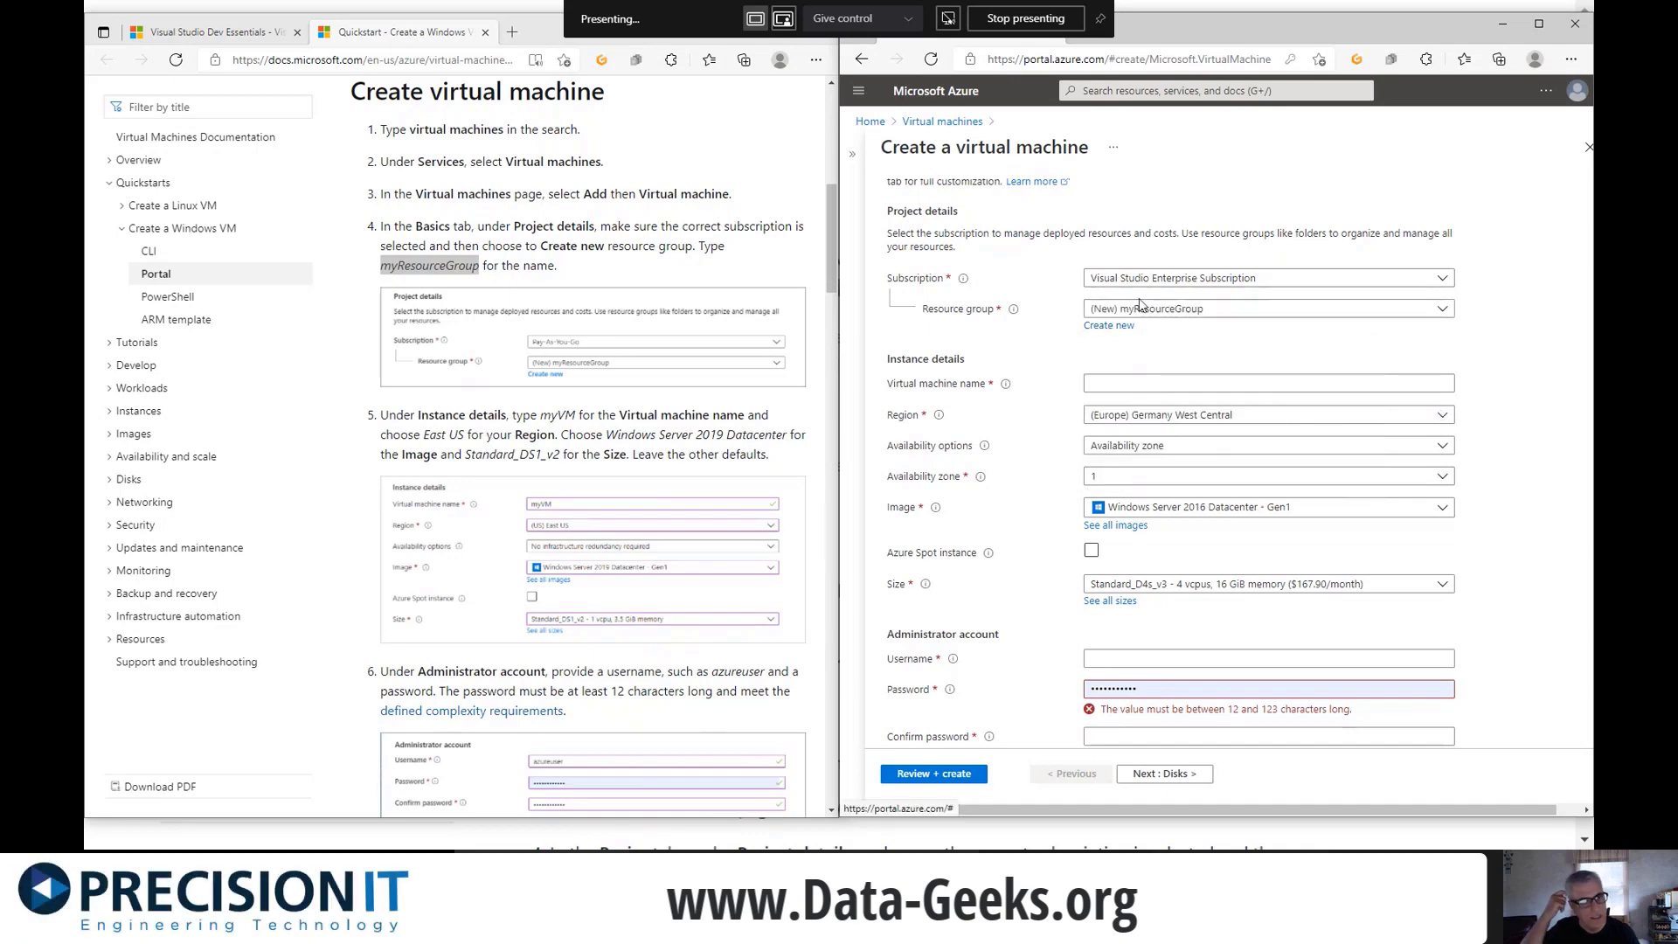
left_click(1212, 284)
left_click(1215, 282)
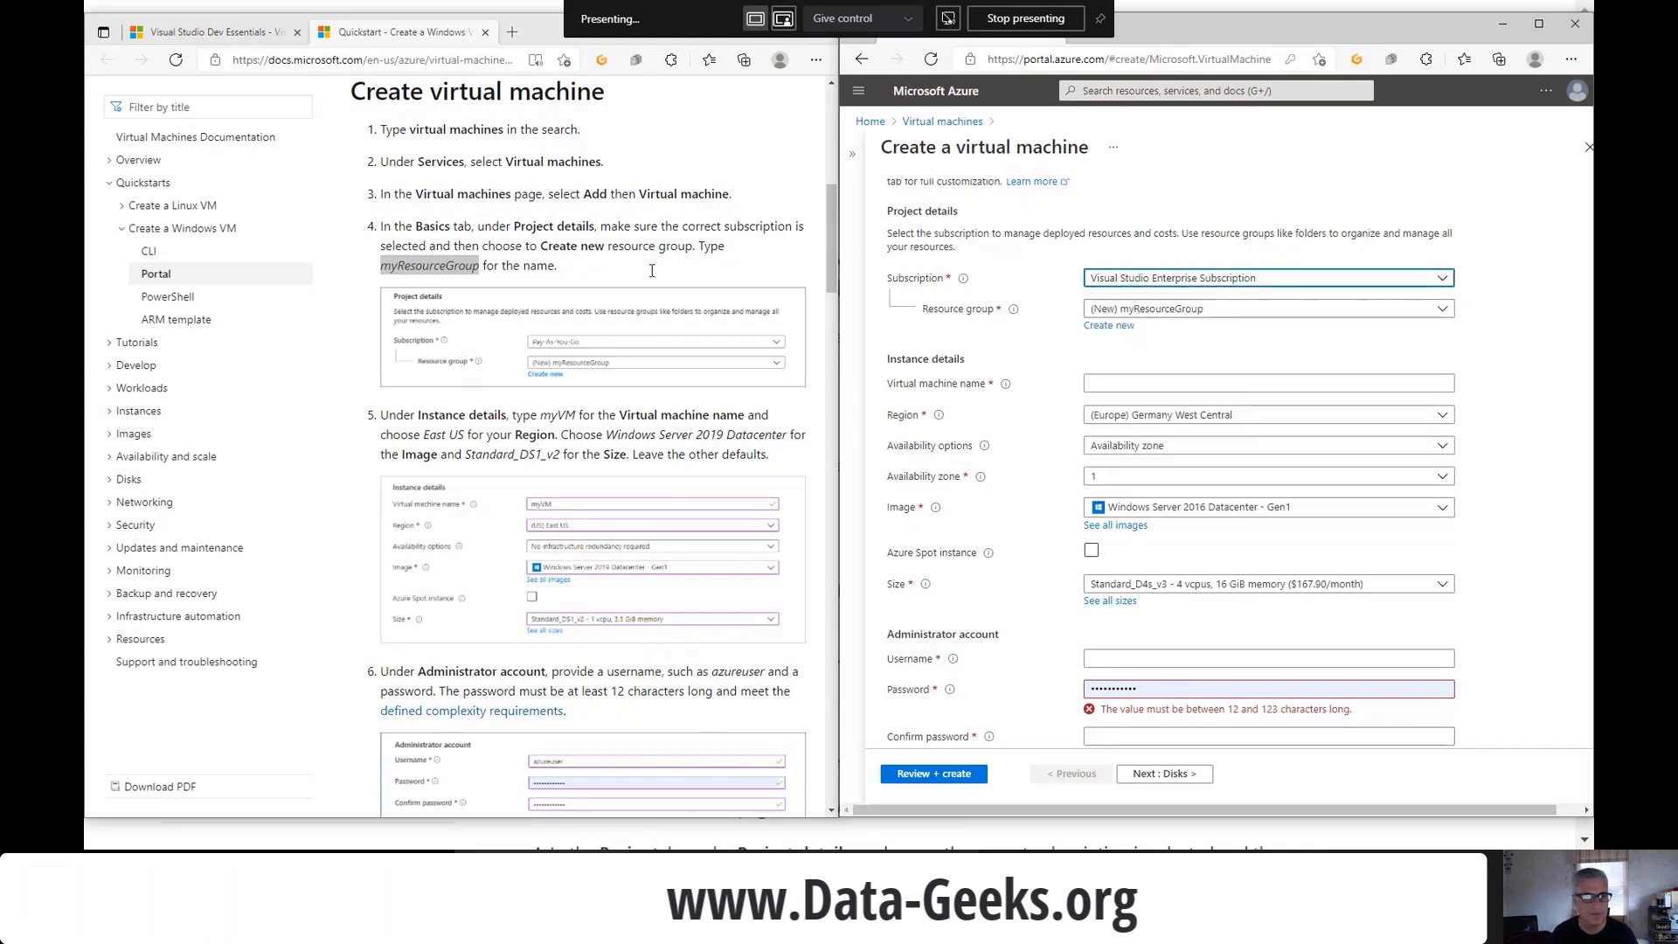
scroll(539, 402, "down", 3)
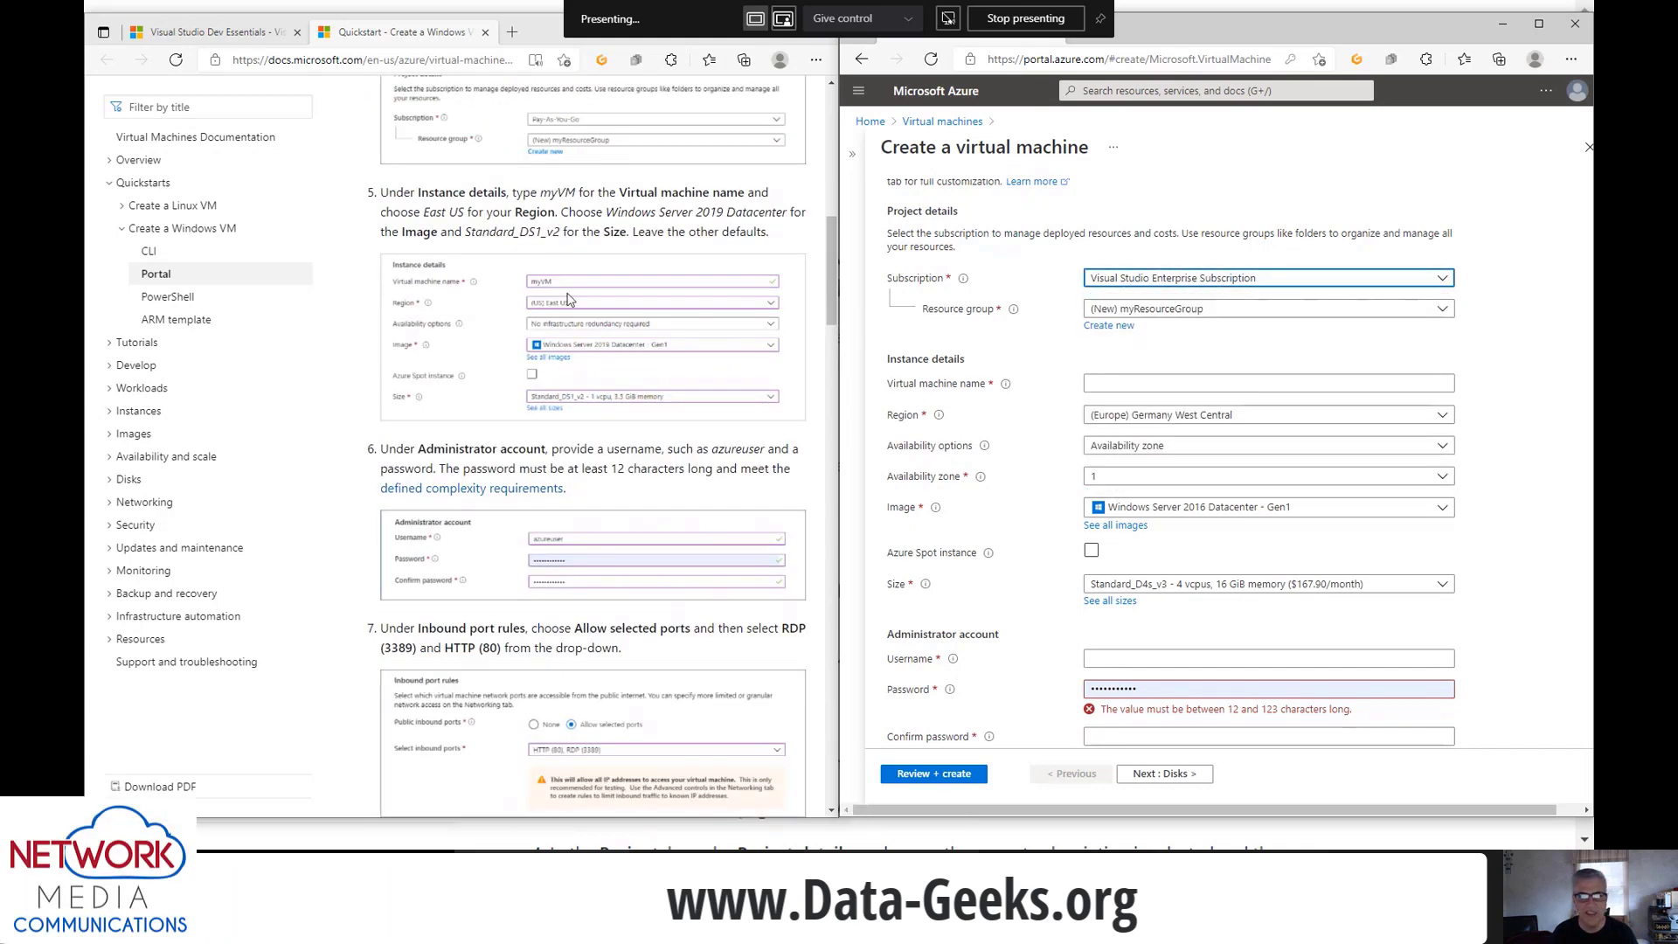
- Name the virtual machine myVM and set its region to (US) East US
left_click(1113, 379)
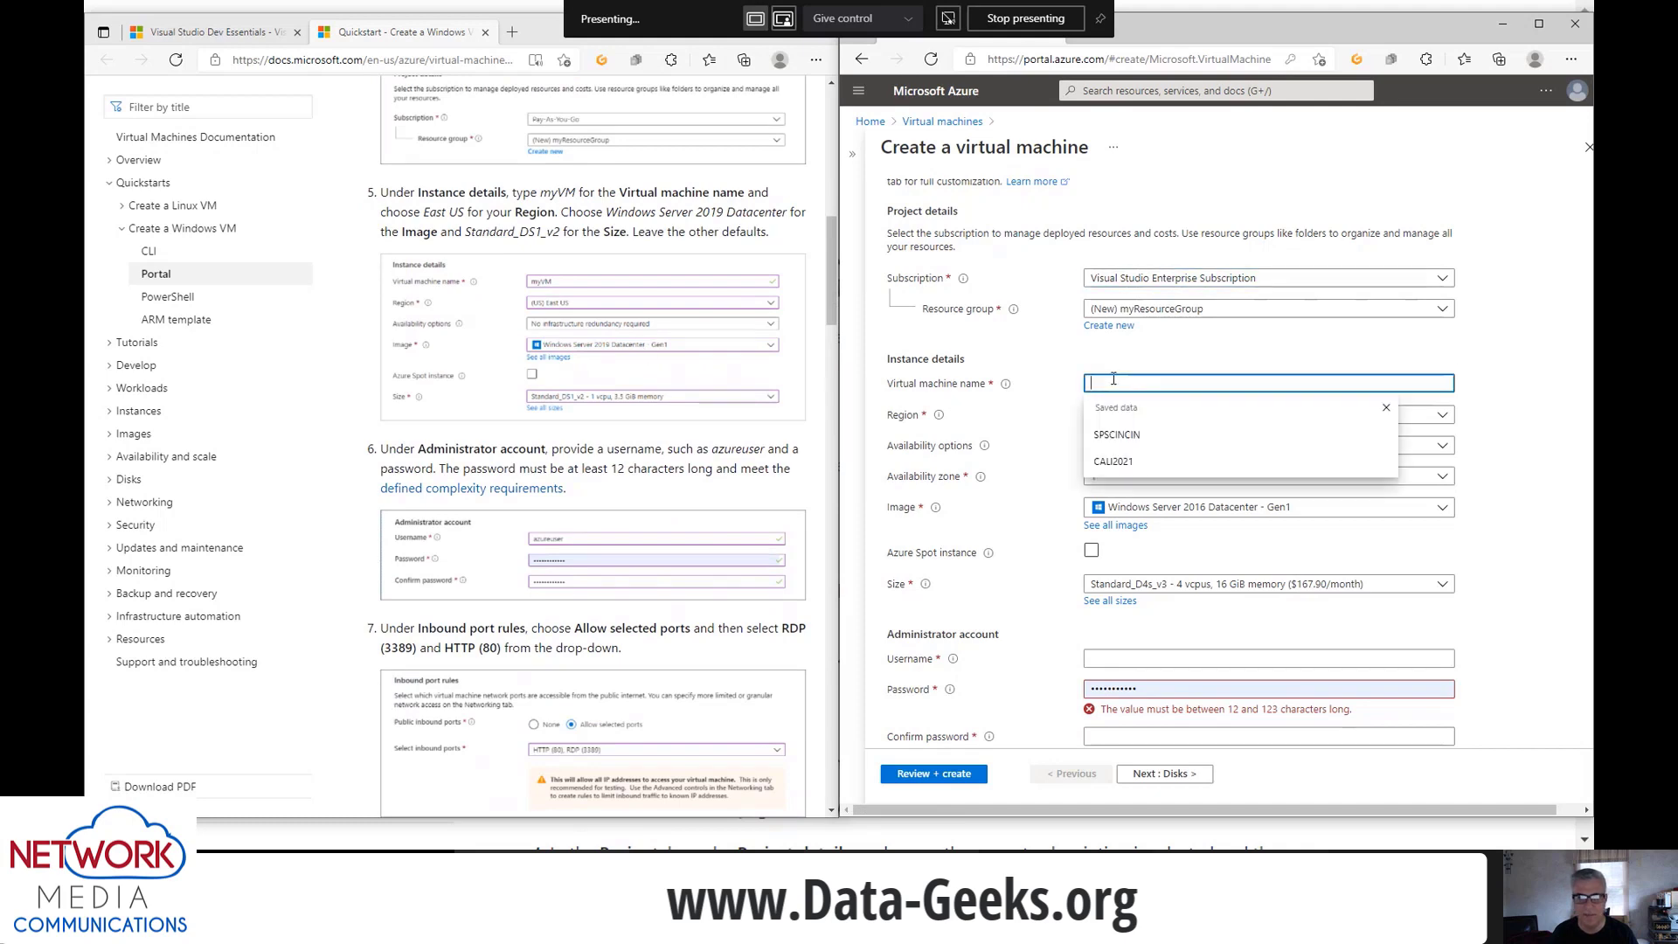
type("my")
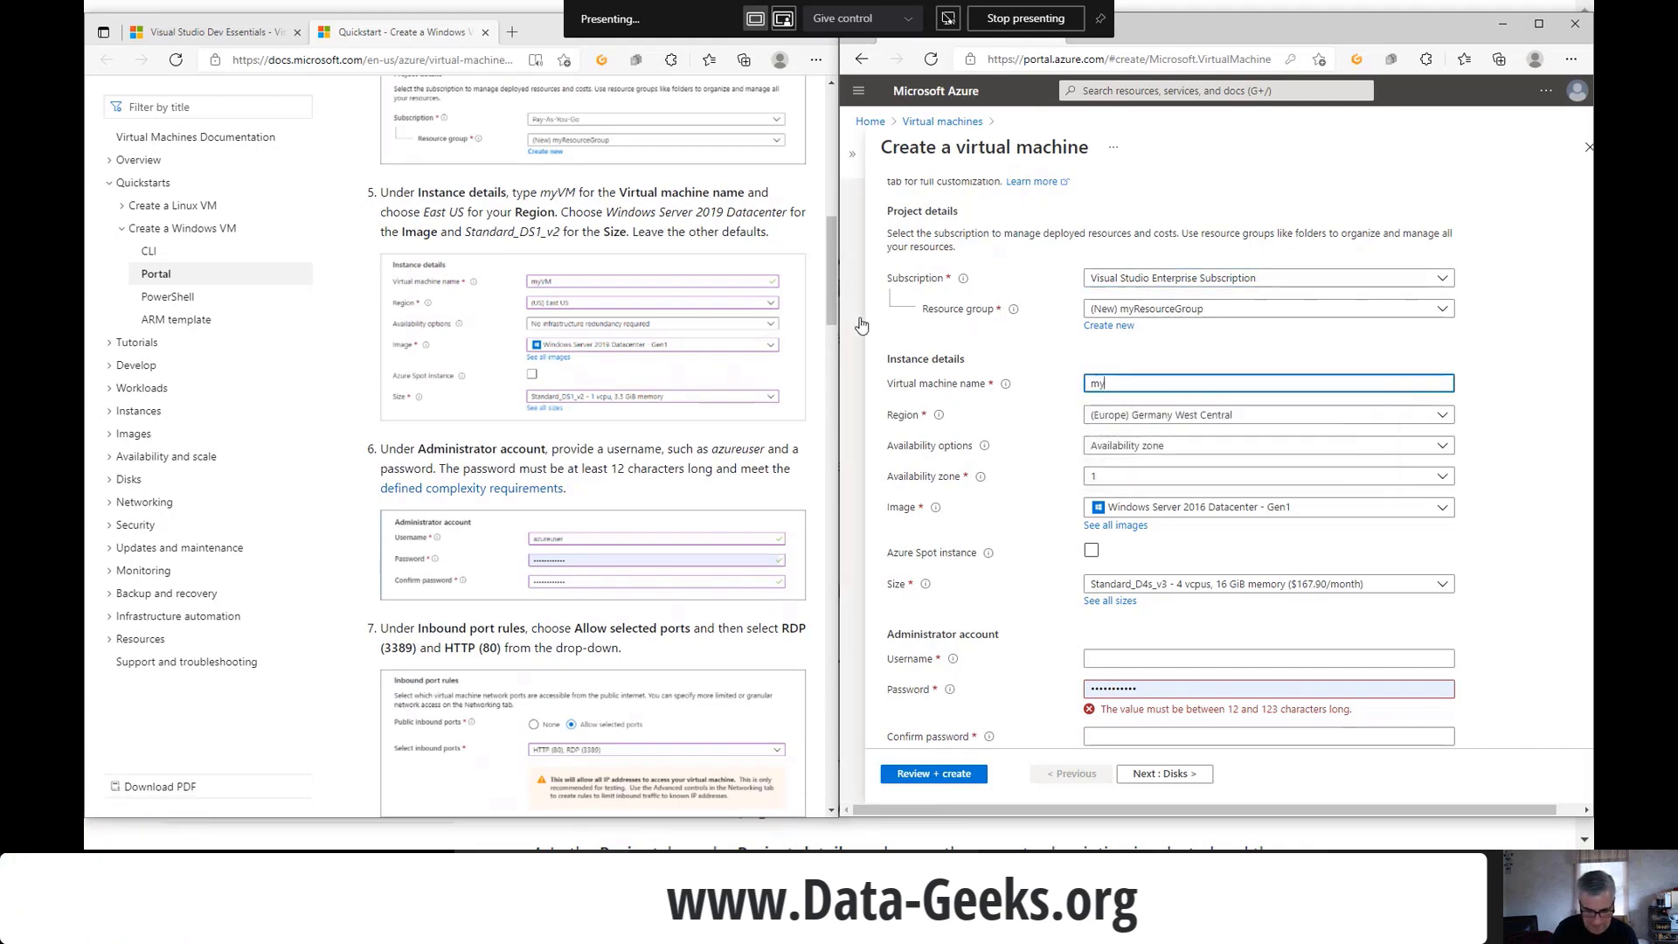
type("VM")
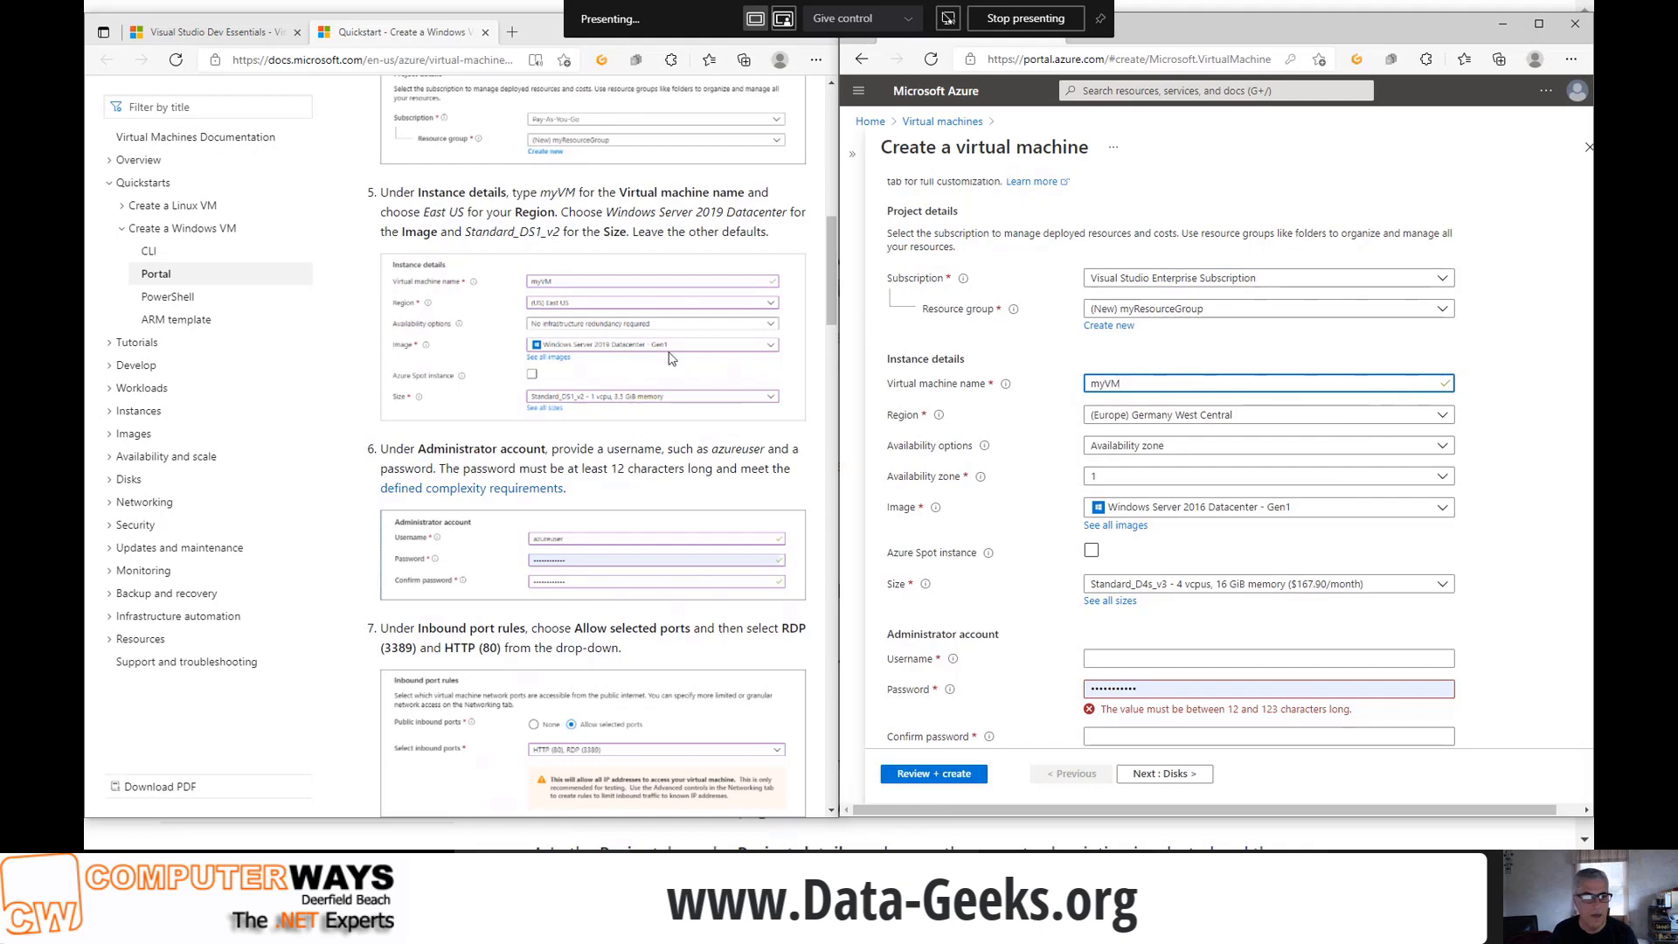
left_click(1172, 418)
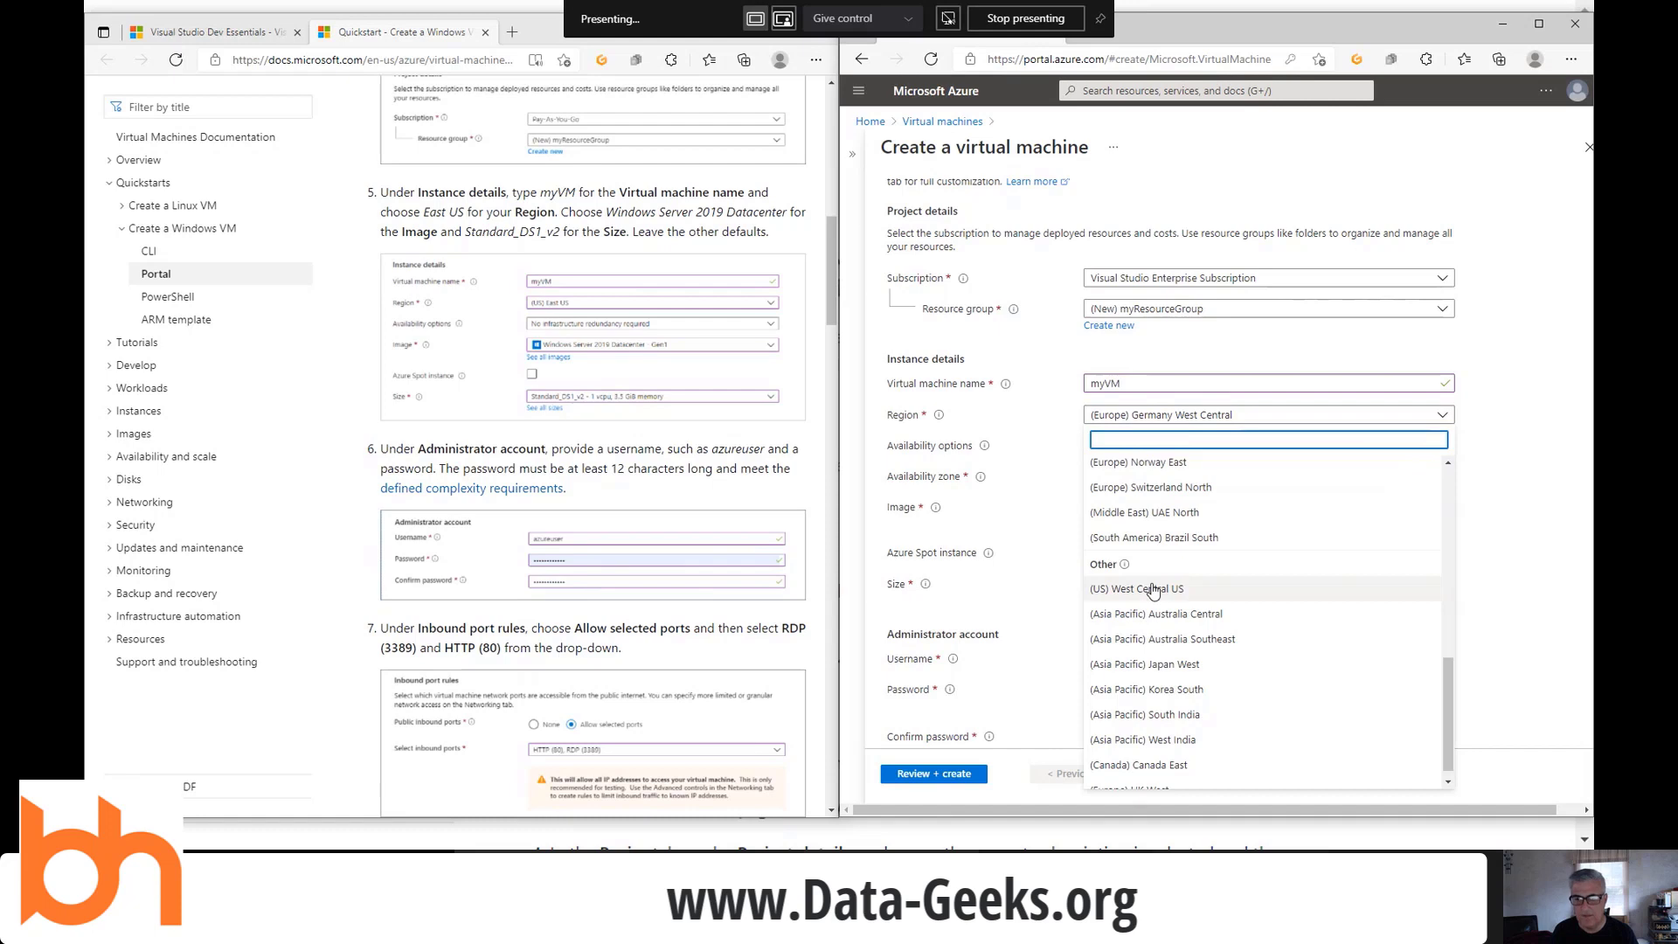
scroll(1153, 592, "up", 5)
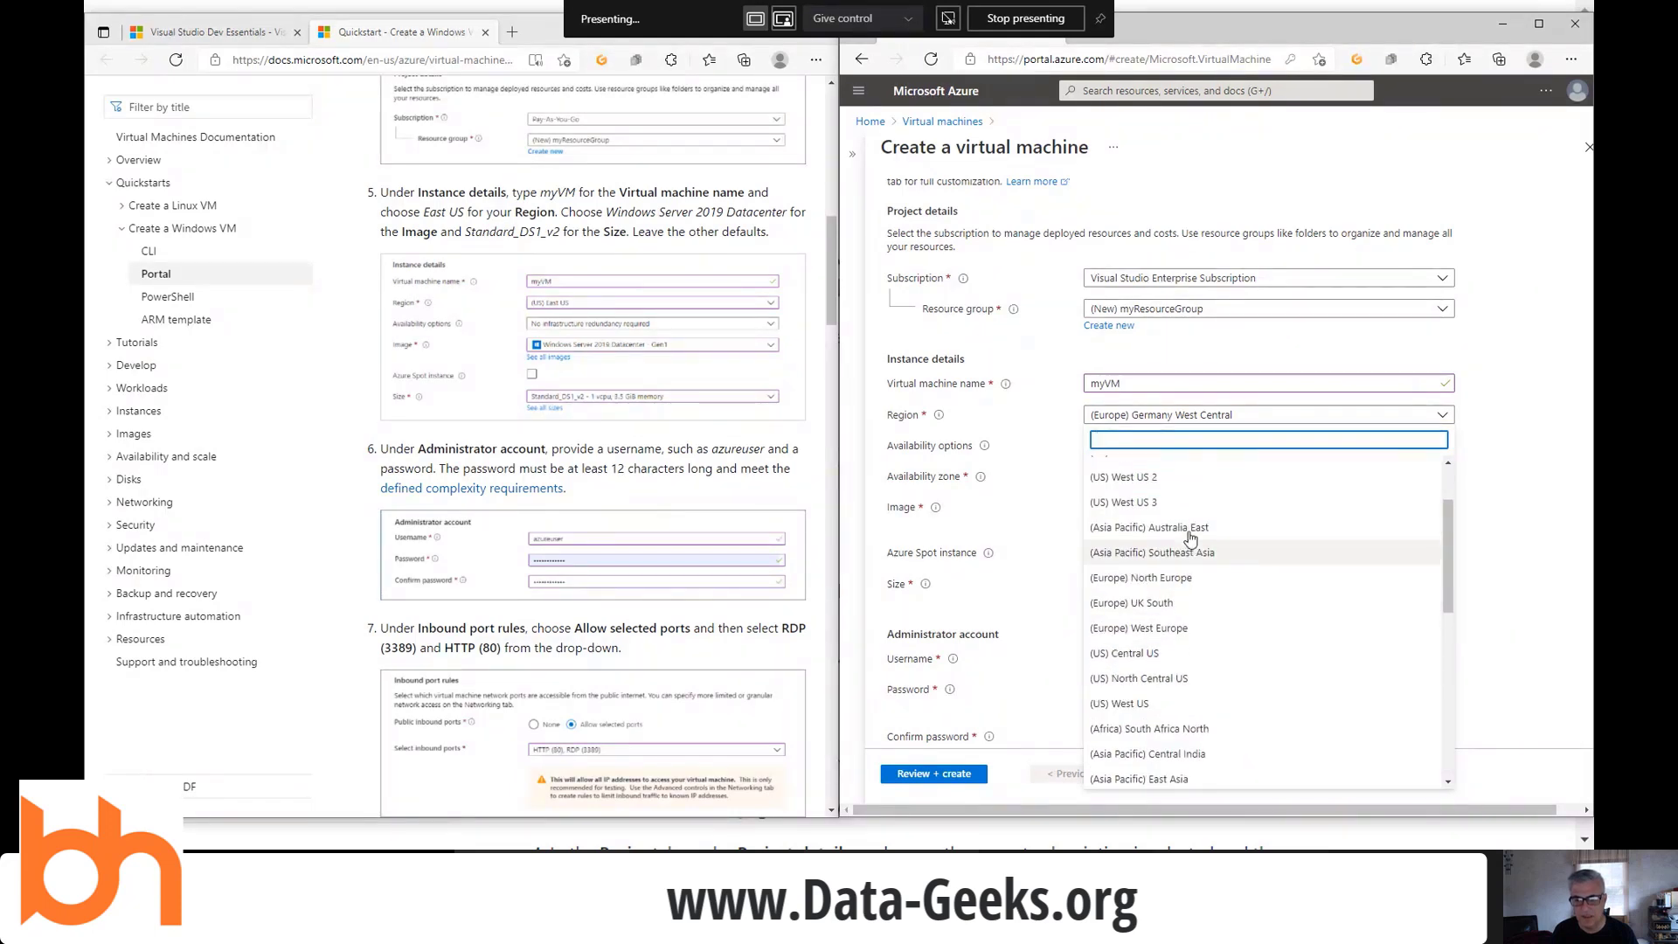
scroll(1189, 538, "up", 5)
left_click(1180, 491)
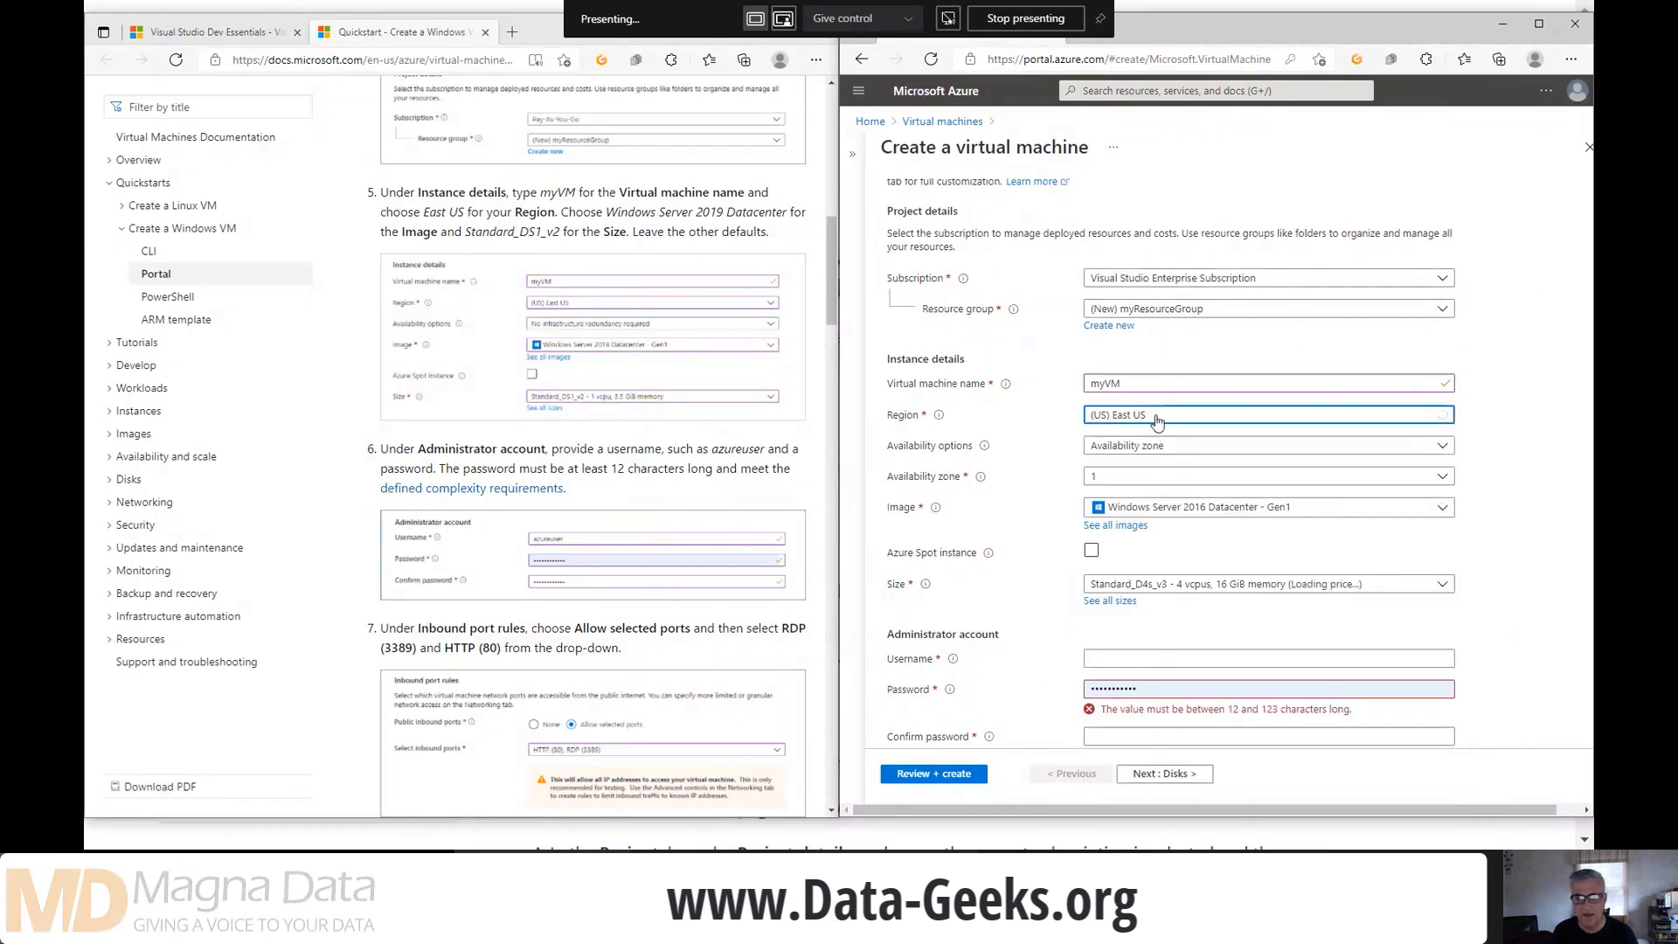
- Set Availability options to No infrastructure redundancy required
left_click(1149, 482)
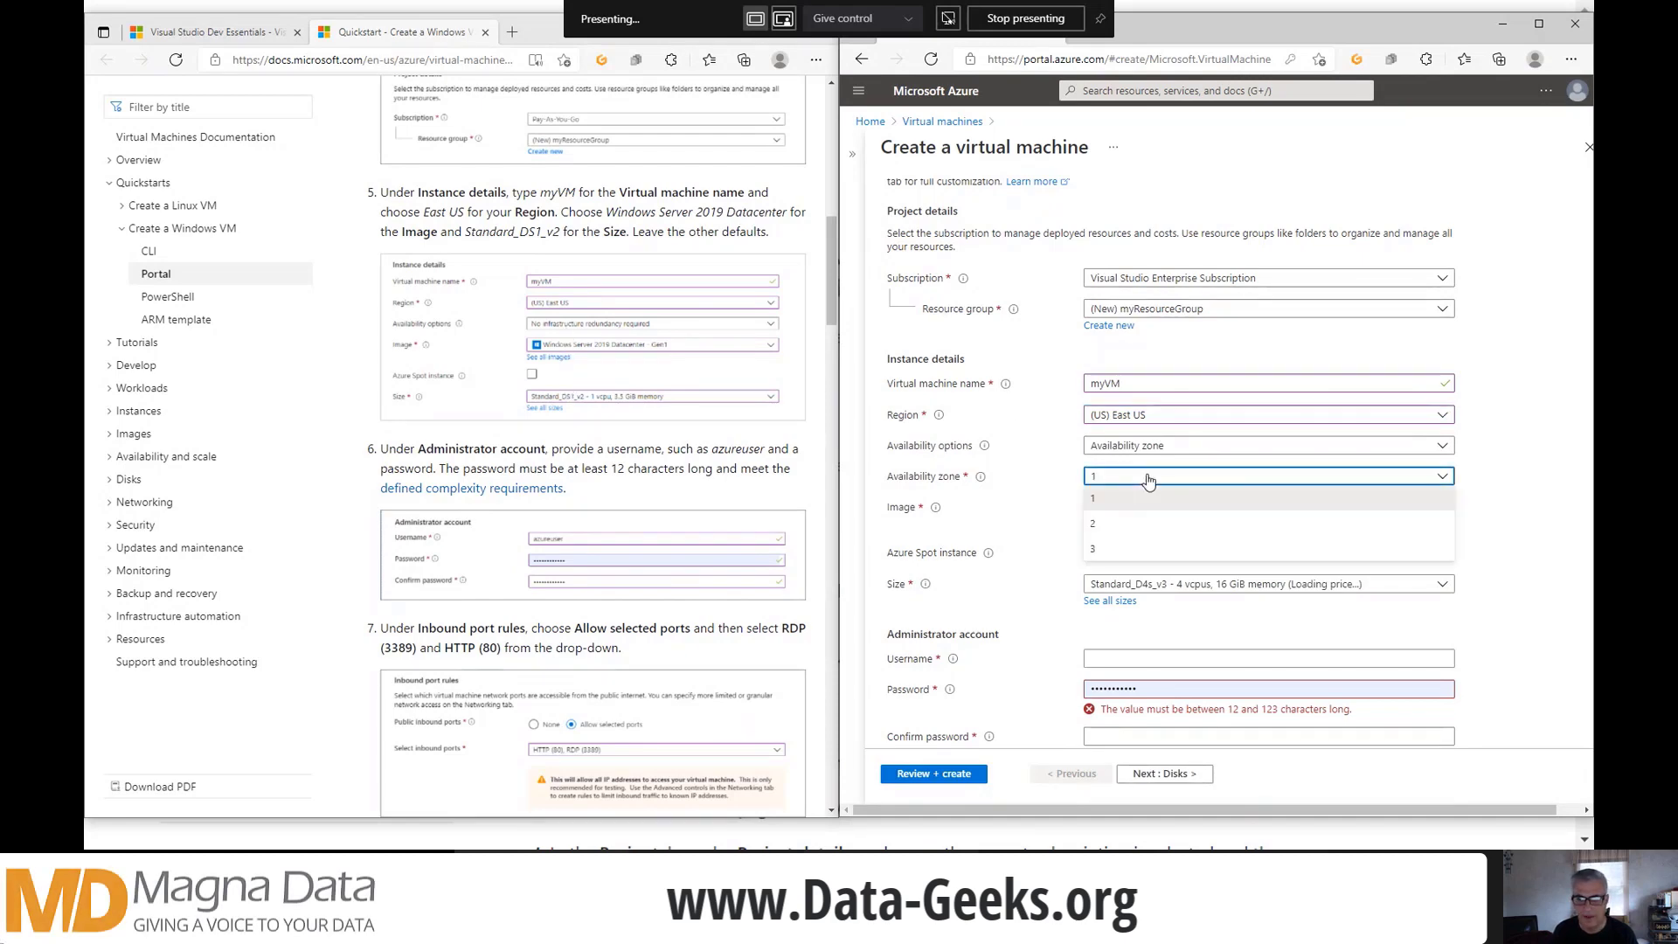
left_click(1149, 481)
left_click(1152, 447)
left_click(1159, 469)
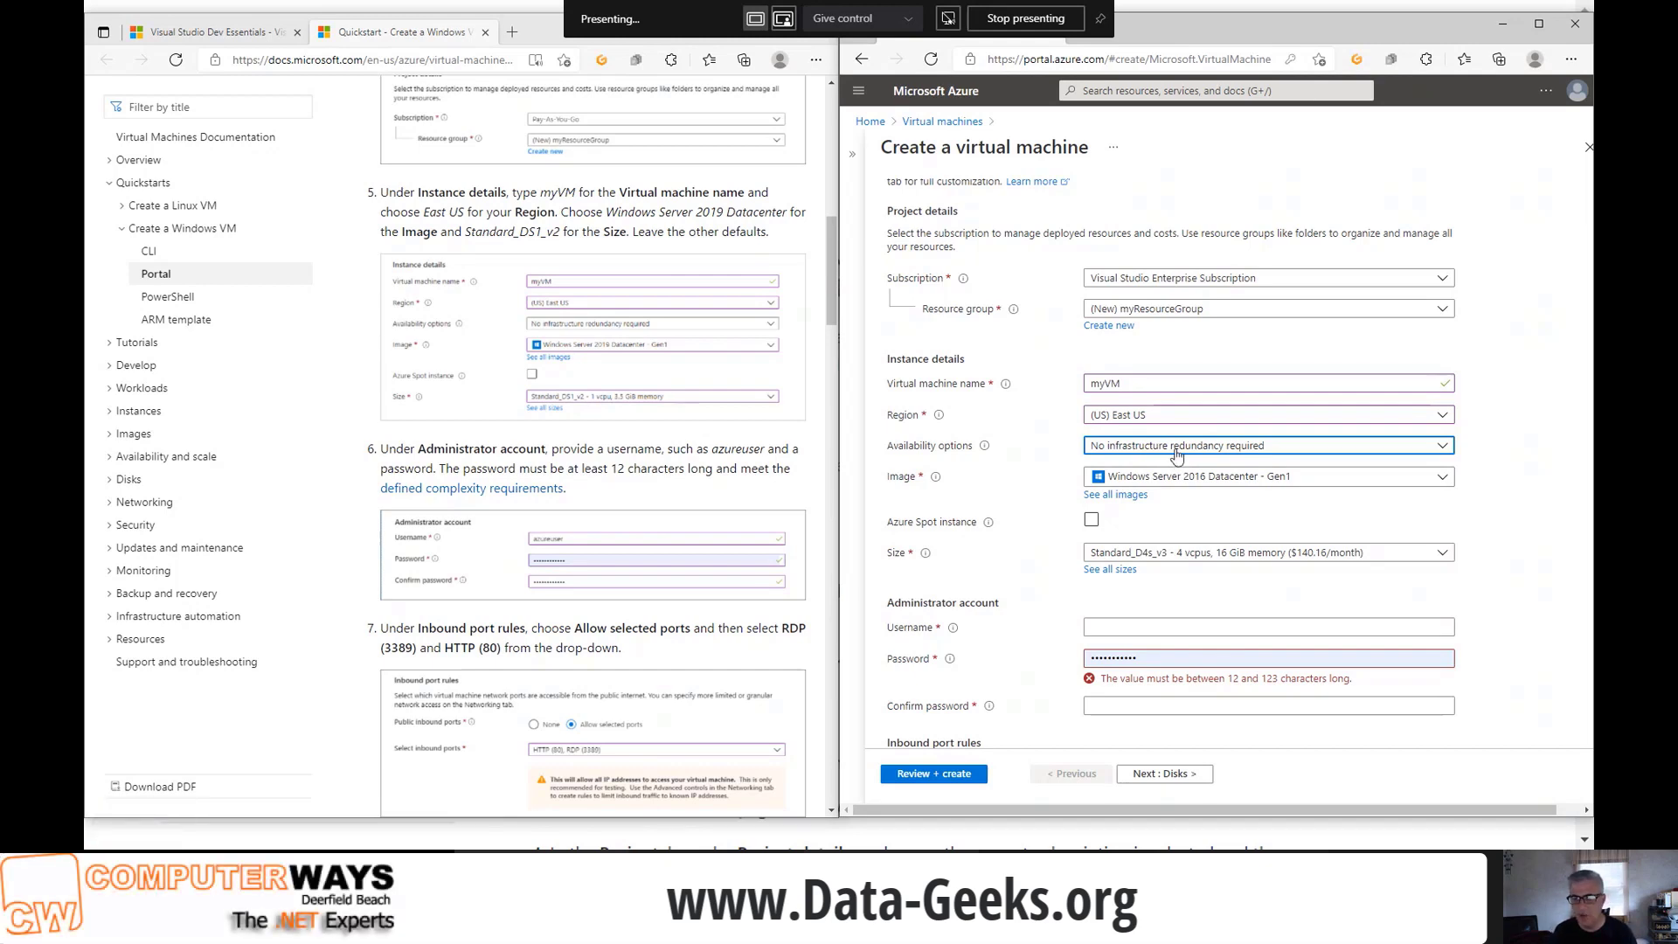
mouse_move(985, 450)
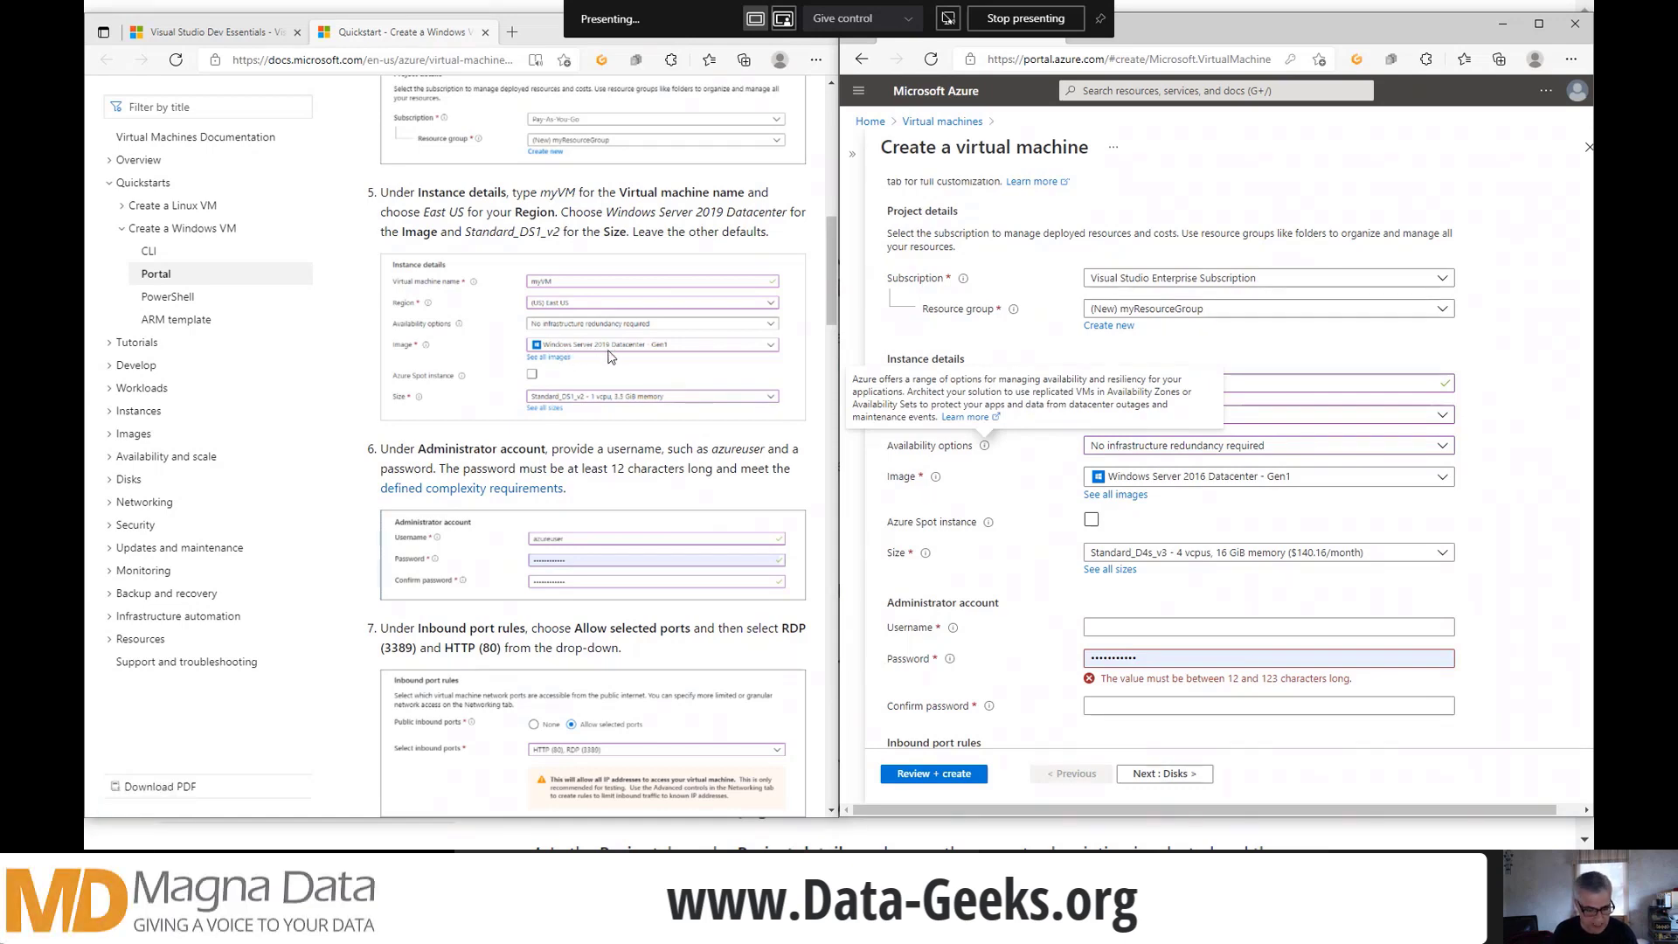
mouse_move(654, 342)
left_mouse_down()
mouse_move(669, 347)
mouse_move(656, 341)
left_mouse_up()
- Choose the Windows Server 2019 Datacenter image and the Standard_DS1_v2 size (1 vcpu, 3.5 GiB)
left_click(1242, 483)
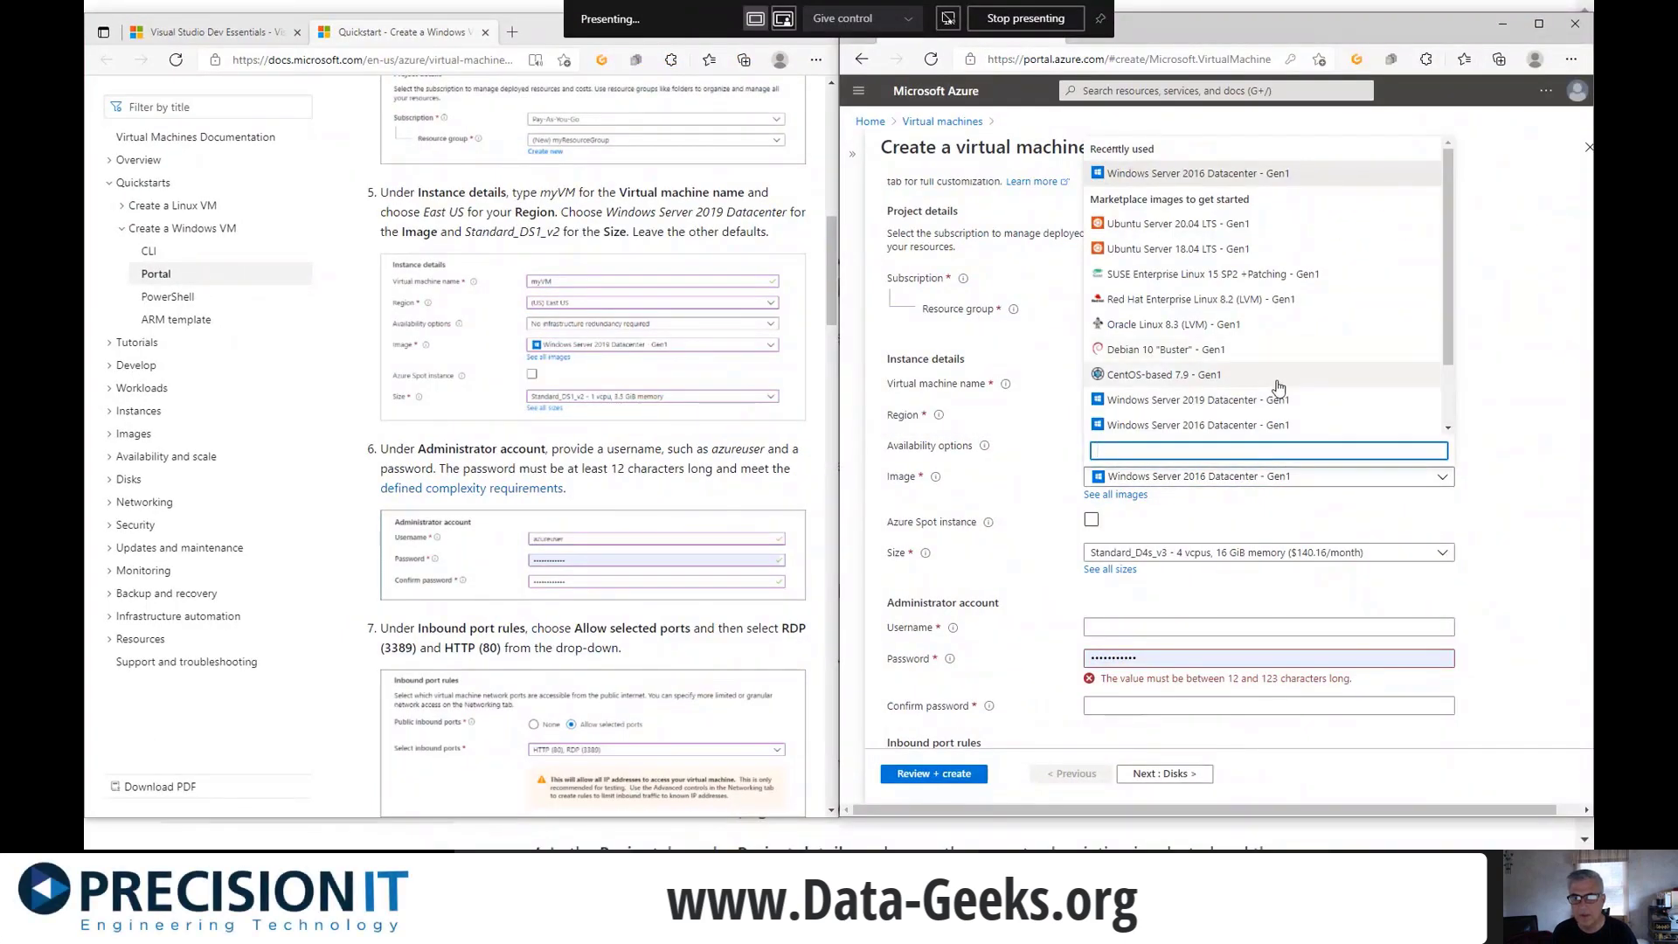
left_click(1264, 405)
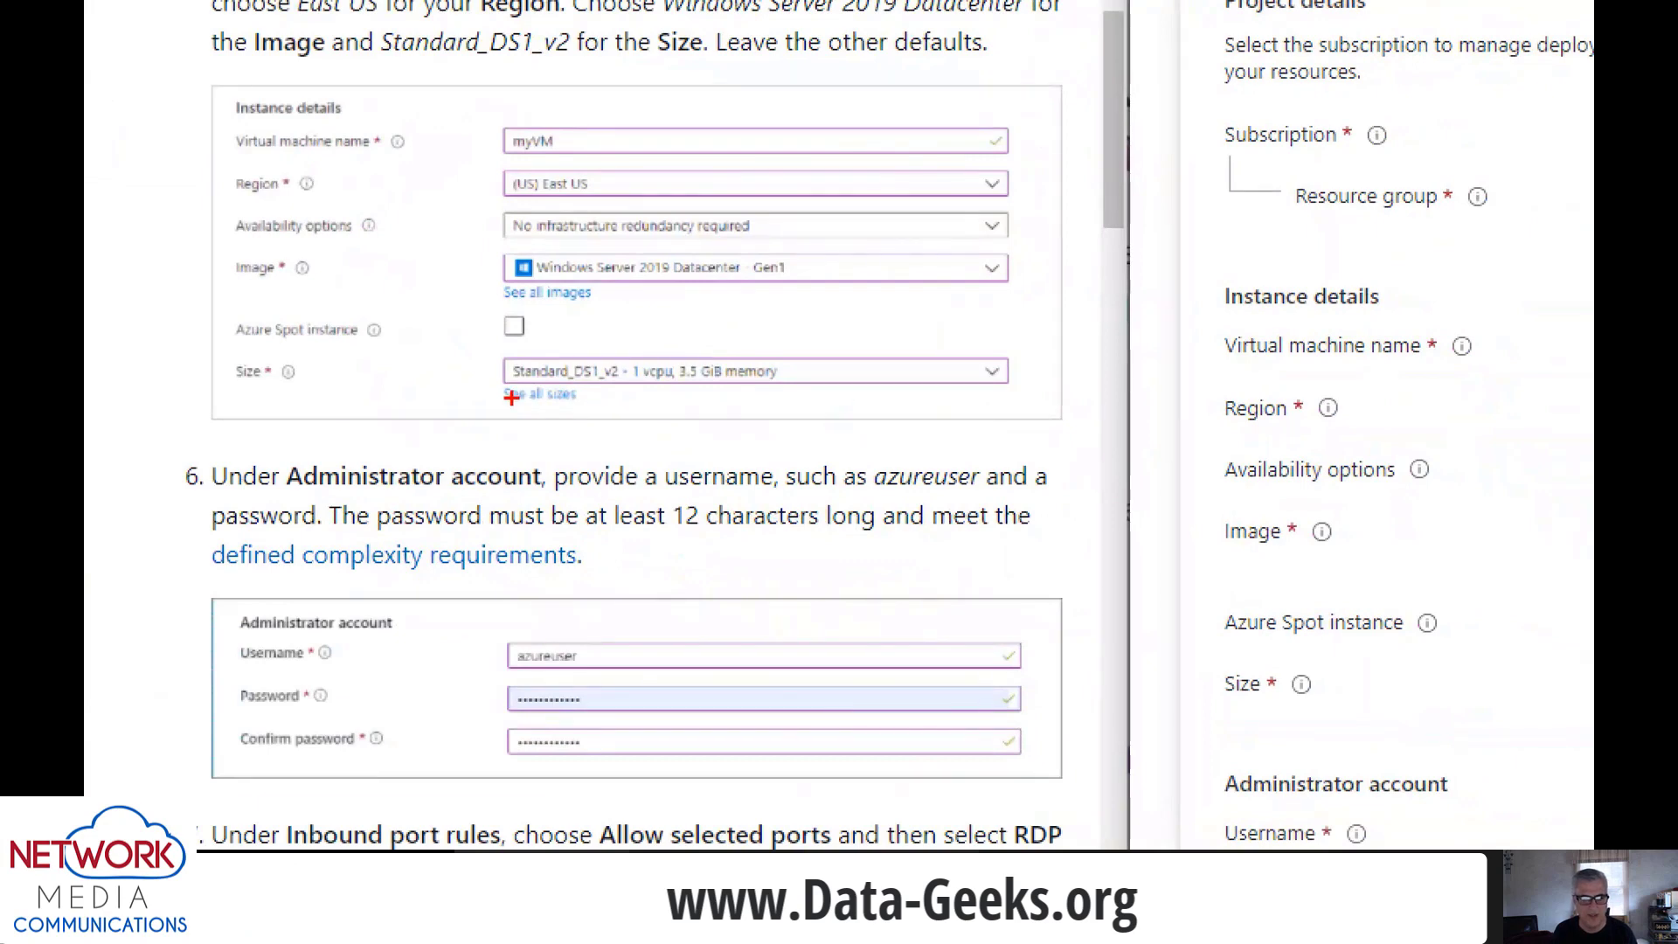
left_click_drag(512, 395, 791, 402)
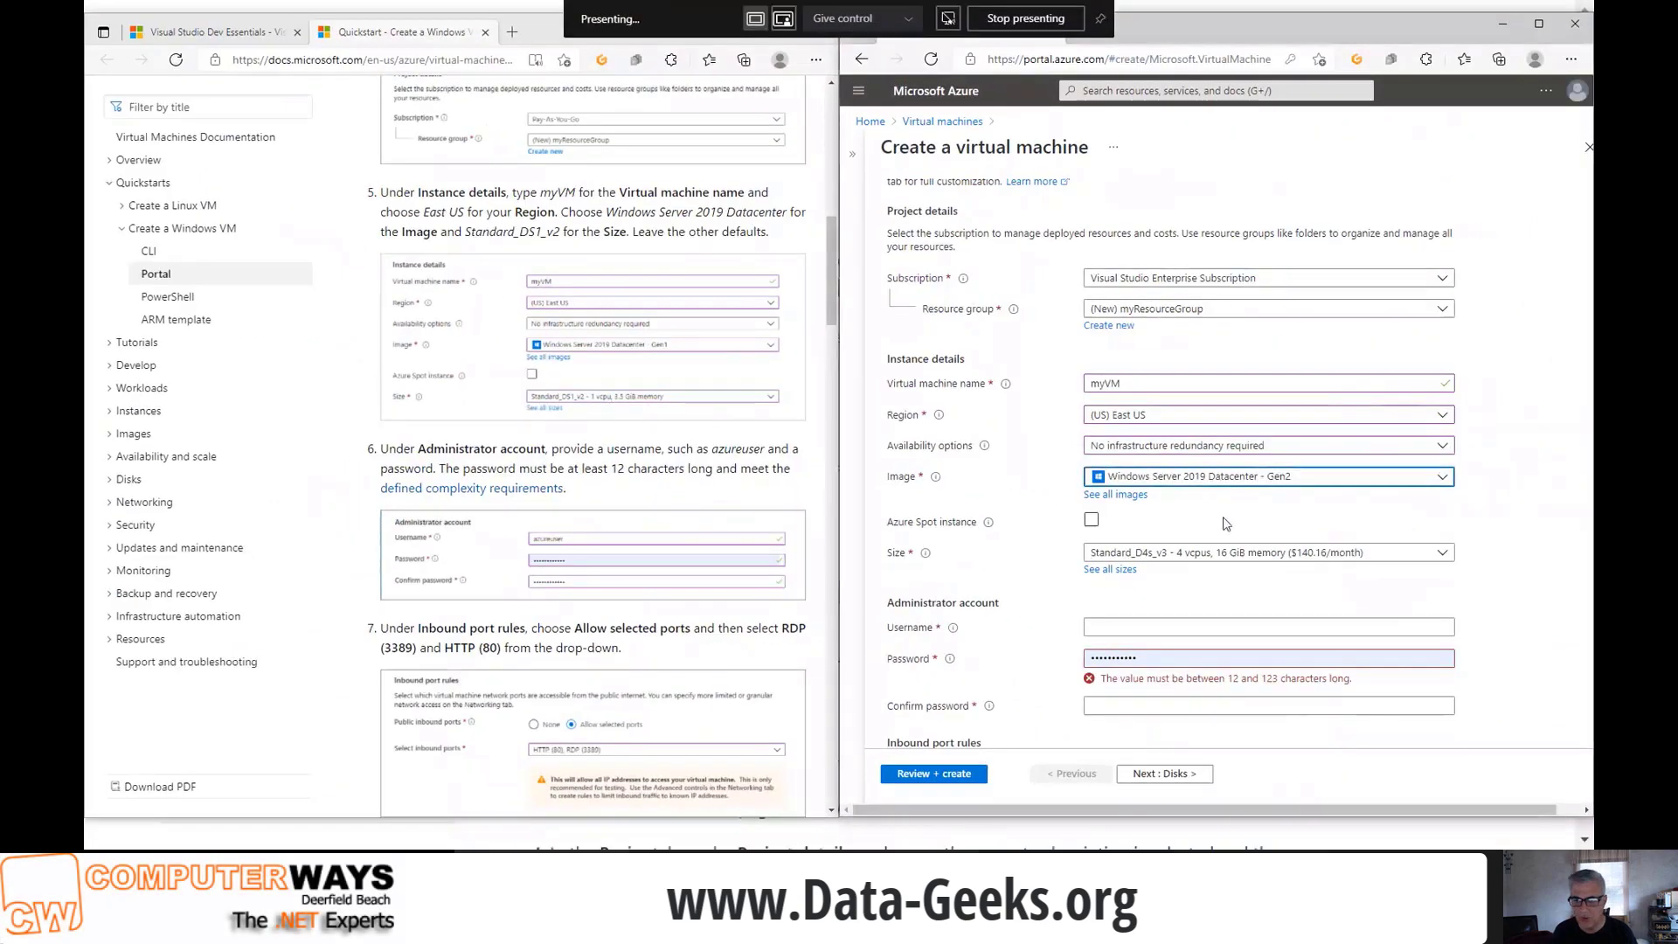
left_click(1206, 561)
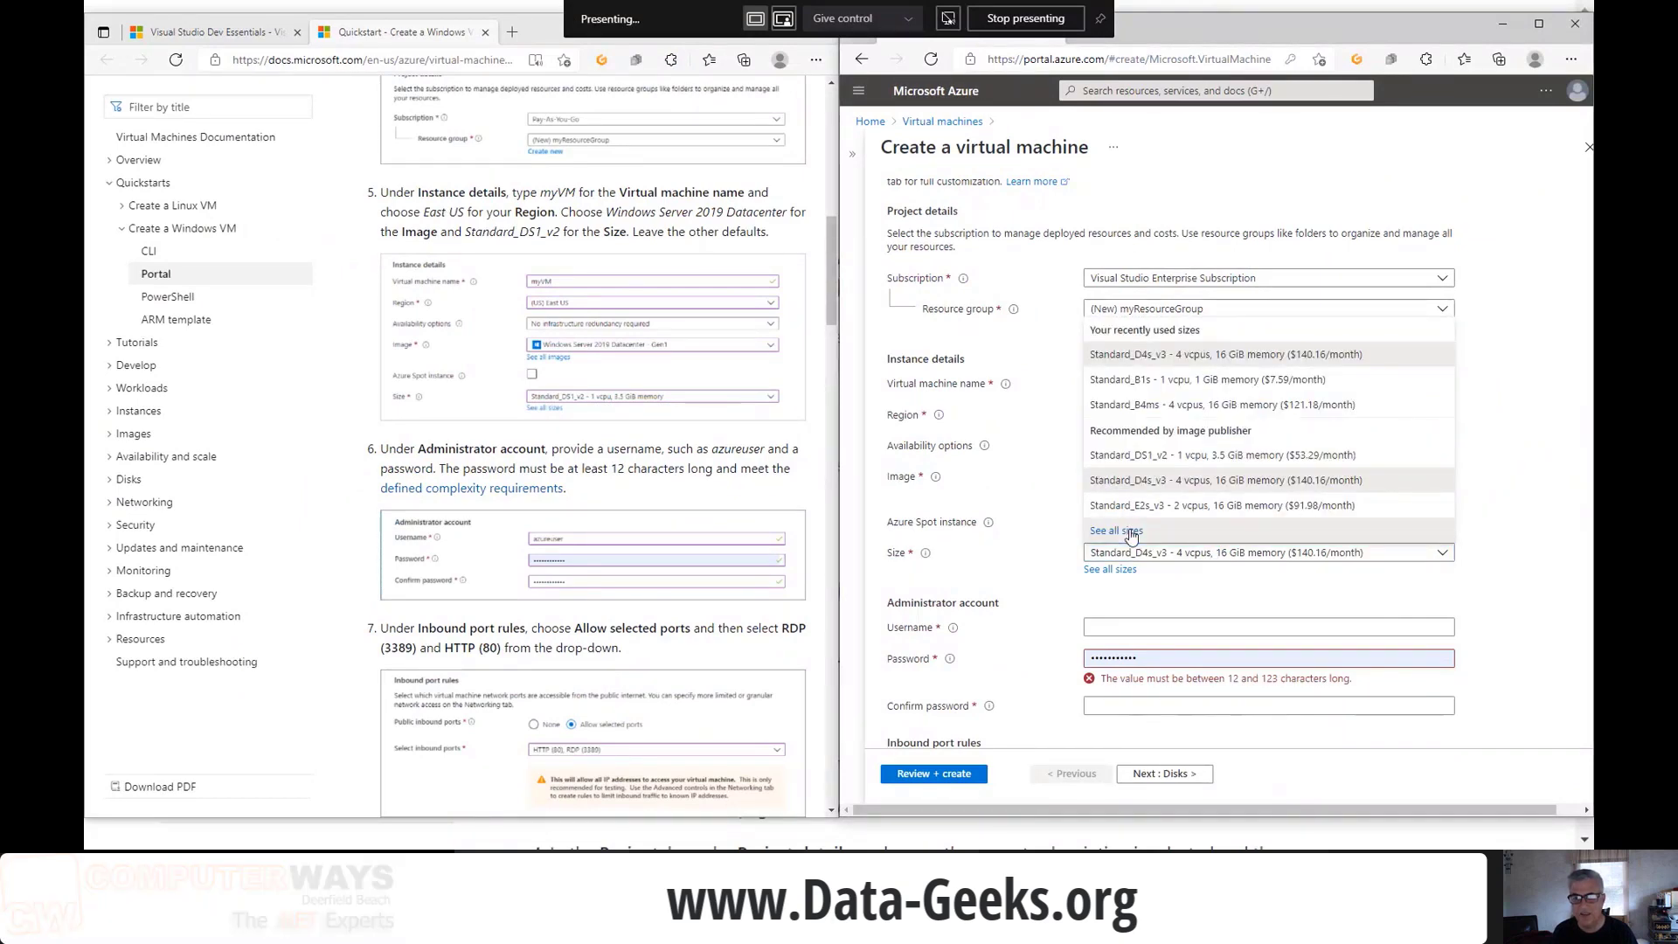
left_click(1185, 457)
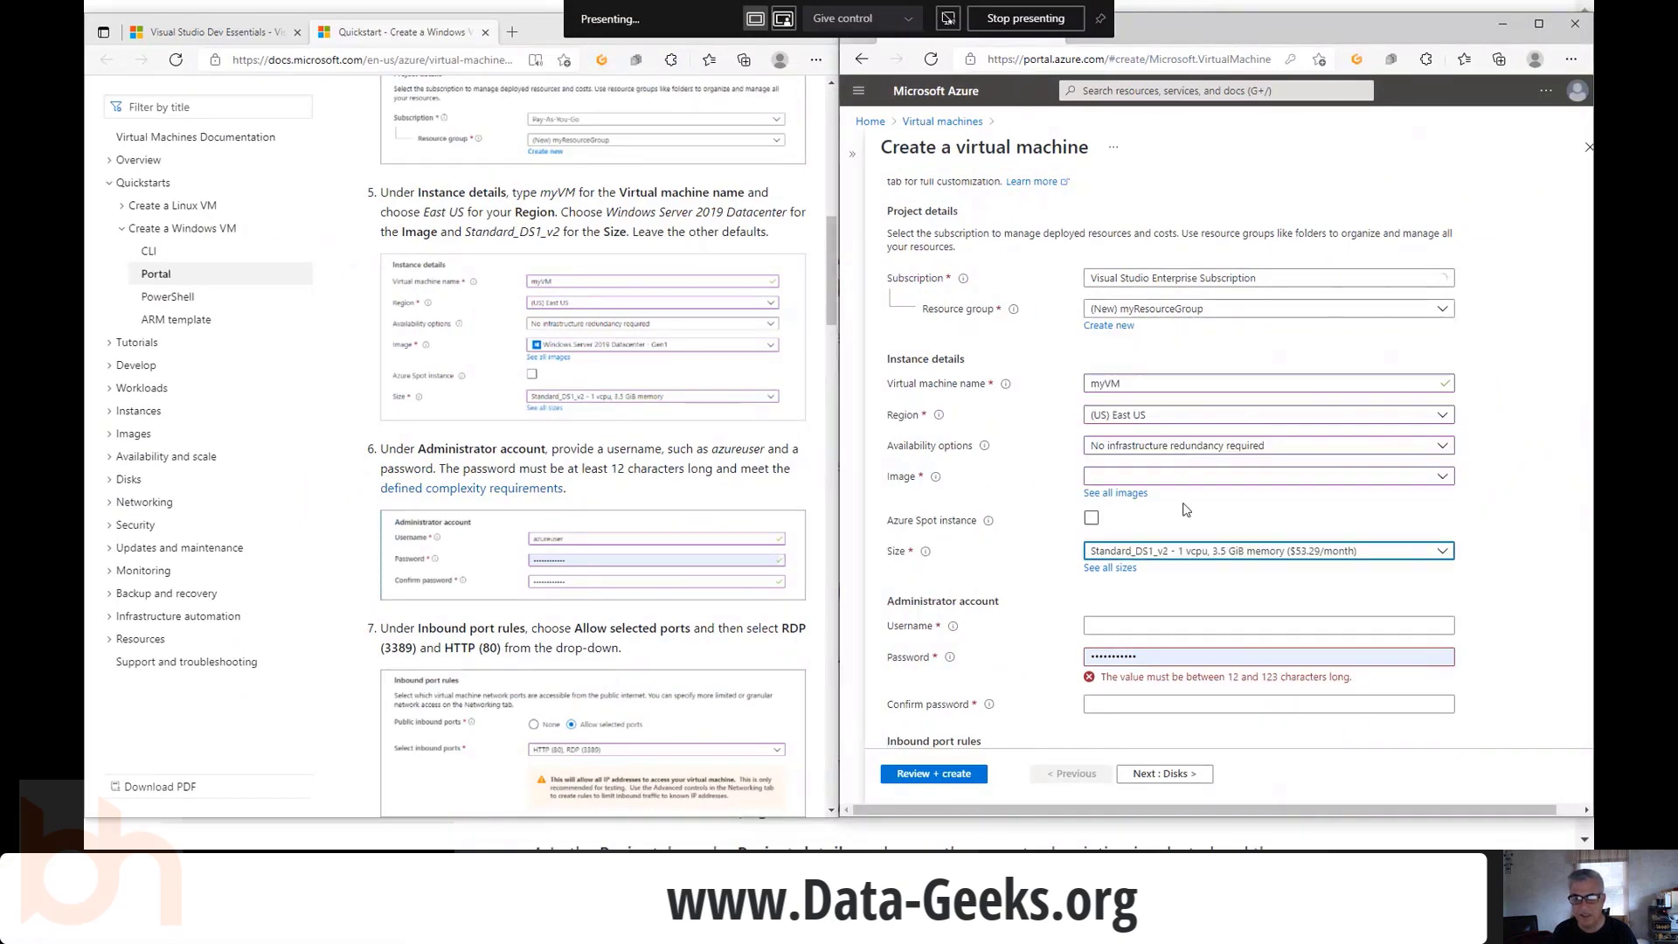
left_click(1121, 571)
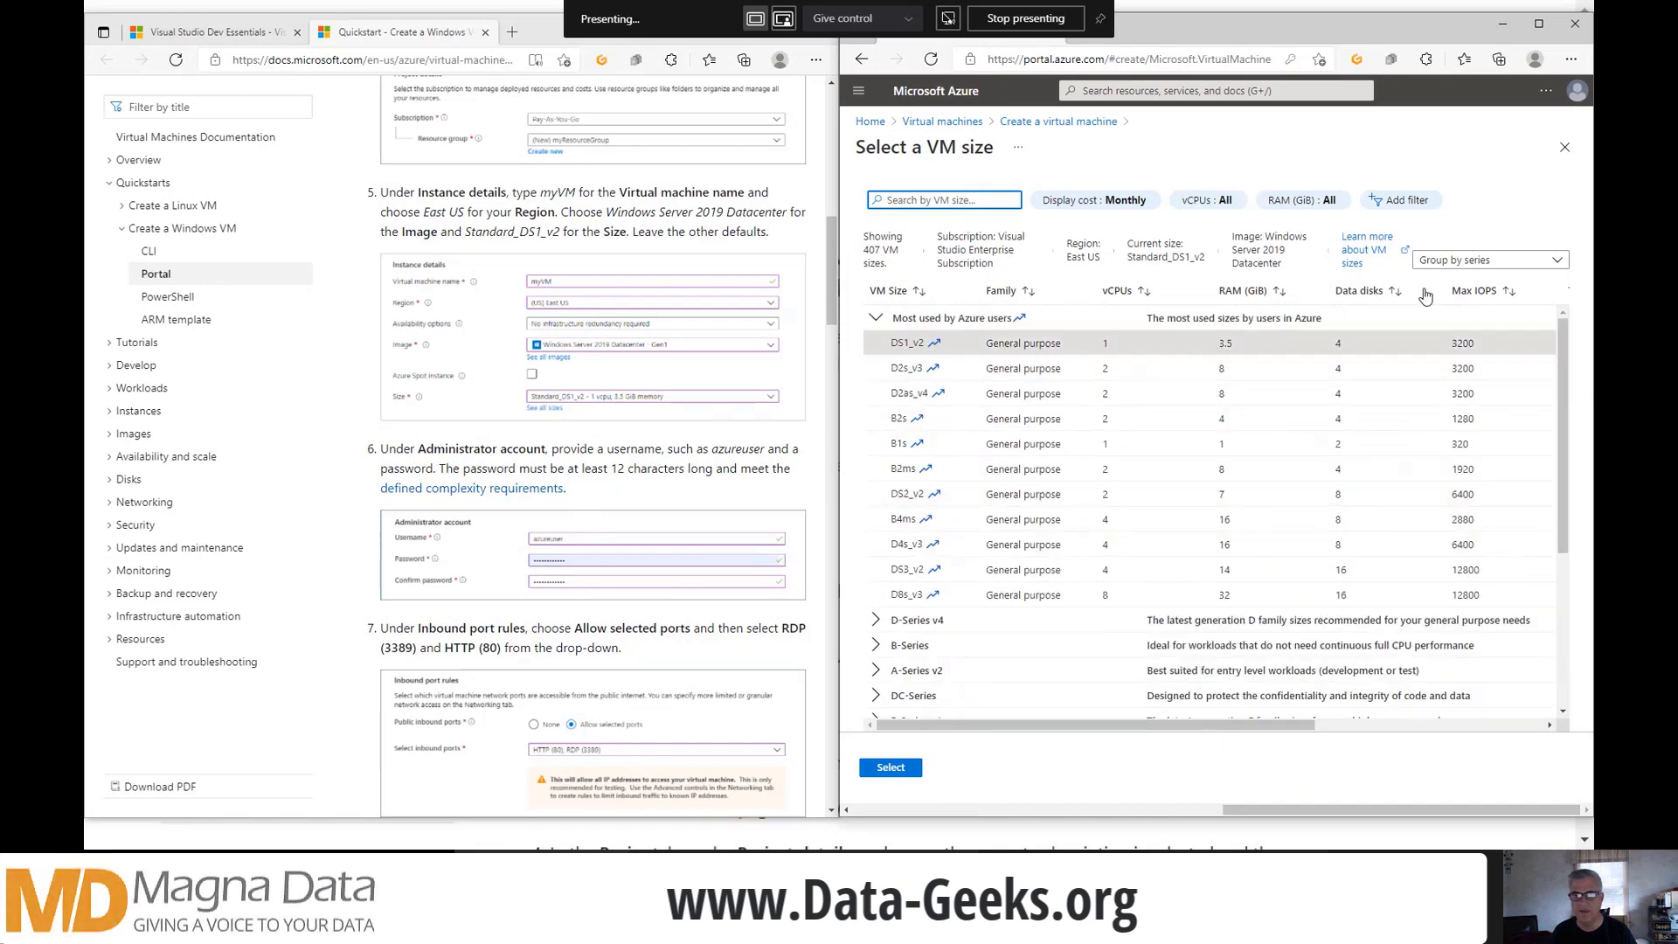
left_click(1564, 147)
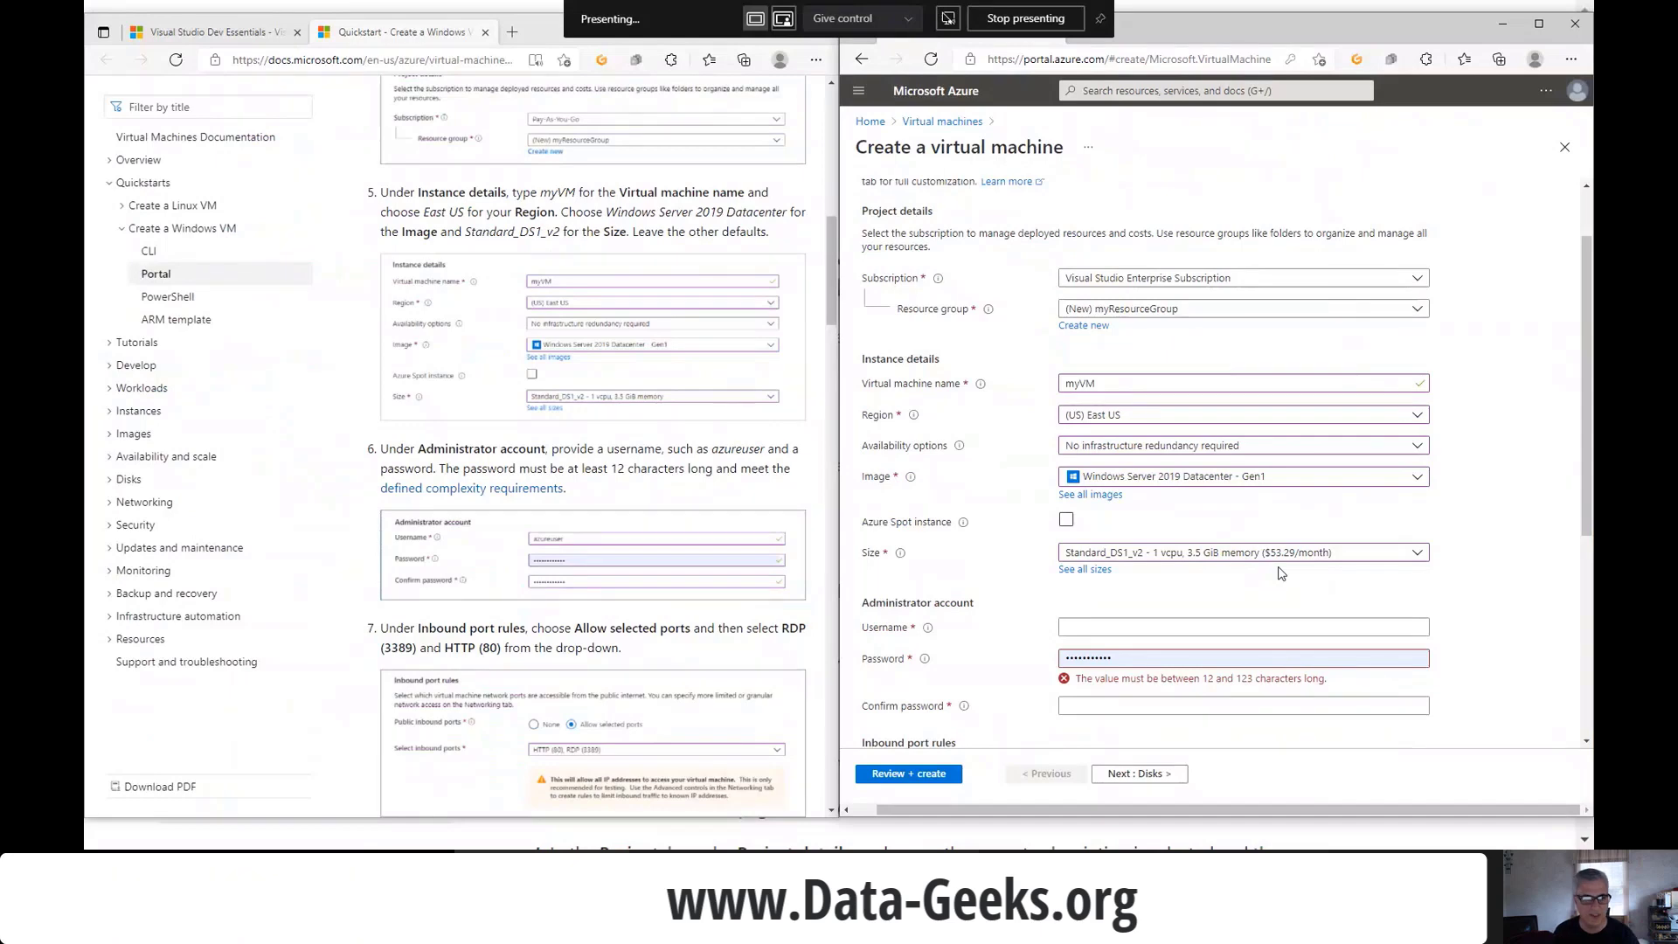
- Set the administrator username to azureuser, copied from the tutorial
scroll(1139, 516, "down", 1)
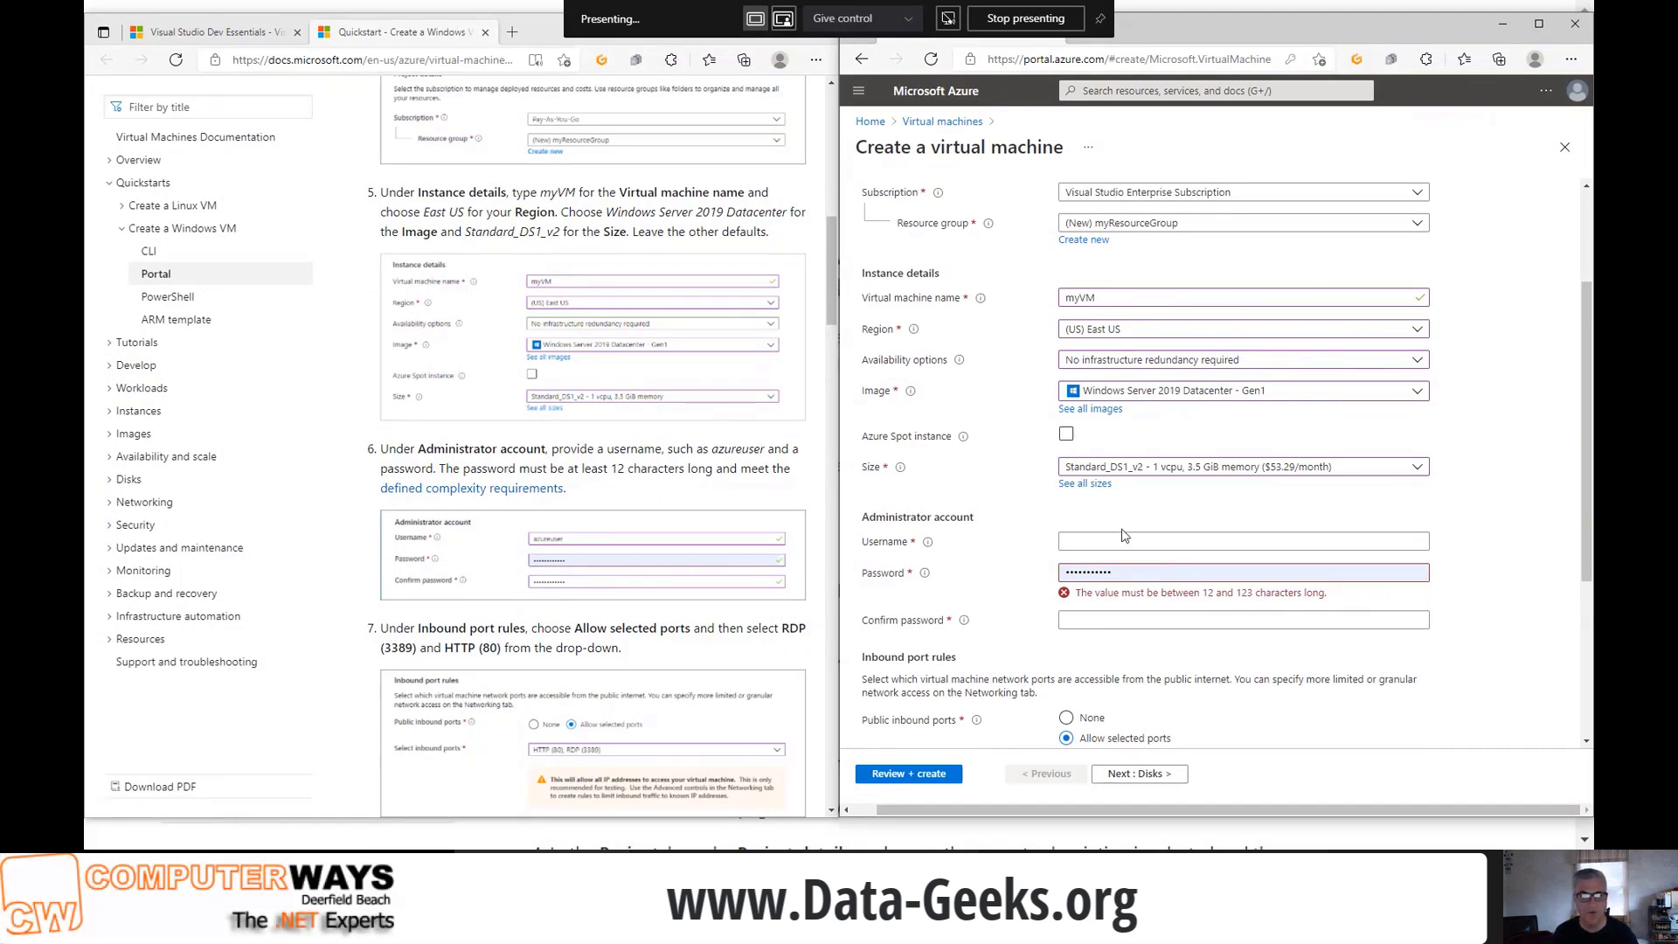
scroll(993, 459, "down", 1)
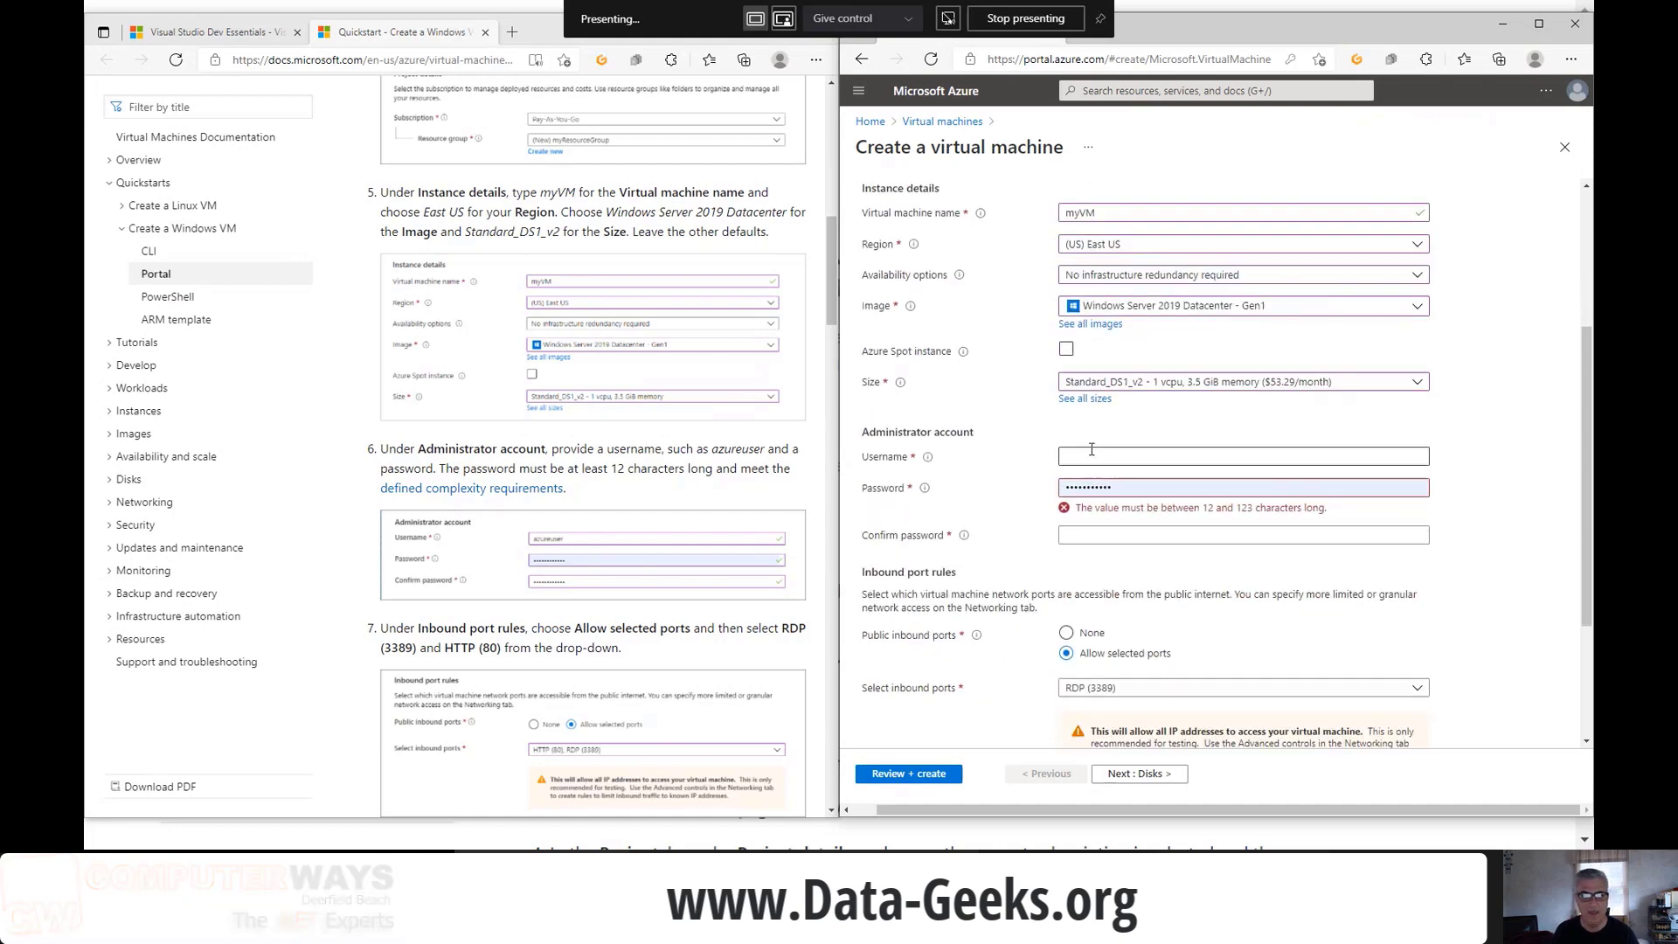
left_click(1146, 457)
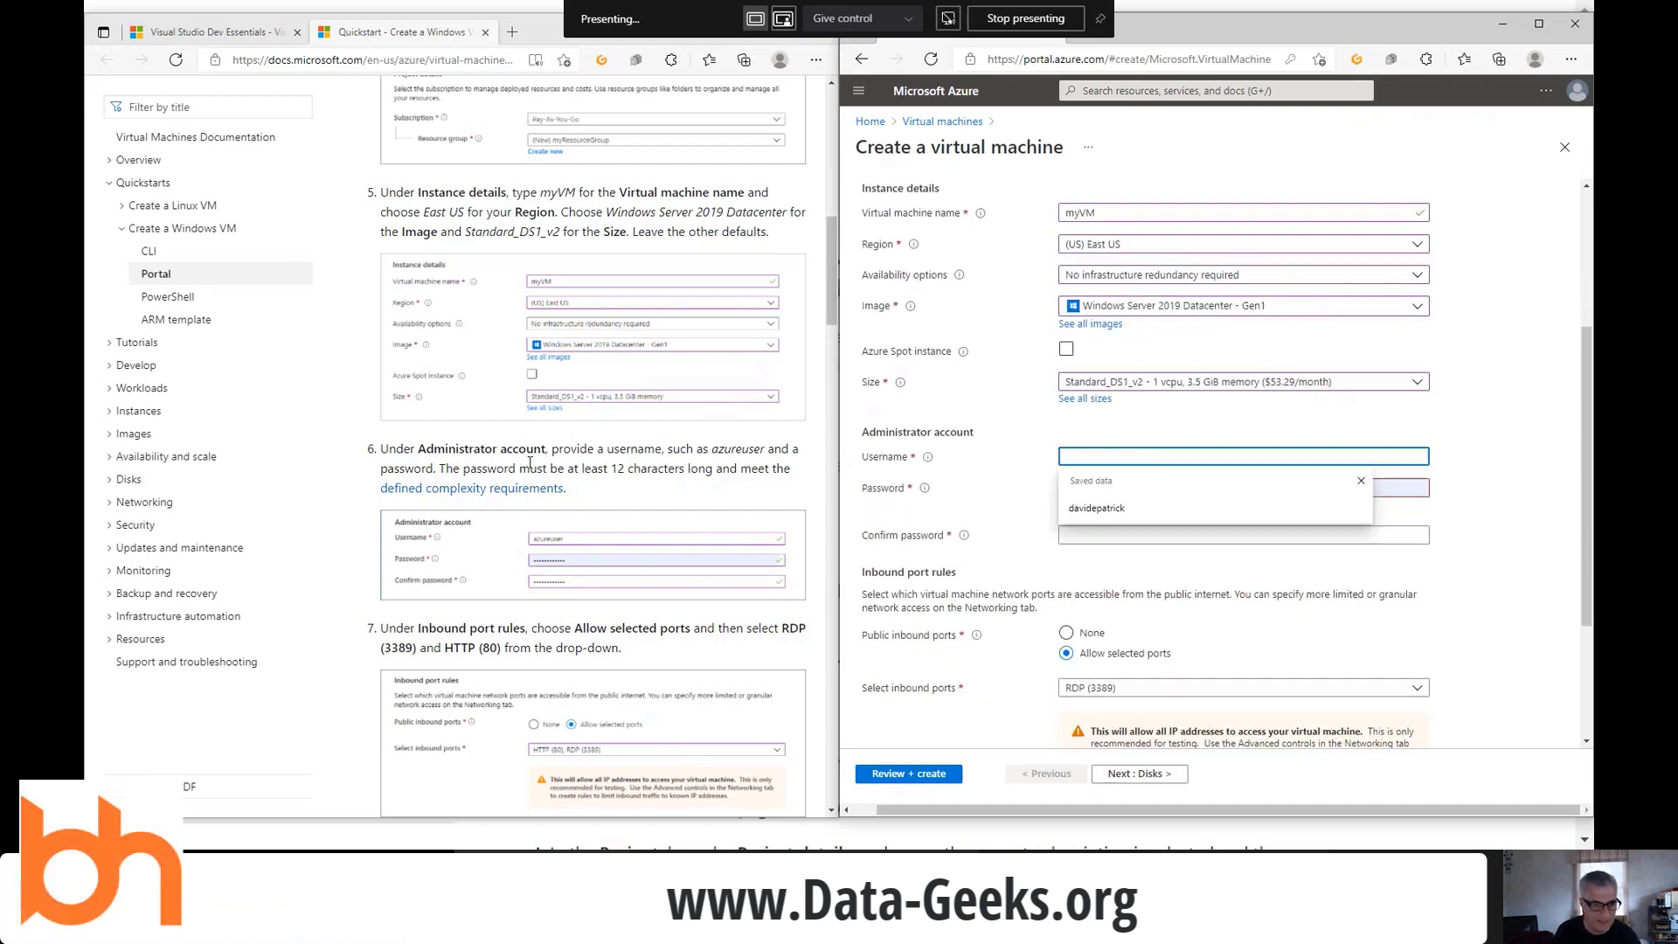
scroll(530, 463, "down", 1)
double_click(750, 338)
key("ctrl+c")
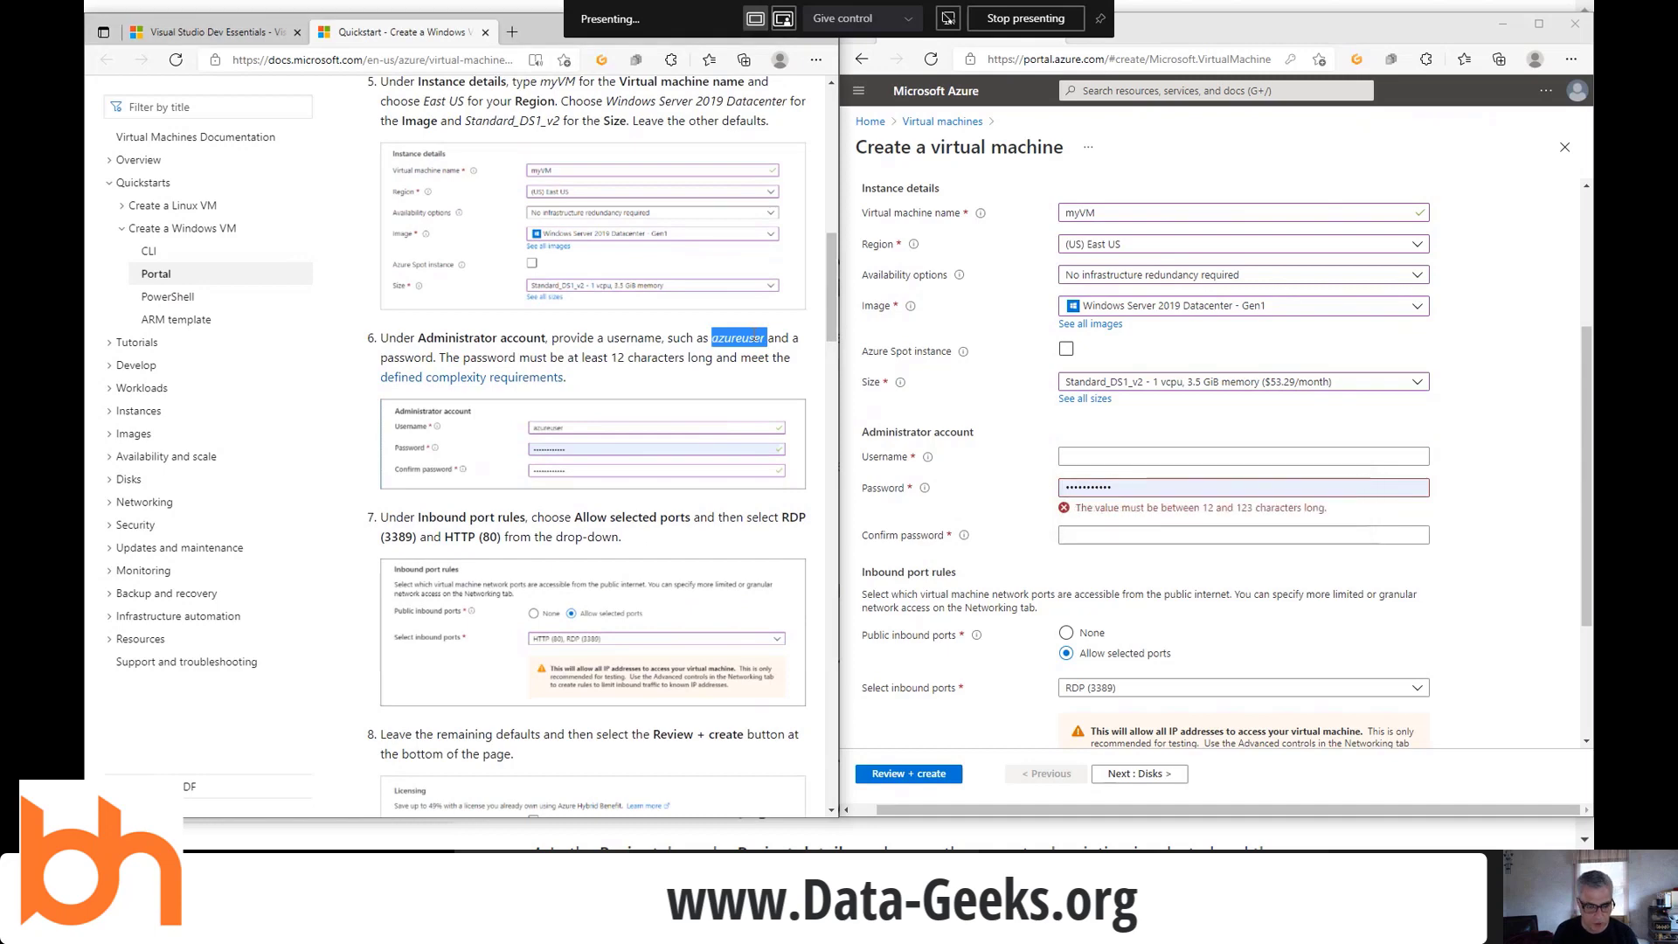
left_click(1101, 456)
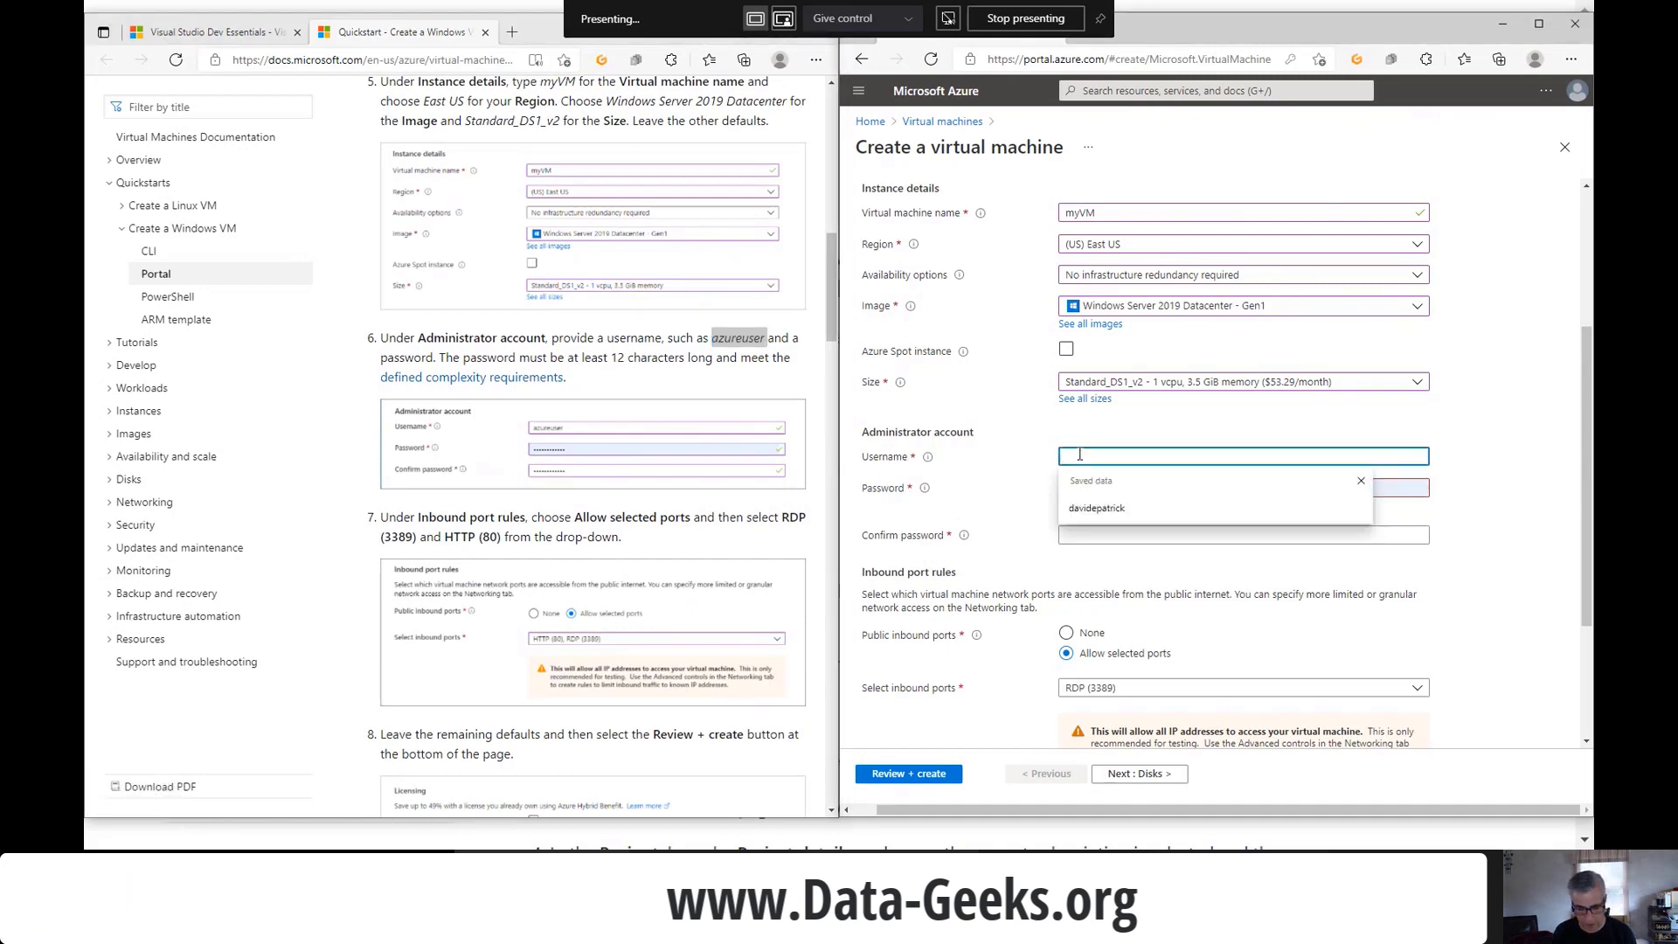
key("ctrl+v")
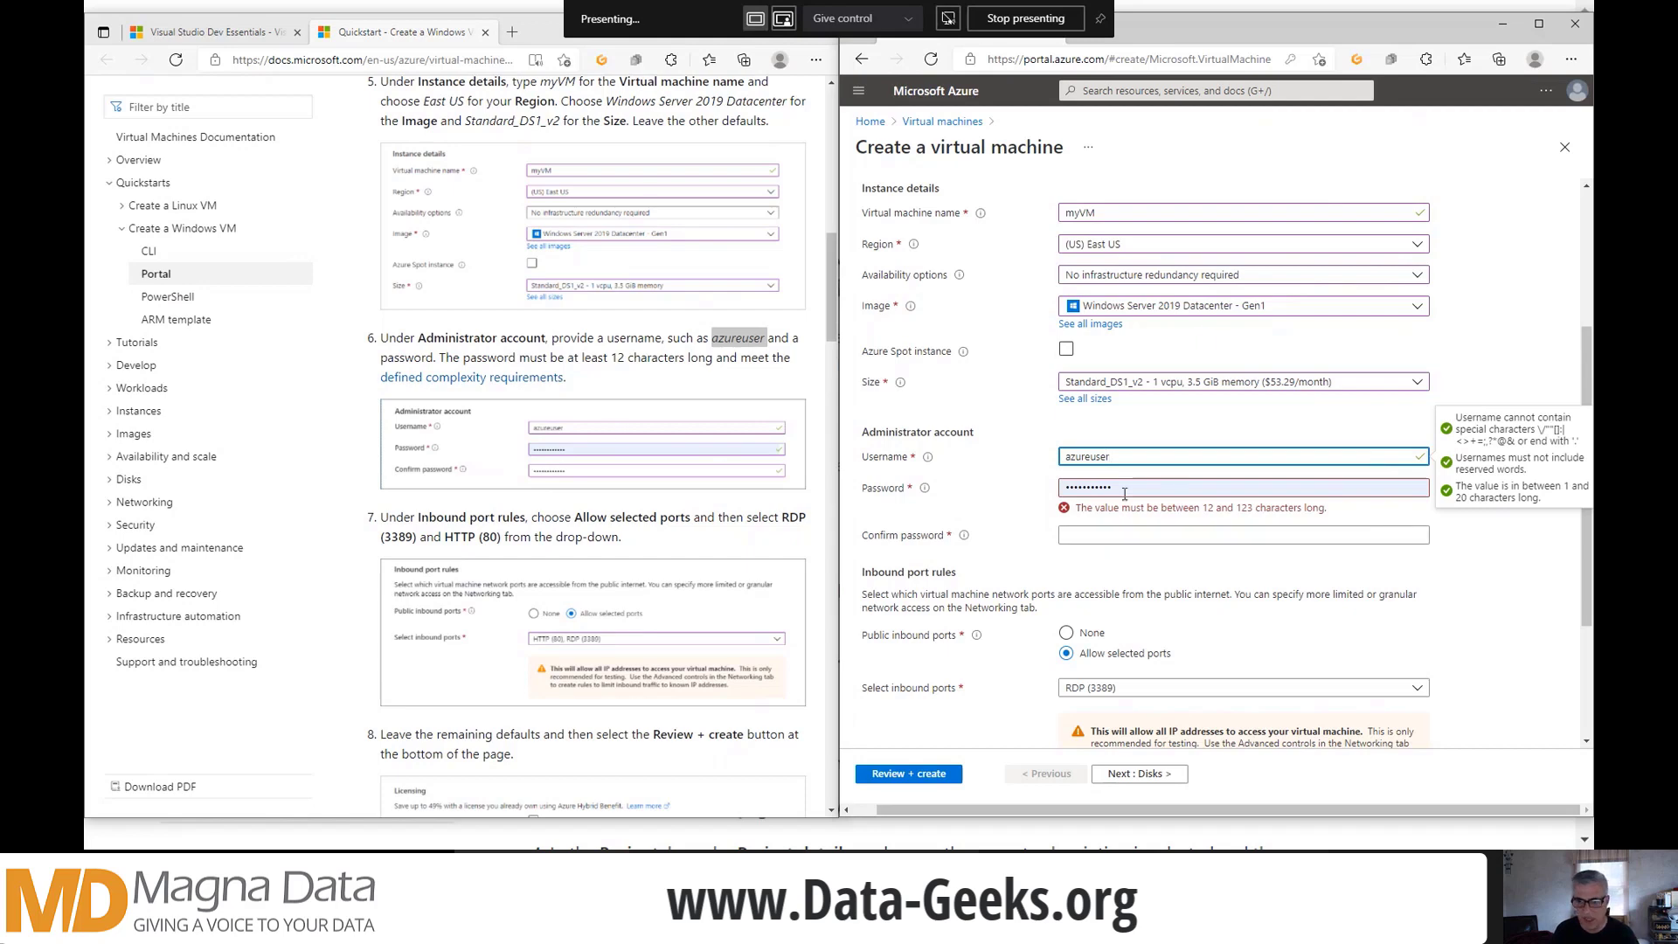
- Enter a complex administrator password and a matching confirmation so both pass validation
key("Tab")
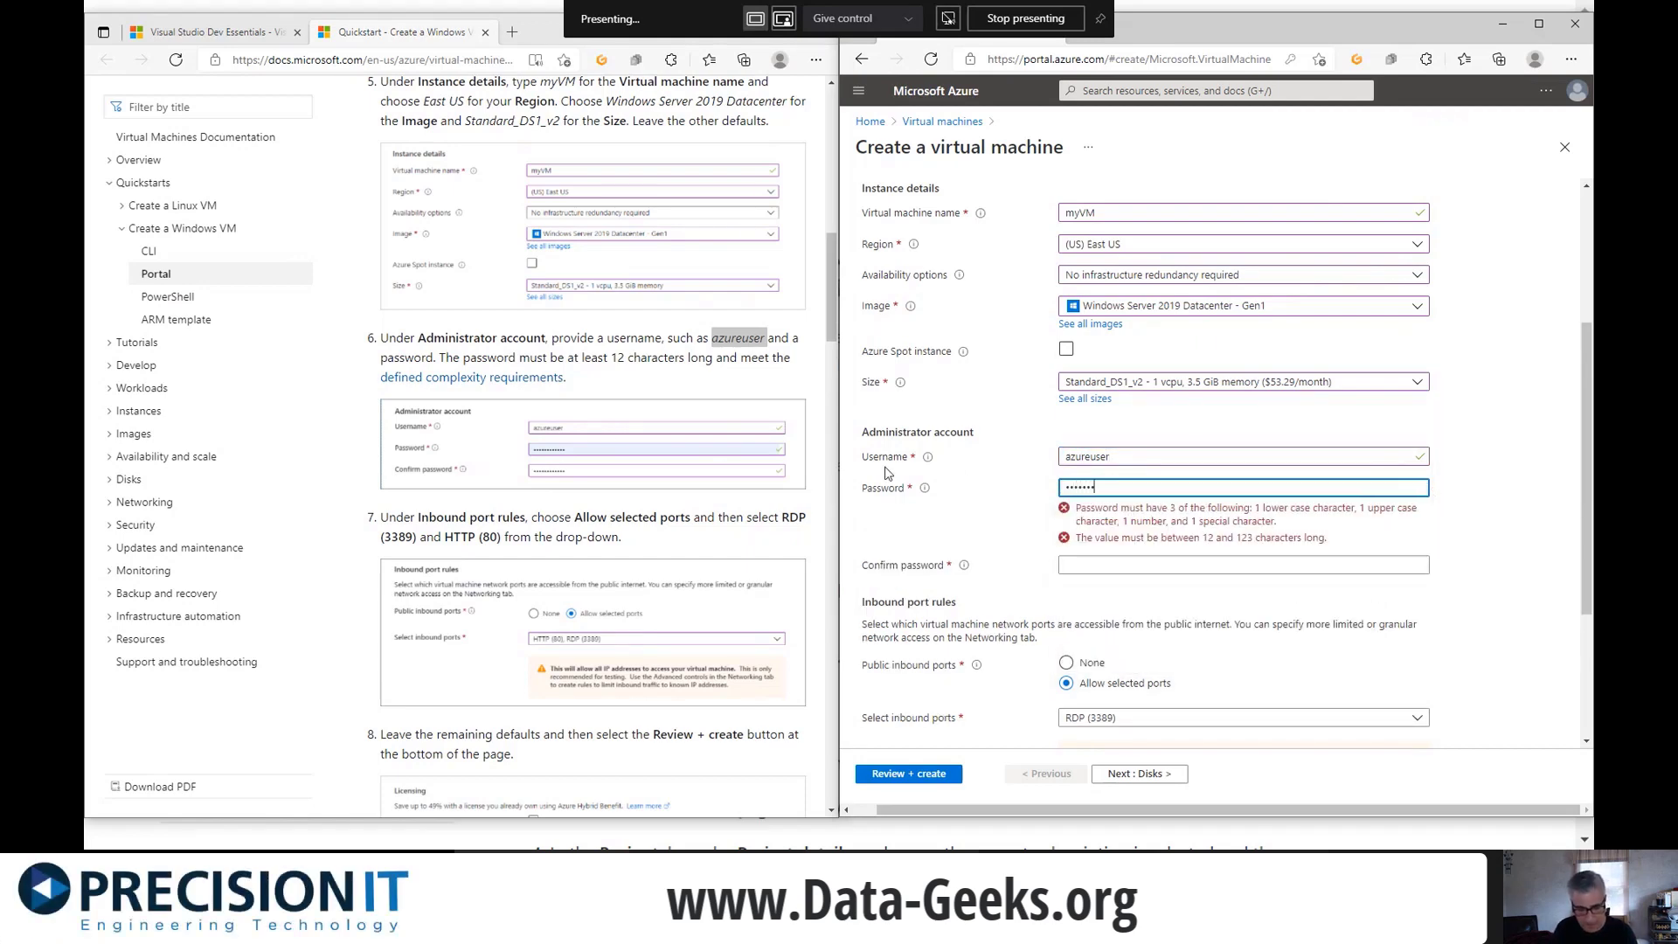
key("Tab")
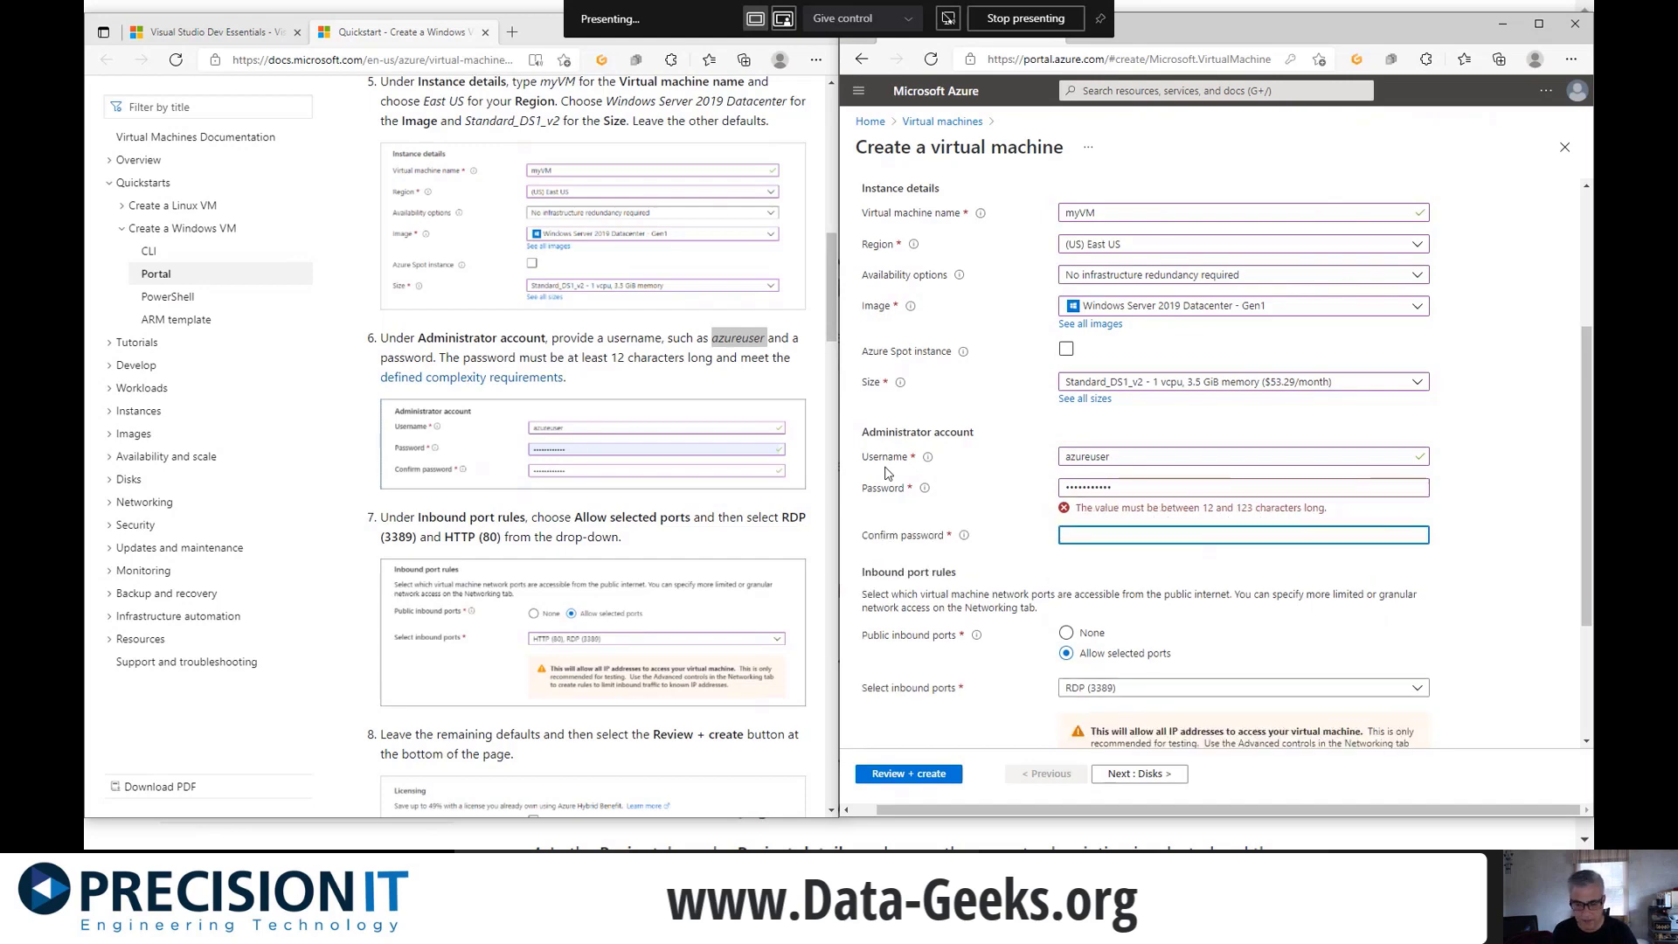
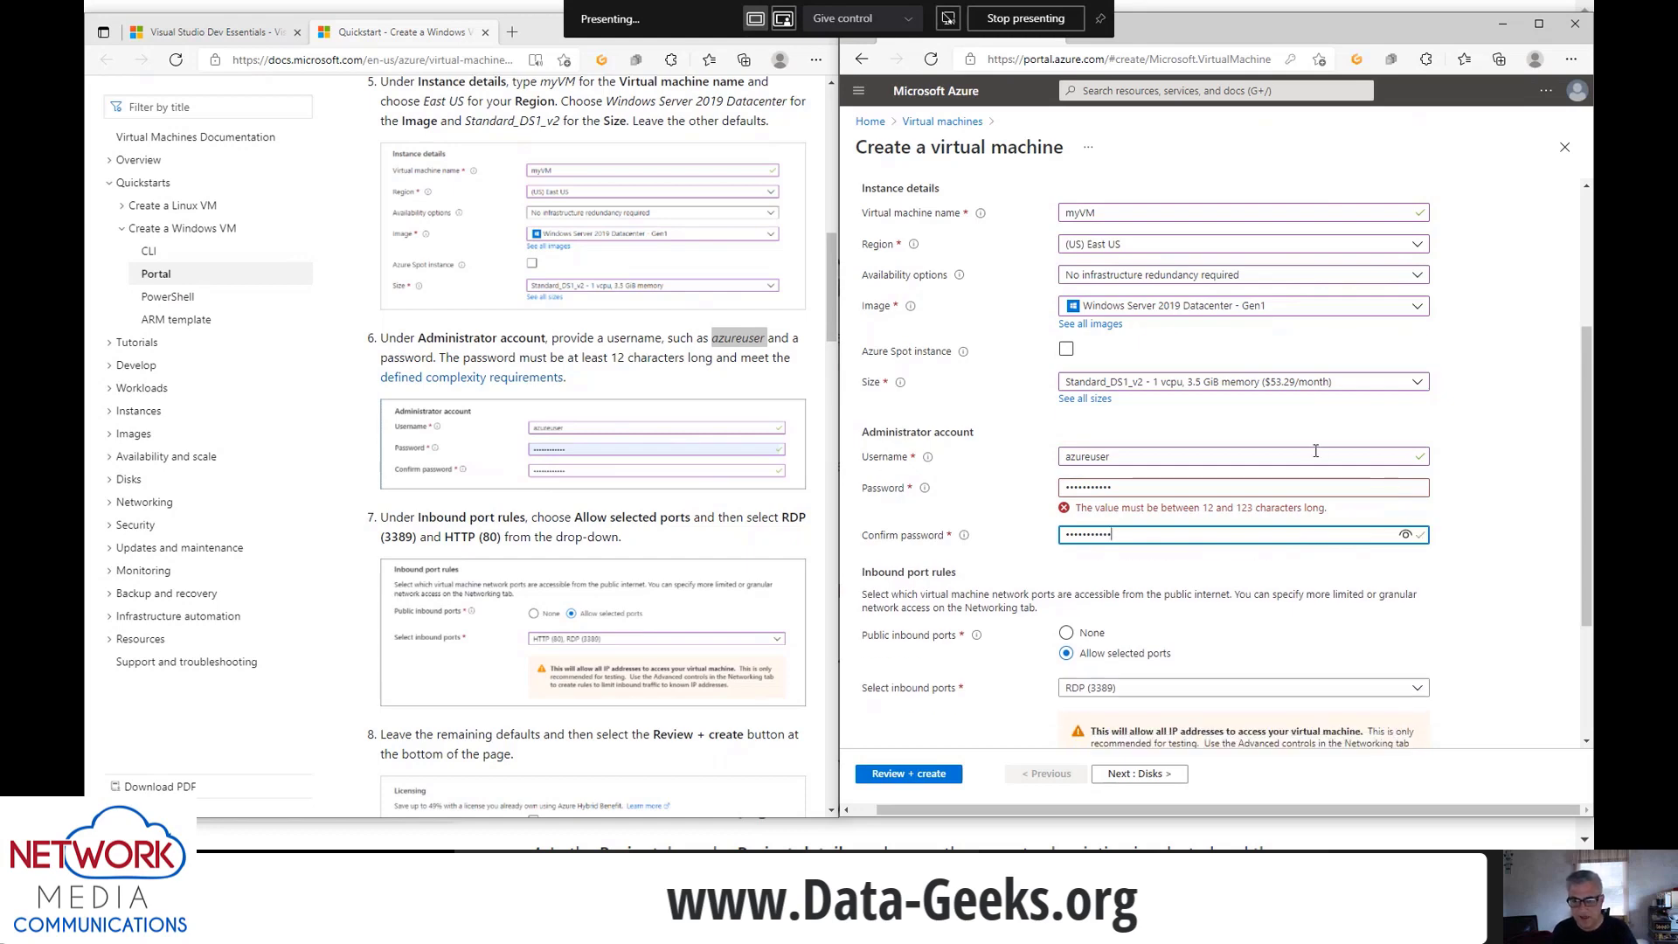
left_click(1290, 483)
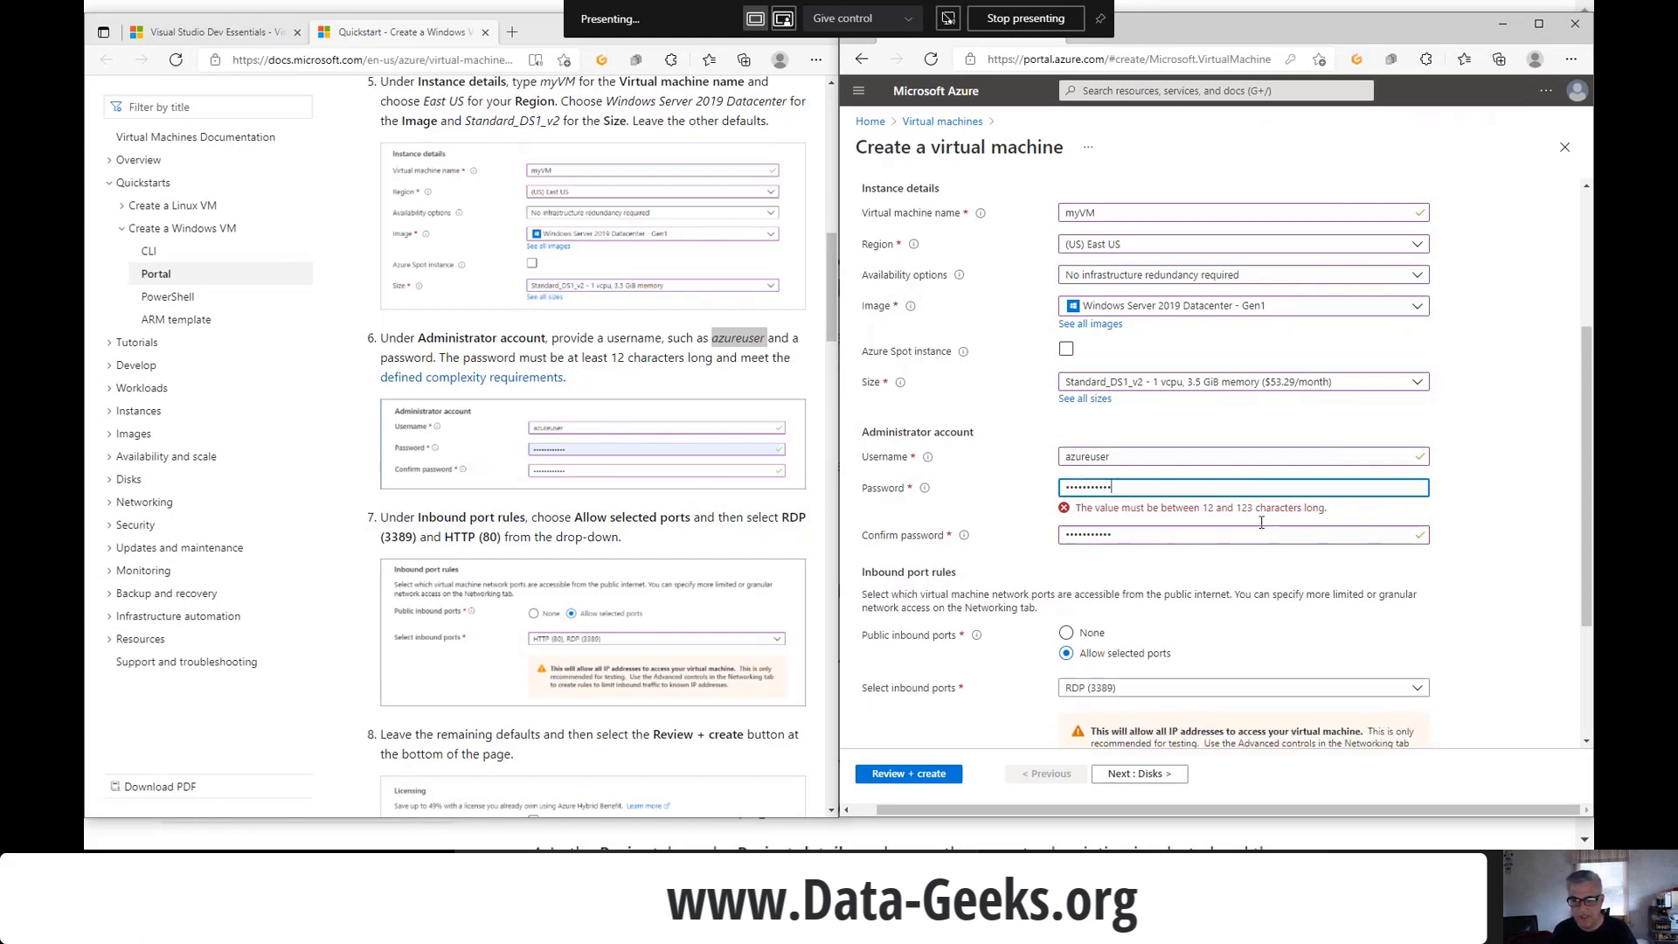
type("3")
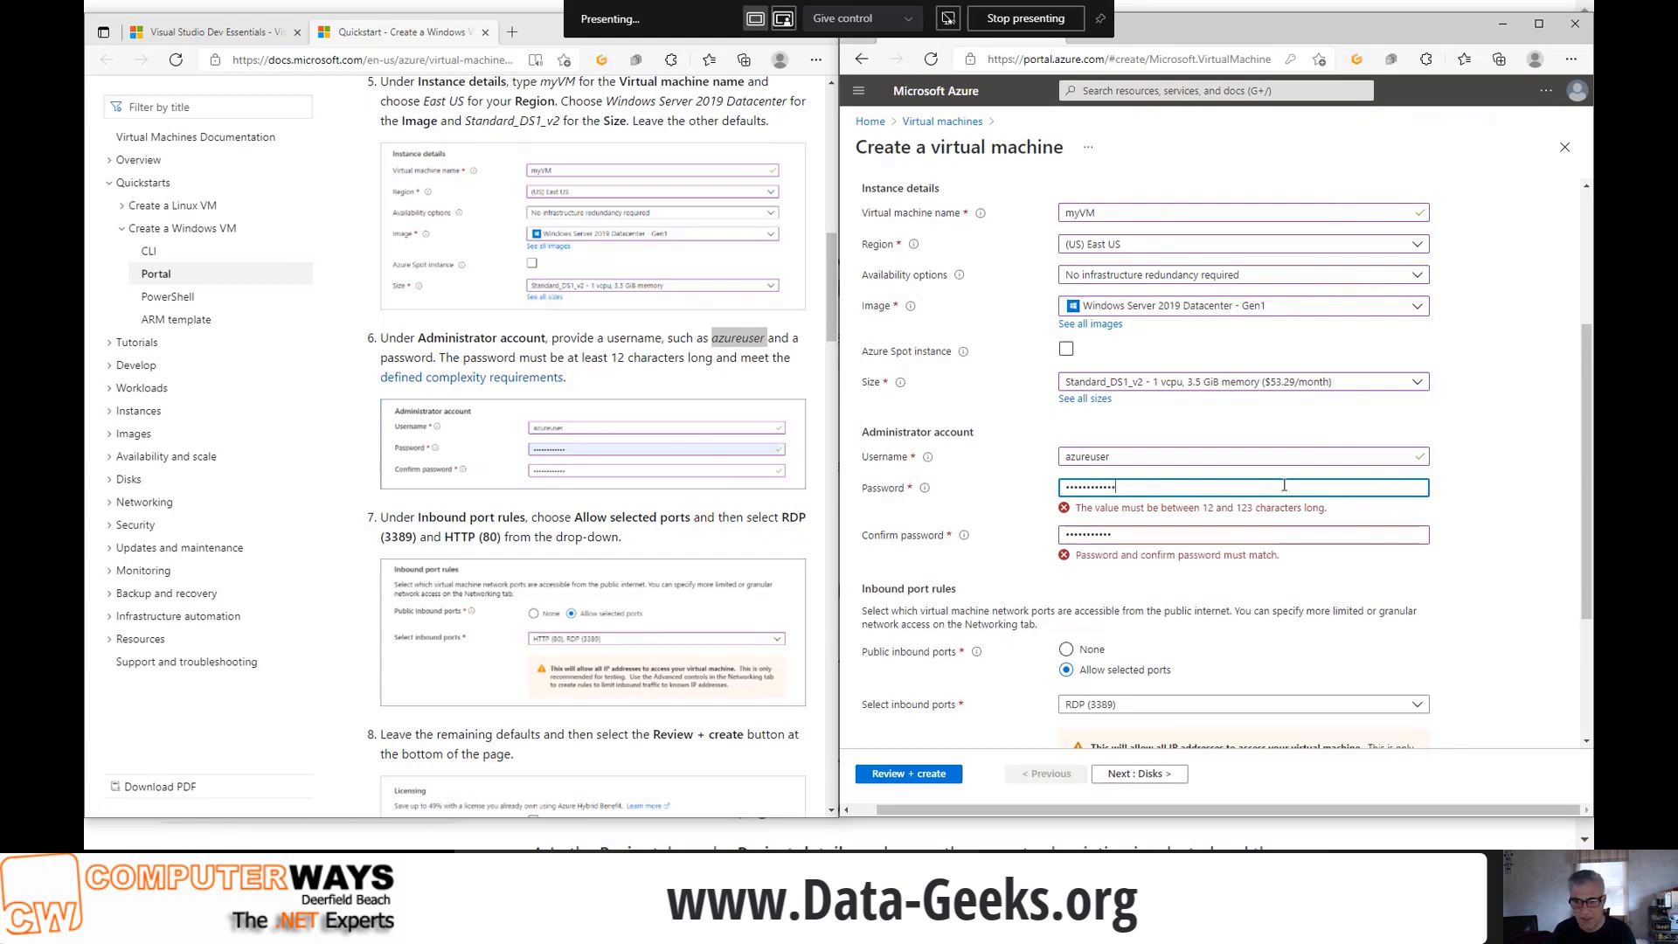
left_click(1276, 522)
type("3")
left_click(1324, 496)
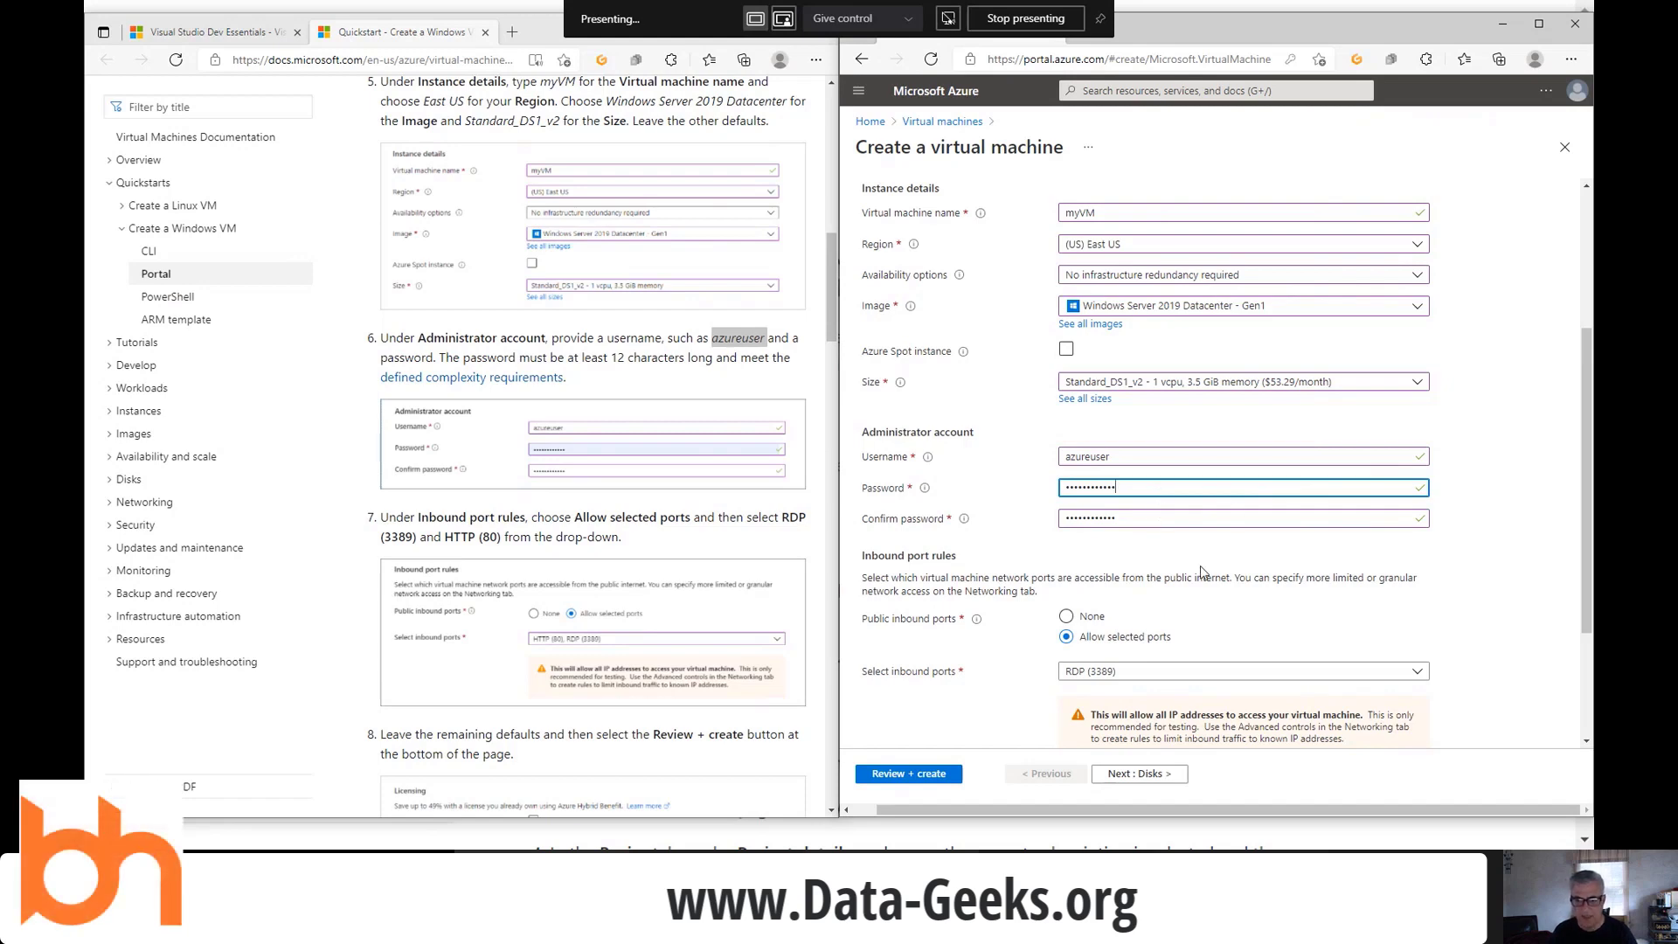
- Allow selected public inbound ports HTTP (80), HTTPS (443) and RDP (3389)
scroll(1201, 573, "down", 1)
scroll(644, 468, "down", 4)
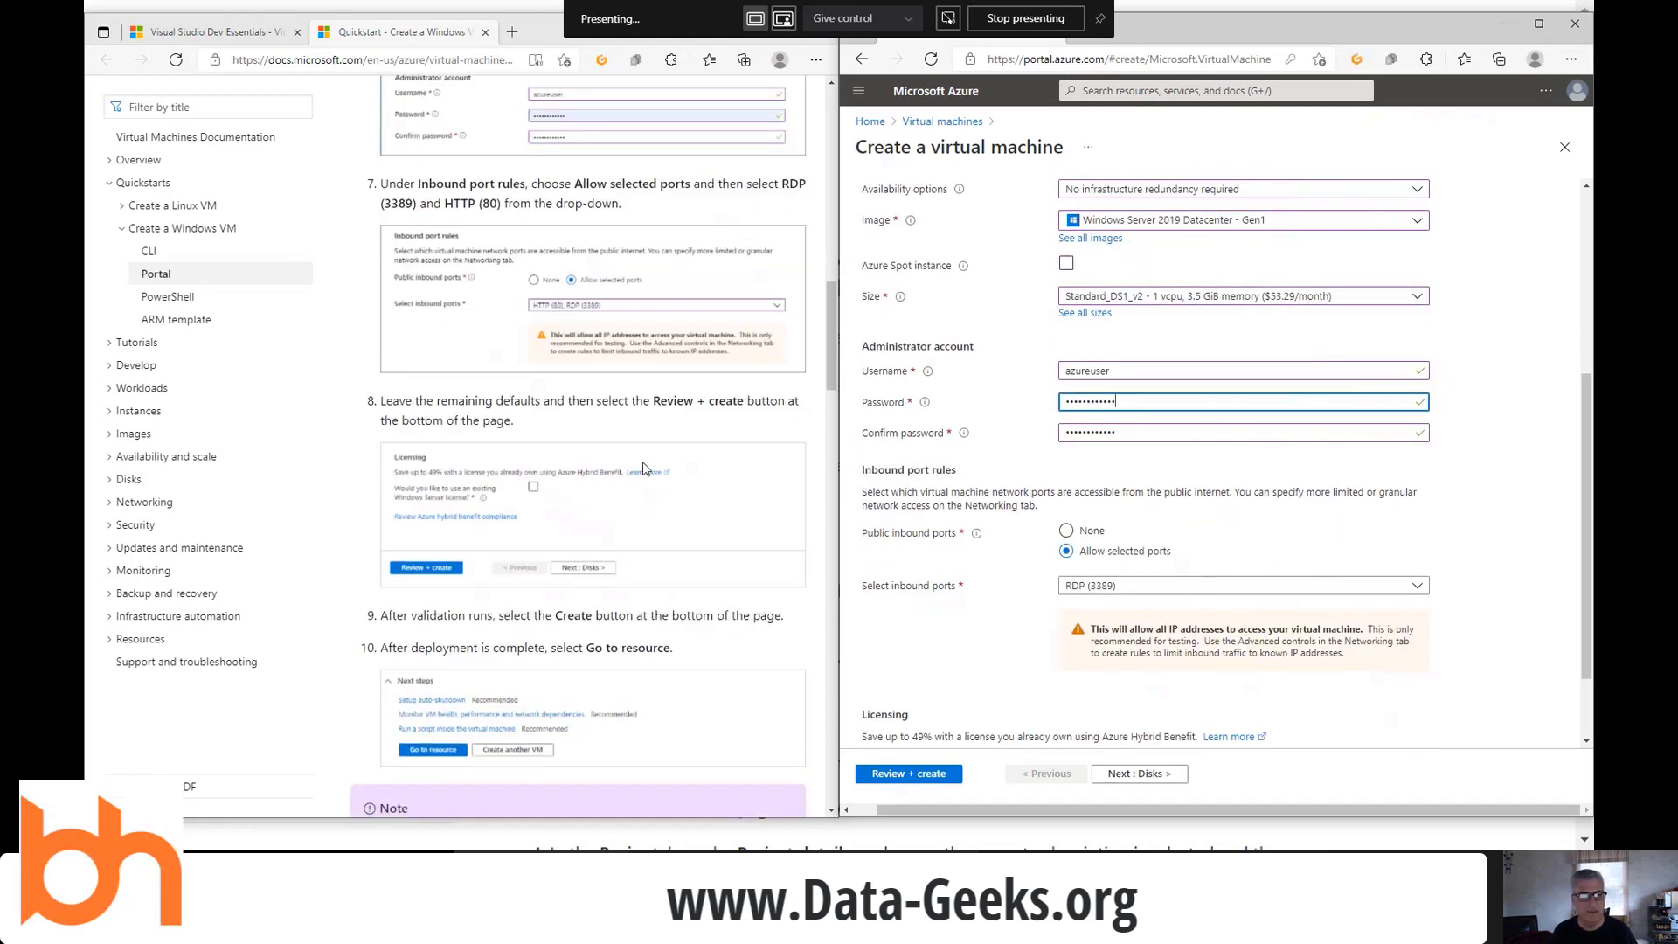
left_click(1083, 535)
left_click(1094, 553)
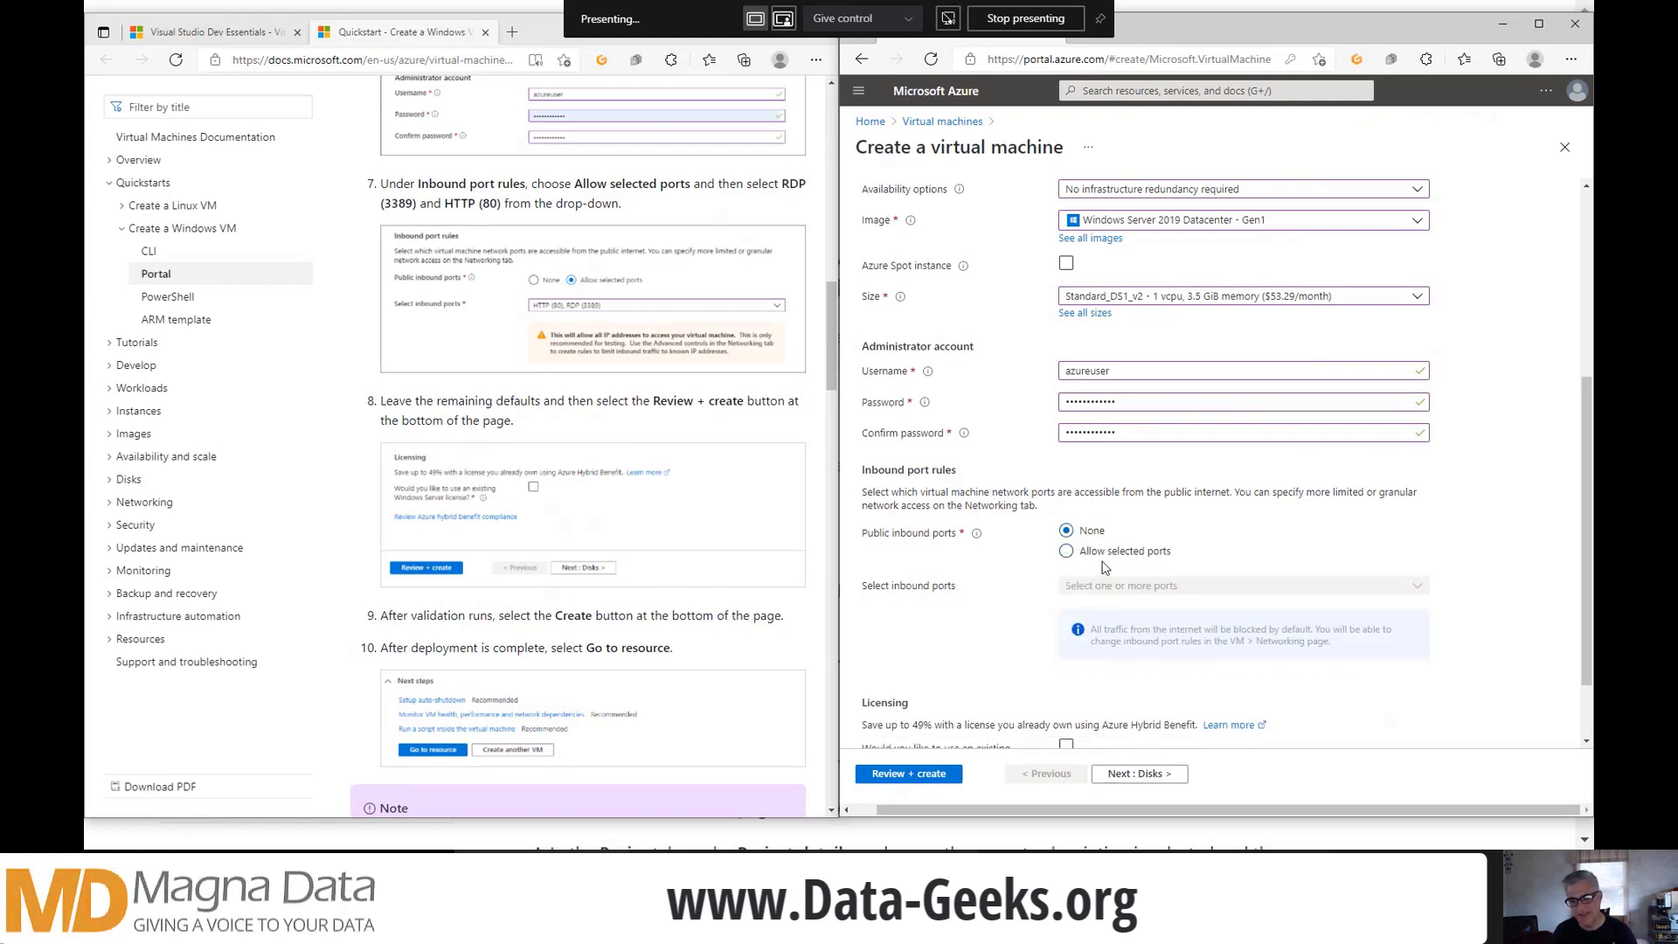
left_click(1102, 552)
left_click(1127, 586)
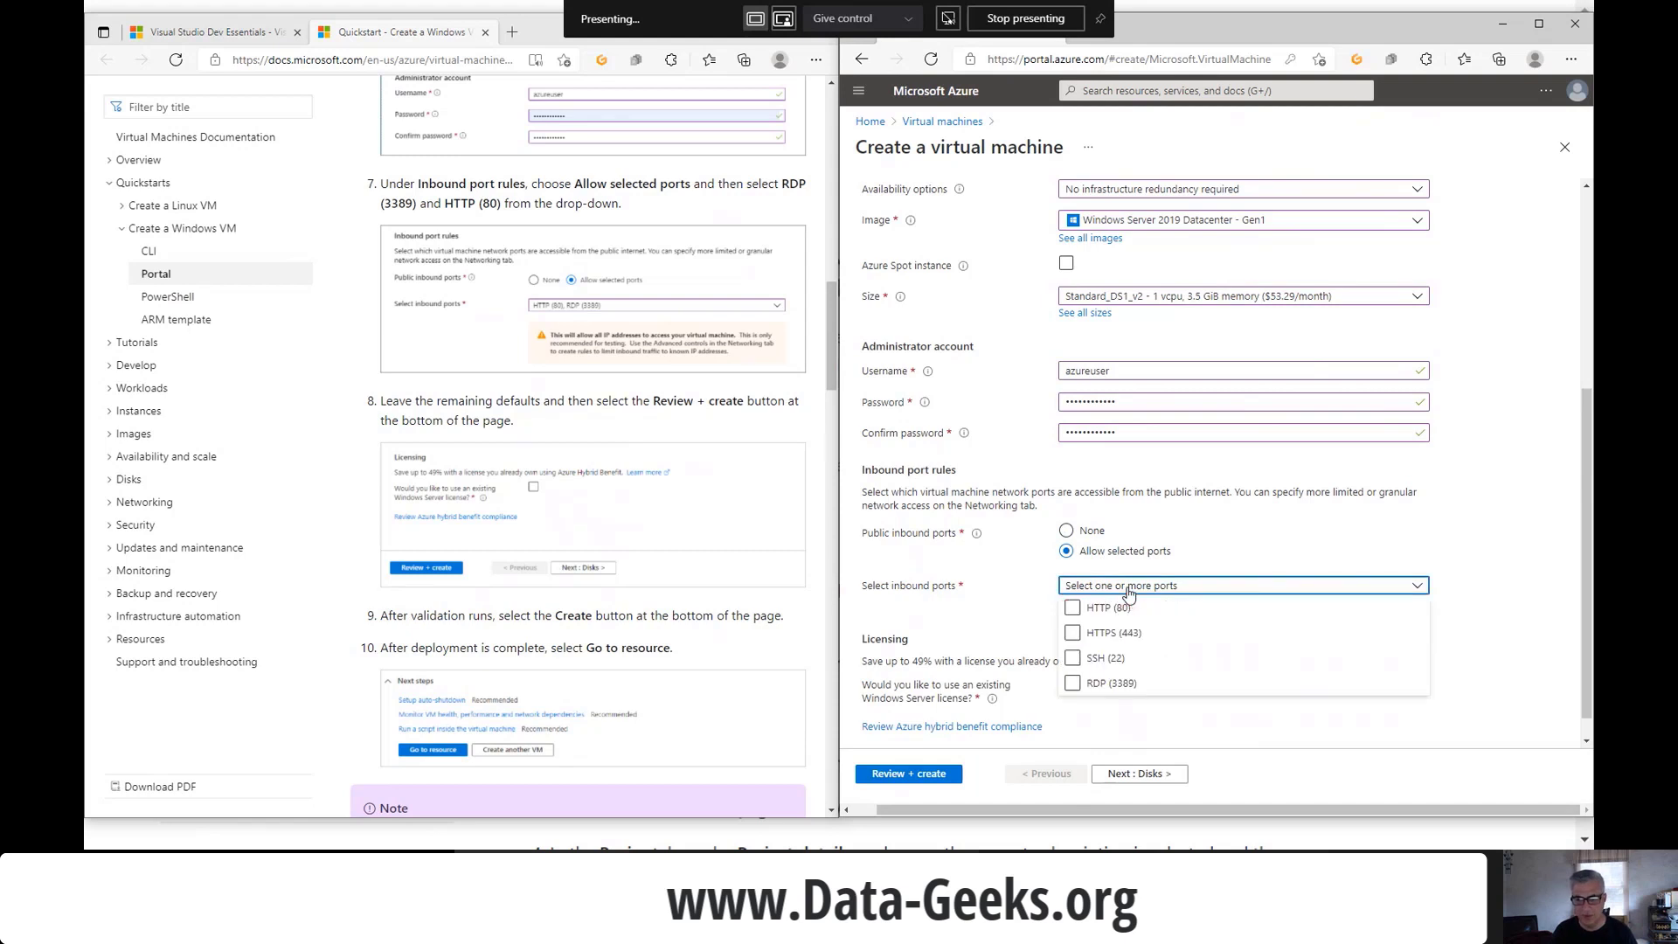
left_click(1073, 609)
left_click(1073, 633)
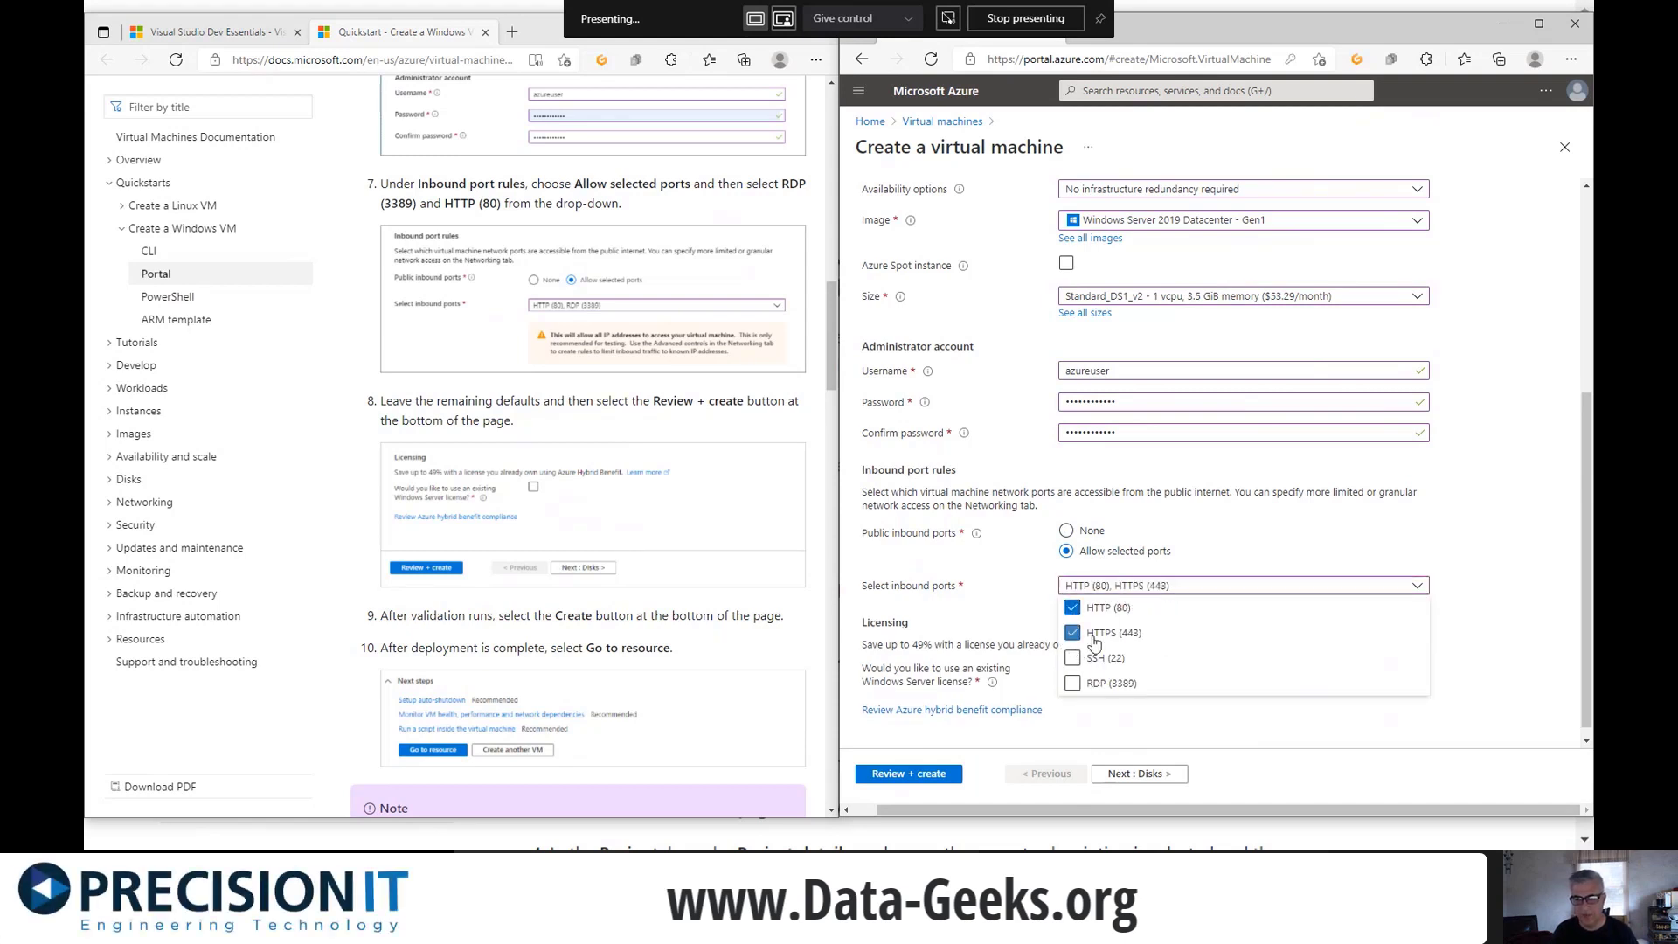
left_click(1069, 682)
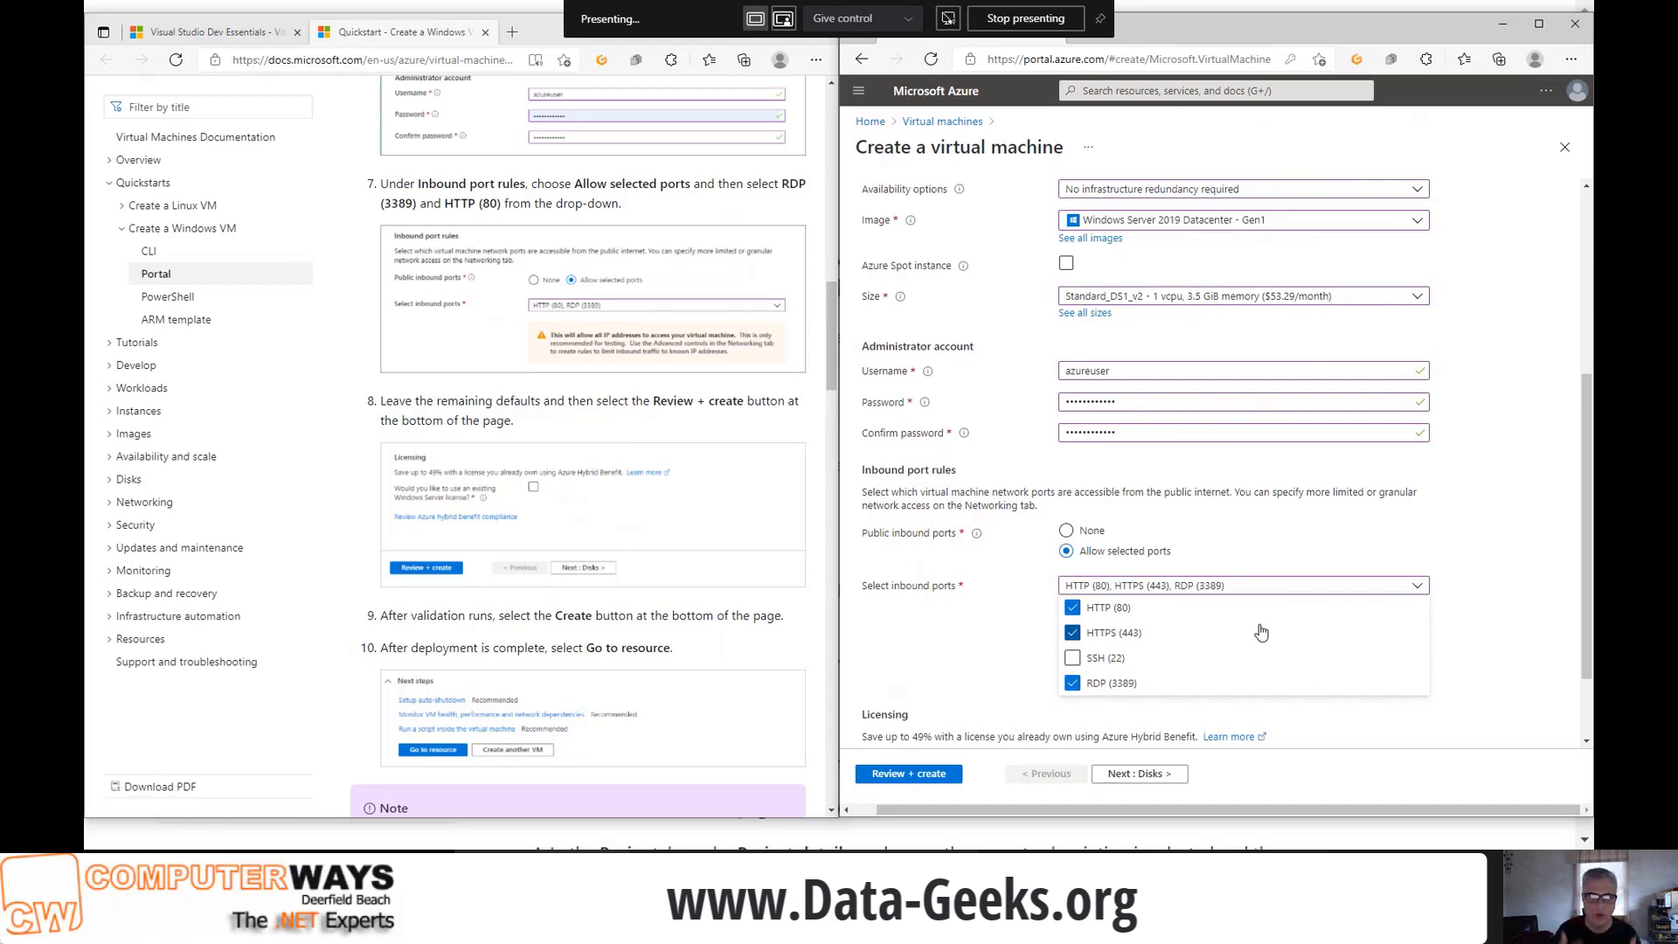
left_click(888, 636)
scroll(888, 636, "down", 1)
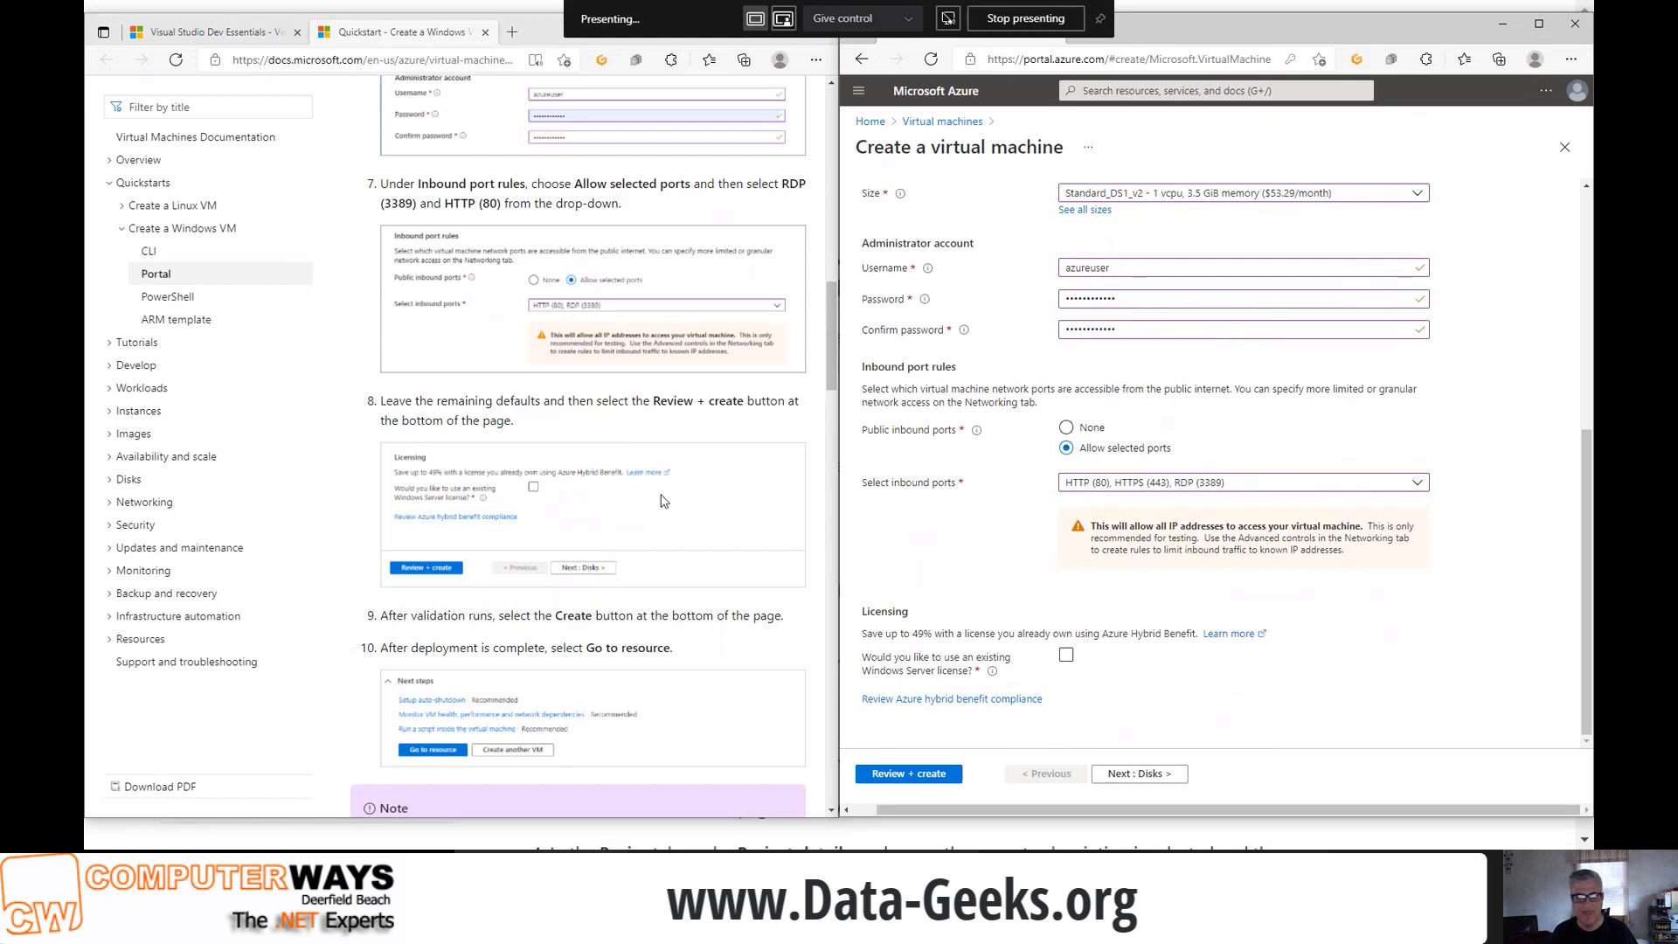
scroll(548, 411, "down", 3)
scroll(574, 309, "up", 3)
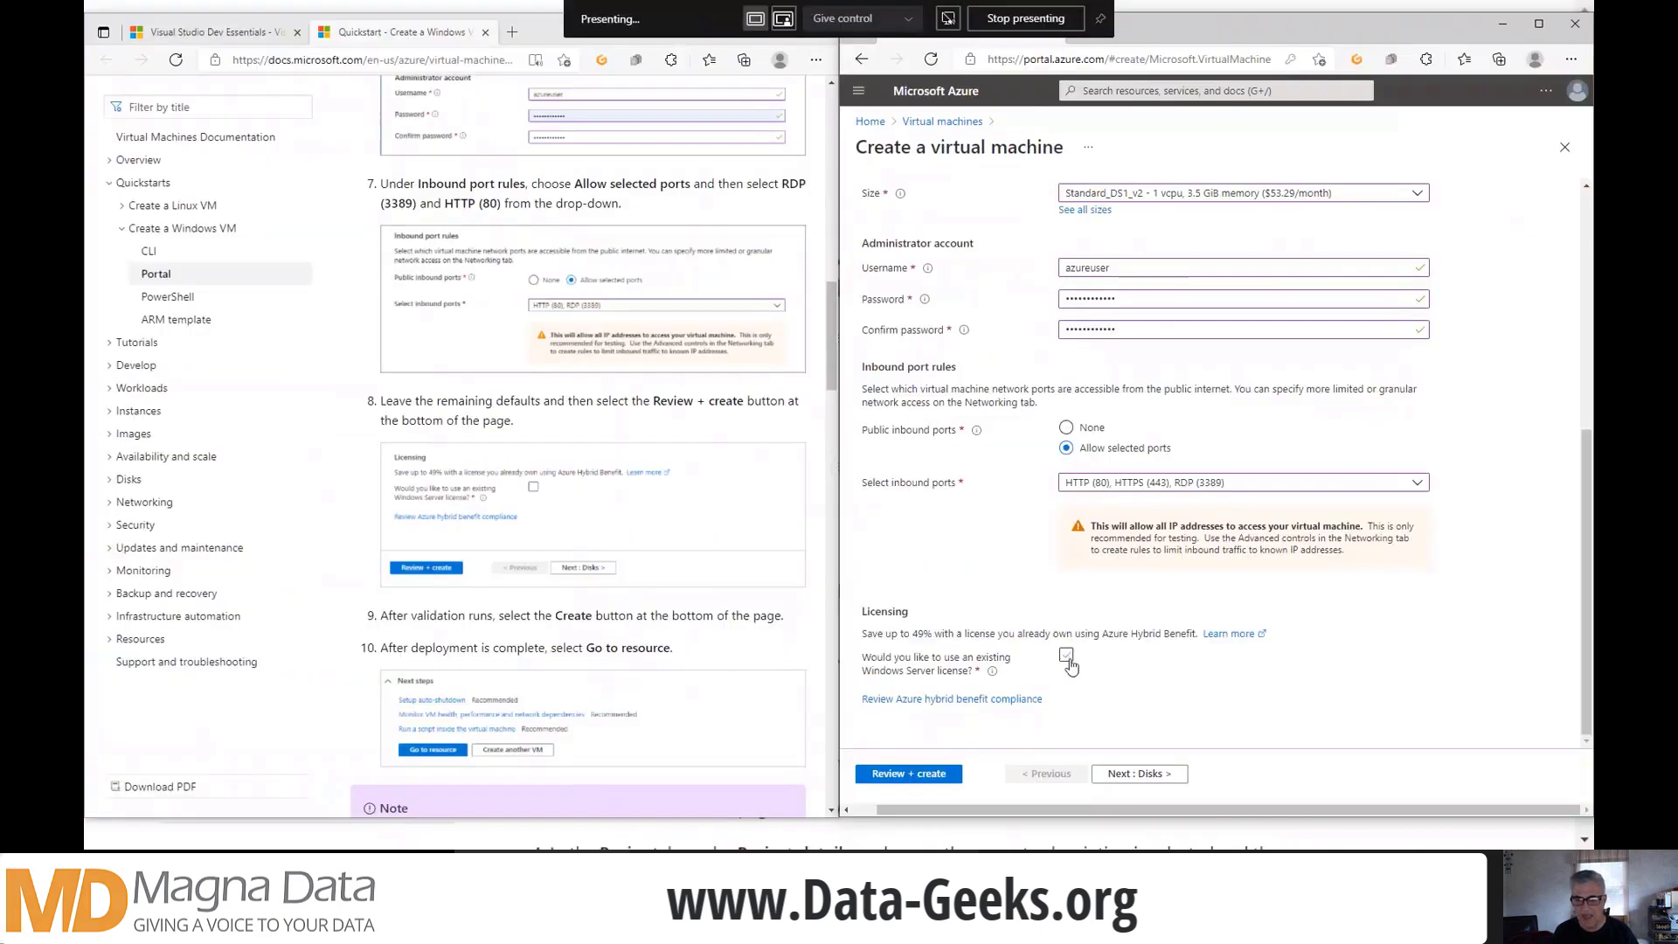
- Use an existing Windows Server license, confirm Hybrid Benefit eligibility, and start Review + create
left_click(1066, 655)
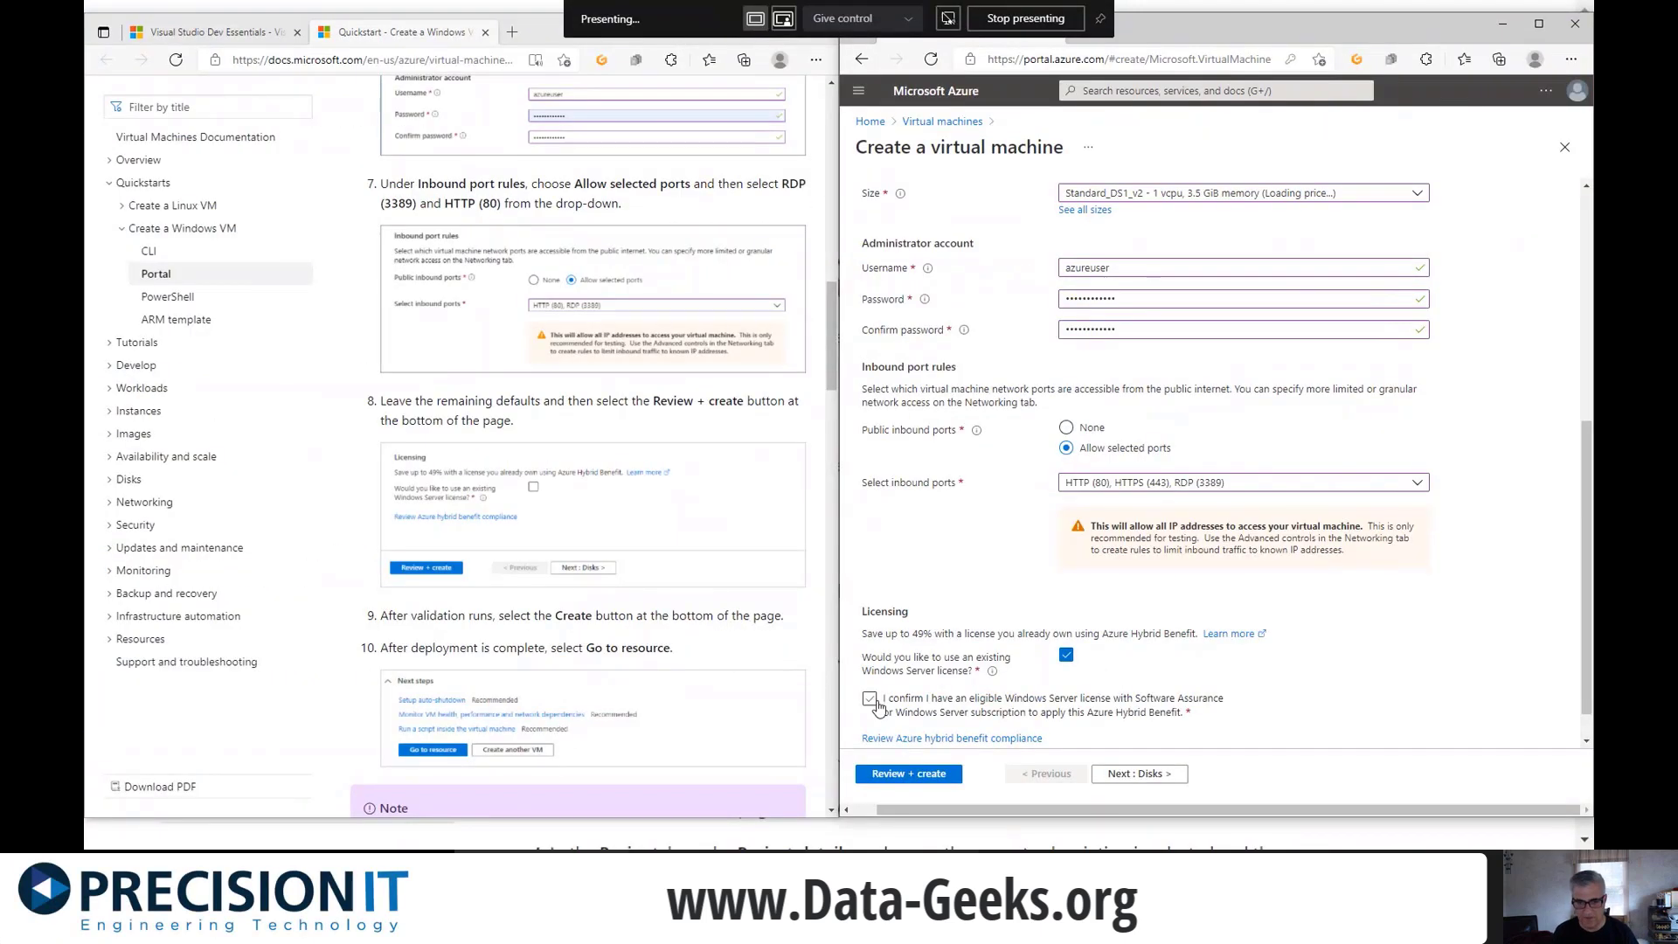
left_click(870, 699)
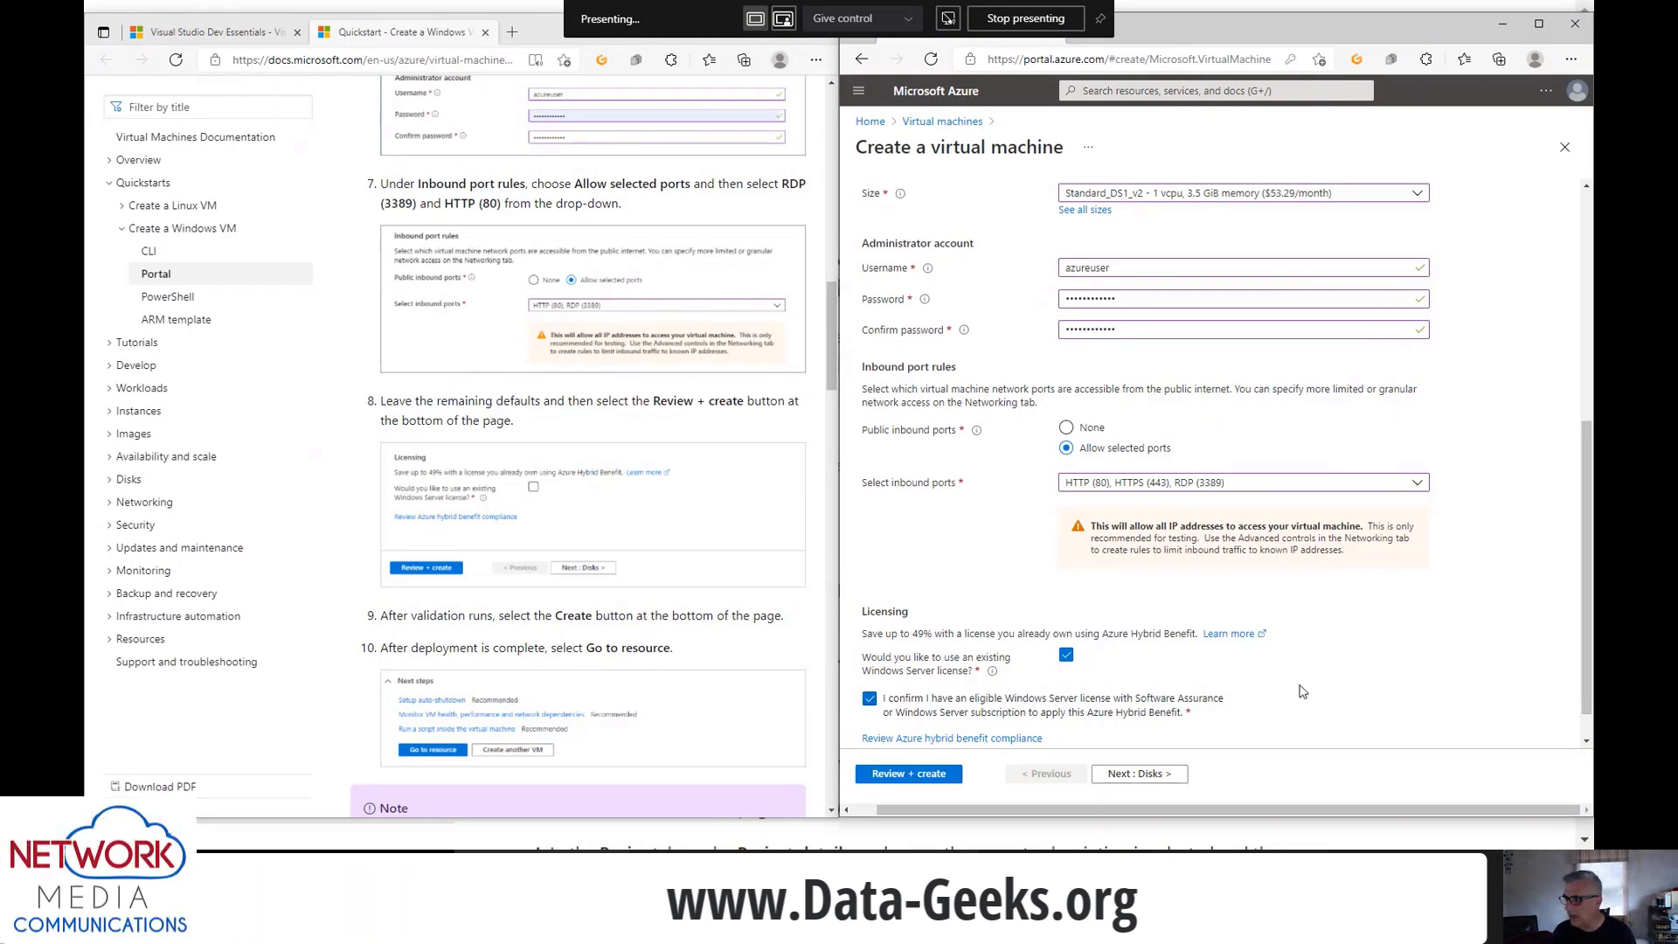
left_click(891, 780)
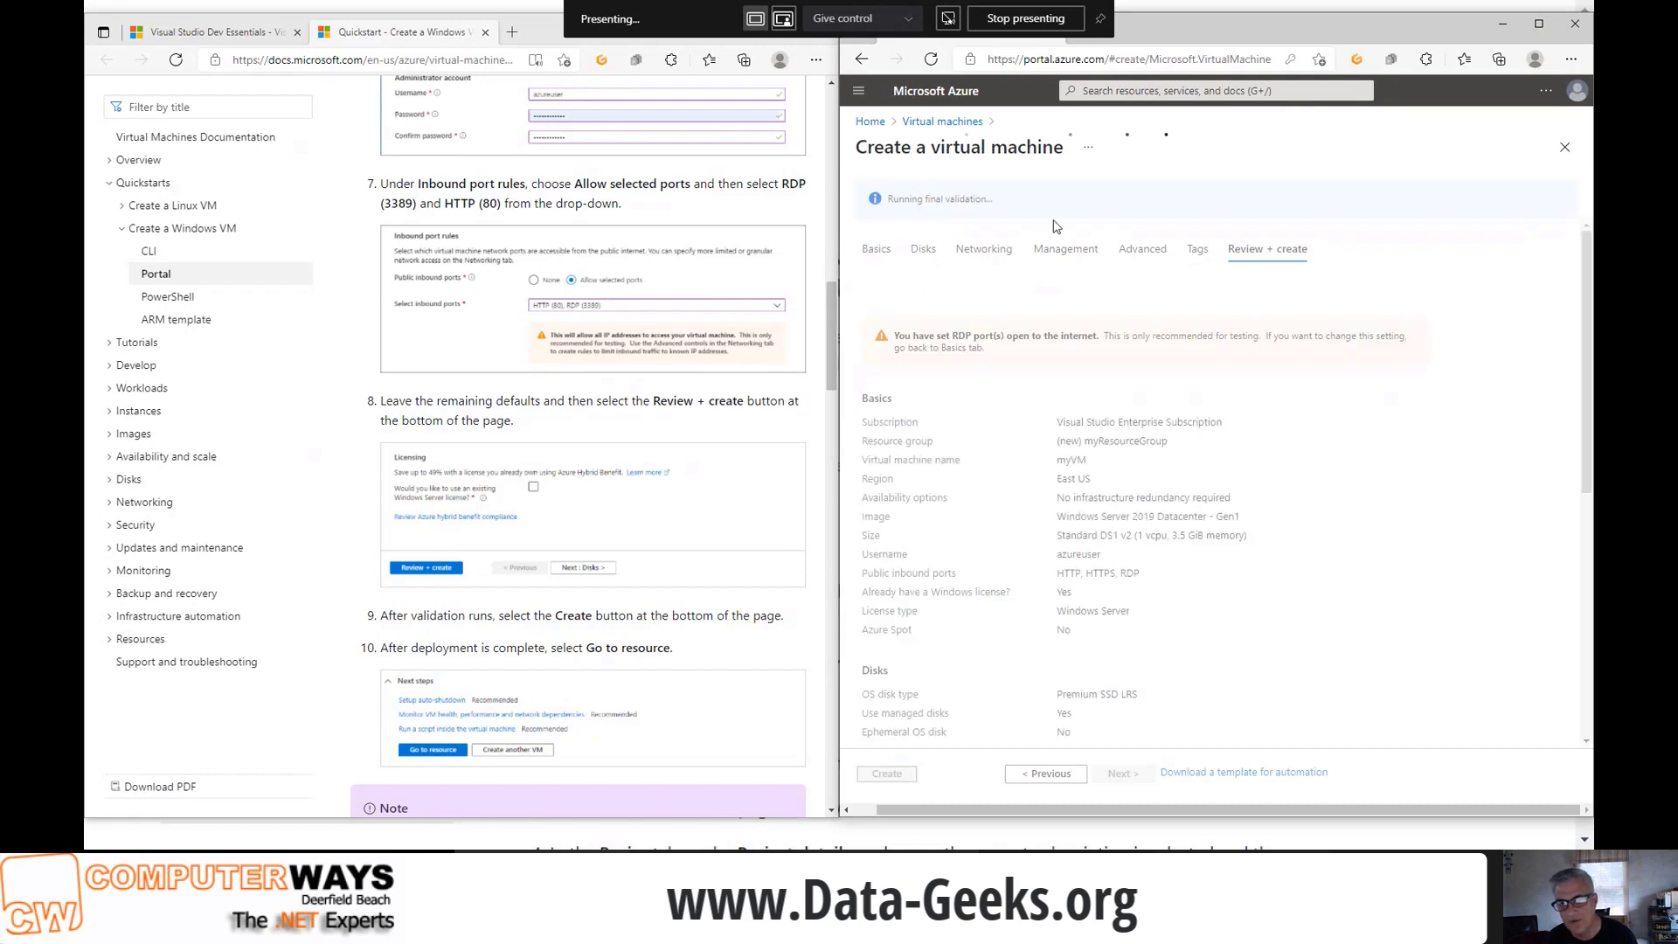
- Save the administrator password in Edge's prompt once validation passes
scroll(713, 453, "down", 7)
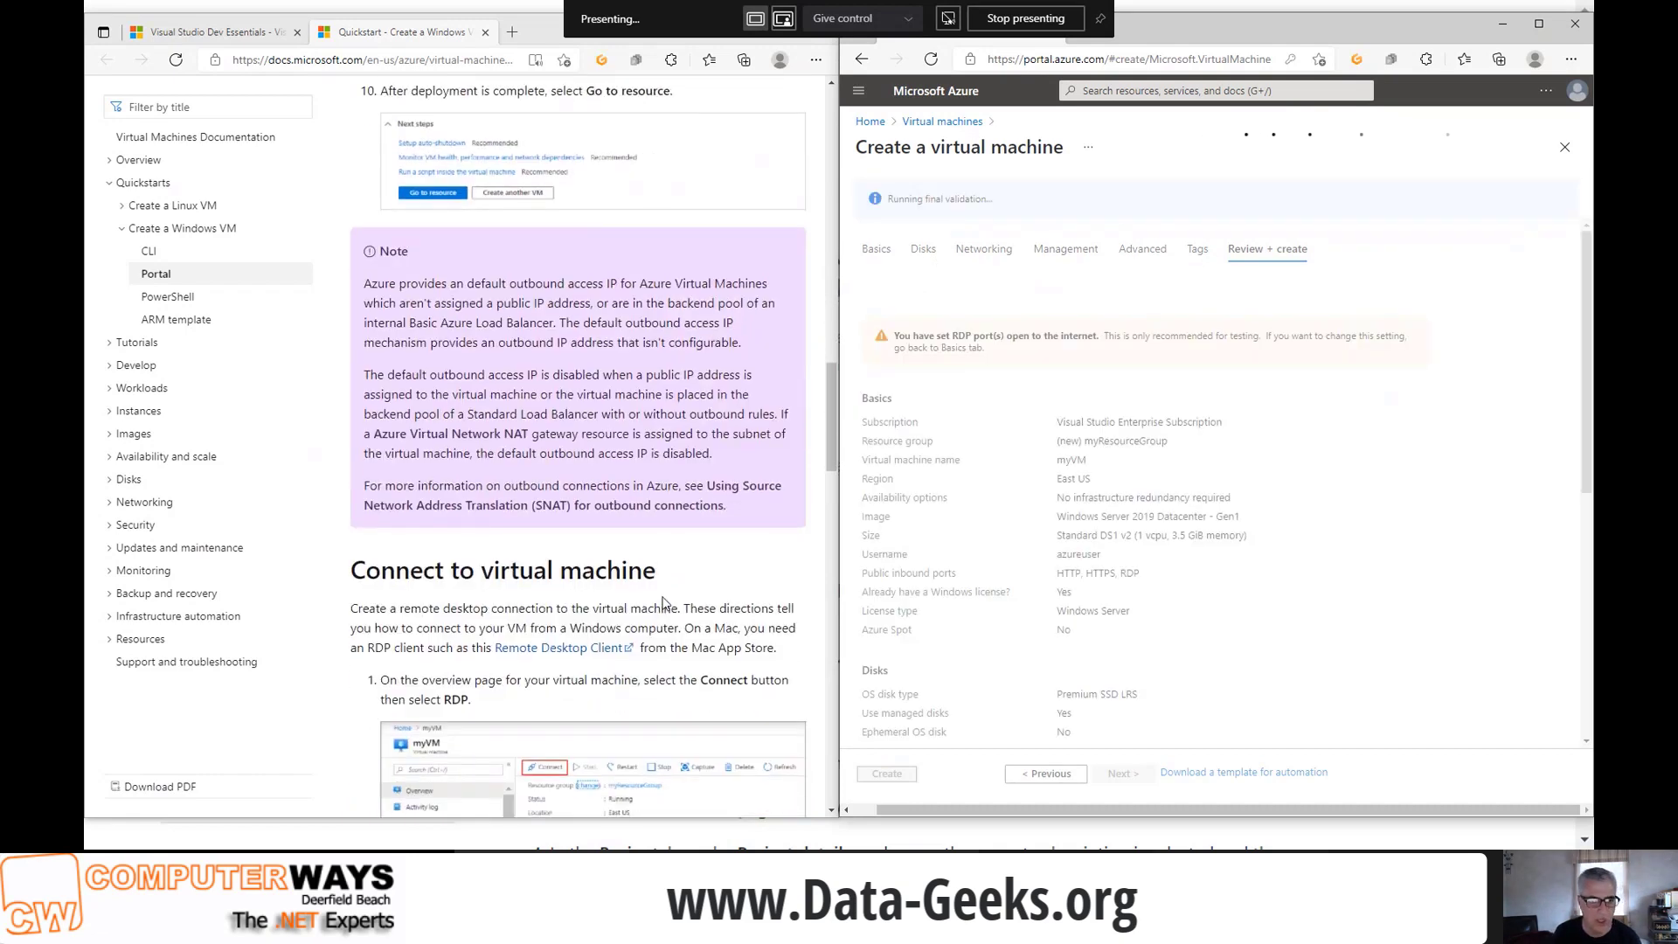
scroll(664, 603, "up", 5)
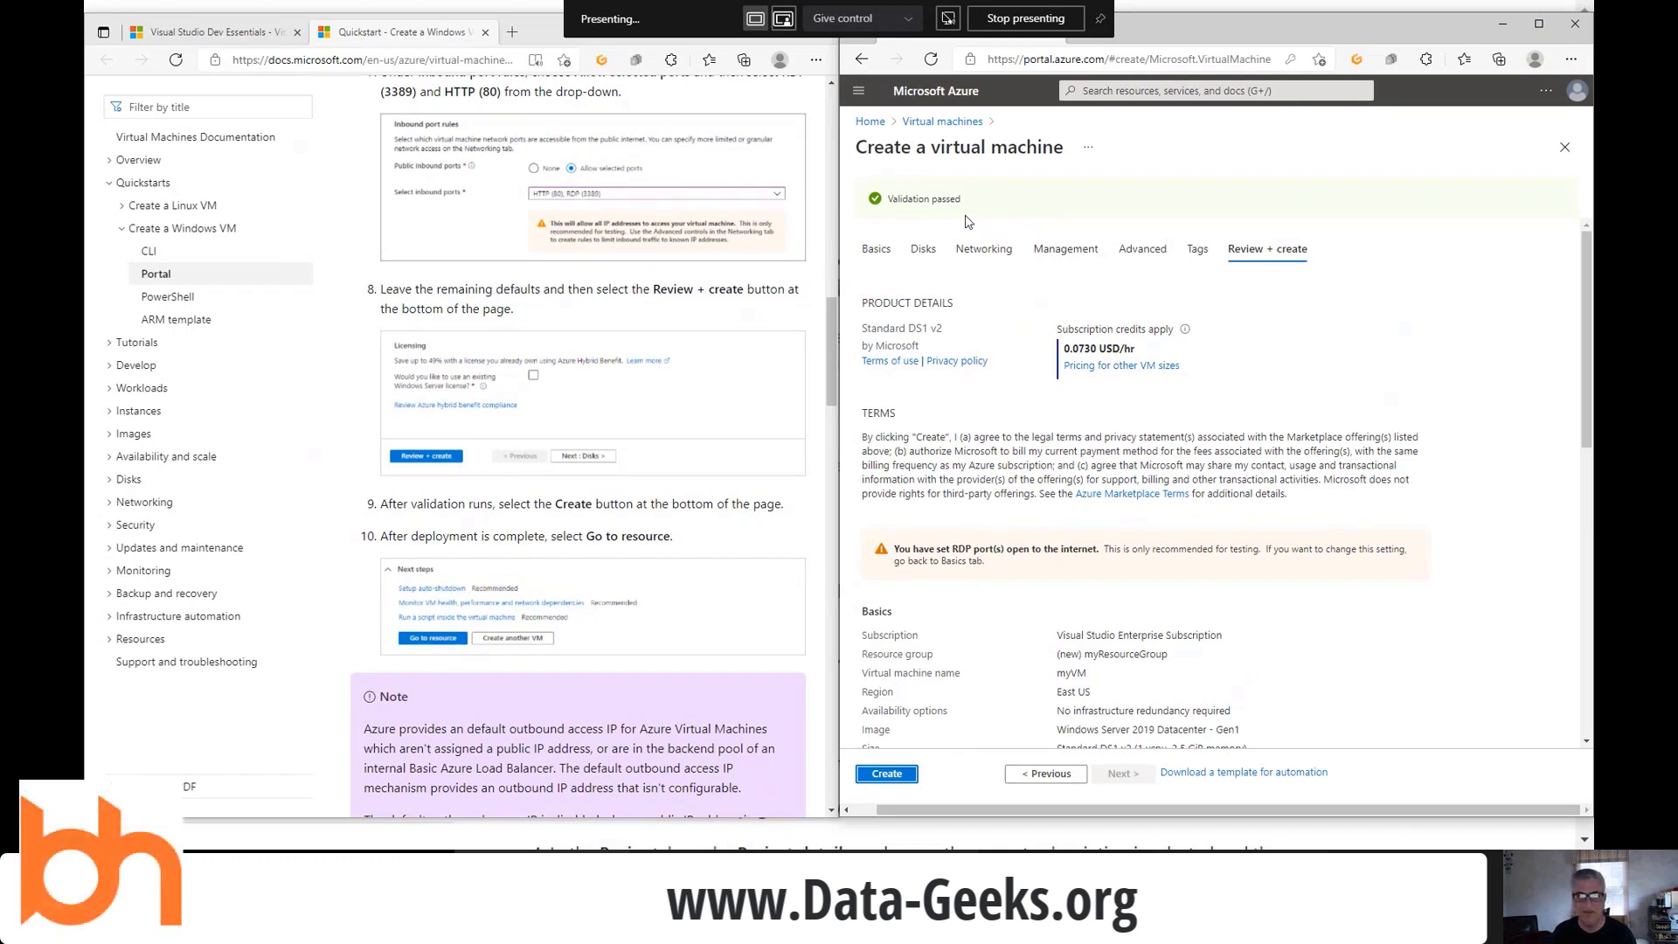
left_click_drag(977, 183, 927, 173)
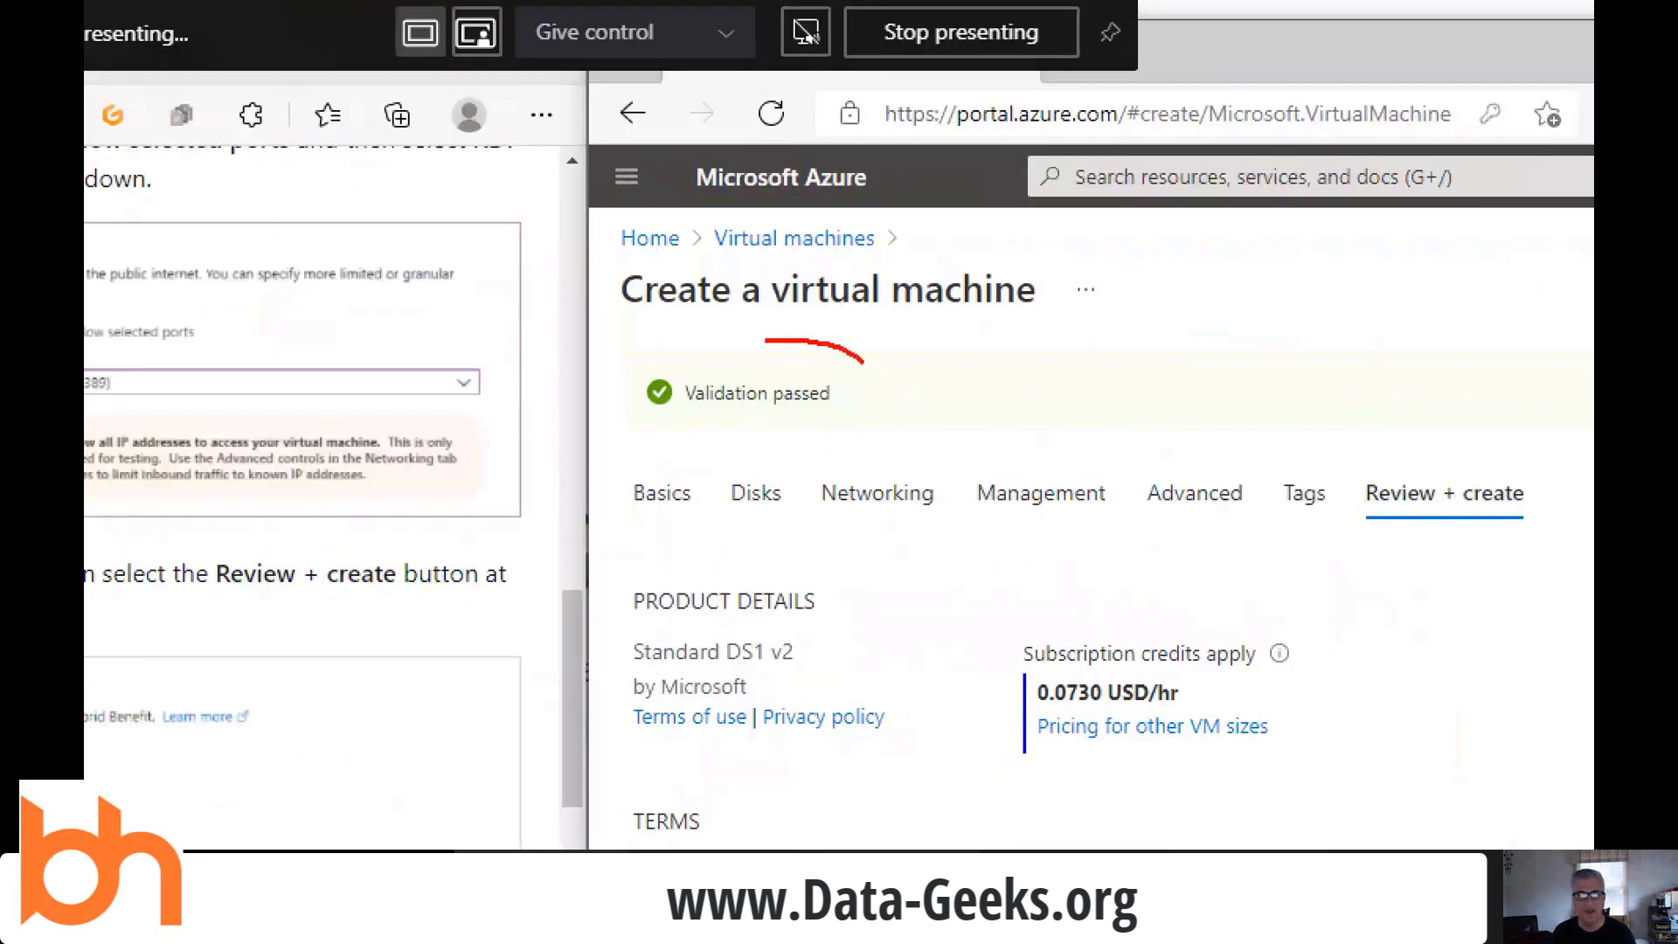
mouse_move(765, 341)
left_mouse_down()
mouse_move(956, 374)
mouse_move(702, 325)
left_mouse_up()
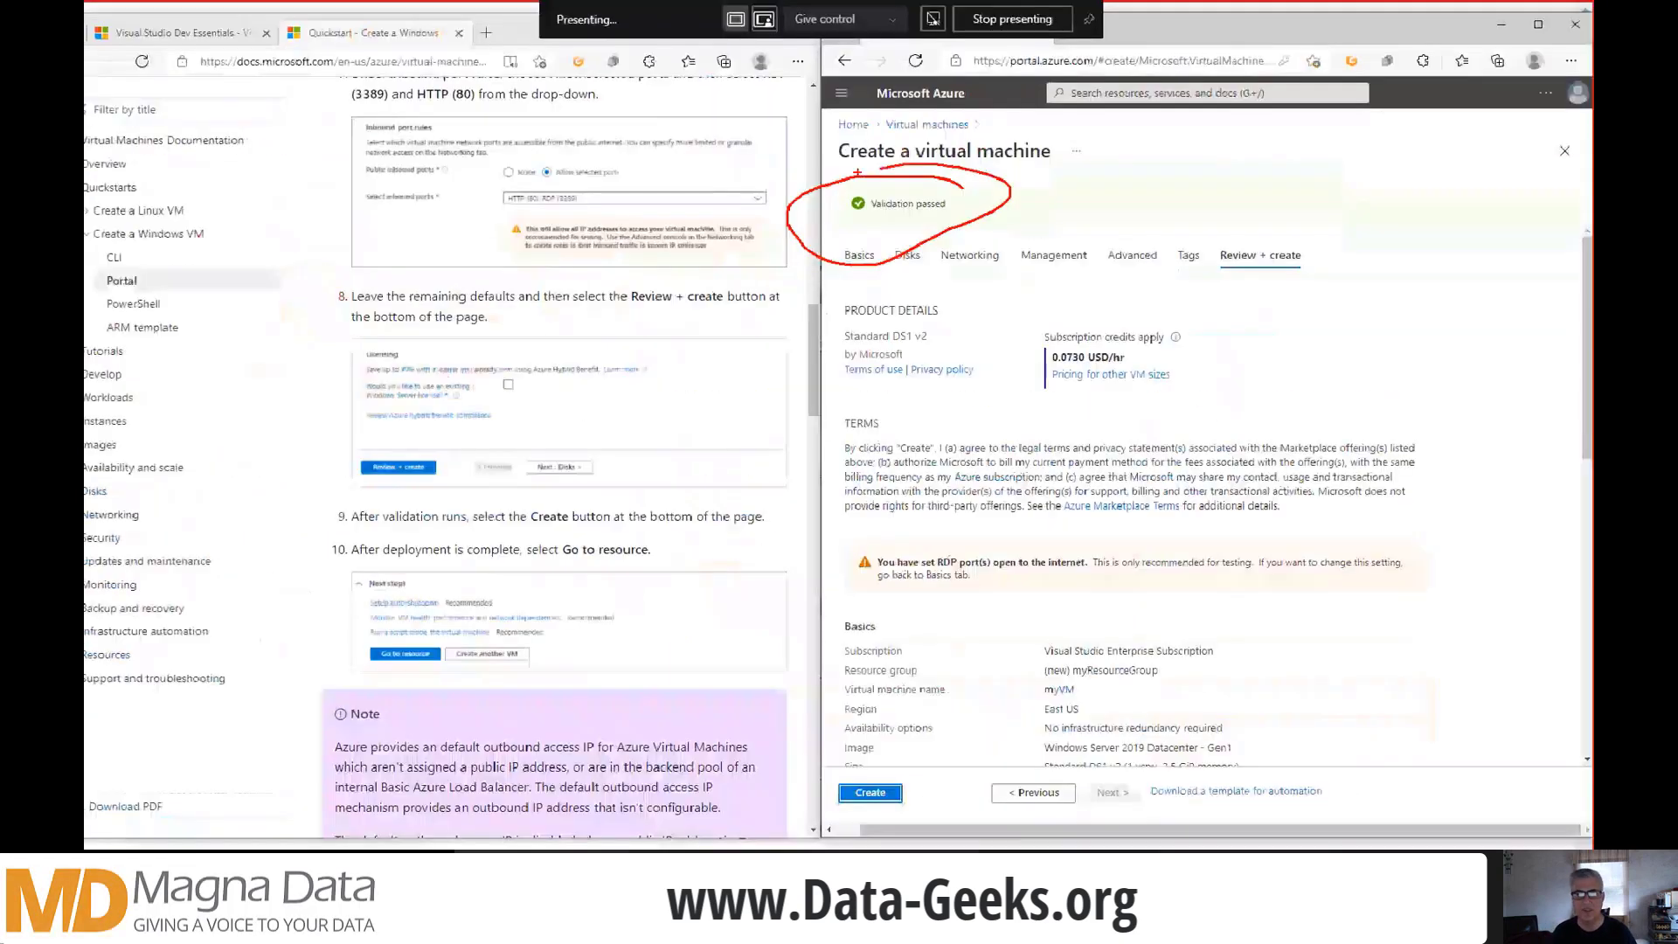
key("Escape")
left_click(1162, 225)
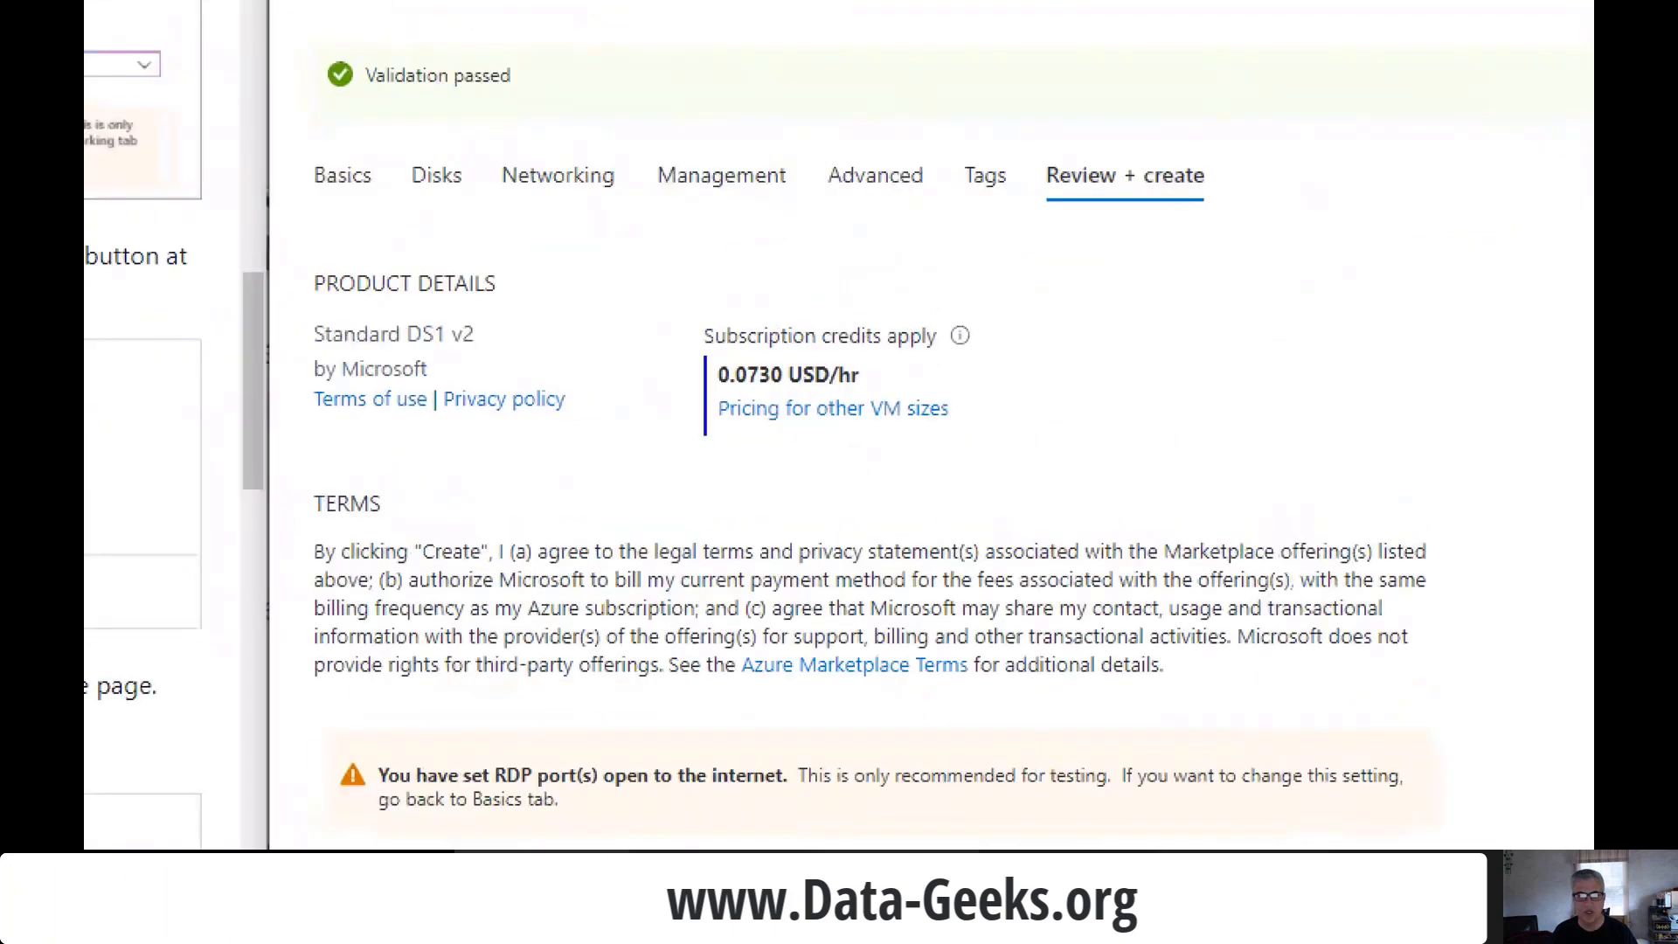
- Scroll through the review summary listing Standard DS1 v2 at 0.0730 USD/hr
scroll(1018, 445, "down", 2)
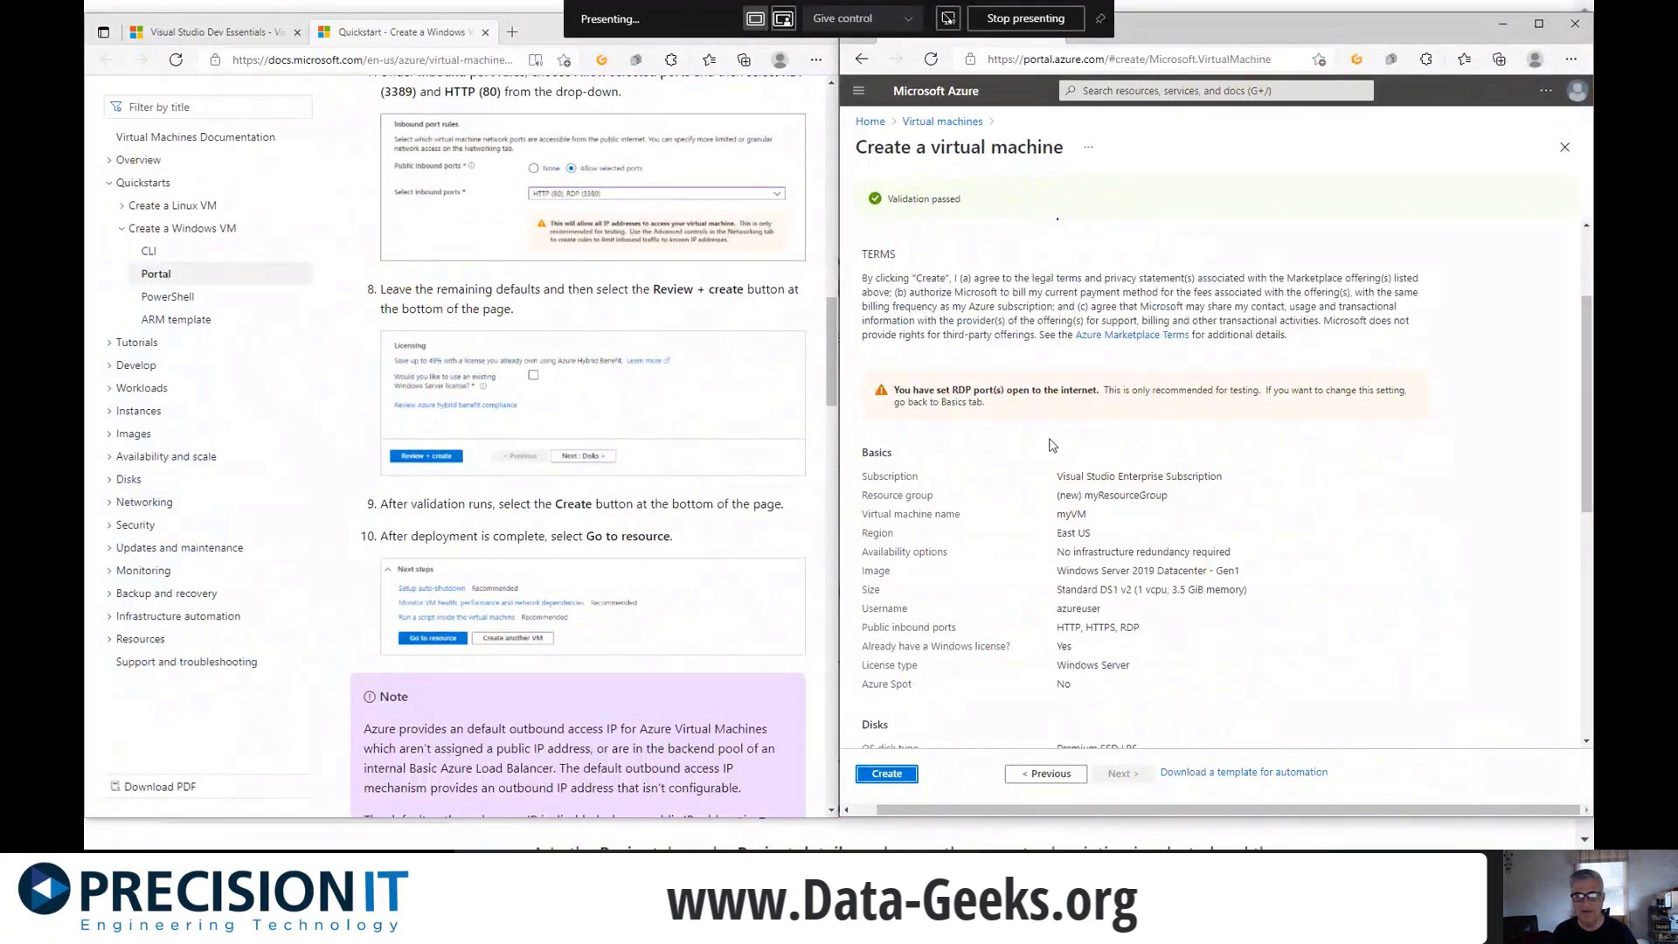
scroll(1053, 446, "down", 2)
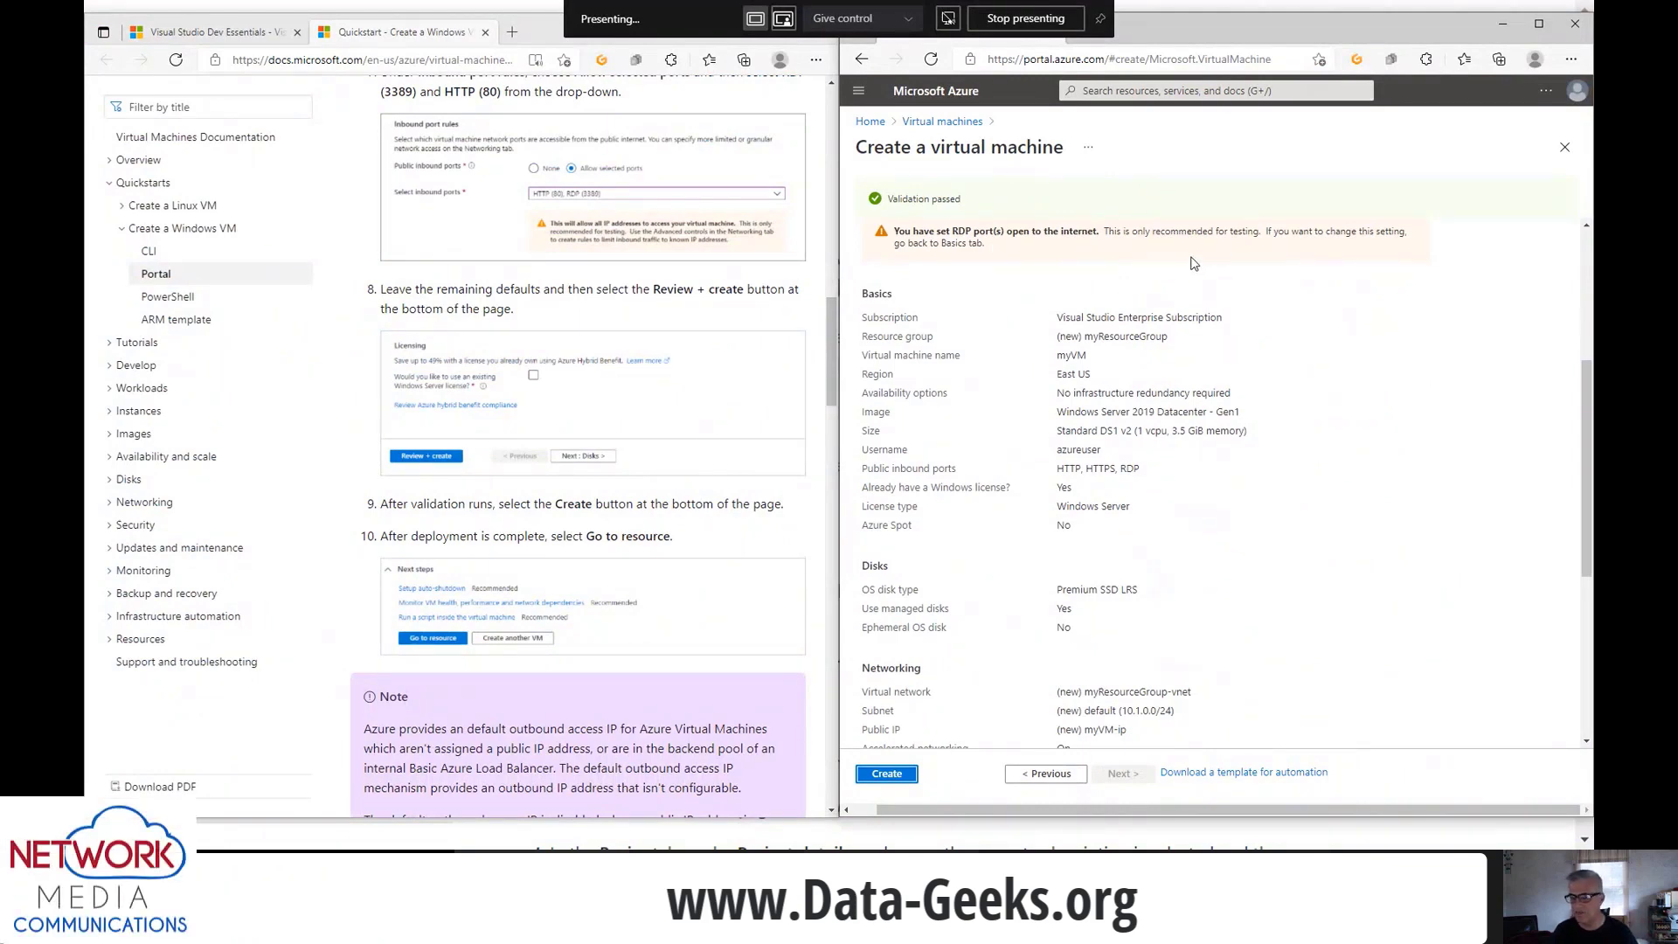
scroll(1081, 399, "down", 5)
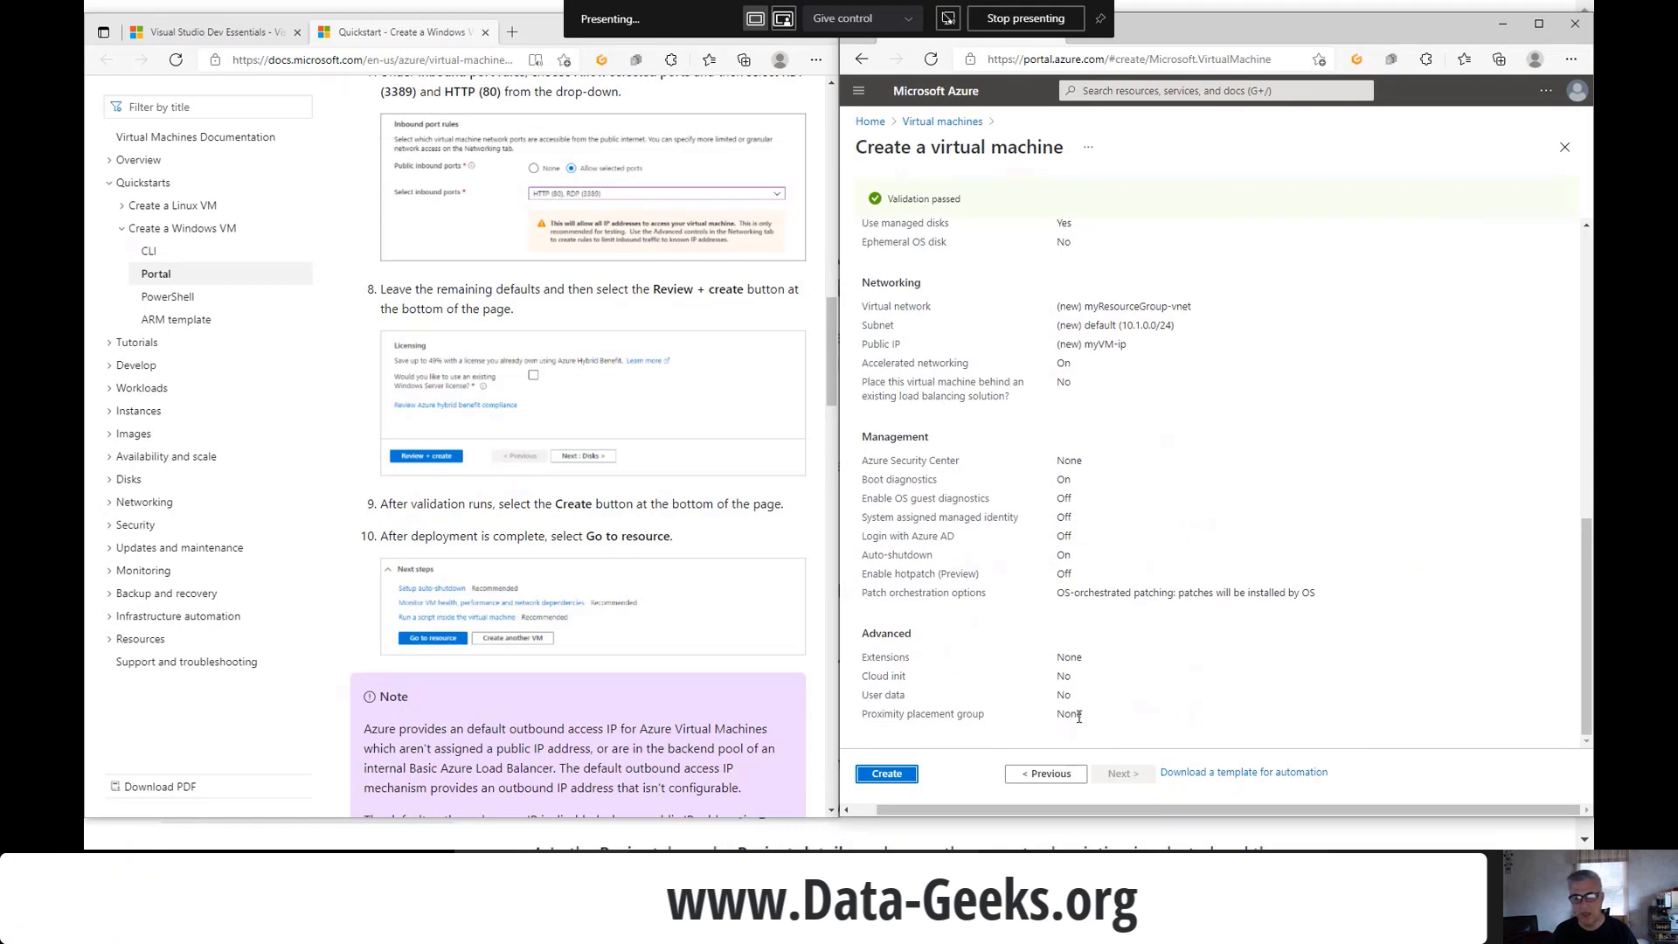
scroll(1118, 690, "up", 5)
scroll(1128, 669, "down", 5)
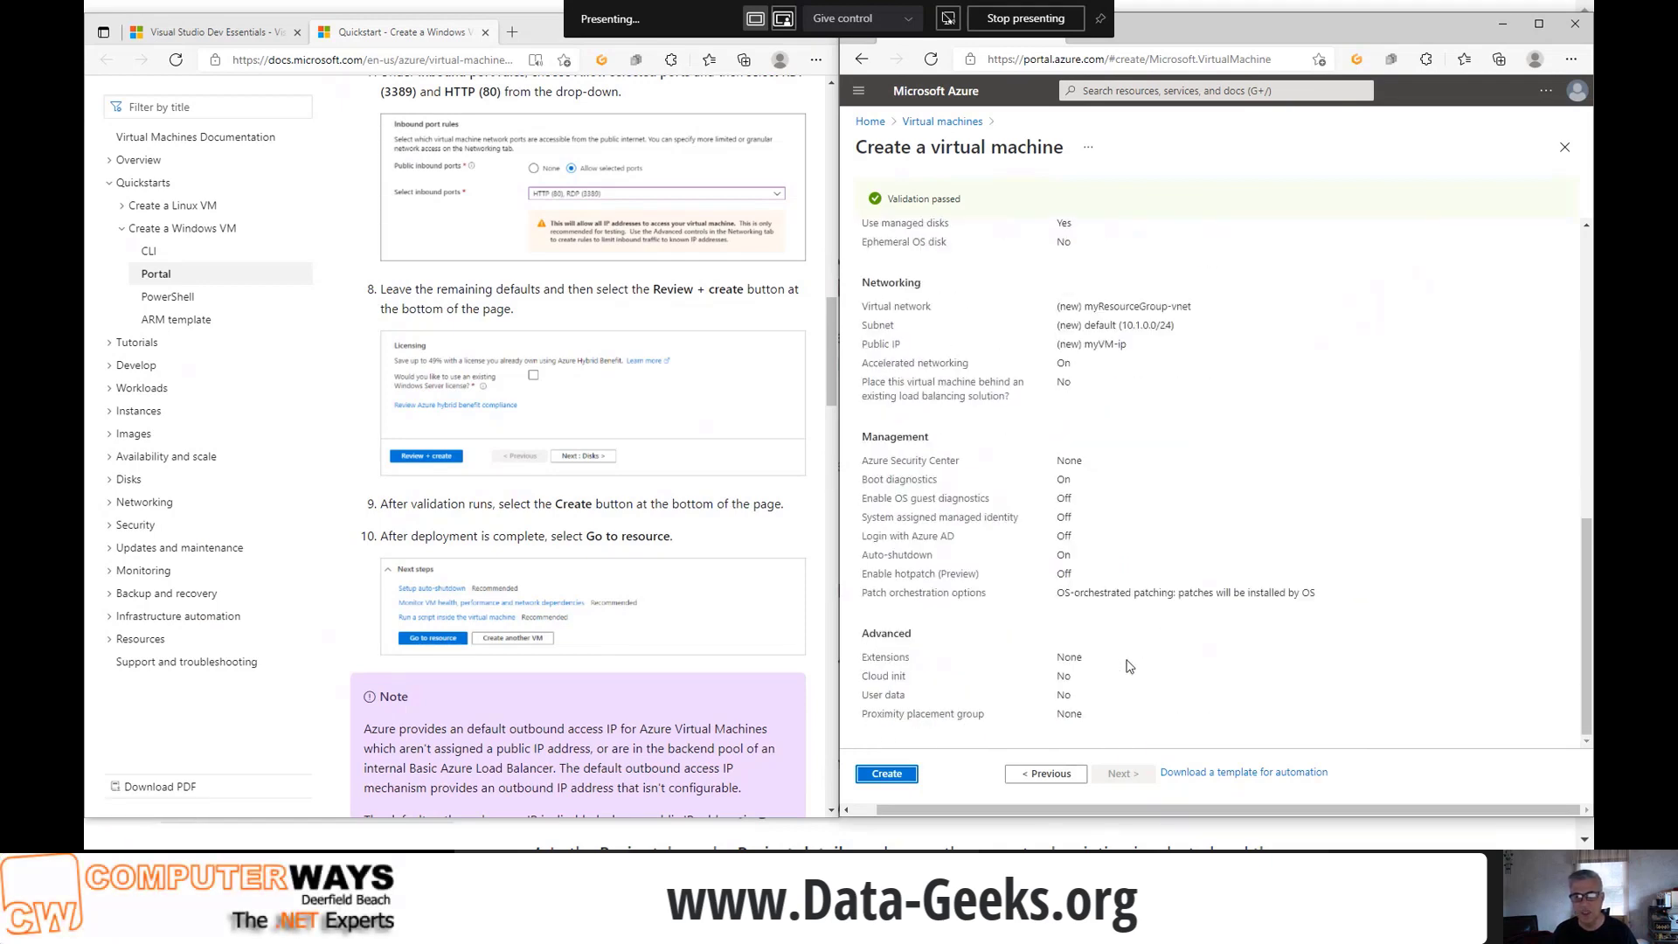
scroll(1128, 666, "up", 10)
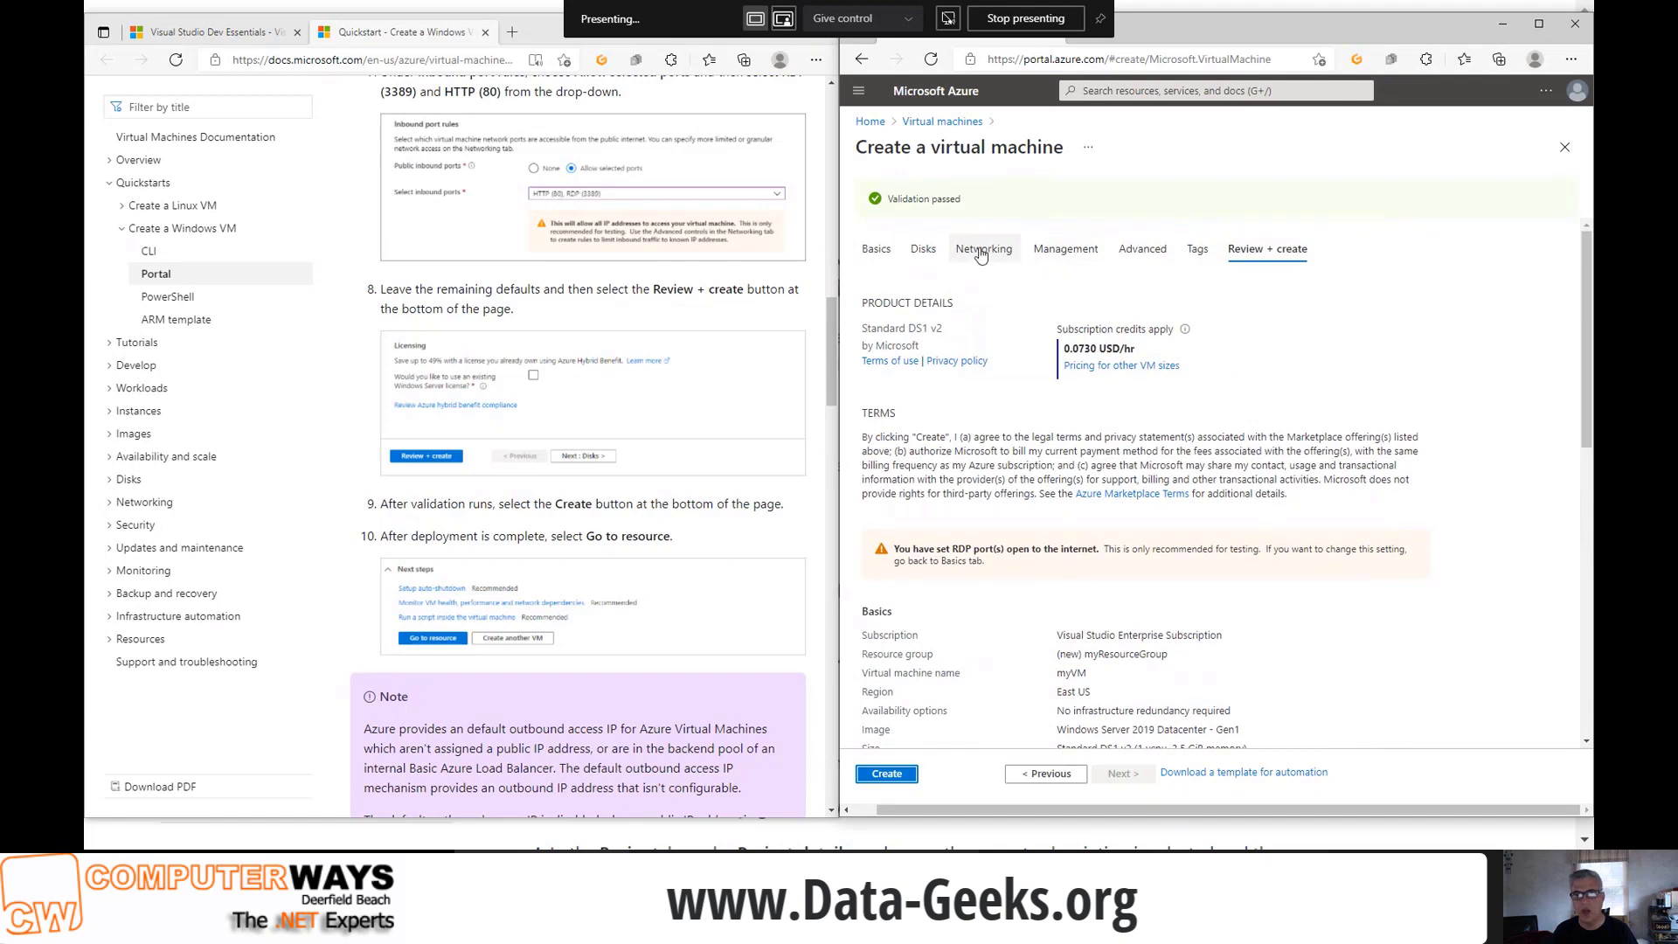
- Step through the Disks, Networking, Management, Advanced and Tags tabs, then back to Disks
left_click(926, 258)
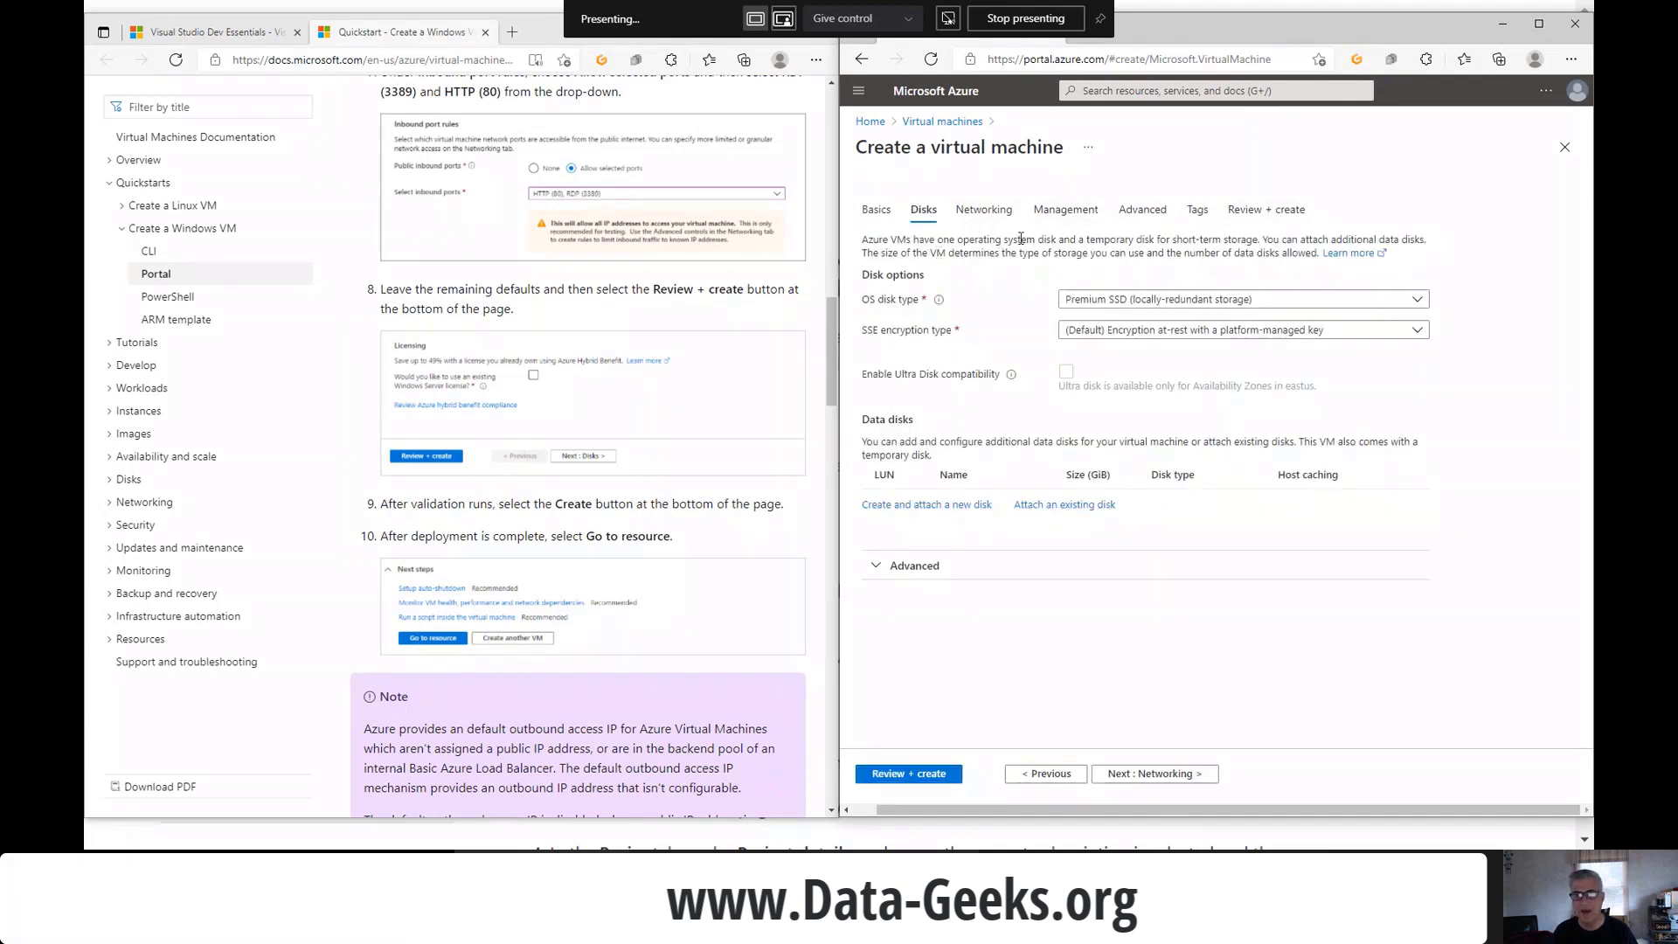
left_click(982, 214)
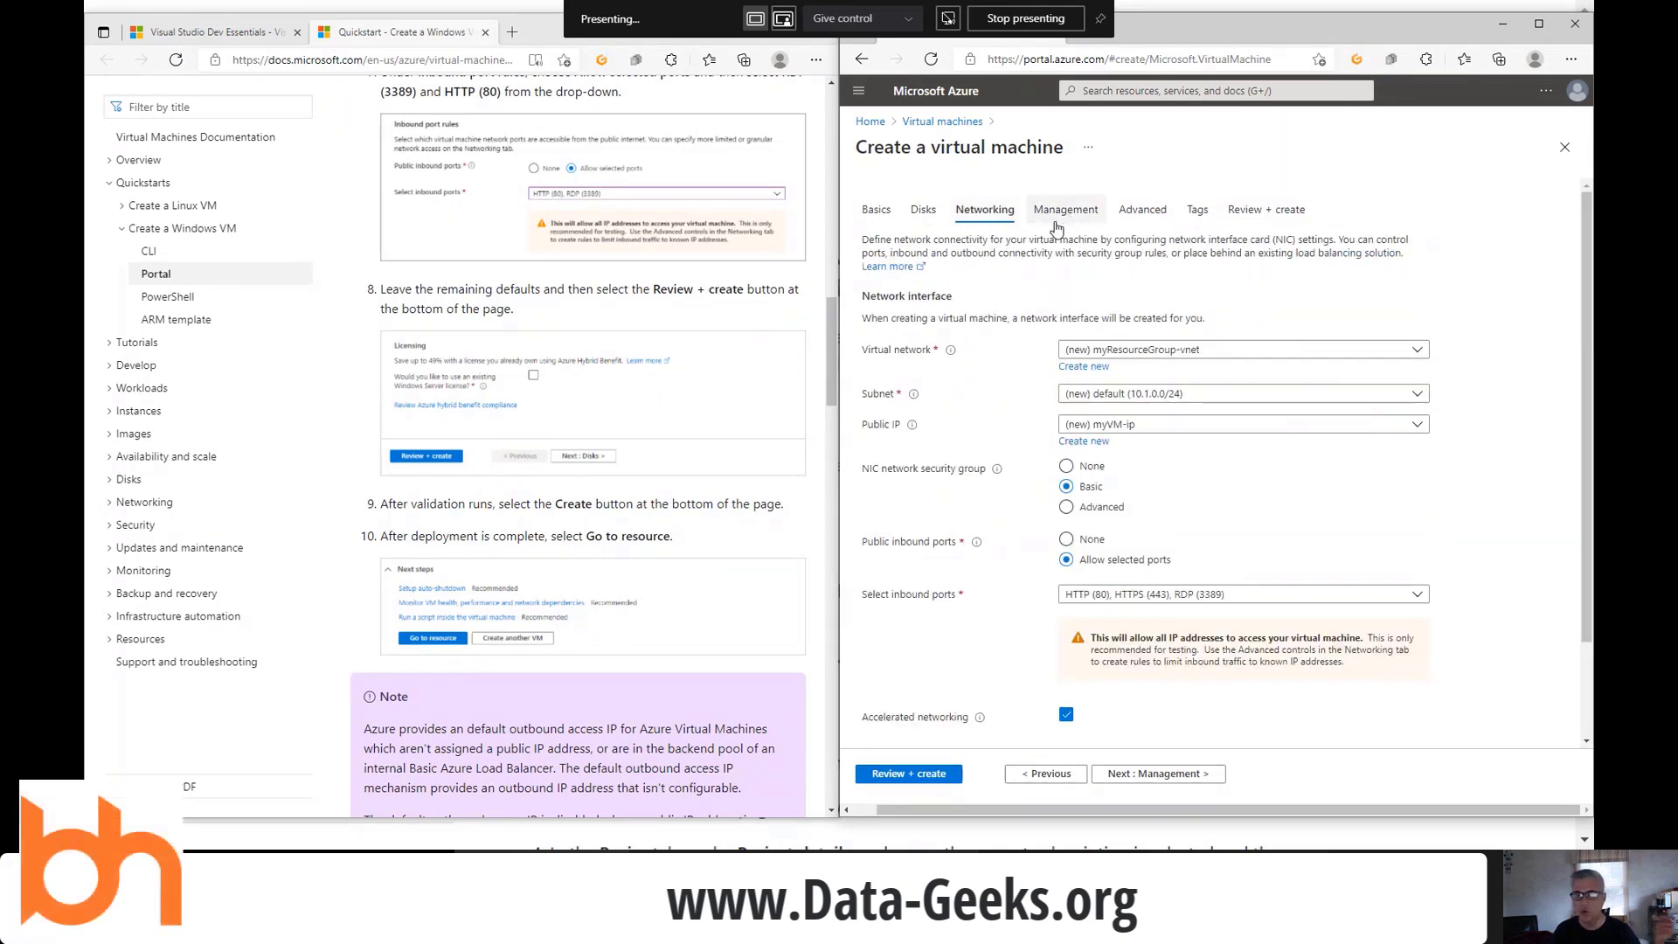
left_click(1072, 214)
left_click(1142, 212)
left_click(1197, 212)
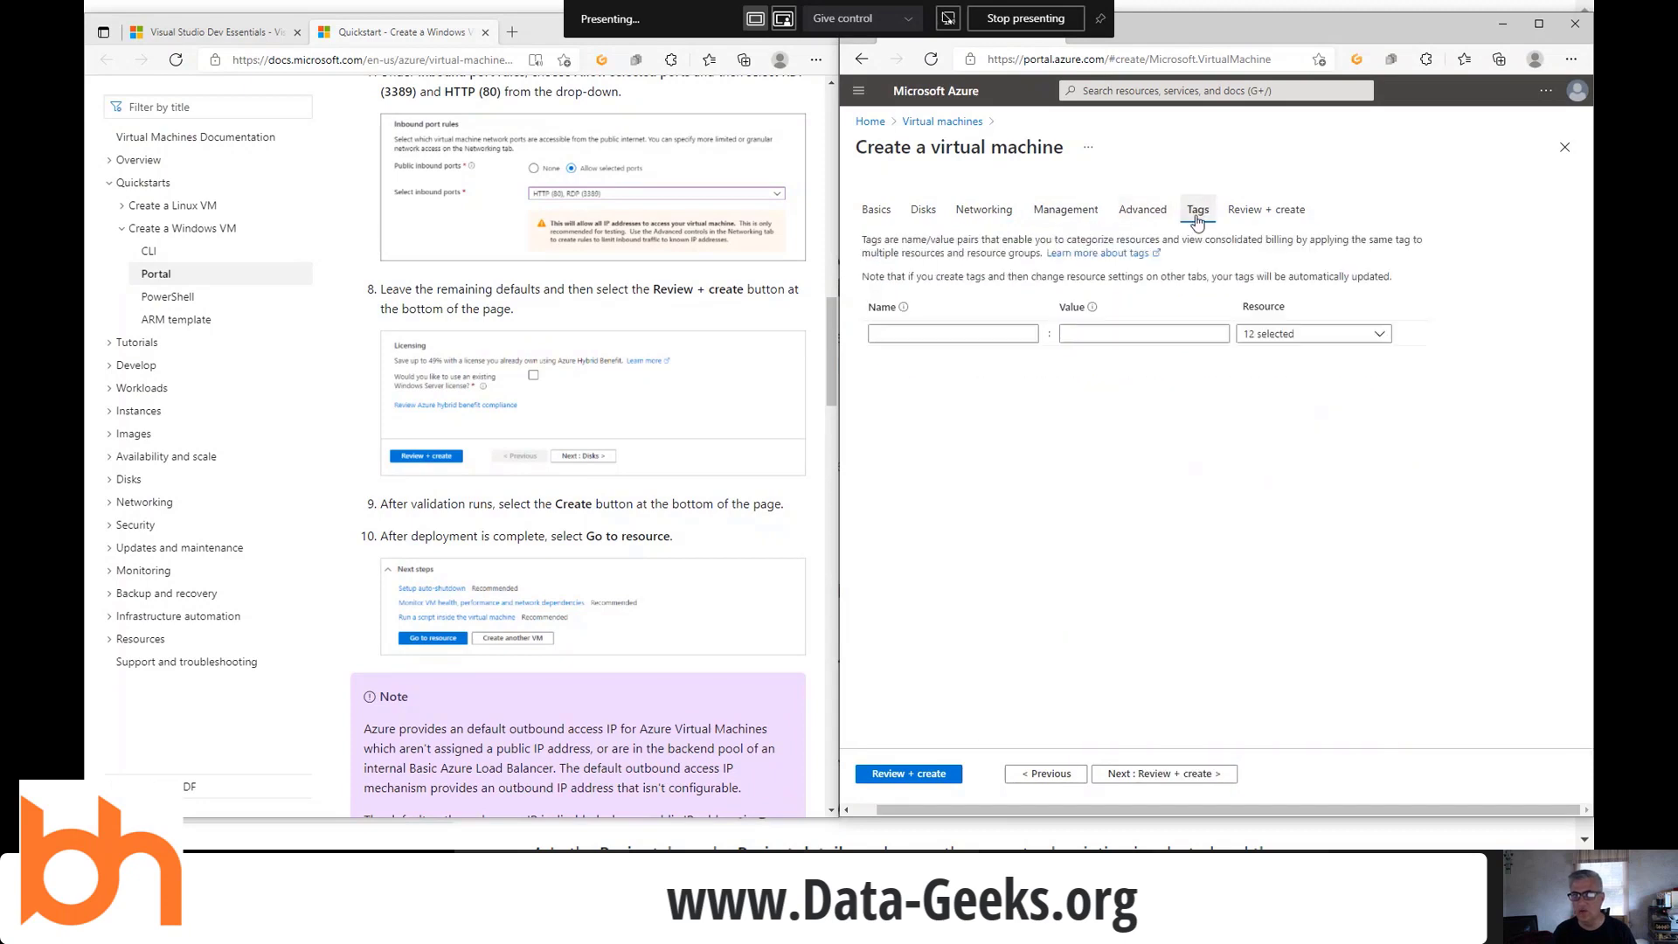
left_click(1142, 209)
left_click(1065, 210)
left_click(983, 210)
left_click(923, 209)
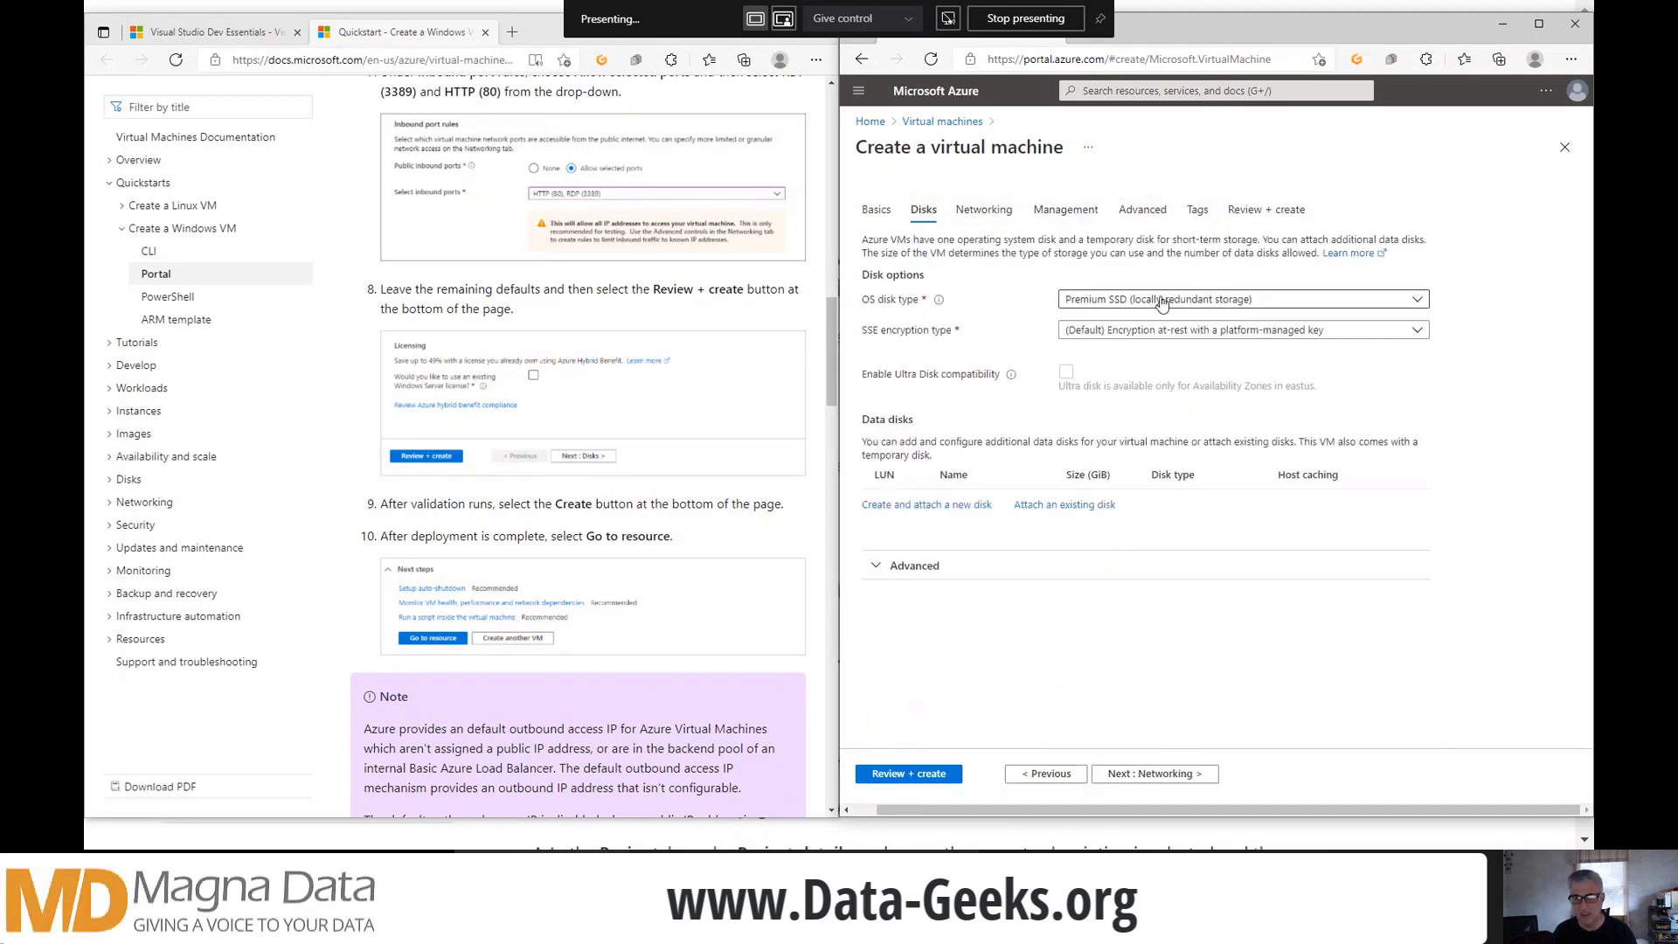
- Set the OS disk type to Standard HDD (locally-redundant storage)
mouse_move(1147, 284)
left_mouse_down()
mouse_move(1122, 321)
mouse_move(1316, 253)
left_mouse_up()
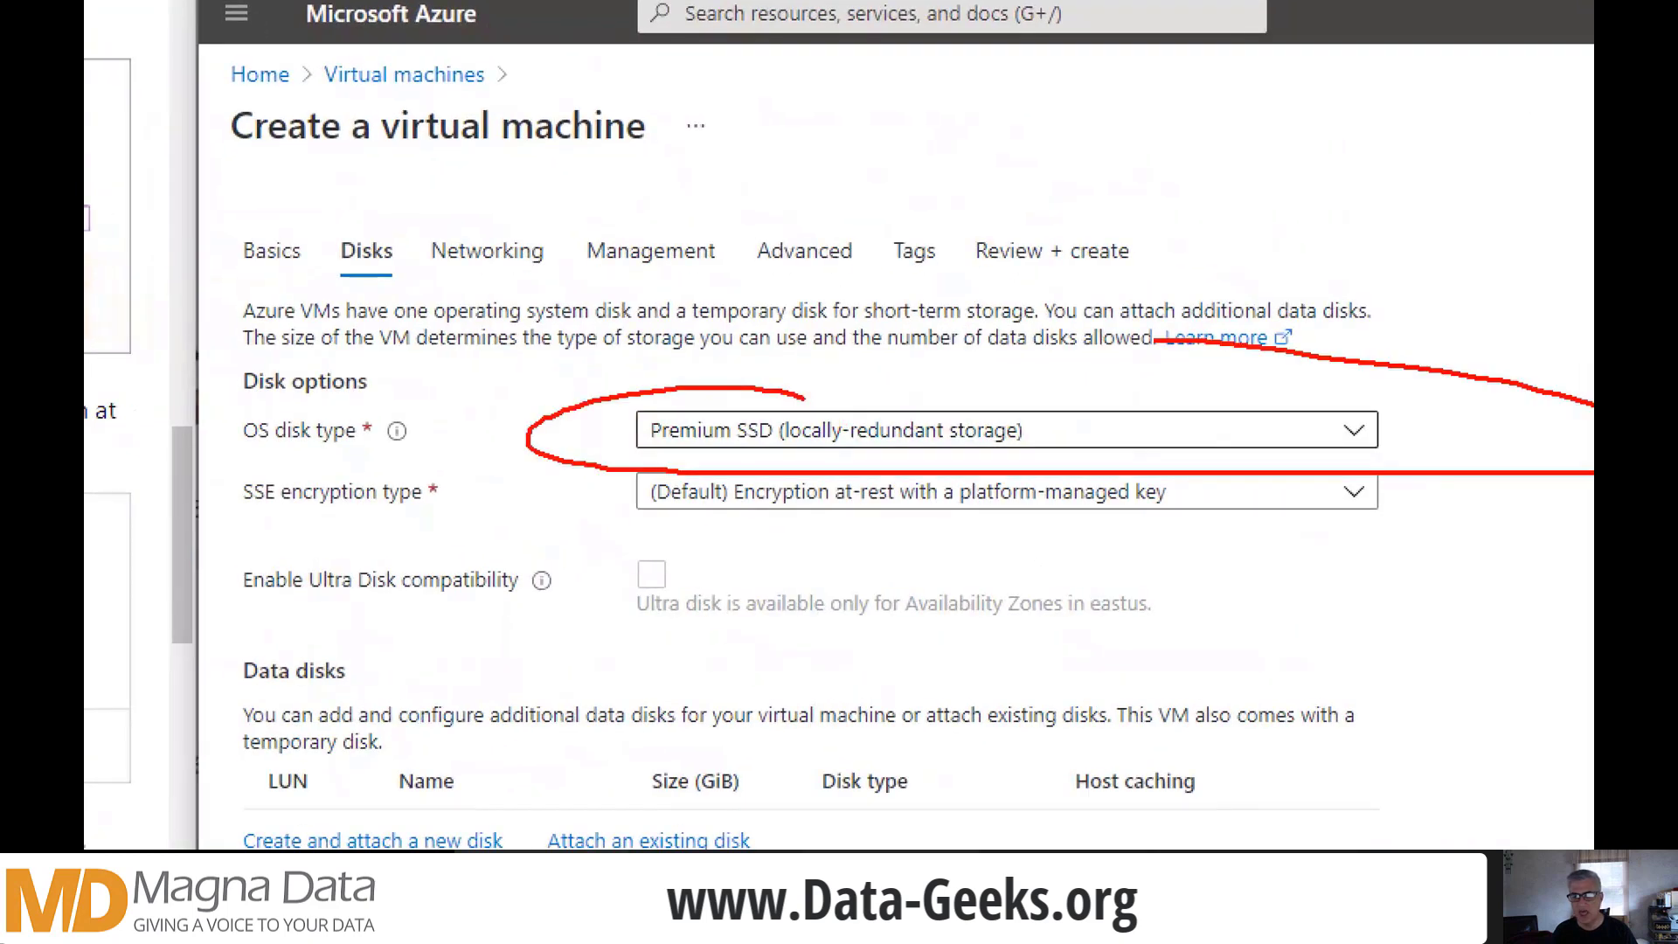
left_click_drag(1153, 341, 658, 374)
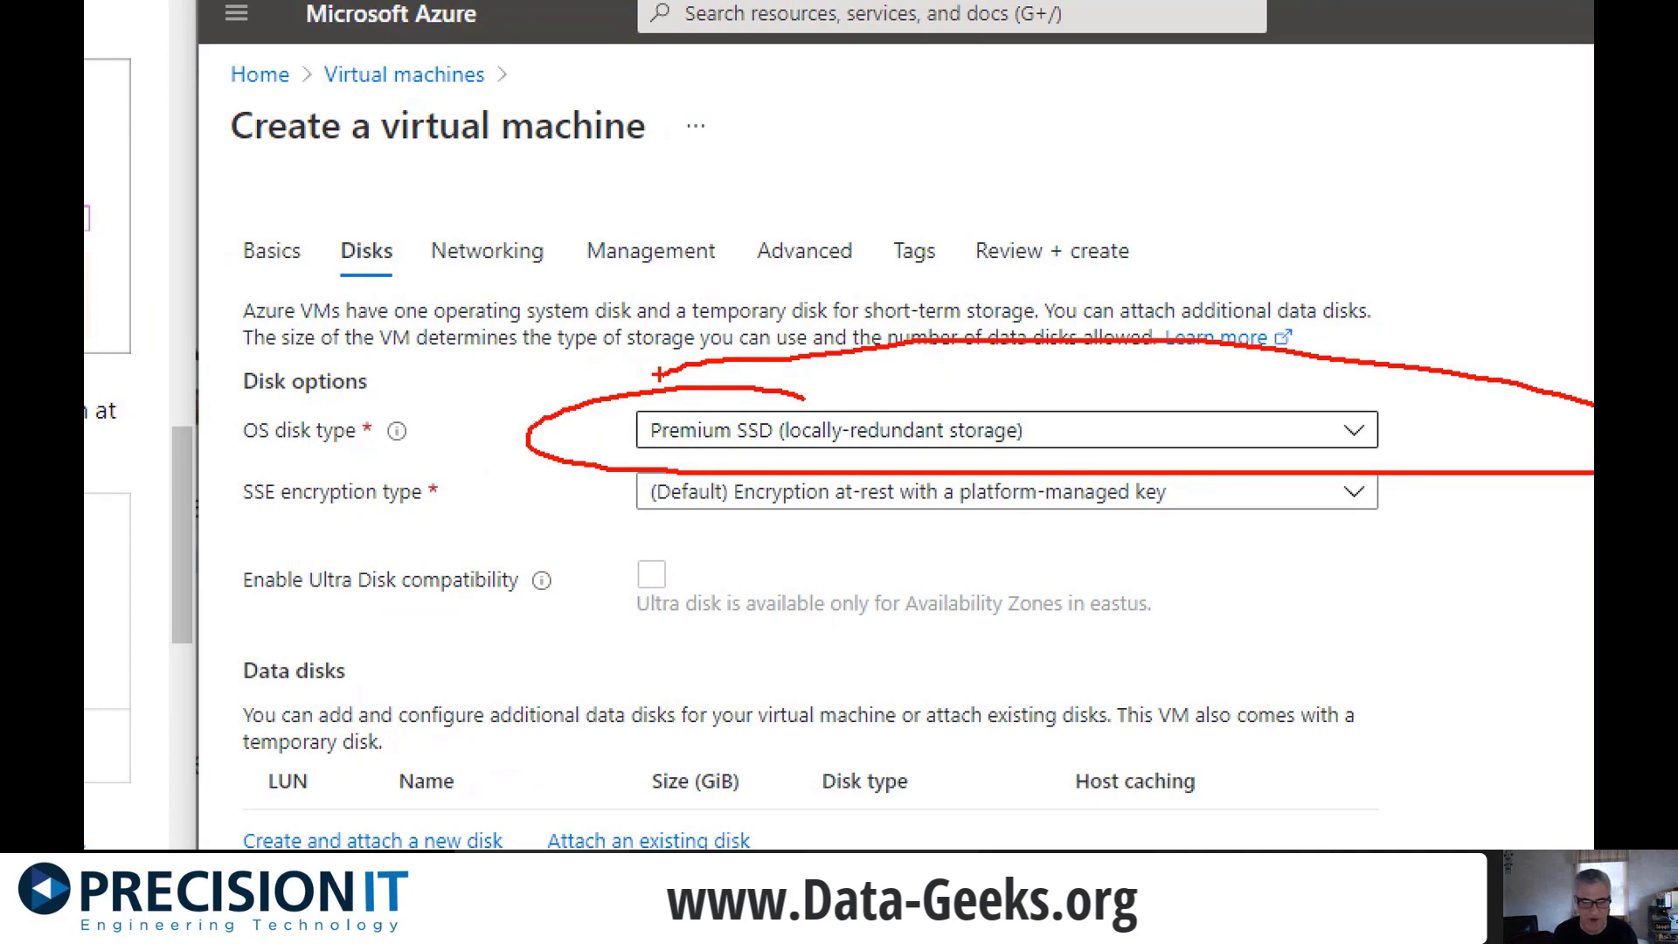
left_click(770, 429)
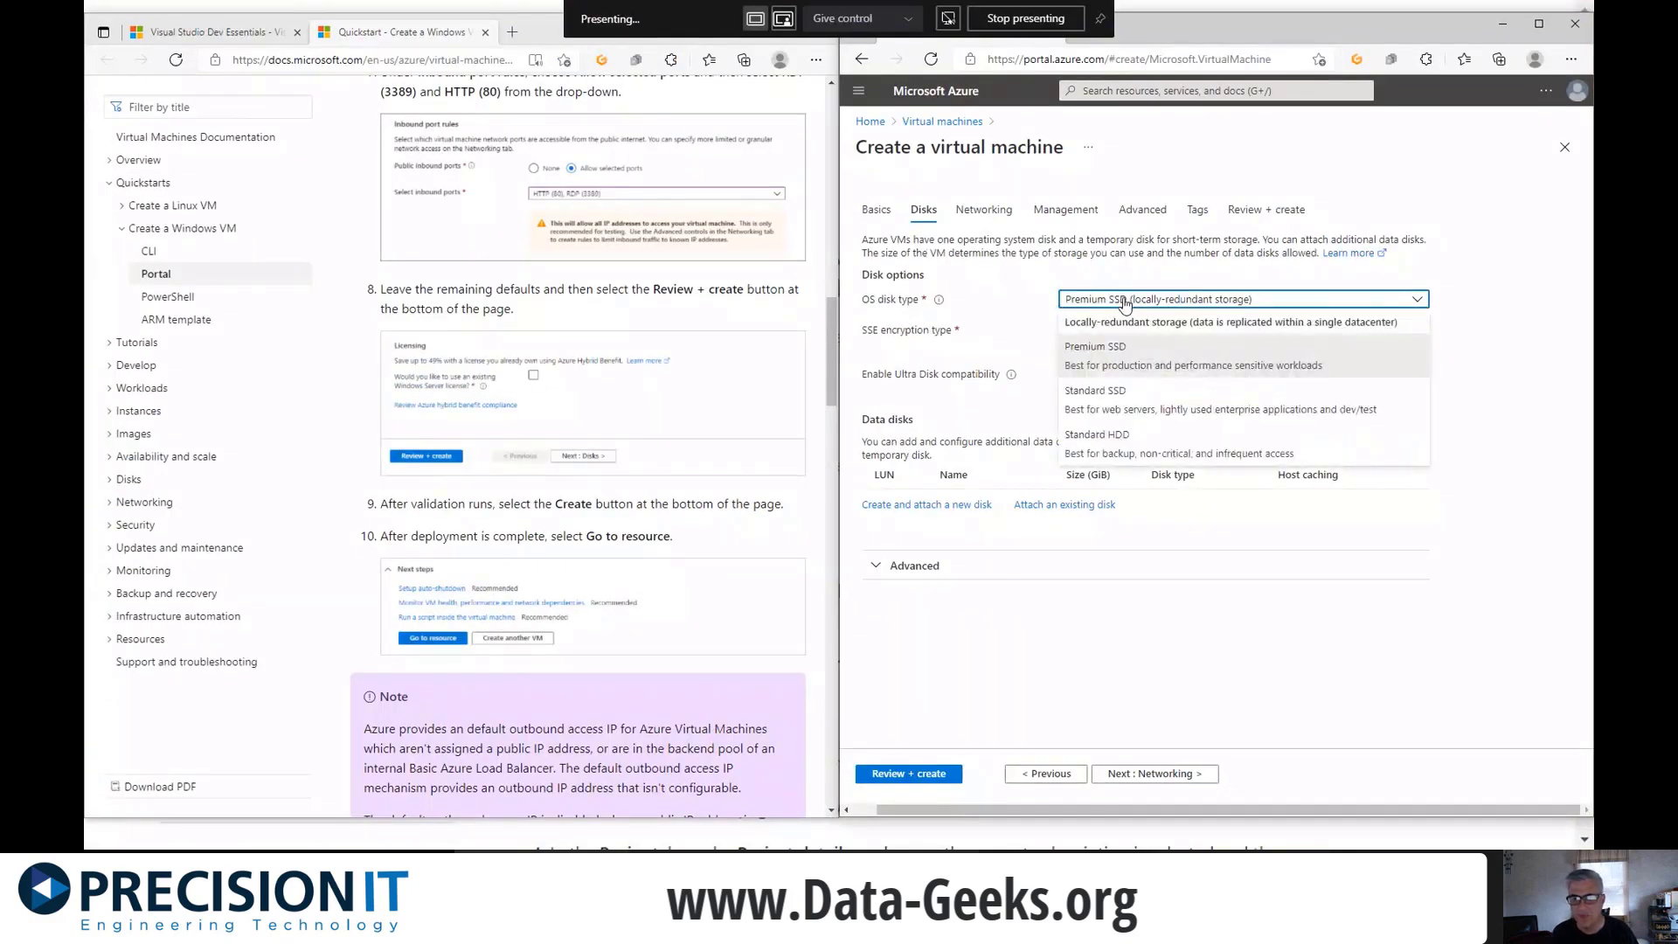
left_click(1162, 447)
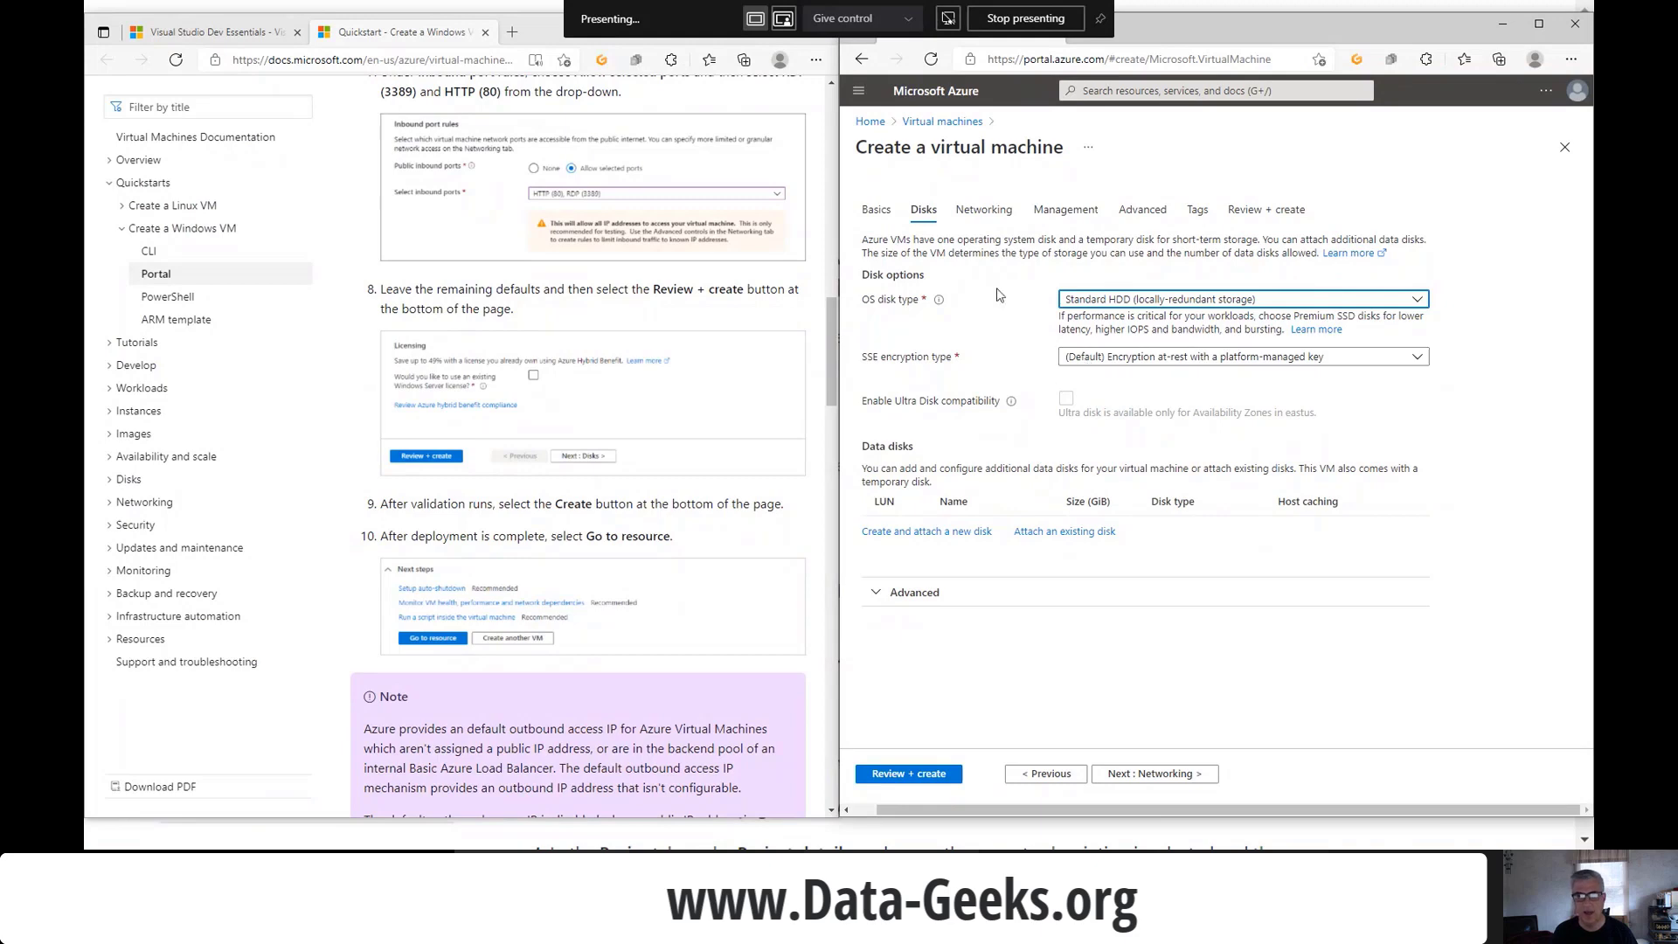
- Review the Networking, Management and Advanced tabs with default settings and continue onward
left_click(986, 212)
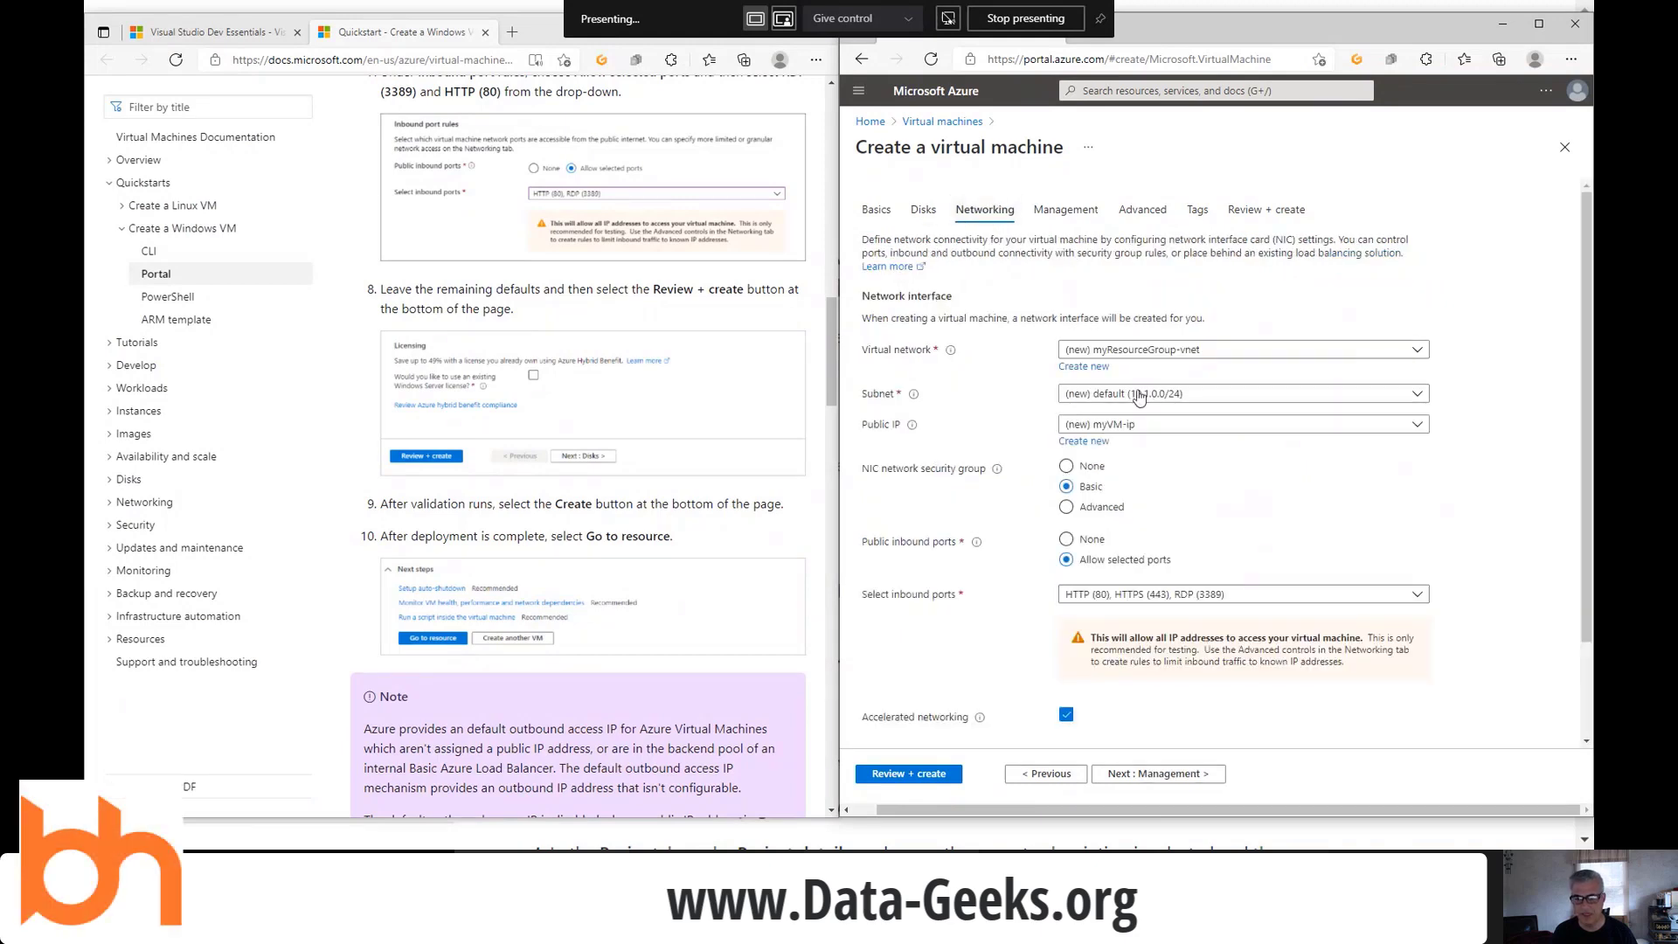
left_click(1070, 212)
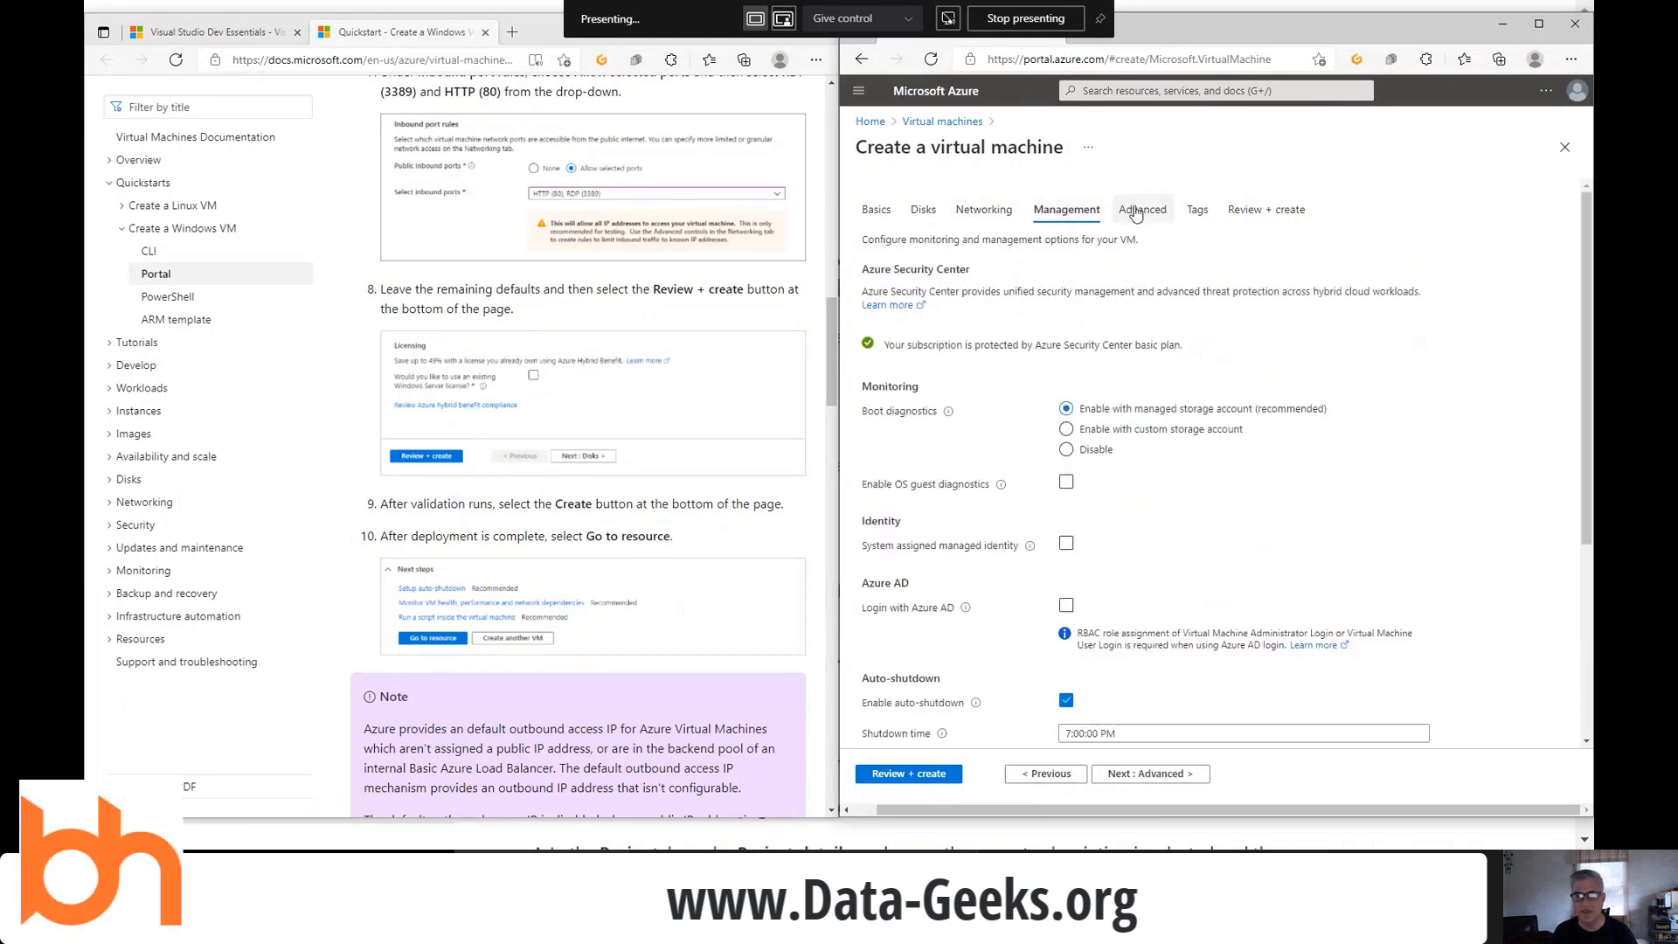
left_click(1141, 209)
left_click(1067, 211)
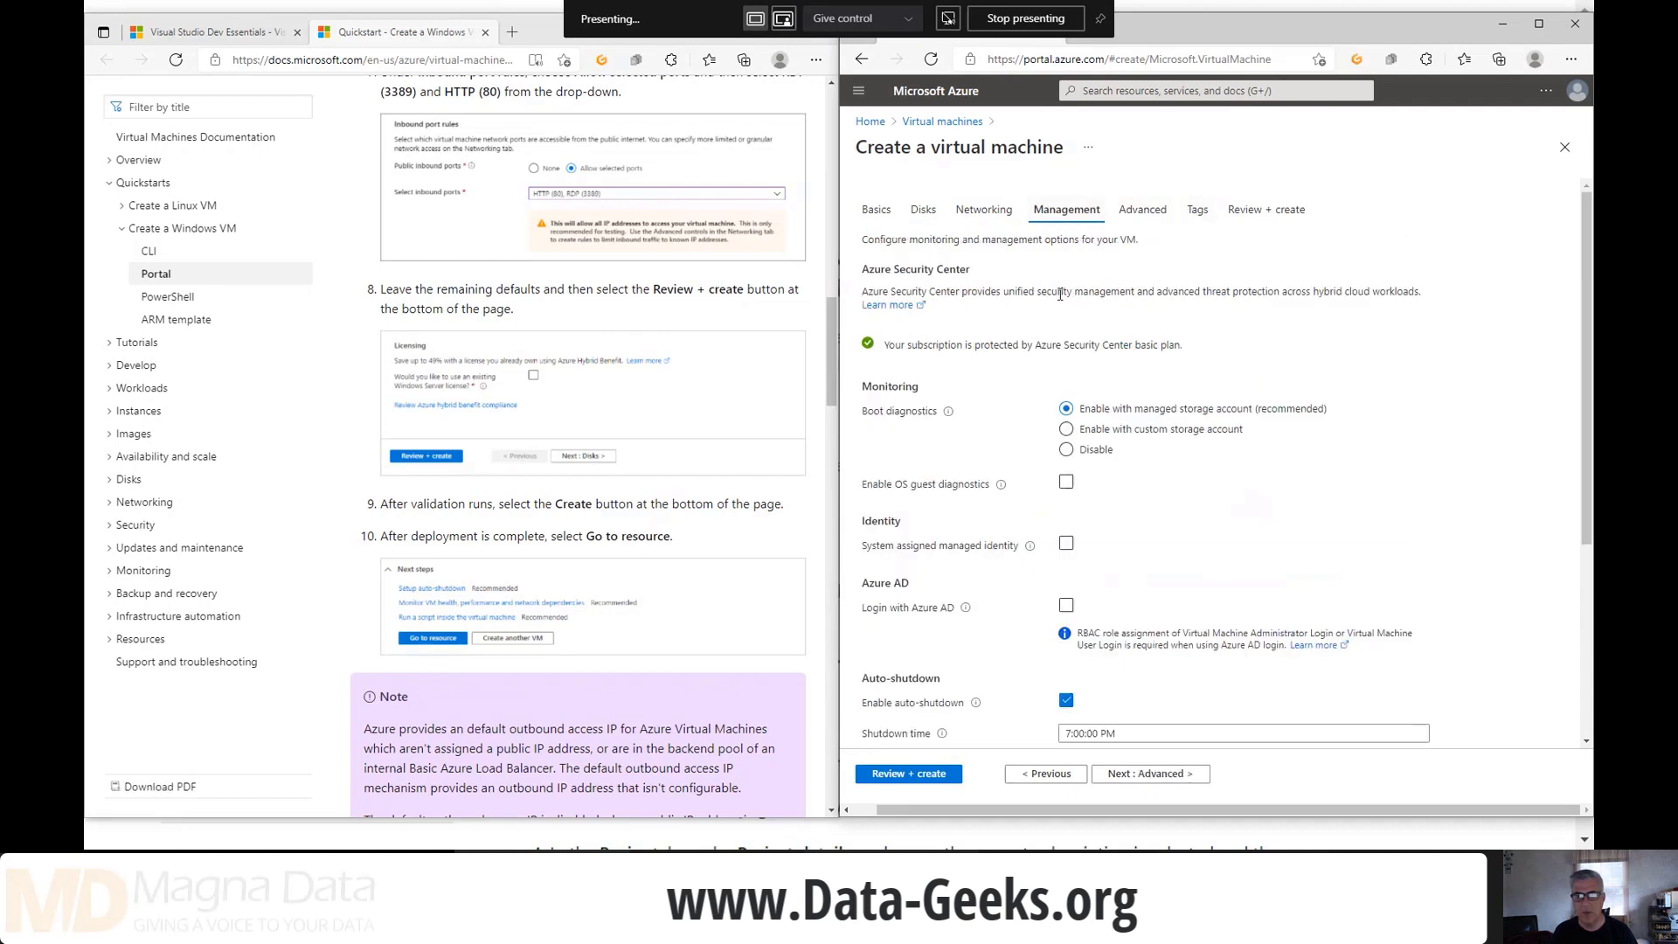
scroll(1018, 473, "down", 4)
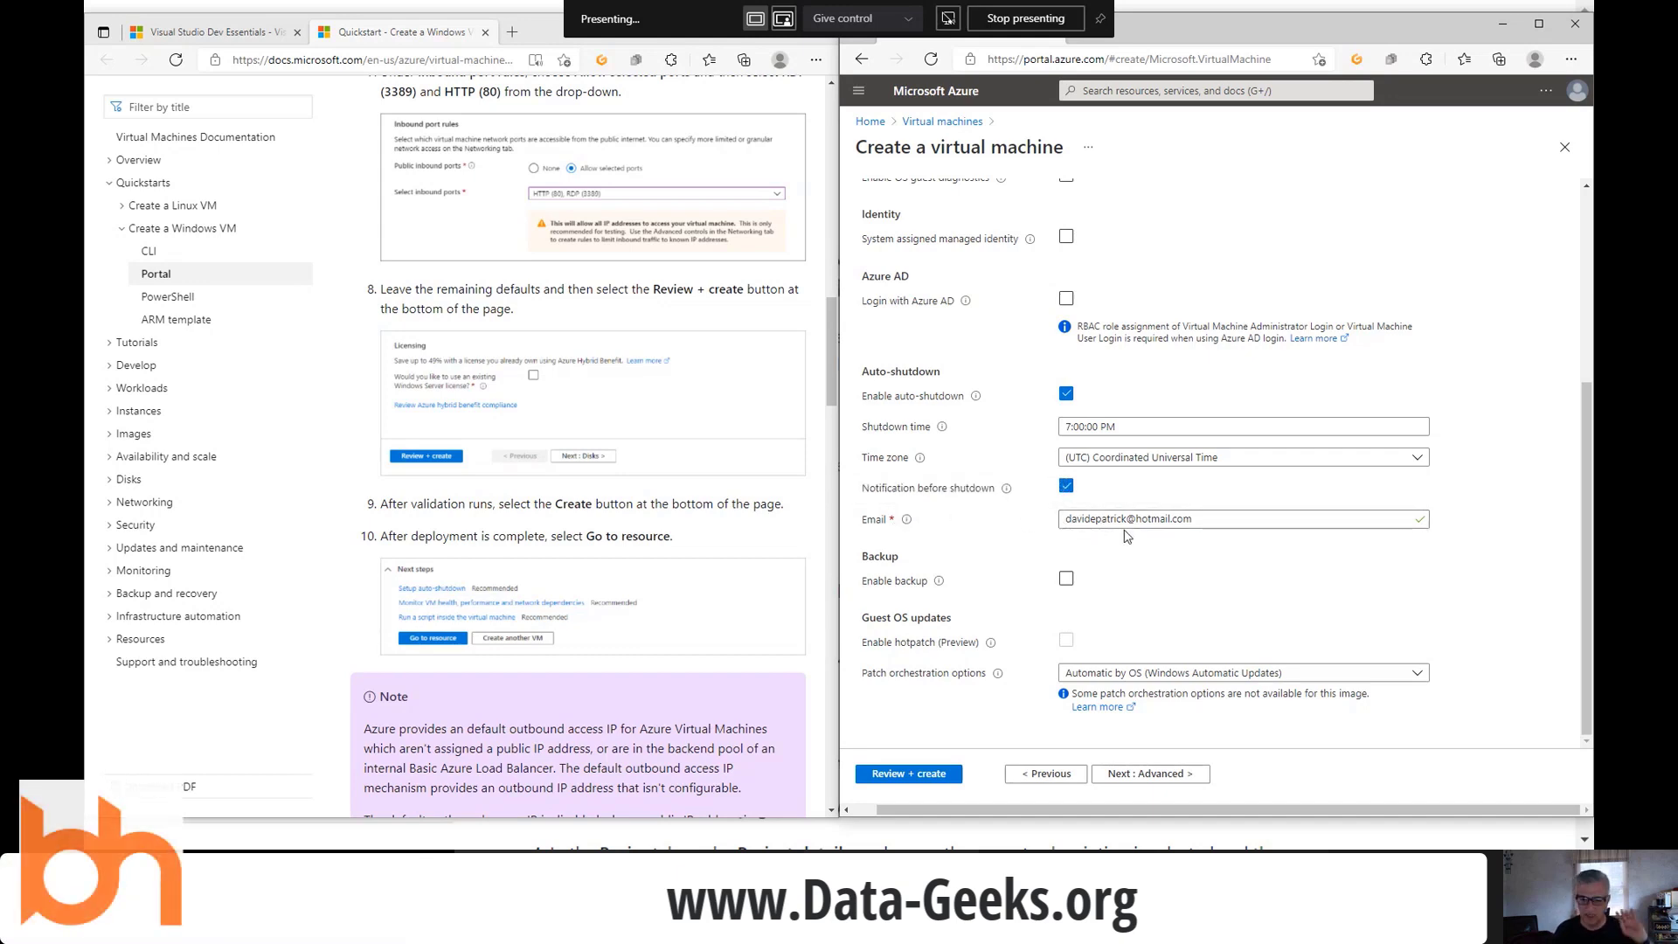
left_click(1169, 773)
- Pass the Tags step and validate, showing Standard HDD LRS in the review summary
left_click(1137, 773)
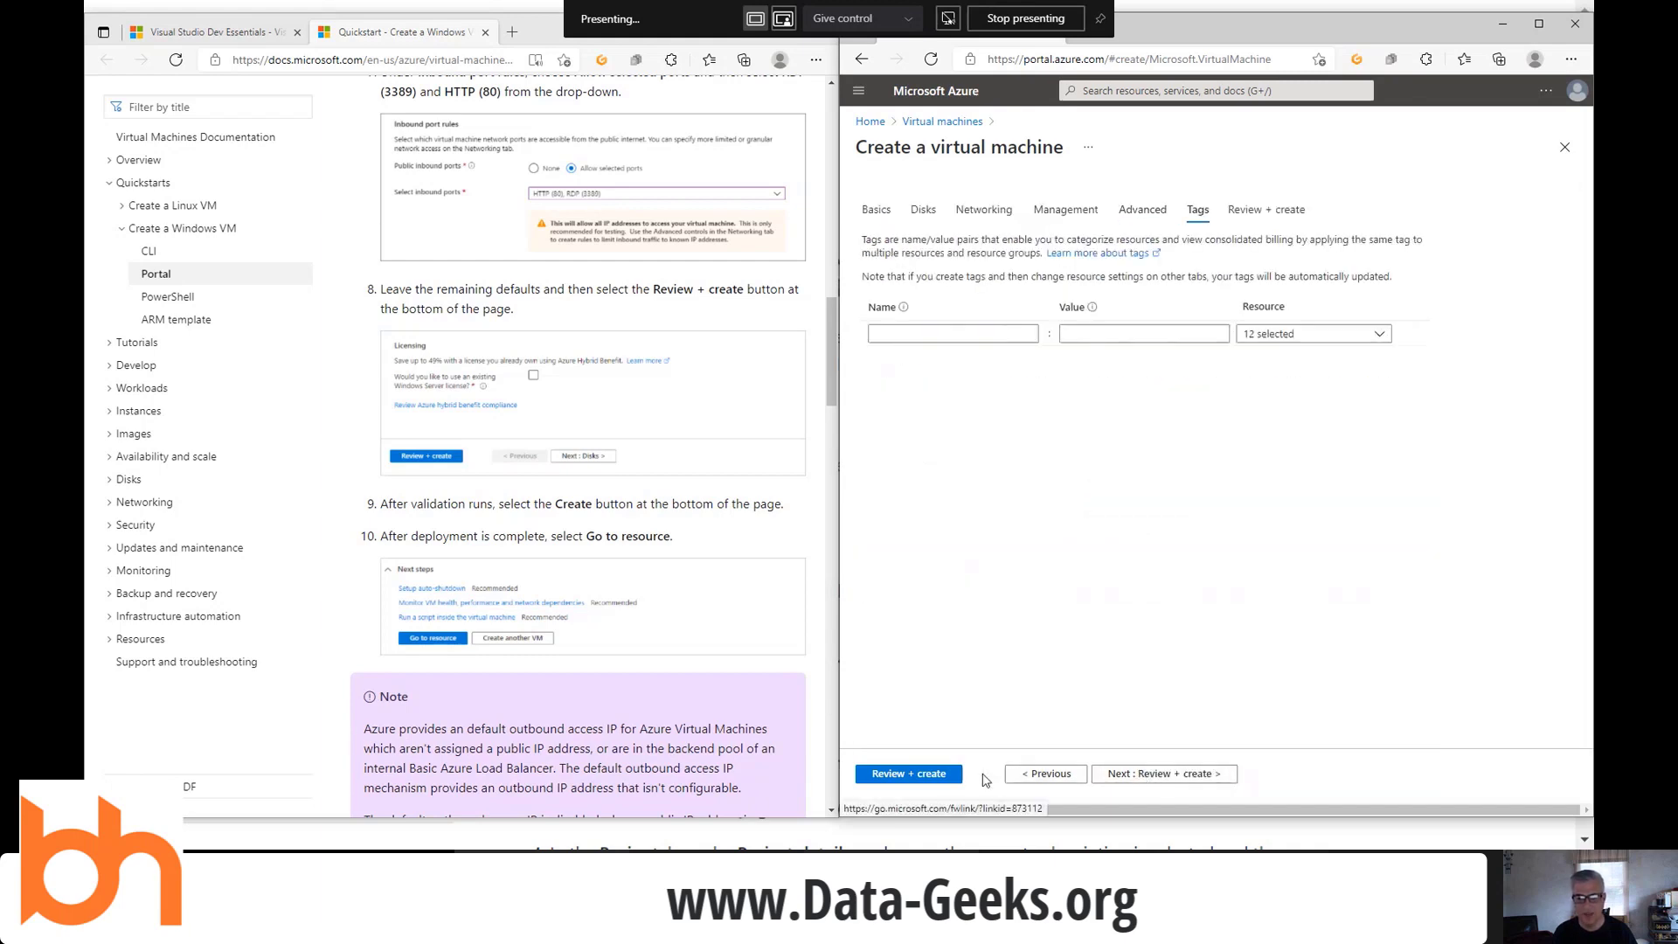
left_click(909, 773)
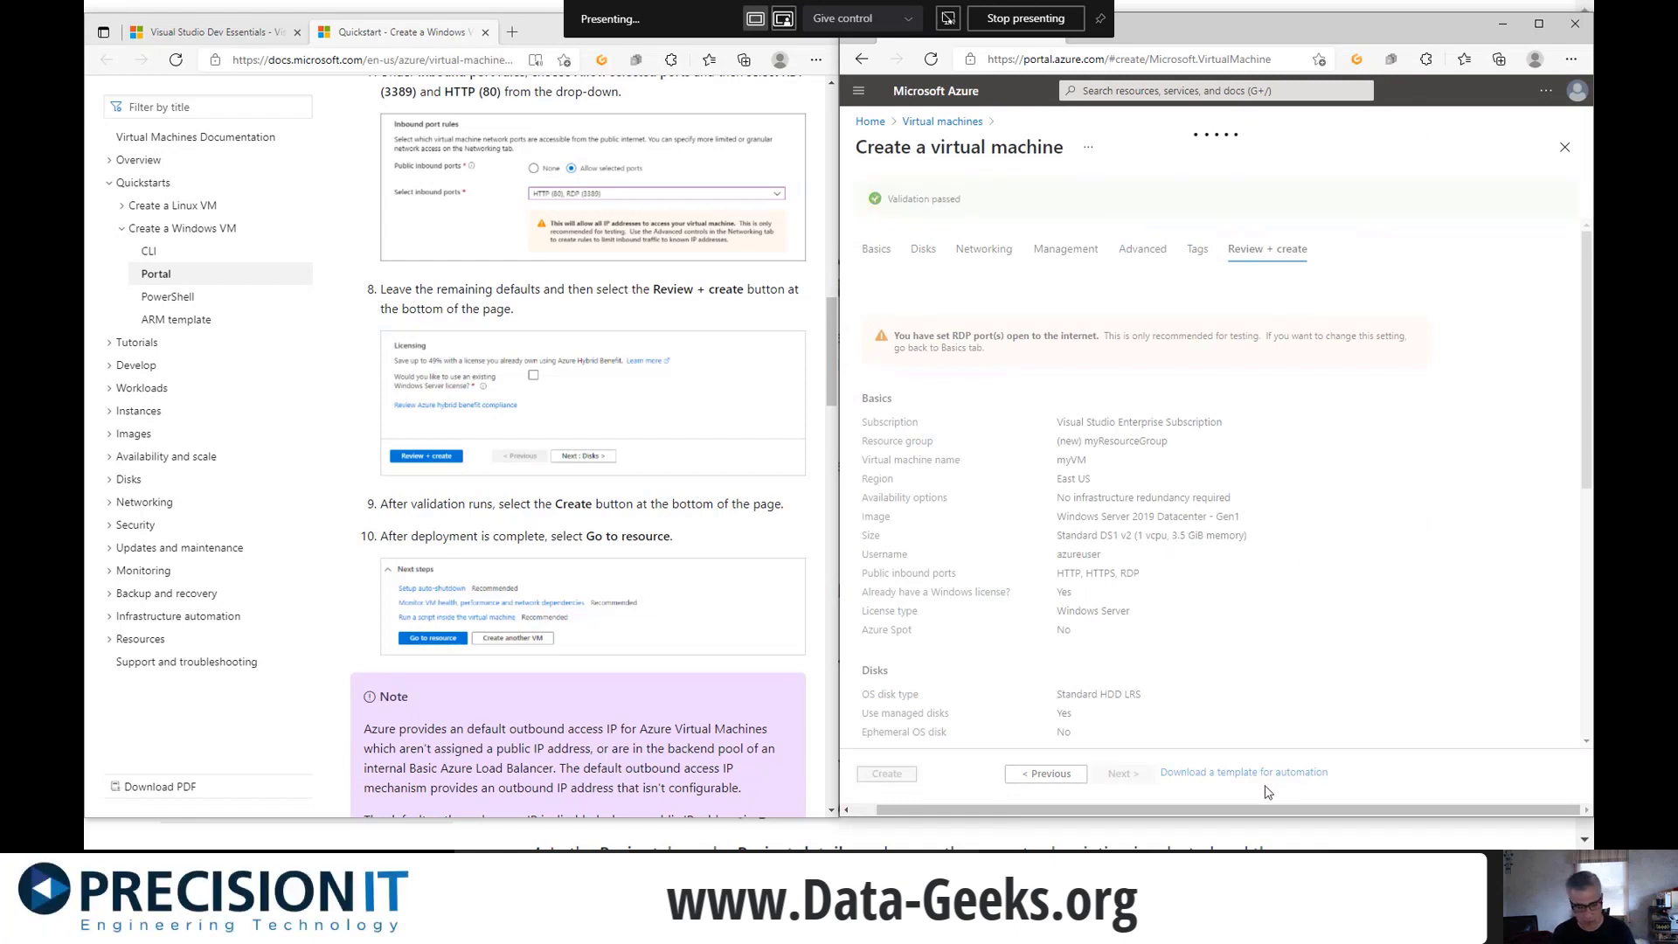
mouse_move(1277, 746)
left_mouse_down()
mouse_move(1182, 729)
mouse_move(1260, 729)
mouse_move(1199, 719)
left_mouse_up()
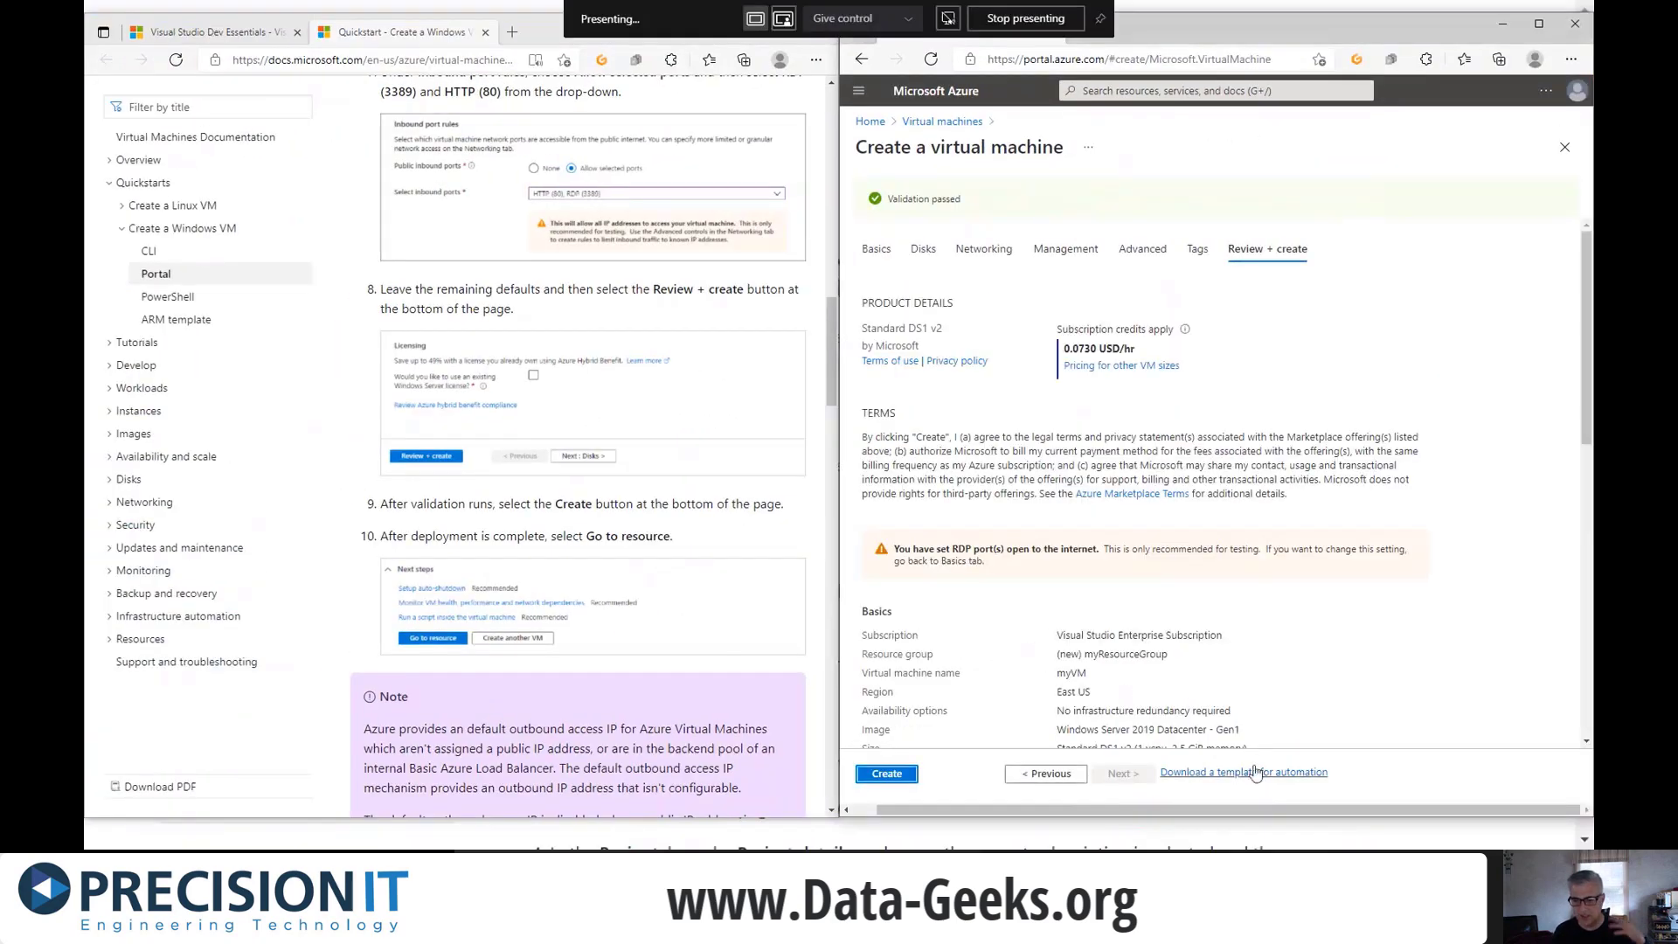
scroll(1245, 775, "down", 1)
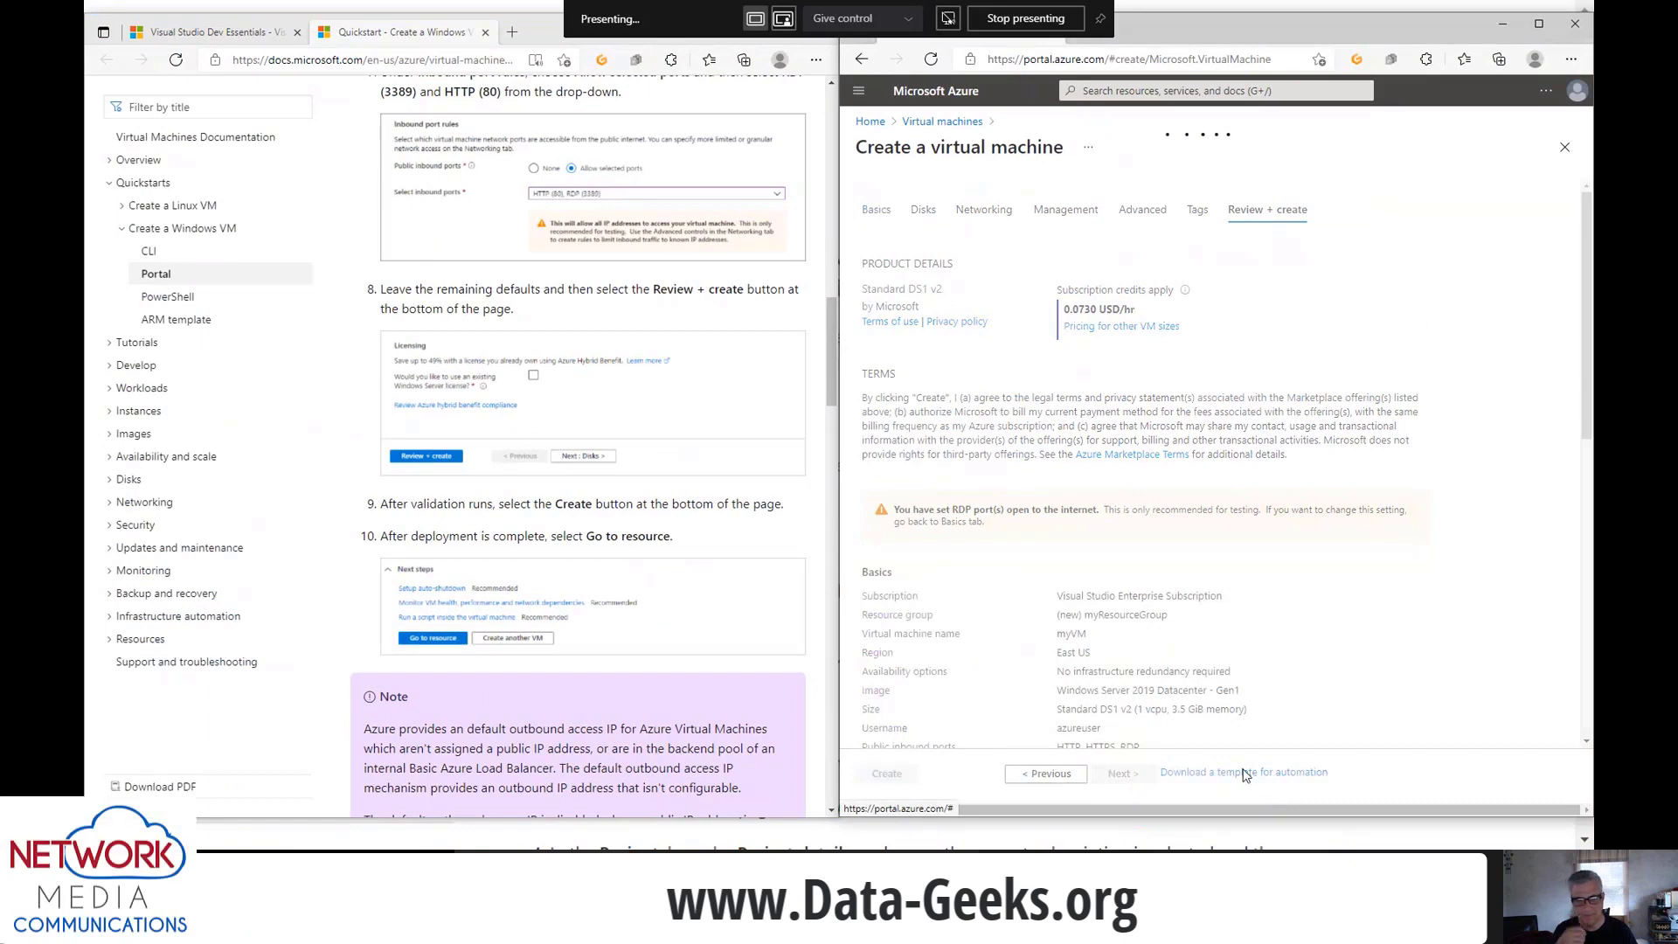
left_click(1245, 773)
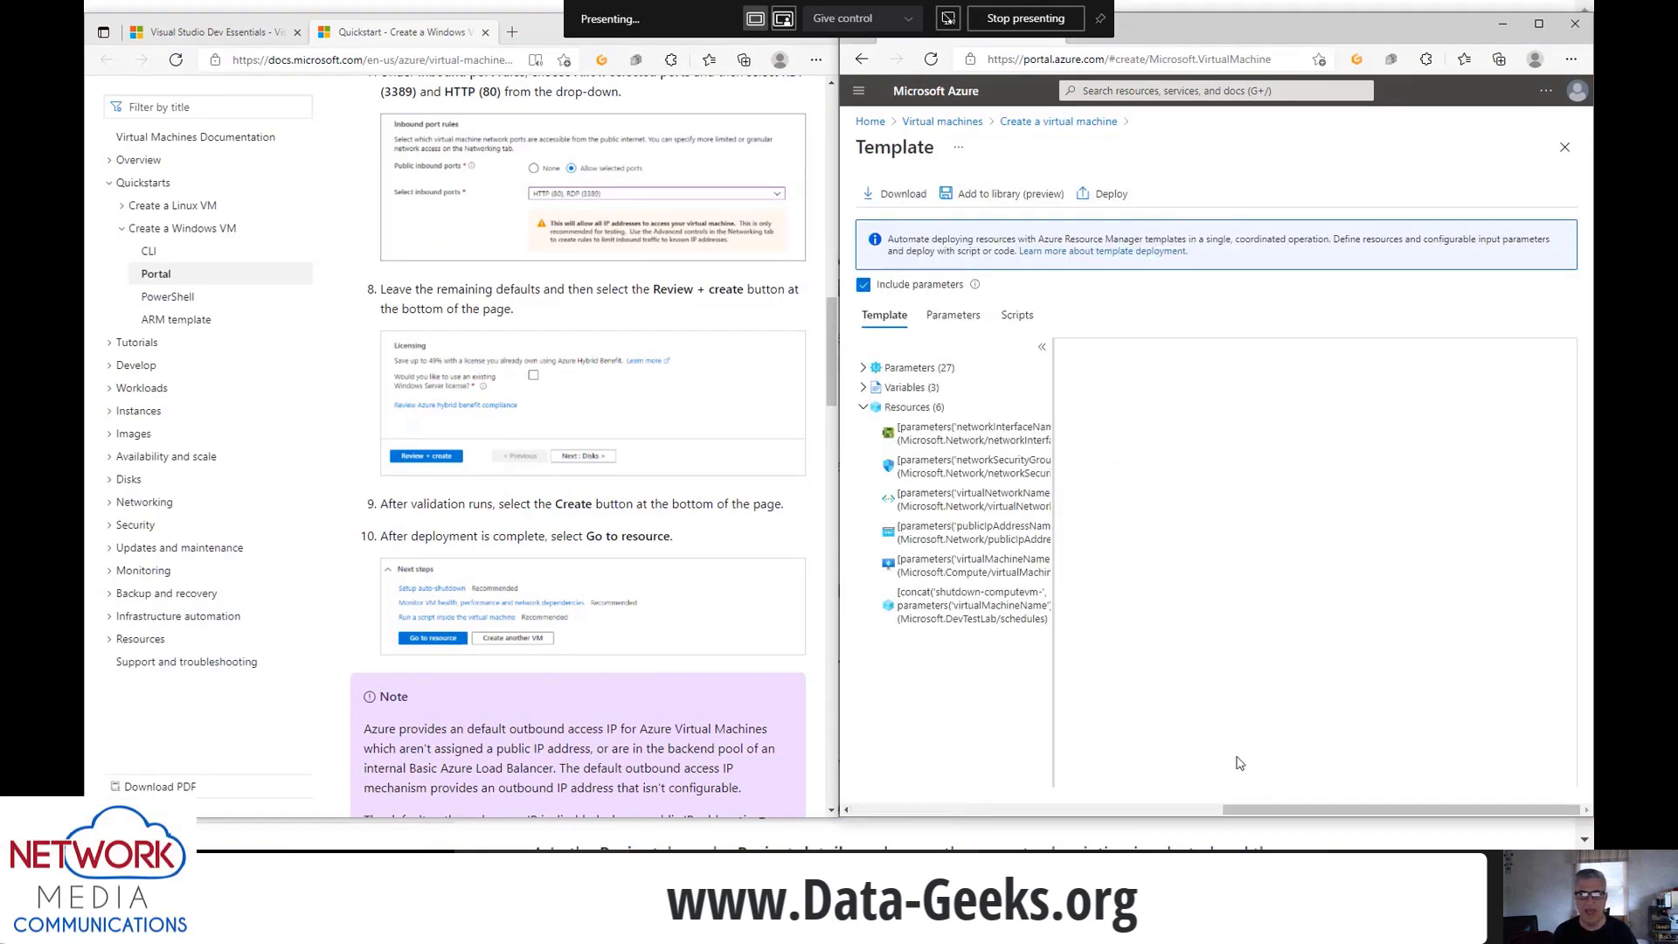
left_click(1017, 315)
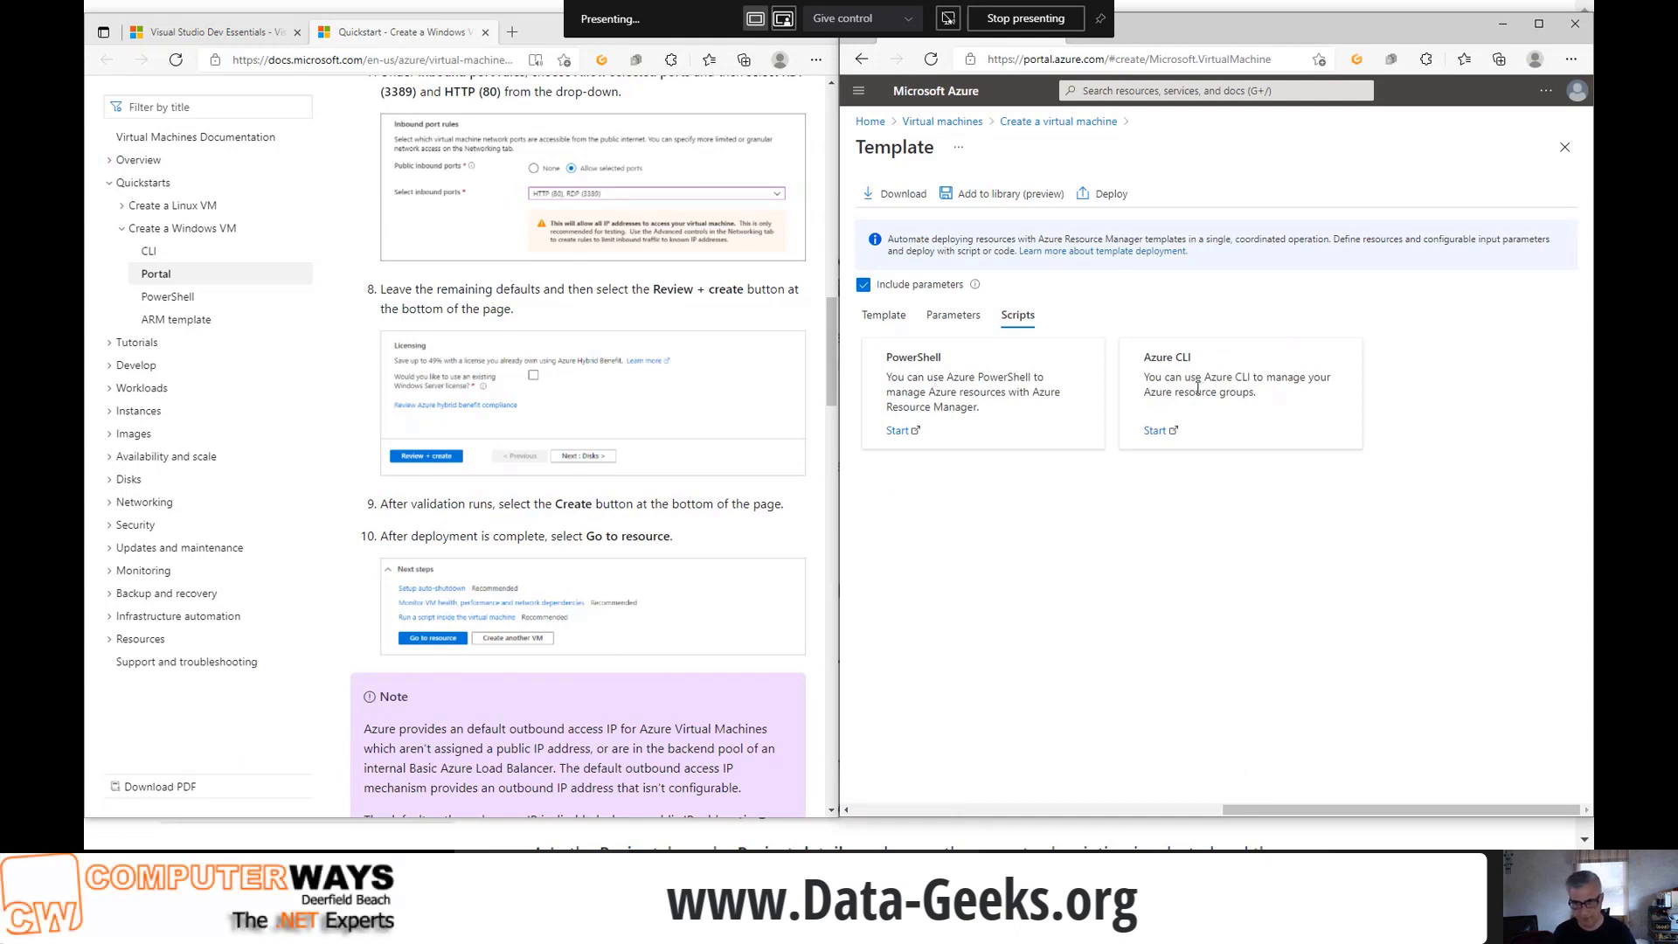
left_click(953, 315)
scroll(1210, 530, "down", 13)
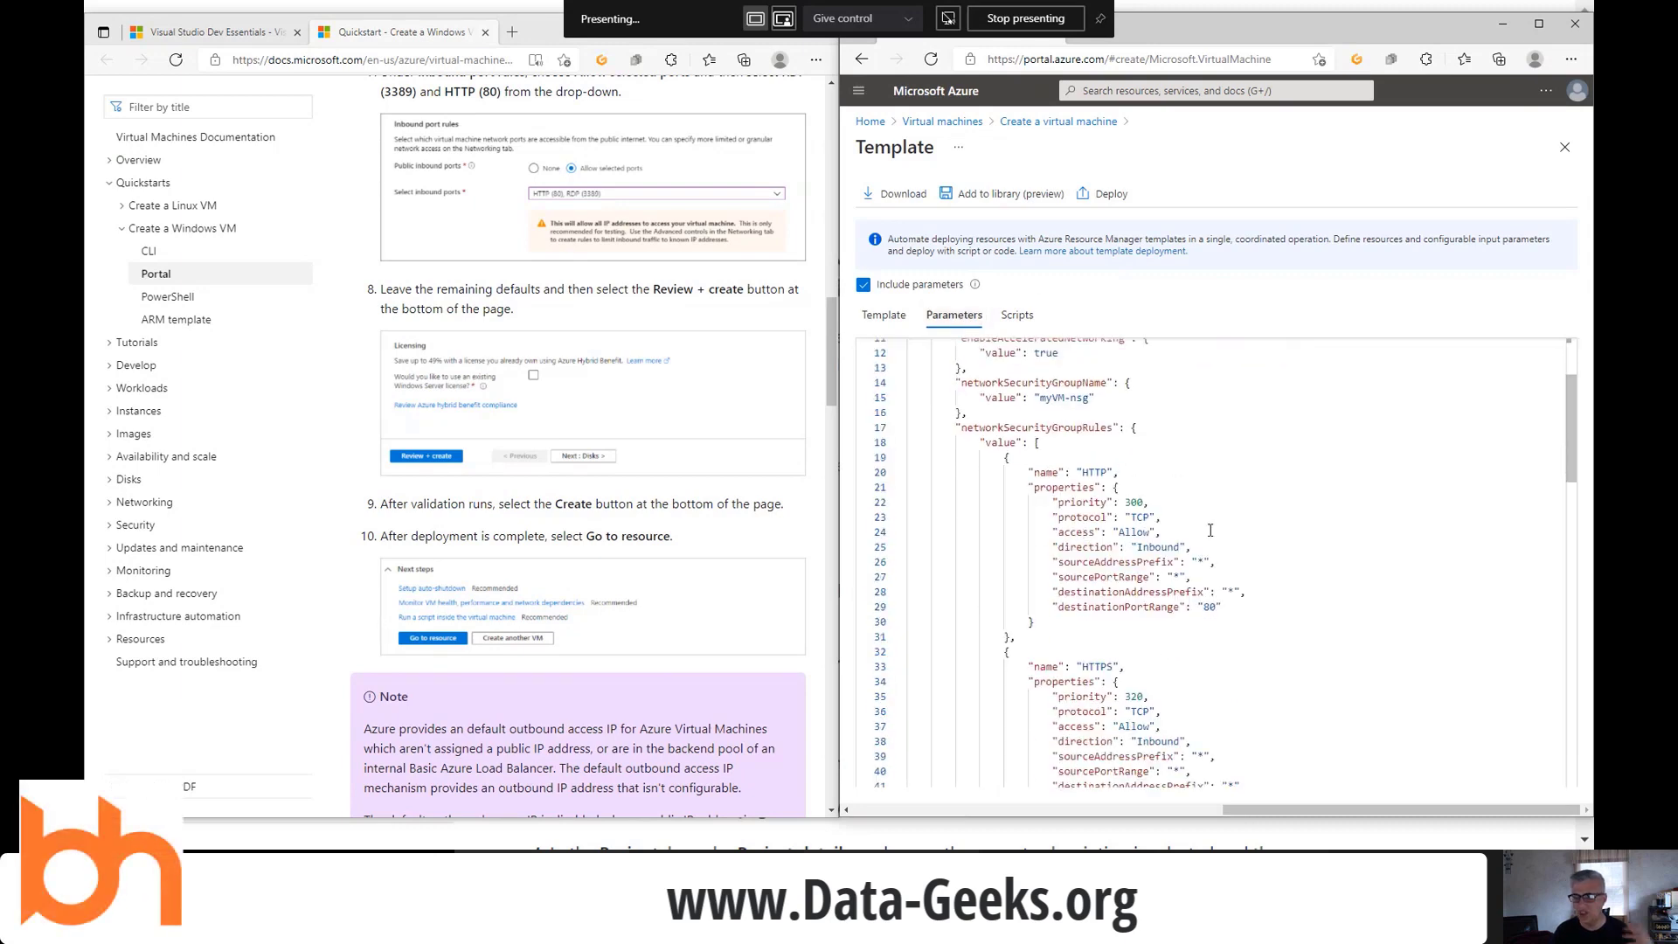
scroll(1202, 559, "up", 5)
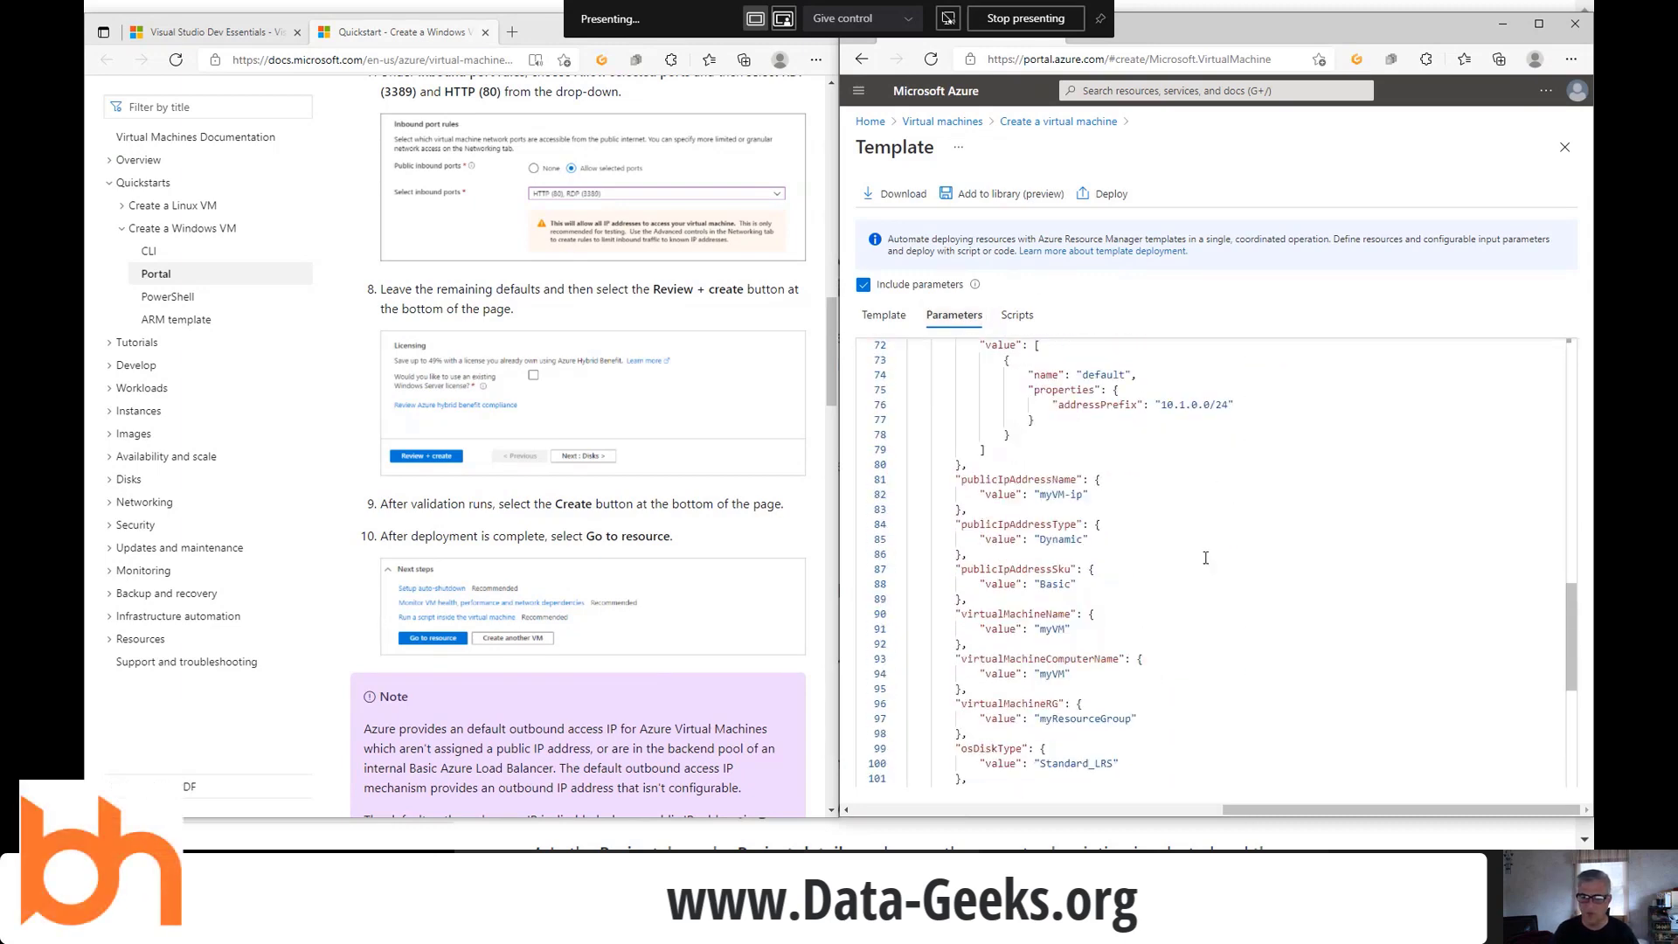
left_click(884, 317)
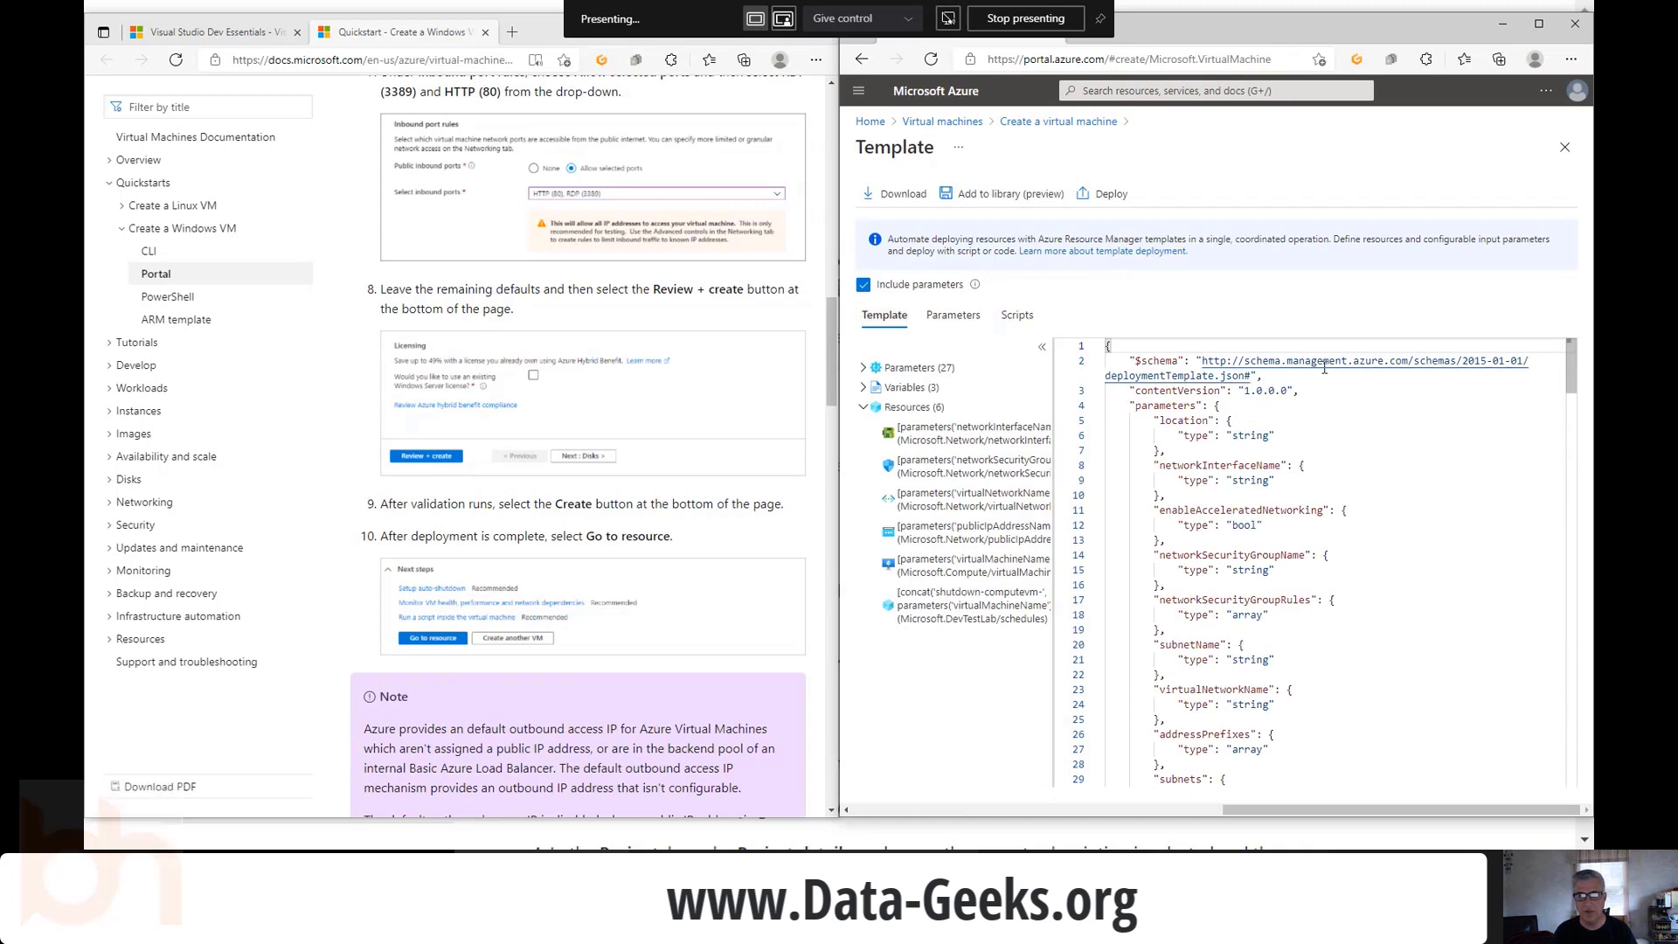
scroll(1276, 584, "down", 4)
scroll(1275, 584, "up", 4)
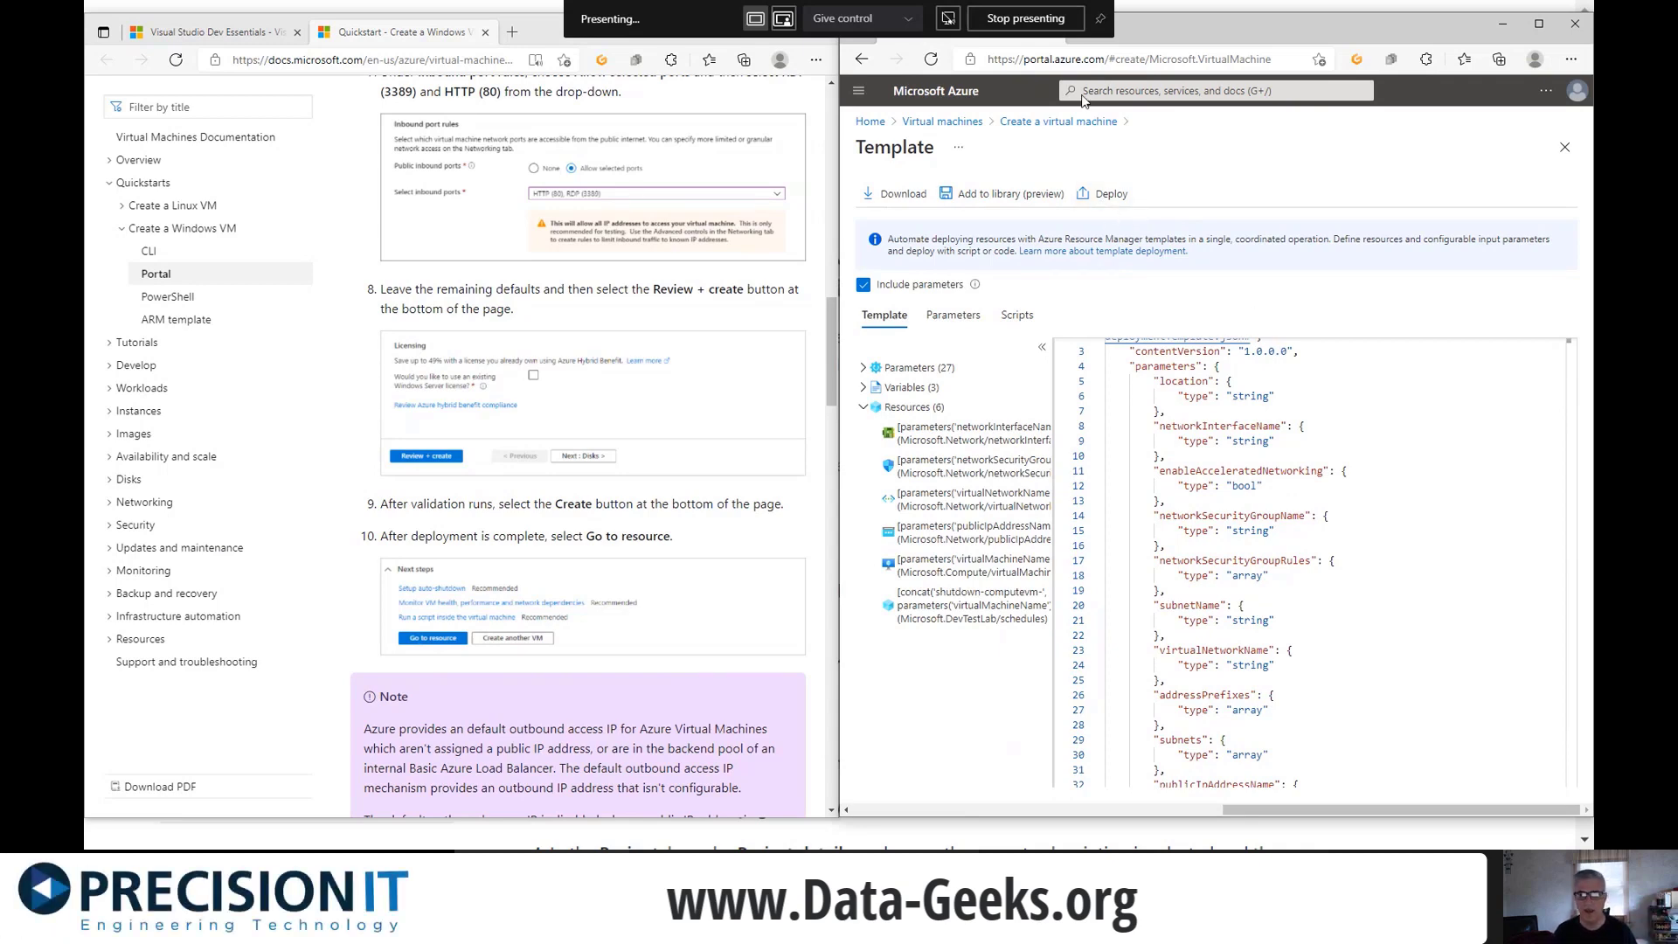
- Create myVM in myResourceGroup, dismiss the deployment notification, and go back to Home
left_click(1563, 154)
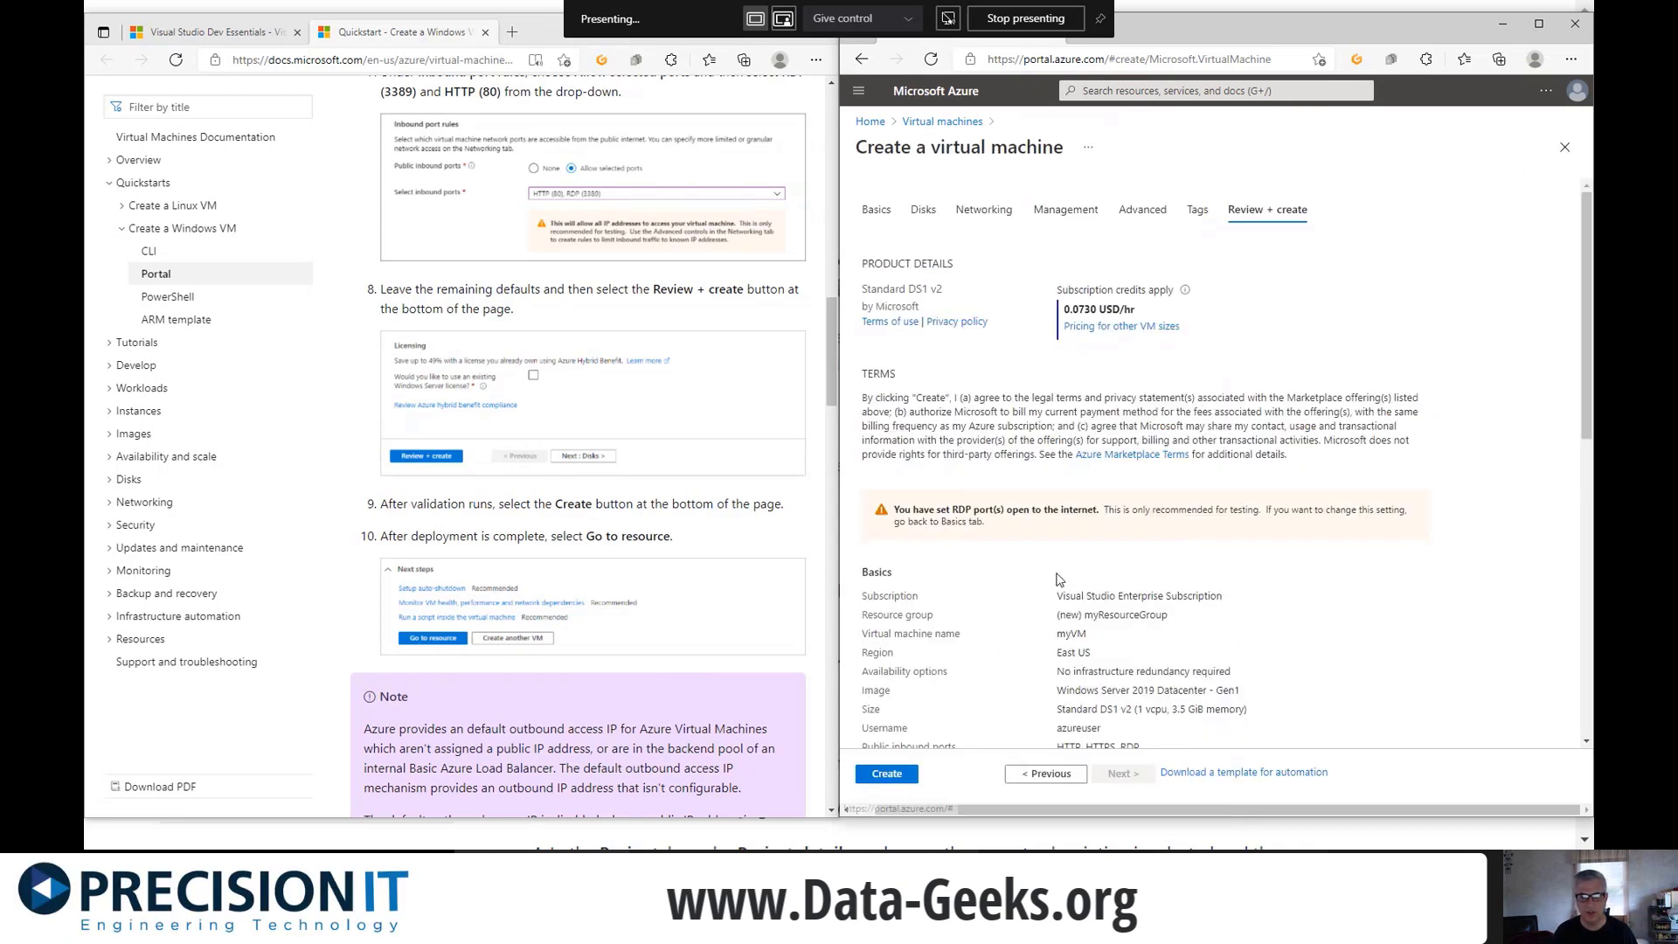
scroll(961, 524, "down", 15)
left_click(893, 784)
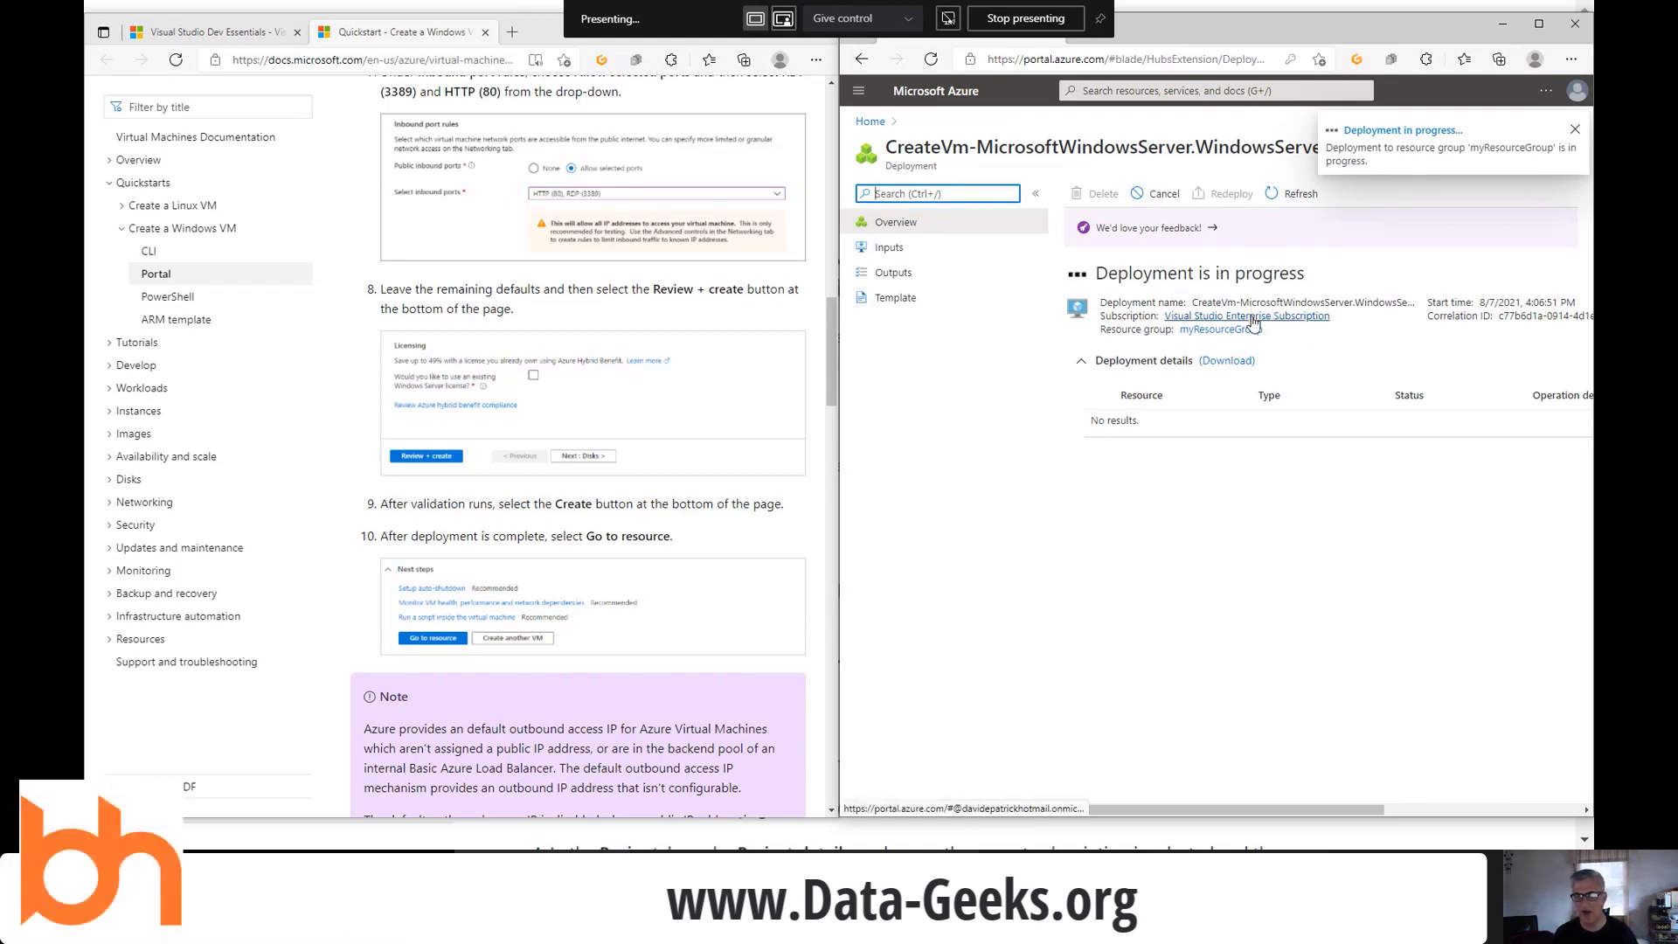
left_click(1426, 136)
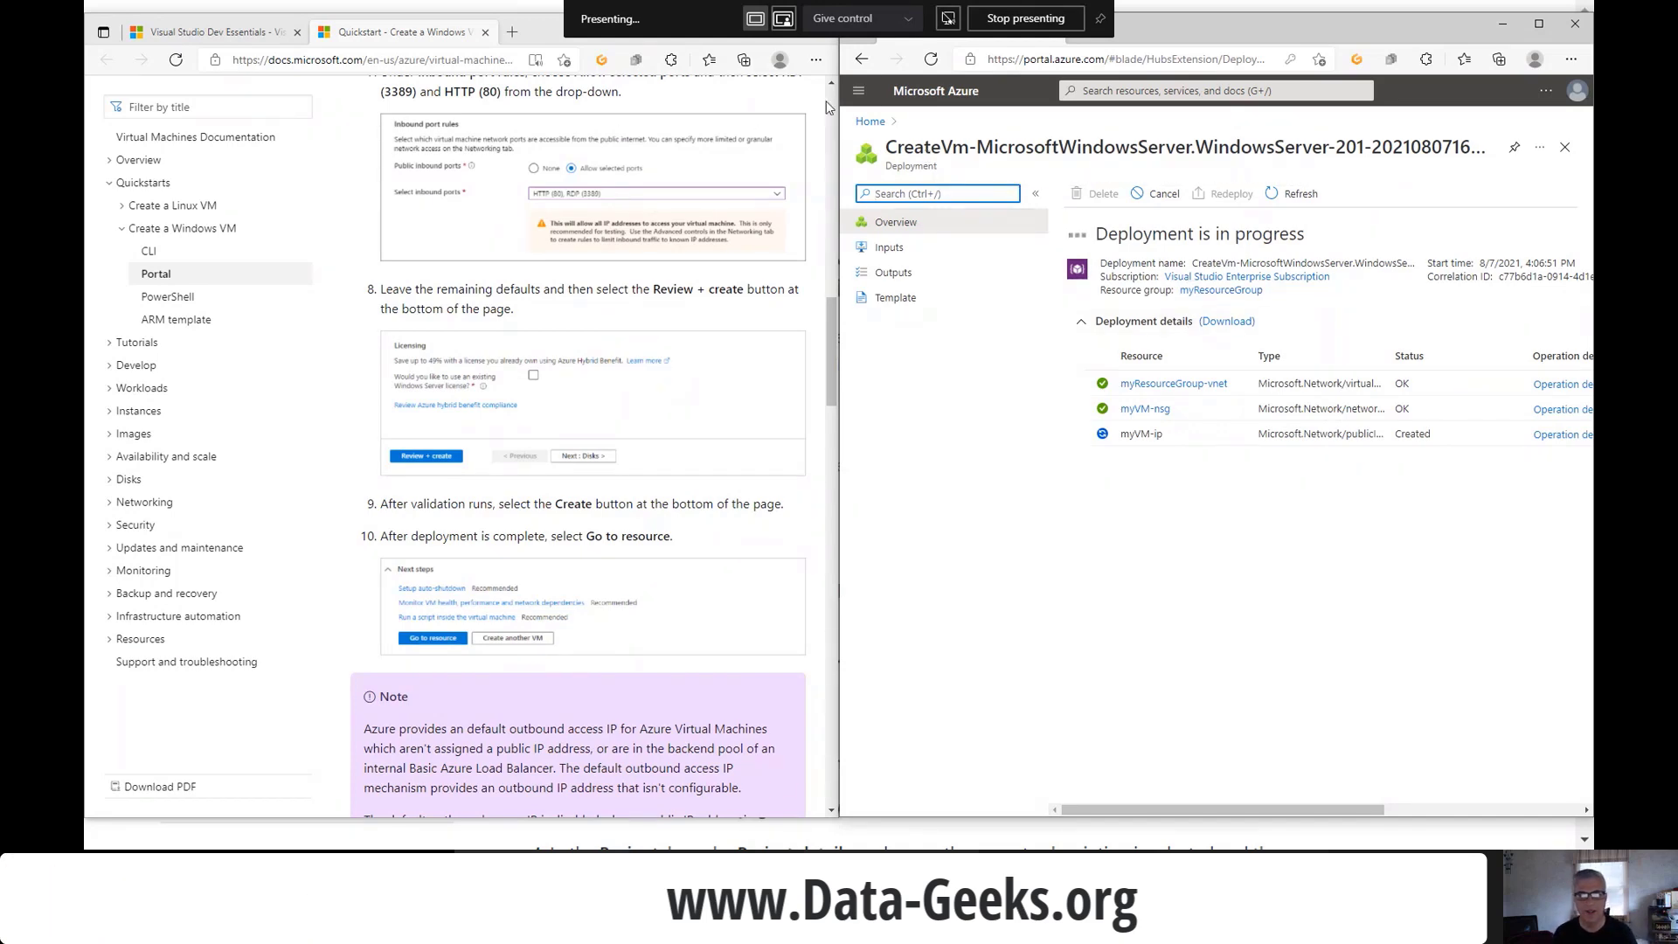
left_click(933, 91)
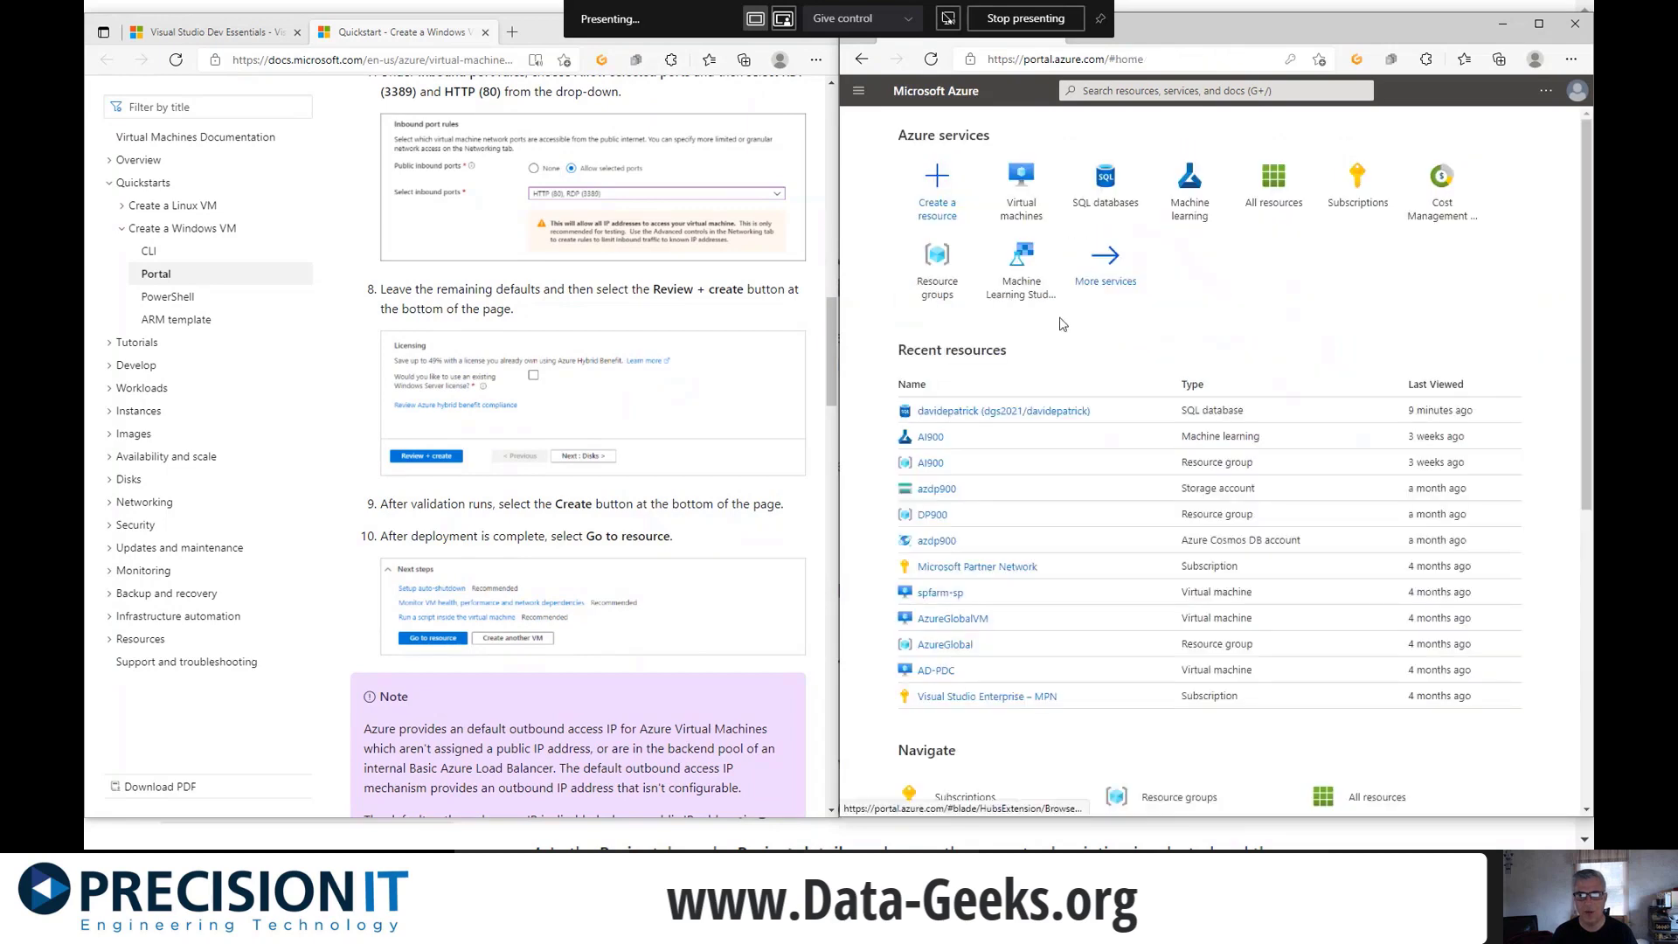
- Sort the Virtual machines list by Status and open myVM's overview
left_click(1021, 183)
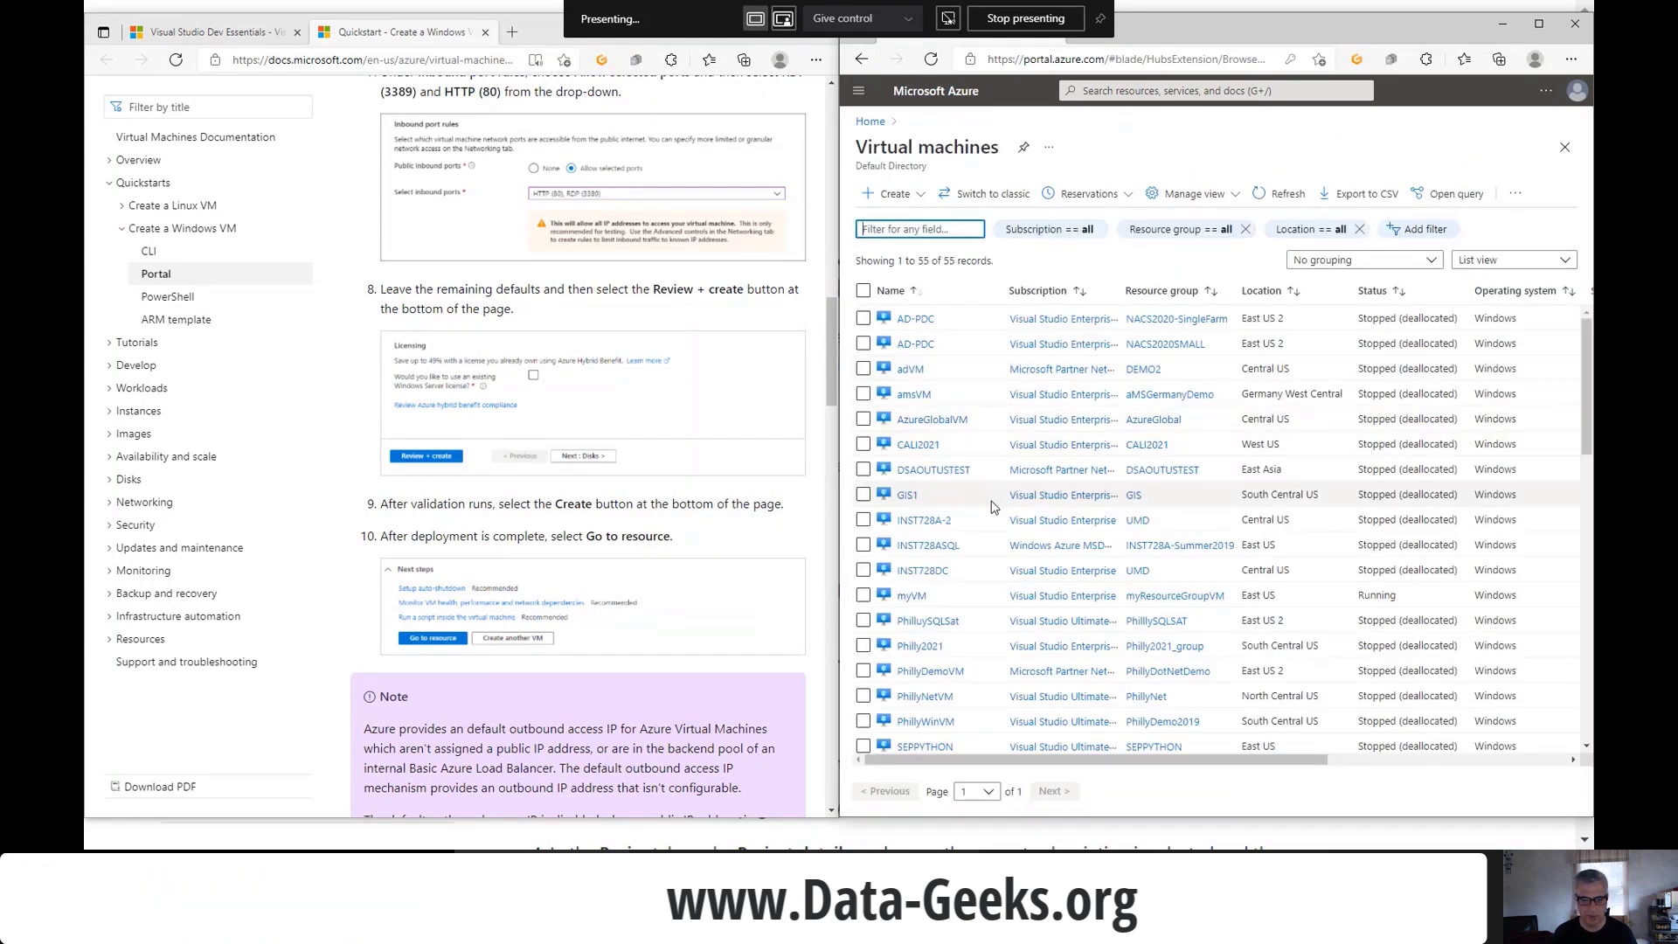
scroll(991, 507, "down", 3)
scroll(1136, 420, "up", 3)
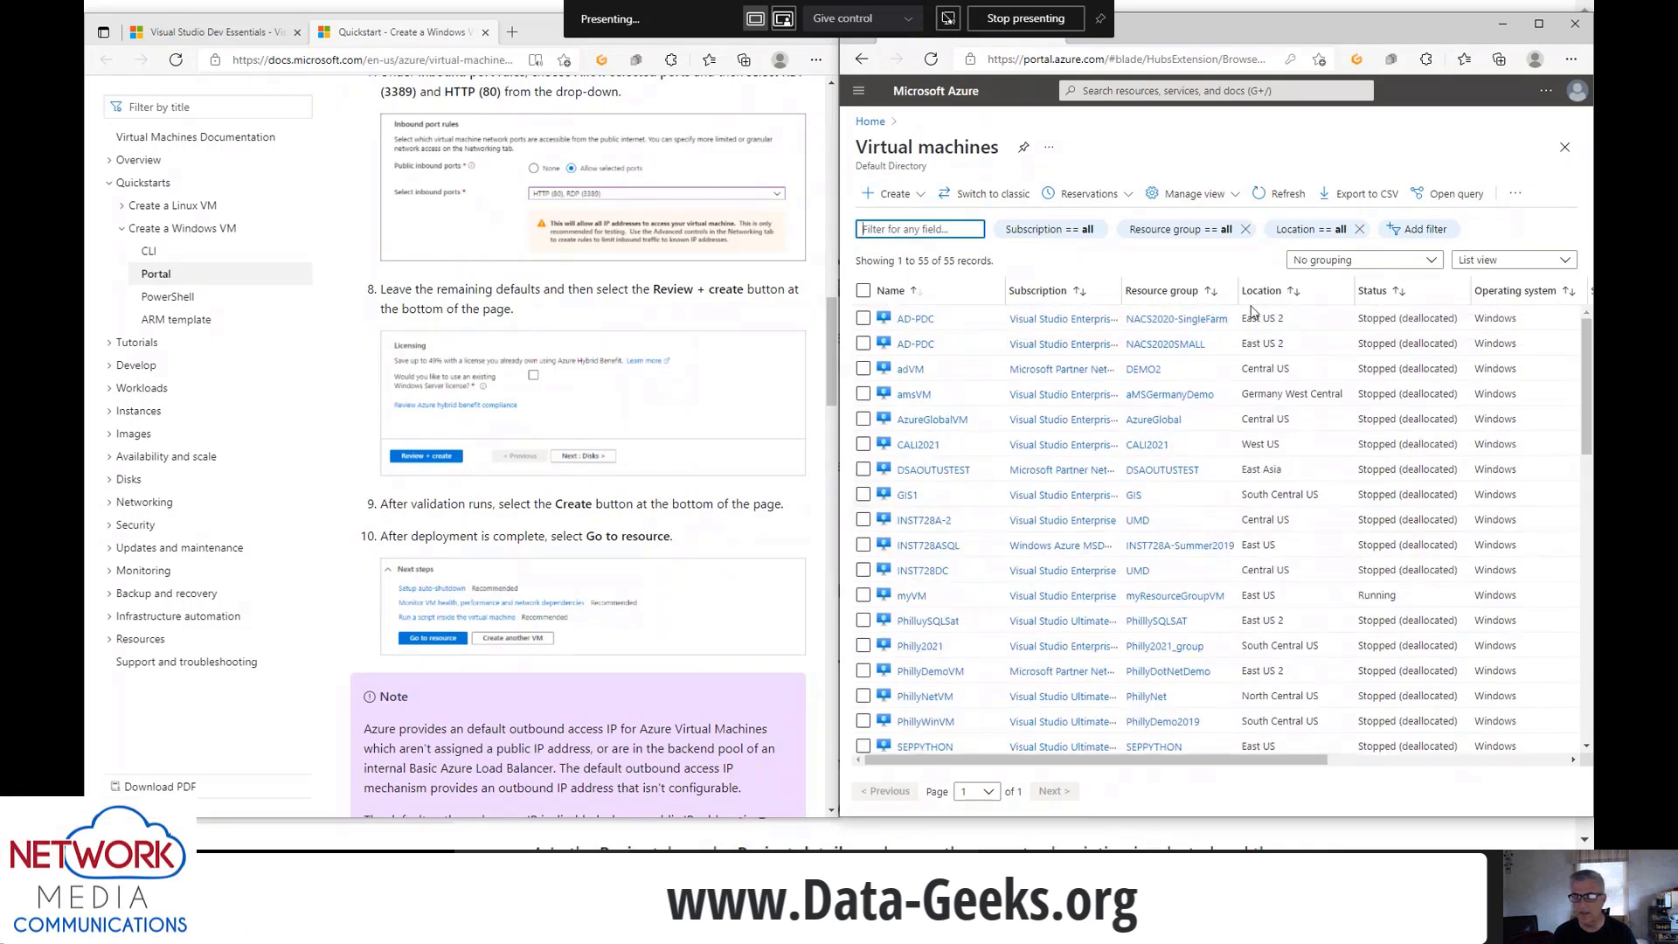
left_click(1383, 297)
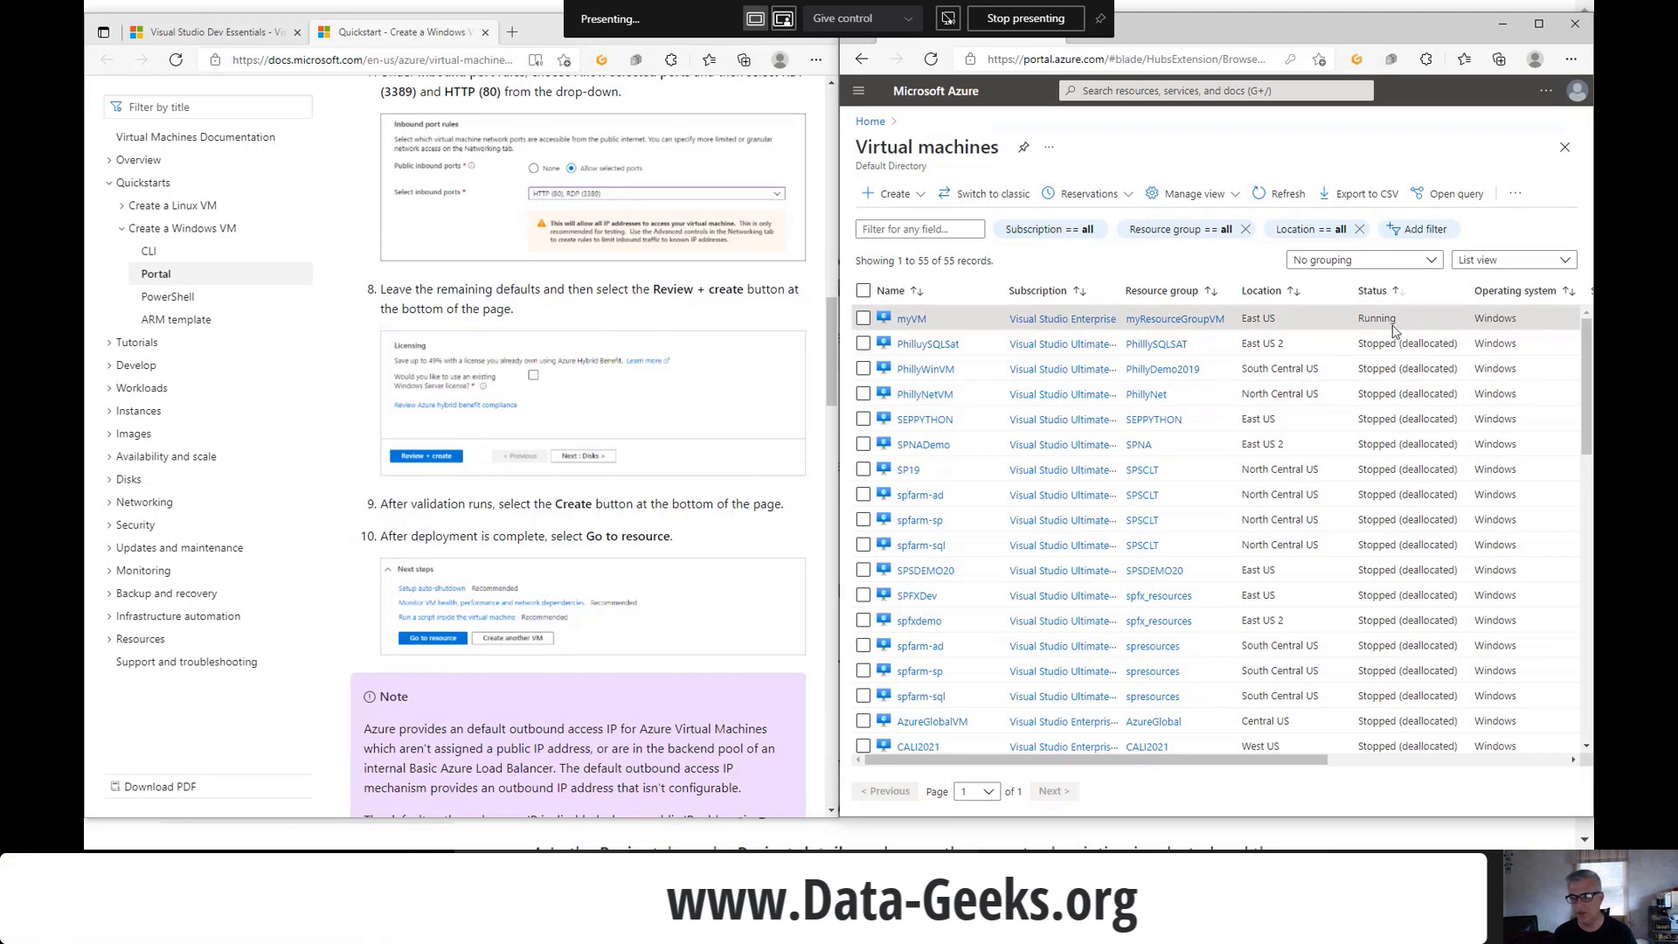
left_click(911, 321)
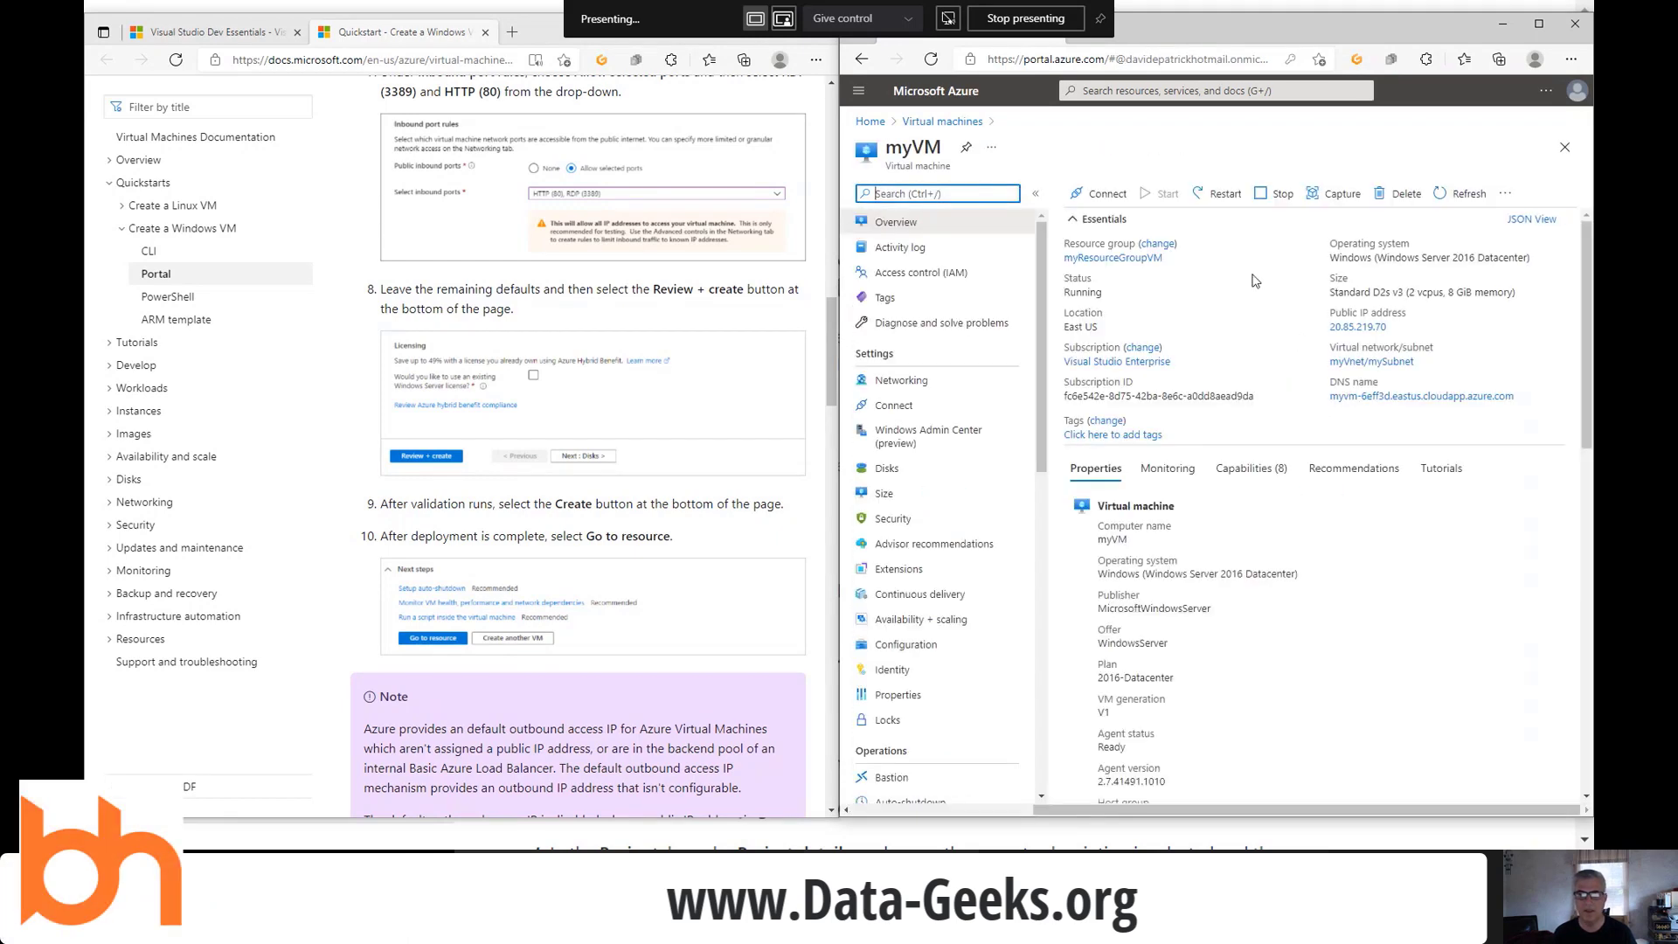
- Download myVM's RDP file from the Connect > RDP page and open myVM.rdp
scroll(716, 469, "down", 2)
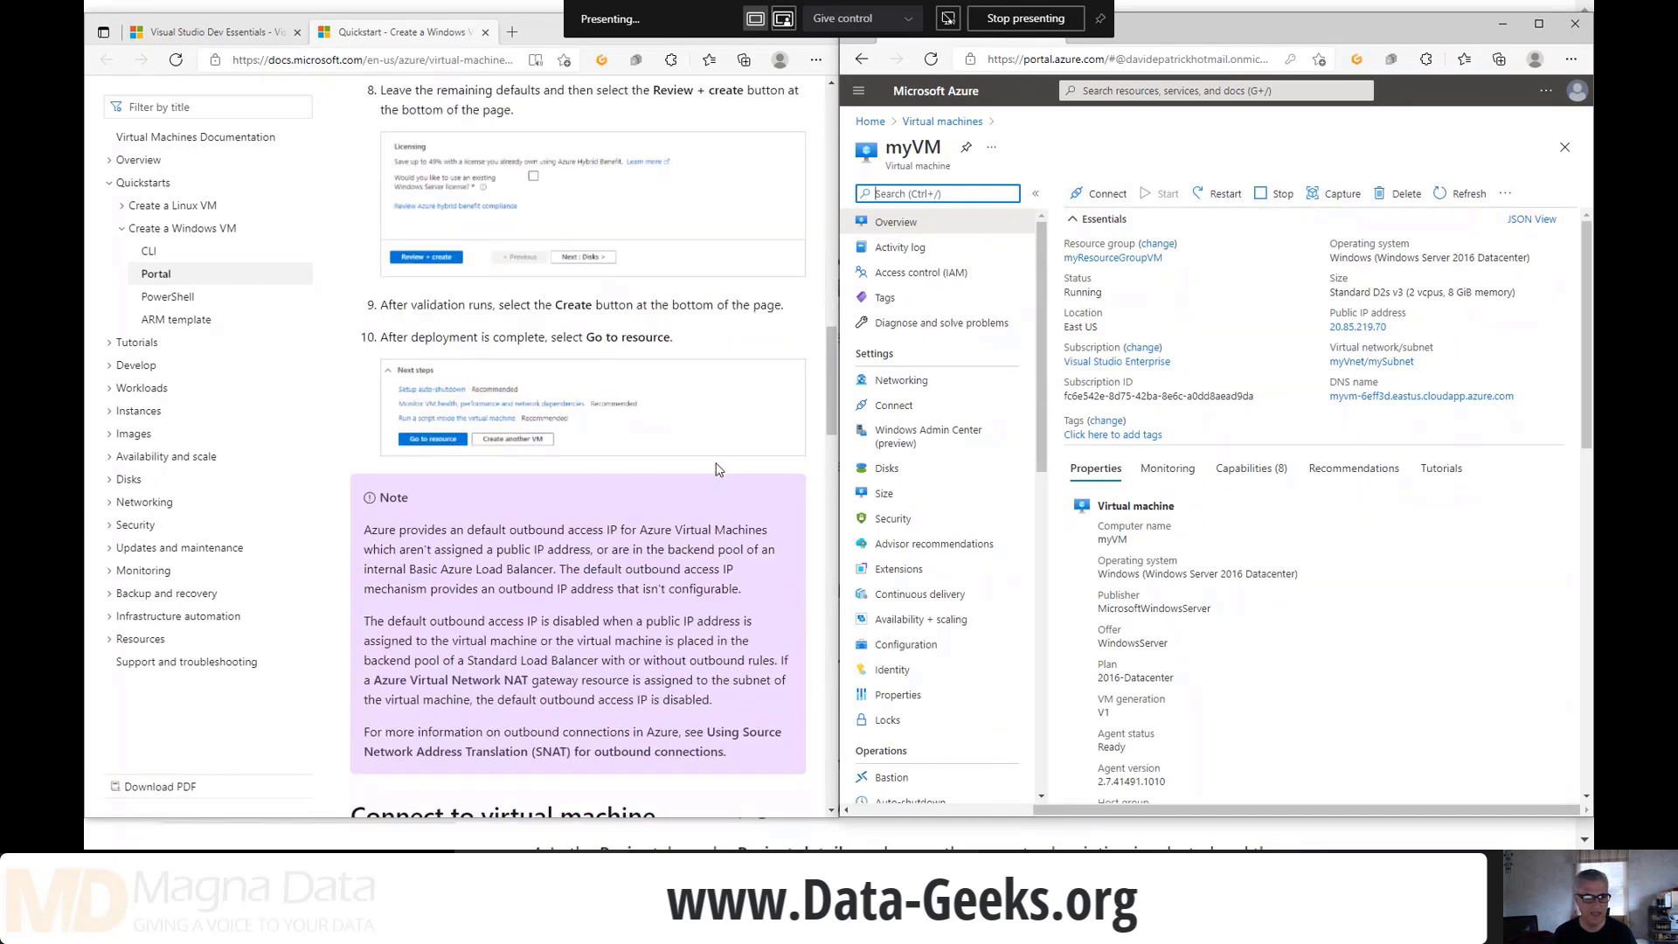
scroll(716, 469, "down", 6)
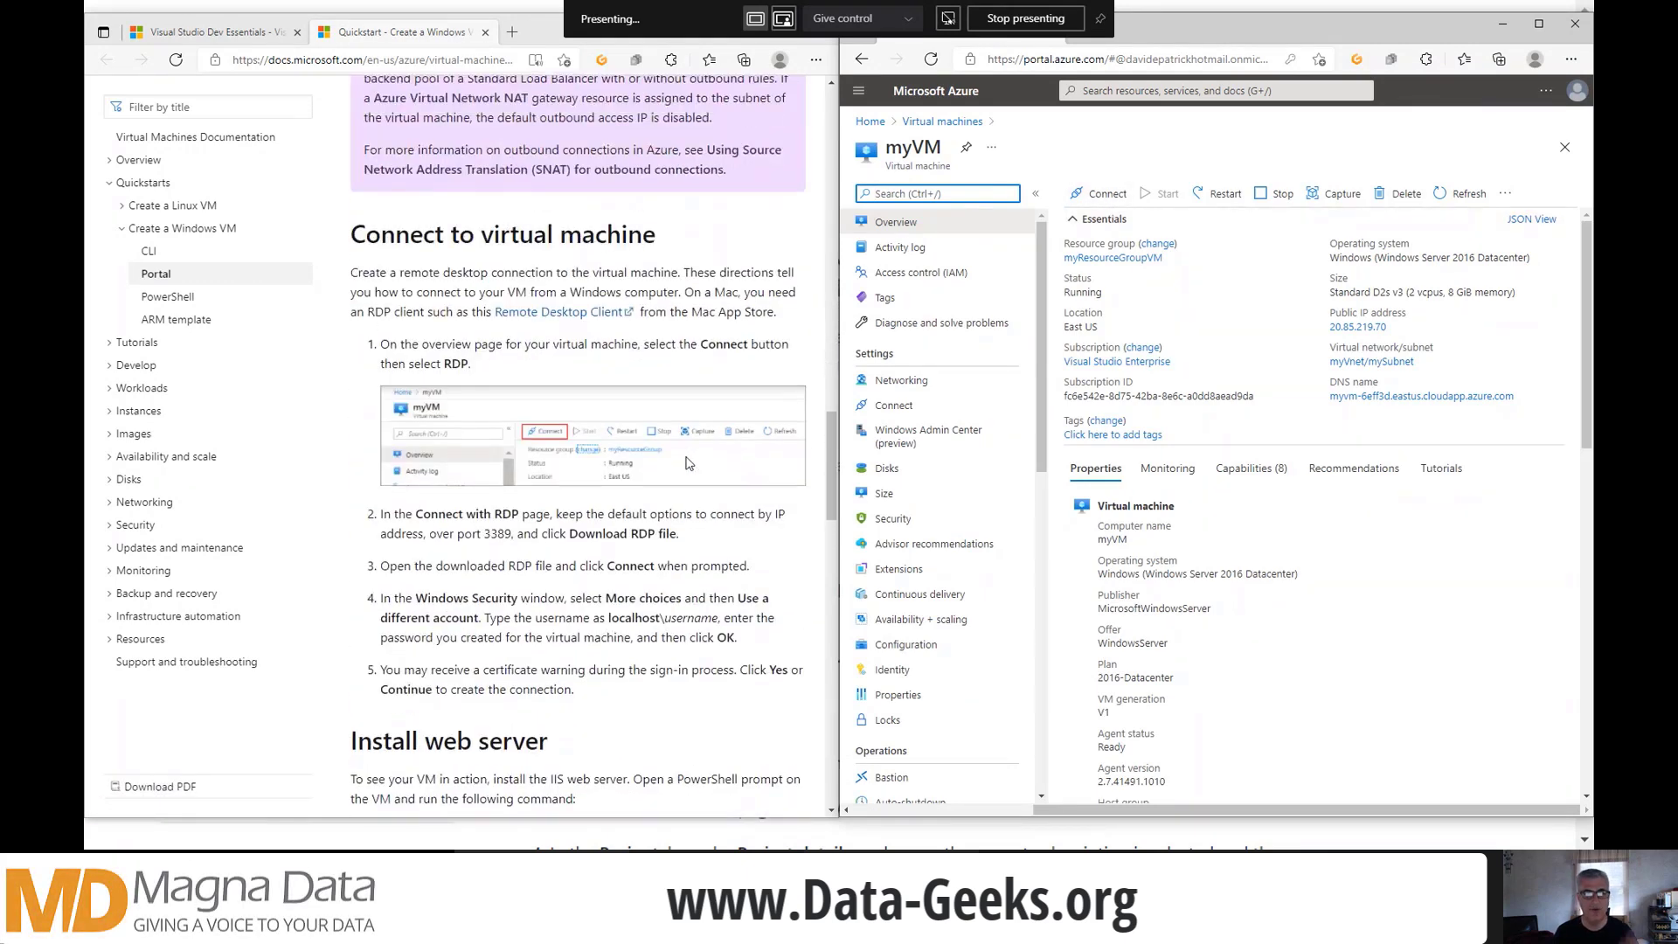
scroll(687, 463, "up", 1)
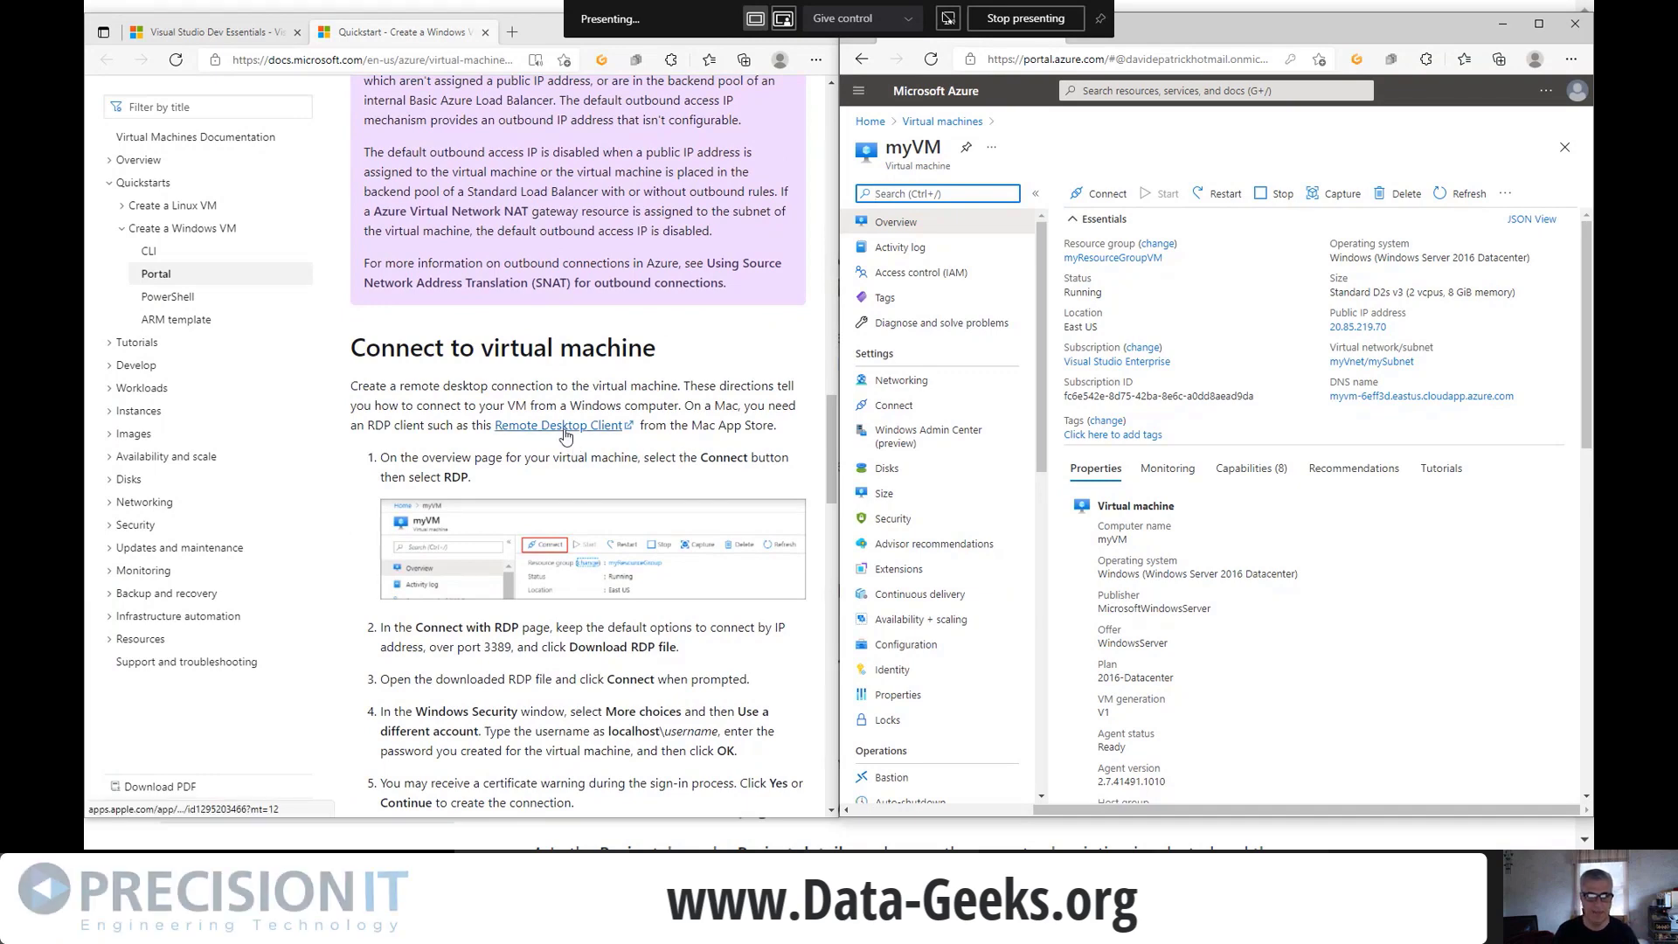
scroll(565, 437, "down", 4)
scroll(565, 441, "up", 3)
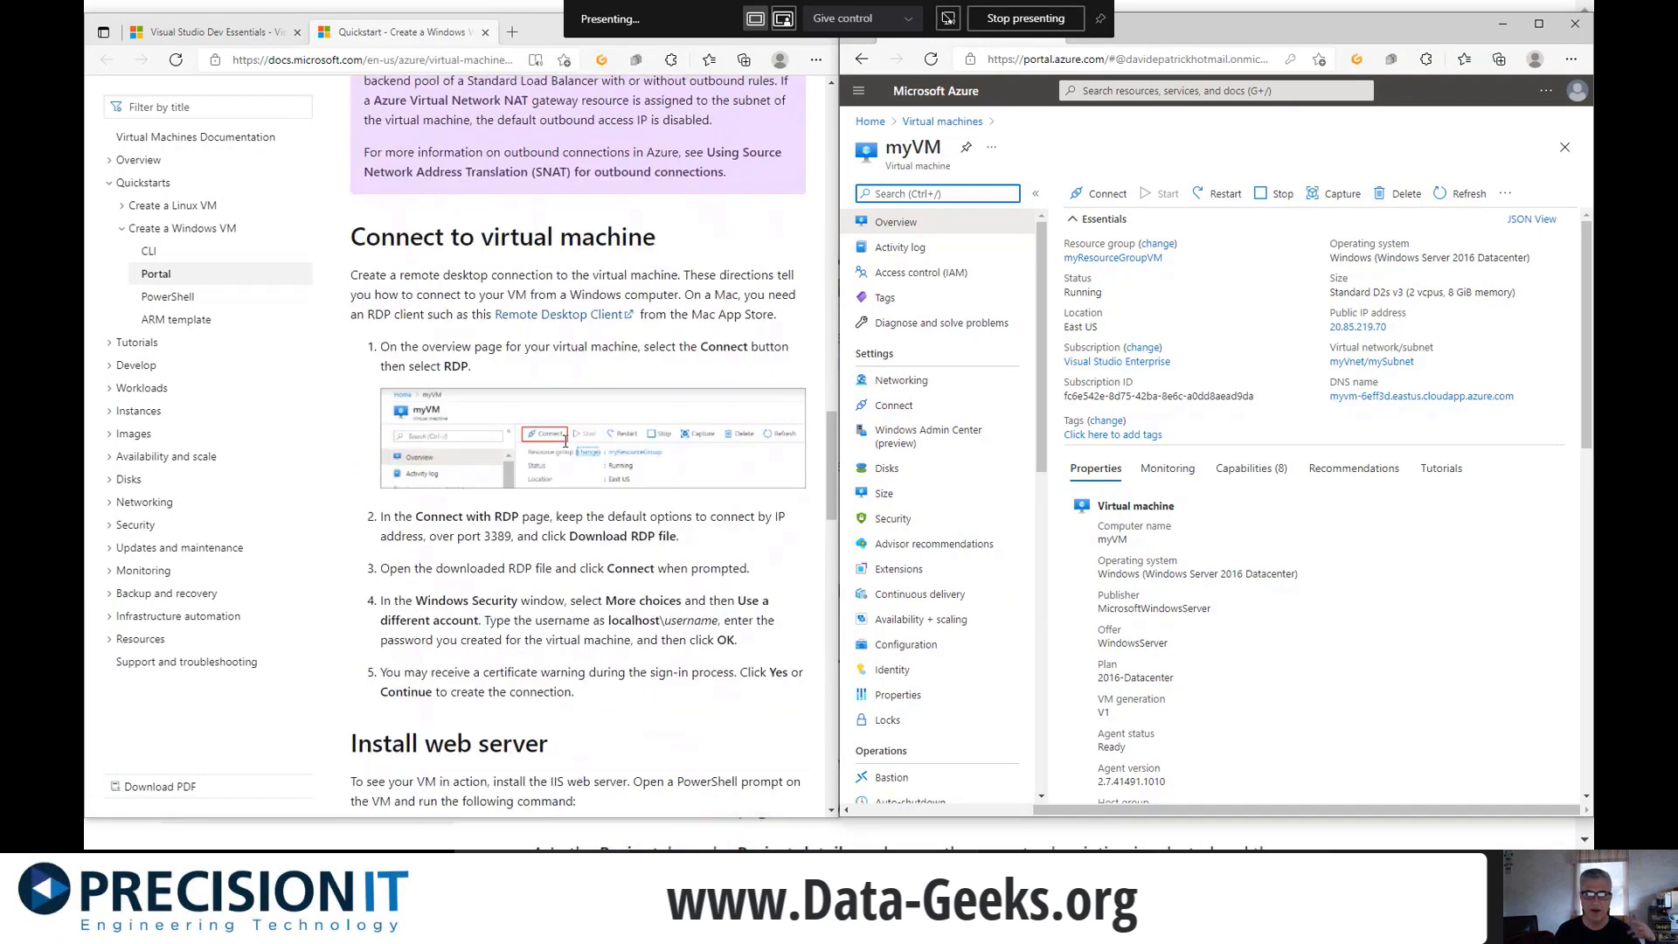
left_click(1102, 200)
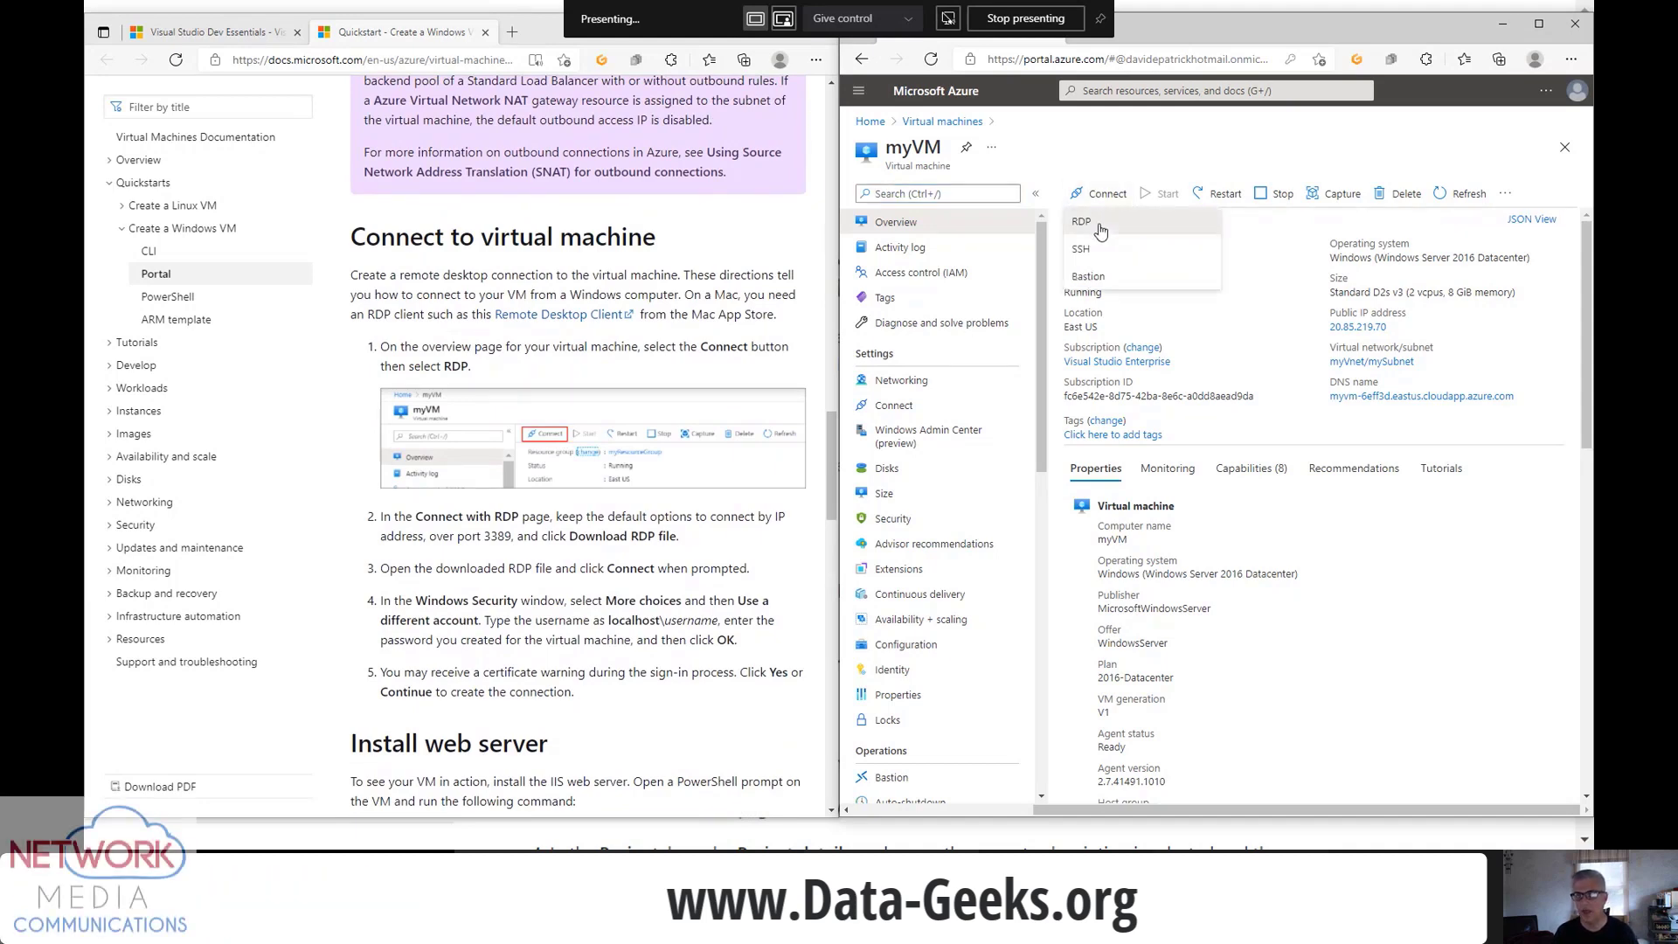
left_click(1100, 225)
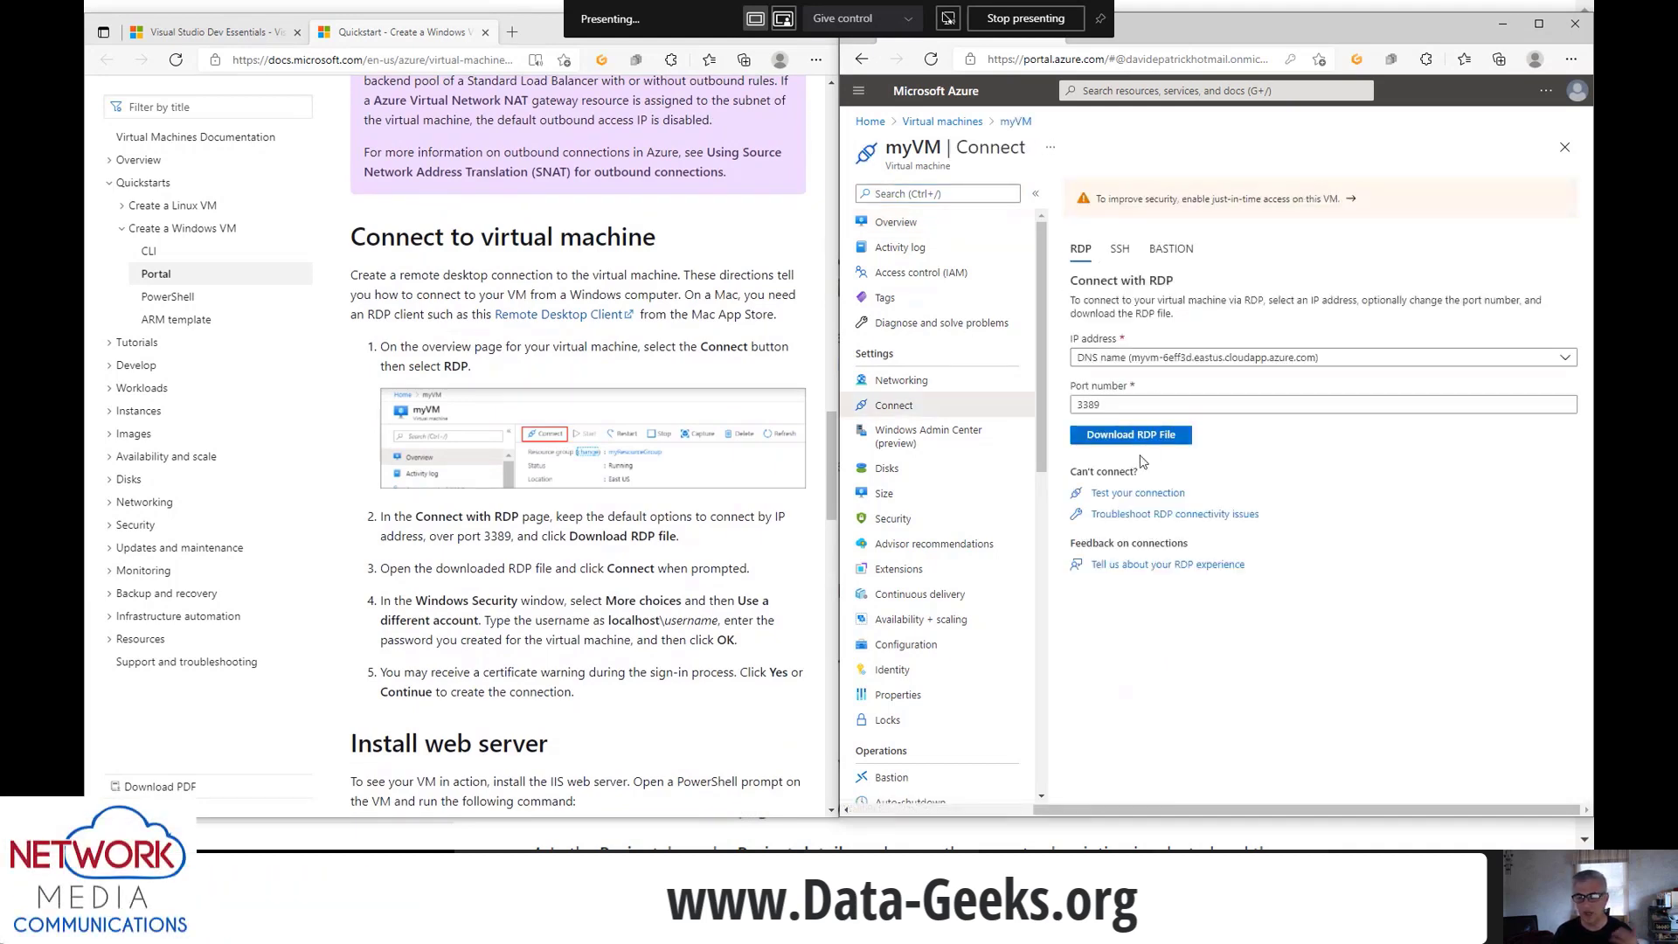
left_click(1170, 438)
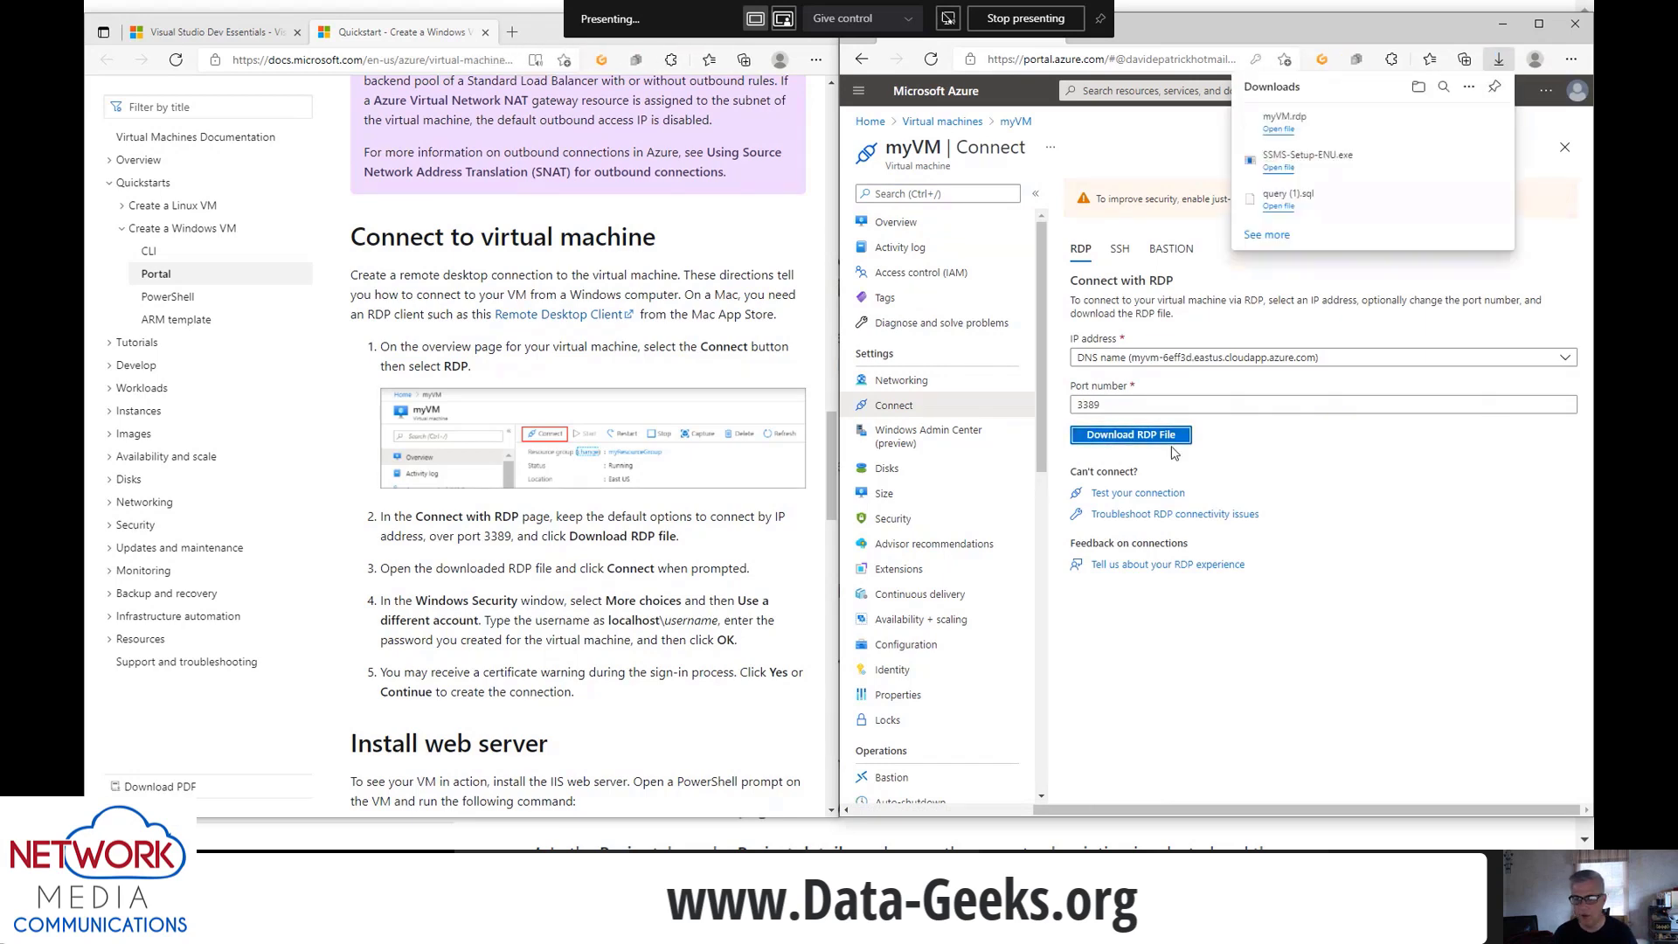
left_click(1284, 122)
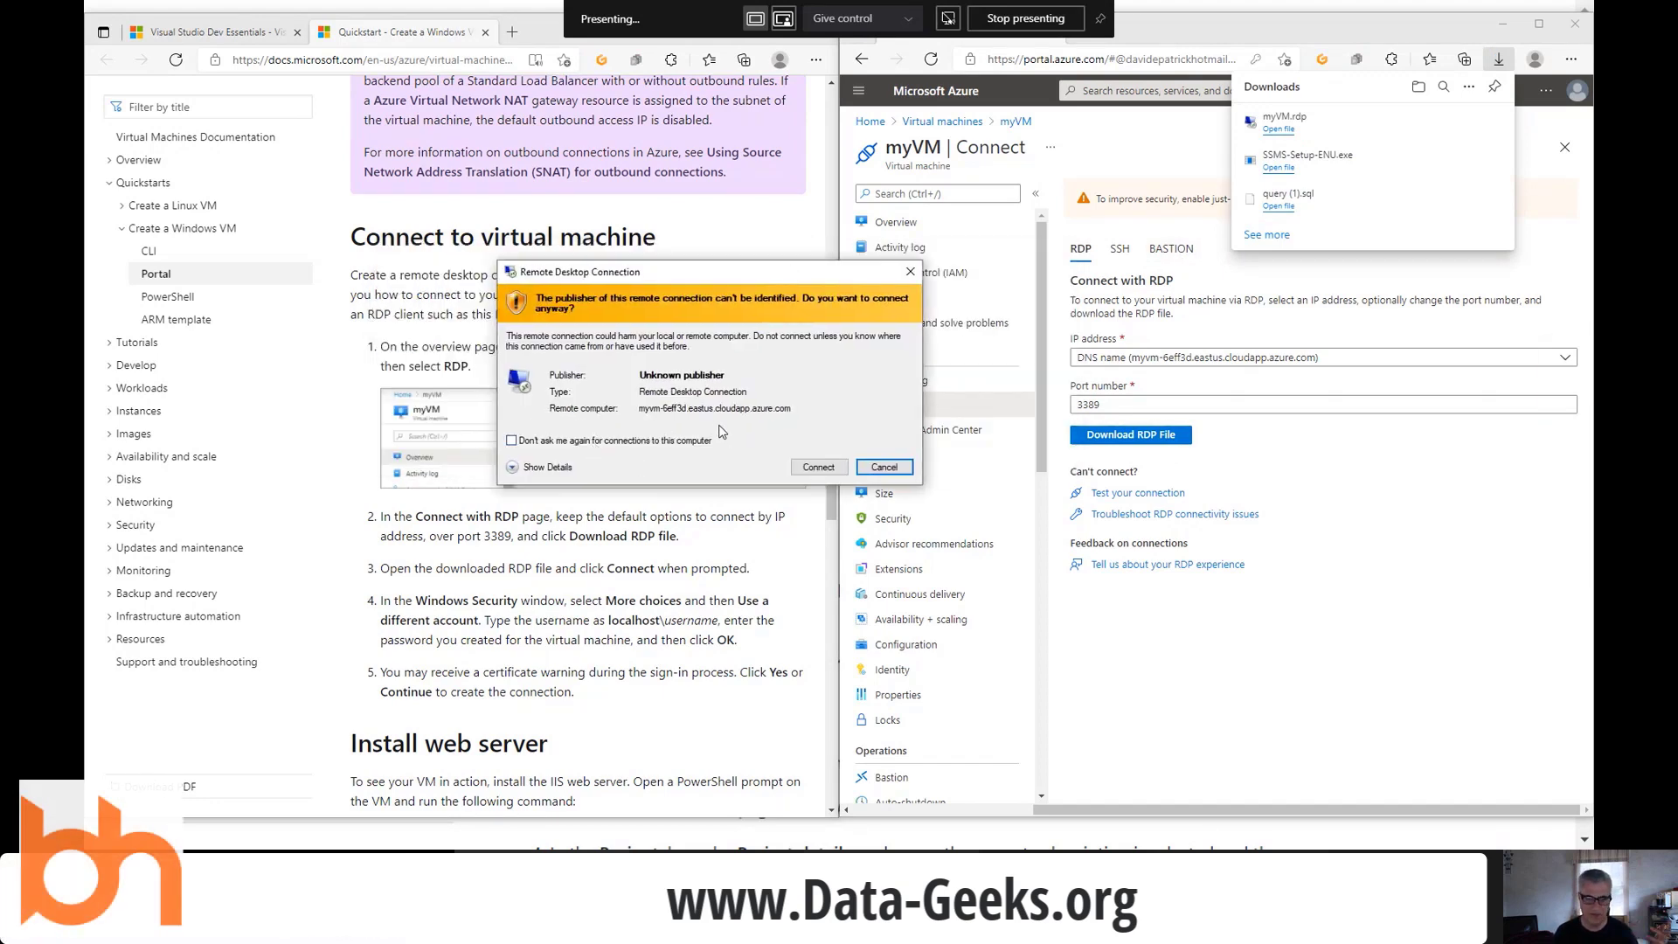
- Accept the unknown-publisher warning and sign in to myVM as .\azuser with its password
left_click(809, 470)
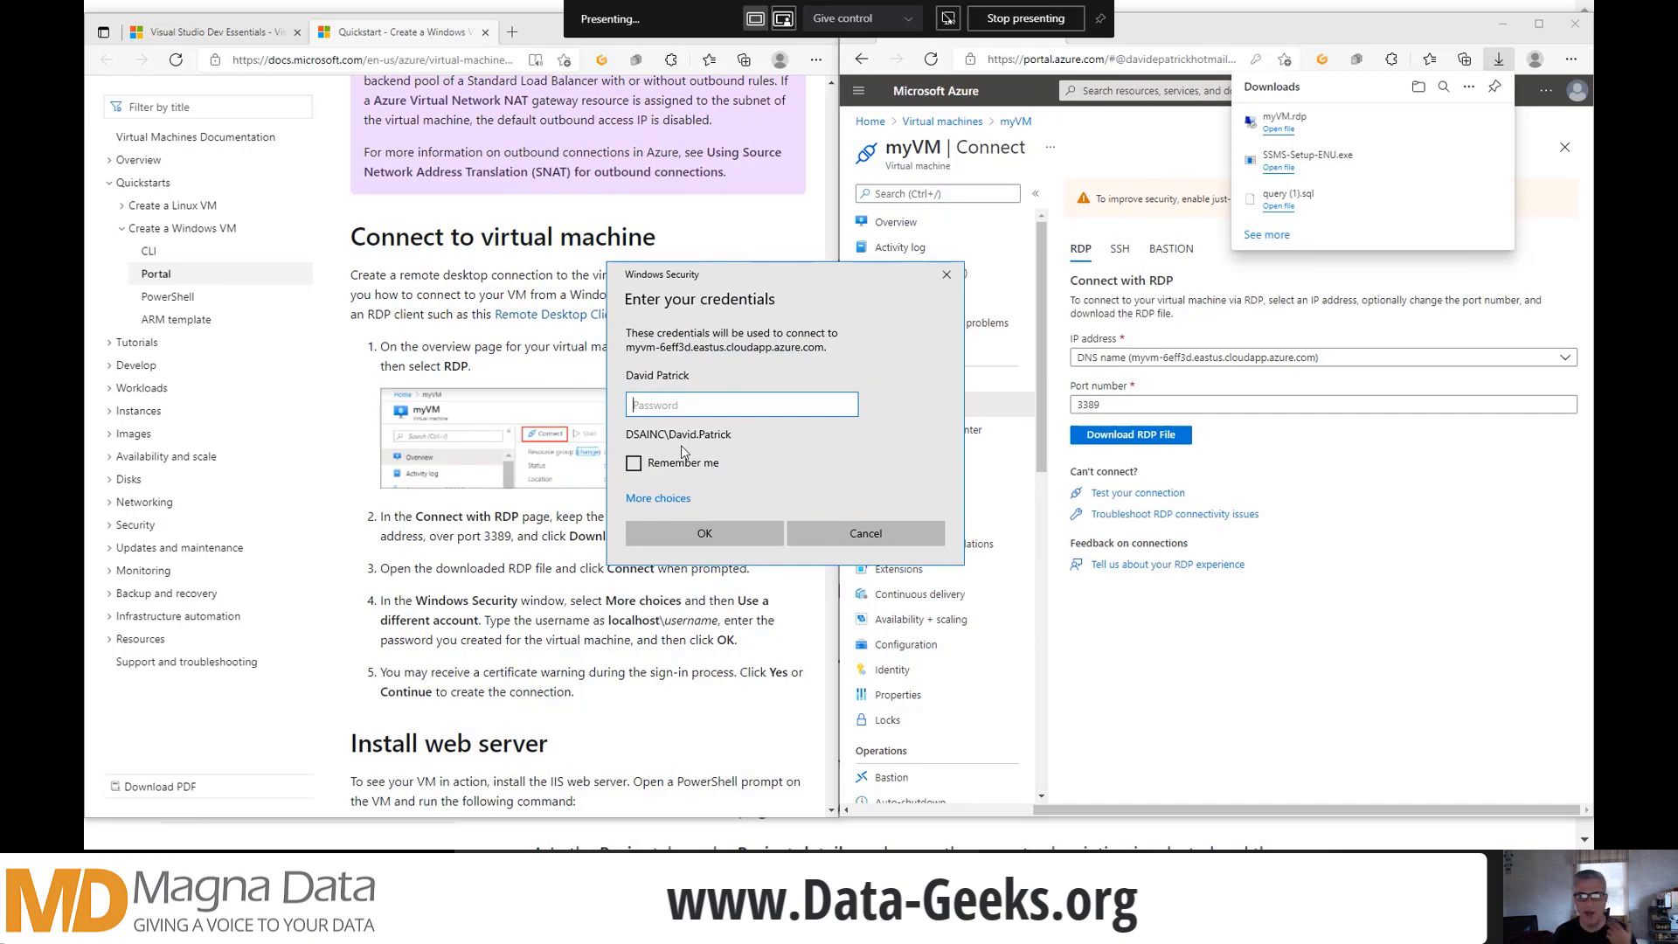
left_click(657, 498)
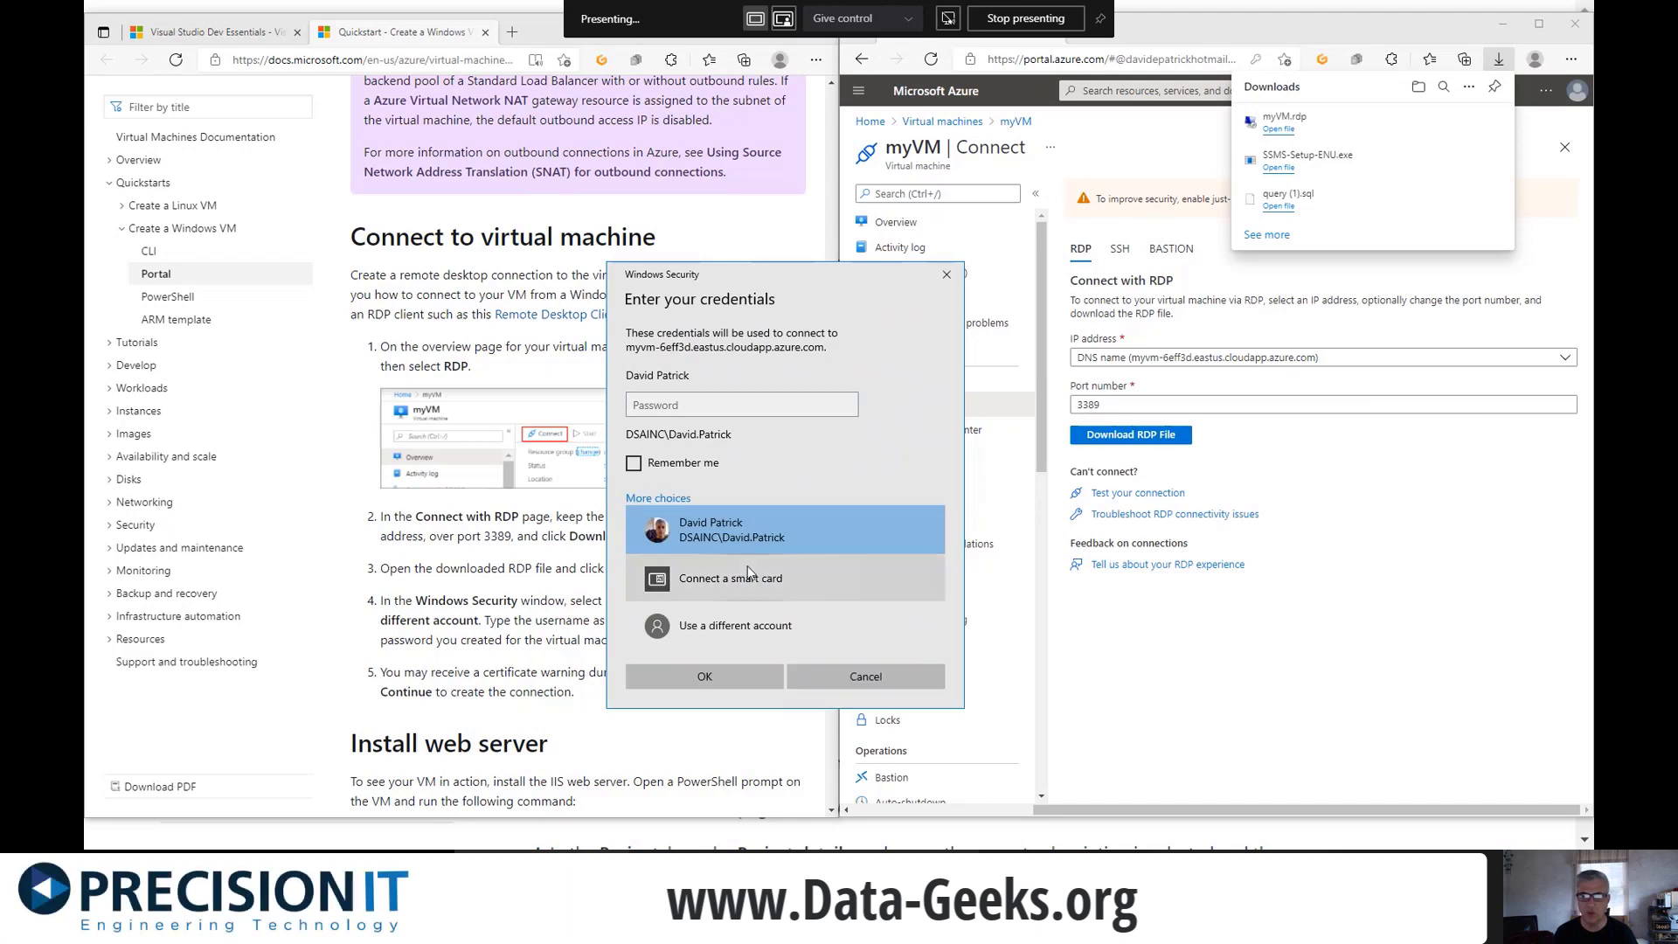
left_click(727, 617)
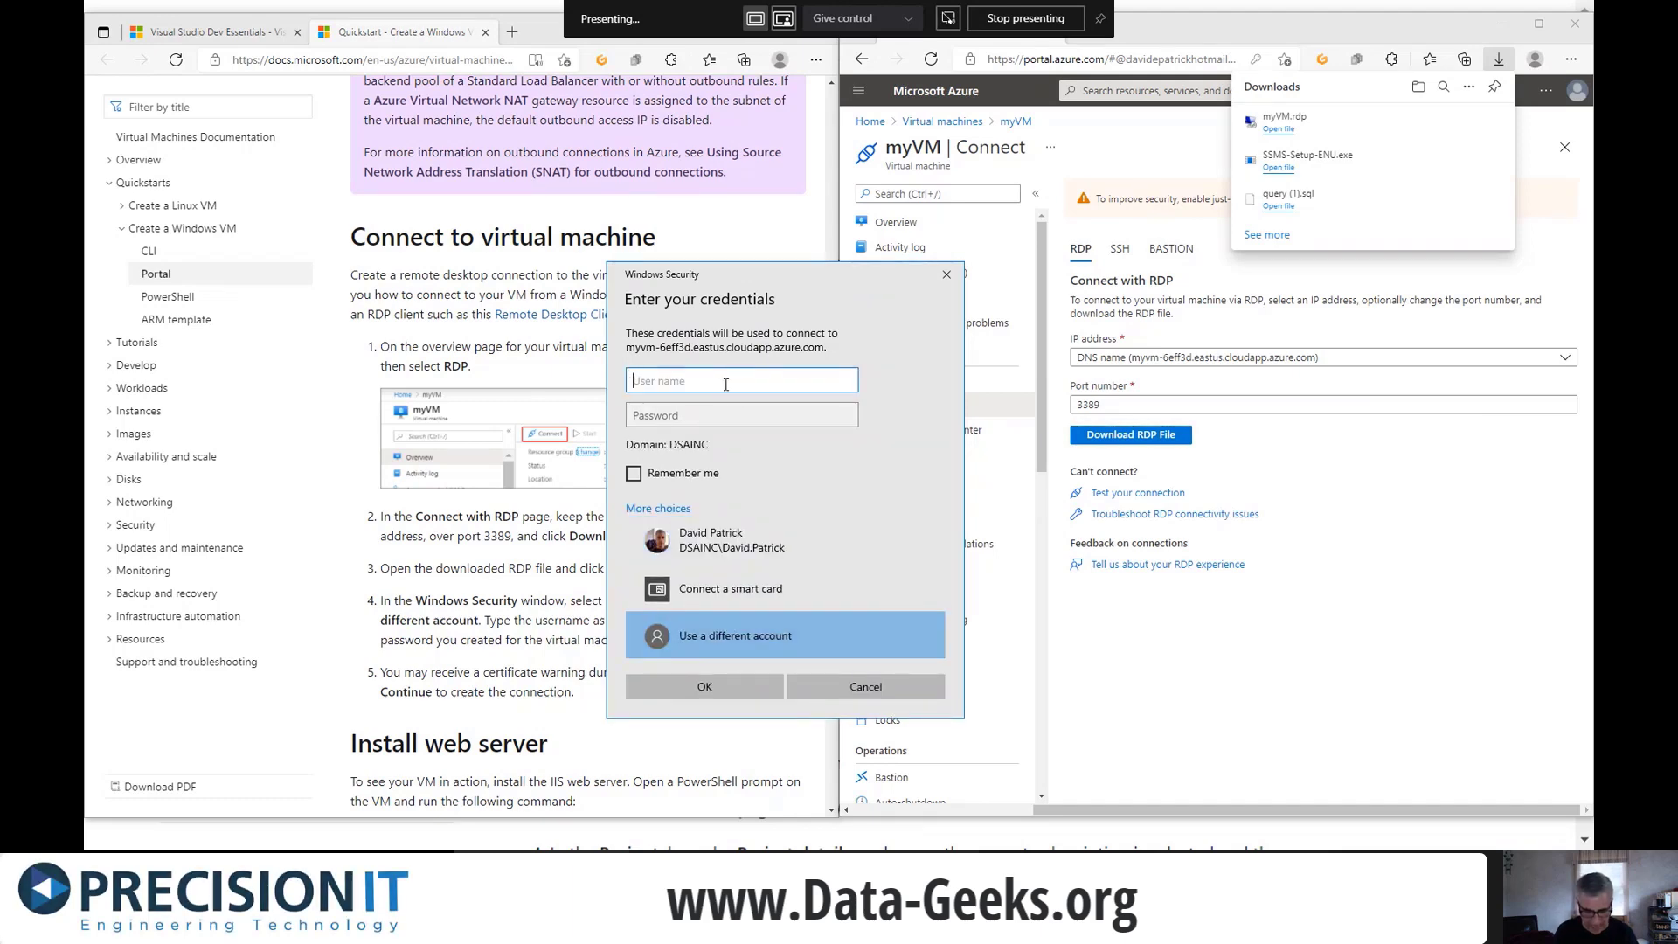
type("azuser")
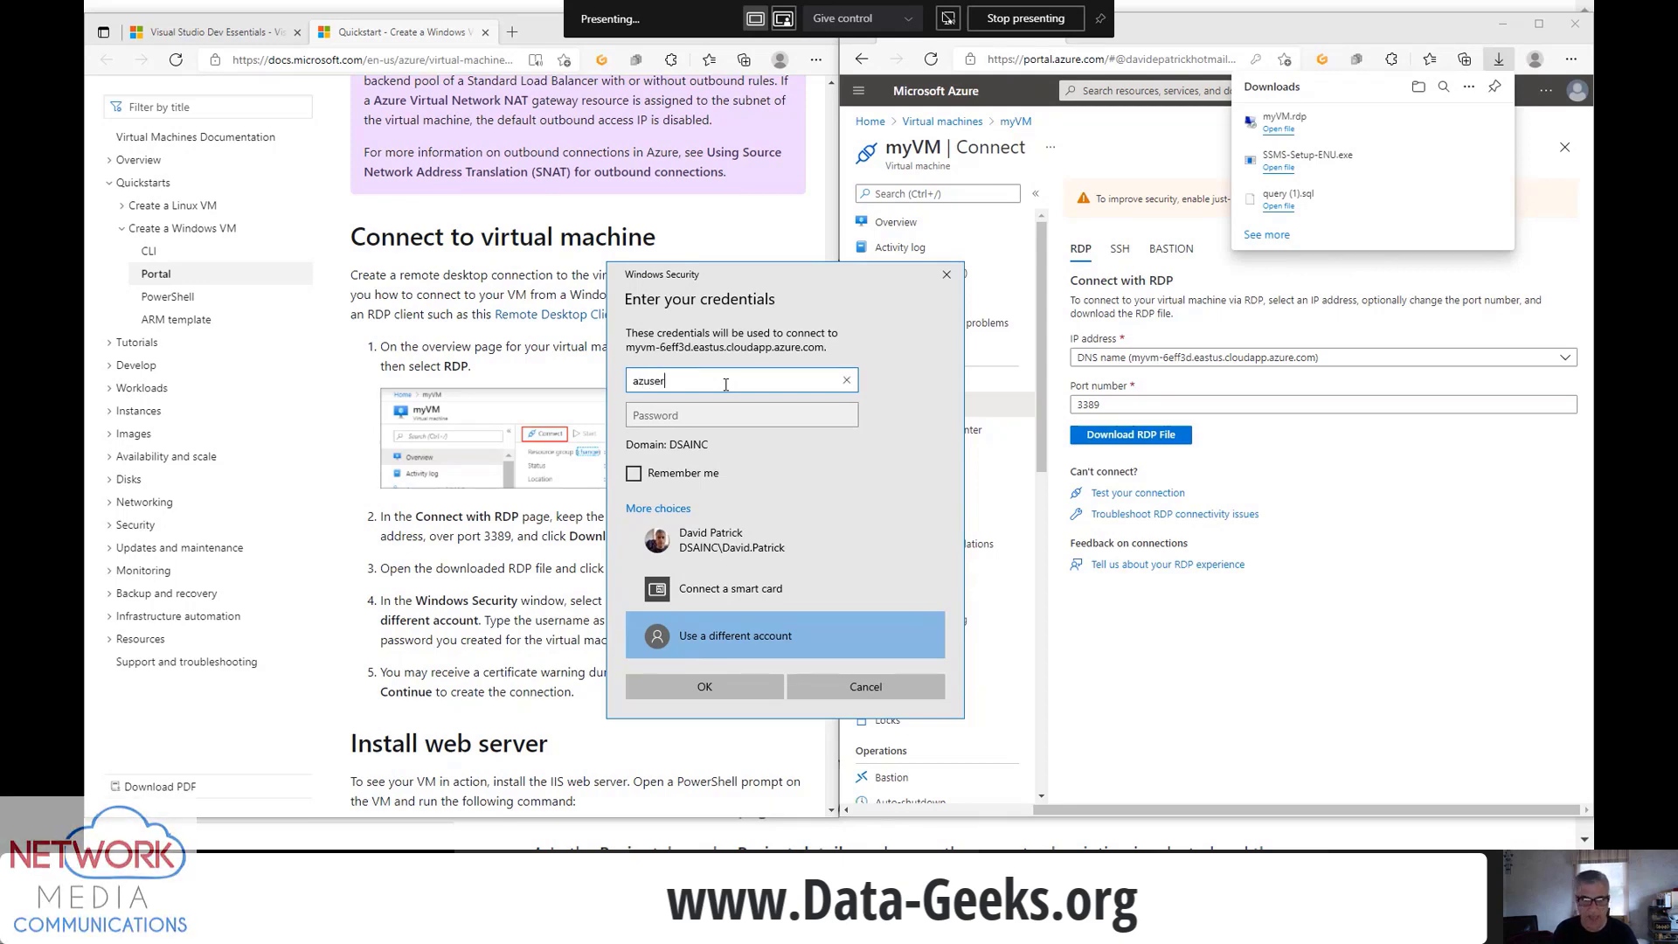
key("Home")
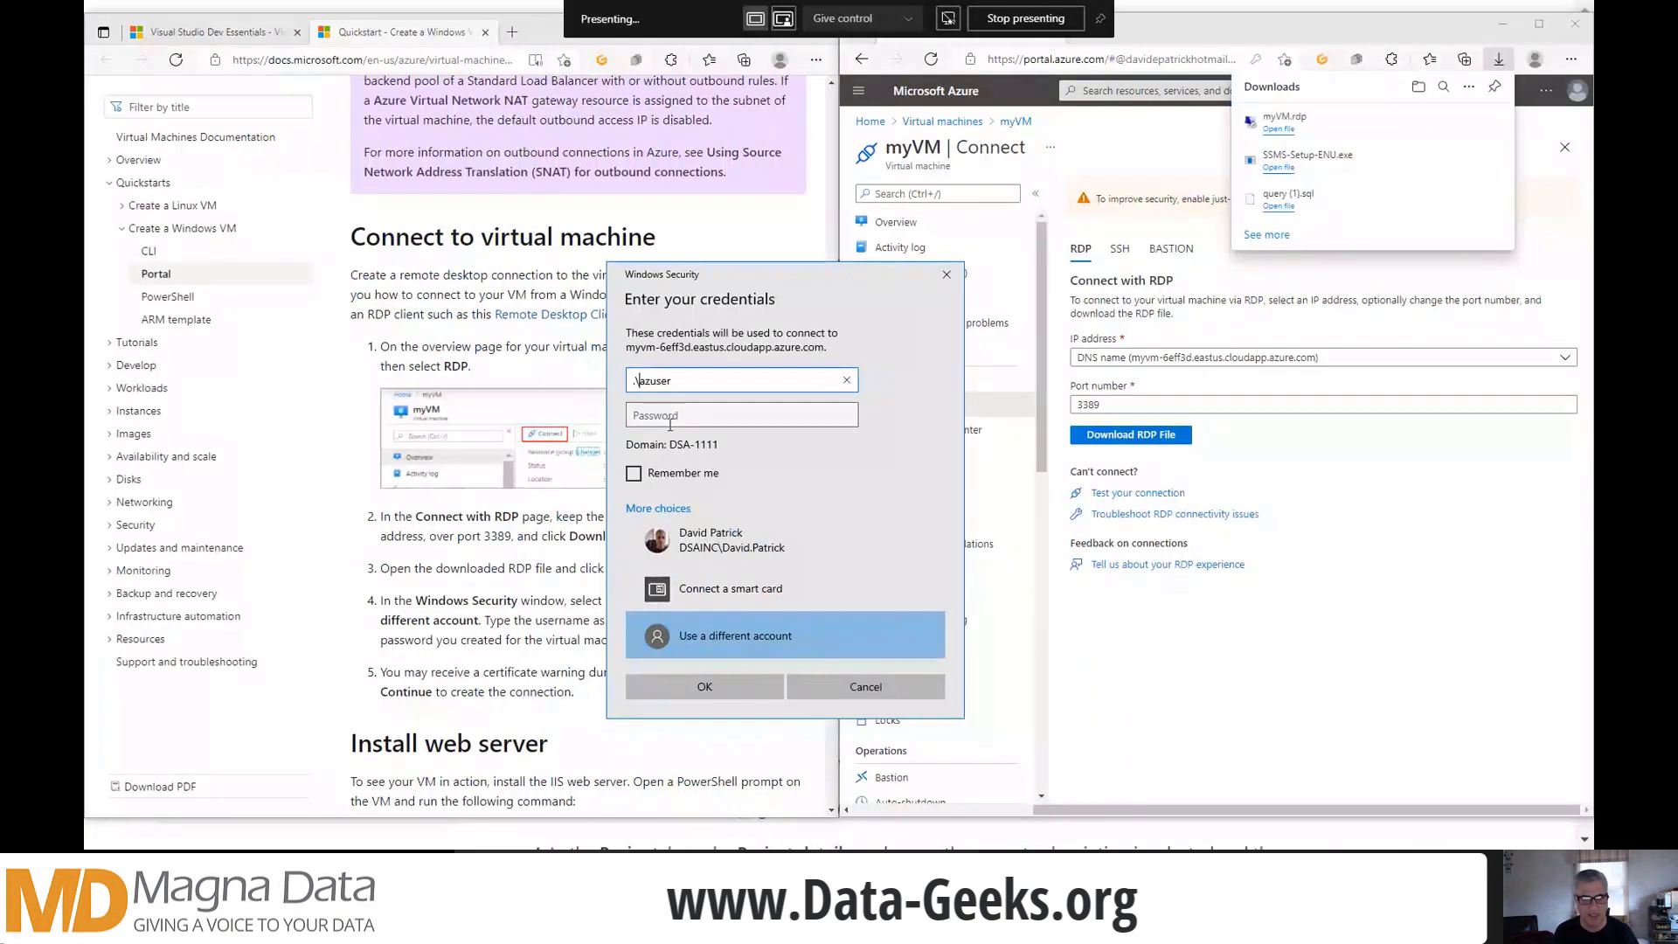
left_click(603, 515)
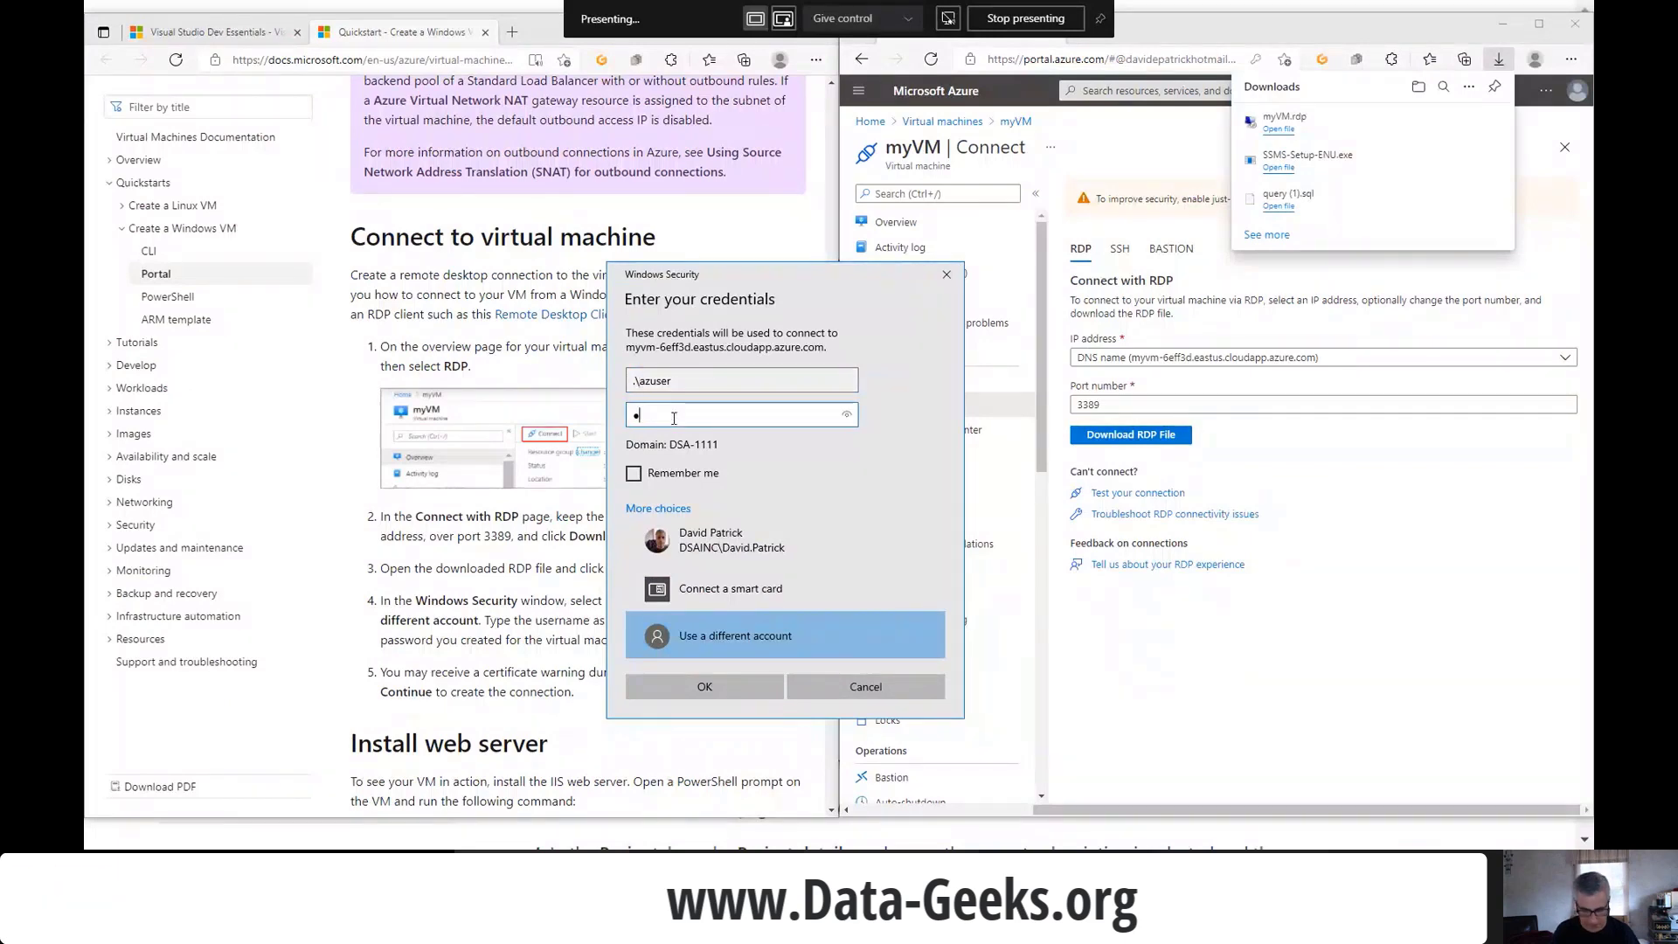
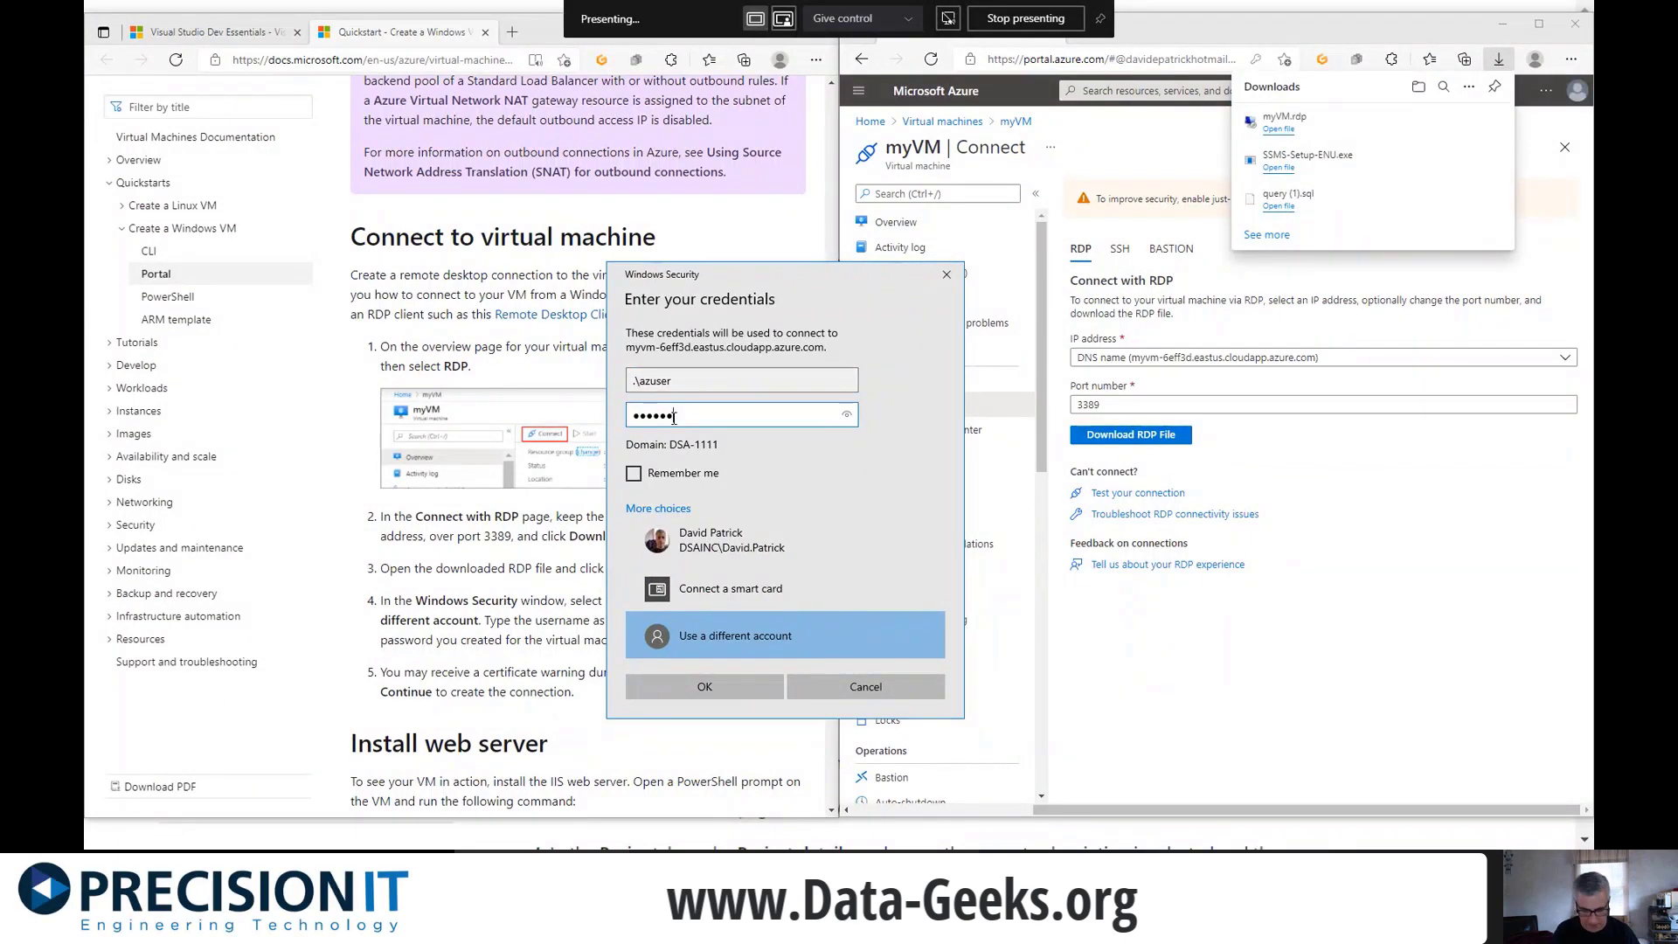
key("Return")
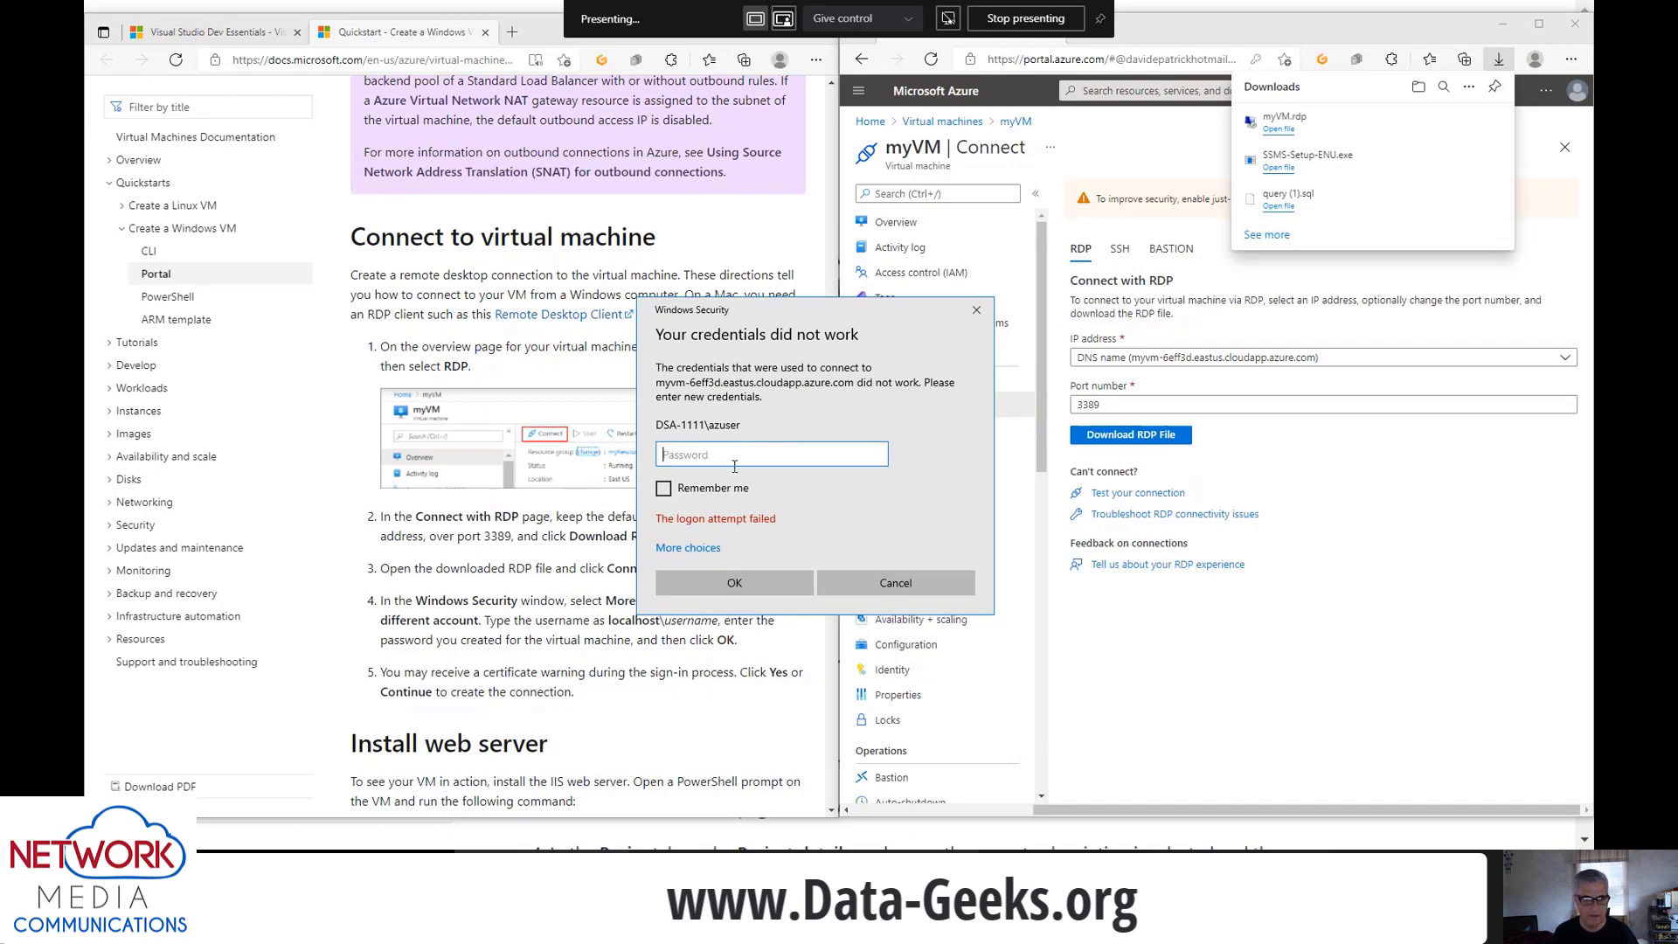
- After the failed logon, re-enter the password with credentials saved and submit again
left_click(714, 490)
left_click(734, 451)
type("*")
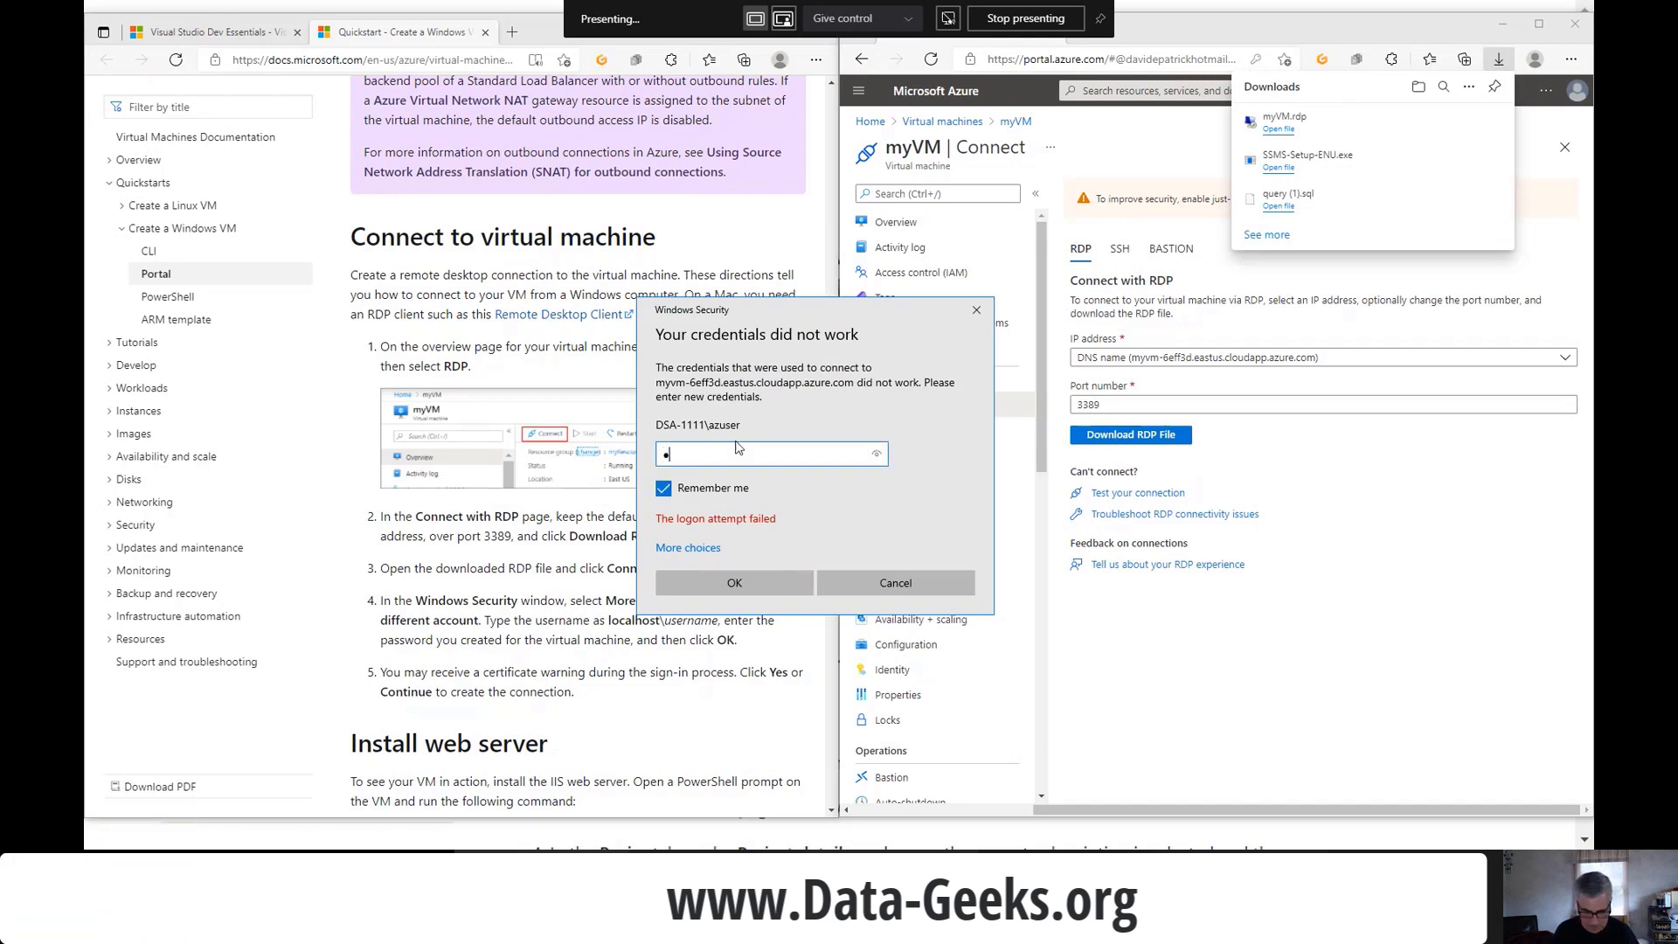
type("*****")
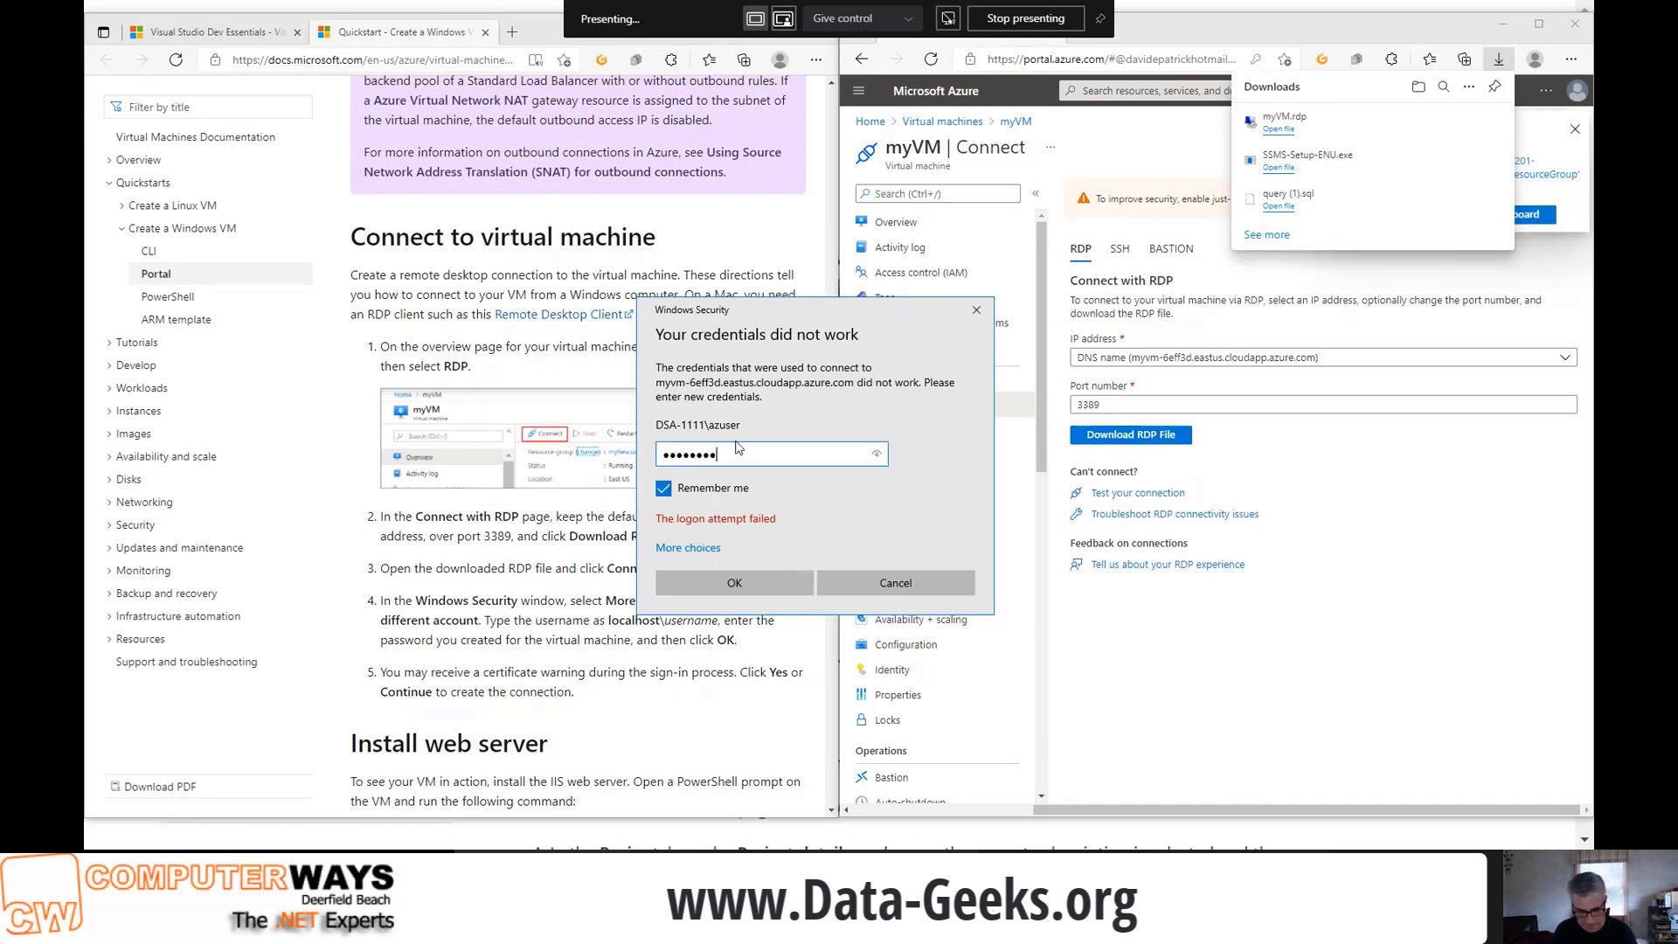
key("Return")
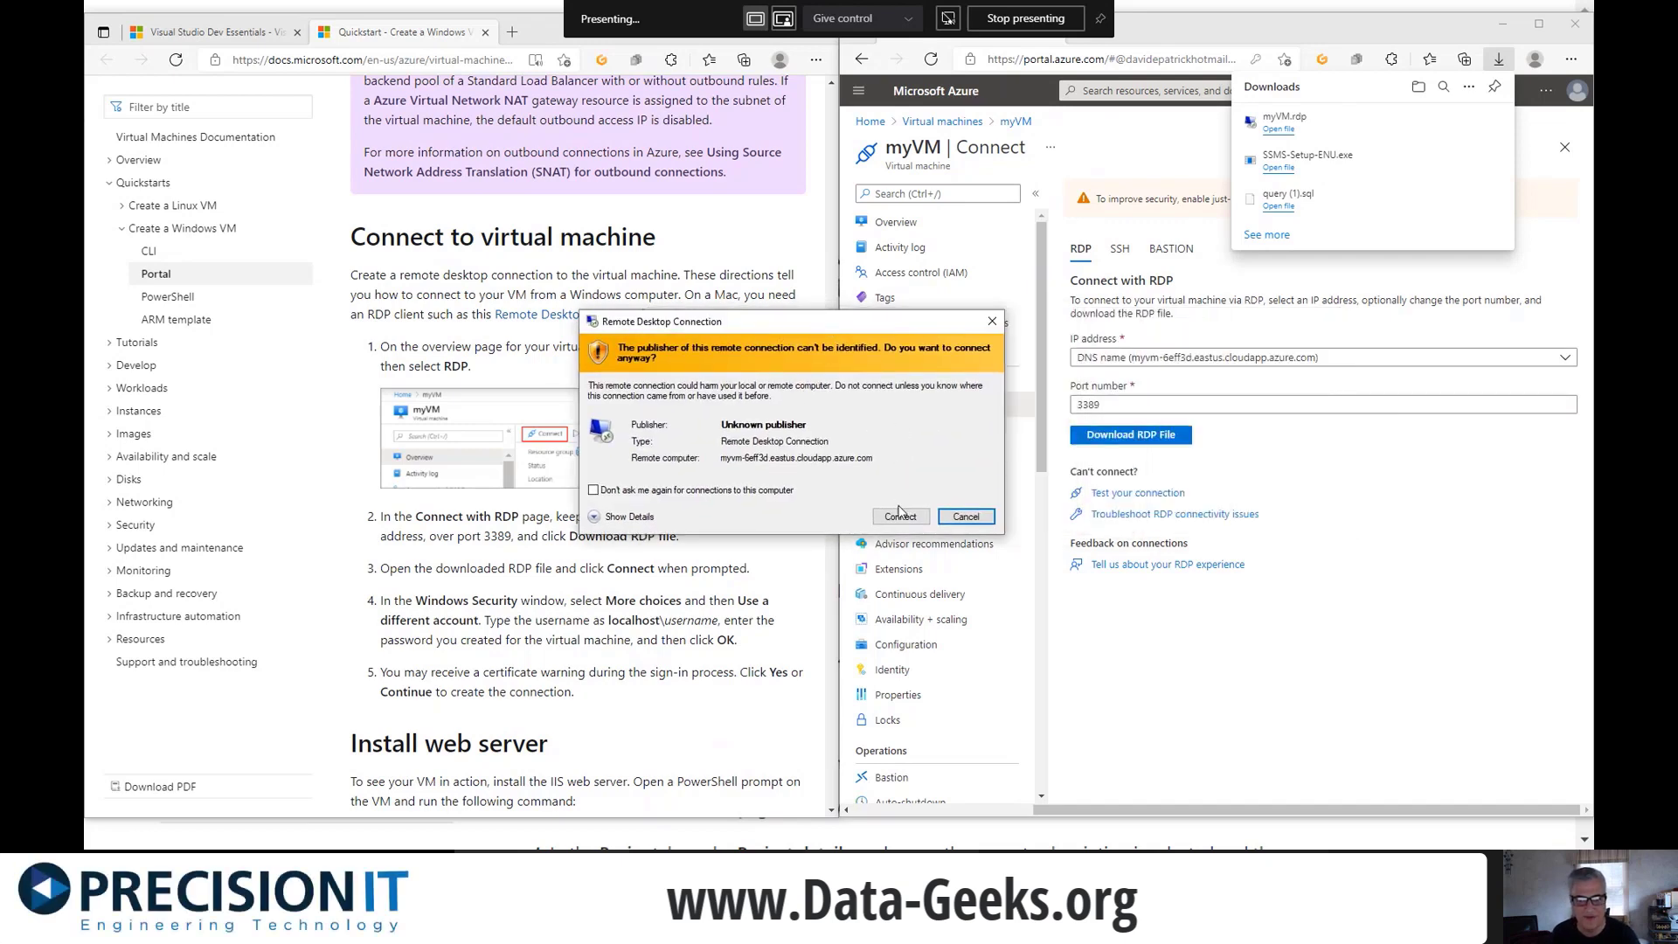
- Connect past the publisher warning, sign in with a different local account, and accept the certificate
left_click(900, 515)
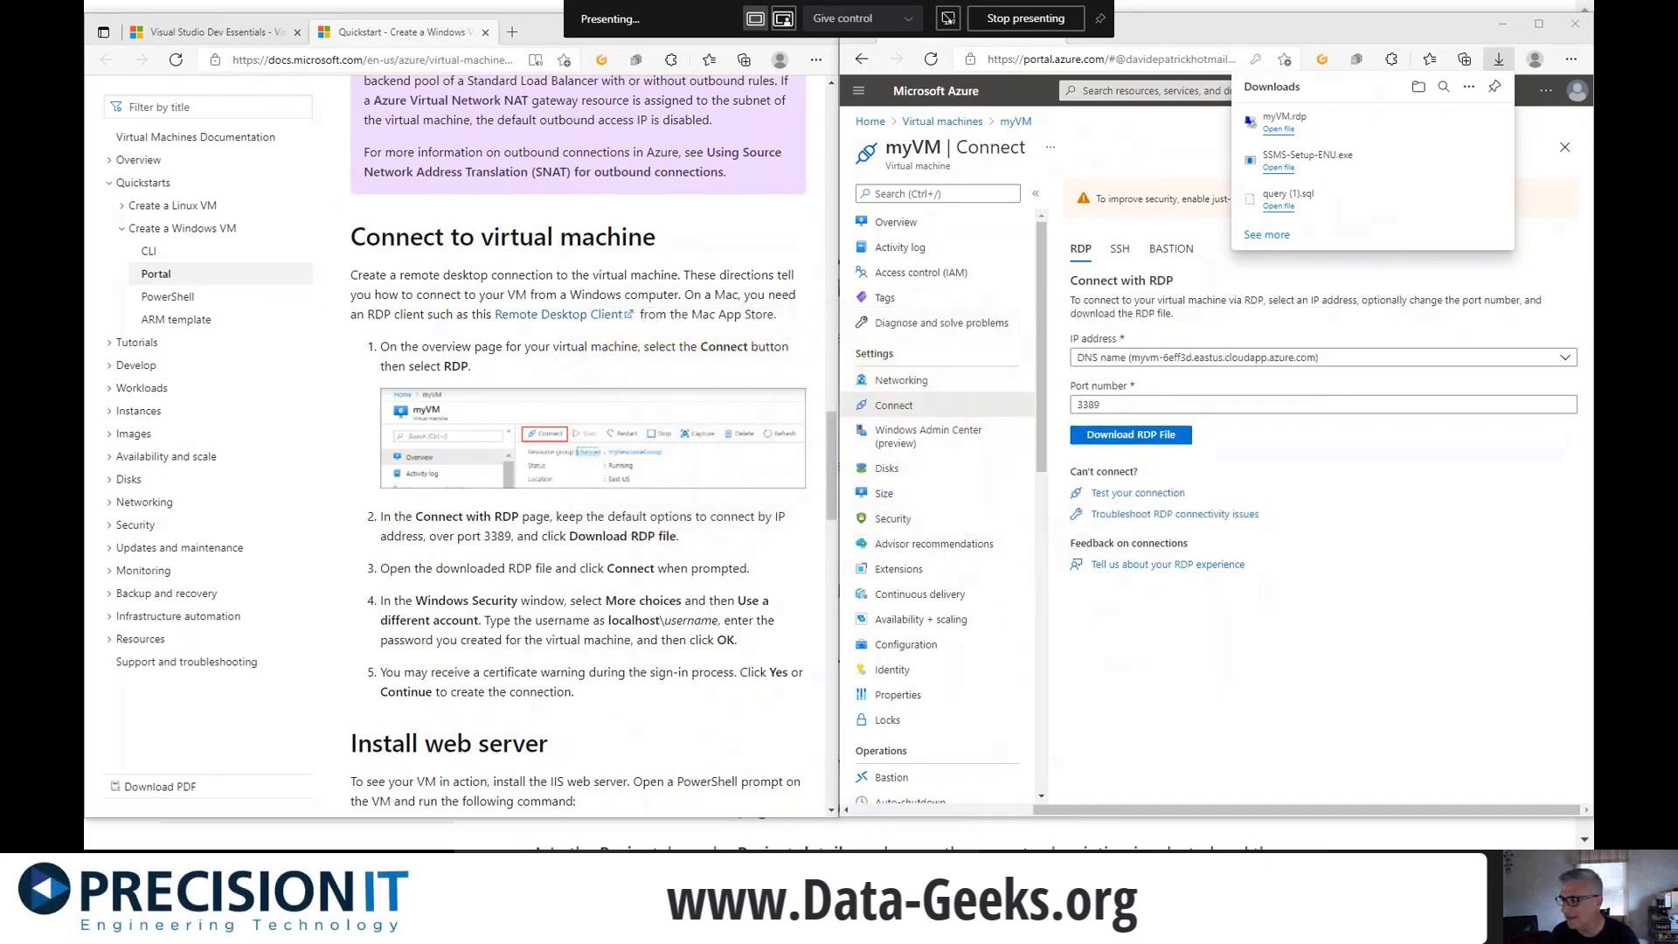
left_click(660, 597)
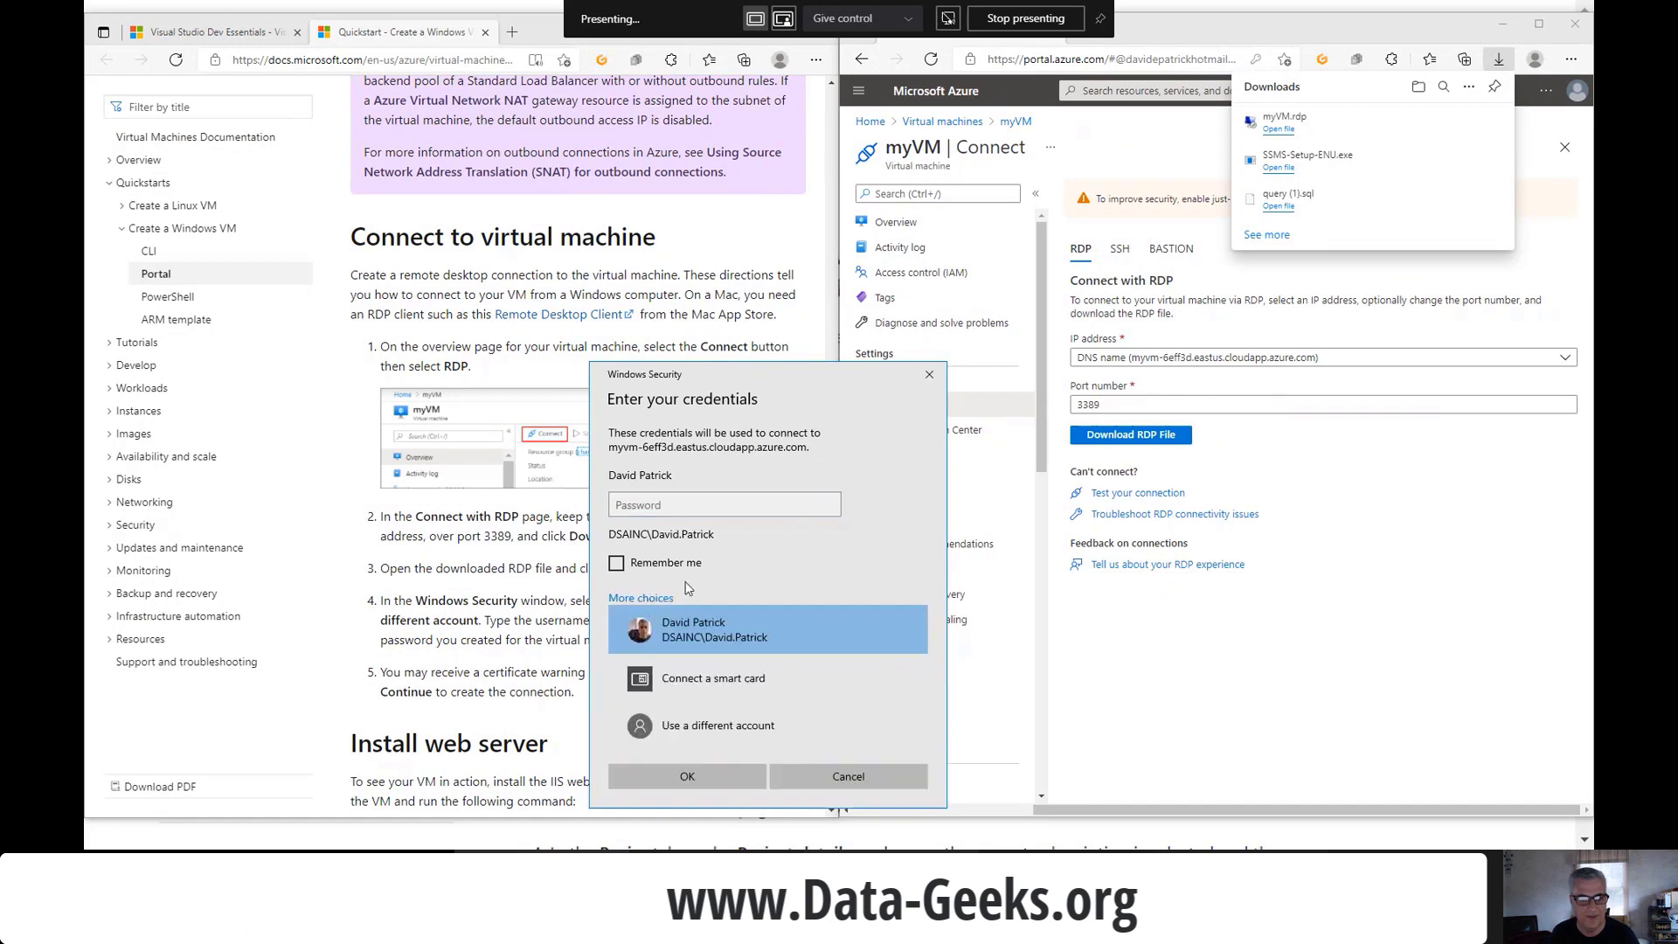
left_click(689, 724)
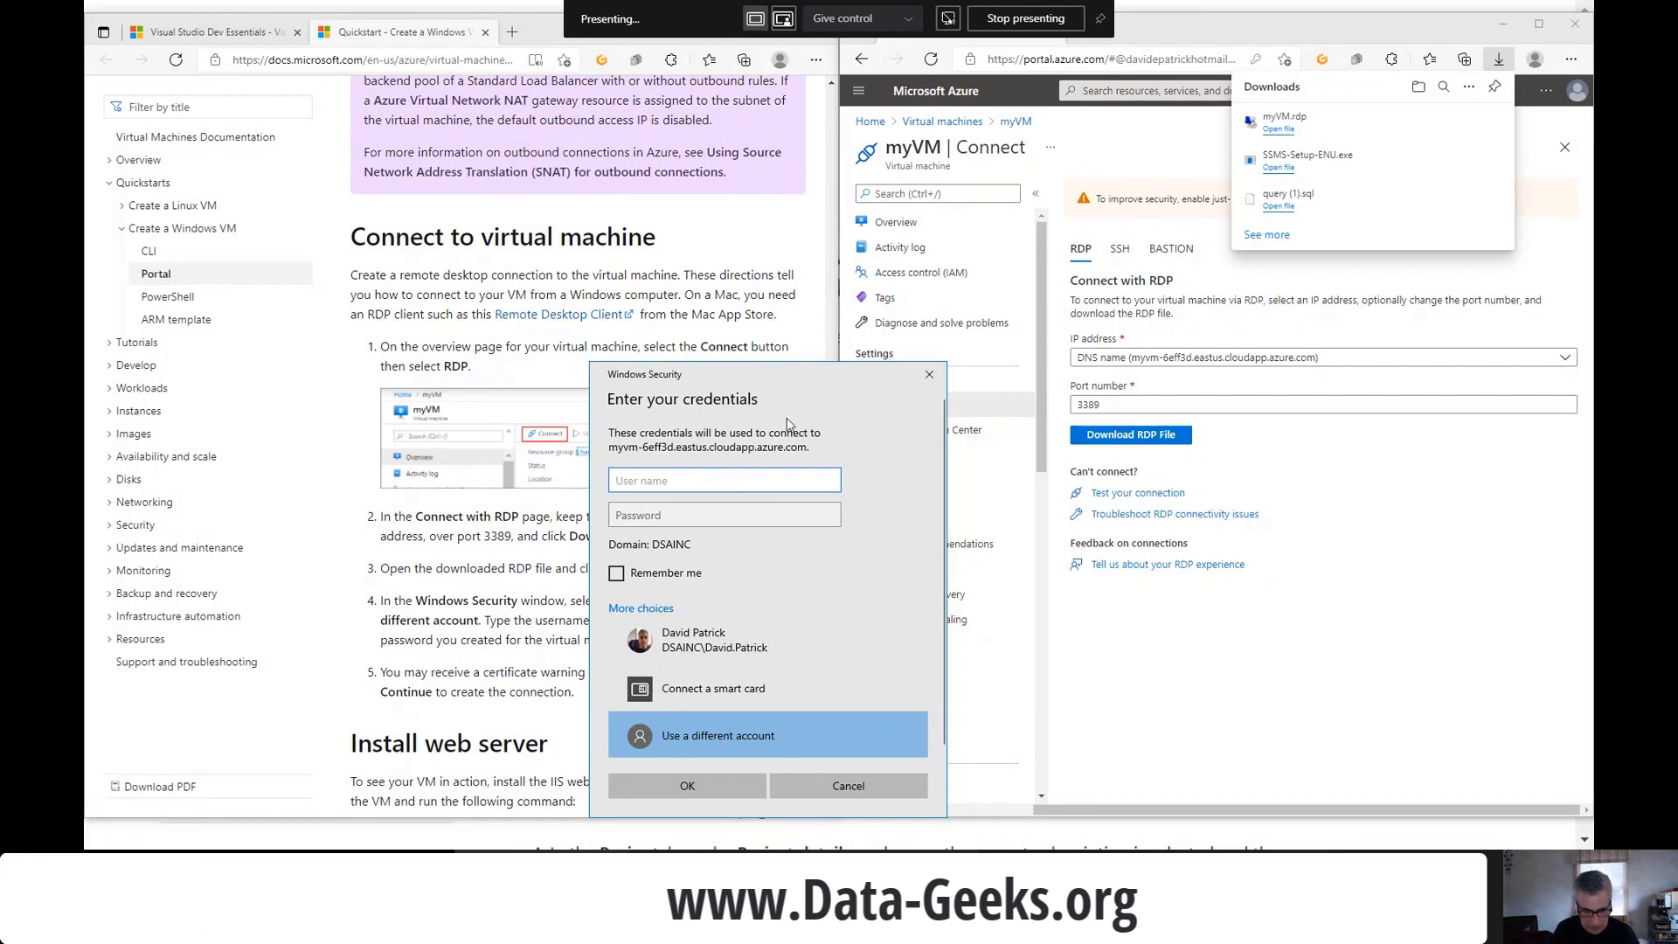
type("davidepatrick")
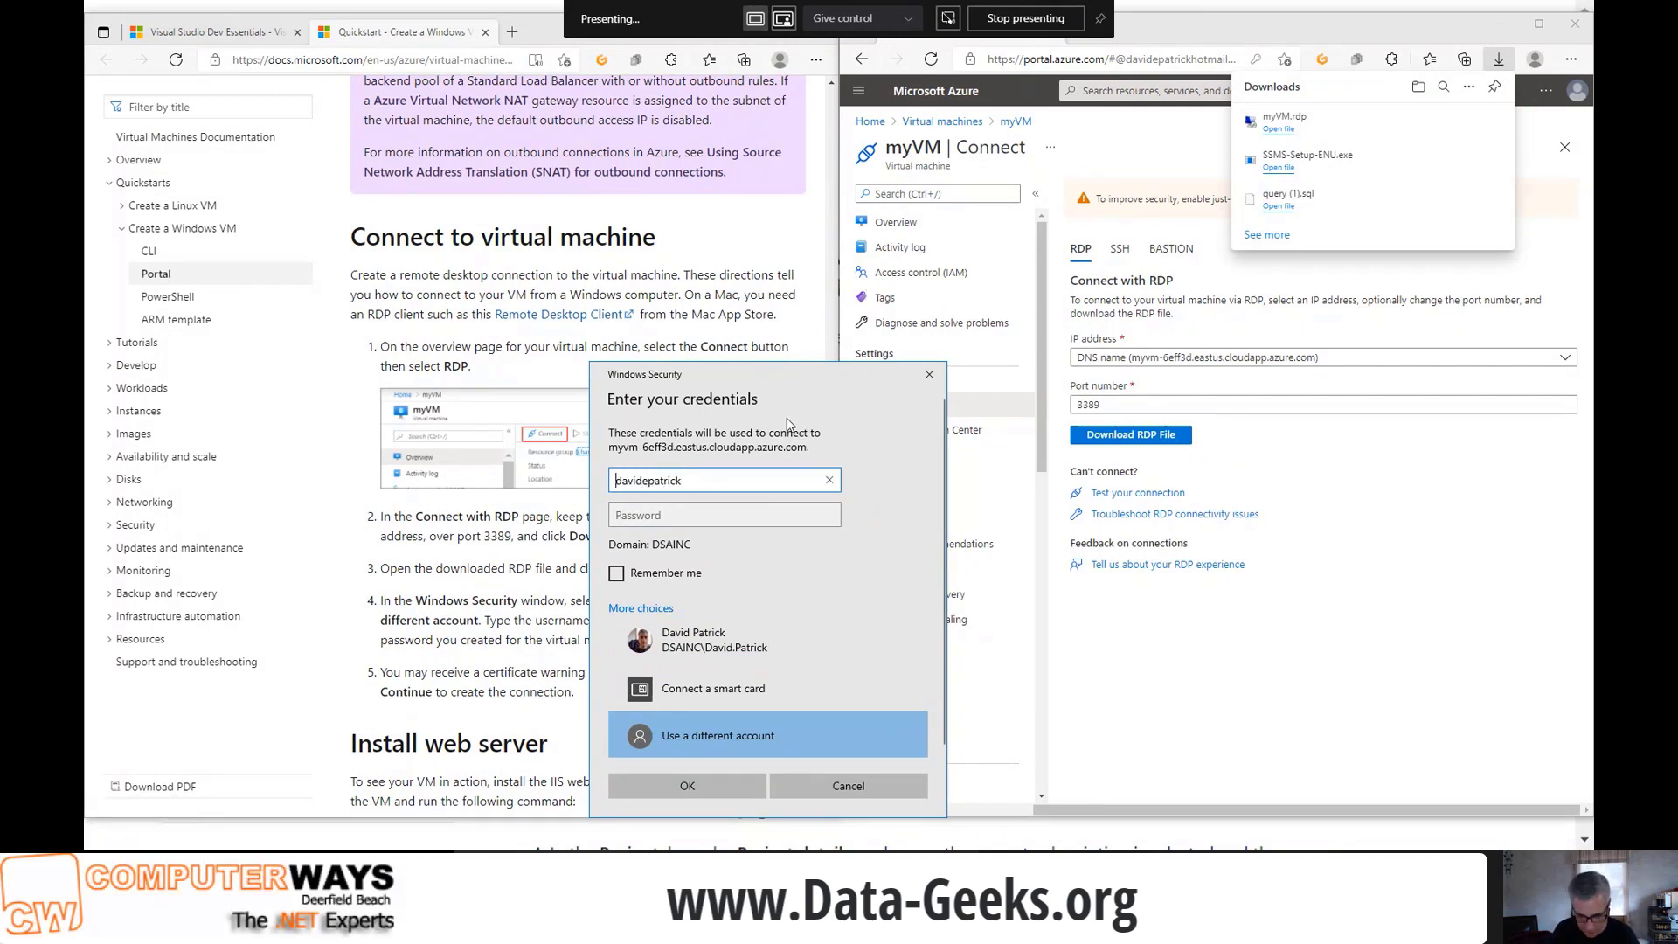
type(".\\")
key("Tab")
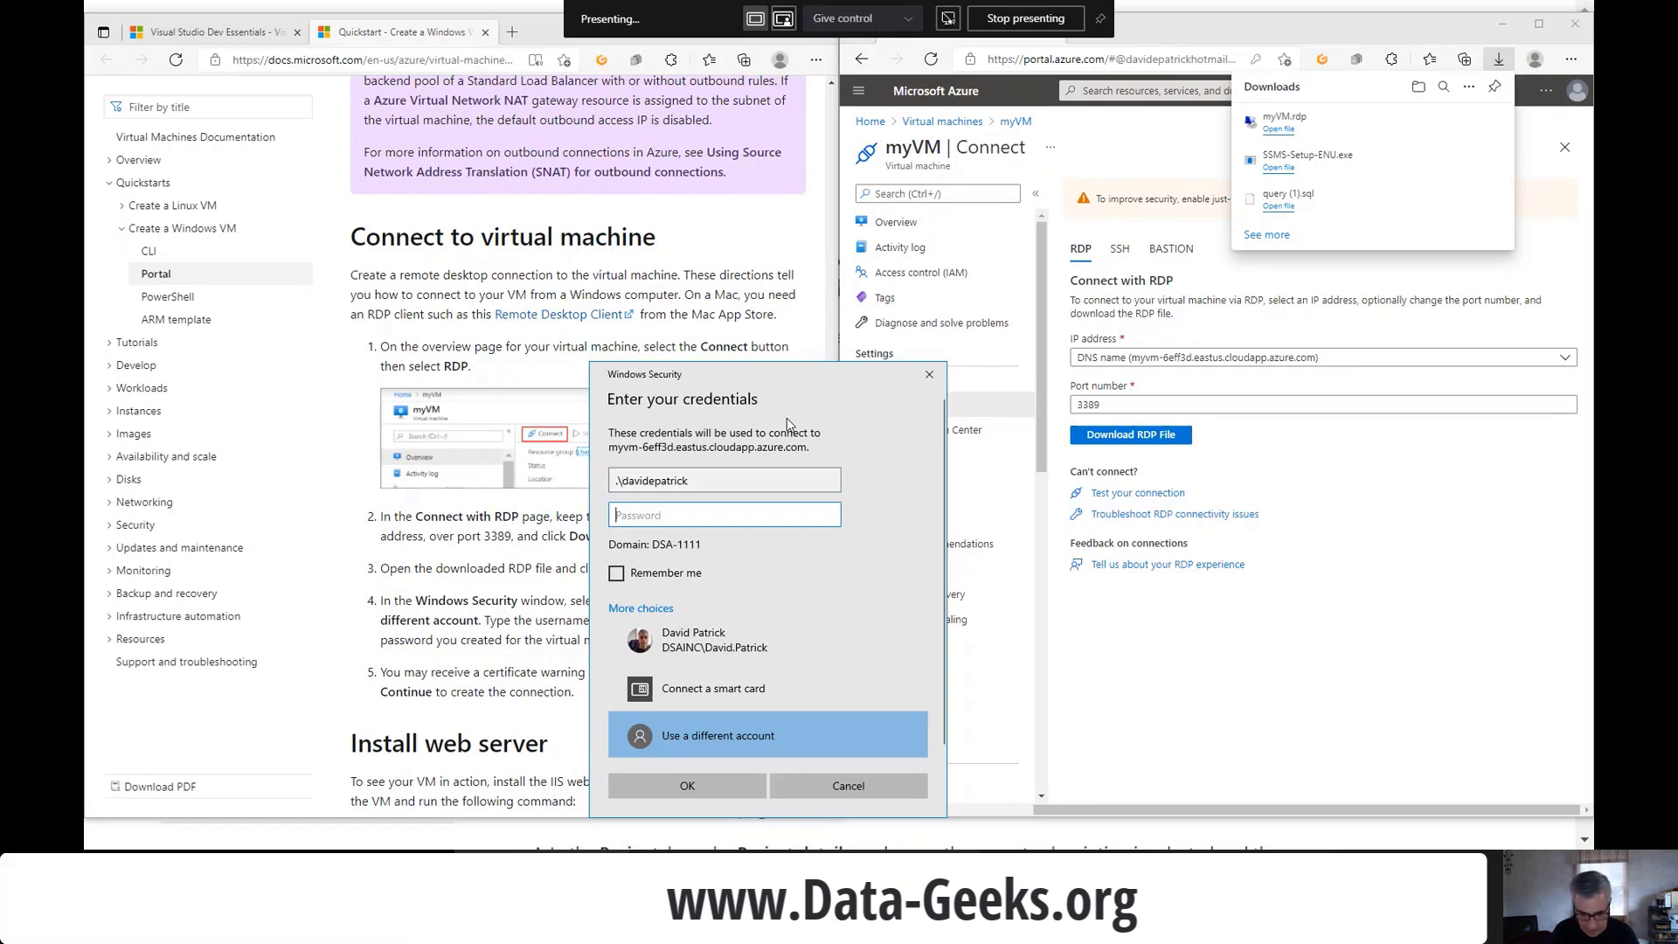
type("****")
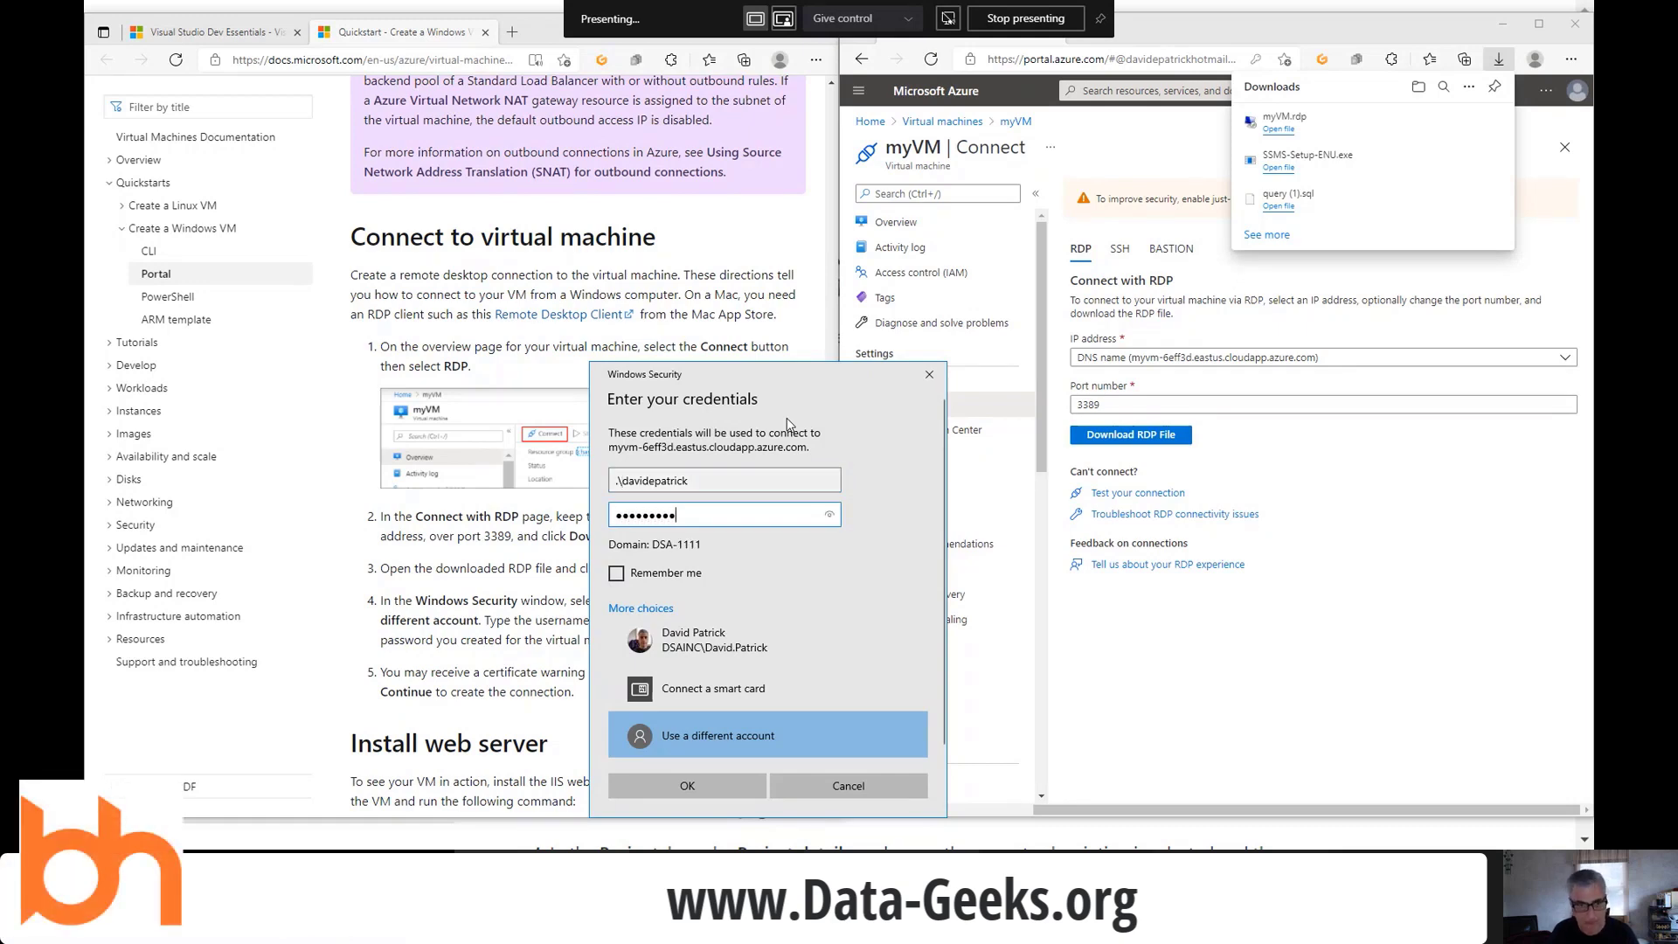
type("*******")
key("Return")
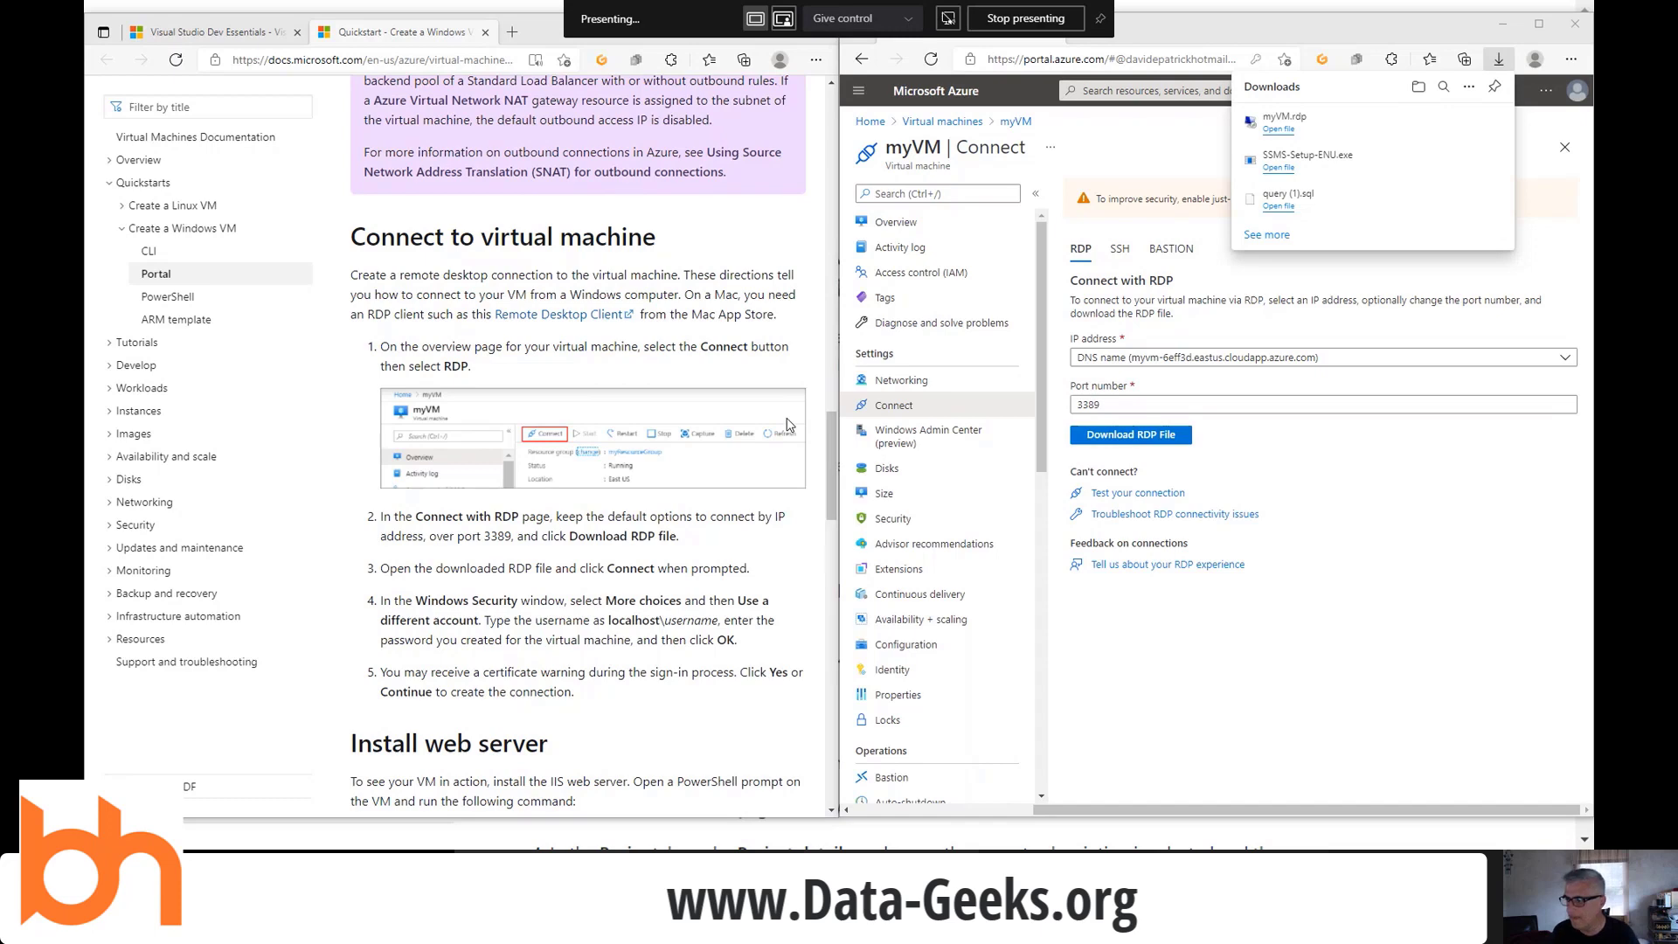
left_click_drag(1467, 341, 835, 286)
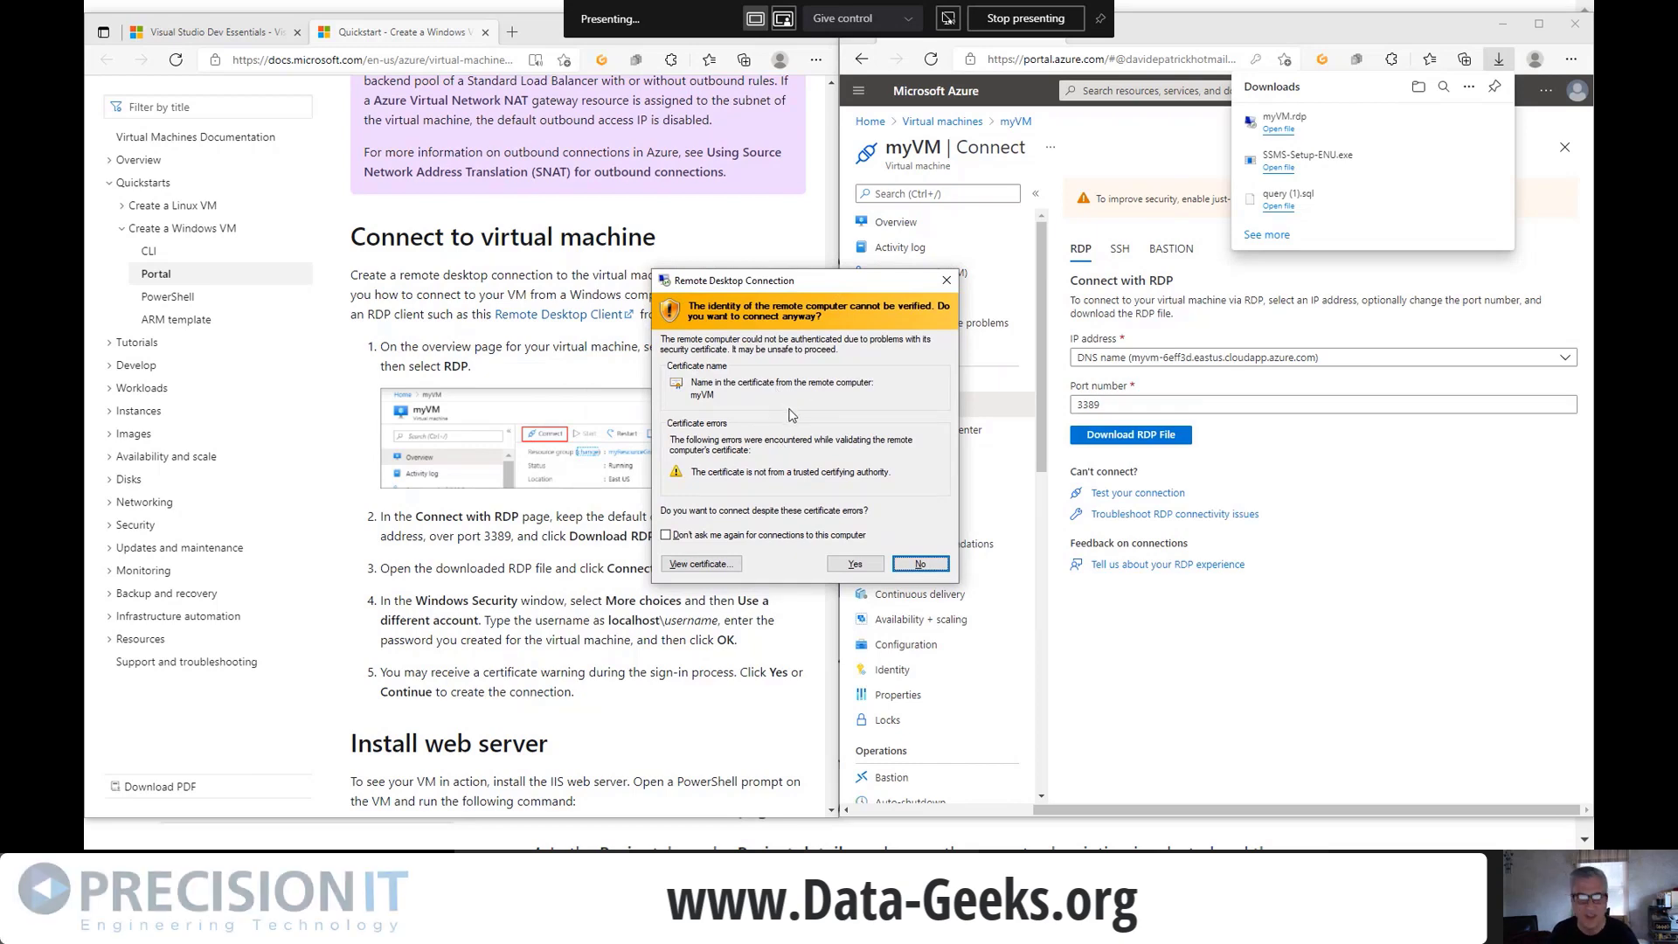
left_click(857, 565)
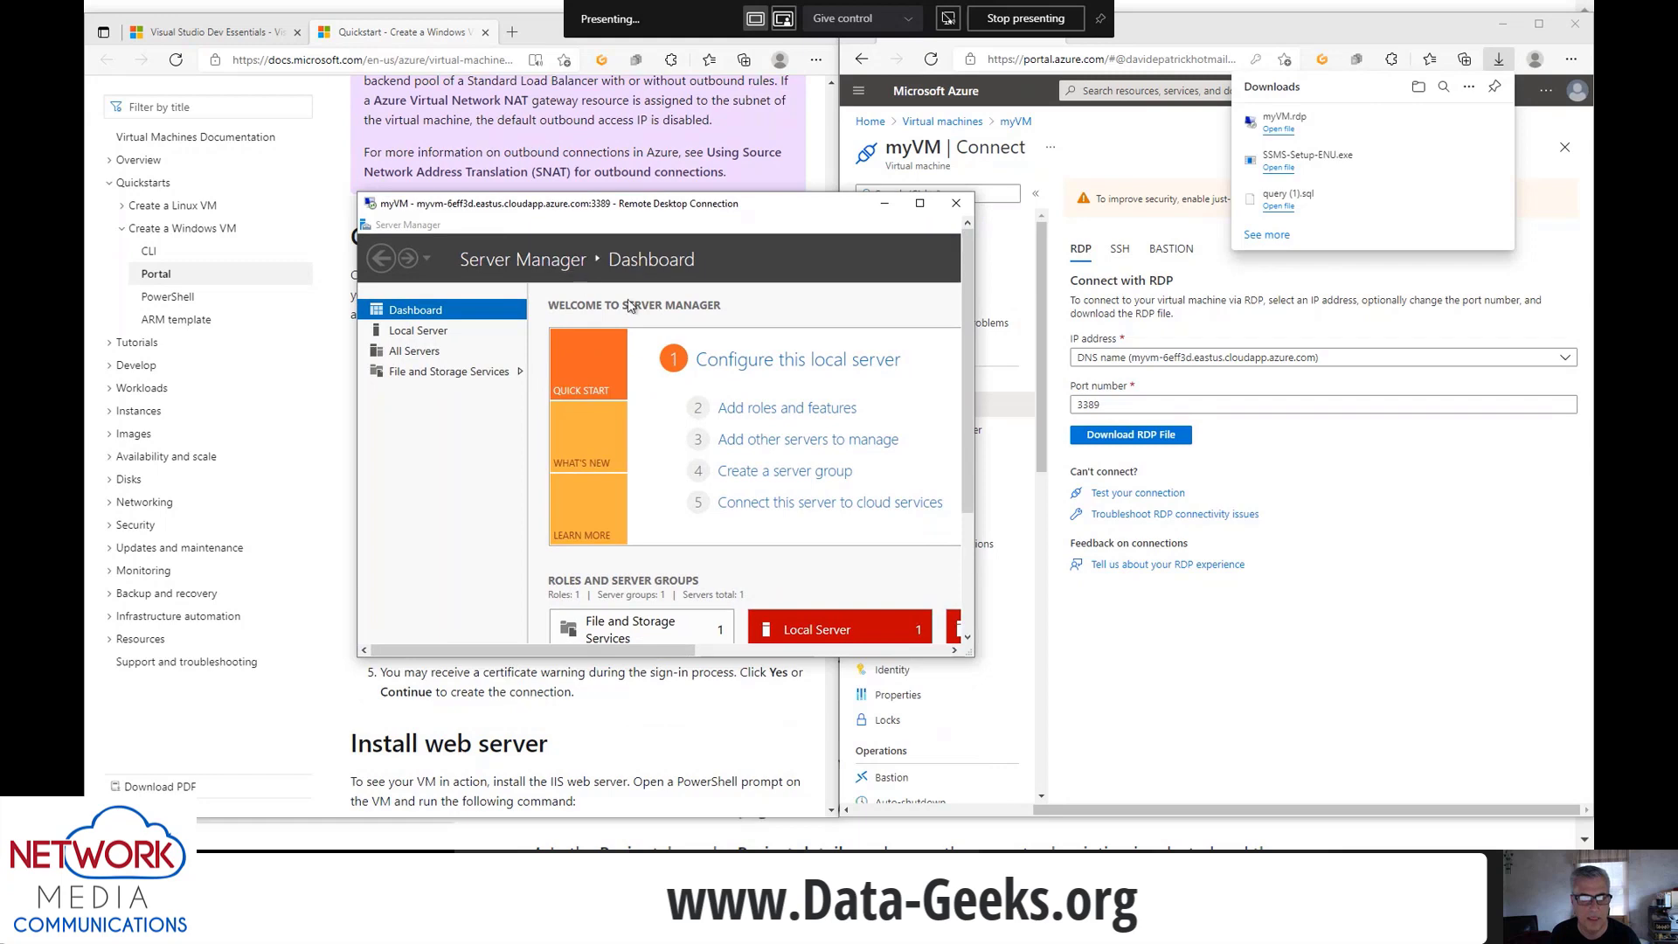
- Maximize the remote session, open Local Server properties, then shrink and centre Server Manager
left_click(920, 204)
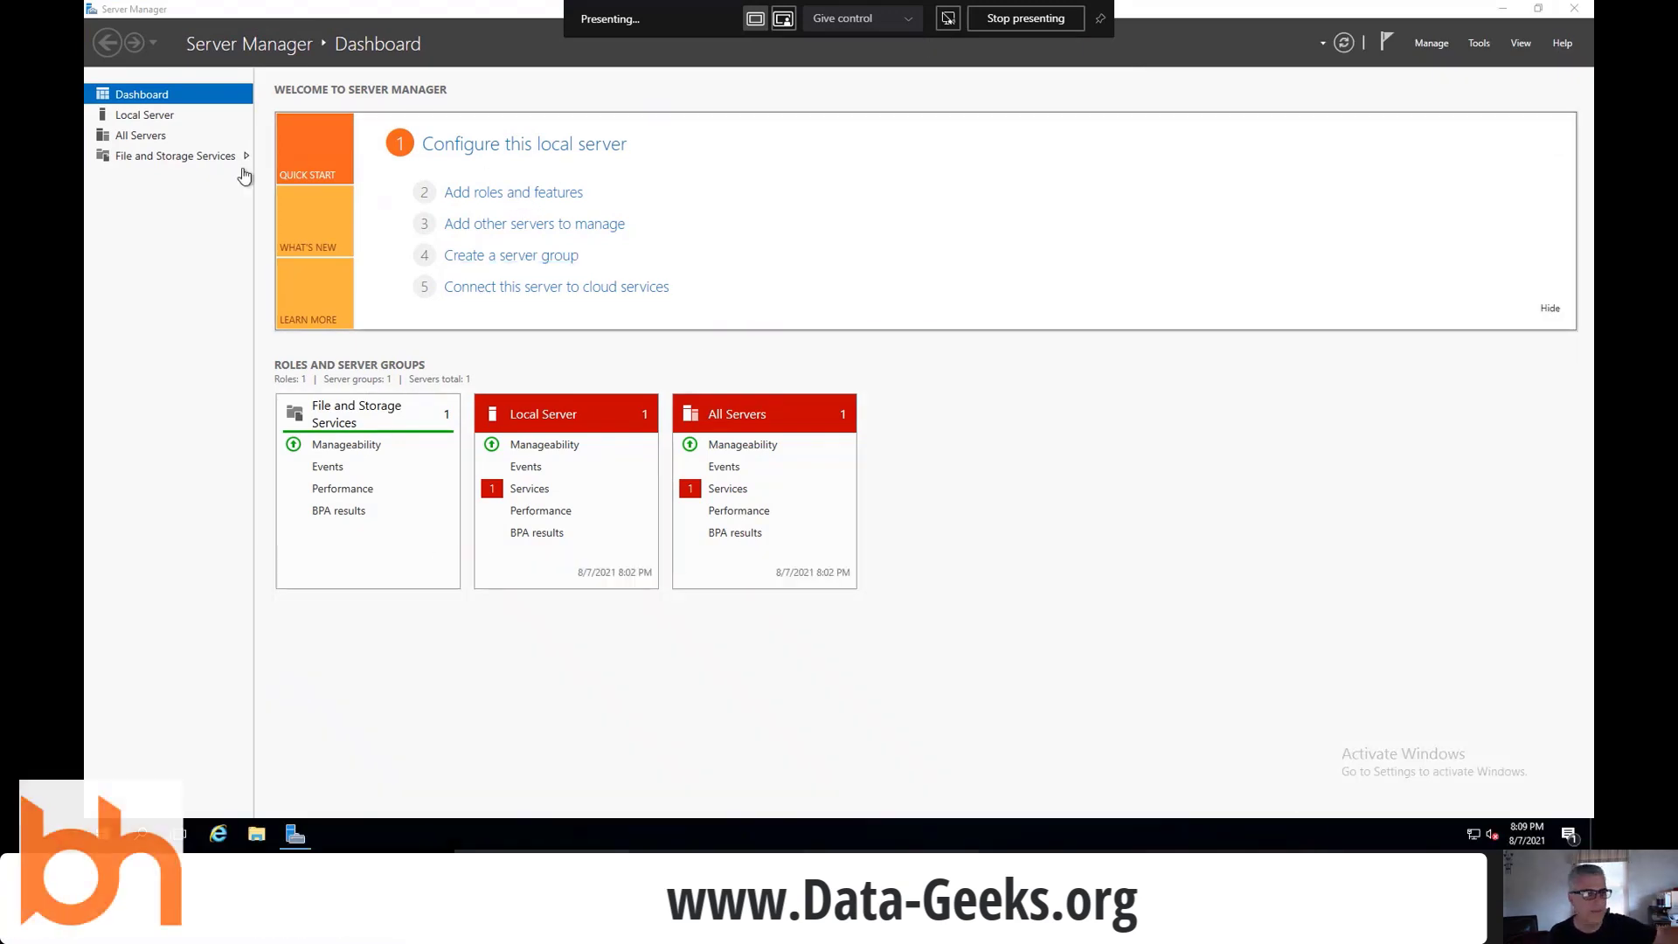
left_click(149, 115)
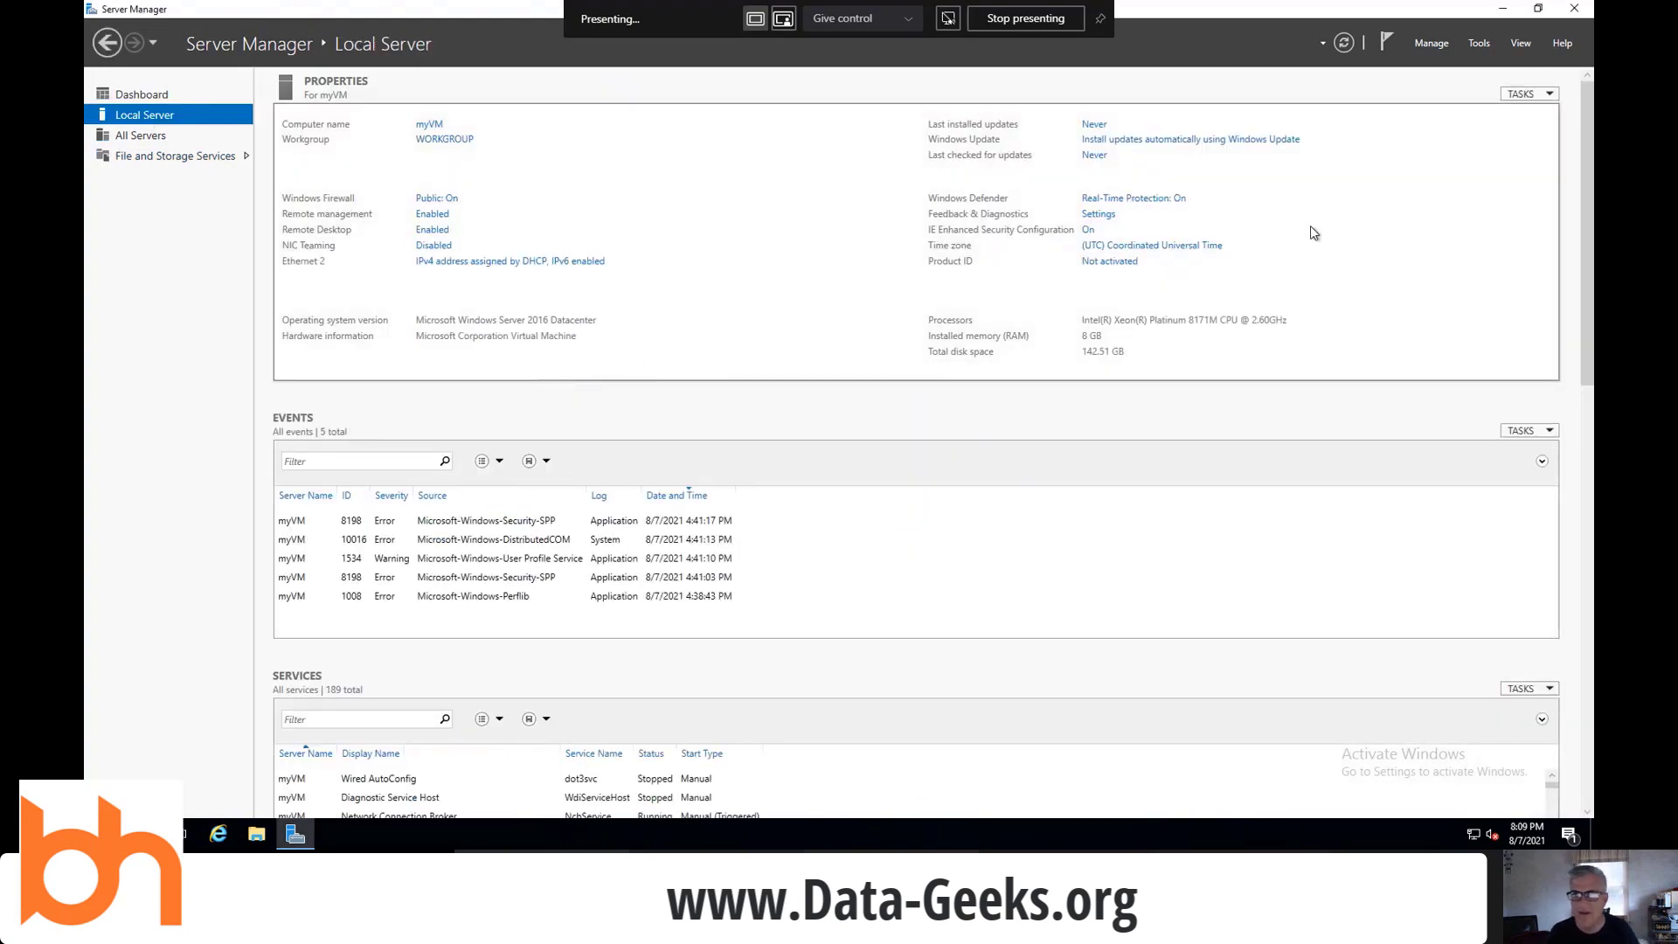
left_click(1503, 10)
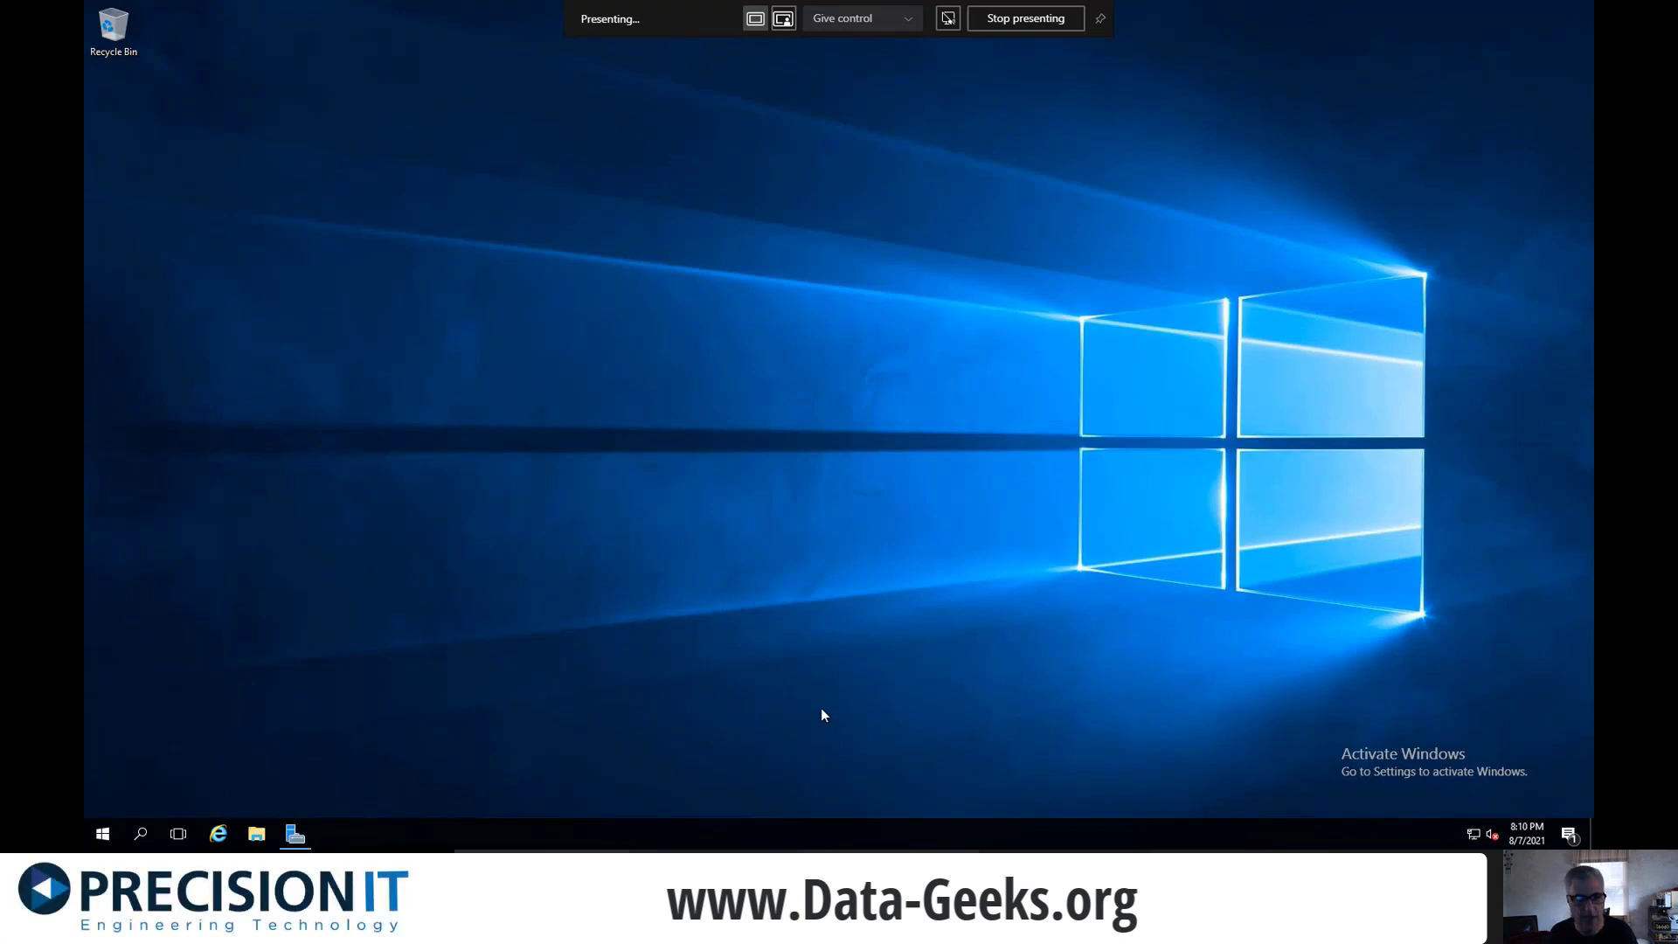
left_click(296, 834)
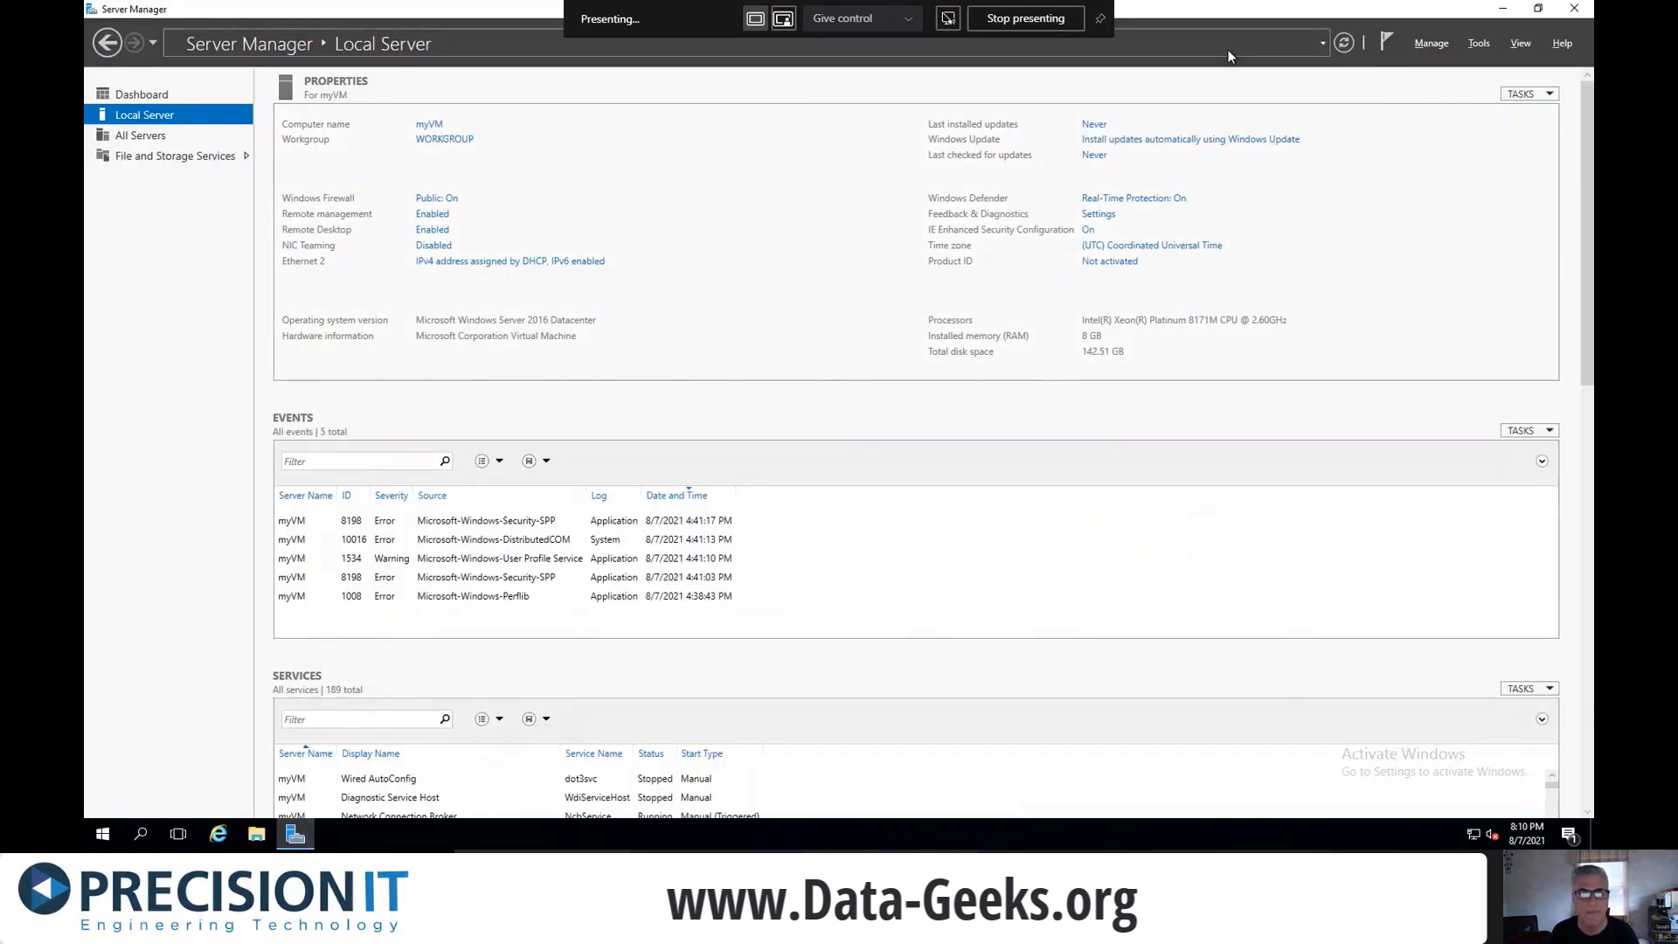
double_click(1223, 10)
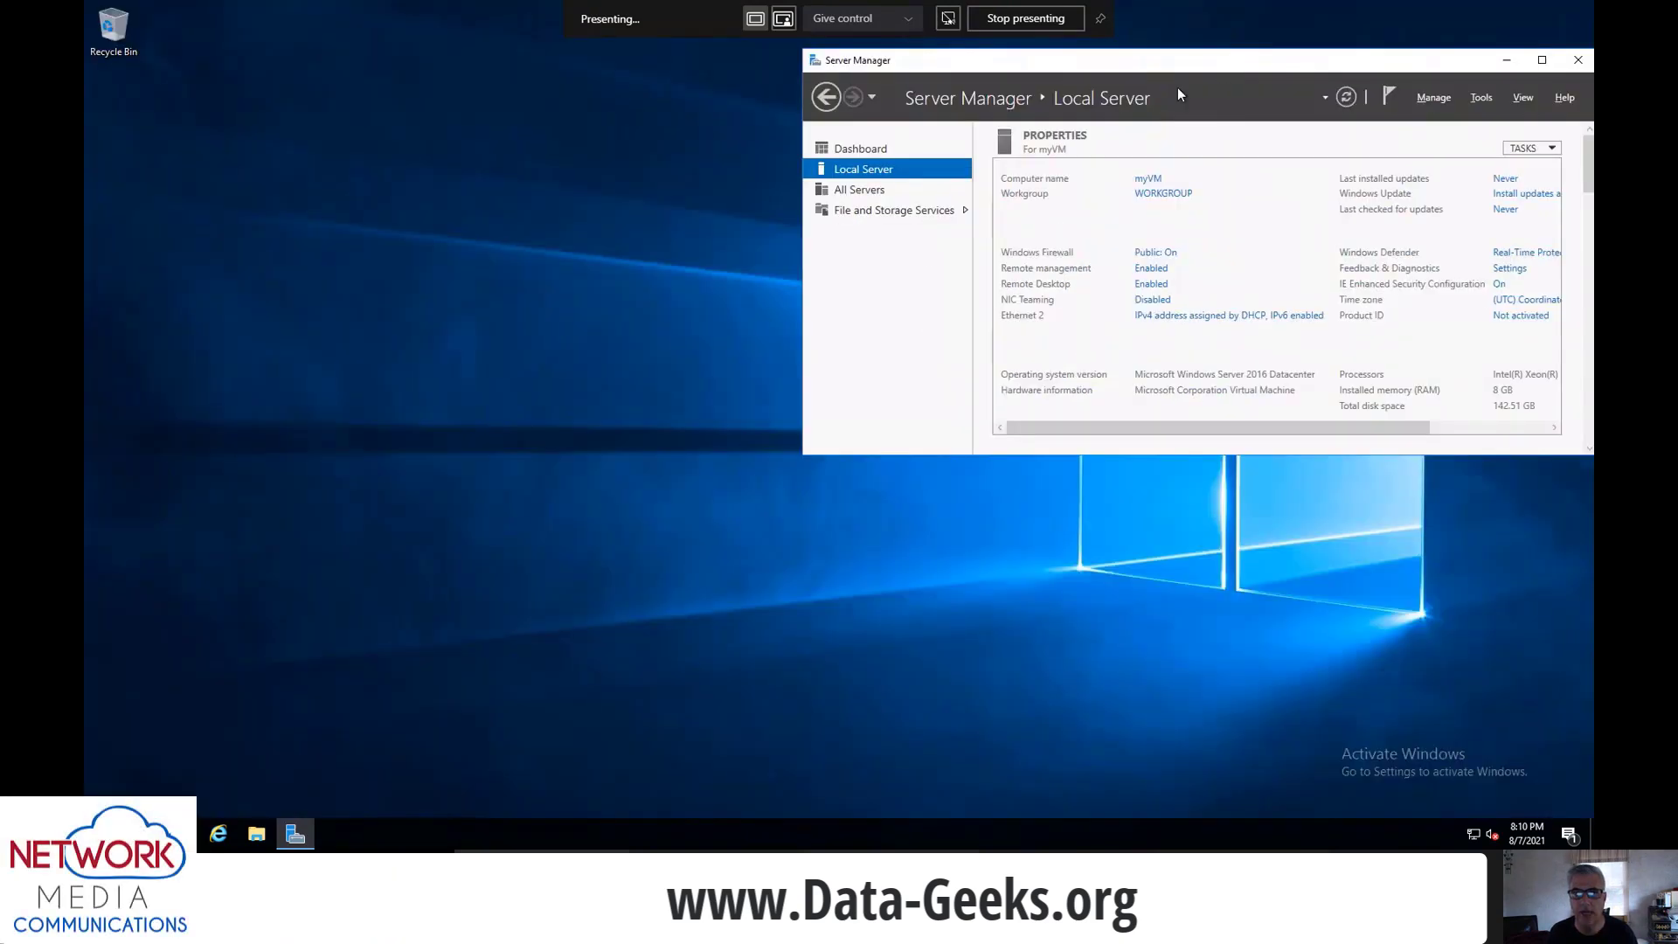
left_click_drag(1119, 68, 976, 247)
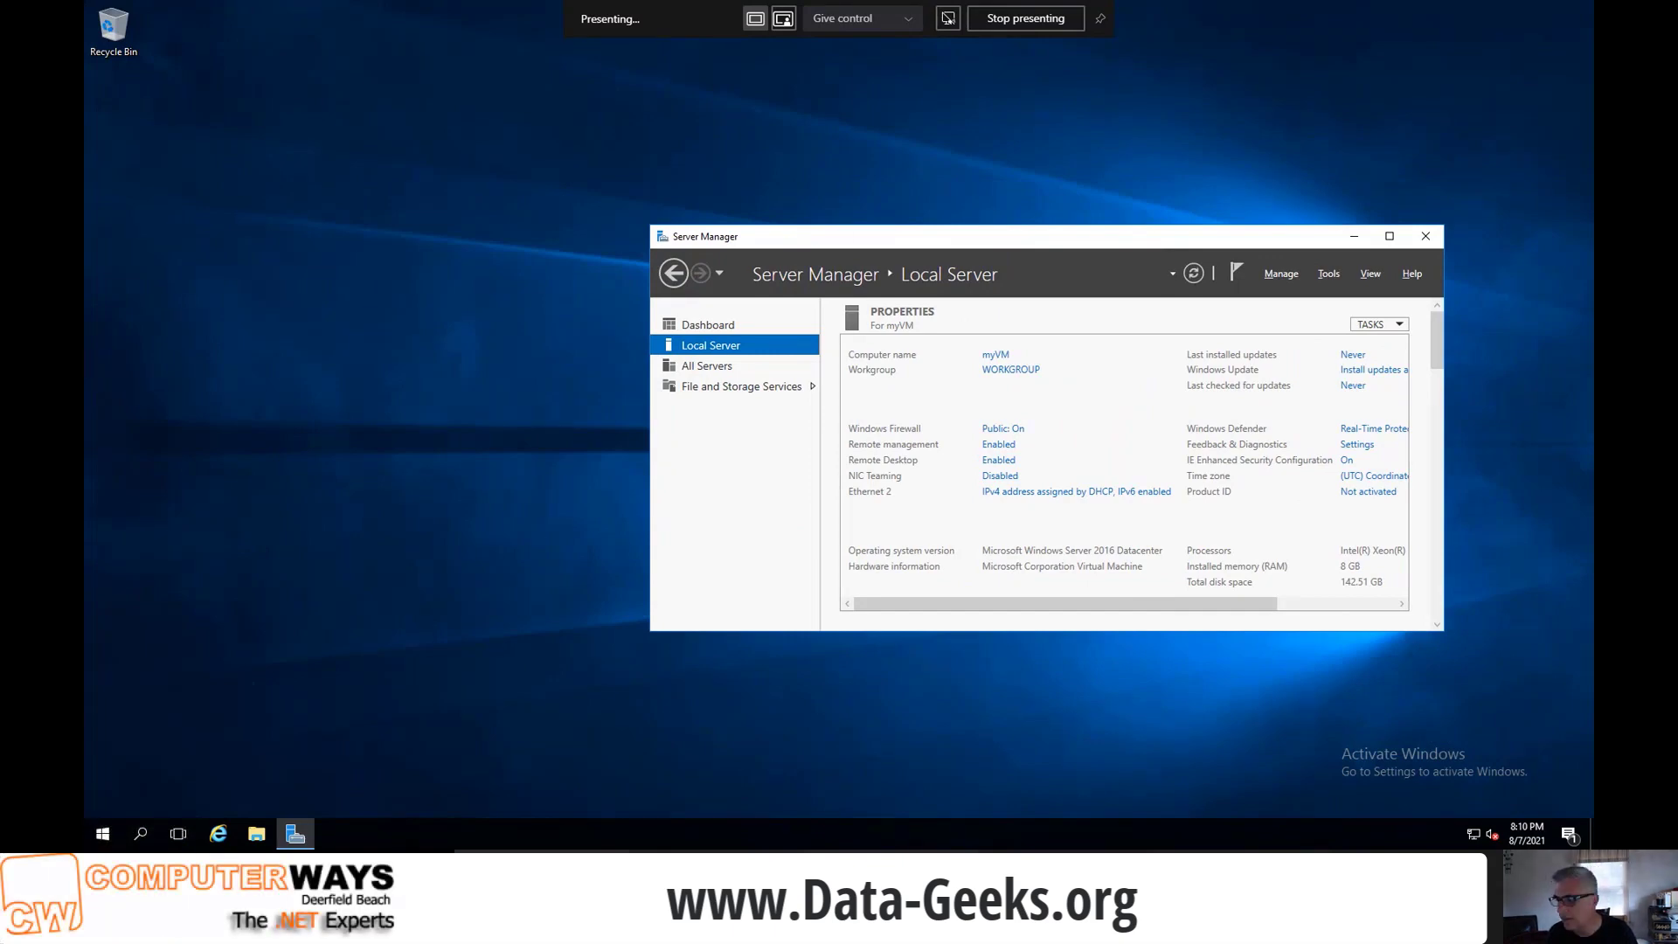
key("alt+Tab")
- Copy the Install-WindowsFeature Web-Server command from the Portal quickstart page
scroll(617, 385, "down", 15)
scroll(617, 384, "up", 3)
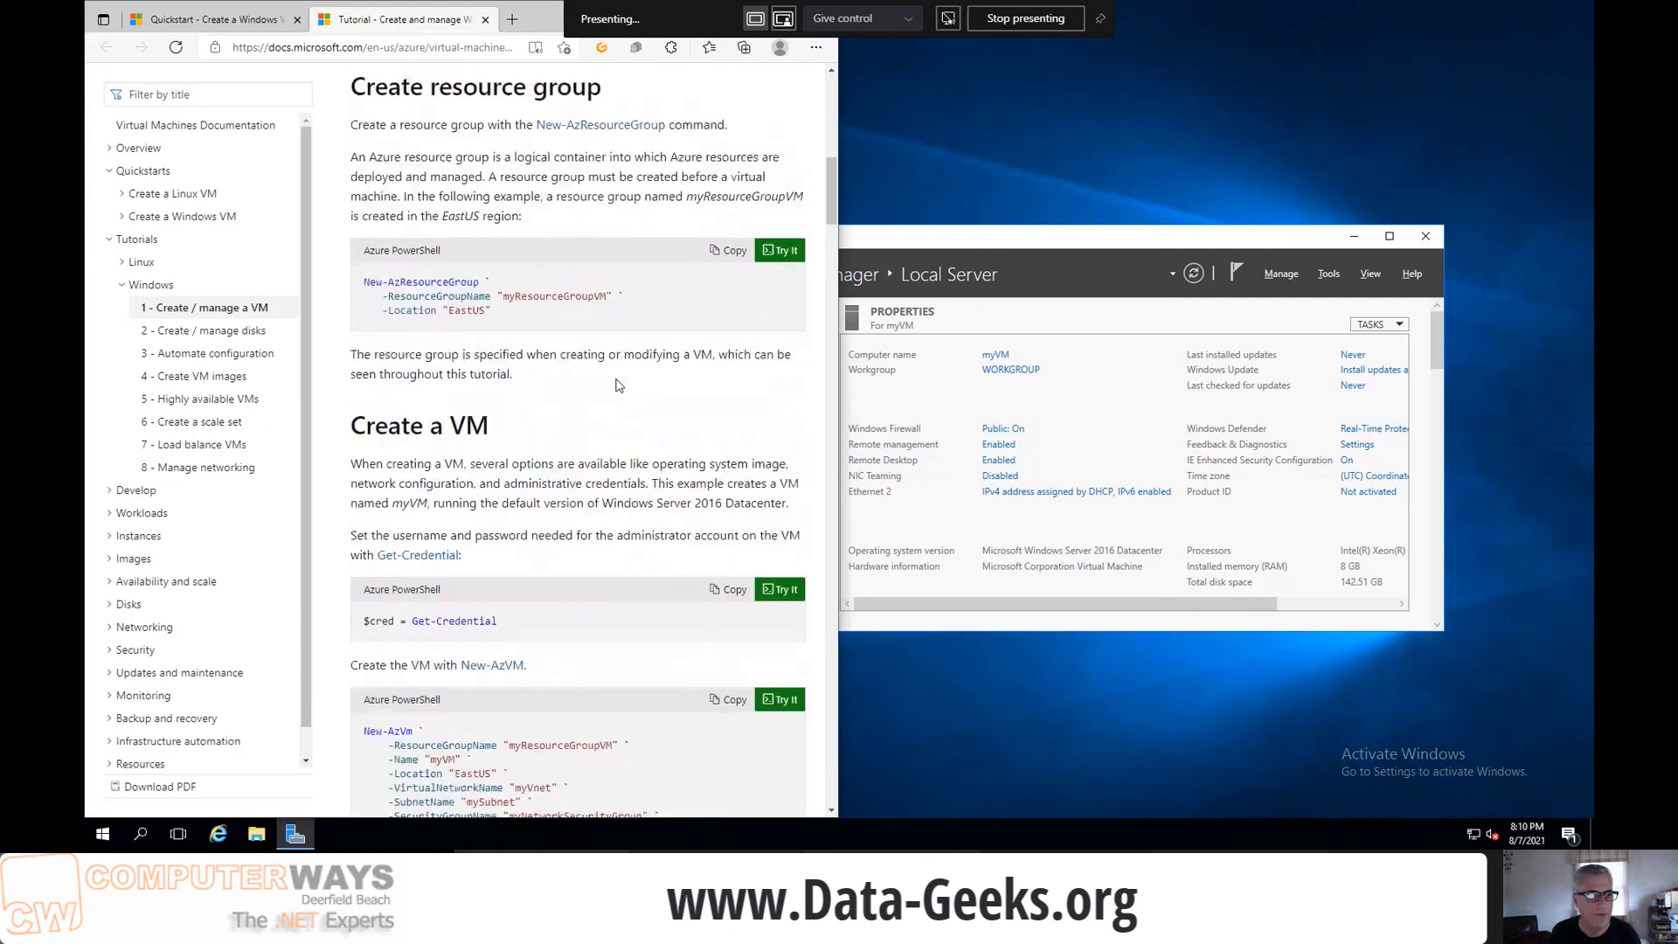
scroll(618, 384, "up", 8)
scroll(618, 389, "down", 20)
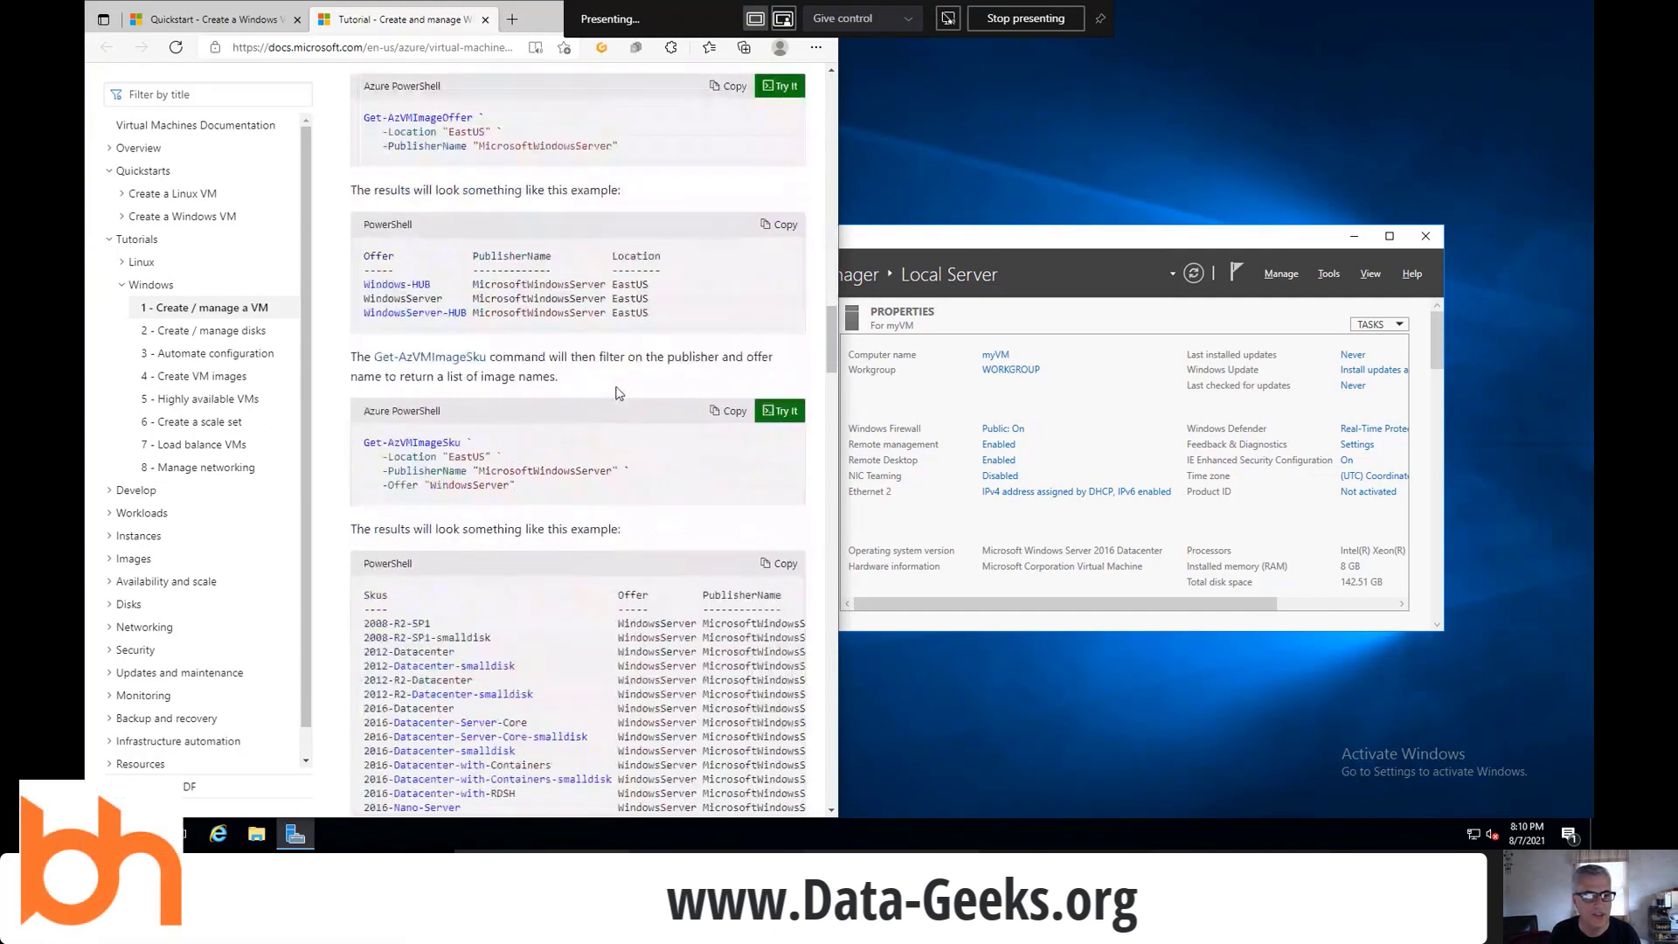
scroll(617, 393, "up", 10)
key("ctrl+Tab")
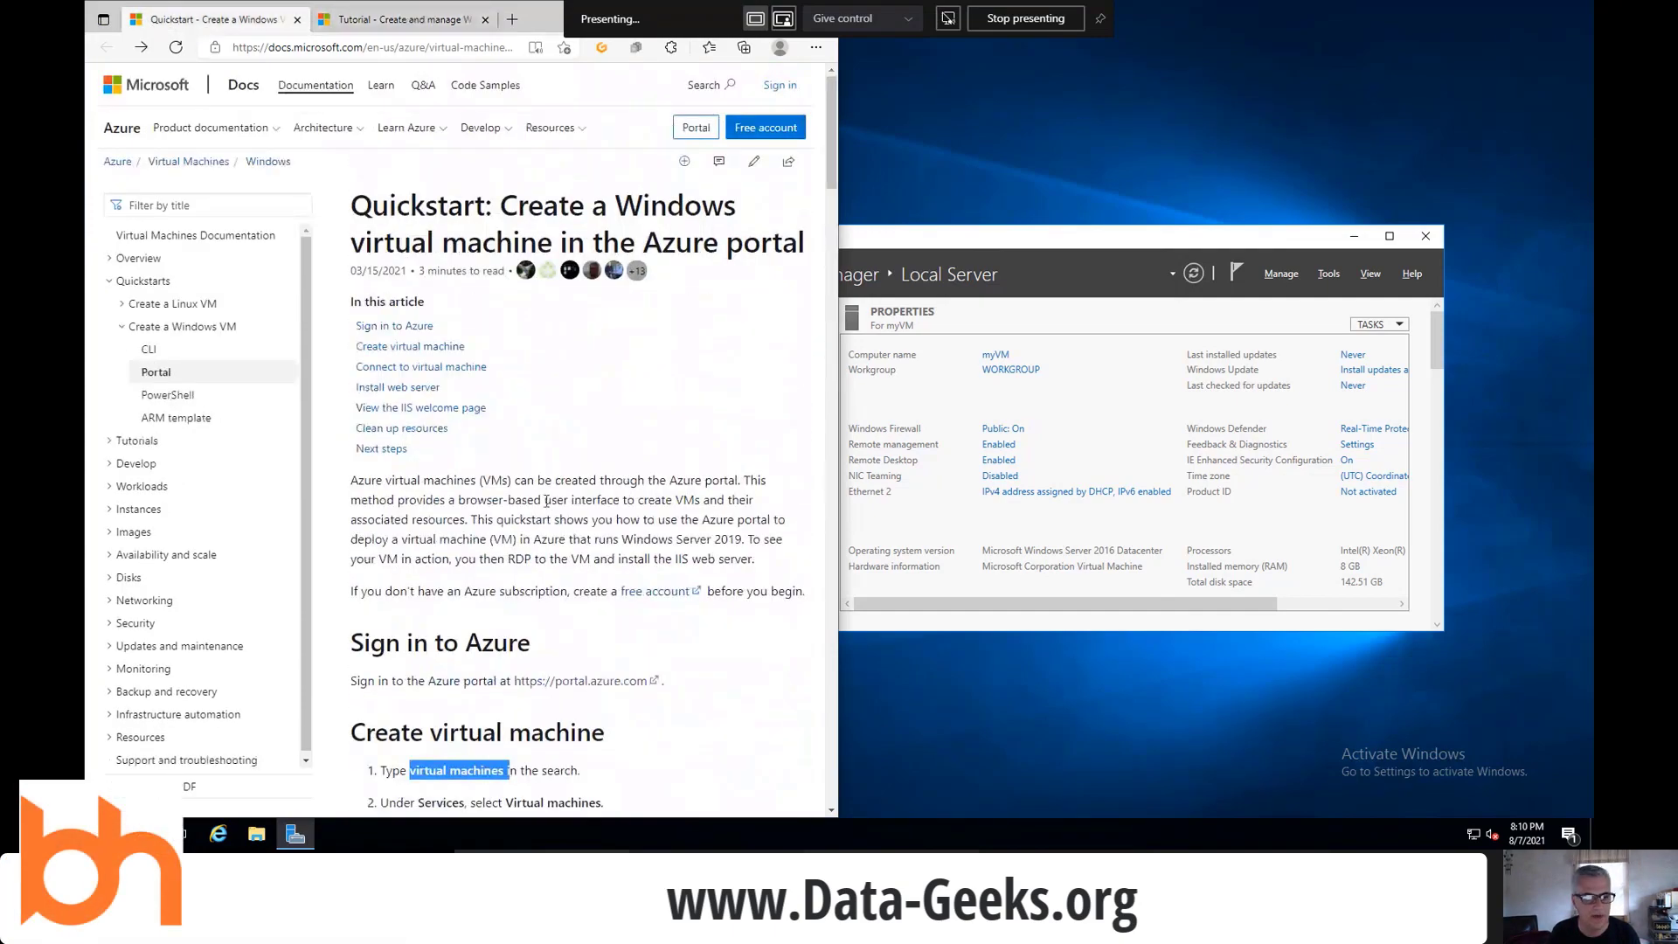
scroll(546, 501, "down", 20)
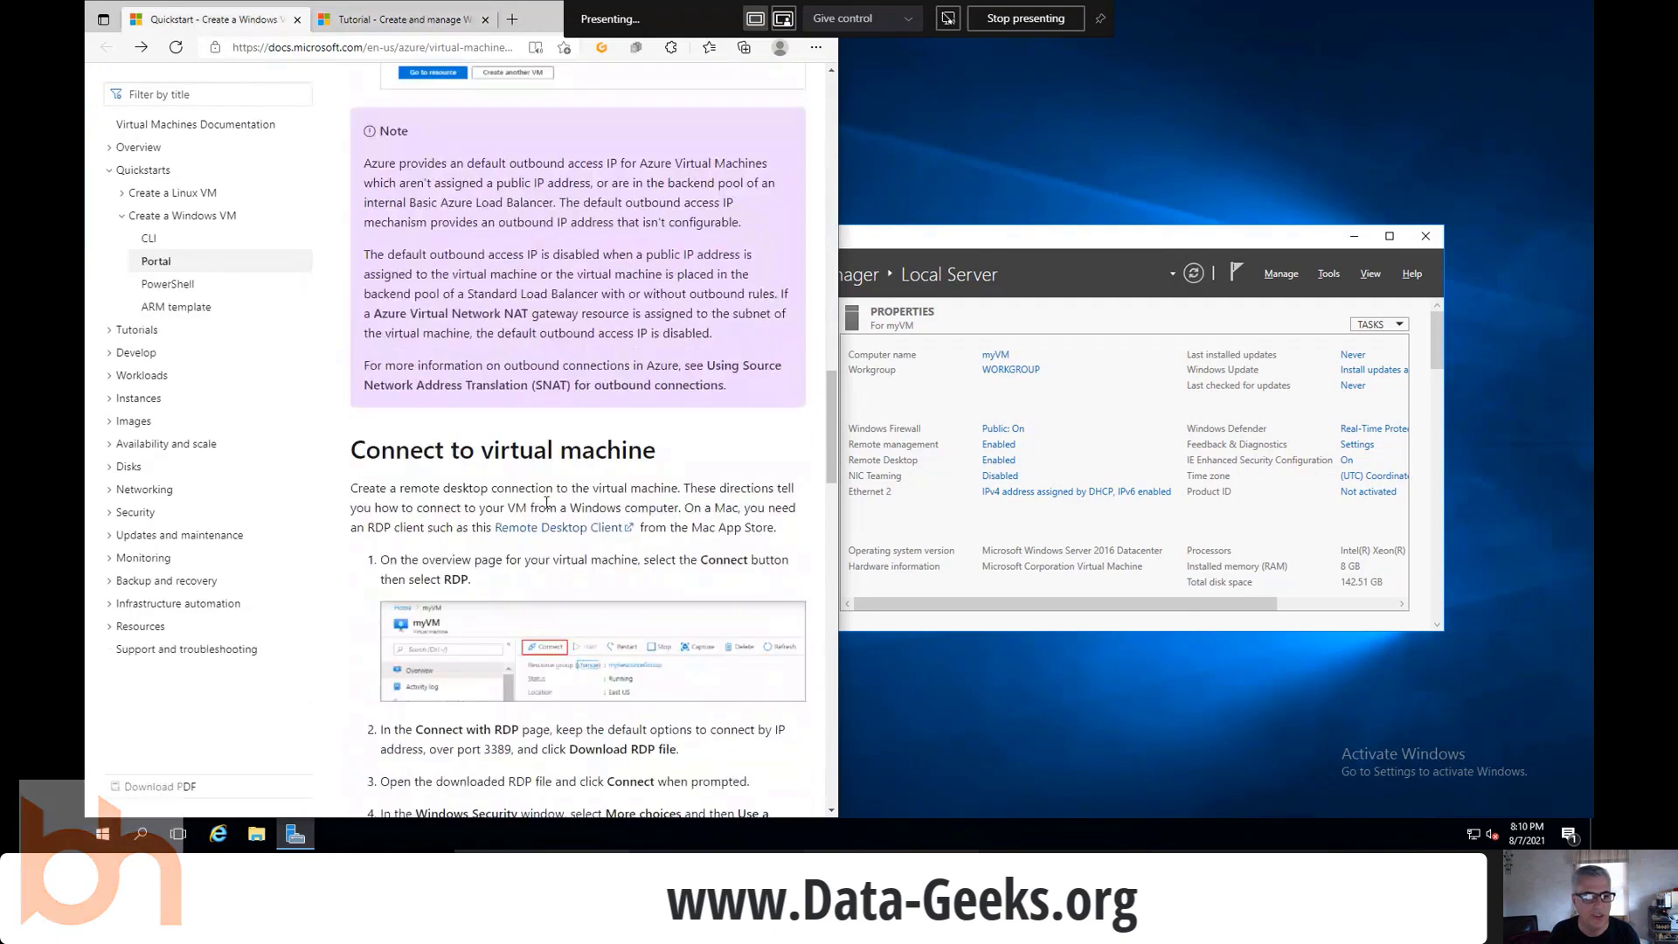
scroll(546, 501, "down", 8)
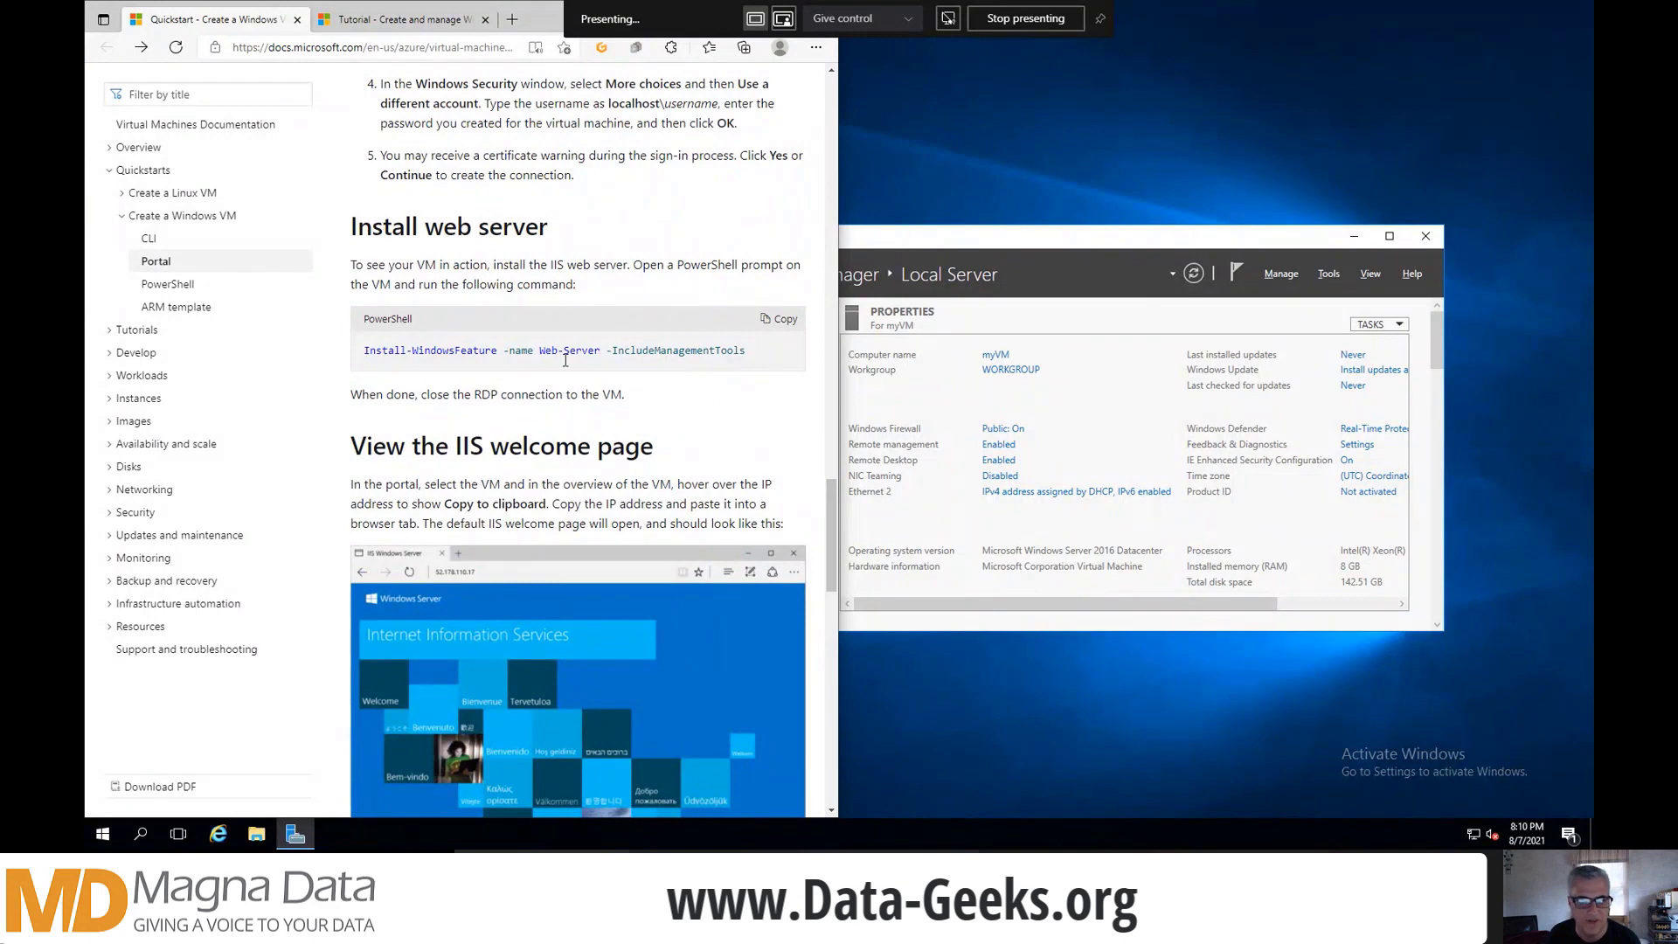
left_click(777, 319)
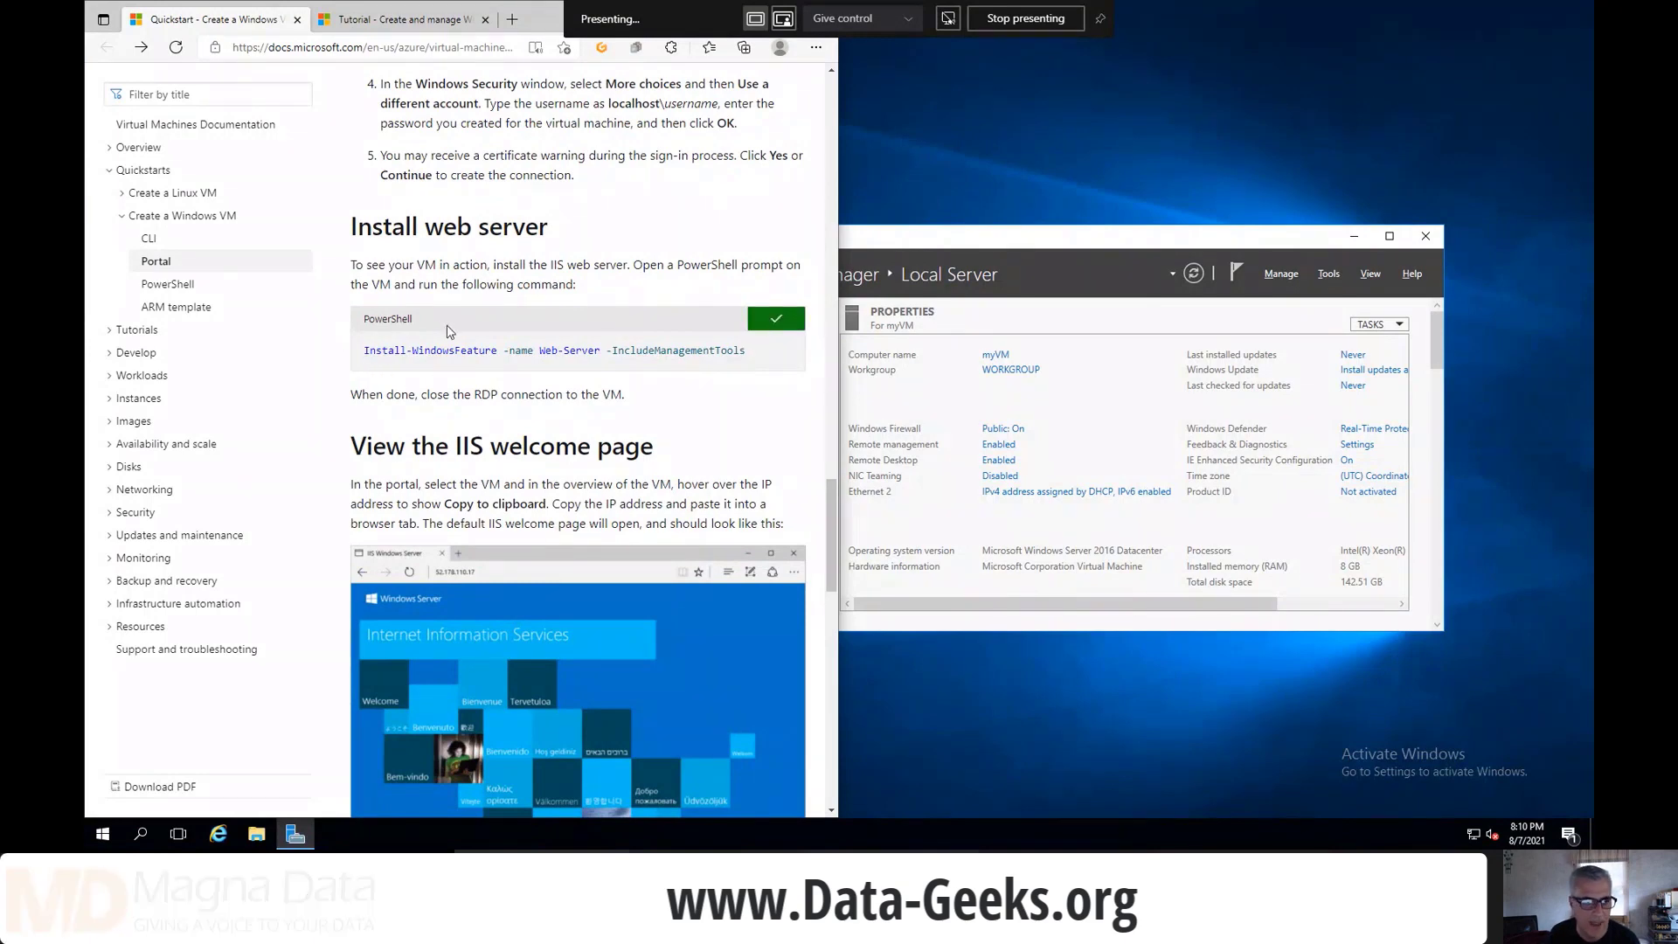
scroll(450, 419, "down", 3)
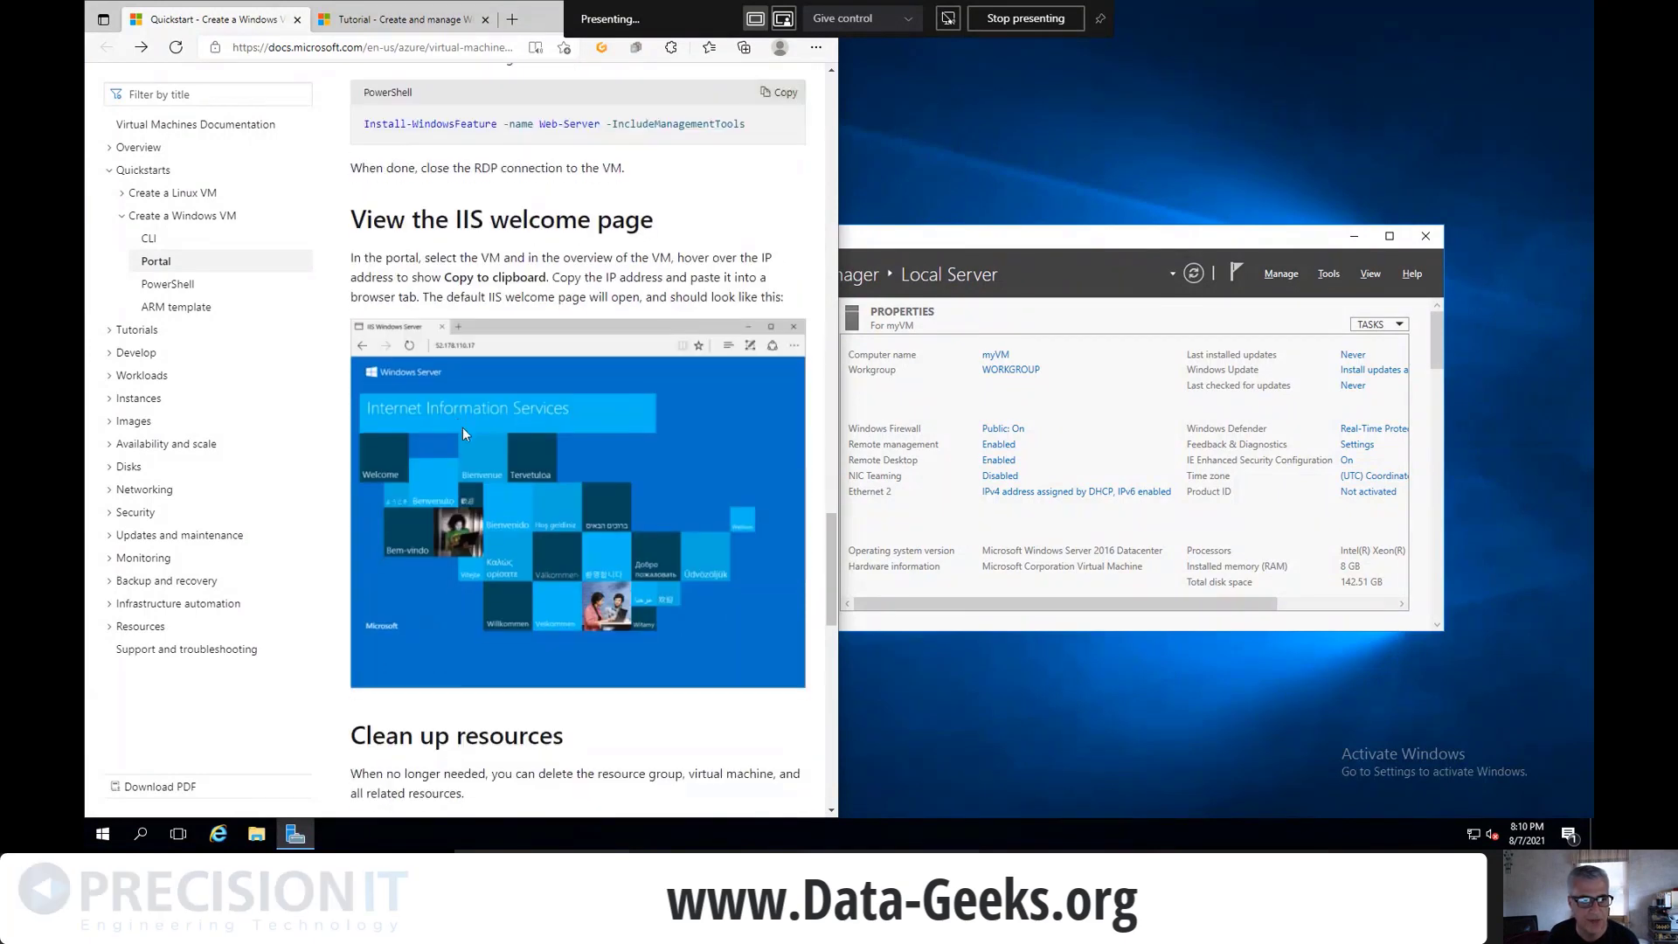
left_click(985, 292)
- Launch PowerShell on myVM and run Install-WindowsFeature -name Web-Server -IncludeManagementTools
left_click(102, 834)
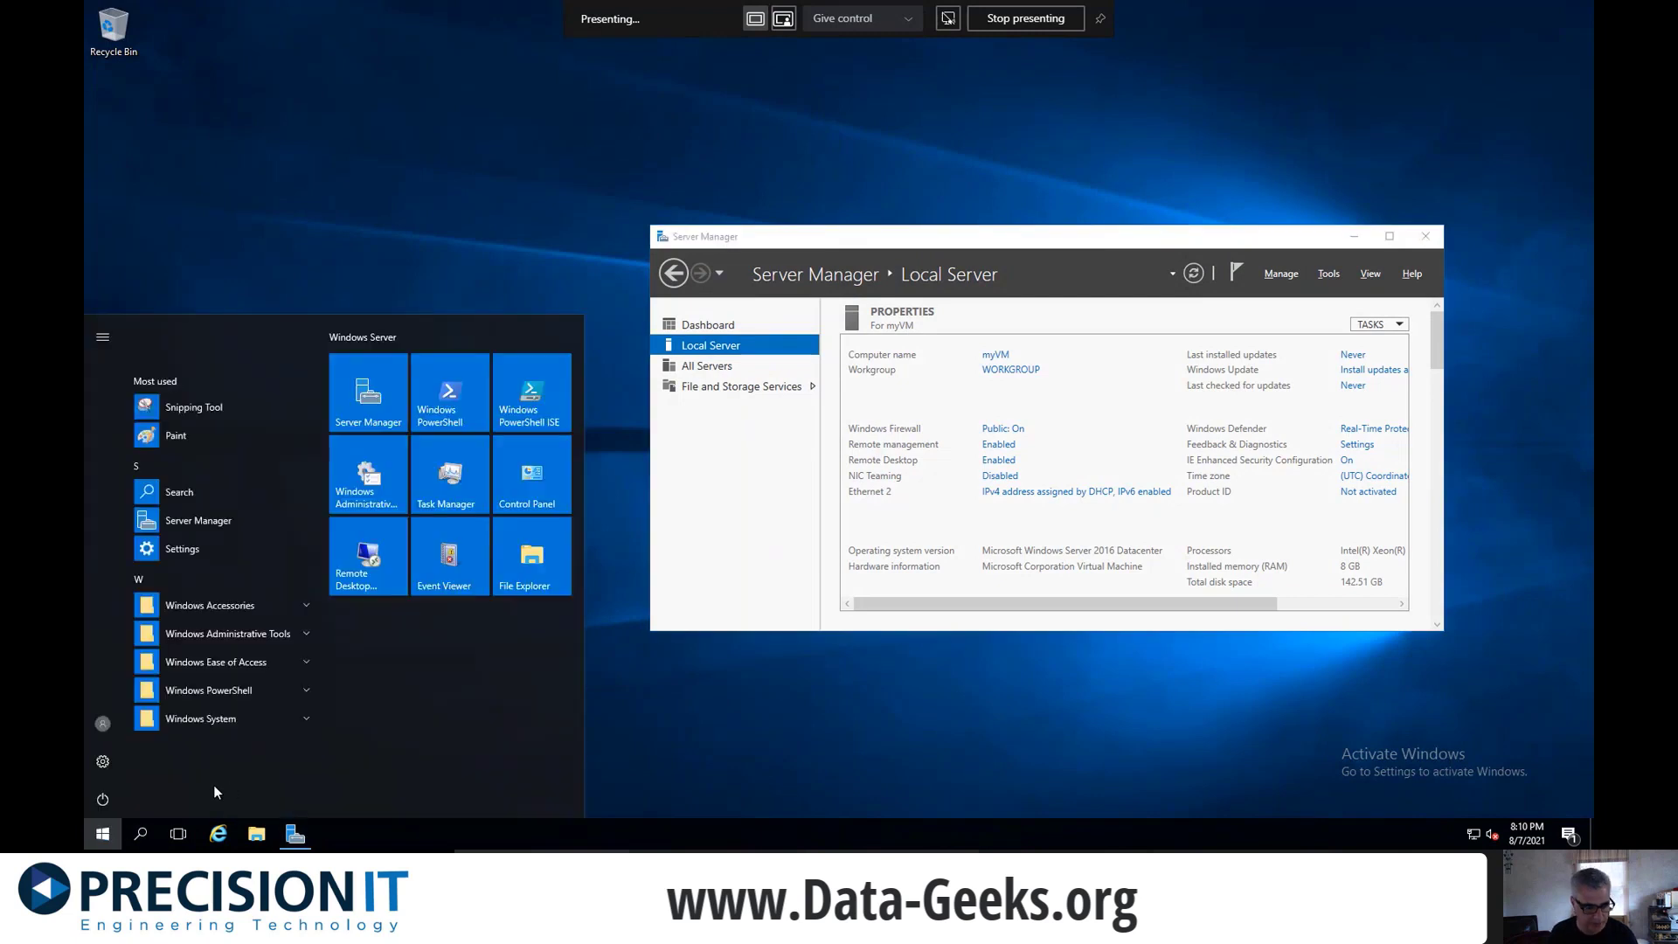
type("p")
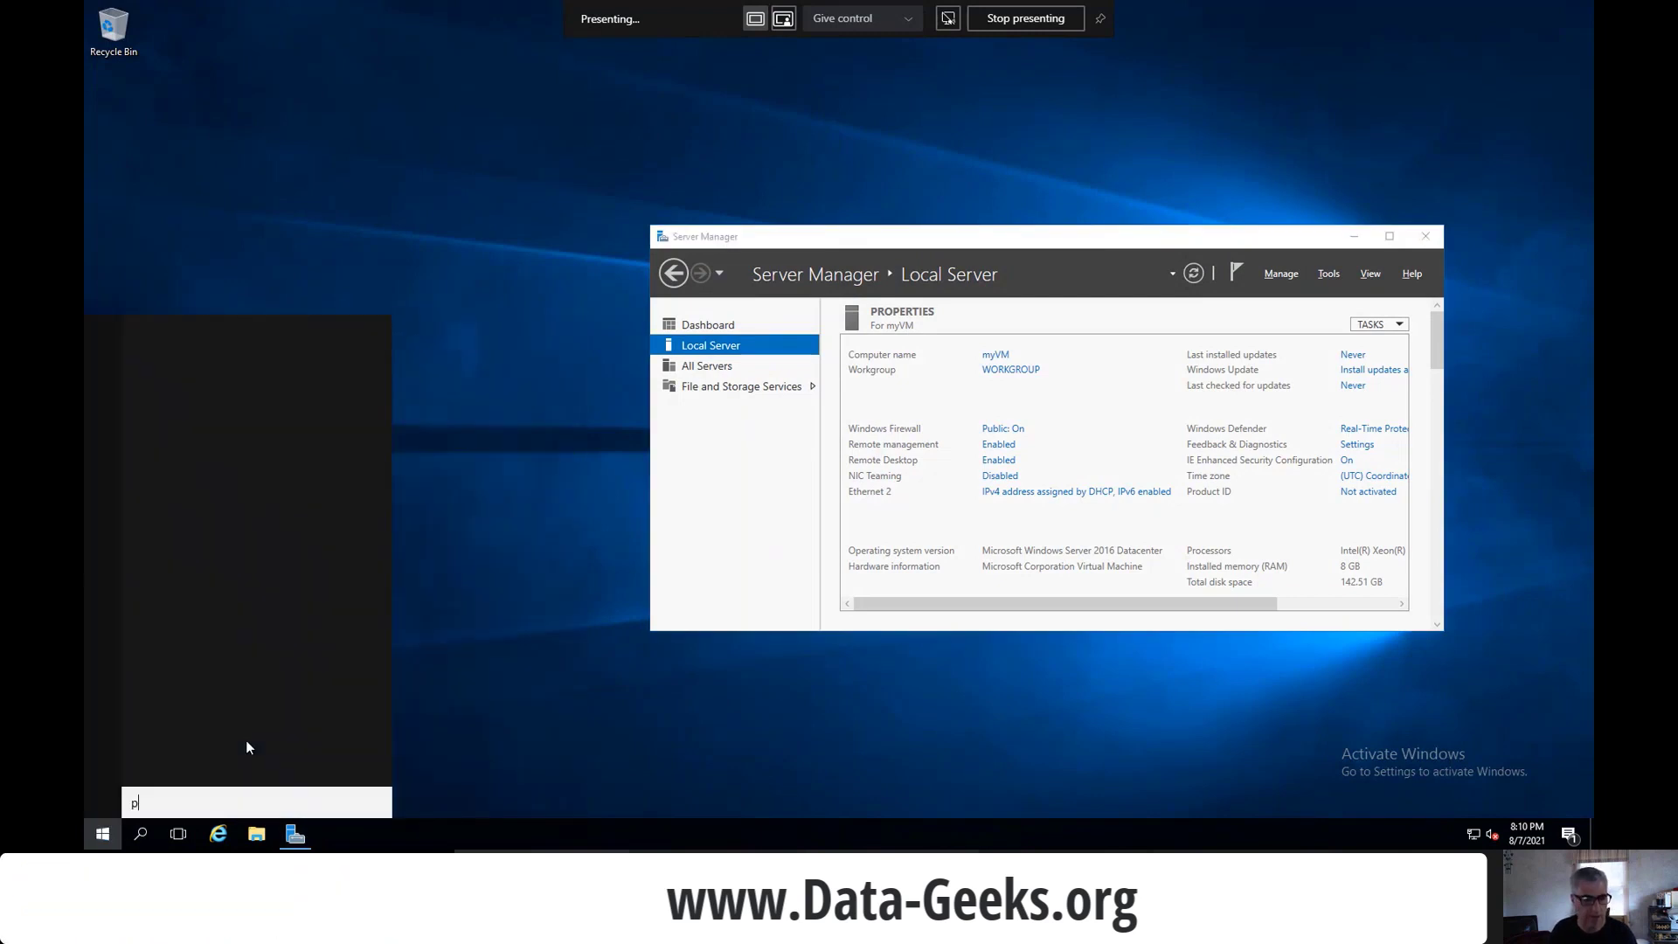
type("powershell")
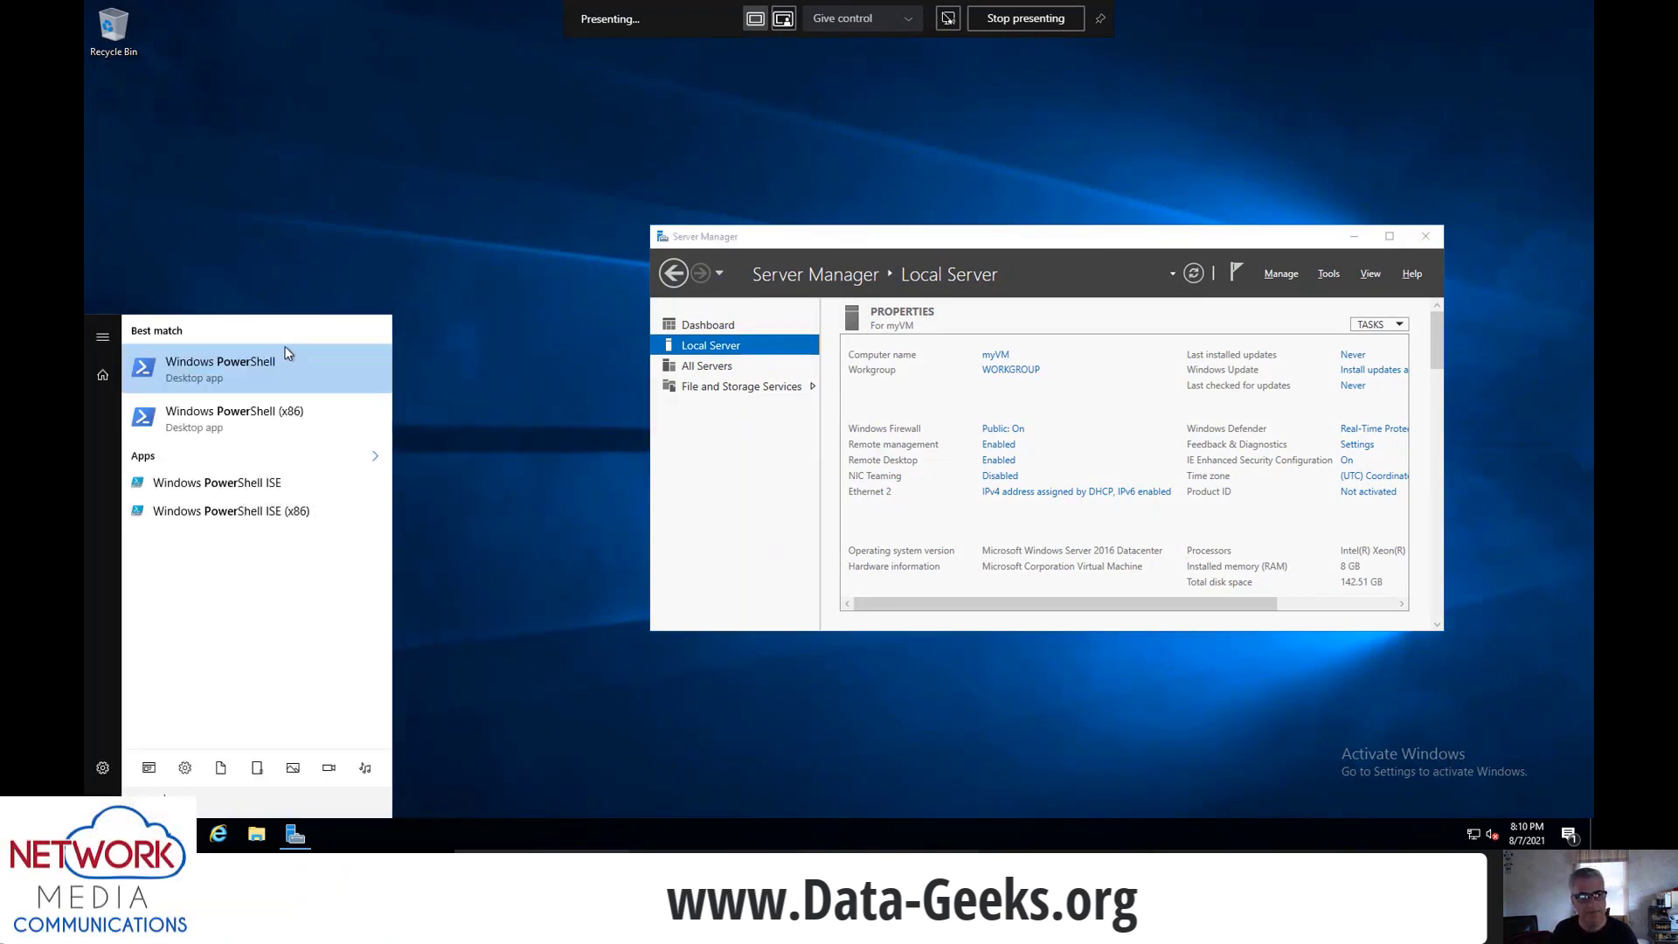
key("Return")
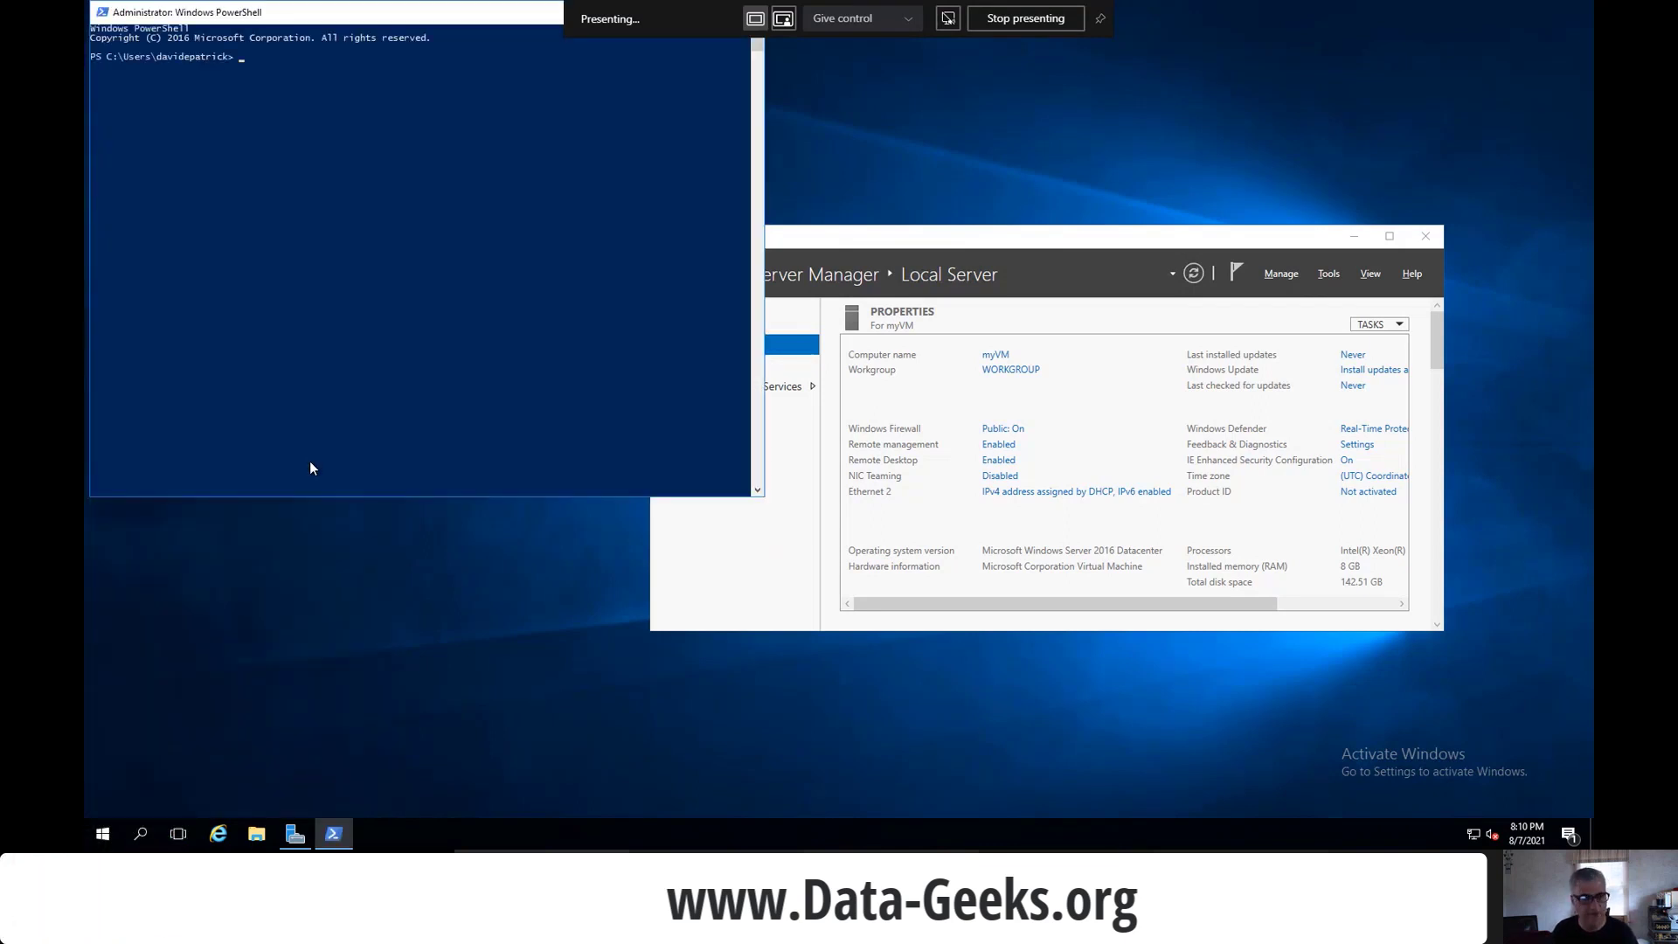
right_click(310, 460)
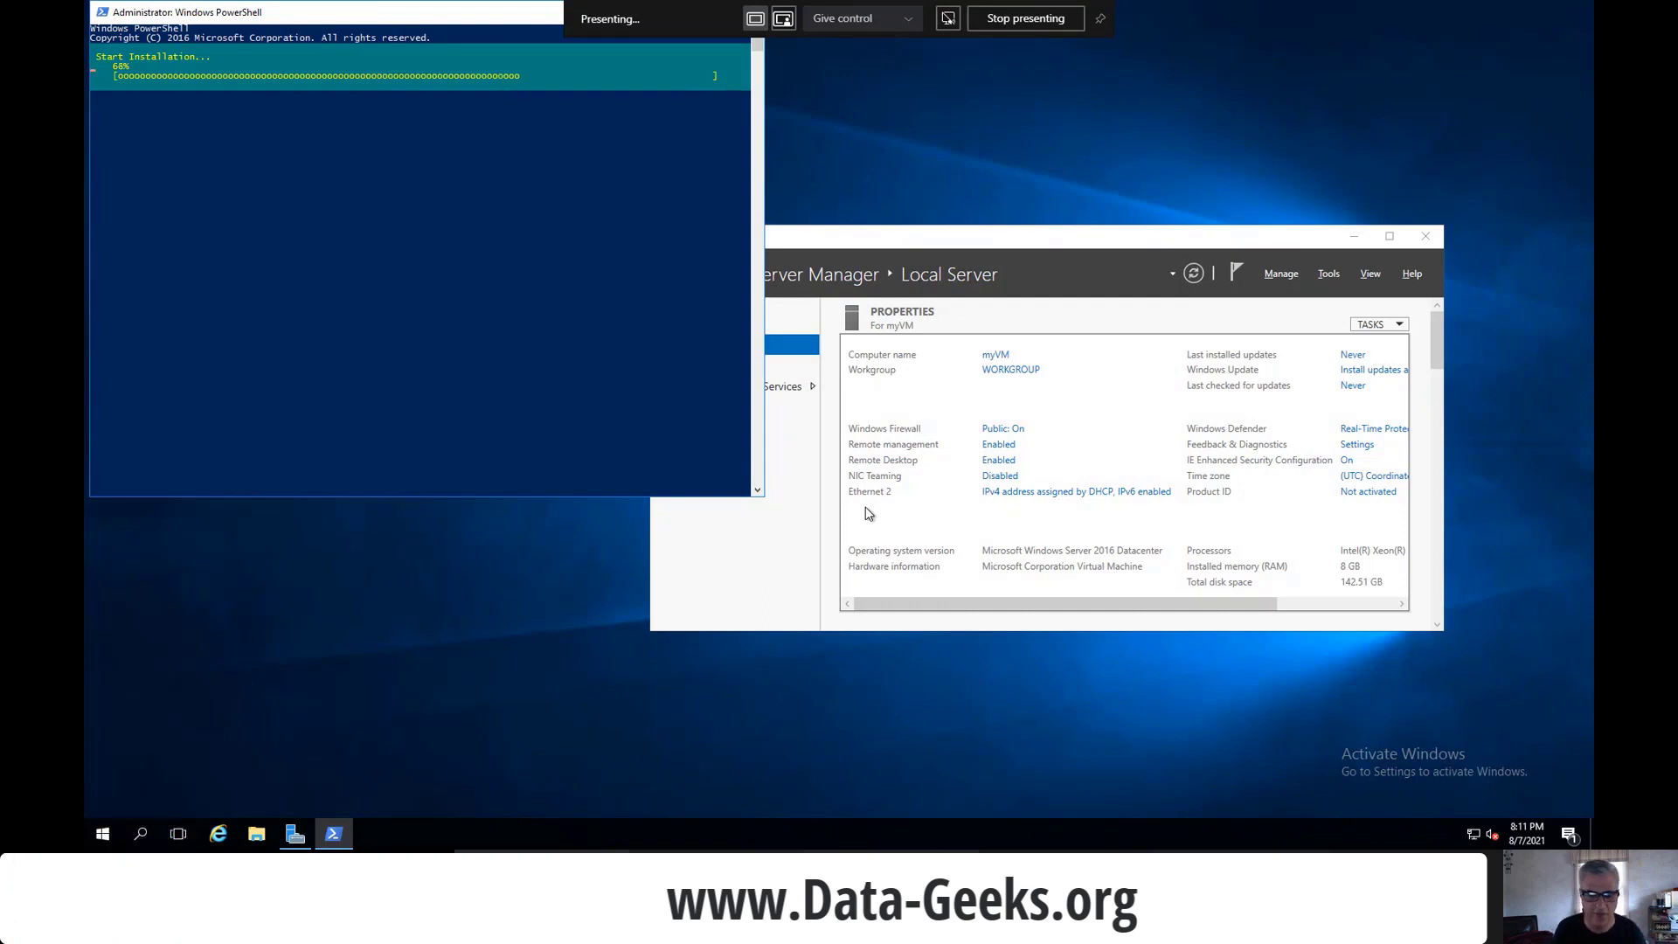
left_click(770, 660)
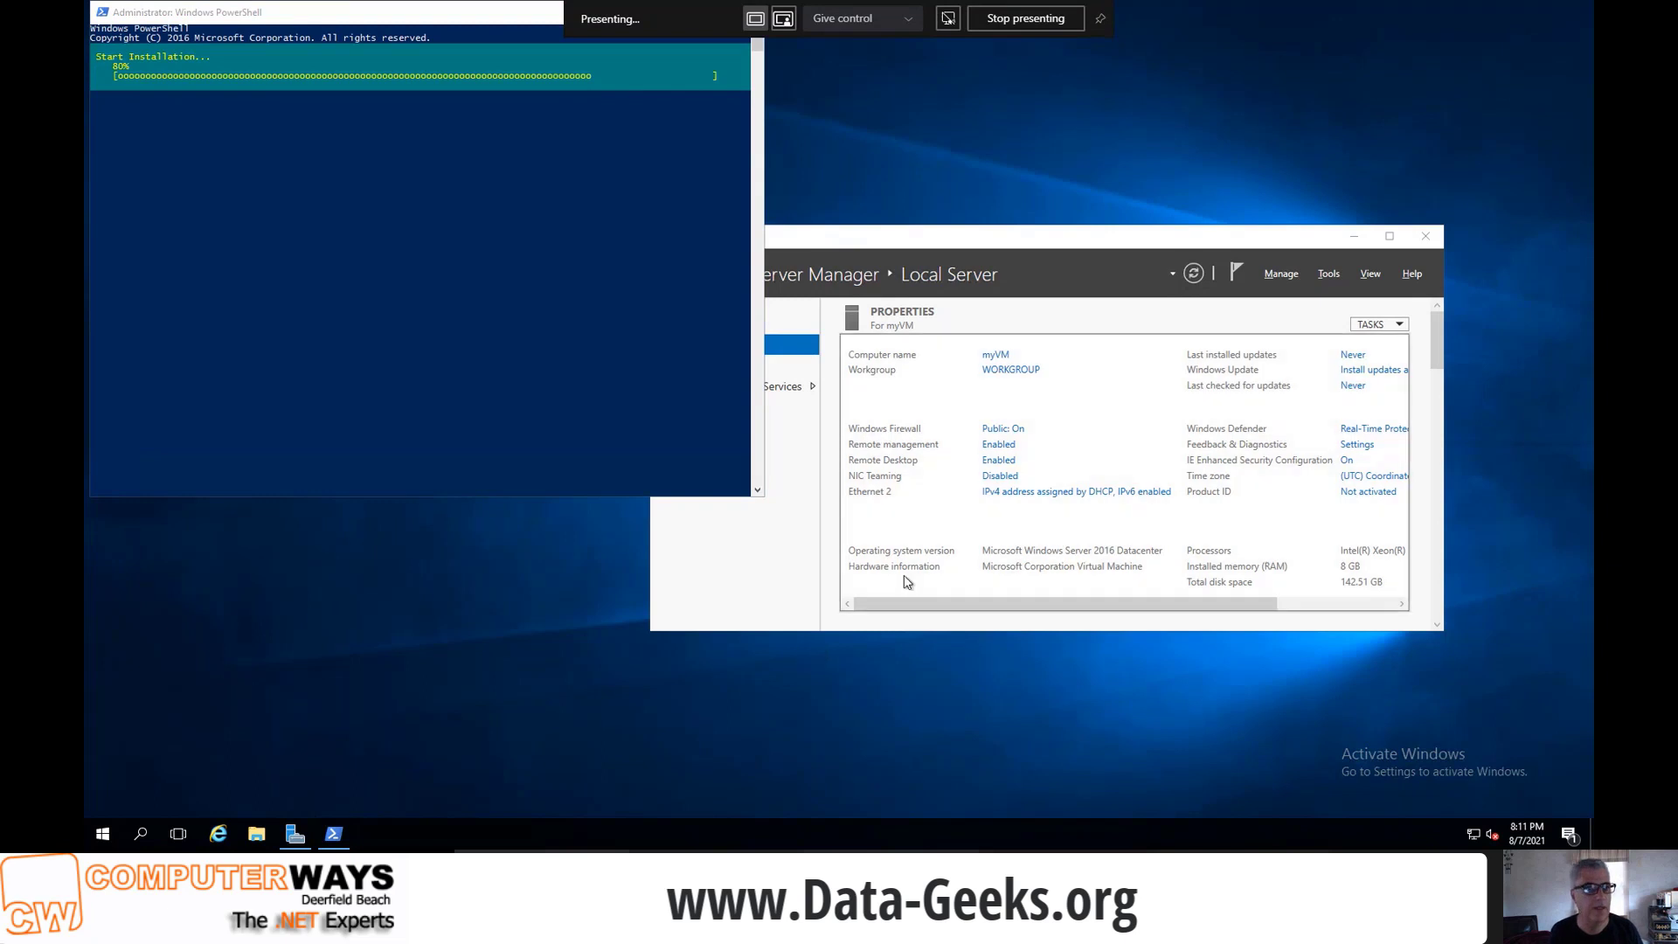
- Move the PowerShell window down and right, then bring Server Manager to the front
left_click(347, 15)
left_click_drag(347, 15, 427, 84)
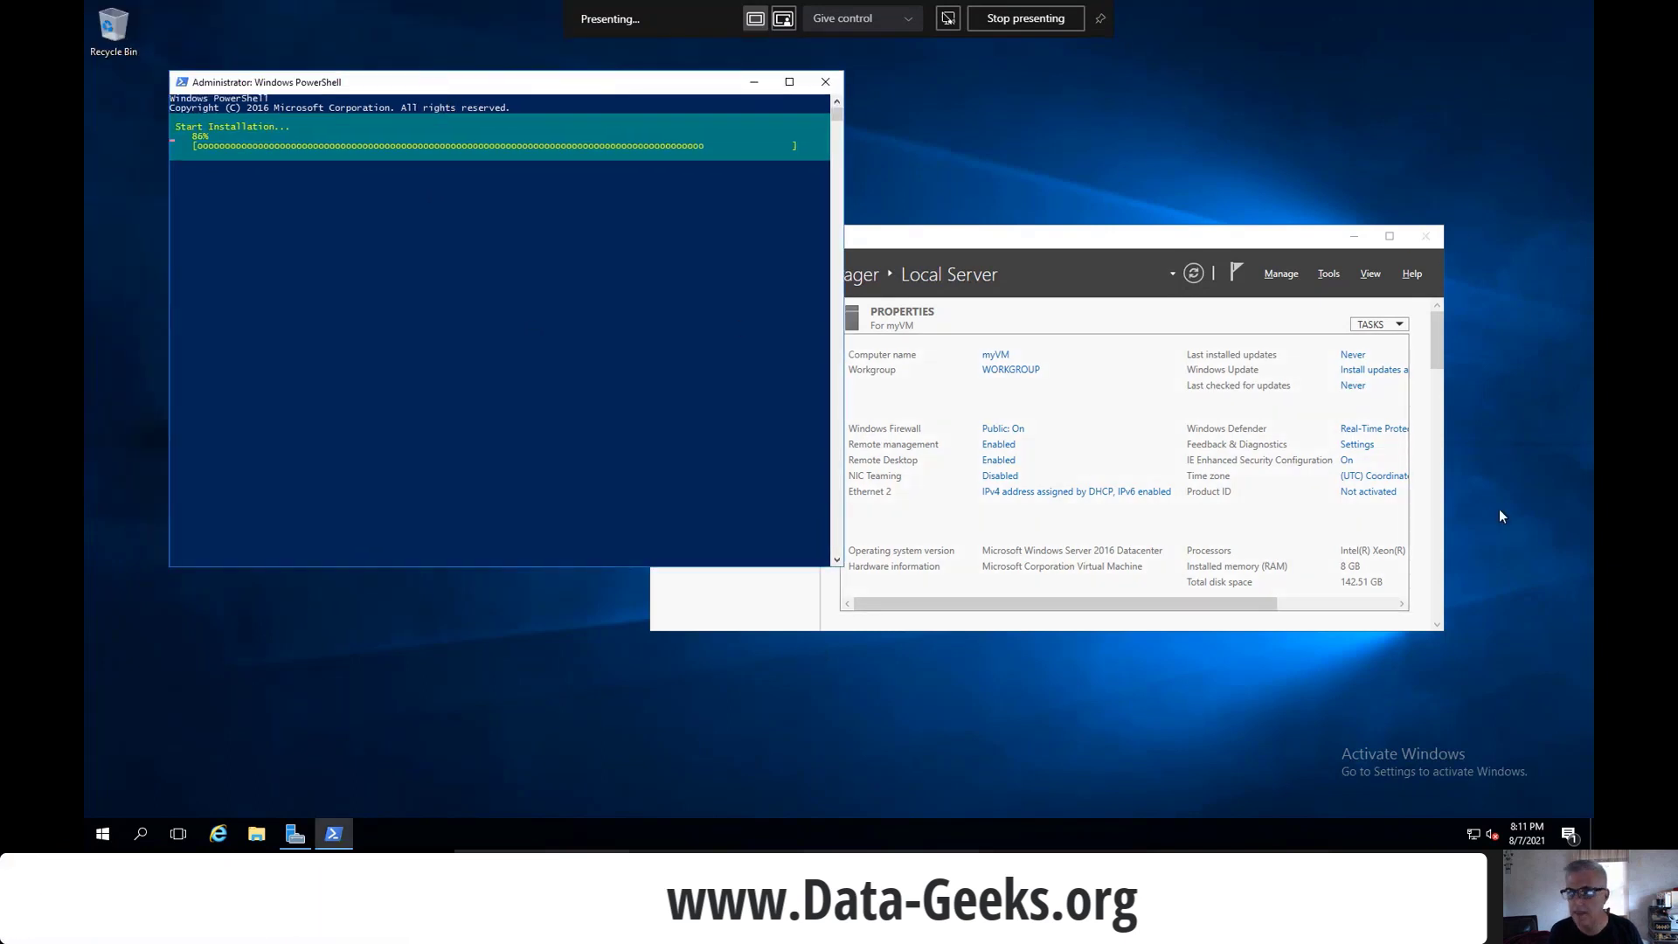
key("alt+Tab")
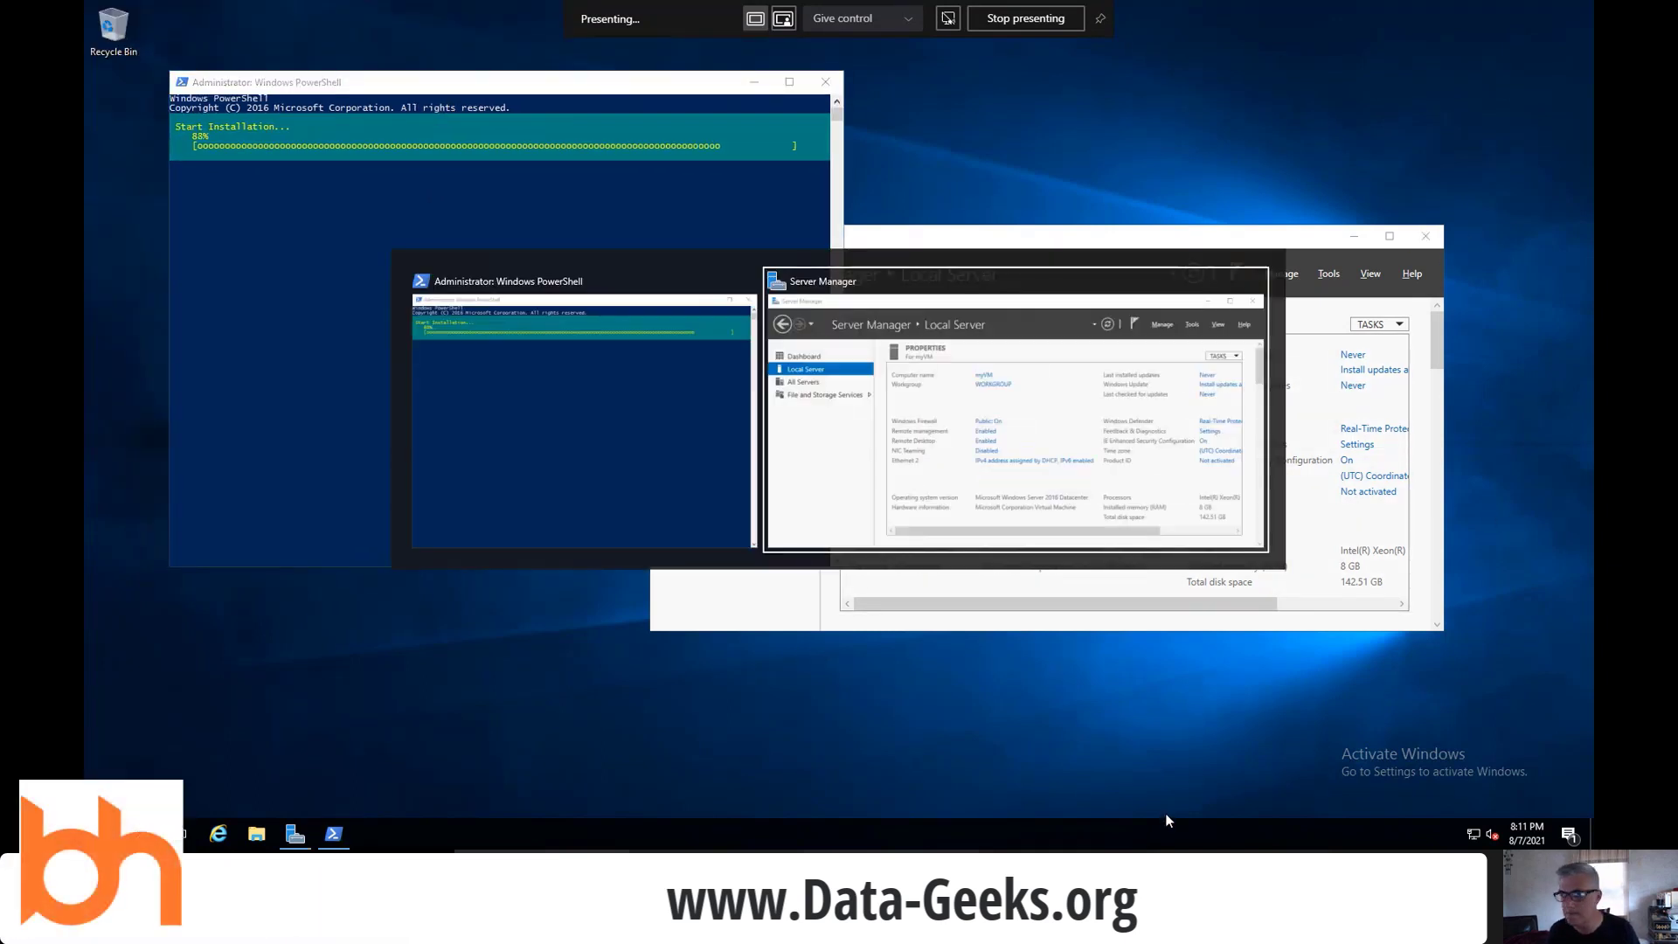
key("Tab")
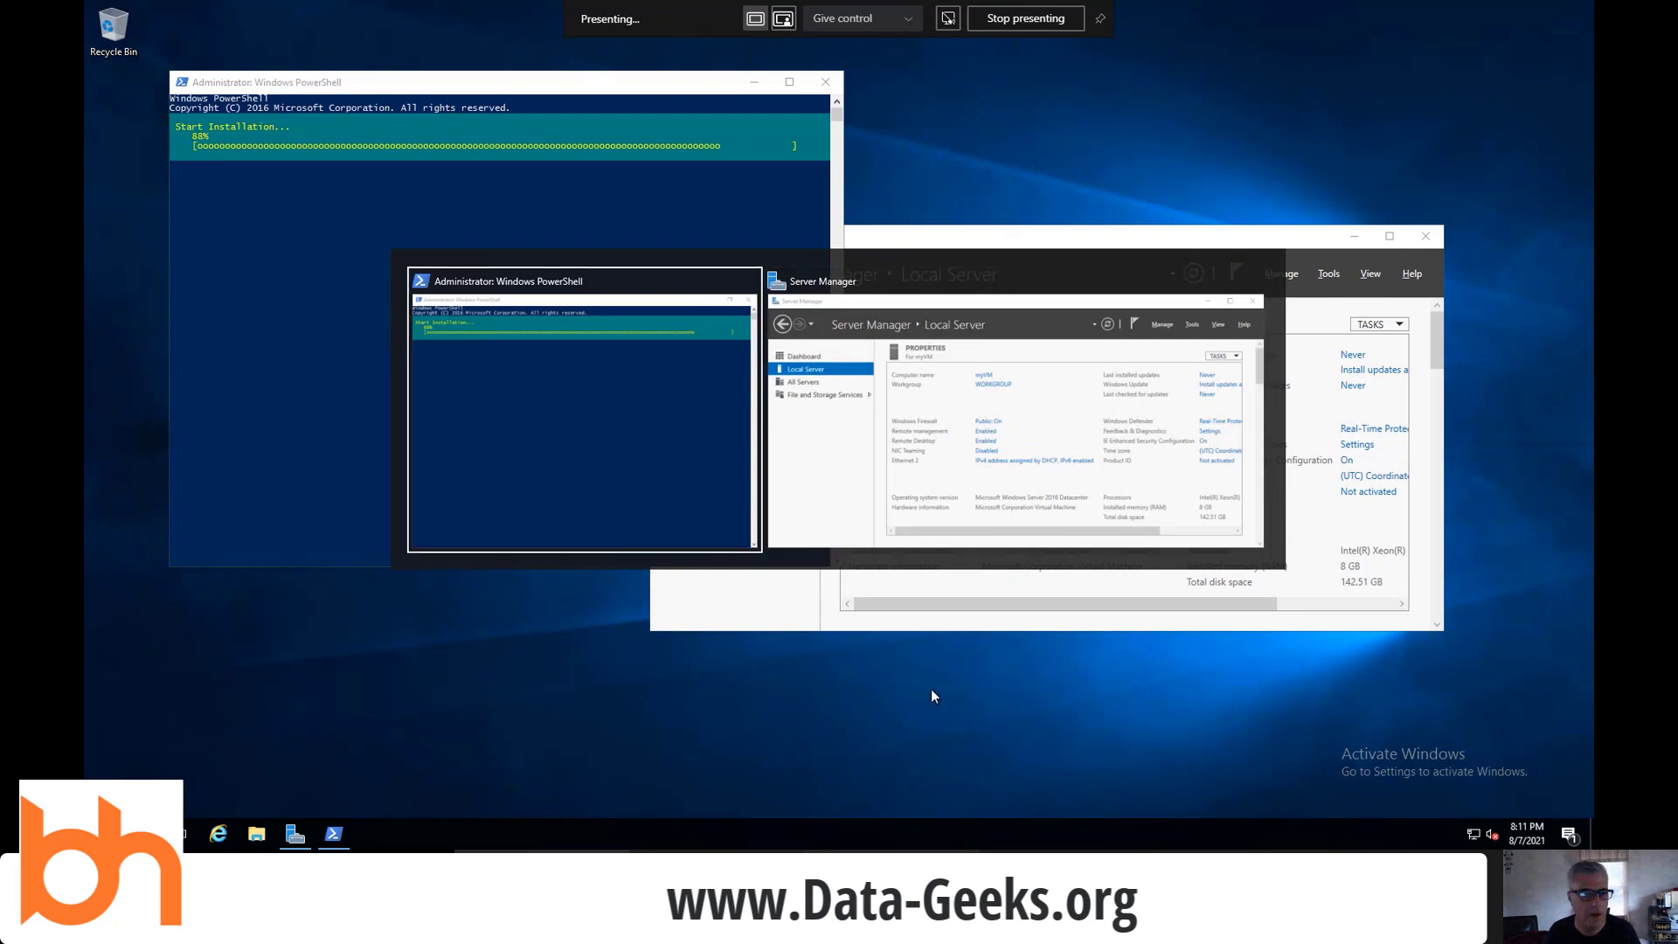
key("Tab")
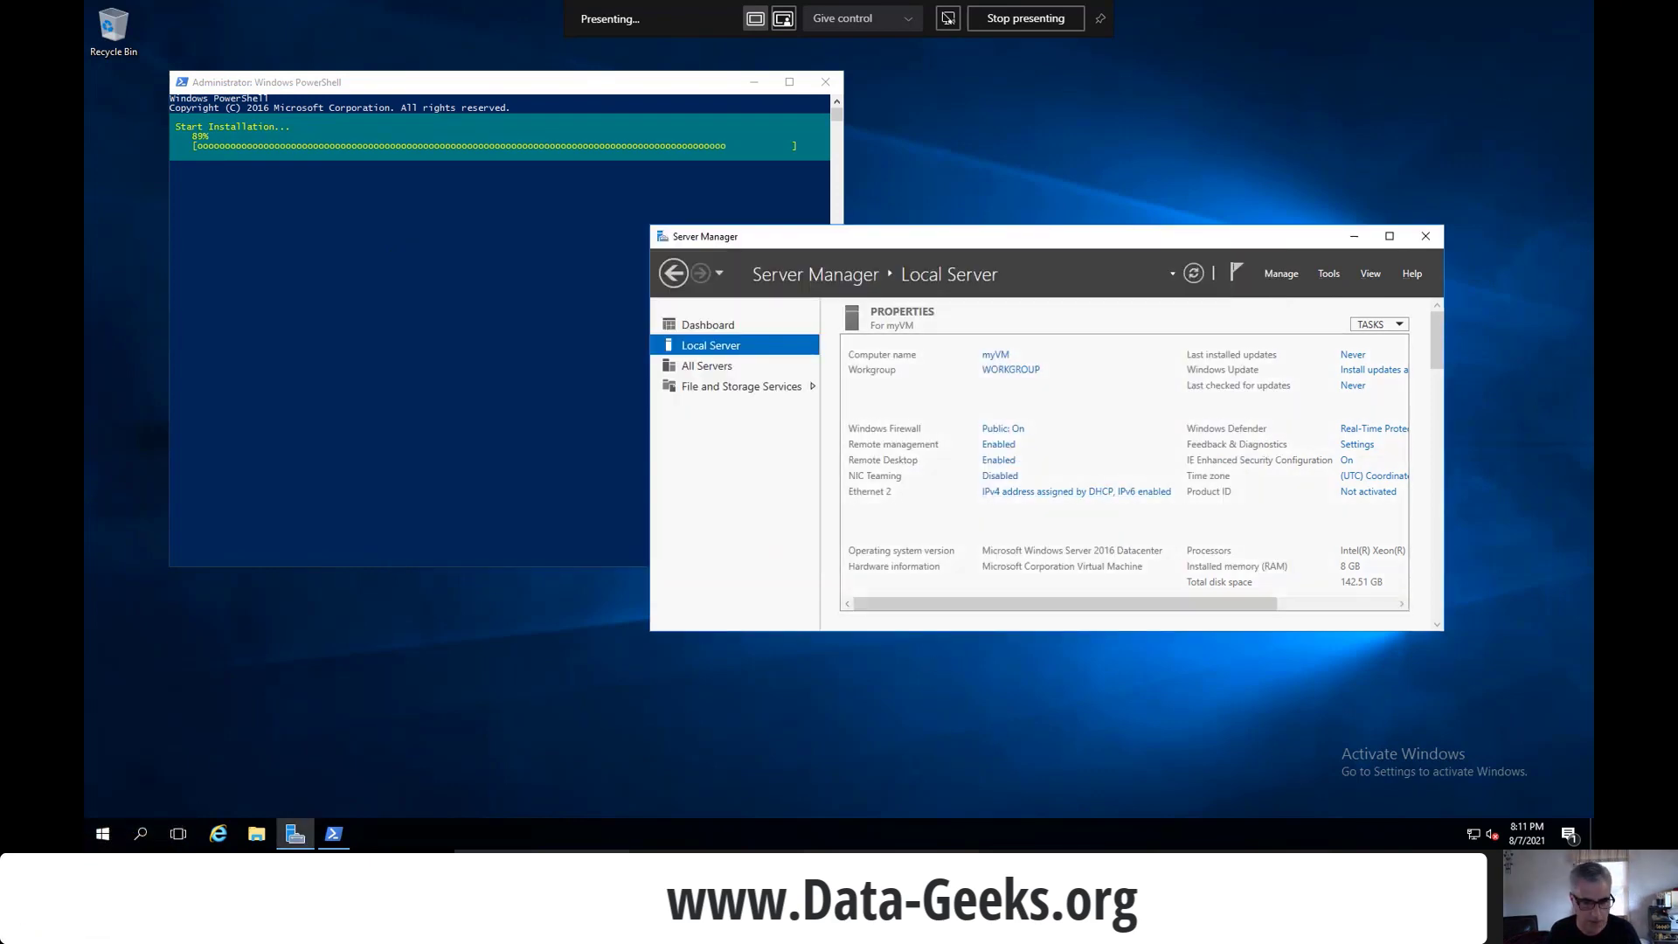
left_click(757, 689)
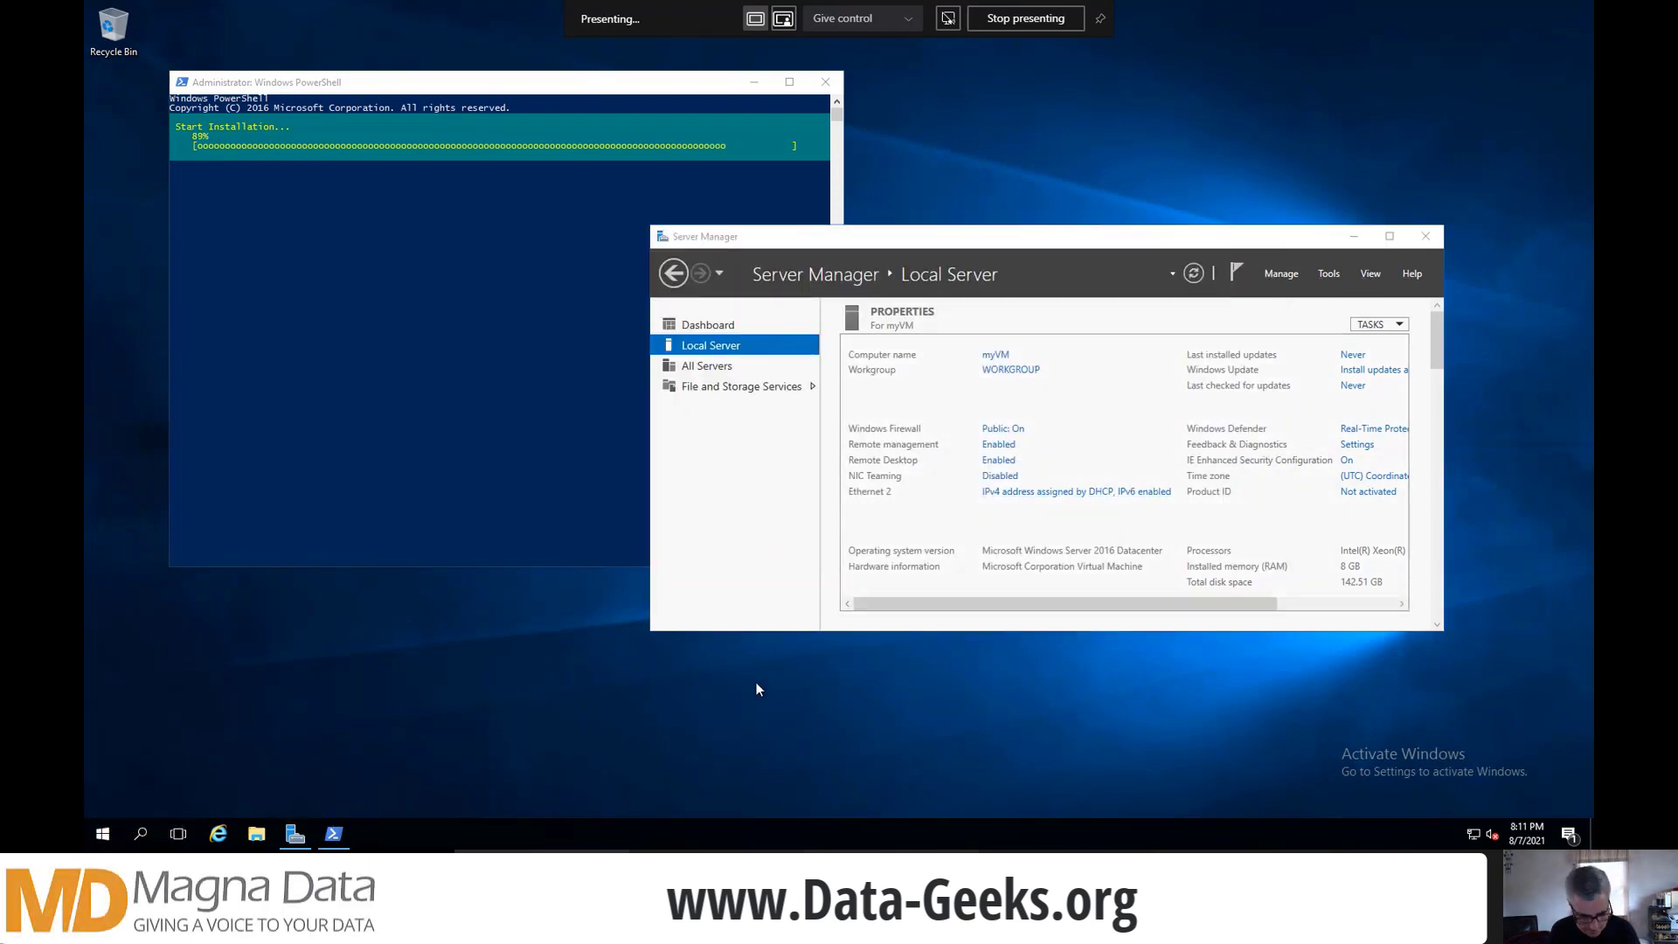
- Disconnect from the myVM remote session through Start > Power
right_click(370, 633)
left_click(257, 757)
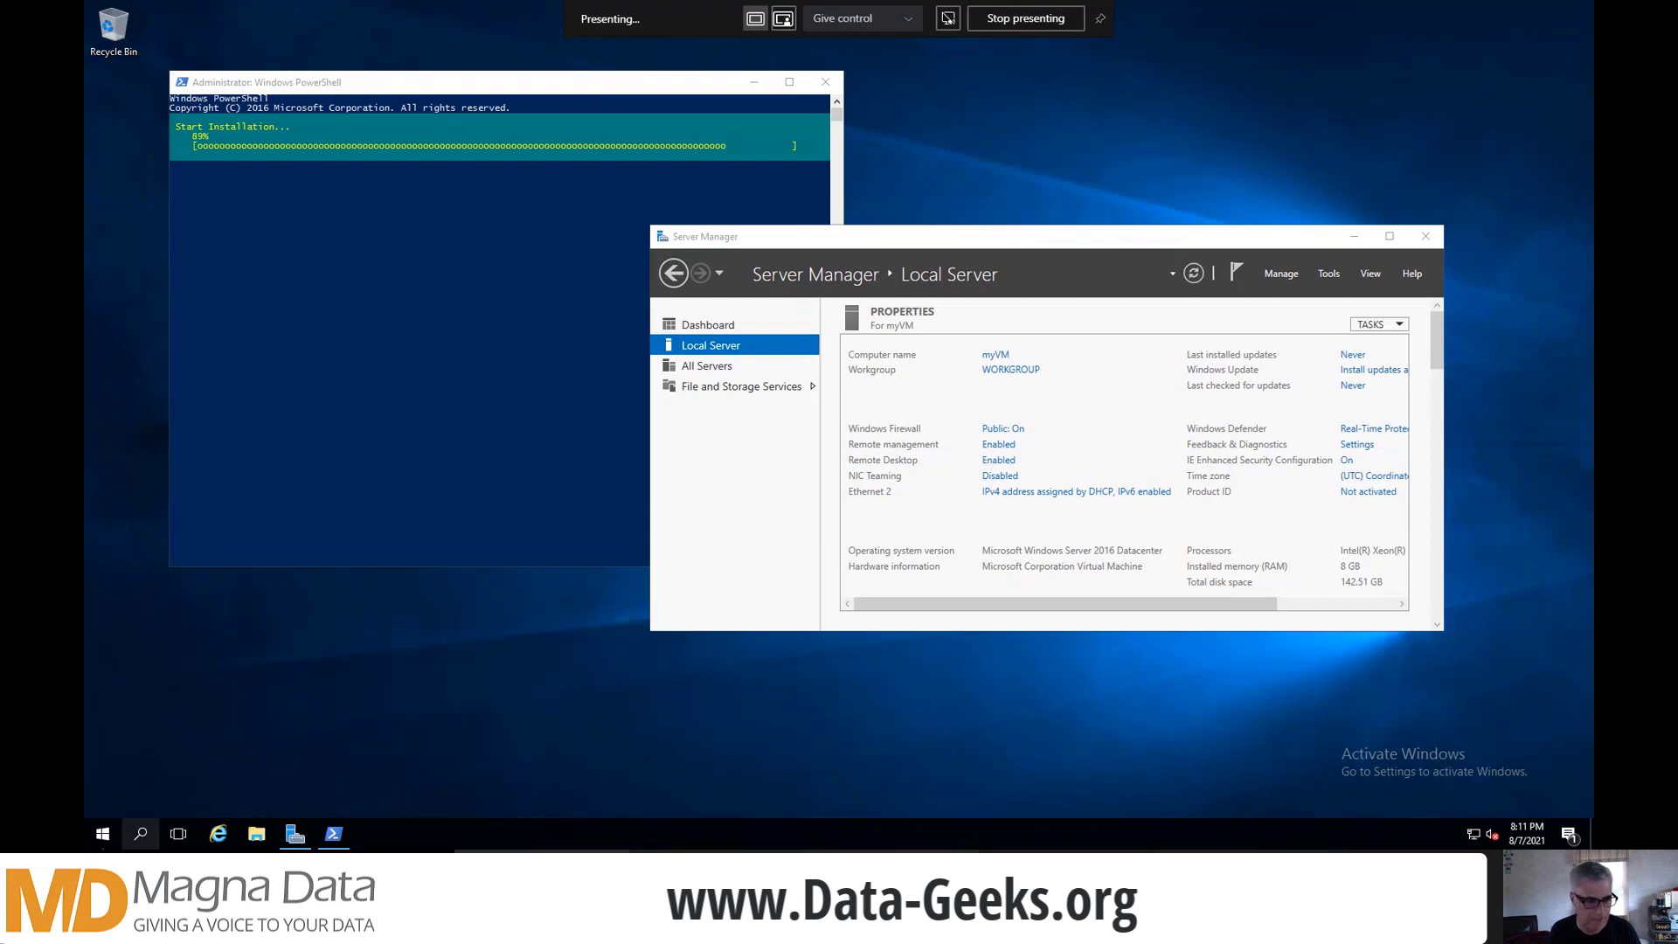
left_click(102, 833)
left_click(103, 800)
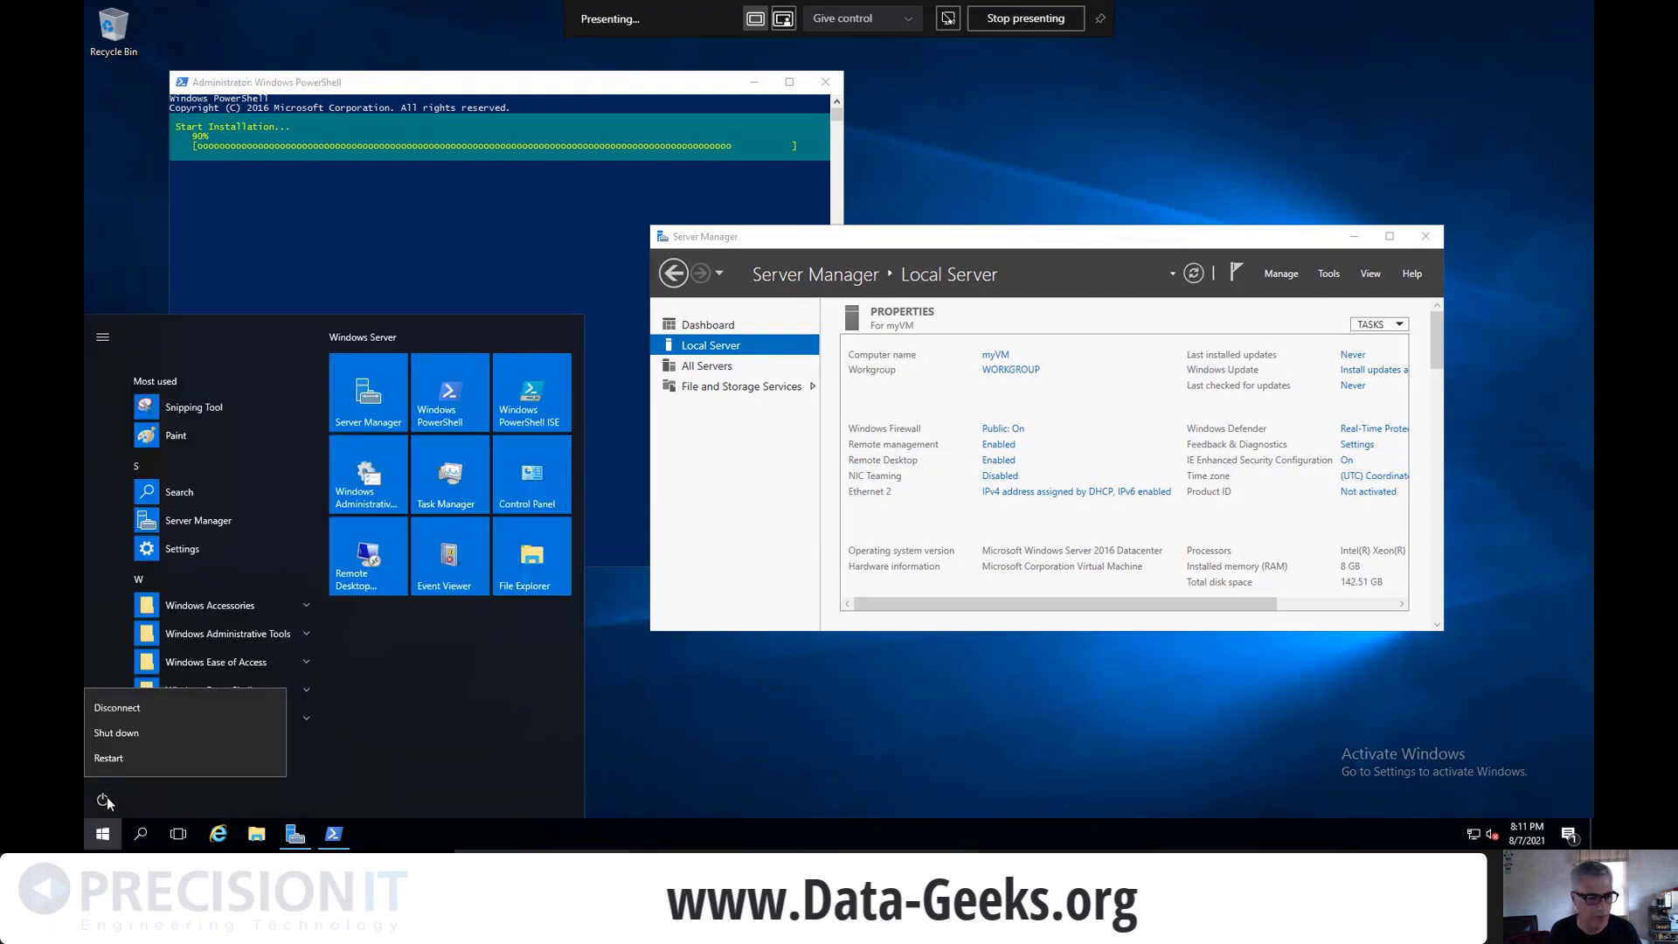
left_click(157, 704)
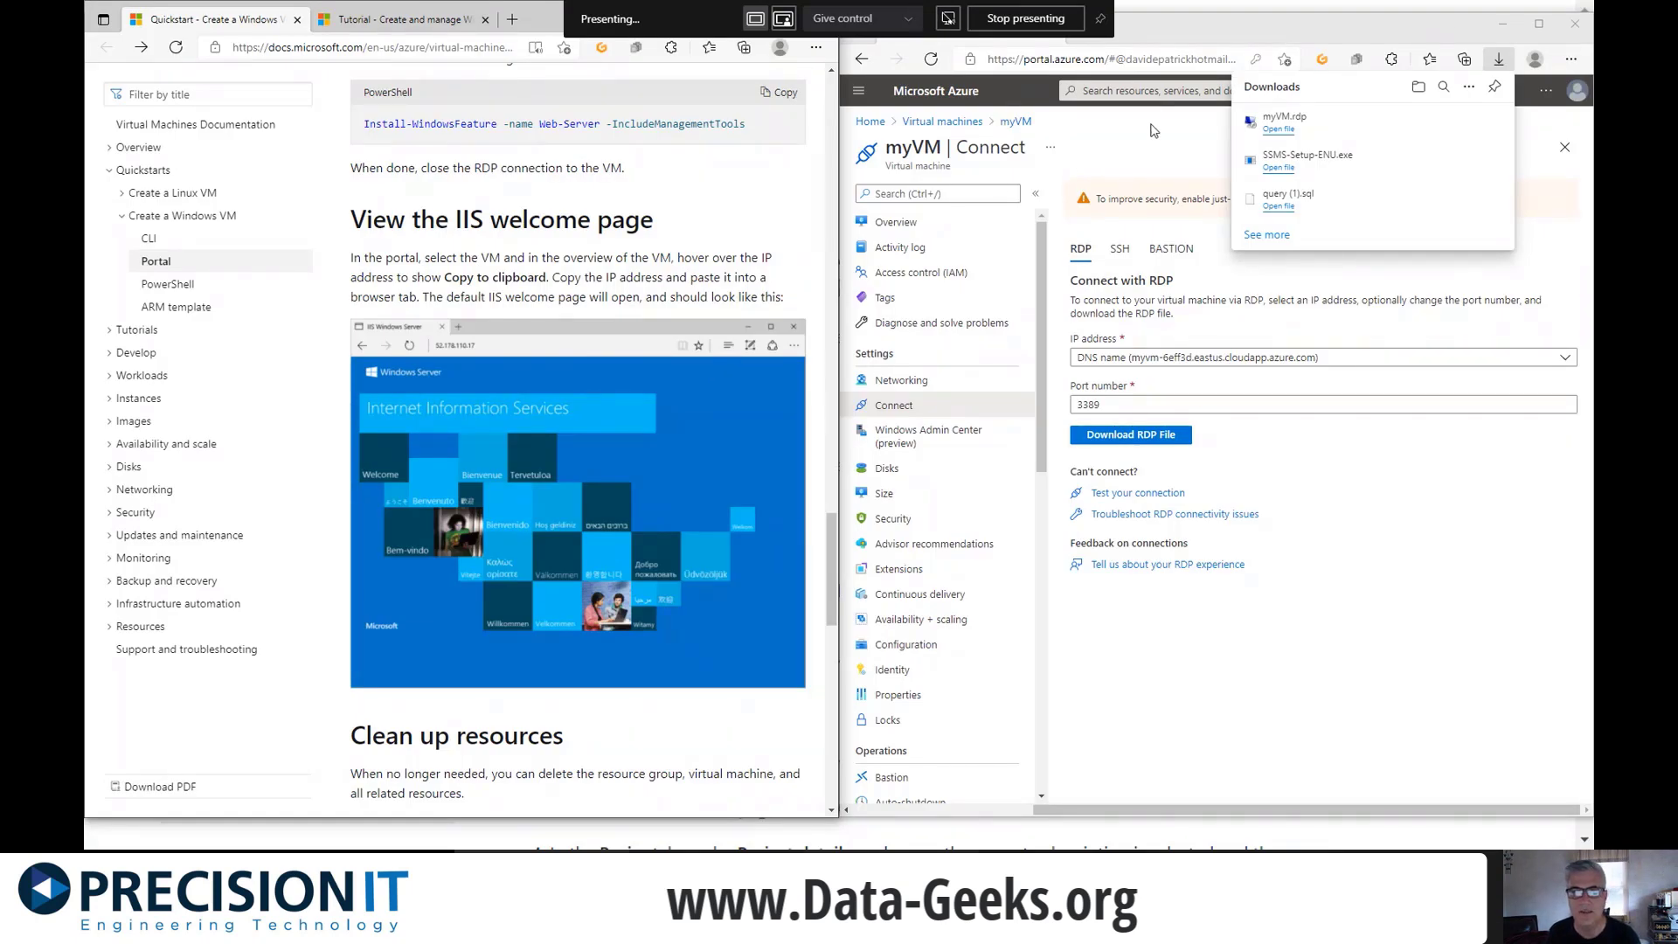
- Open the Create and Manage Windows VMs PowerShell tutorial and launch Cloud Shell at Create resource group
left_click(1503, 24)
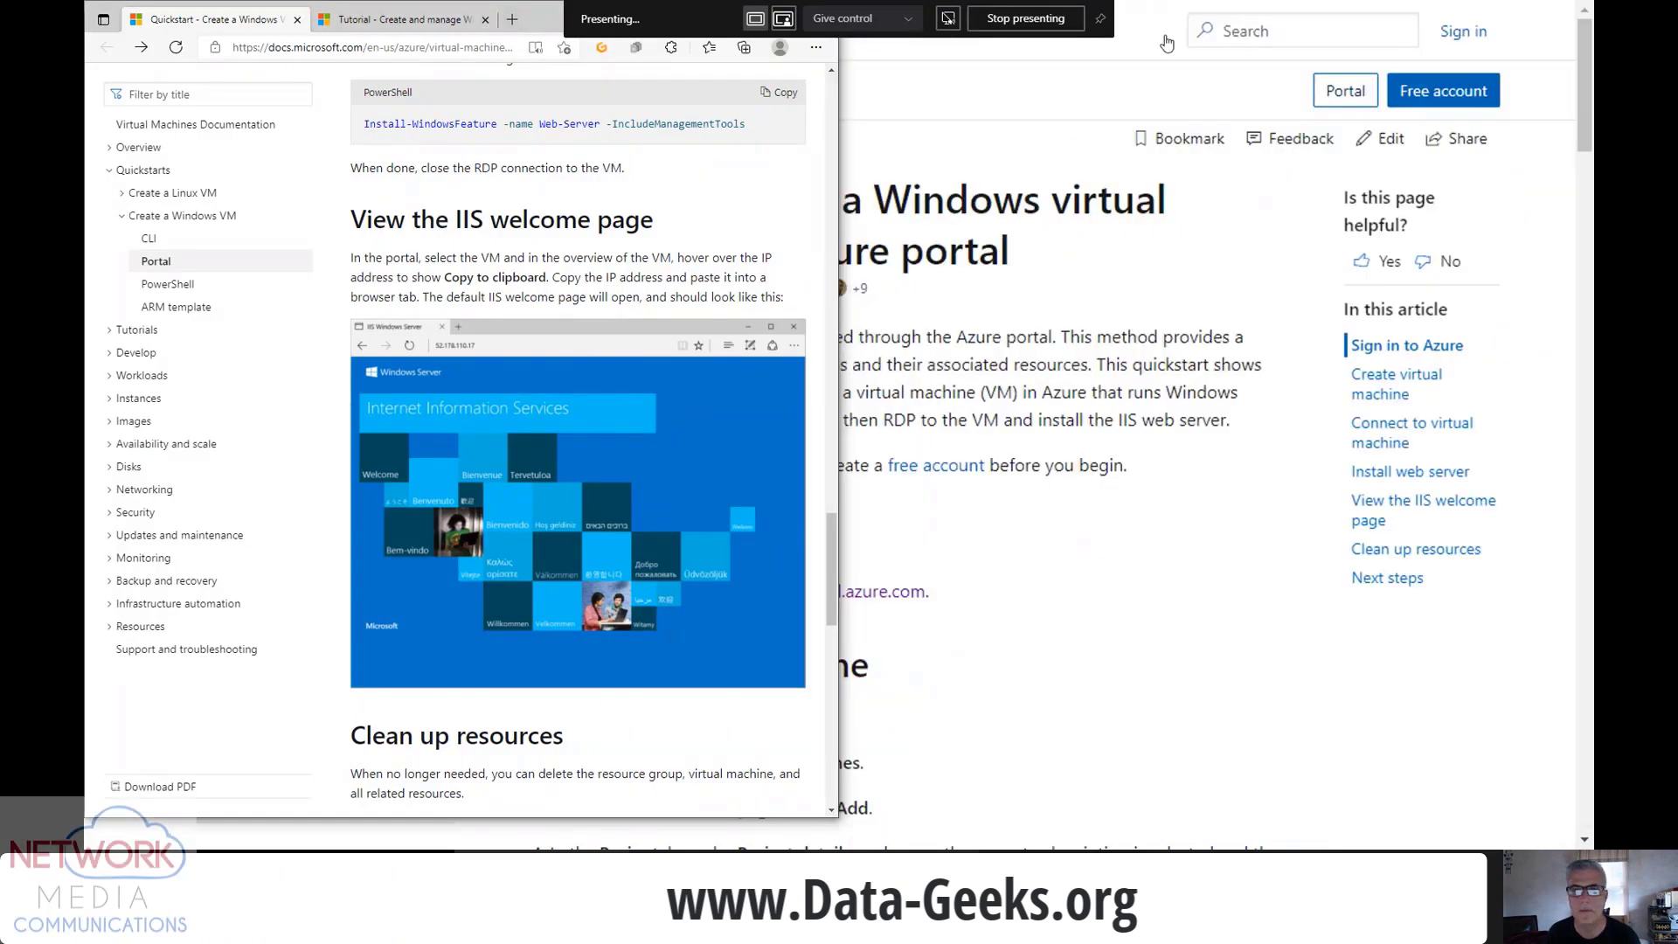
left_click(1113, 92)
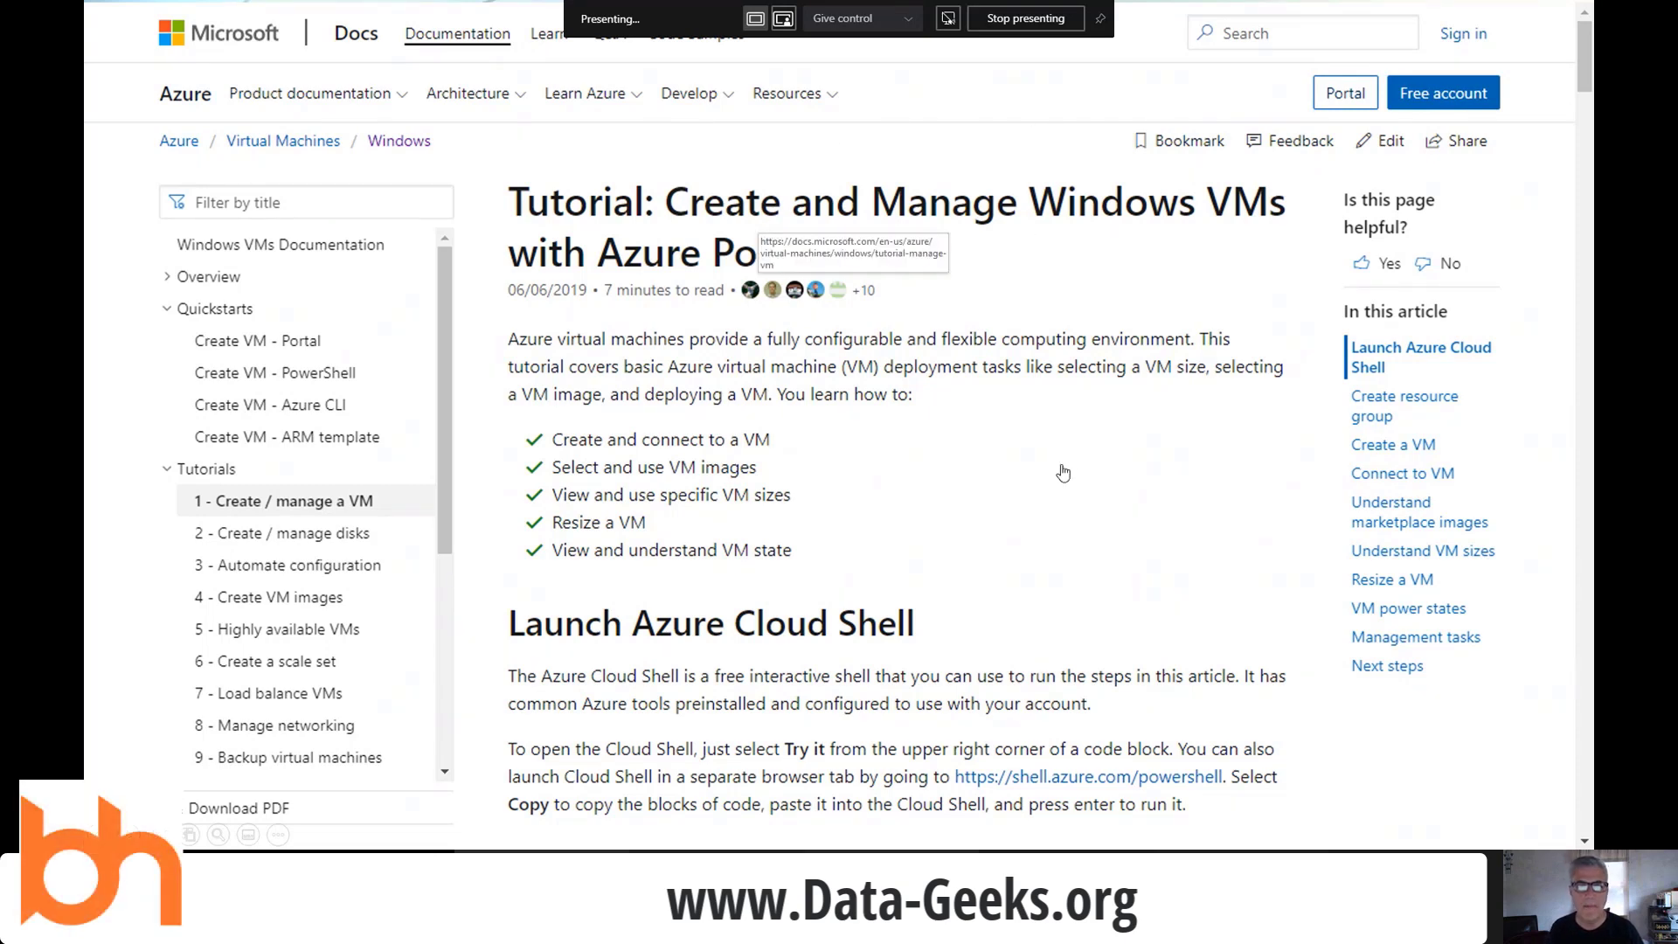
left_click_drag(964, 516, 961, 542)
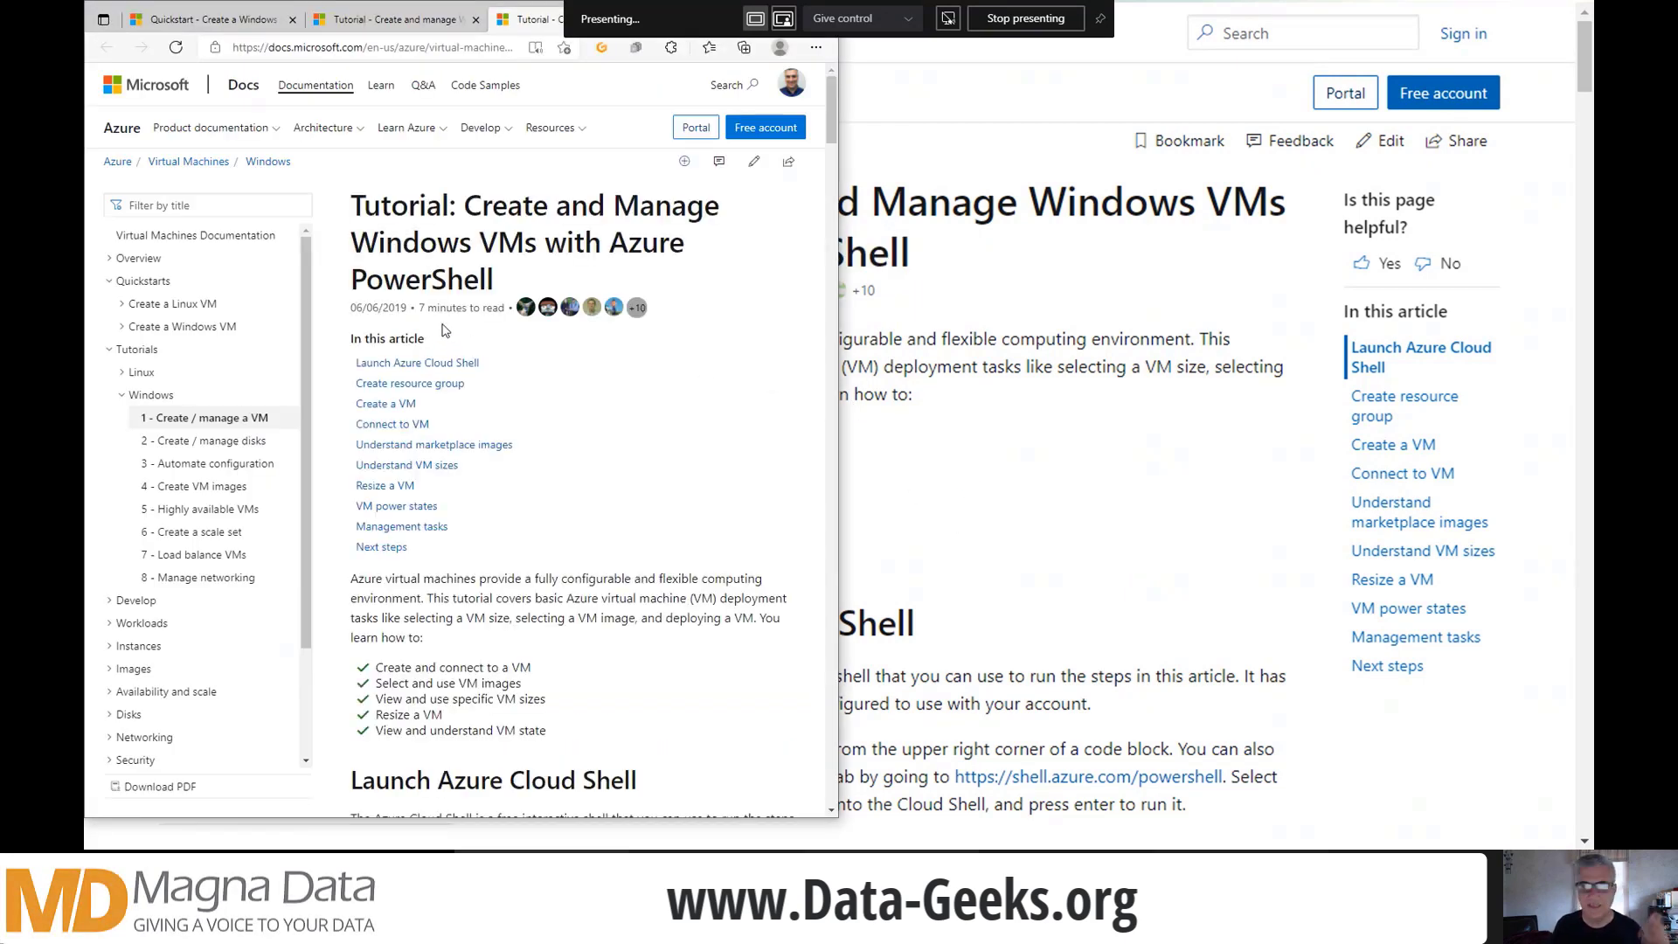
scroll(524, 394, "down", 7)
scroll(529, 398, "down", 4)
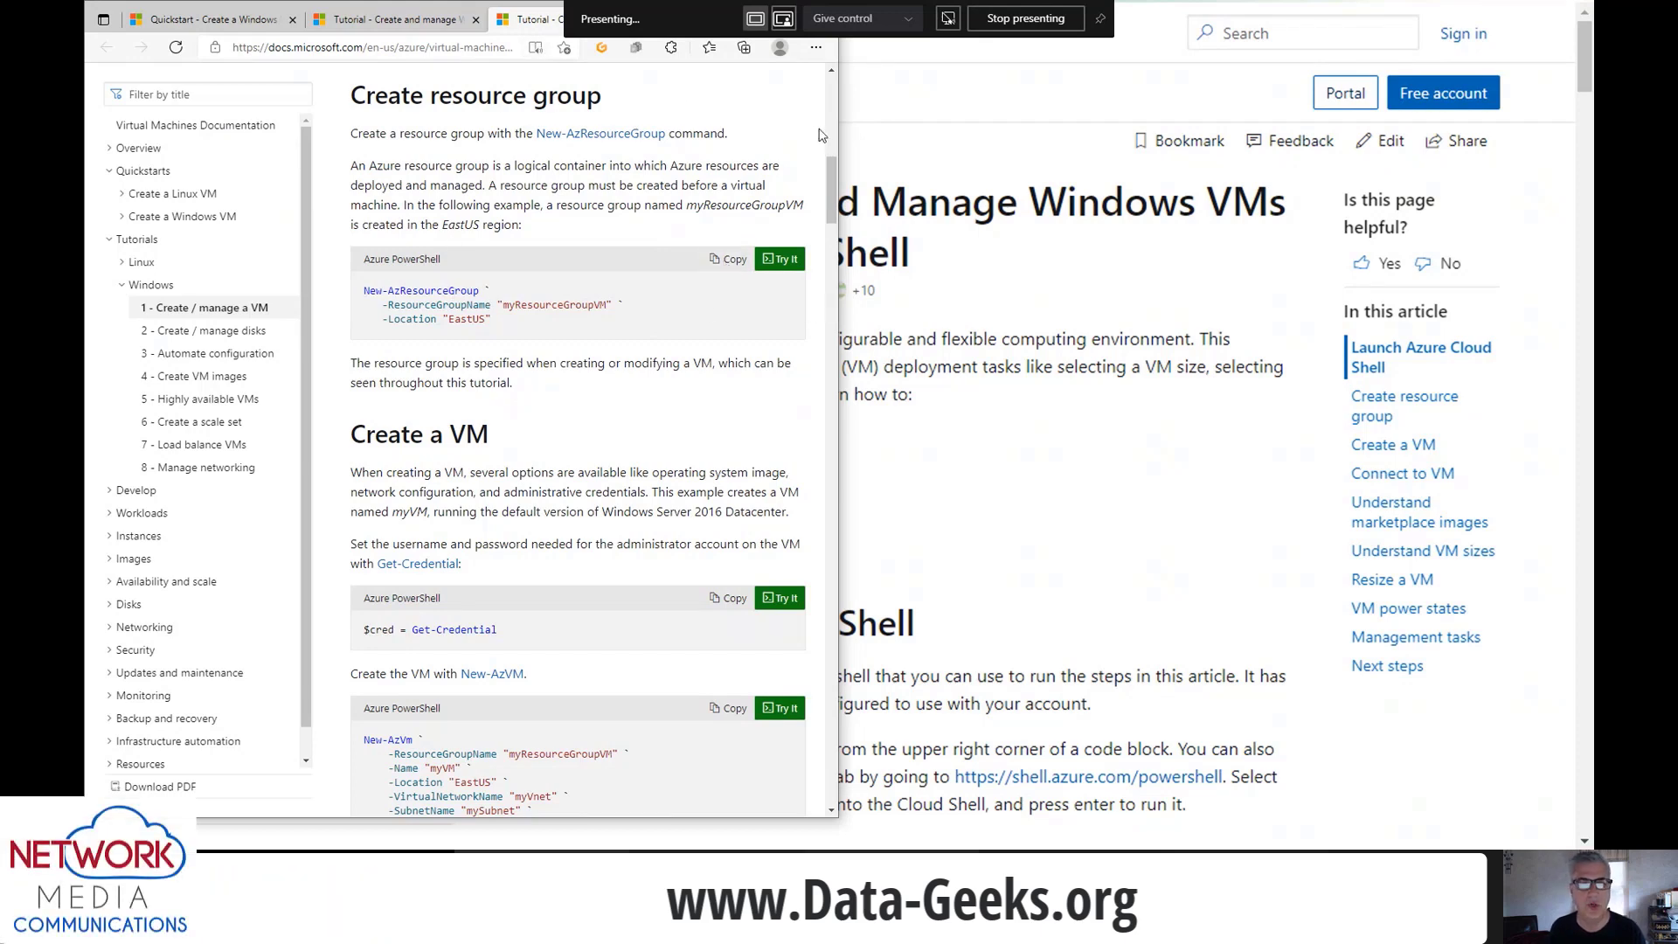
left_click(786, 263)
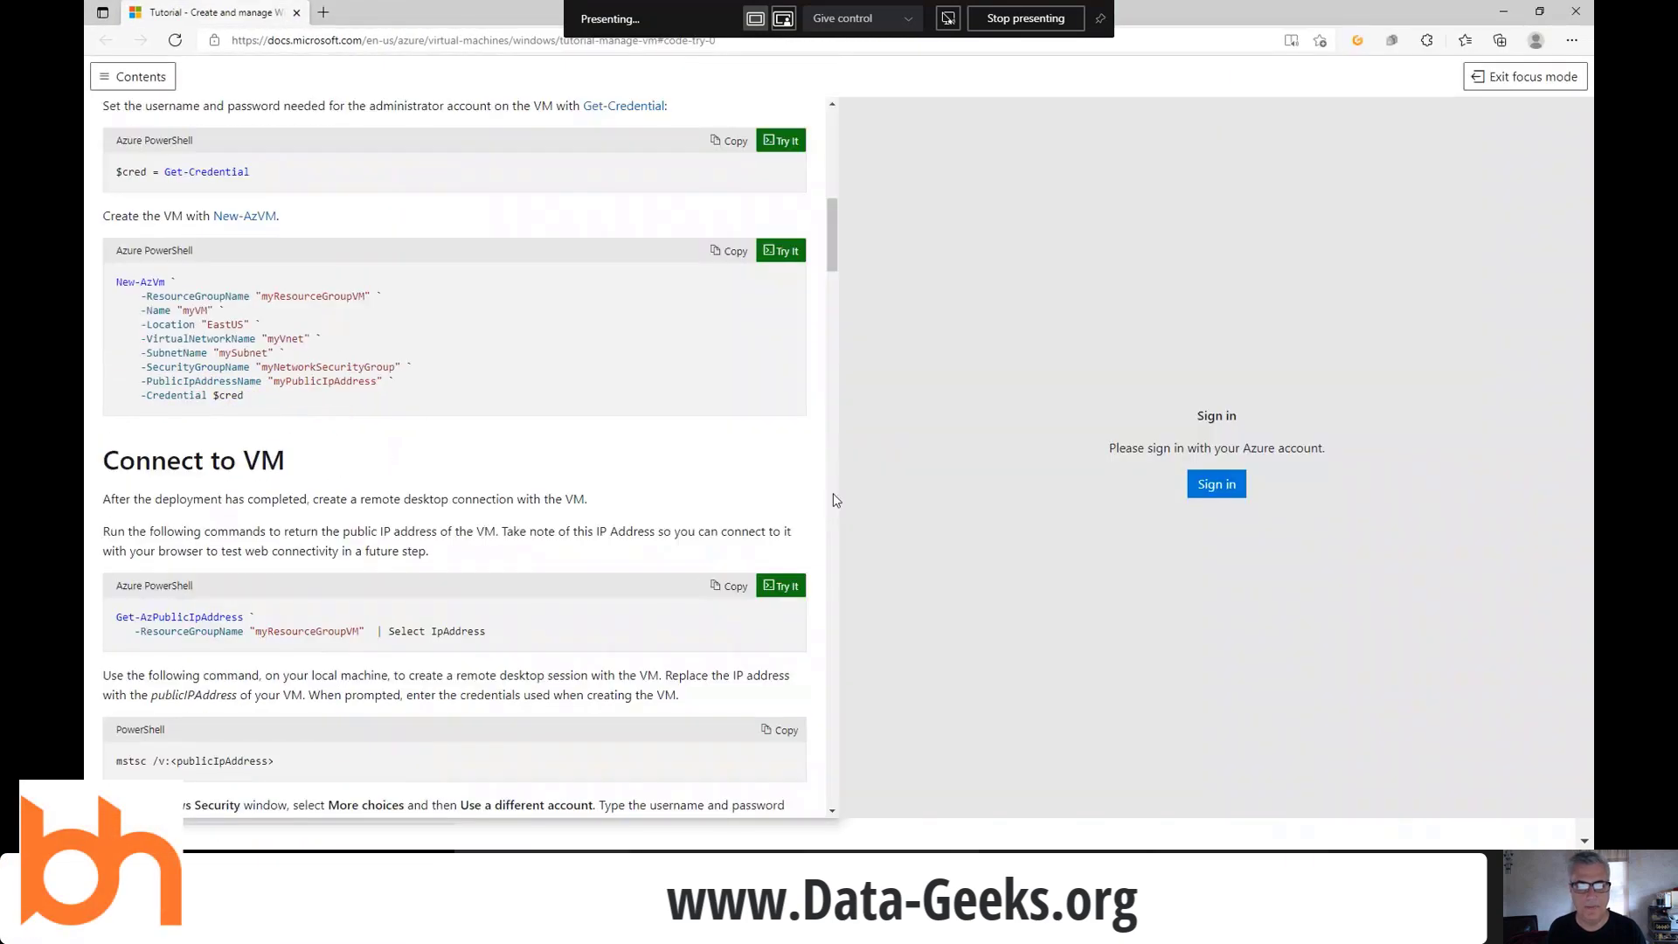
- Sign in to Cloud Shell with the Default Directory account and copy the New-AzResourceGroup command
left_click(1214, 486)
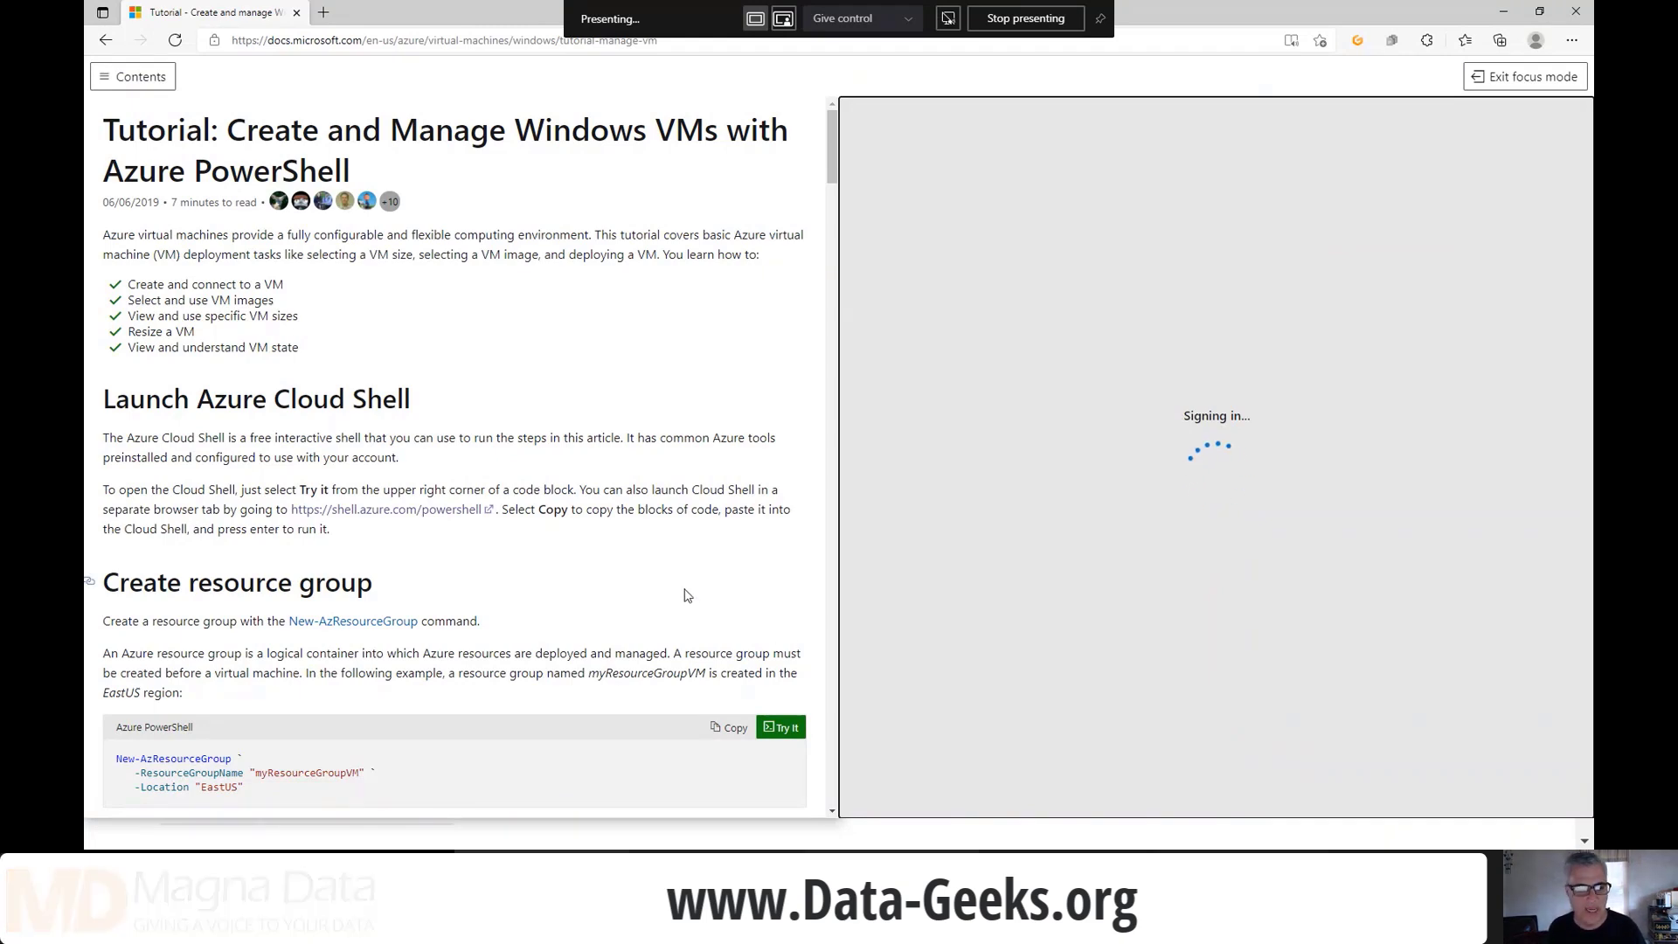
scroll(673, 577, "down", 2)
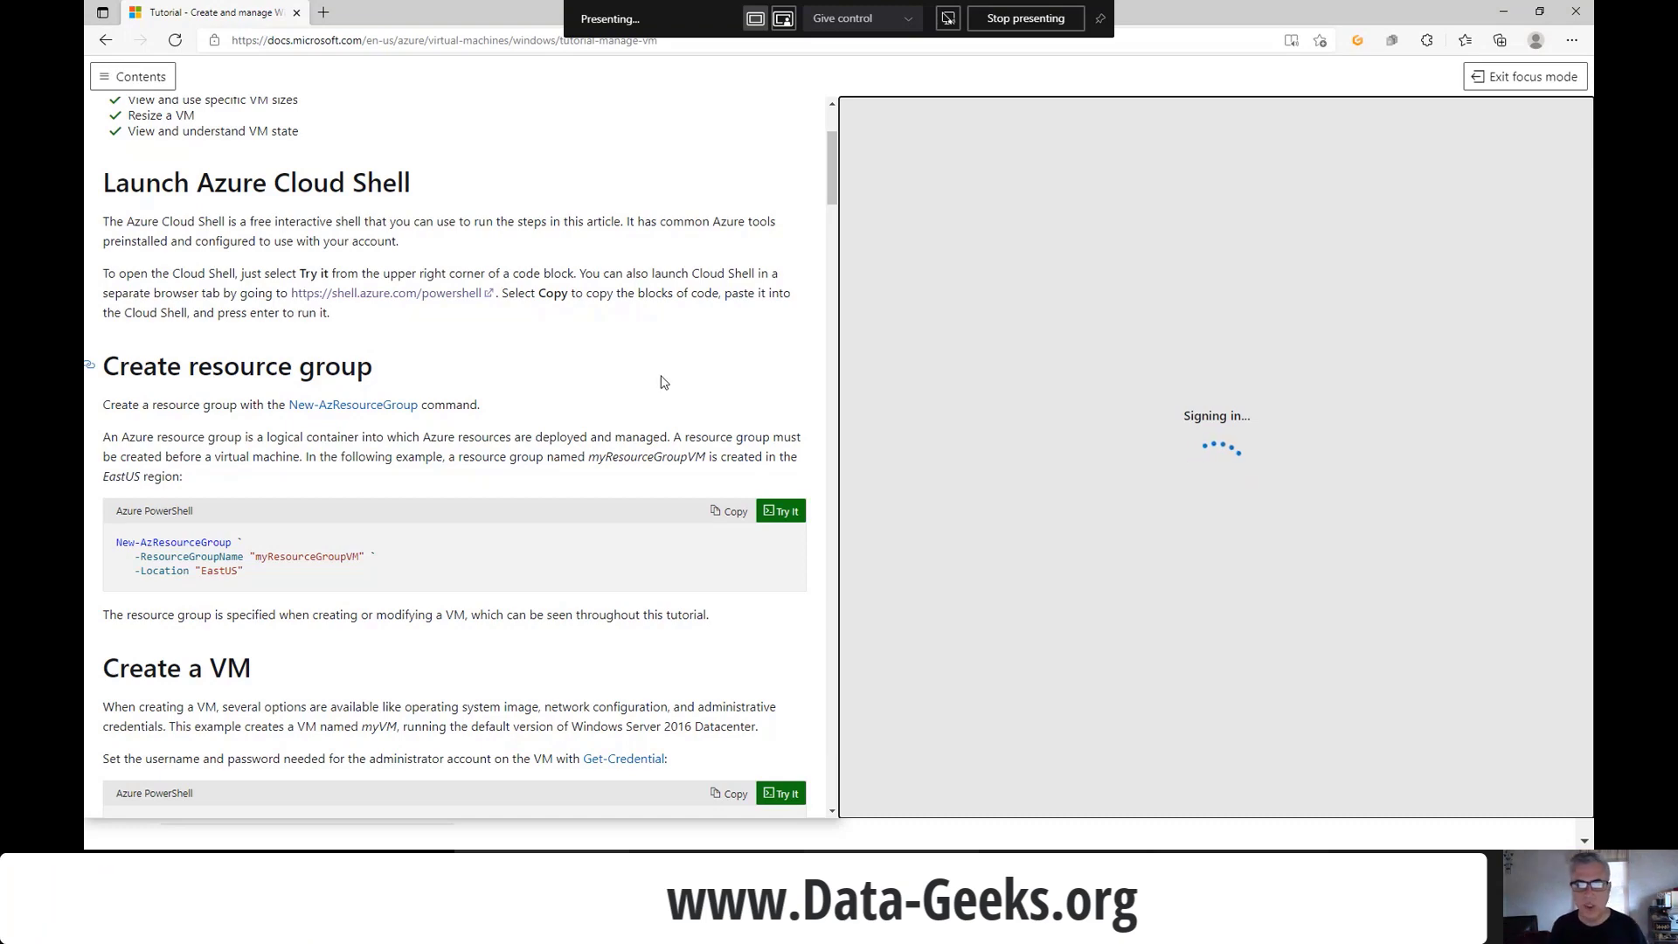
scroll(408, 355, "down", 1)
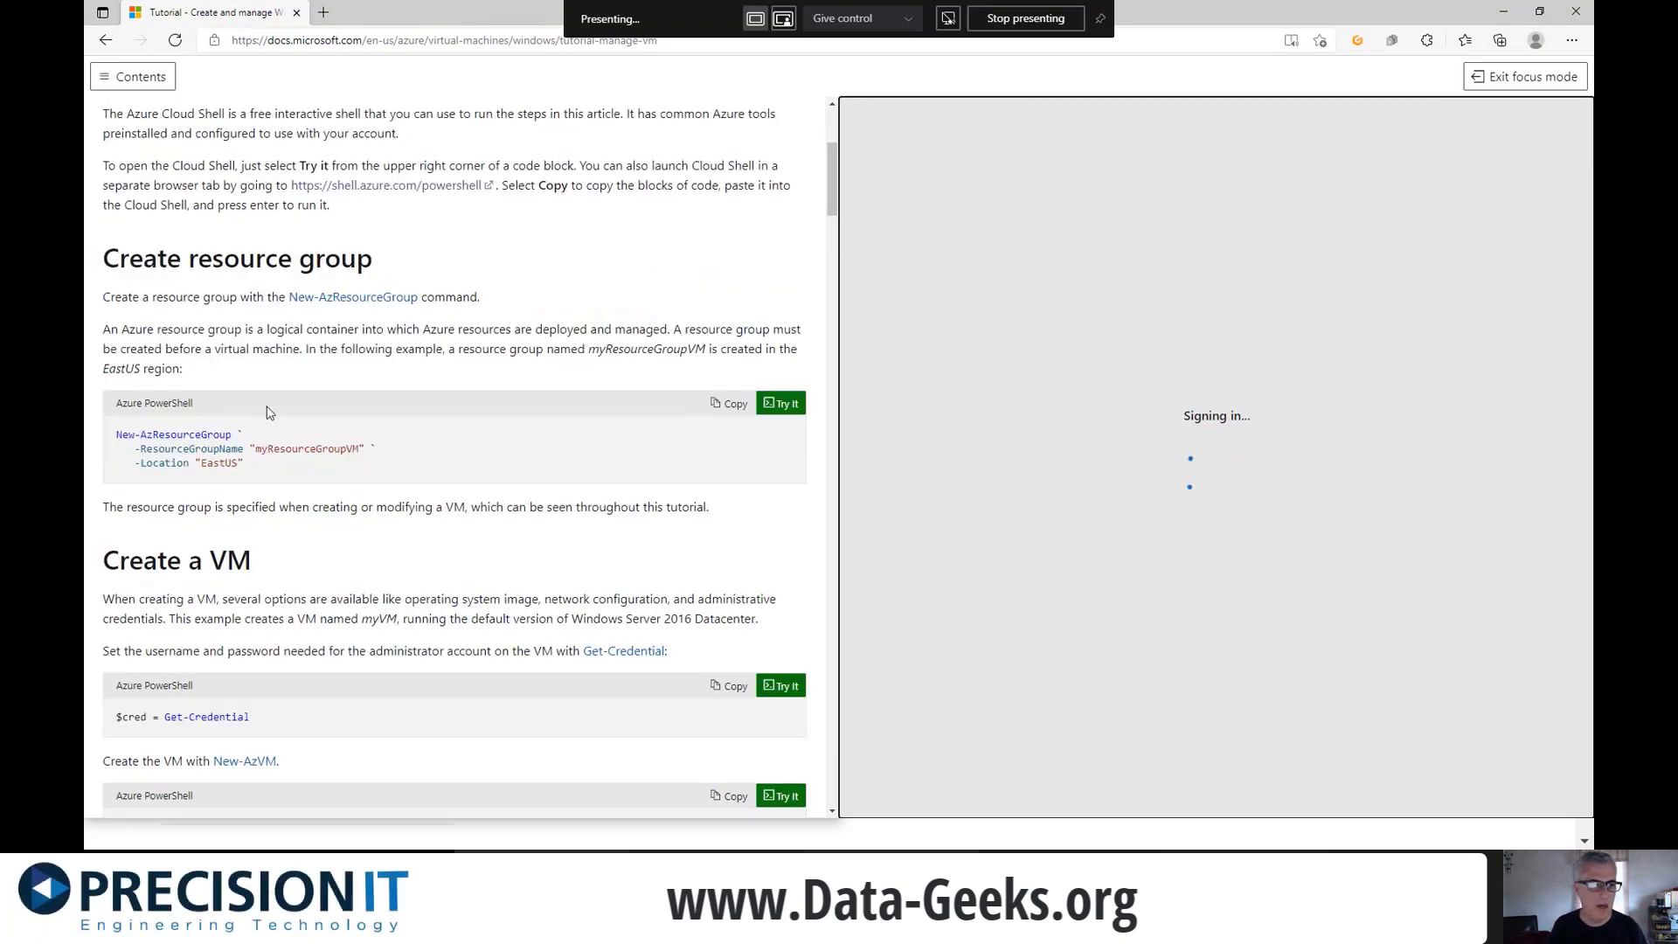
left_click(728, 404)
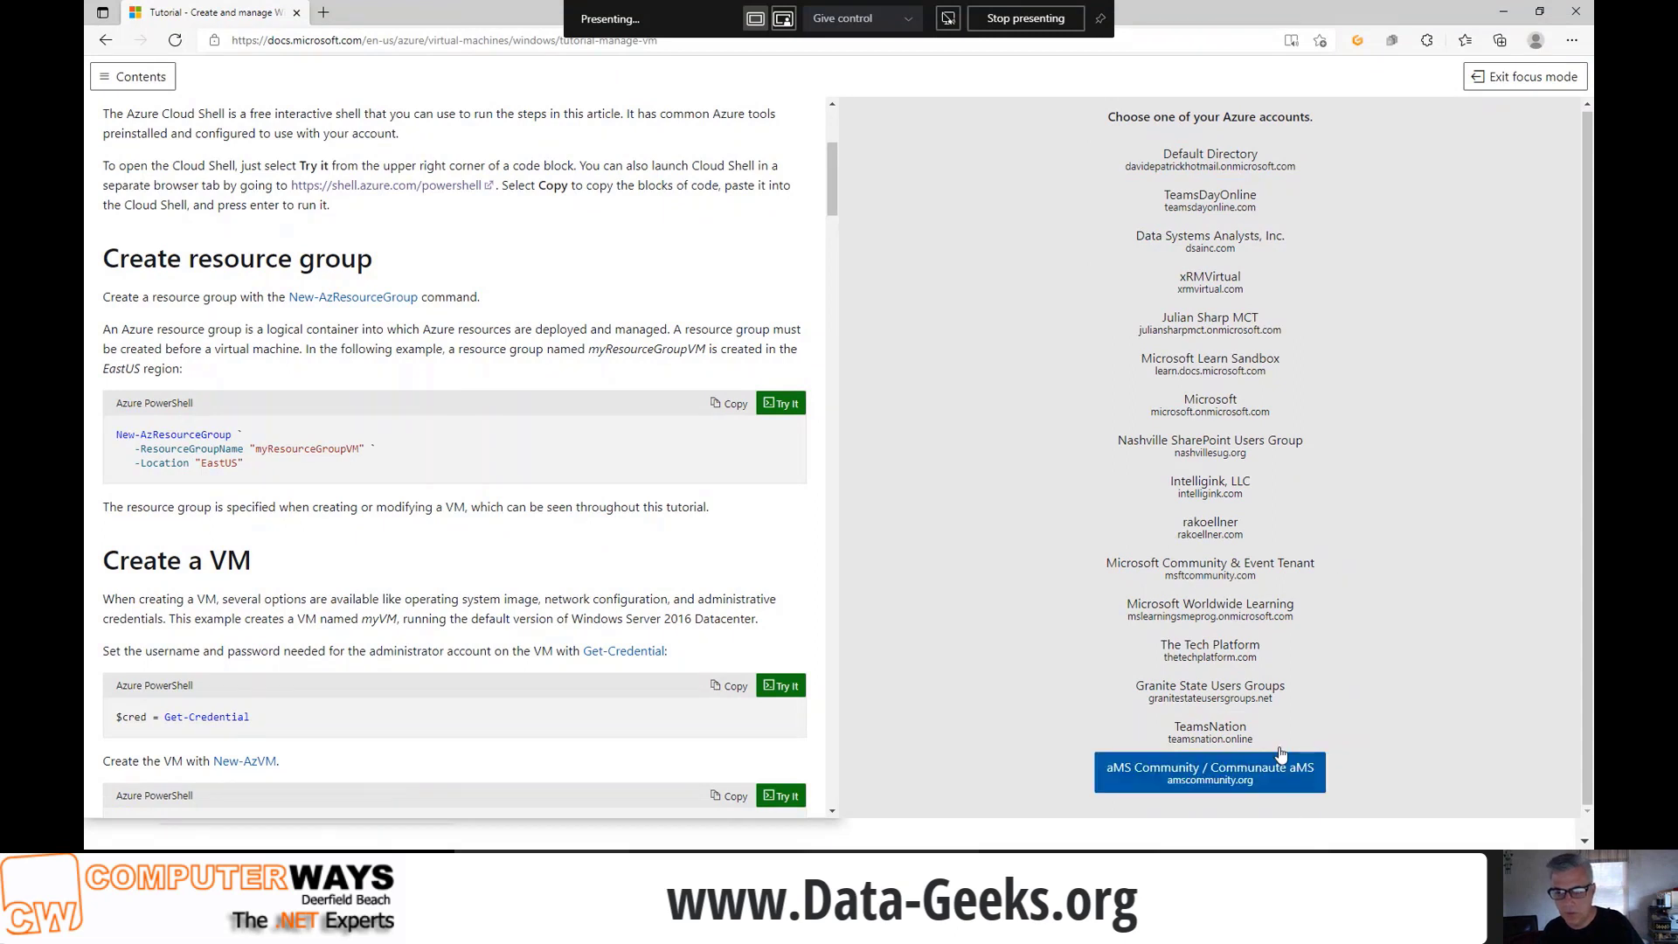
left_click(1223, 173)
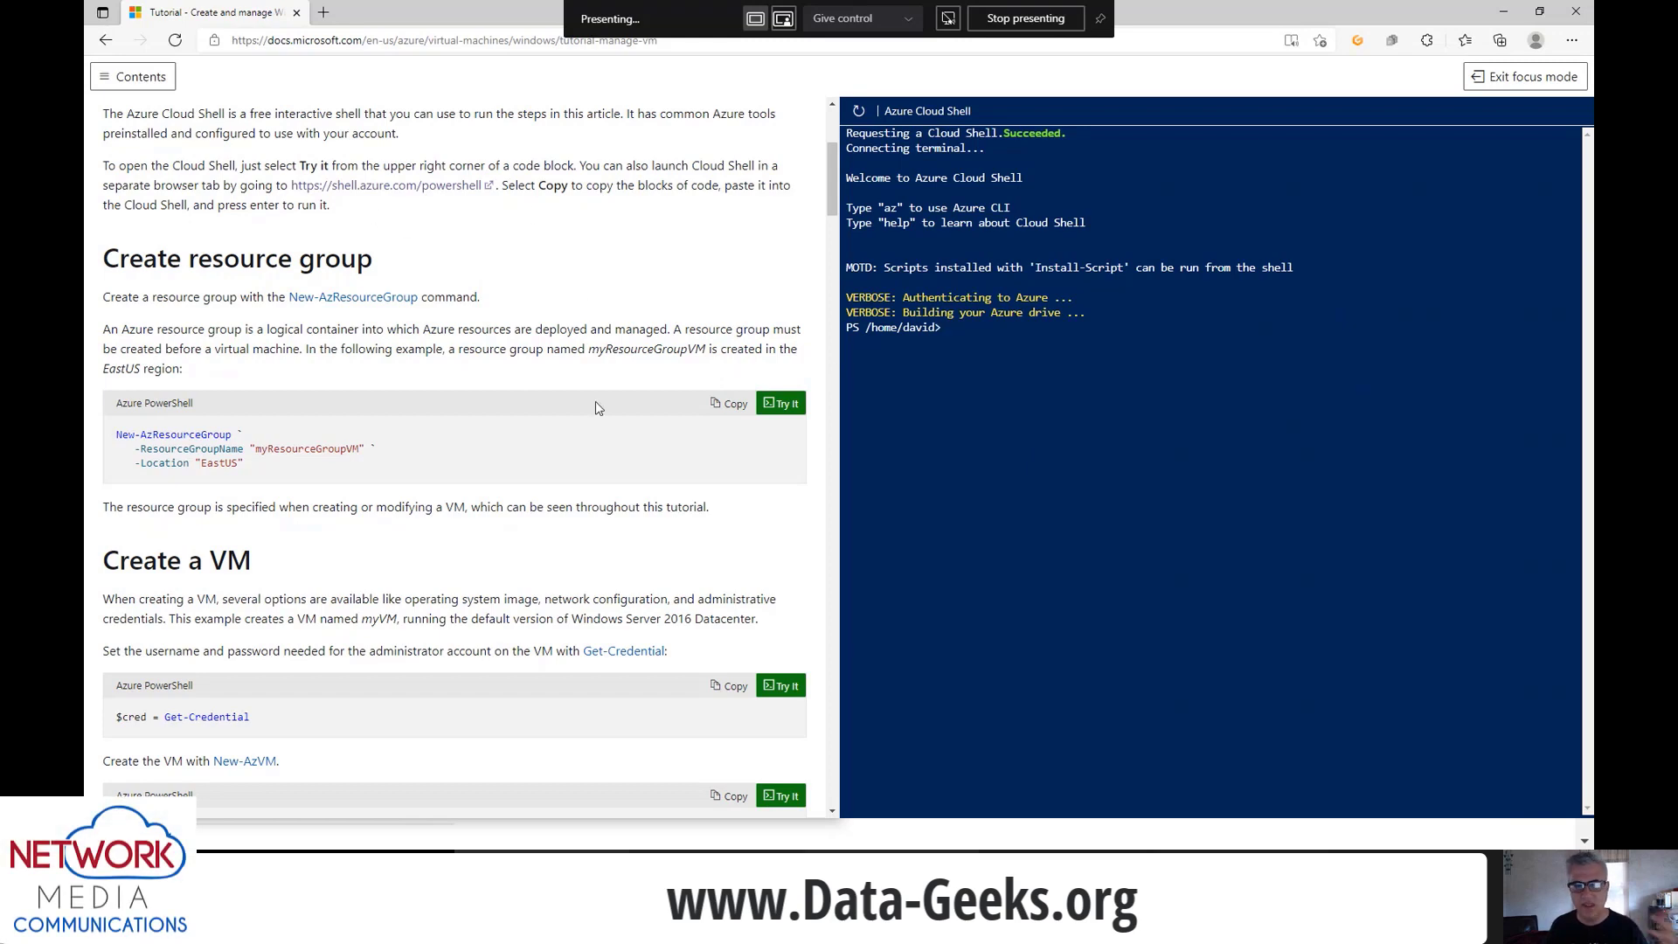
- Paste and run New-AzResourceGroup for myResourceGroupVM in East US, answering y to update it
left_click(730, 403)
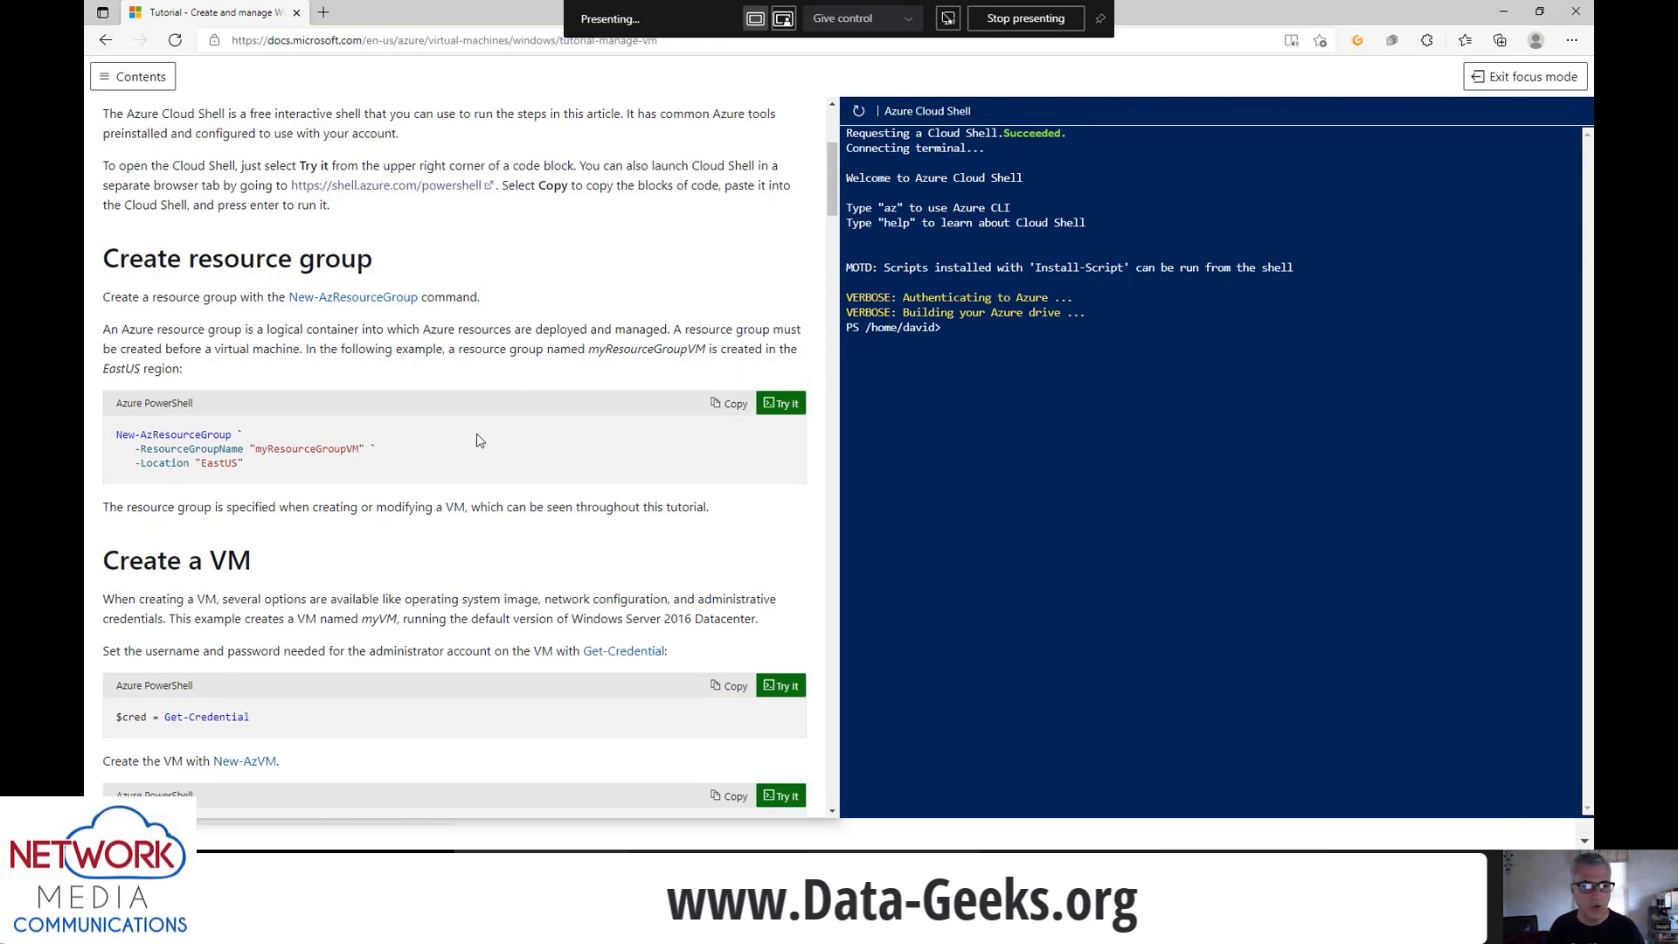
right_click(953, 362)
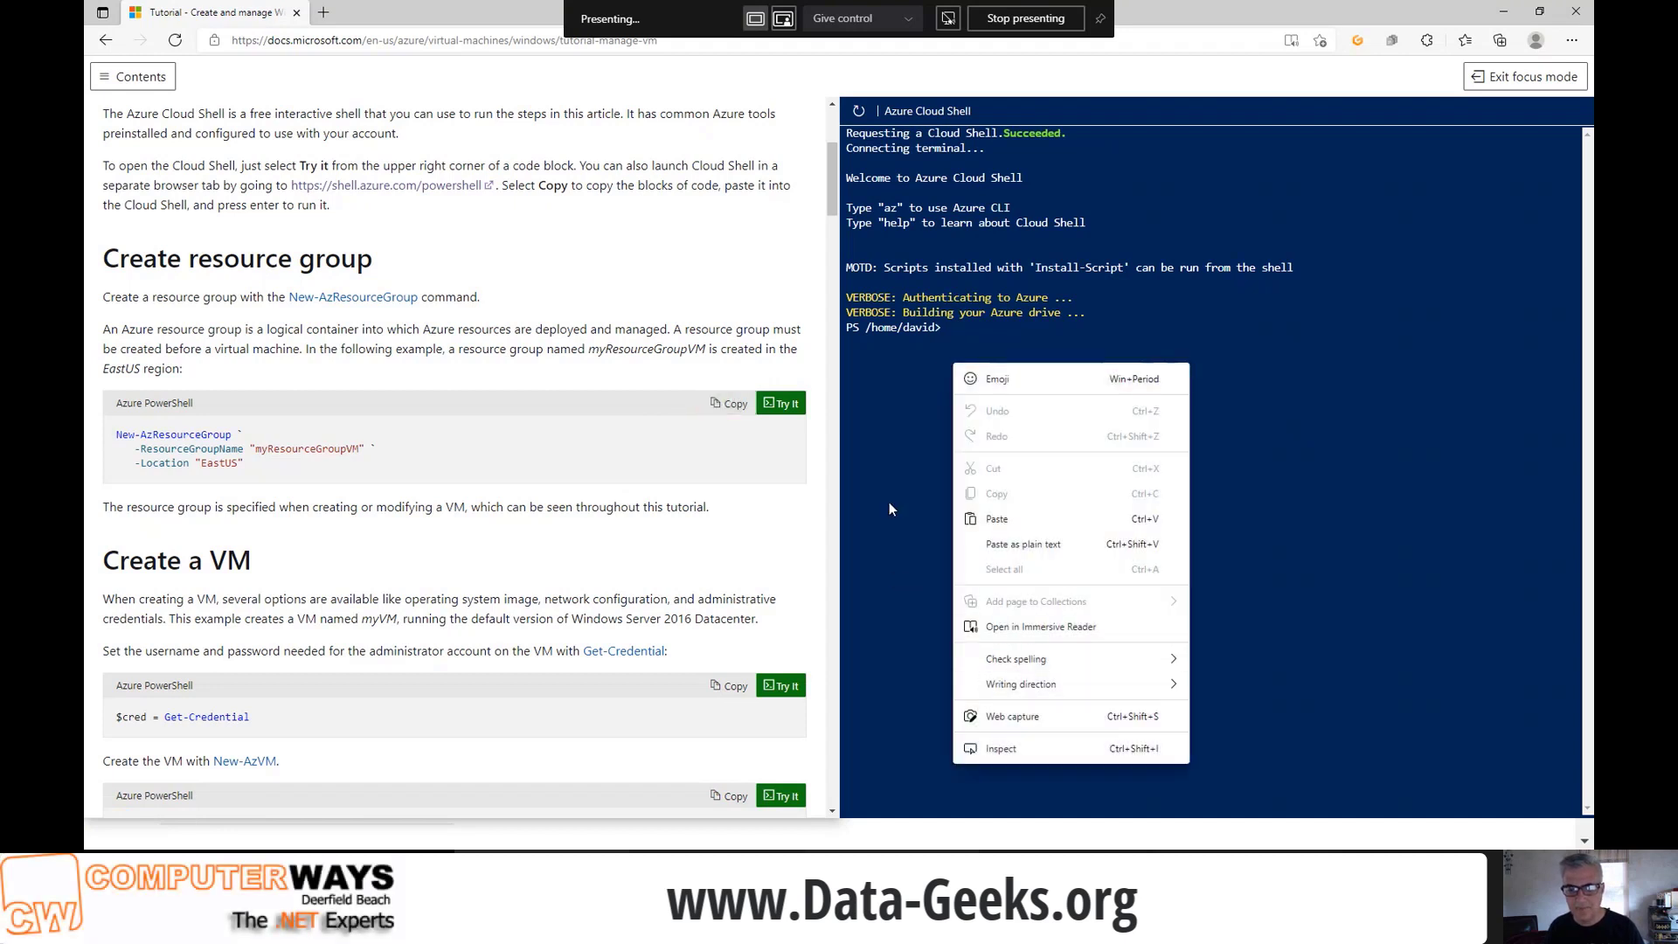
left_click(1016, 544)
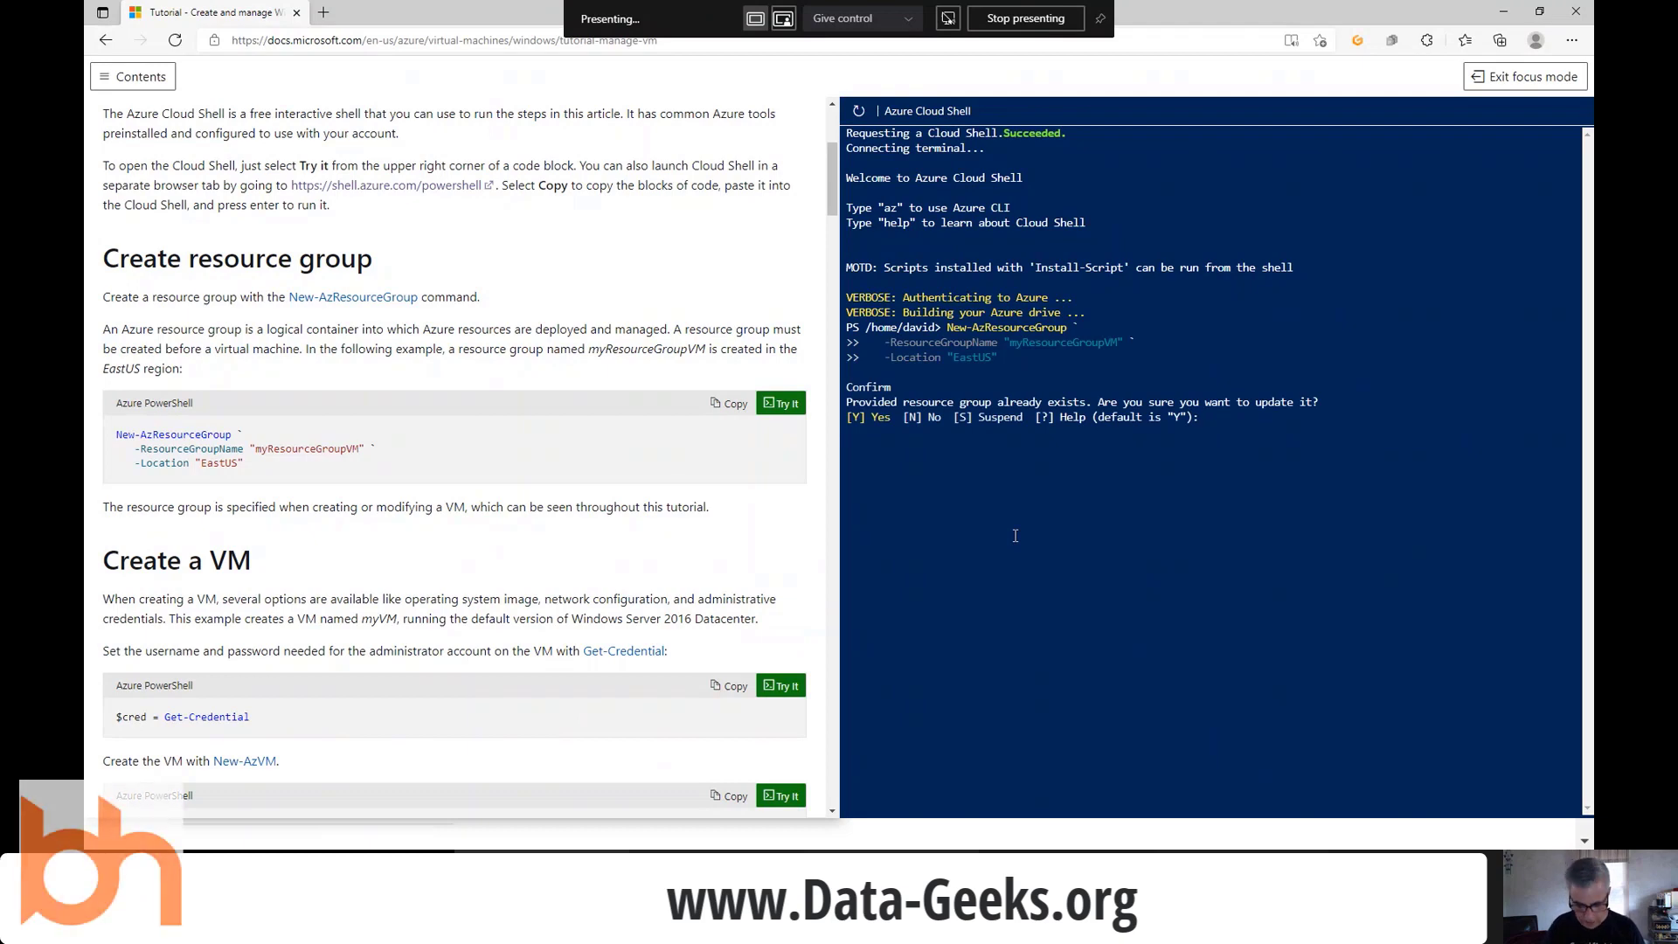
type("y")
key("Return")
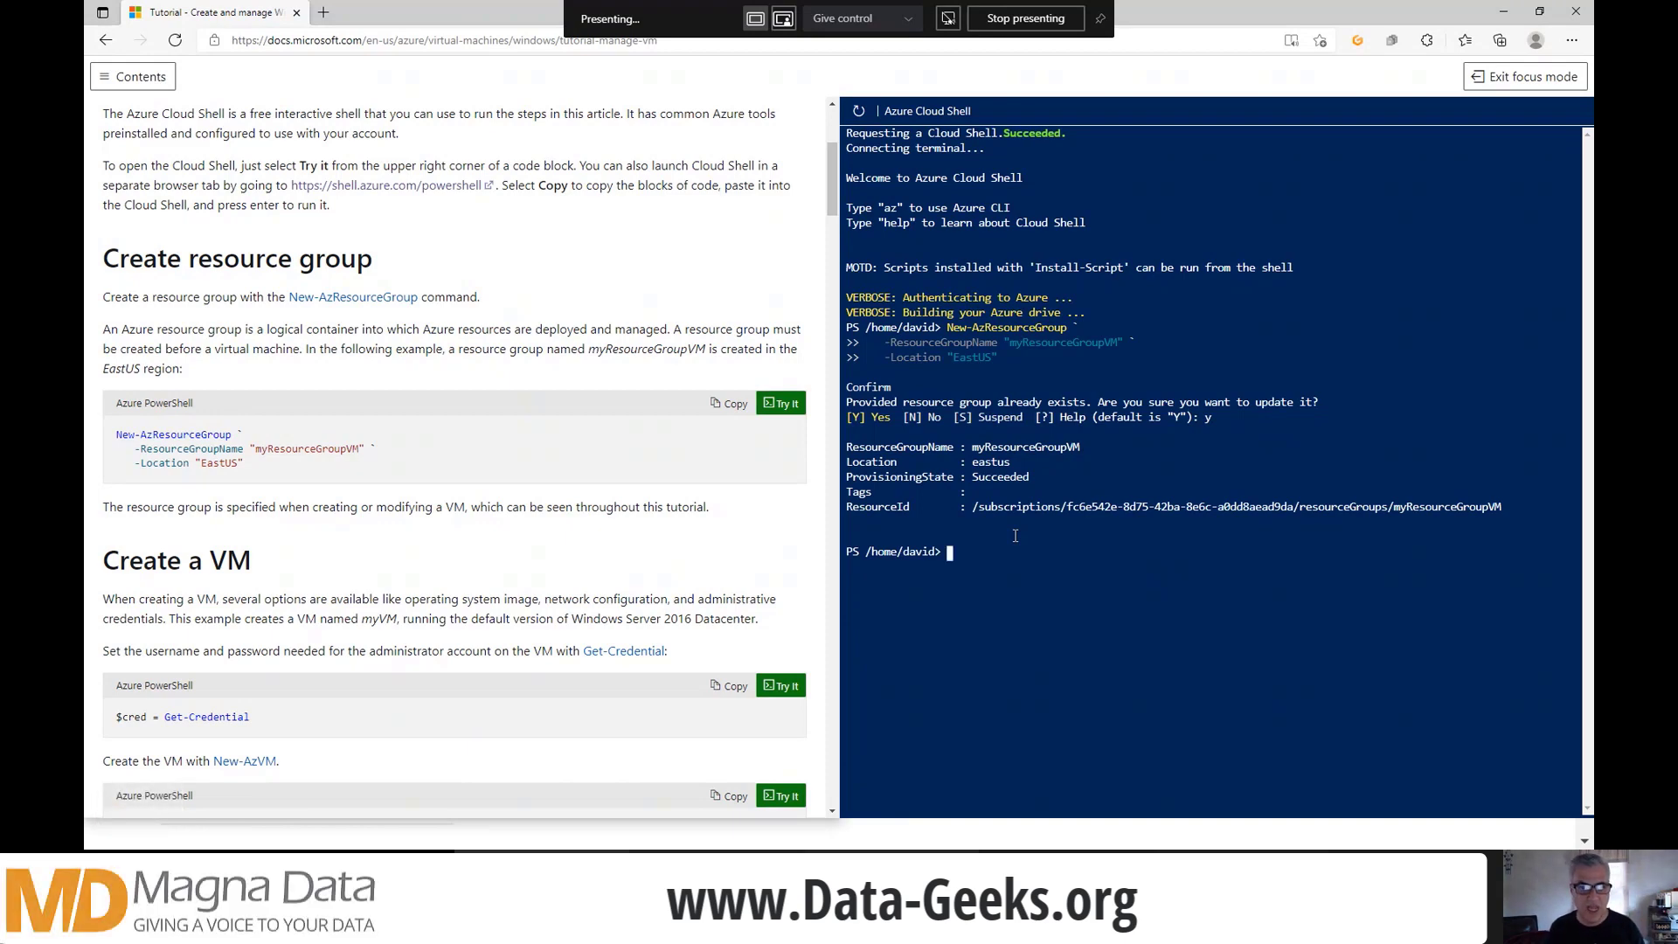
scroll(730, 667, "down", 3)
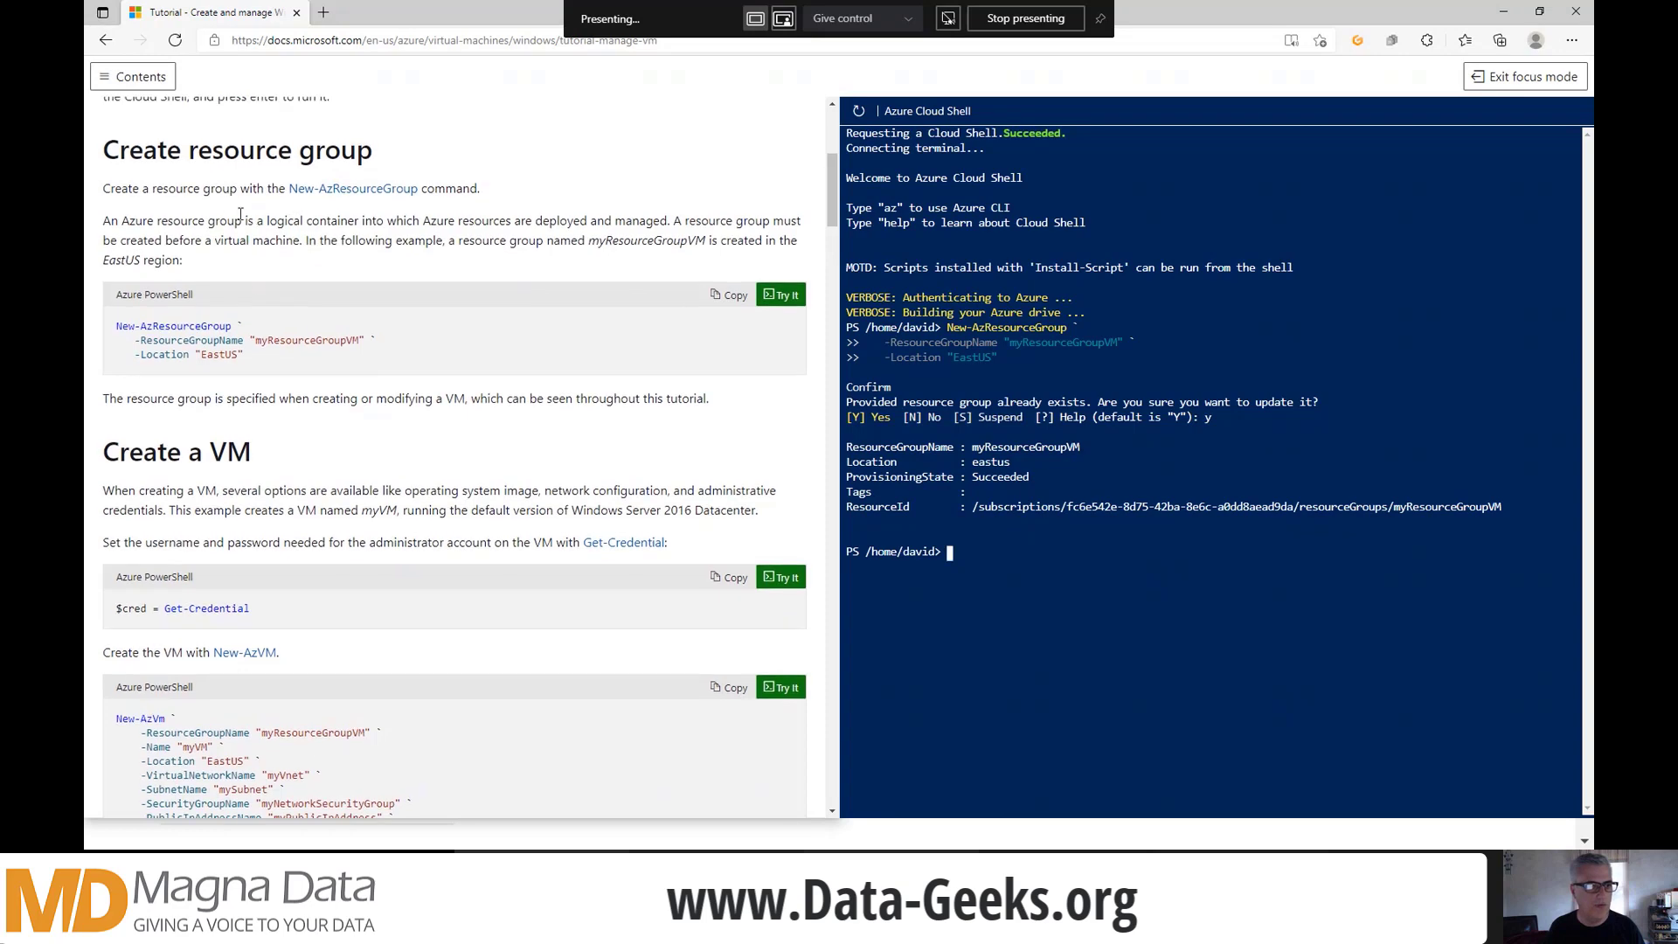
scroll(235, 212, "down", 2)
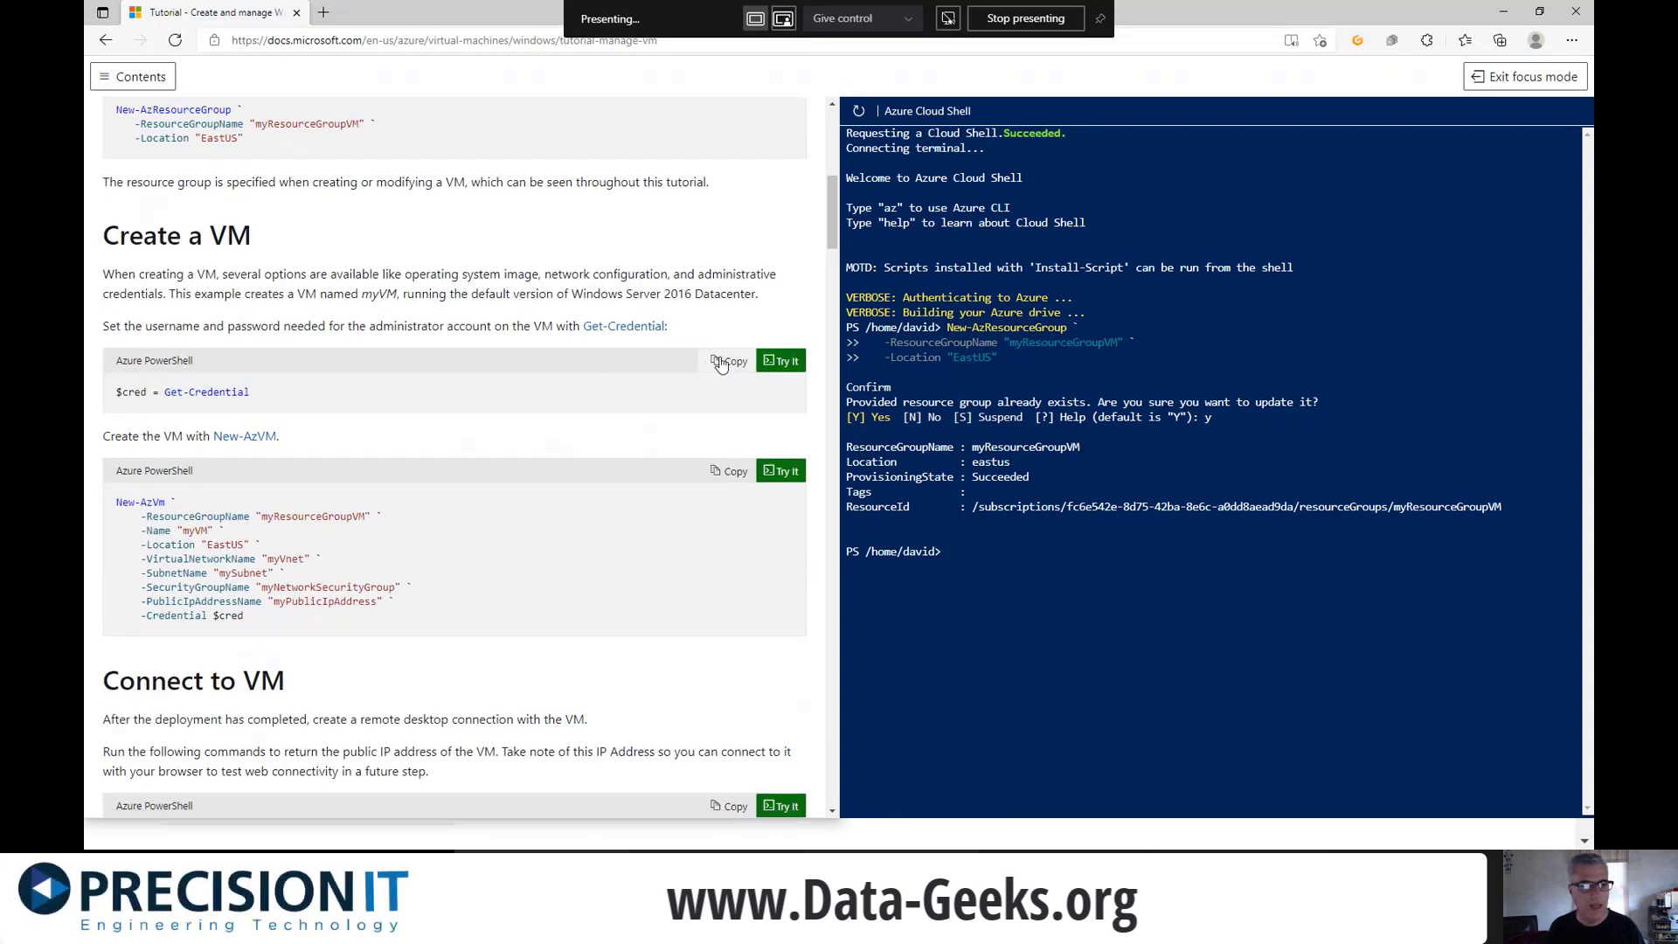
- Run $cred = Get-Credential and enter the VM administrator's username and password
left_click(725, 376)
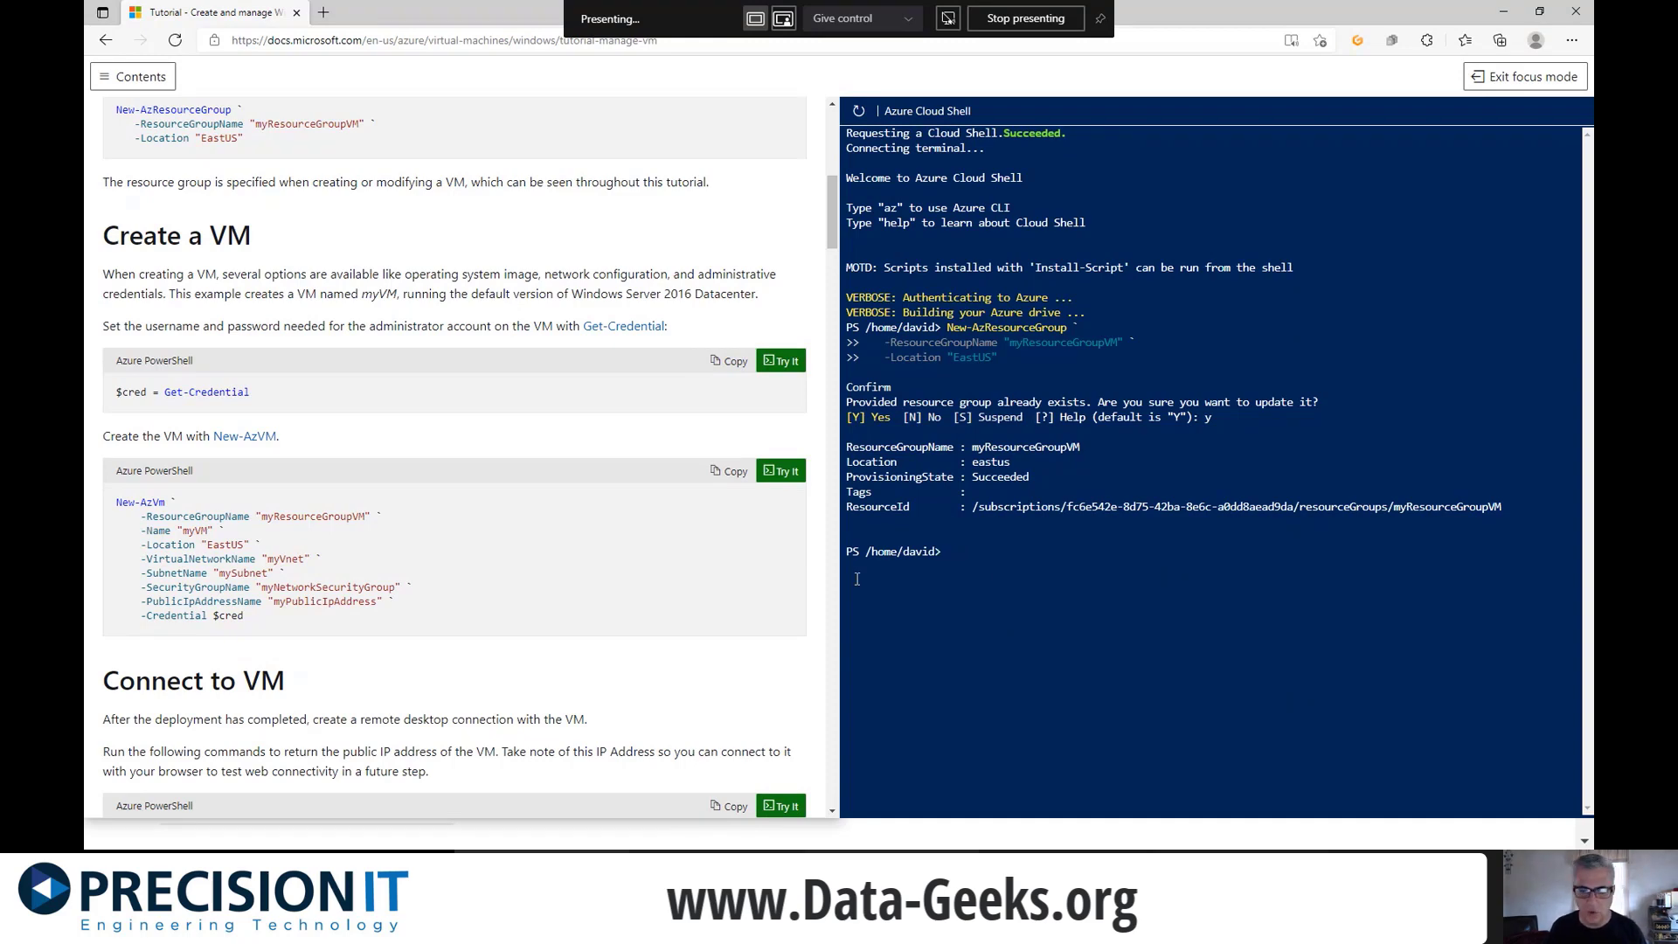
right_click(1035, 550)
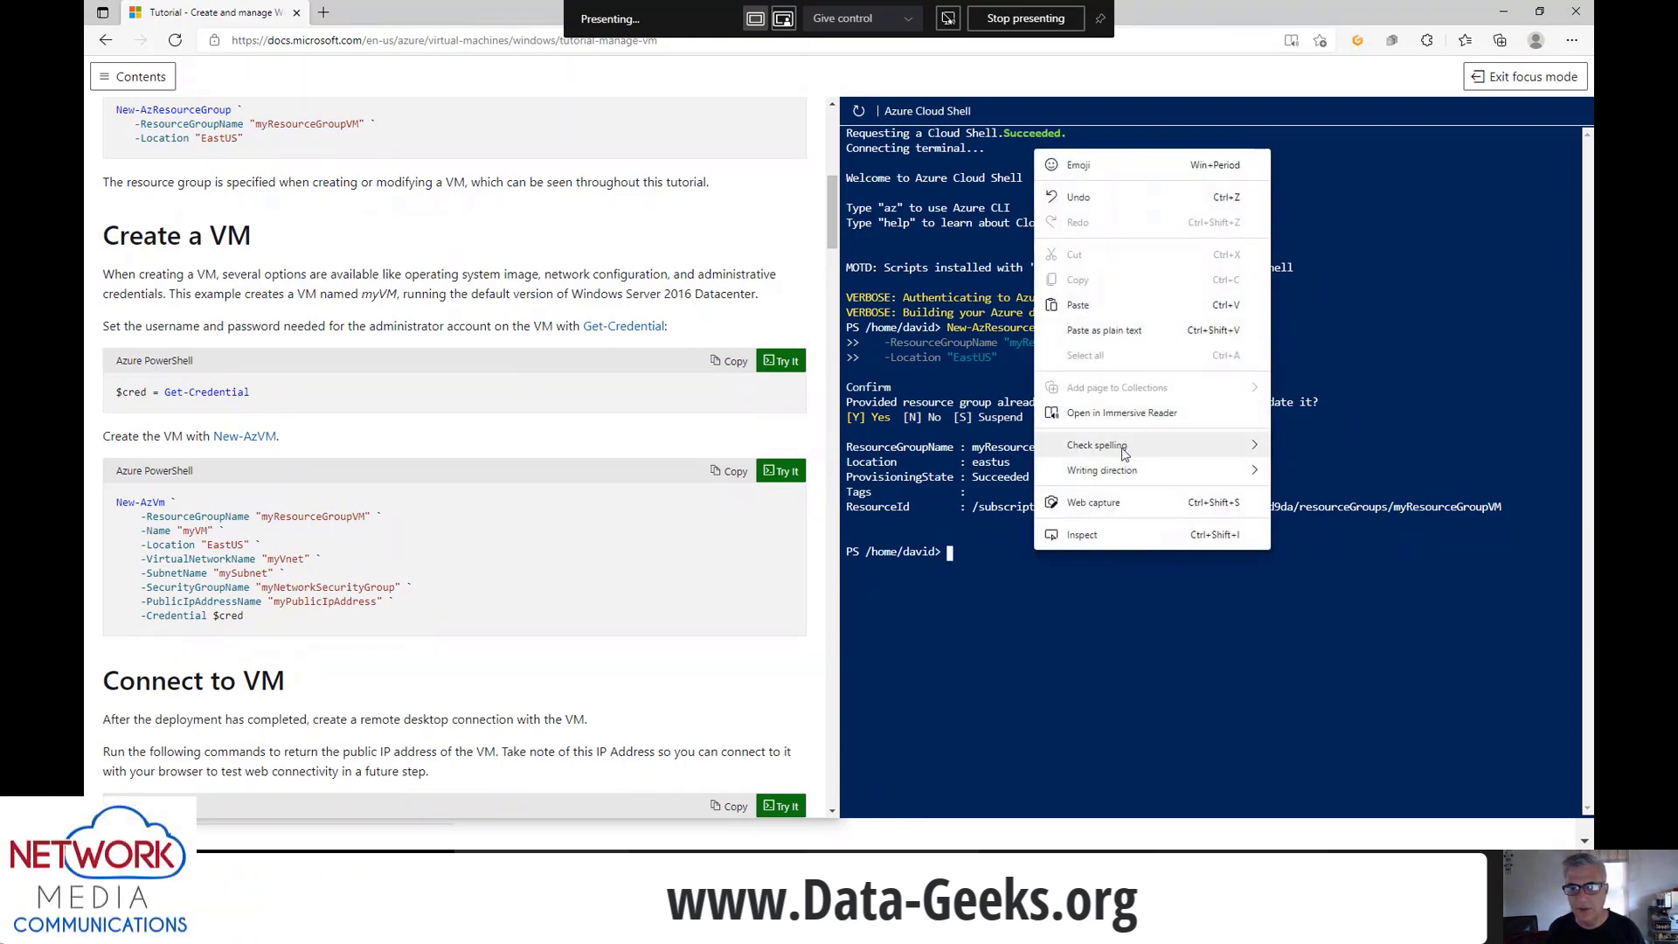
left_click(1127, 332)
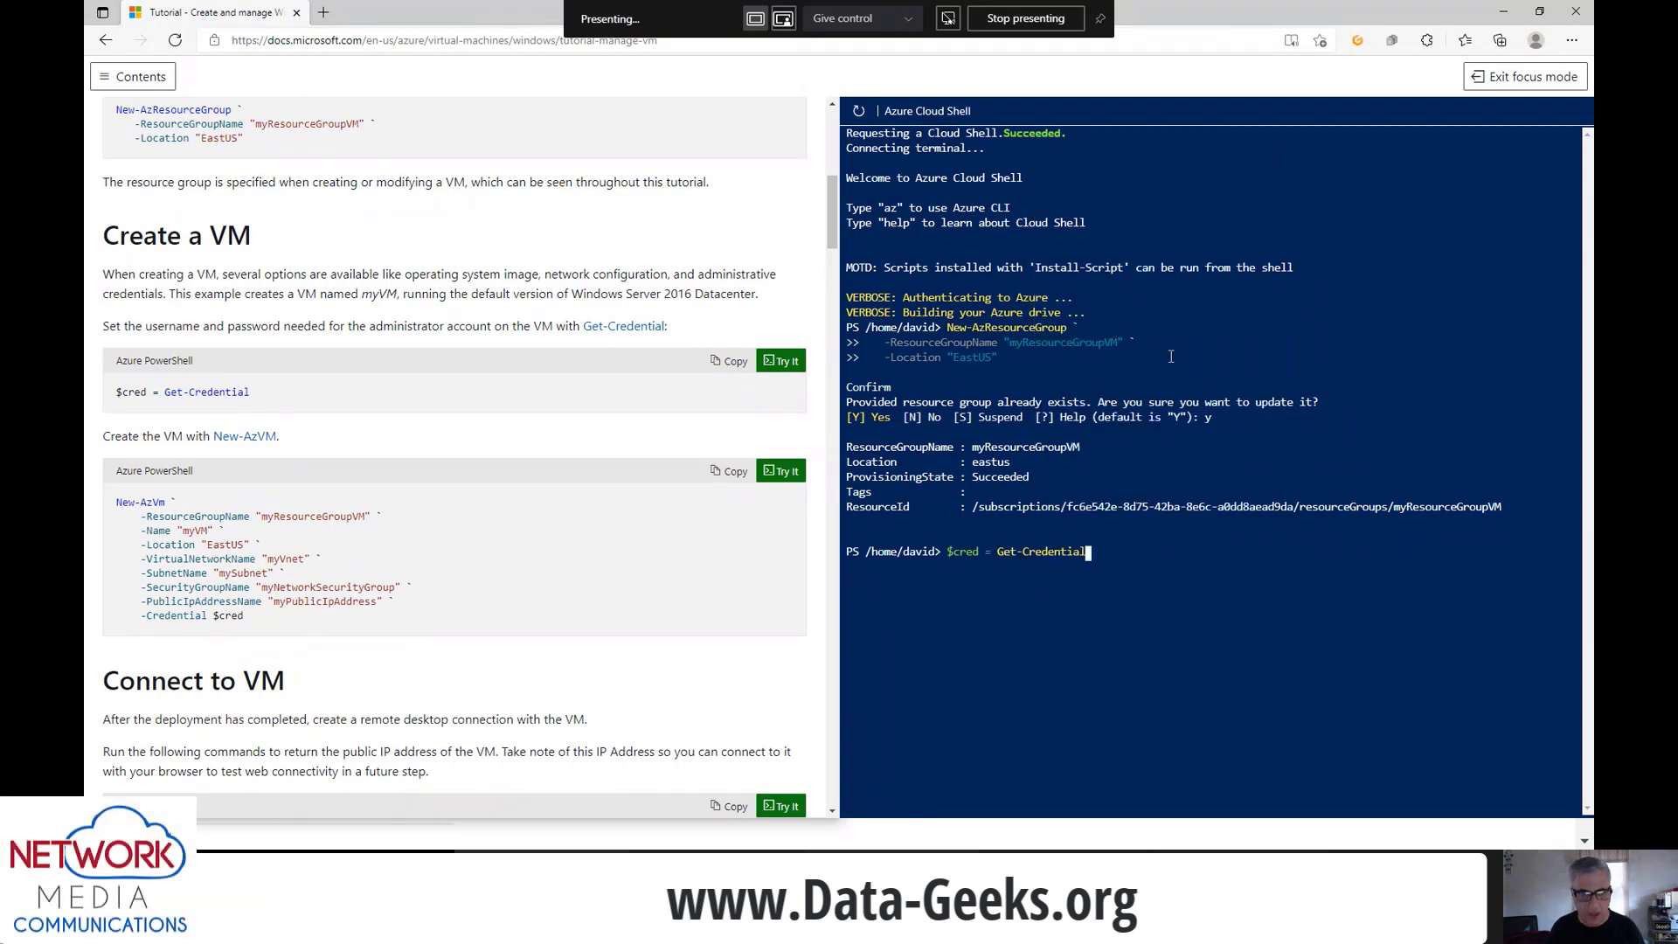
key("Return")
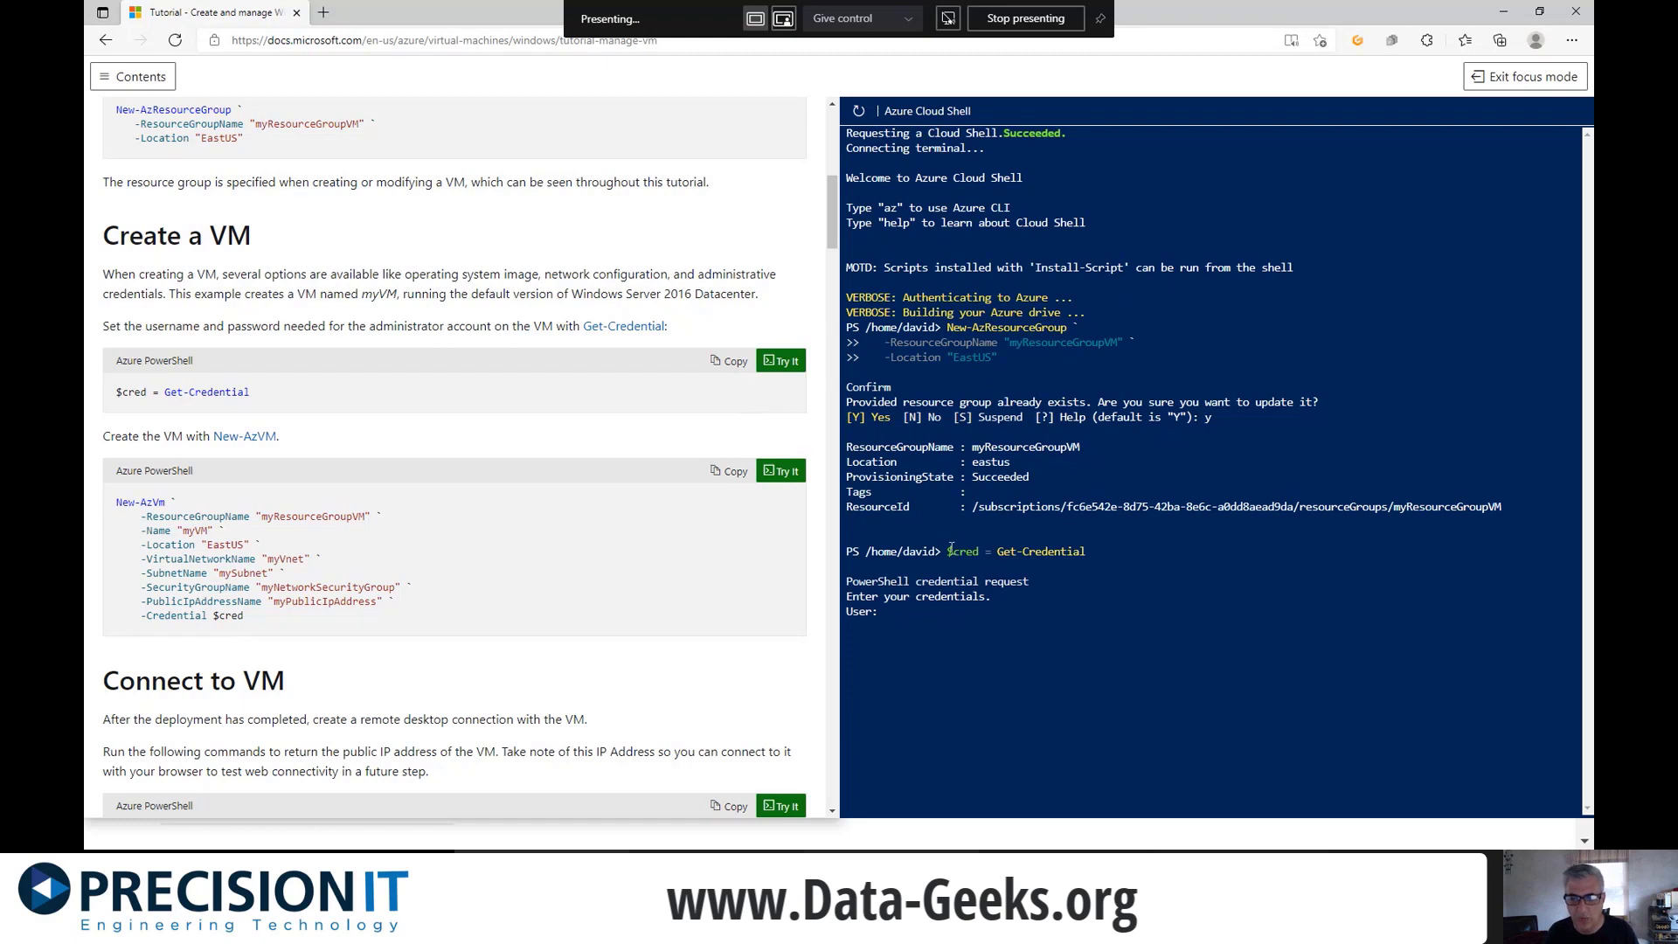
left_click_drag(943, 550, 980, 551)
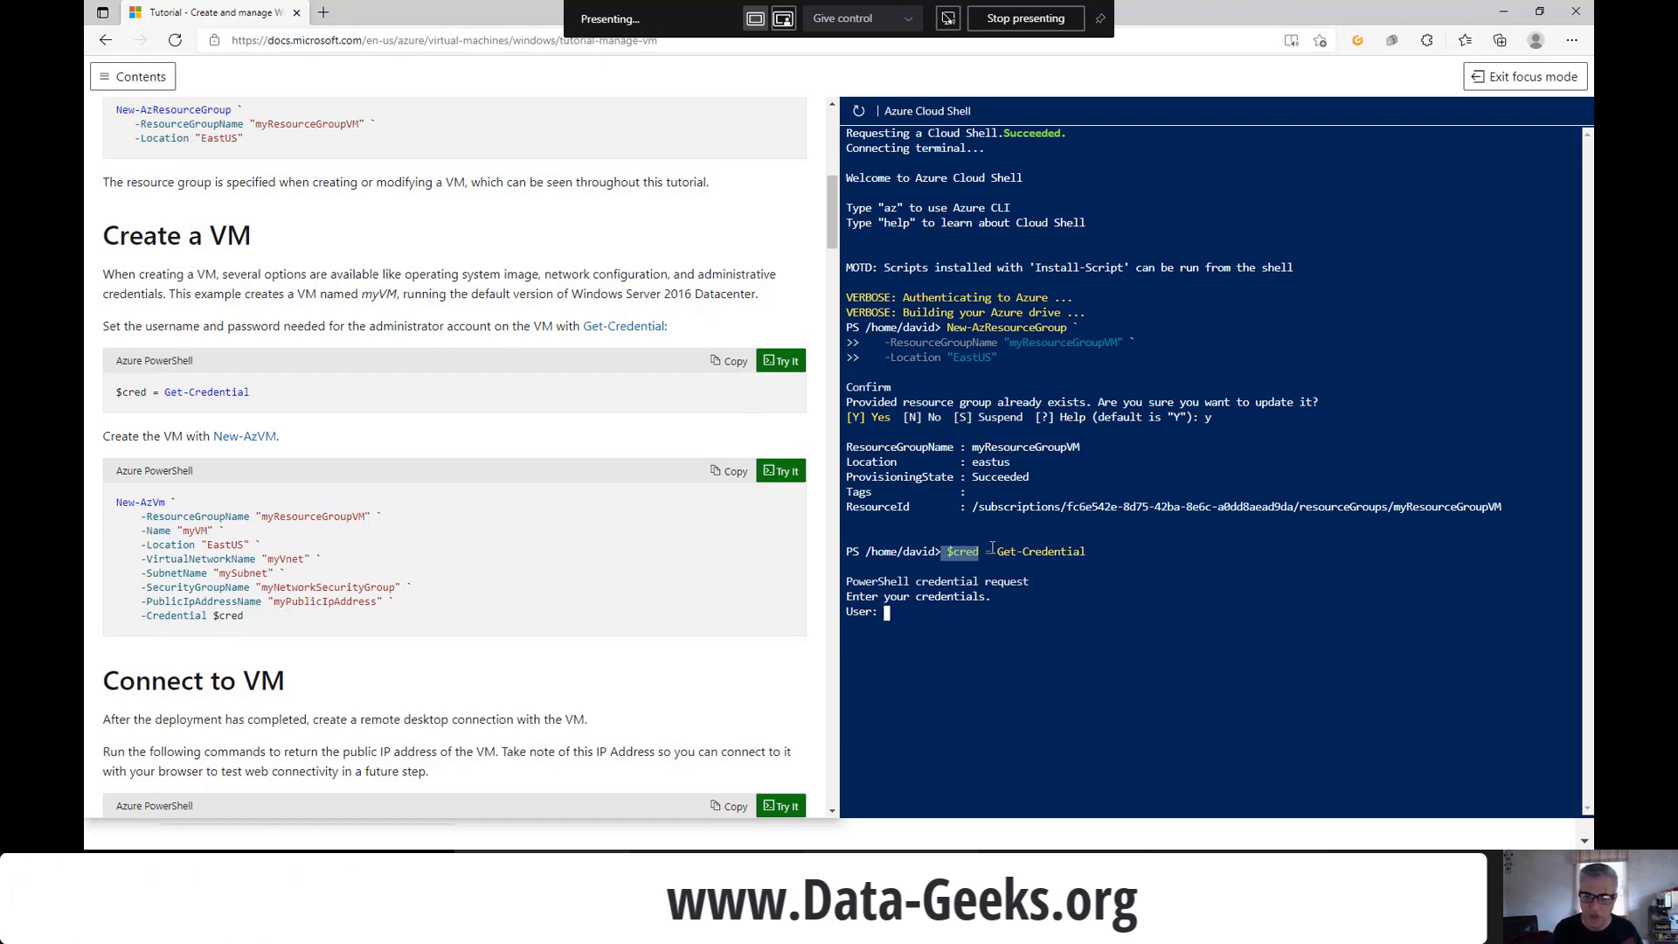
left_click(913, 619)
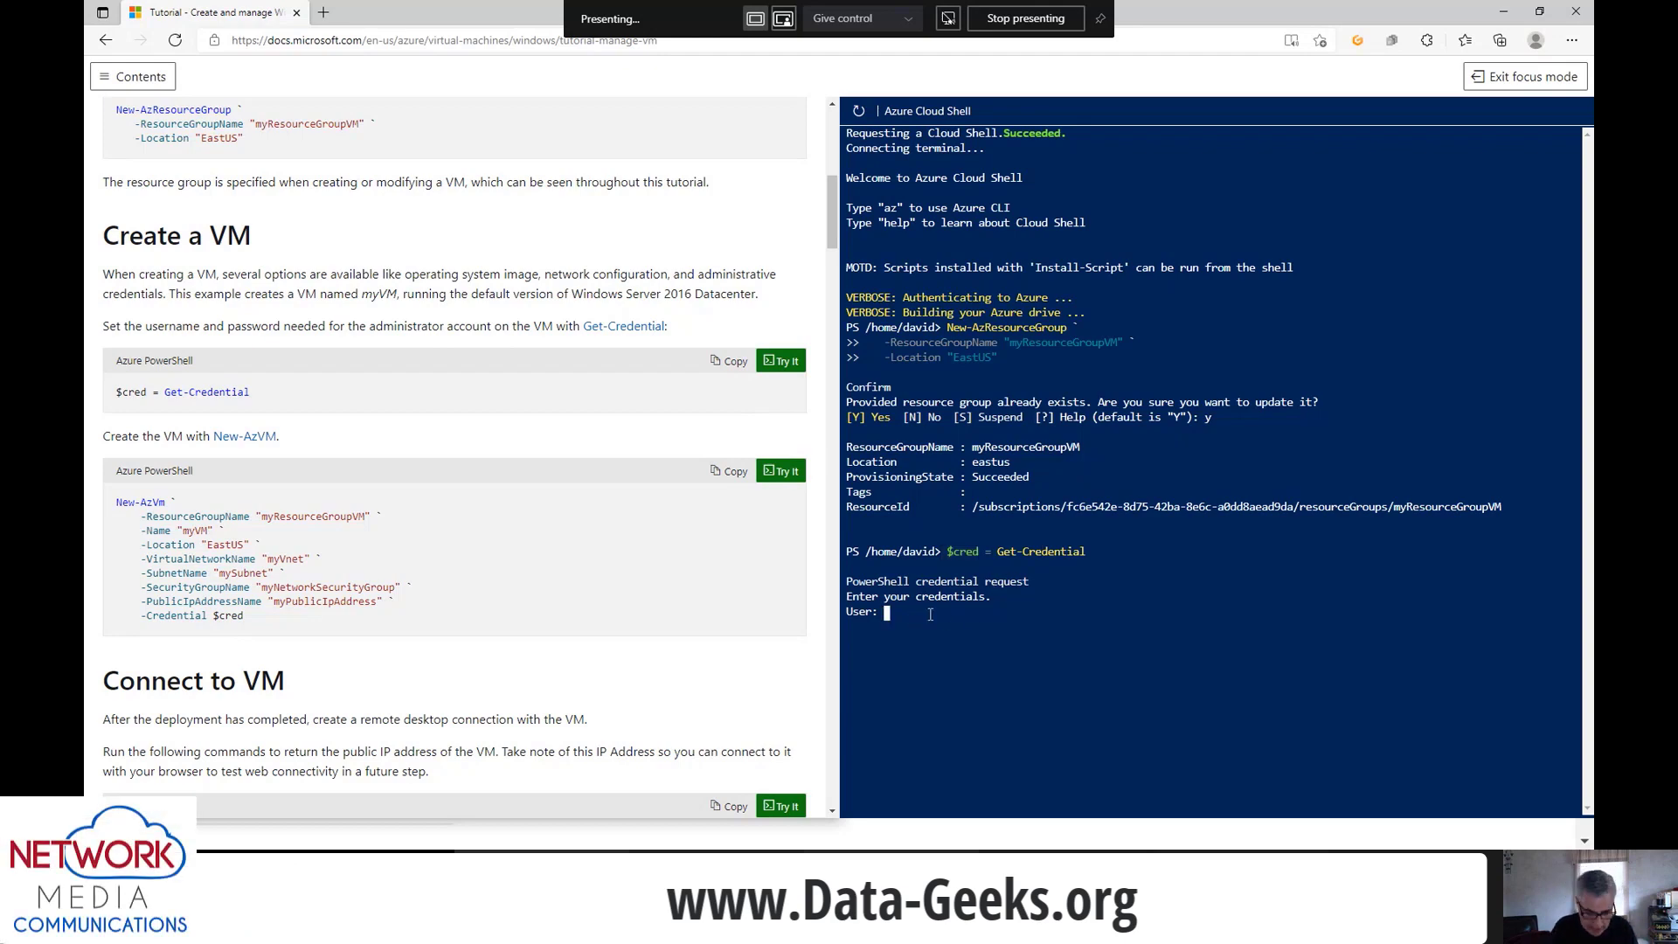
type("davidepatrick")
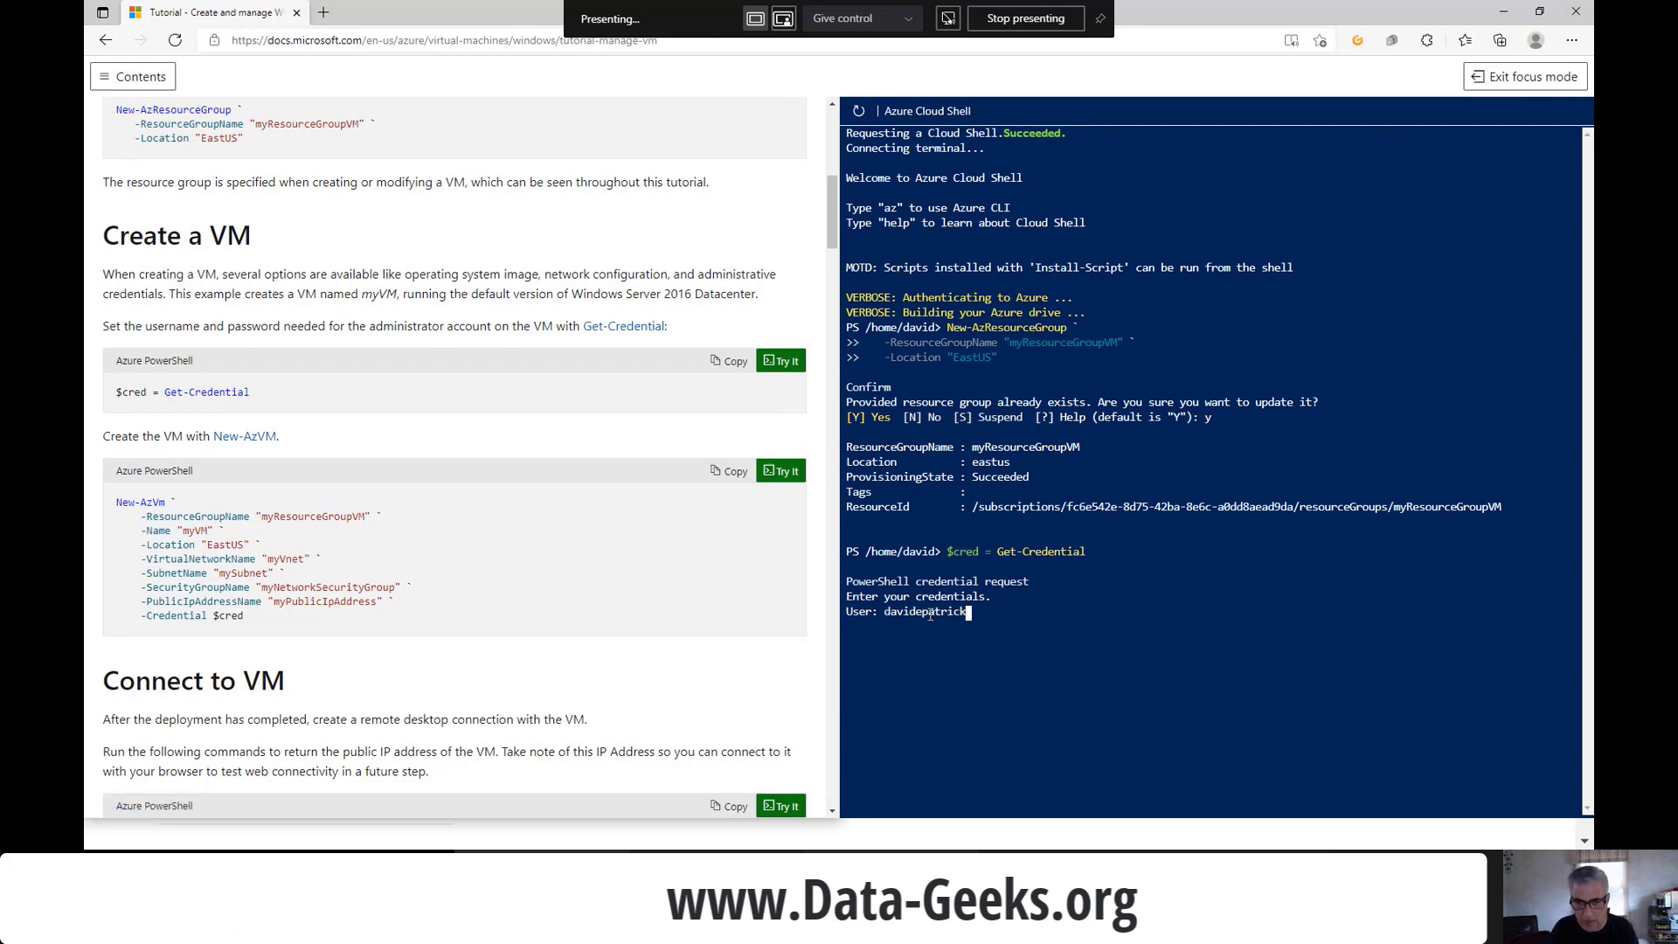
key("Return")
type("***")
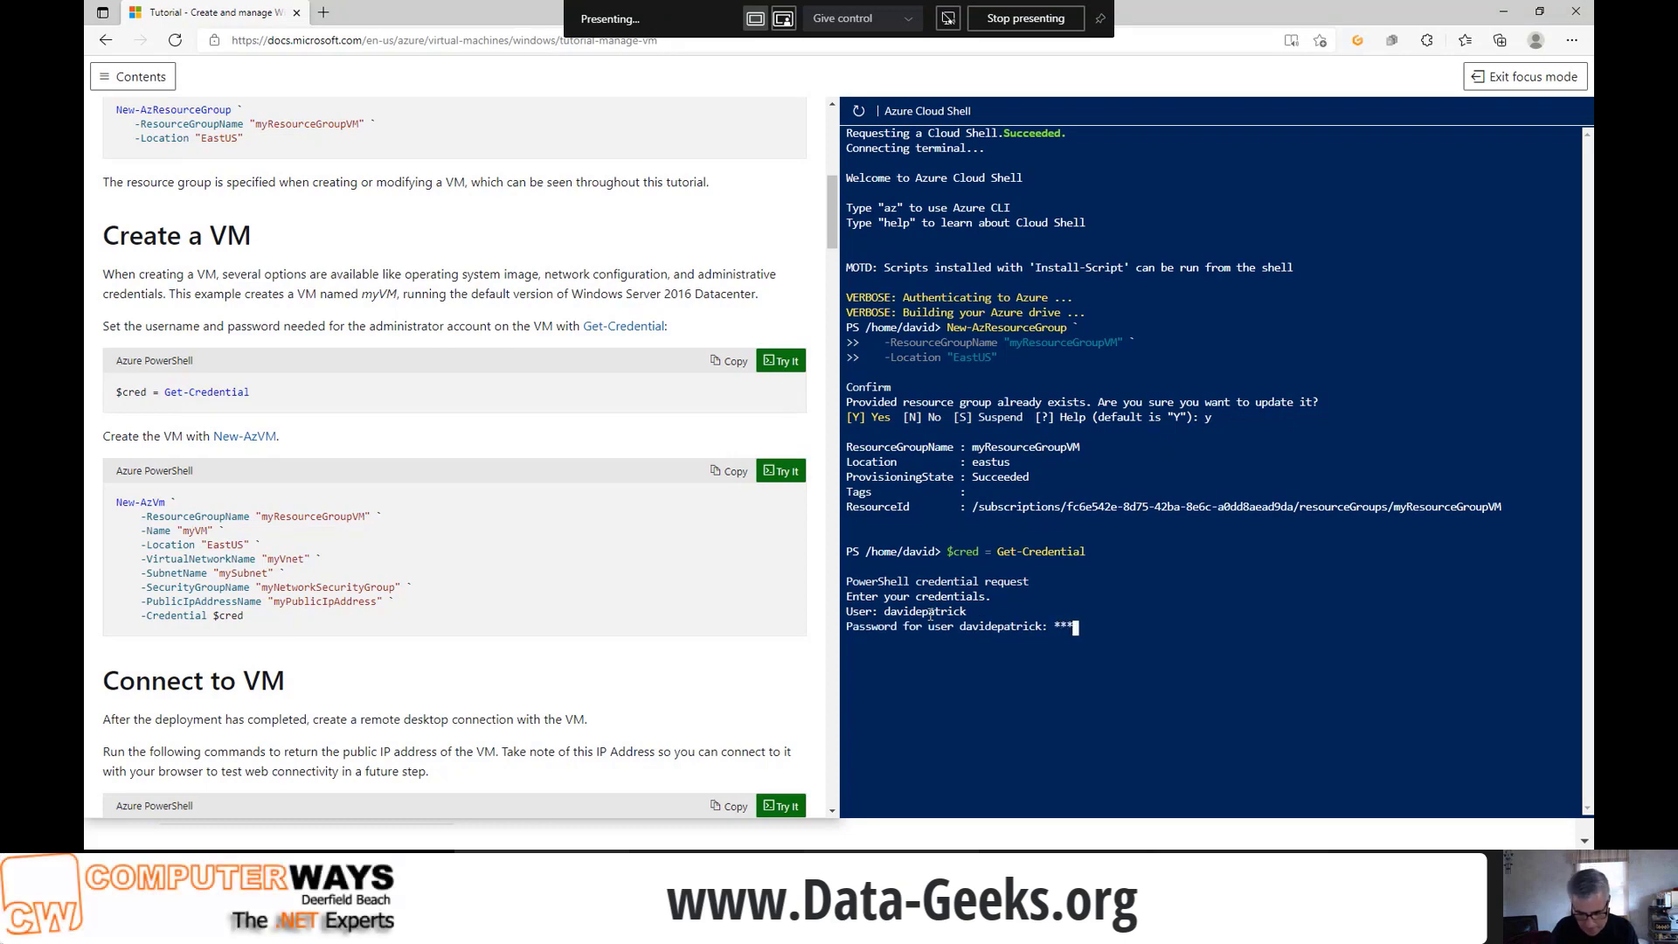
type("*********")
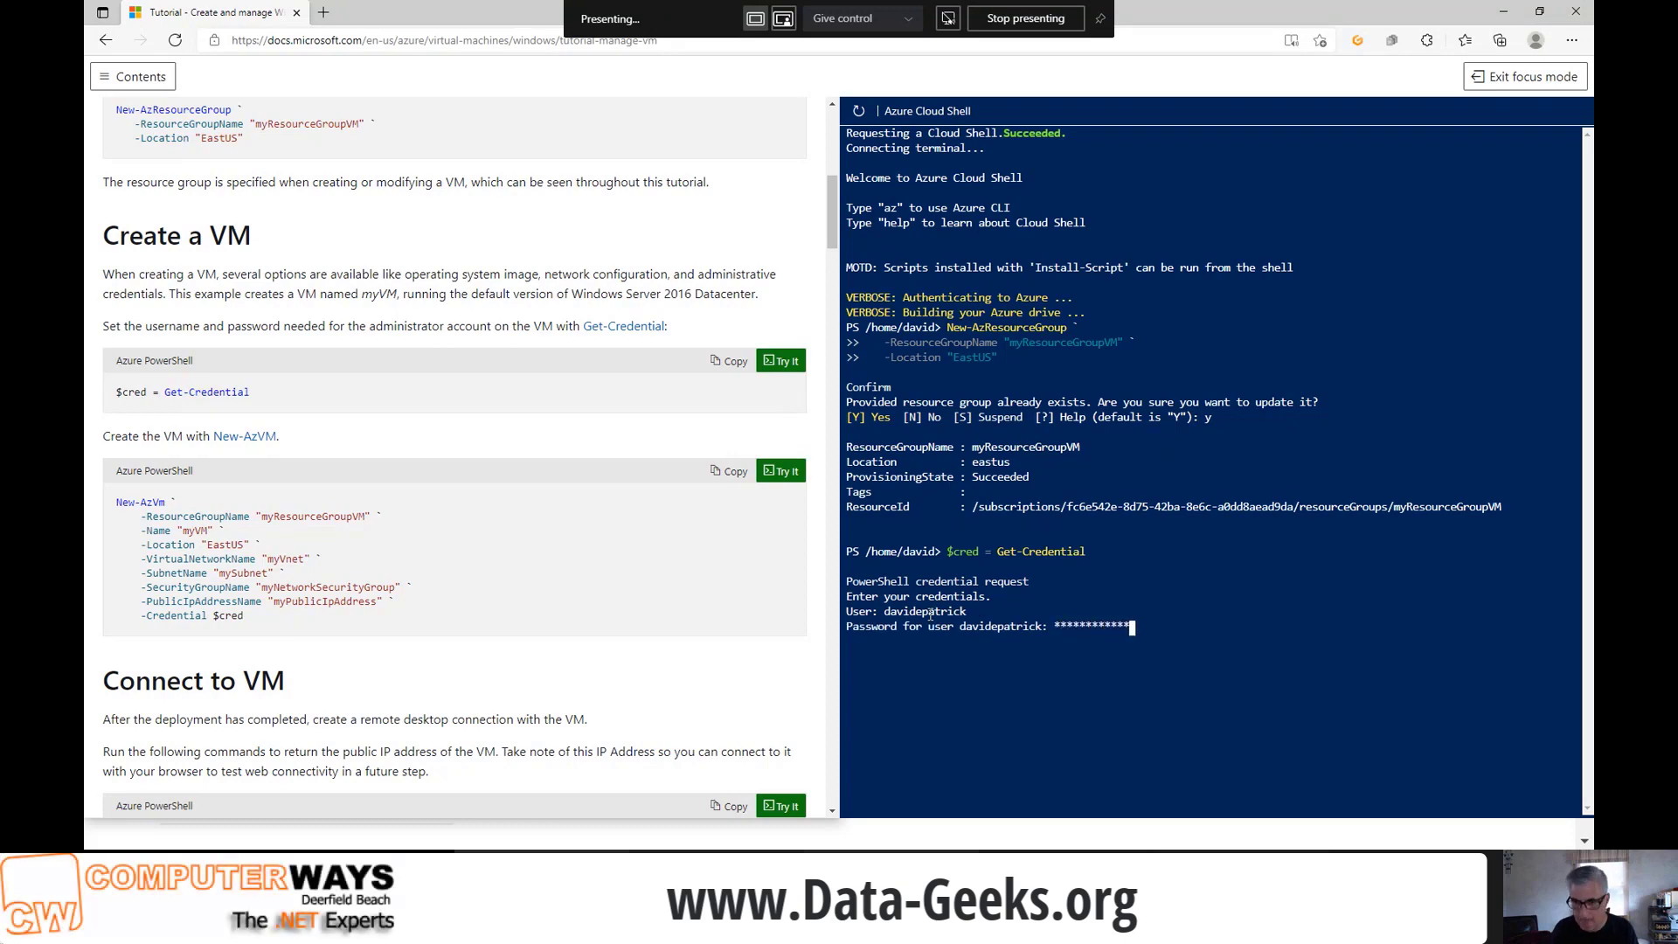
key("Return")
- Display $cred to confirm the stored username and SecureString password
type("$c")
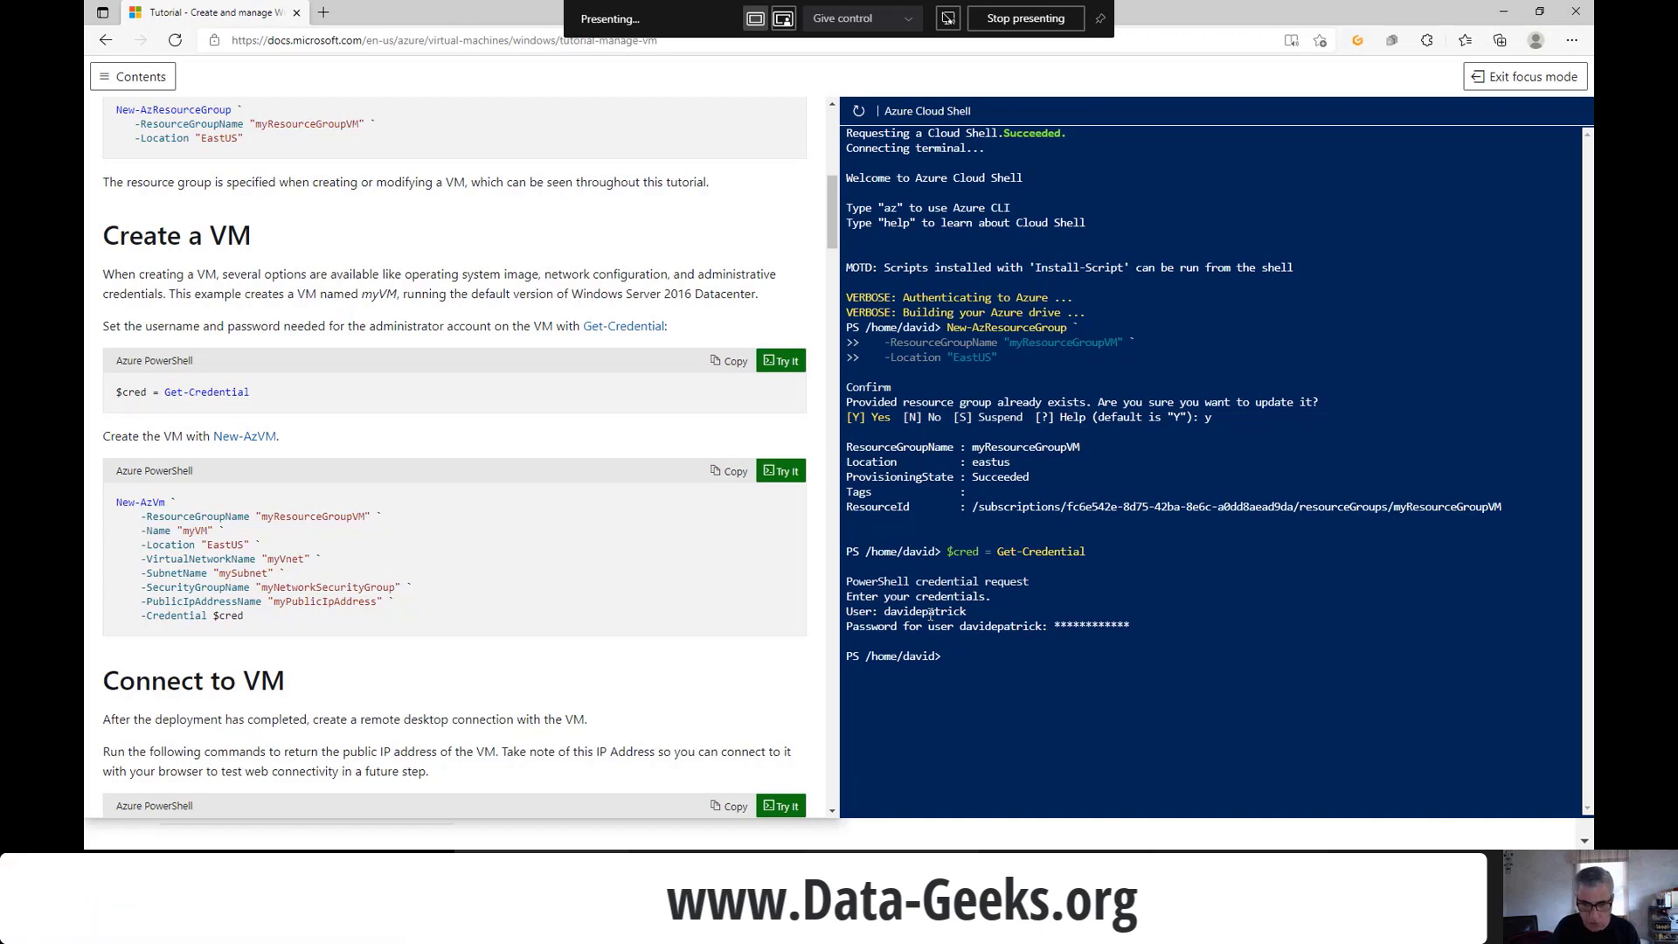
type("red")
key("Return")
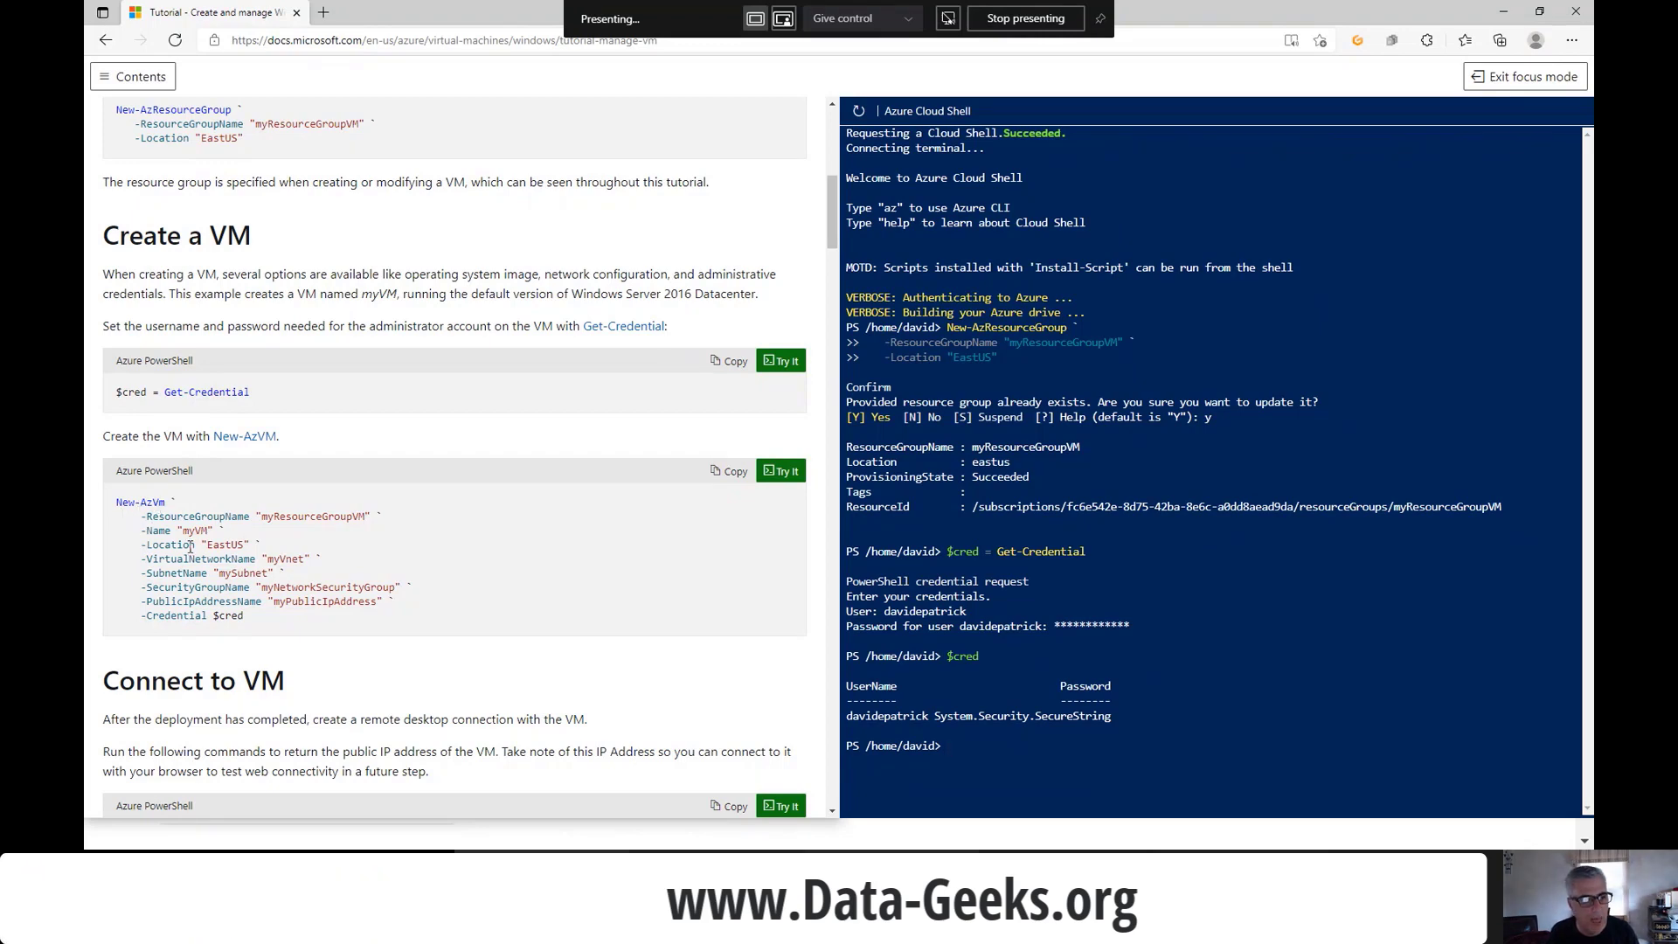
left_click(727, 471)
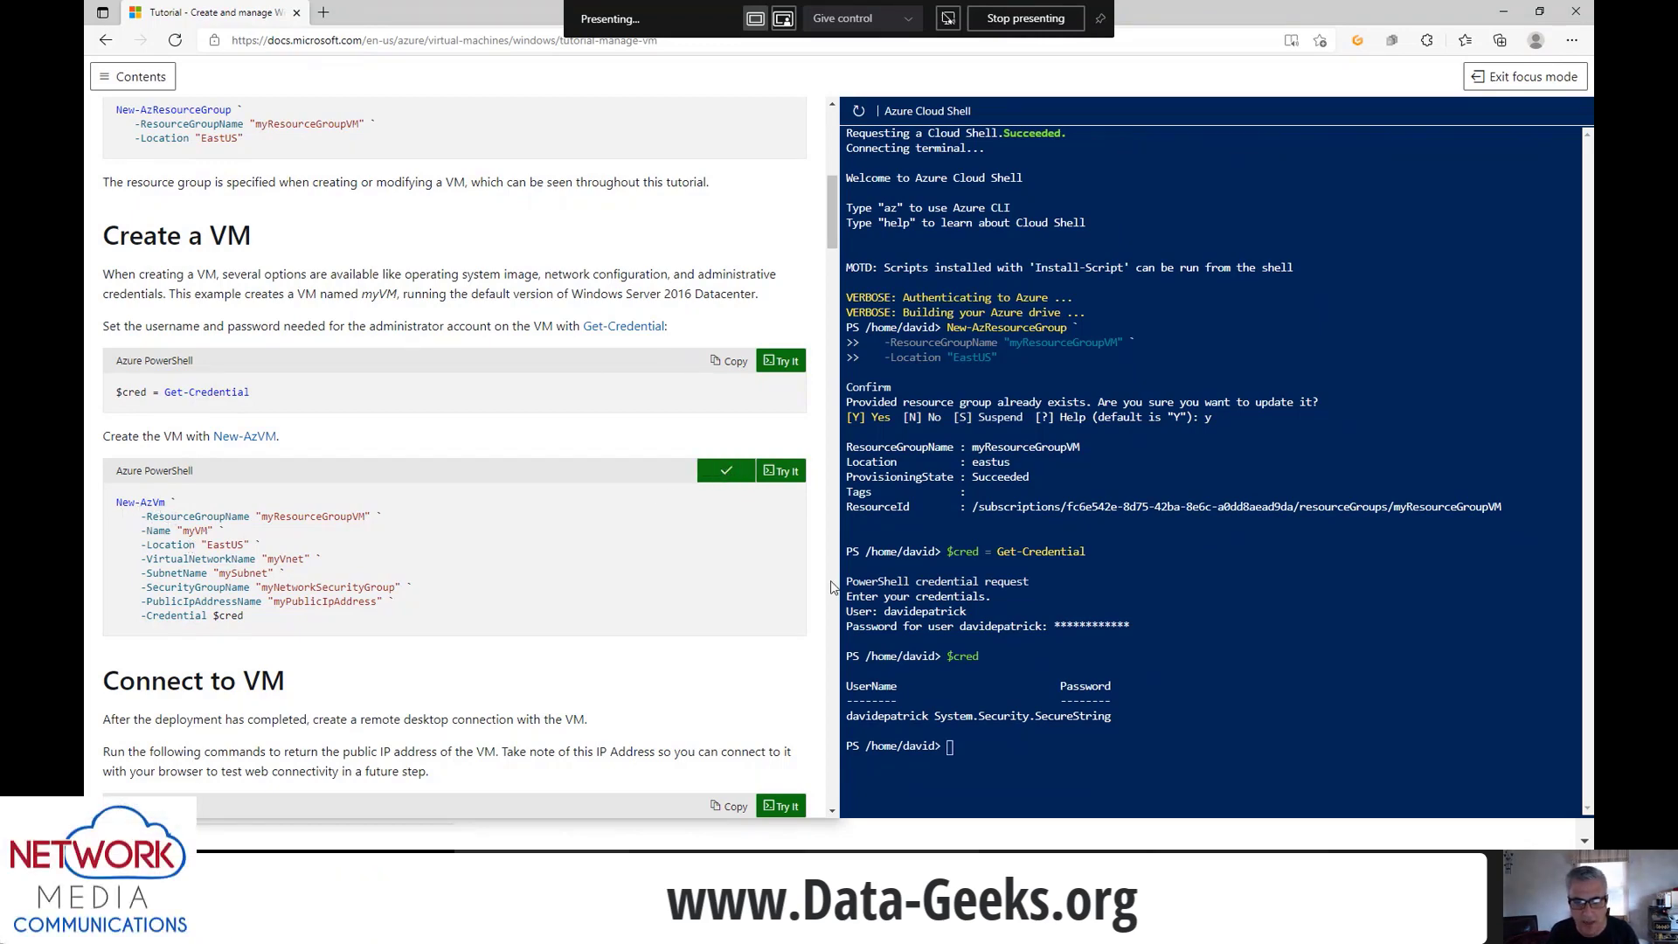
left_click(993, 760)
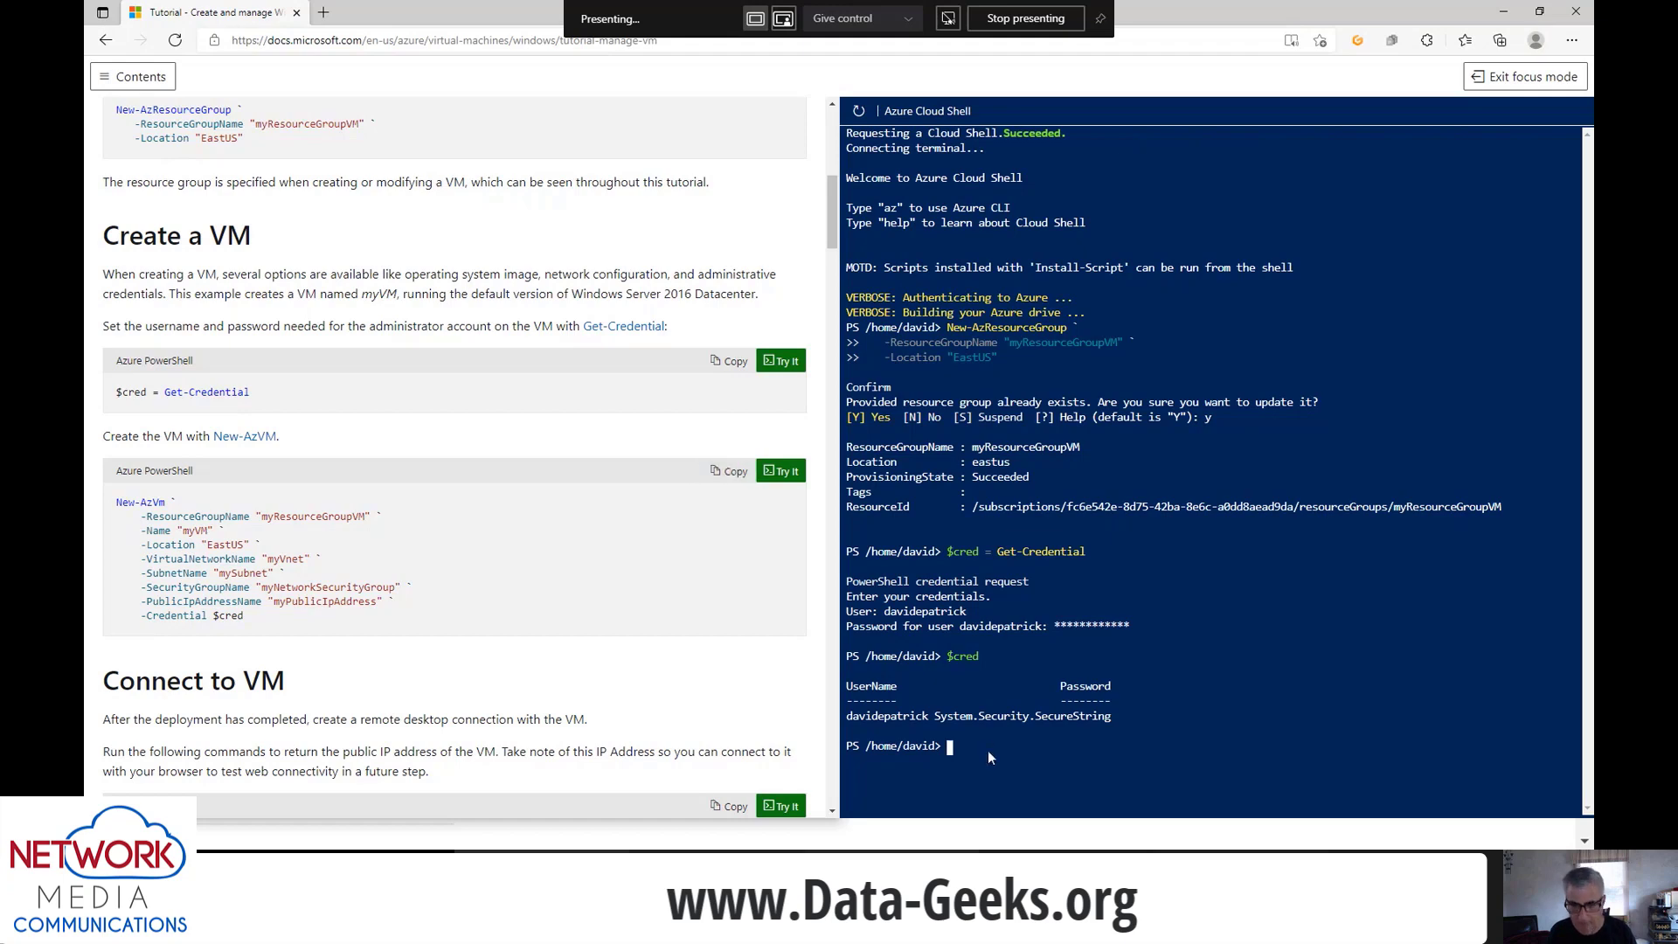
- Paste and run the New-AzVm command for myVM, then highlight the default Standard_D2s_v3 size note
right_click(987, 750)
left_click(1080, 535)
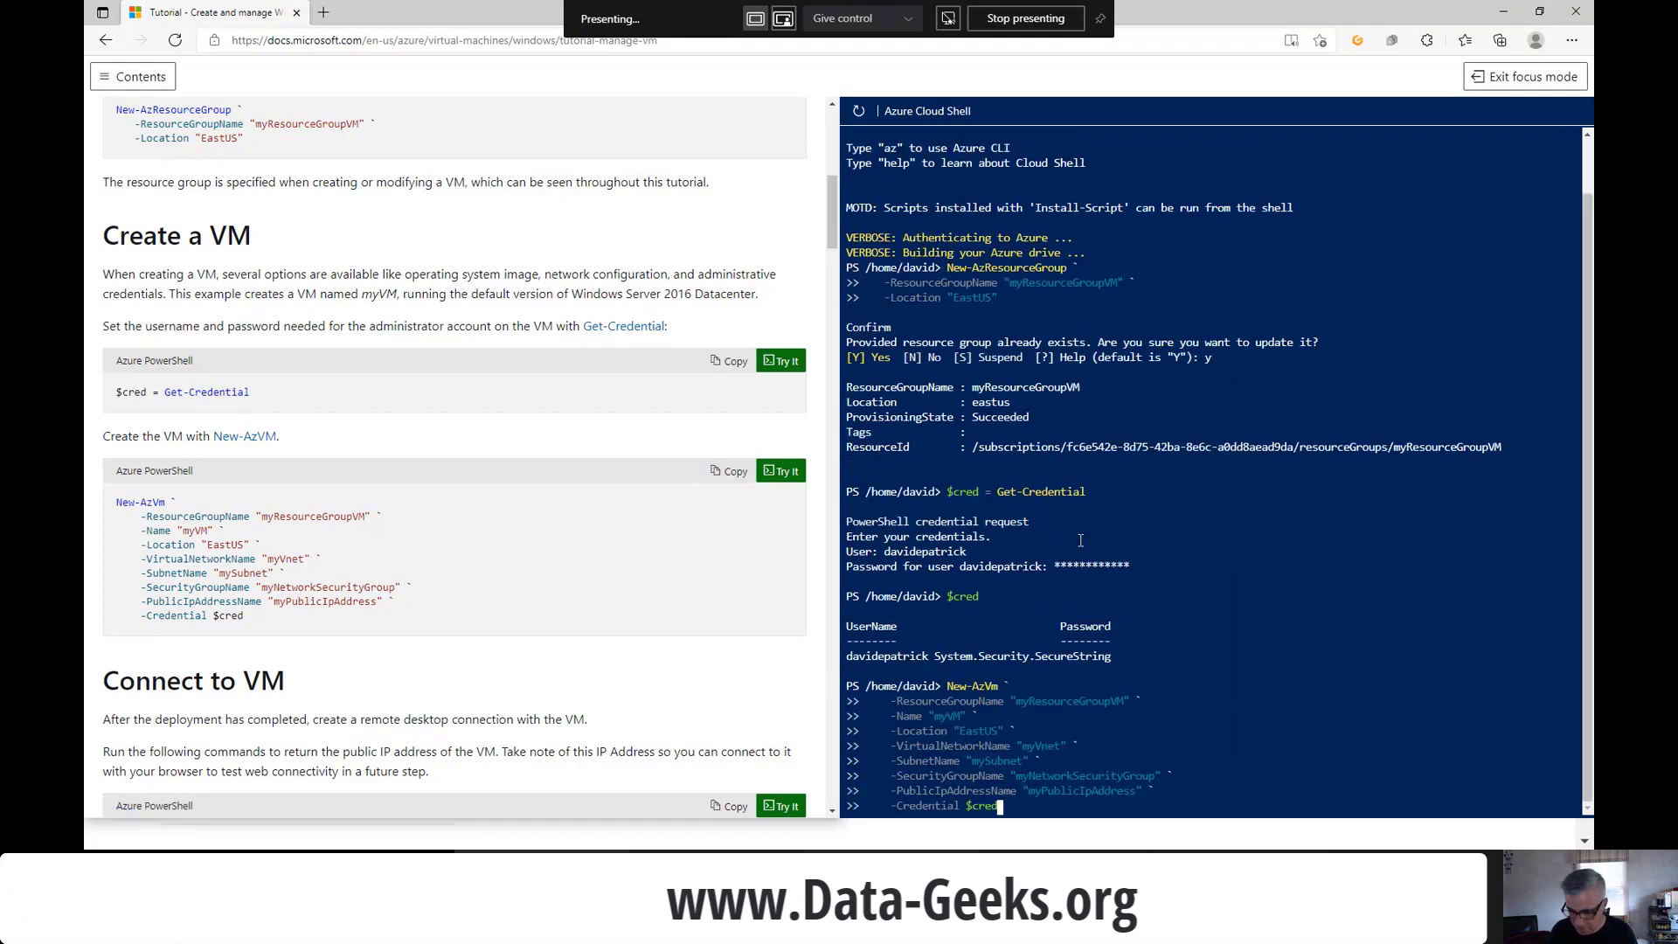
key("Return")
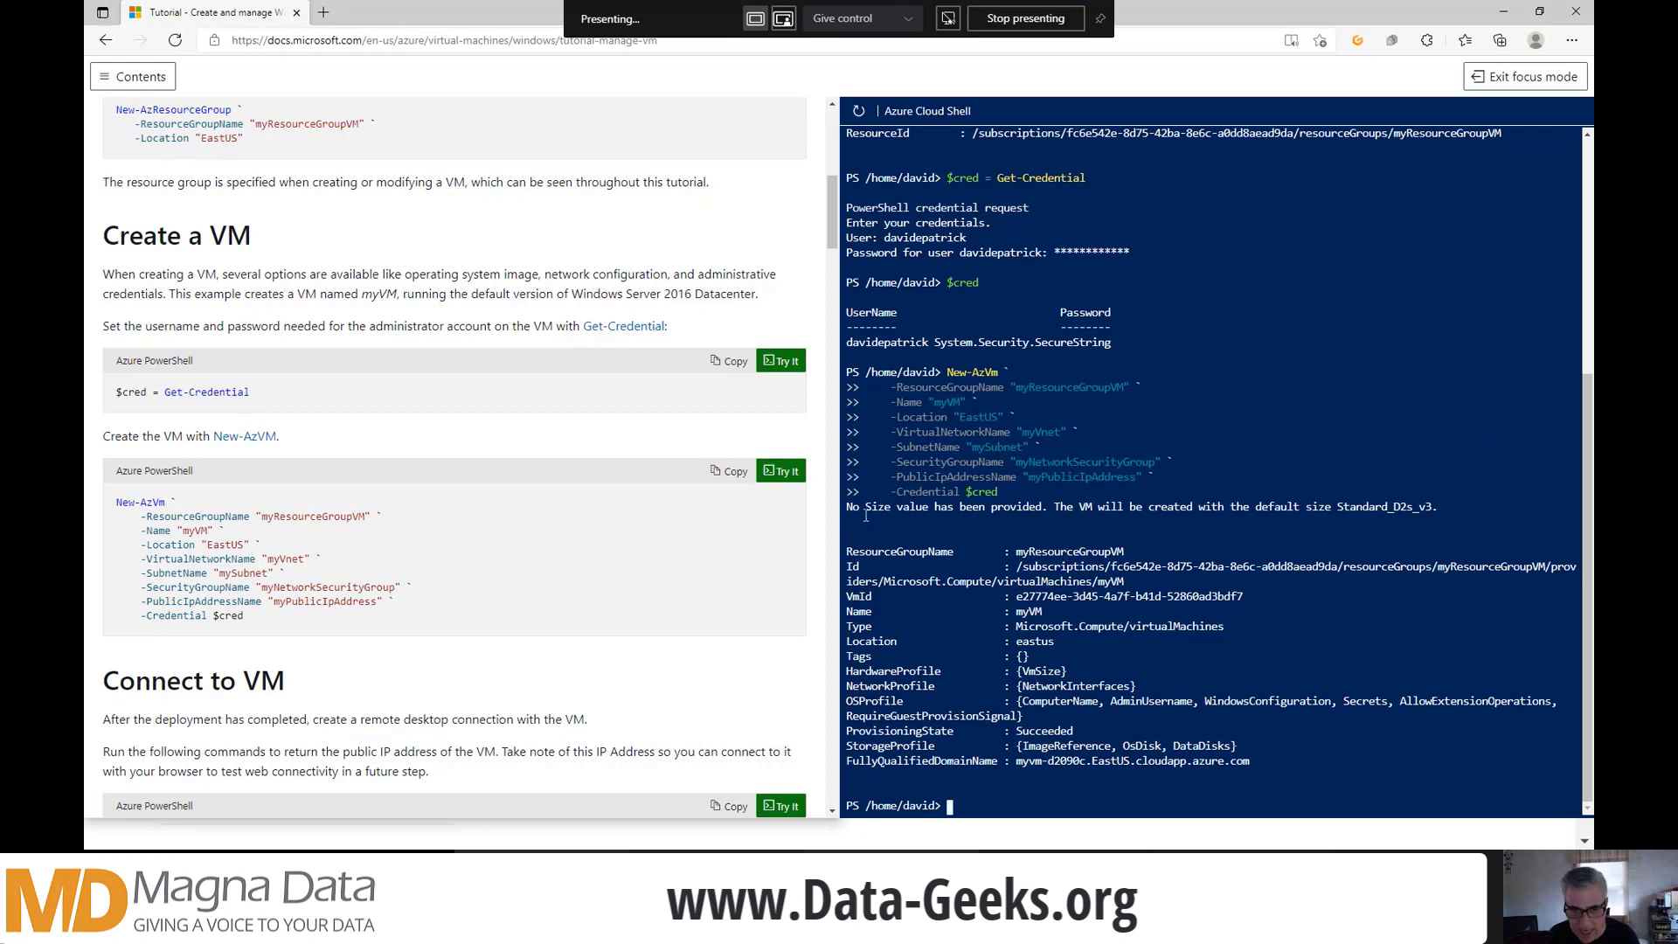
left_click_drag(846, 508, 1444, 509)
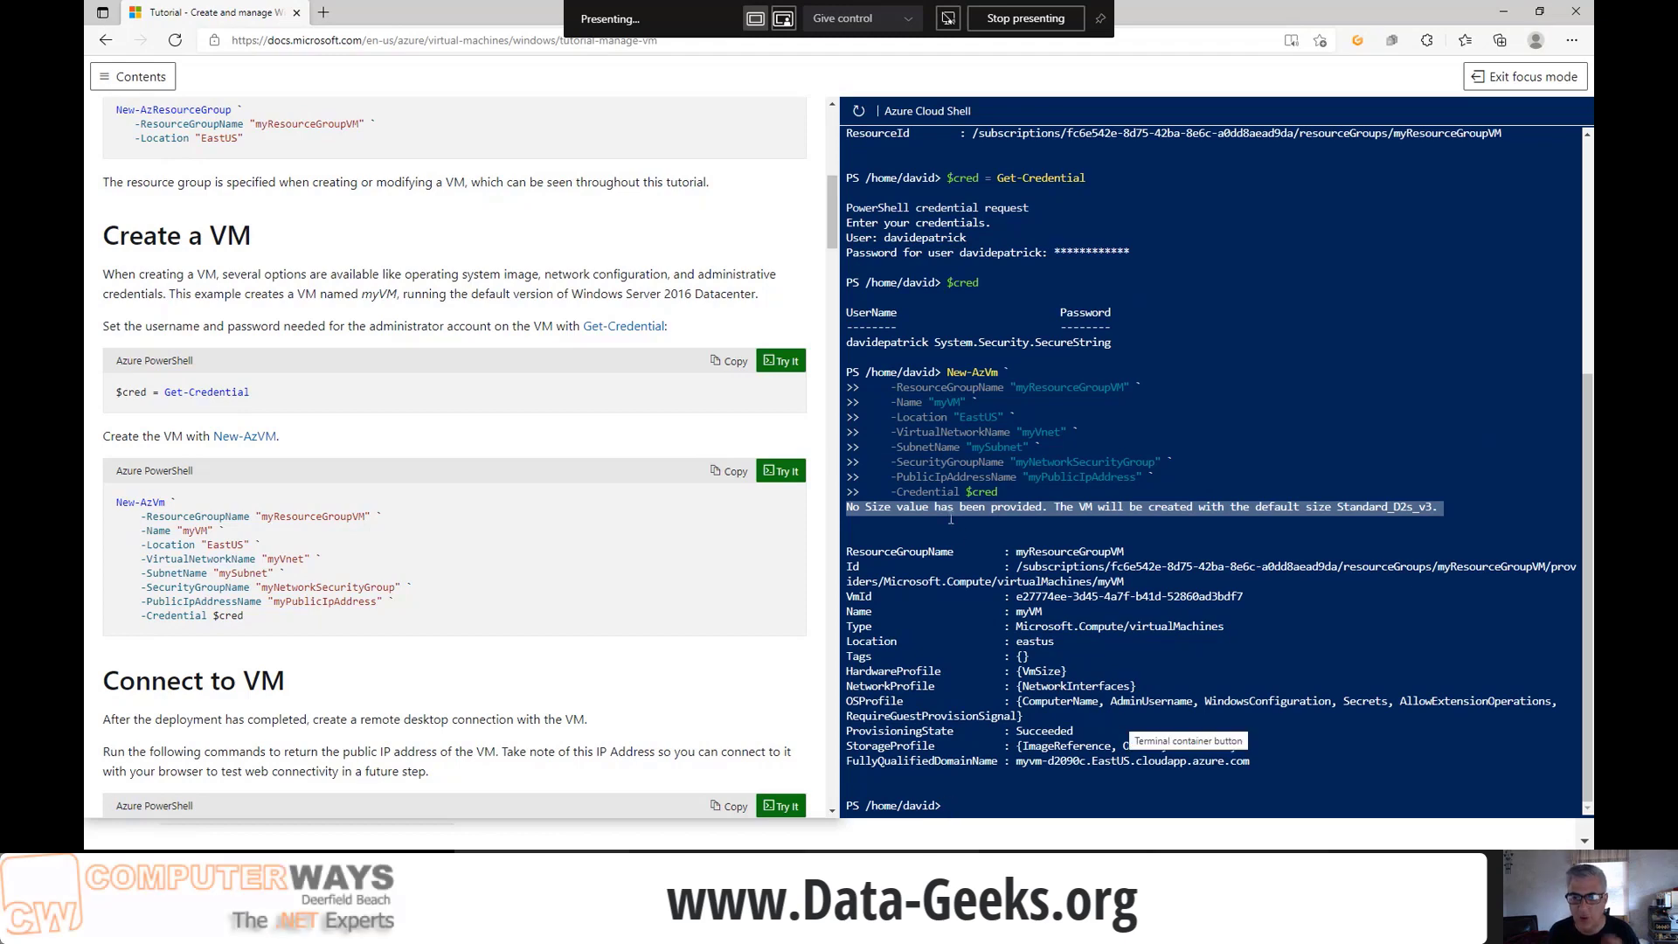
left_click(1194, 520)
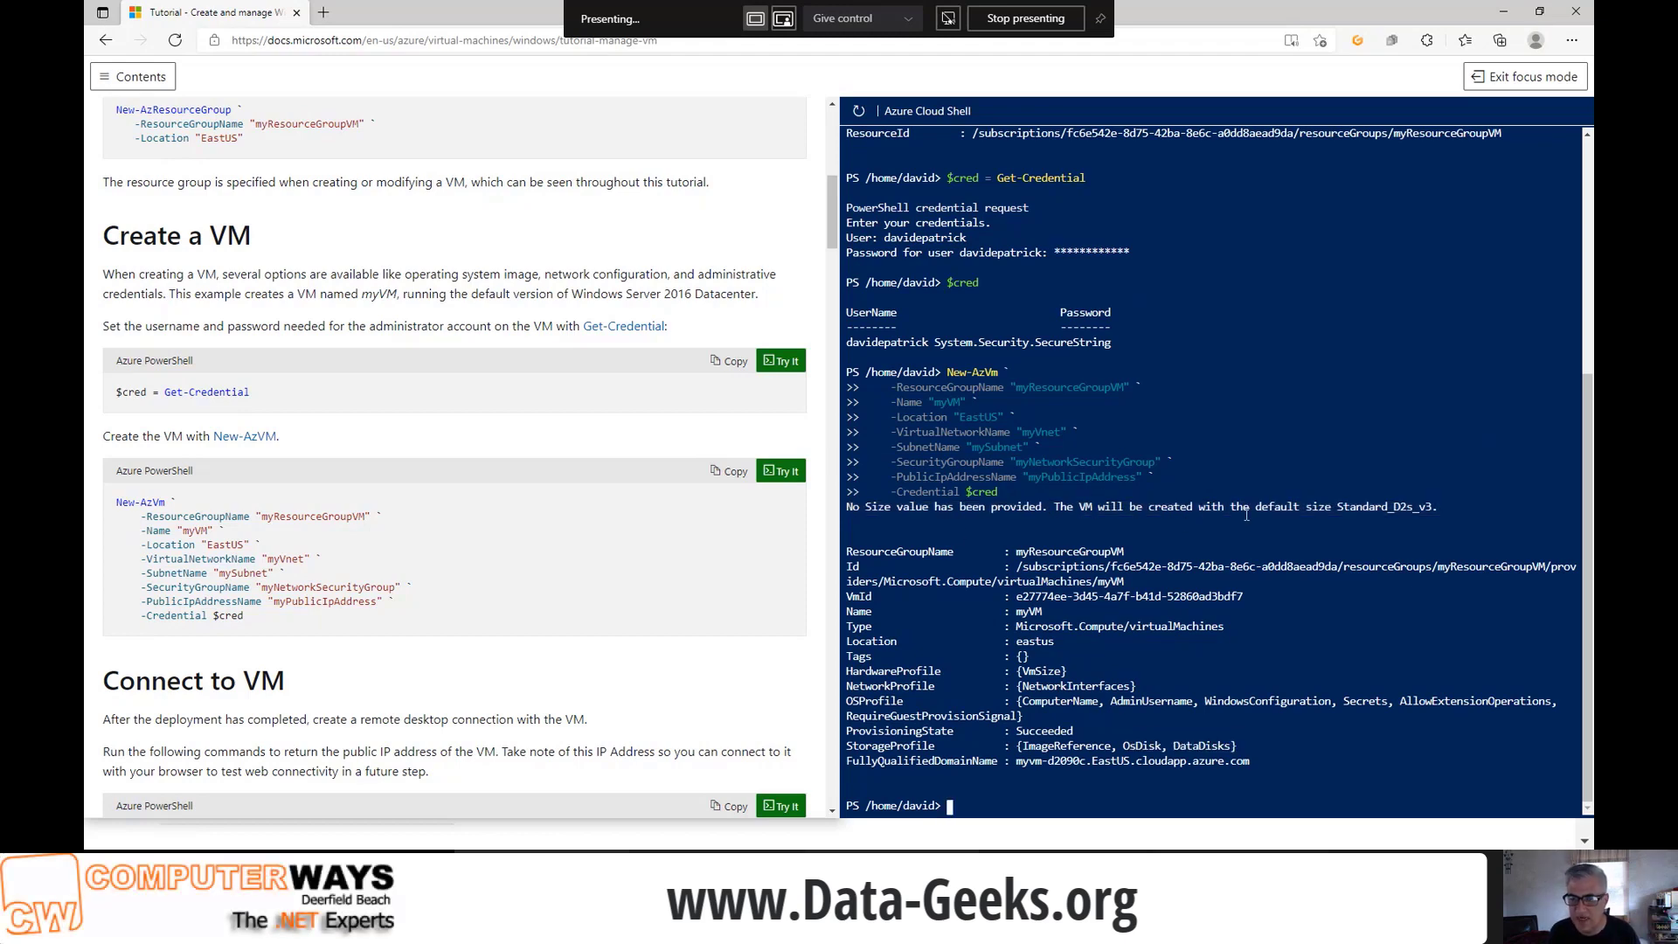
left_click_drag(1056, 507, 1442, 507)
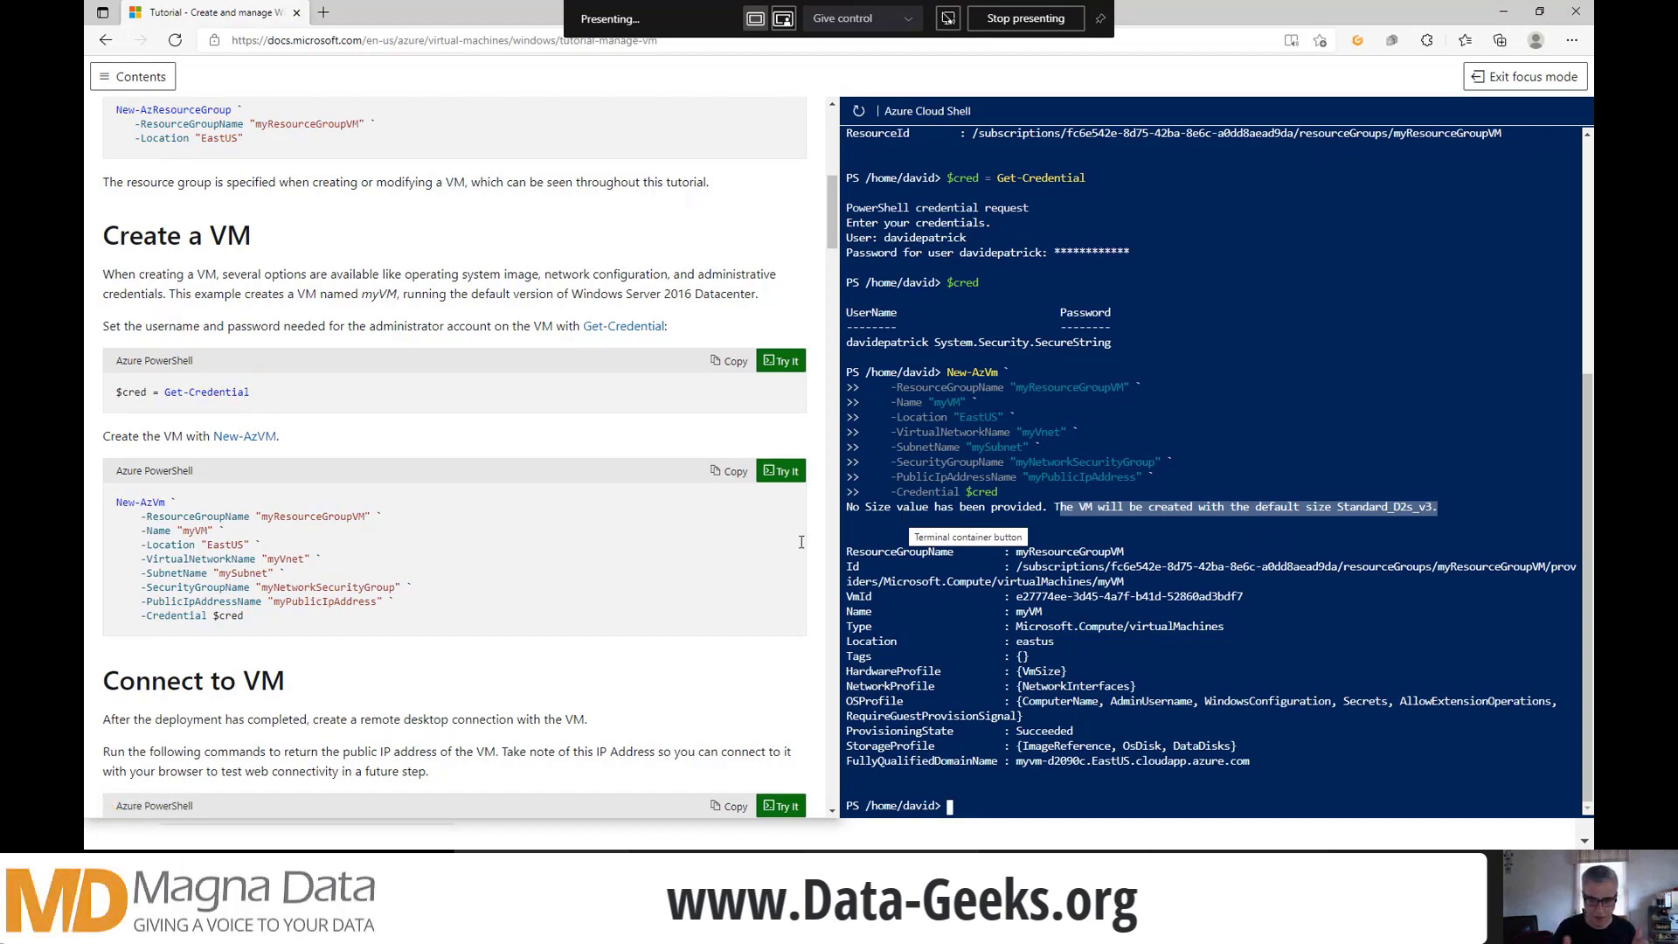
- Run Get-AzPublicIpAddress in Cloud Shell and copy the returned IP 20.85.219.70
scroll(401, 492, "down", 3)
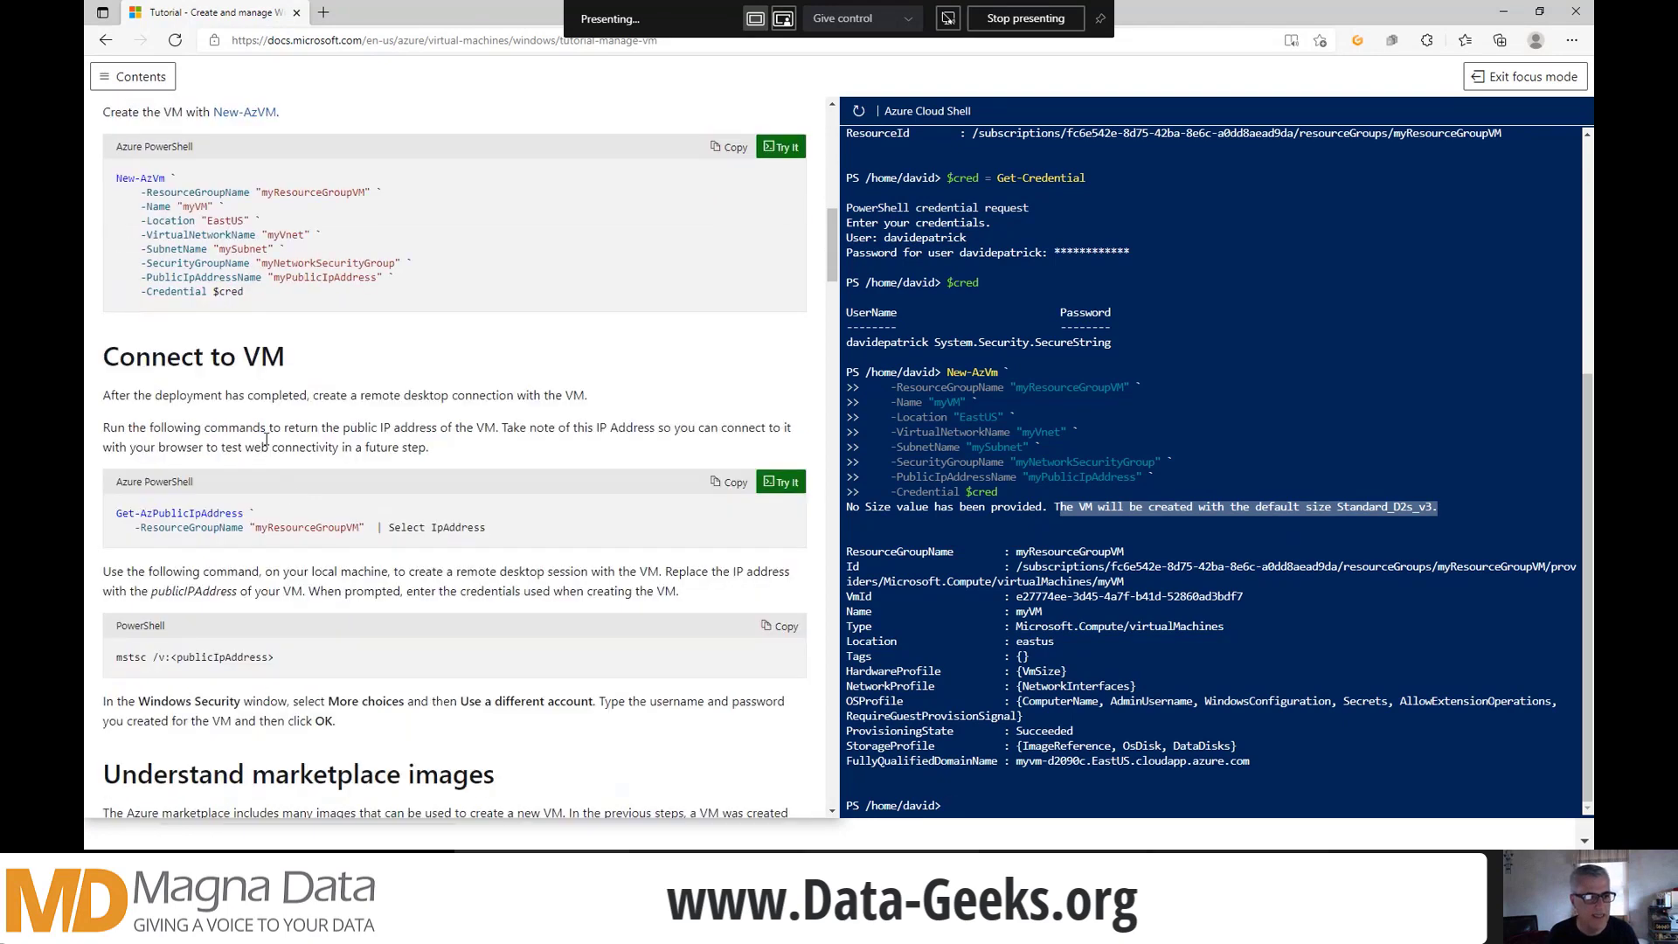
scroll(524, 463, "up", 1)
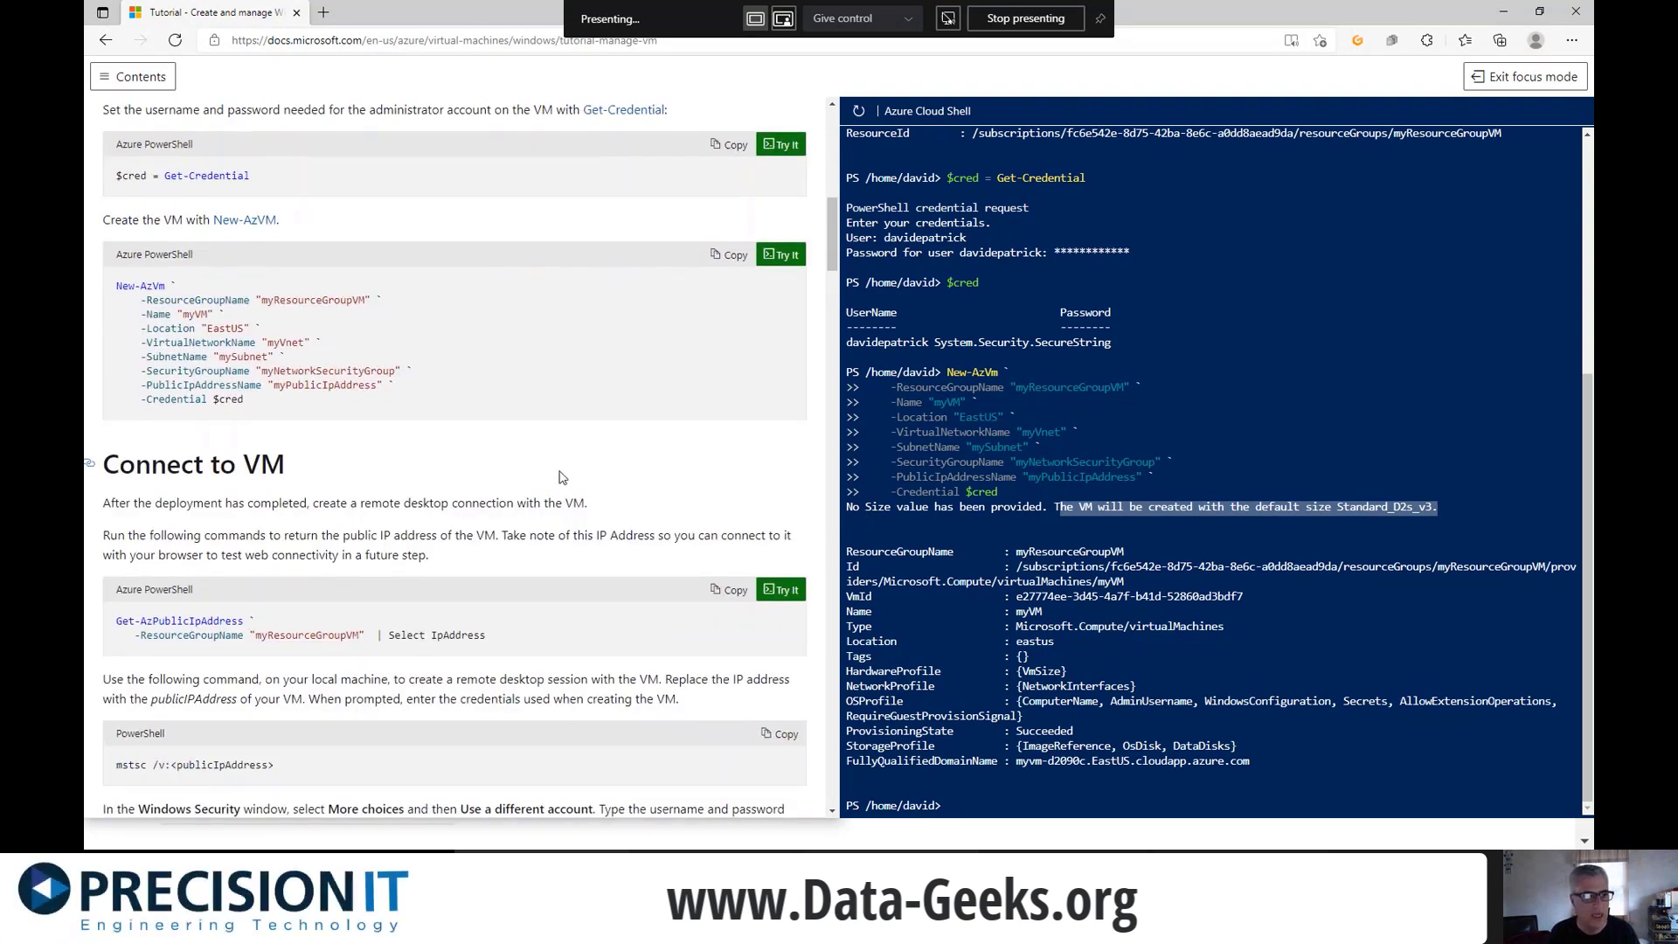
scroll(475, 527, "down", 2)
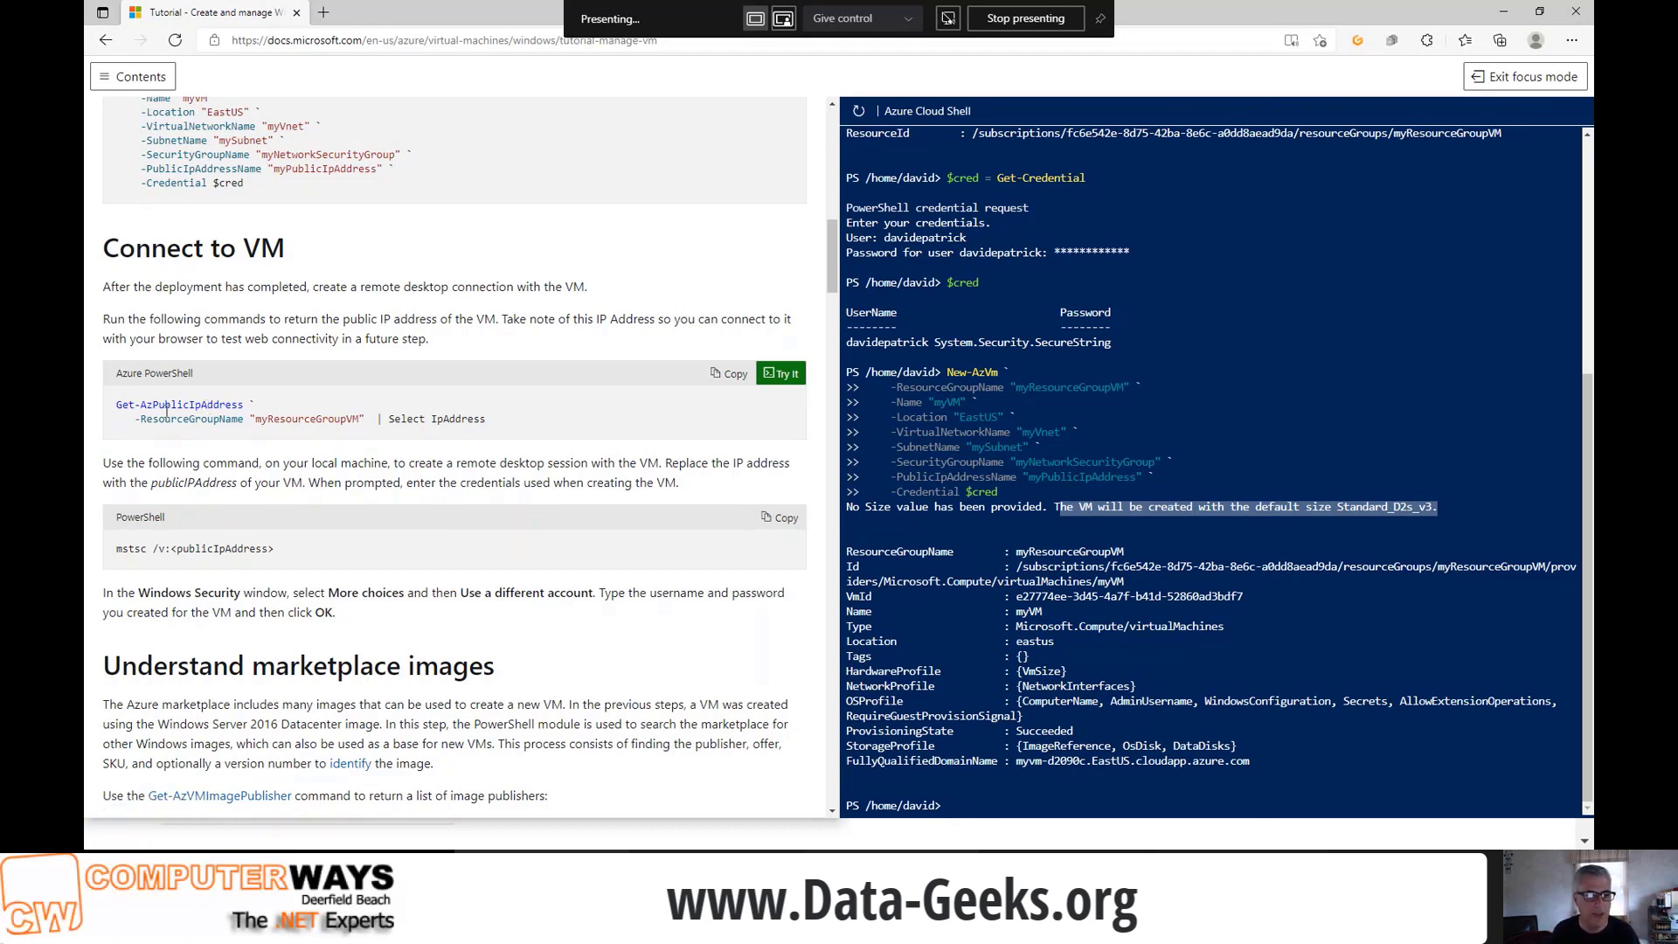
left_click(729, 374)
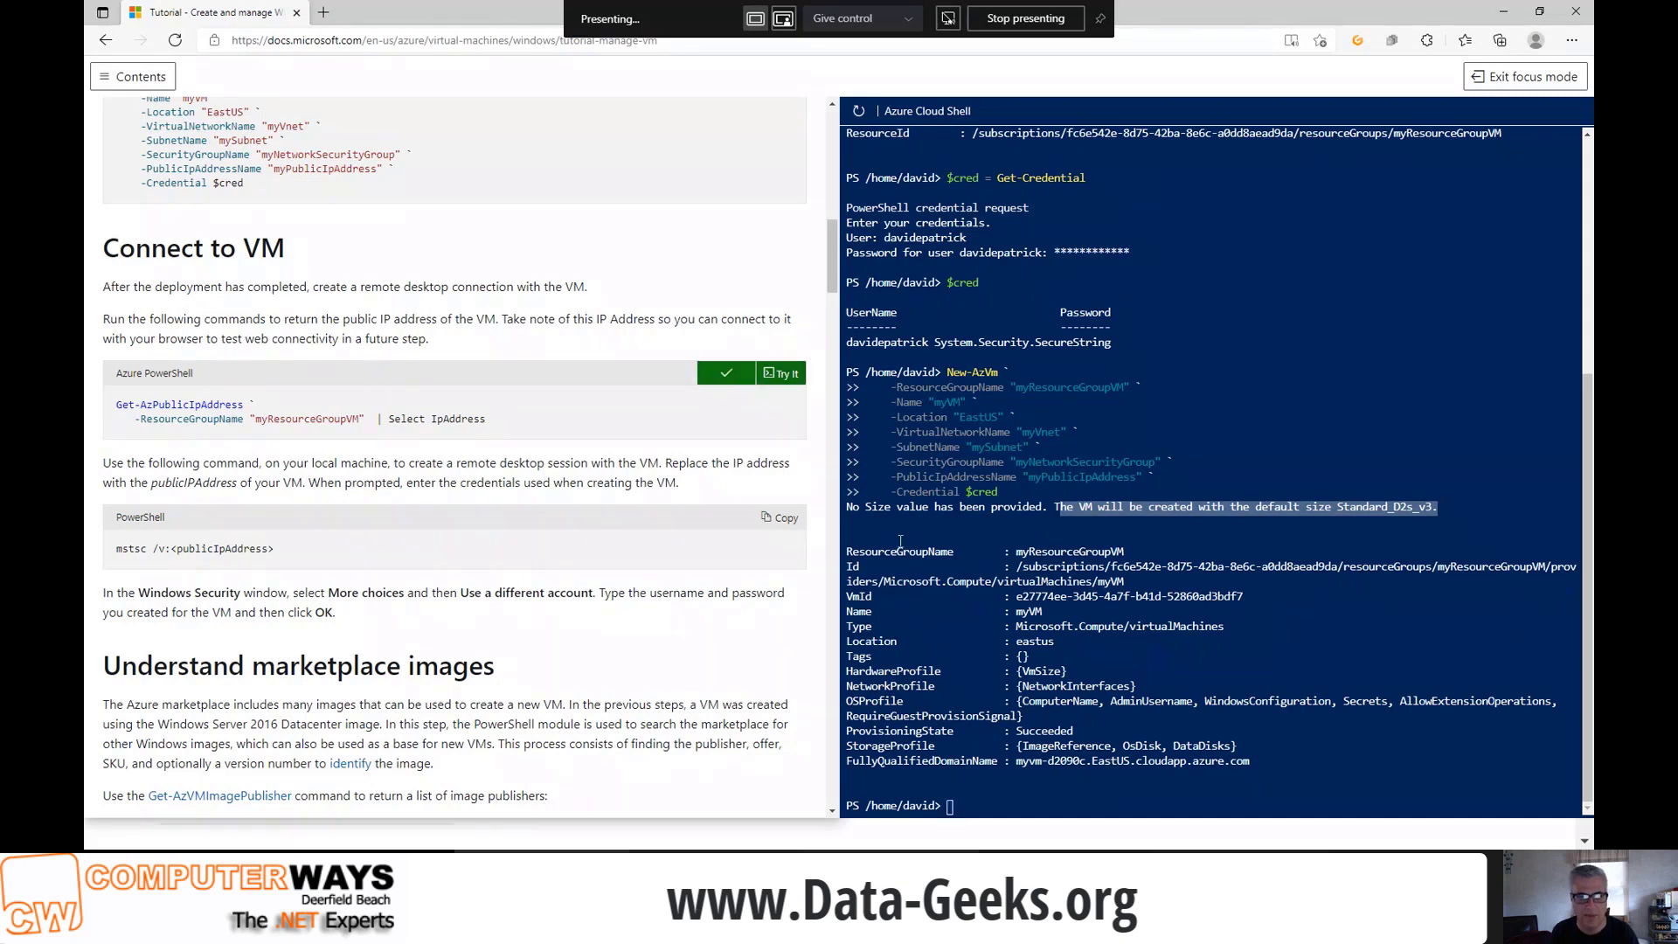
left_click(1005, 795)
right_click(1003, 793)
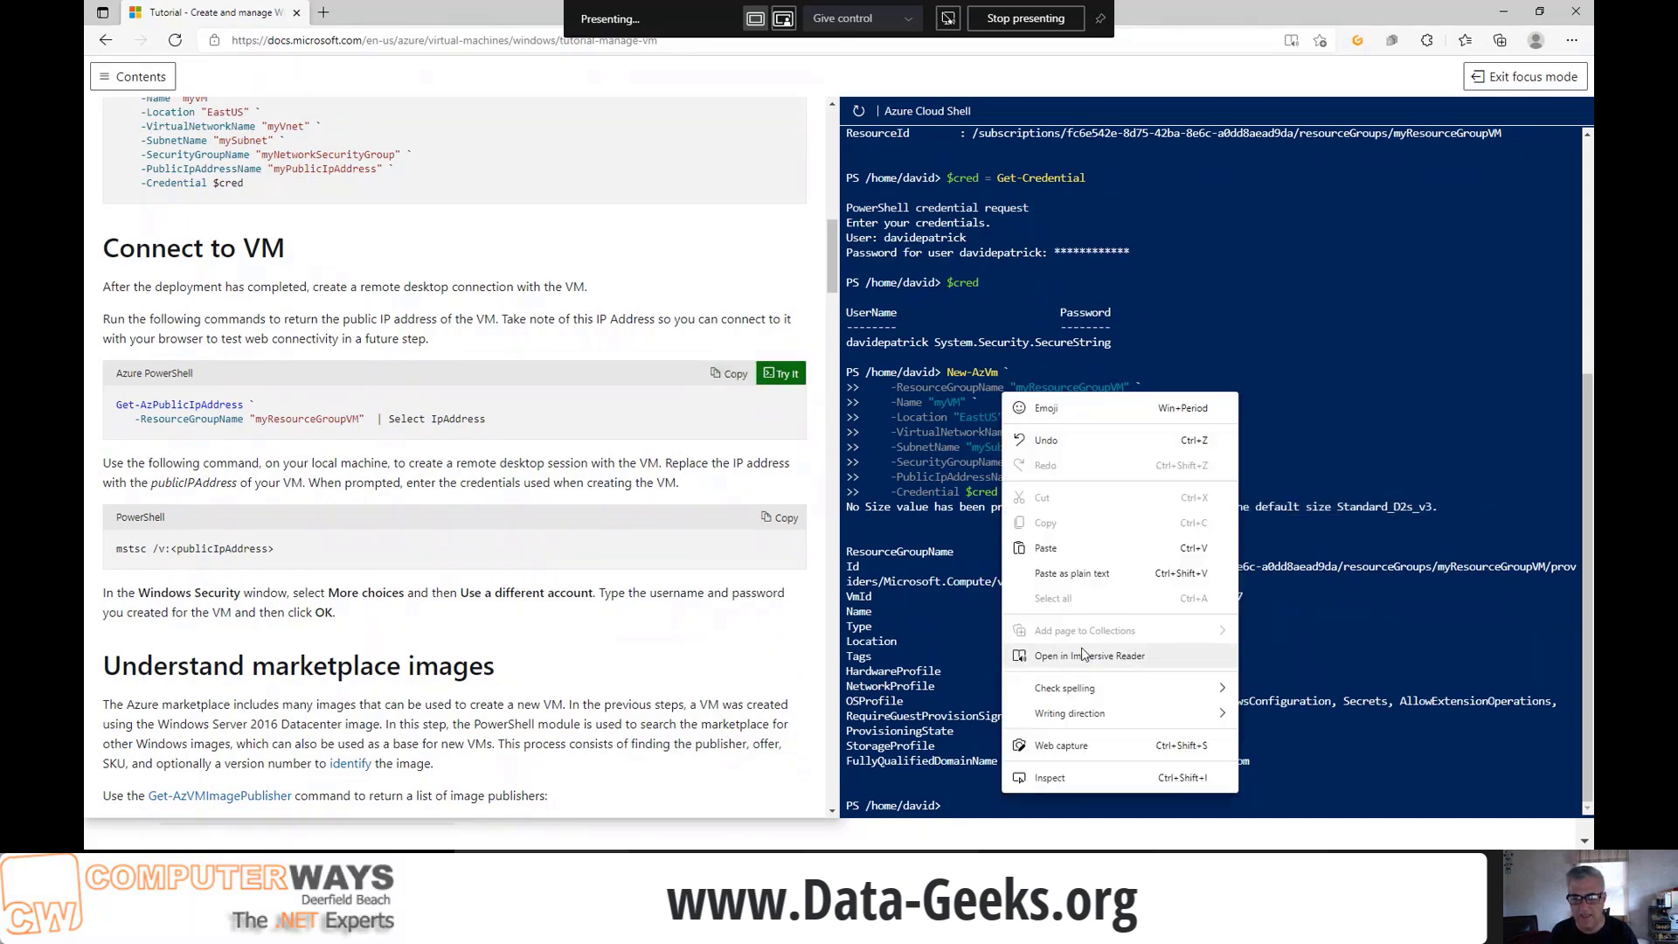
left_click(1099, 579)
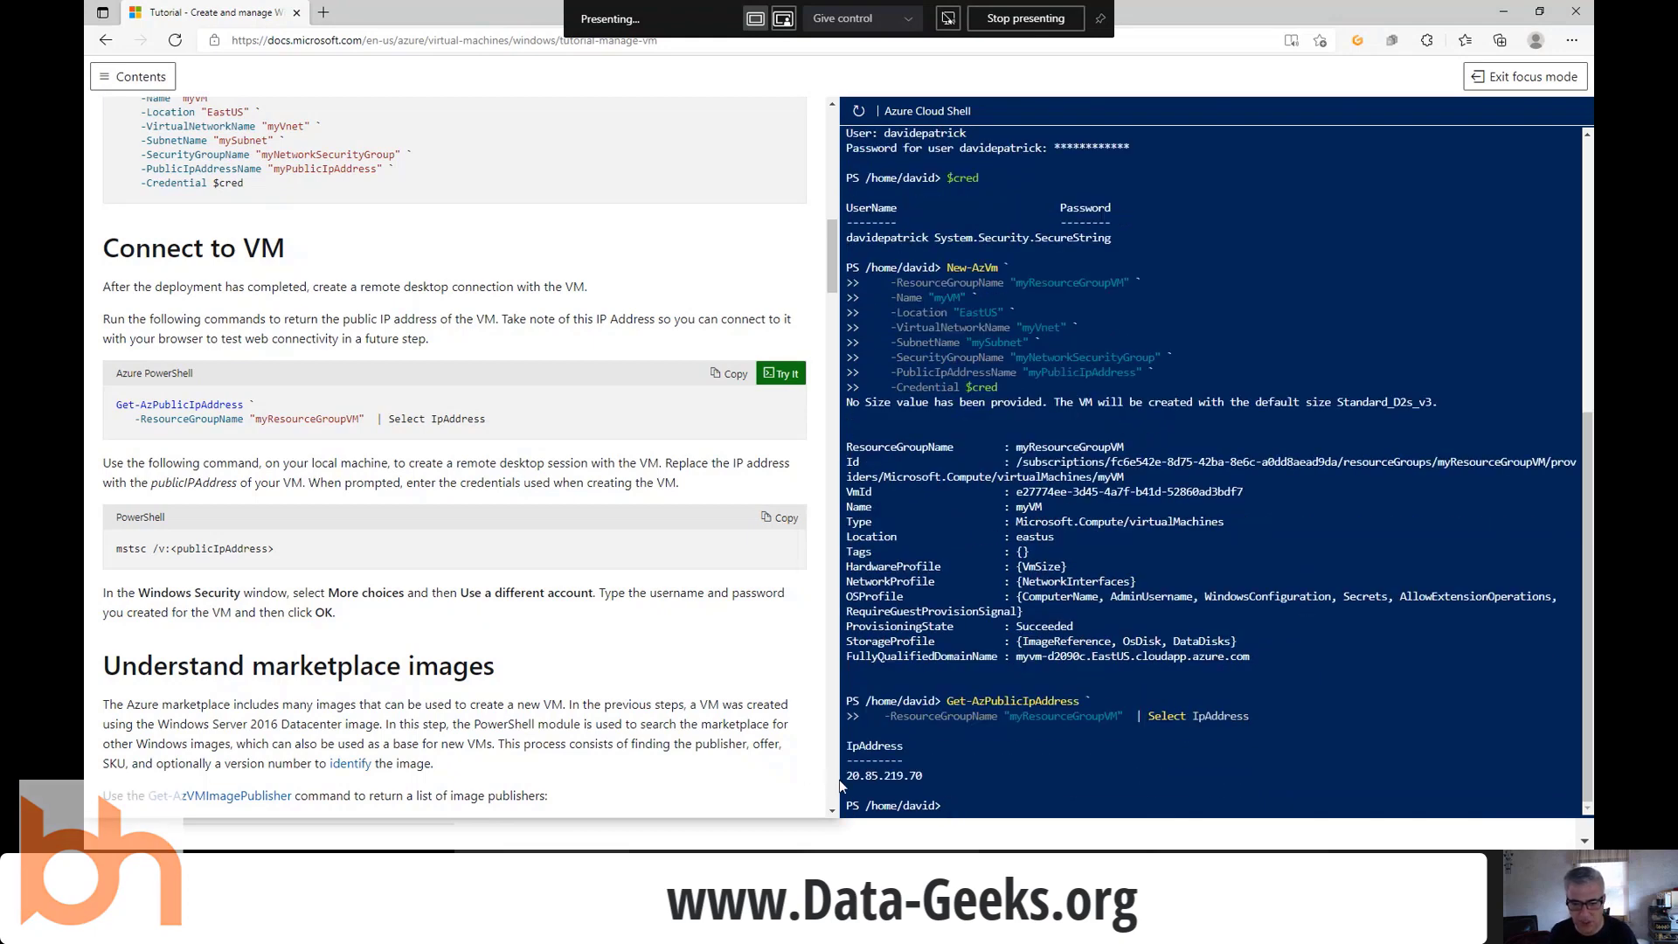
left_click_drag(844, 775, 928, 776)
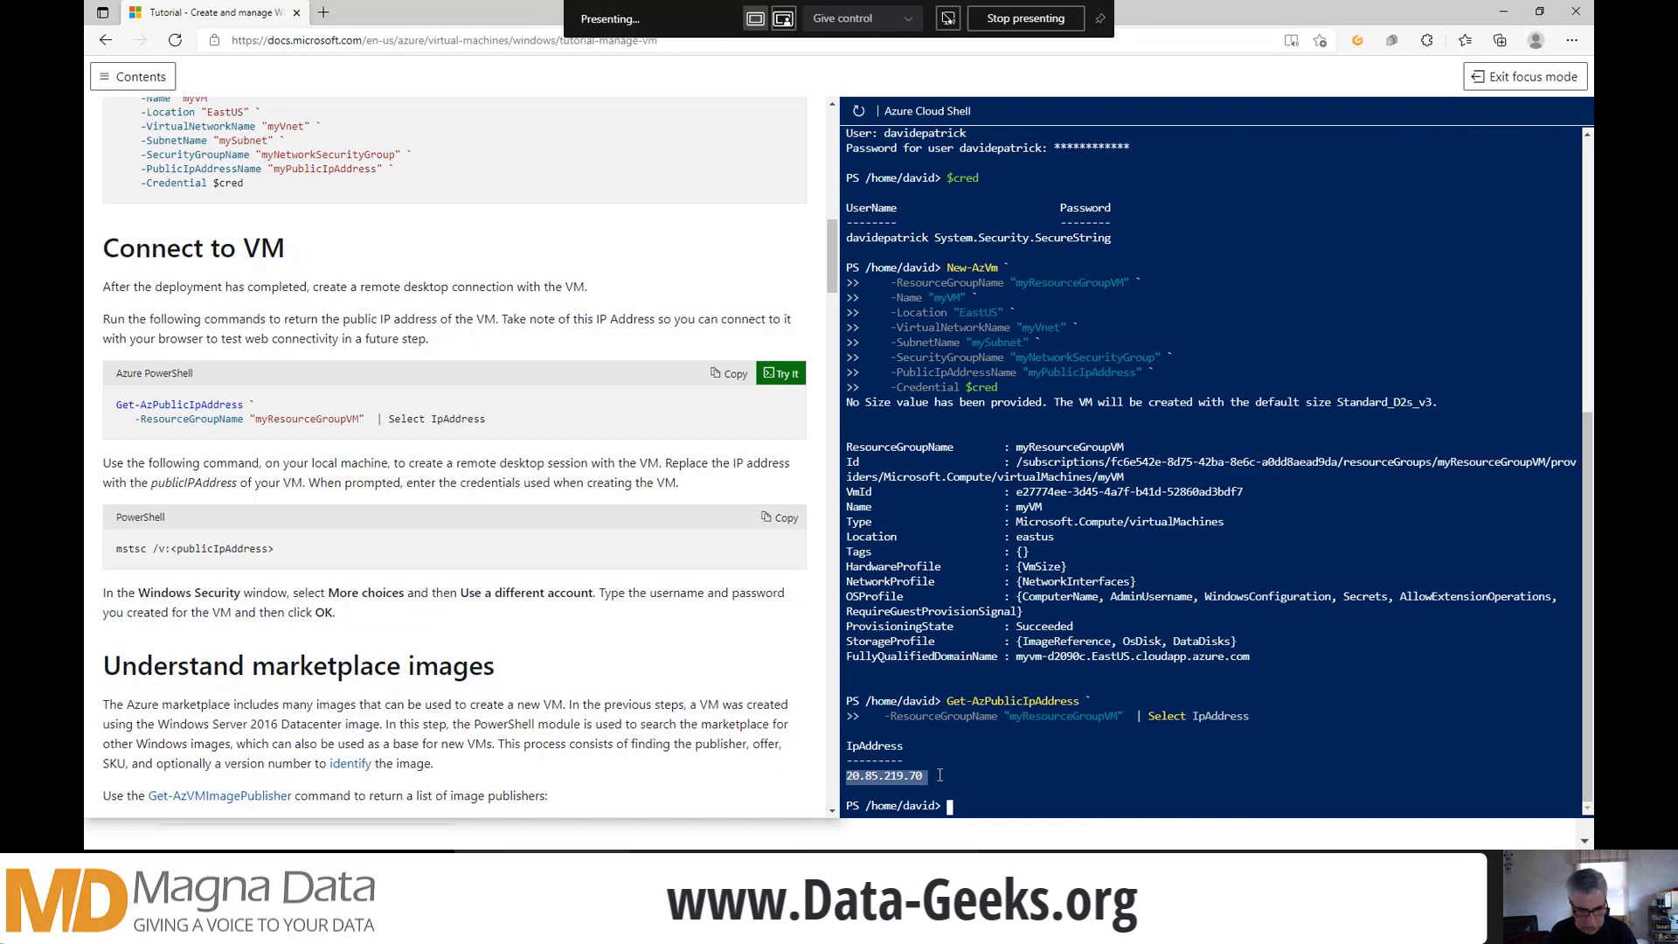
right_click(905, 774)
left_click(993, 405)
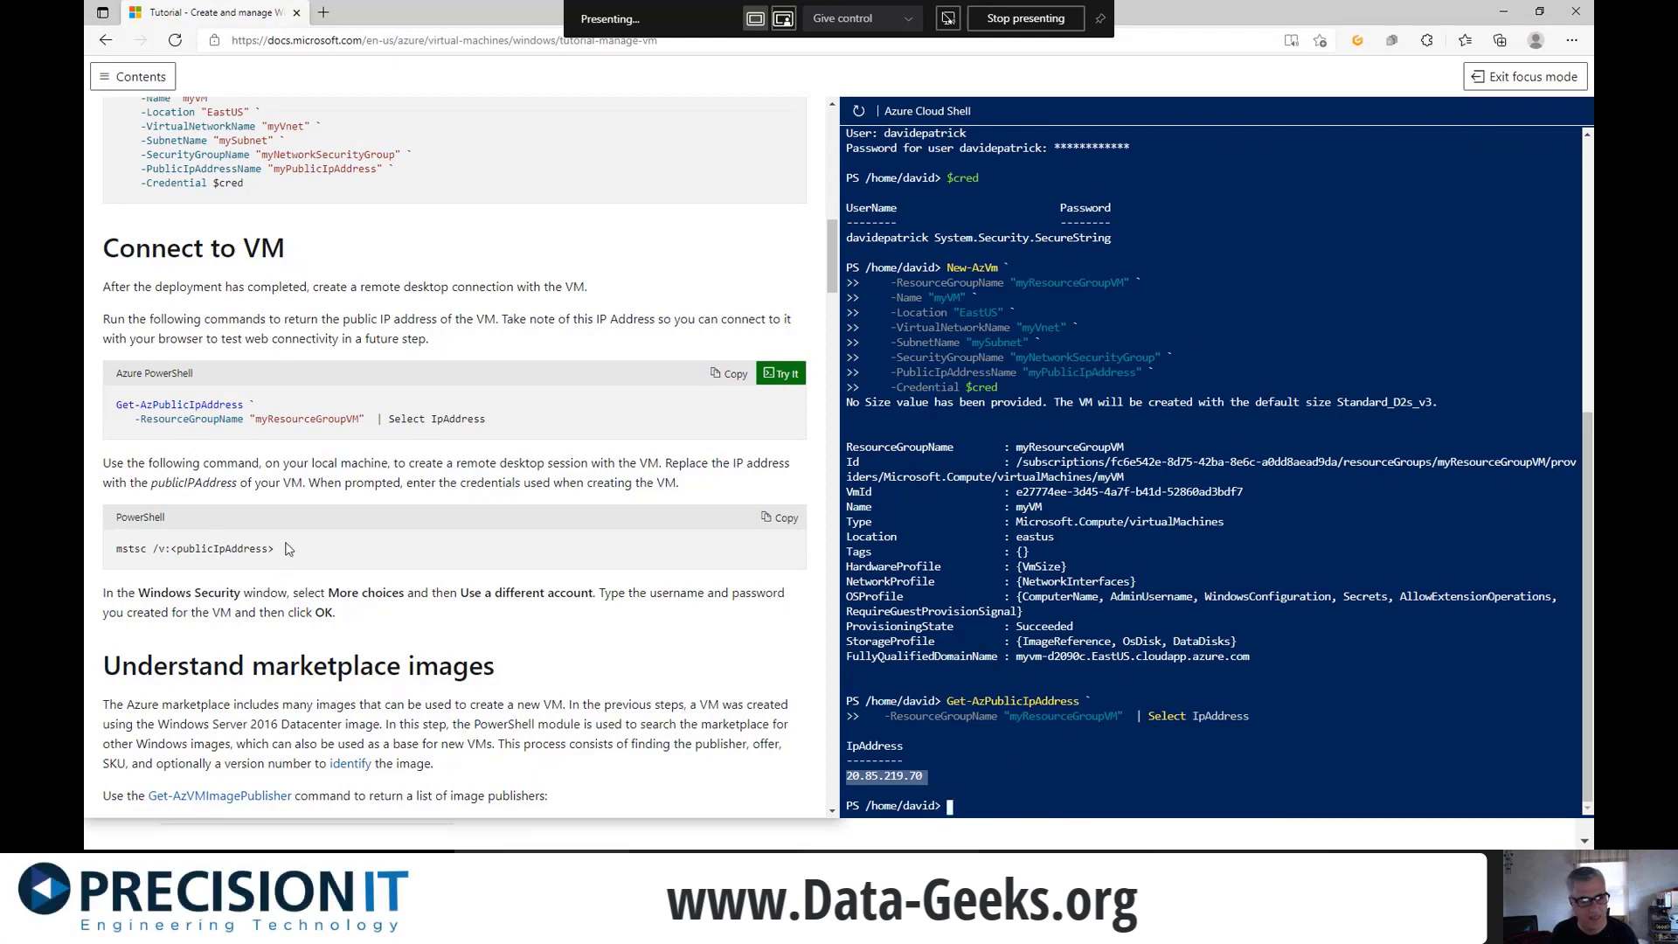
- Try running mstsc in Cloud Shell, where it isn't recognized, then switch to the local computer
left_click_drag(285, 549, 108, 560)
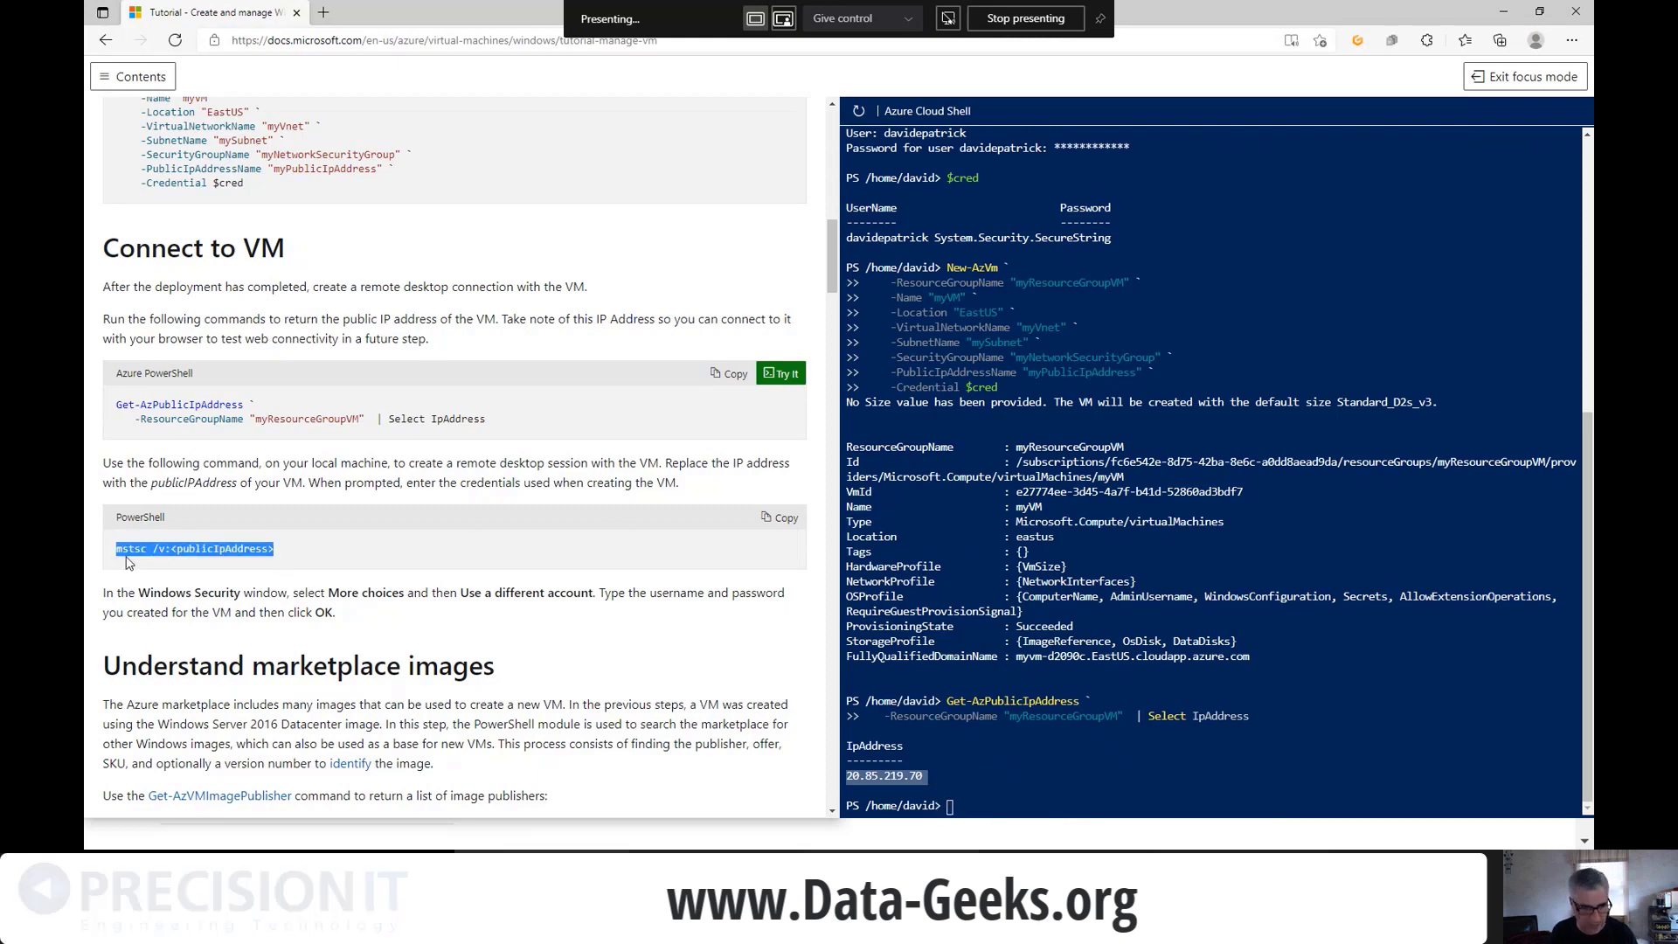
left_click(1086, 769)
key("ctrl+v")
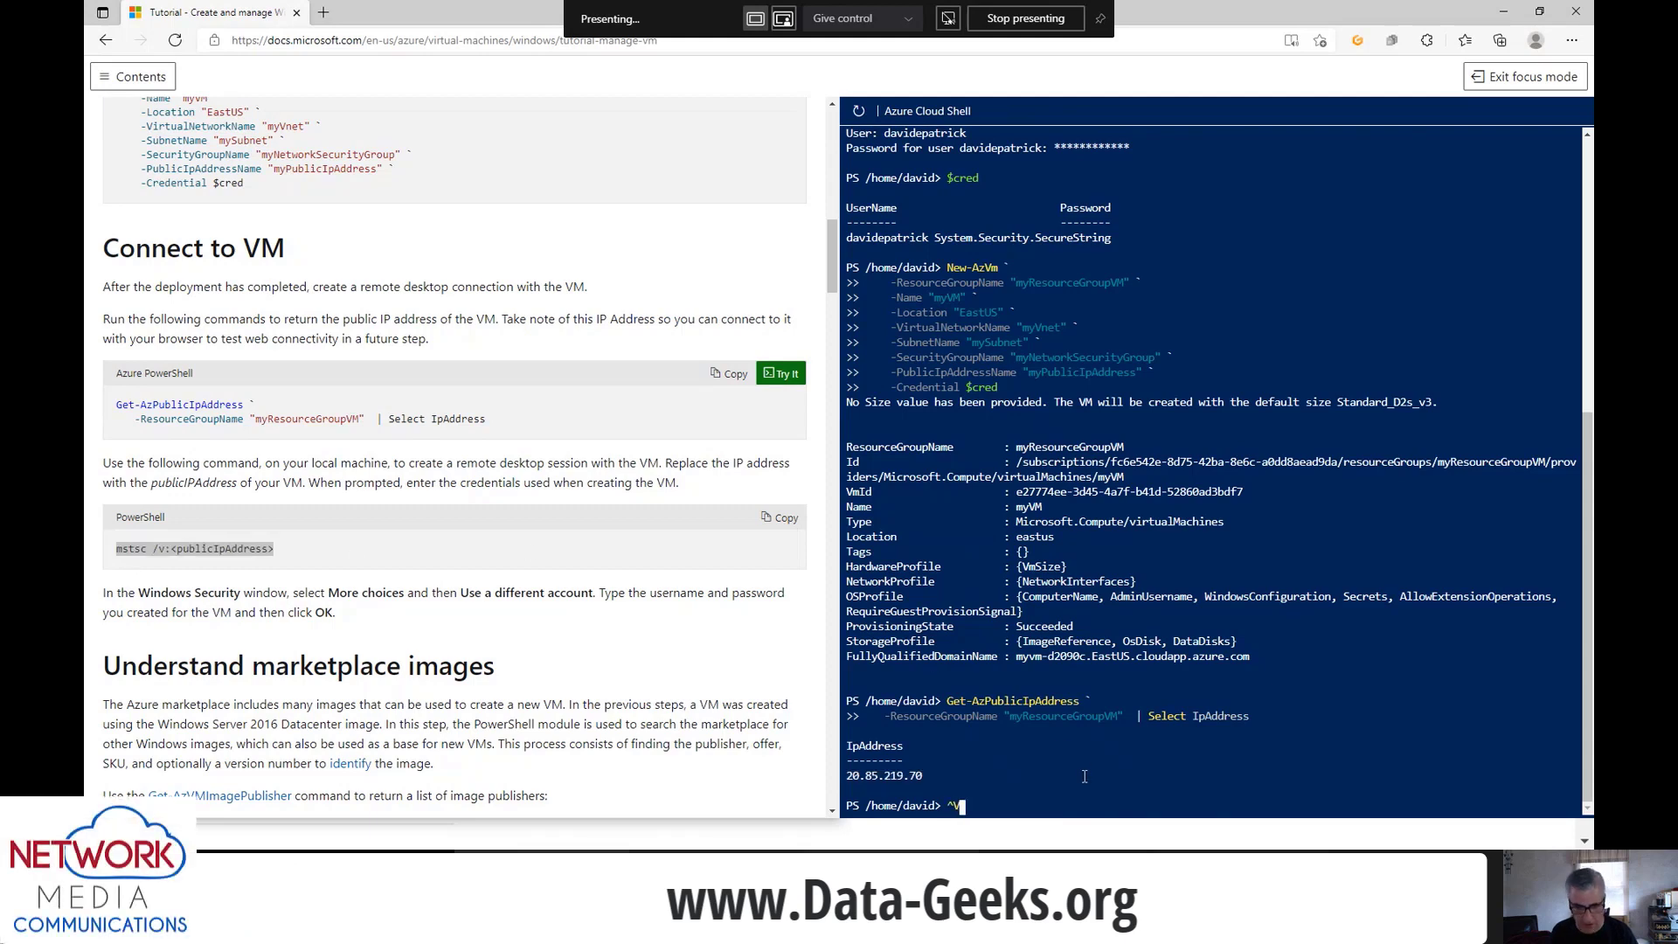
key("BackSpace")
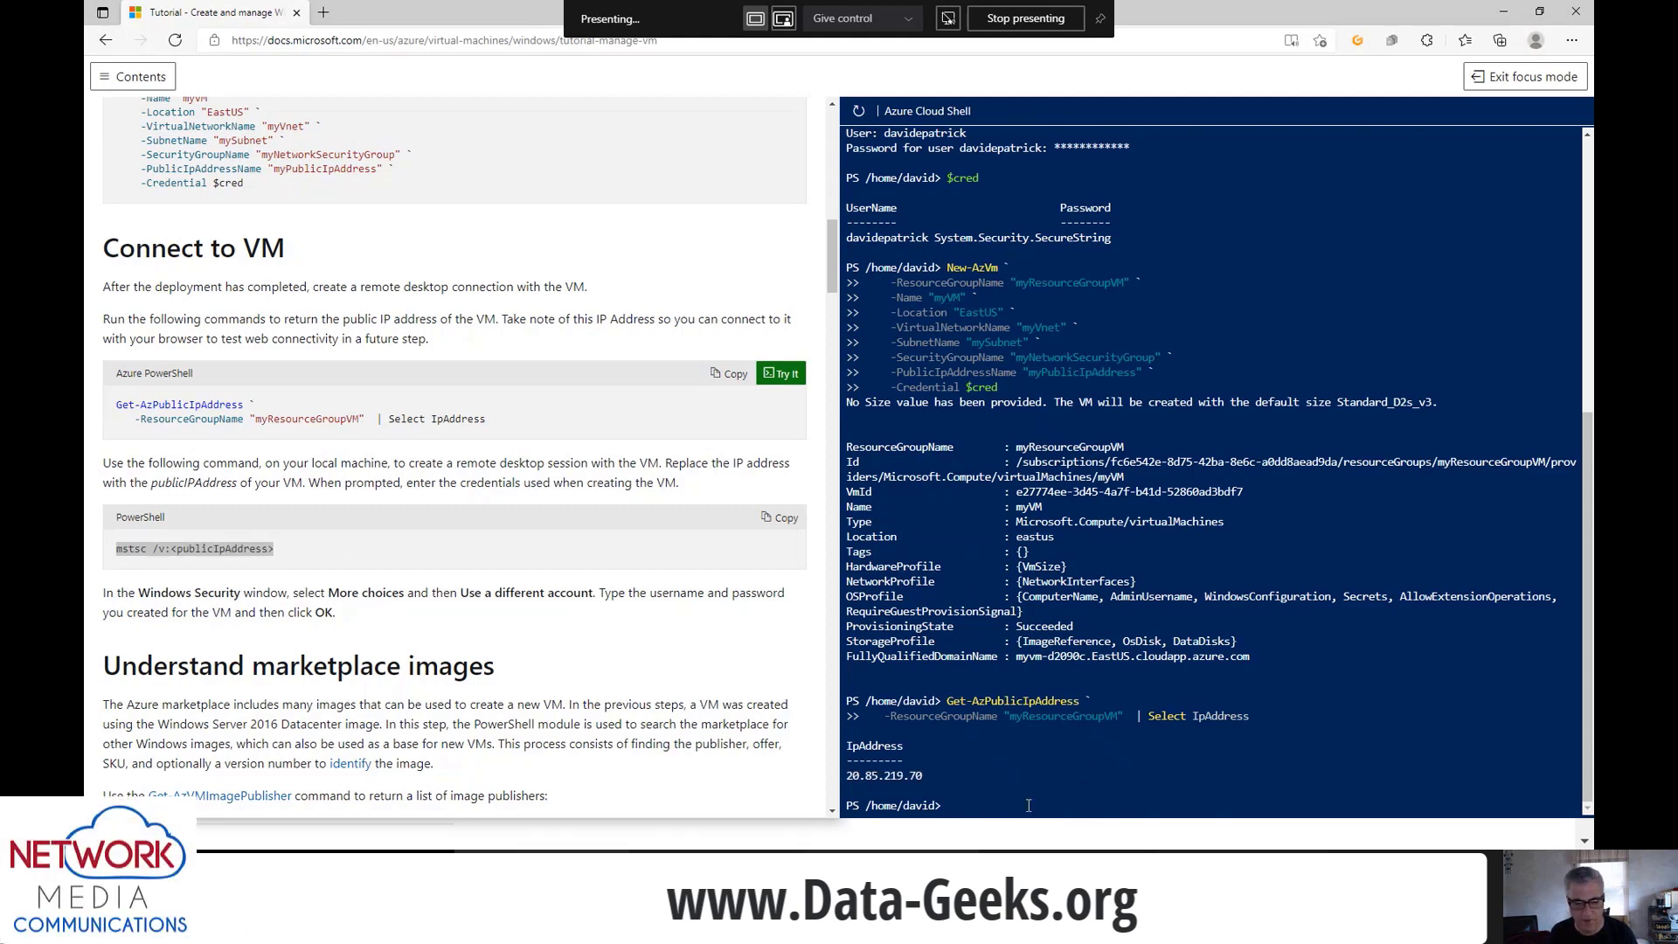
type("mstsc")
key("Return")
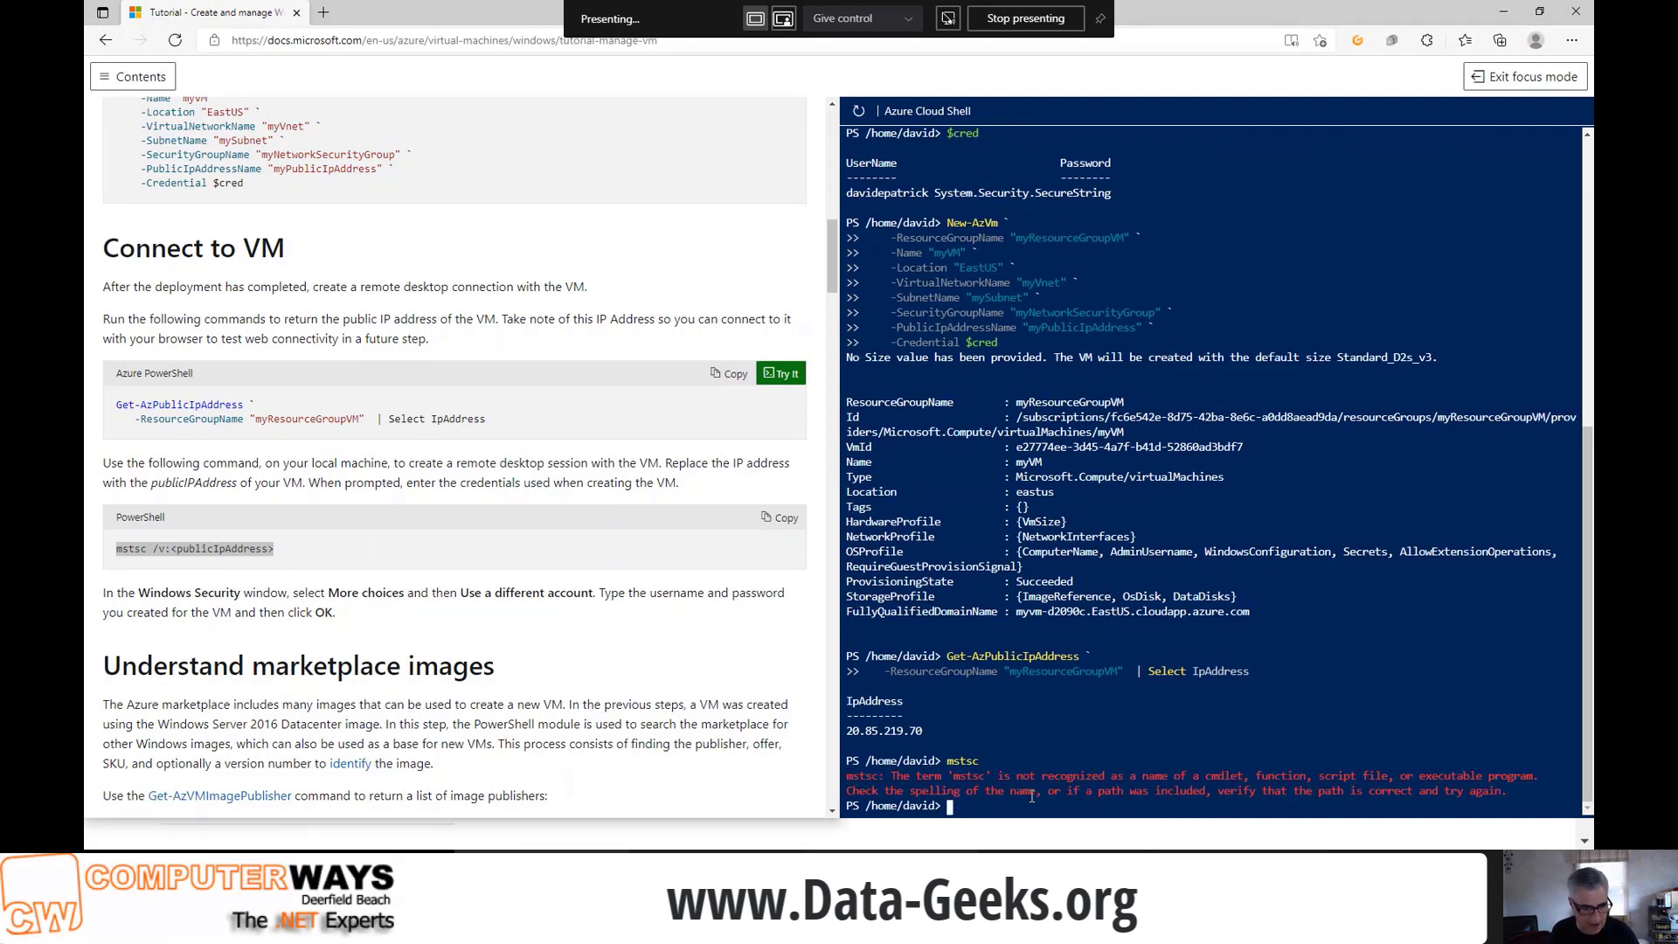
key("super+r")
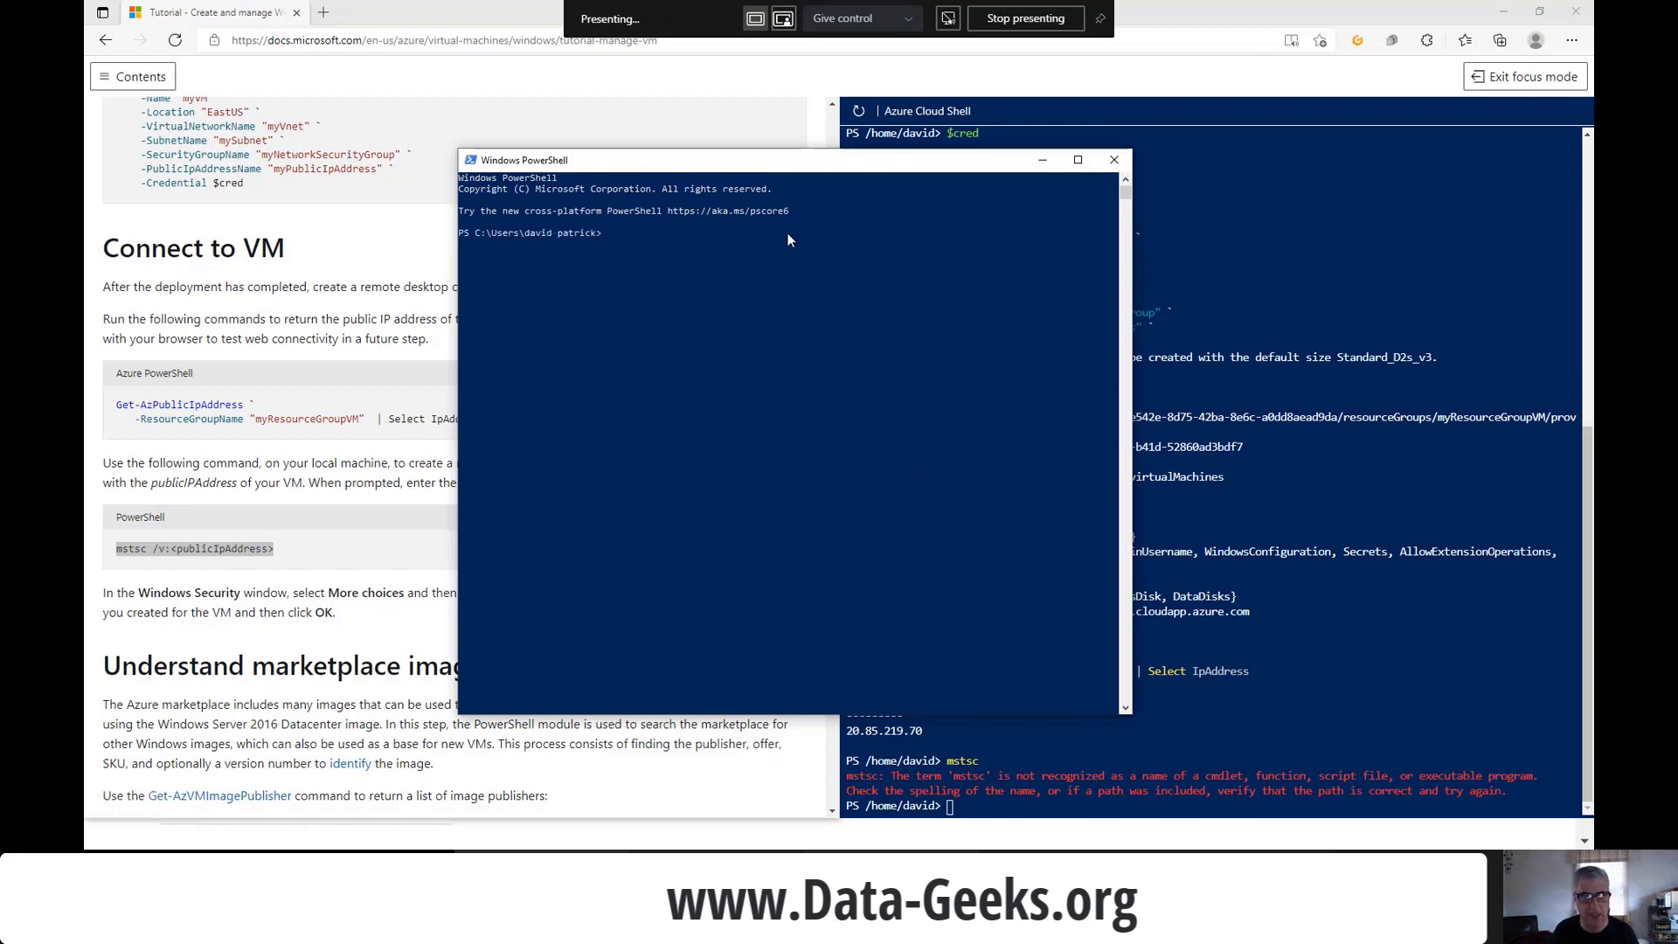
- Launch mstsc from local PowerShell and sign in over RDP to 20.85.219.70 with the VM password
right_click(788, 234)
key("BackSpace")
key("BackSpace")
key("BackSpace")
key("BackSpace")
key("BackSpace")
key("BackSpace")
key("BackSpace")
key("BackSpace")
key("BackSpace")
key("BackSpace")
key("BackSpace")
key("BackSpace")
key("BackSpace")
key("BackSpace")
key("BackSpace")
key("BackSpace")
key("BackSpace")
key("BackSpace")
key("BackSpace")
key("BackSpace")
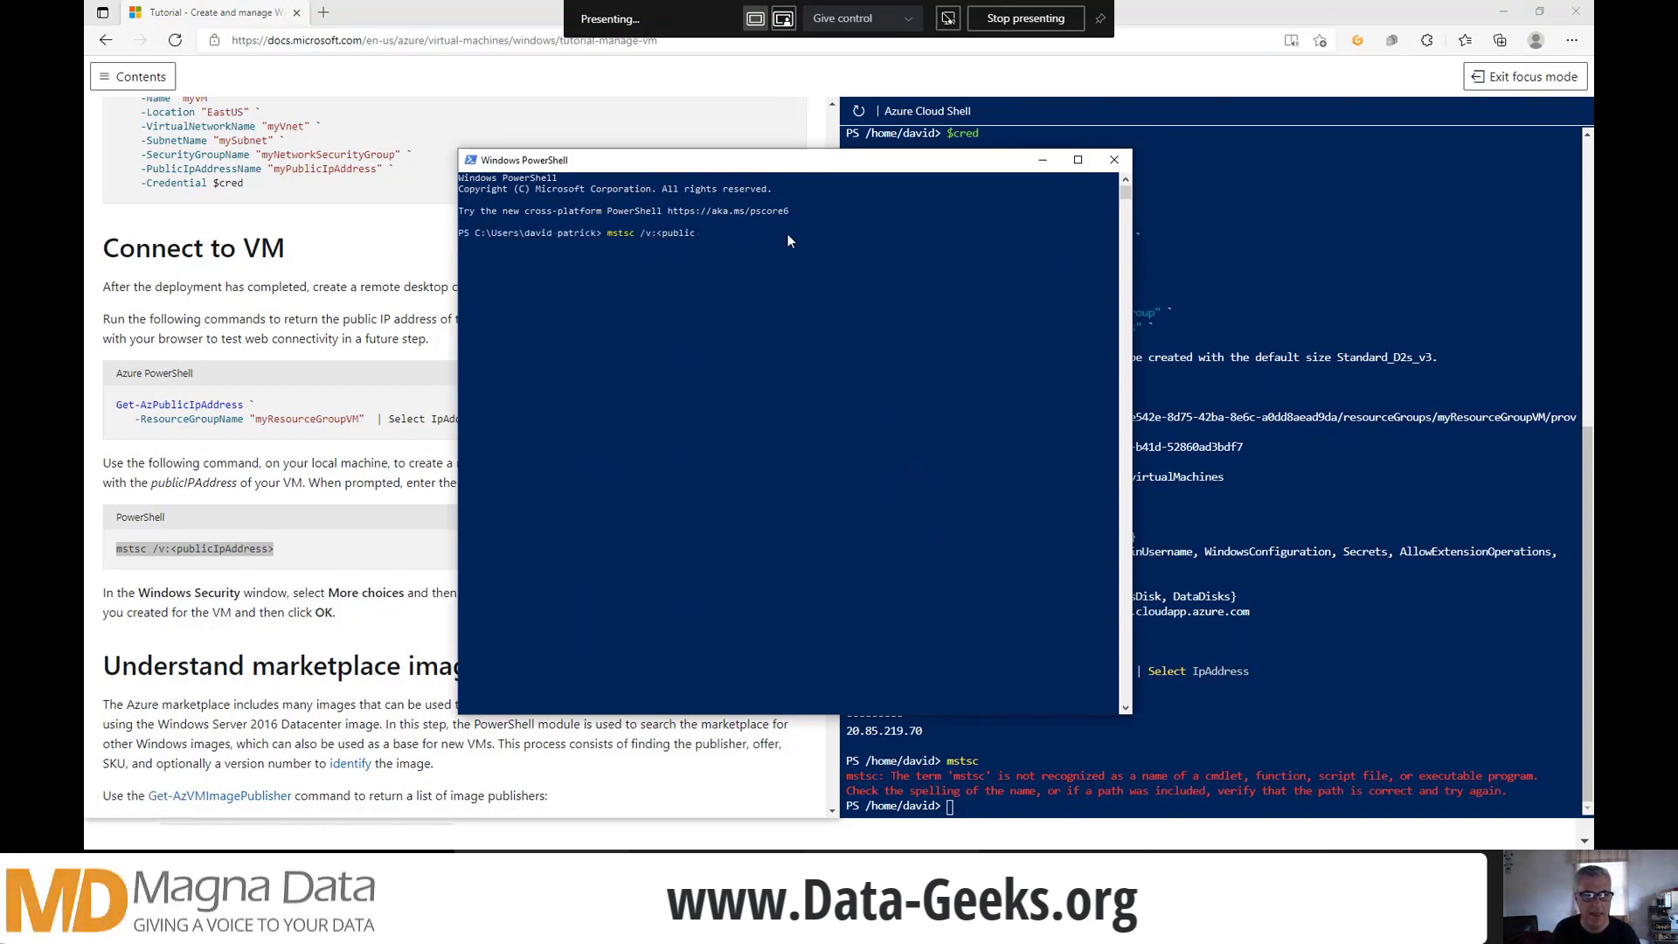
key("Return")
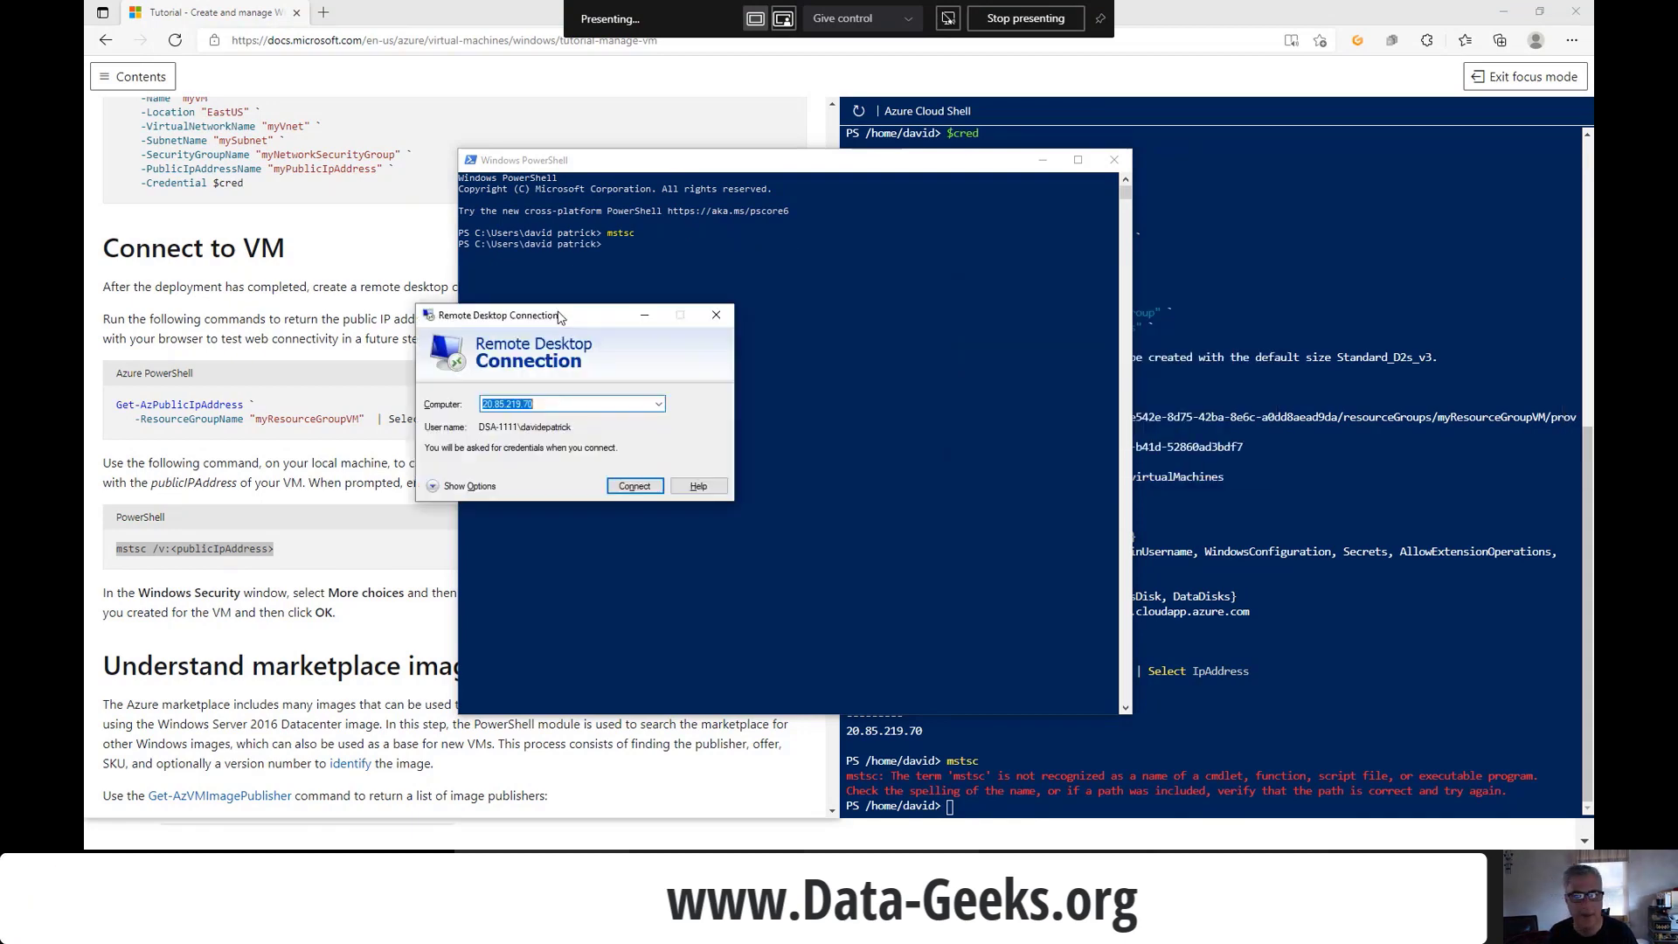
left_click_drag(602, 319, 721, 322)
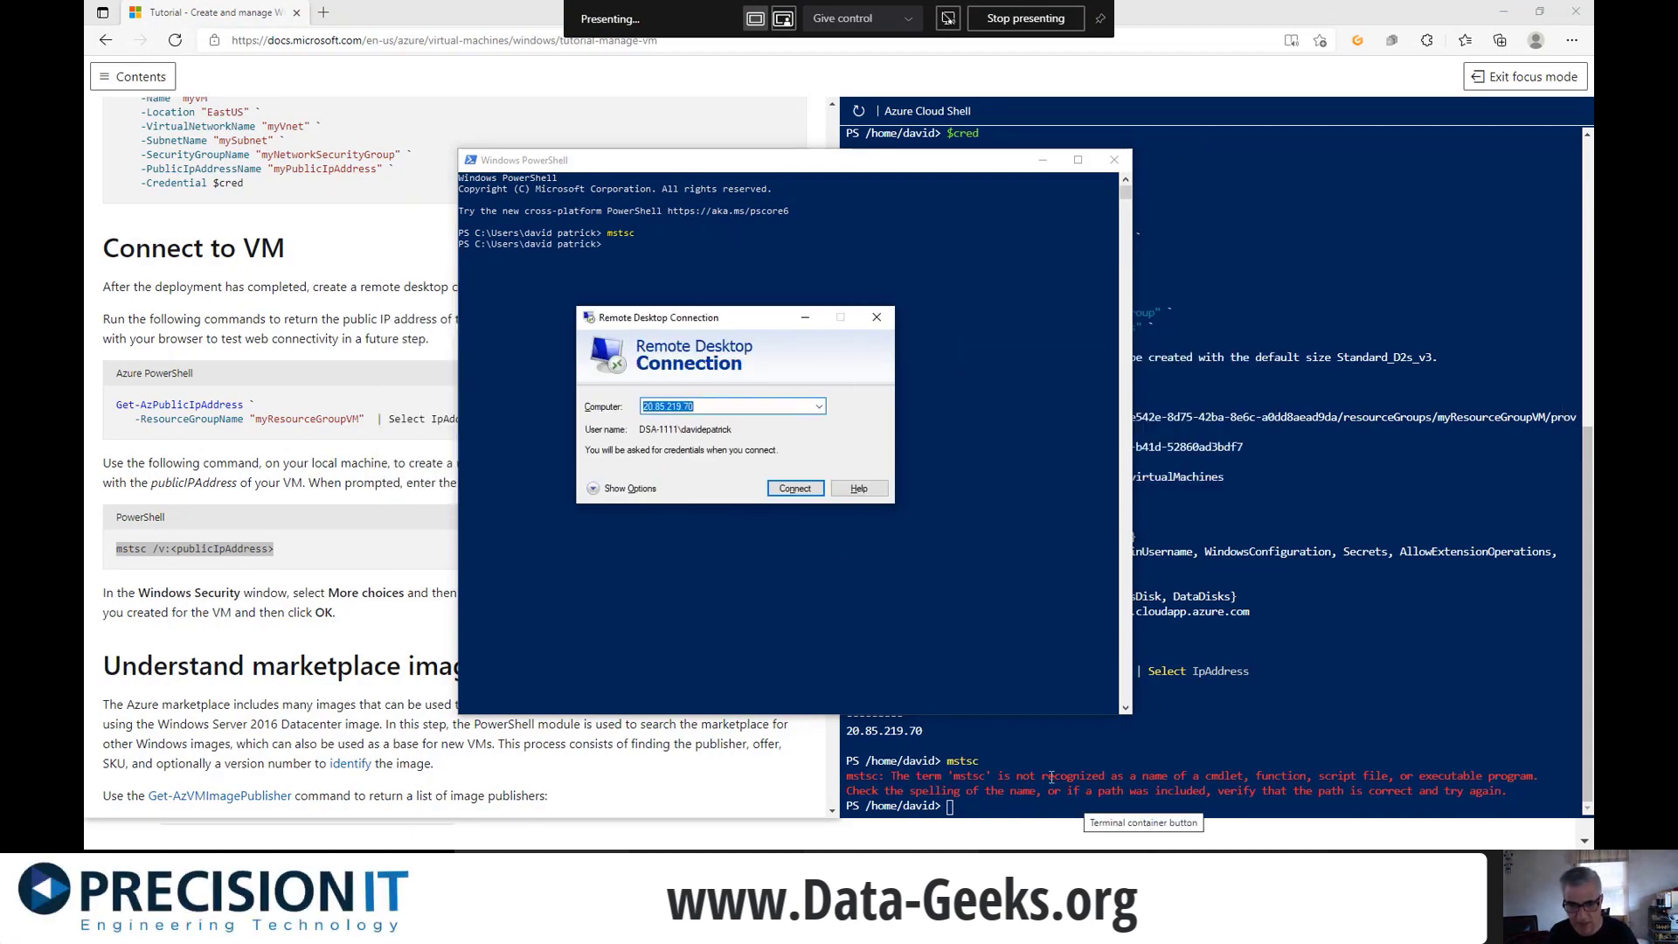
left_click(814, 495)
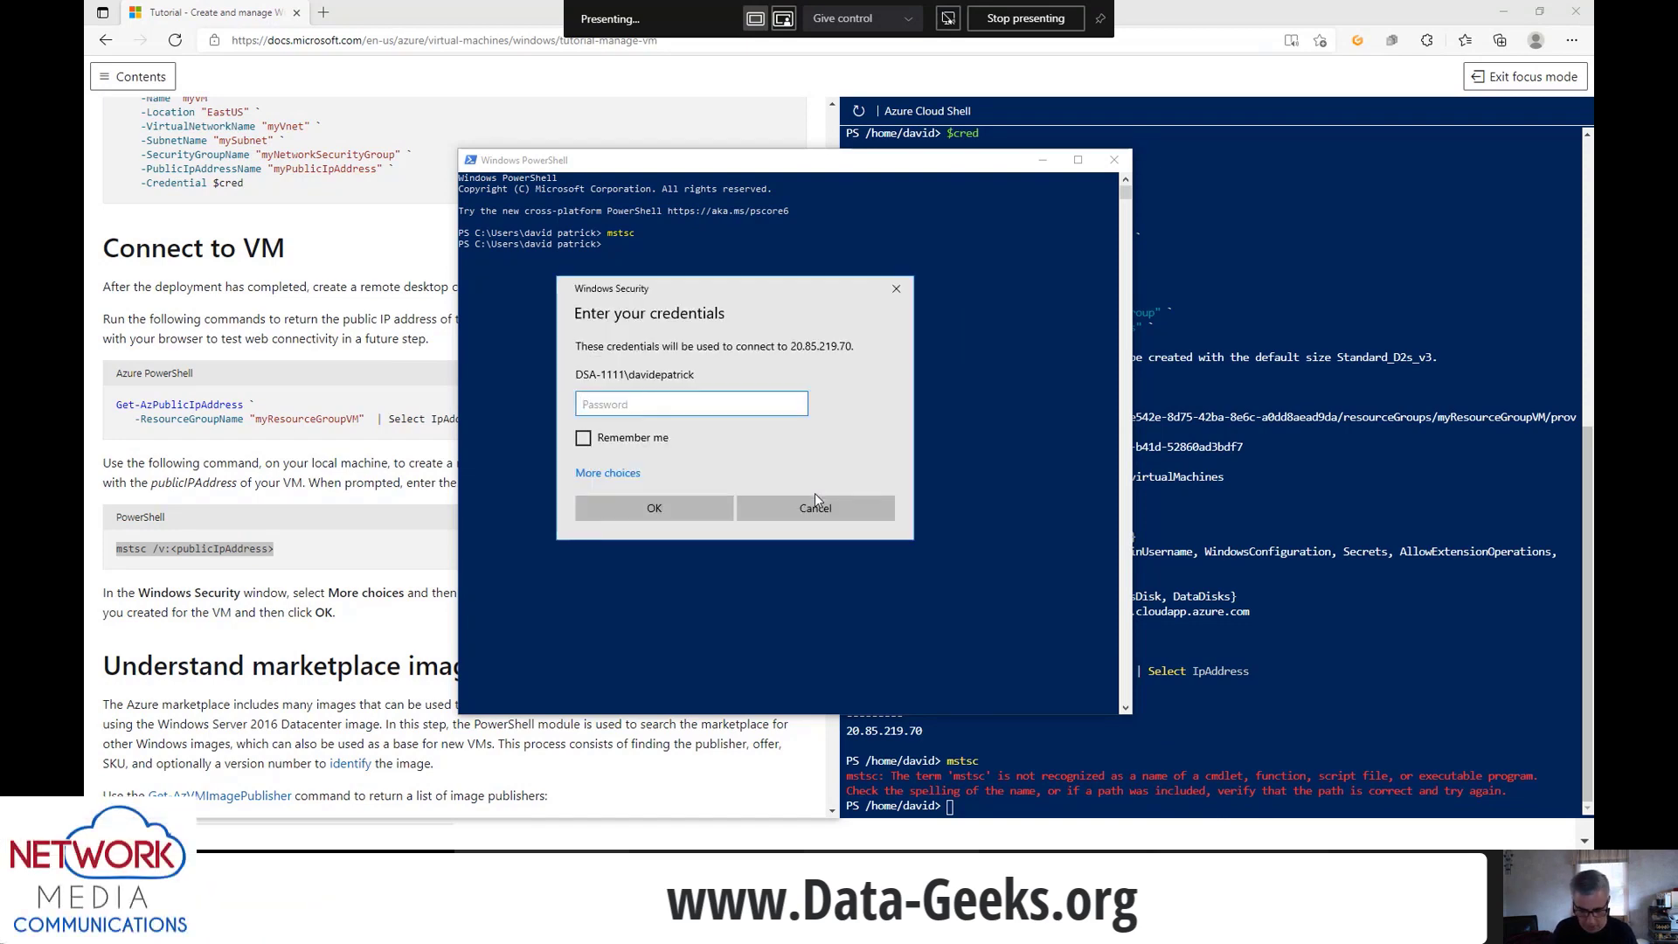
type("•••••••••••••")
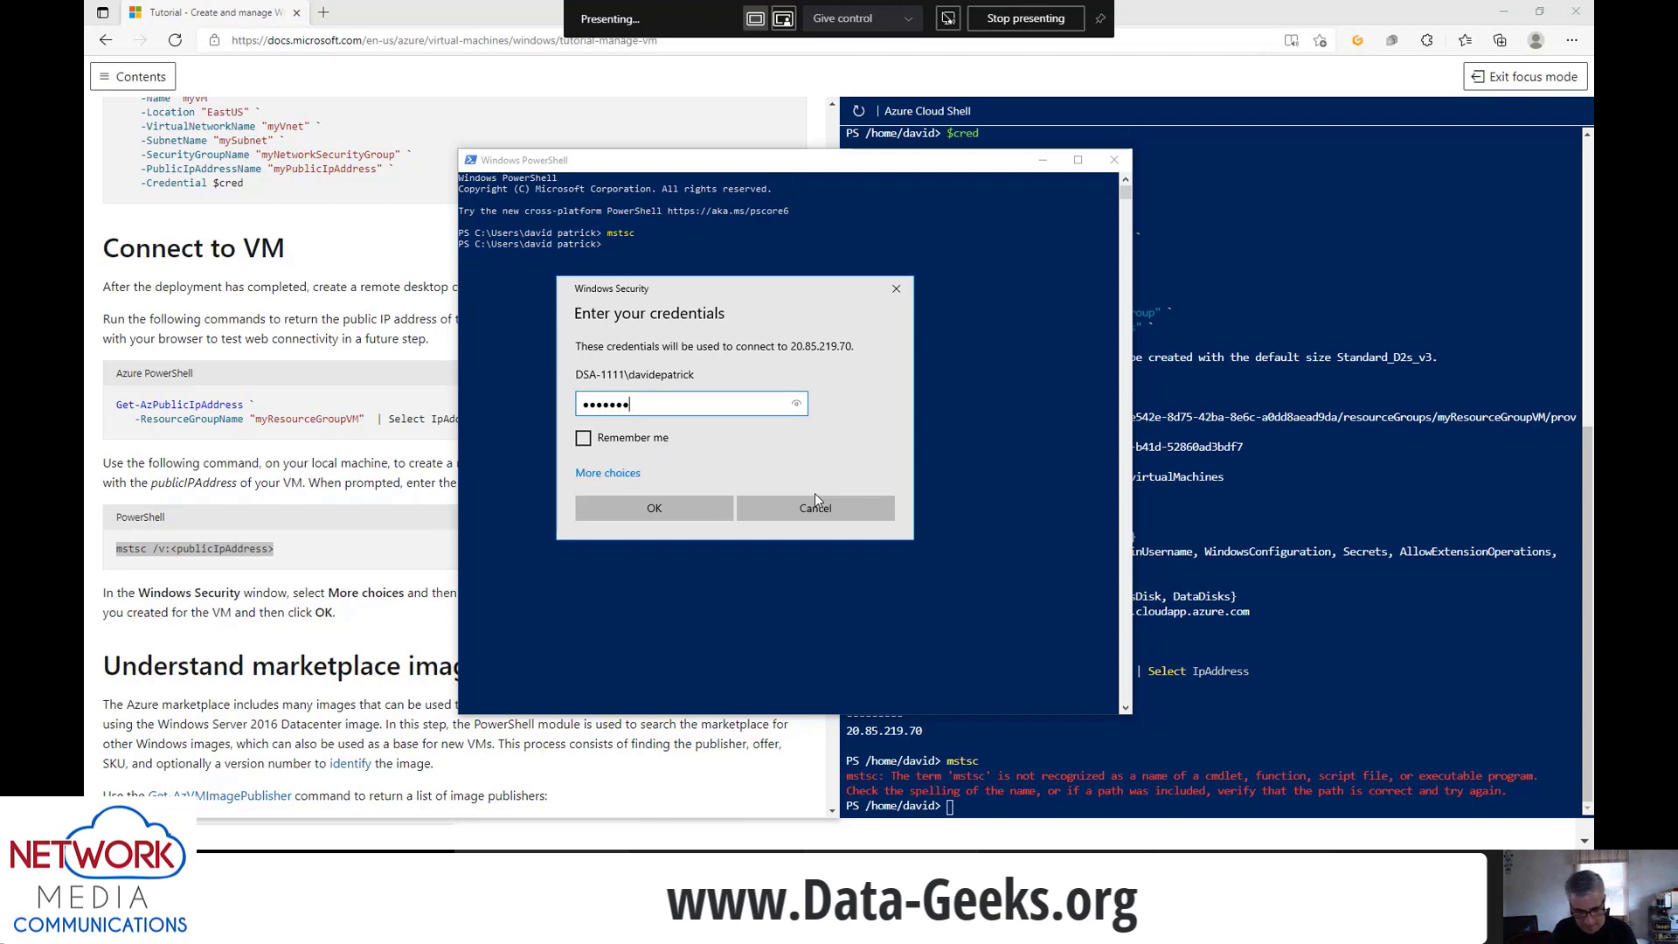
key("Return")
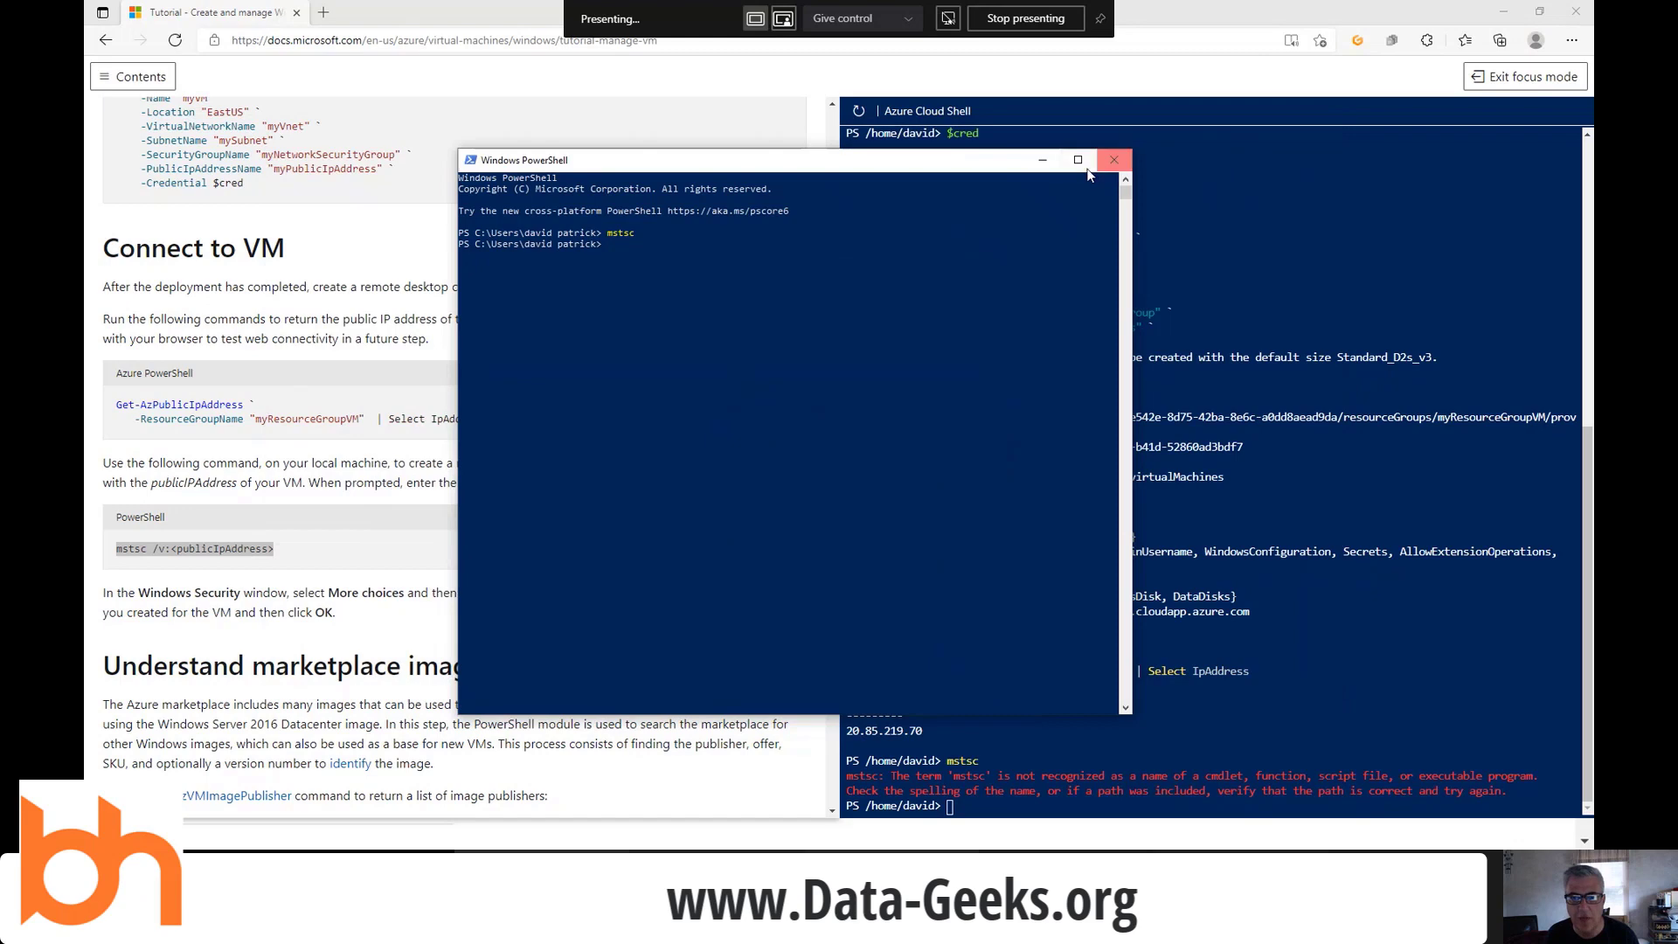
- Close local PowerShell and scroll the tutorial down to its Delete resource group section
left_click(1112, 161)
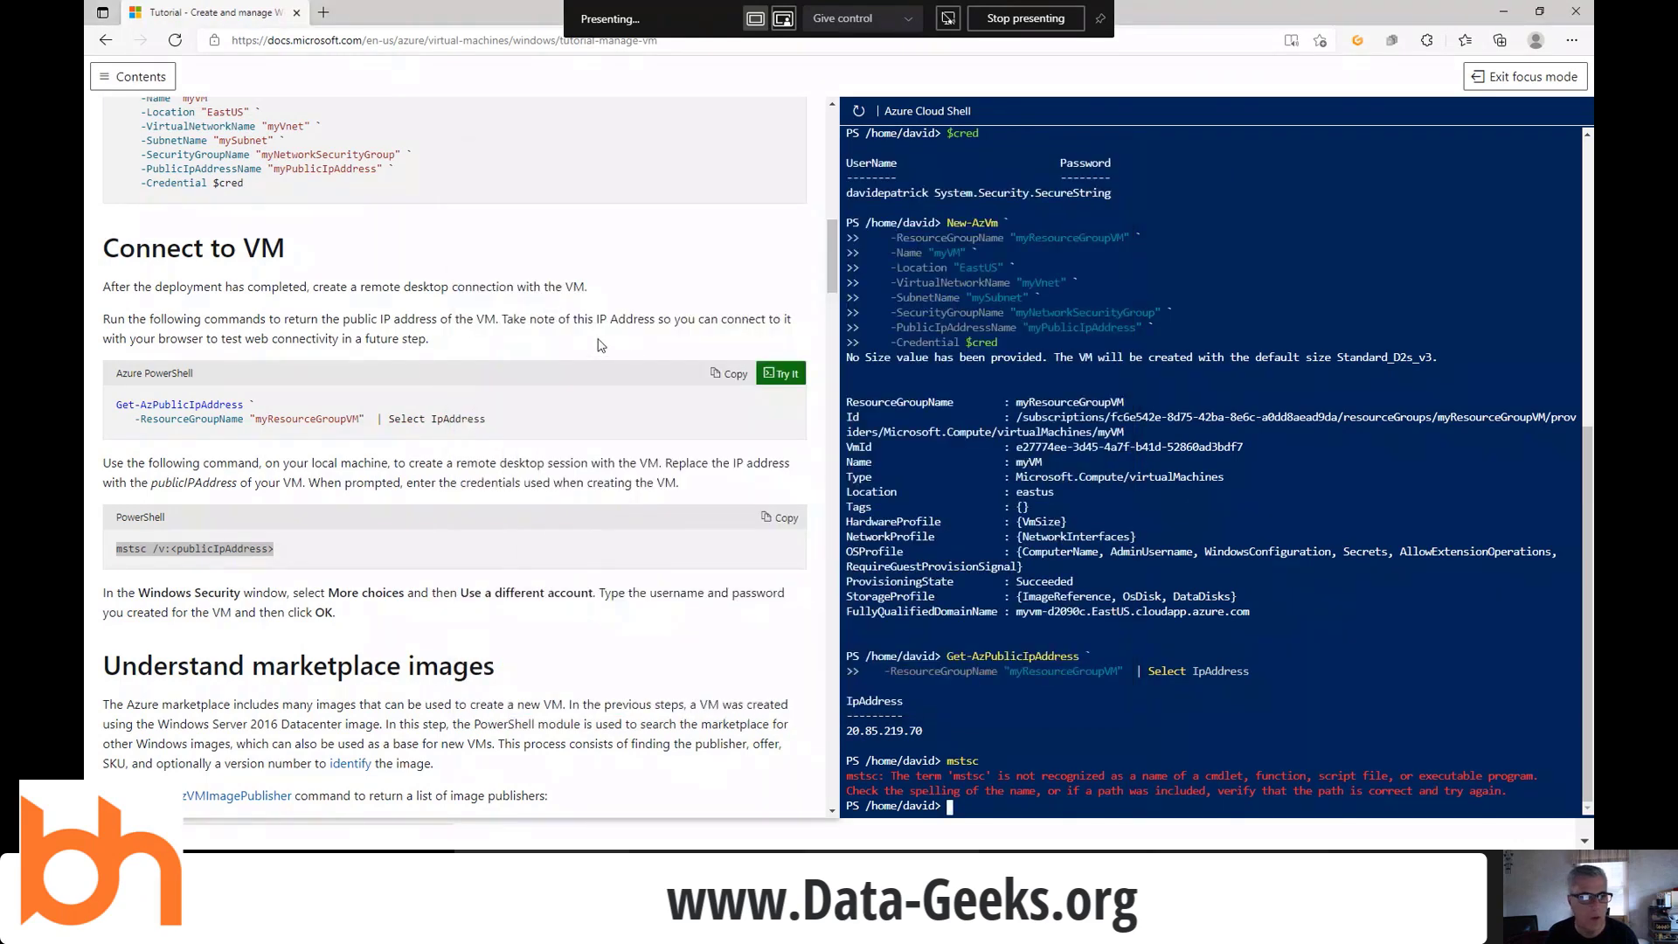
scroll(599, 349, "down", 3)
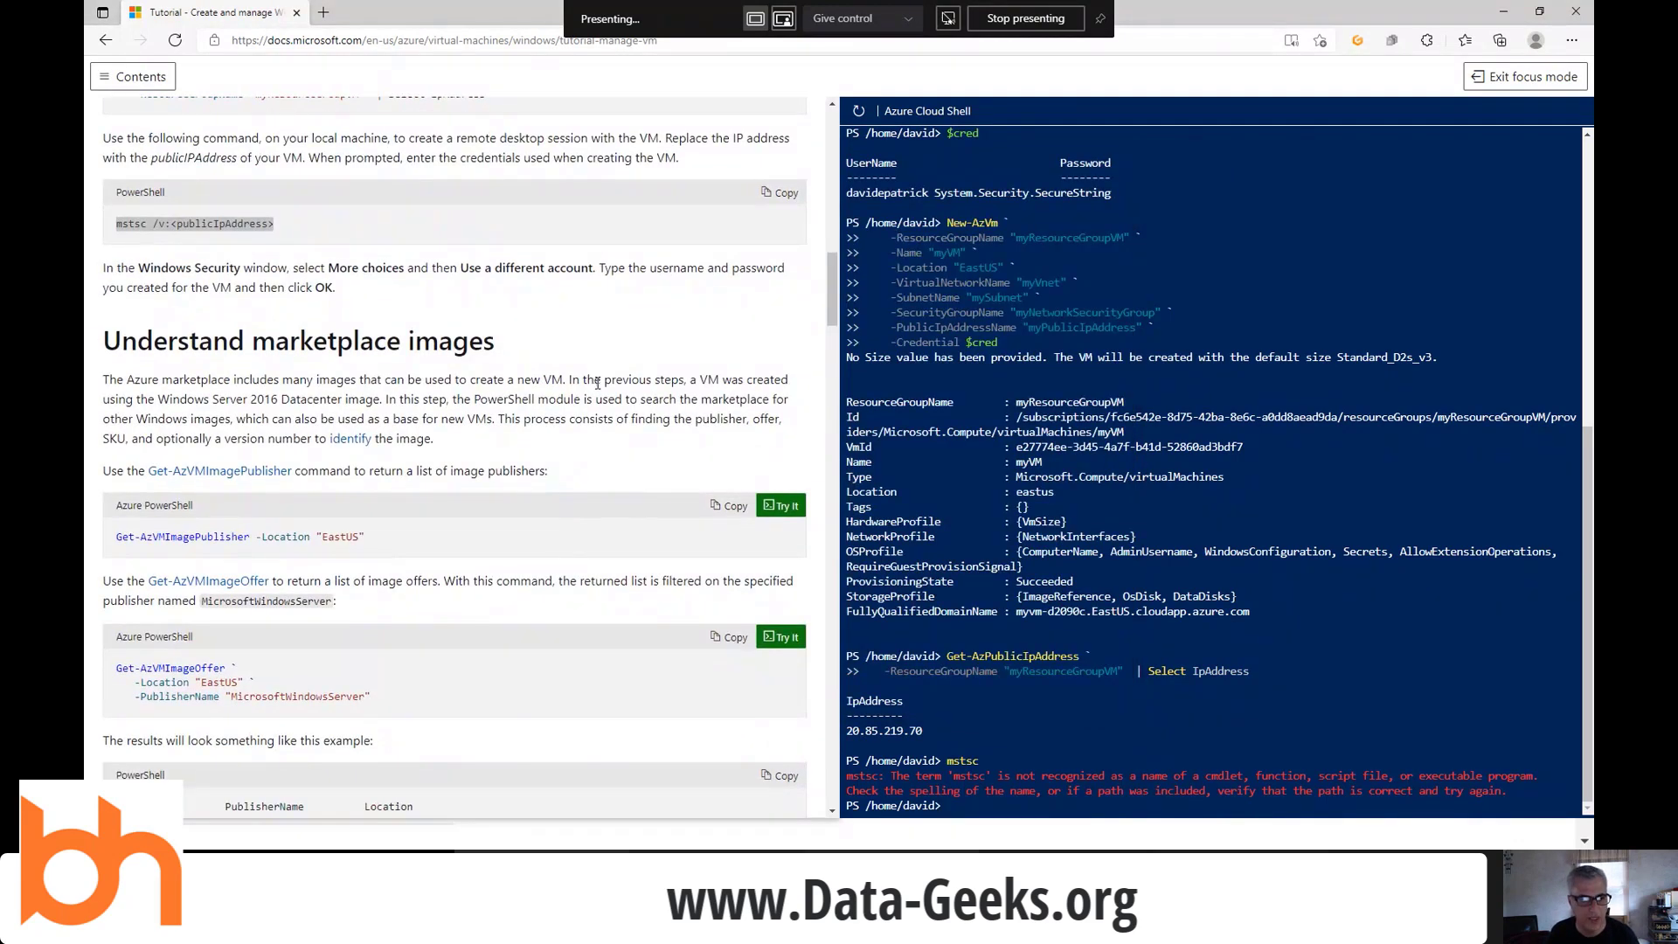
scroll(597, 381, "down", 1)
scroll(594, 381, "up", 2)
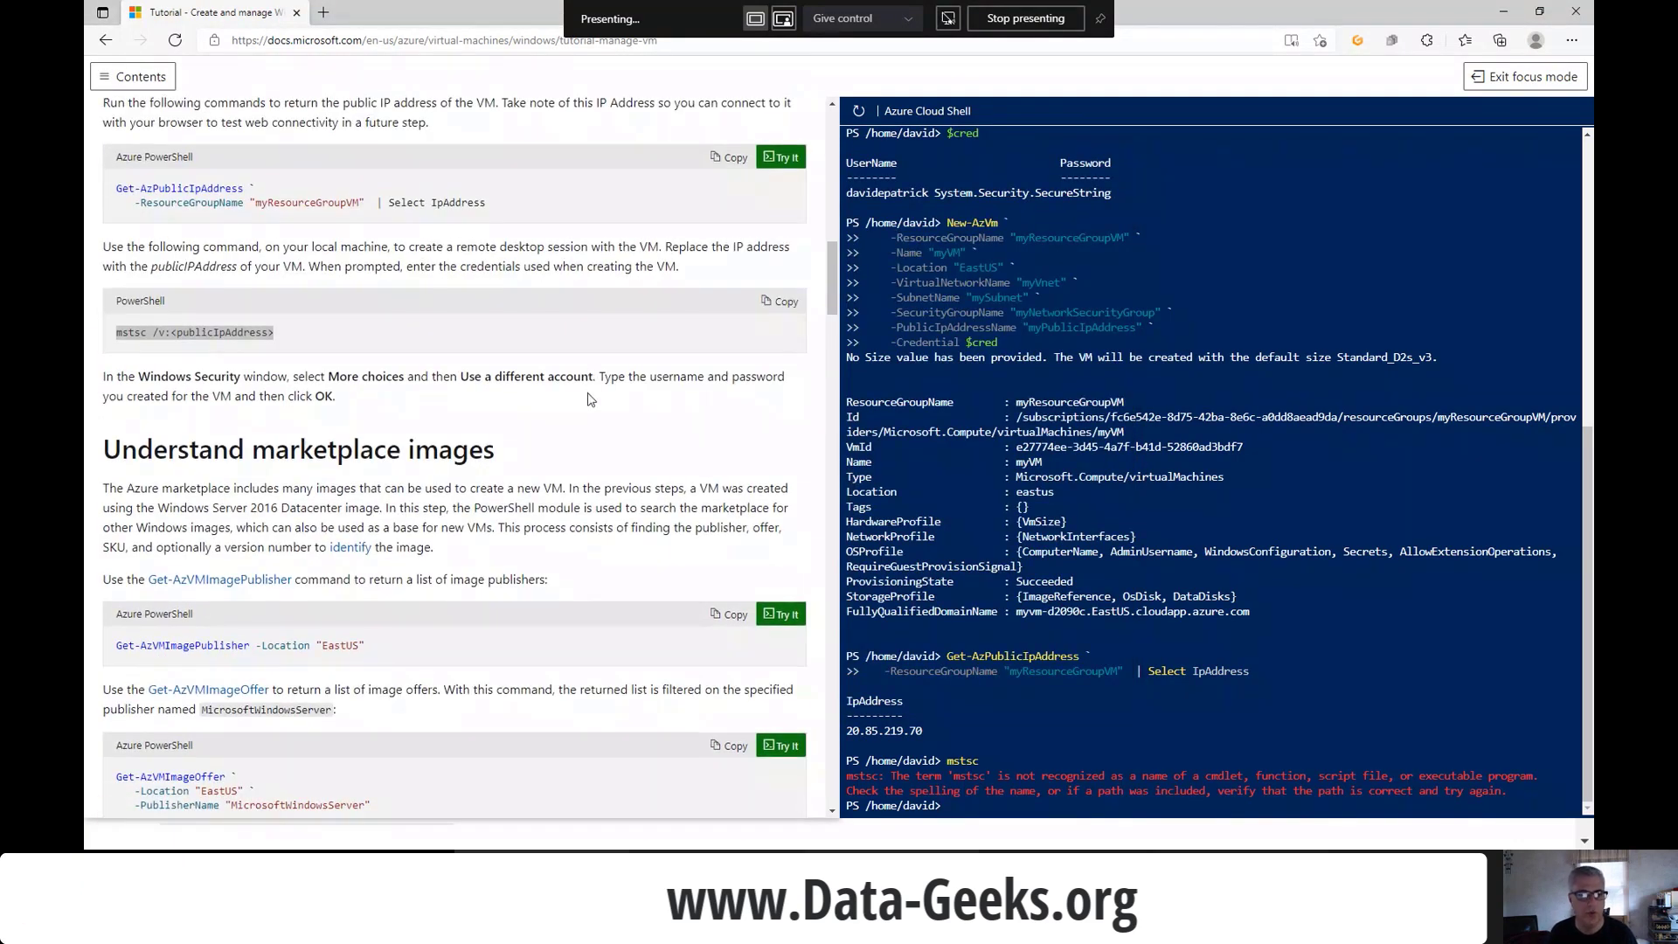
scroll(603, 404, "down", 8)
scroll(642, 411, "up", 4)
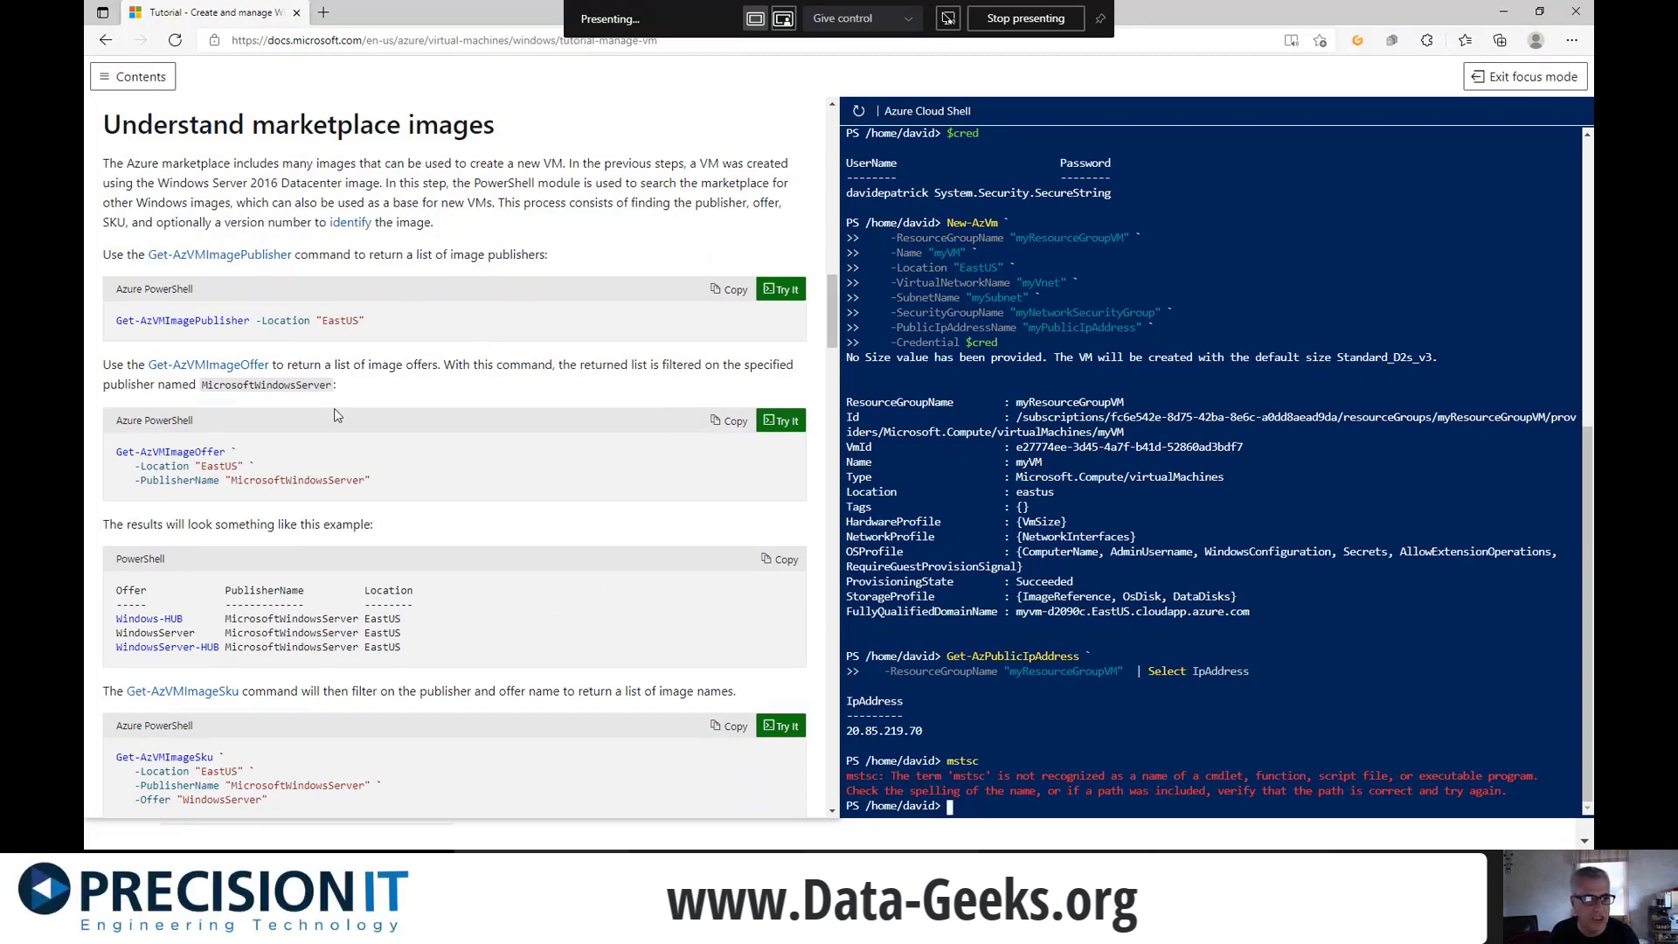
scroll(337, 415, "down", 4)
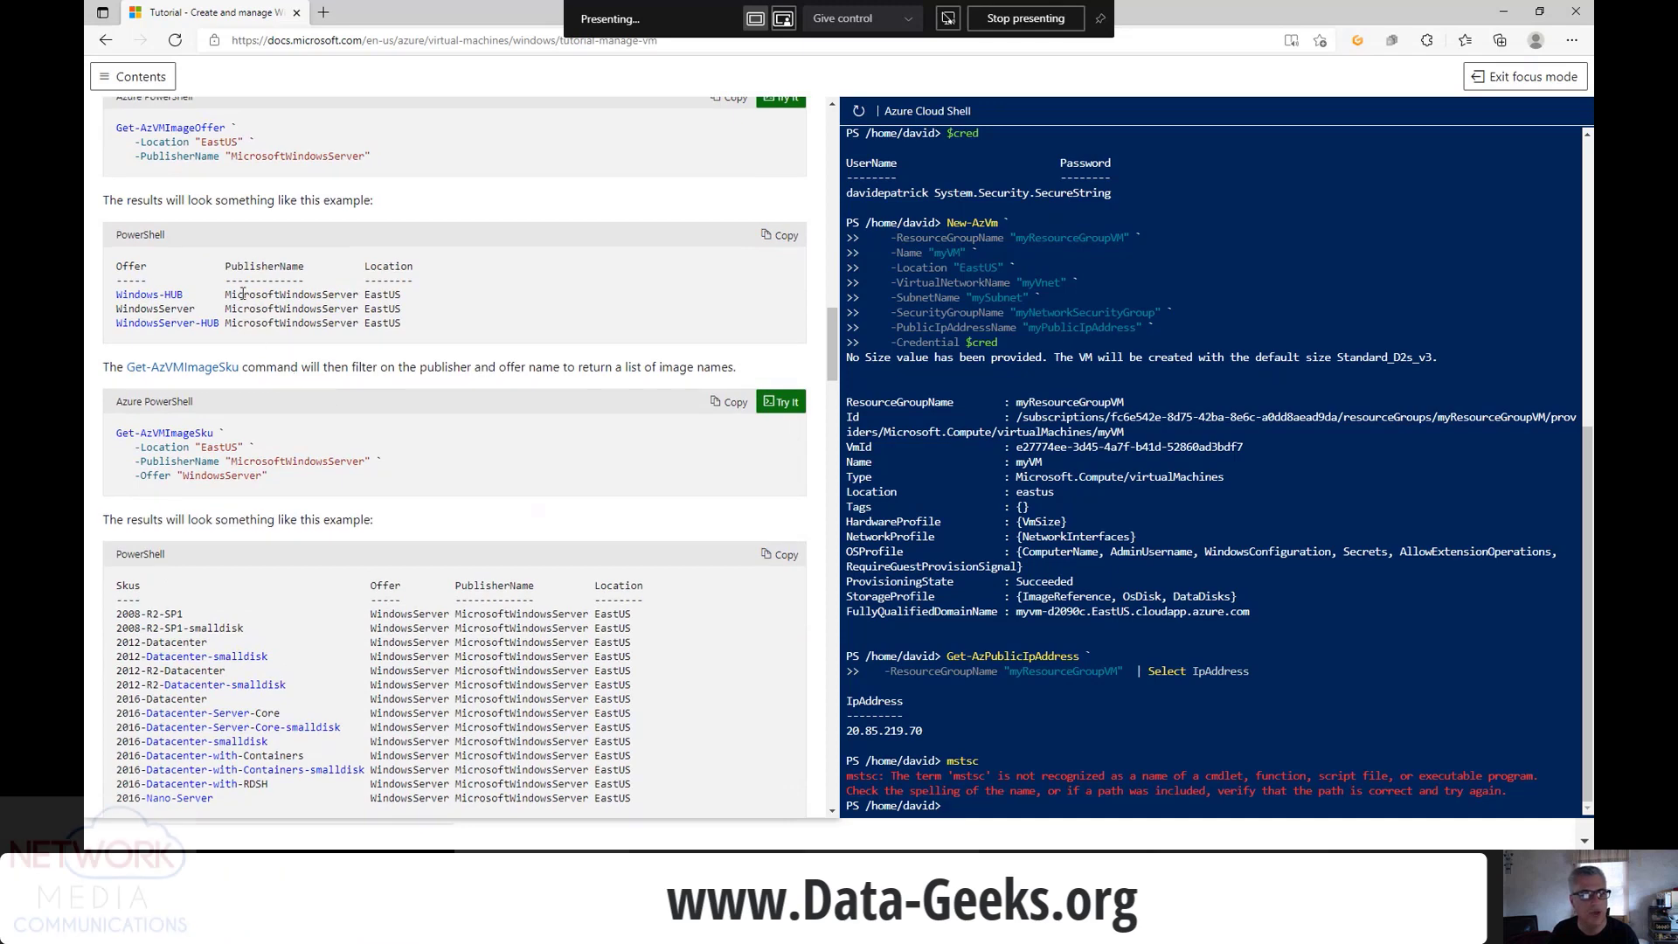
scroll(294, 360, "down", 1)
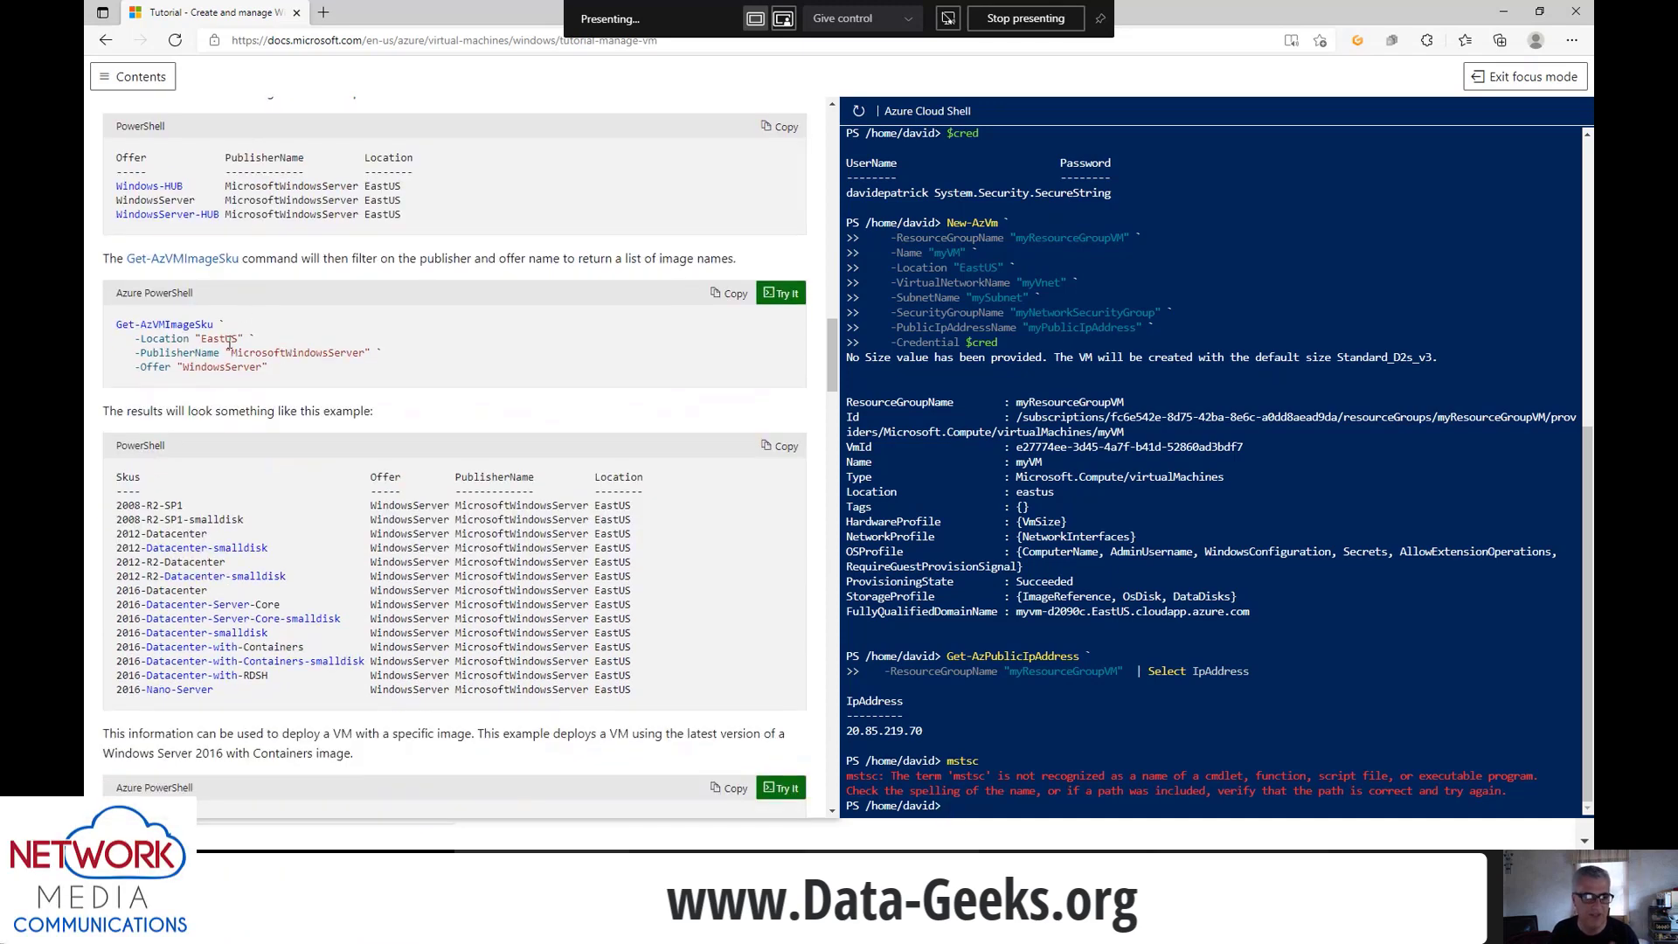
scroll(230, 341, "down", 5)
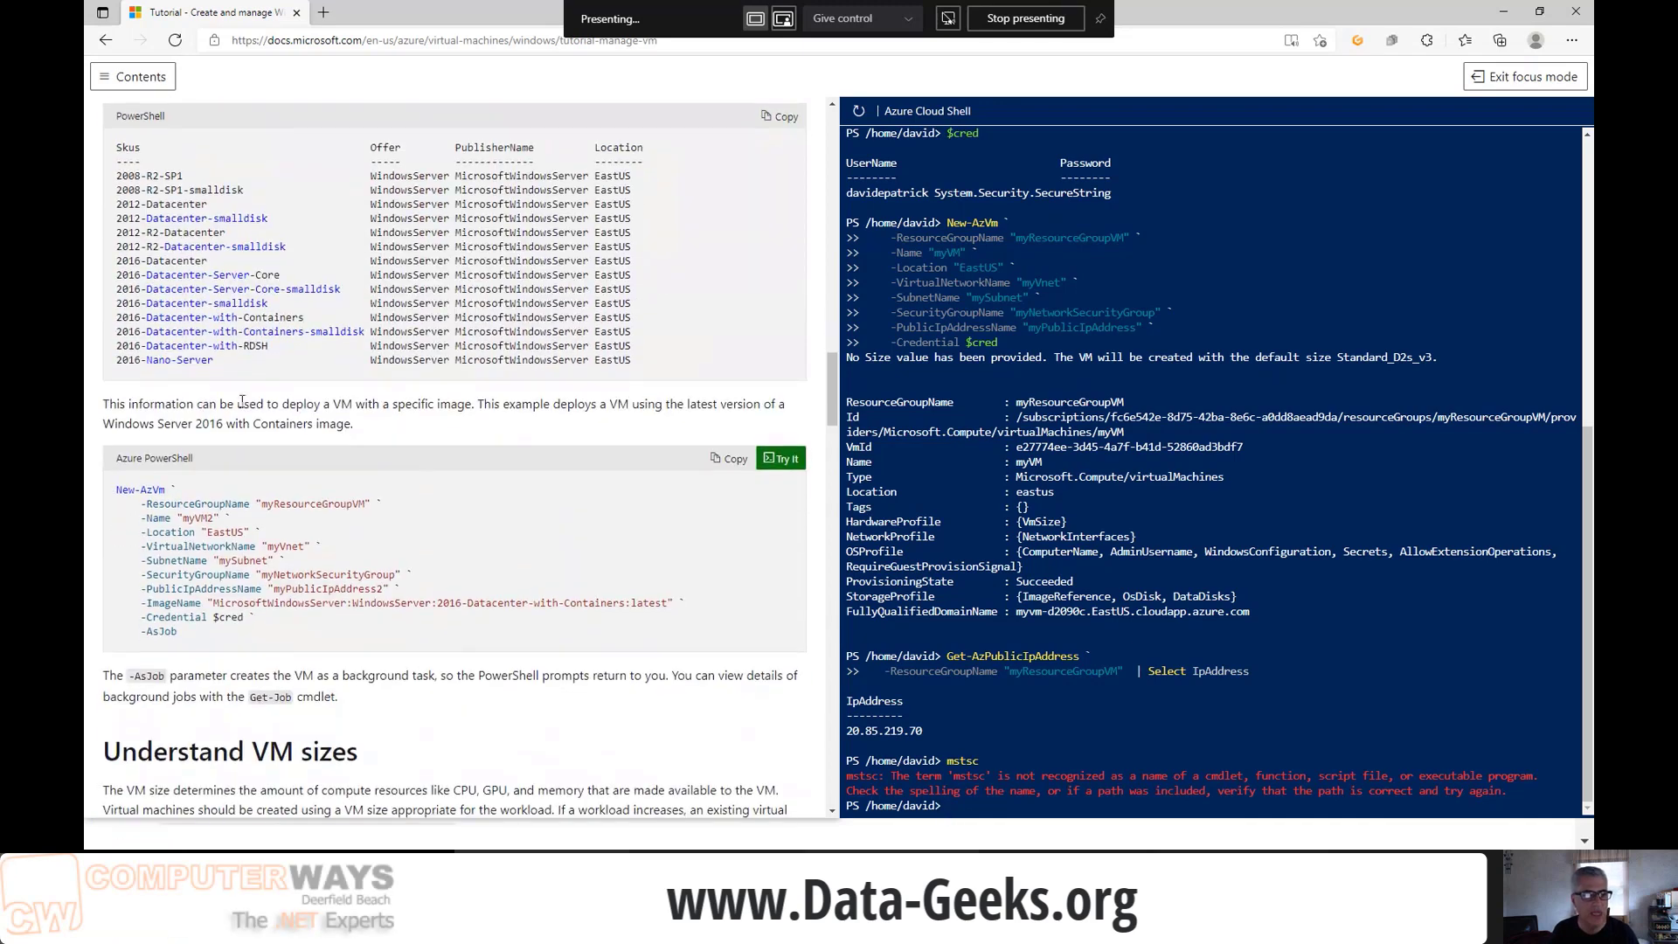
scroll(241, 397, "down", 1)
scroll(232, 200, "up", 1)
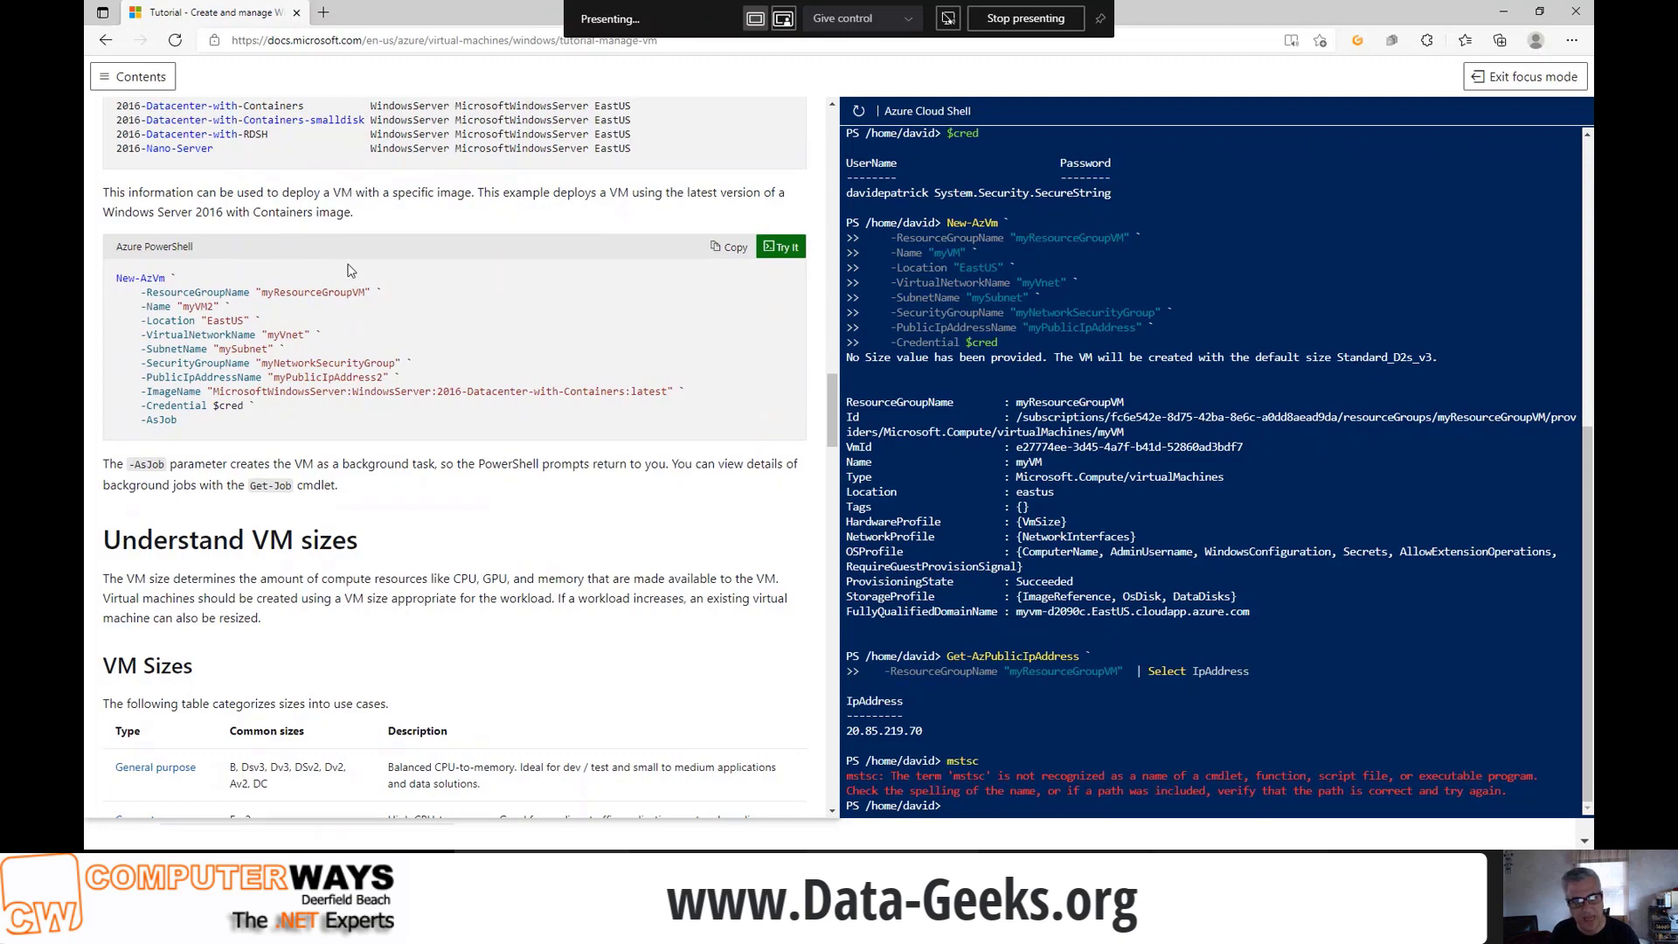
scroll(348, 270, "down", 6)
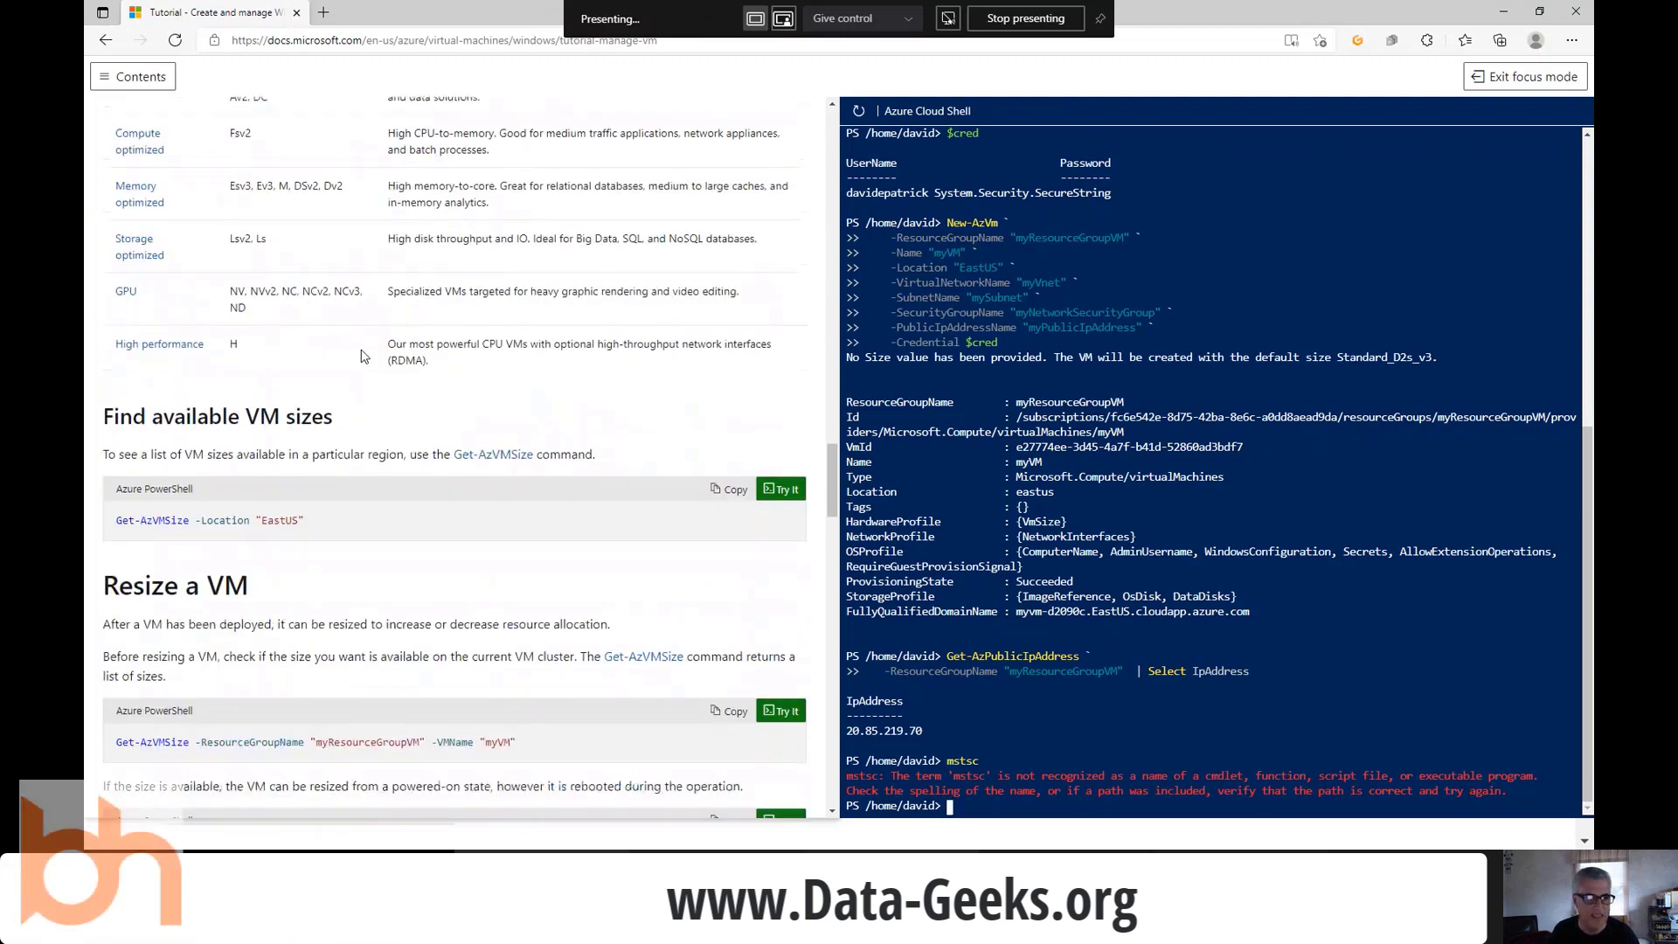
scroll(362, 356, "down", 10)
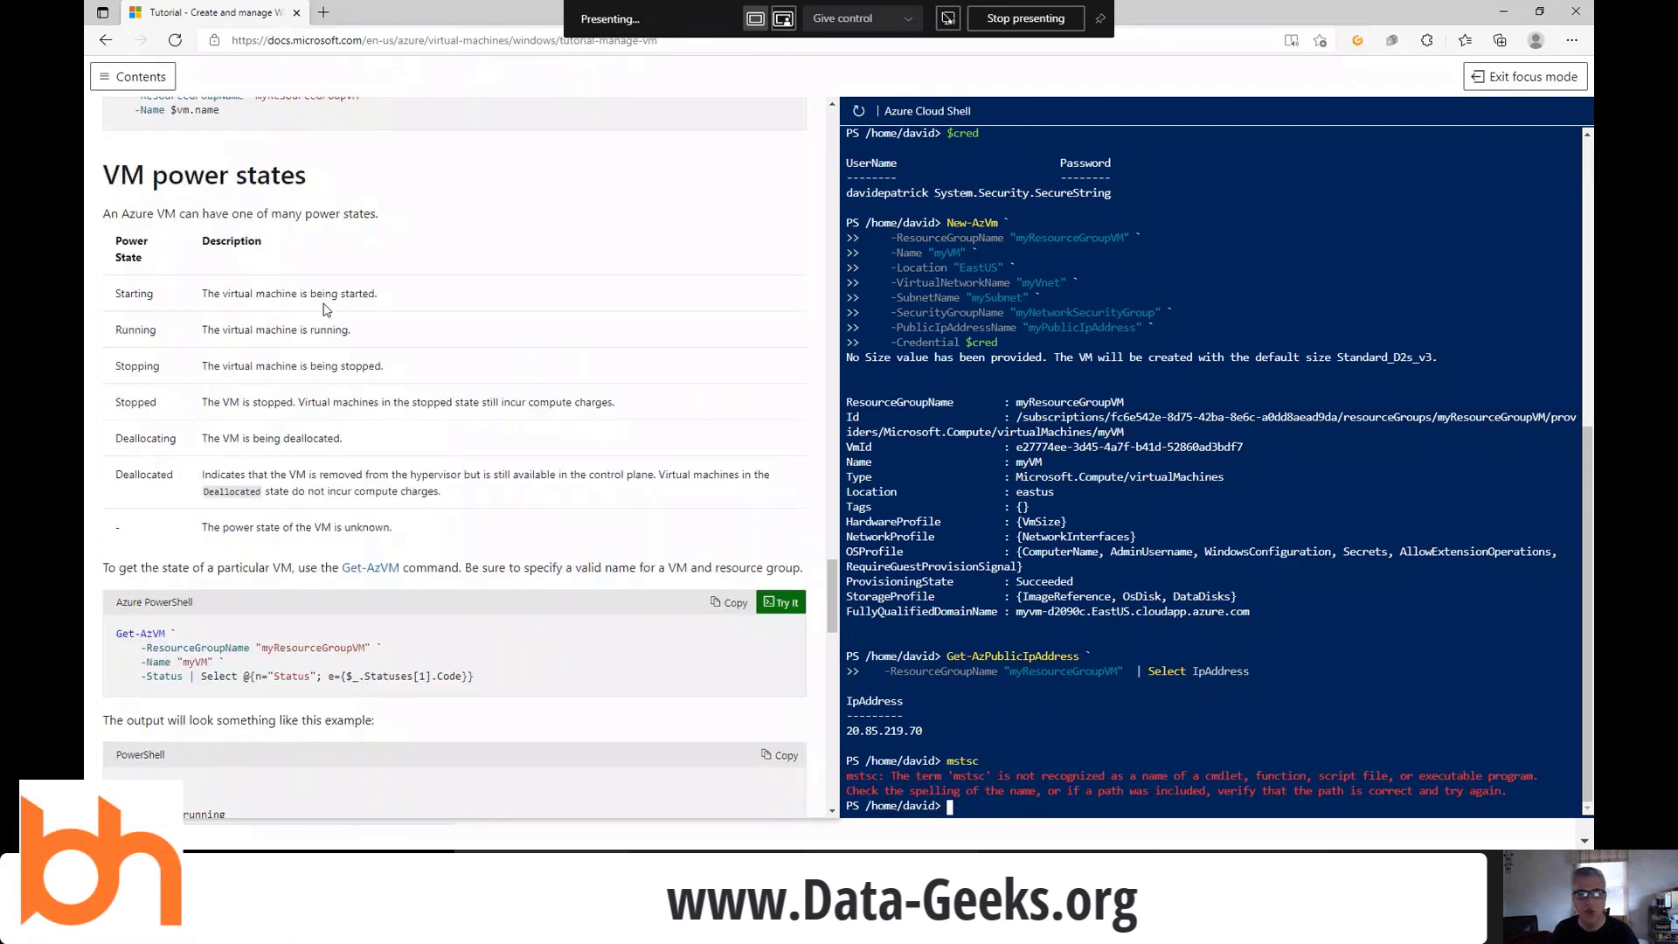
scroll(325, 308, "down", 1)
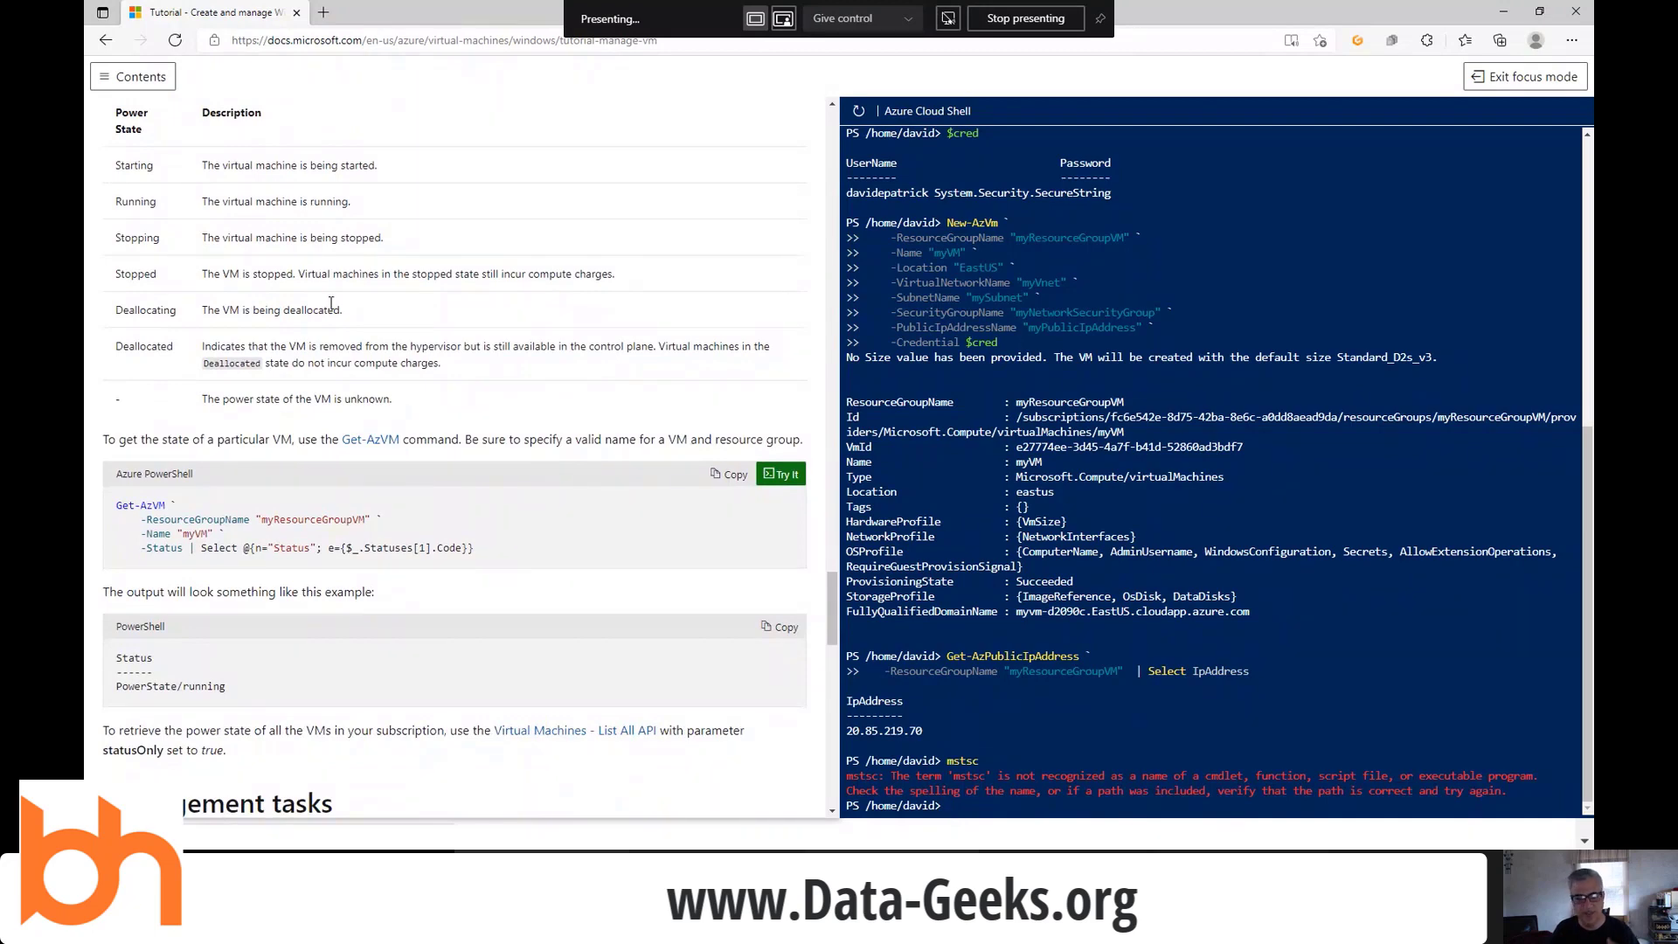
scroll(299, 338, "down", 2)
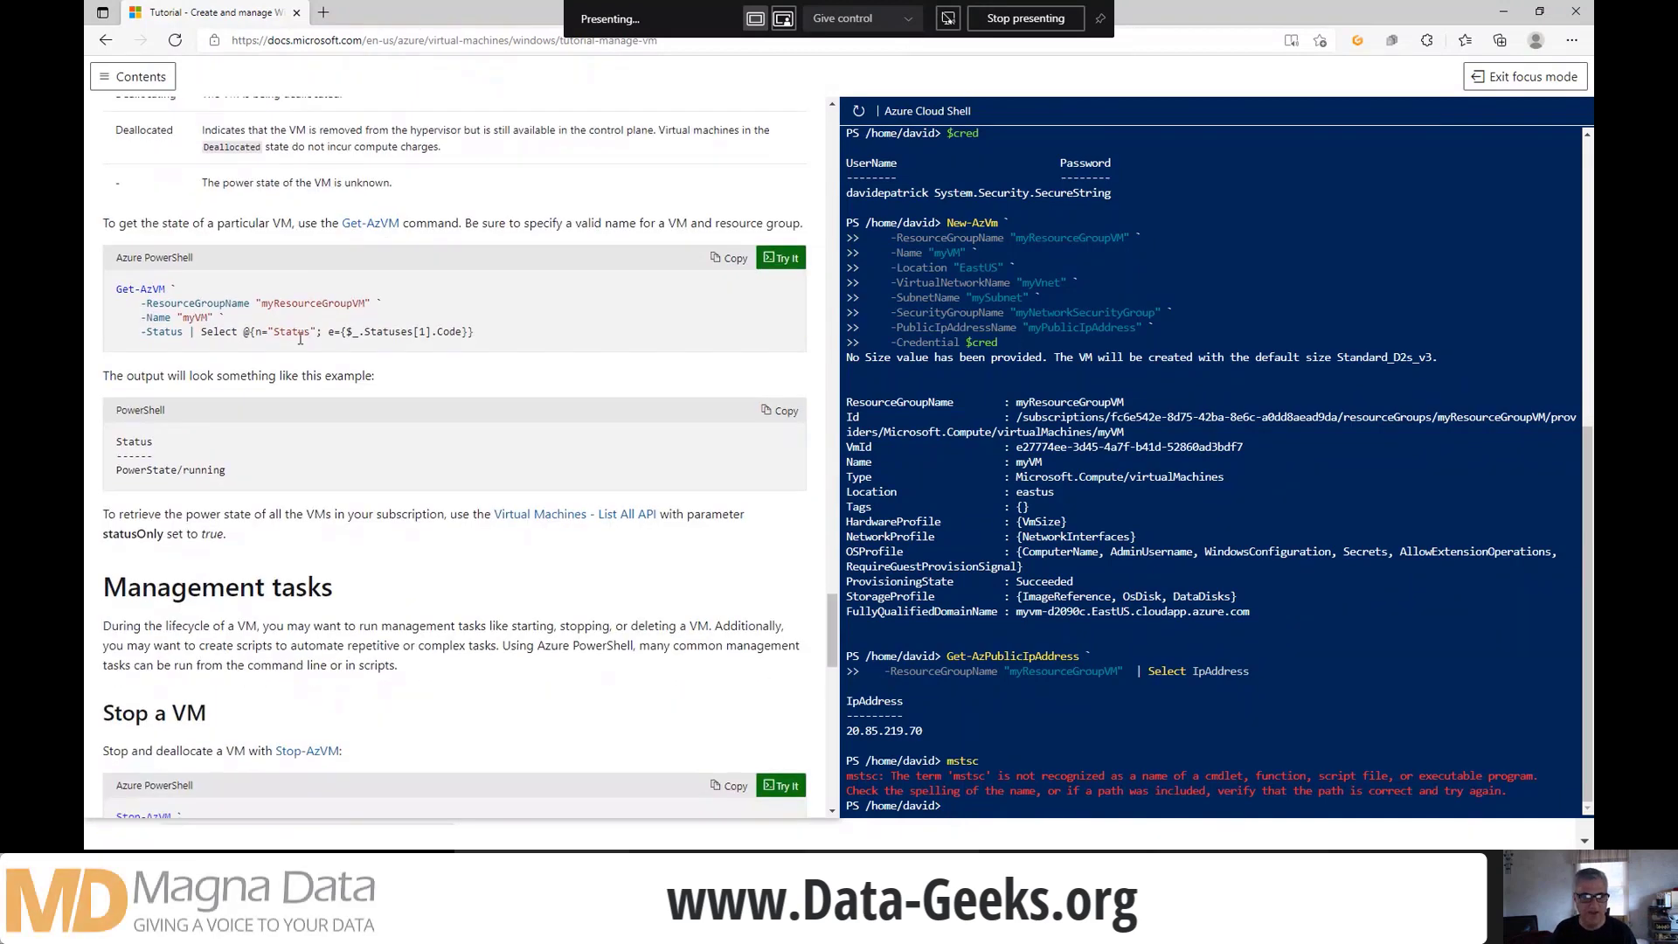
scroll(300, 341, "down", 8)
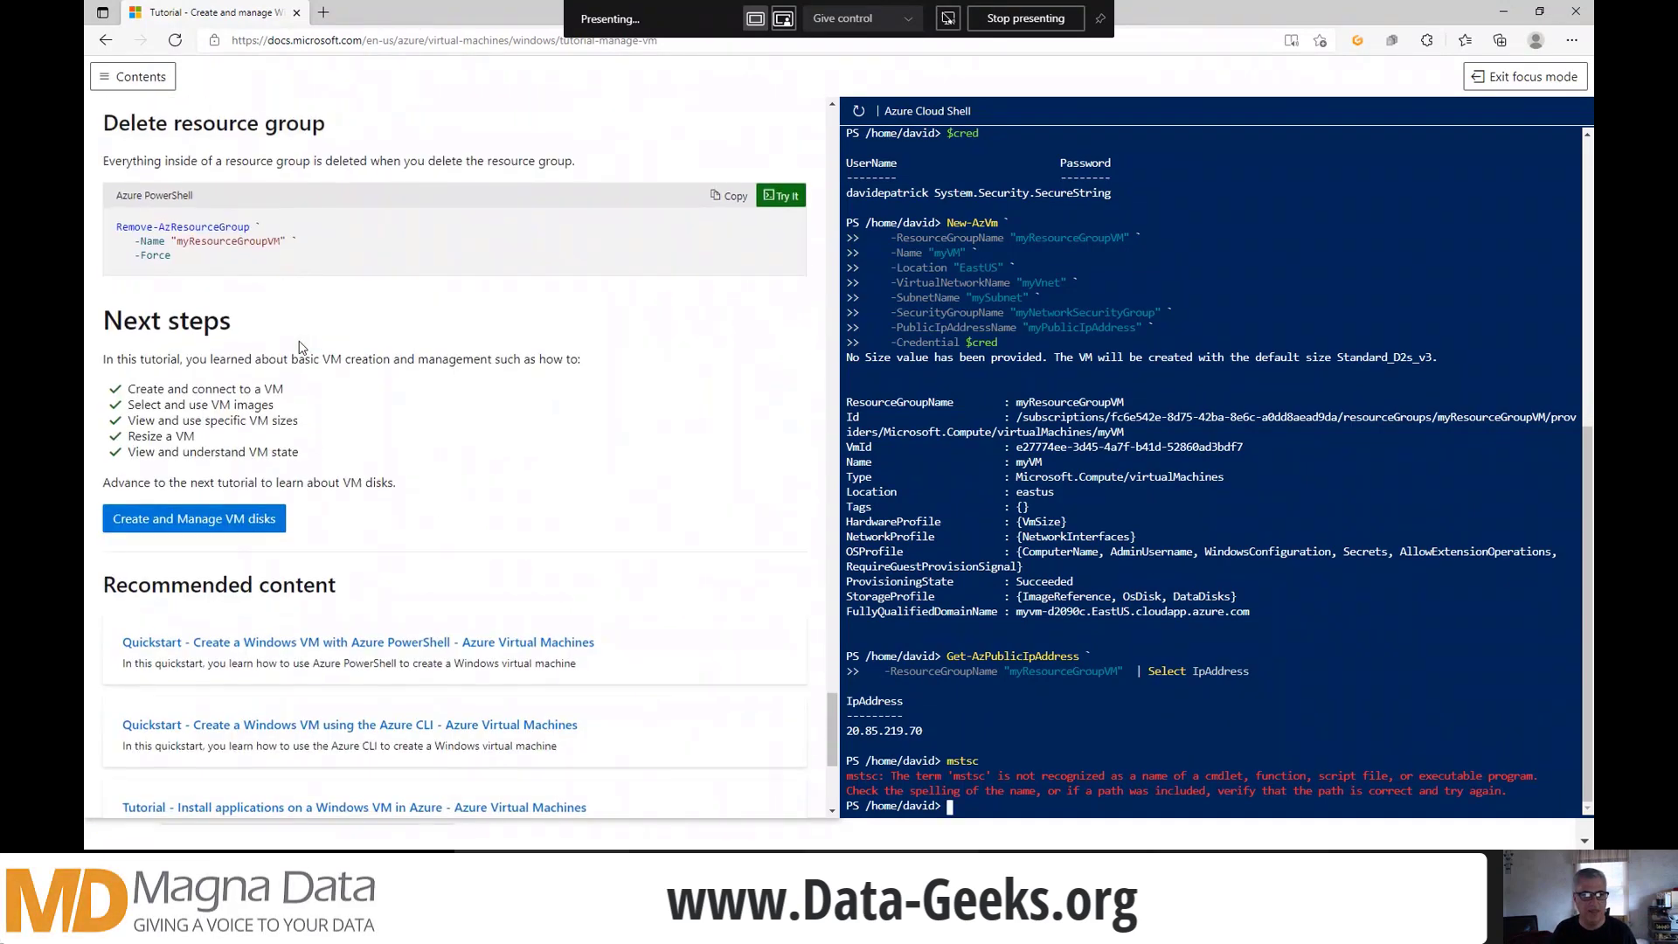
scroll(300, 347, "up", 2)
- Copy the Remove-AzResourceGroup myResourceGroupVM -Force code and paste it into Cloud Shell
left_click_drag(199, 479, 115, 443)
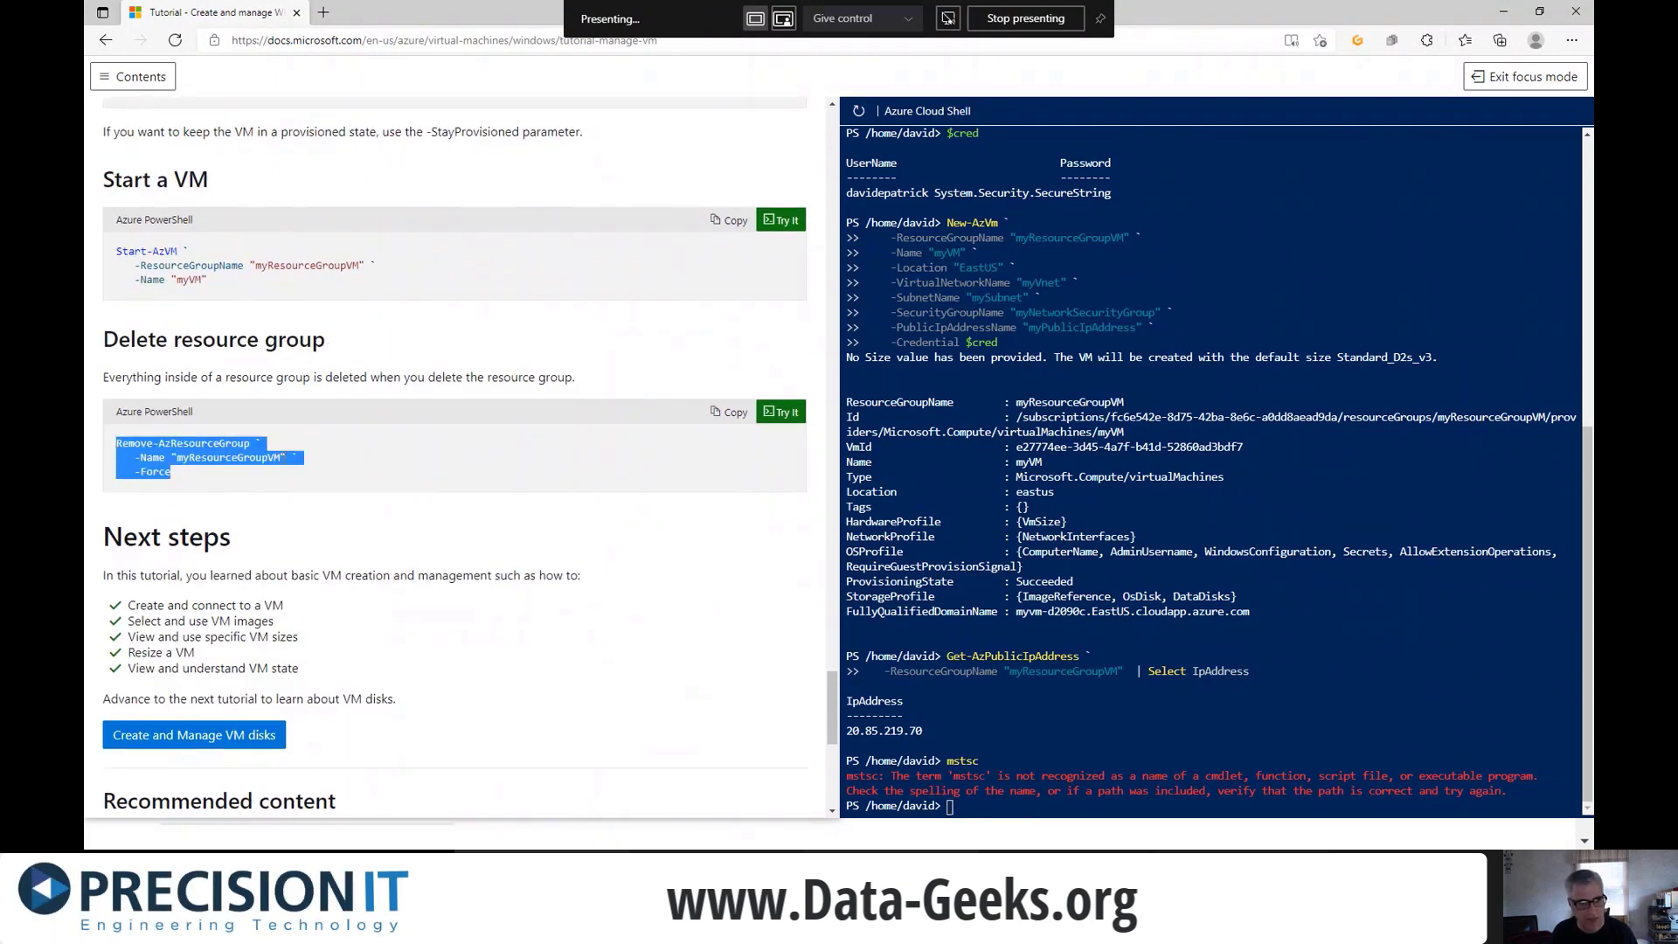
right_click(260, 456)
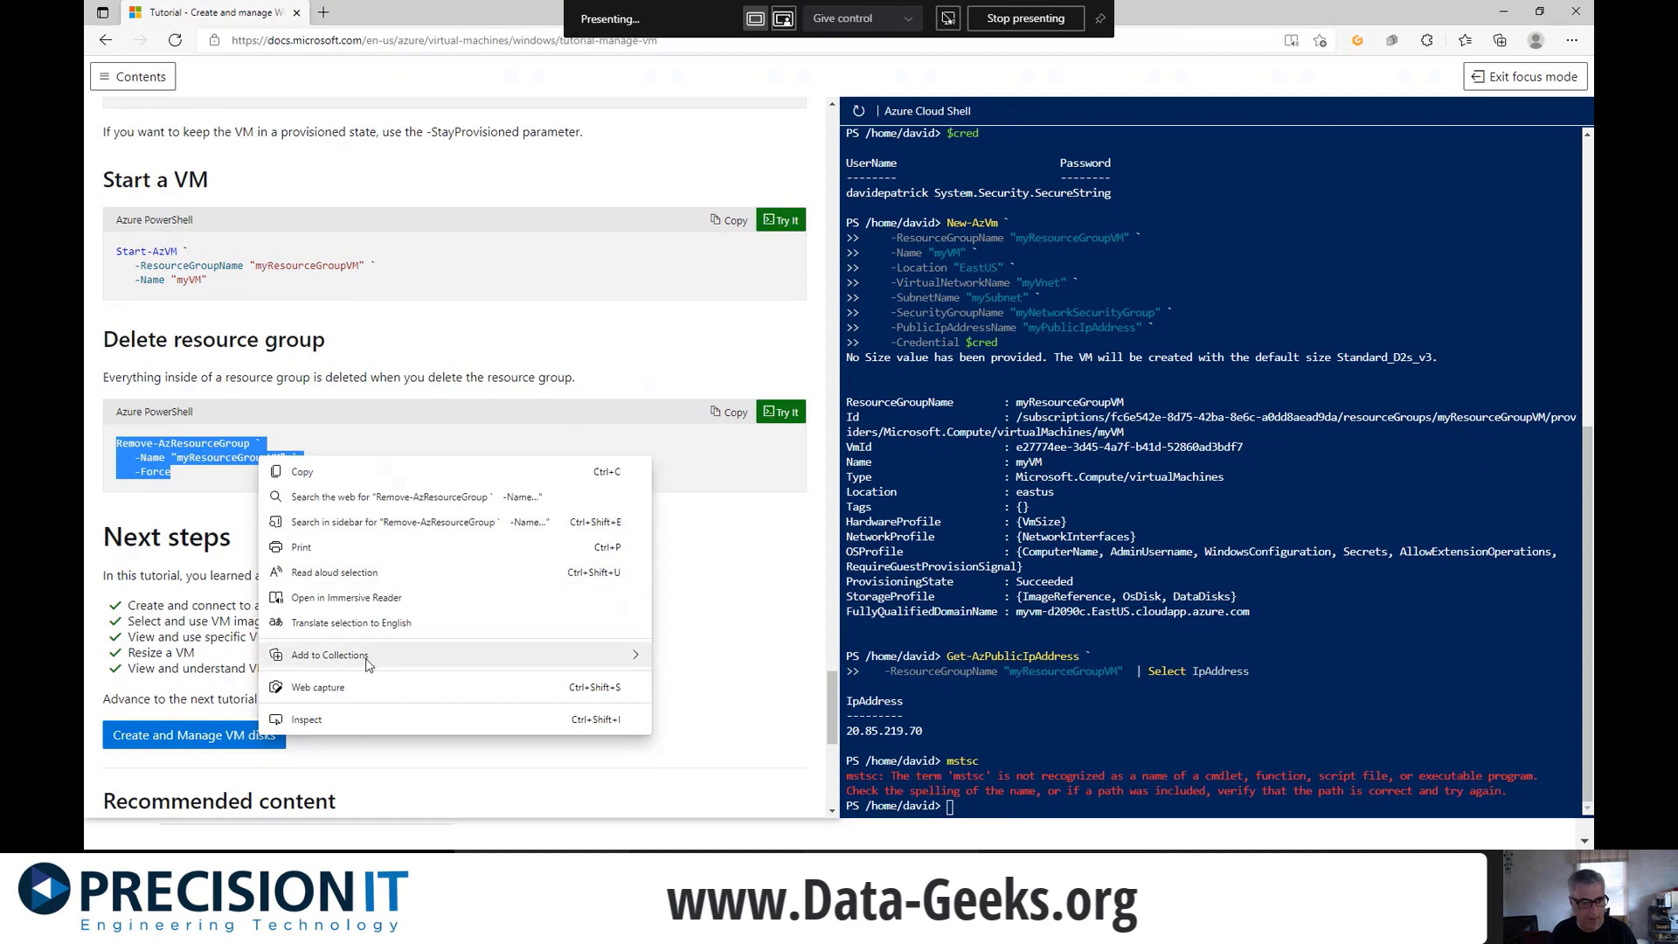
left_click(716, 418)
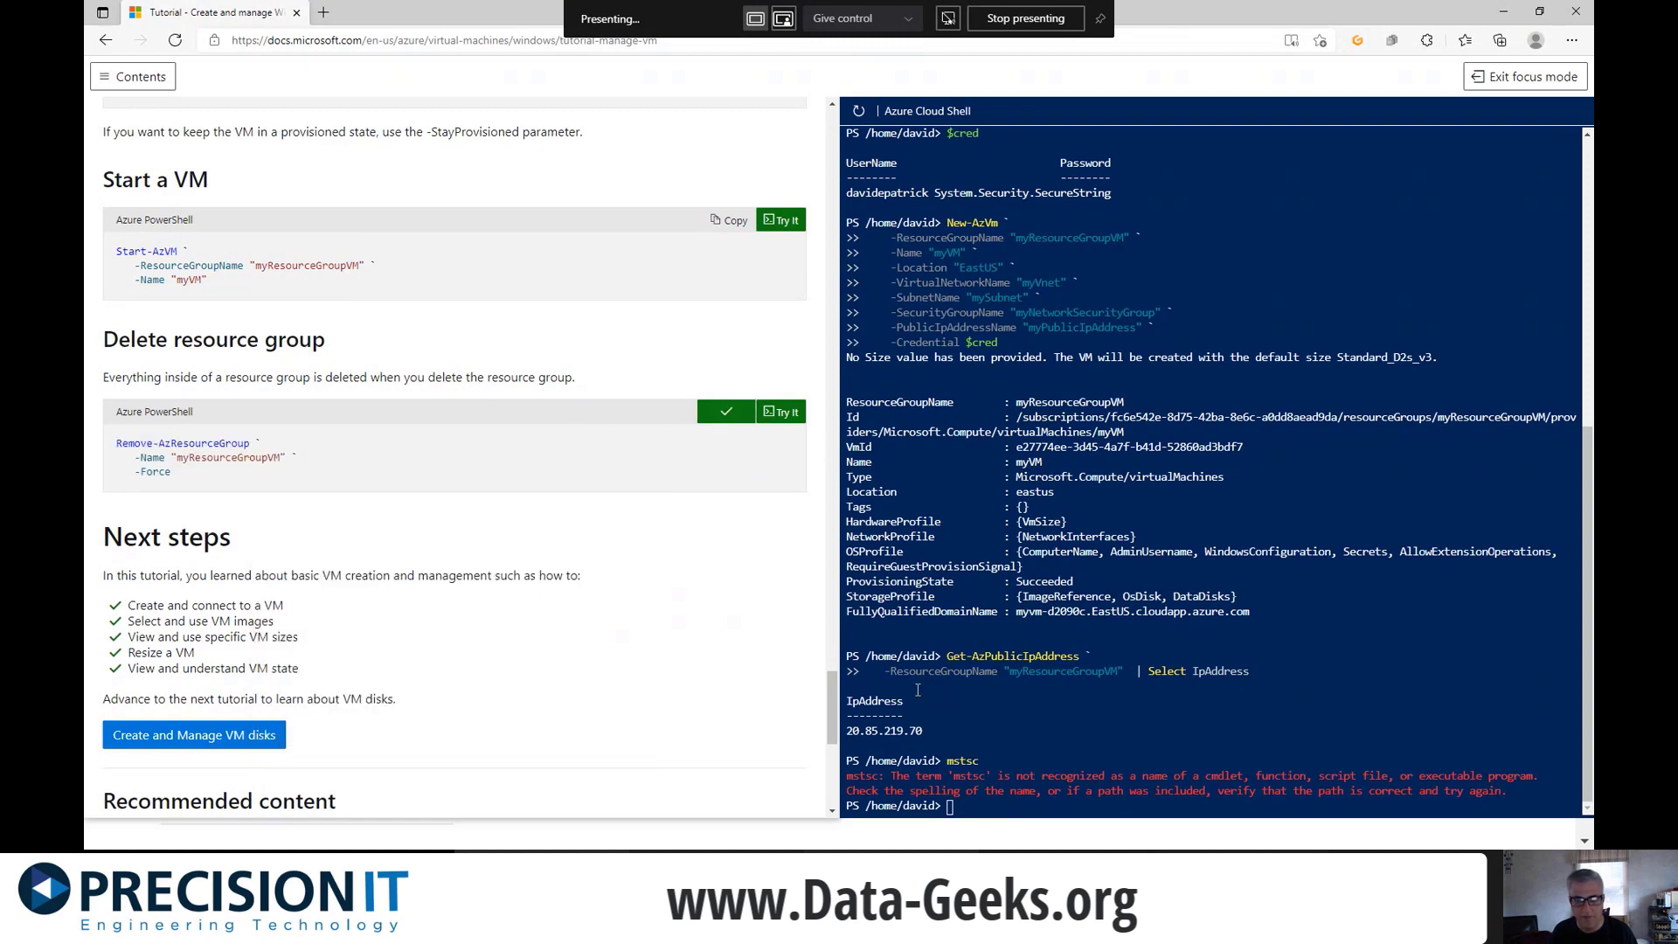
right_click(1019, 811)
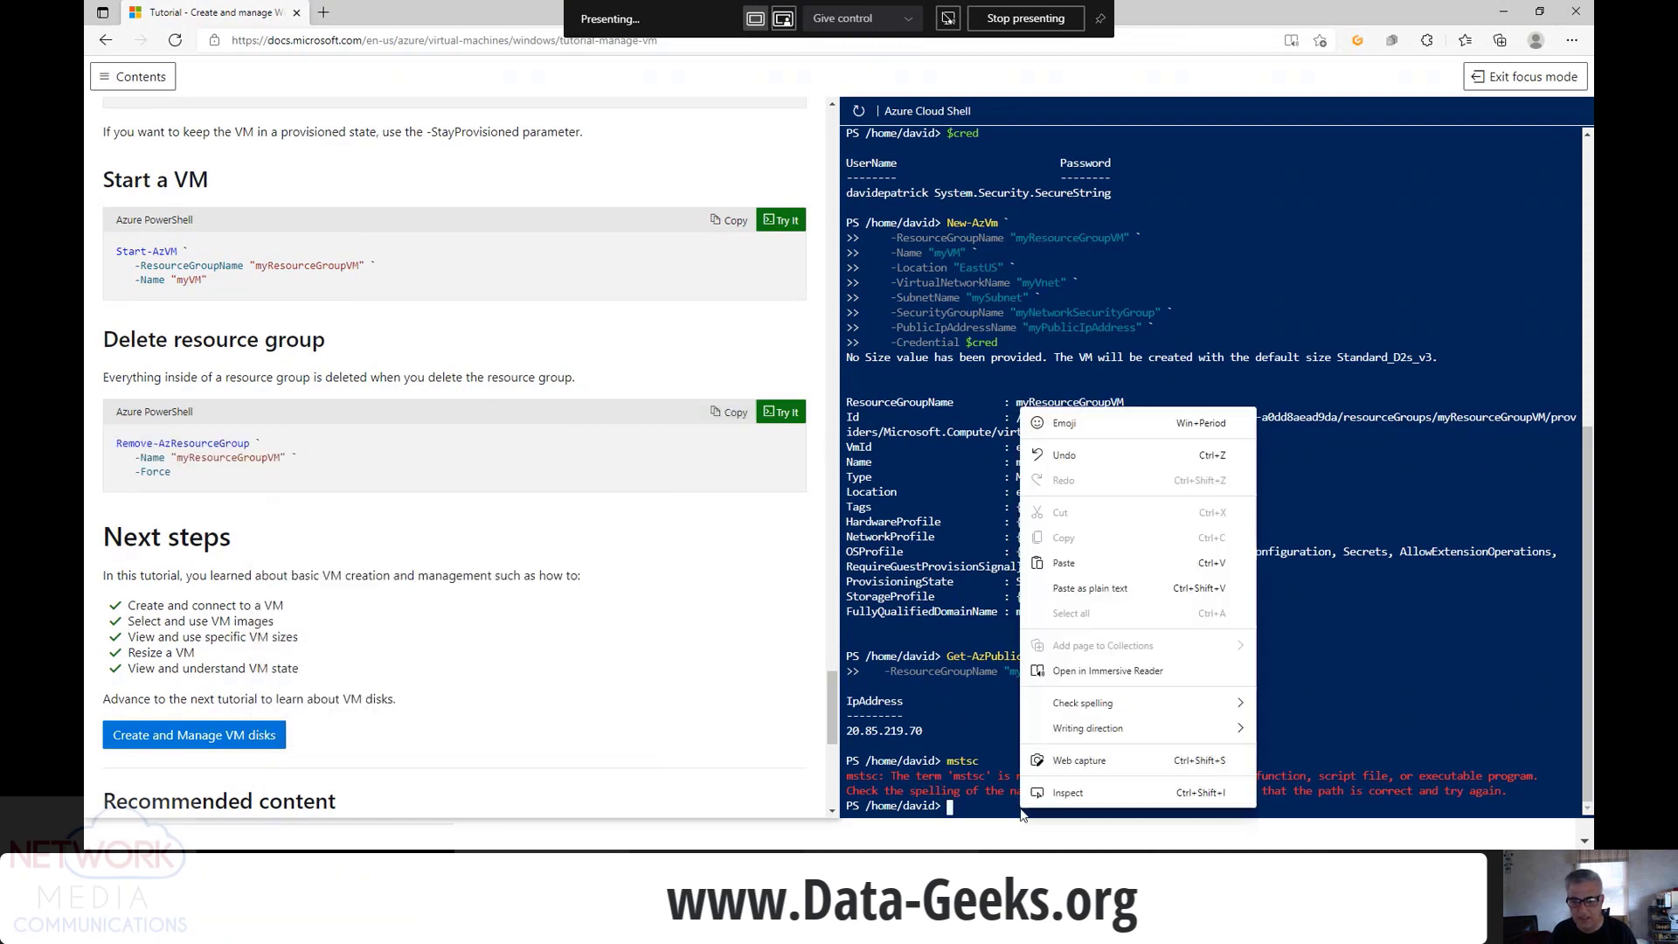
left_click(1100, 591)
key("Return")
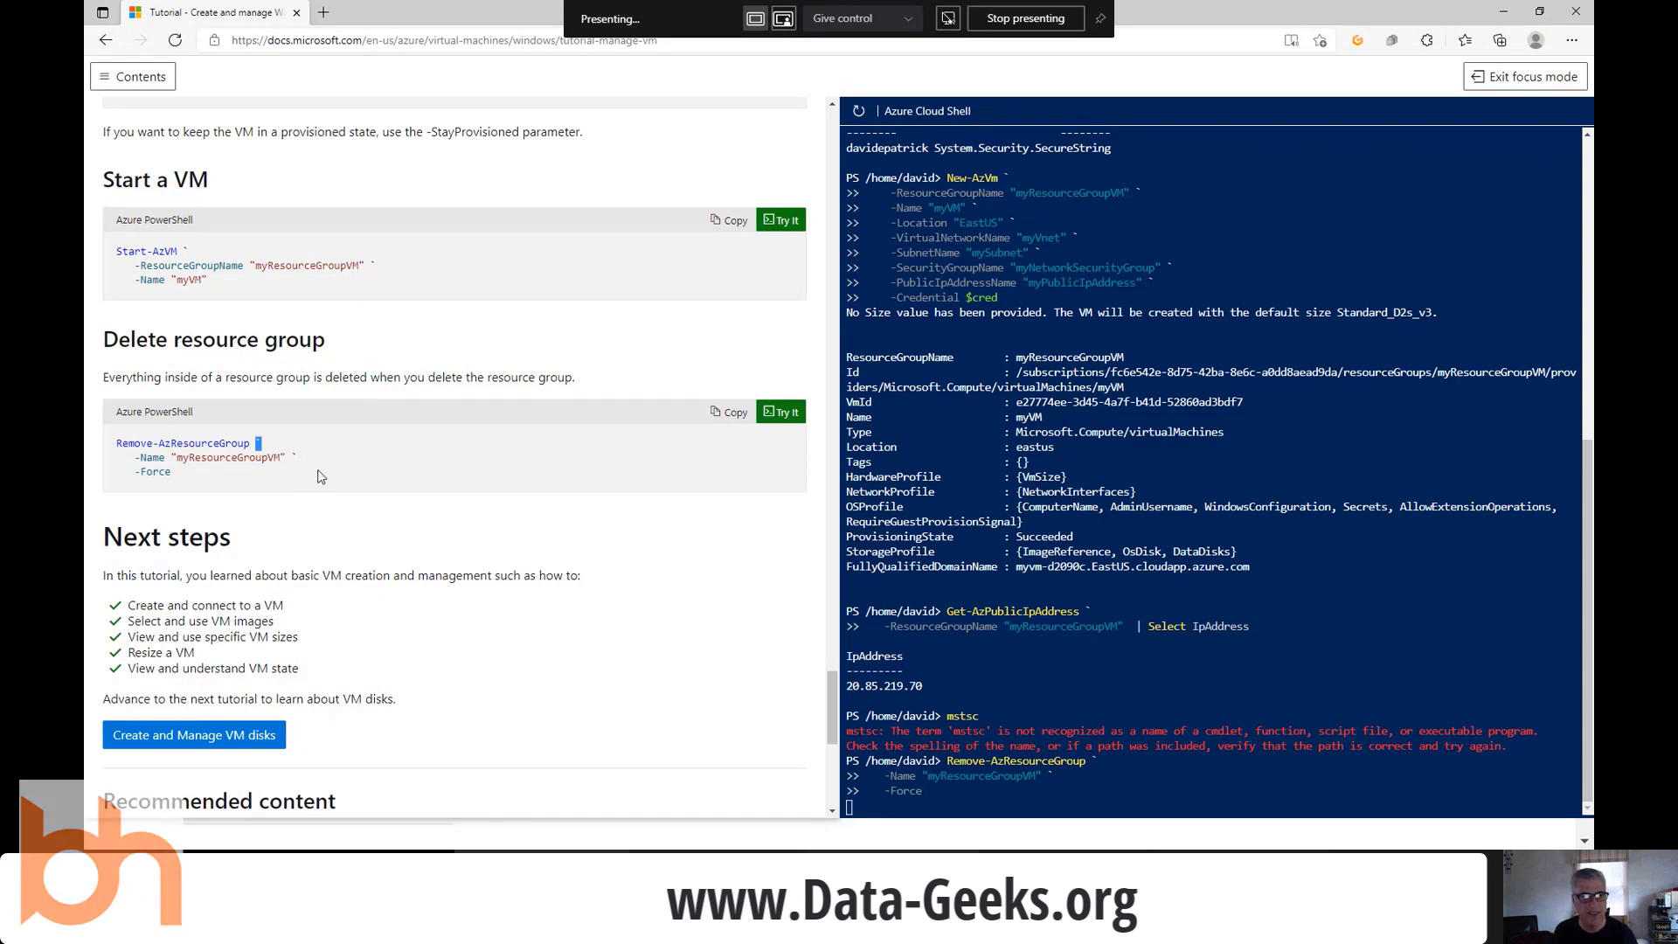
left_click_drag(95, 284, 133, 322)
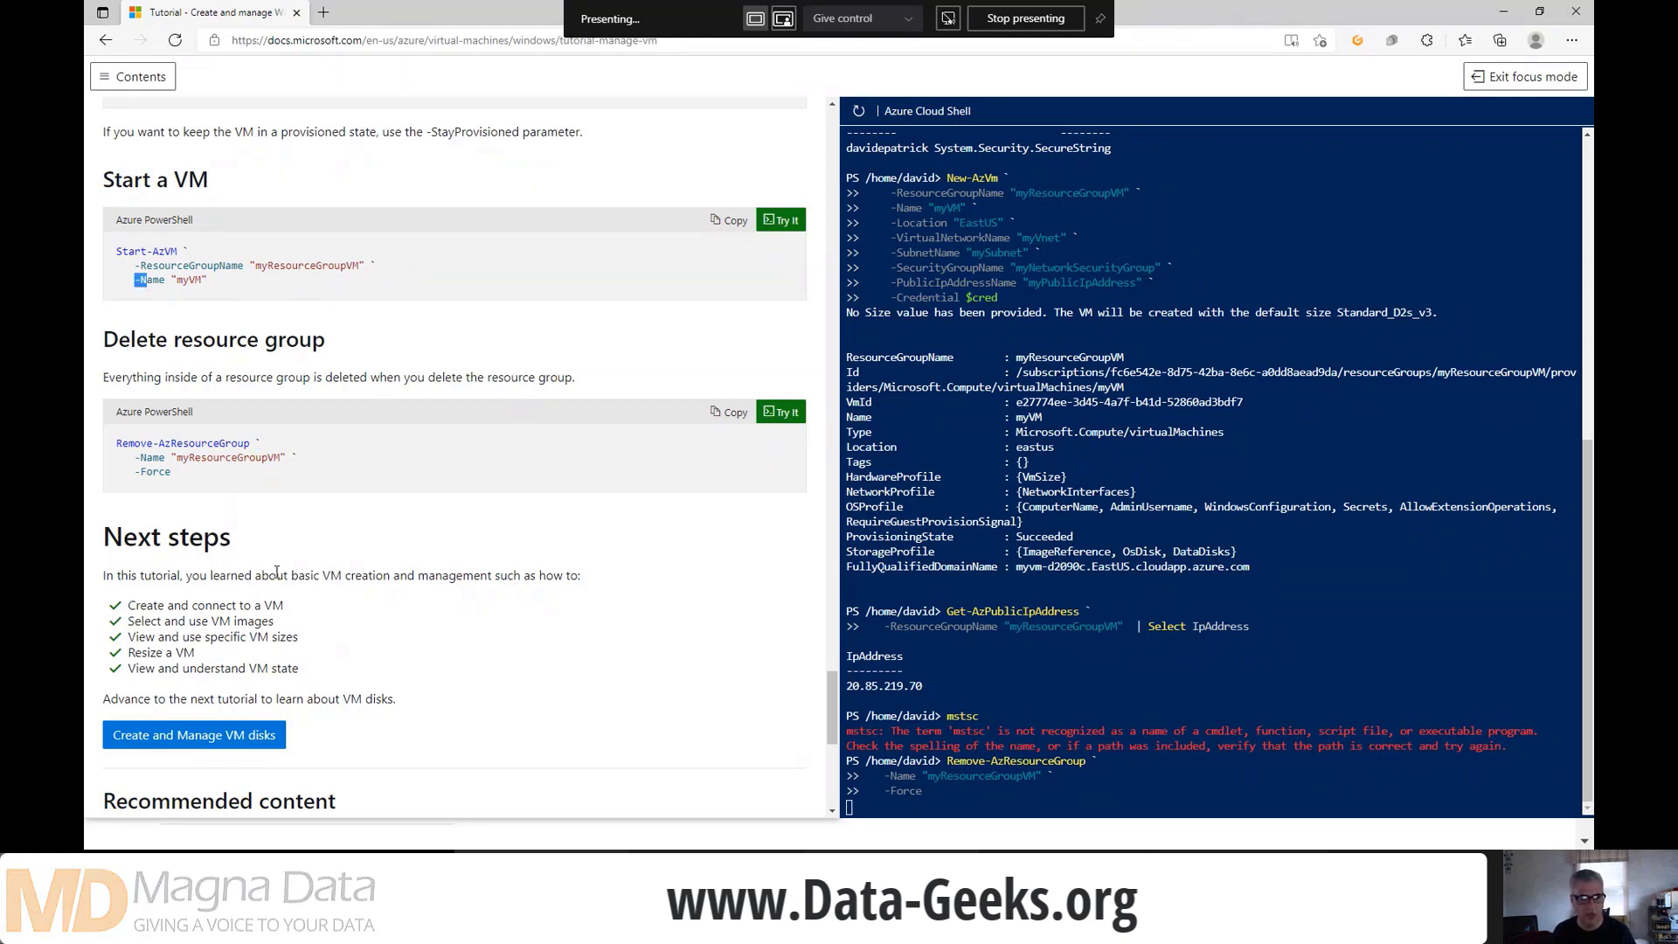
scroll(262, 503, "down", 5)
scroll(299, 520, "up", 6)
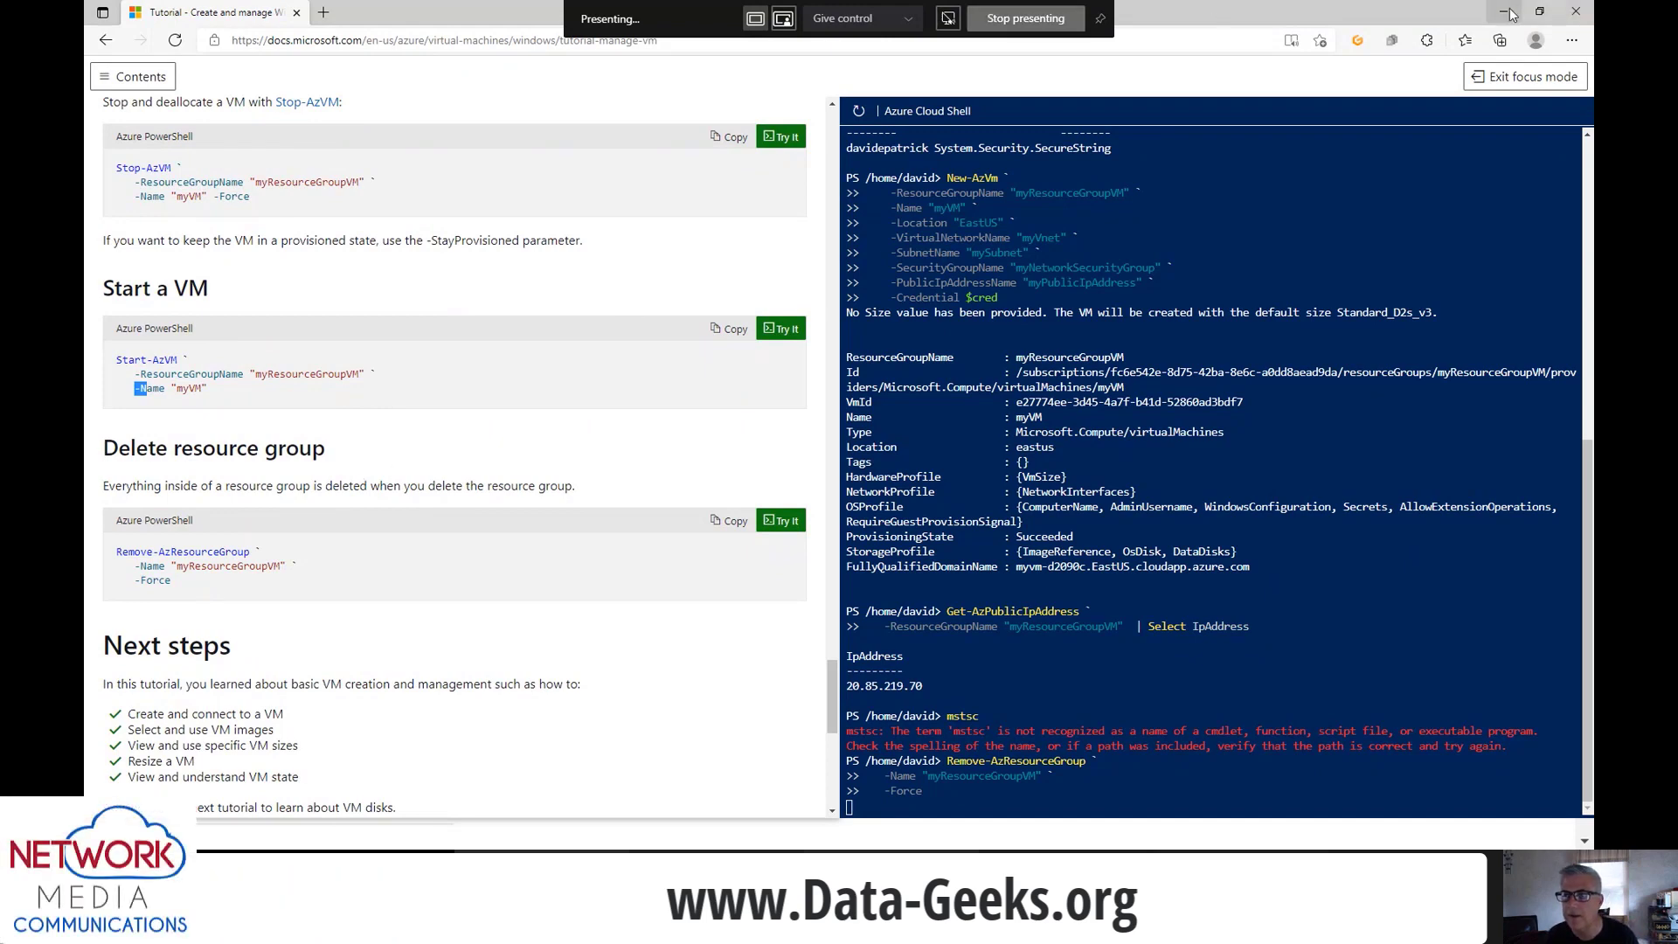
- Close the tutorial browser and advance the slideshow to the Learning Paths / Hands On Labs slide
left_click(1576, 12)
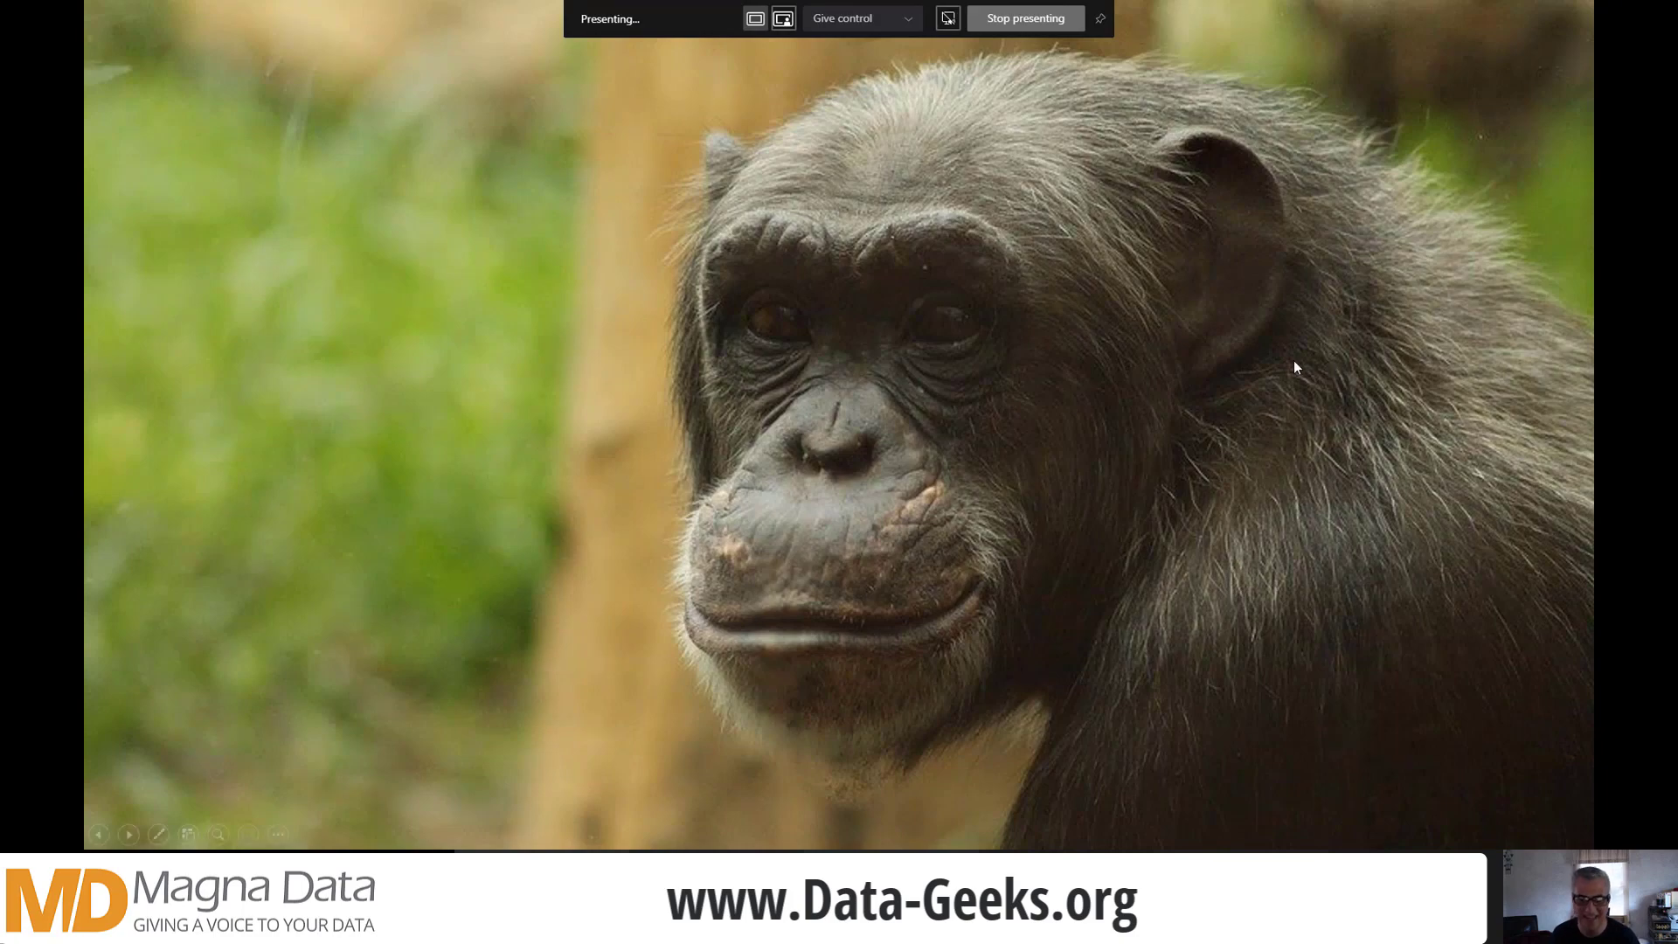
key("Right")
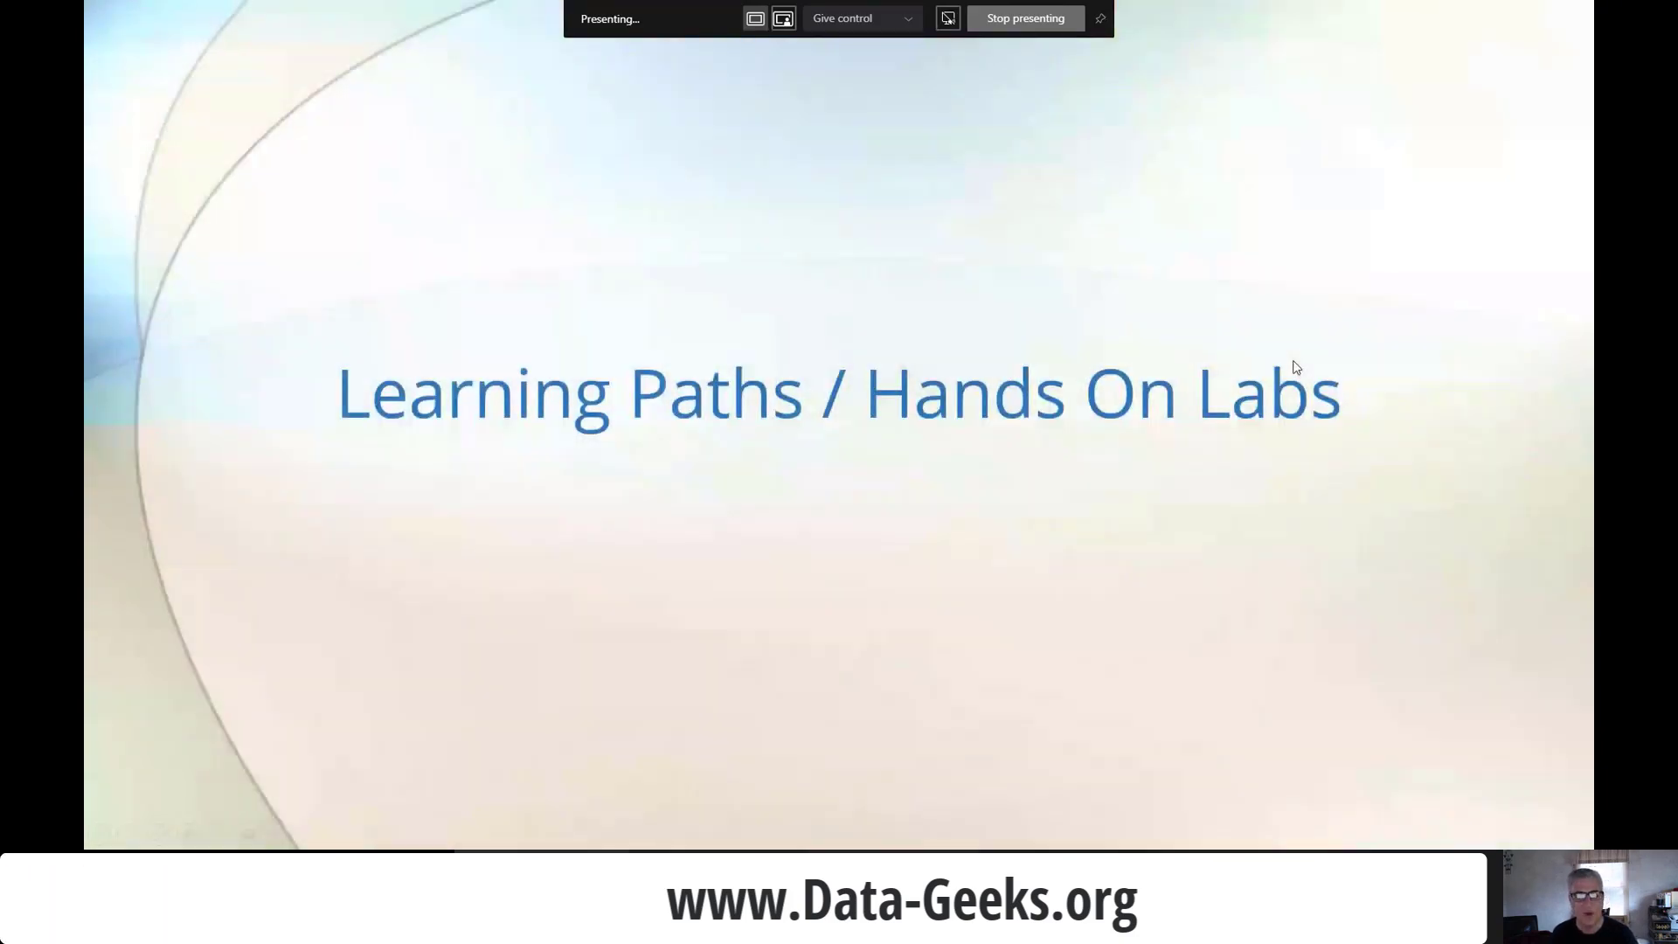
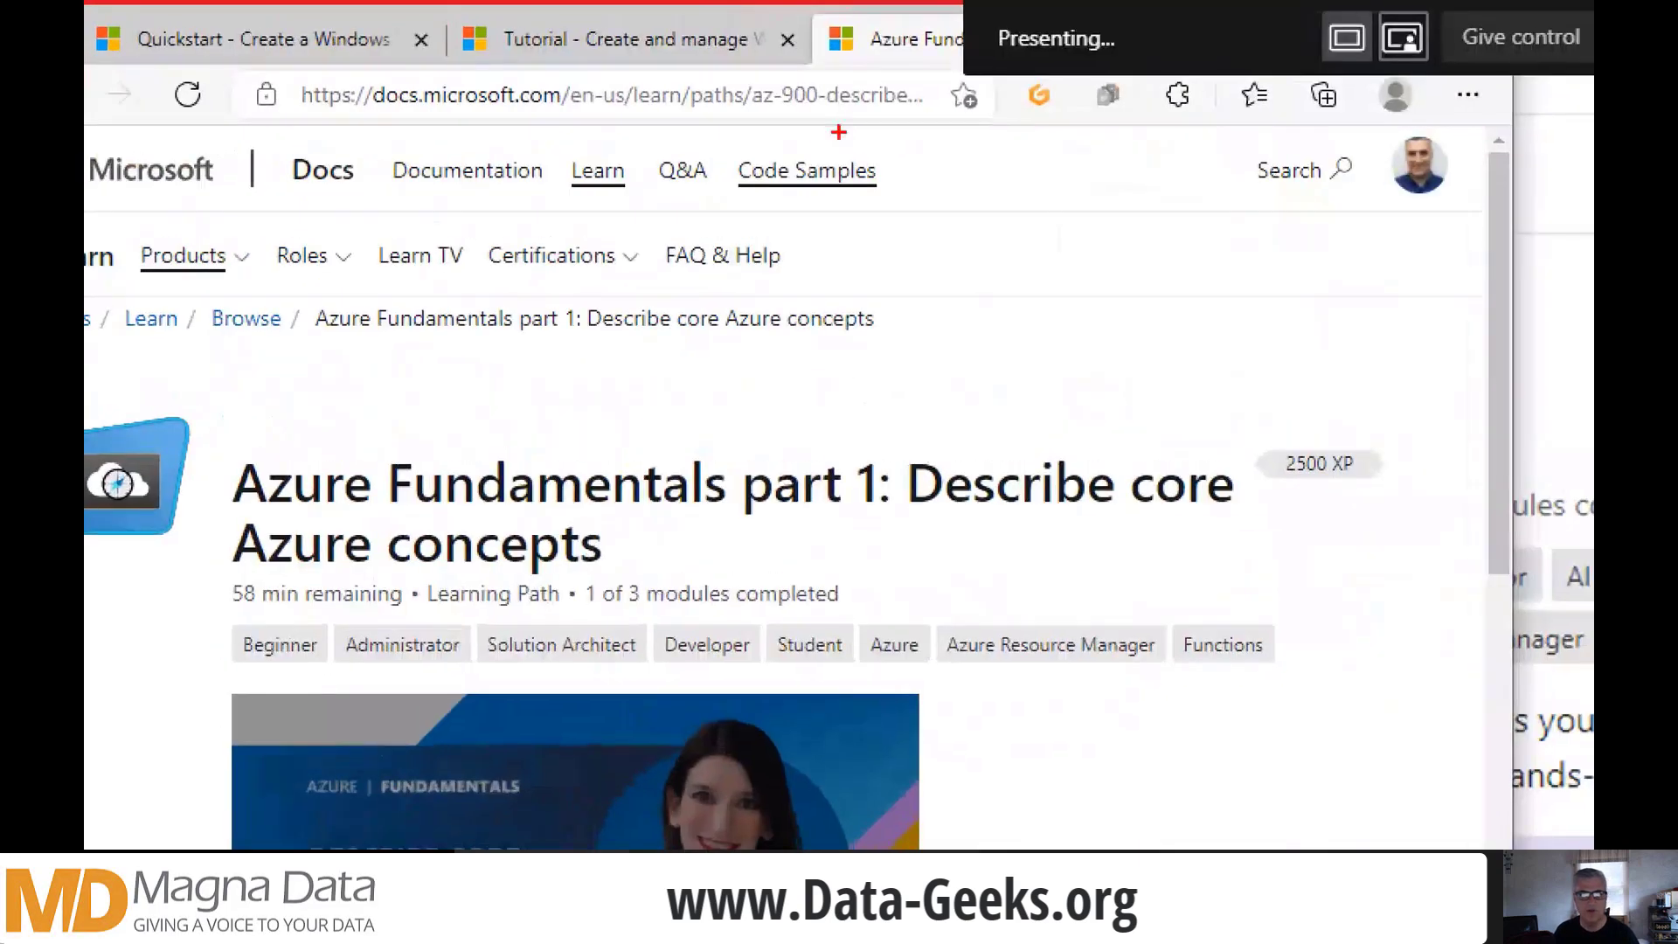
- Circle the az-900 learning path in the address bar and look over the path's parts
mouse_move(840, 78)
left_mouse_down()
mouse_move(724, 122)
mouse_move(834, 65)
mouse_move(713, 68)
left_mouse_up()
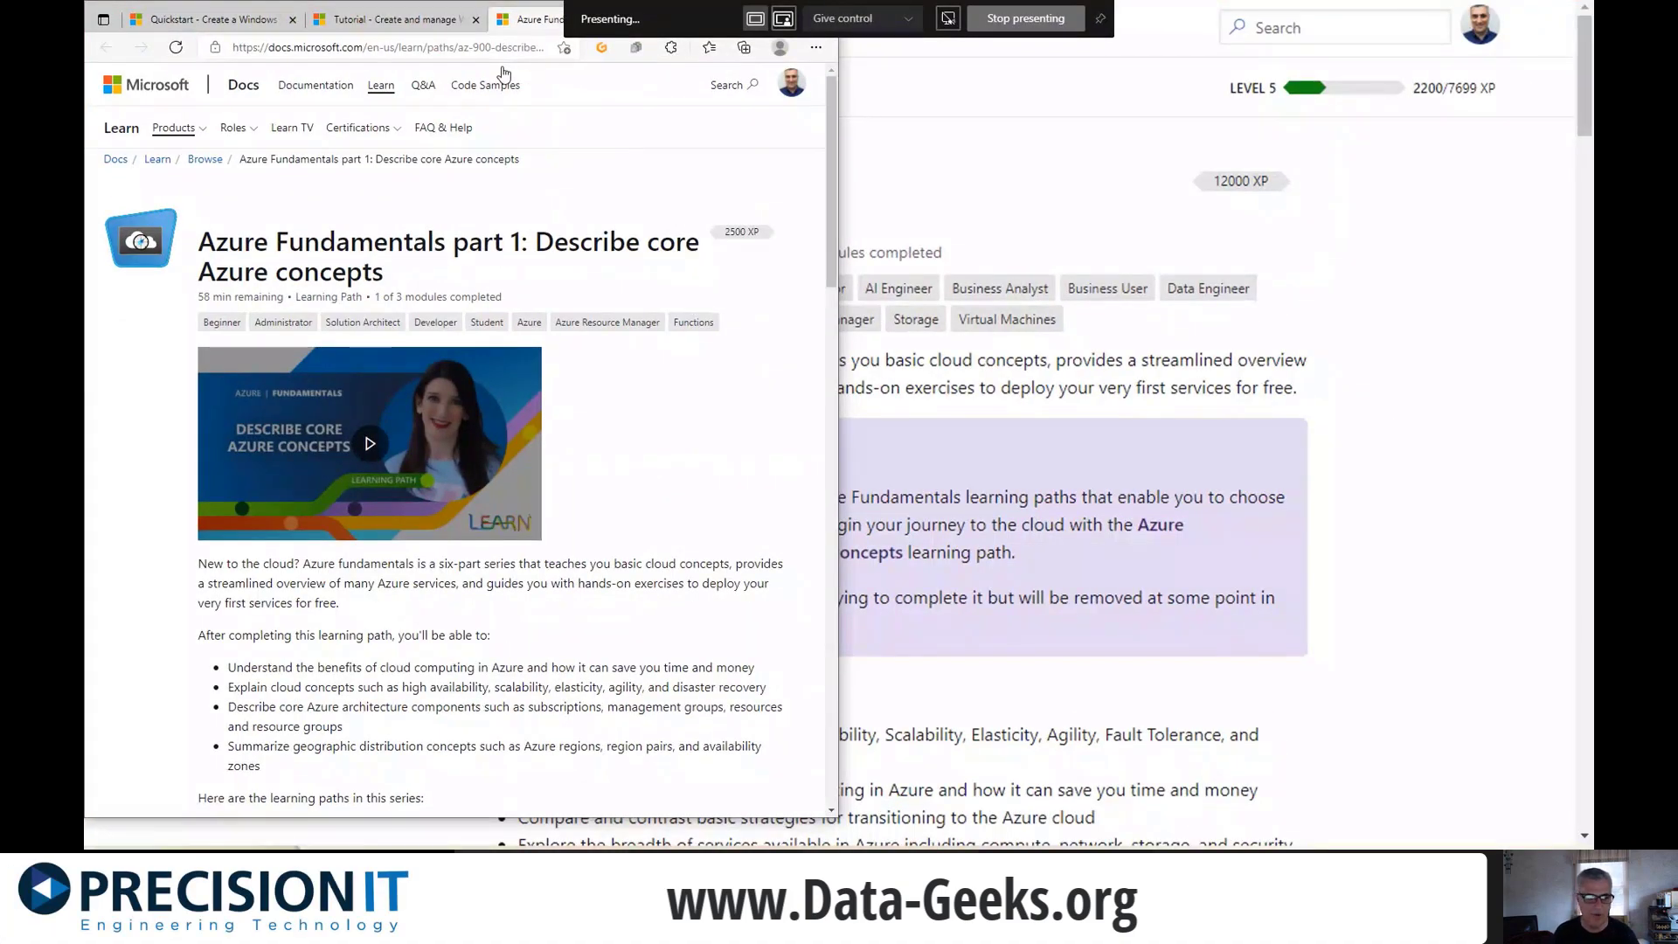
scroll(526, 332, "down", 6)
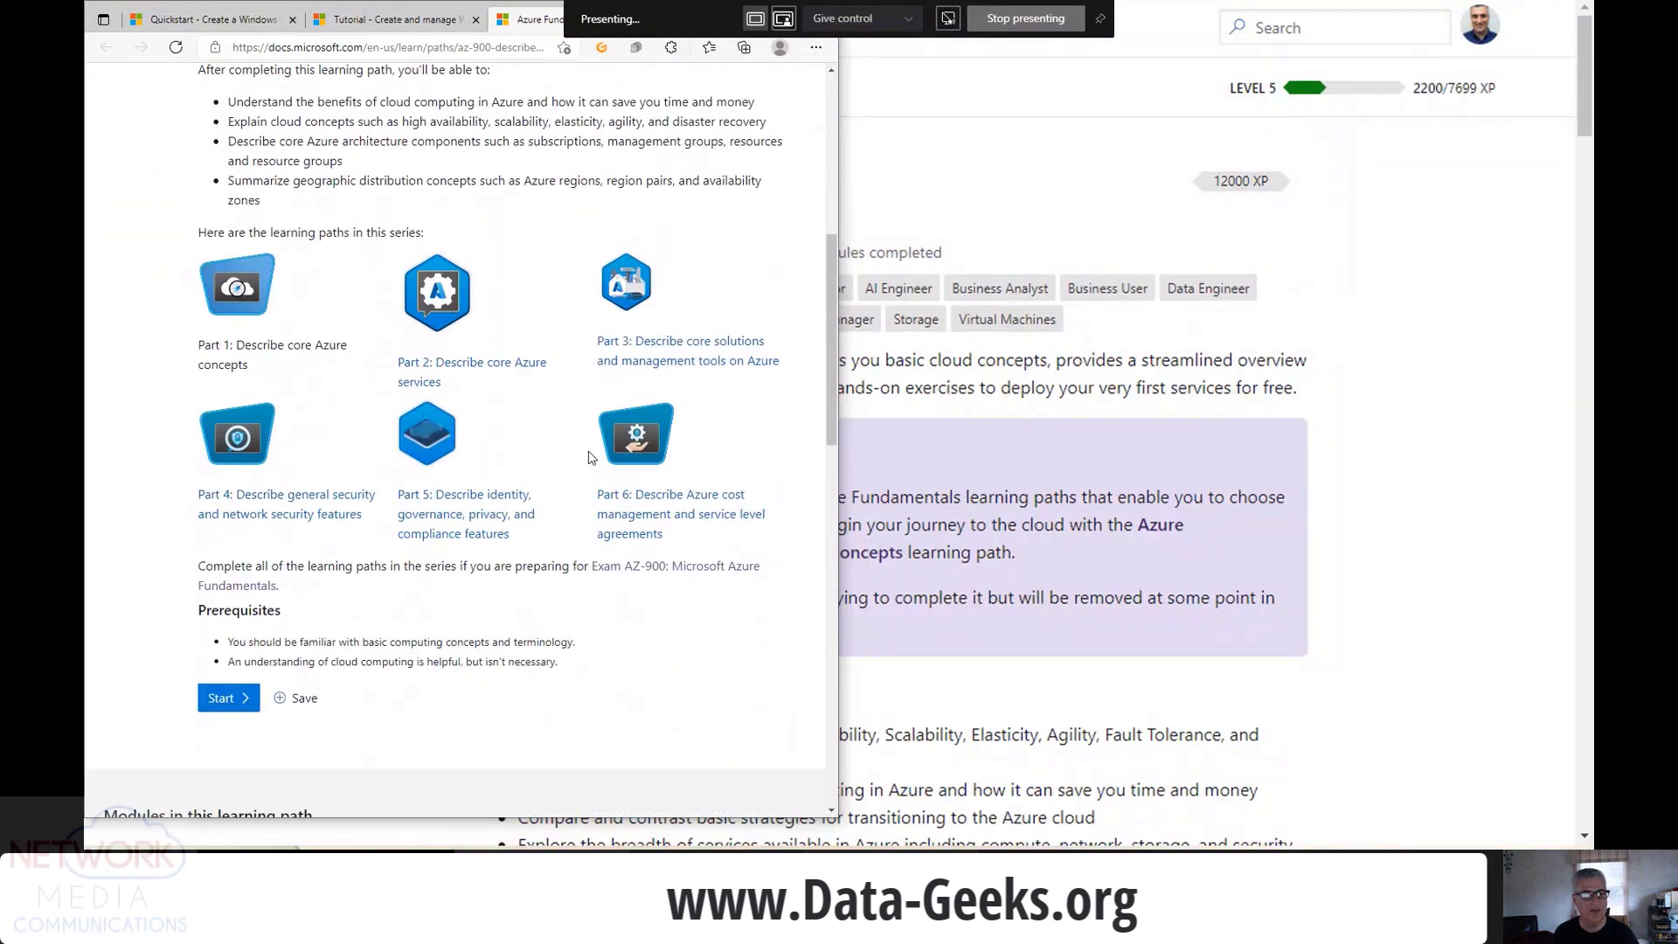
scroll(498, 280, "down", 2)
scroll(540, 341, "up", 2)
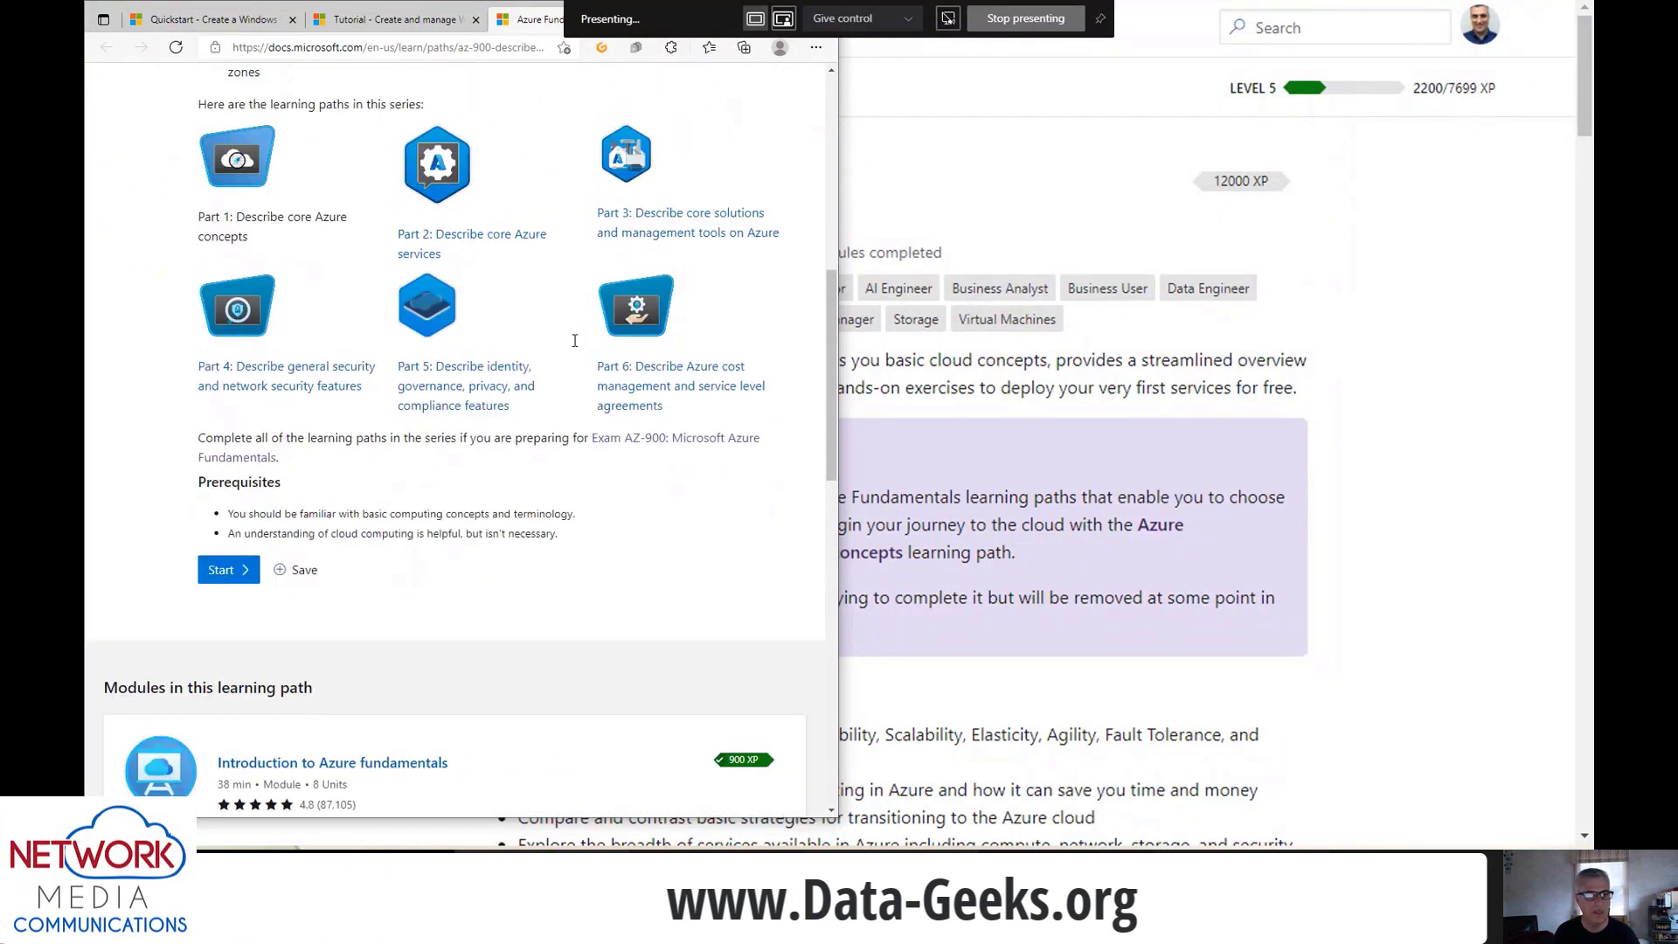
scroll(482, 235, "up", 1)
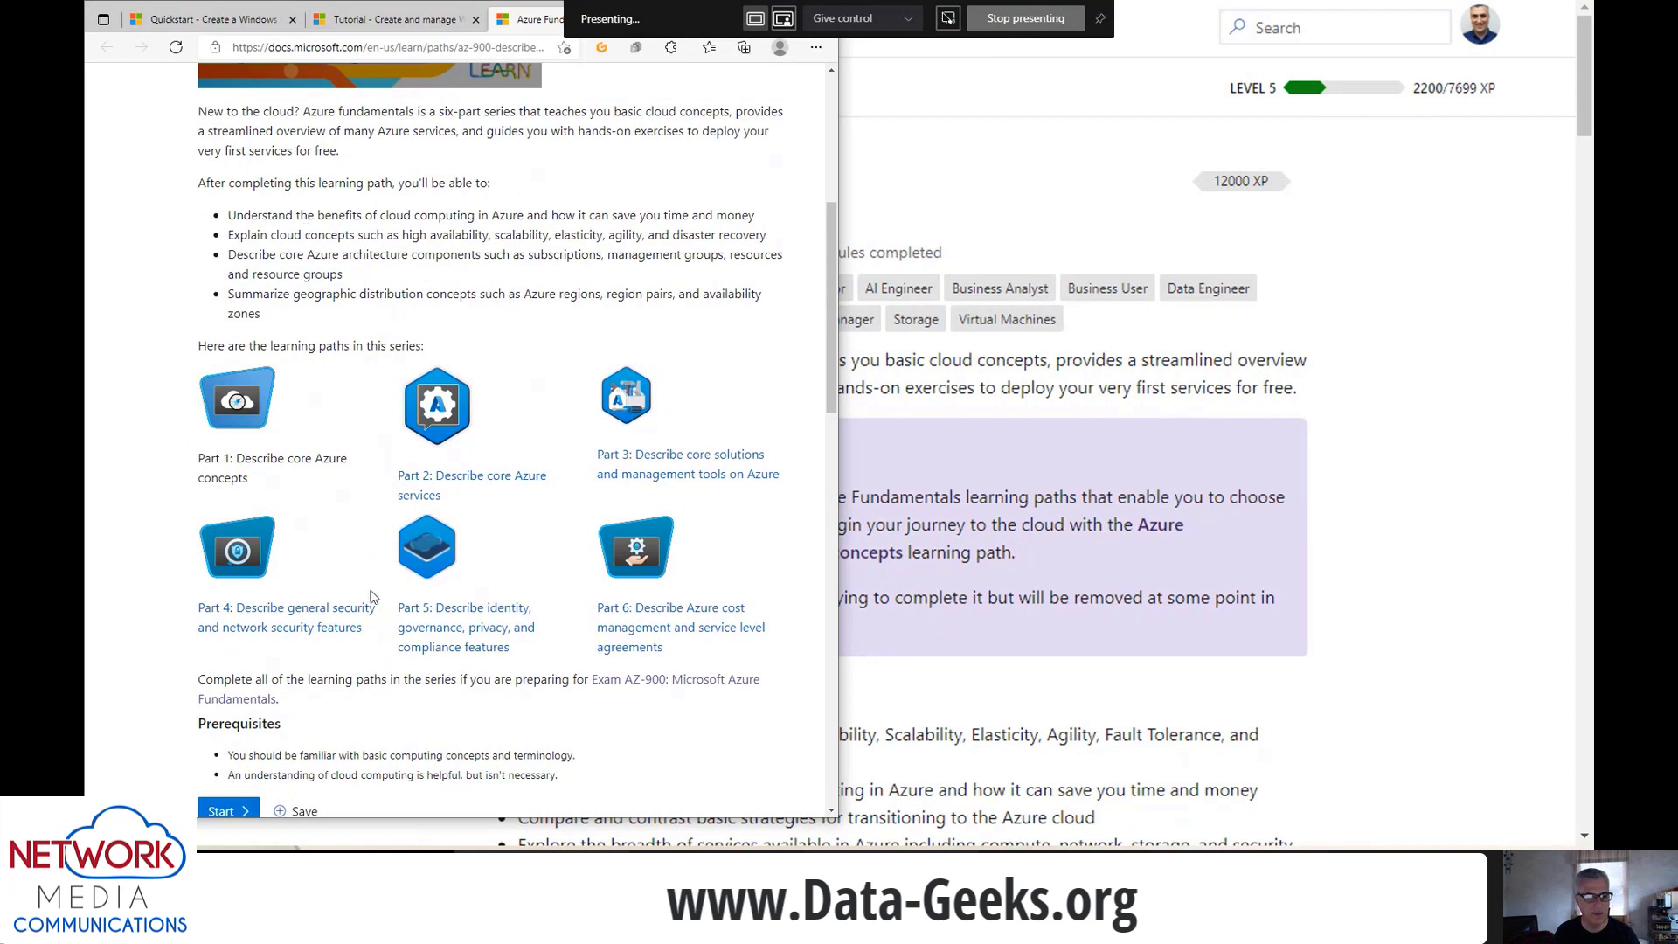
scroll(410, 401, "up", 3)
- Scroll the learning path page and bring up the context menu for the 'Exam AZ-900' link
scroll(451, 437, "down", 6)
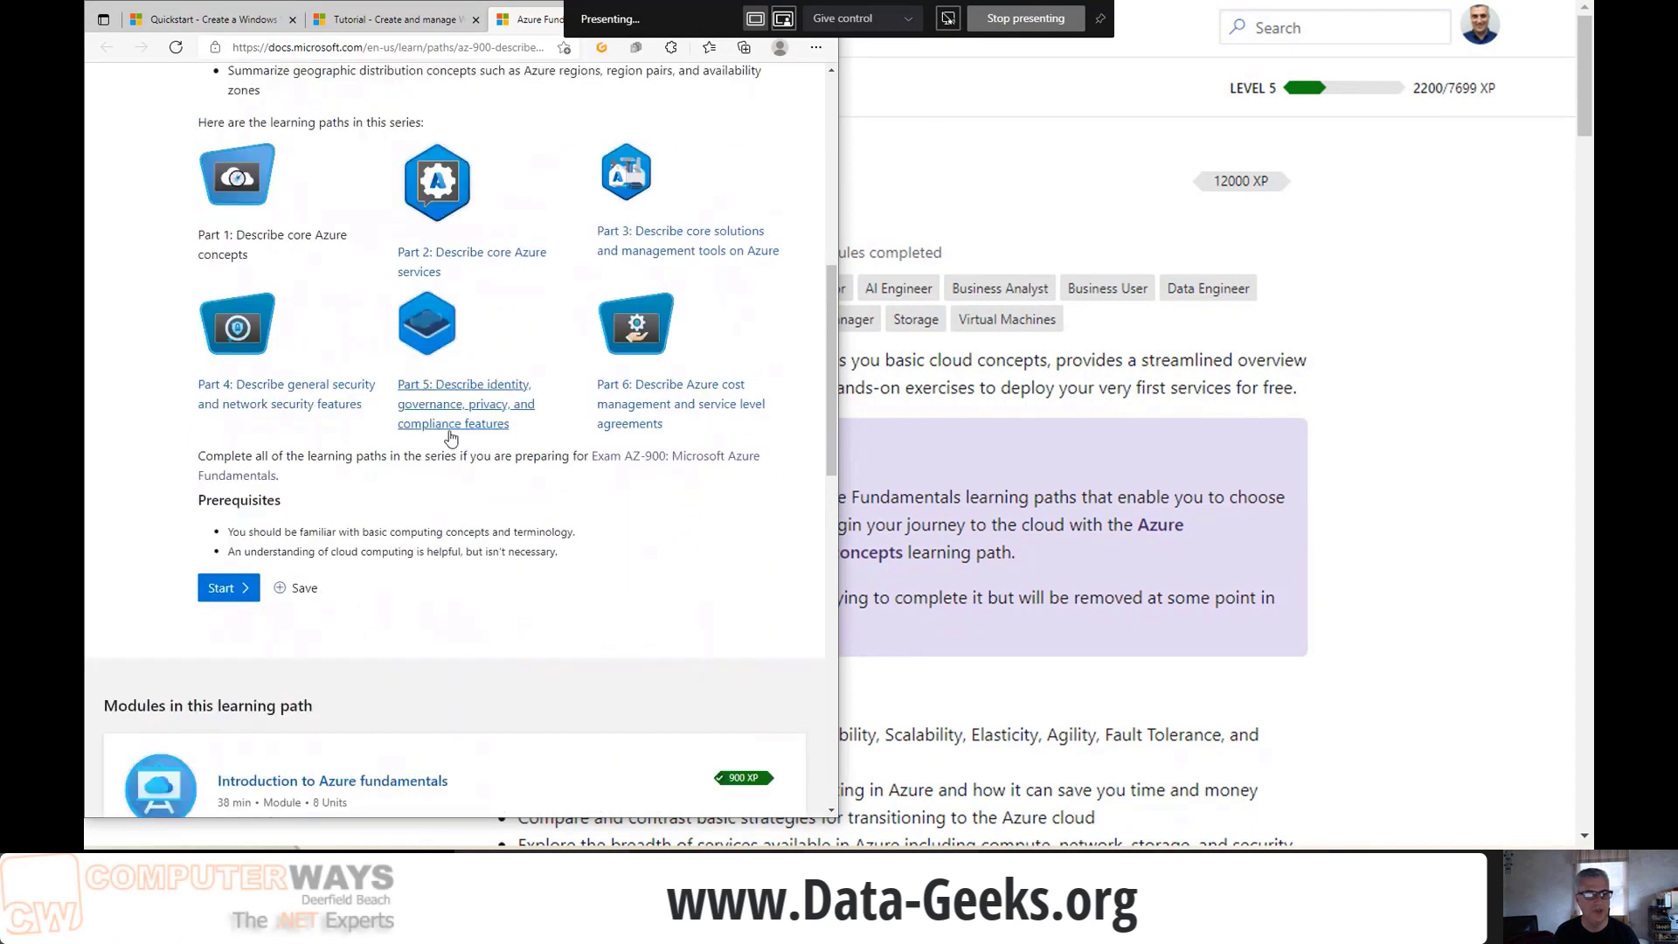
scroll(451, 437, "down", 3)
scroll(454, 434, "down", 7)
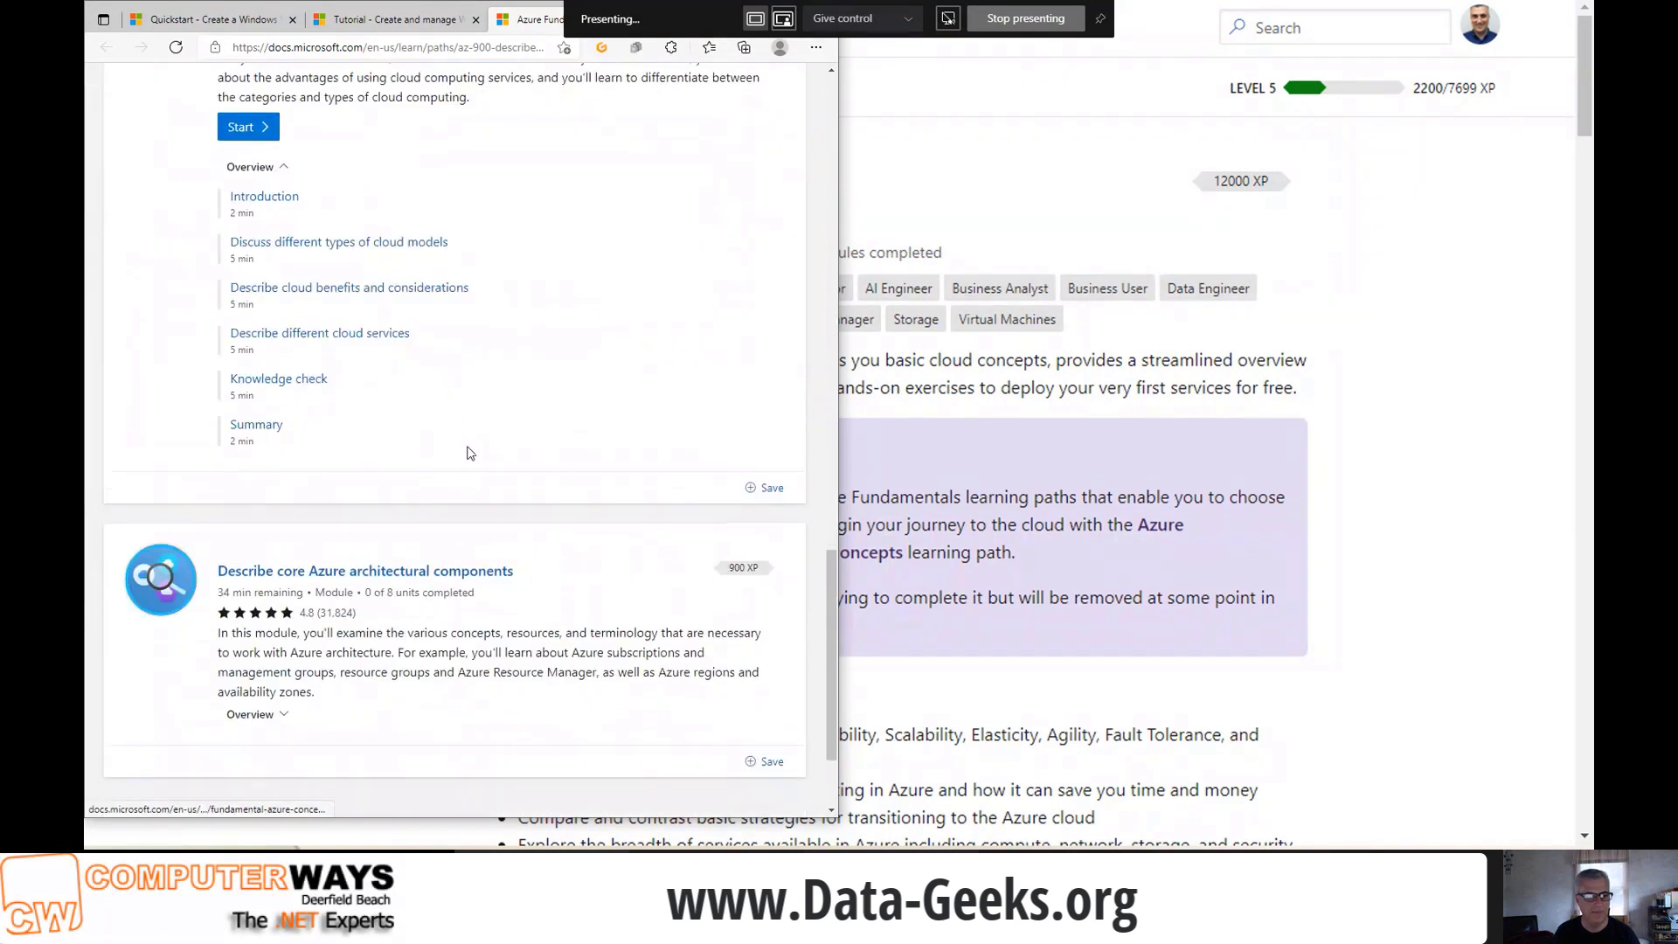
scroll(466, 455, "up", 12)
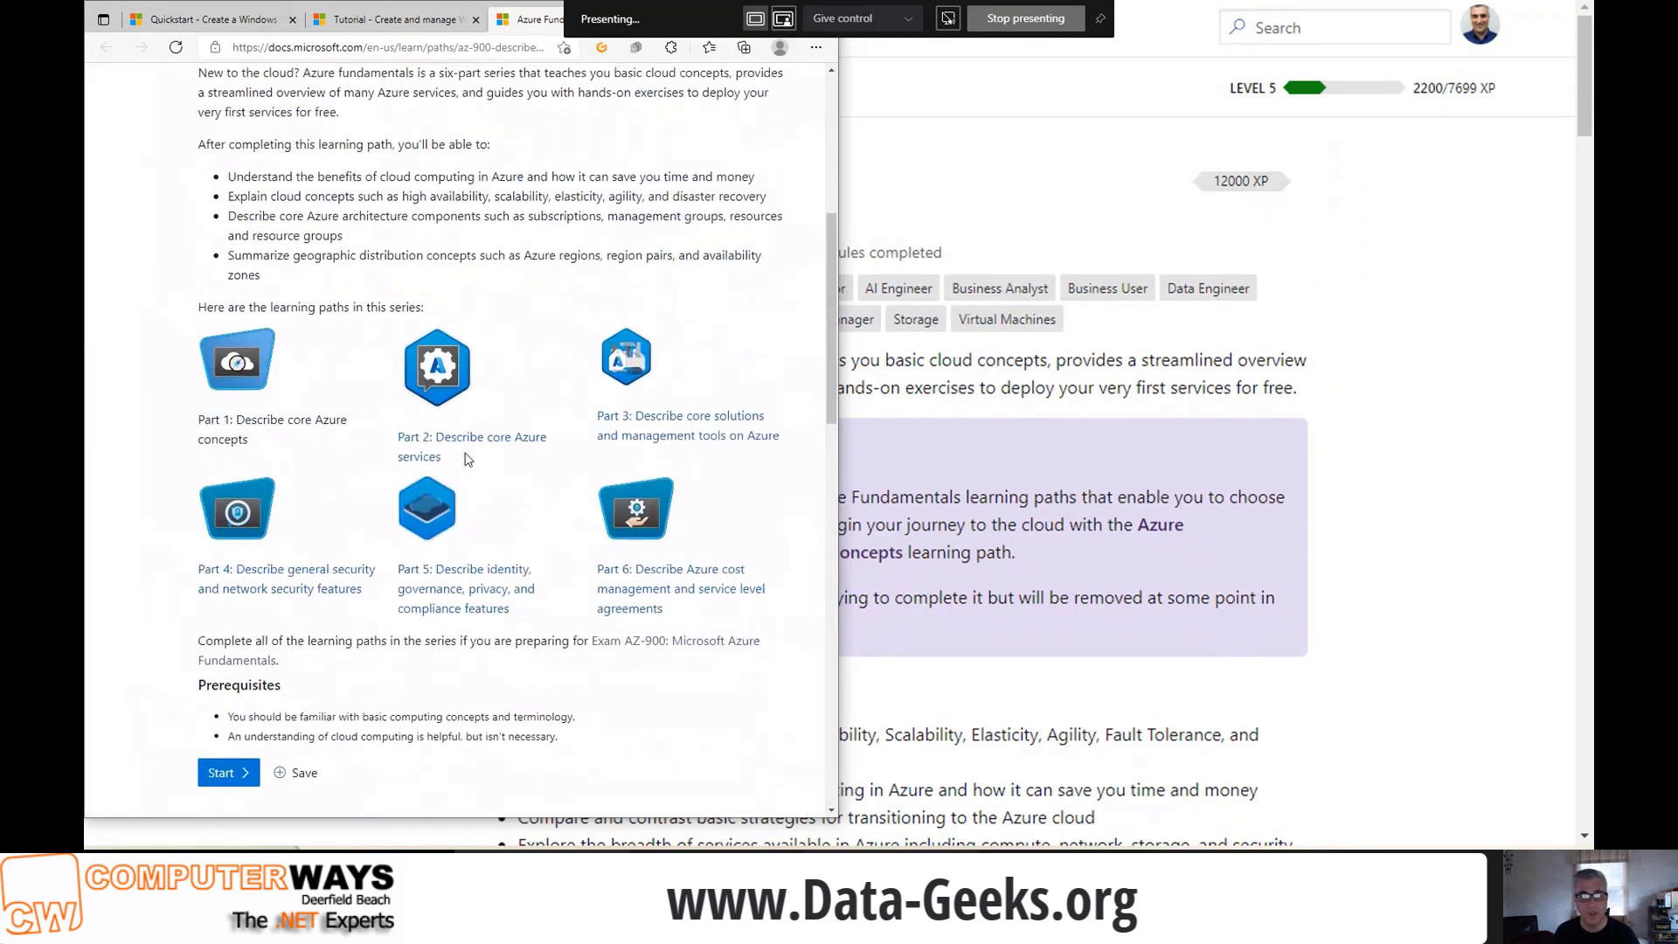
scroll(467, 459, "down", 1)
scroll(467, 461, "up", 1)
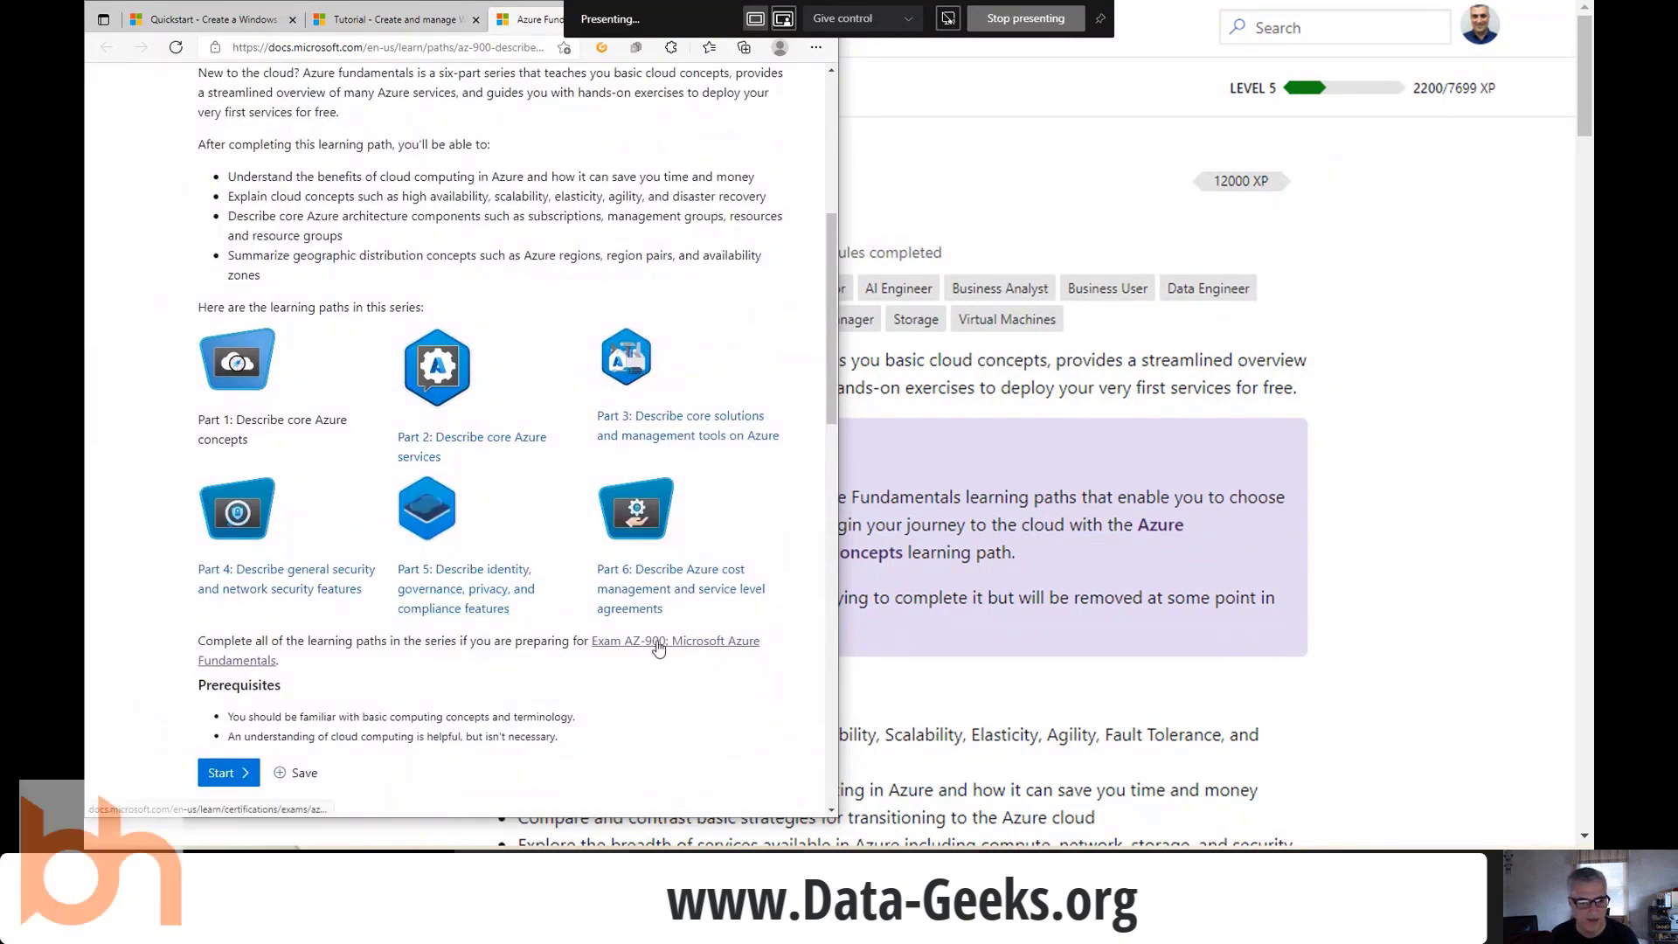
right_click(686, 648)
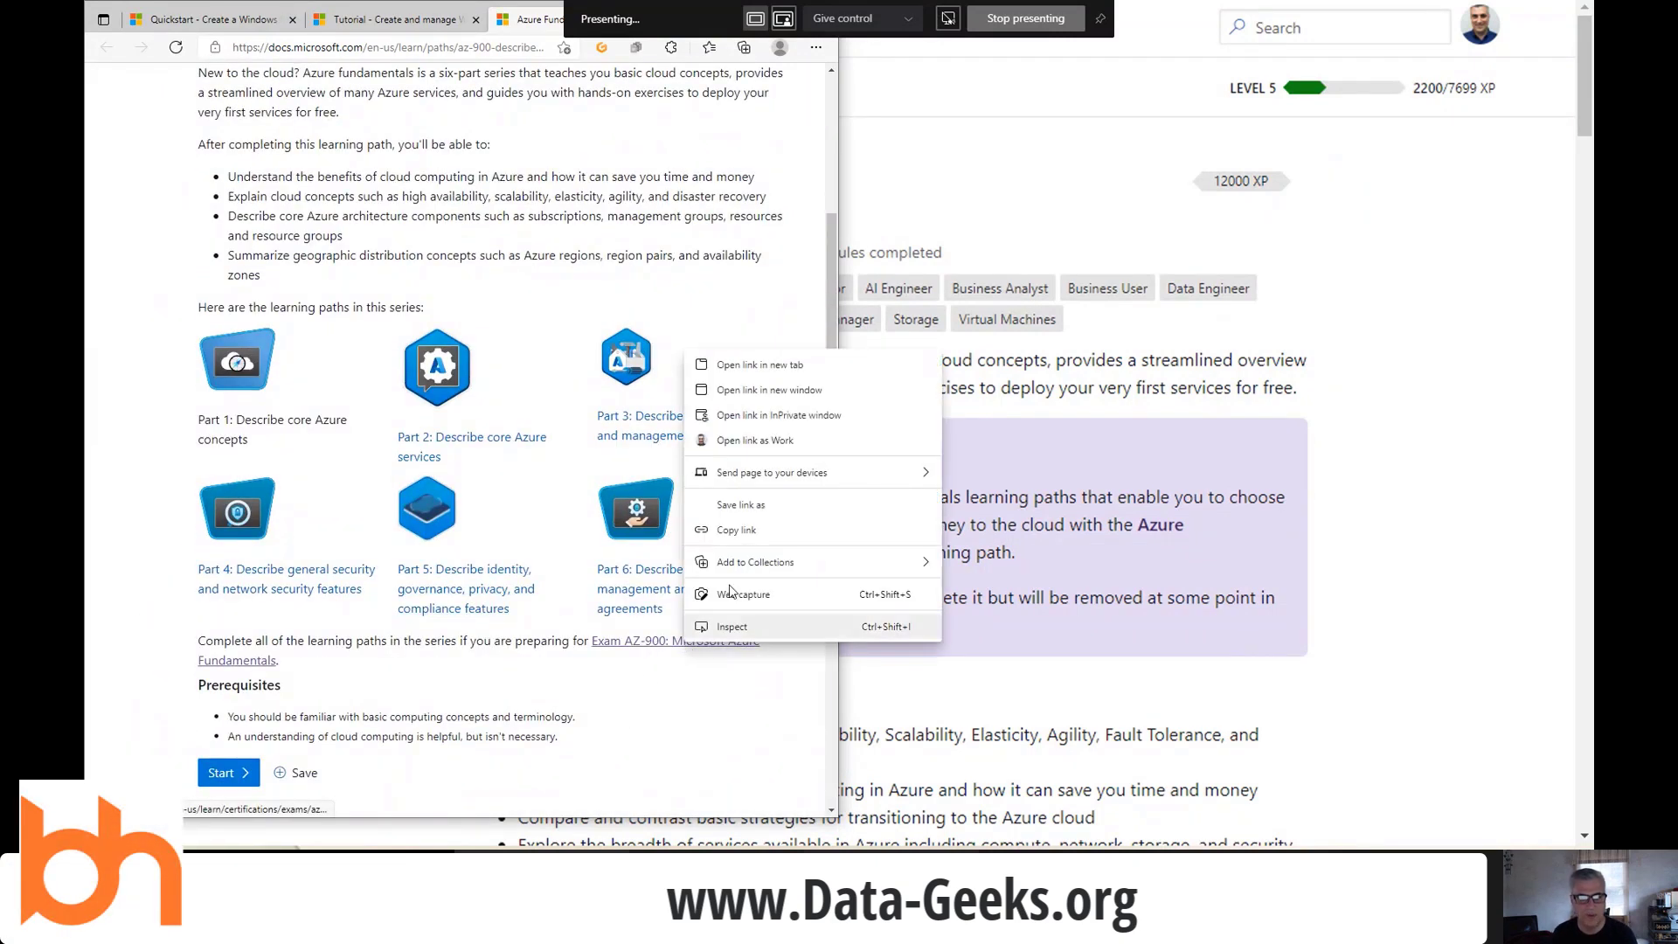
- Open the Exam AZ-900 page in a new window and maximize it to full screen
left_click(769, 386)
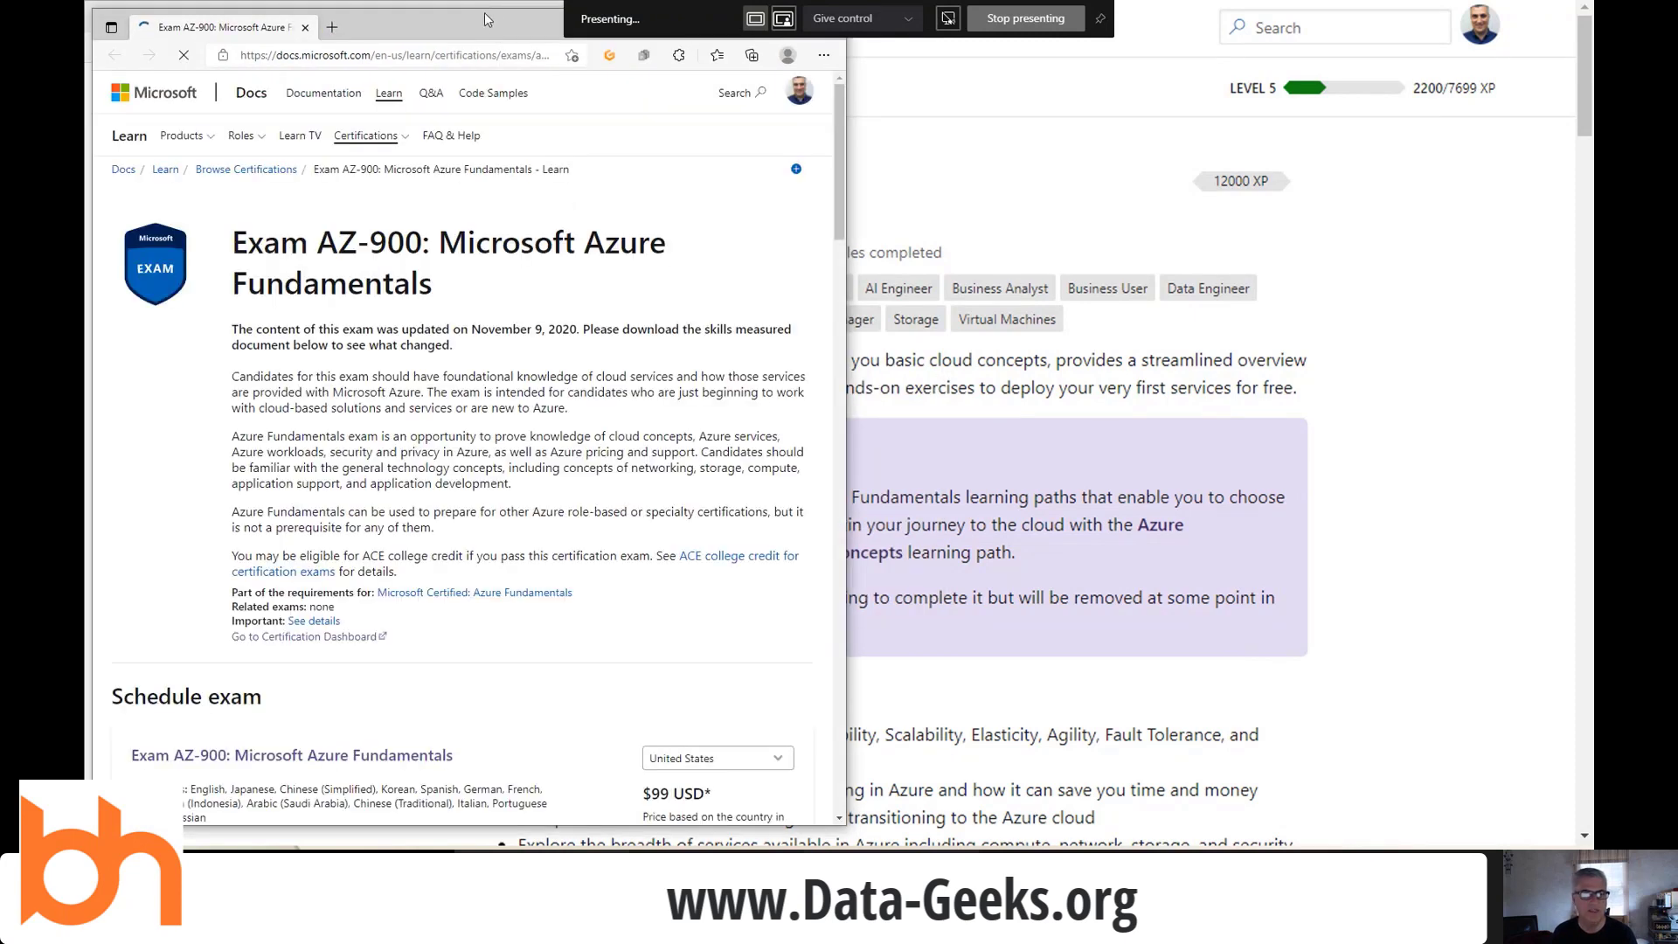
key("super+Up")
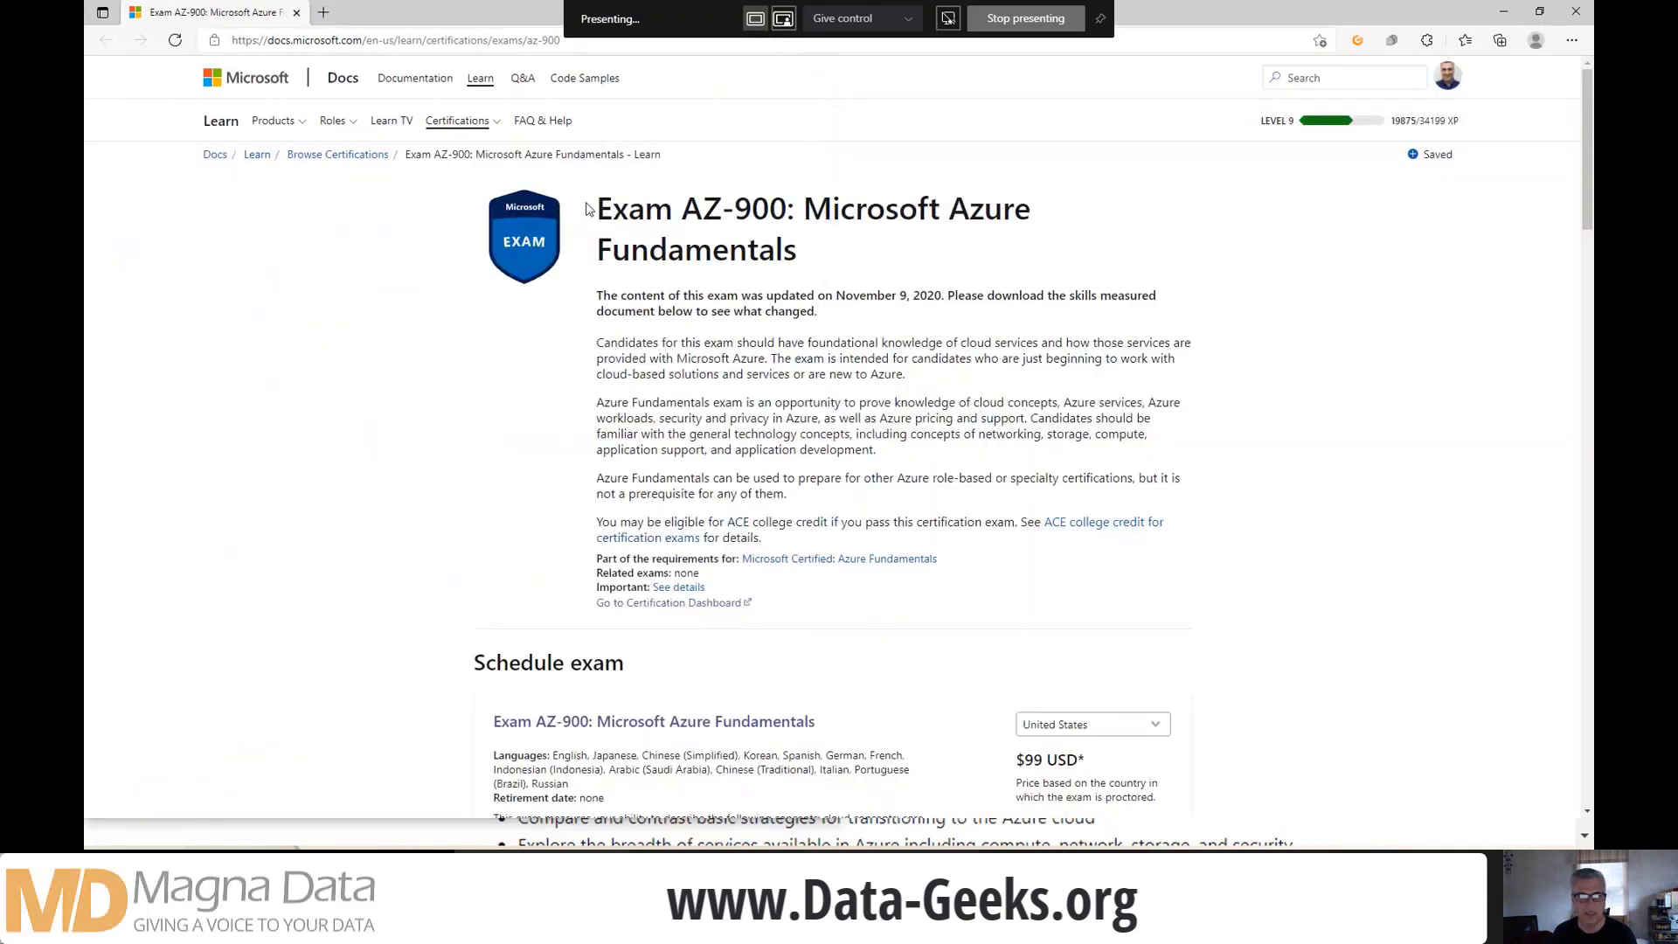
scroll(815, 572, "down", 4)
scroll(586, 418, "up", 2)
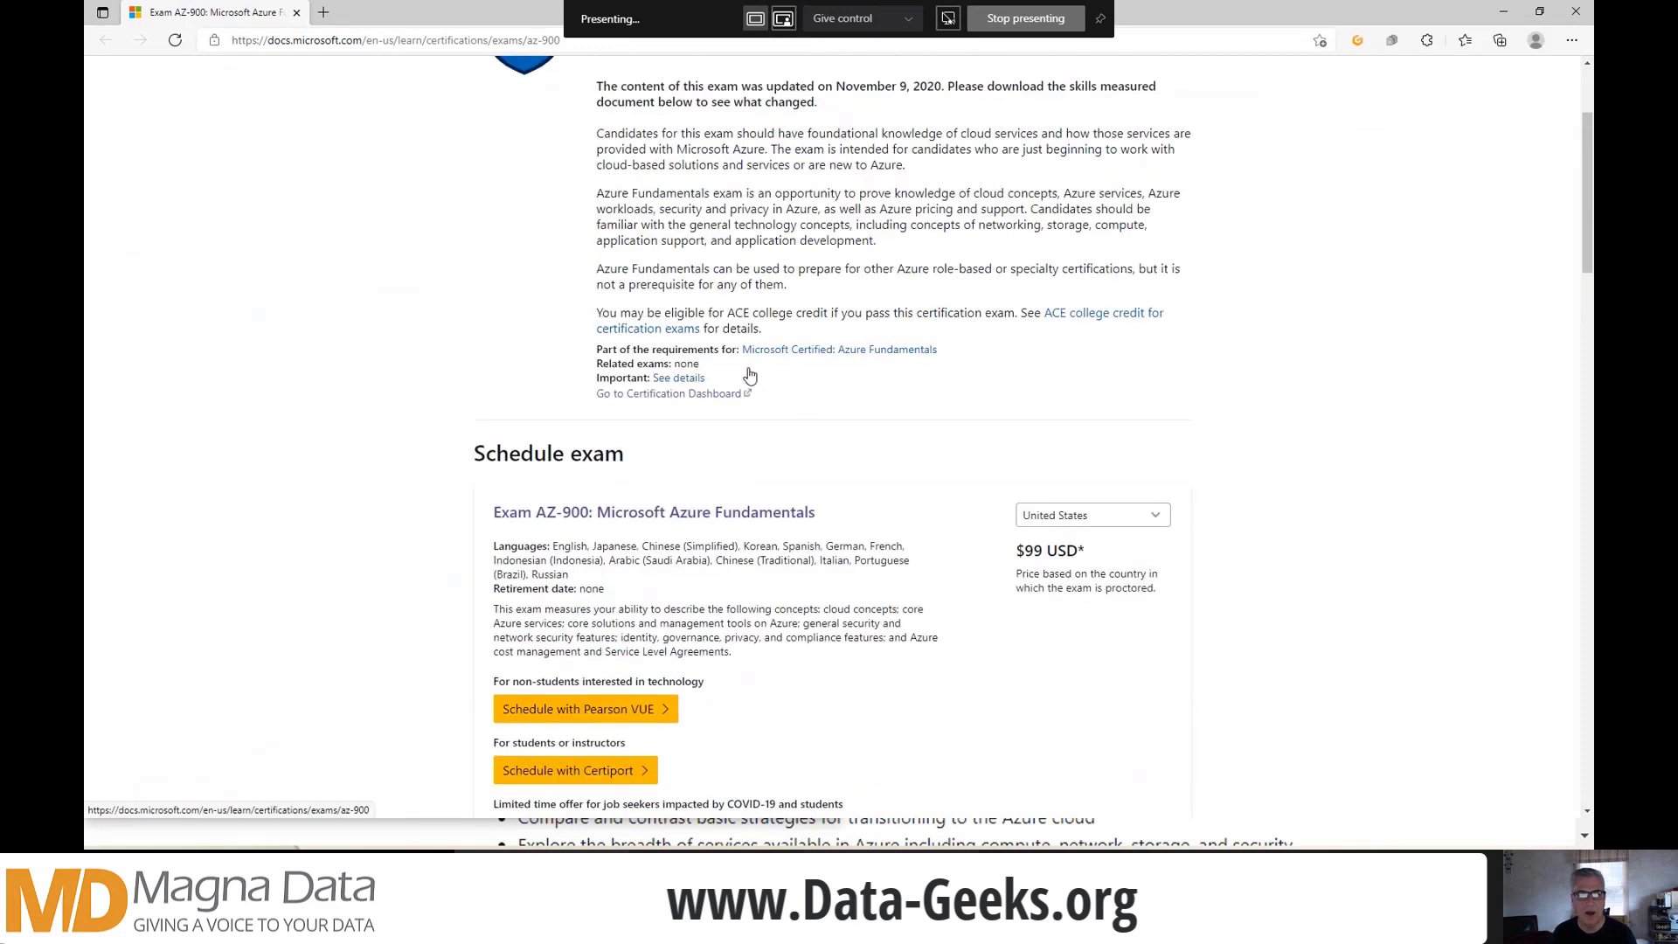
scroll(759, 419, "down", 9)
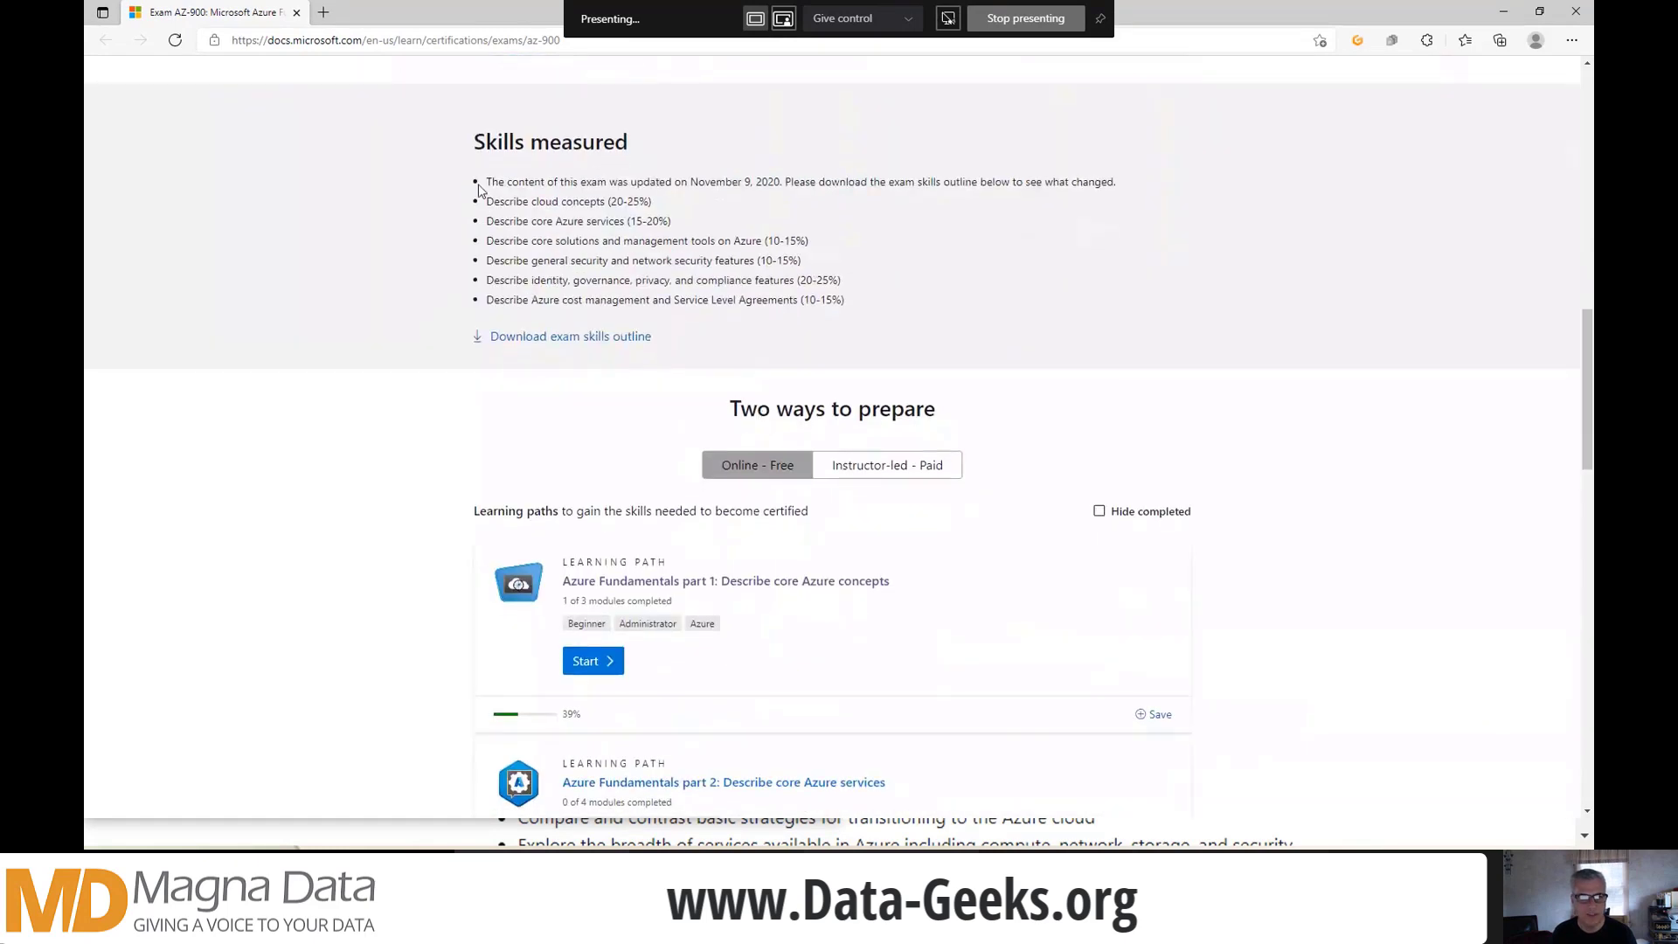
left_click_drag(478, 183, 764, 326)
- Scroll through the exam's skills measured and learning paths, then return to the top
scroll(783, 423, "down", 3)
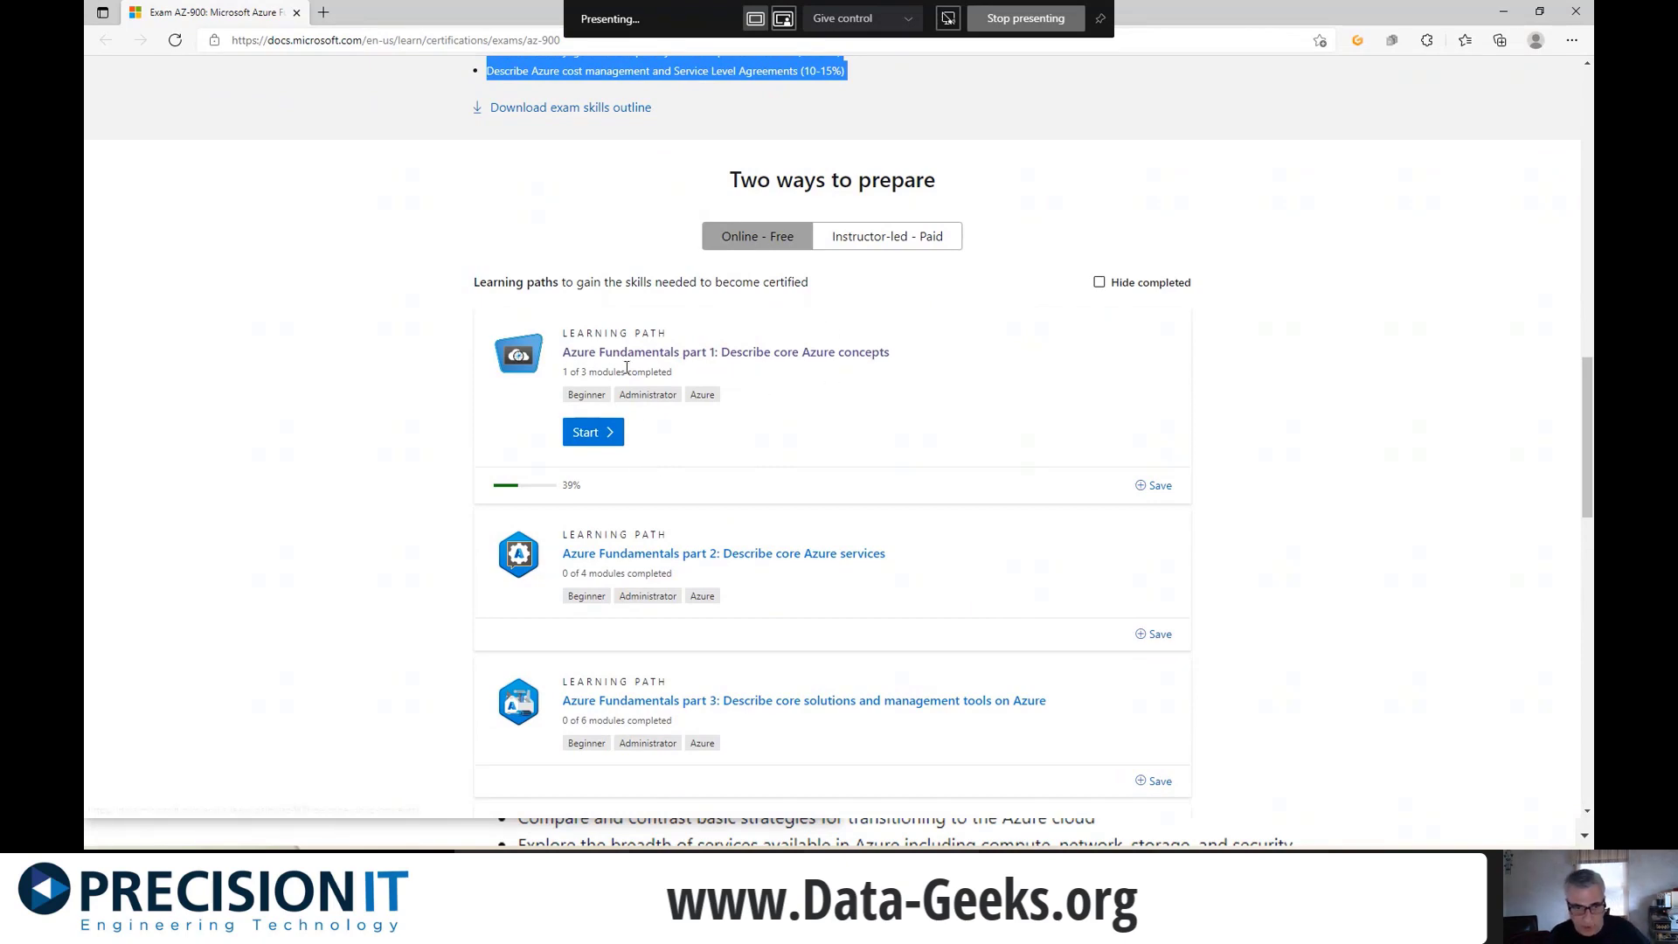
scroll(712, 682, "down", 8)
scroll(742, 664, "up", 10)
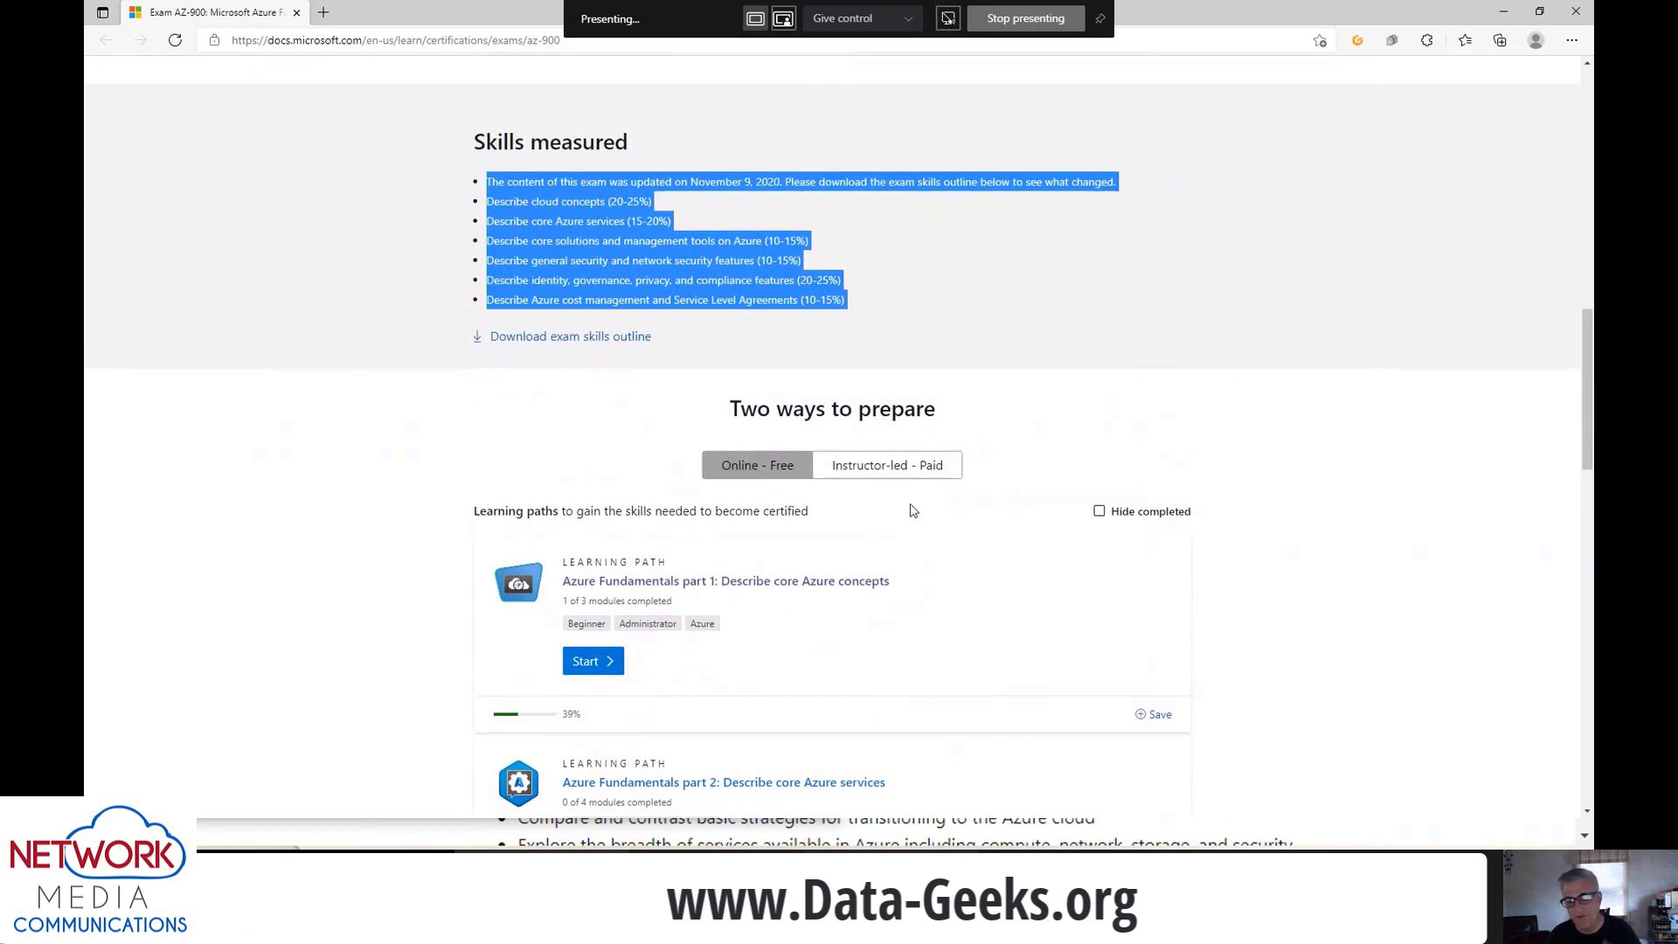
scroll(883, 511, "down", 2)
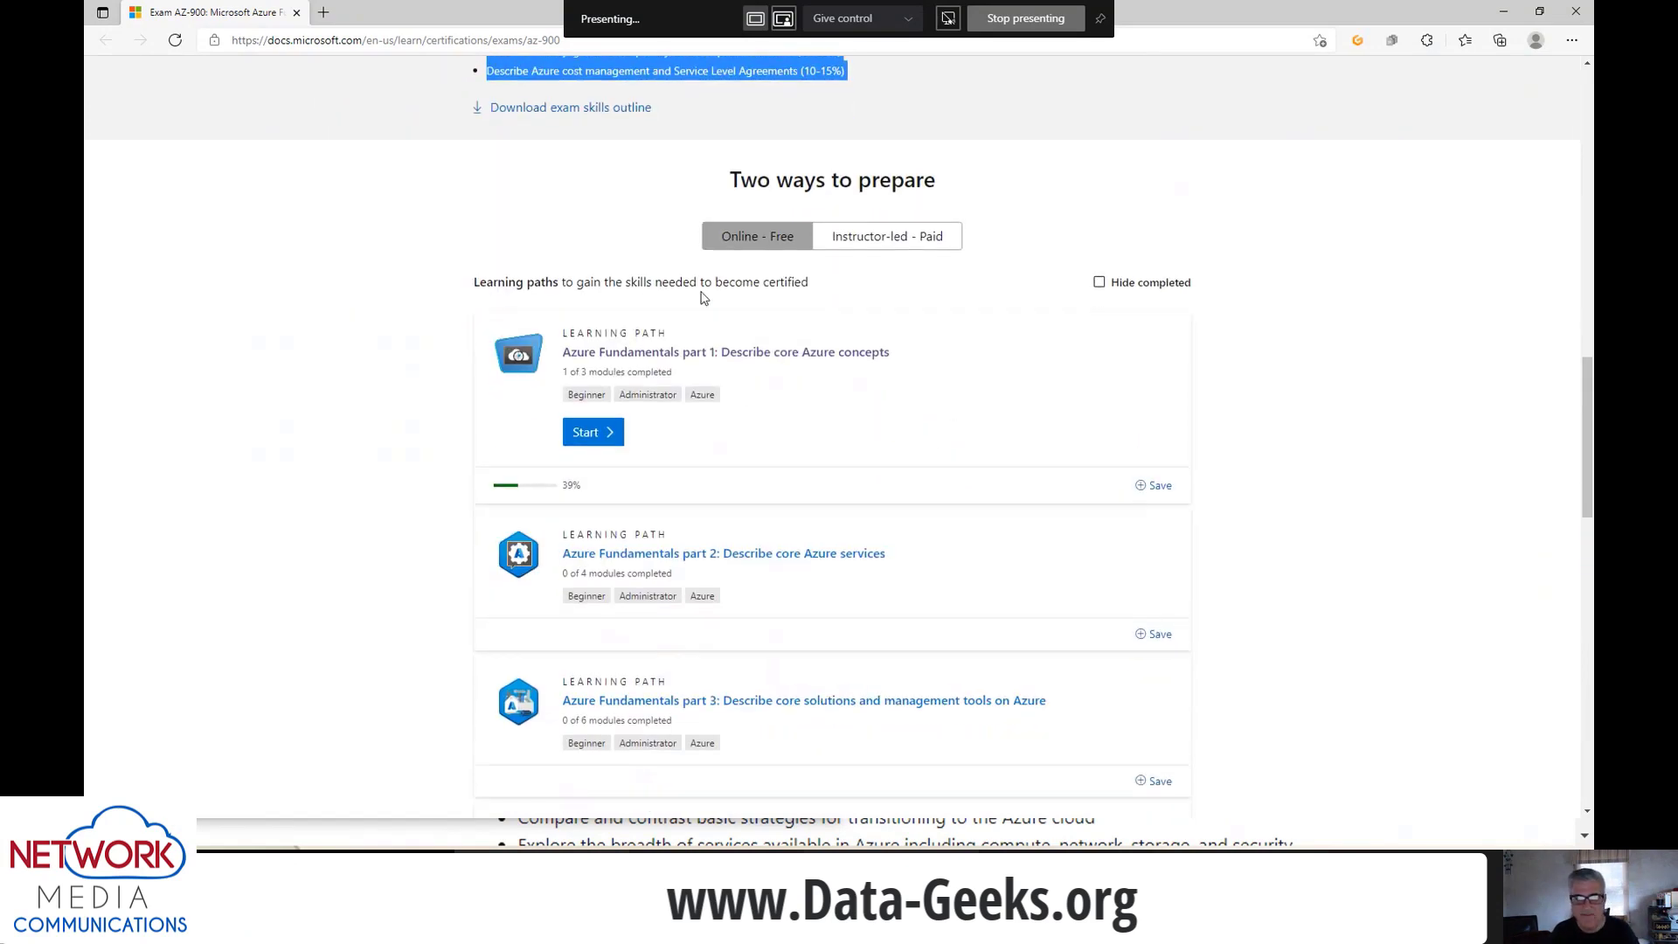
scroll(722, 511, "down", 4)
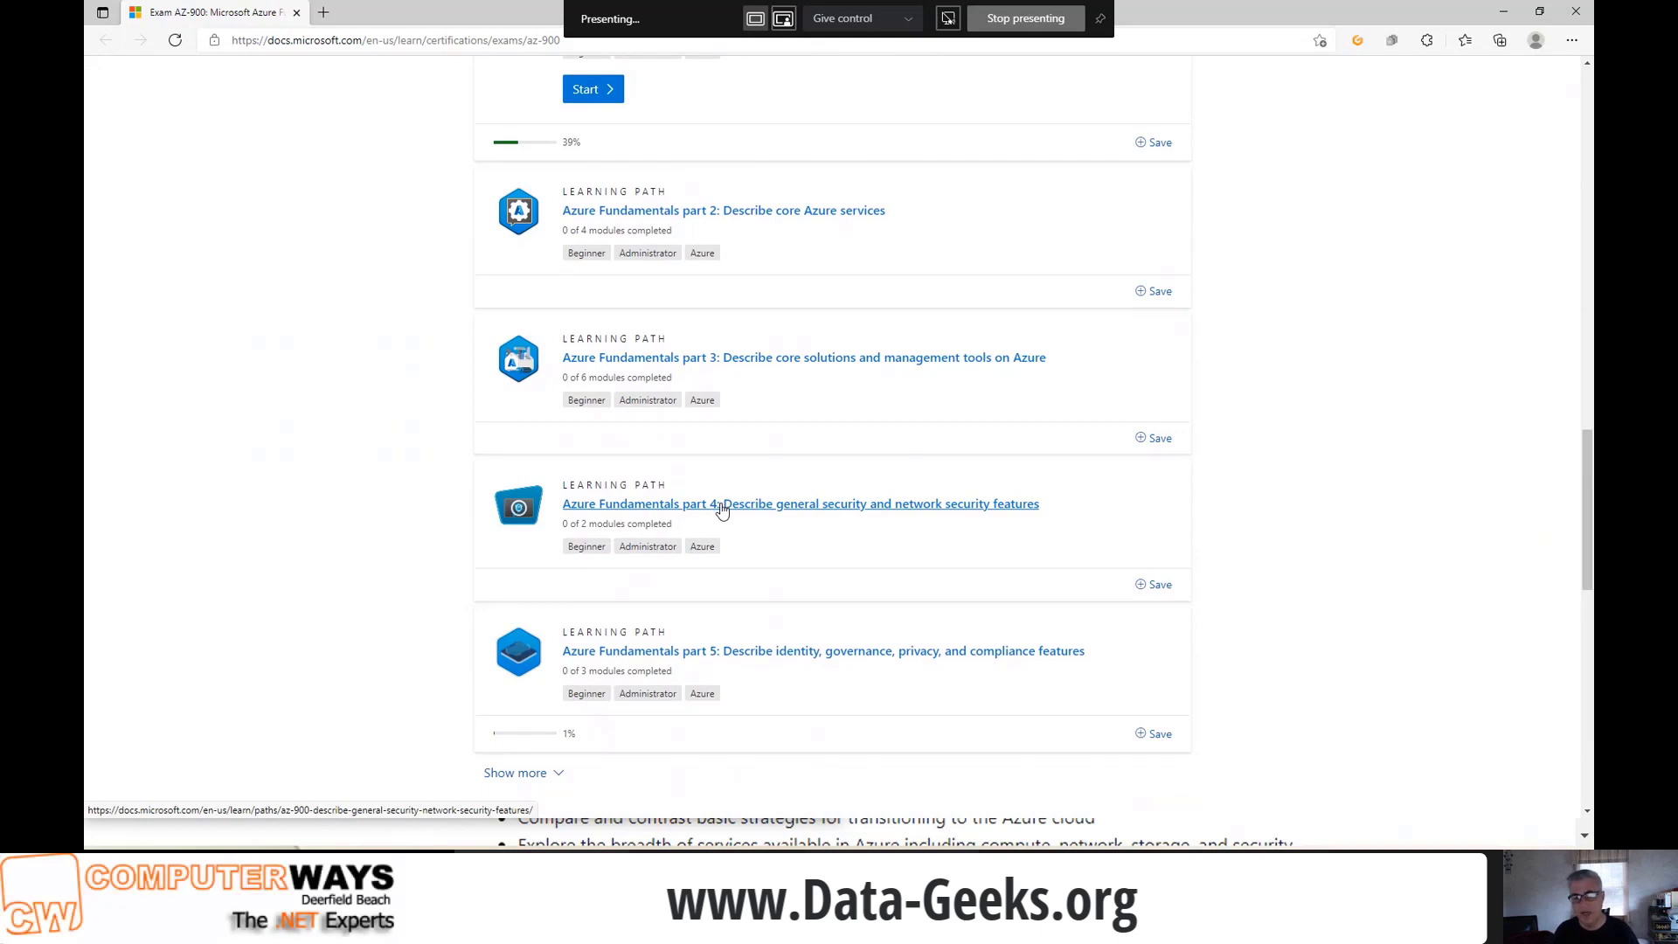
scroll(740, 512, "up", 15)
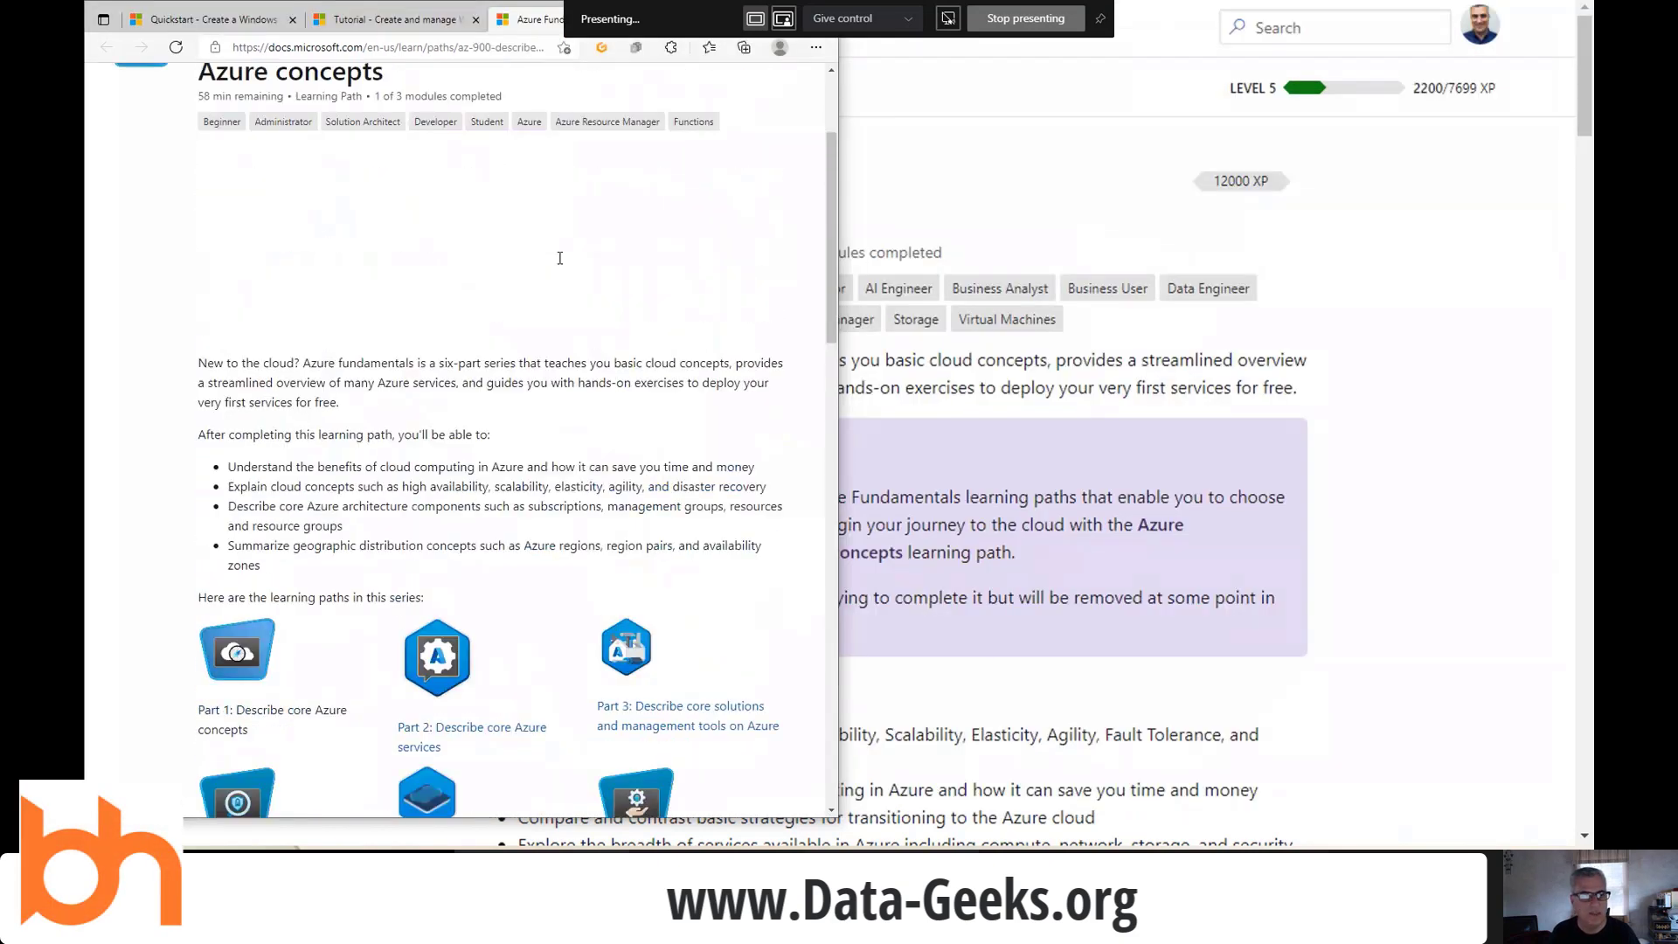
- Scroll through the module list of the part 1 learning path
scroll(554, 297, "down", 10)
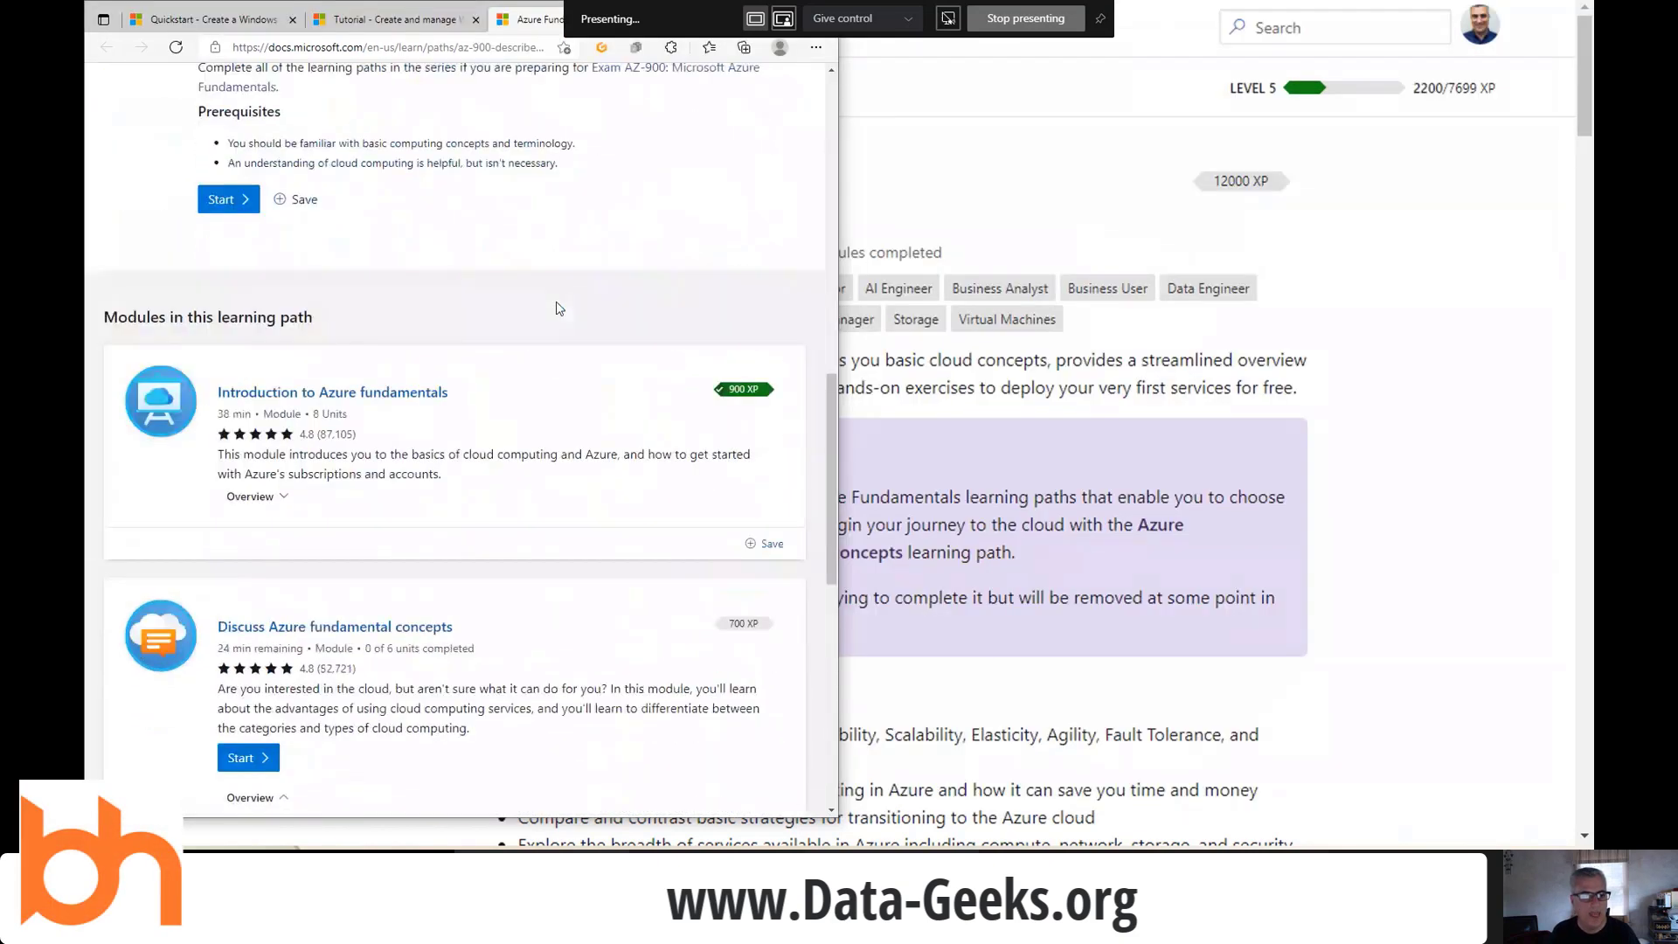
scroll(552, 315, "down", 1)
scroll(356, 367, "up", 3)
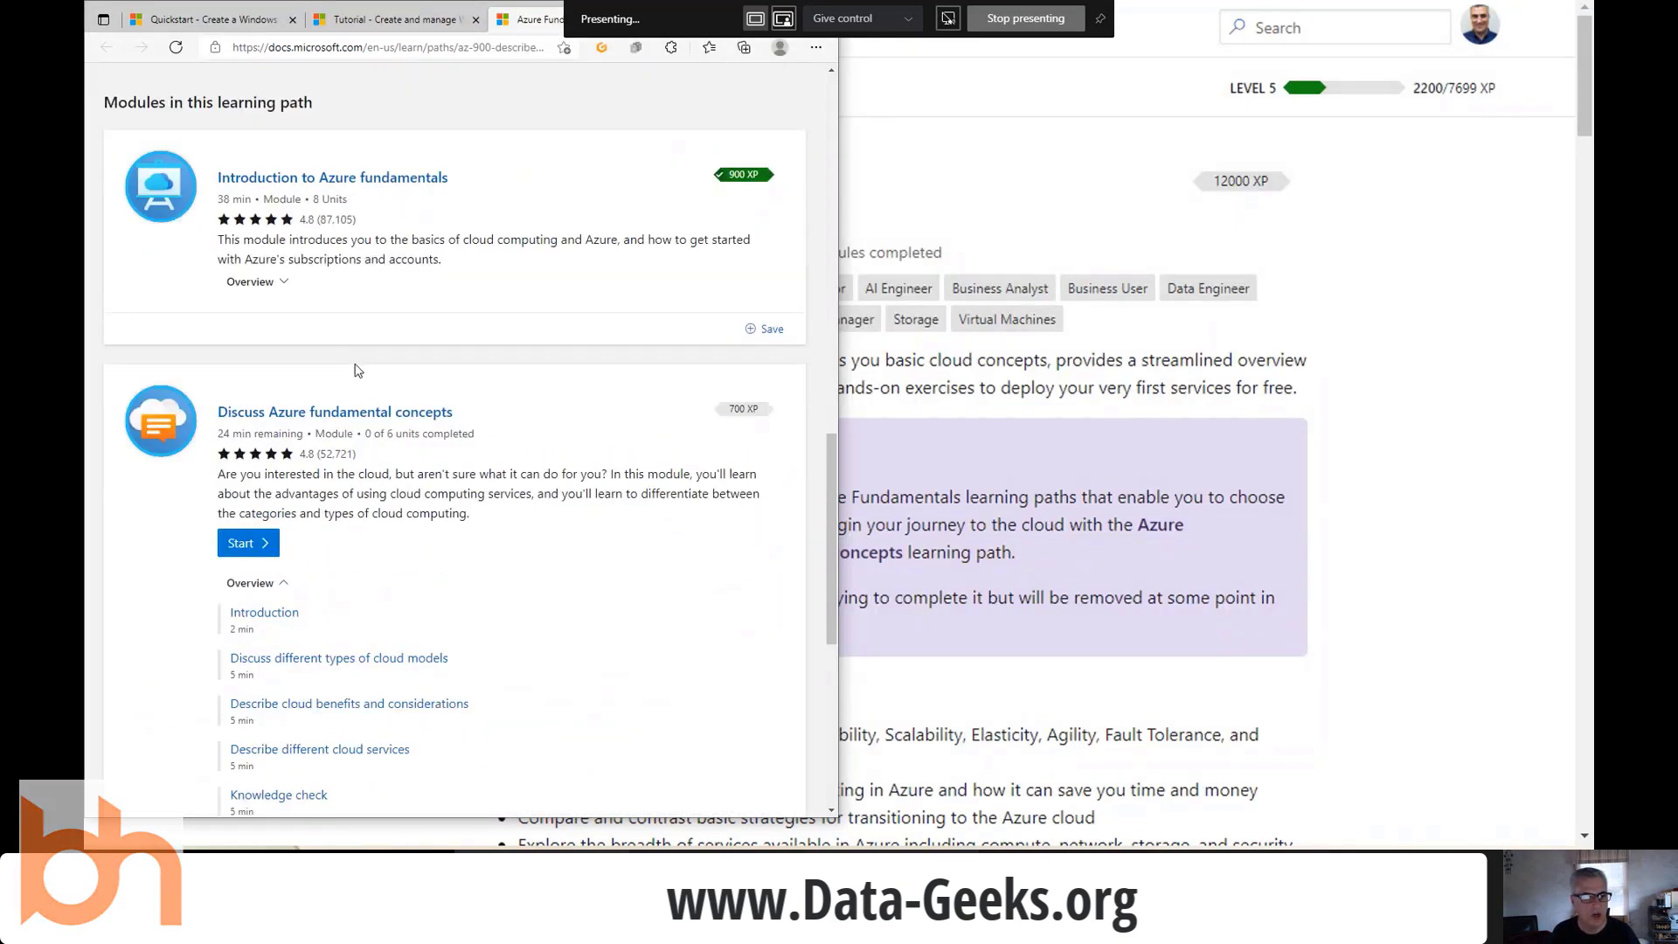
scroll(356, 369, "down", 5)
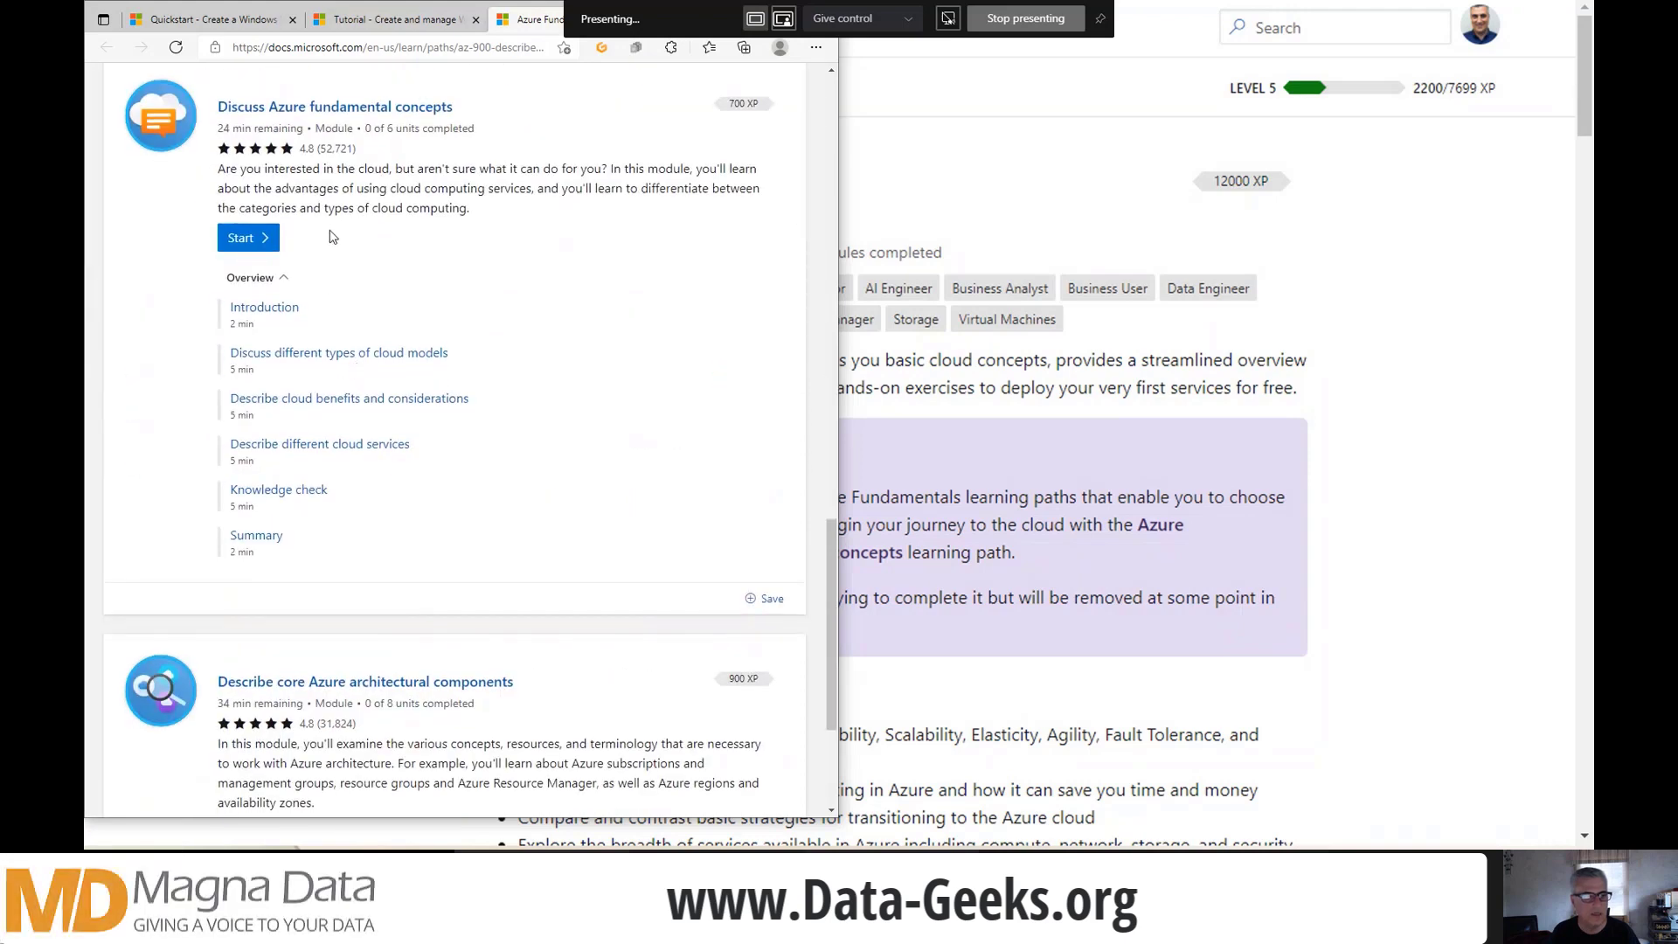
scroll(355, 517, "down", 1)
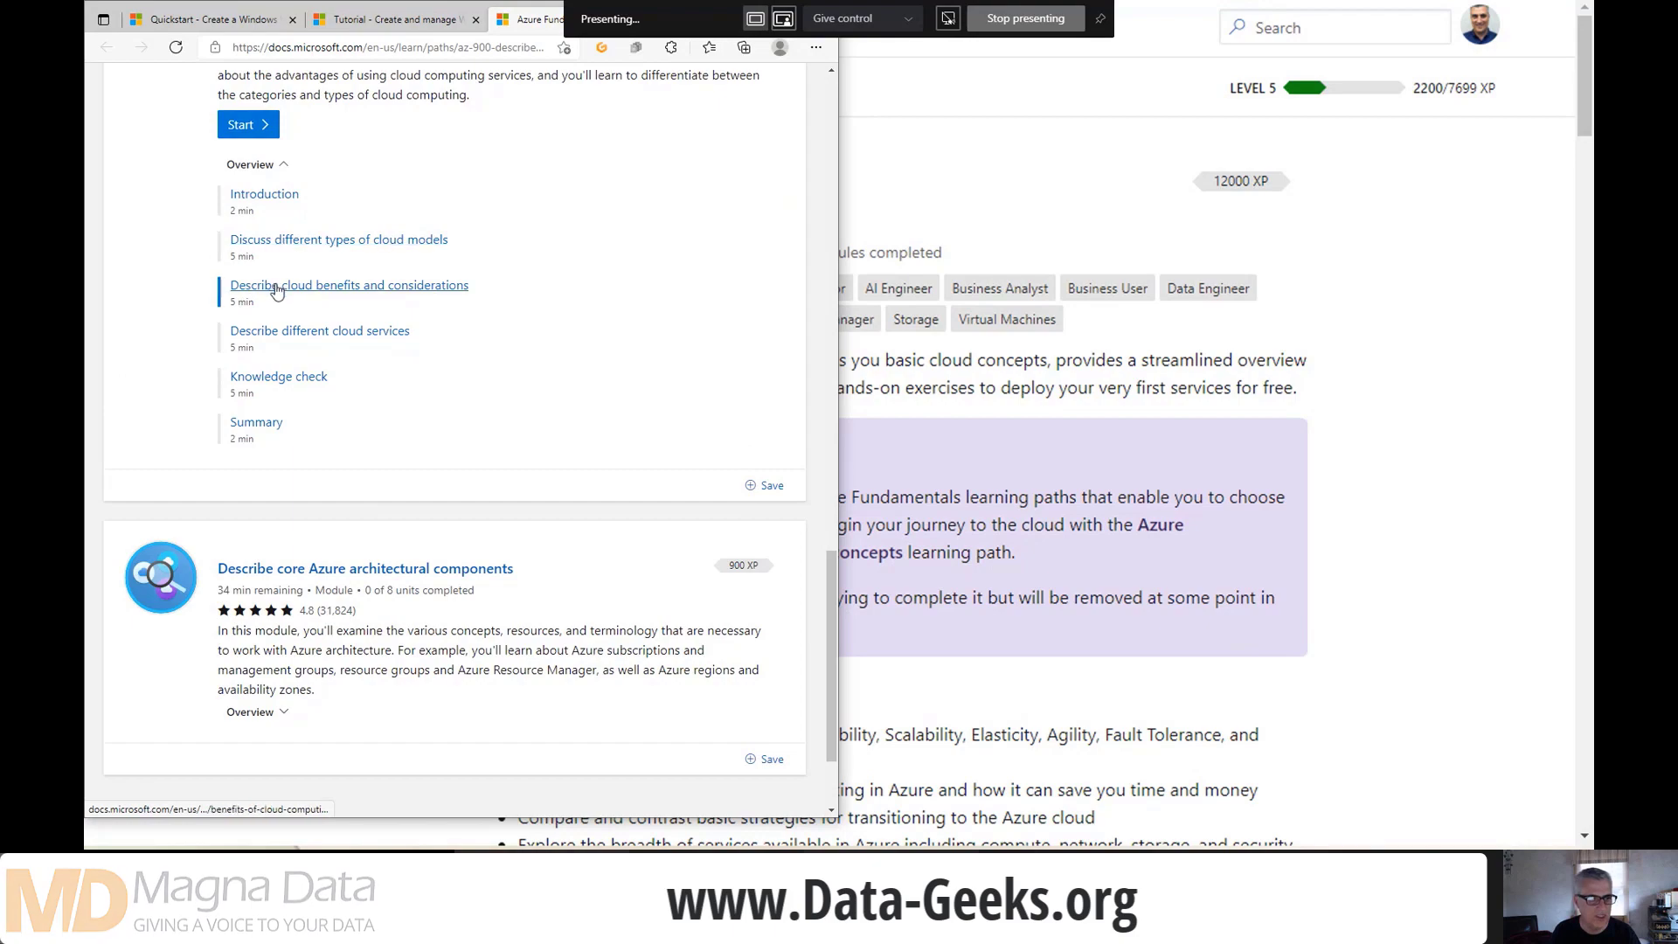
scroll(296, 441, "down", 2)
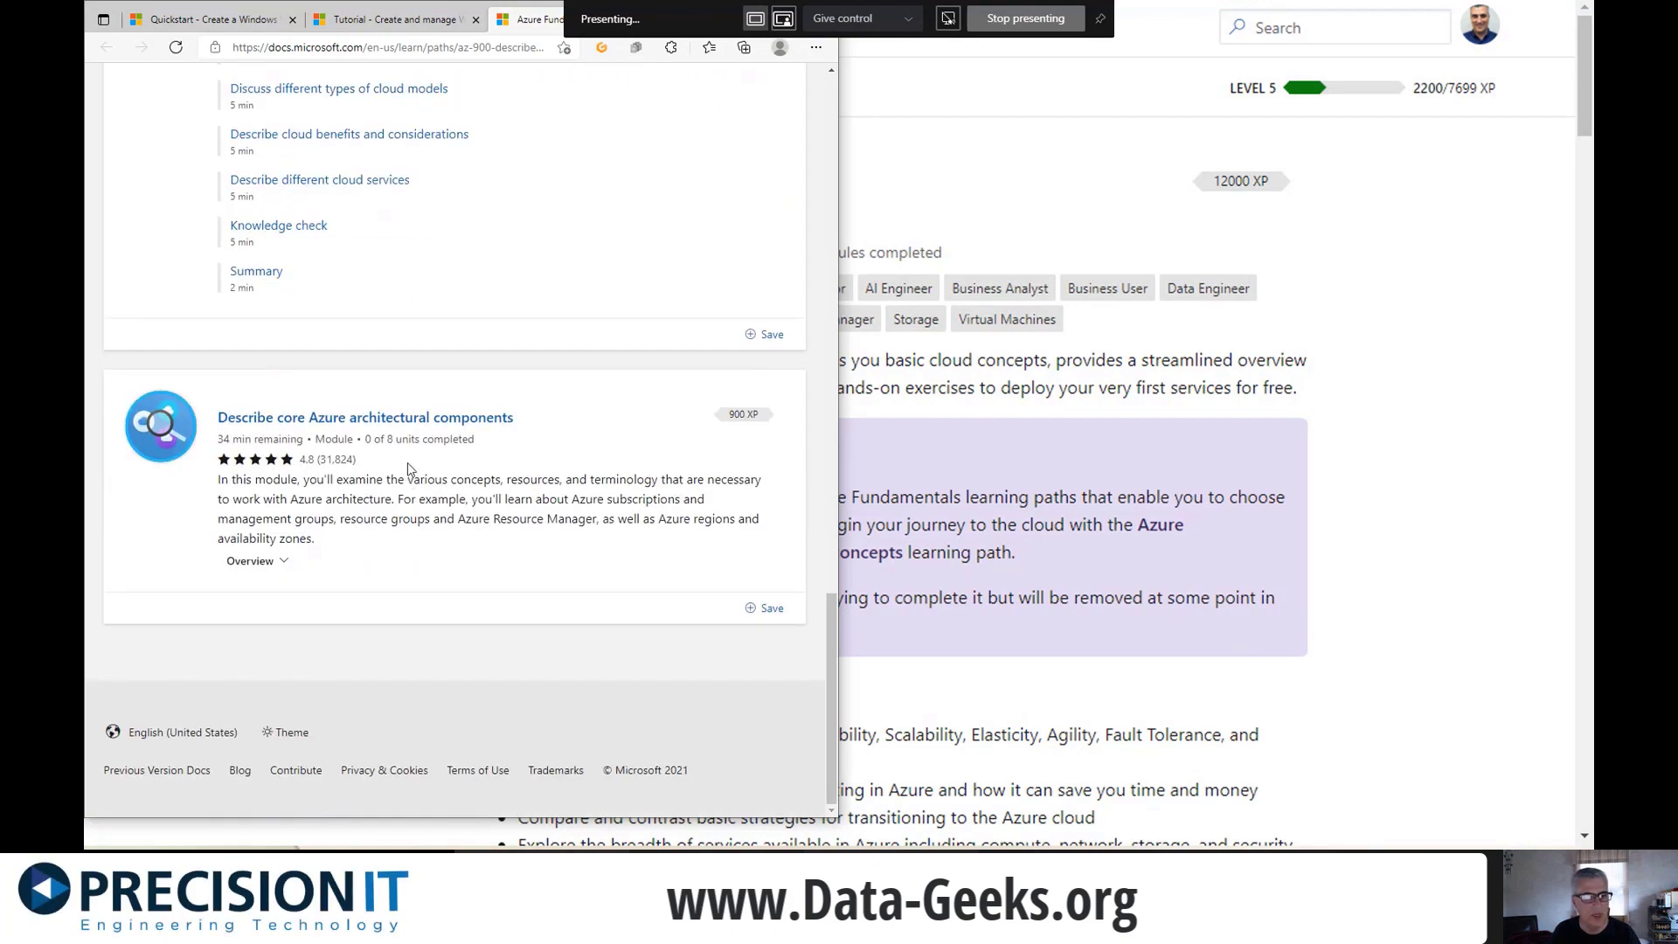
- Close the part 1 window and switch to the 'Create a VM using the Azure portal' exercise
scroll(412, 463, "up", 8)
scroll(414, 453, "up", 10)
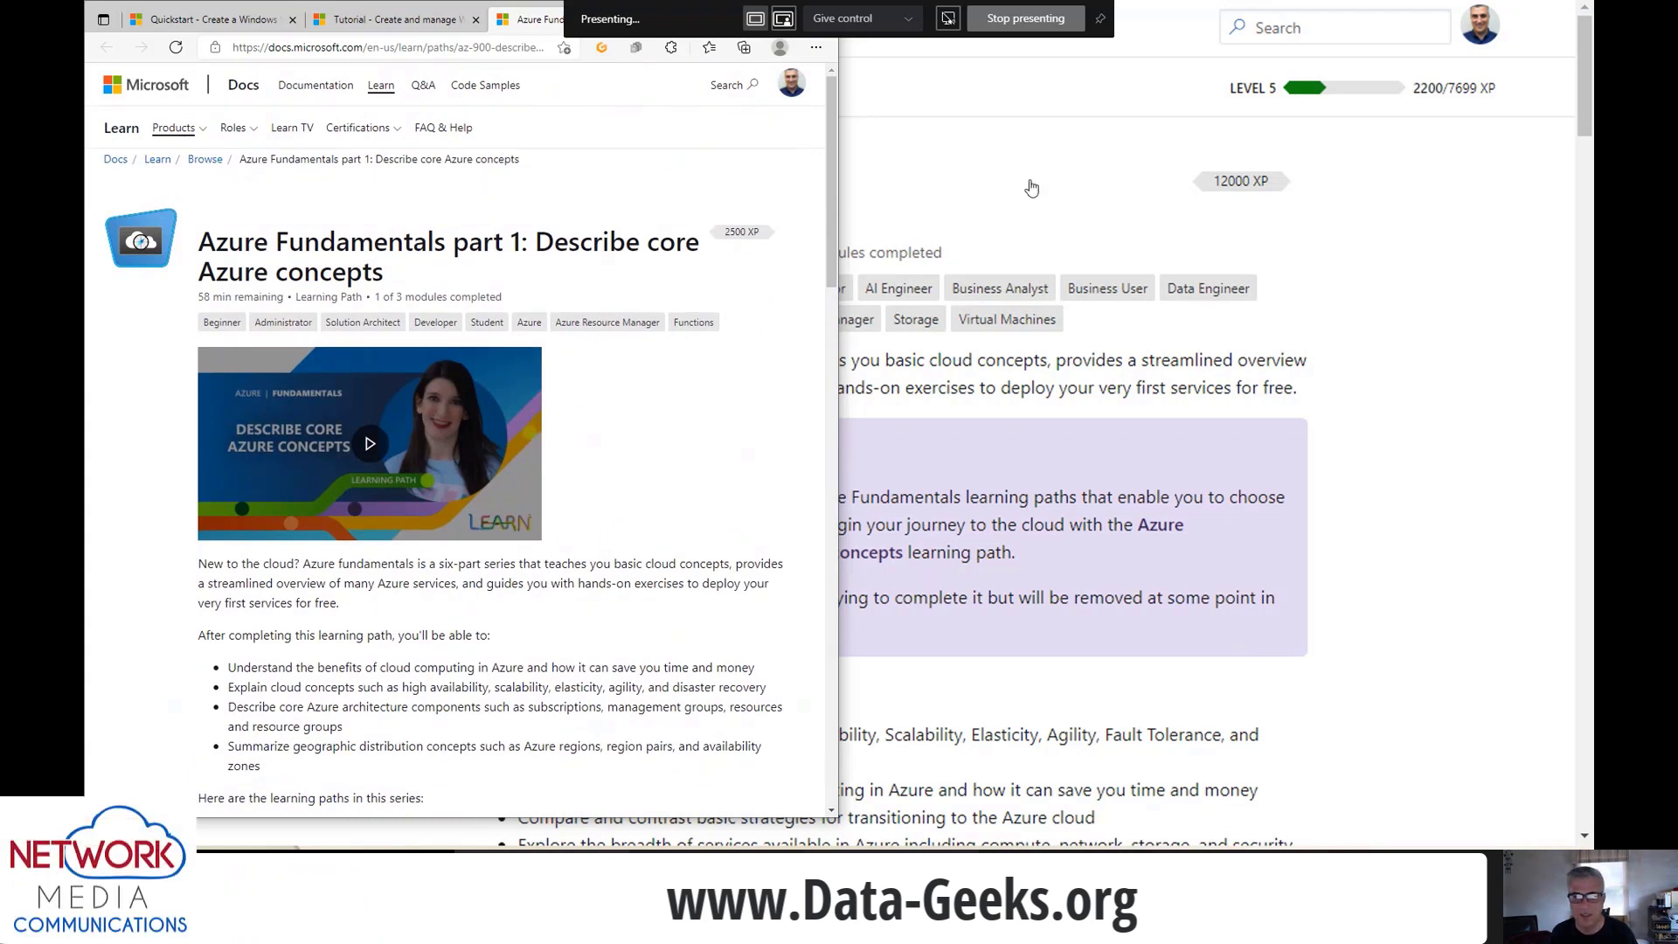
left_click(1082, 197)
key("alt+Tab")
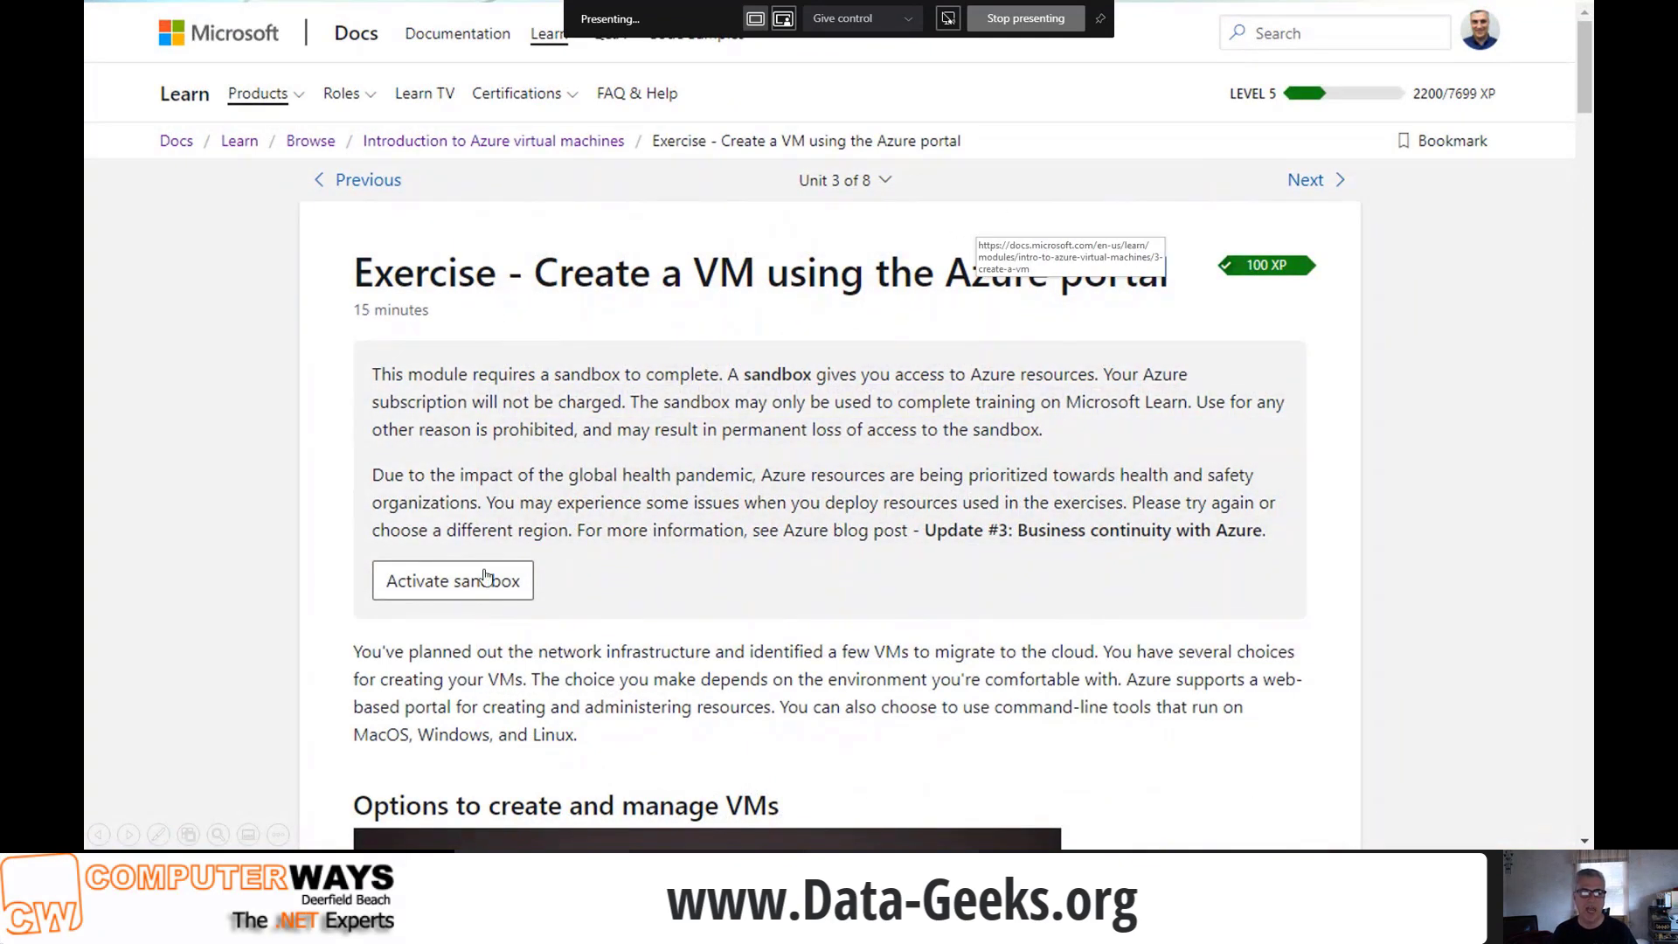
- Activate the Create a VM exercise sandbox, confirming in the second window, leaving 59 minutes
left_click(529, 591)
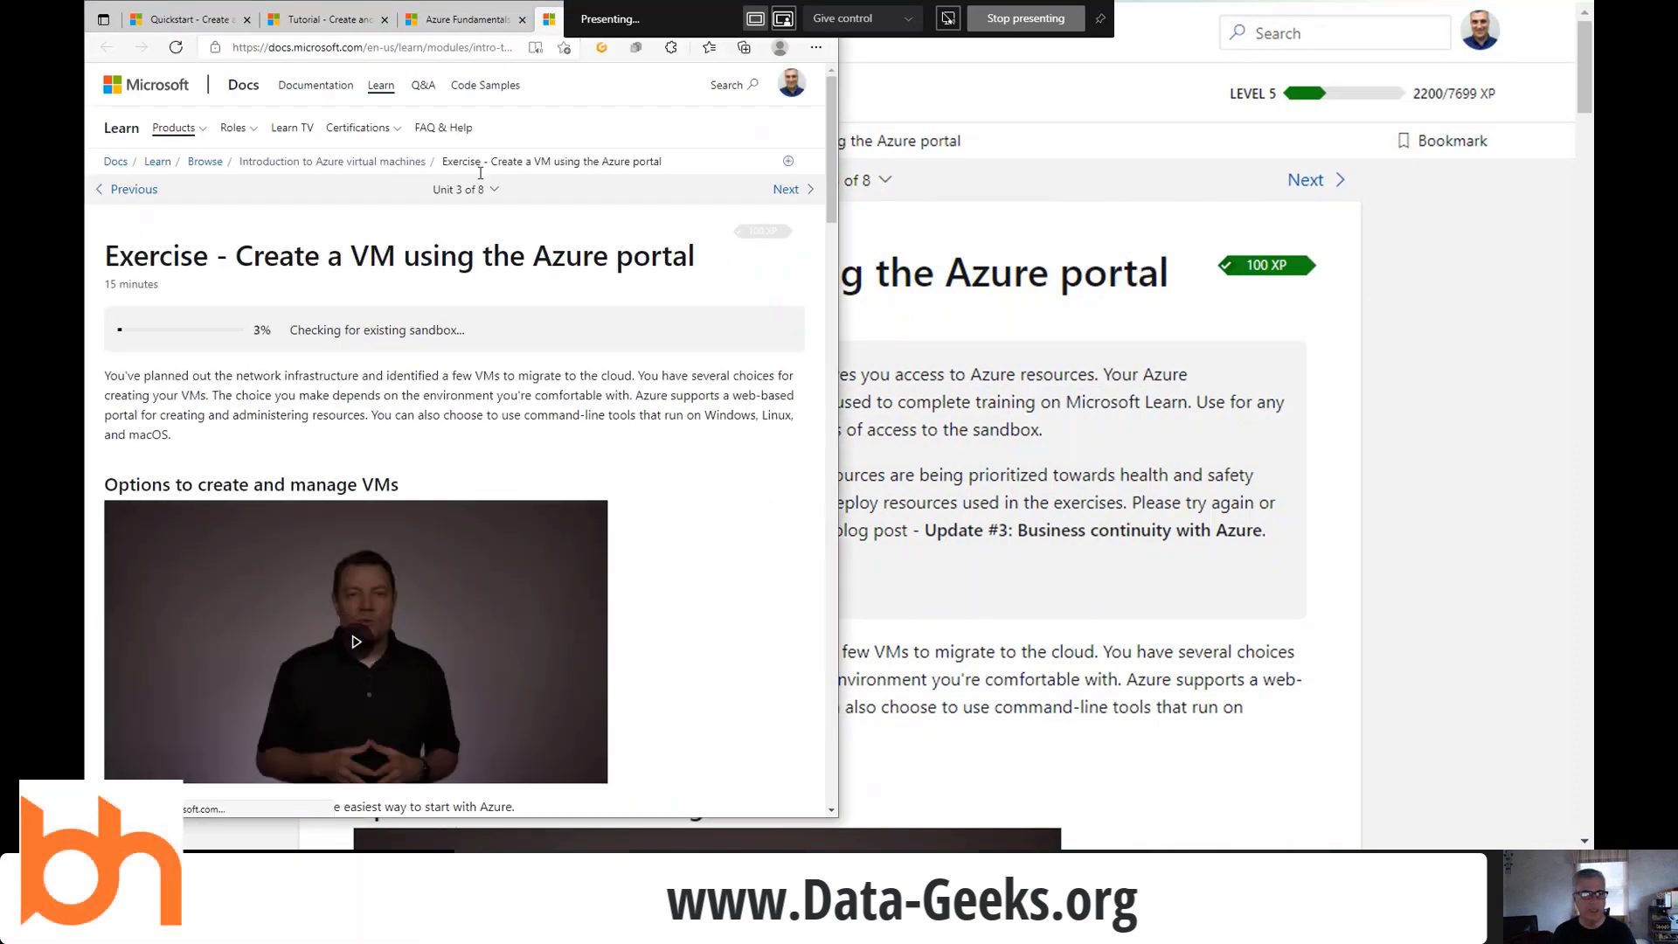
scroll(581, 364, "down", 1)
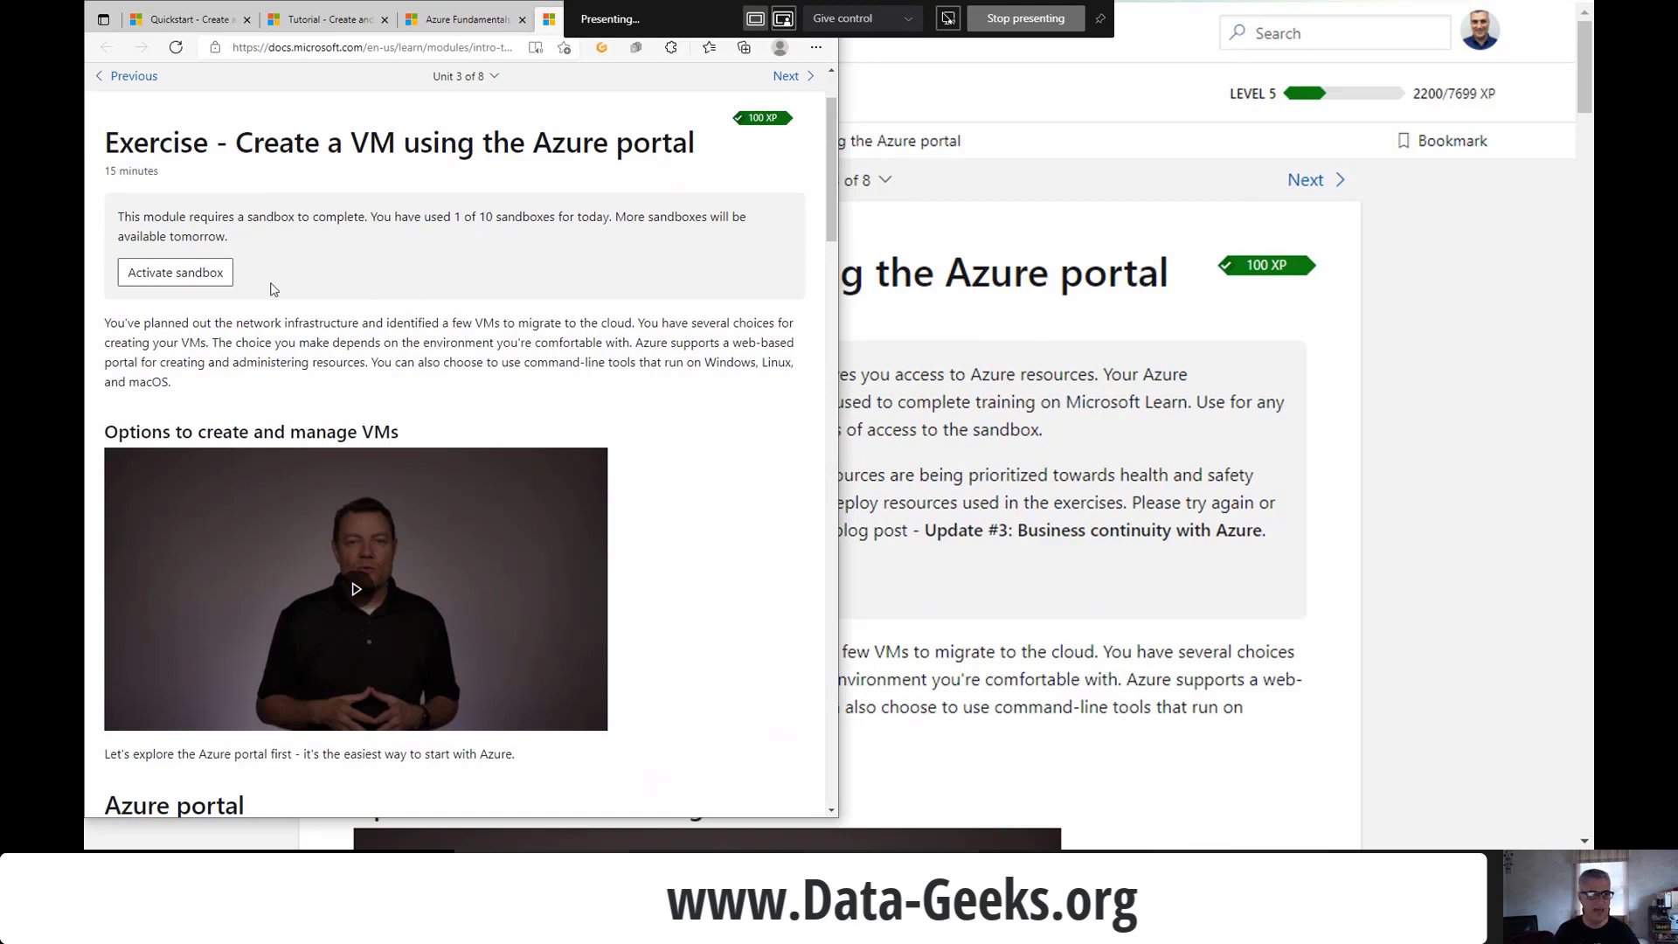
left_click(198, 272)
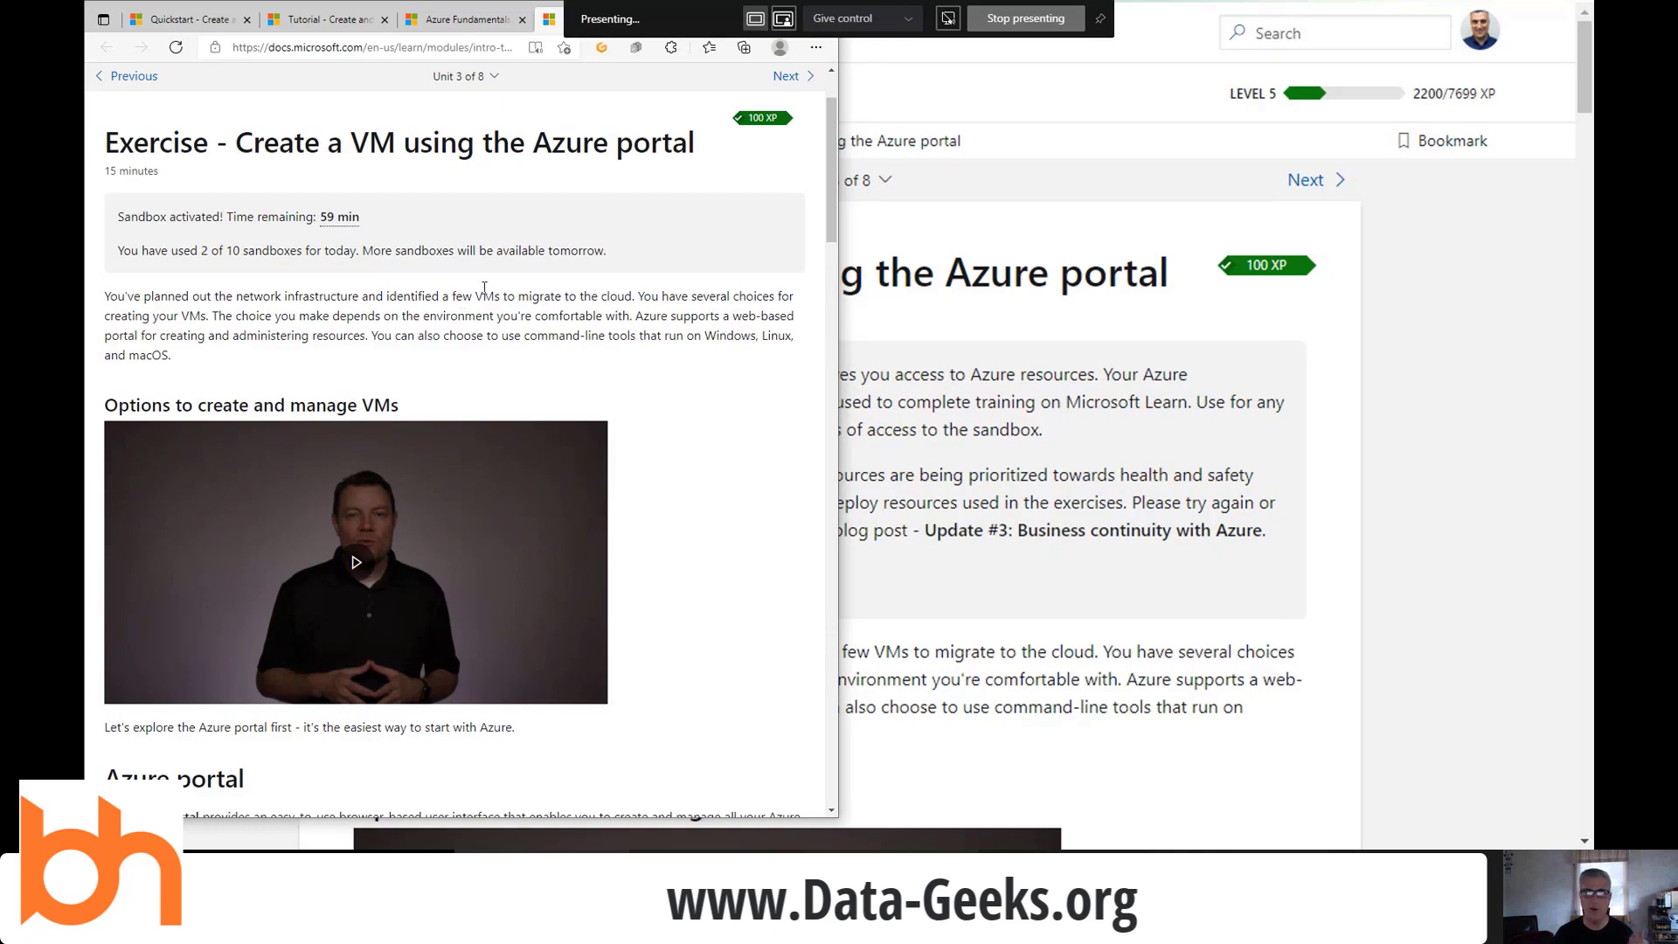
- Open the Azure portal link in a new window snapped to the right half of the screen
scroll(497, 328, "down", 3)
scroll(524, 311, "up", 3)
scroll(542, 298, "down", 2)
scroll(541, 299, "down", 5)
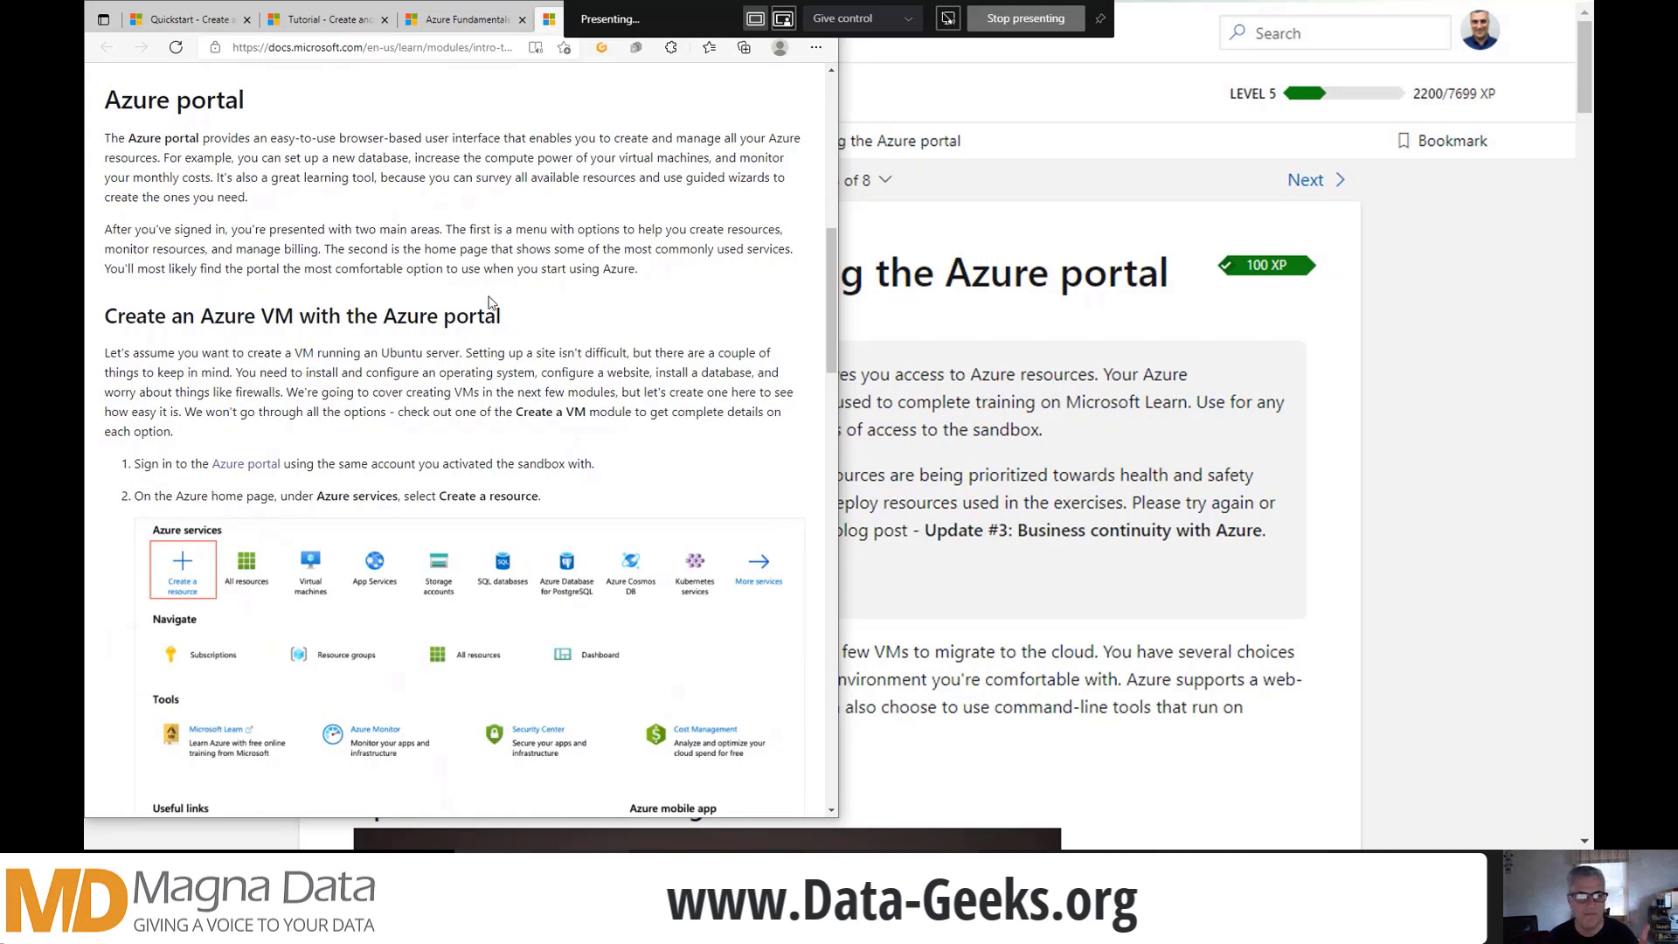
scroll(494, 300, "down", 2)
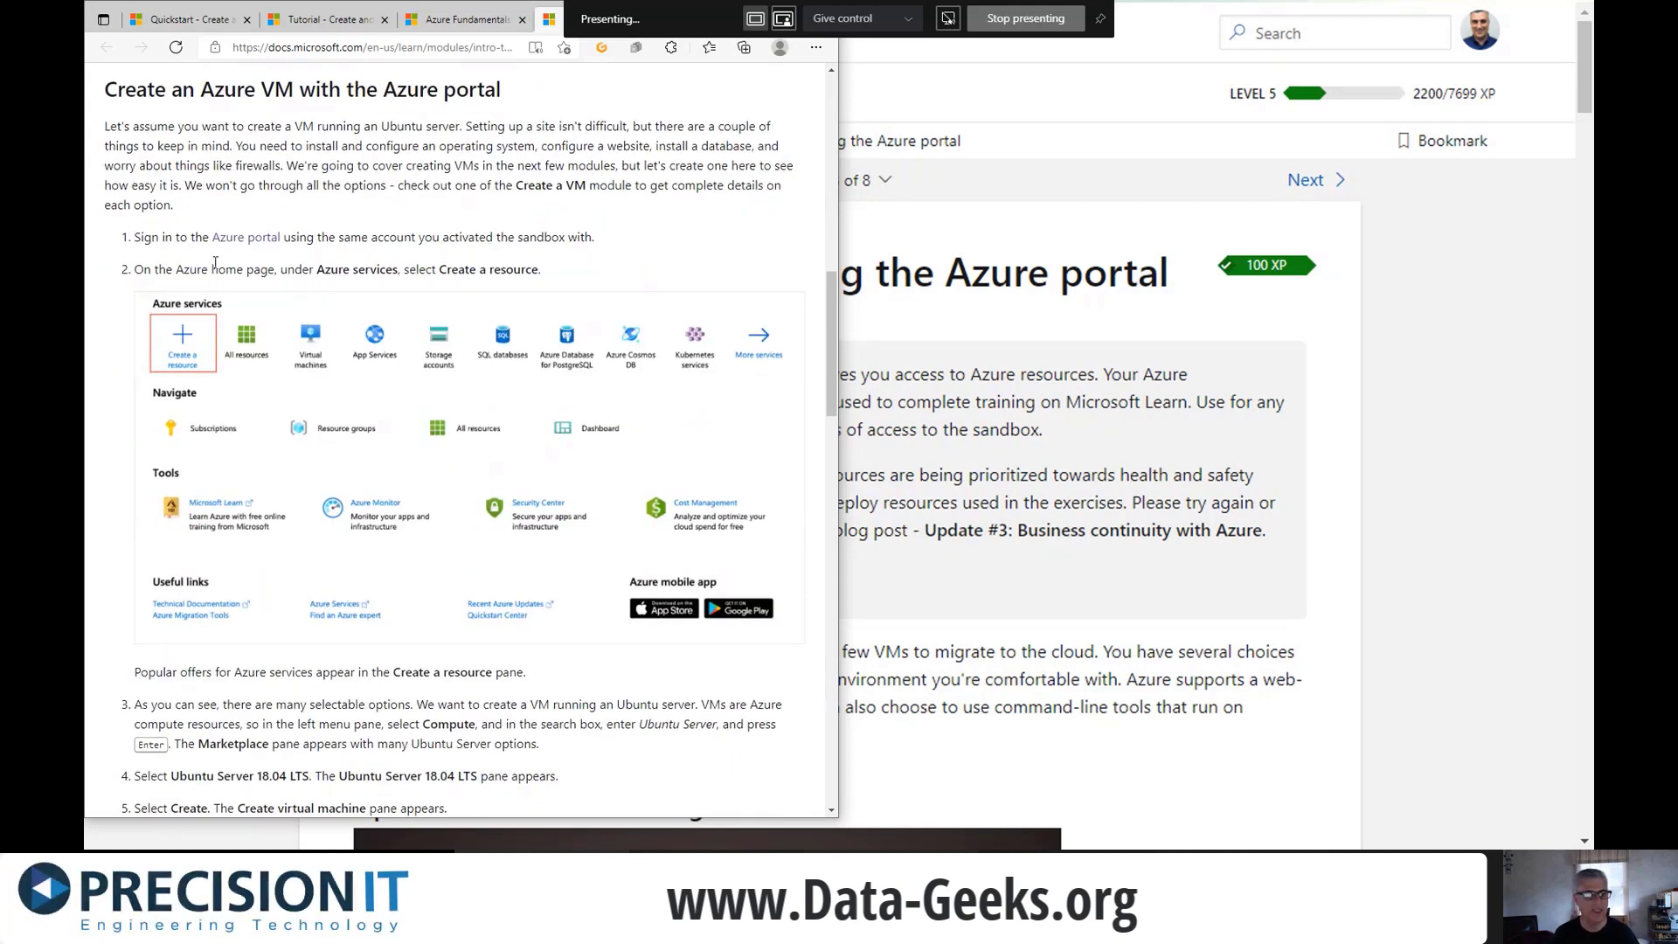
right_click(249, 247)
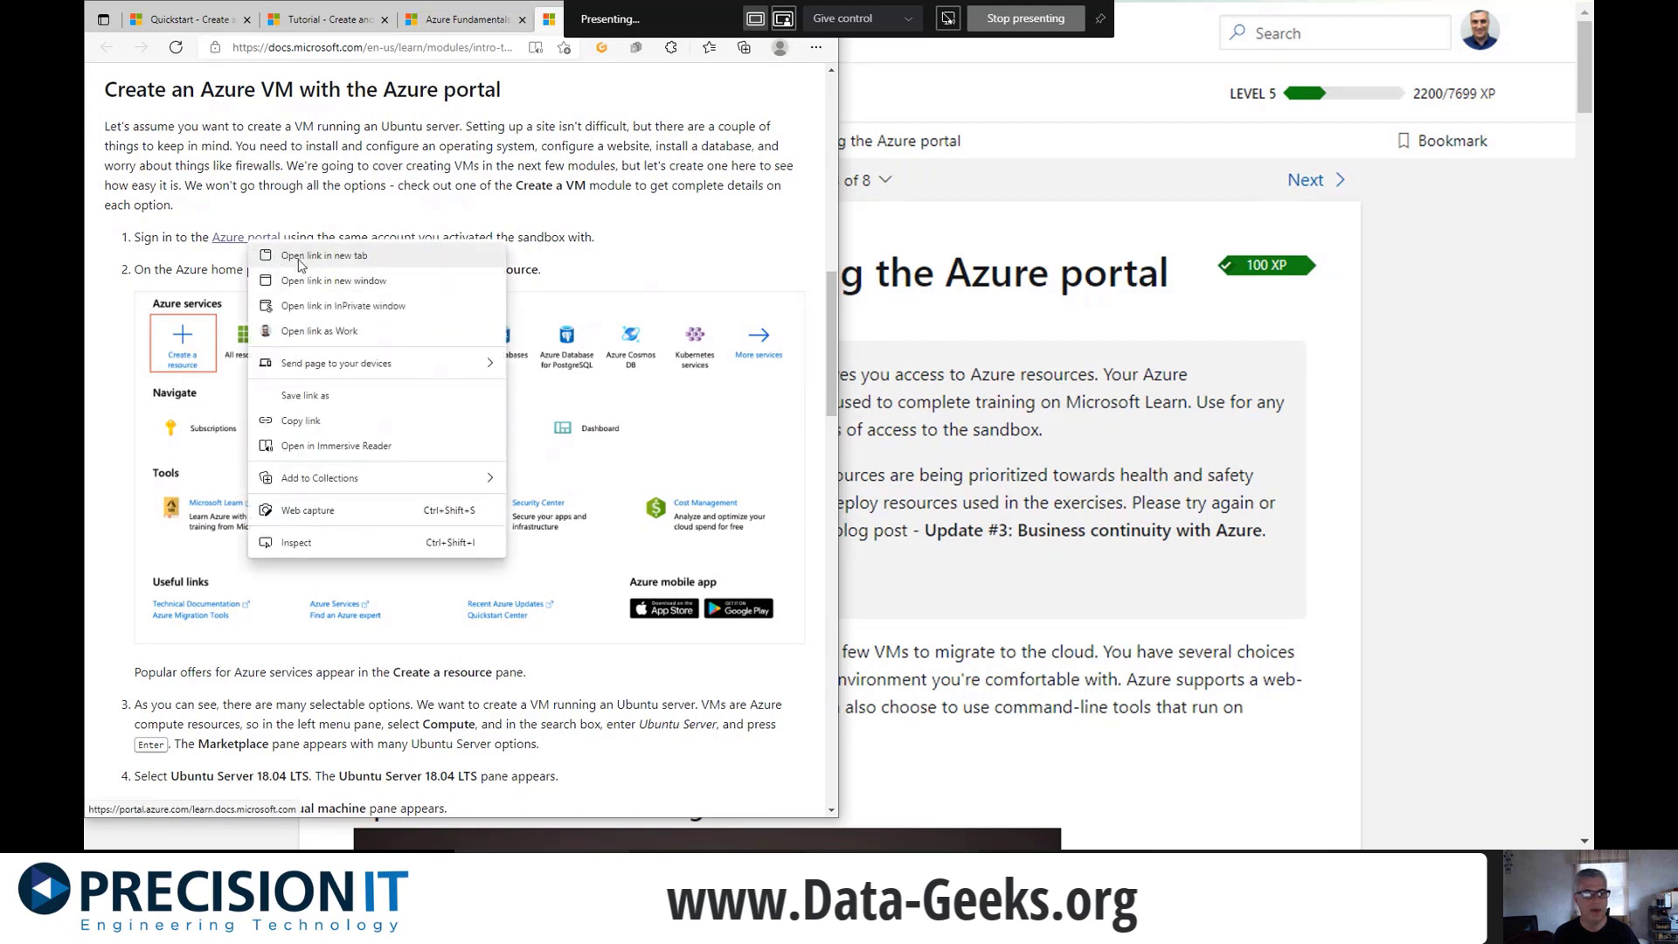
left_click(297, 281)
left_click_drag(351, 23, 1586, 26)
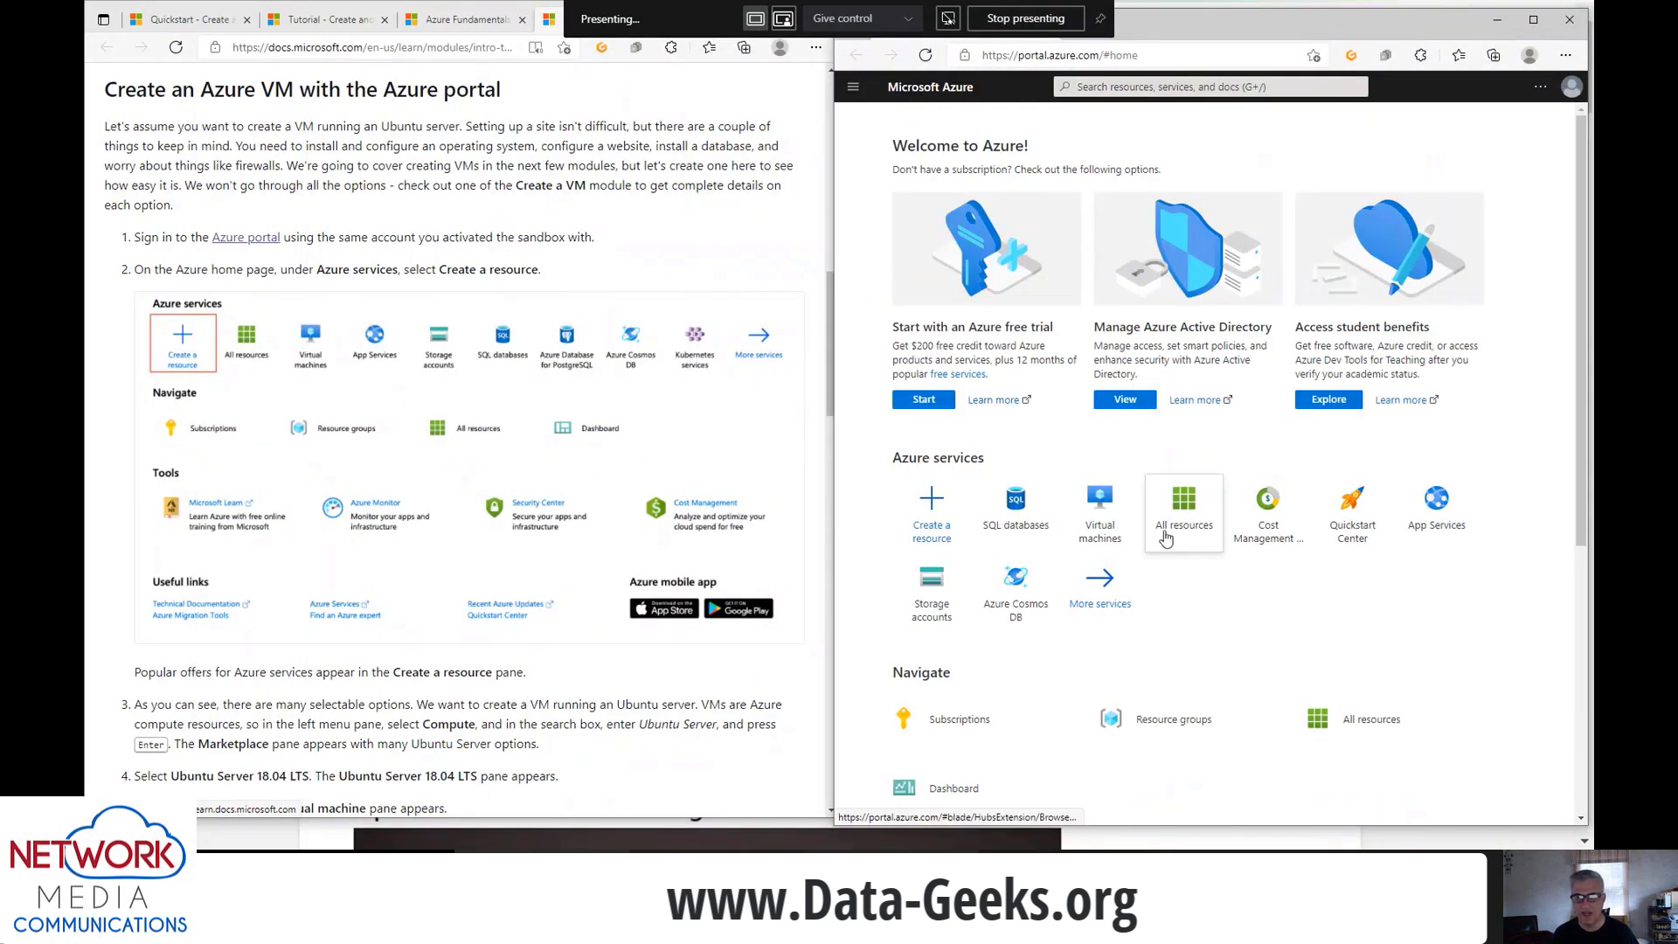
- Browse SQL databases and All resources, then show Switch directory with Microsoft Learn Sandbox current
left_click(1017, 515)
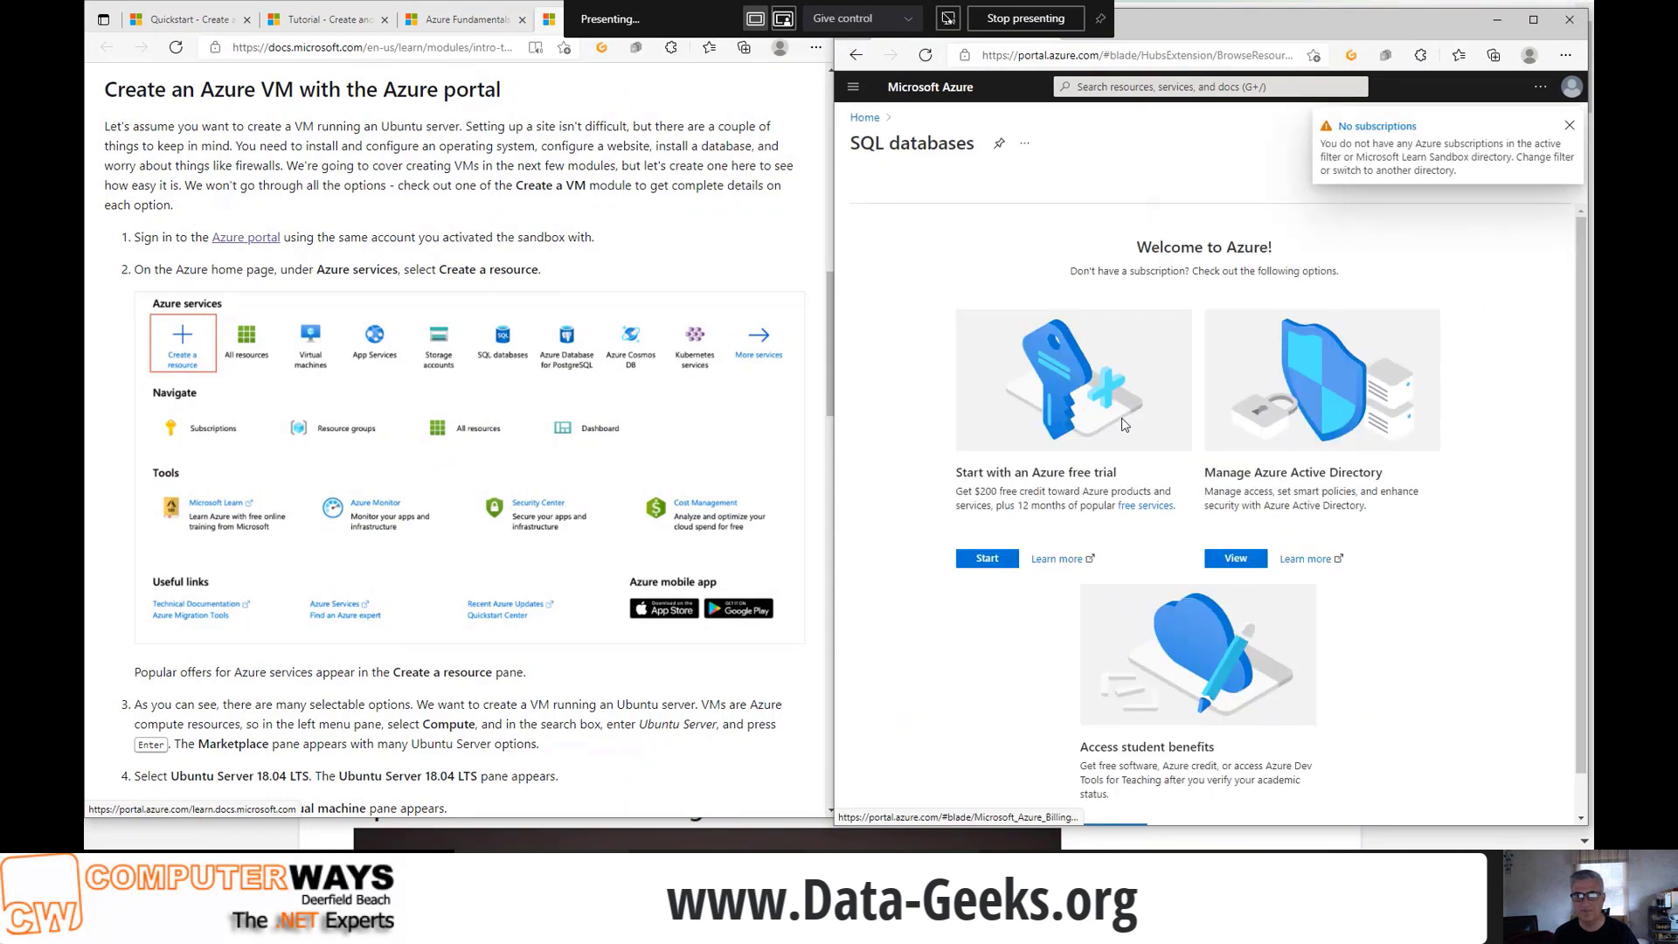
scroll(1500, 550, "down", 1)
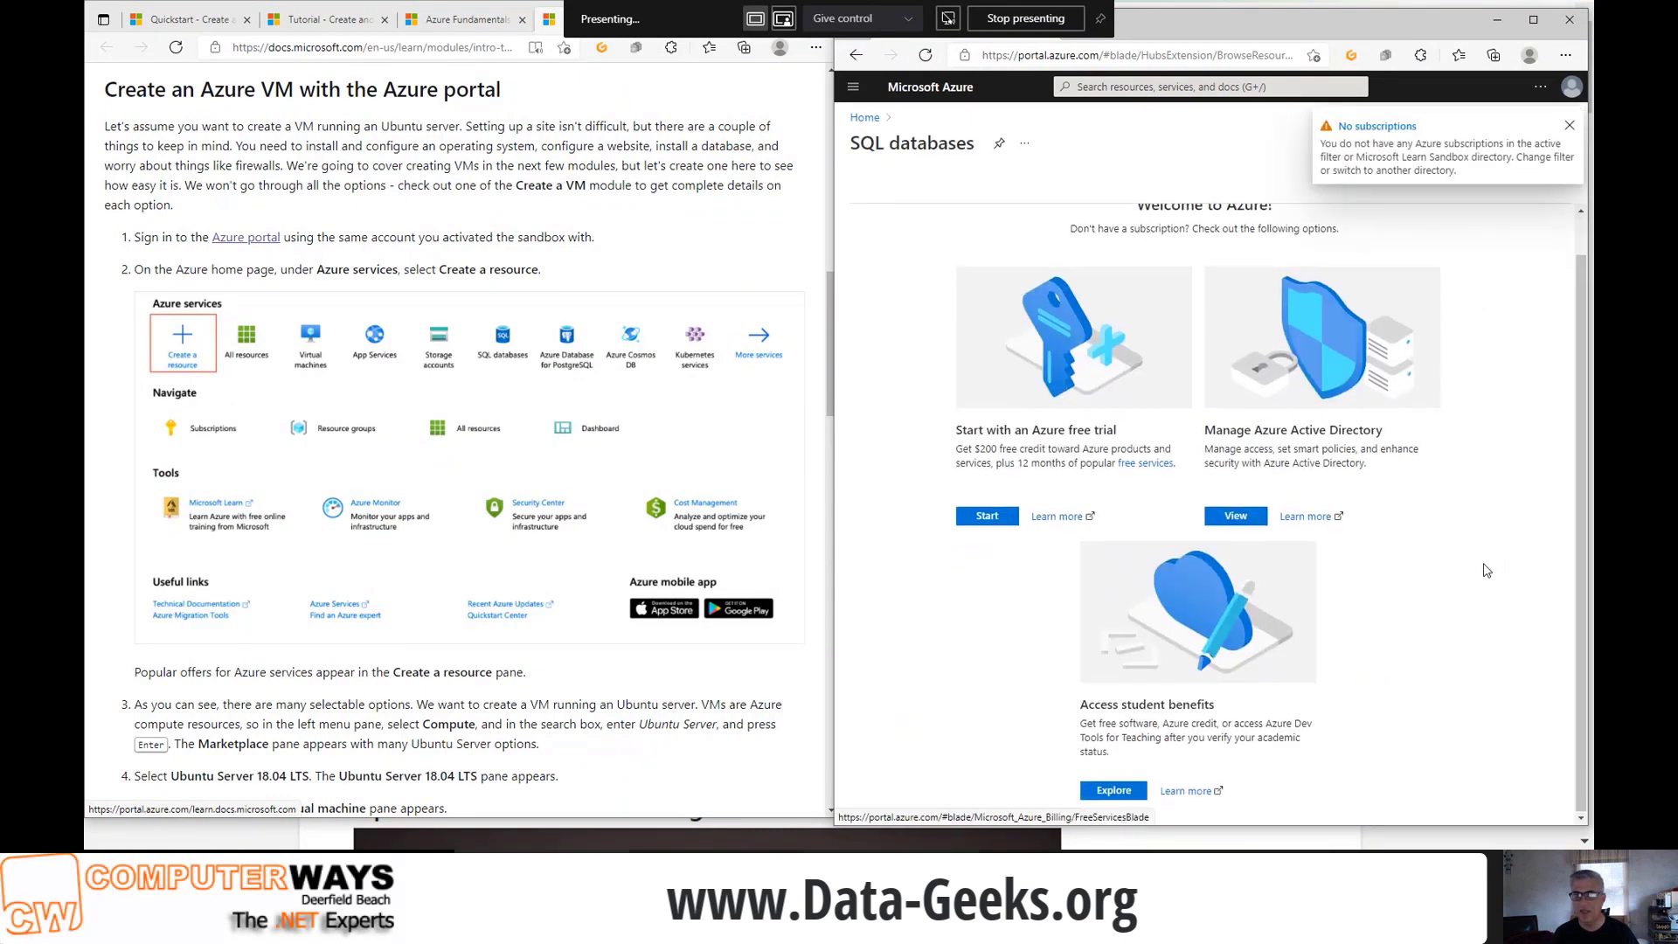
scroll(1500, 551, "up", 1)
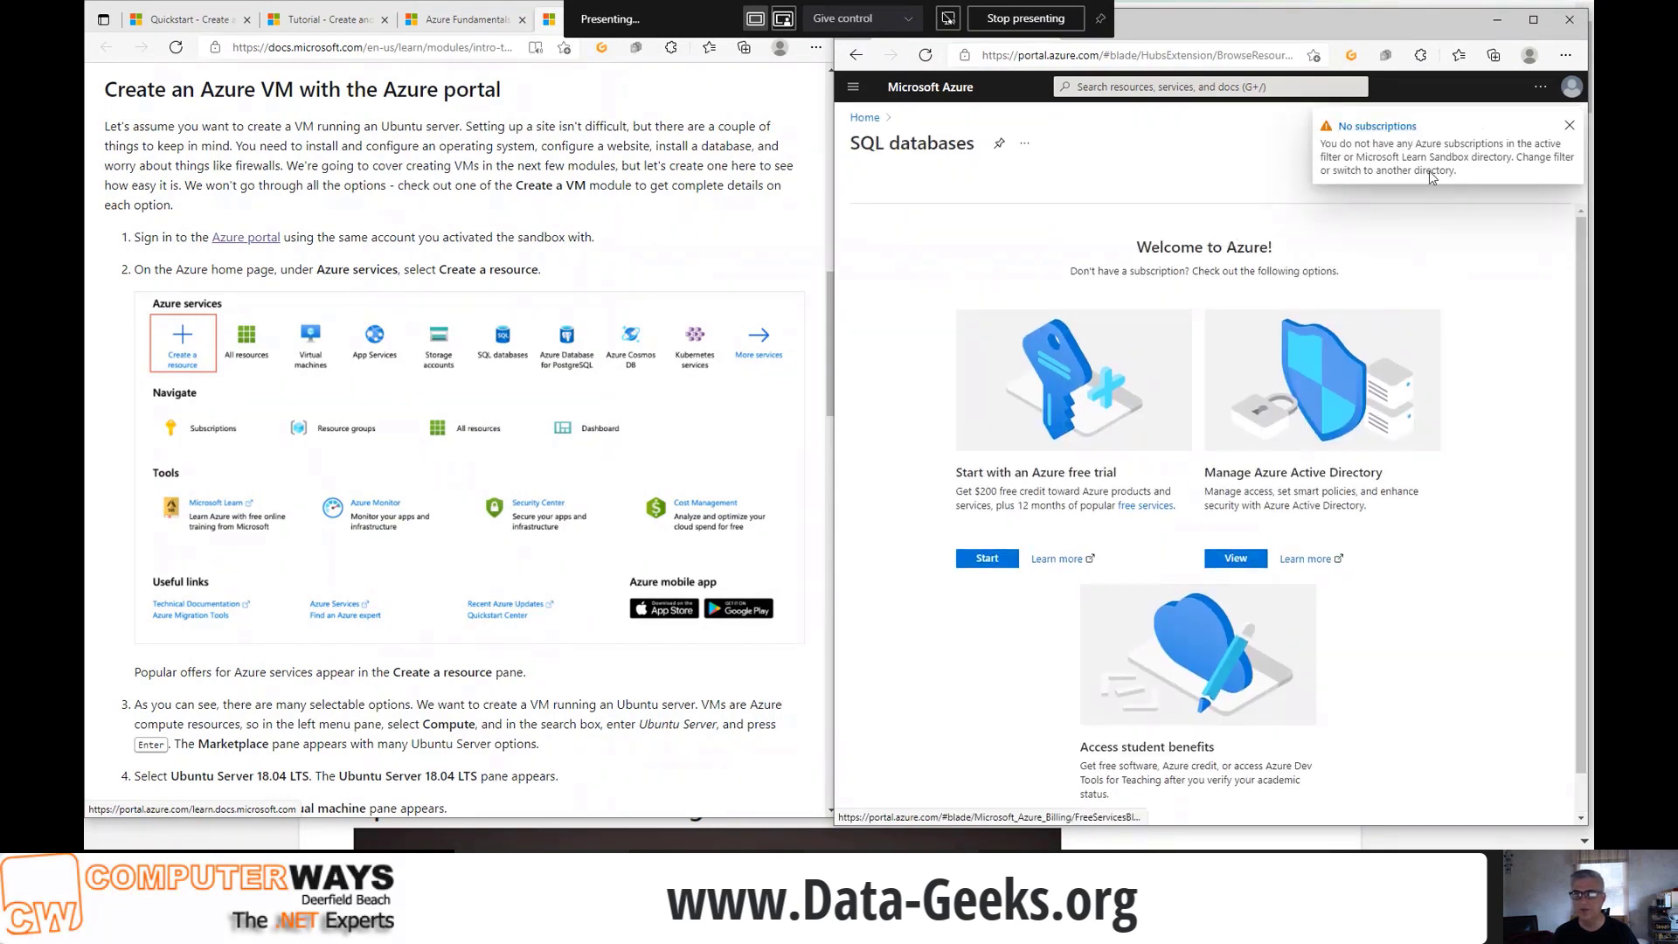
left_click(863, 117)
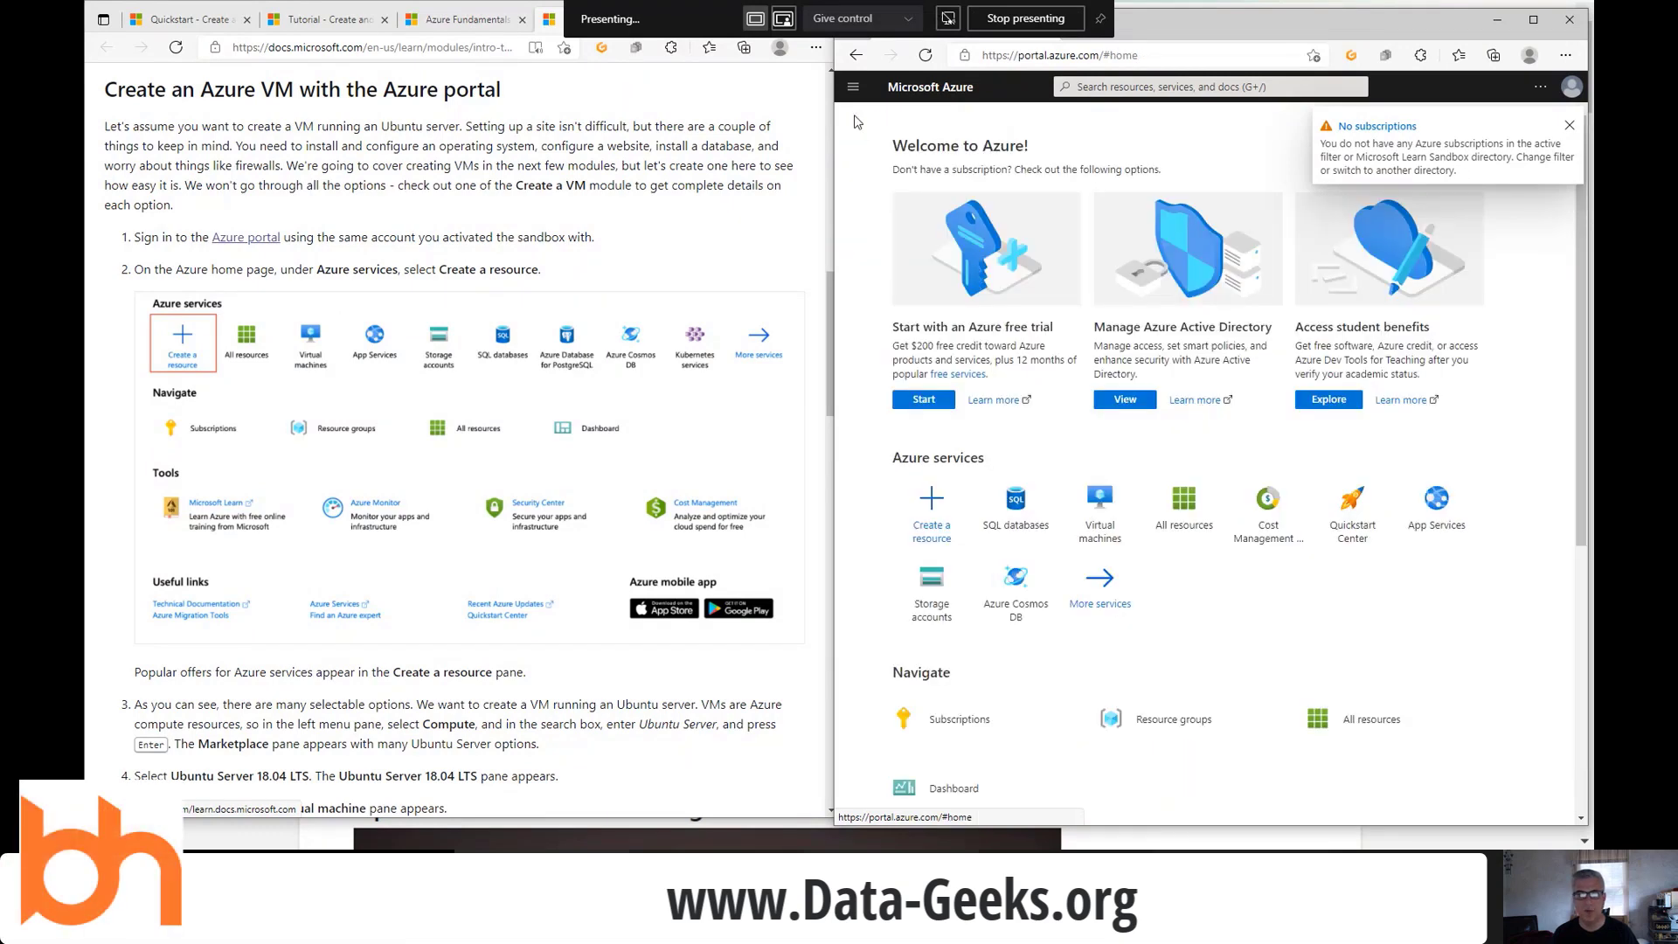
left_click(1202, 506)
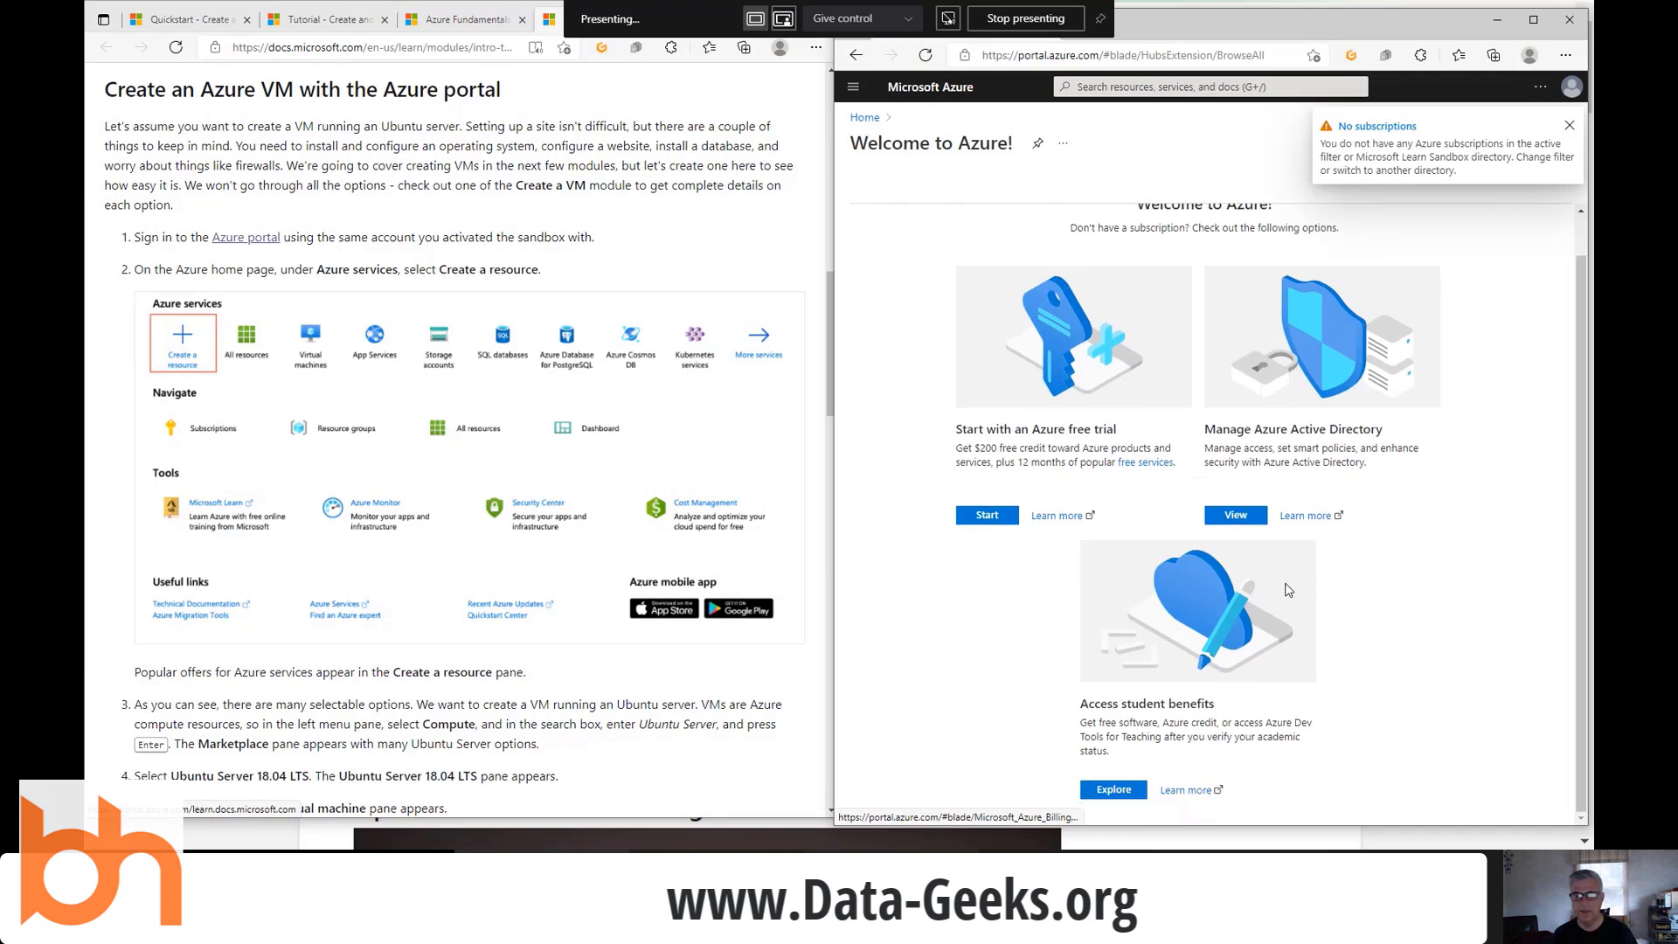
left_click(1571, 87)
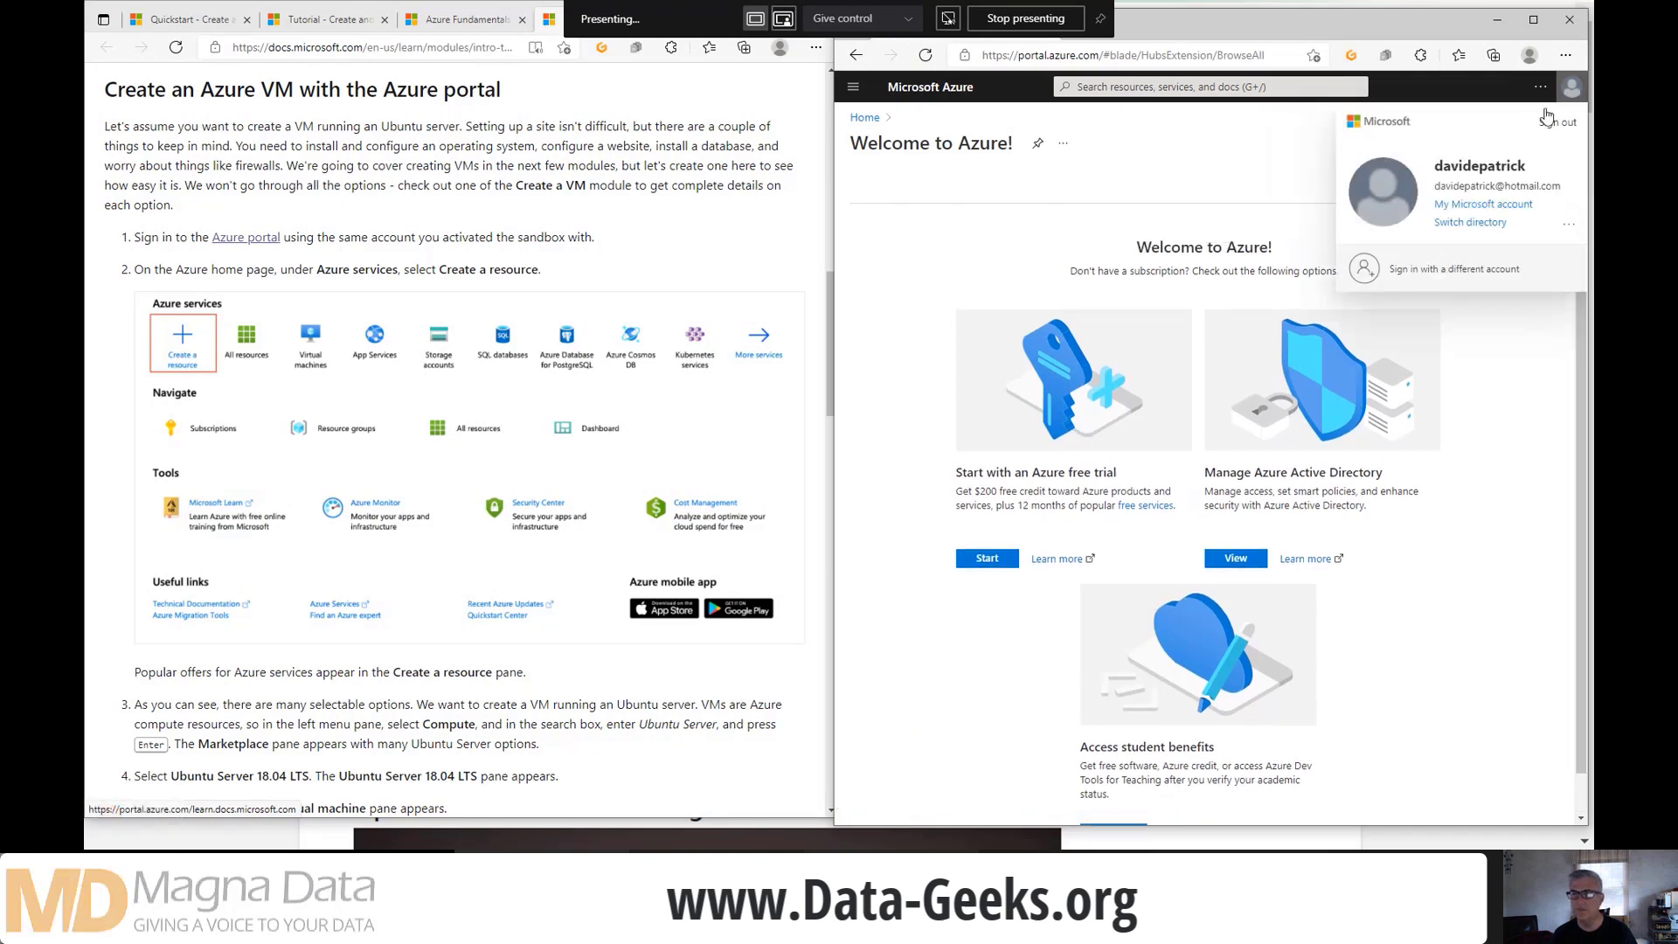
left_click(1475, 228)
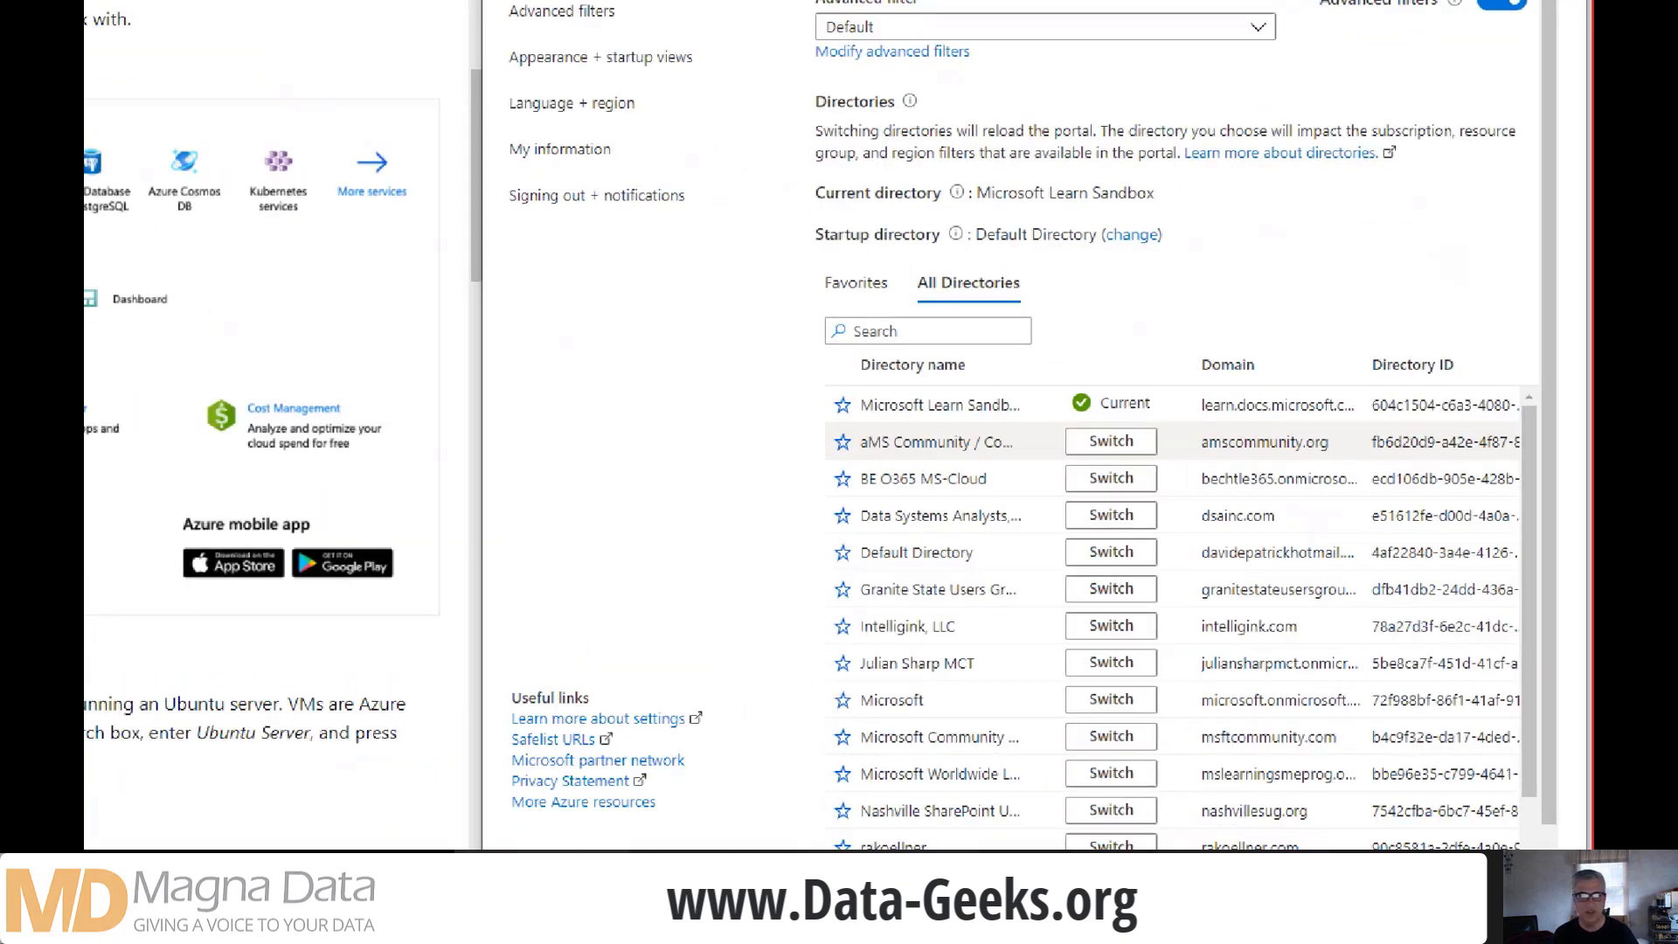
- Close the Directories + subscriptions settings blade and return to the Azure home page
left_click_drag(1006, 491, 1218, 466)
mouse_move(443, 377)
left_mouse_down()
mouse_move(923, 428)
mouse_move(1578, 416)
mouse_move(1143, 266)
mouse_move(658, 347)
left_mouse_up()
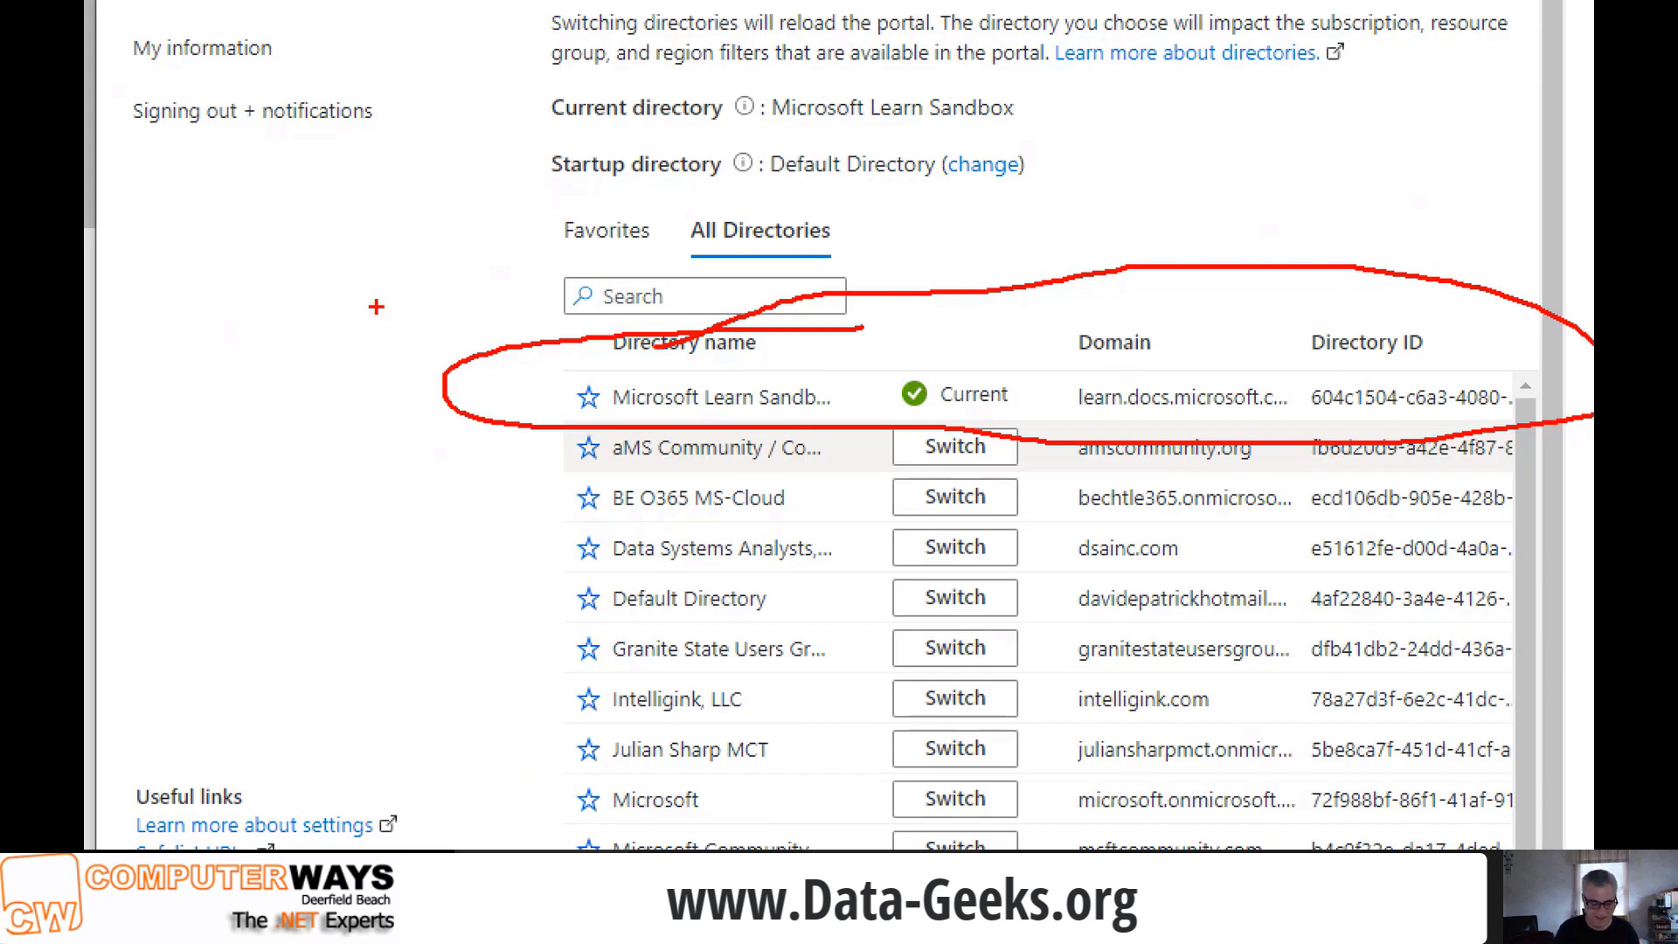
key("Escape")
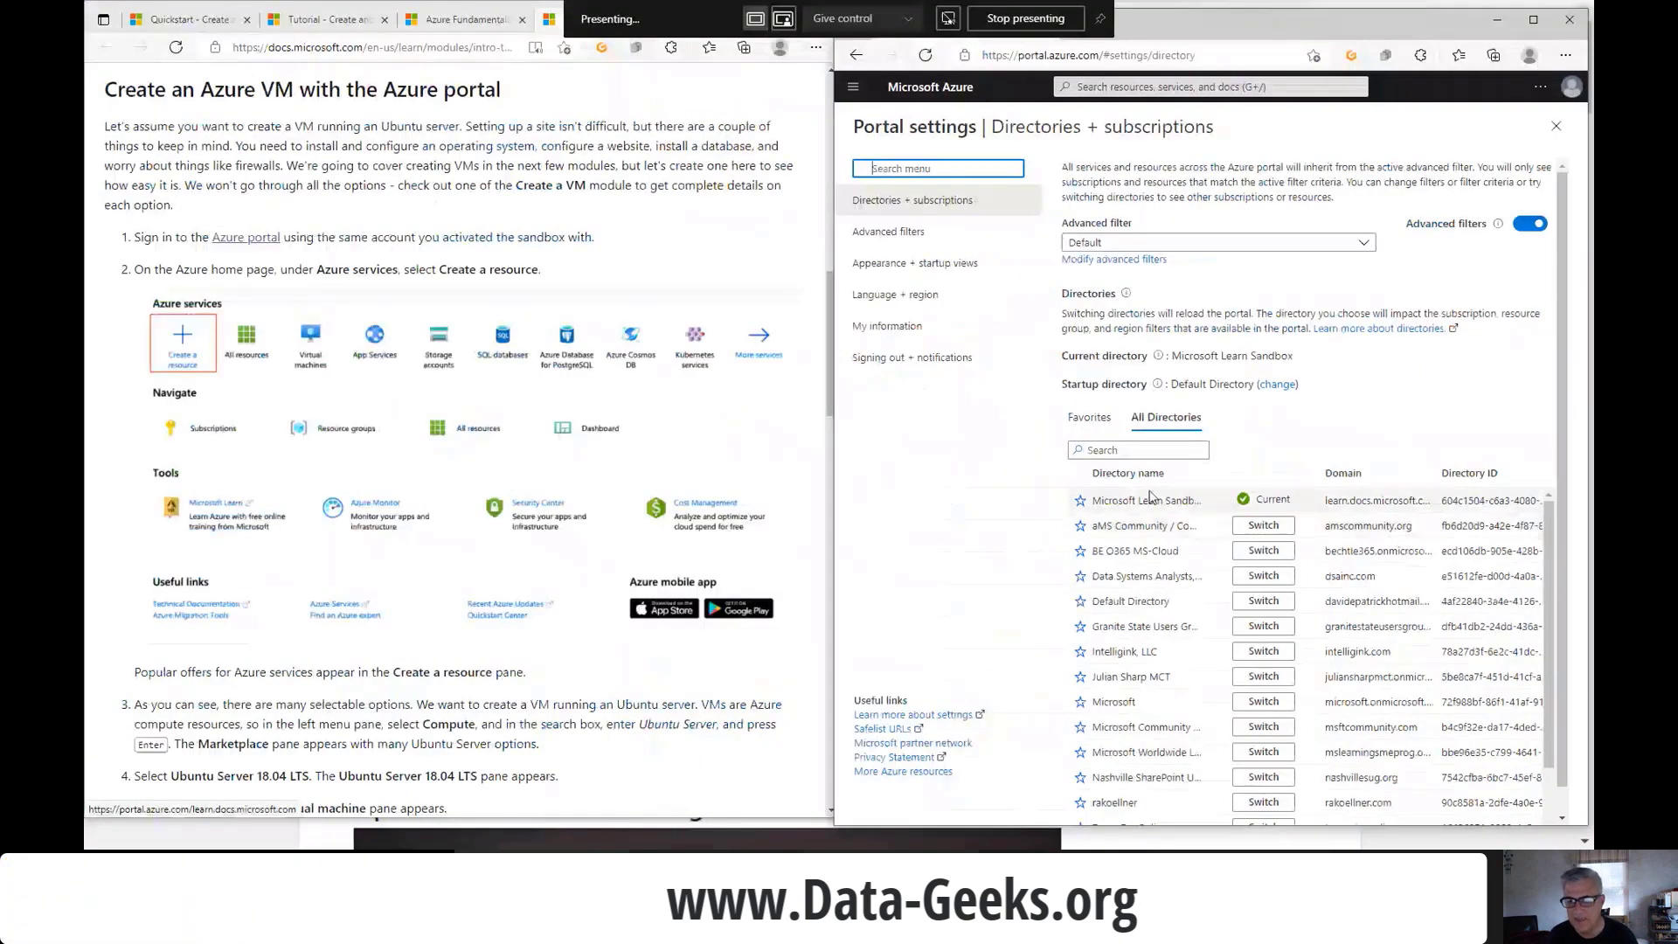
left_click(1553, 130)
scroll(470, 454, "down", 3)
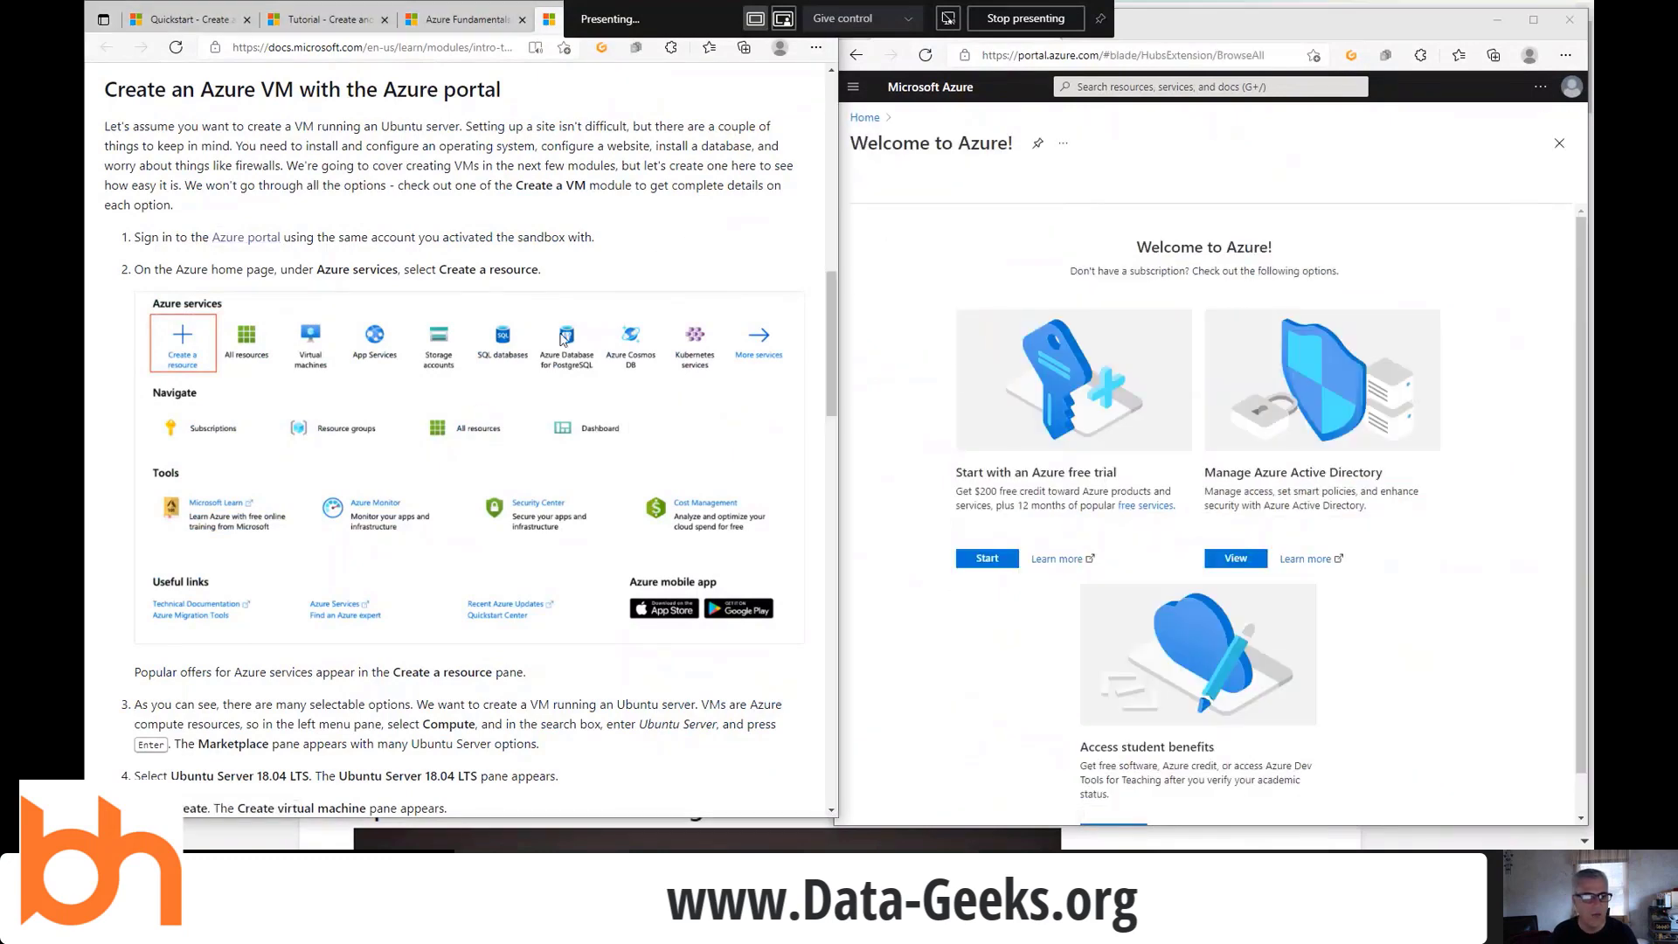
scroll(470, 455, "down", 2)
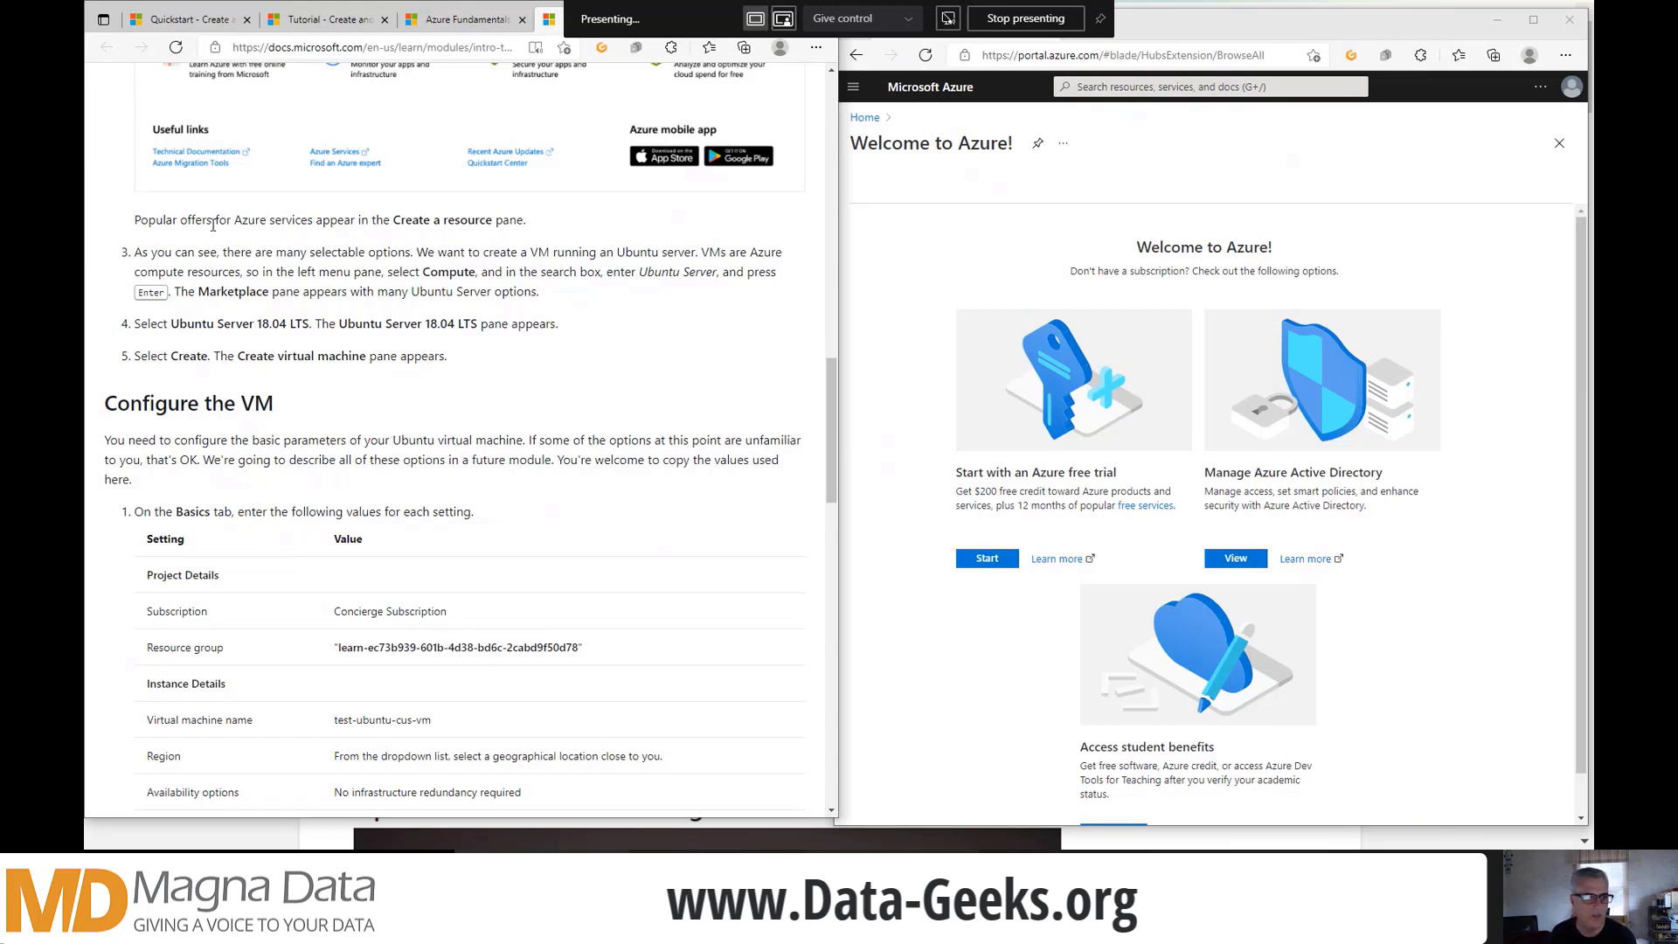
left_click(864, 117)
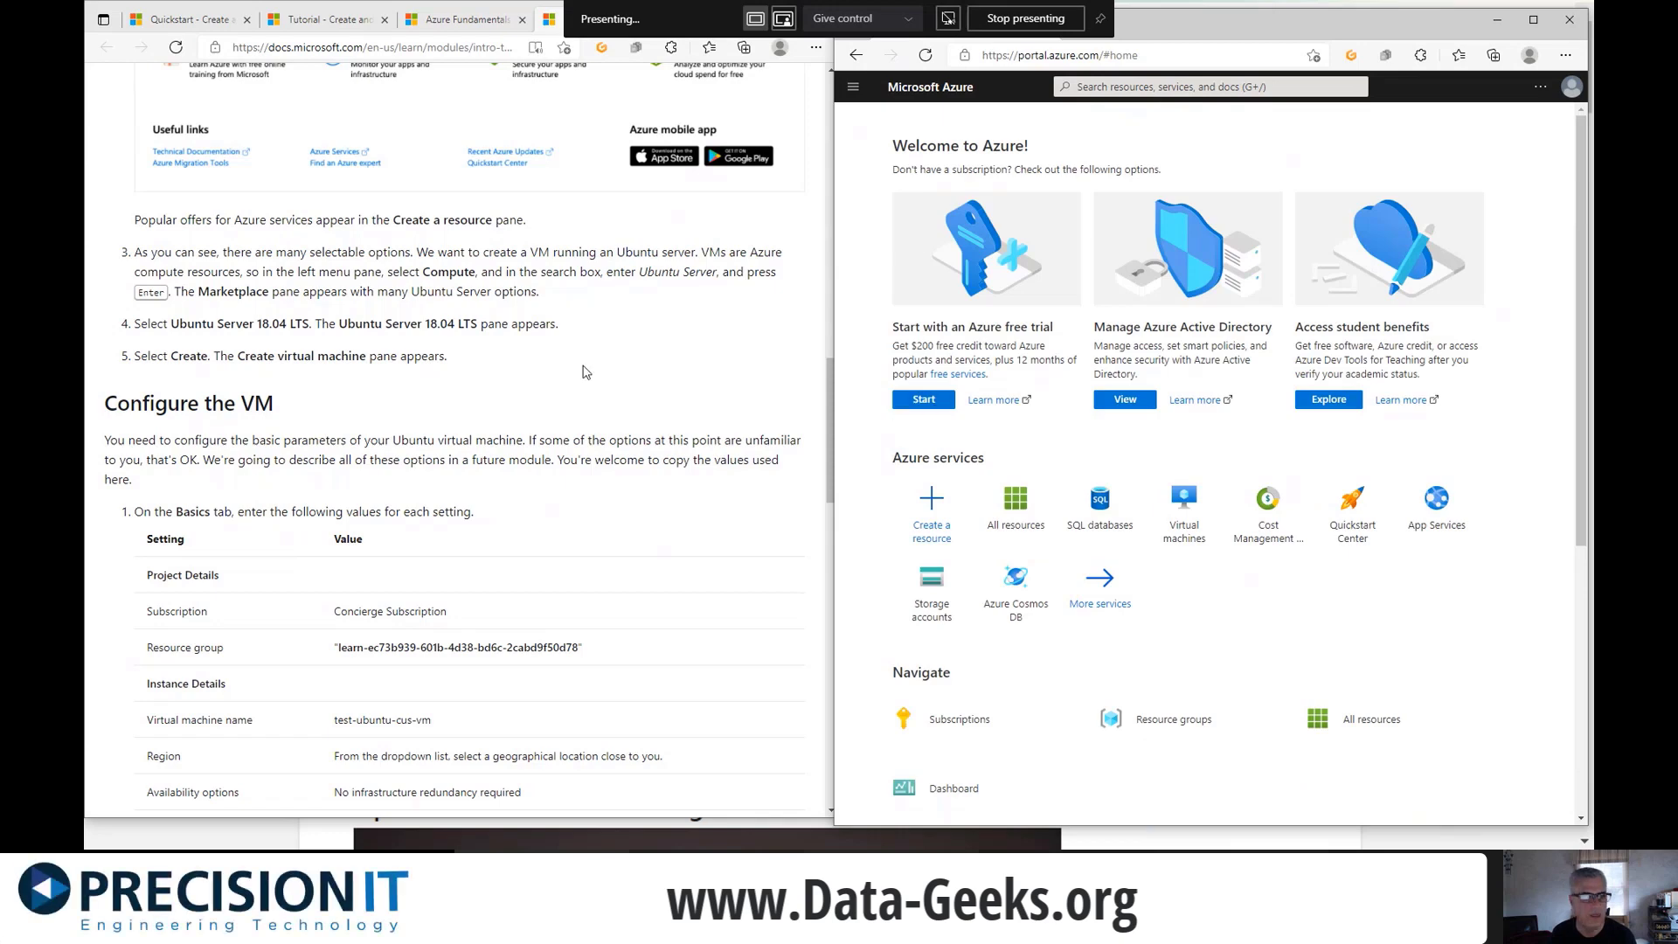
scroll(317, 225, "up", 6)
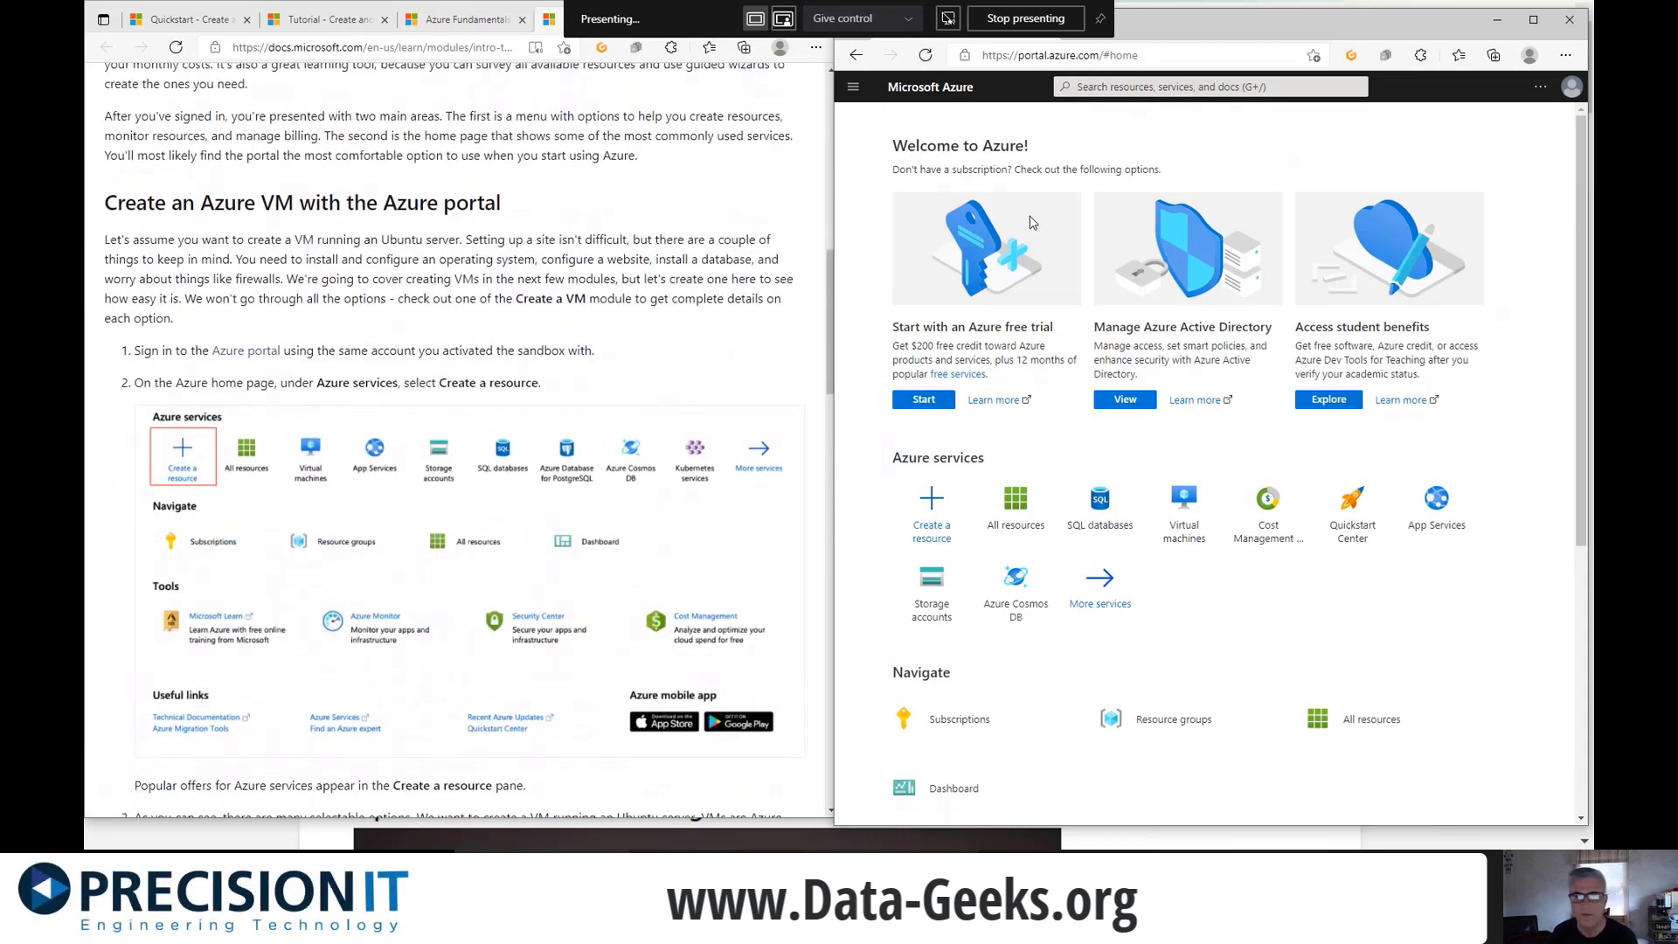
- Start a new resource and paste 'Ubuntu Server 18.04 LTS' from the instructions into the marketplace search
scroll(932, 411, "down", 1)
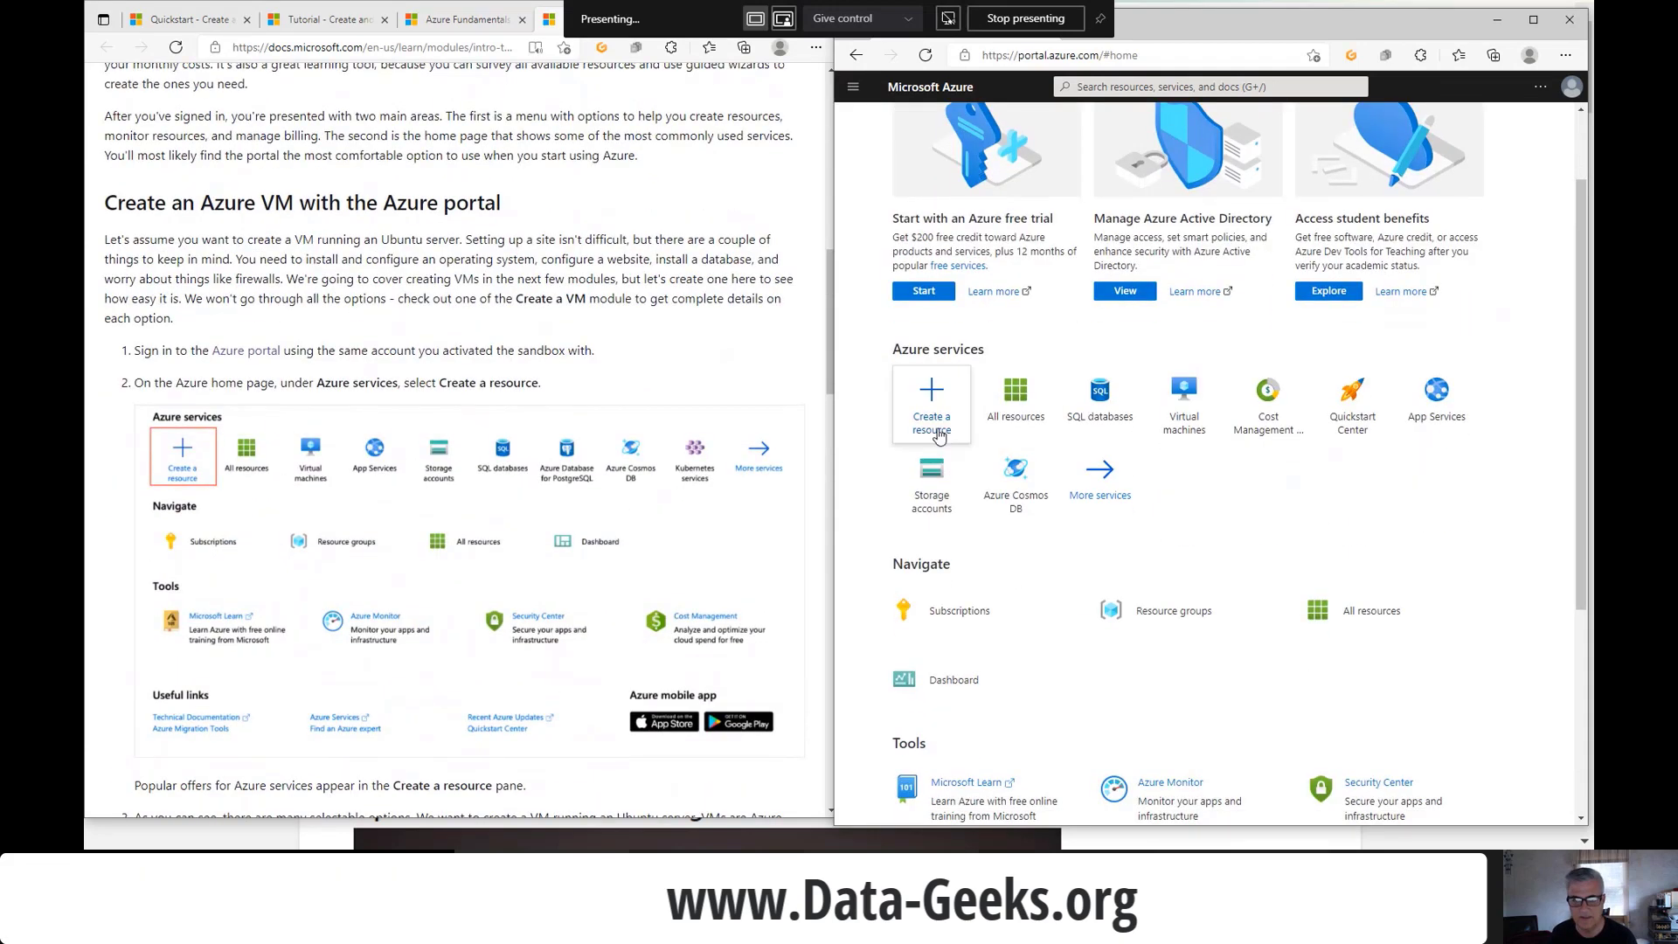
left_click(938, 425)
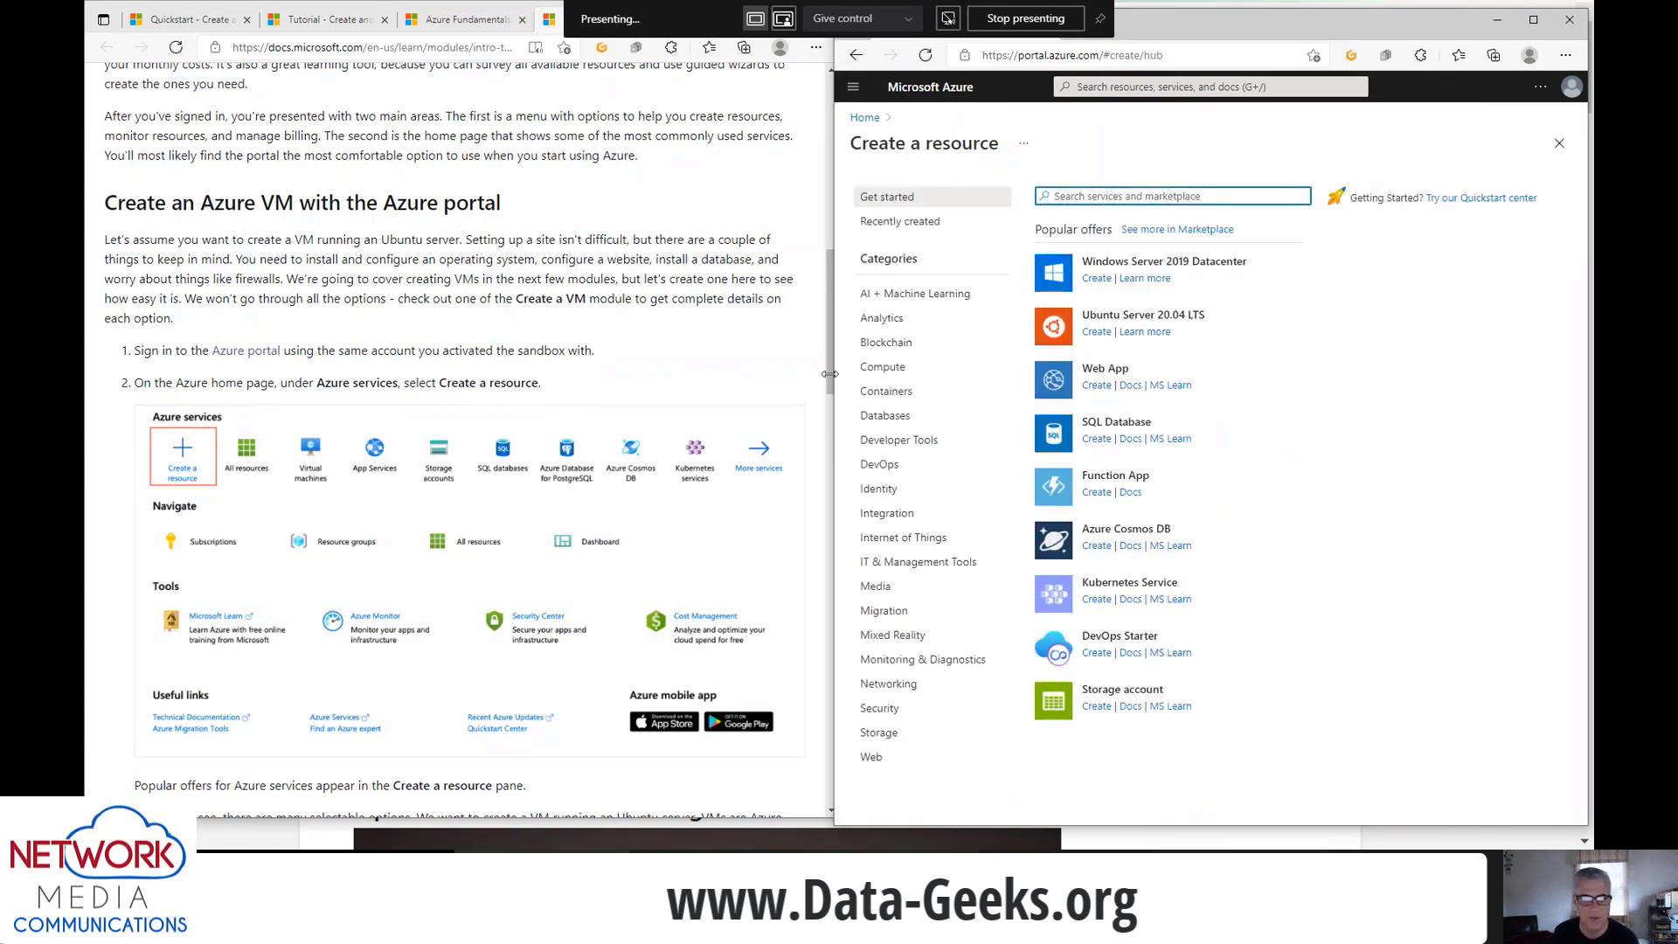
scroll(585, 416, "down", 6)
scroll(529, 406, "up", 2)
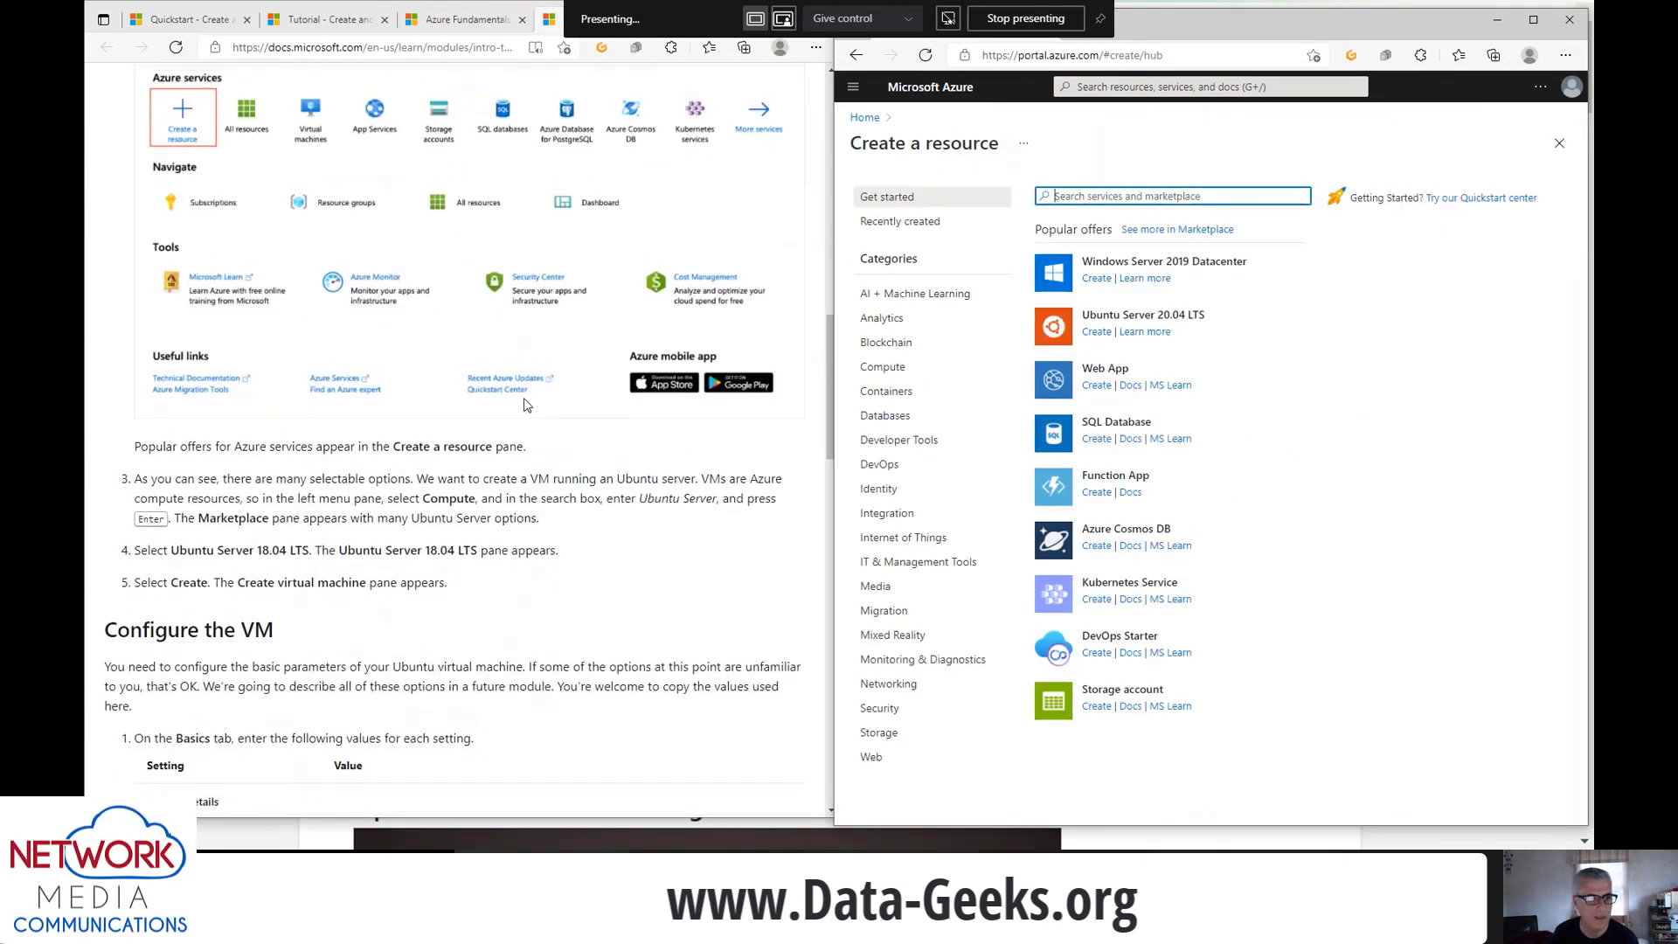
scroll(404, 461, "down", 1)
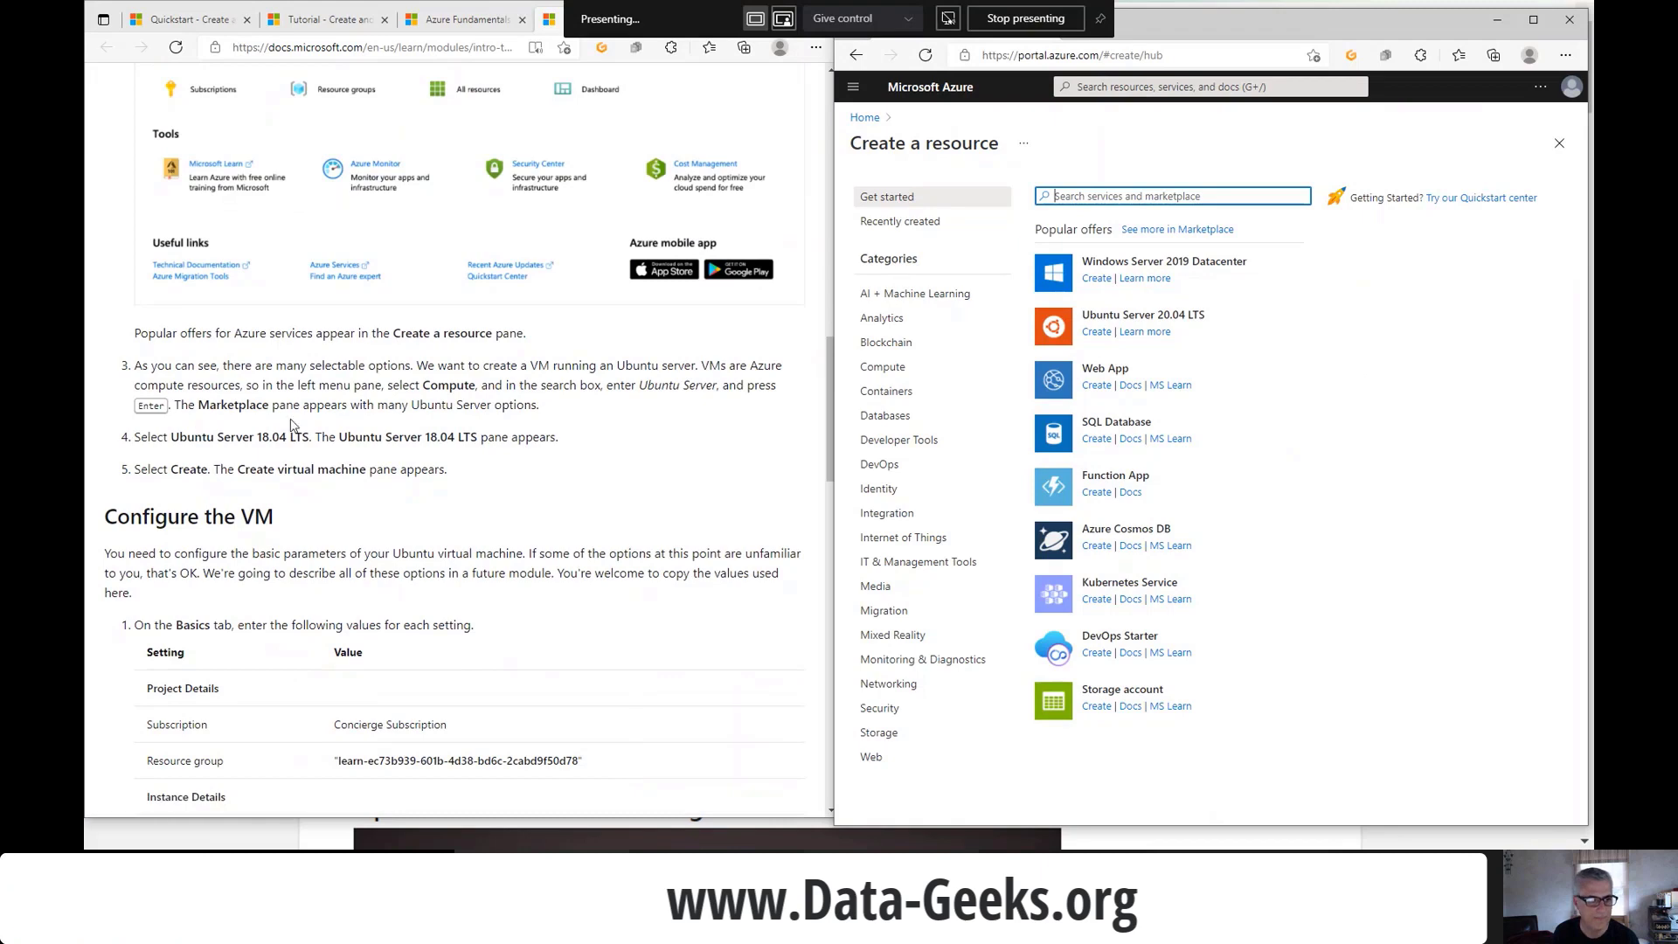
left_click_drag(172, 436, 322, 432)
key("ctrl+c")
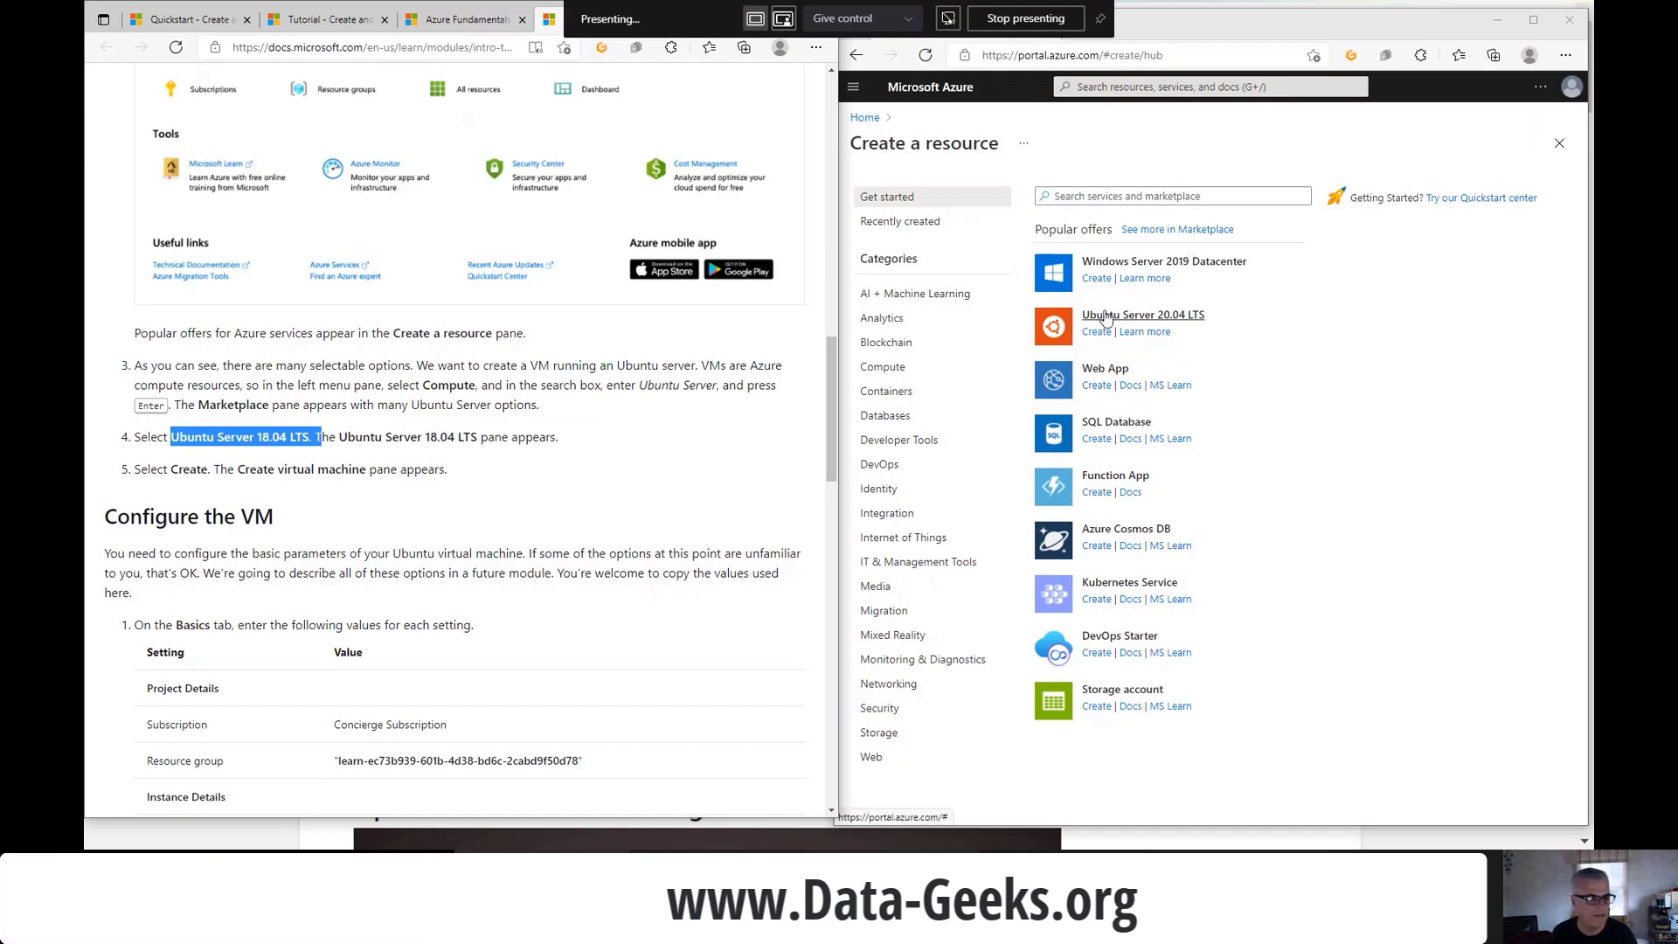
left_click(1116, 196)
key("ctrl+v")
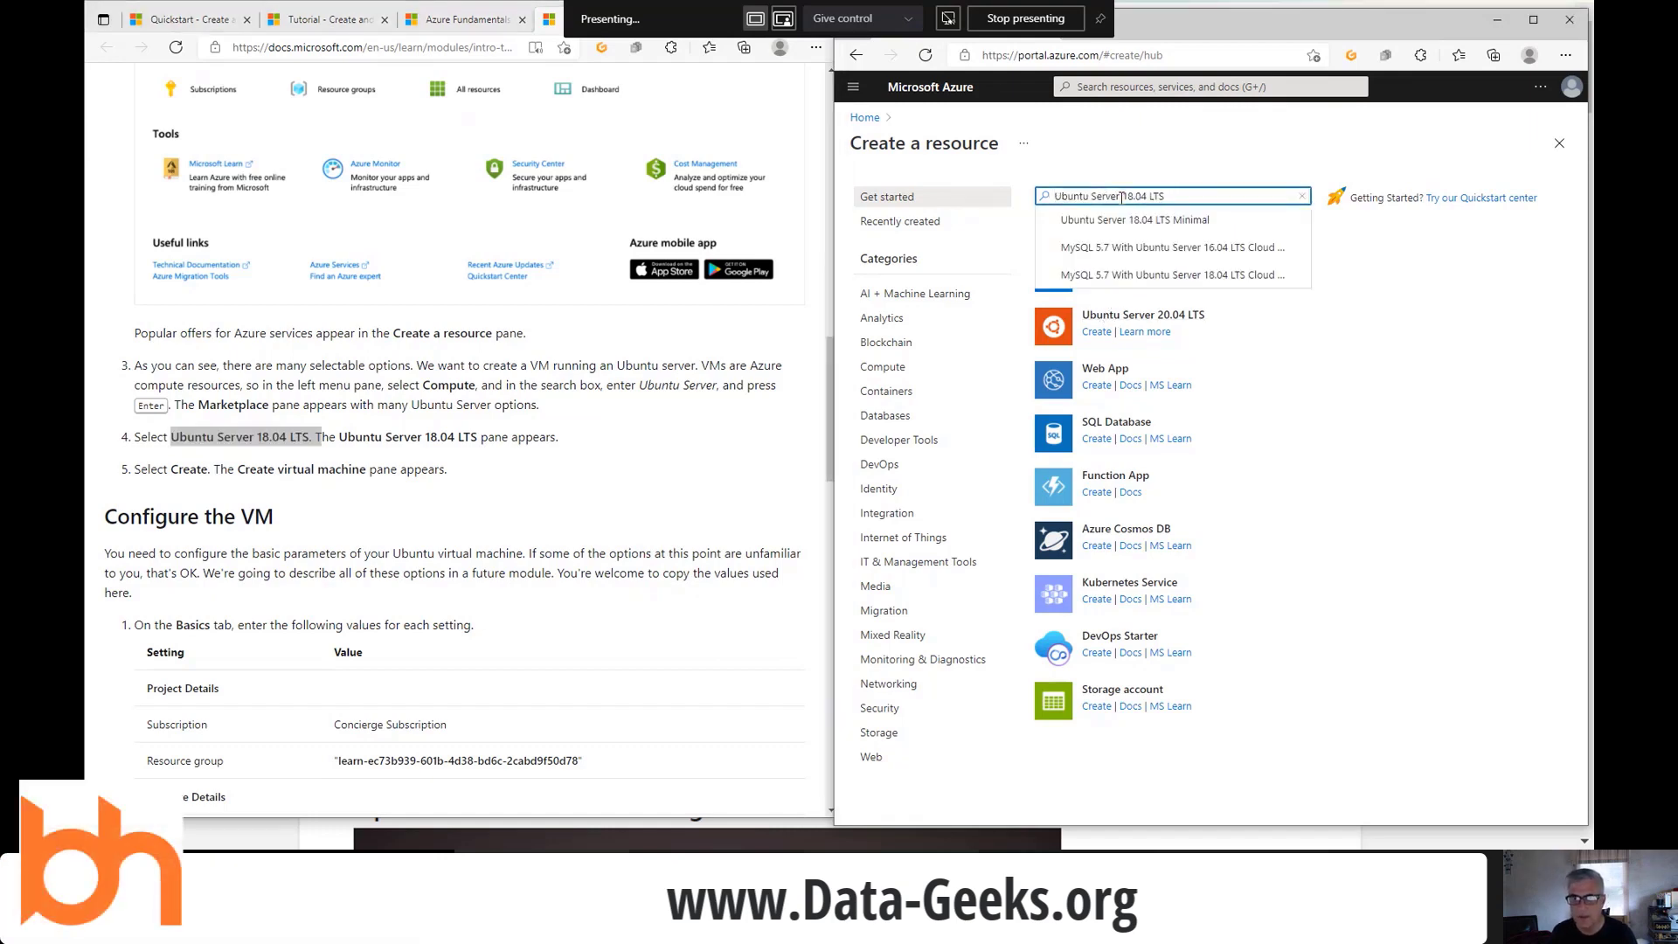
- Try creating the Ubuntu Server 18.04 LTS VM, hit the no-subscription notice, and minimize the portal
left_click(1132, 221)
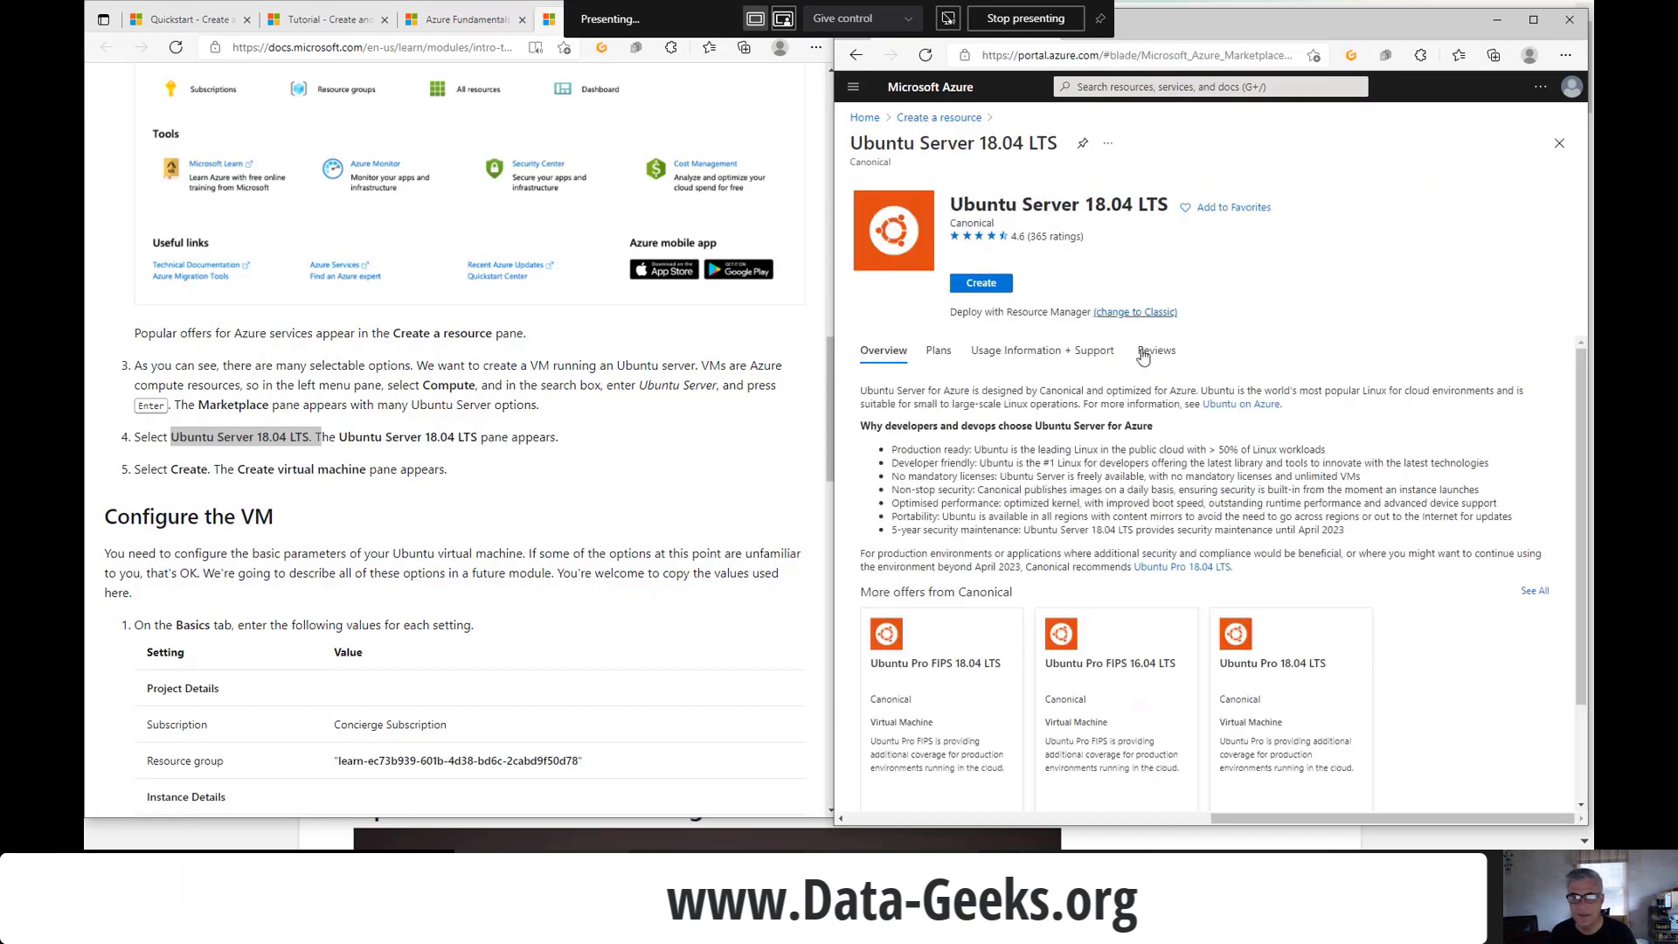
left_click(980, 283)
scroll(528, 474, "down", 4)
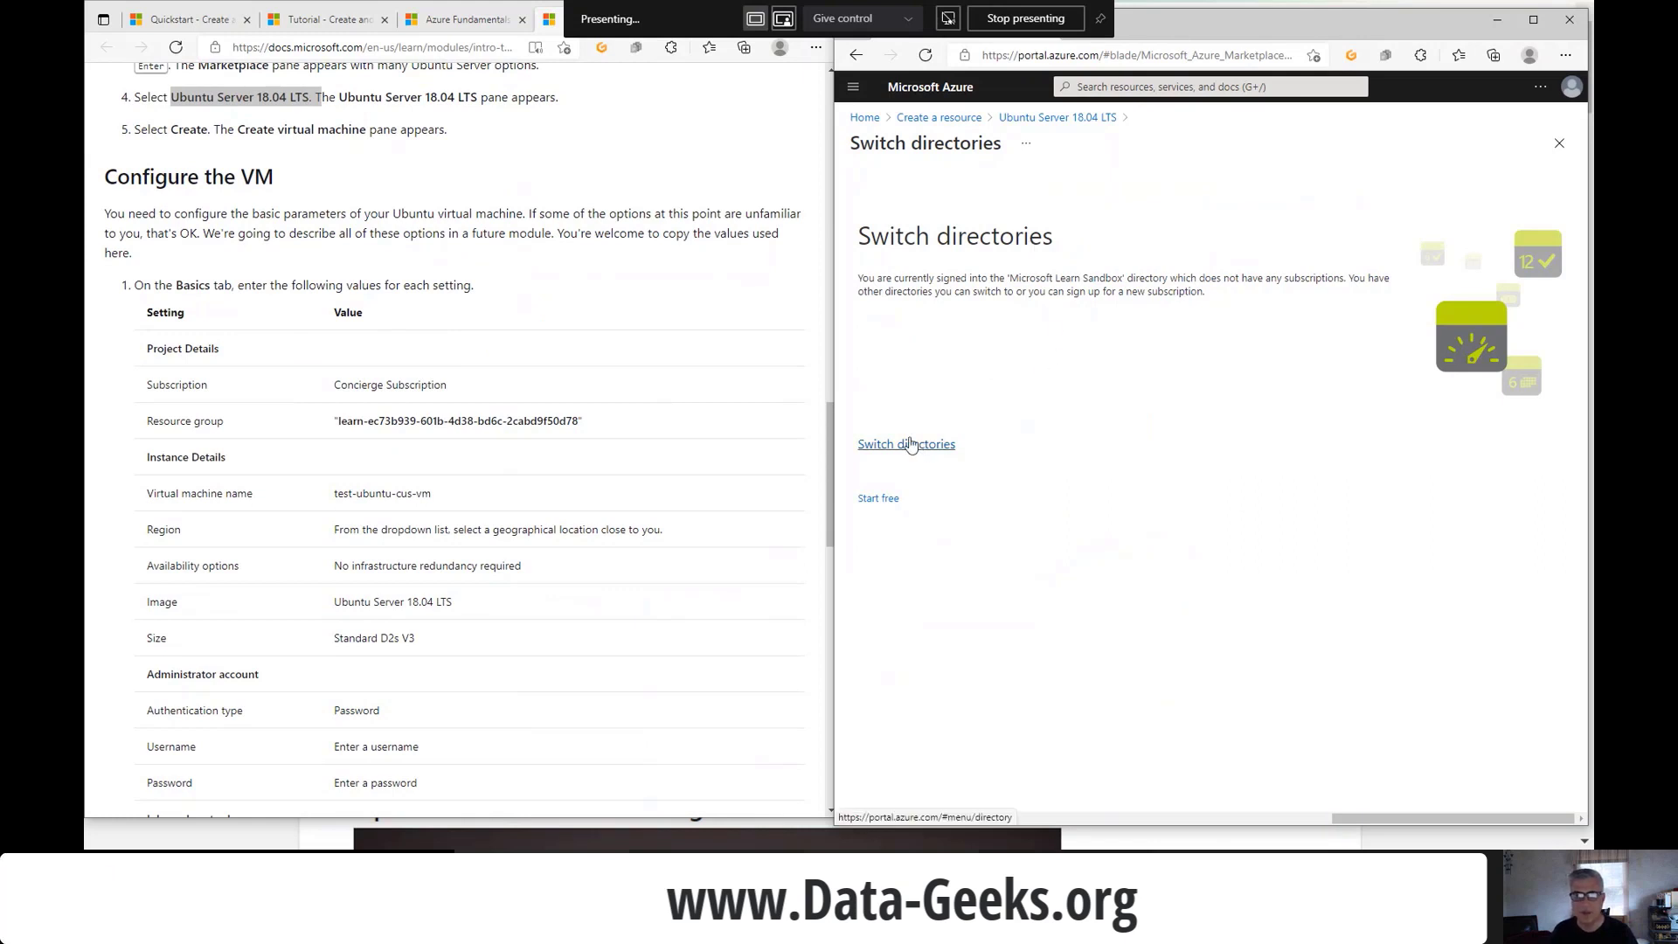
left_click(877, 500)
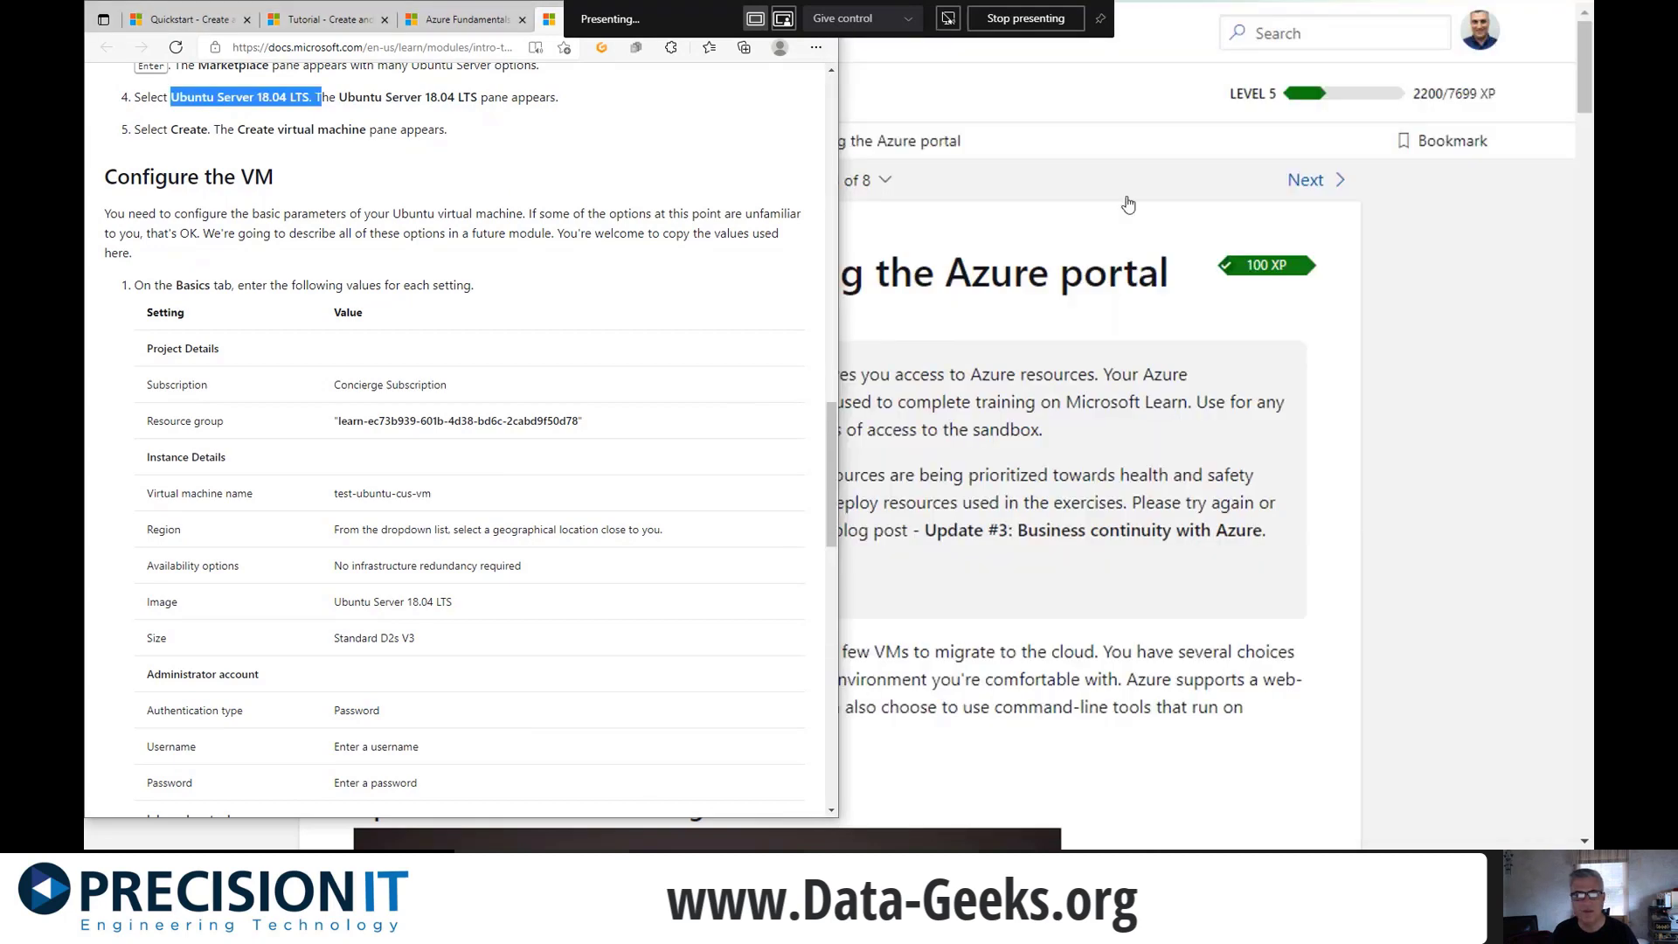
left_click(1127, 203)
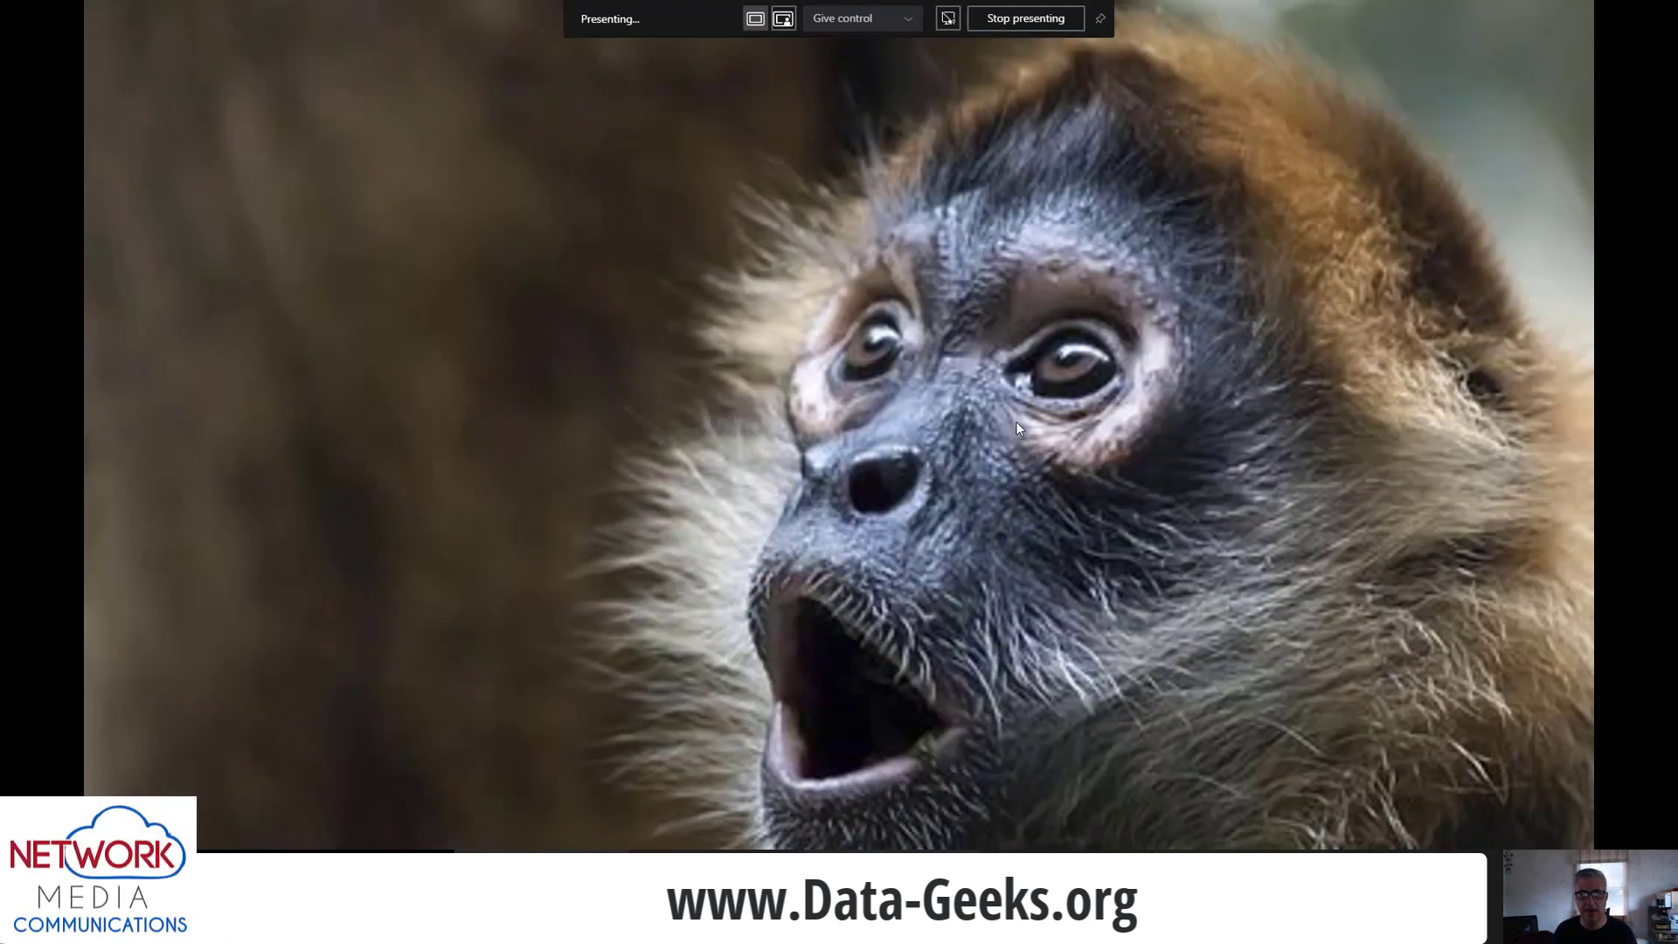
- Start the PowerPoint slideshow on the spider-monkey photo slide
key("Left")
key("Right")
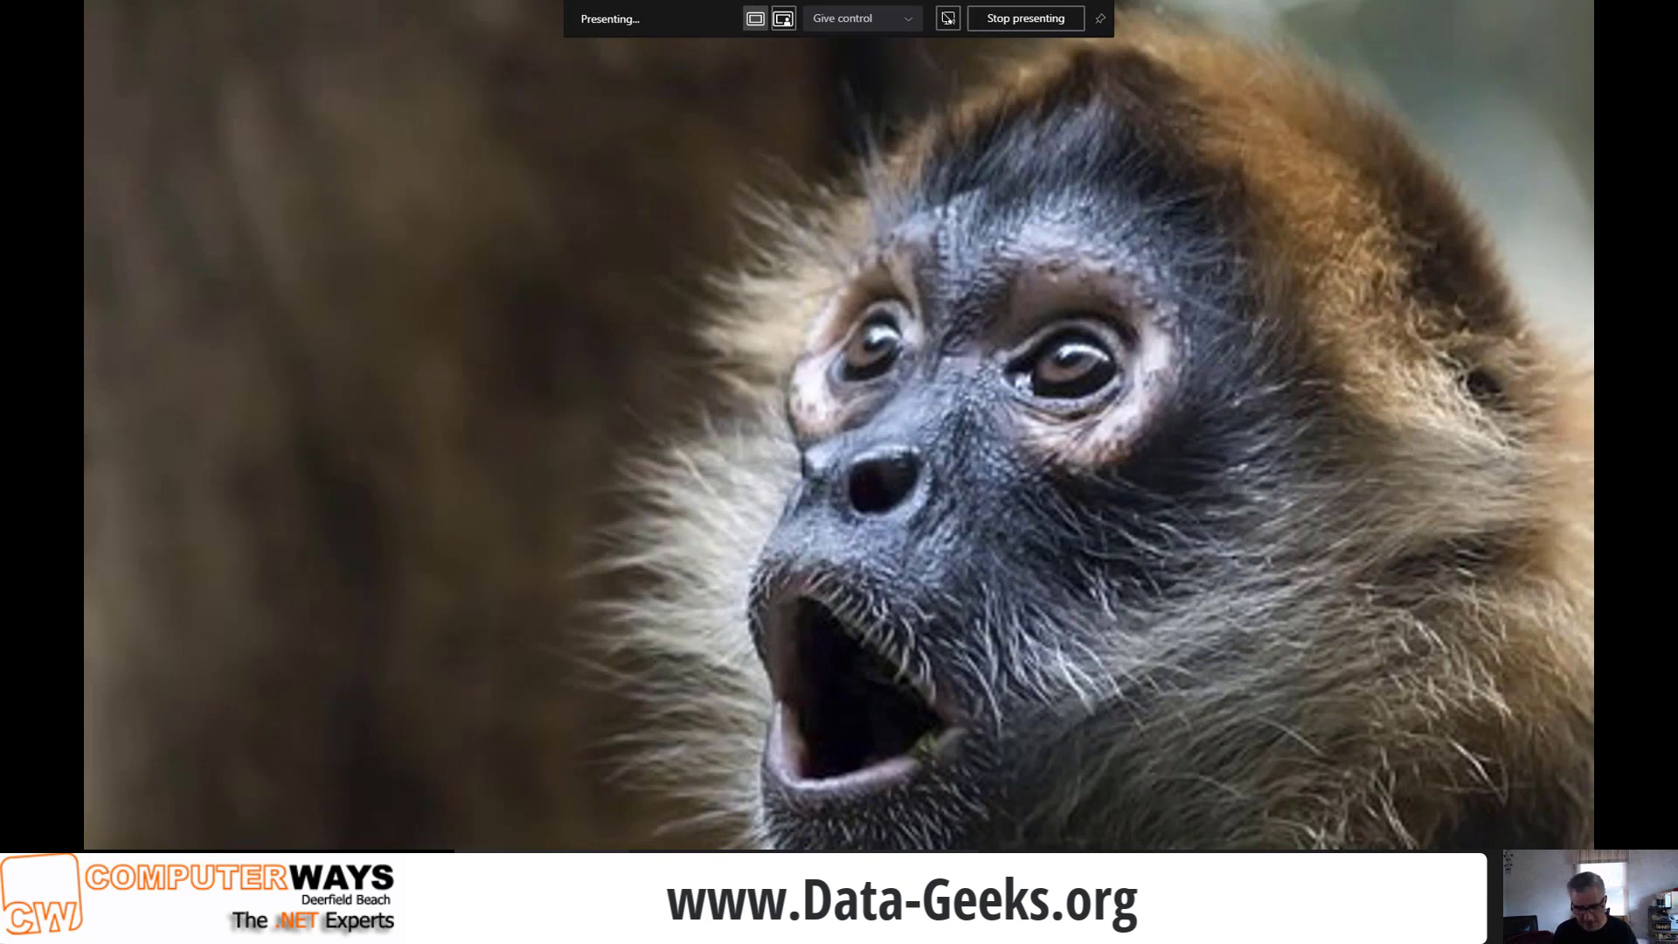
- Advance the slideshow to the 'Azure SQL & The CLI' title slide
key("Right")
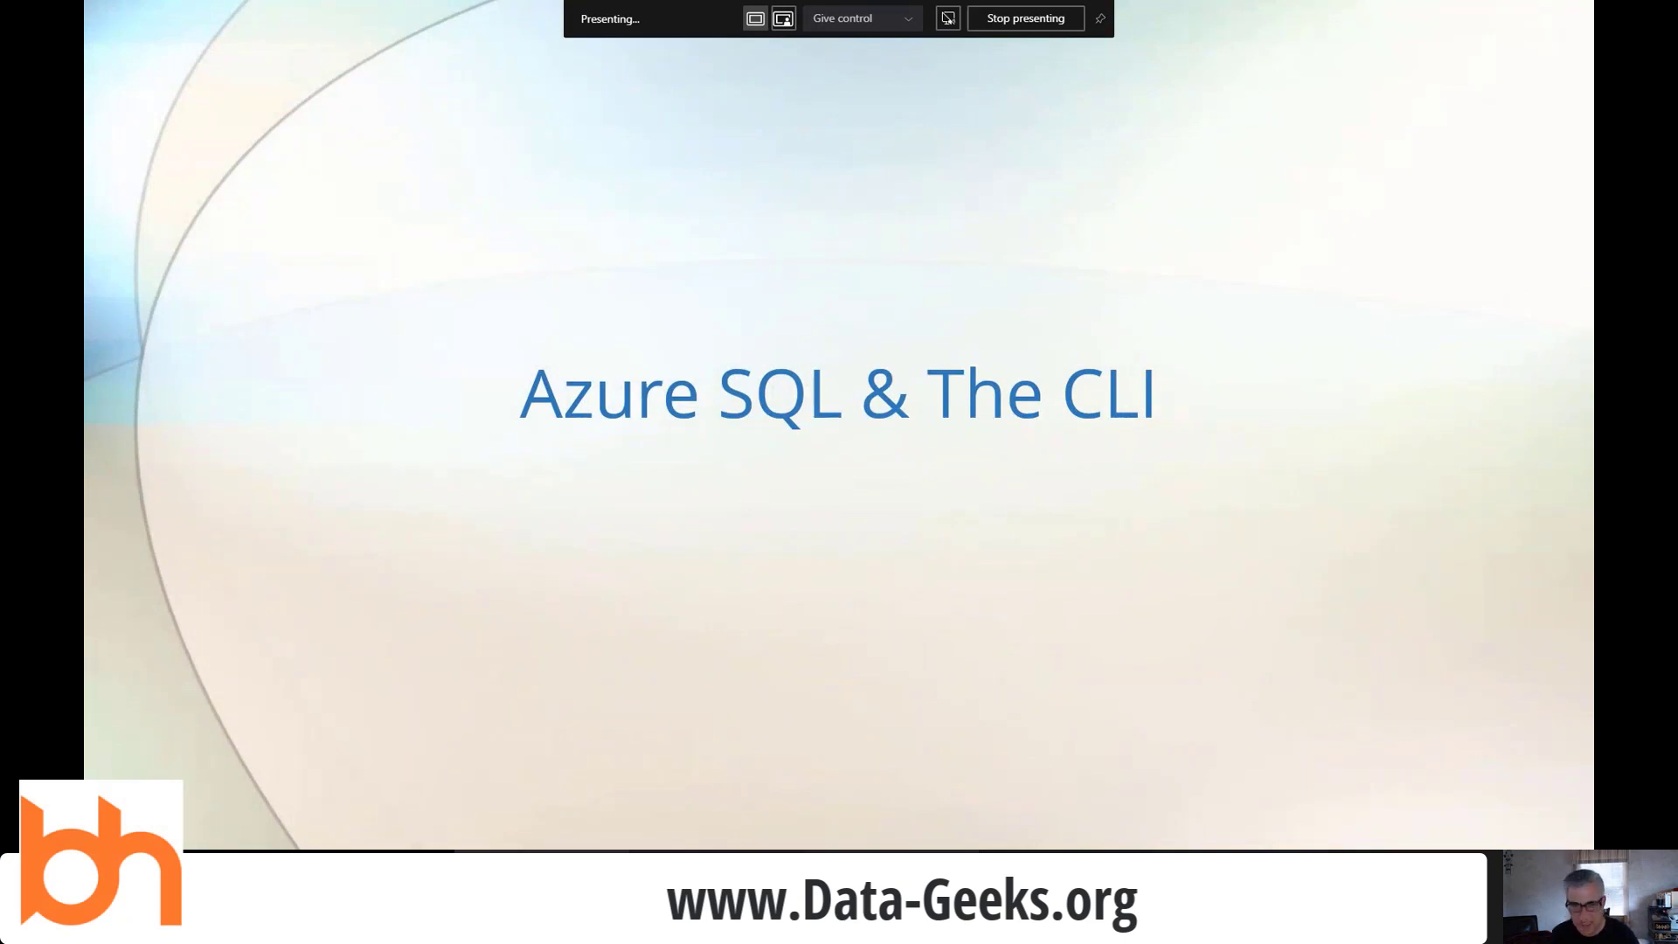
key("Left")
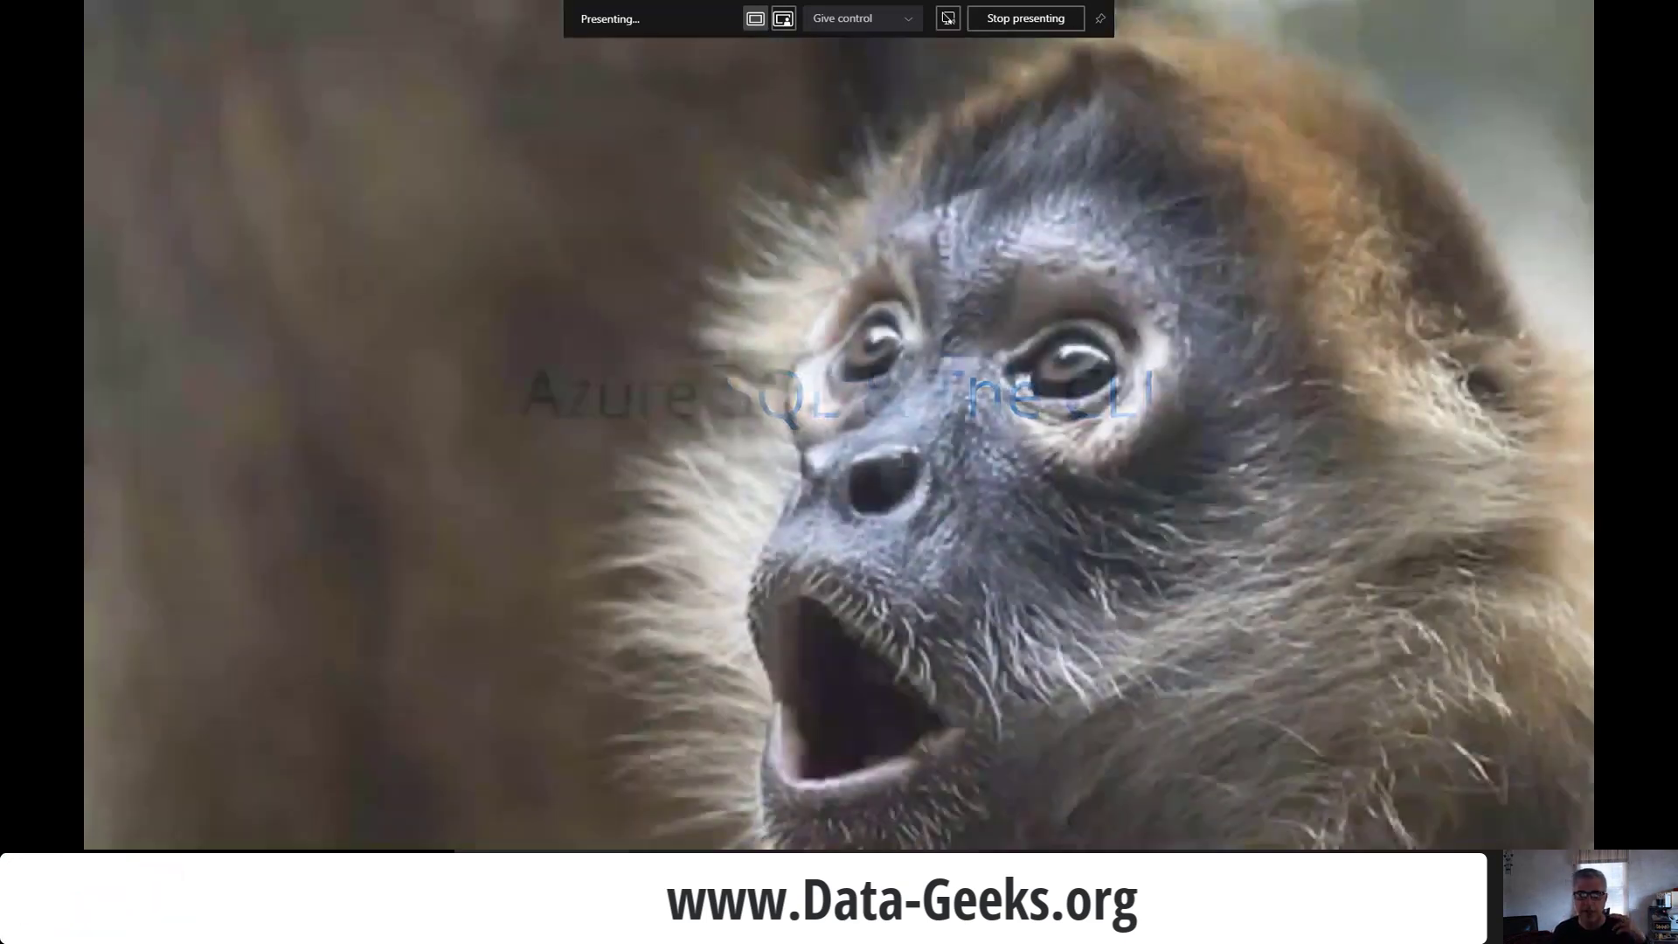
key("Right")
key("Right")
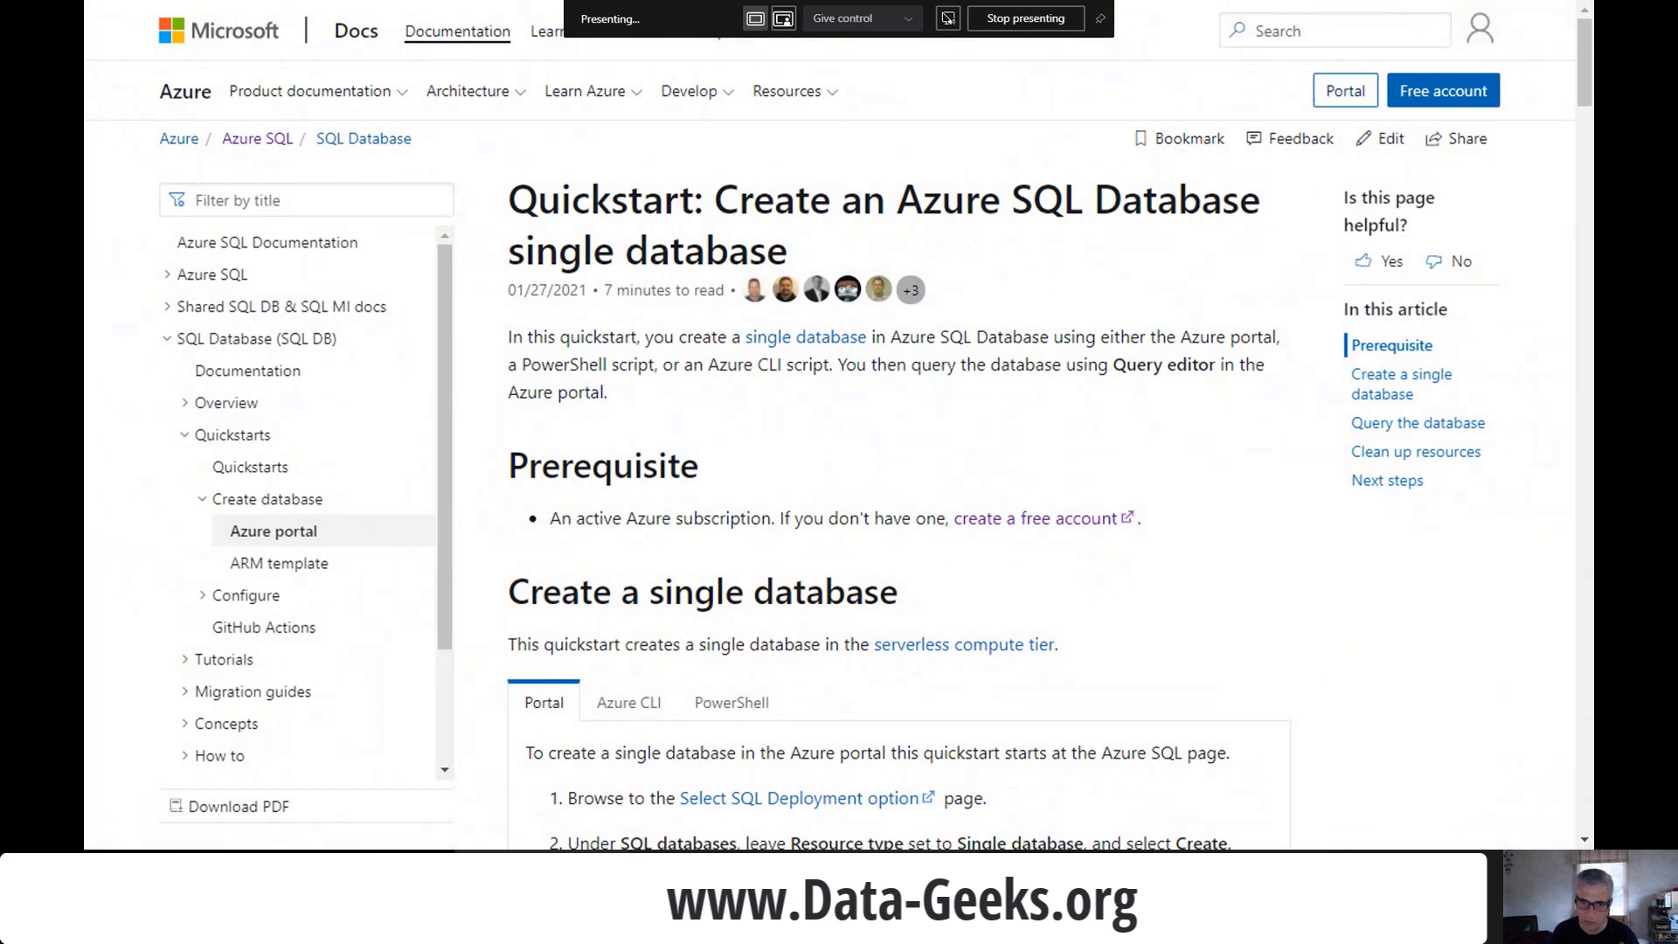
- Open the Azure SQL Database quickstart, with the free account page in a background tab
left_click(832, 481)
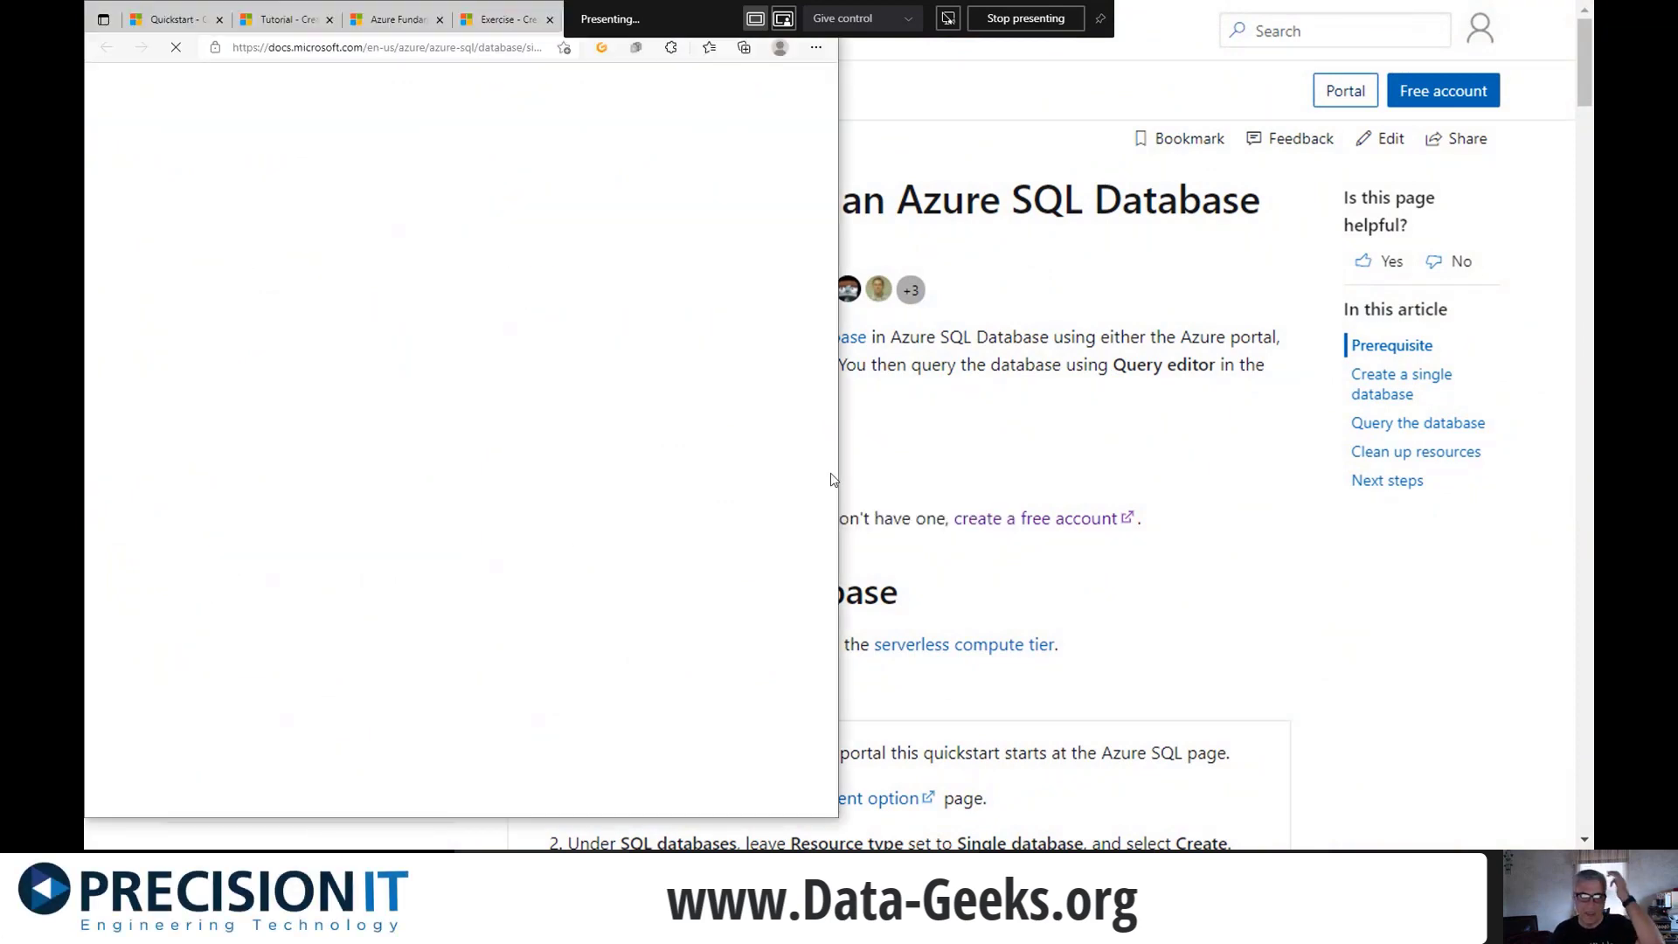
scroll(516, 410, "down", 3)
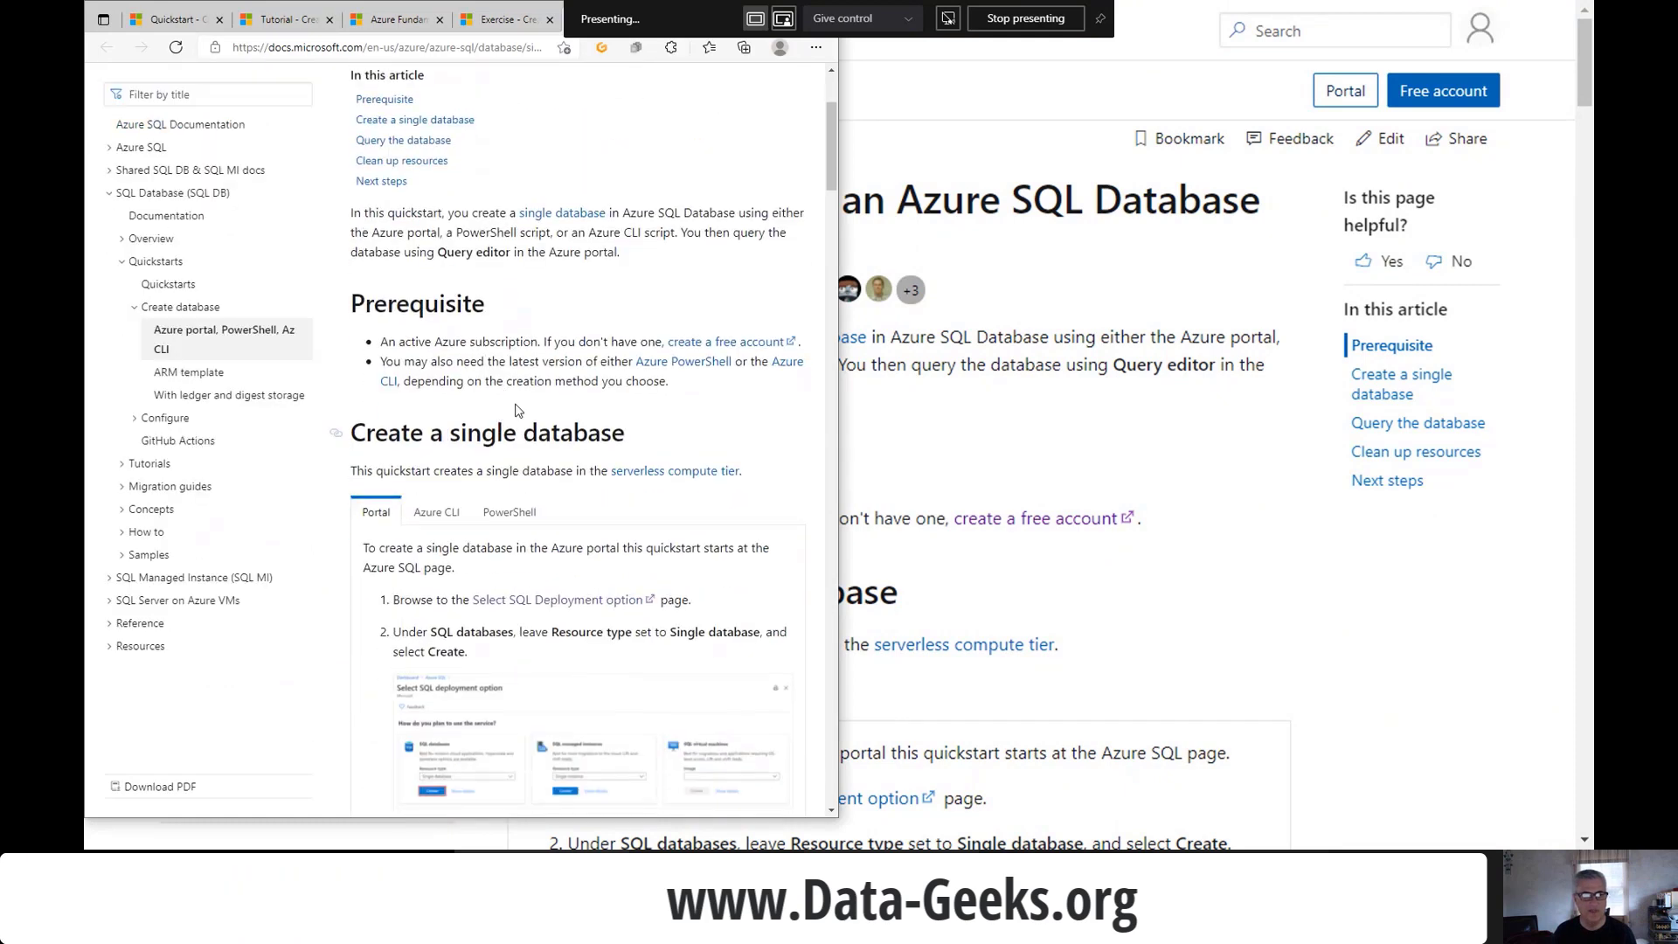
scroll(520, 408, "up", 3)
scroll(523, 397, "down", 3)
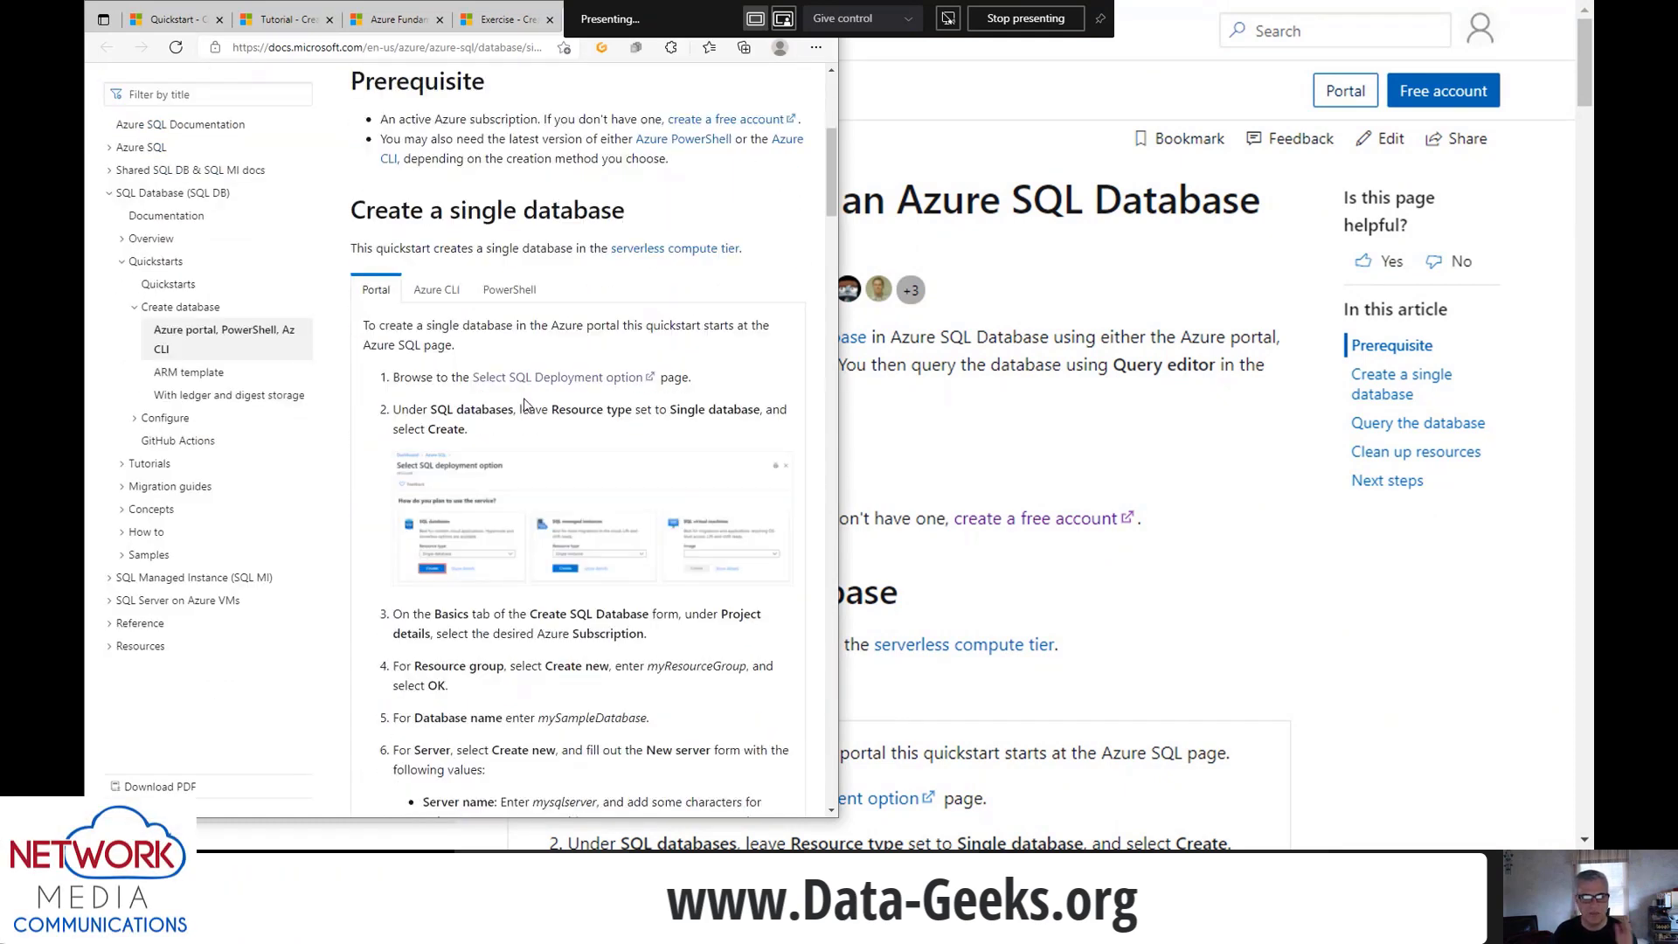
right_click(706, 122)
left_click(769, 132)
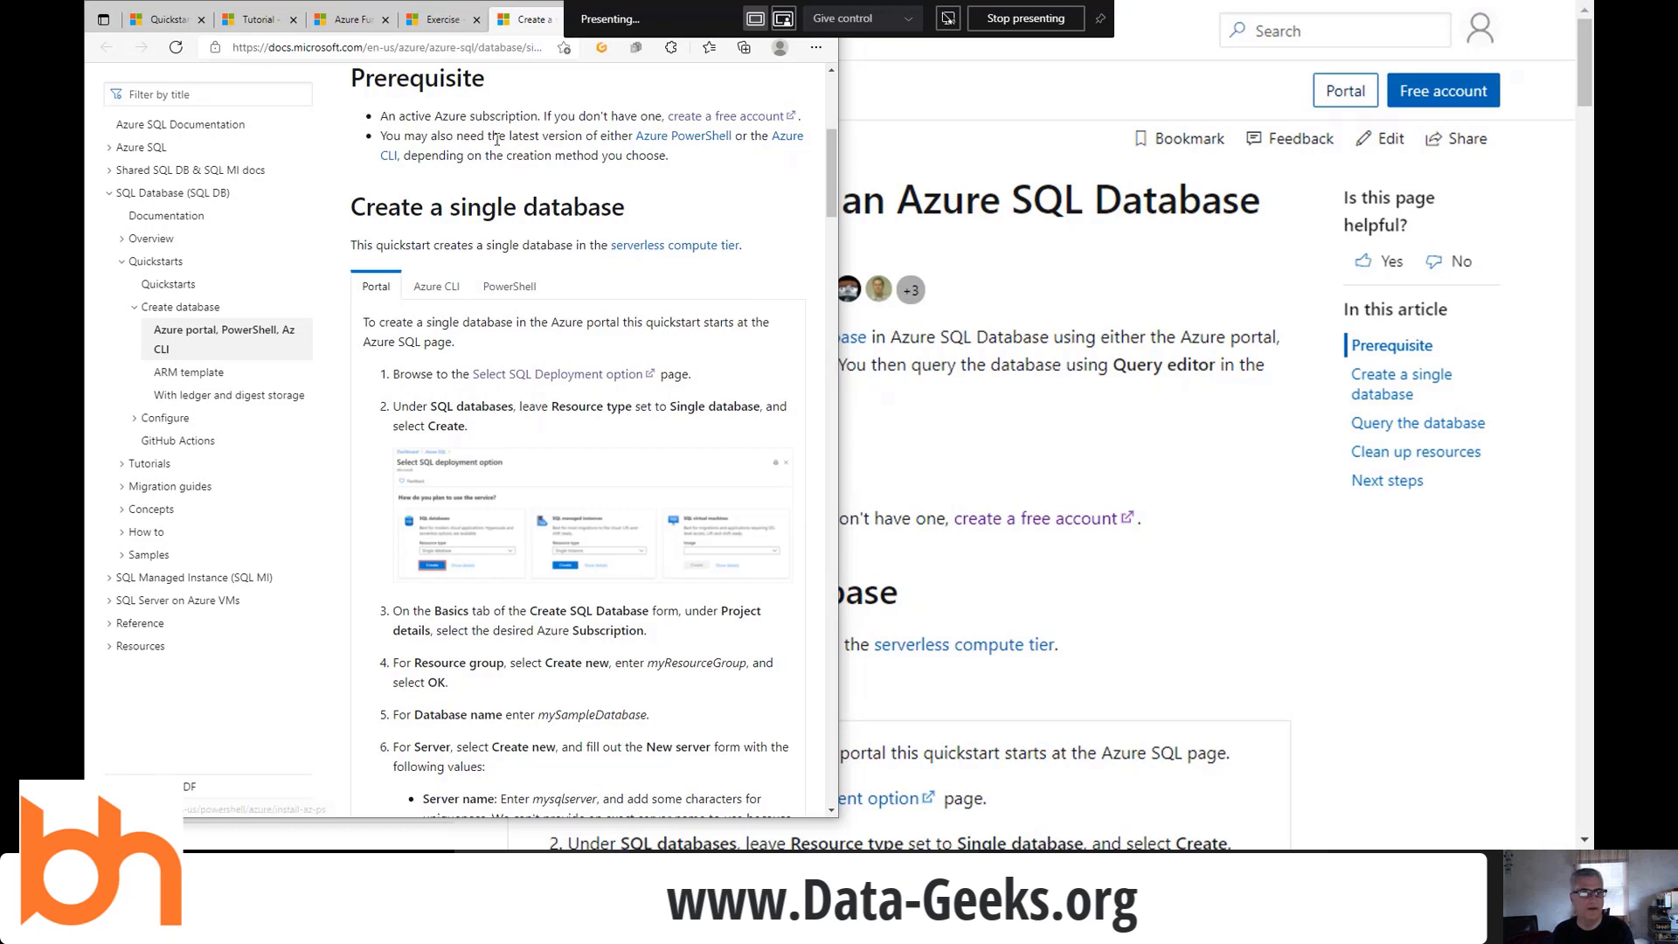
- Snap the Exercise page into its own right-half window and load portal.azure.com there
left_click_drag(434, 35, 535, 118)
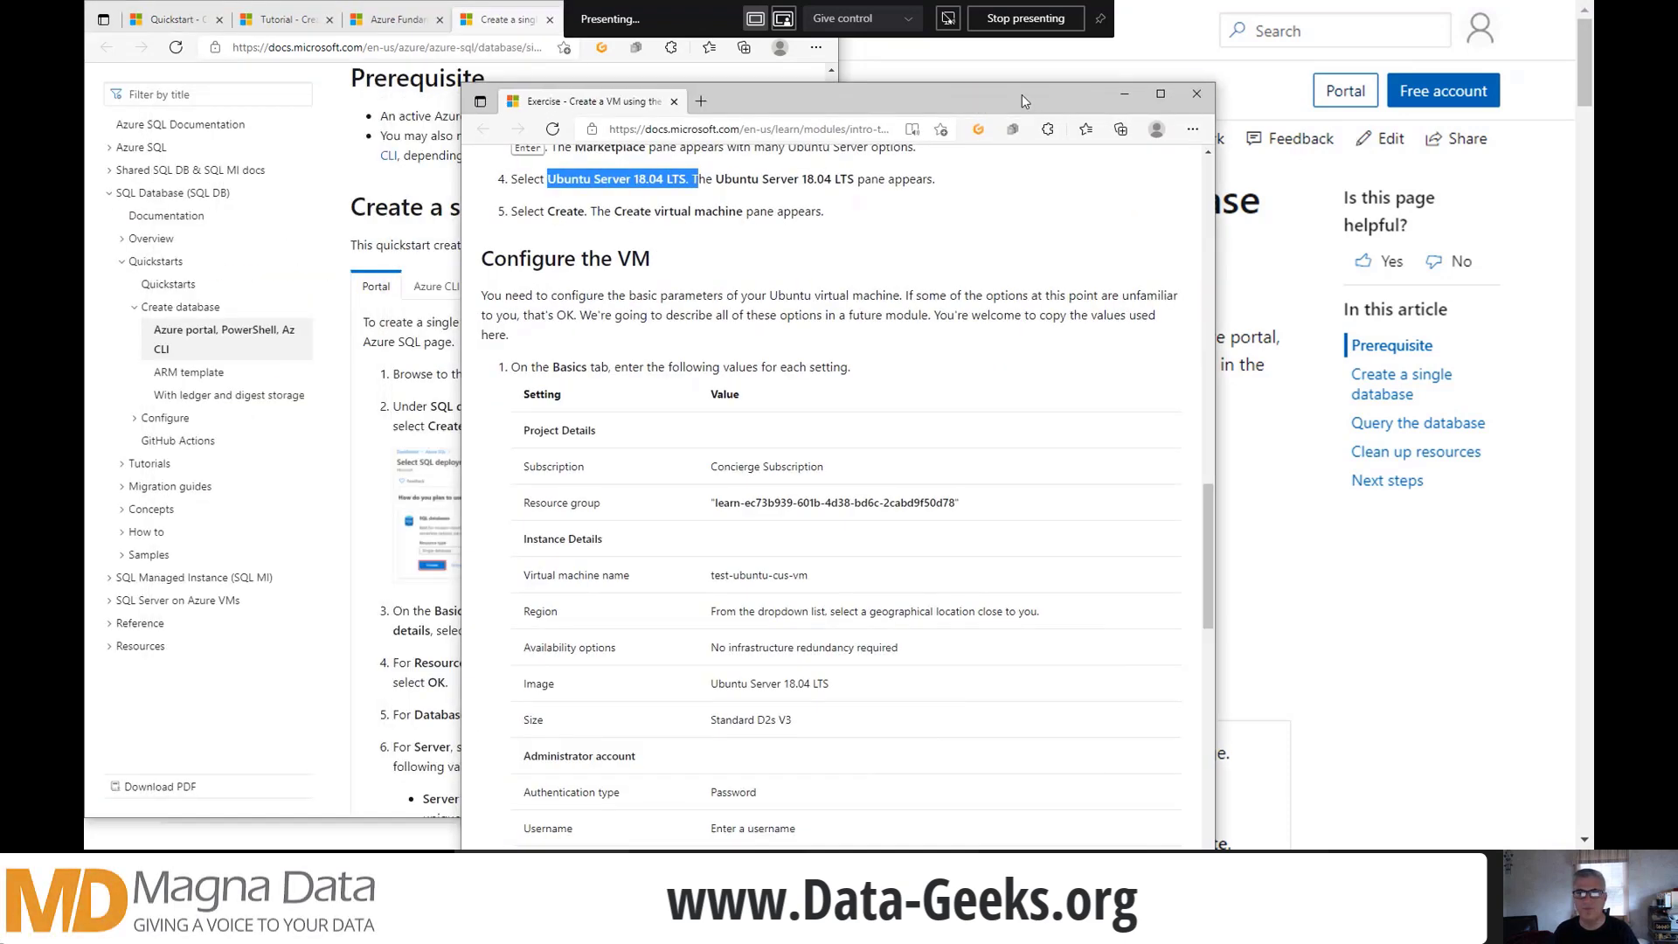
left_click_drag(1021, 95, 1673, 61)
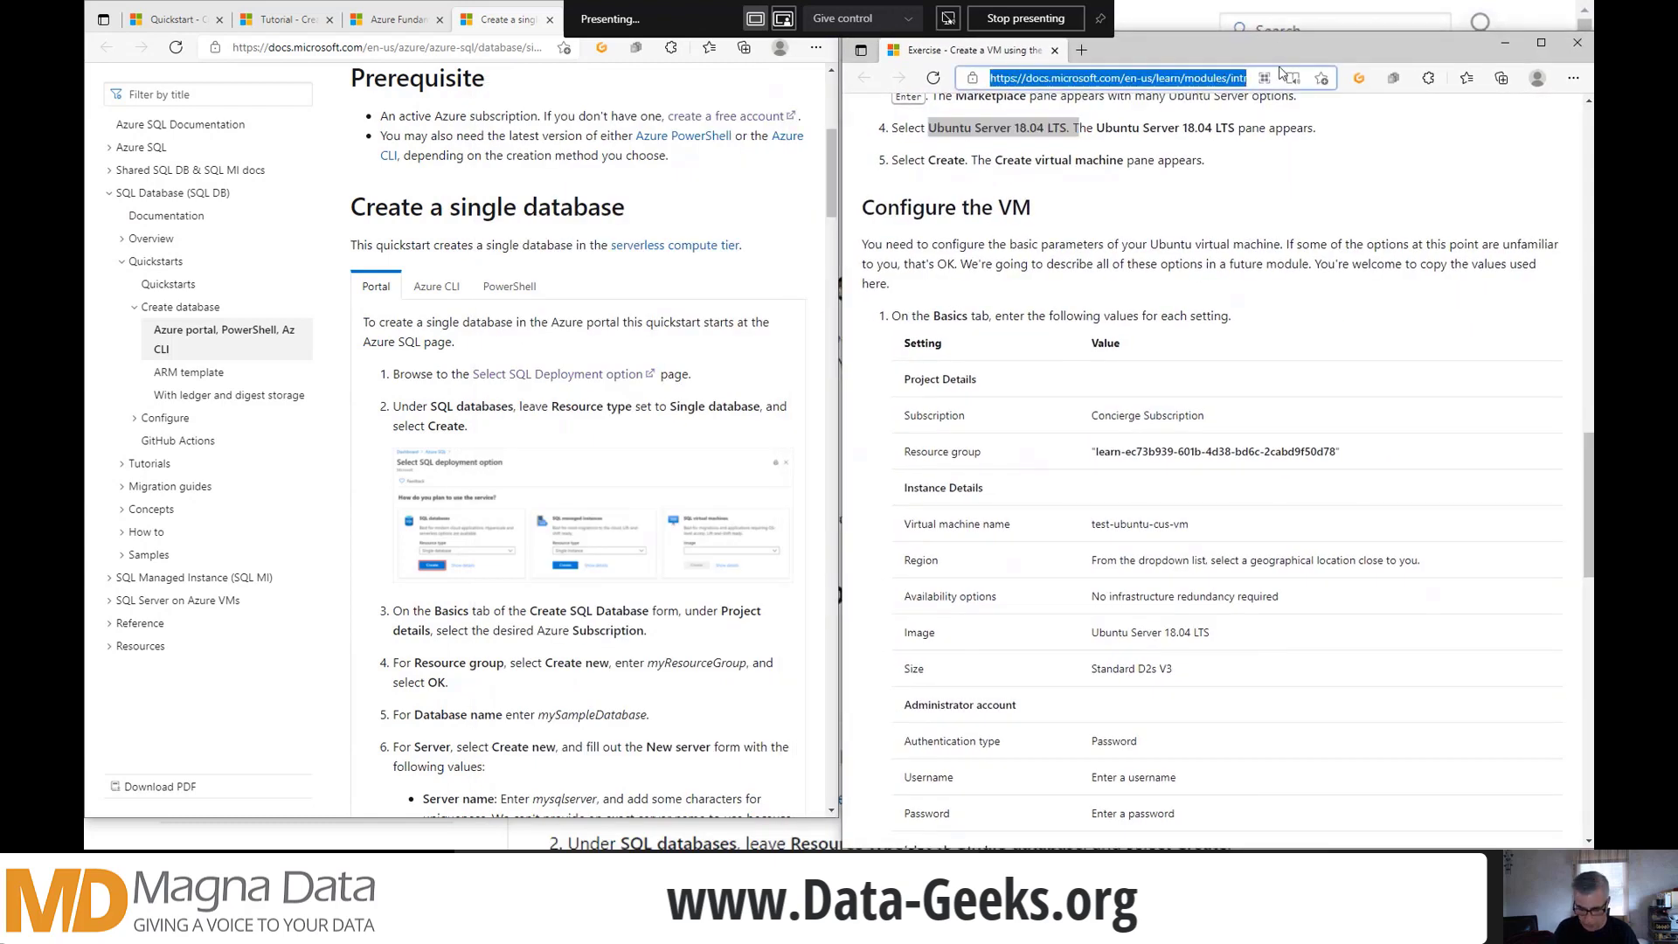
type("portal.azure.com/signin/index/")
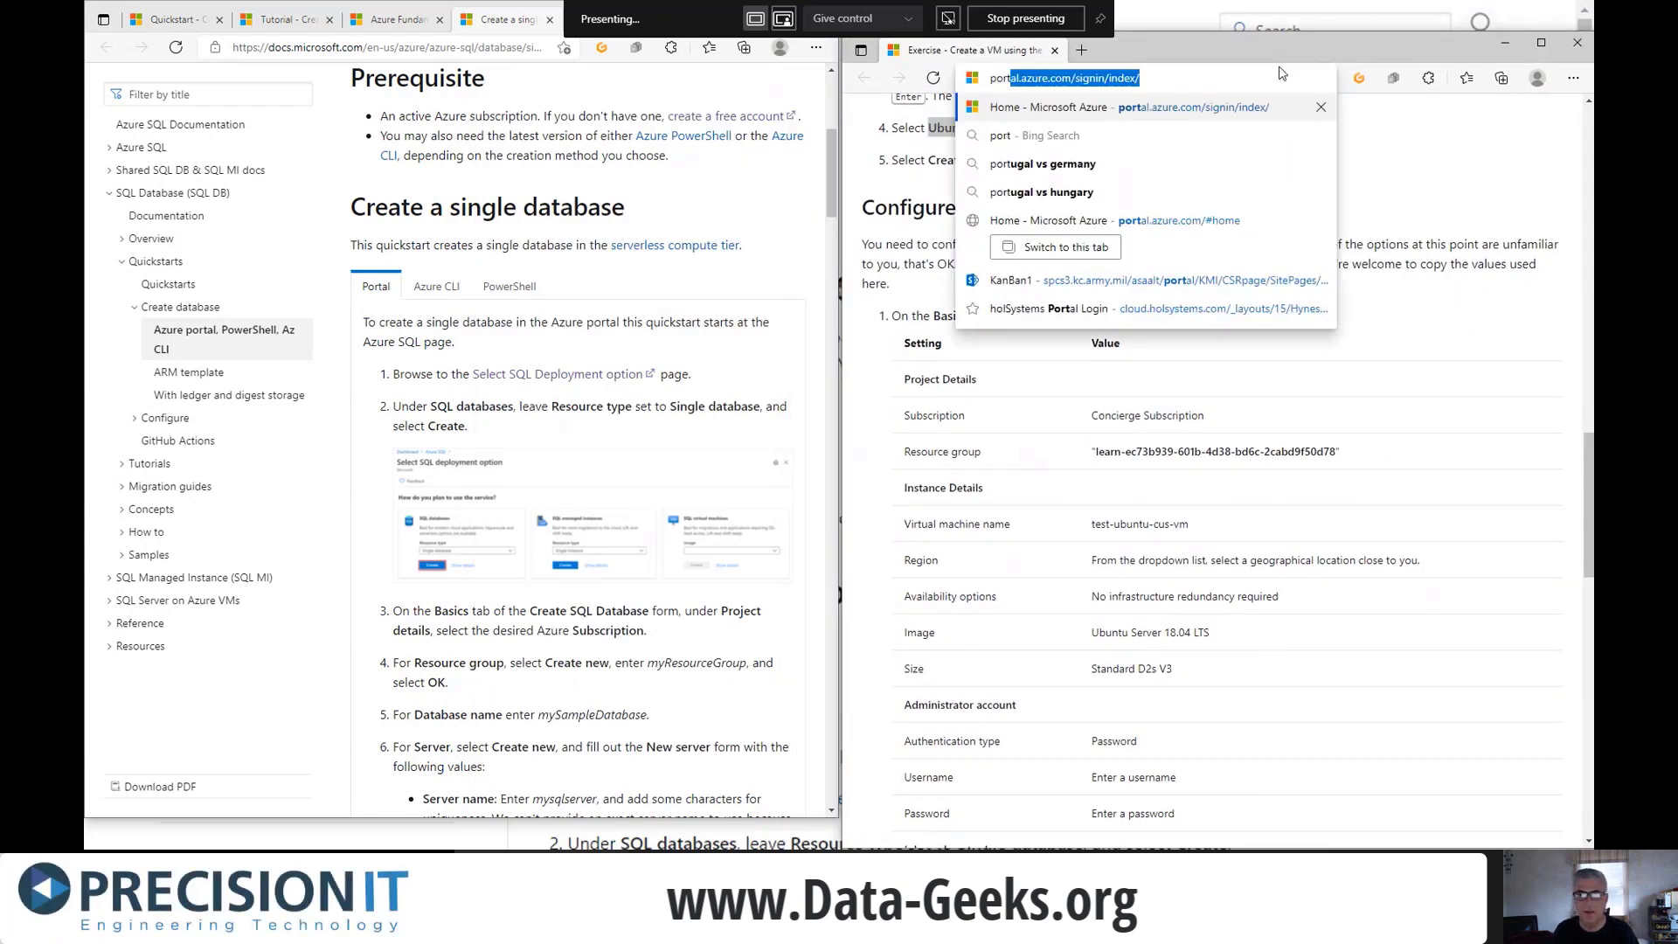
key("Return")
left_click_drag(1209, 42, 1212, 40)
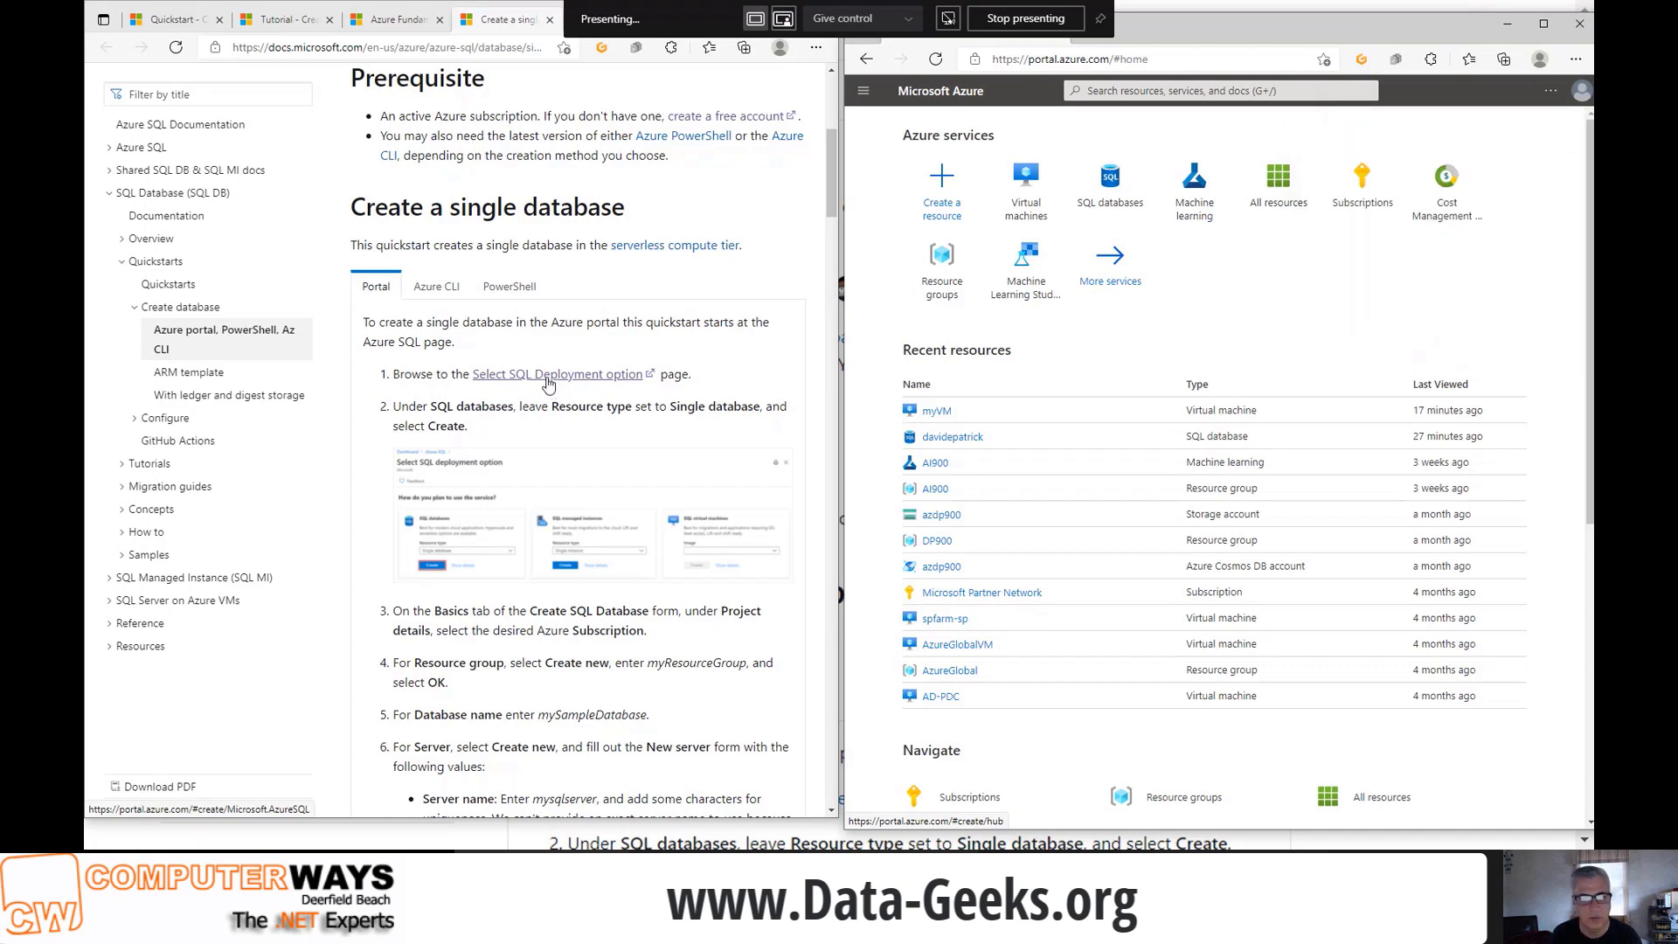
- Load the copied Select SQL Deployment option link in the portal window
right_click(548, 383)
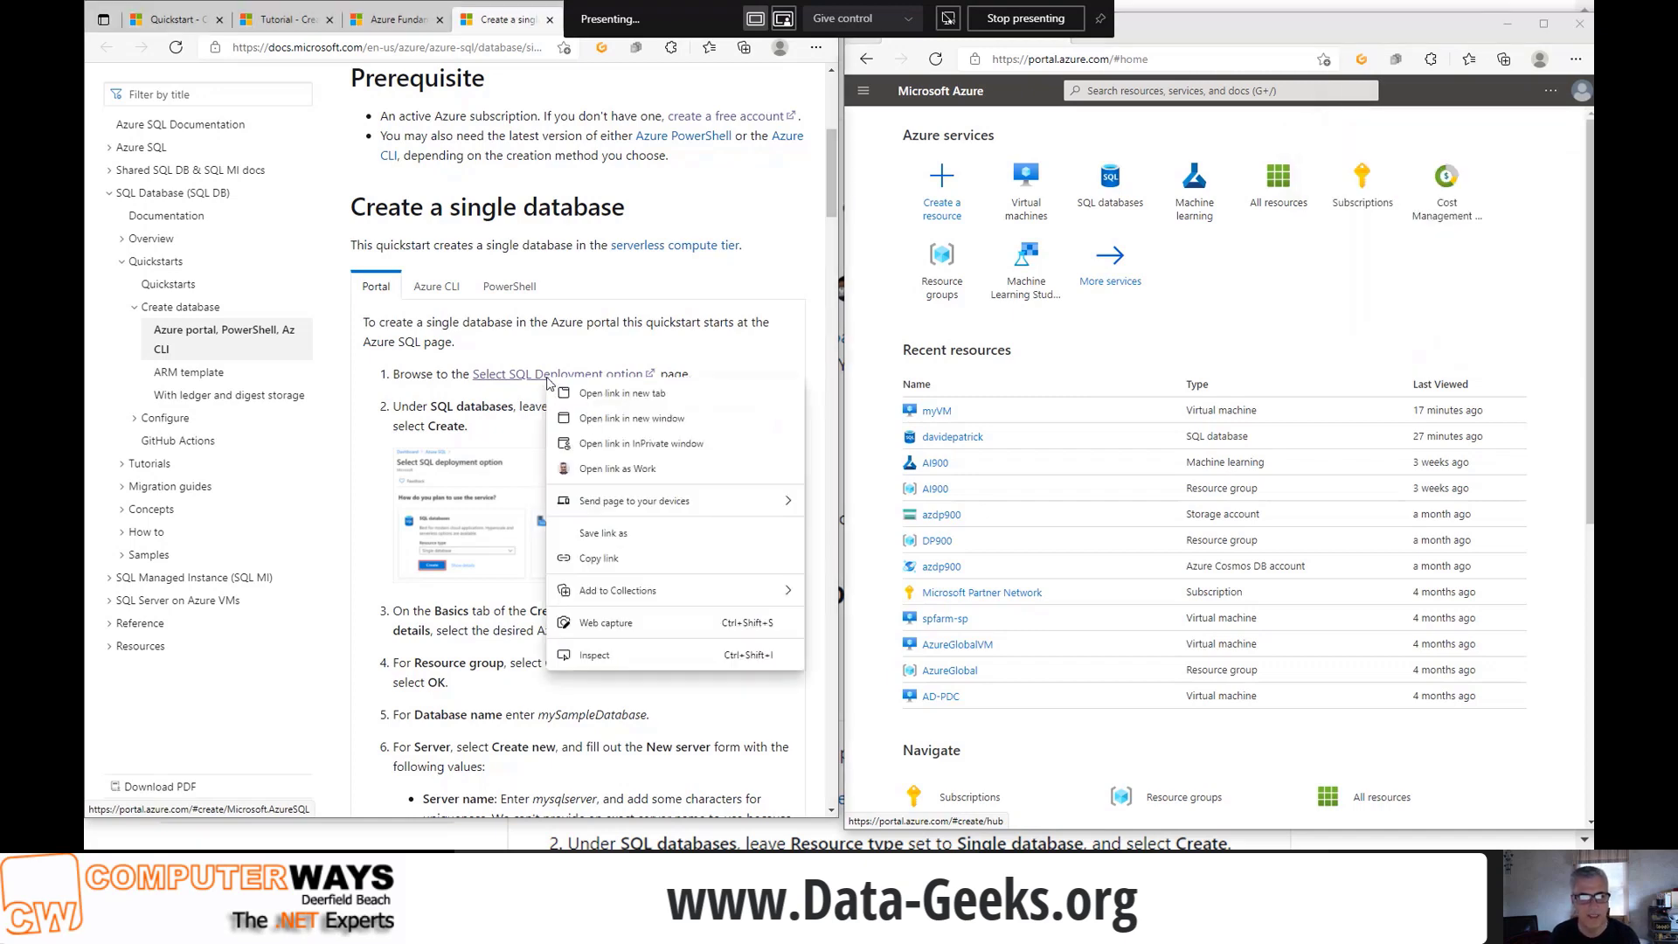
left_click(623, 559)
left_click(1150, 59)
key("ctrl+v")
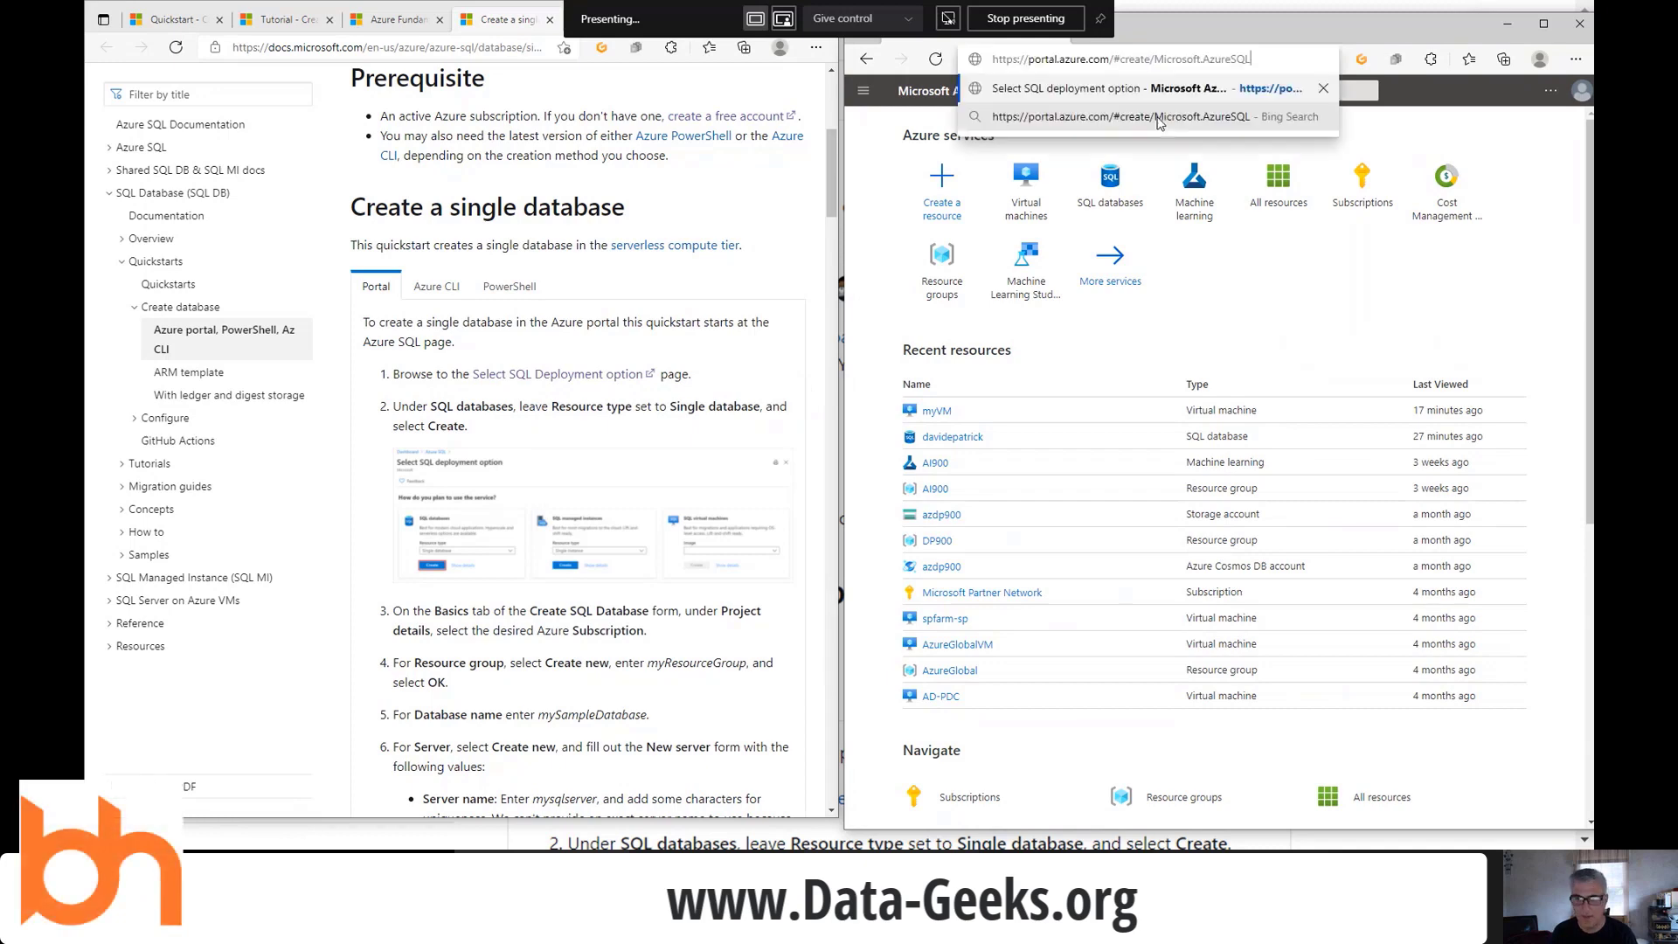
key("Return")
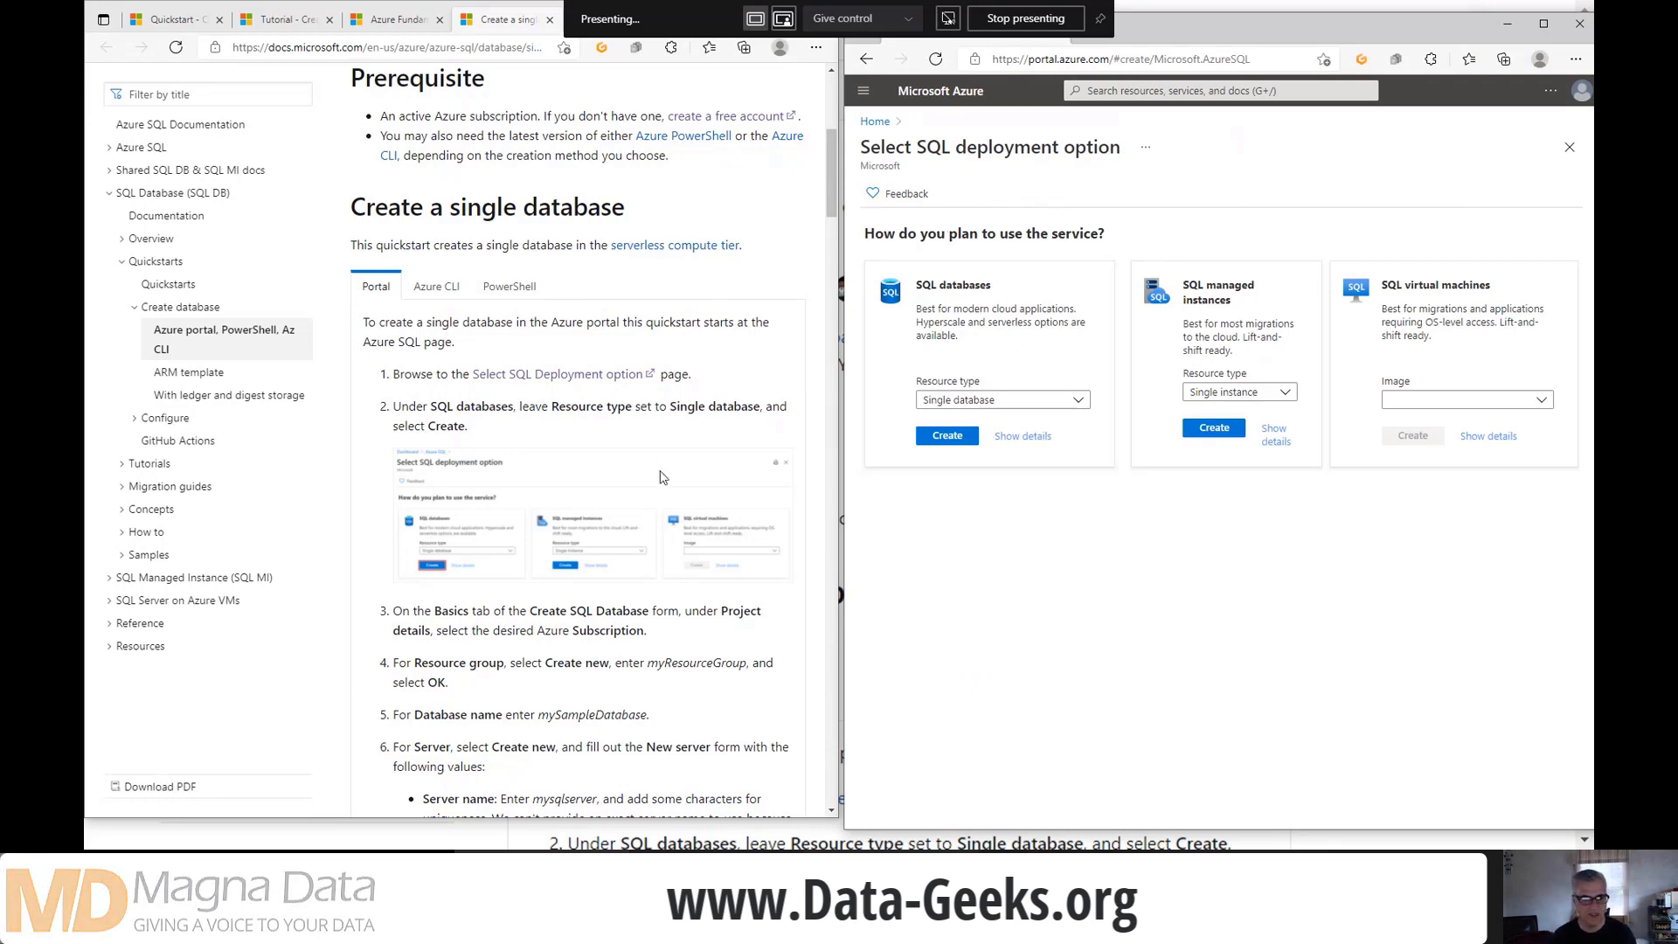
- List the SQL database resource types and browse the SQL virtual machine images, circling that option
scroll(681, 410, "down", 1)
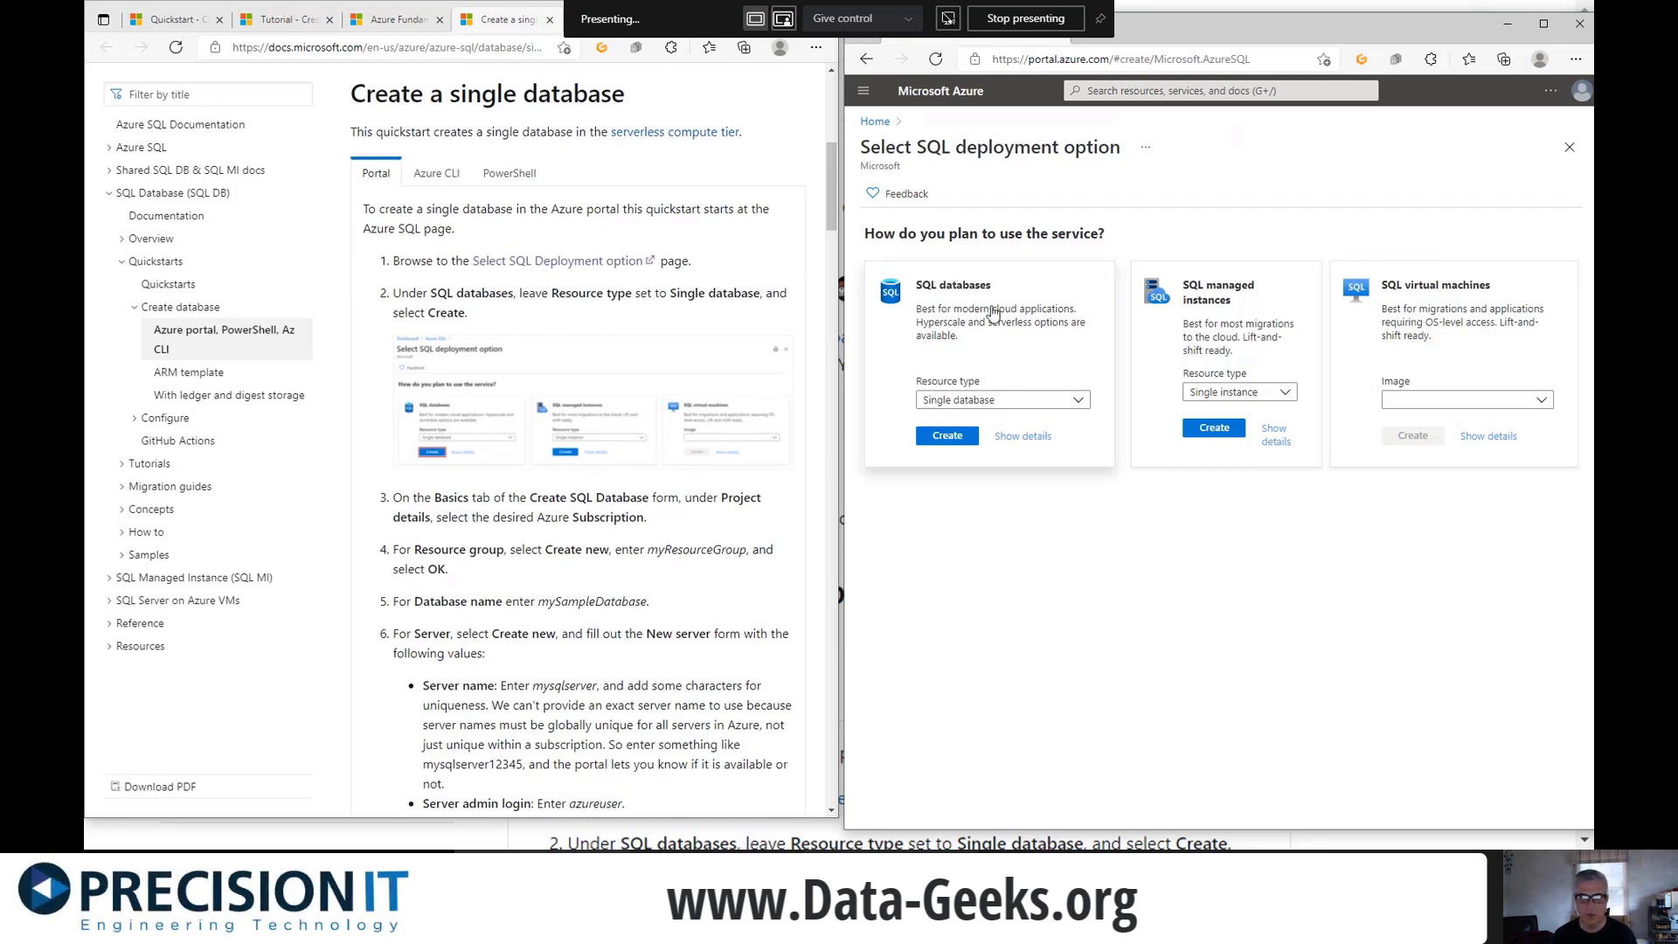
left_click(1013, 398)
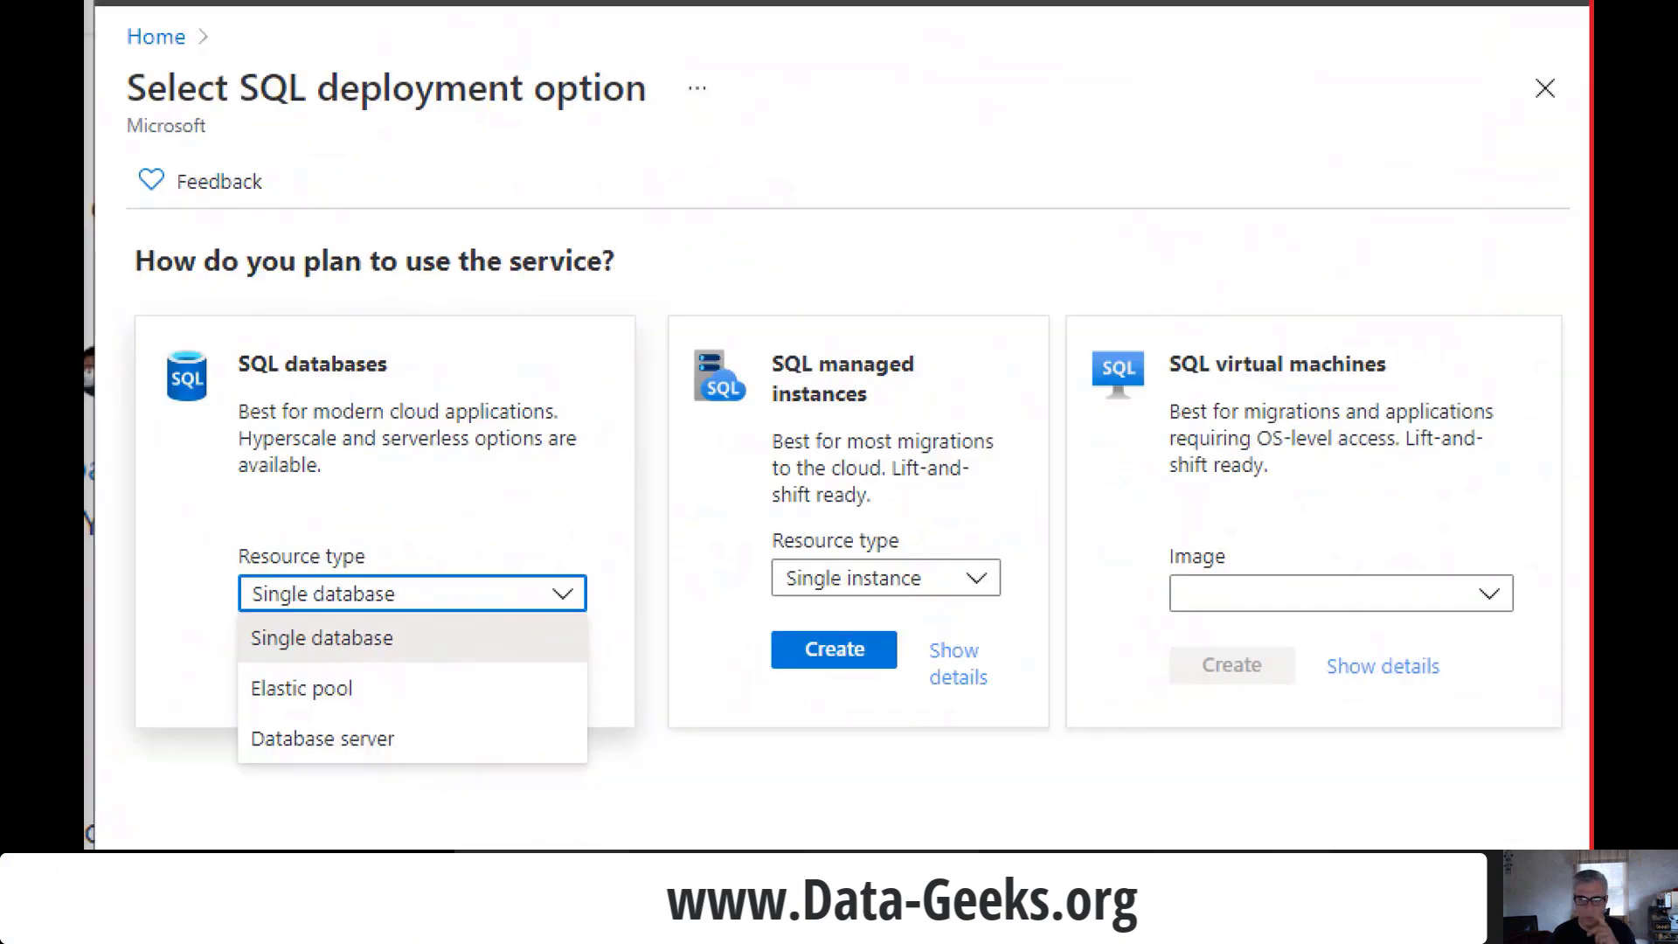
mouse_move(1288, 316)
left_mouse_down()
mouse_move(1180, 852)
mouse_move(1390, 312)
left_mouse_up()
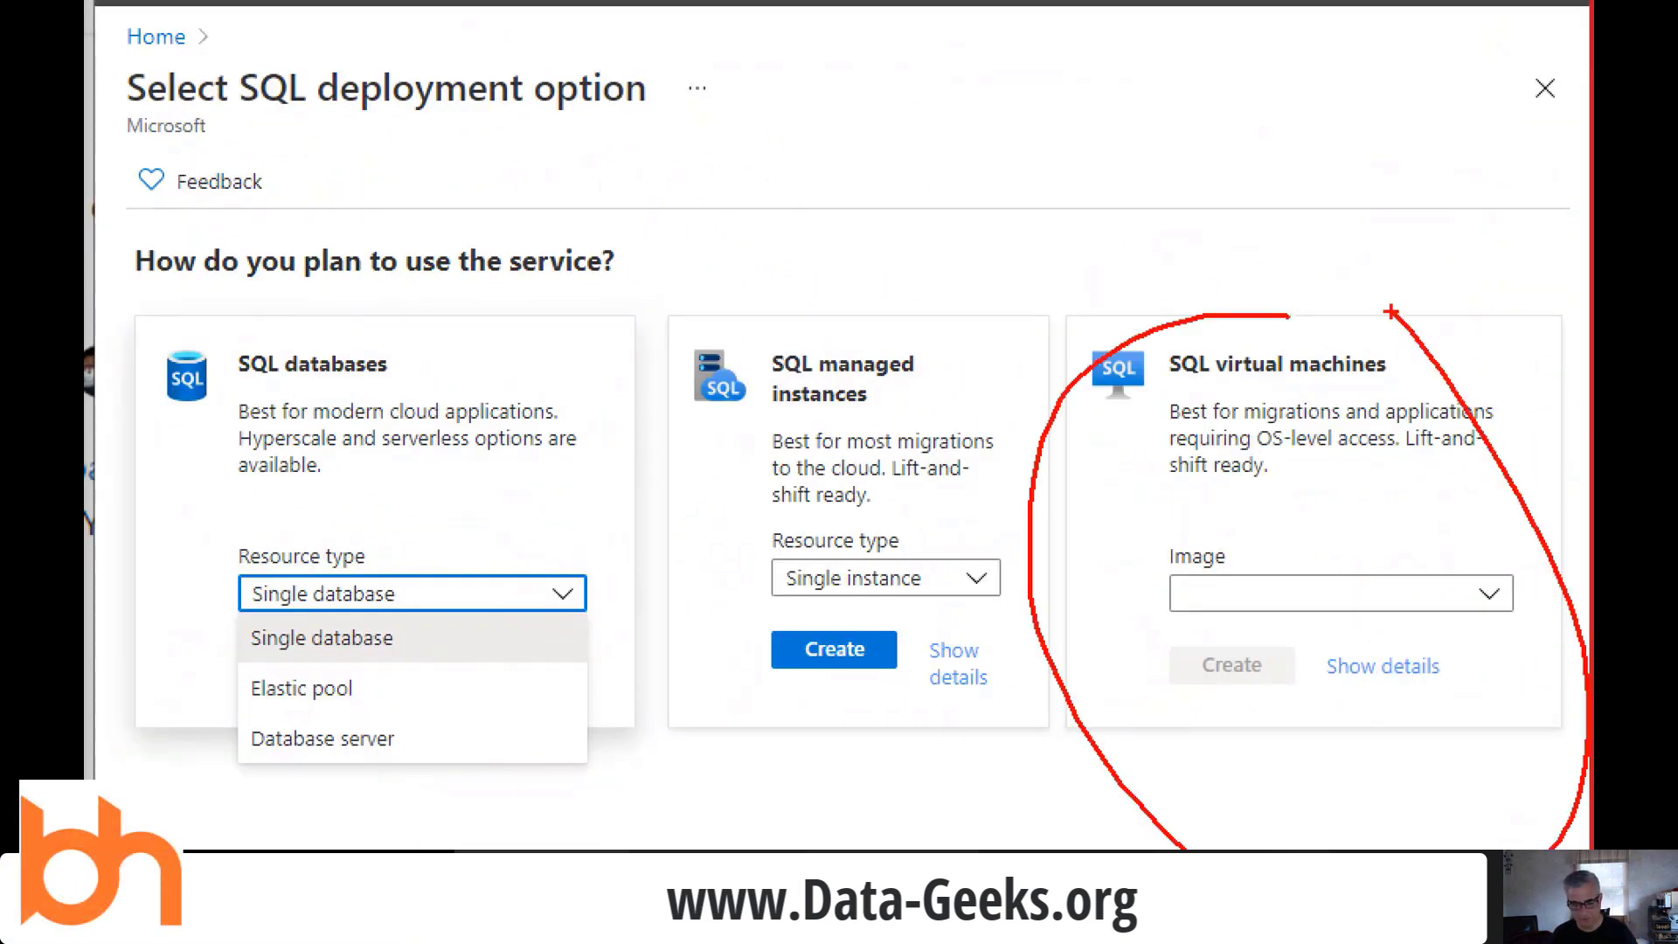
left_click(1485, 598)
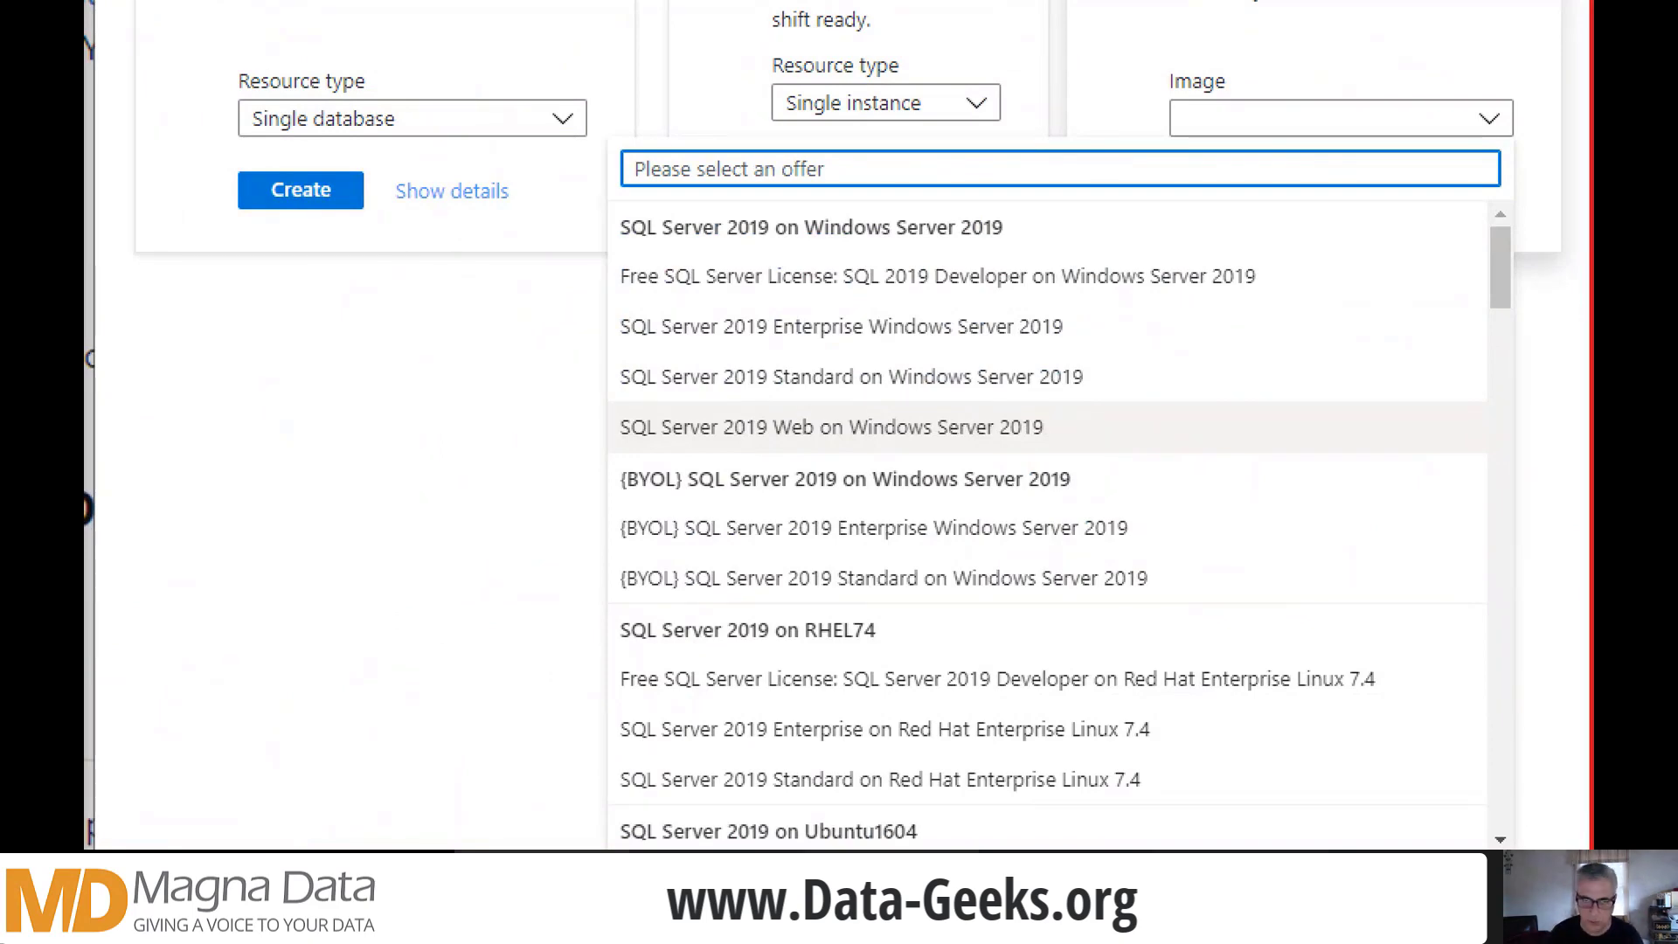
left_click(603, 525)
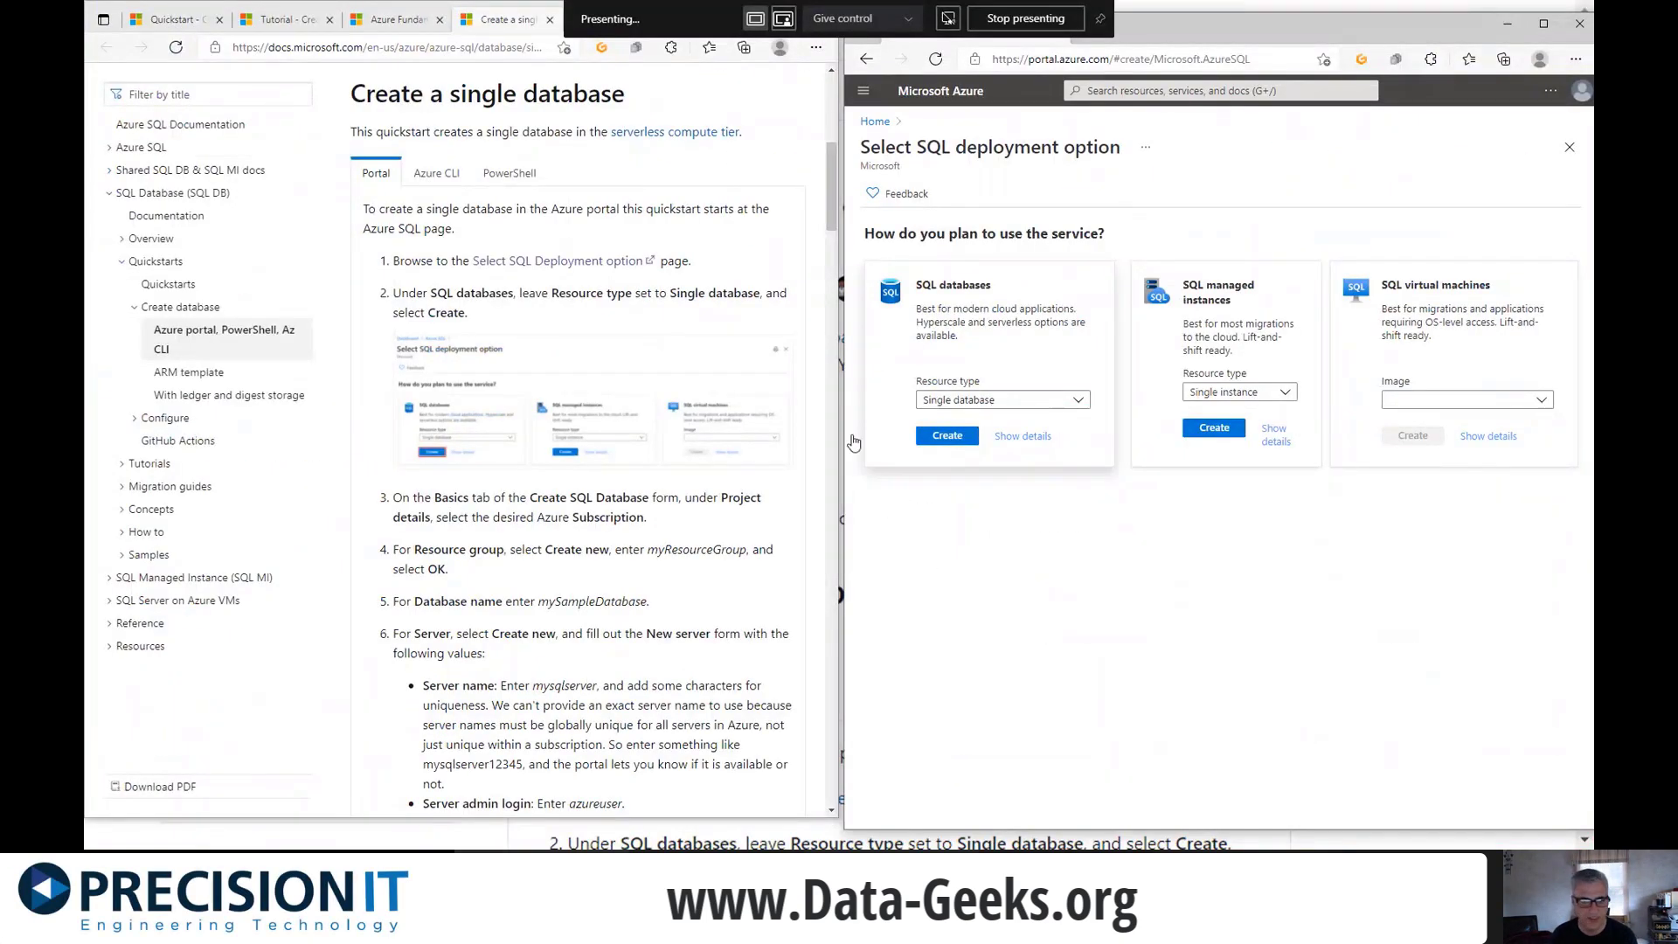
- Expand SQL database details and mark Single database, Serverless compute, Easy management and Elastic pool in red
left_click(1032, 441)
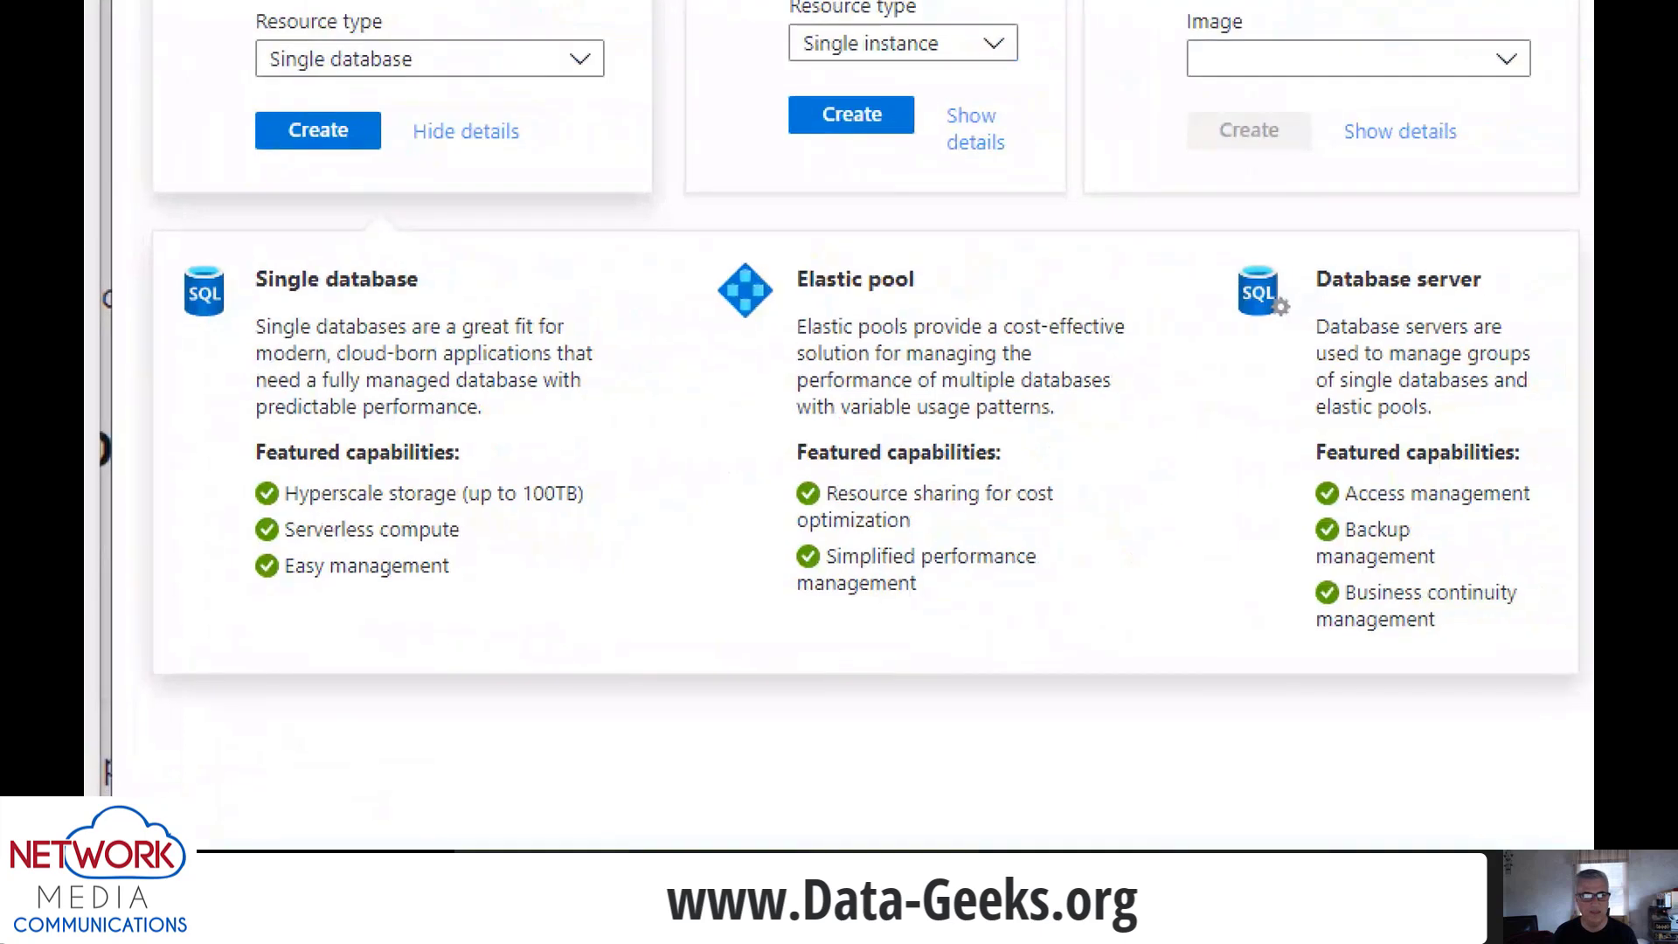
left_click_drag(521, 289, 575, 264)
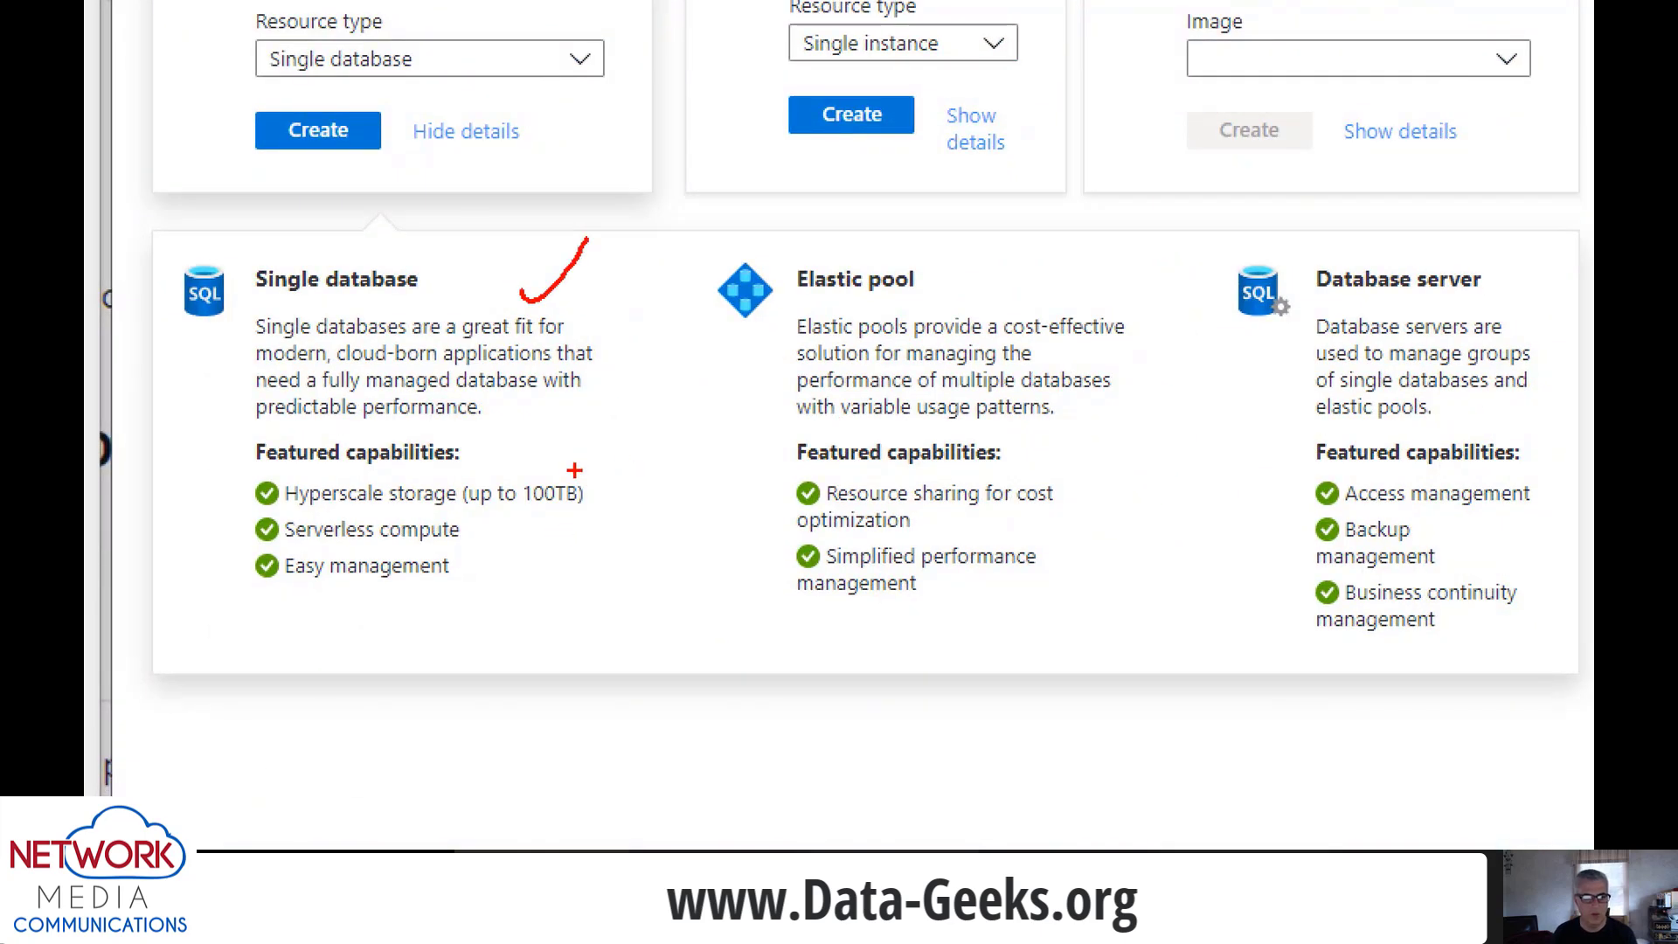
left_click_drag(574, 470, 627, 408)
left_click_drag(510, 539, 597, 515)
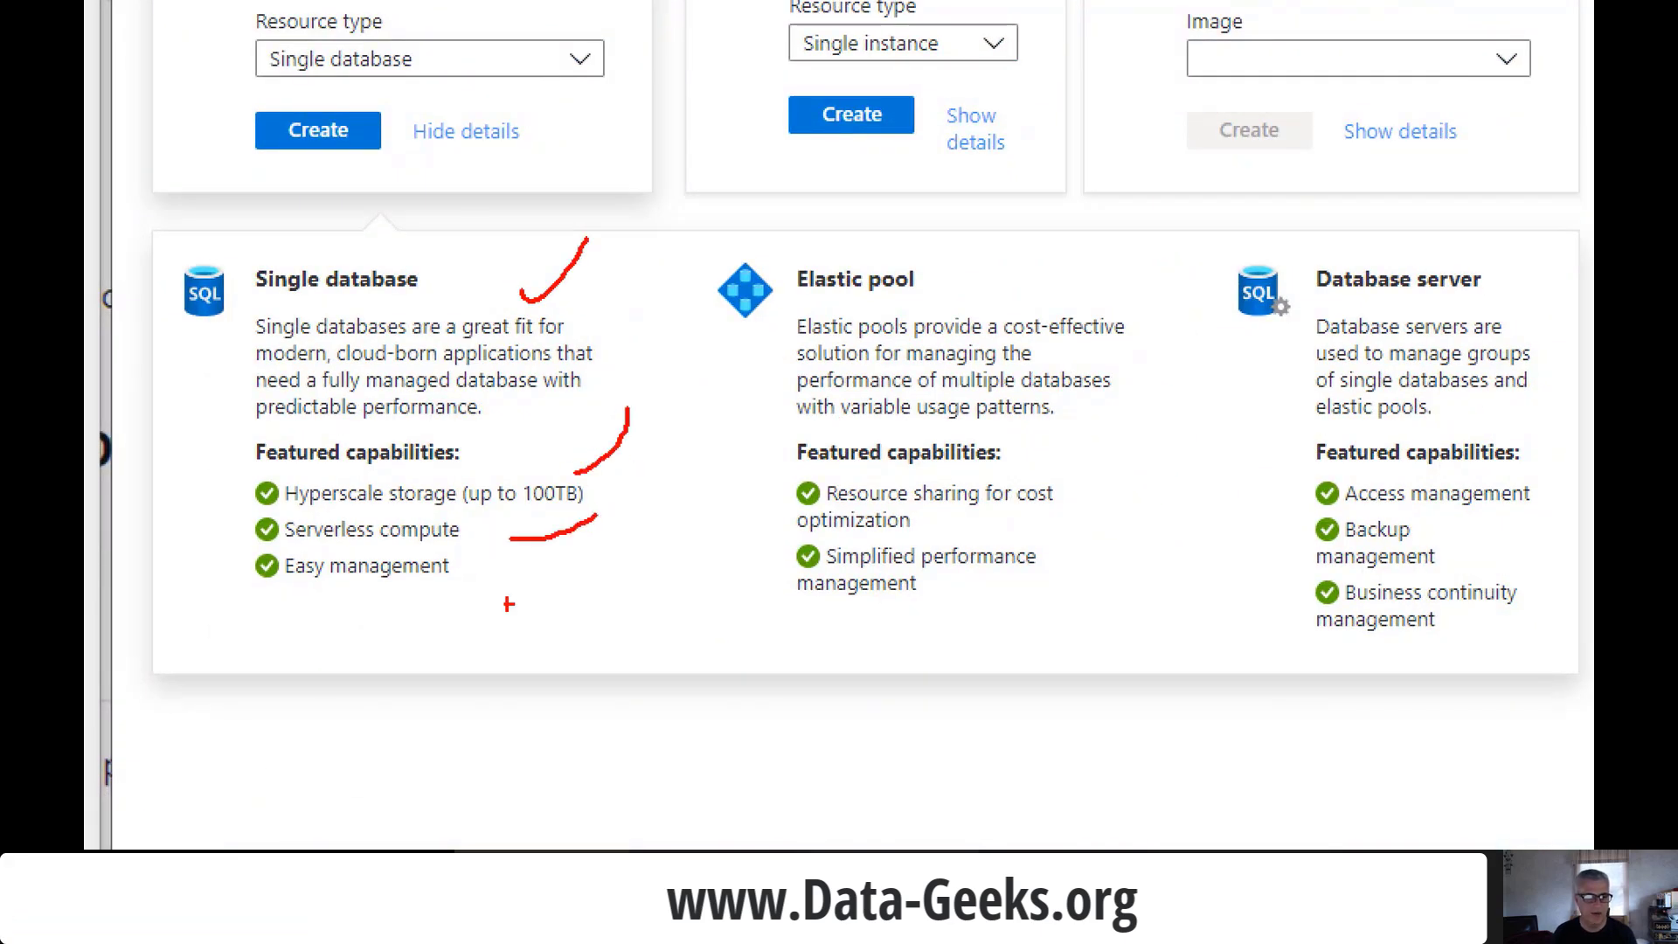
left_click_drag(482, 576, 566, 579)
mouse_move(1014, 271)
left_mouse_down()
mouse_move(1147, 313)
mouse_move(1048, 644)
left_mouse_up()
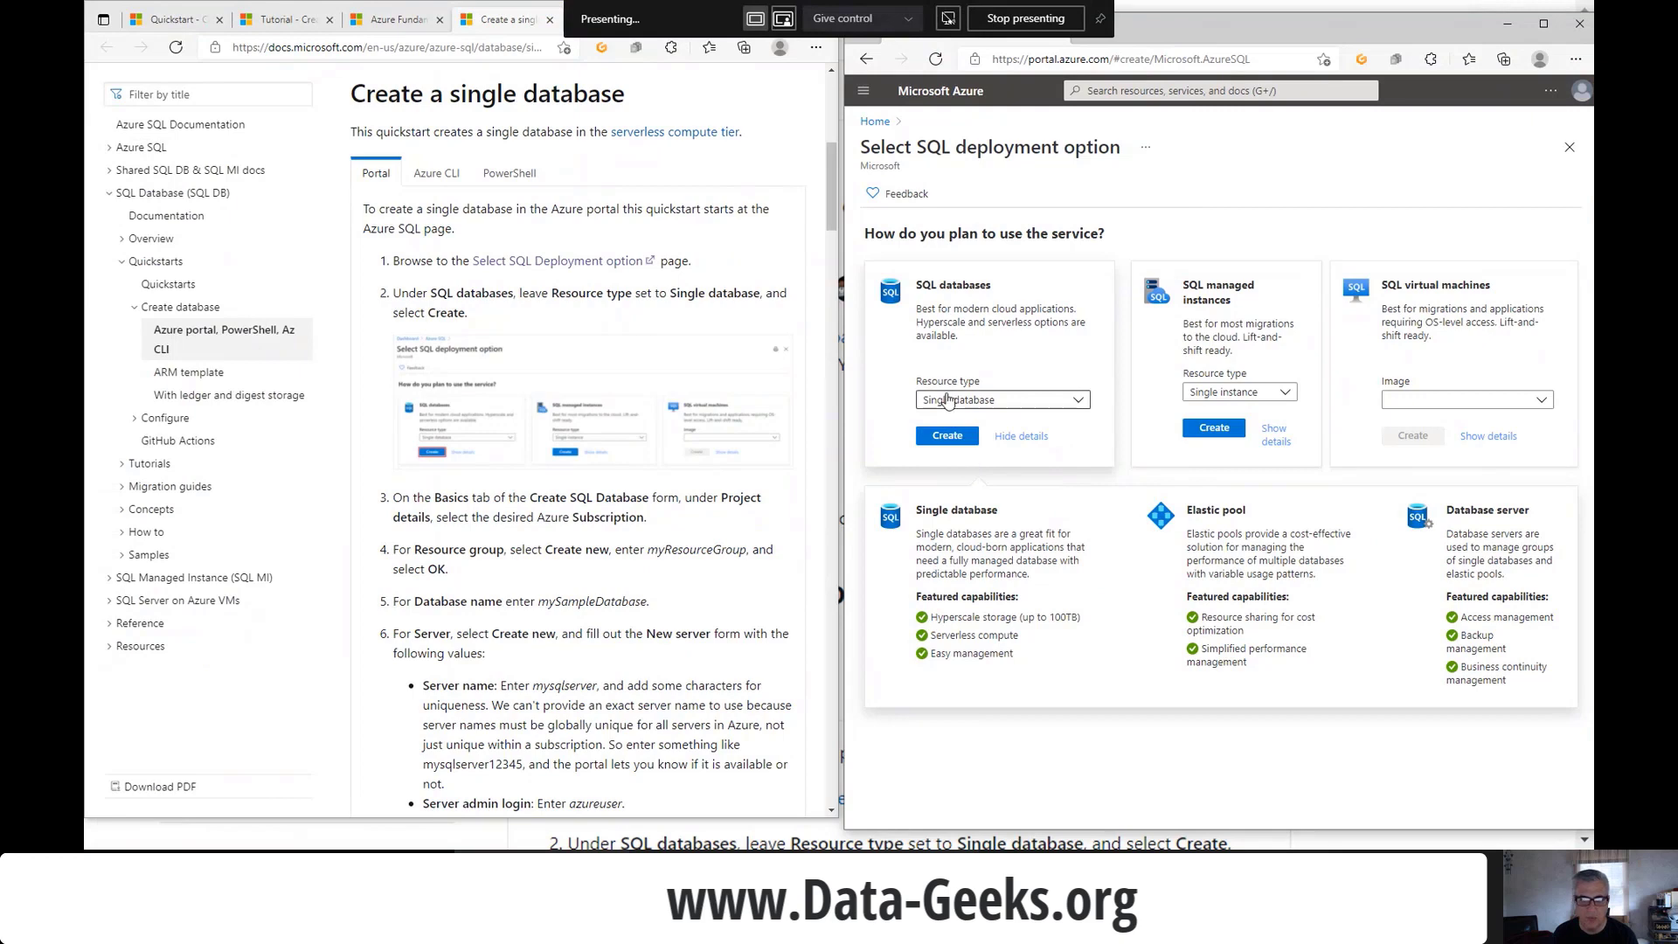
- Create a single SQL database named dgs2021-1 on server dgs2021 (East US), then begin a new server
left_click(943, 436)
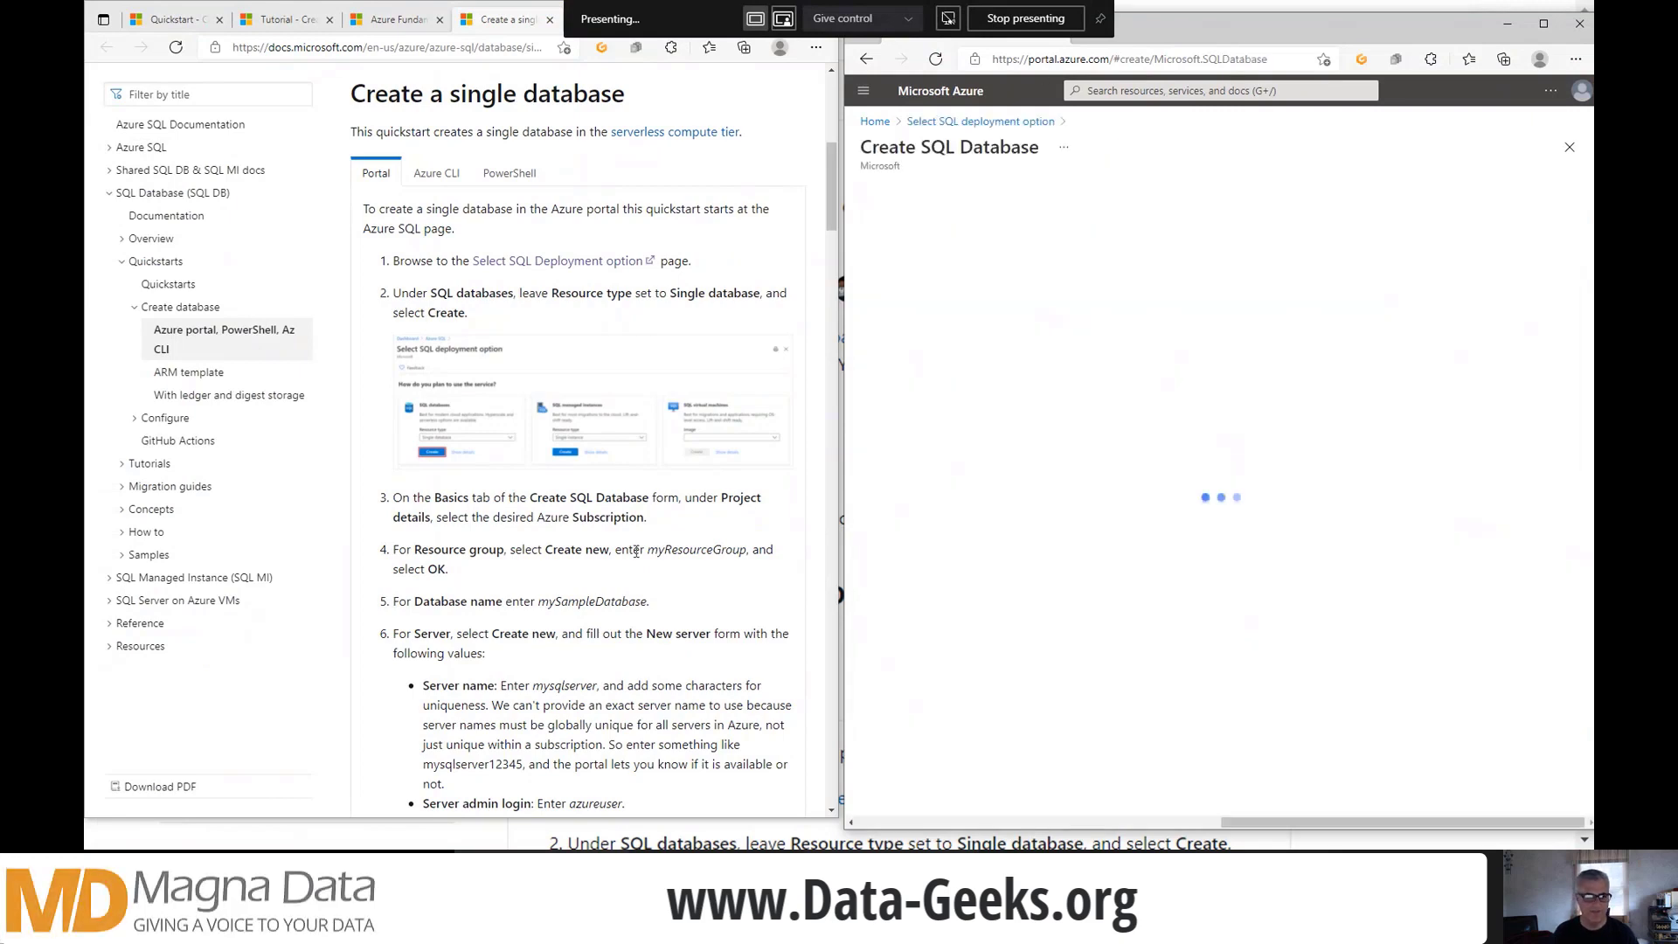
scroll(574, 449, "down", 3)
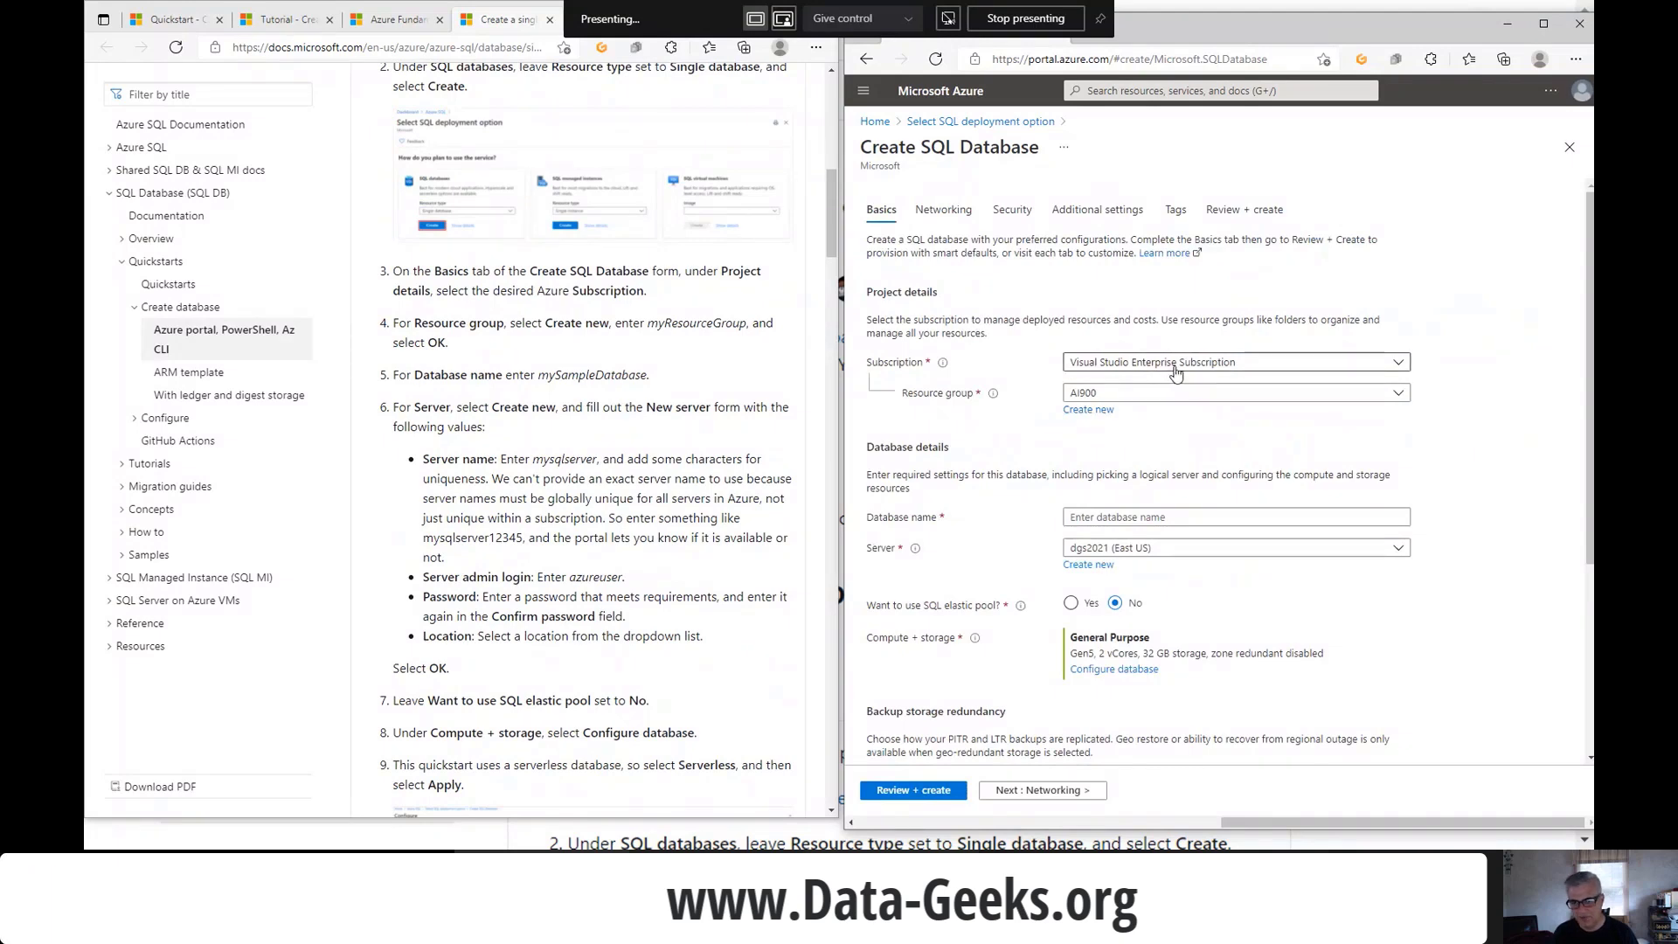
left_click(1135, 516)
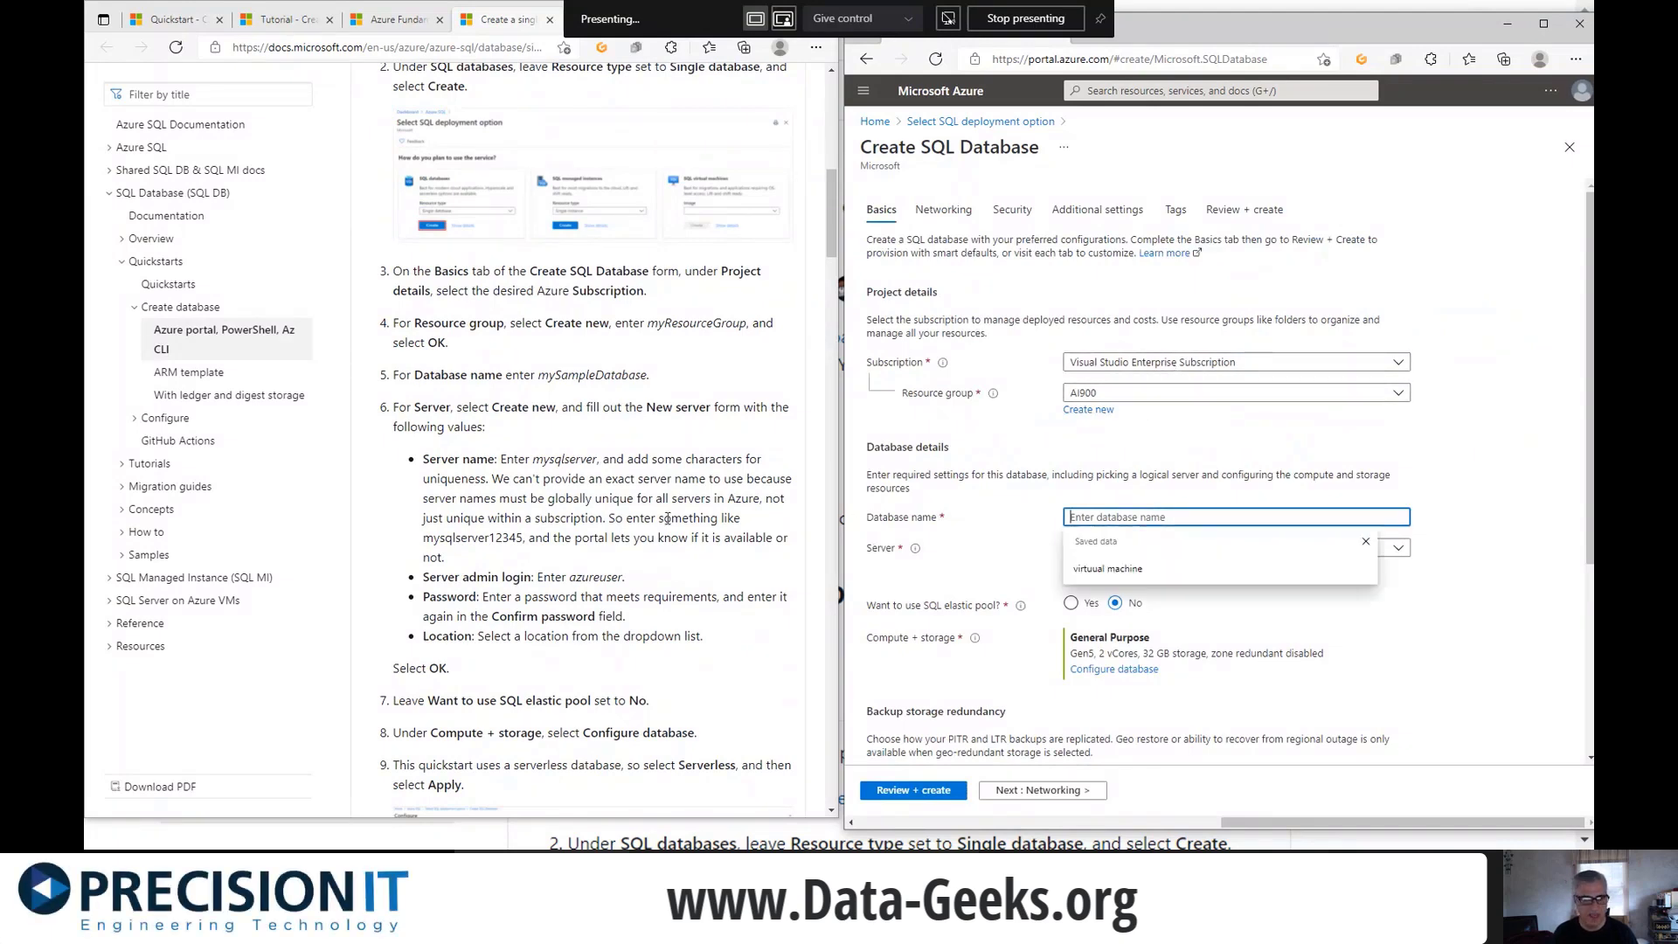
scroll(667, 518, "down", 3)
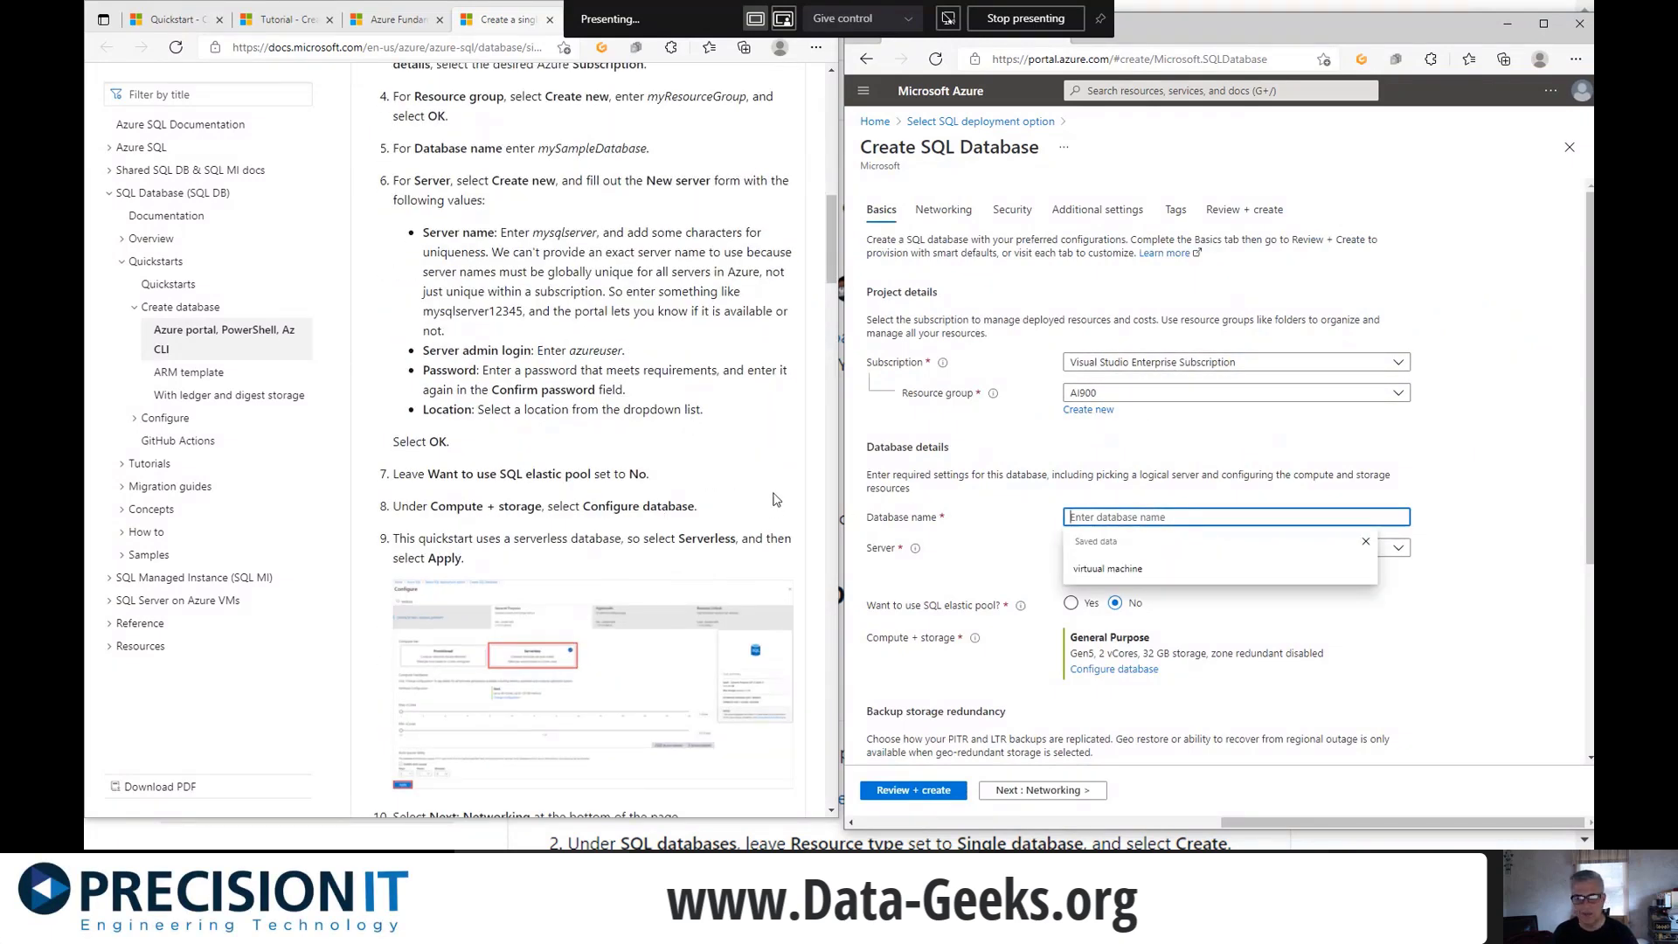
type("dgs2021-1")
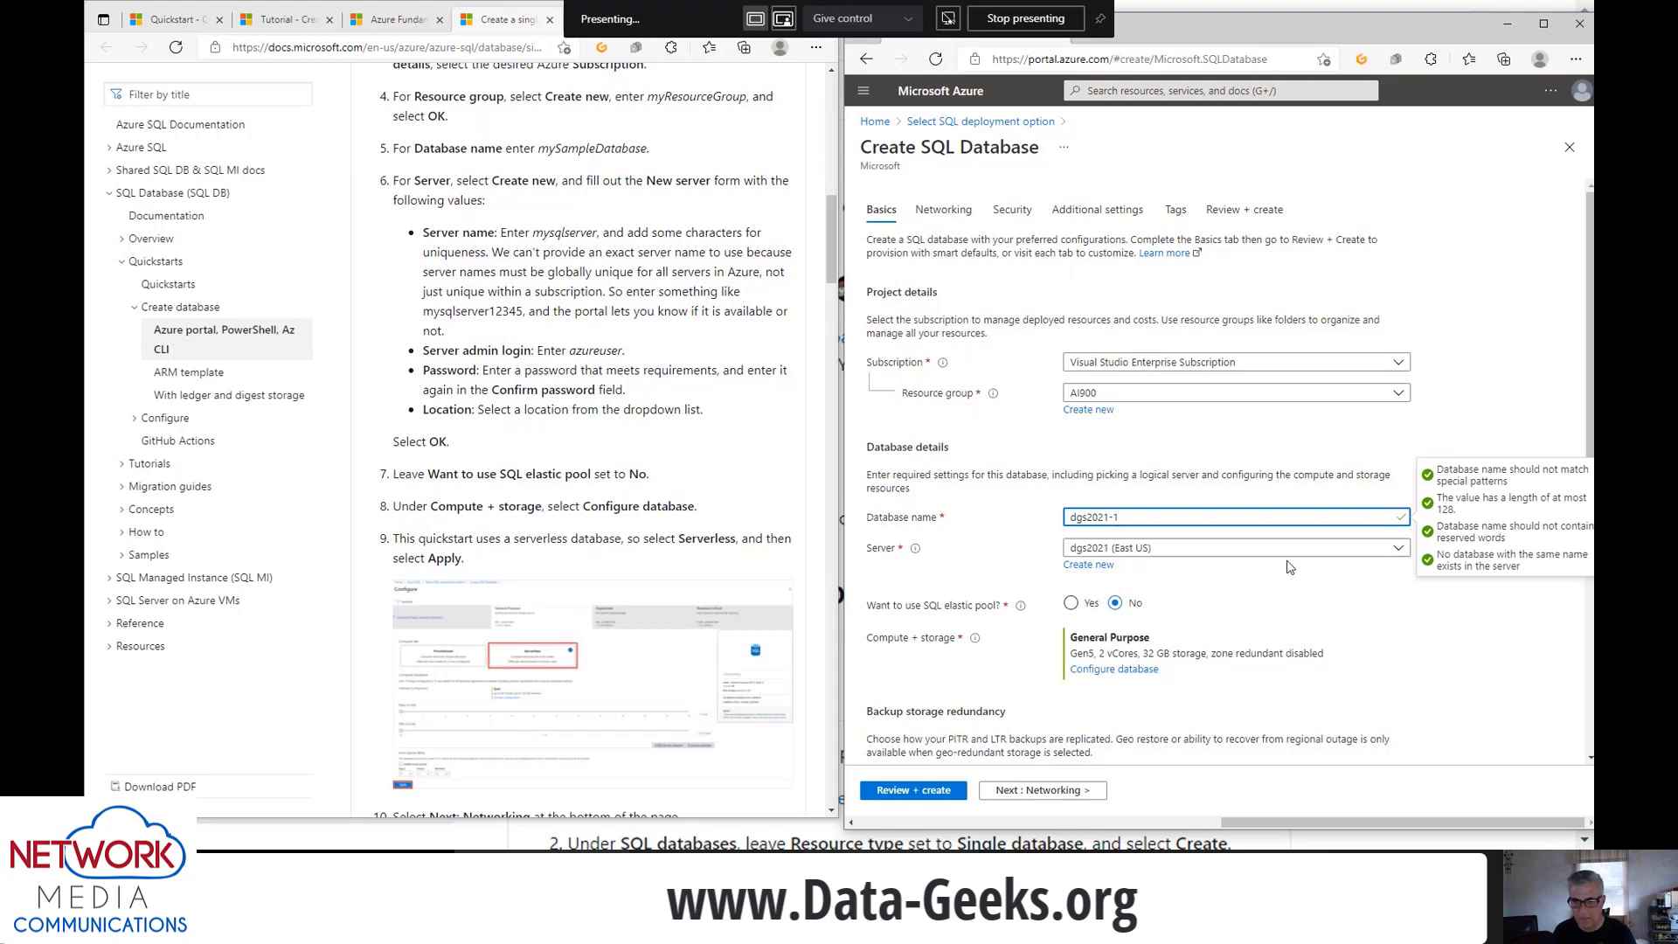
left_click(1251, 594)
scroll(1223, 525, "down", 1)
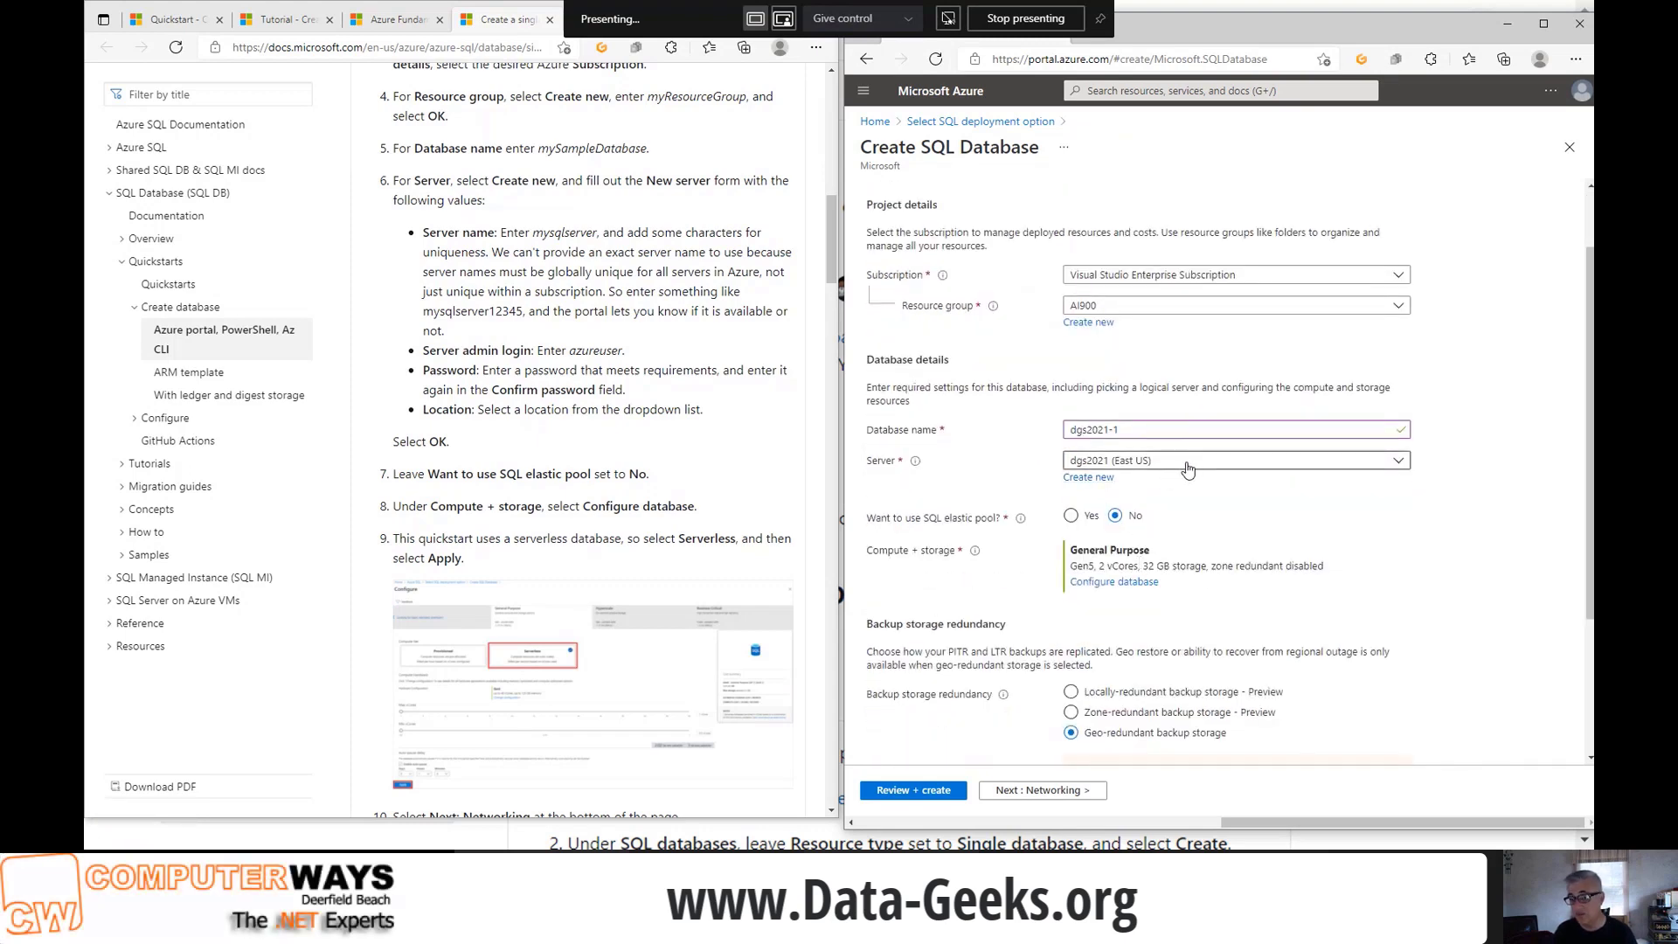
left_click(1104, 479)
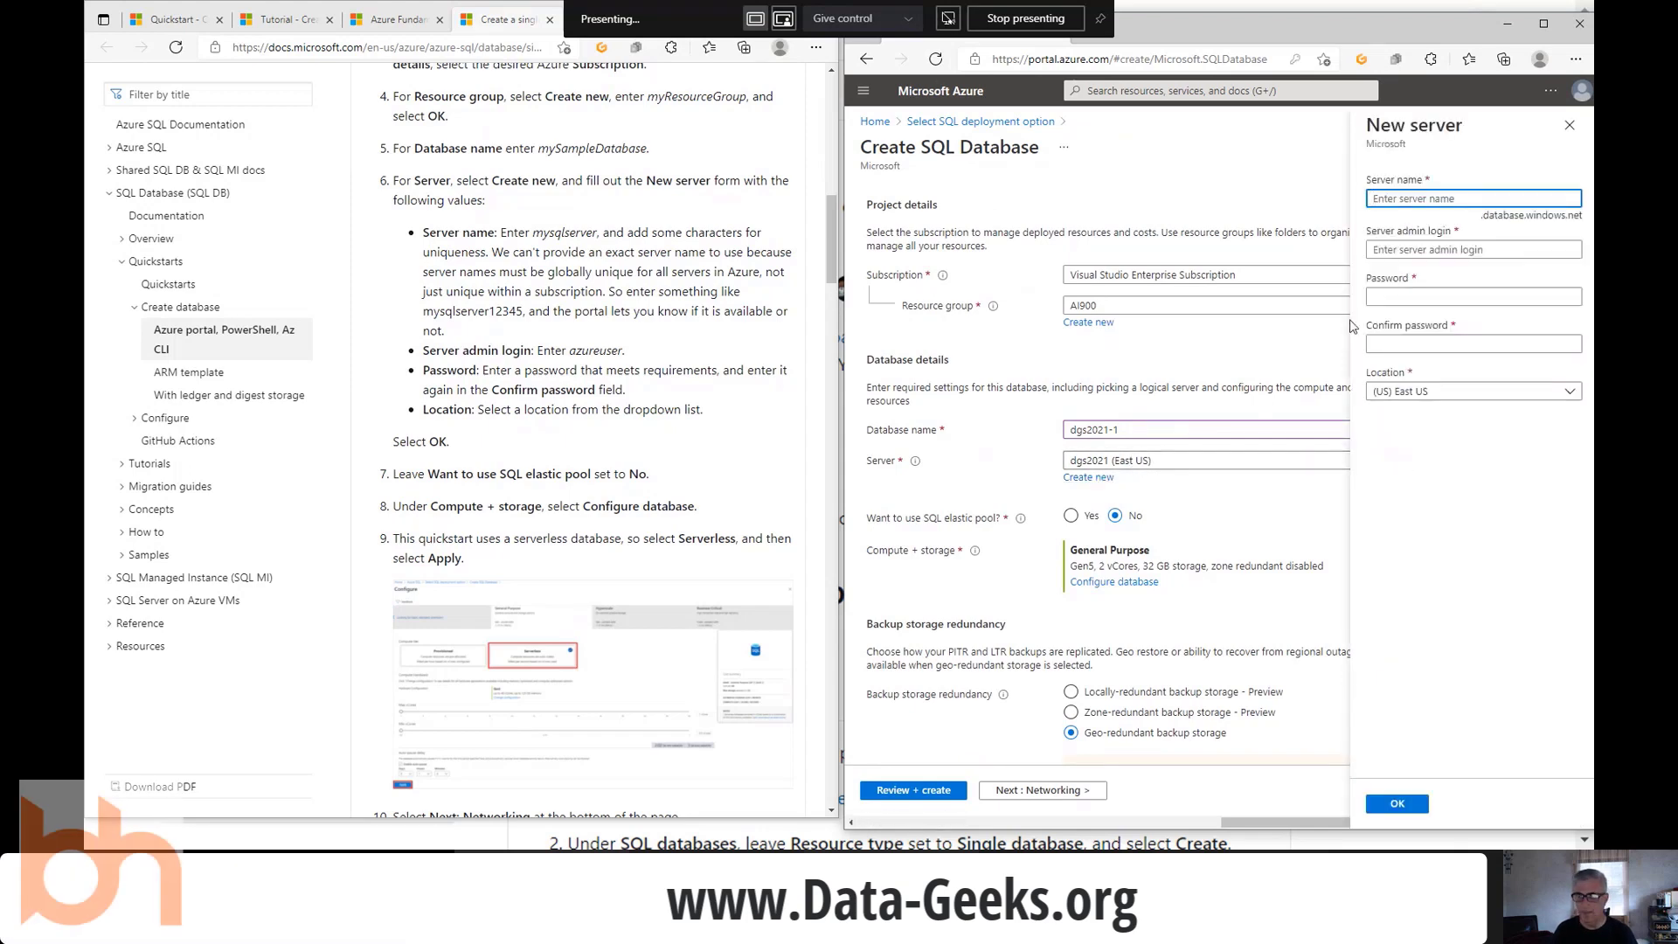
- Change the New server name to dgs20211, then close the form without saving
type("new")
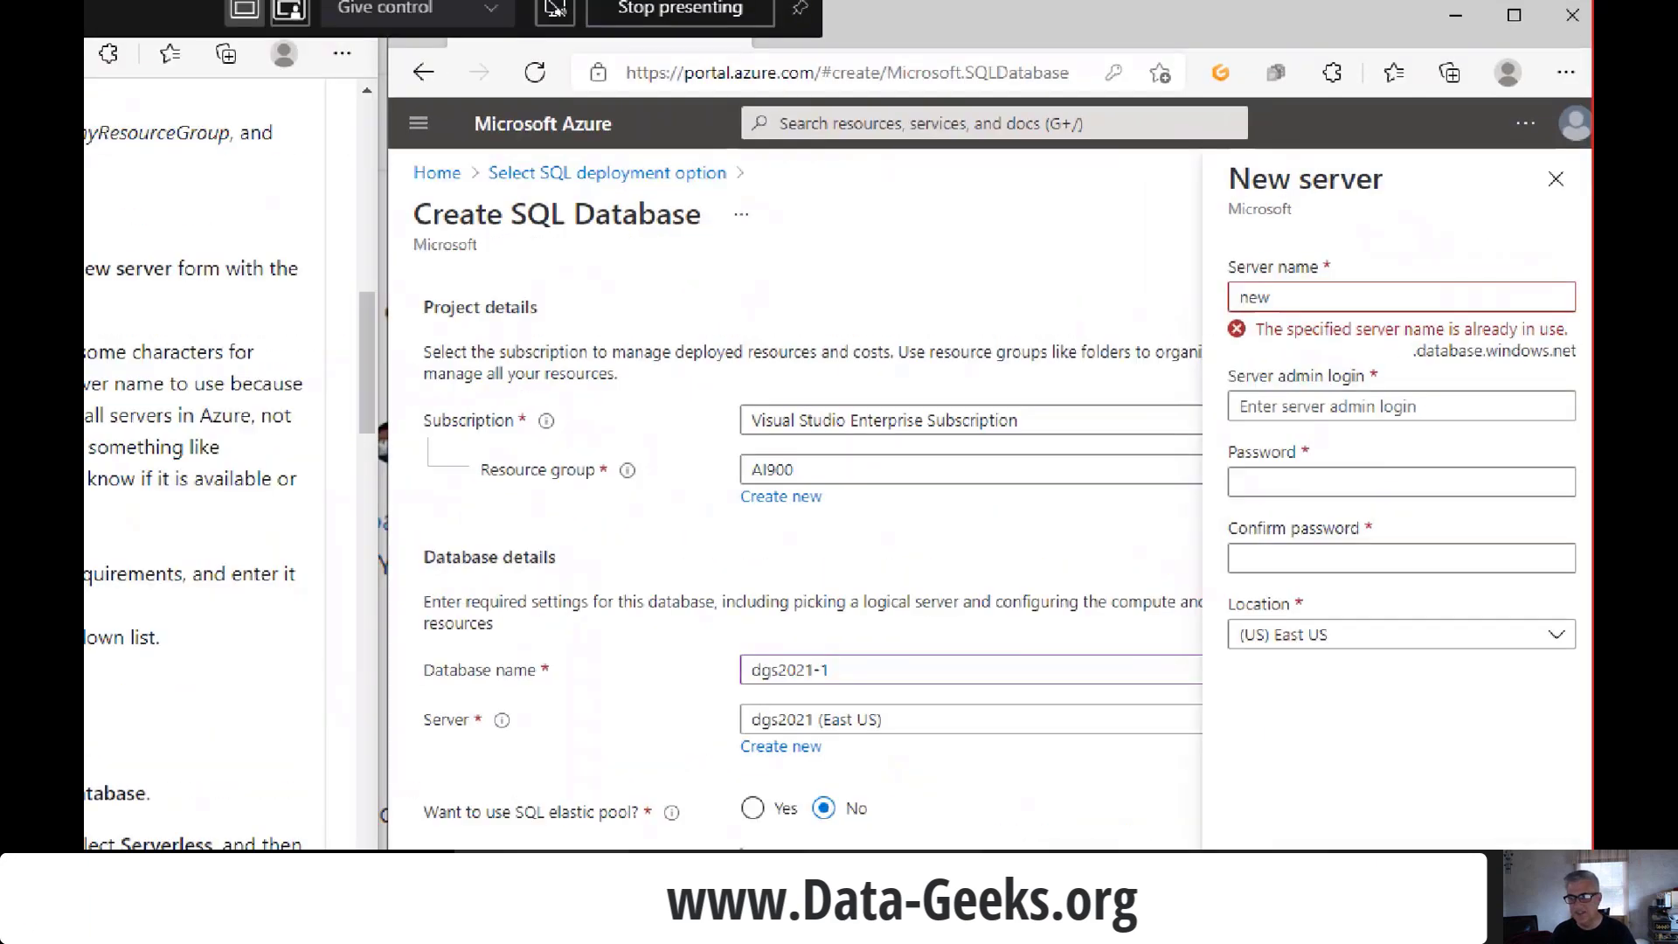
mouse_move(1406, 330)
left_mouse_down()
mouse_move(1588, 339)
mouse_move(1385, 360)
left_mouse_up()
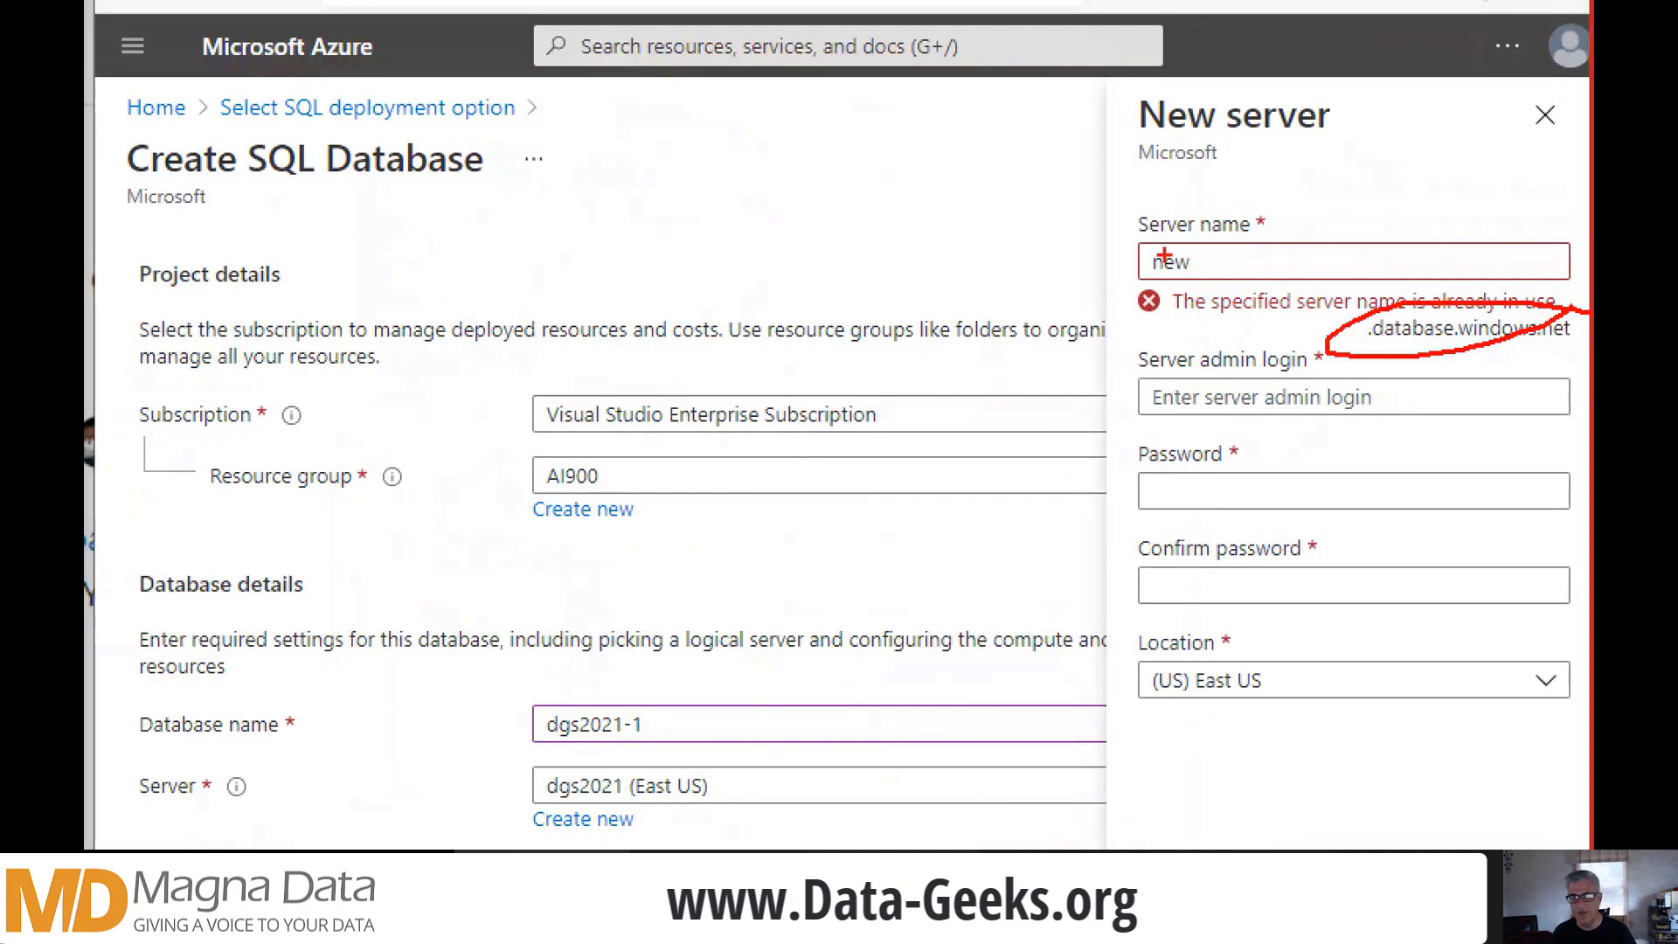
double_click(1289, 262)
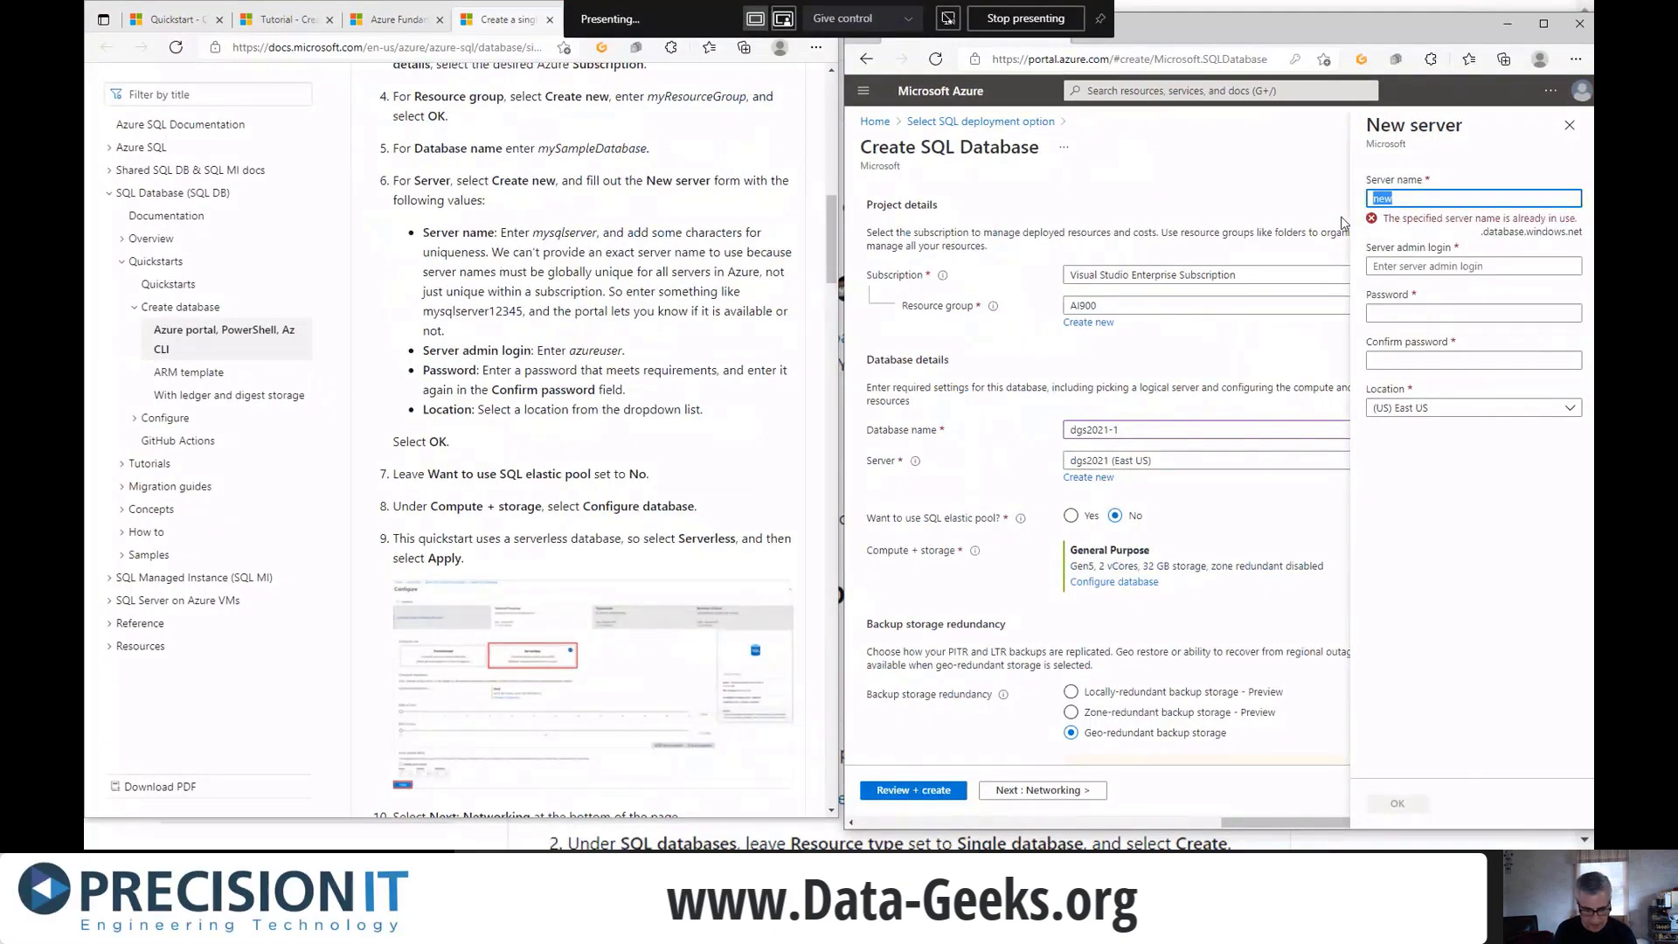
type("dgs20211")
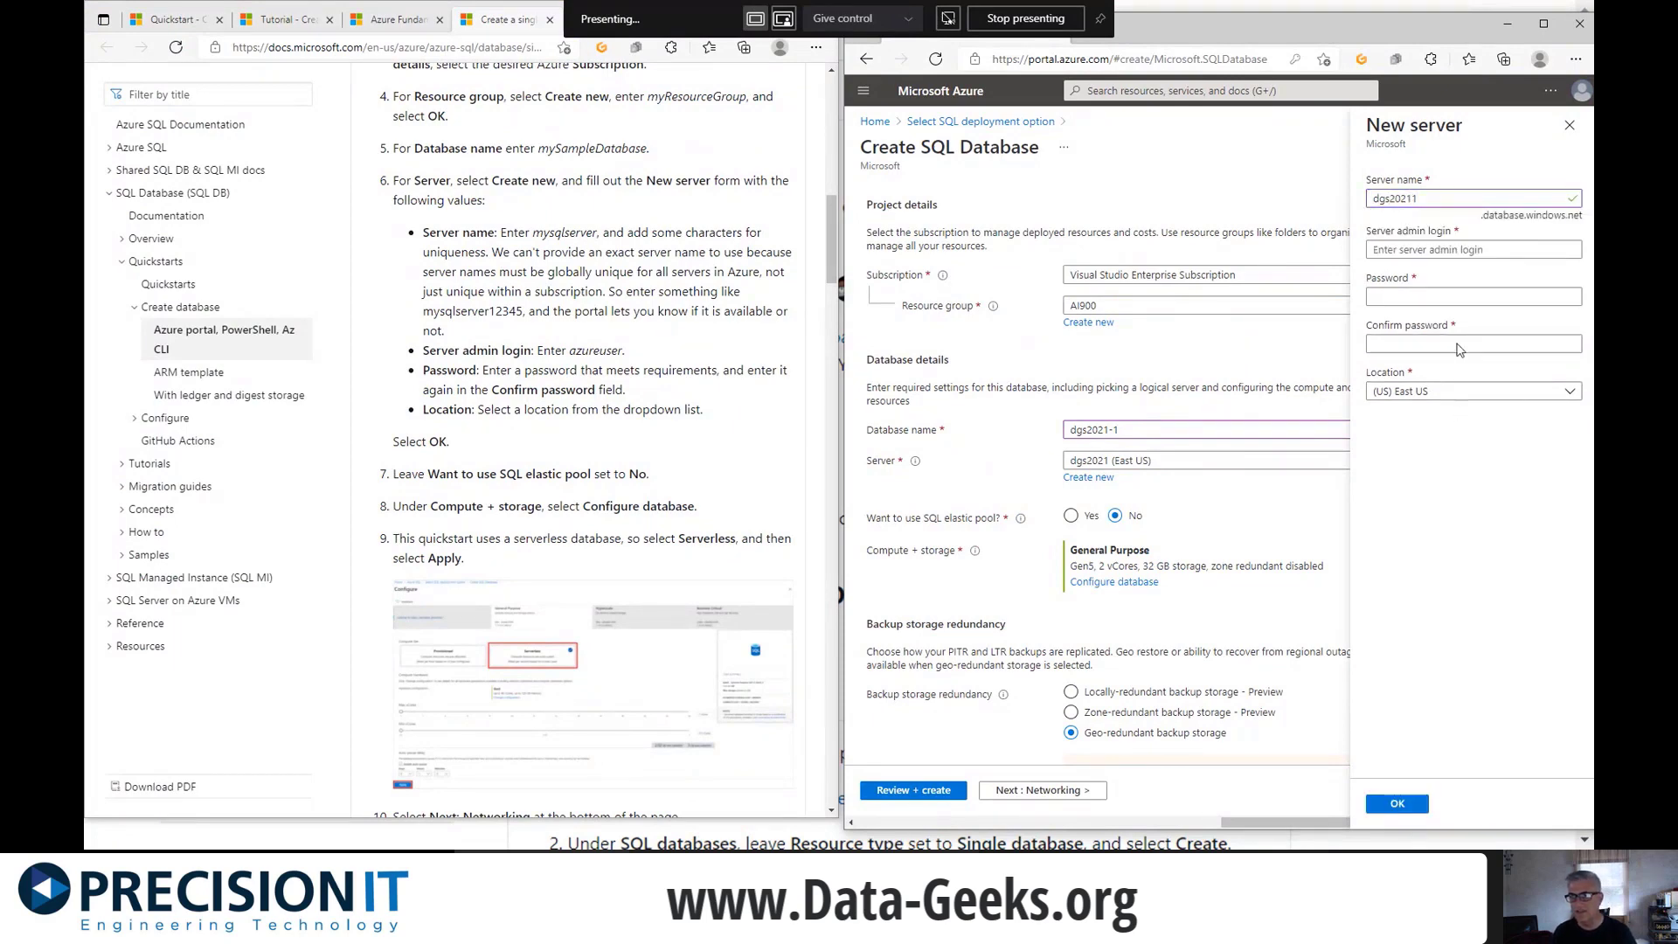
left_click(1473, 250)
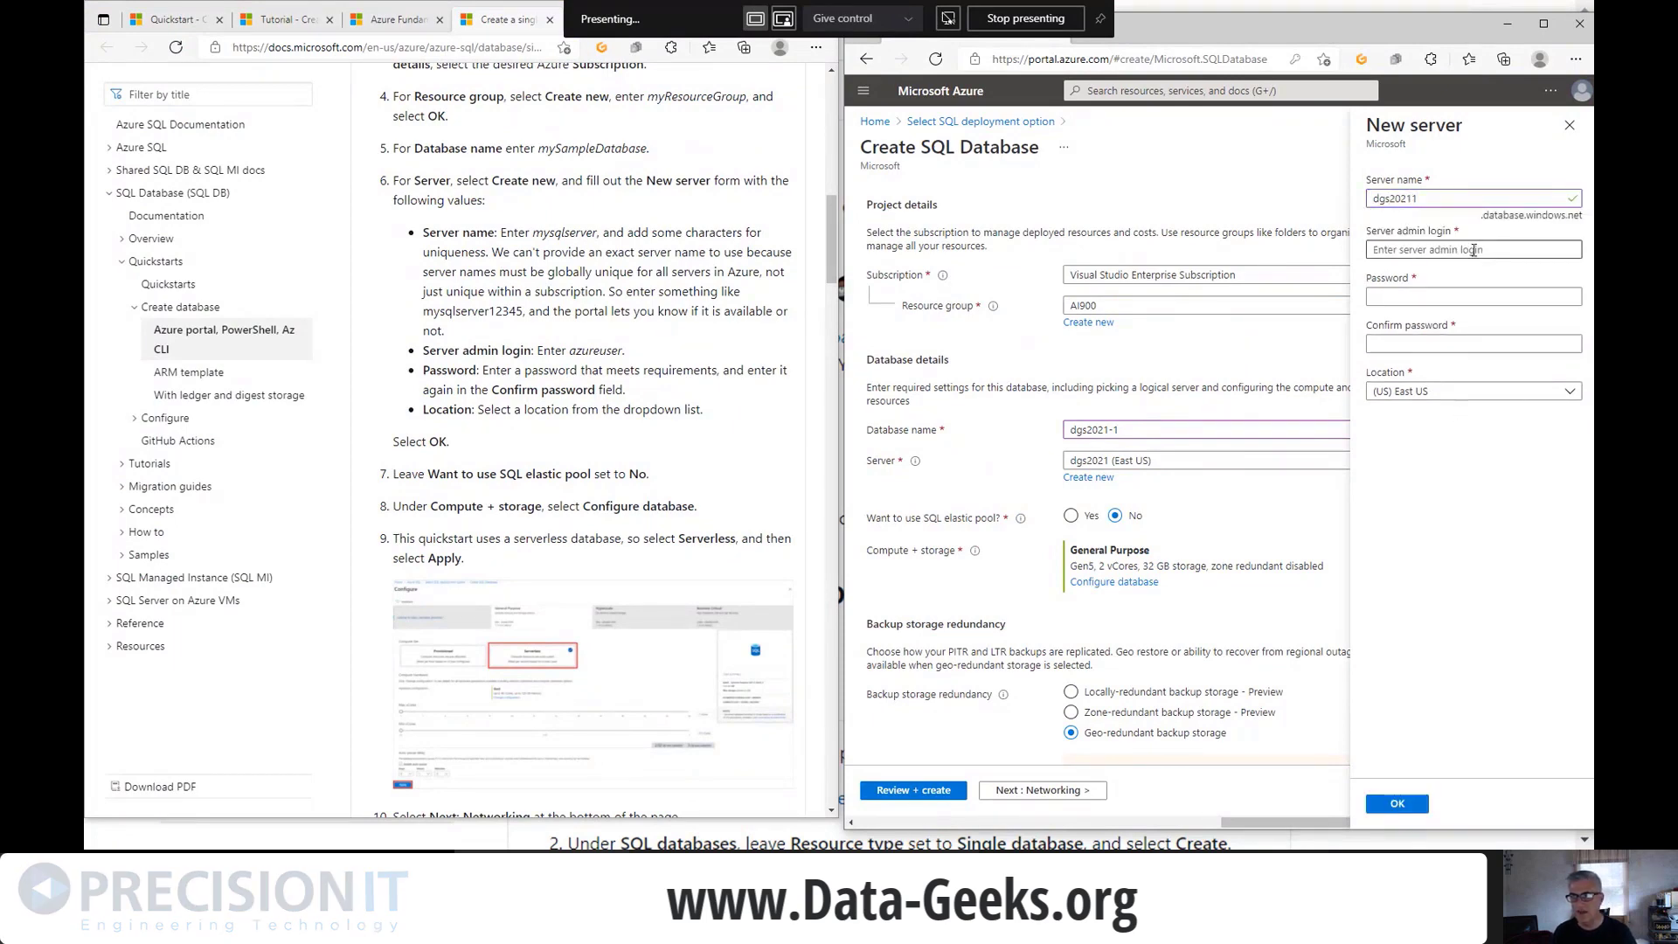
left_click(1479, 343)
left_click(1471, 554)
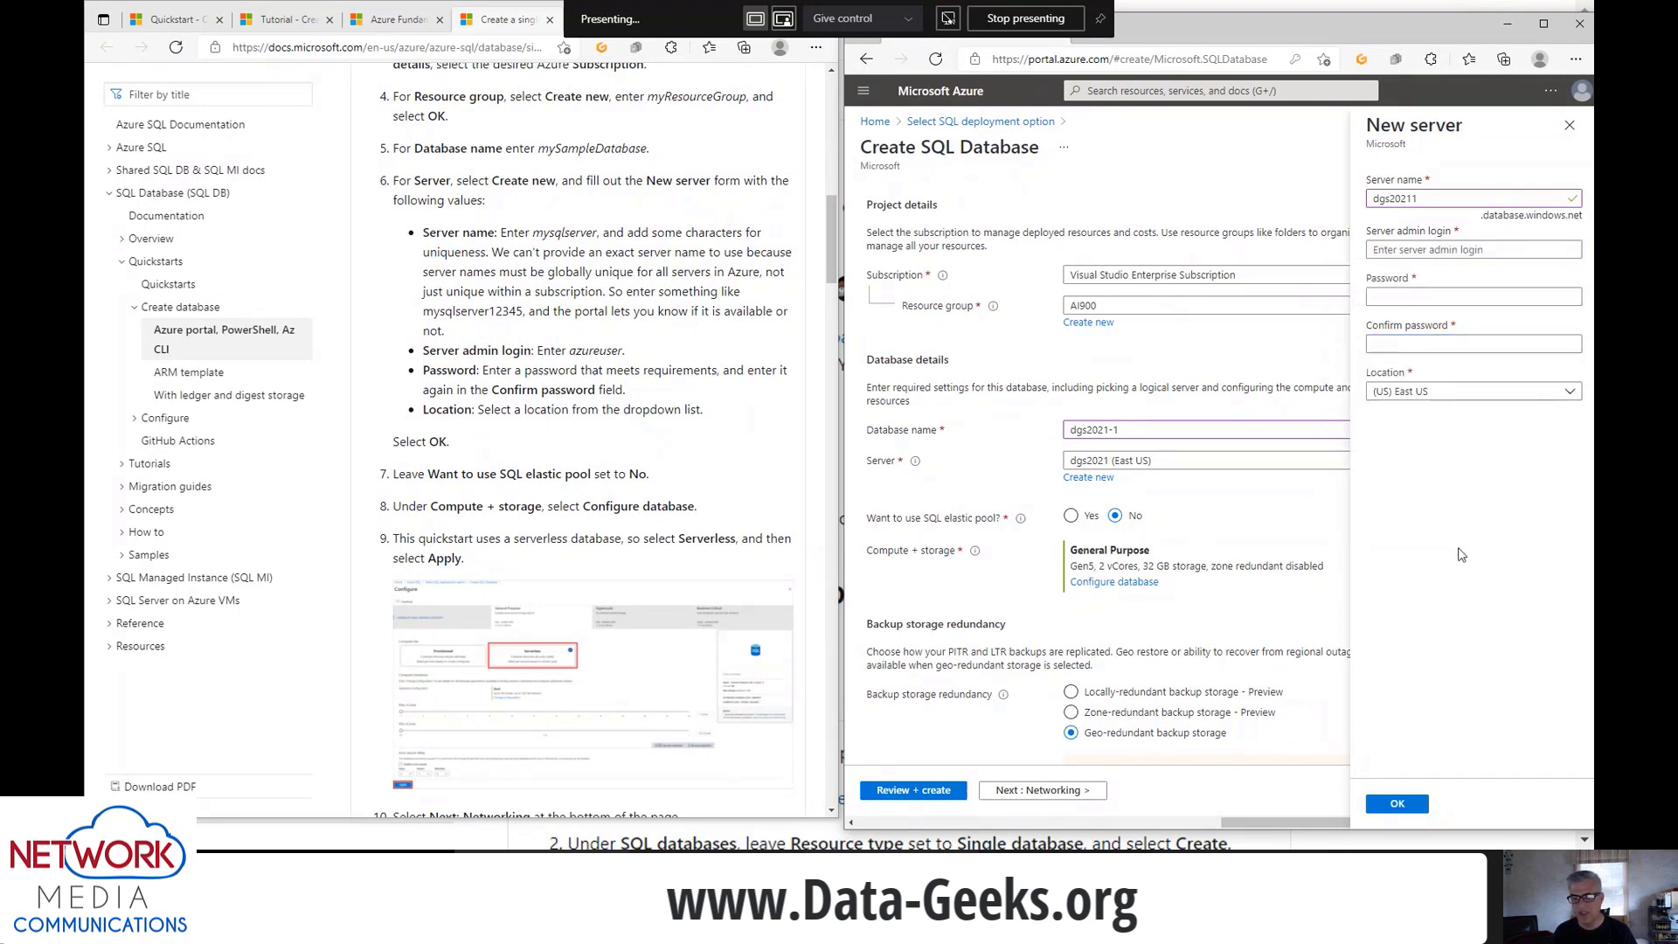
left_click(1569, 126)
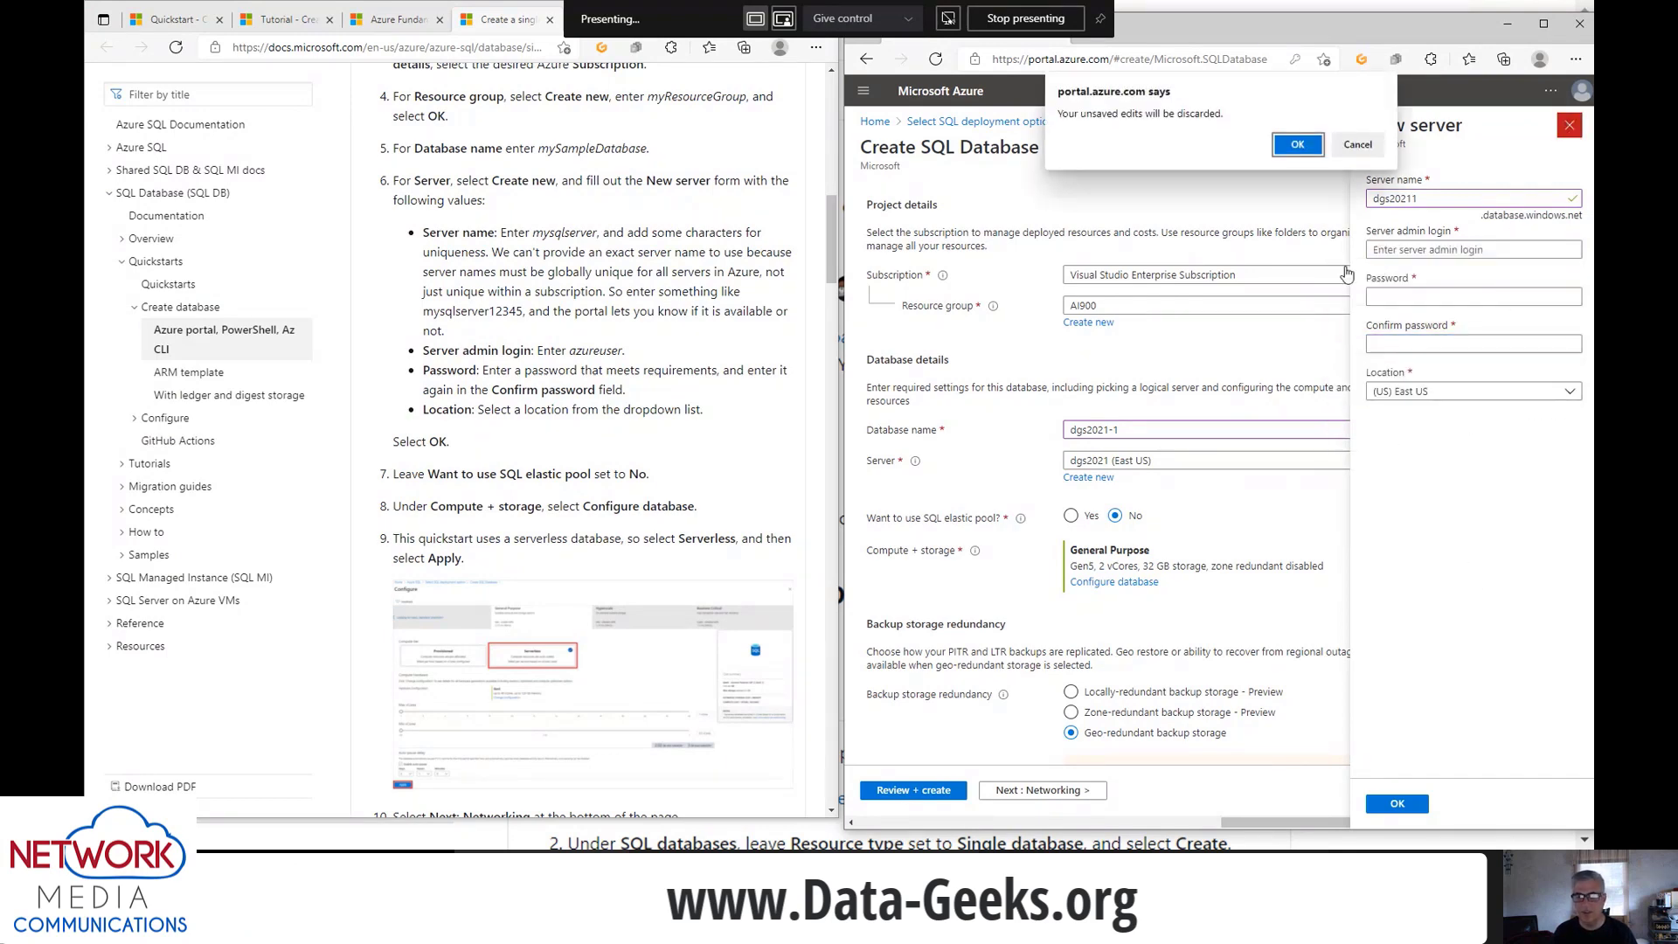
- Discard the server edits and set compute to General Purpose Serverless, Gen5, 1 vCore, 32 GB
left_click(1297, 145)
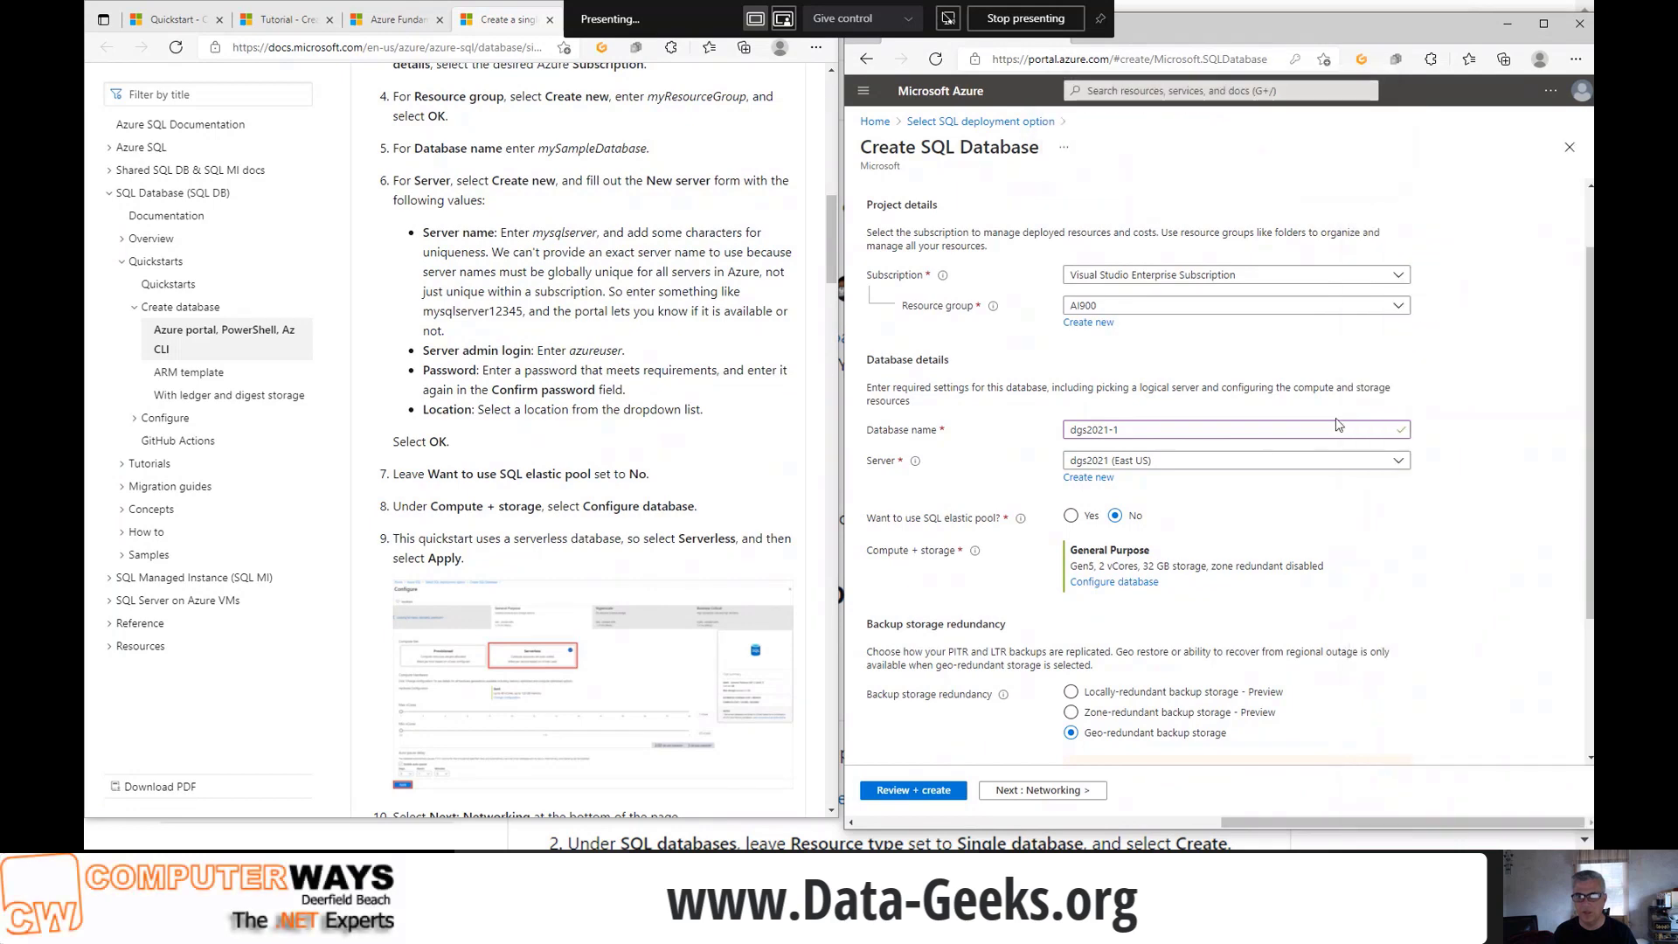
scroll(1223, 472, "down", 2)
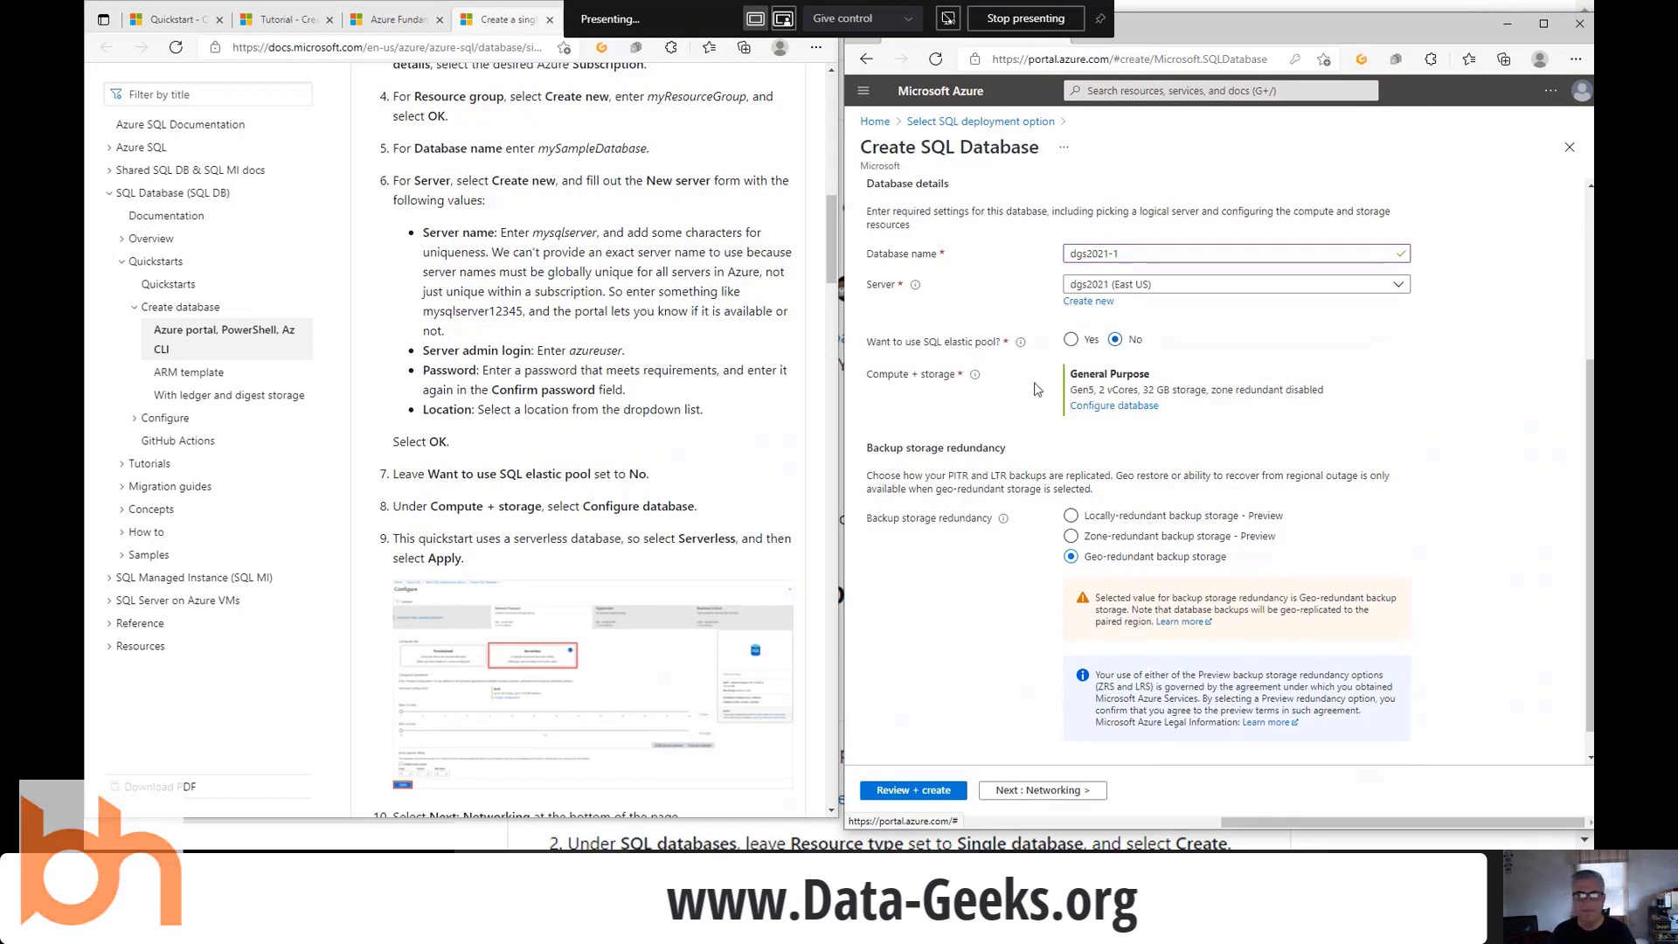
scroll(526, 476, "down", 6)
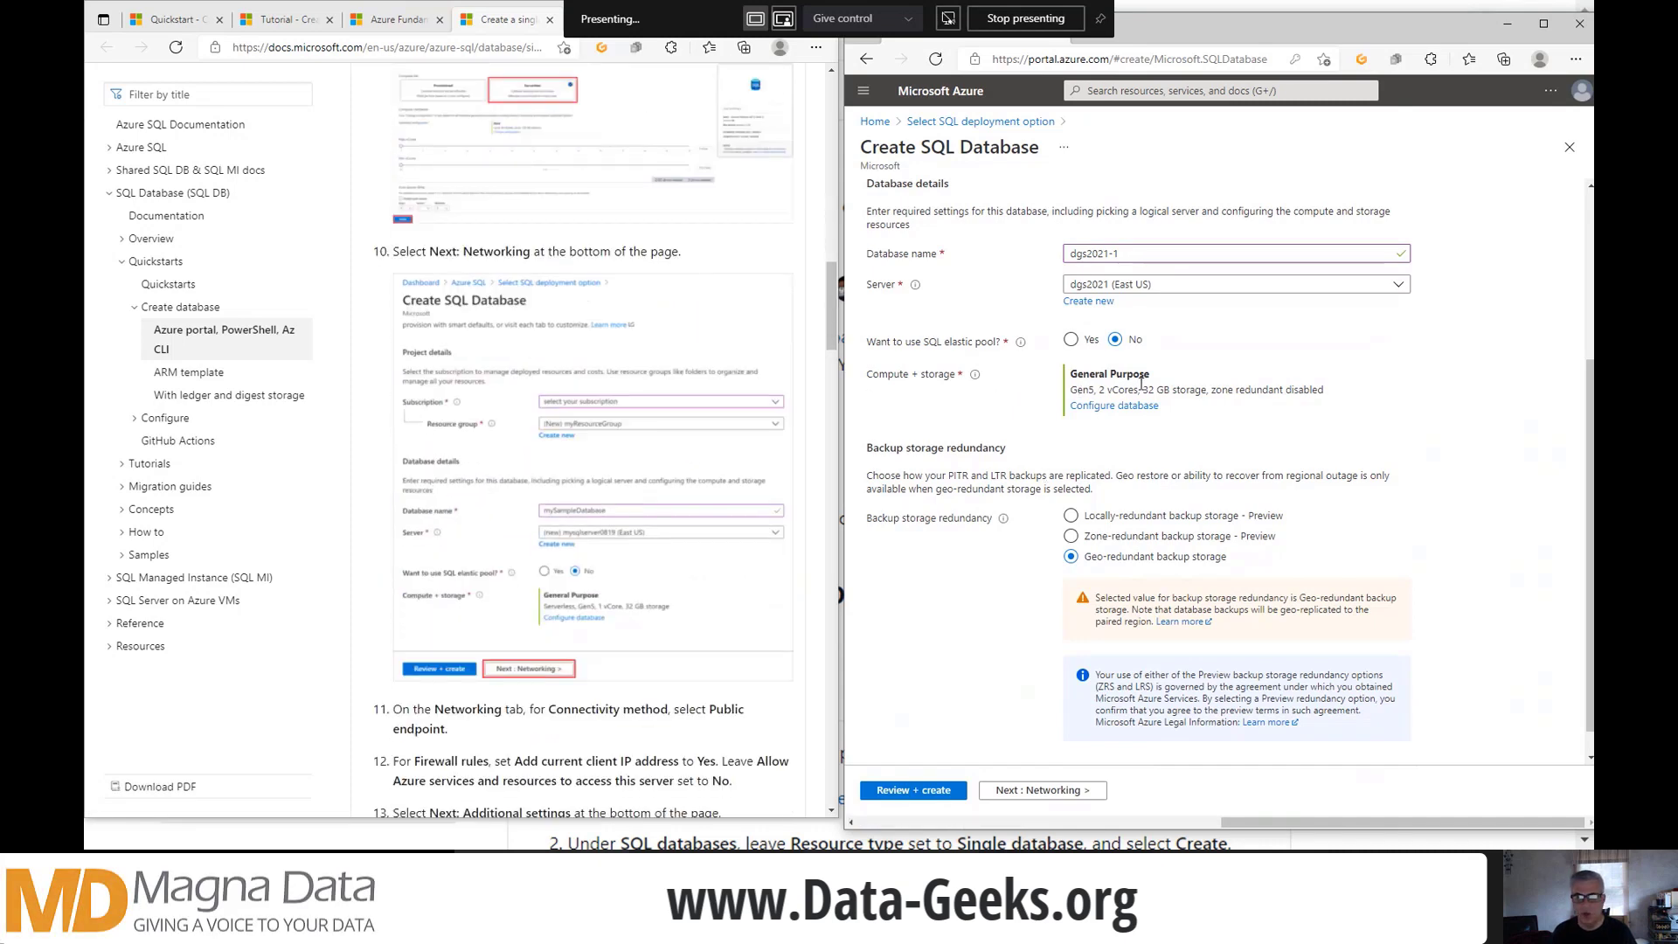
left_click(1129, 412)
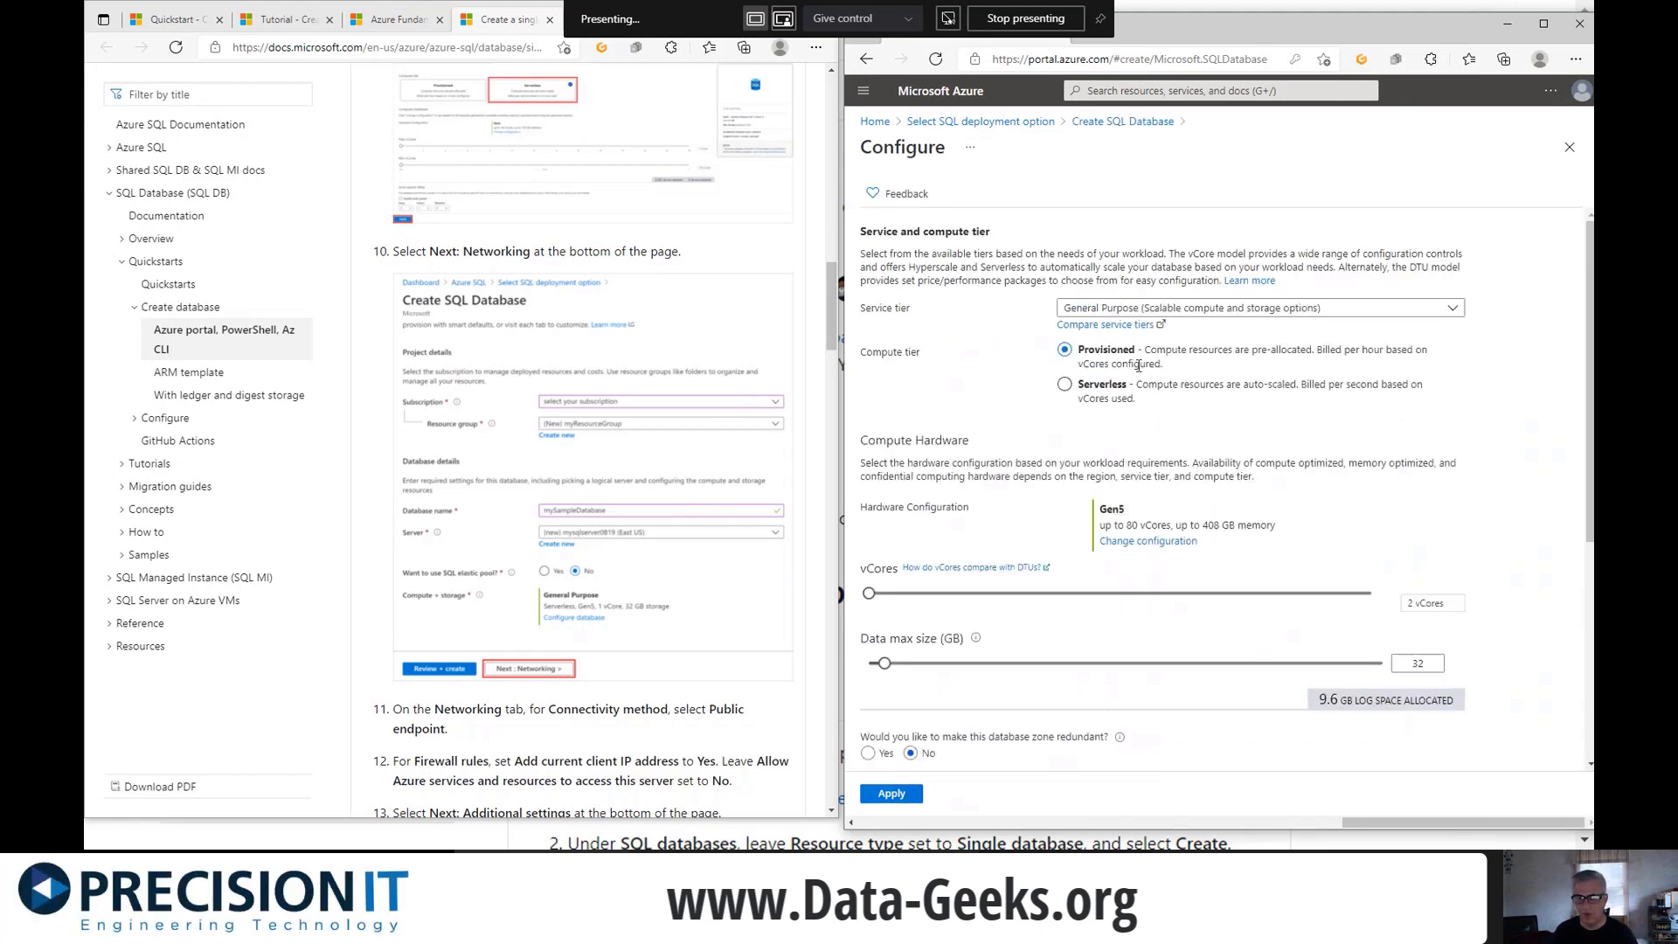
left_click(1107, 392)
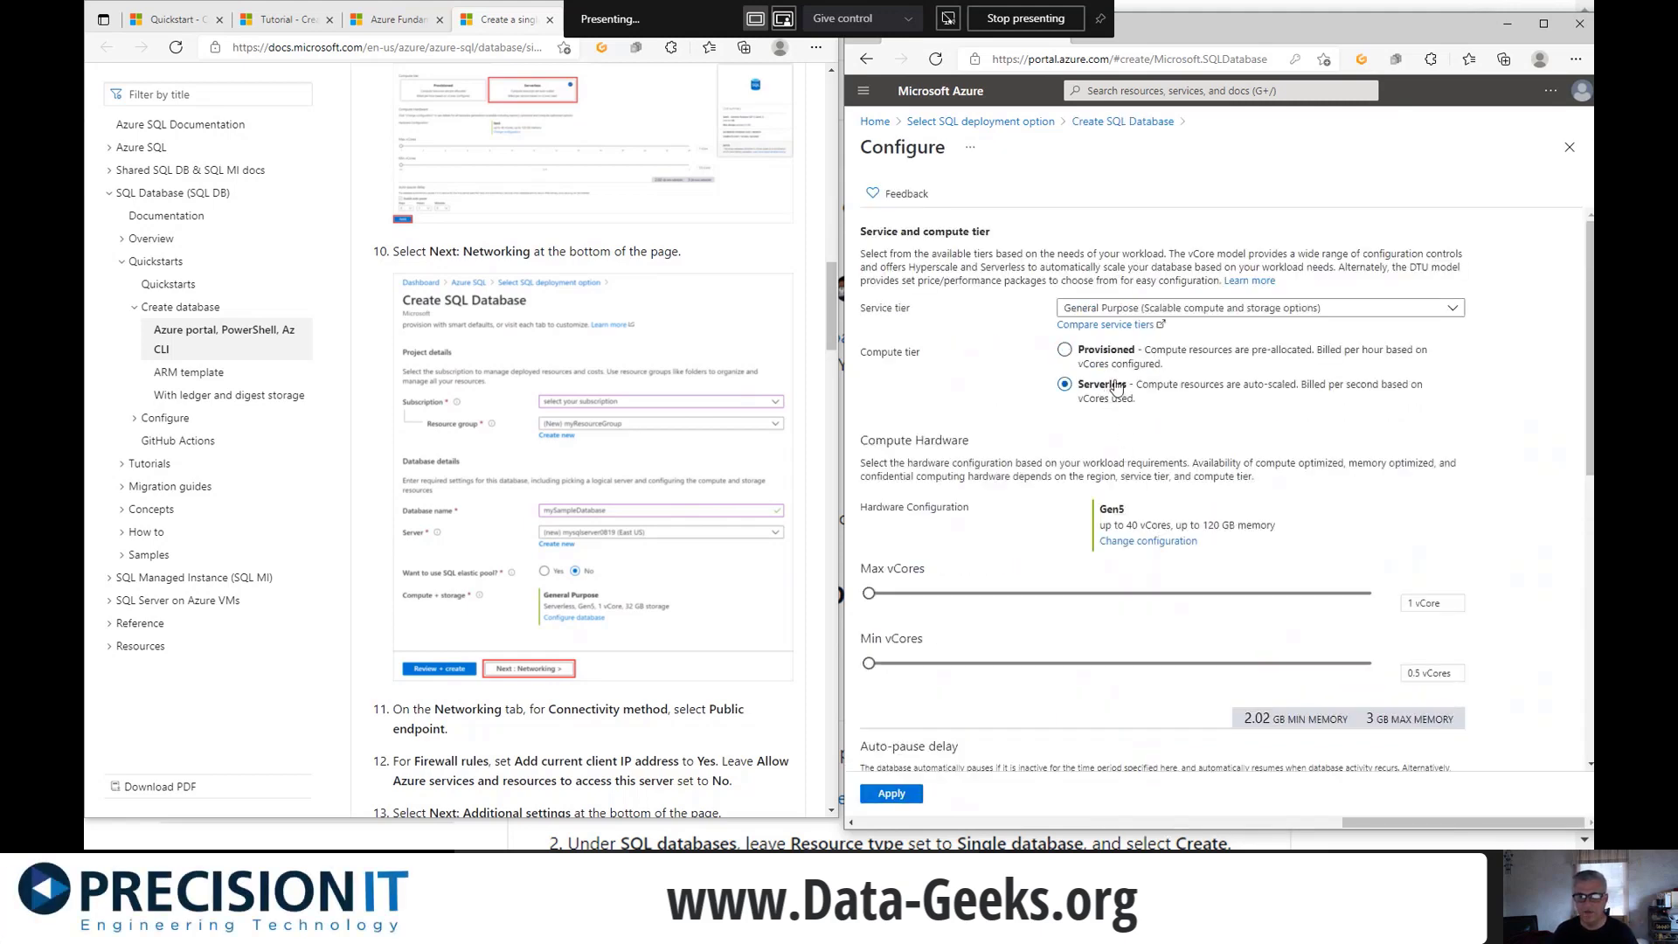
scroll(809, 361, "down", 3)
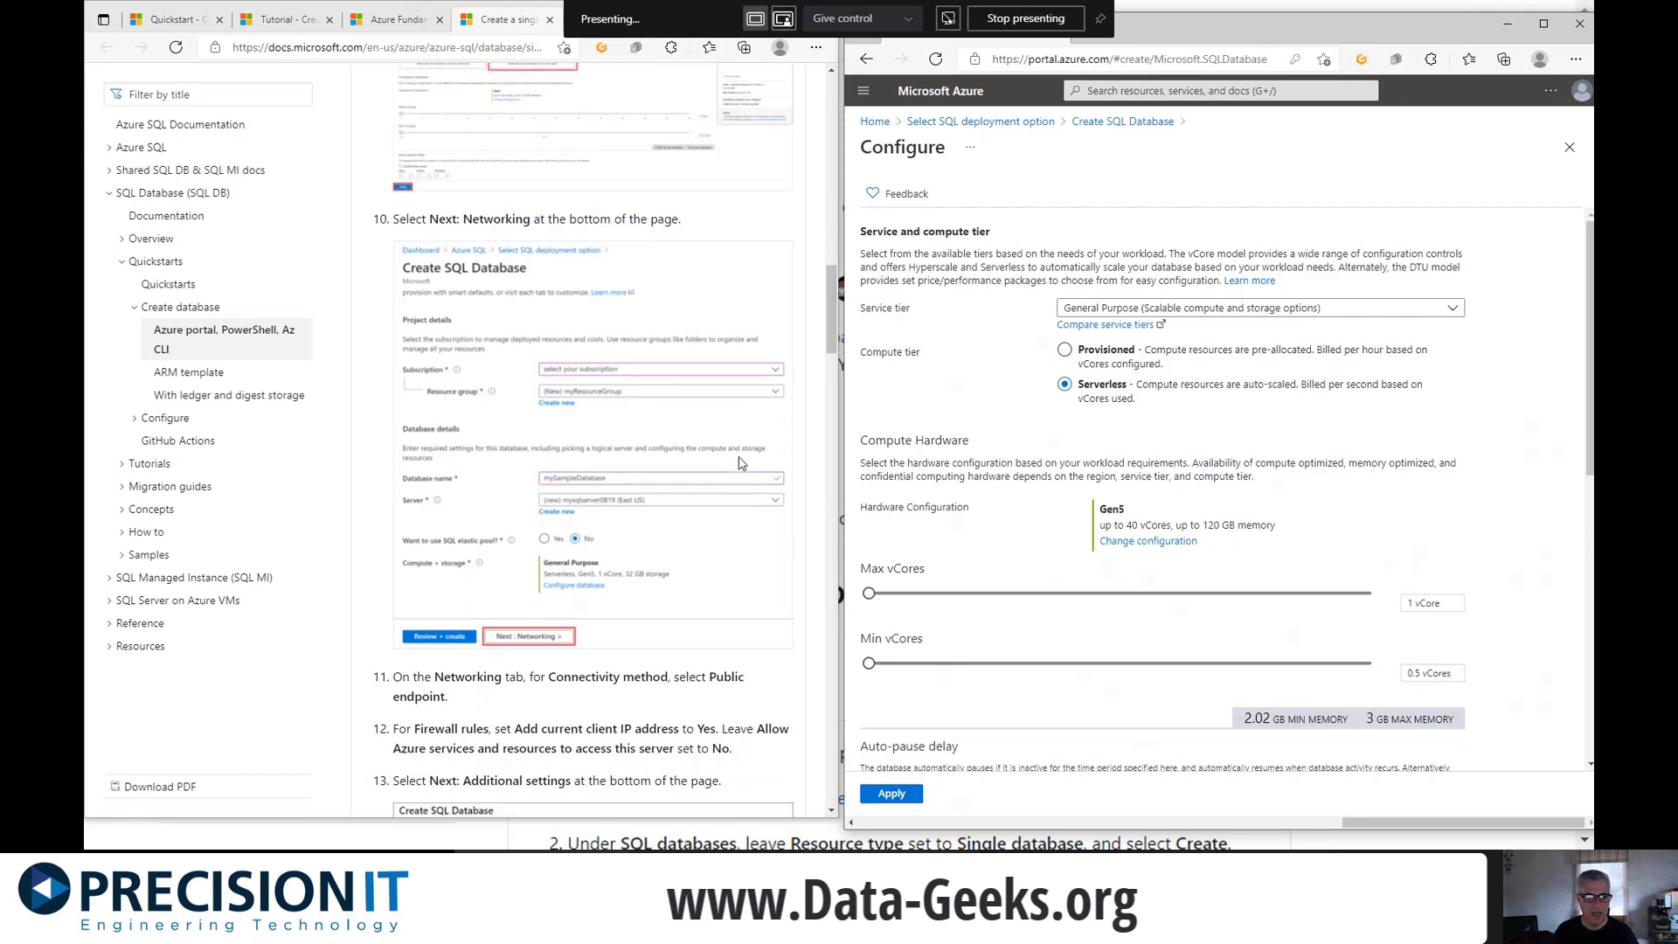
left_click(1127, 359)
left_click(1133, 388)
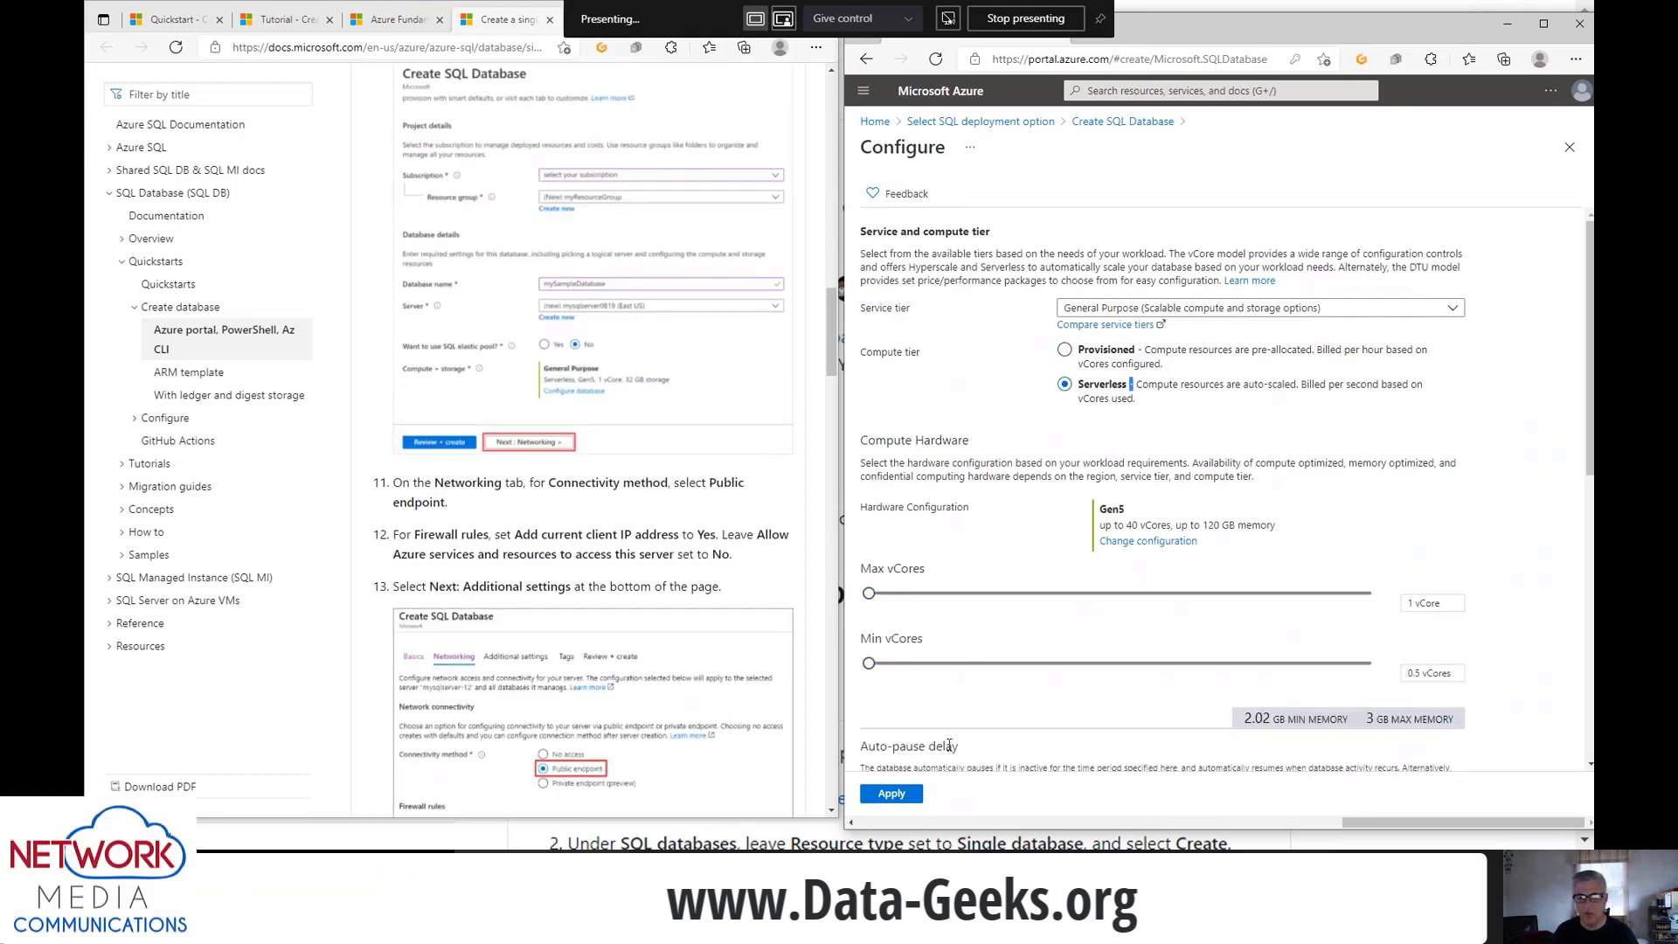
left_click(892, 793)
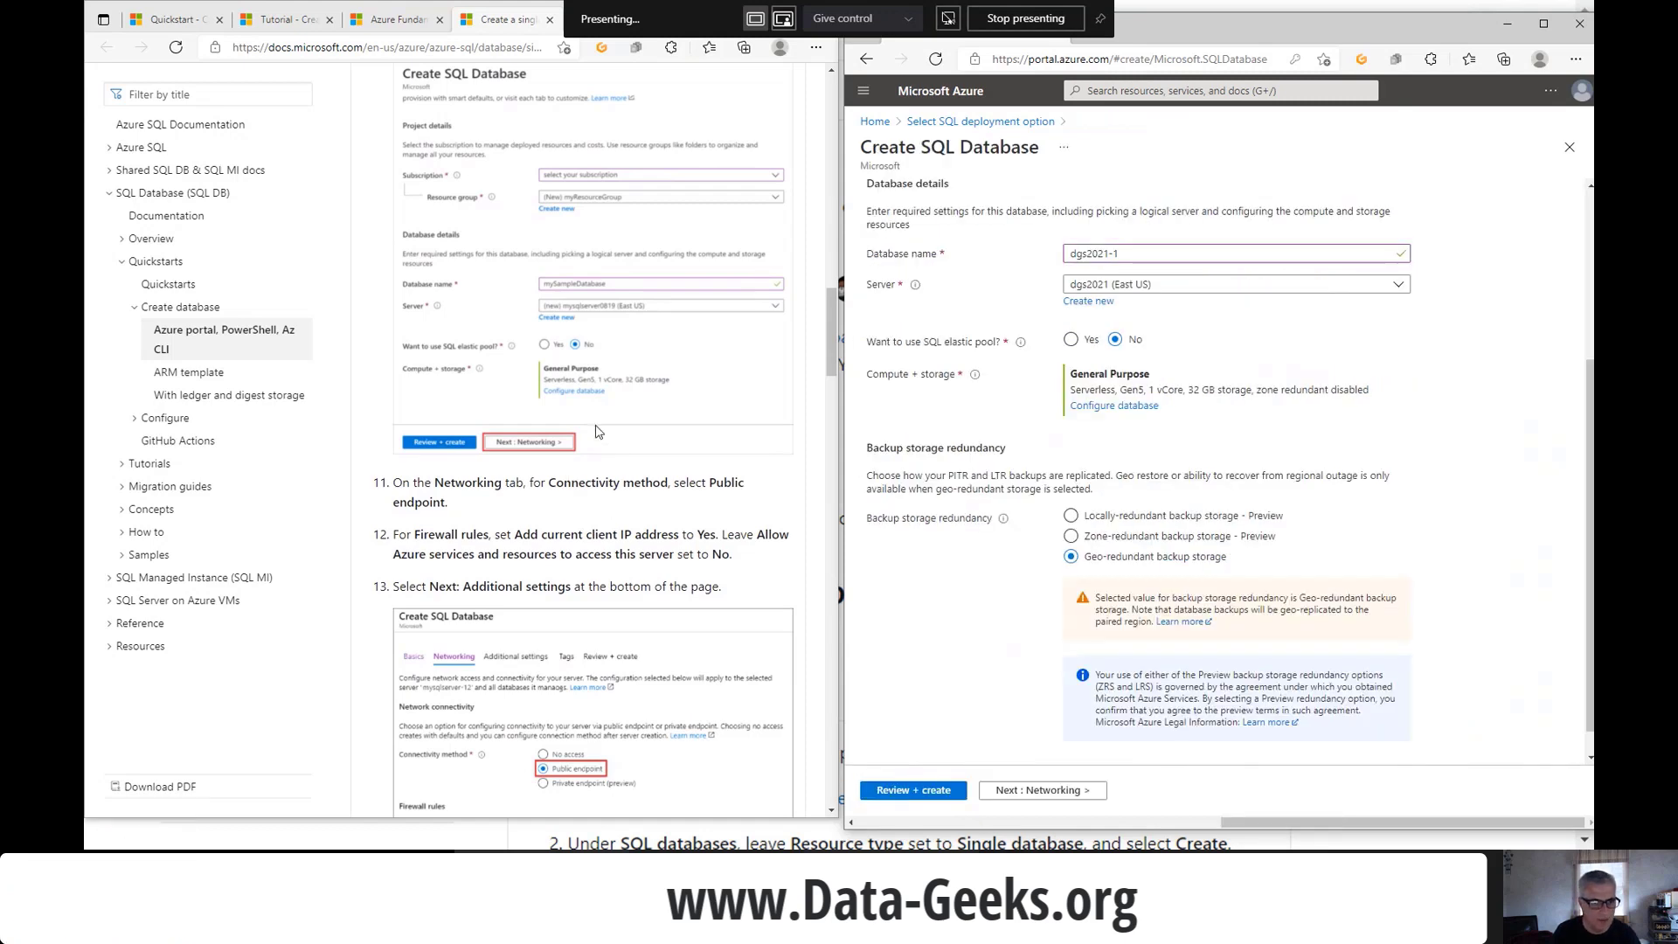
scroll(514, 385, "down", 4)
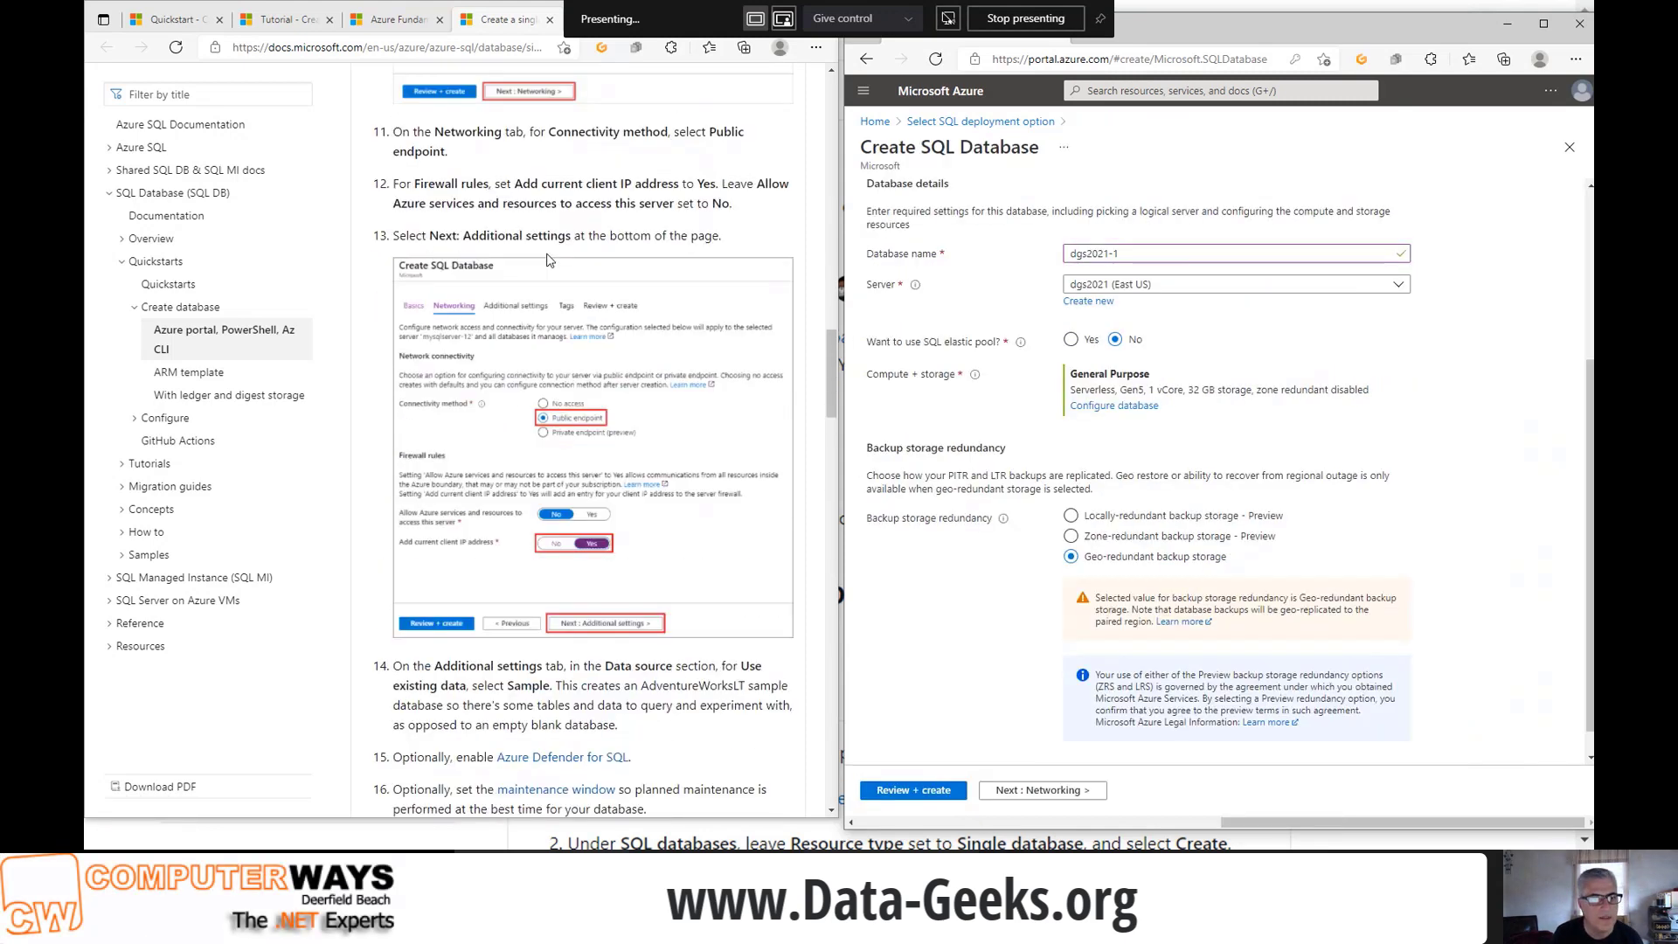
scroll(548, 259, "down", 1)
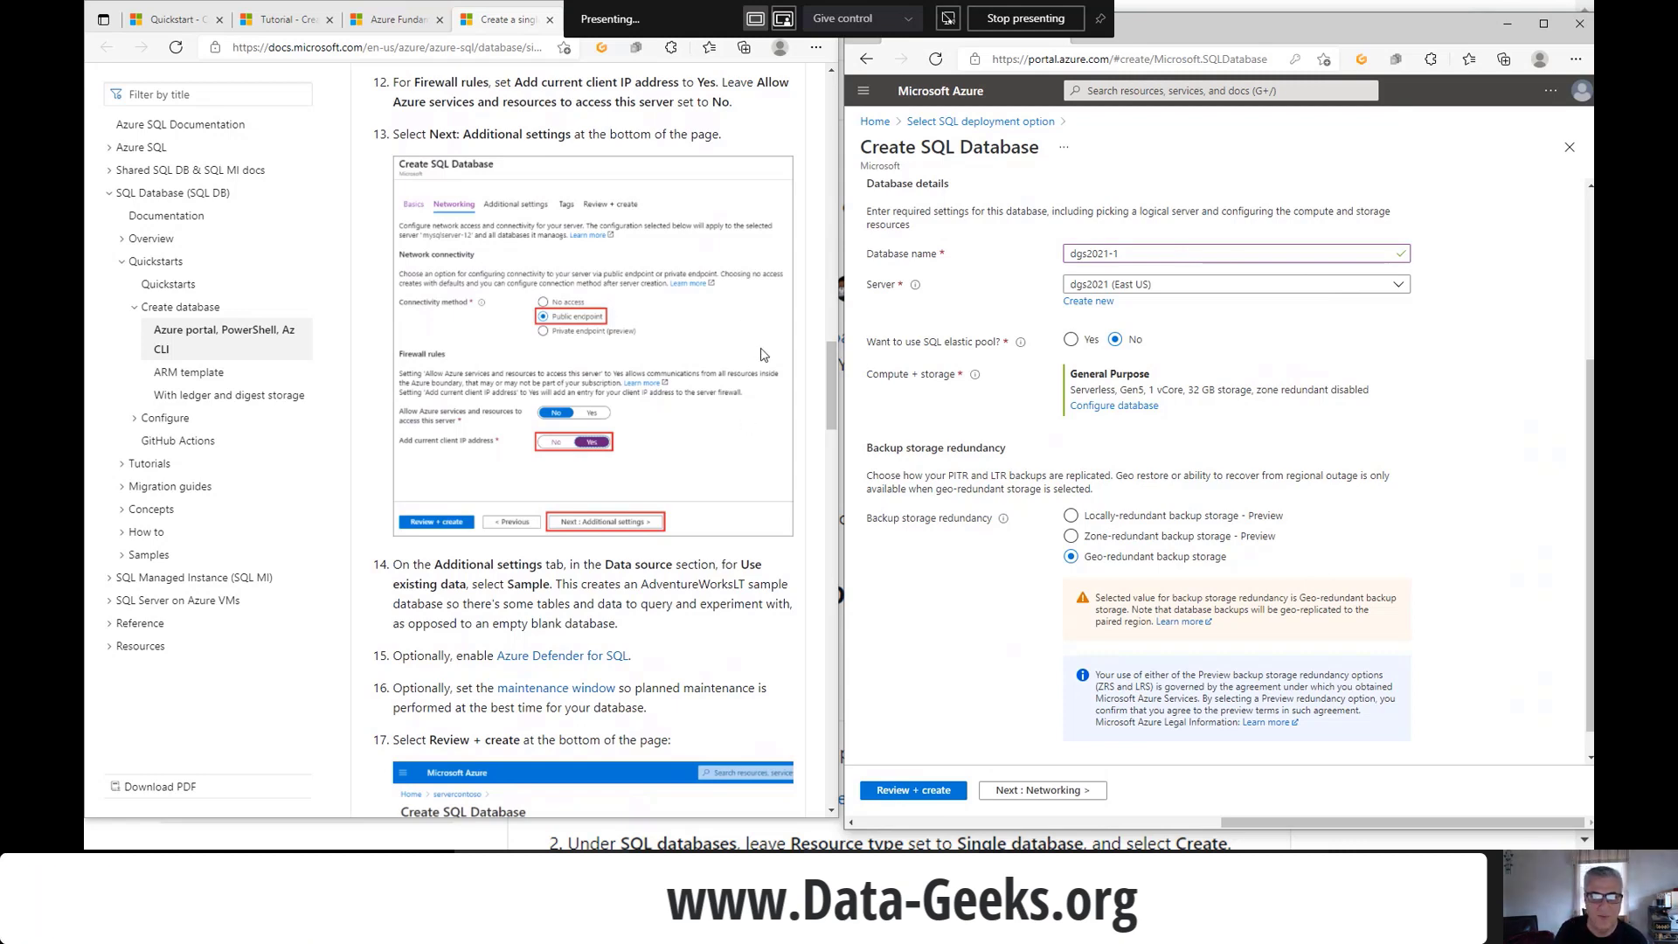
scroll(742, 463, "down", 1)
scroll(694, 466, "up", 1)
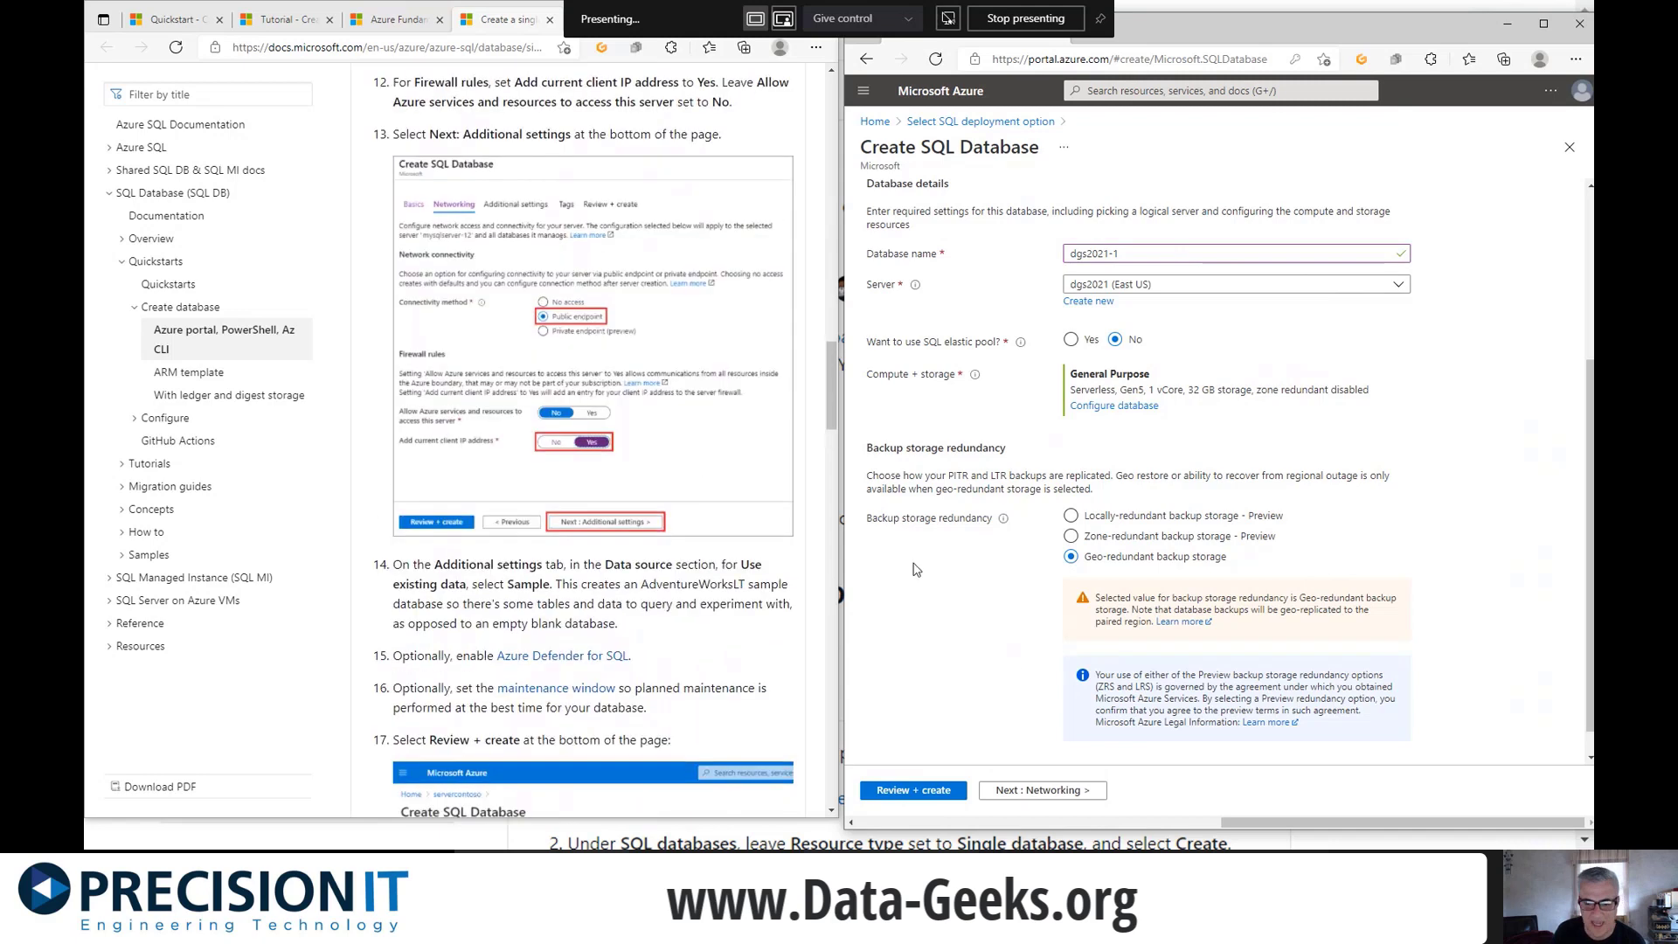
- Step forward to Networking and Security, then go back to the Basics settings
left_click(1040, 790)
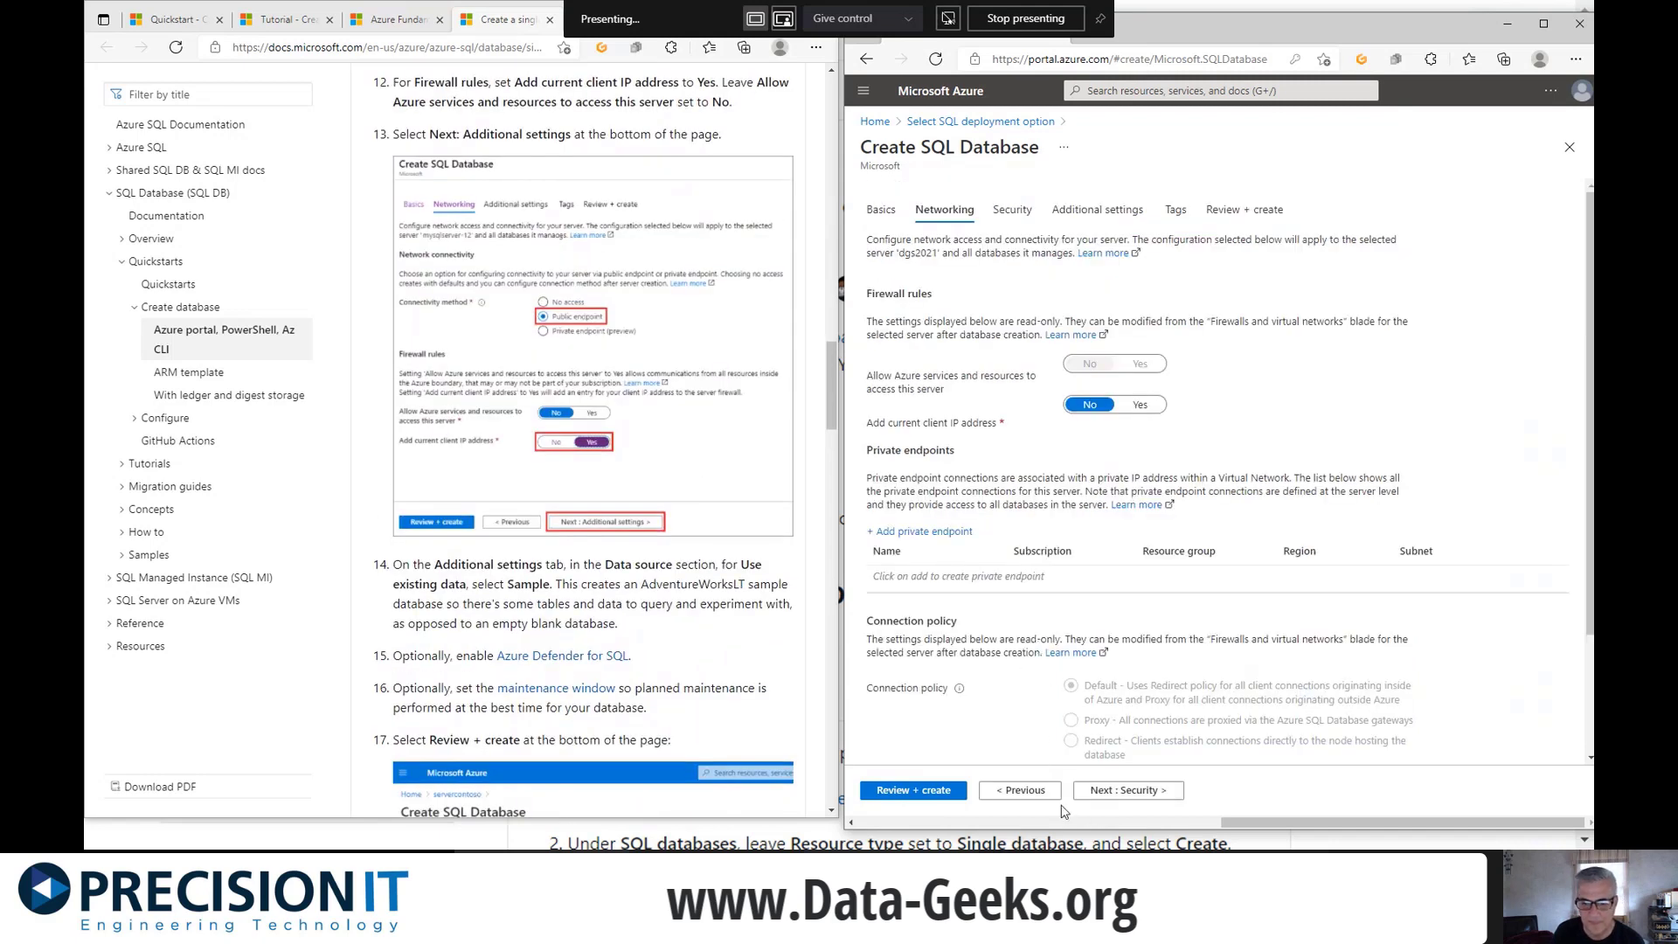
left_click(1102, 791)
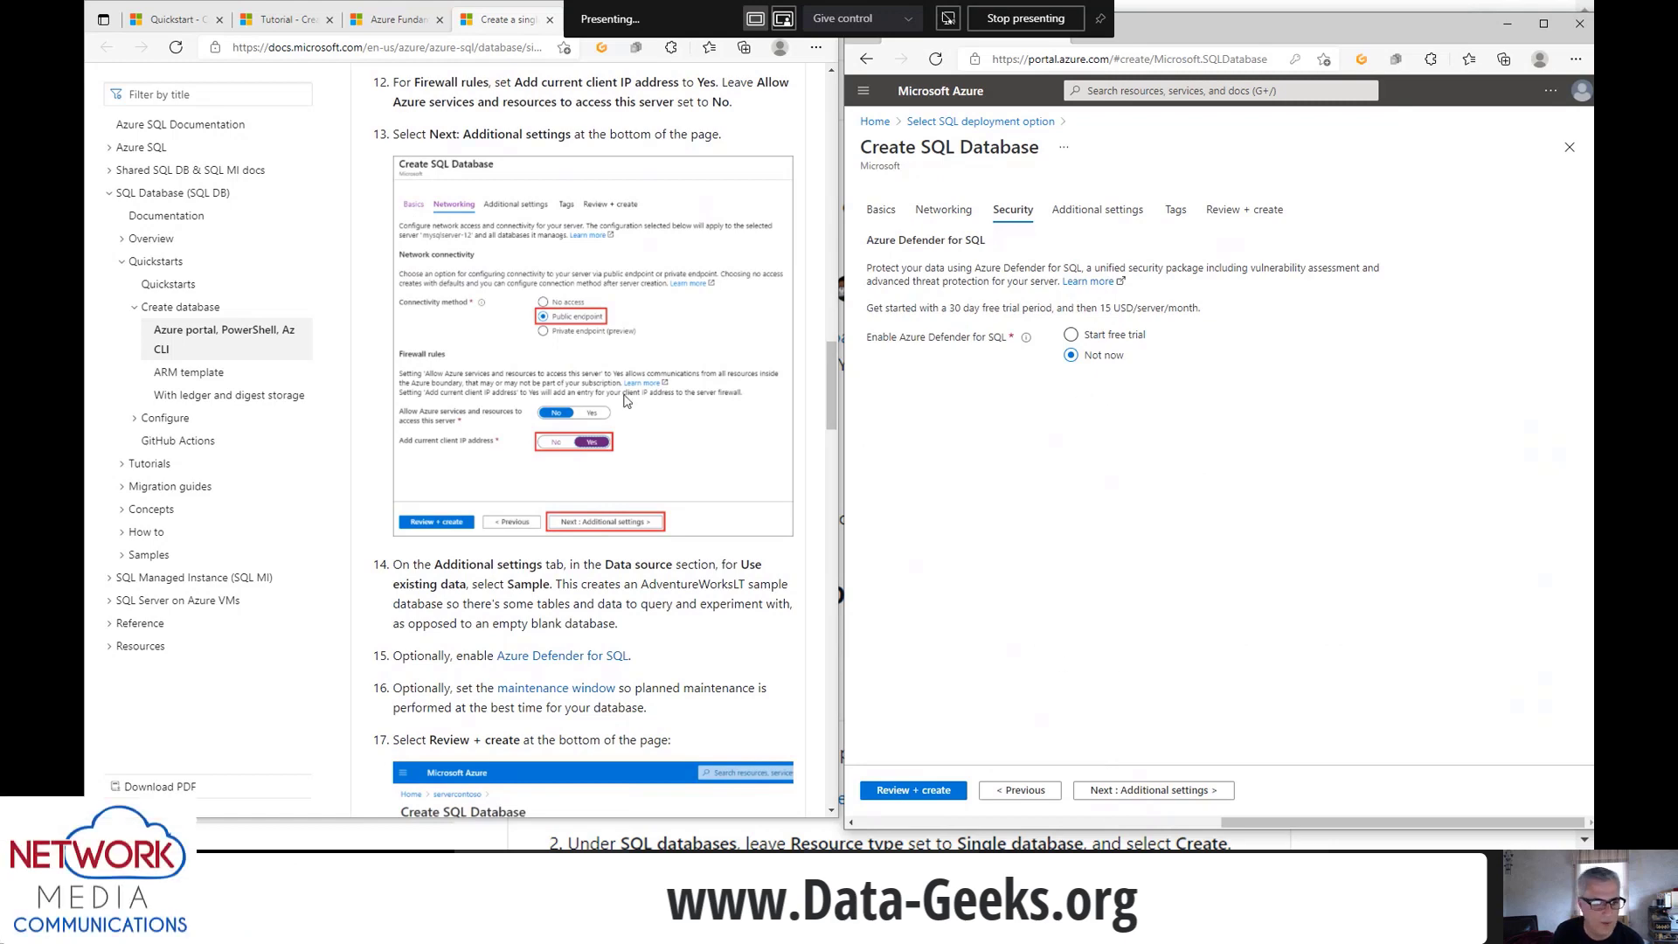
scroll(625, 400, "down", 2)
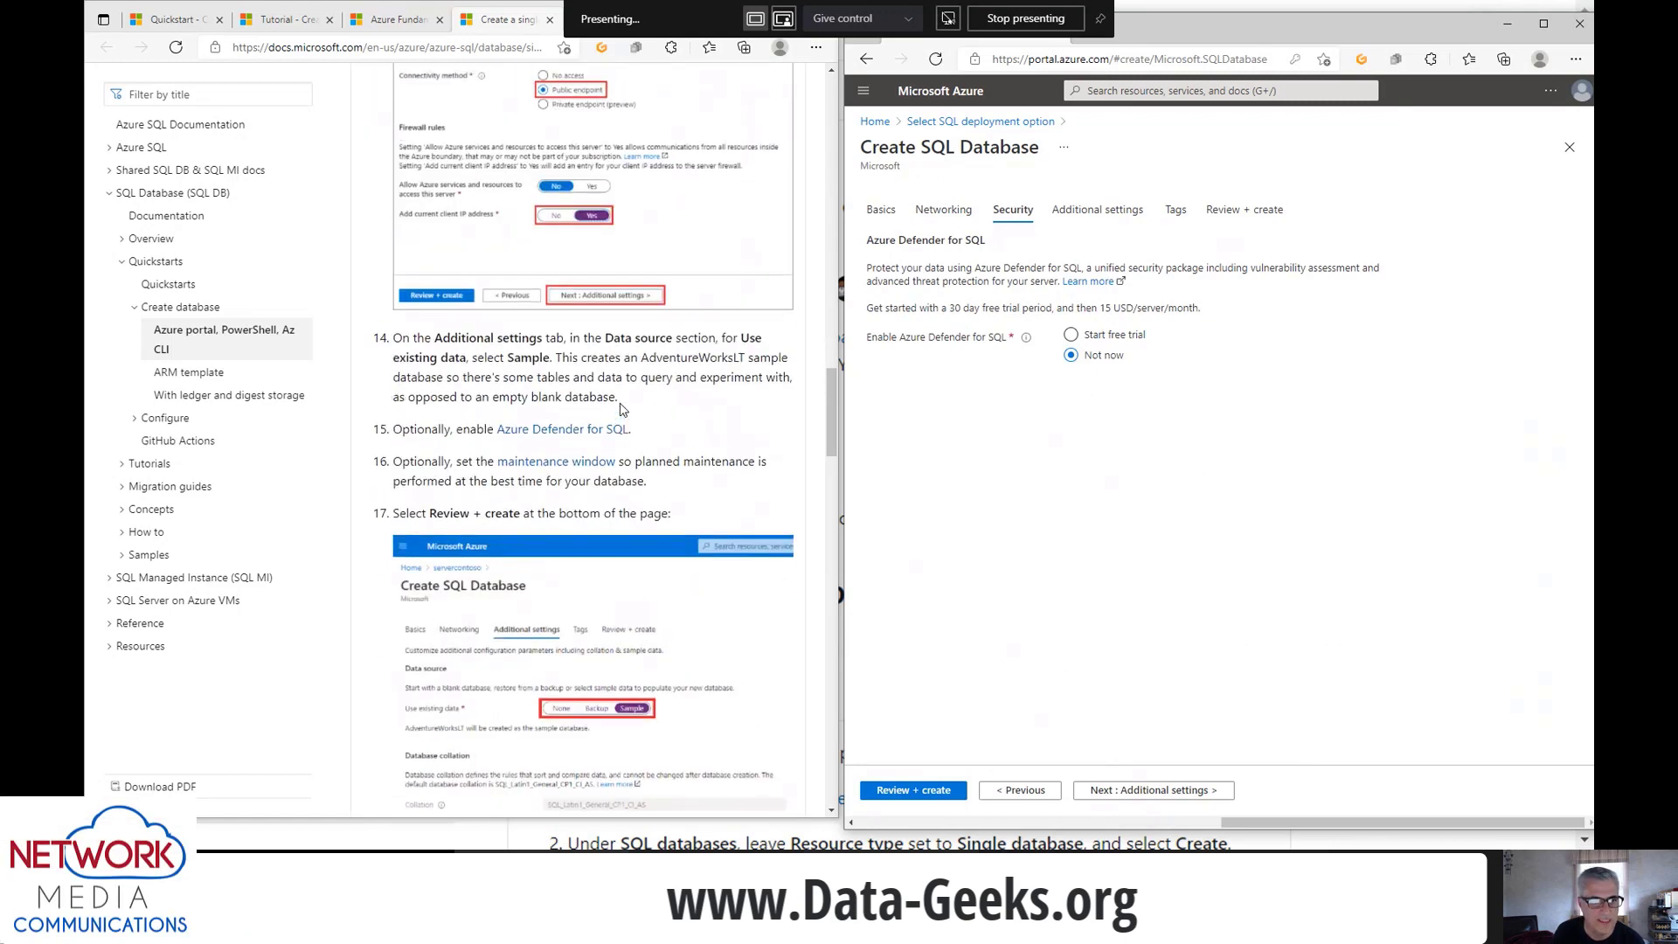
scroll(622, 408, "up", 3)
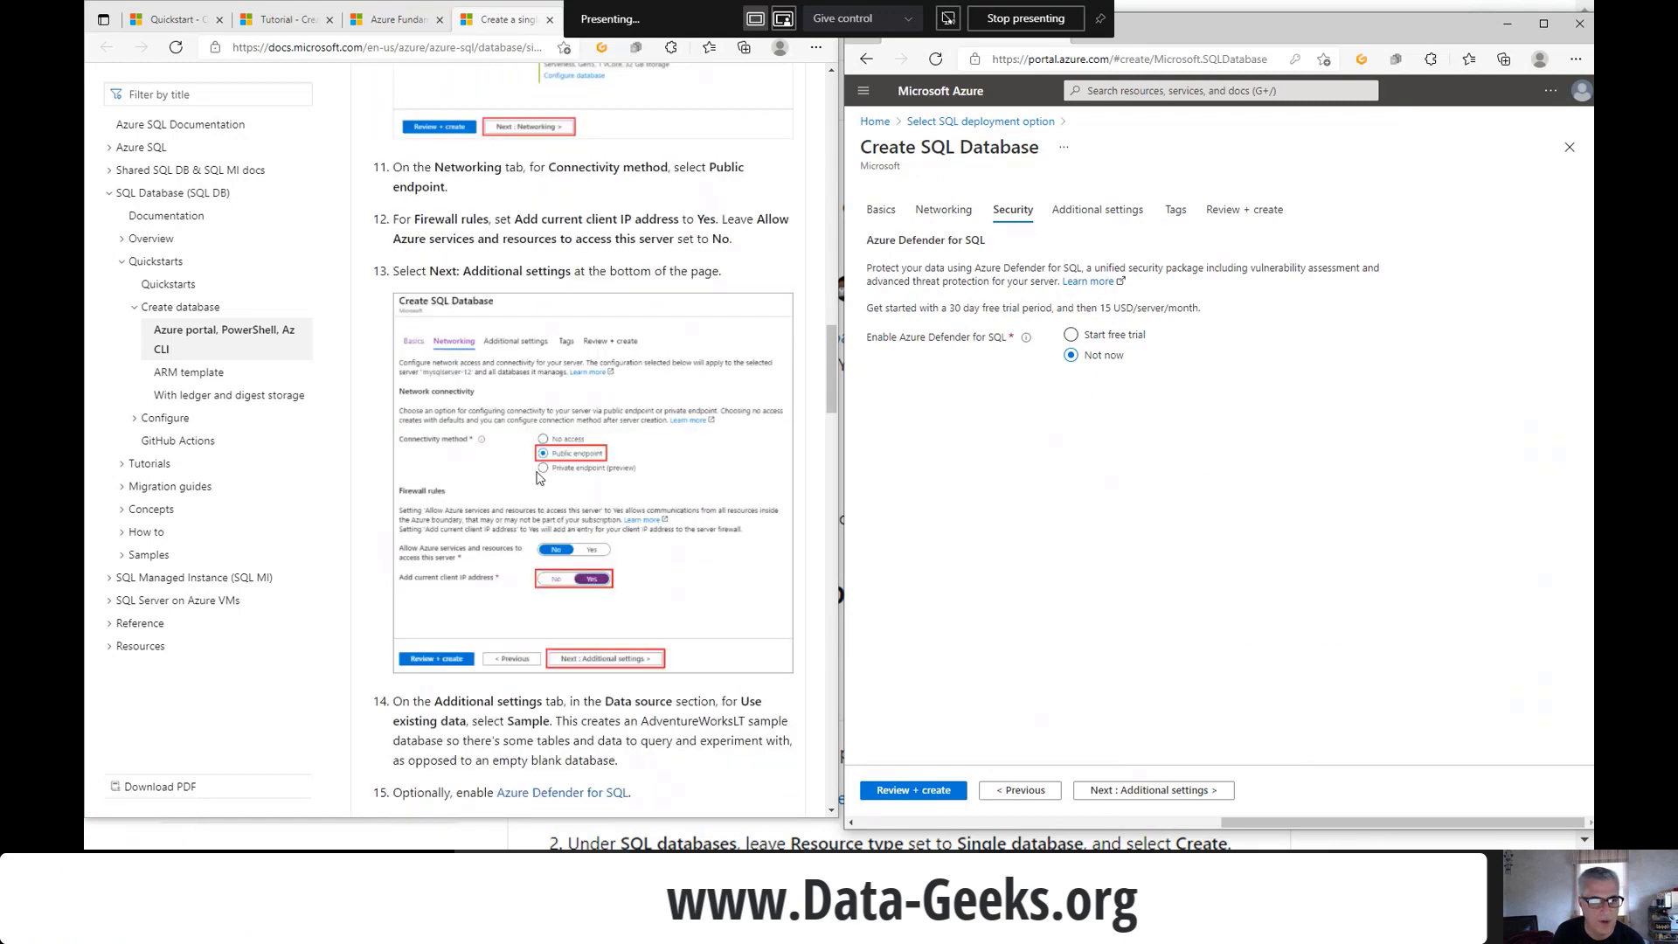
scroll(539, 477, "down", 2)
scroll(539, 477, "up", 3)
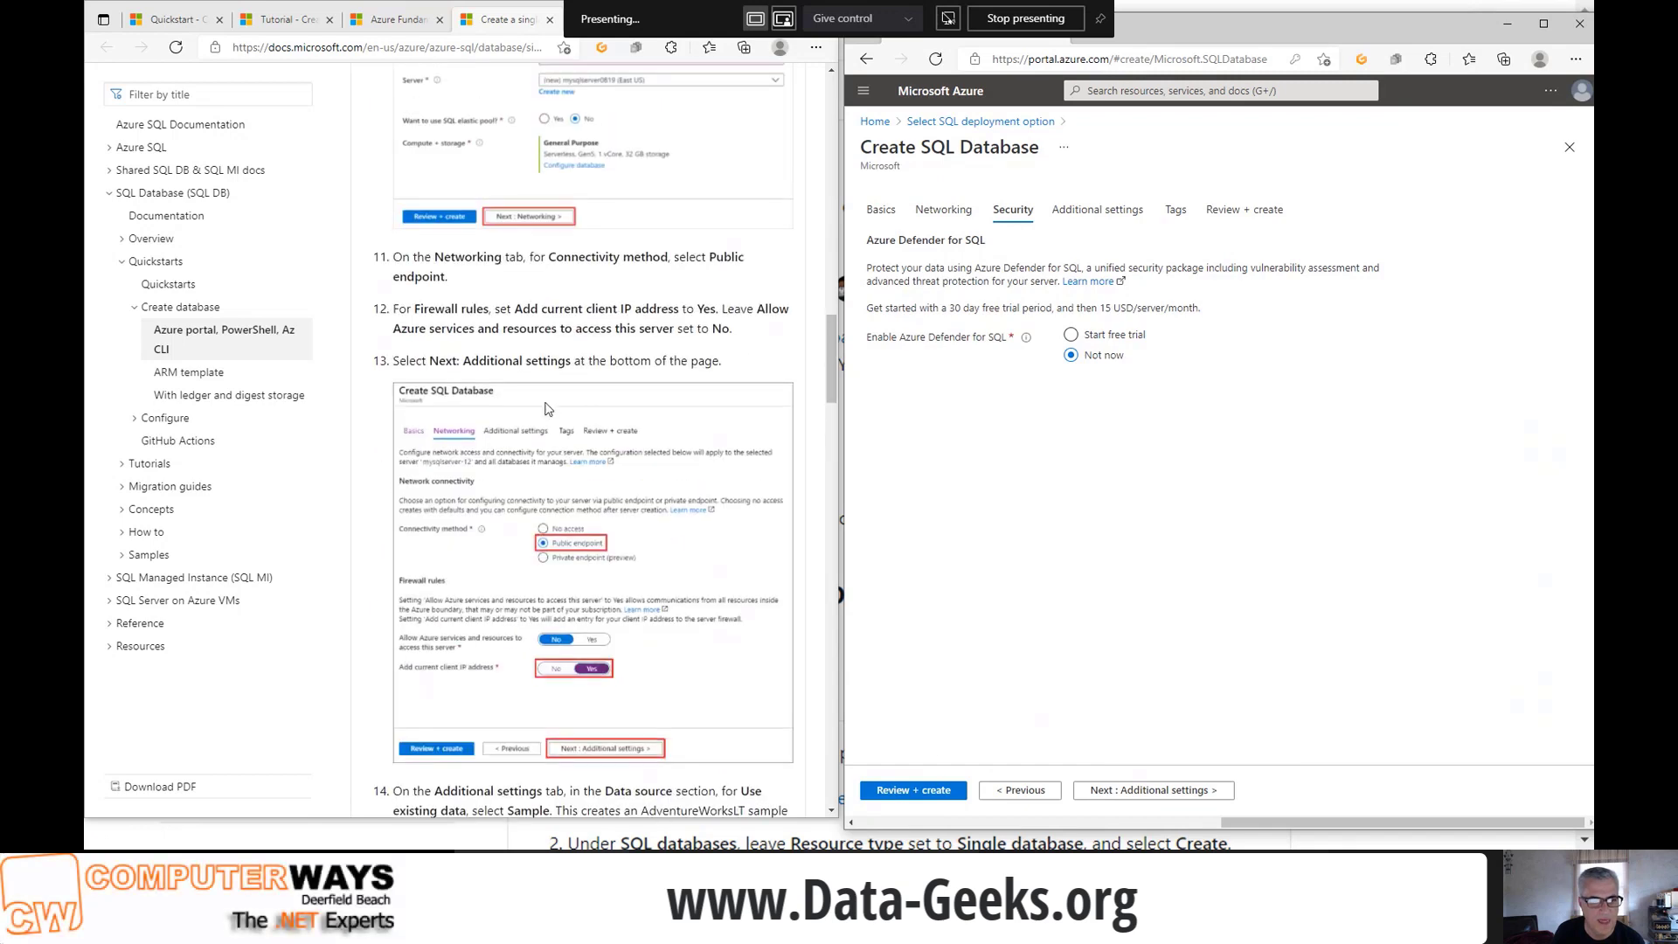
left_click(1015, 790)
left_click(1014, 792)
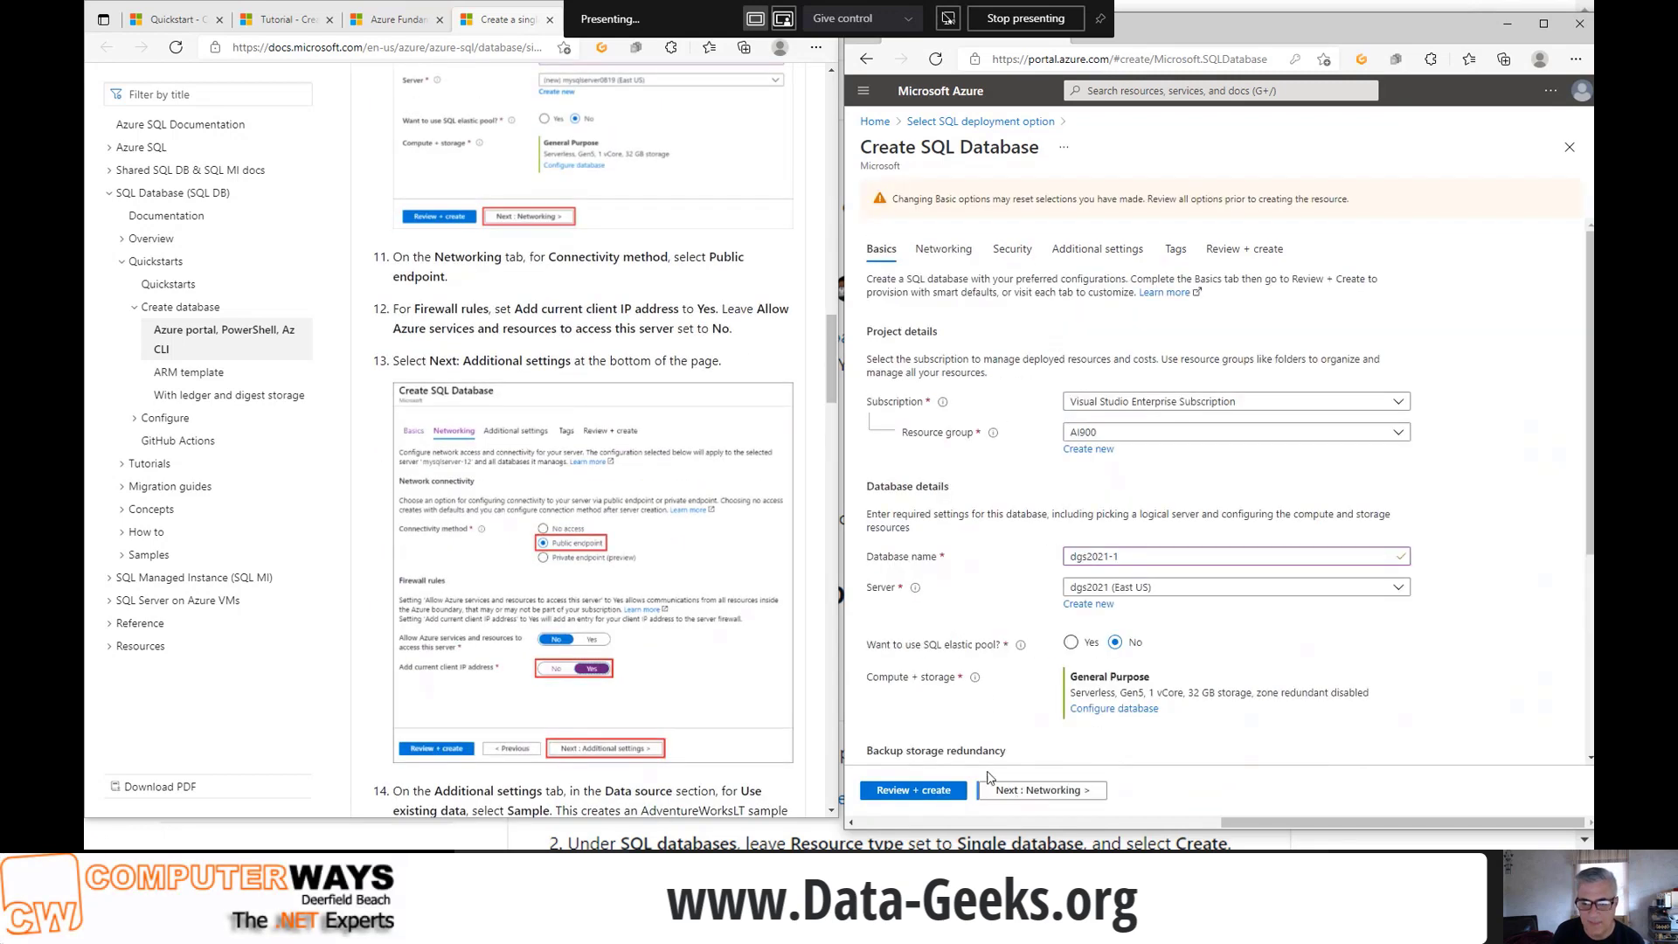
- Advance through Networking, Security and Additional settings with defaults to Review + create
left_click(931, 255)
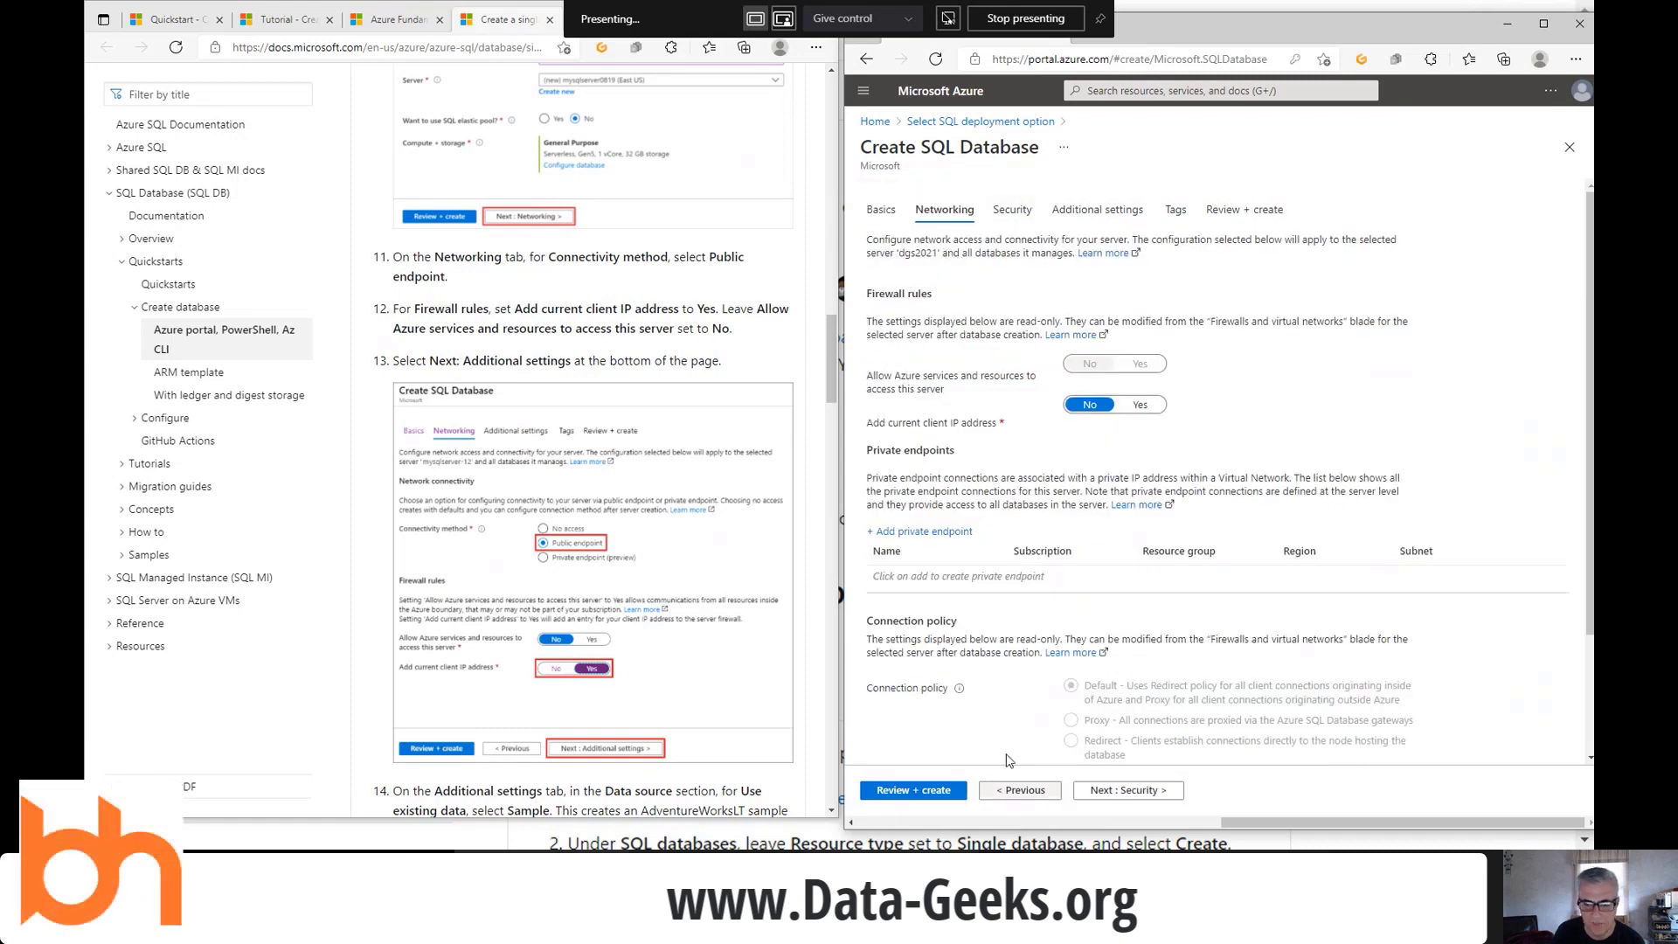
left_click(1138, 795)
left_click(1139, 796)
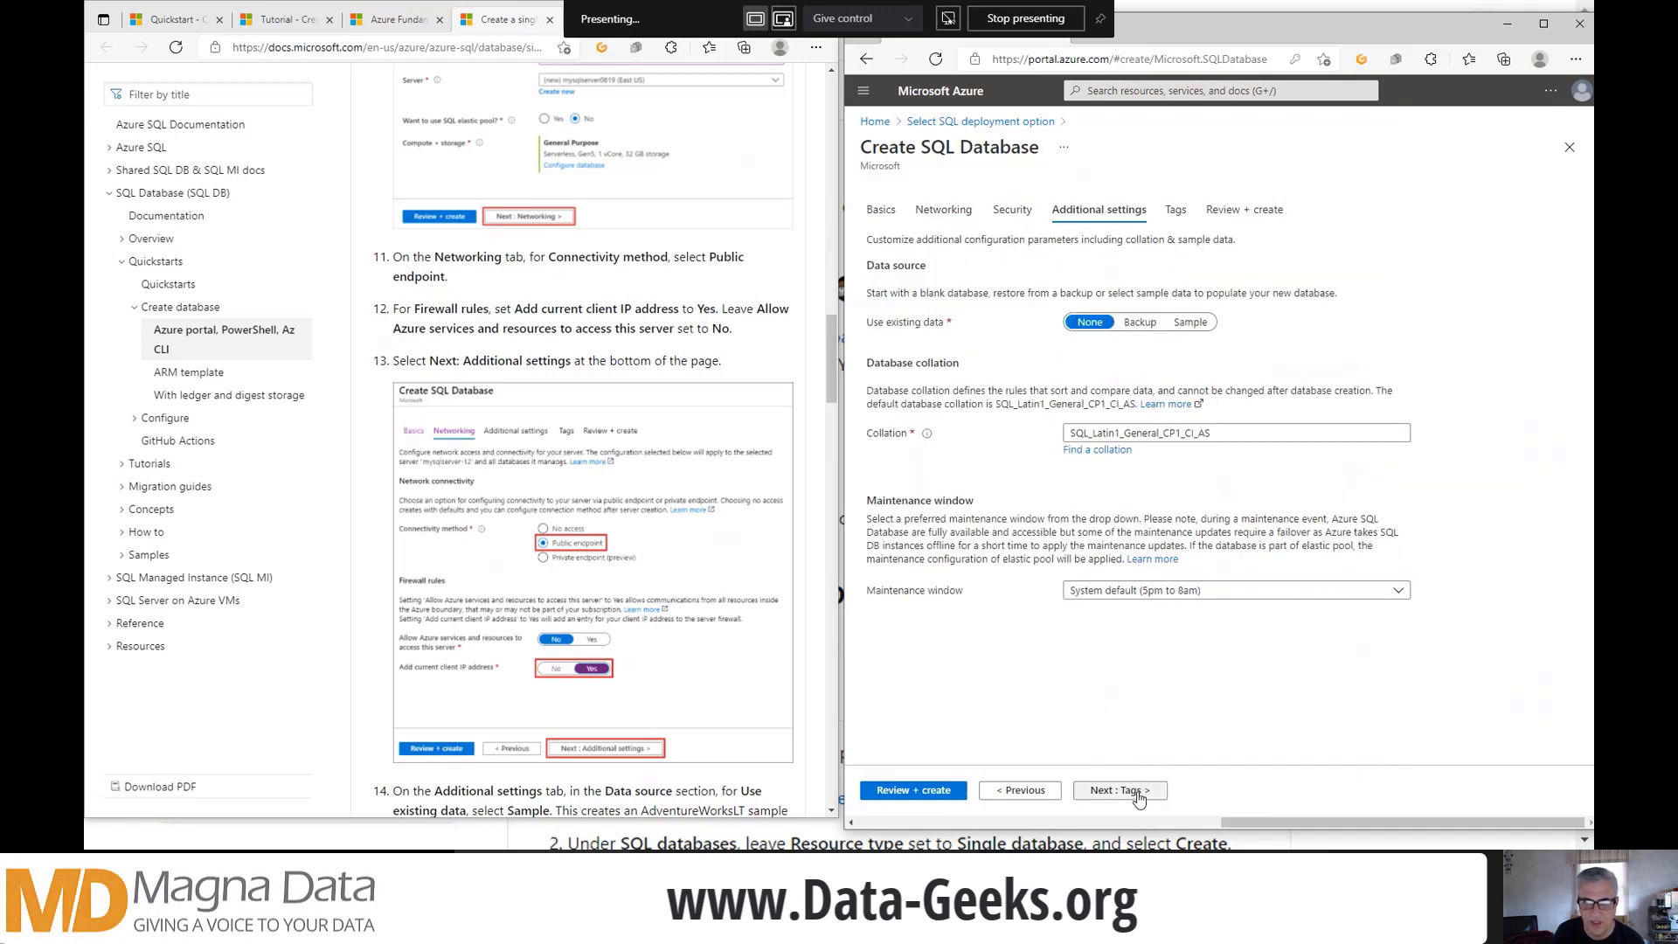
scroll(665, 514, "down", 3)
scroll(665, 514, "down", 8)
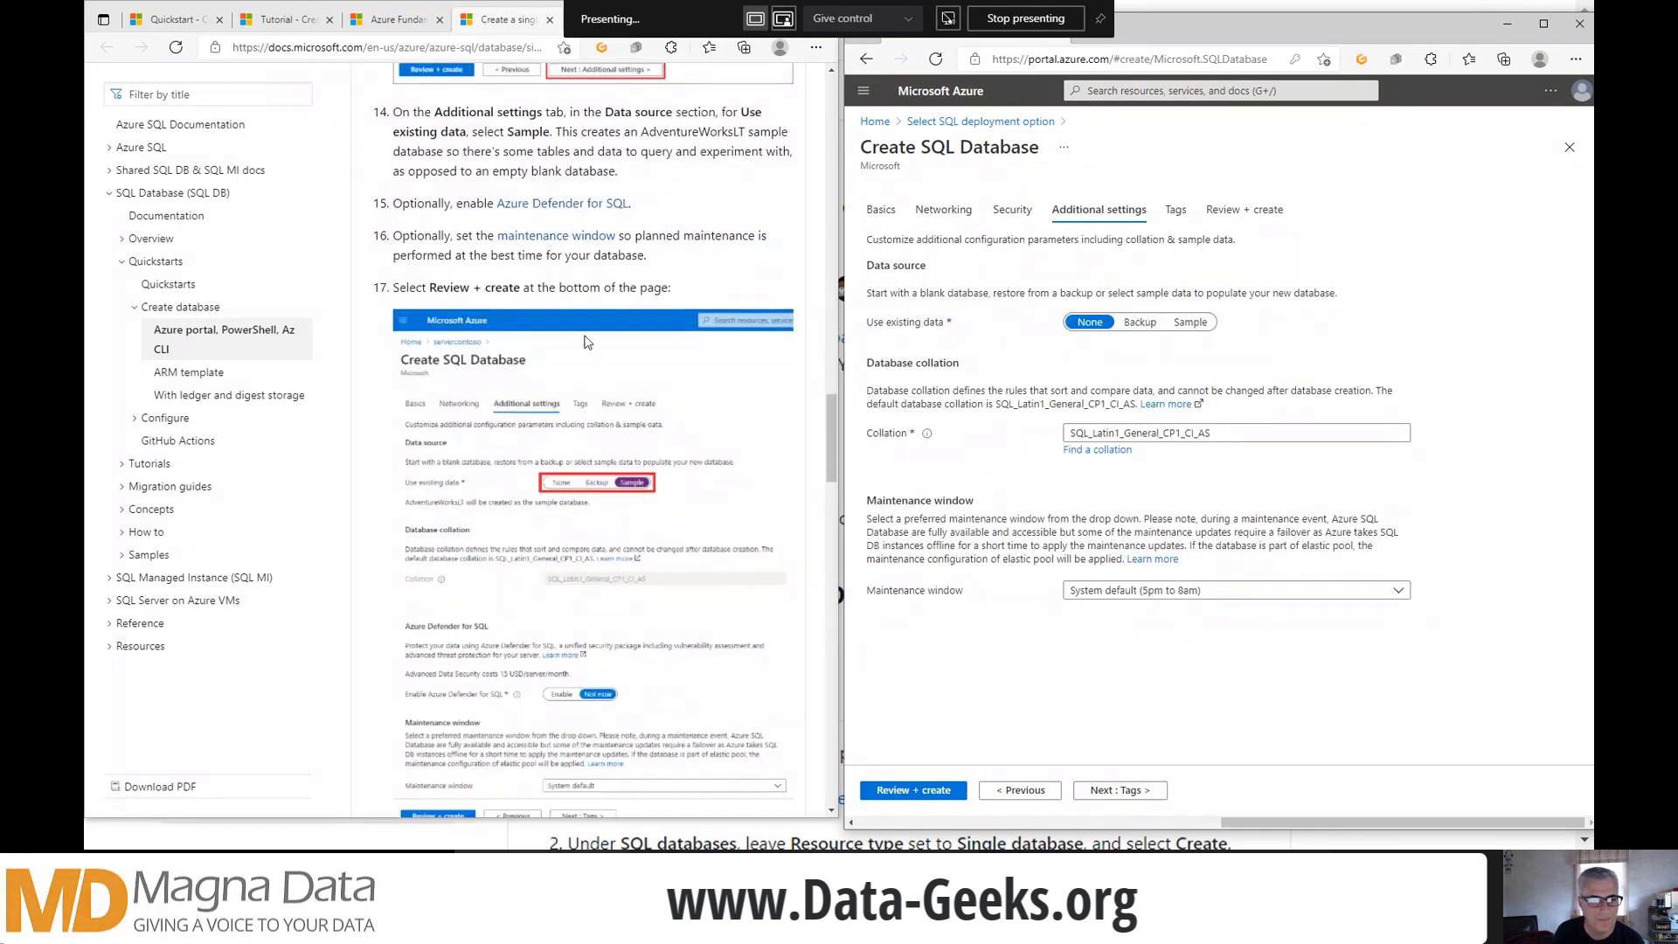
scroll(662, 266, "down", 2)
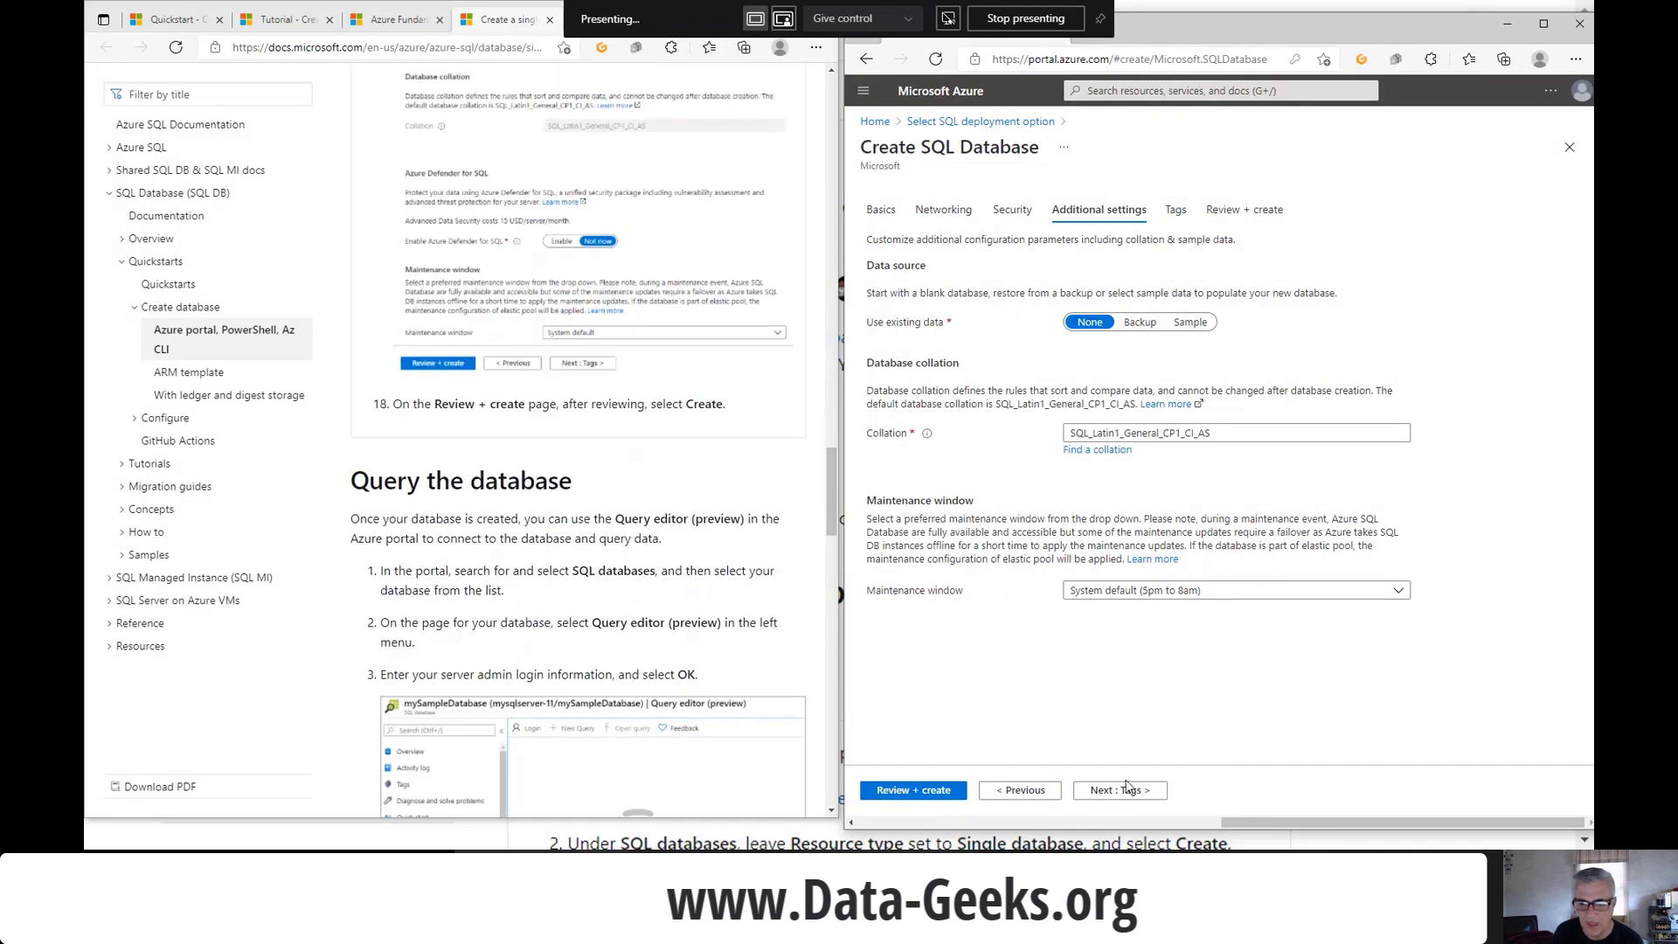
left_click(946, 793)
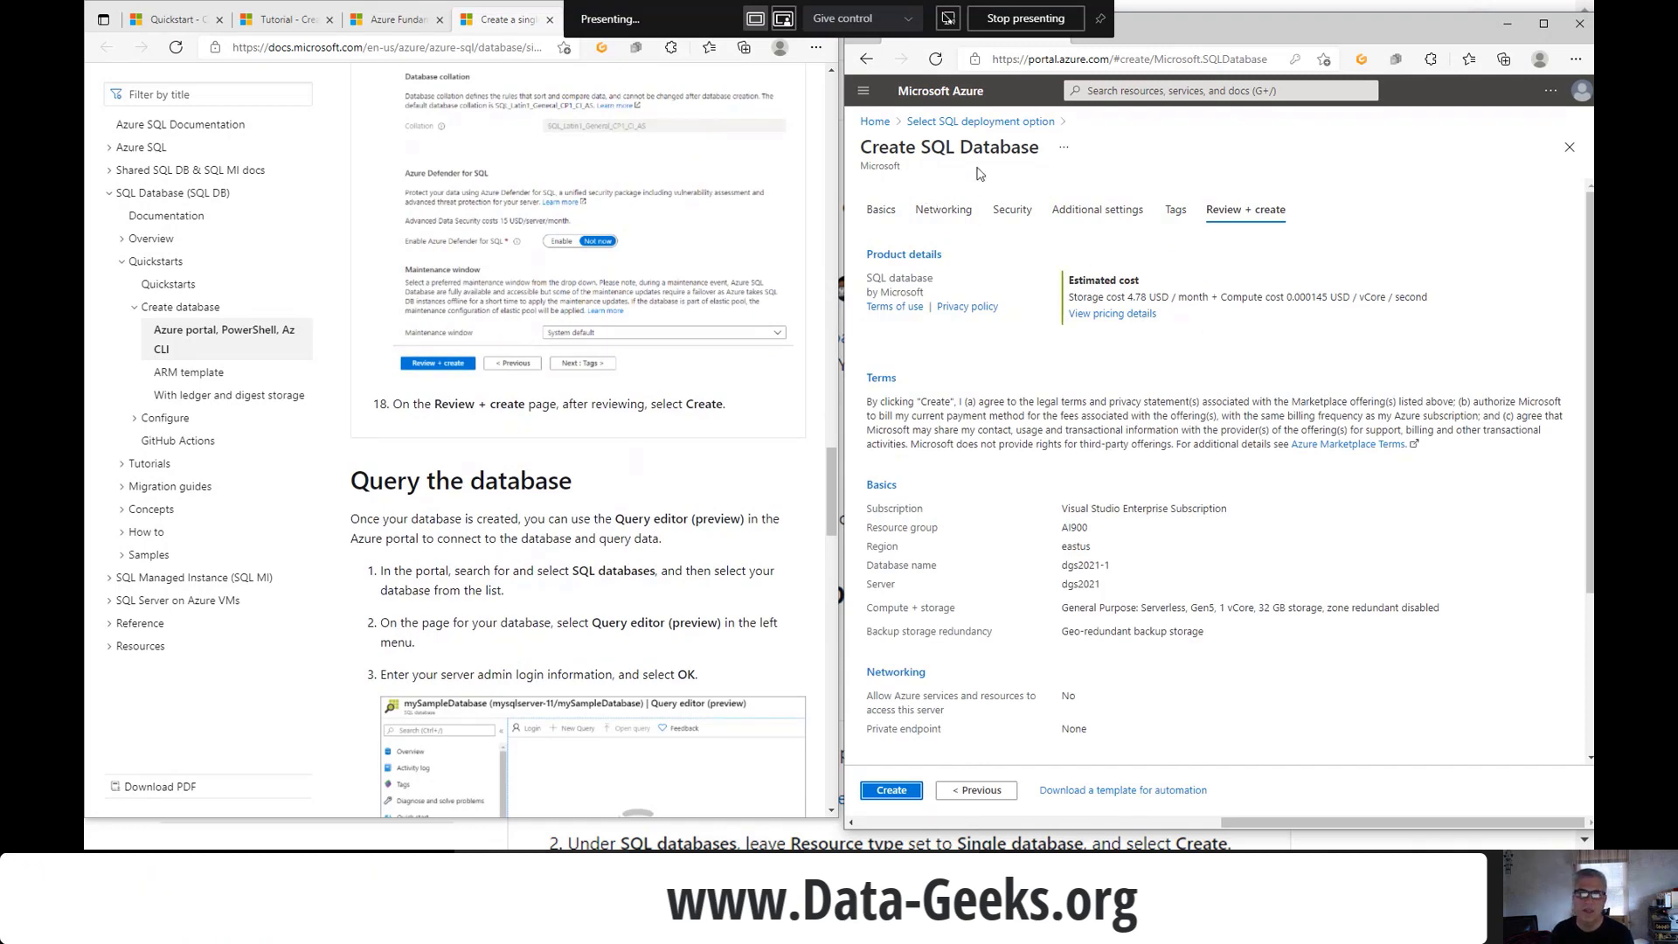
- Submit dgs2021-1 for creation in resource group AI900
scroll(981, 376, "down", 3)
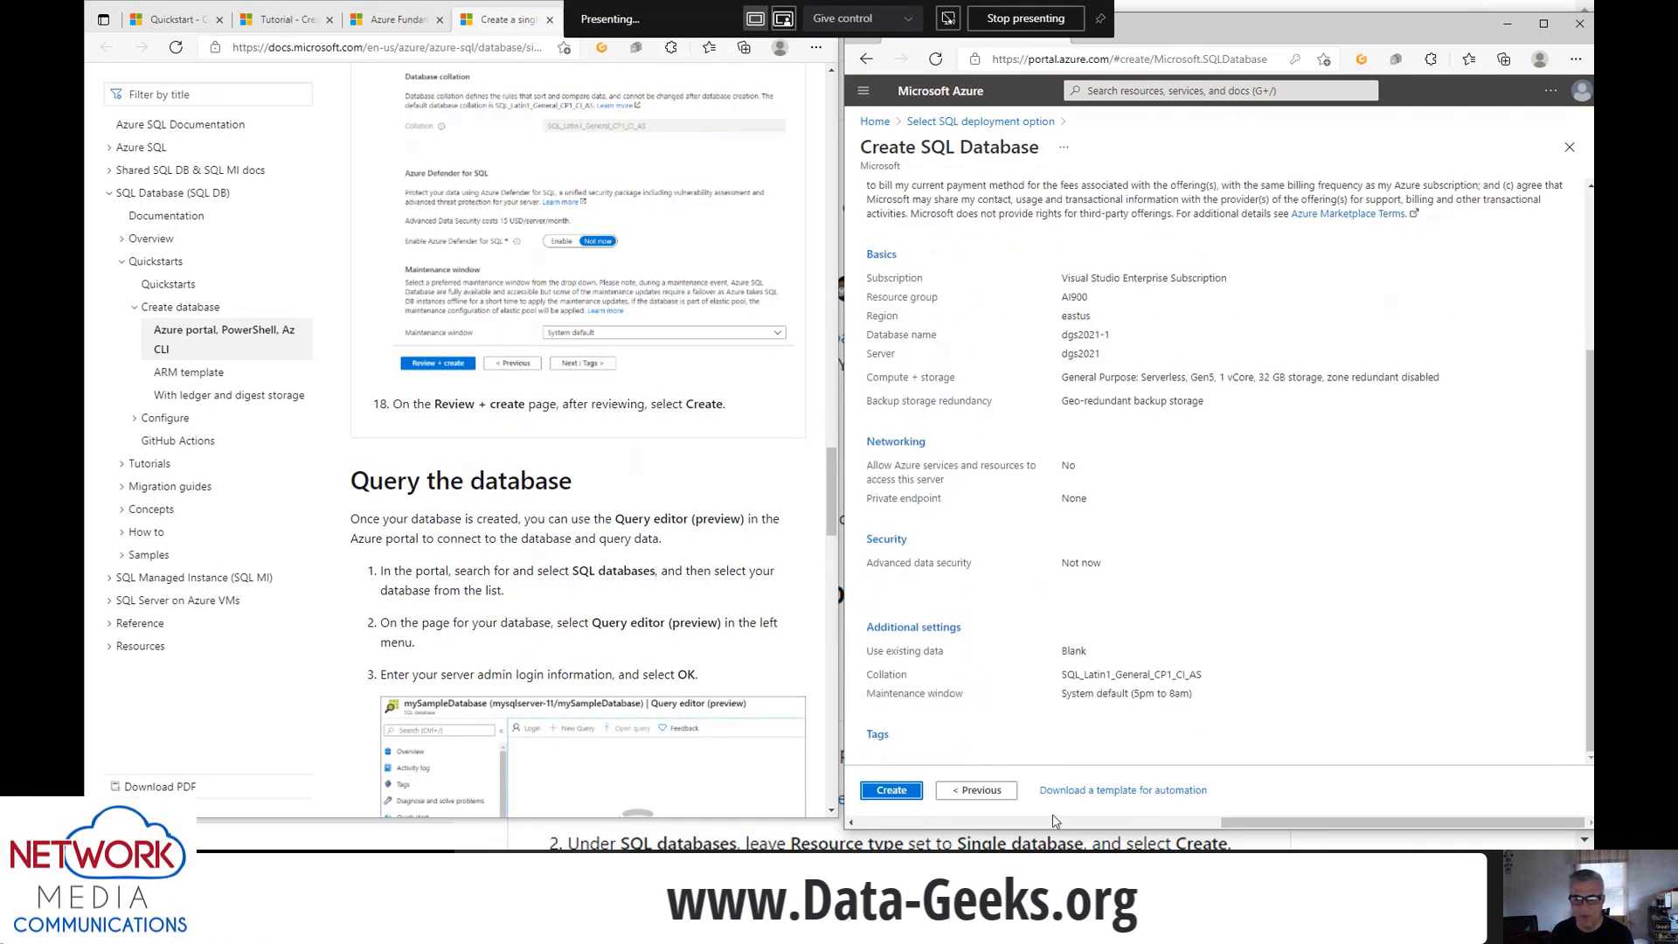
left_click(888, 793)
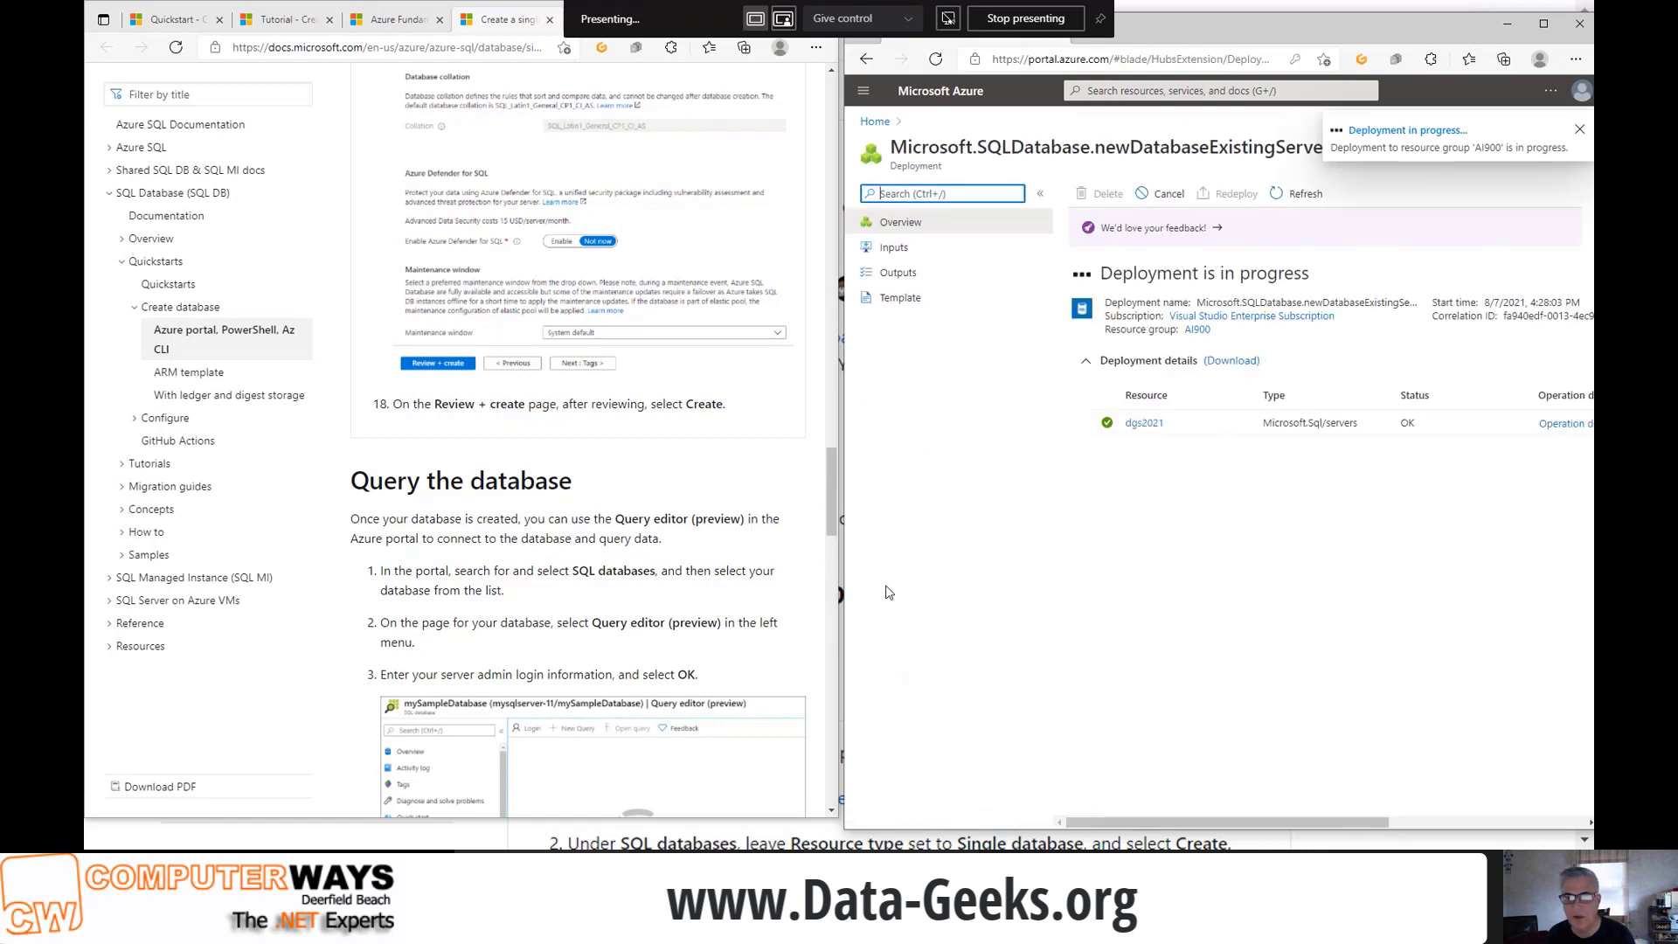
- Maximize the portal window and open the dgs2021 server overview from Home's recent resources
left_click(1144, 423)
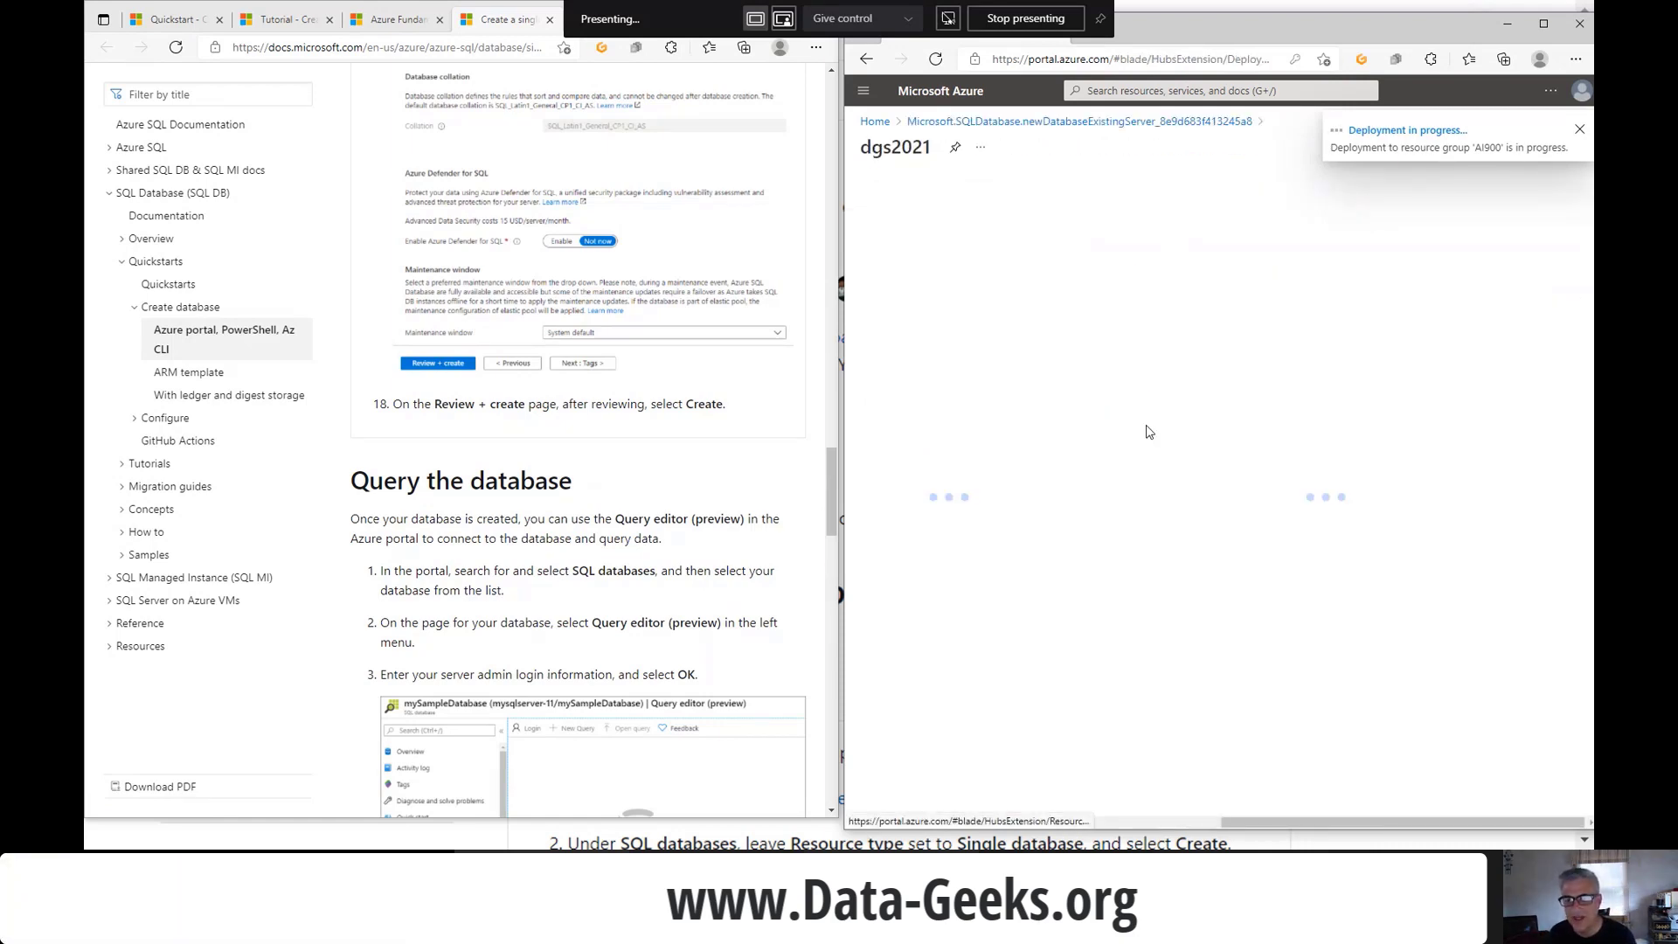
left_click(1541, 26)
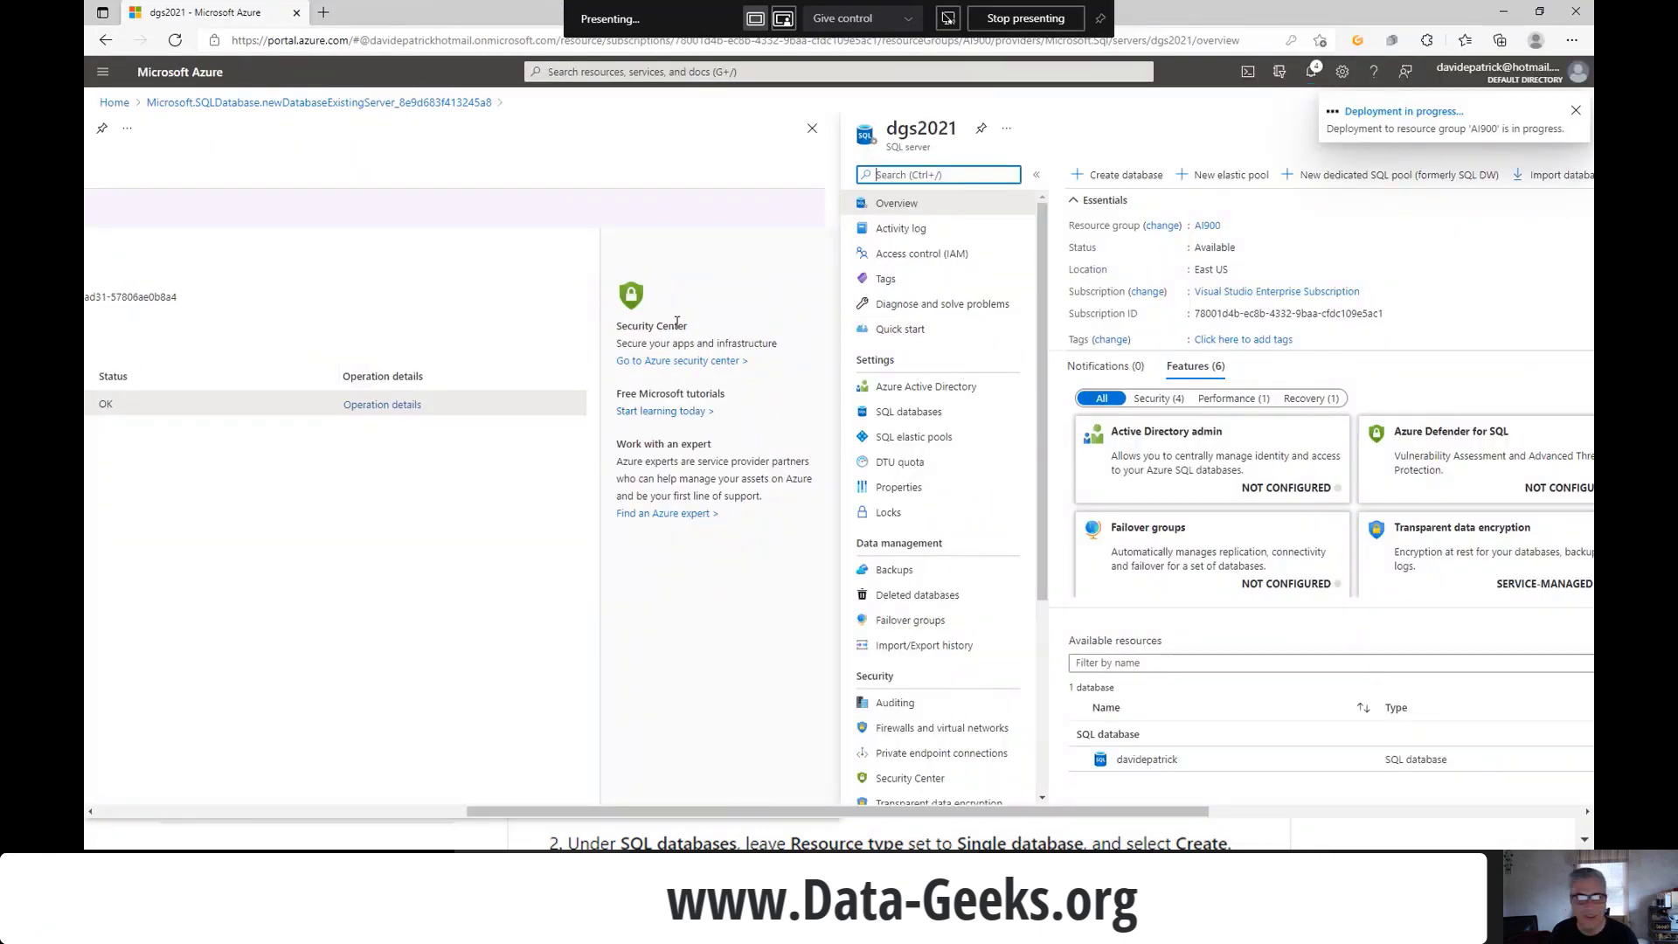
left_click(813, 131)
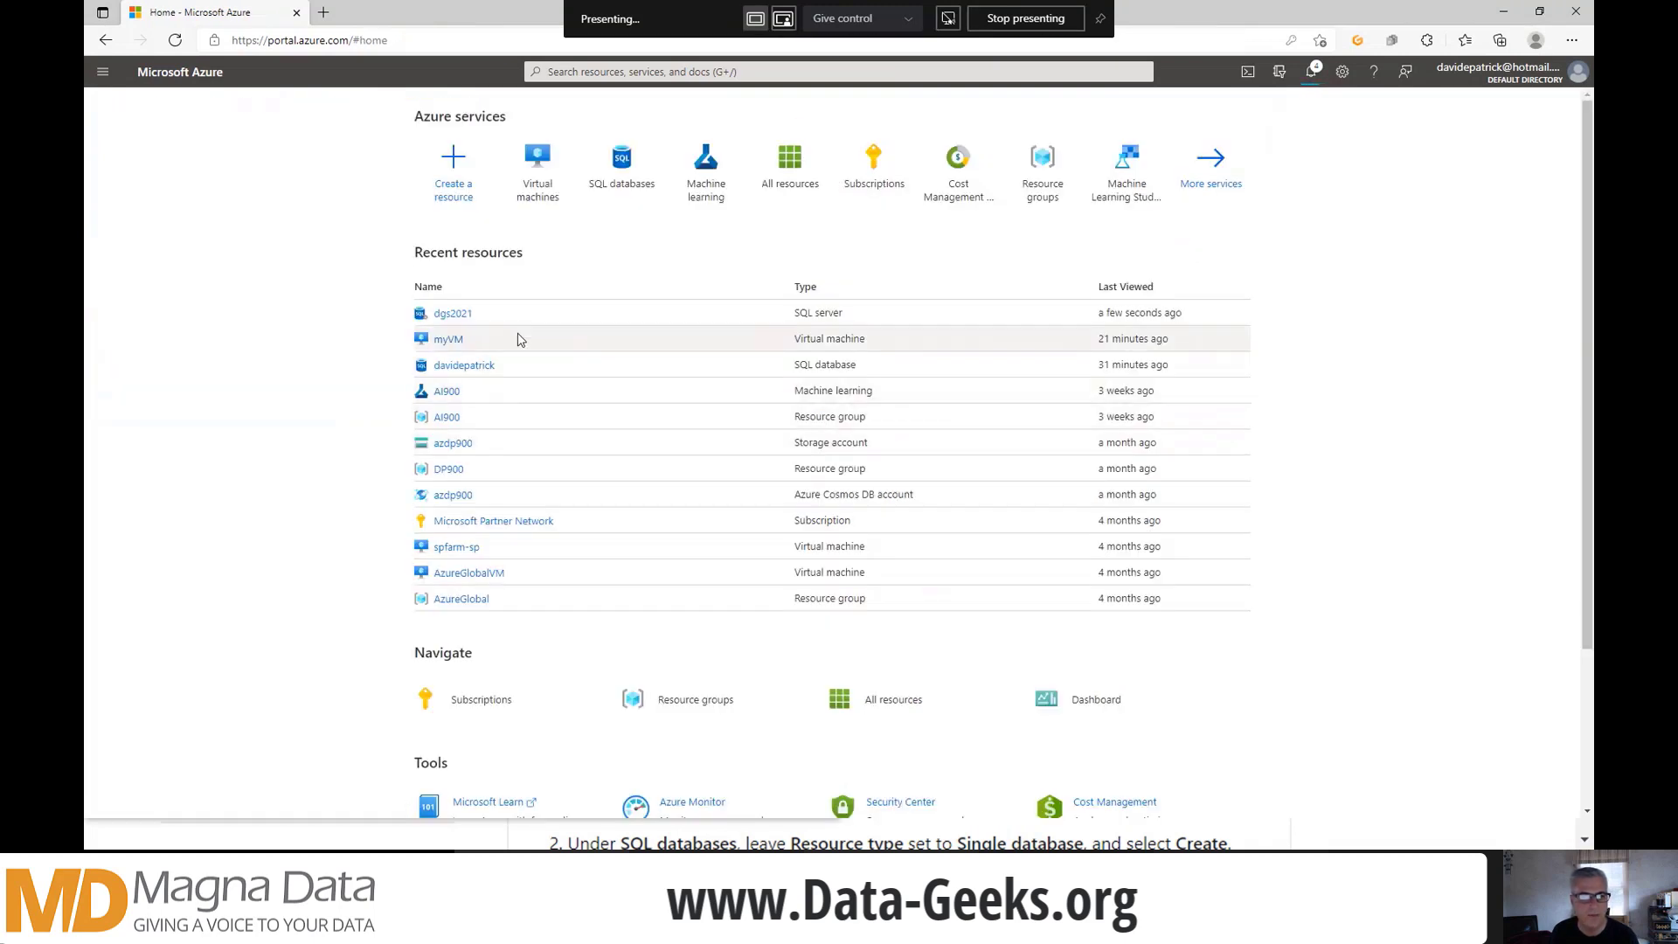
left_click(451, 314)
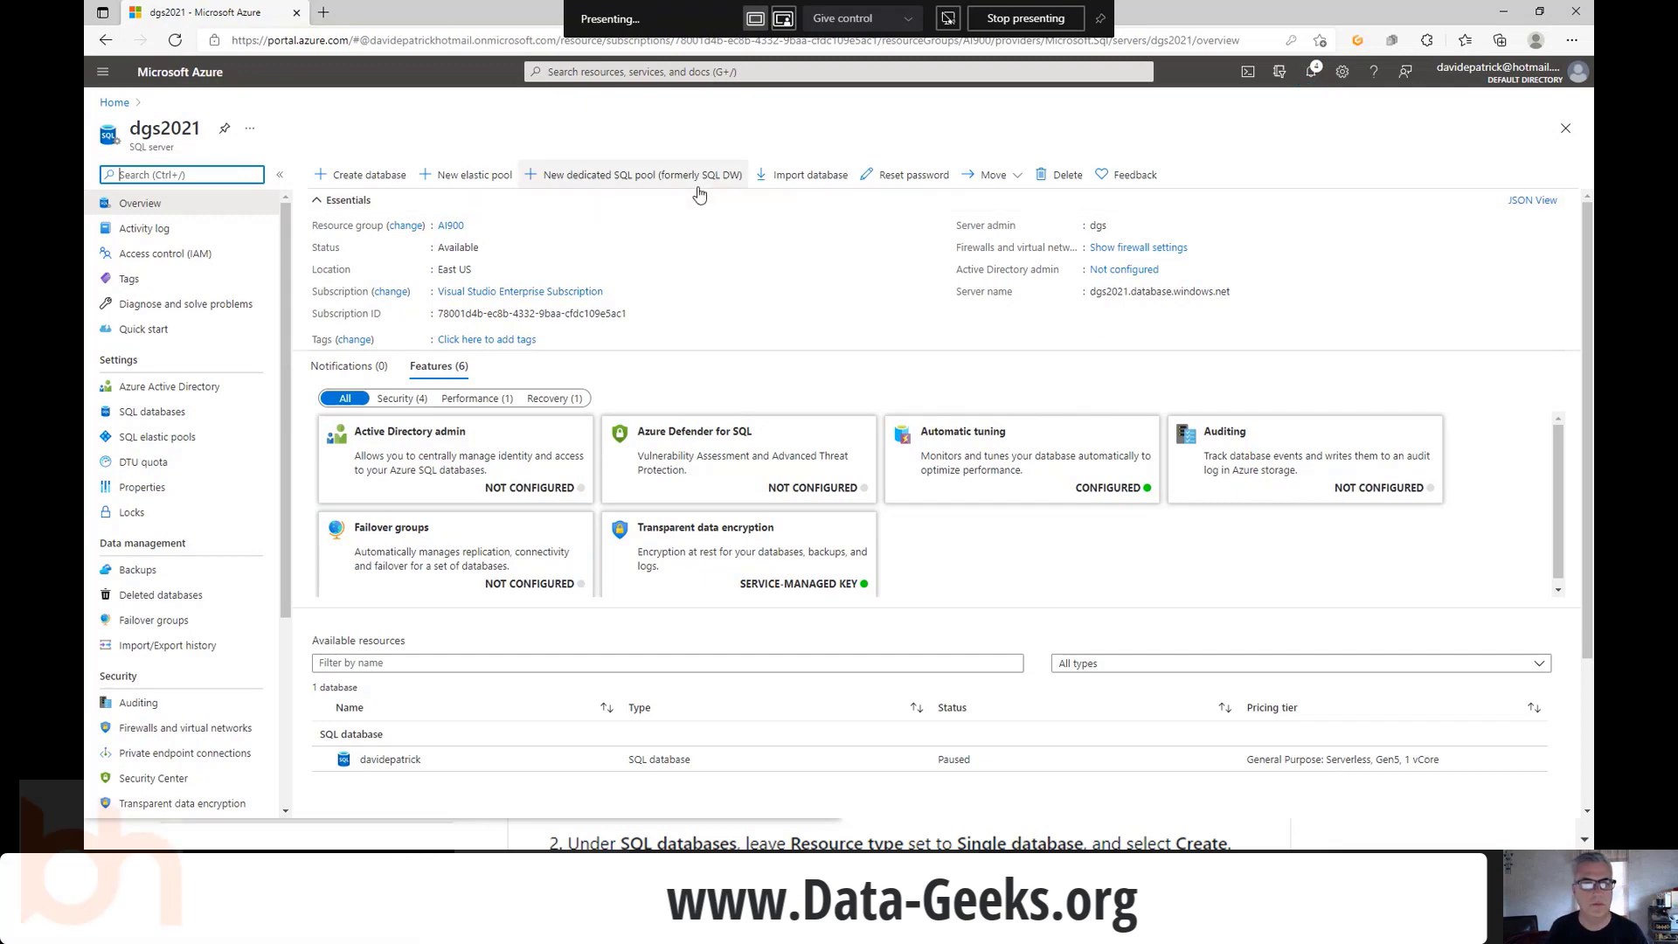
scroll(454, 481, "down", 1)
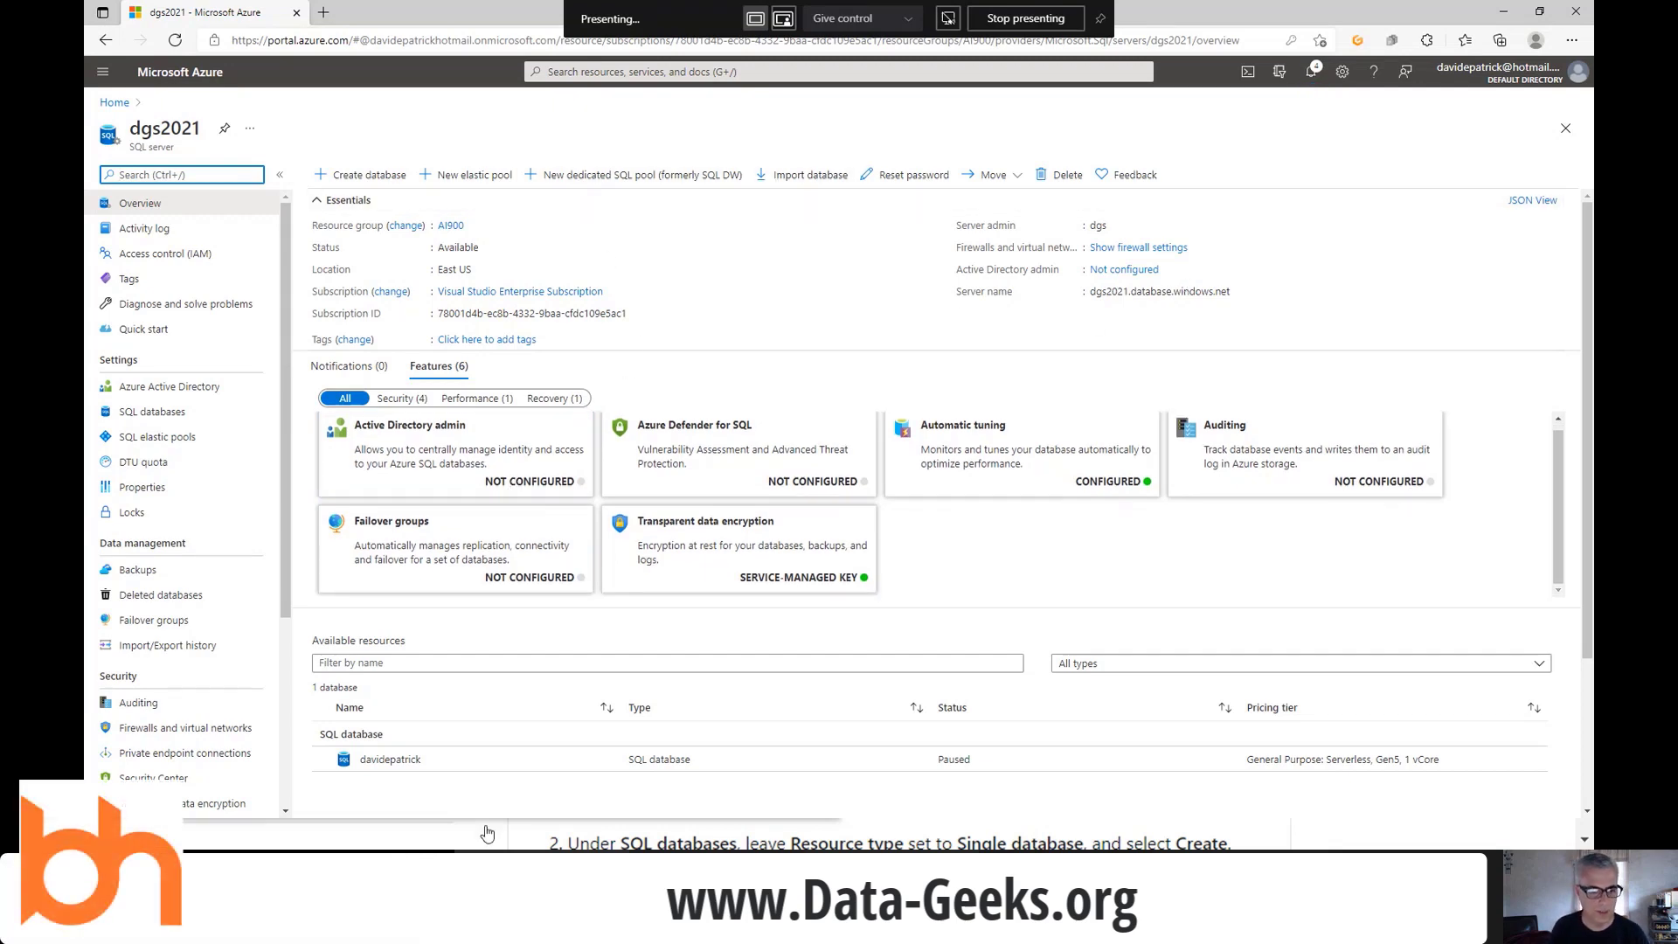
- Open the davidepatrick database and its Query editor (preview) sign-in page
left_click(393, 765)
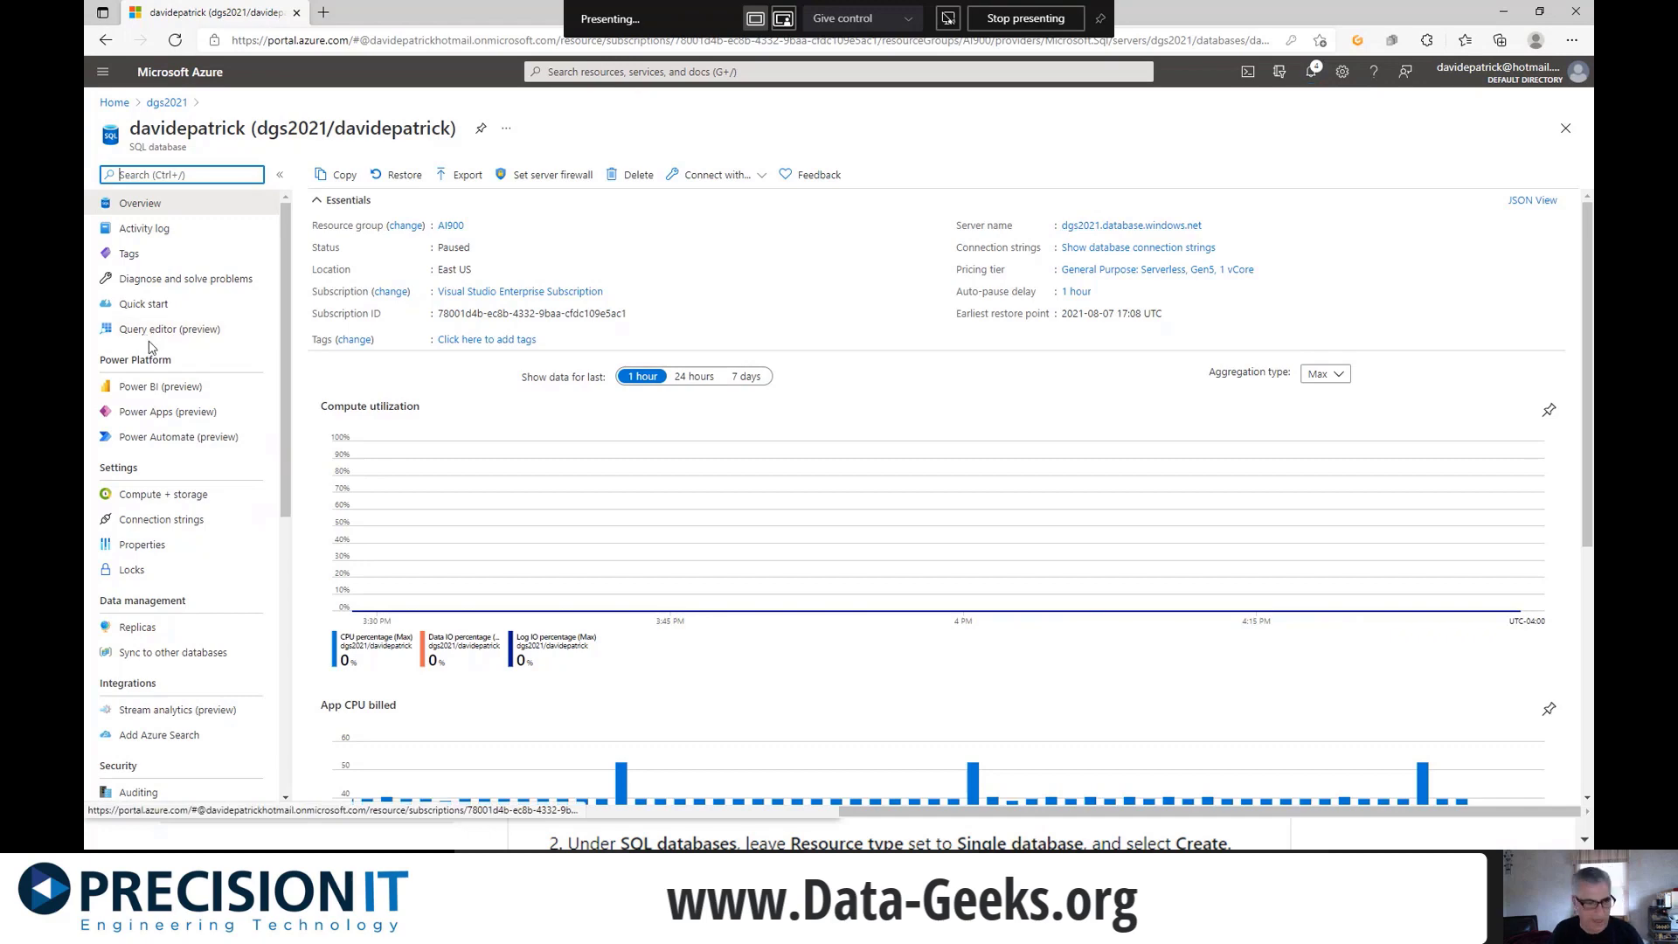
left_click_drag(222, 321, 126, 321)
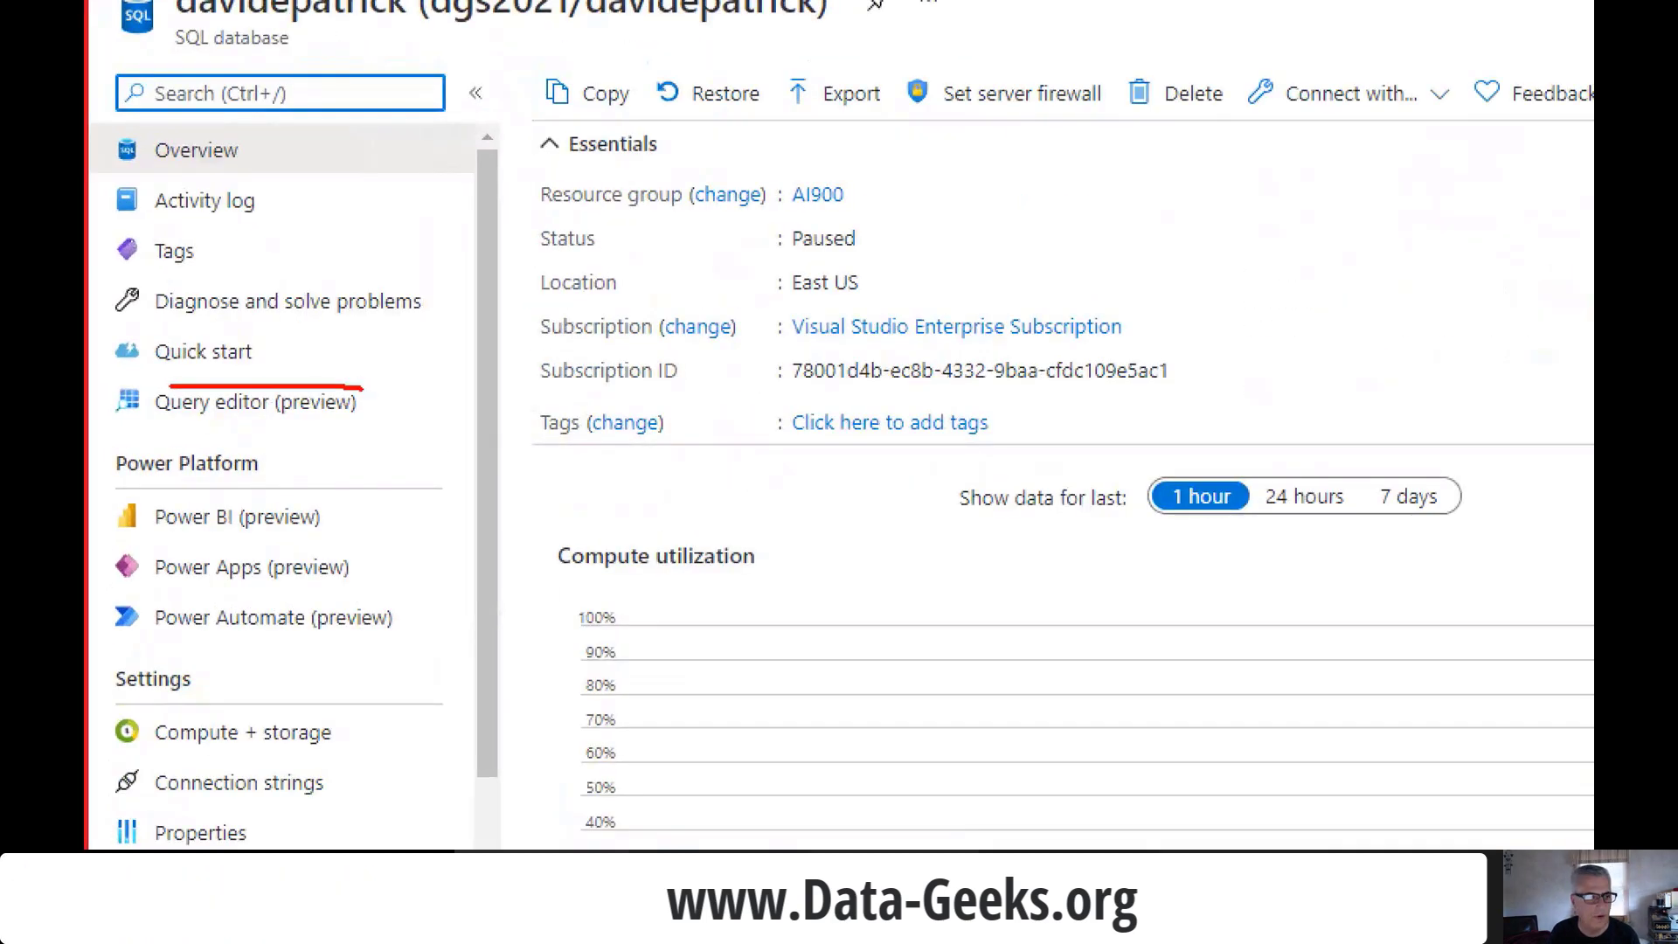
mouse_move(171, 386)
left_mouse_down()
mouse_move(354, 444)
mouse_move(441, 384)
left_mouse_up()
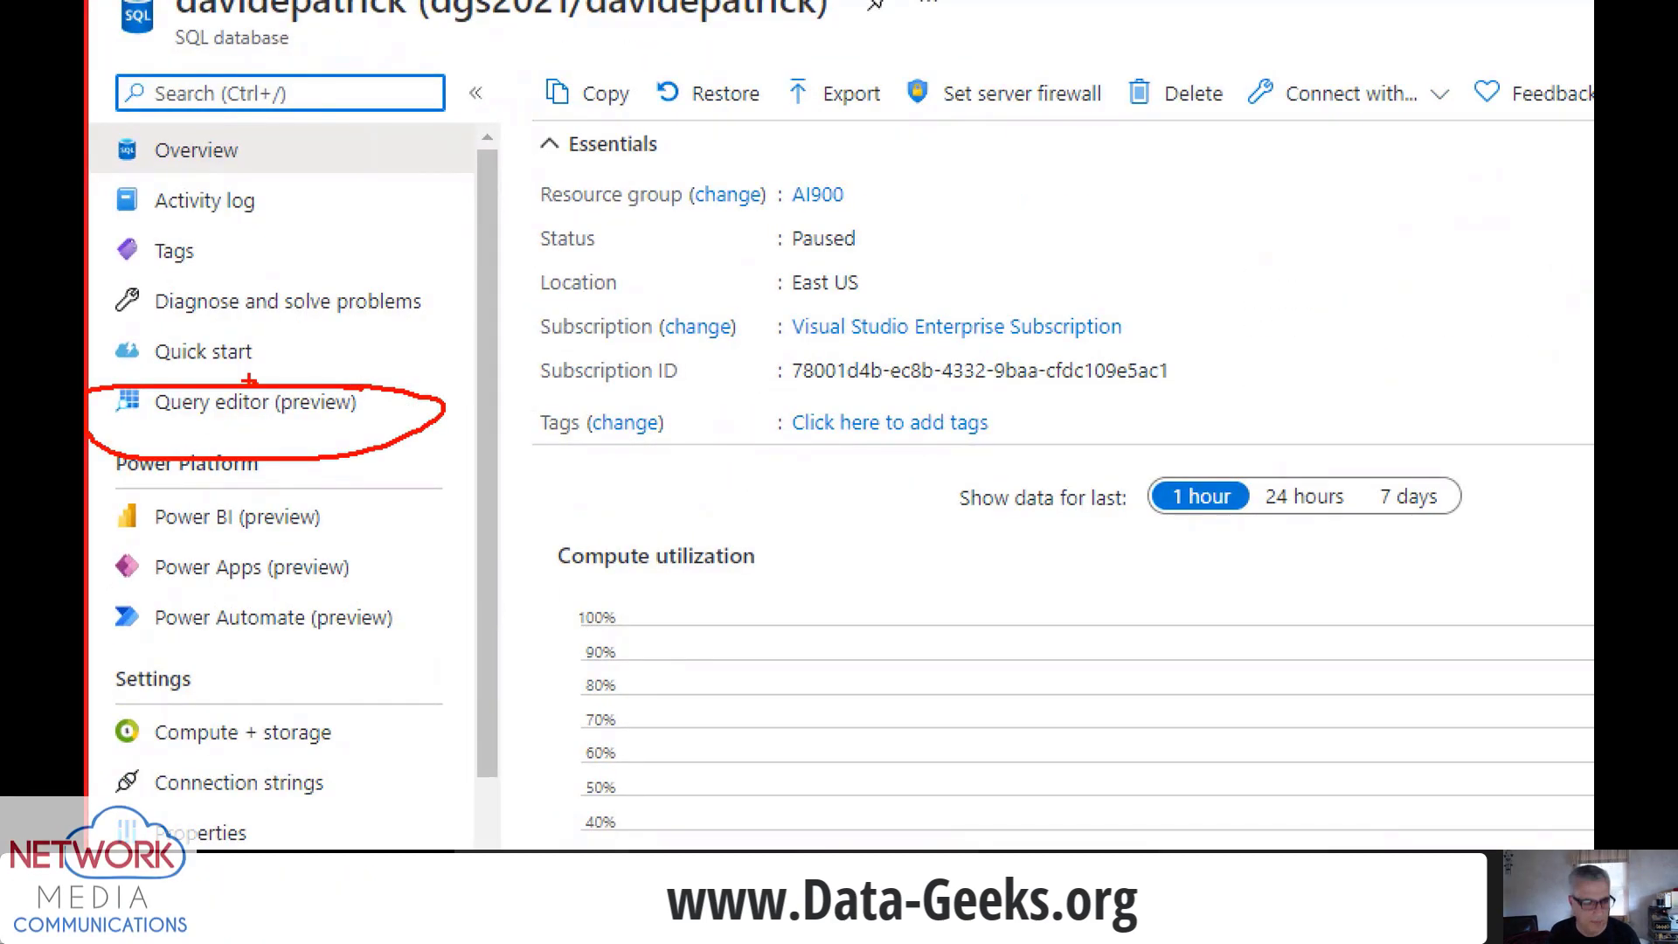
left_click(231, 407)
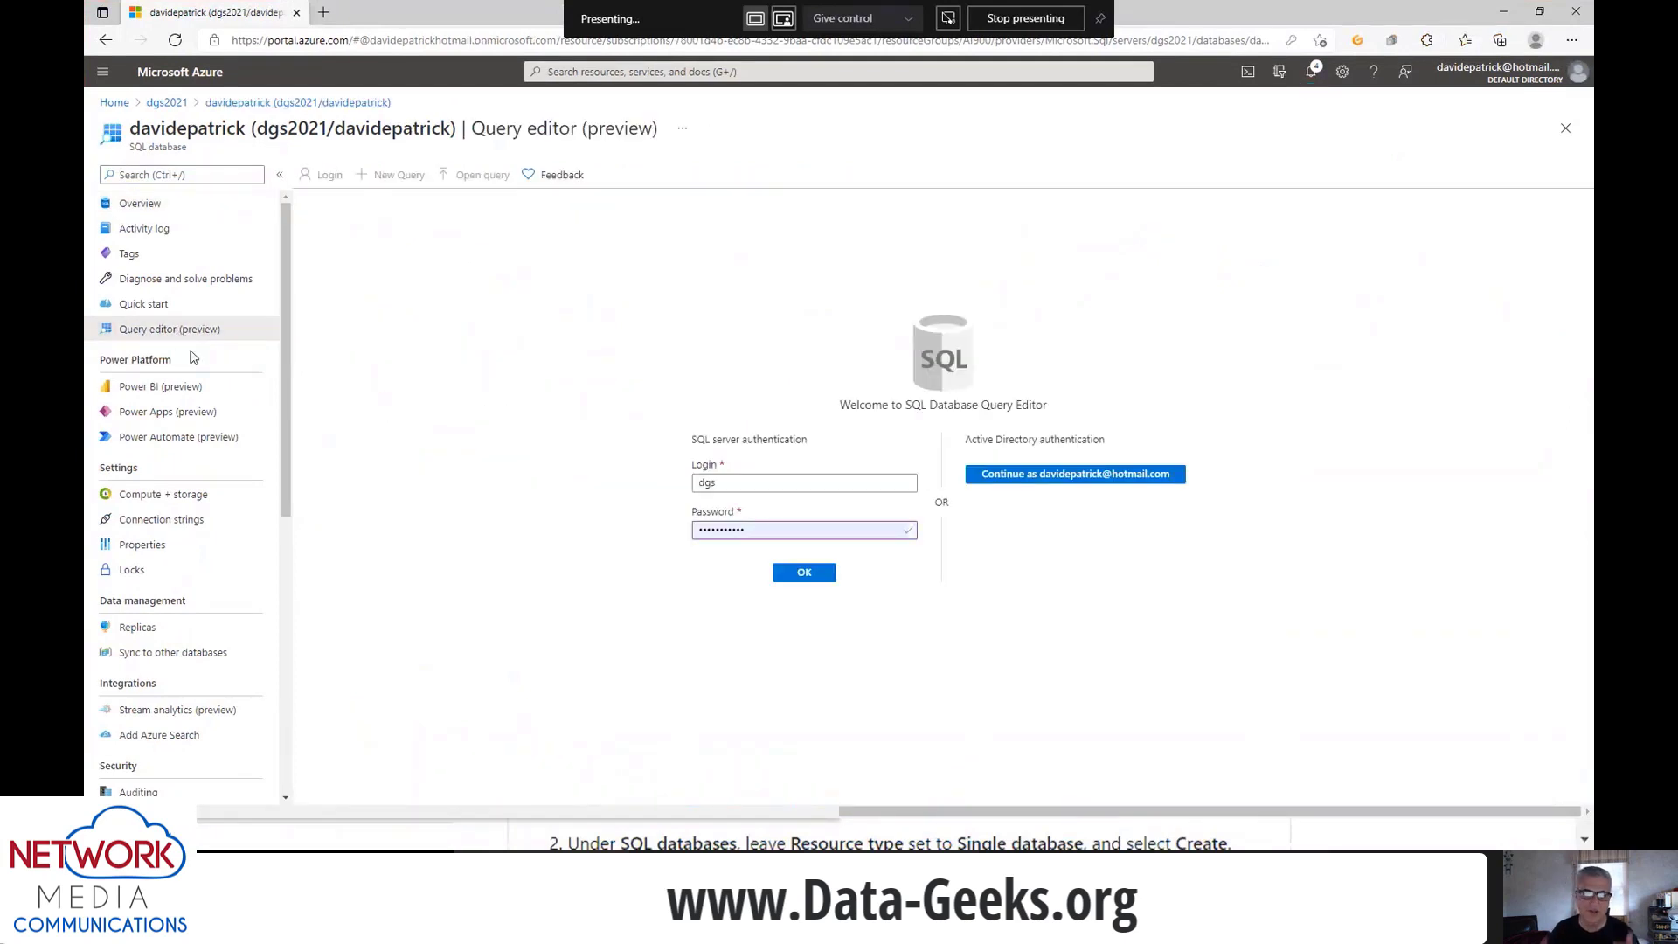
- Try signing into the query editor with SQL authentication, then with Active Directory
left_click(804, 572)
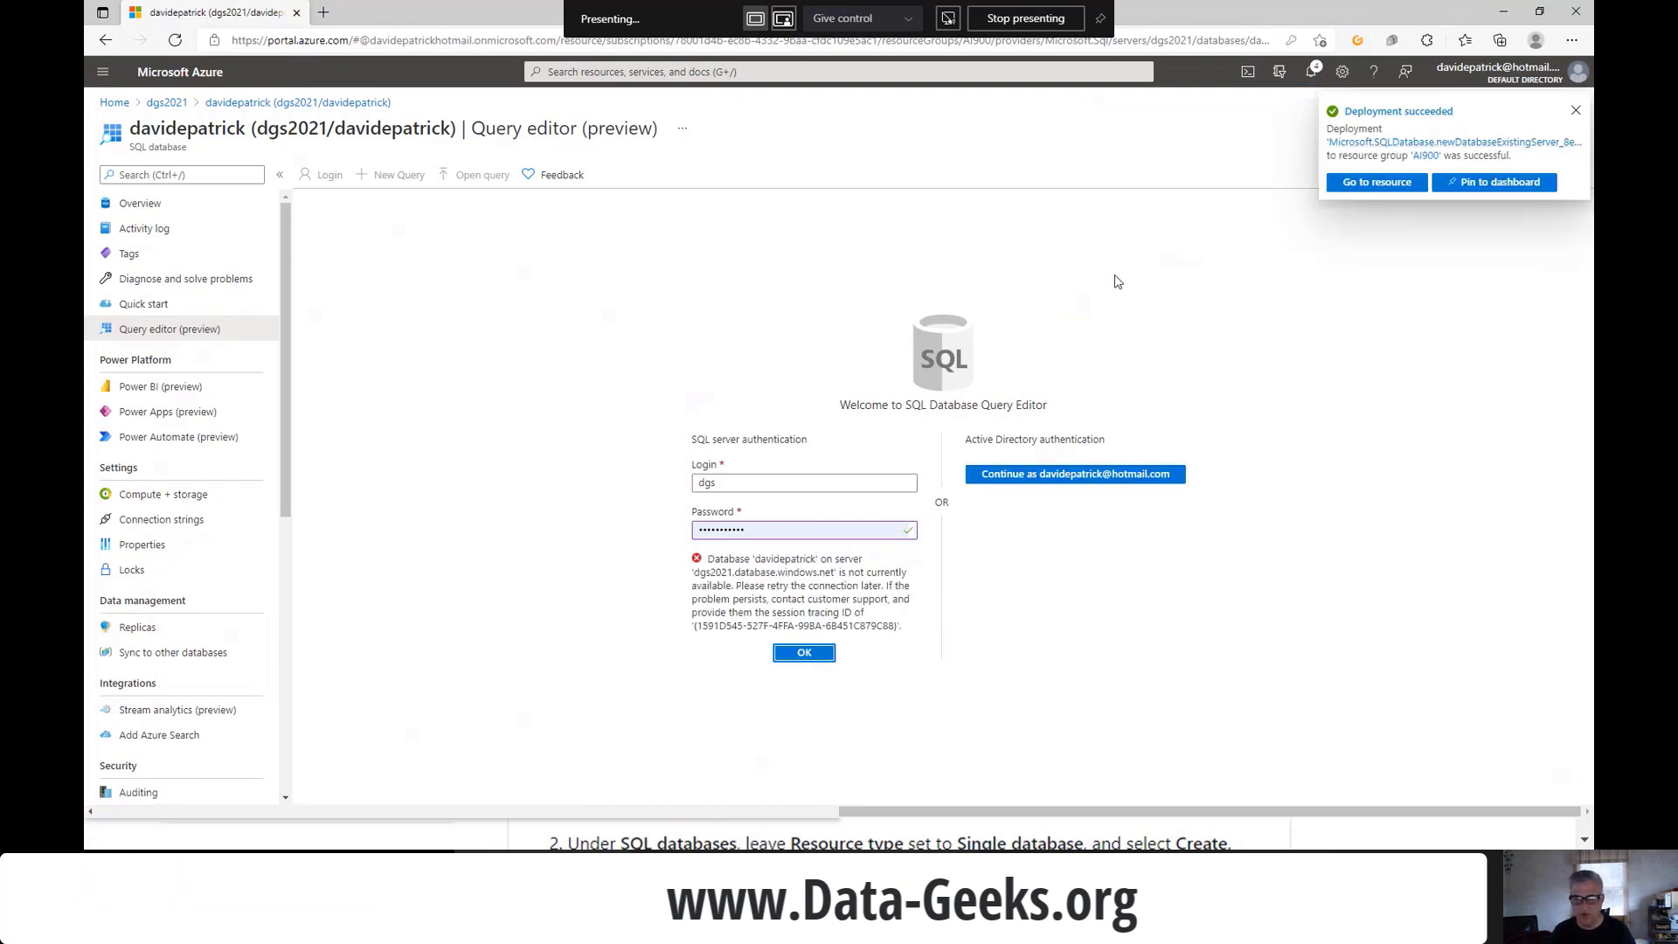
left_click(1576, 113)
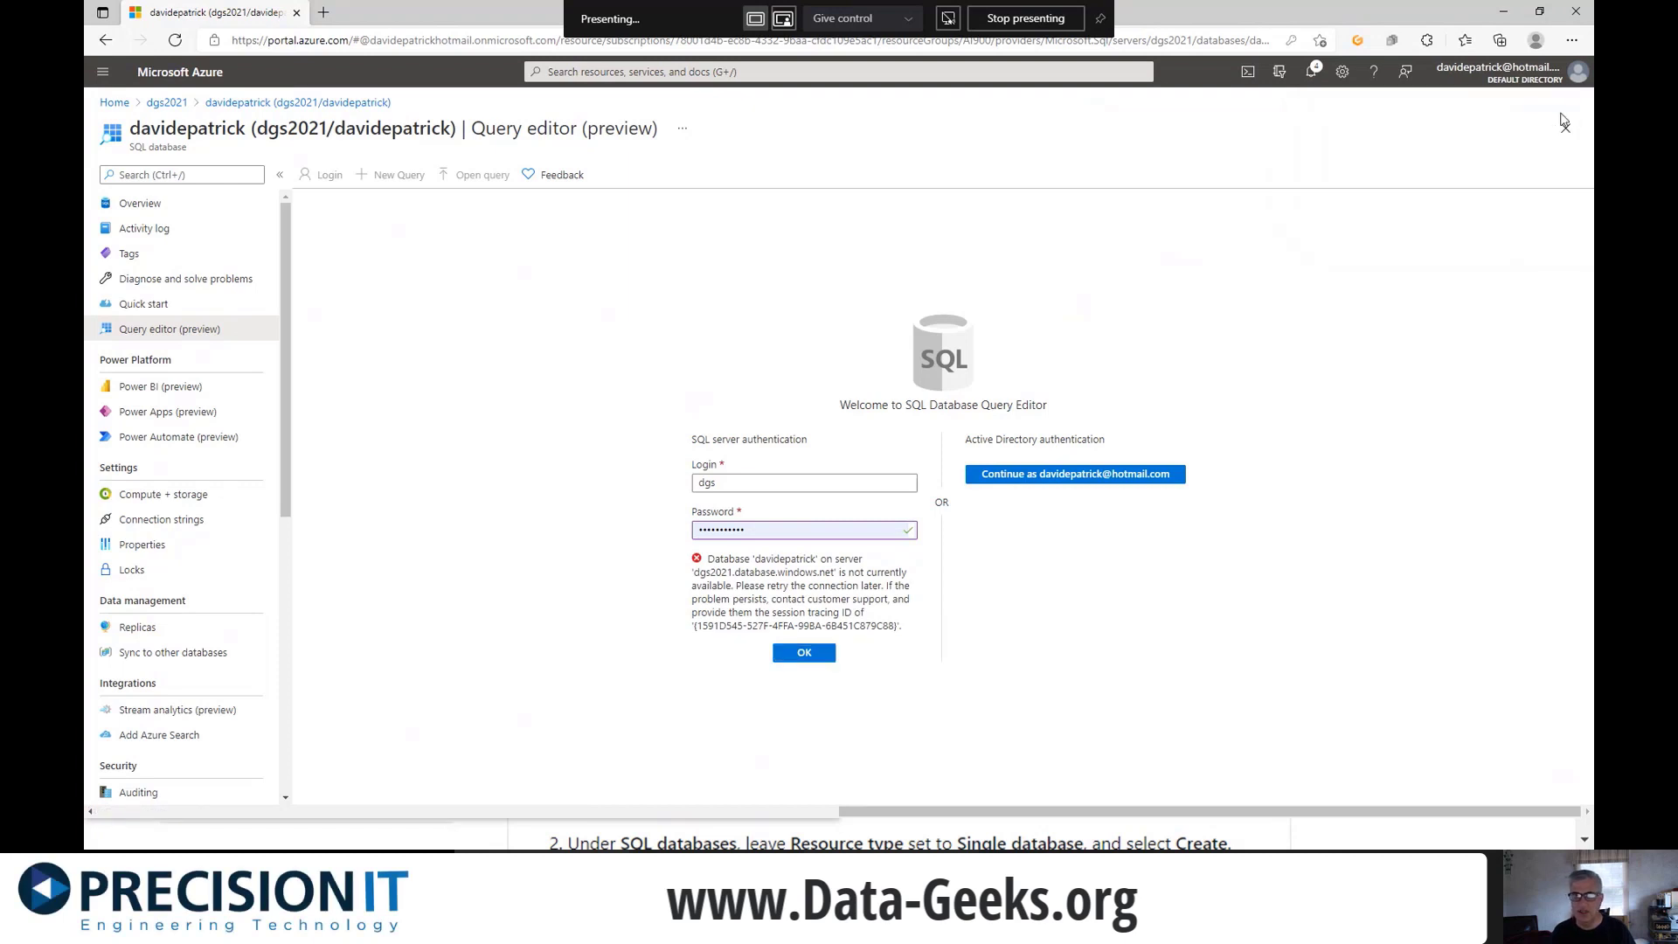
left_click(1053, 478)
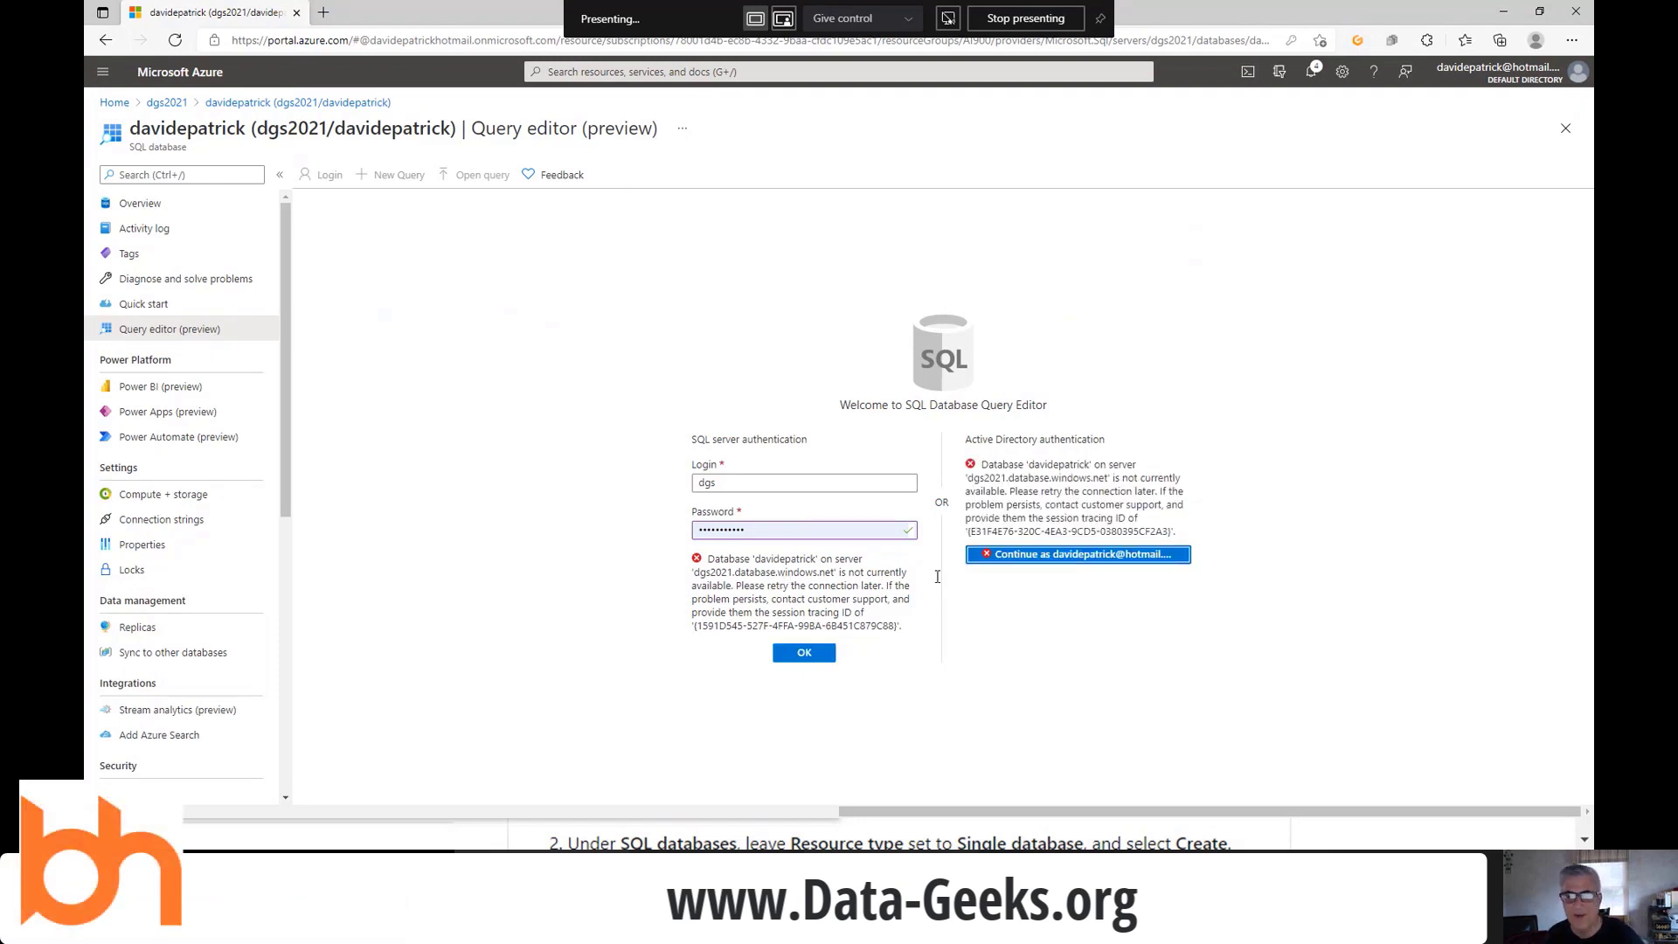
- Check Switch directory in the account menu, then view the deployment-succeeded notifications
left_click(1501, 73)
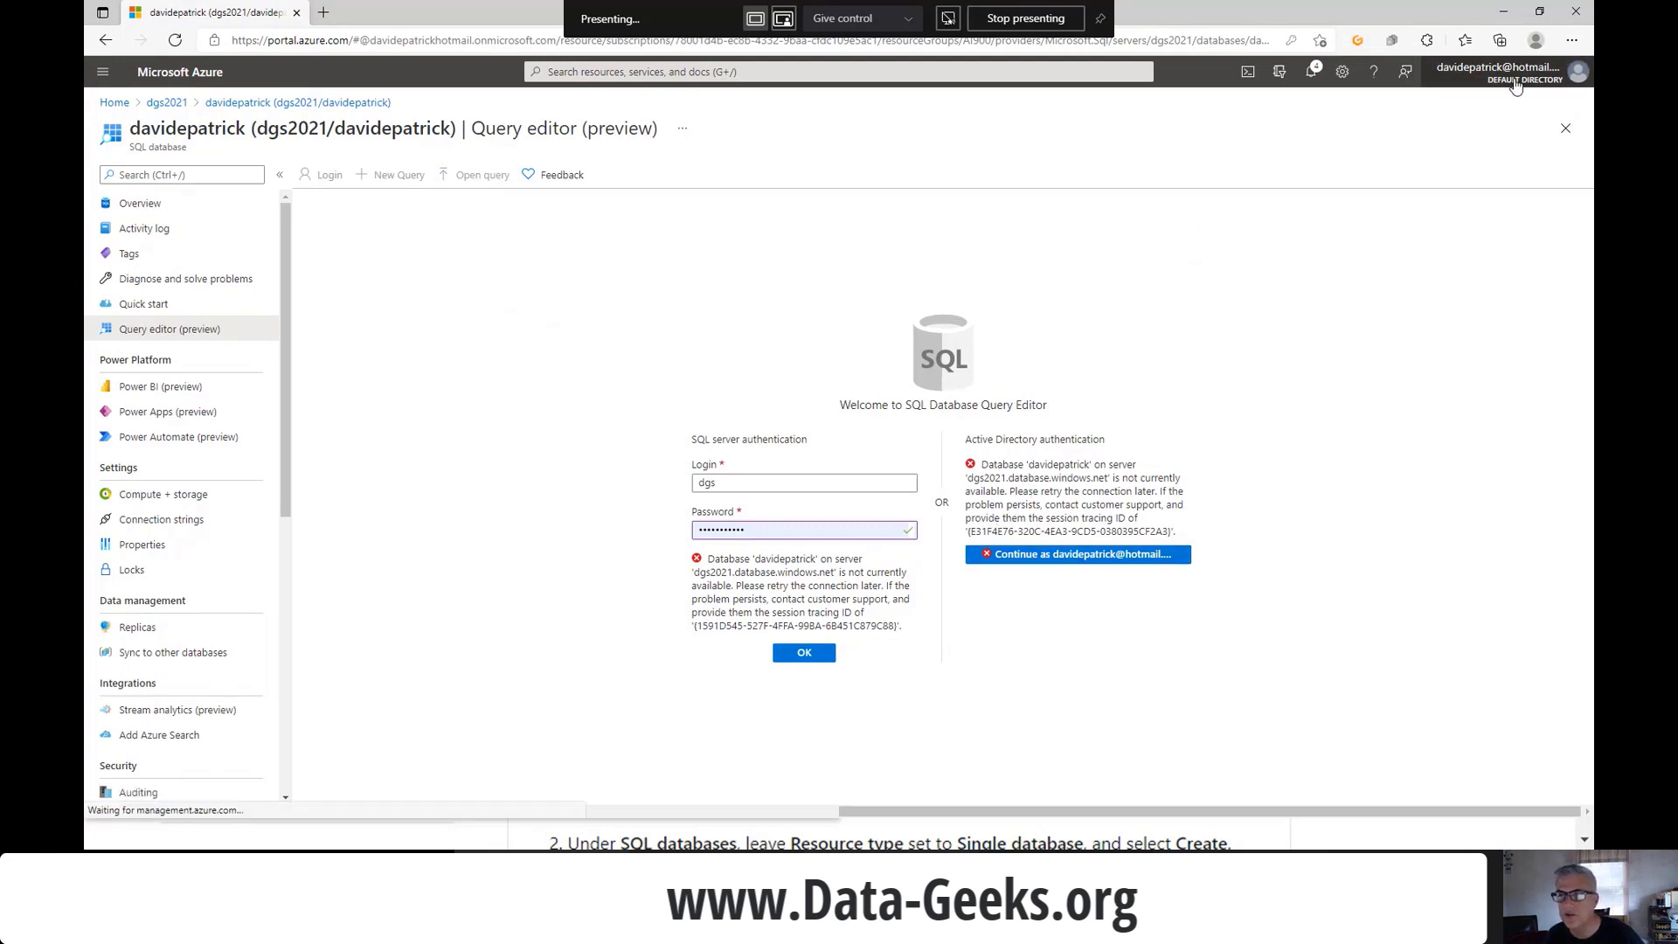
left_click(1505, 208)
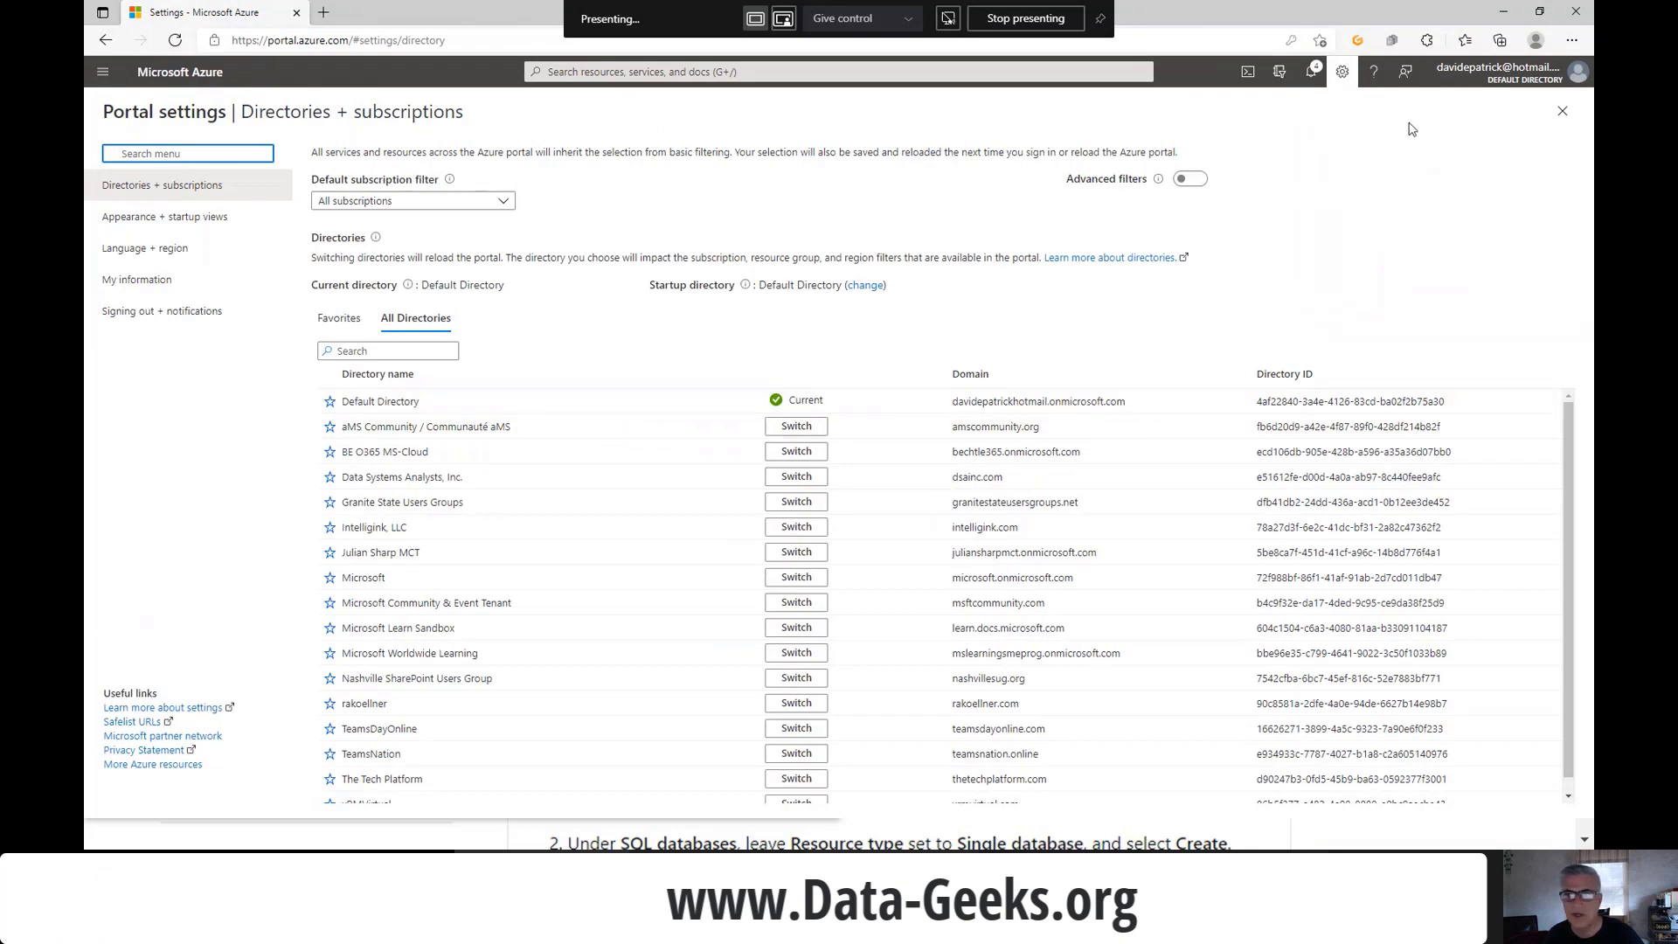
left_click(1562, 111)
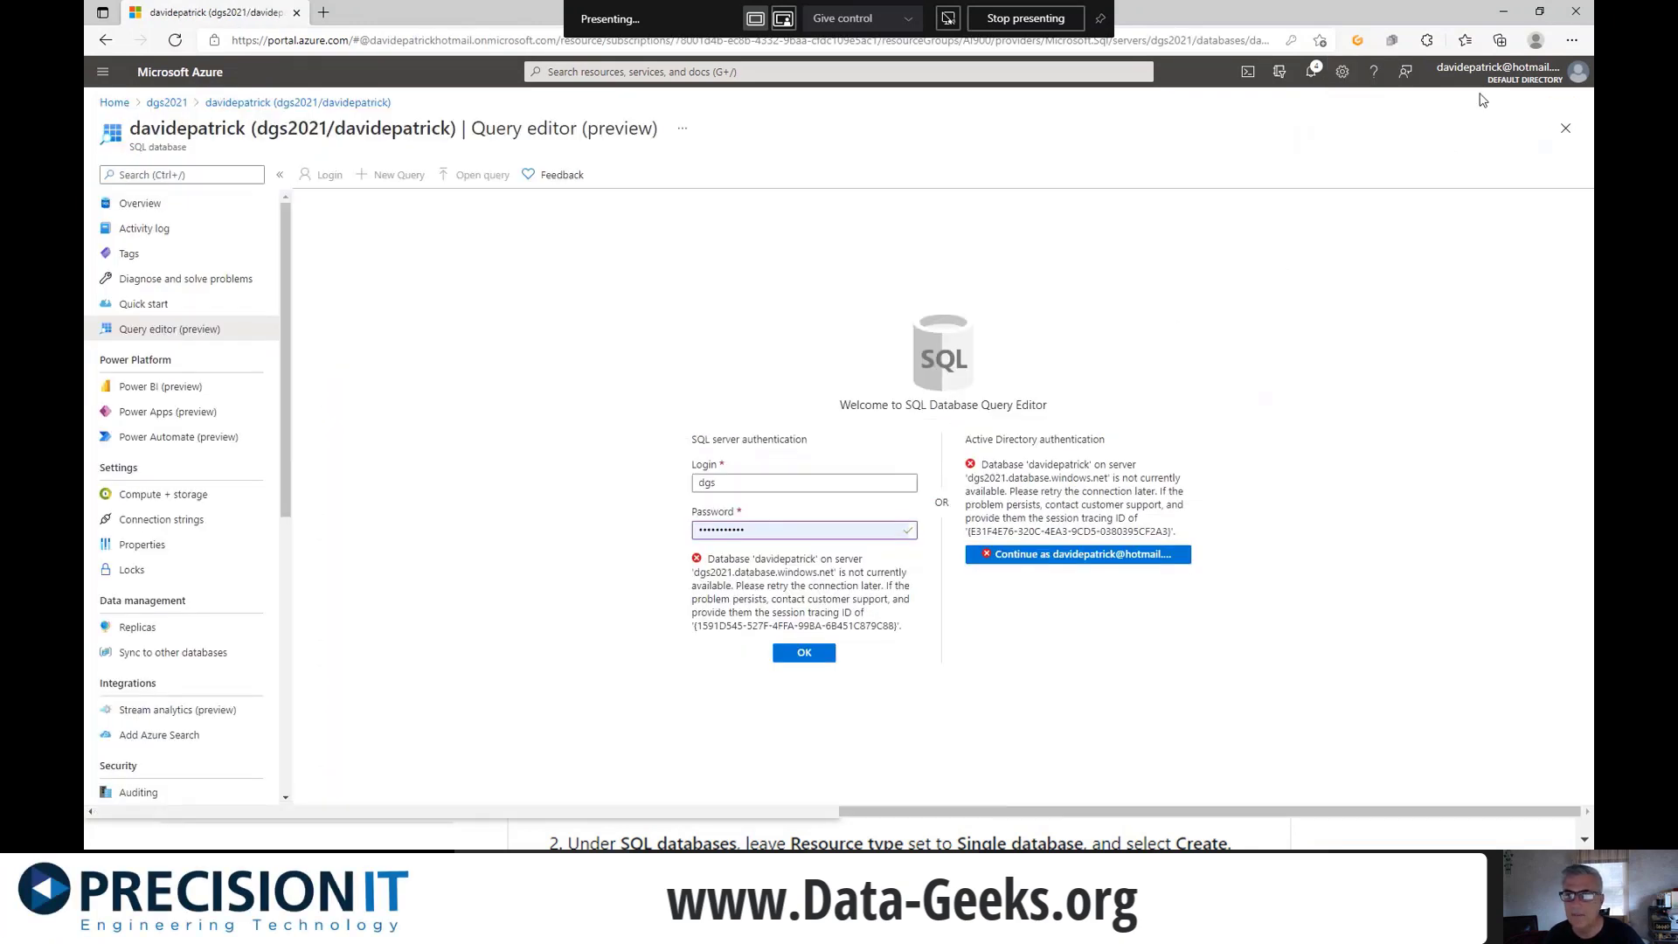
left_click(1405, 72)
left_click(1310, 74)
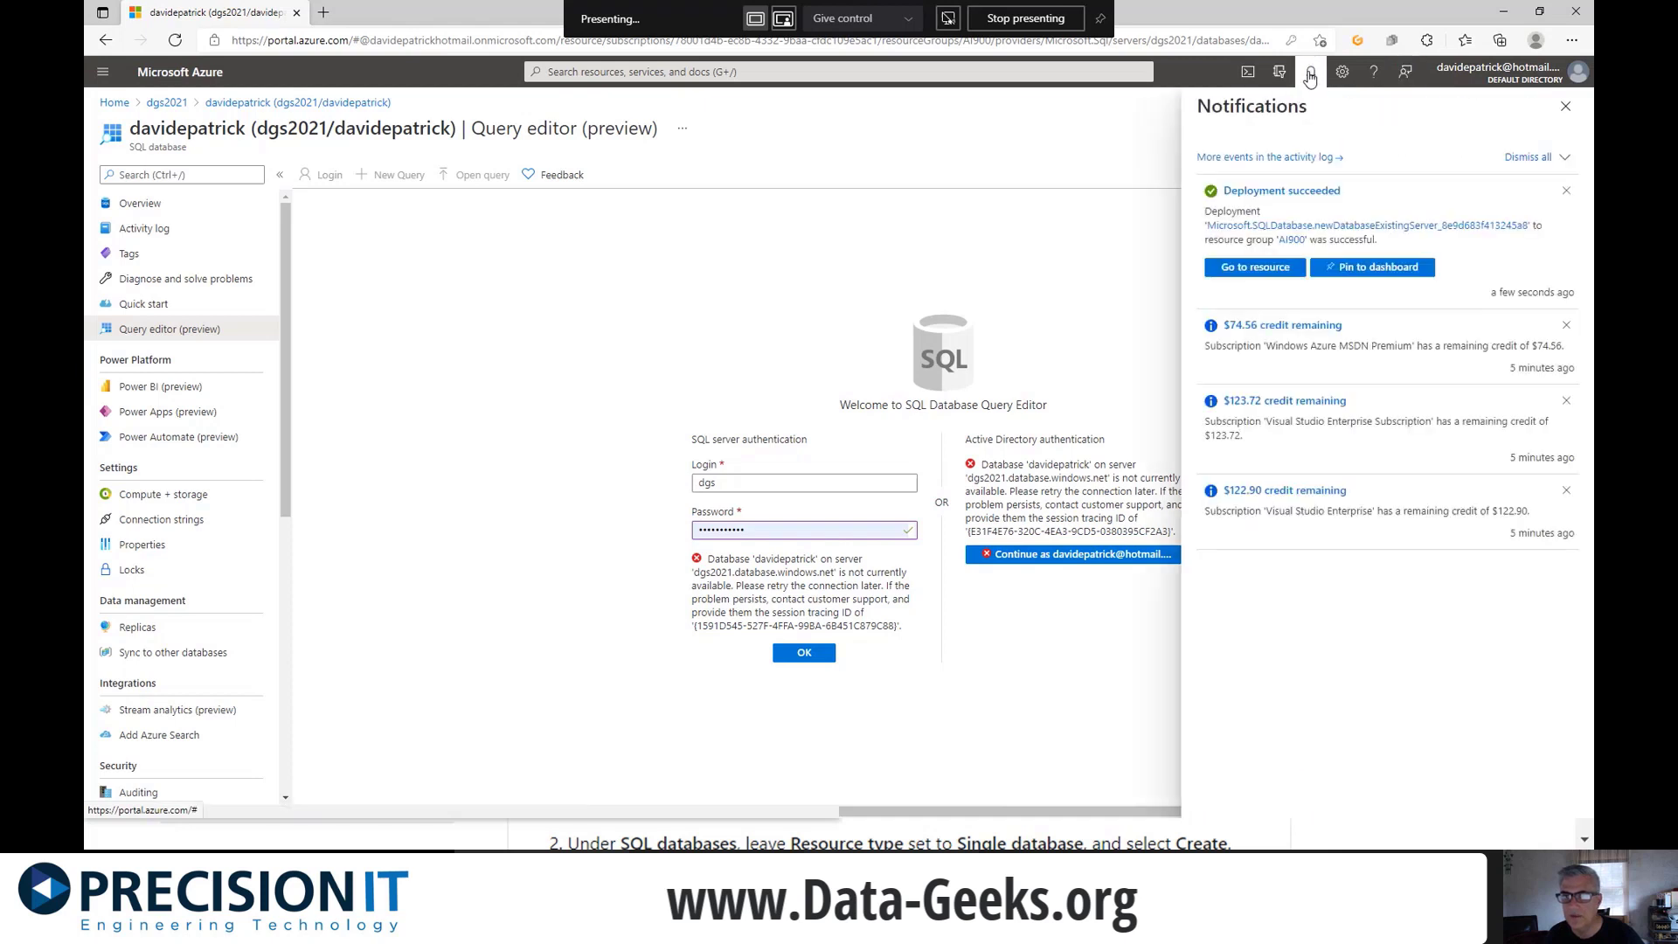
- Open the dgs2021-1 Query editor (preview), sign in with the SQL login, and expand Tables
left_click(1255, 267)
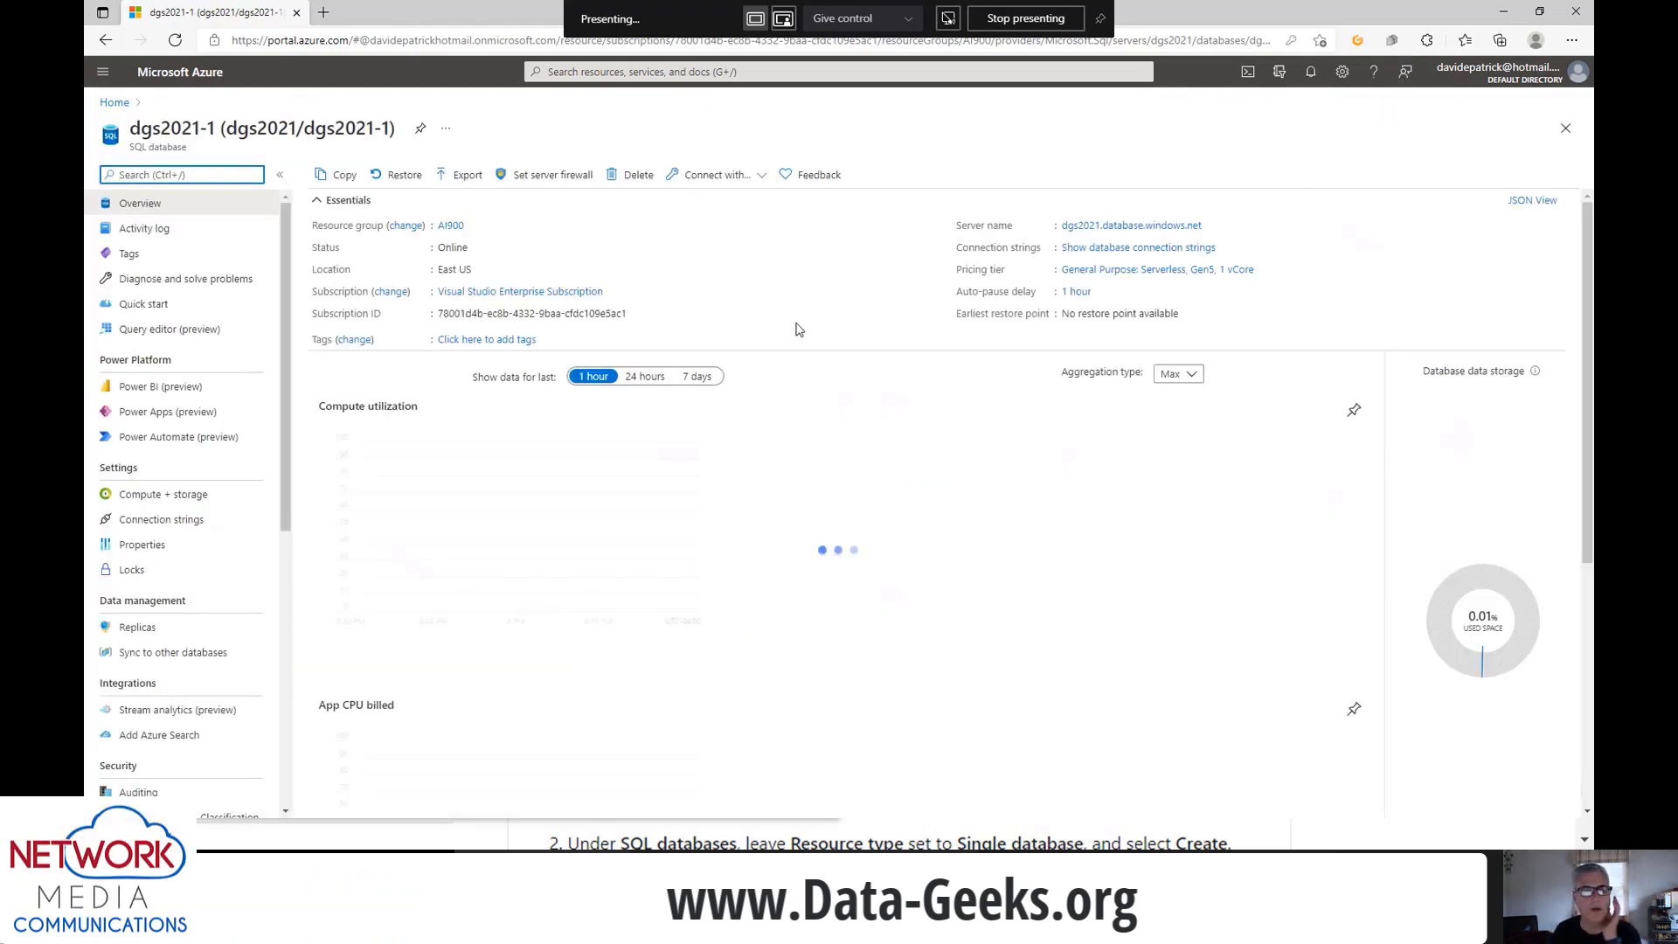
left_click(187, 330)
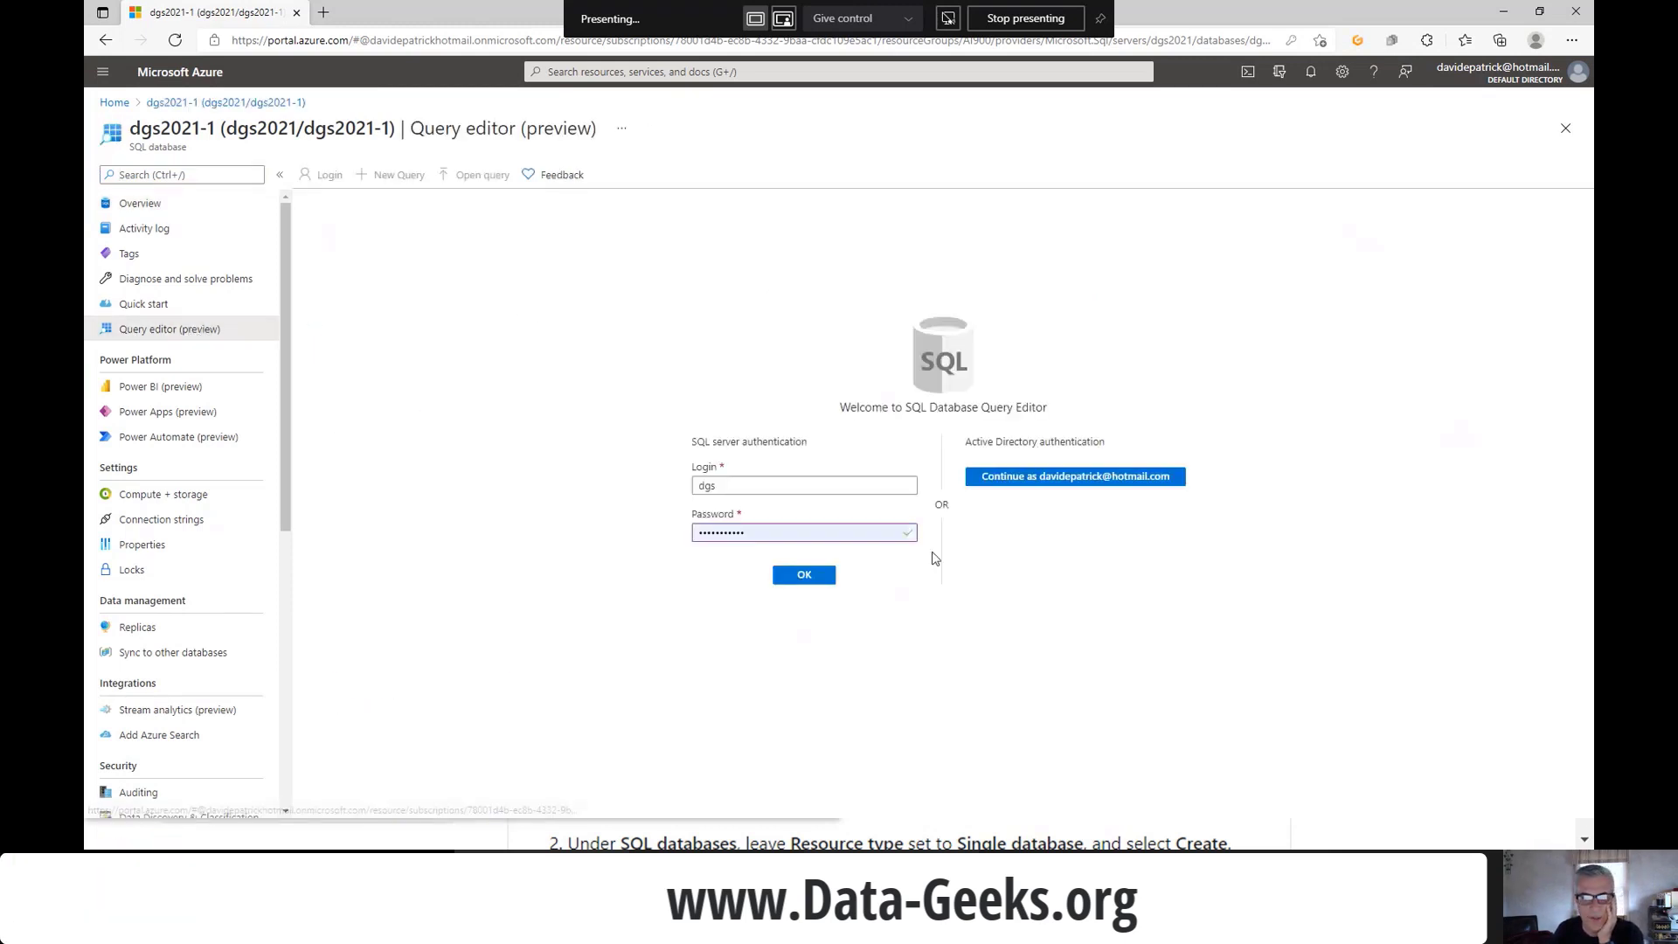
left_click(804, 574)
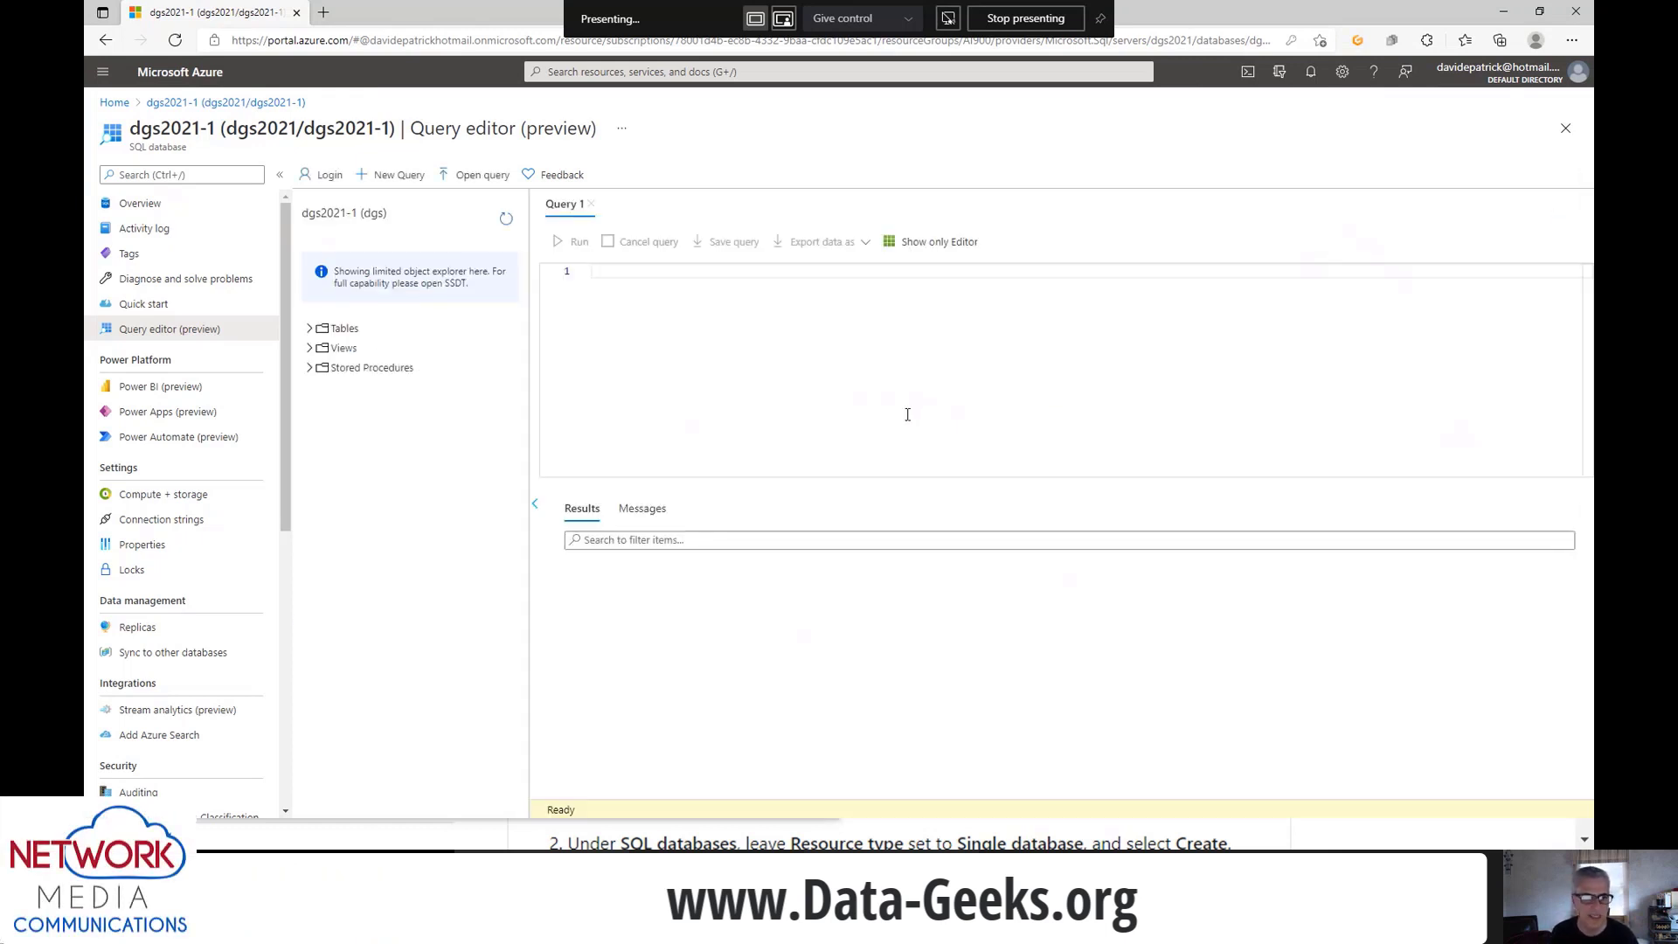
left_click(311, 331)
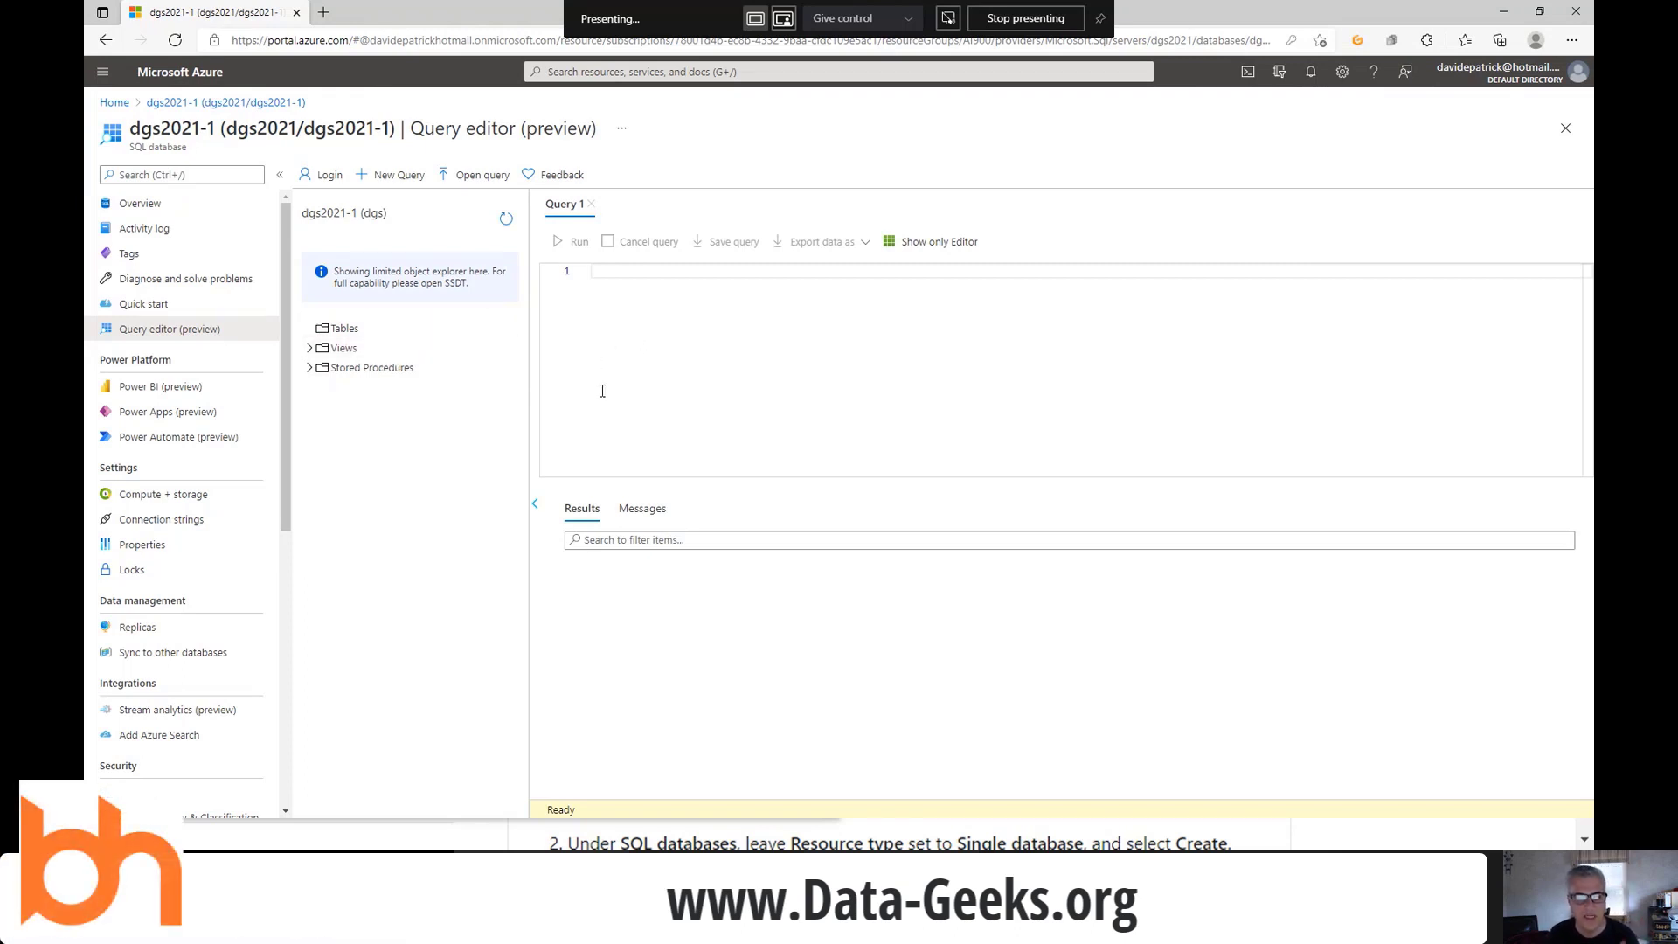
left_click(393, 326)
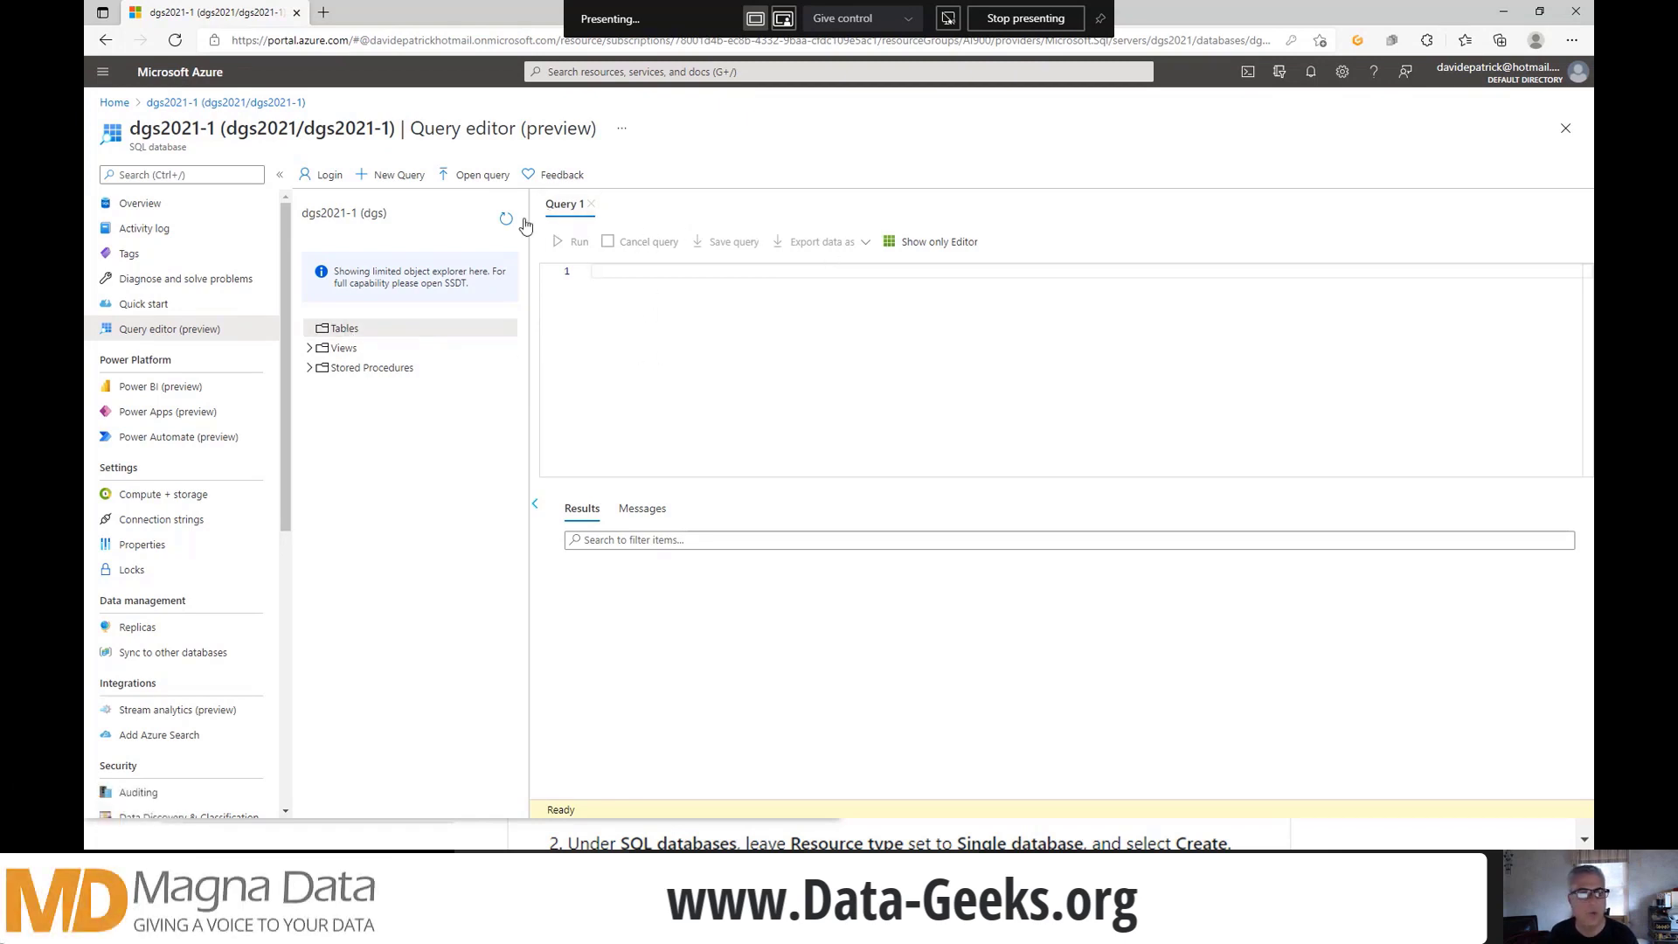
- Load query (1).sql from Downloads into a new query tab
left_click(476, 174)
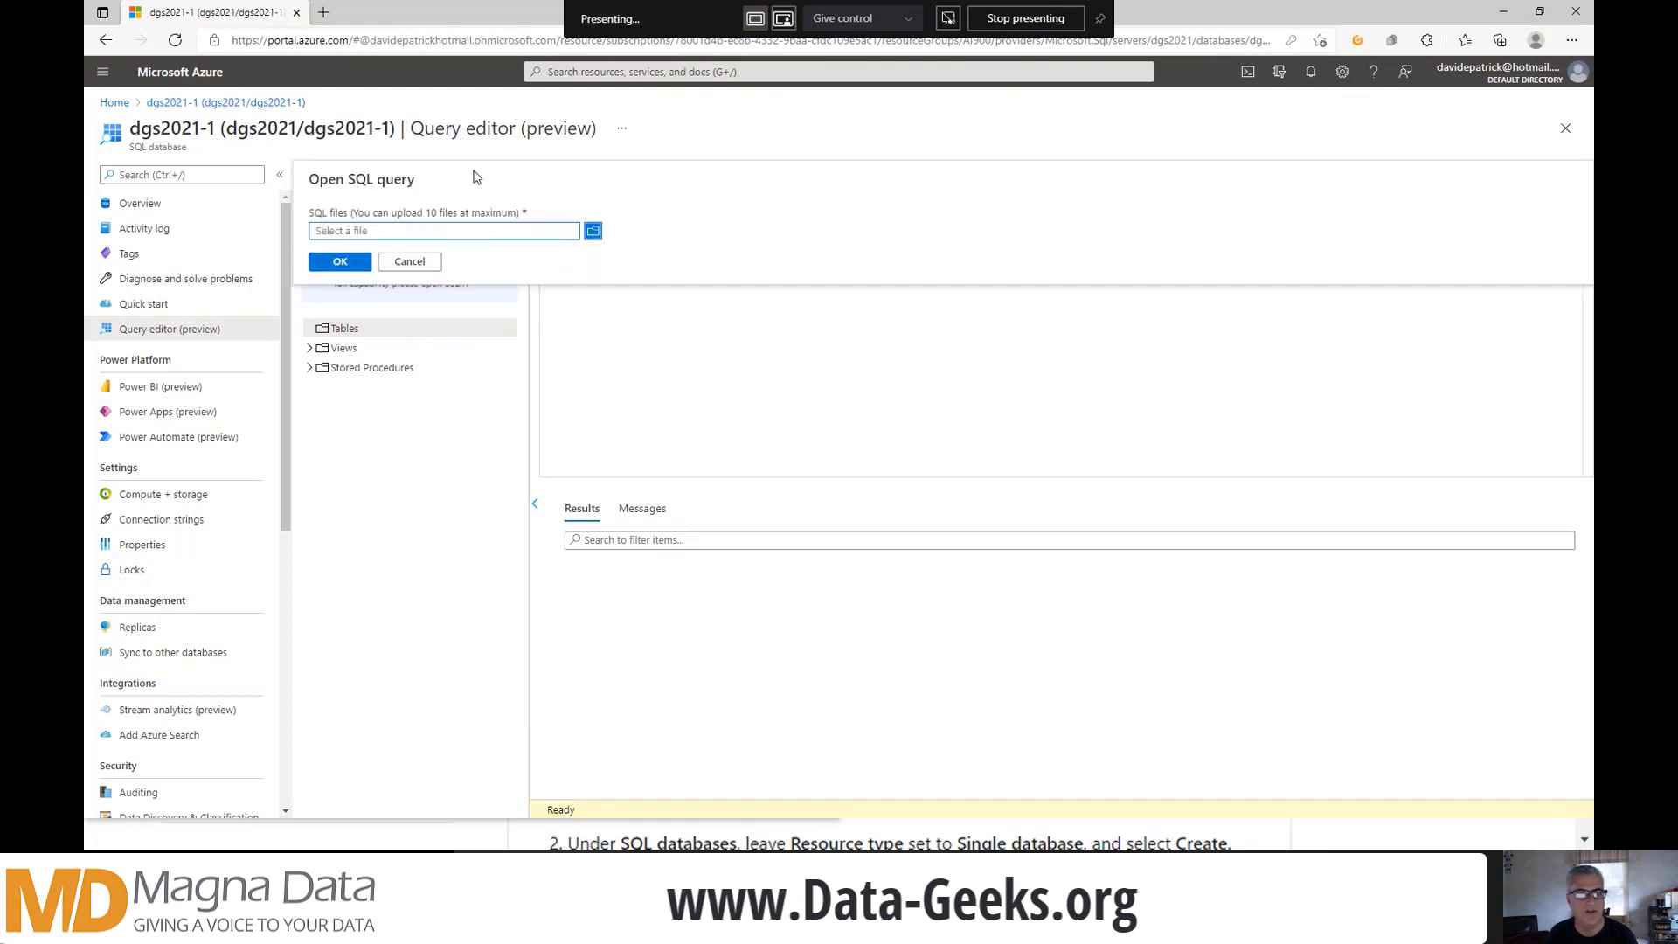
left_click(594, 230)
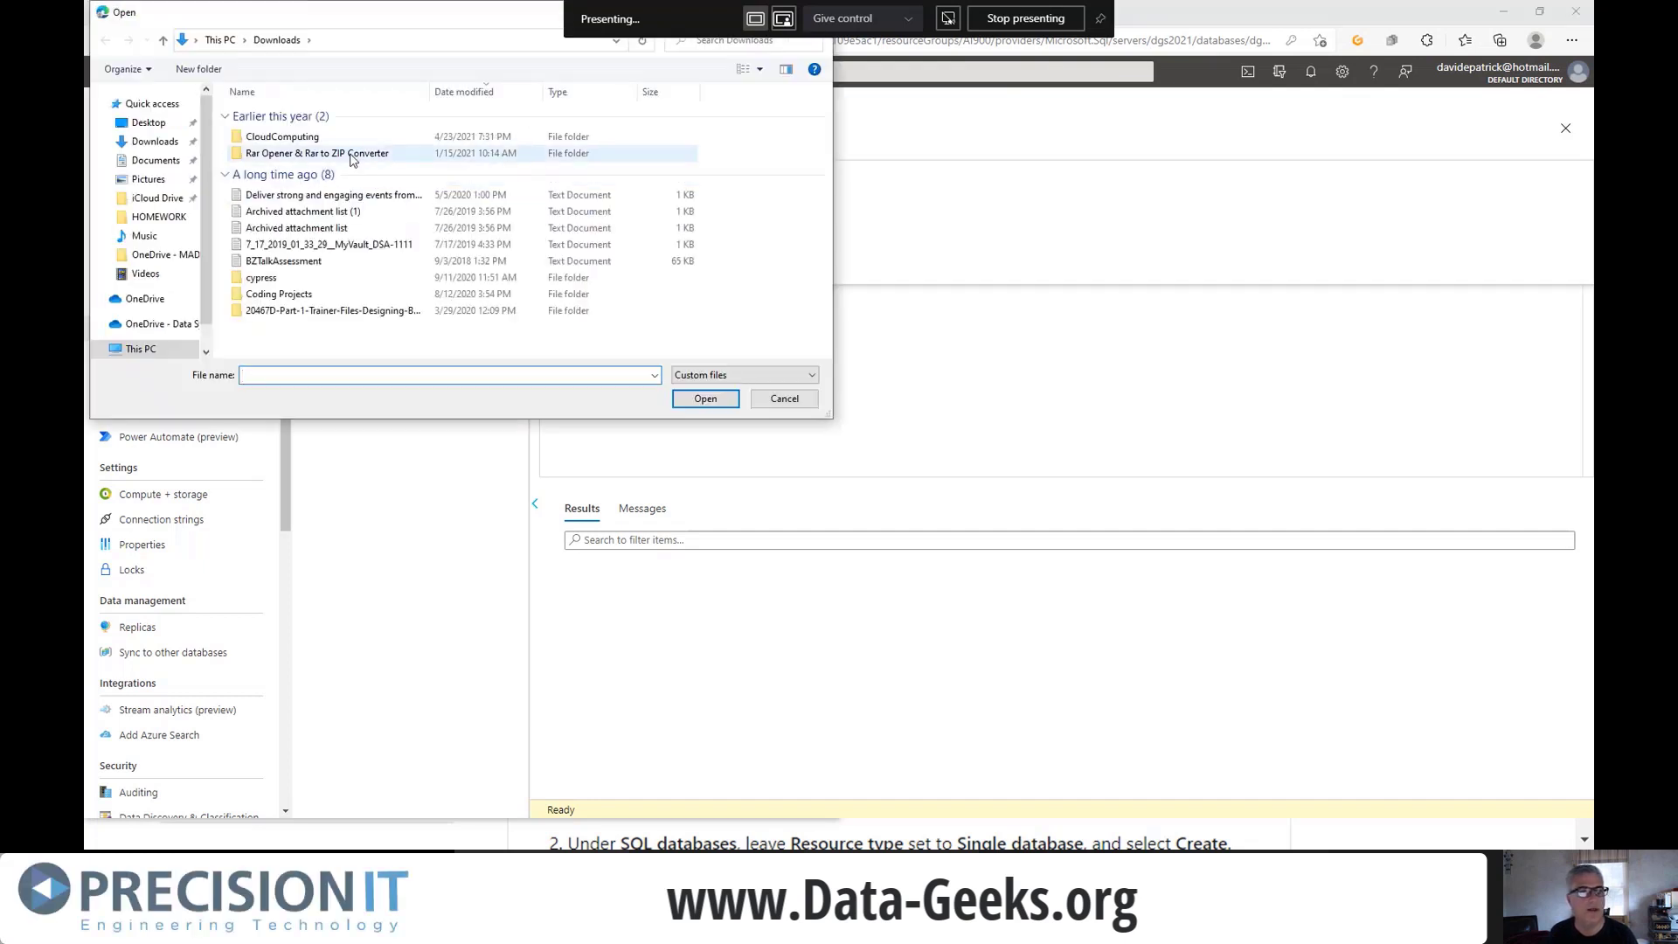
double_click(319, 138)
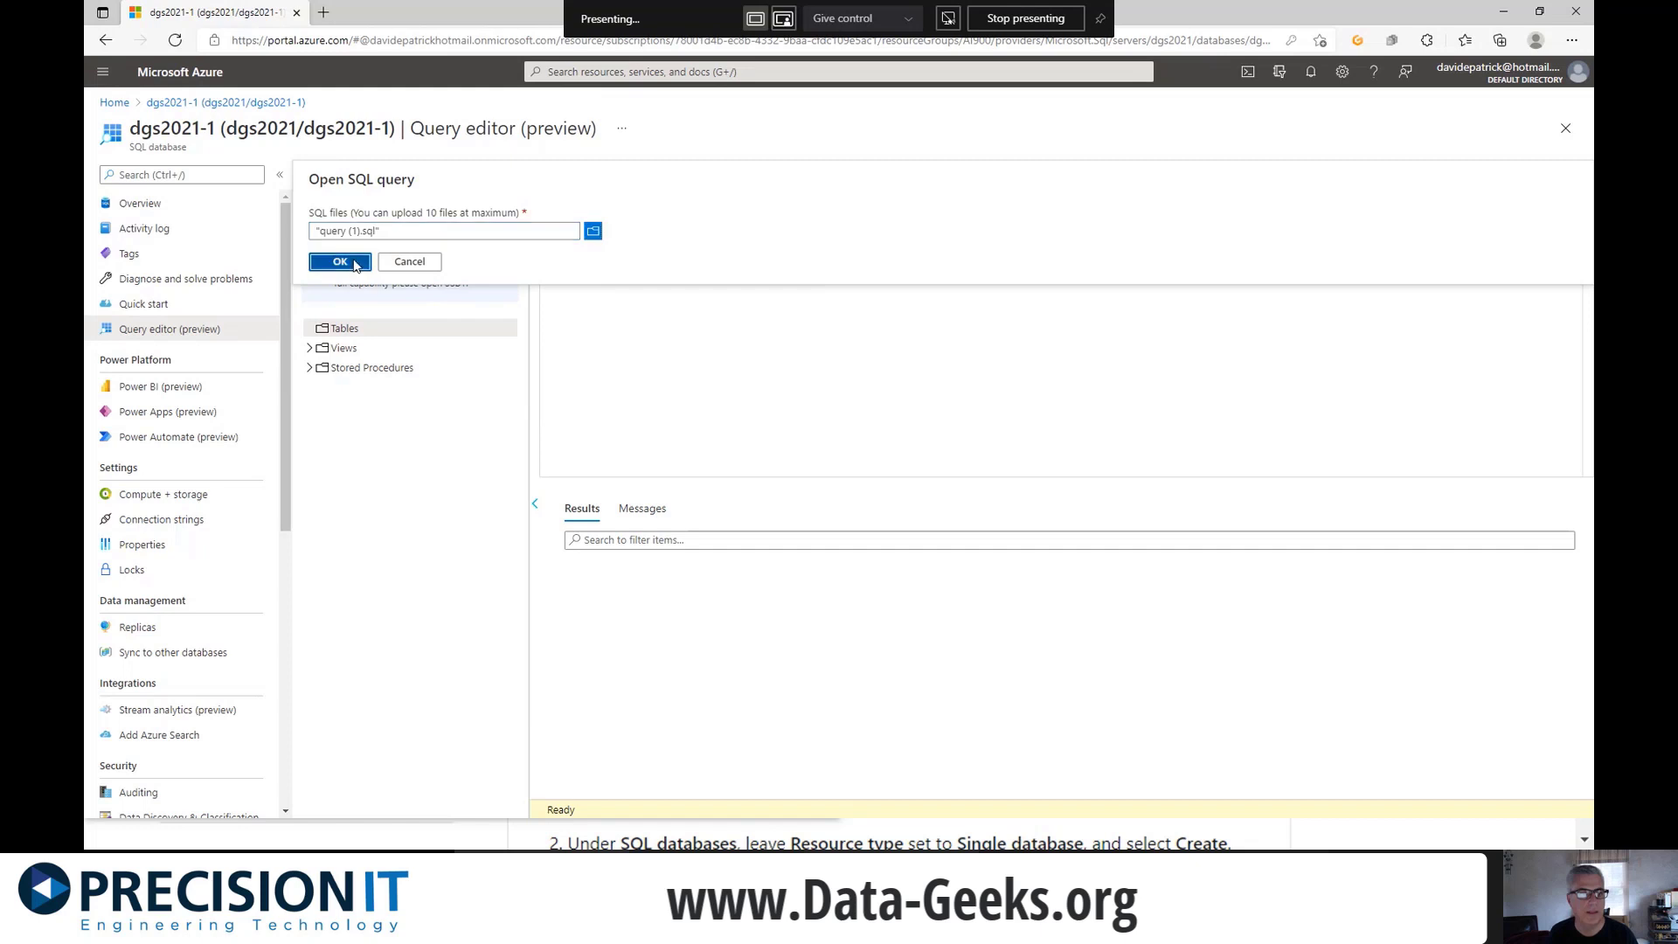
left_click(340, 261)
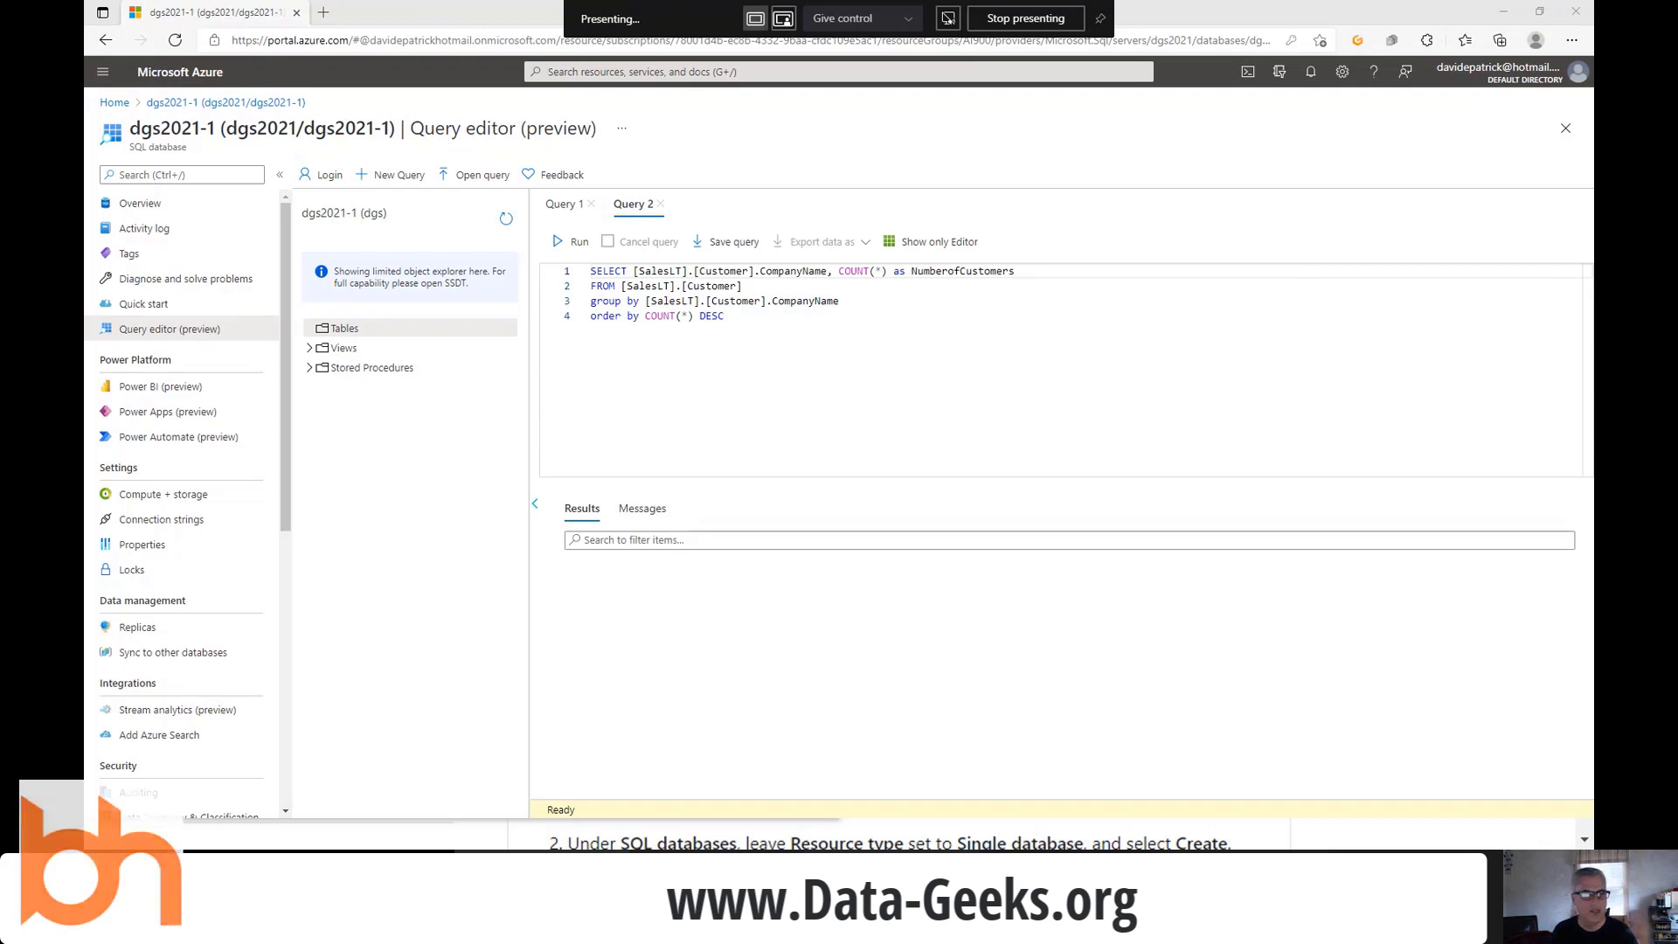
- Return to the dgs2021-1 overview, discarding unsaved query edits, and launch SQL Server Management Studio
left_click(254, 108)
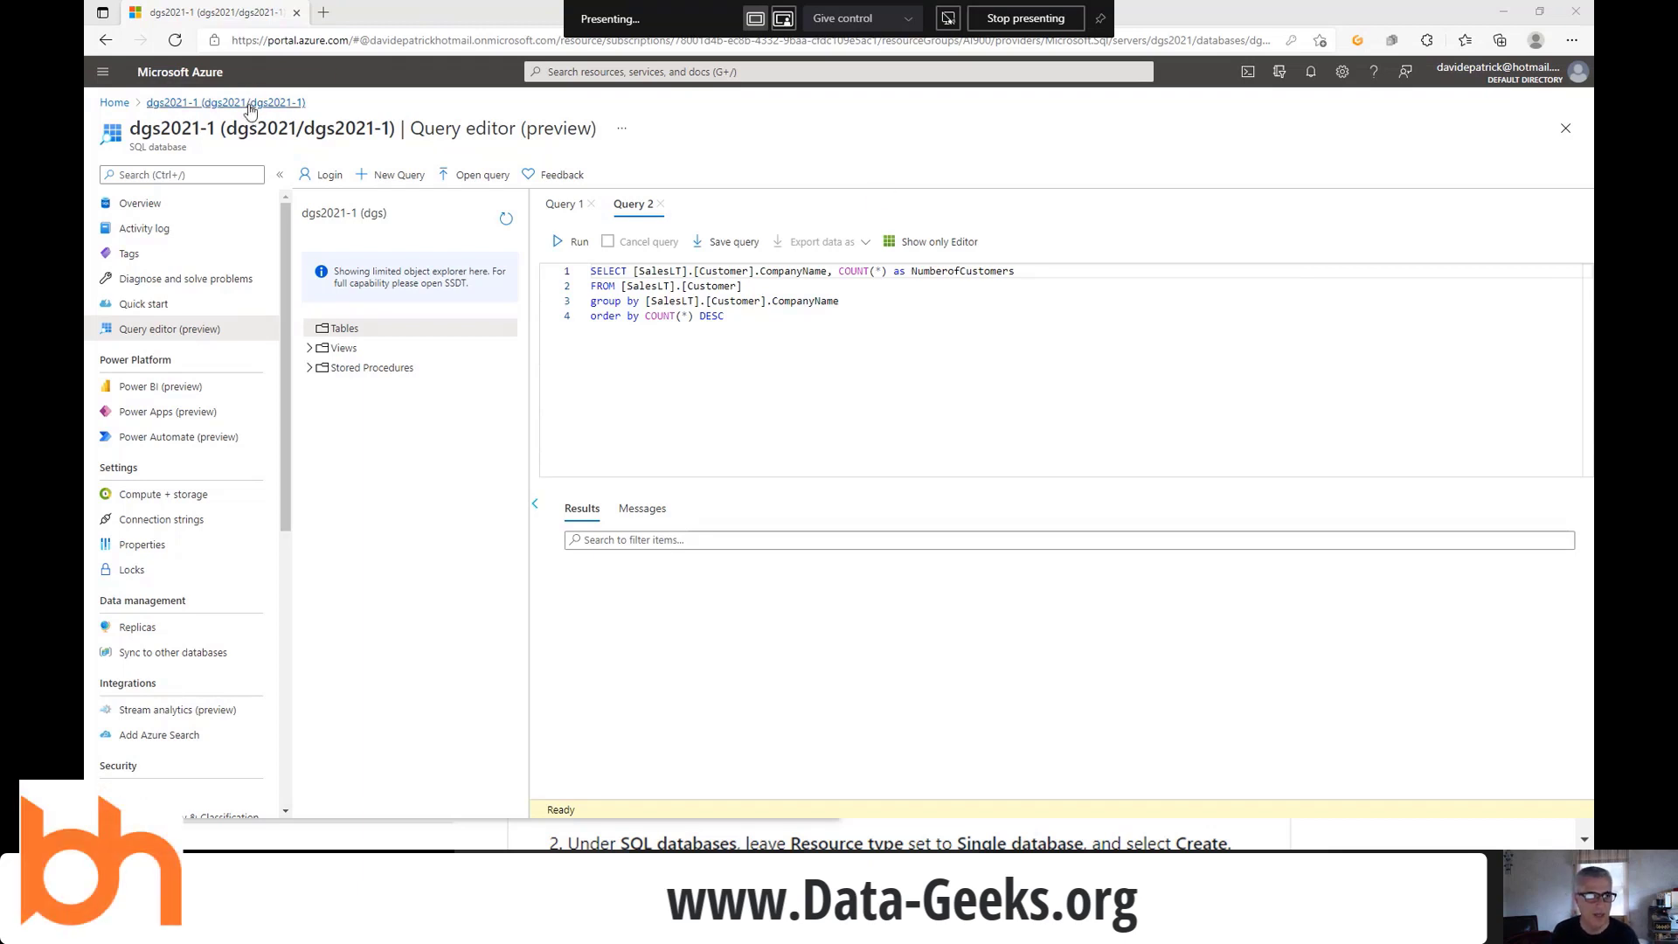
left_click(915, 126)
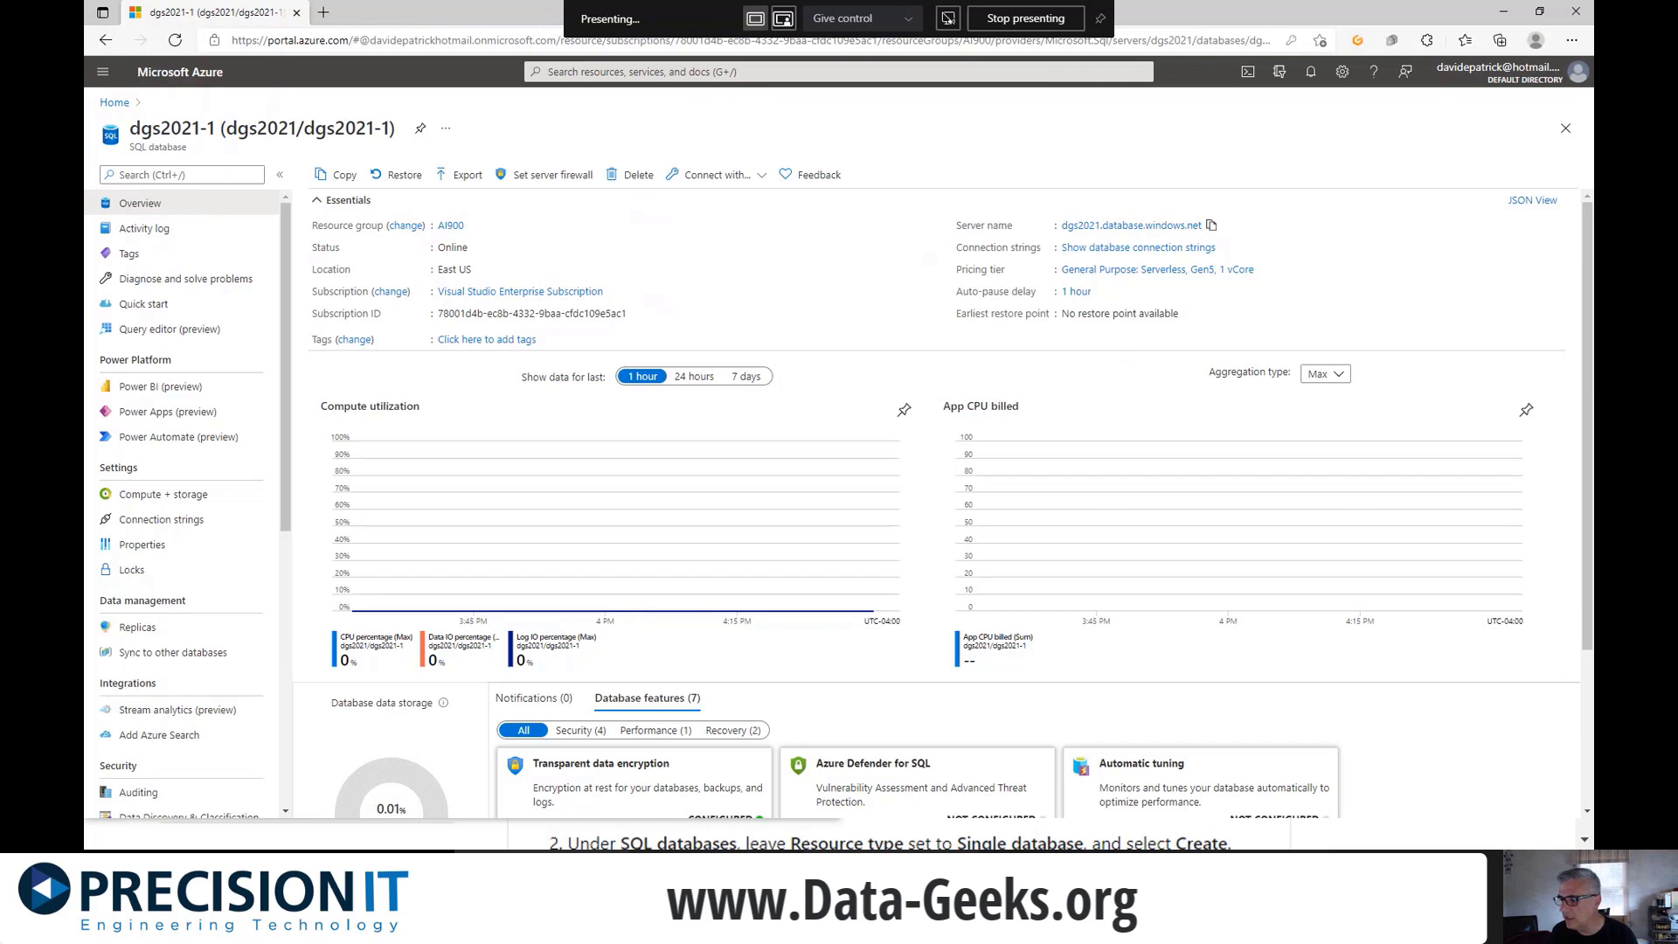
left_click(948, 19)
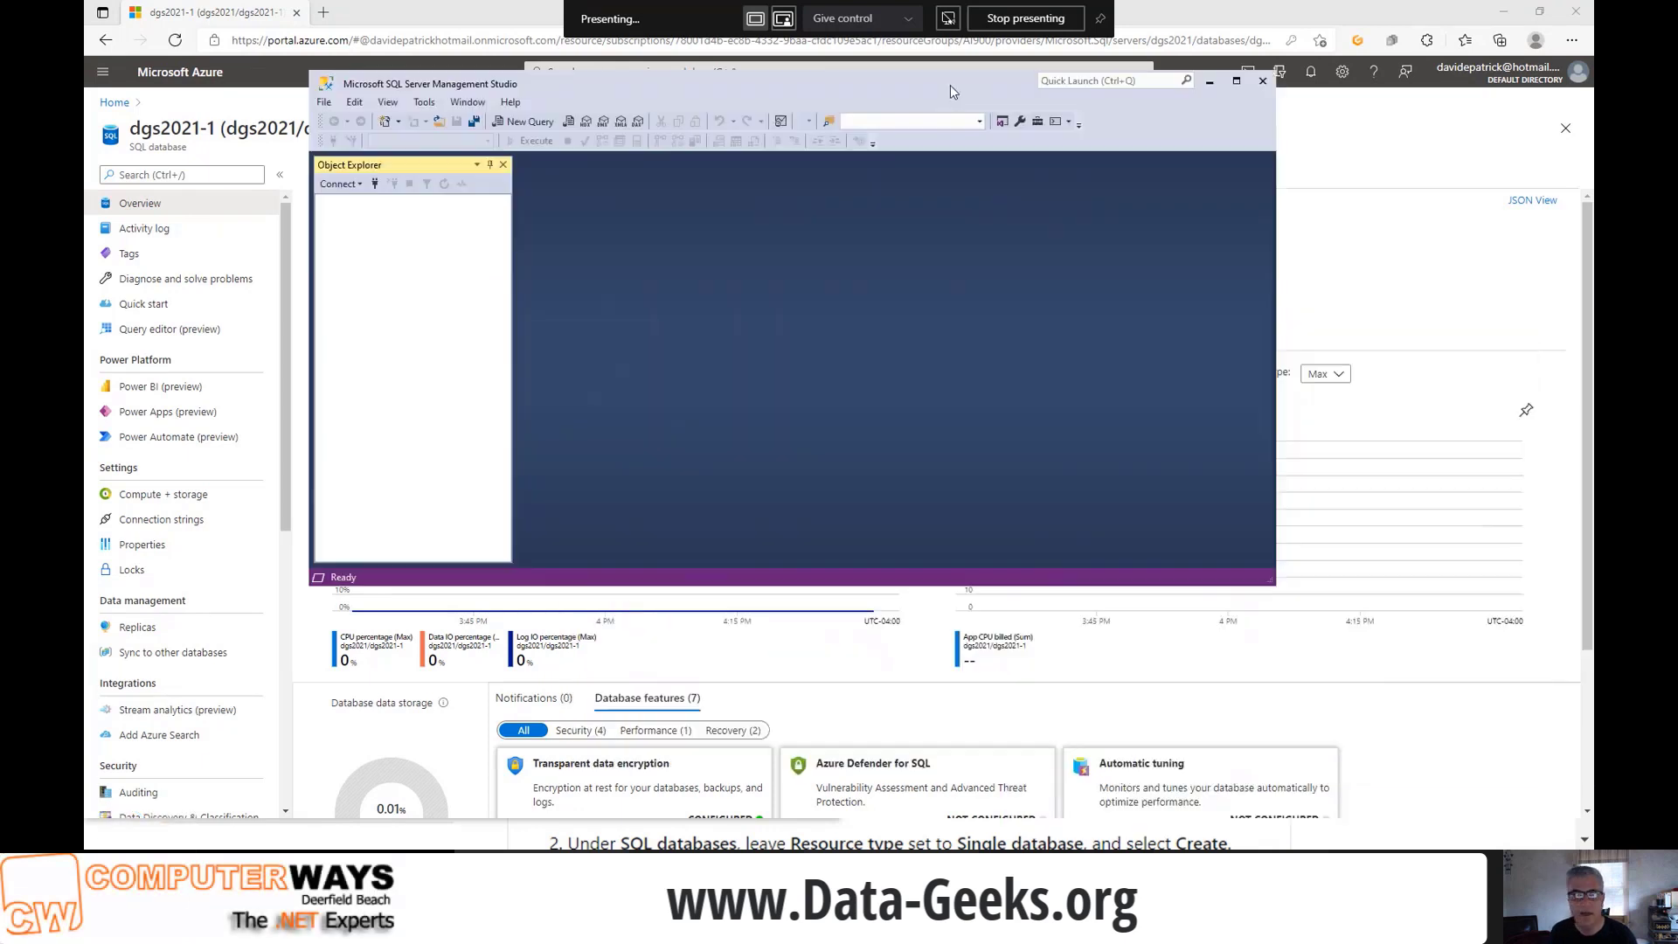
- Connect to the dgs2021 Database Engine using SQL Server Authentication and the SQL password
left_click(370, 218)
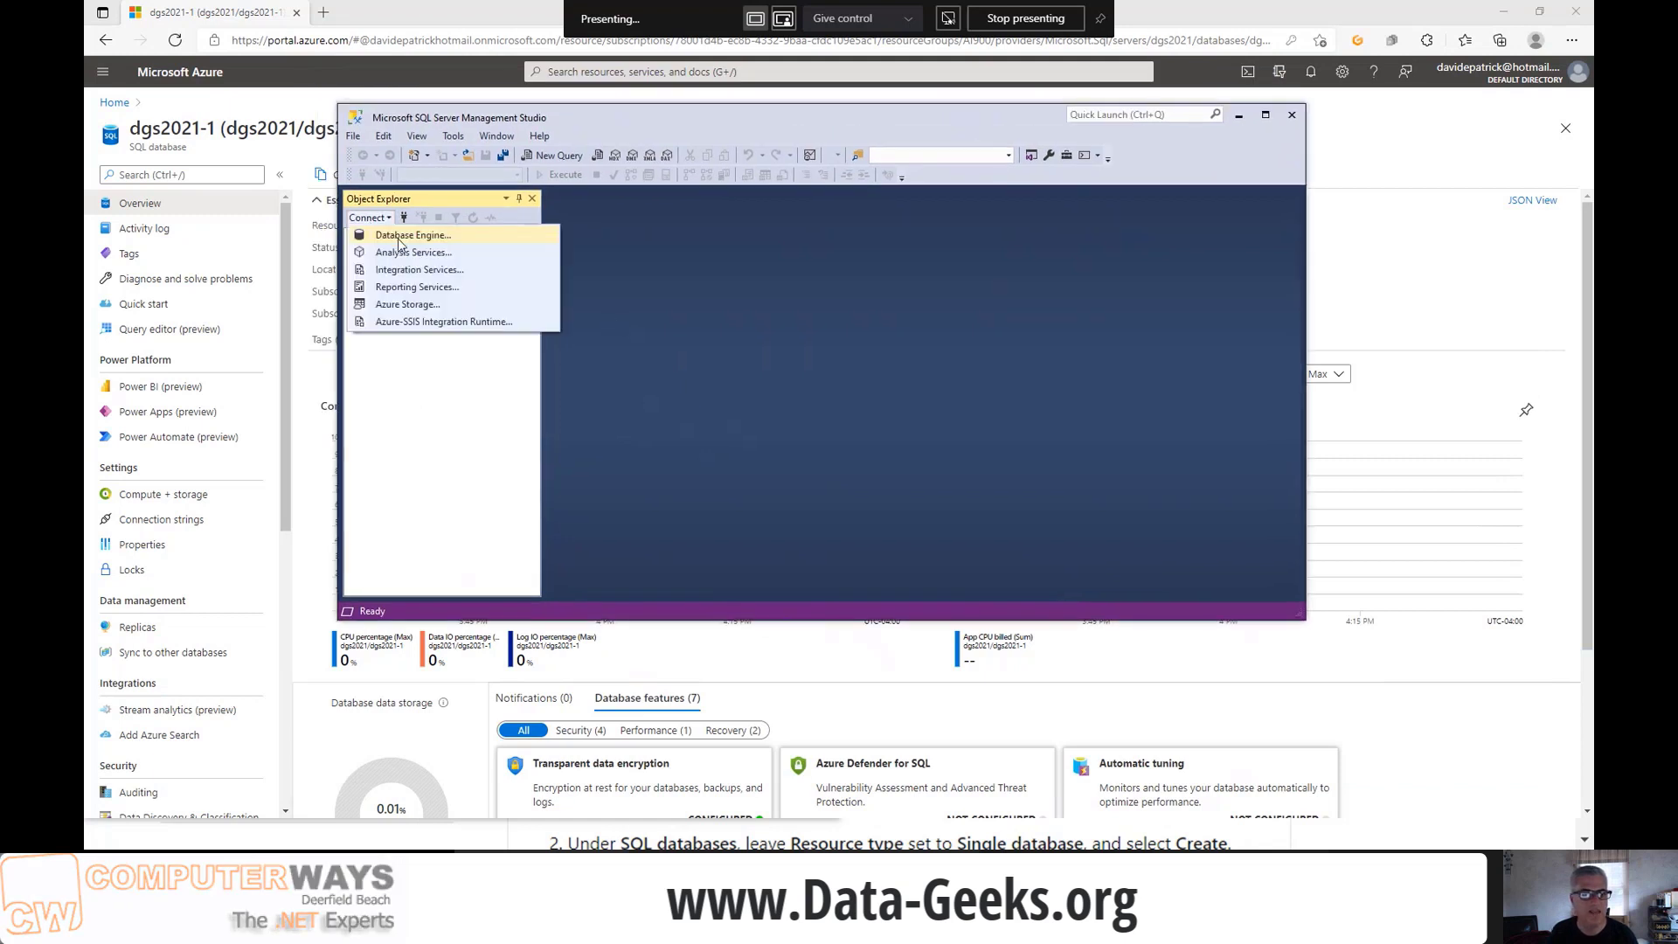
left_click(384, 231)
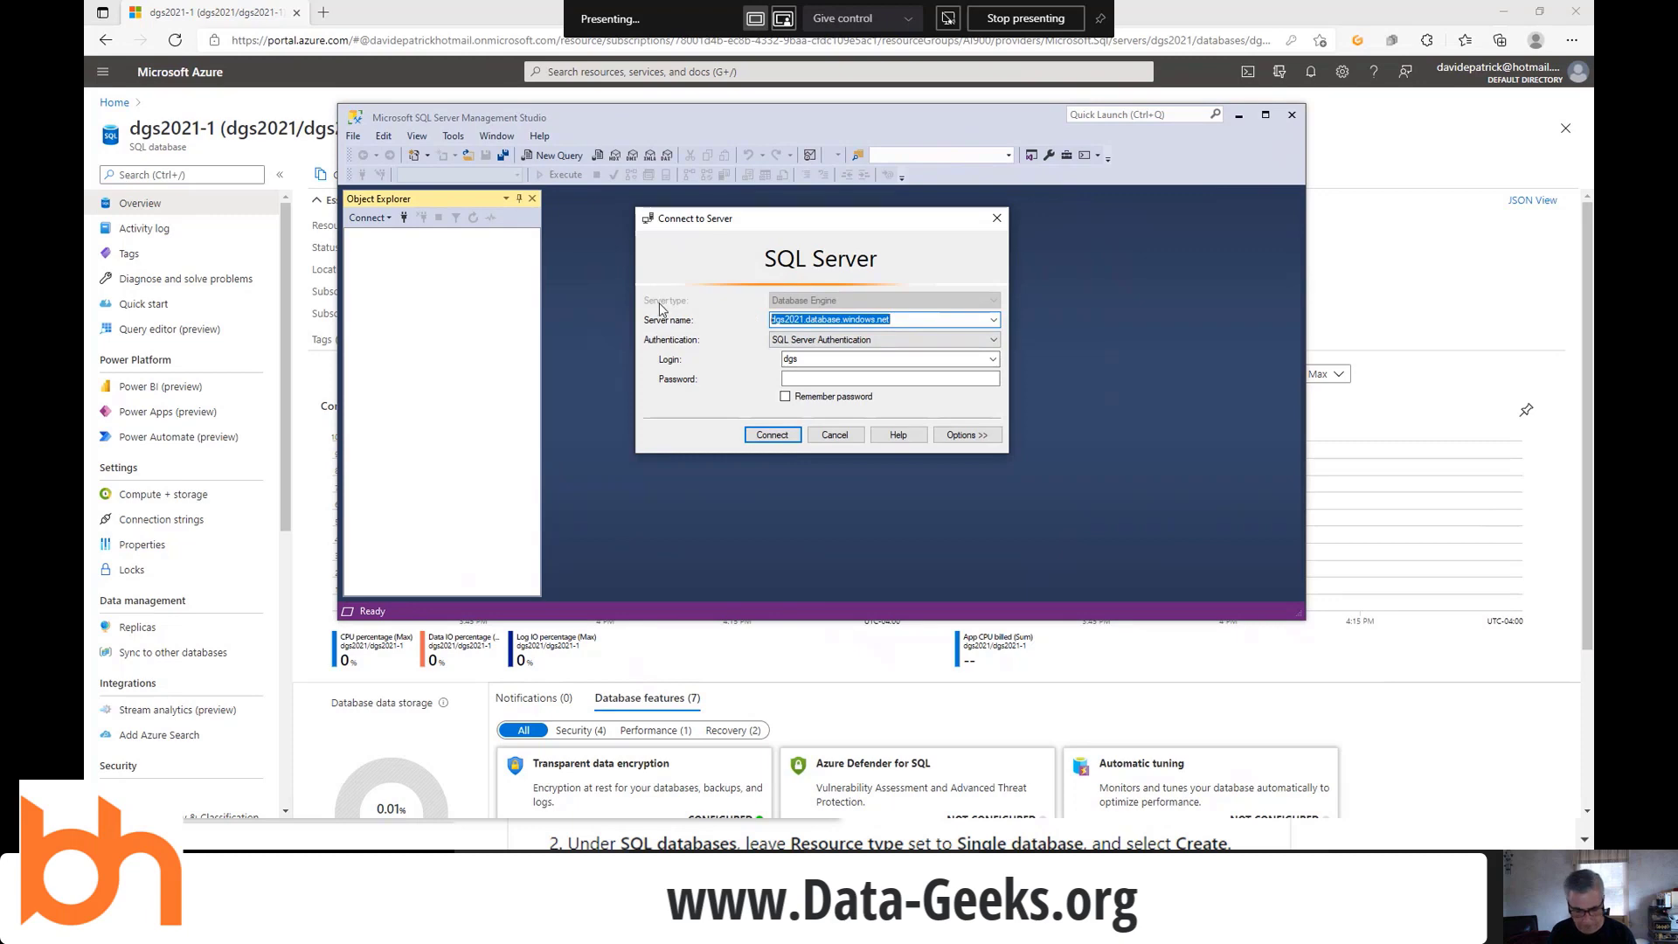
left_click(813, 340)
left_click(812, 340)
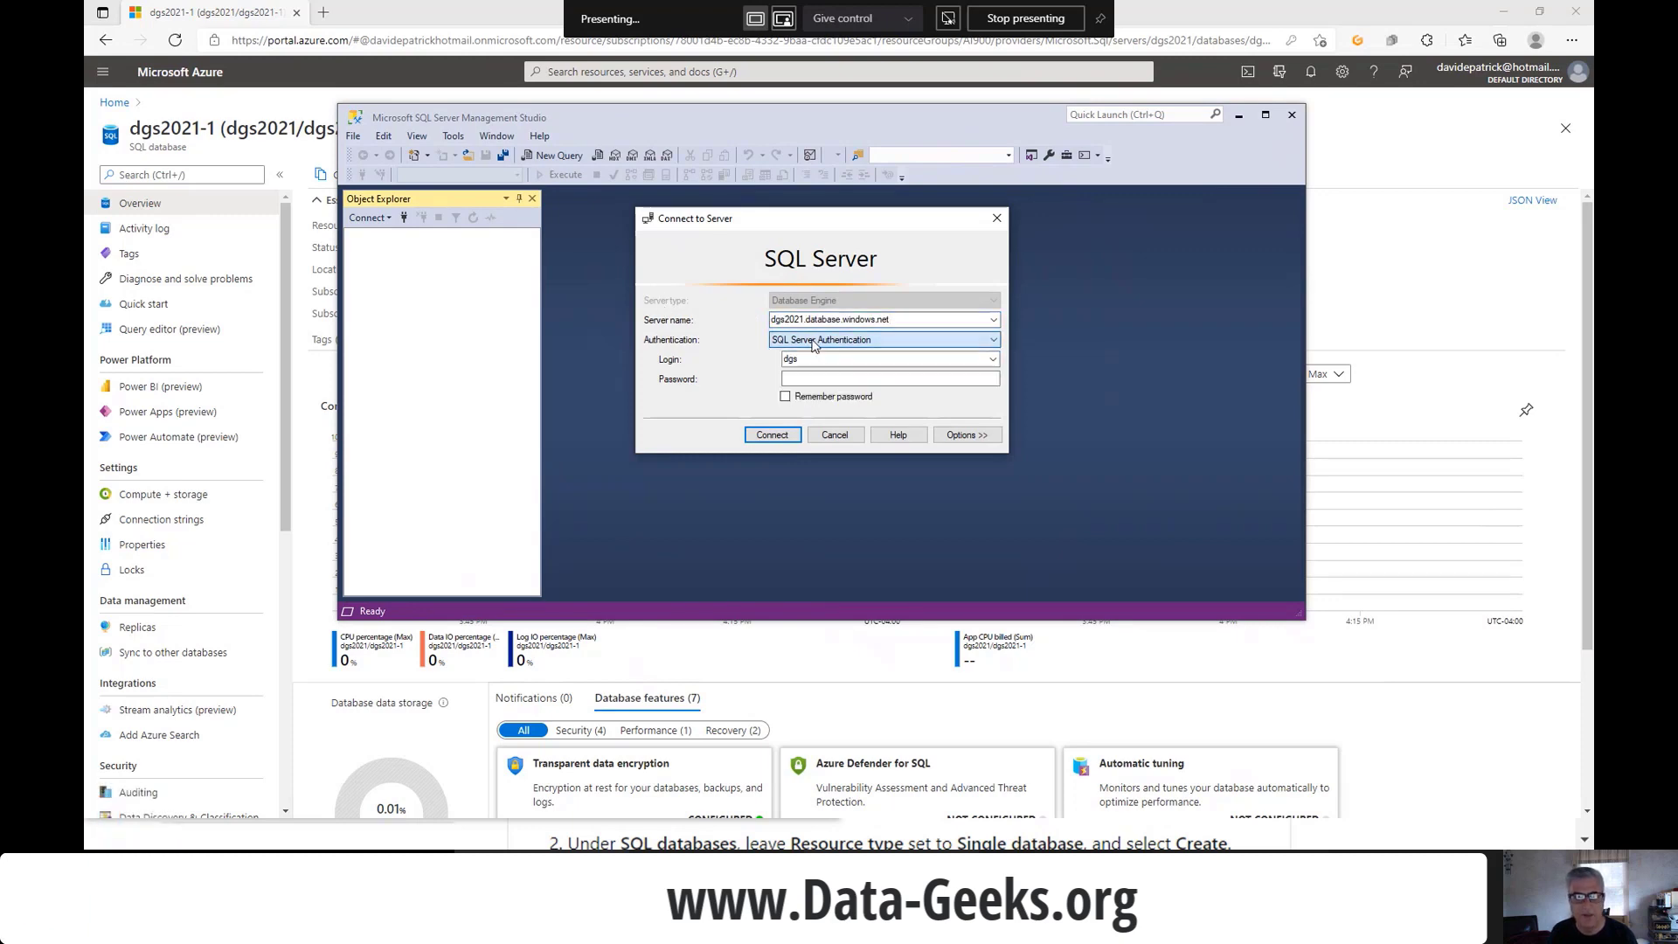
left_click(814, 340)
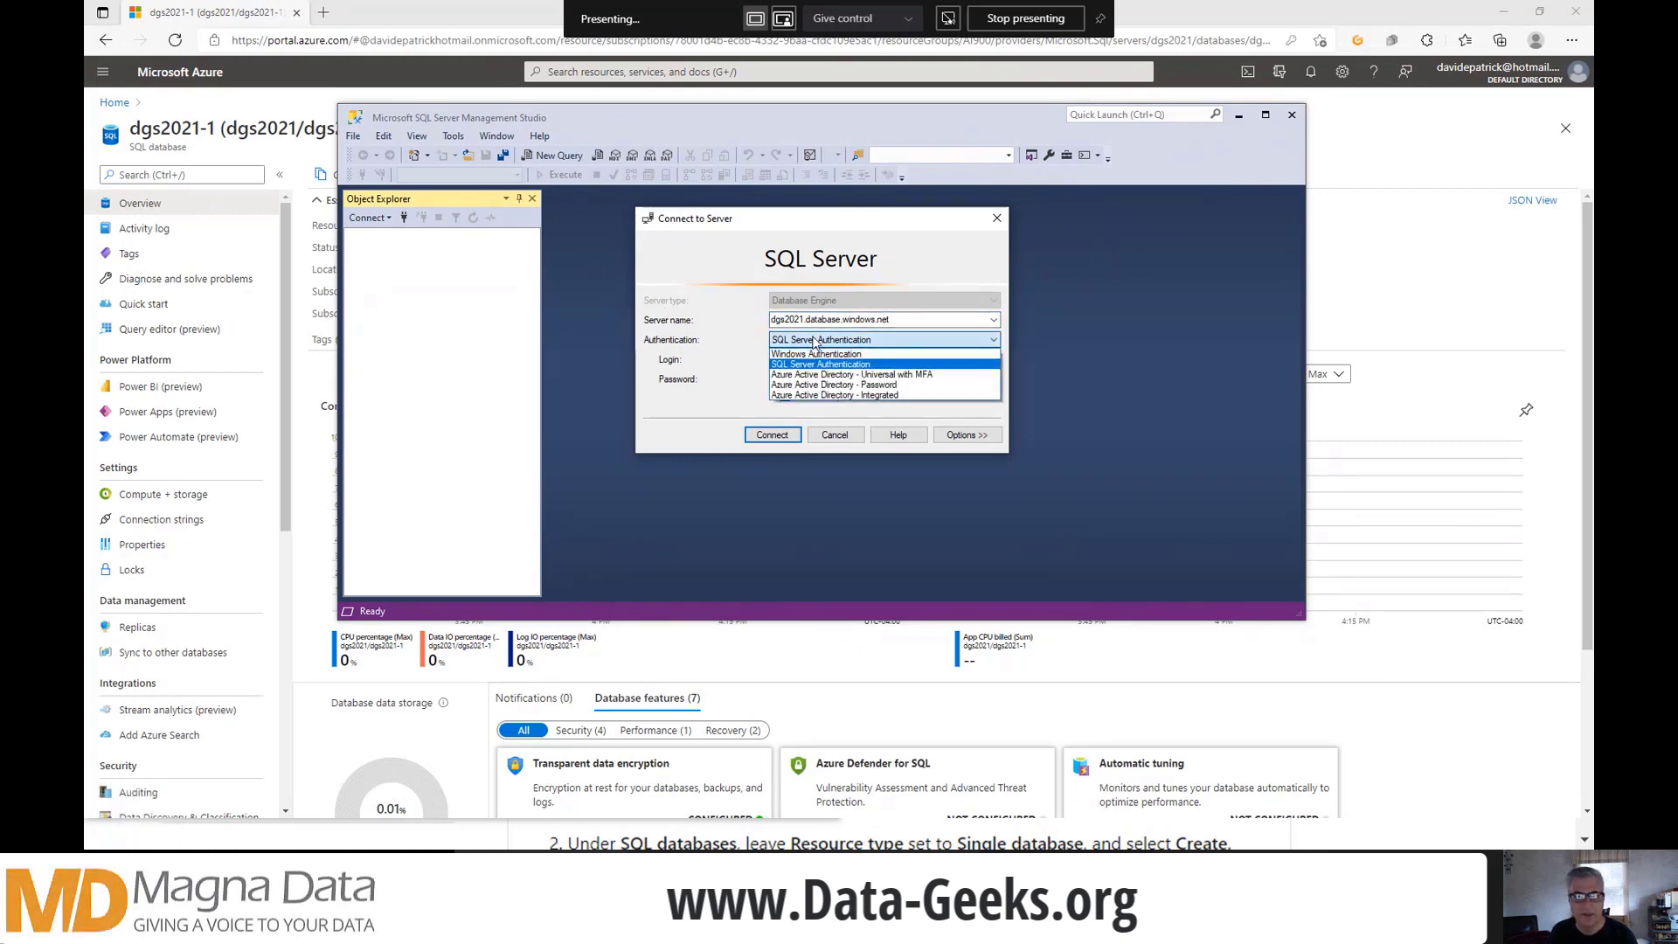
left_click(813, 340)
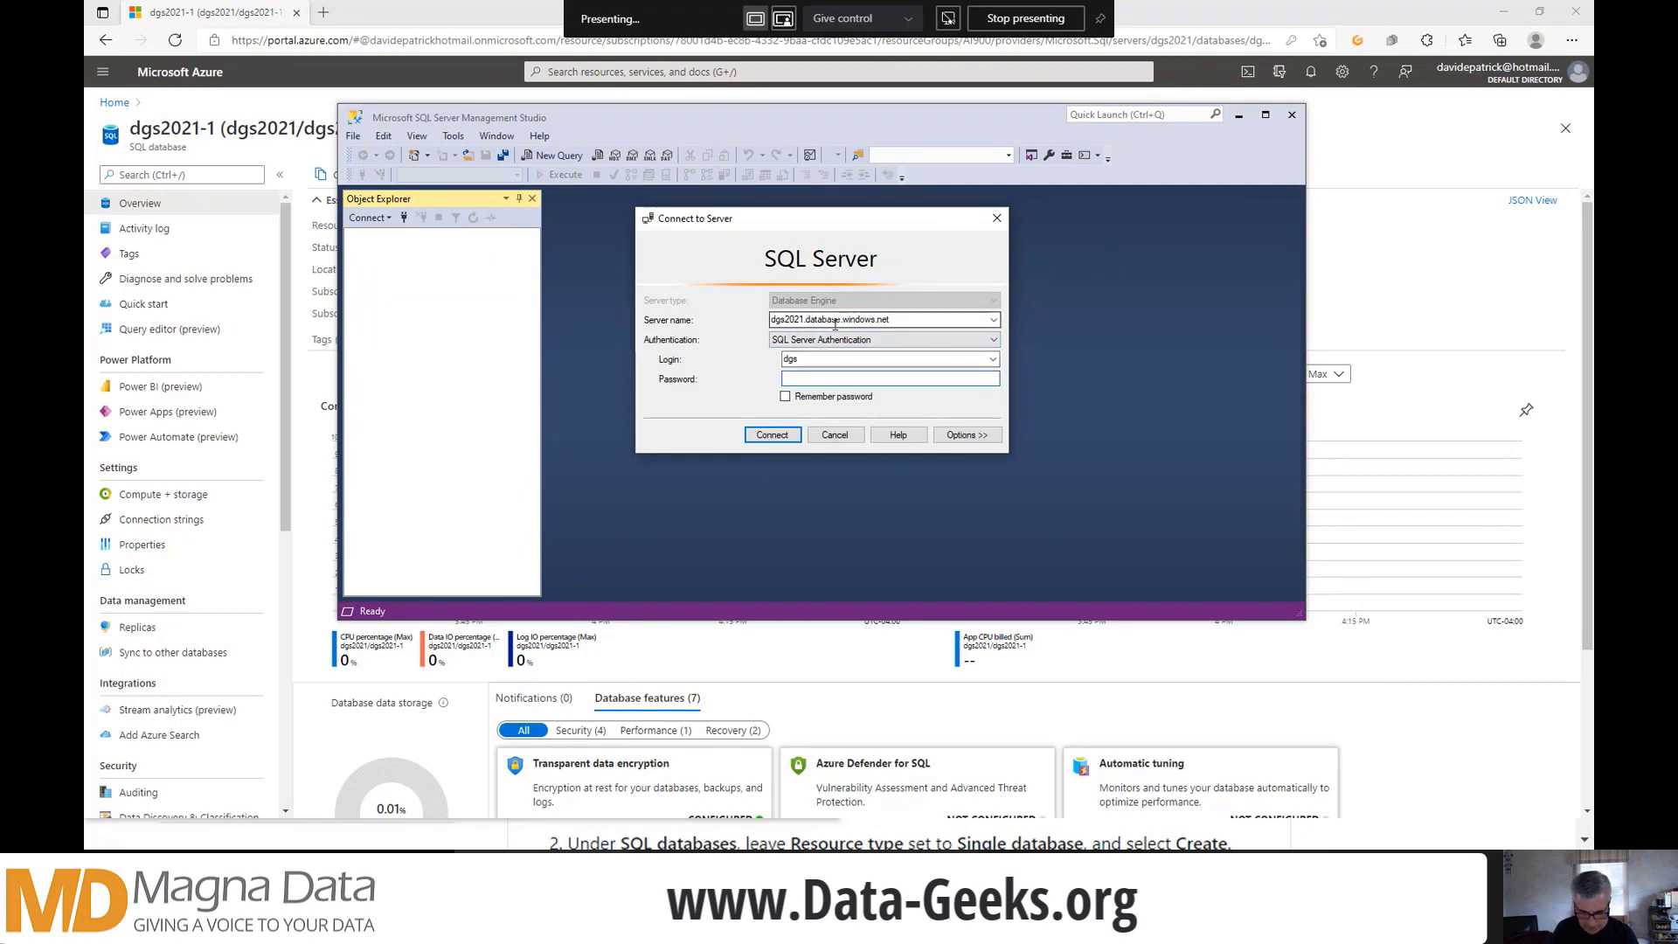
type("*")
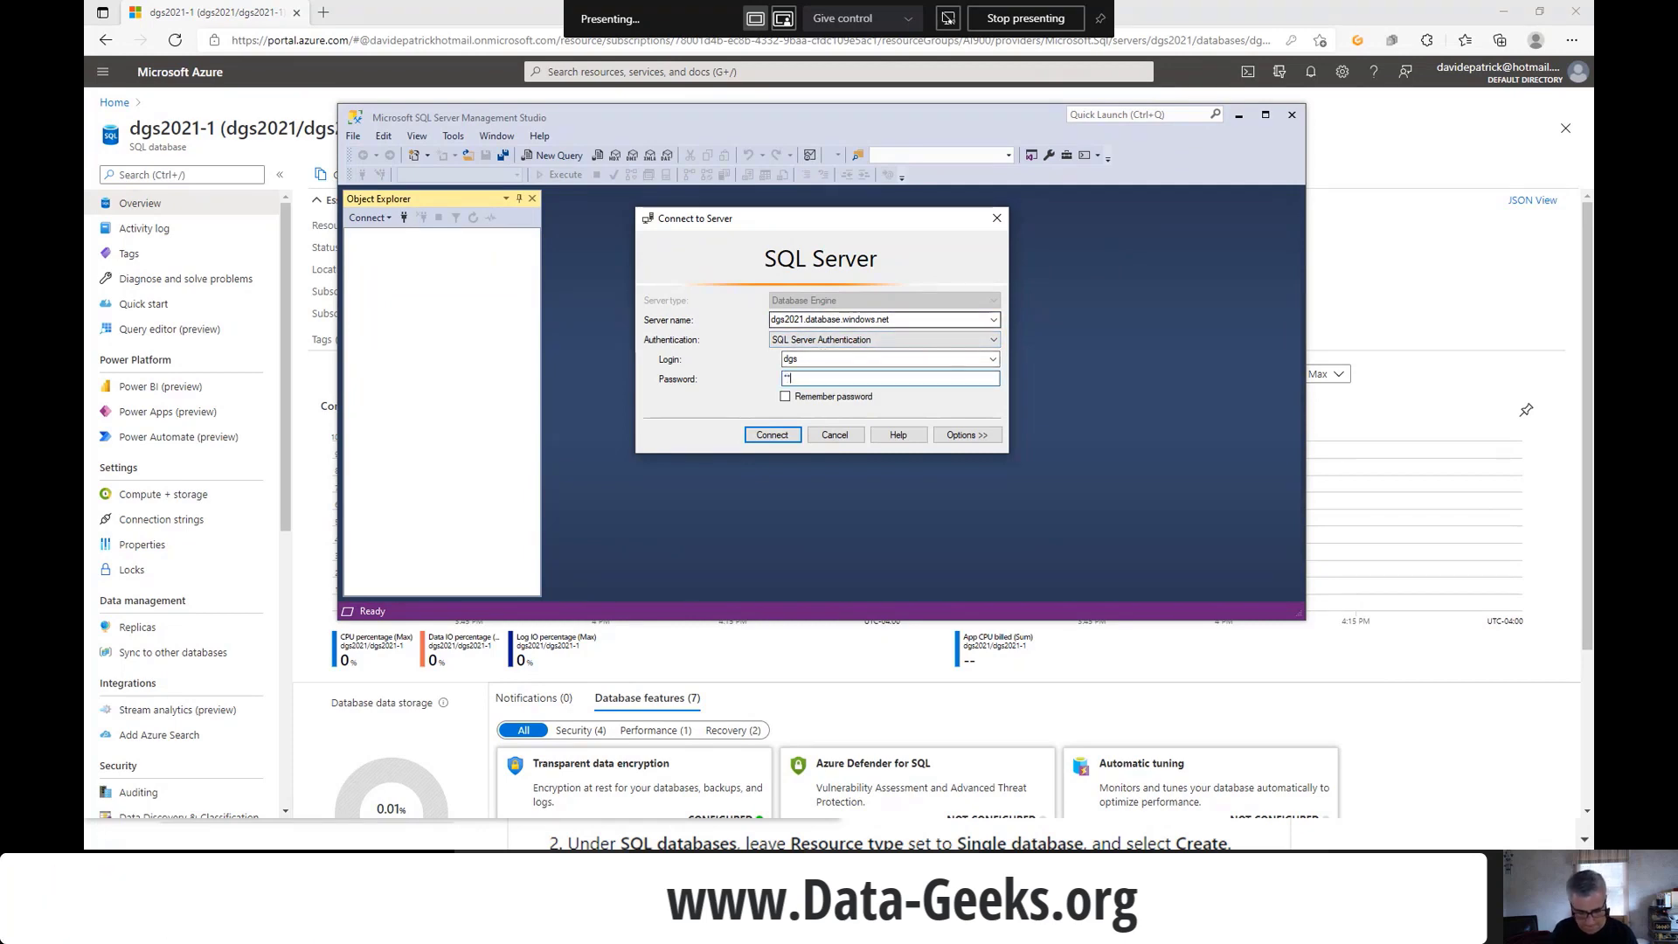
type("******")
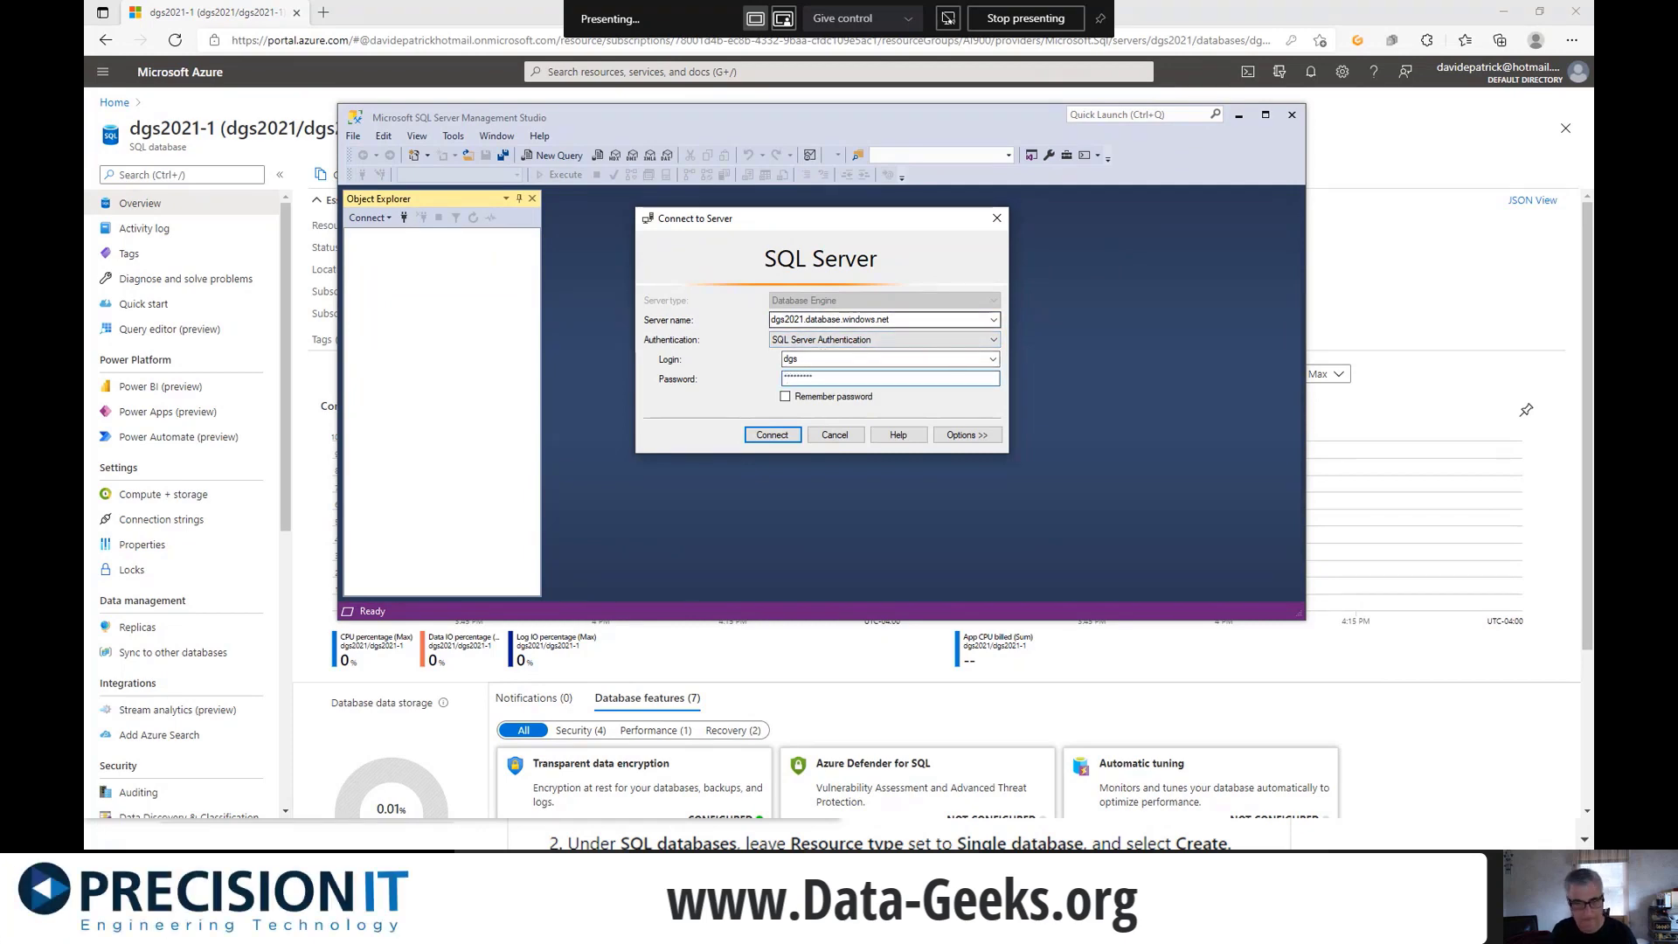
key("Return")
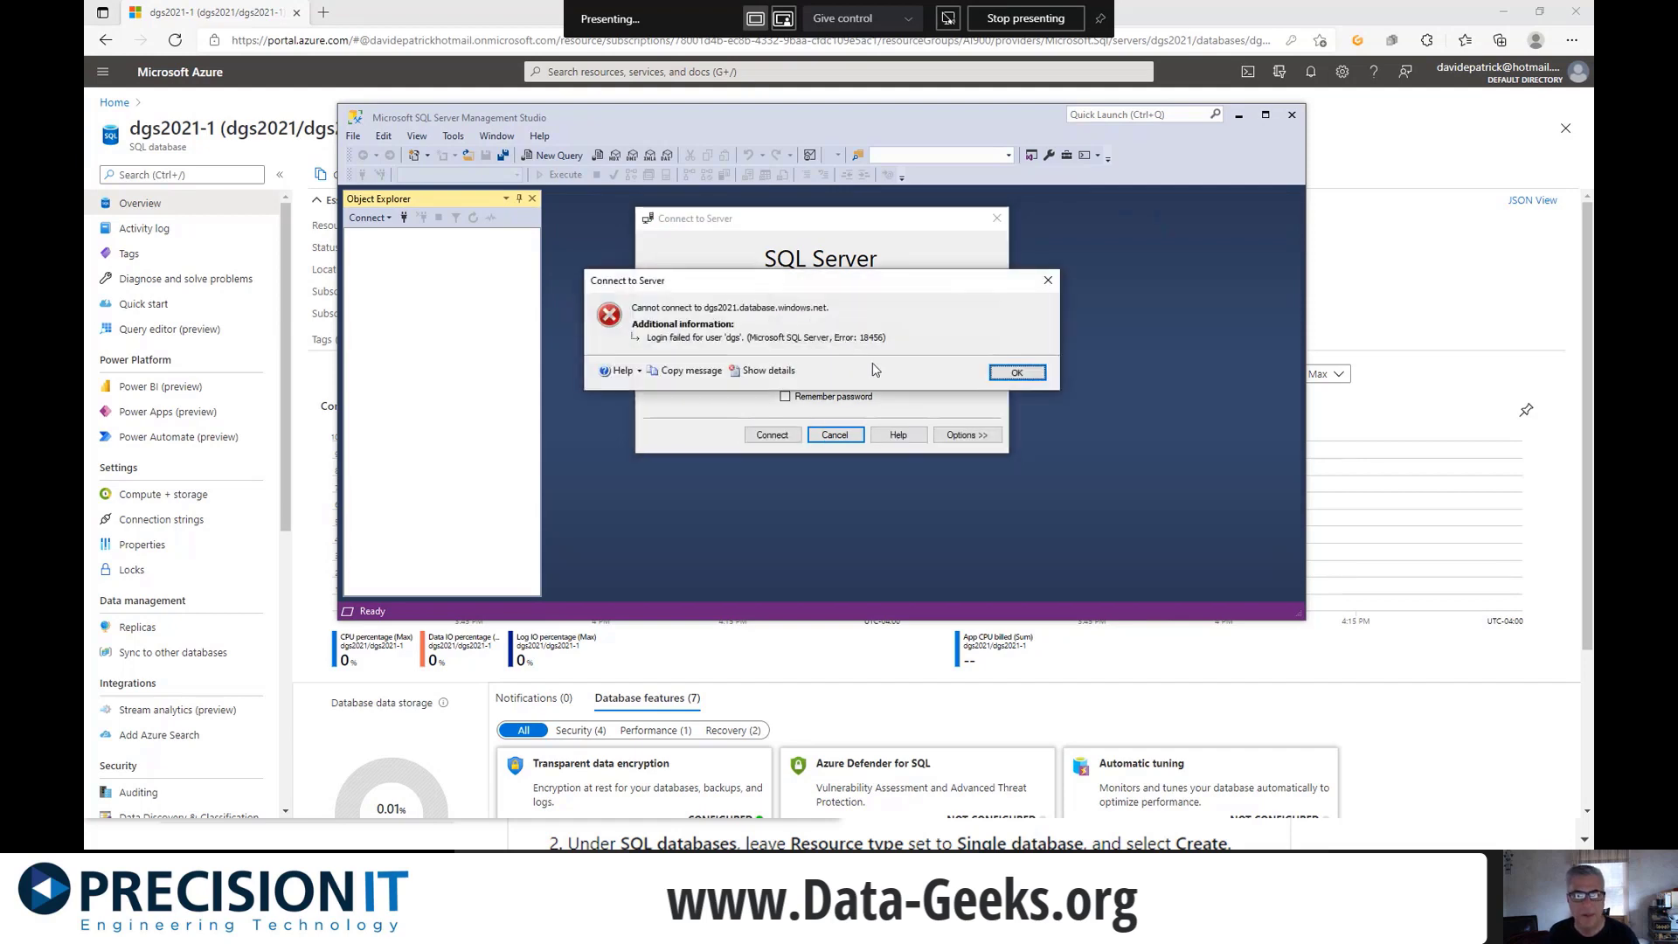
- Dismiss the login-failed errors, correct the password, and connect successfully
left_click(1016, 373)
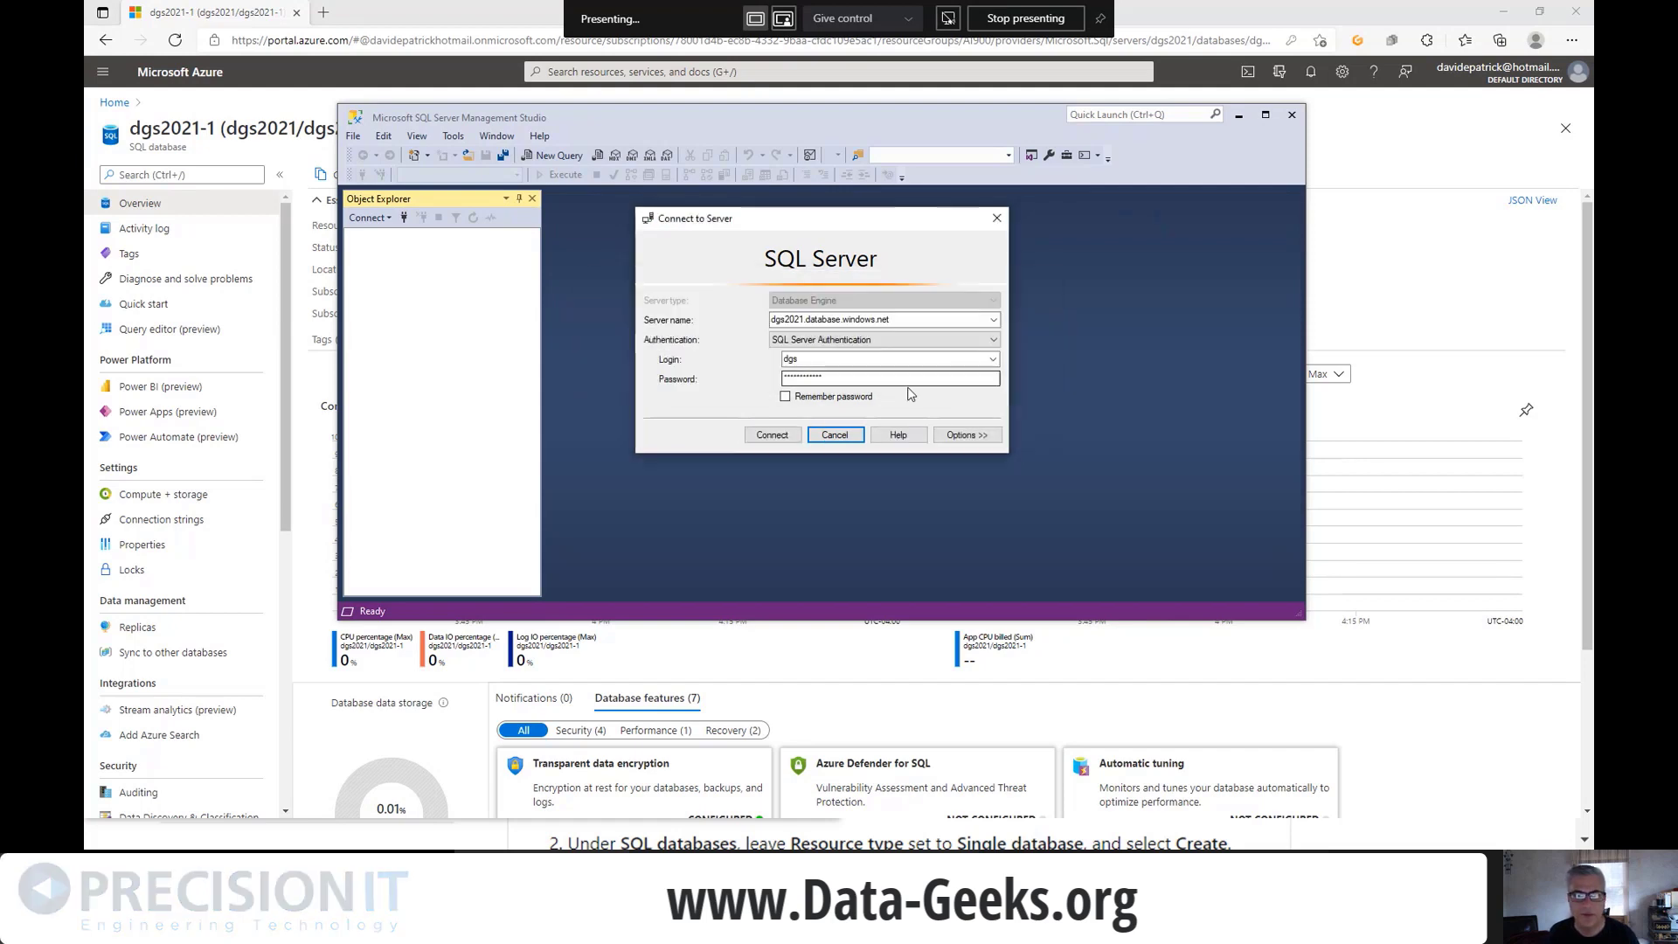
left_click(856, 374)
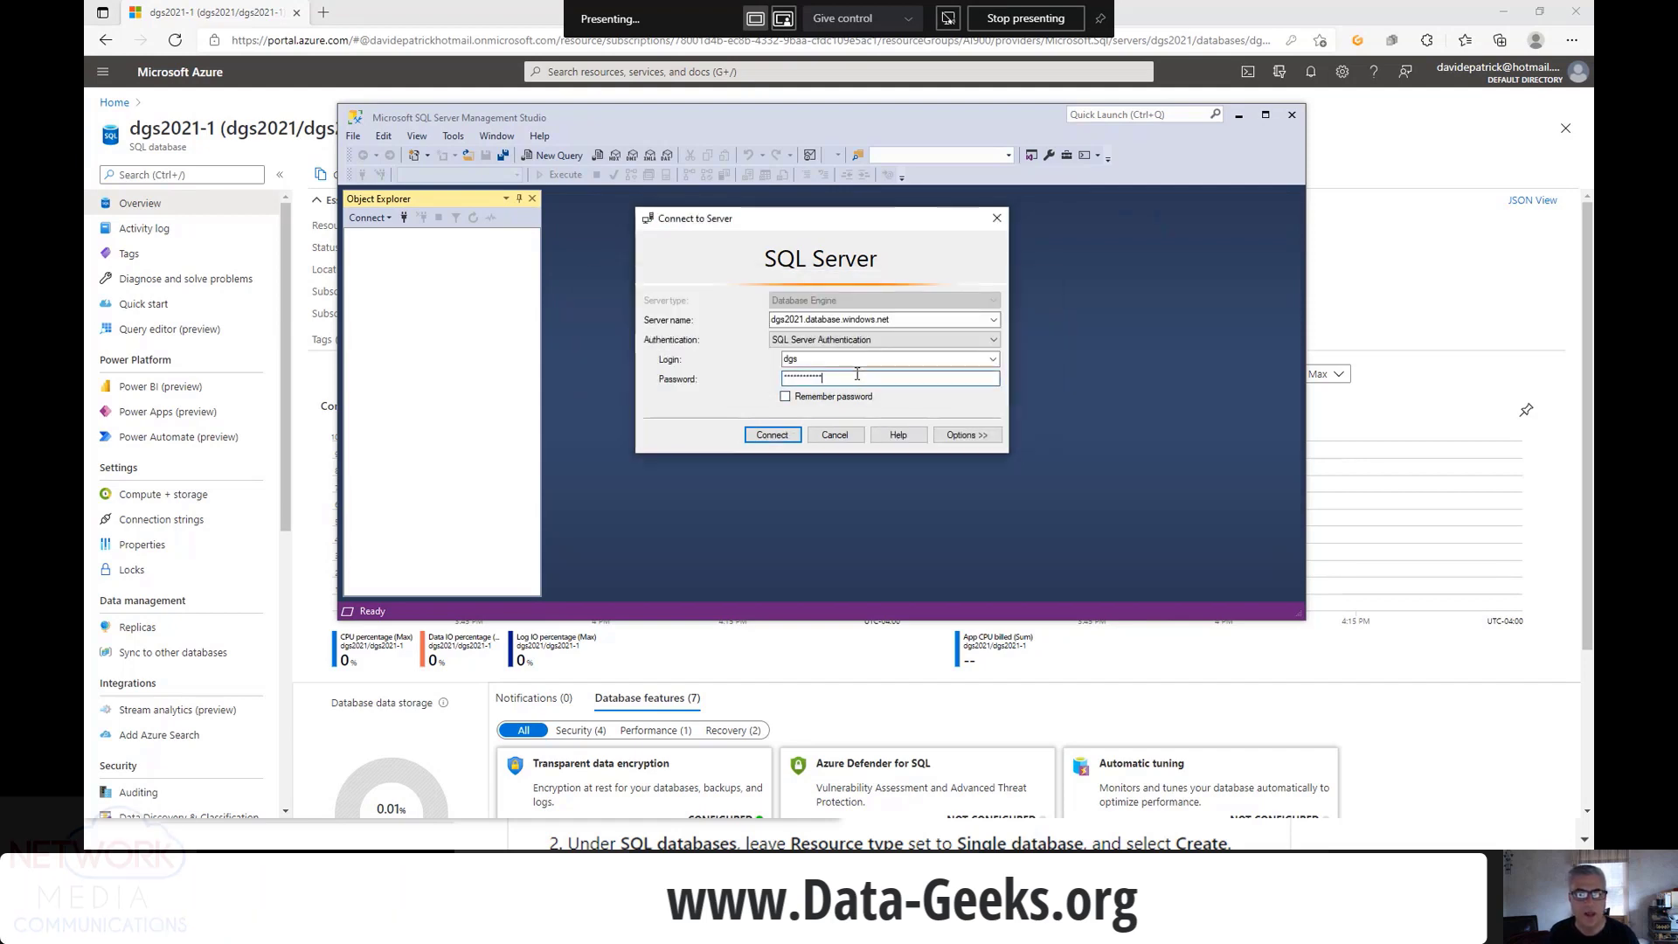
left_click(771, 436)
left_click(1012, 374)
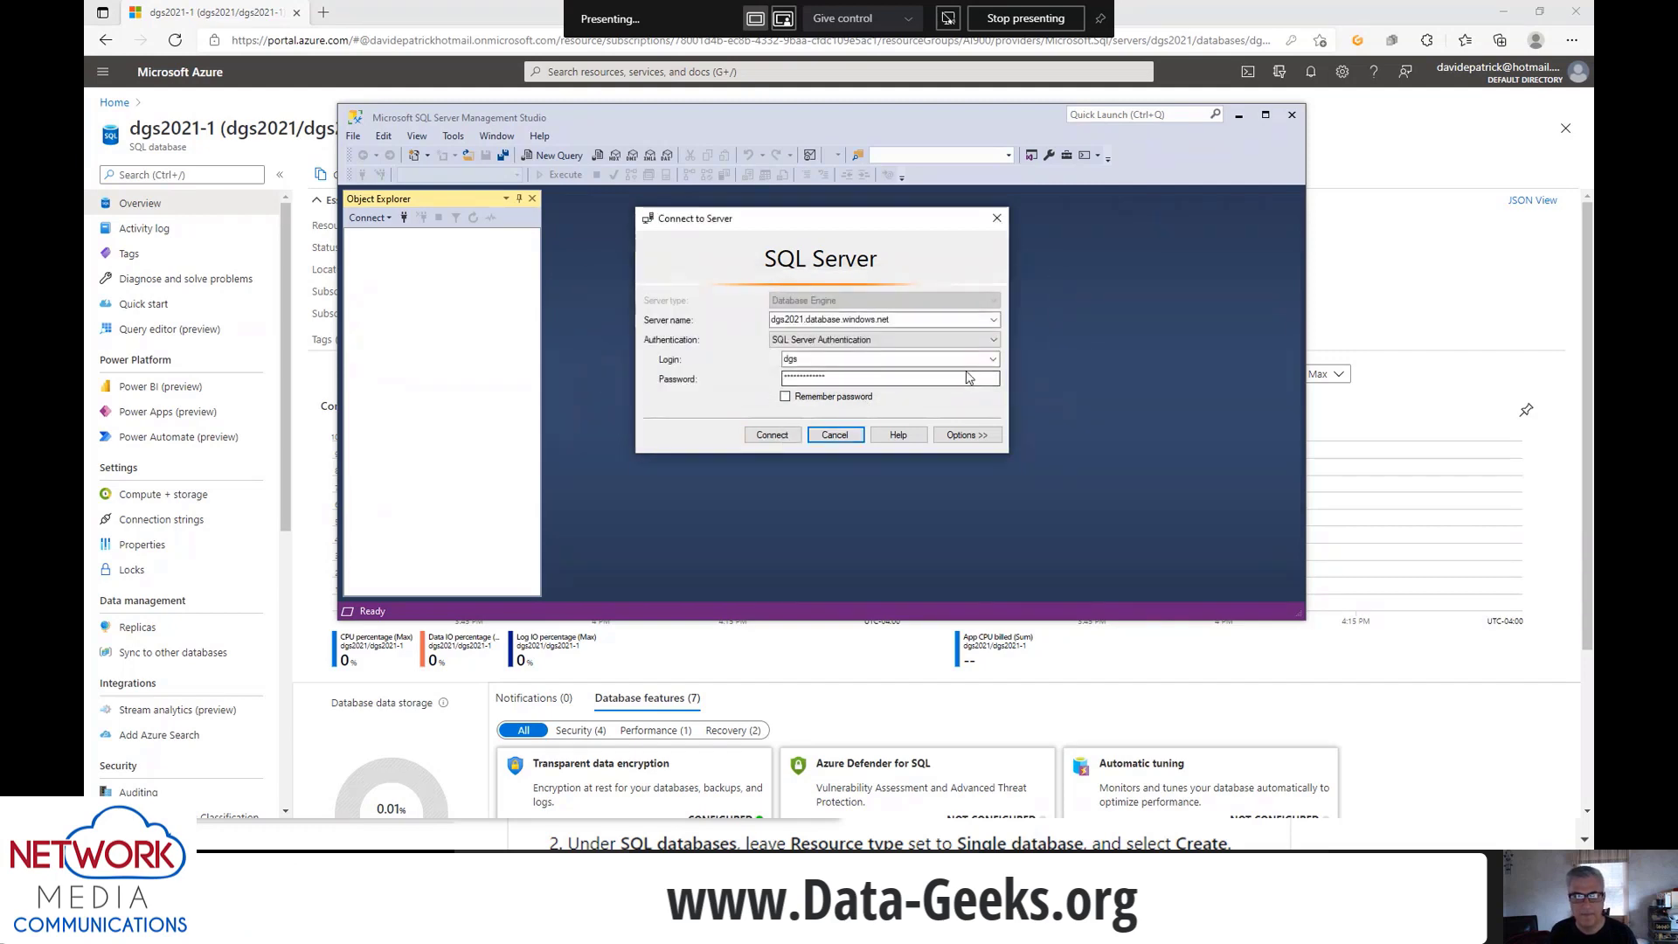
left_click(967, 378)
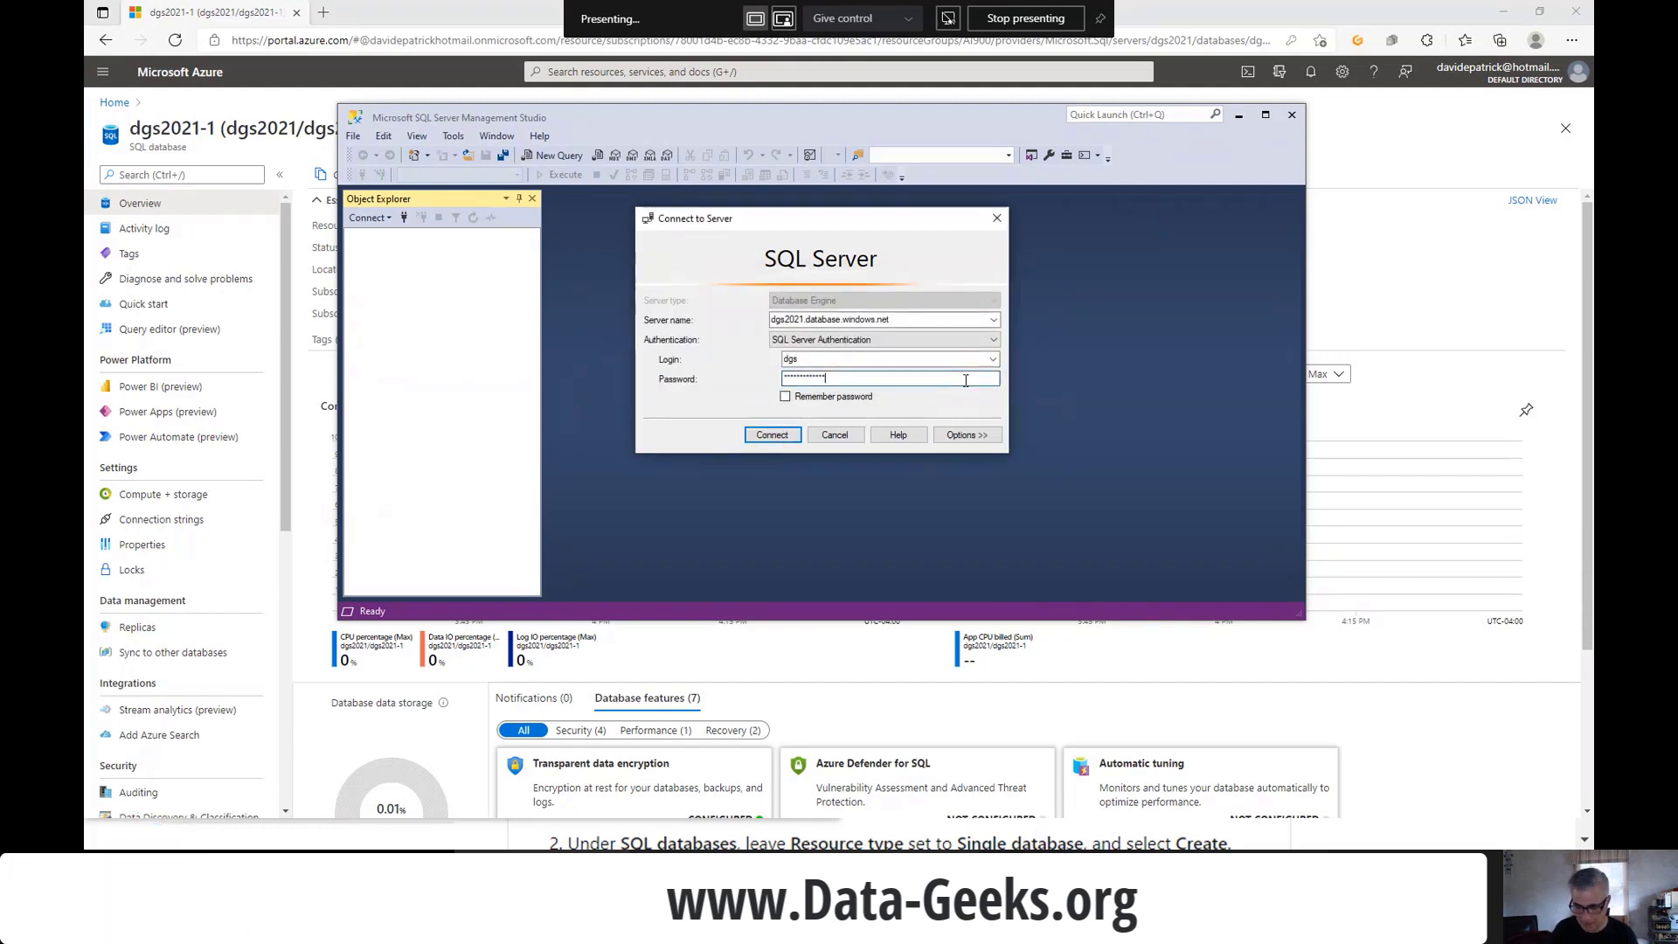
key("Return")
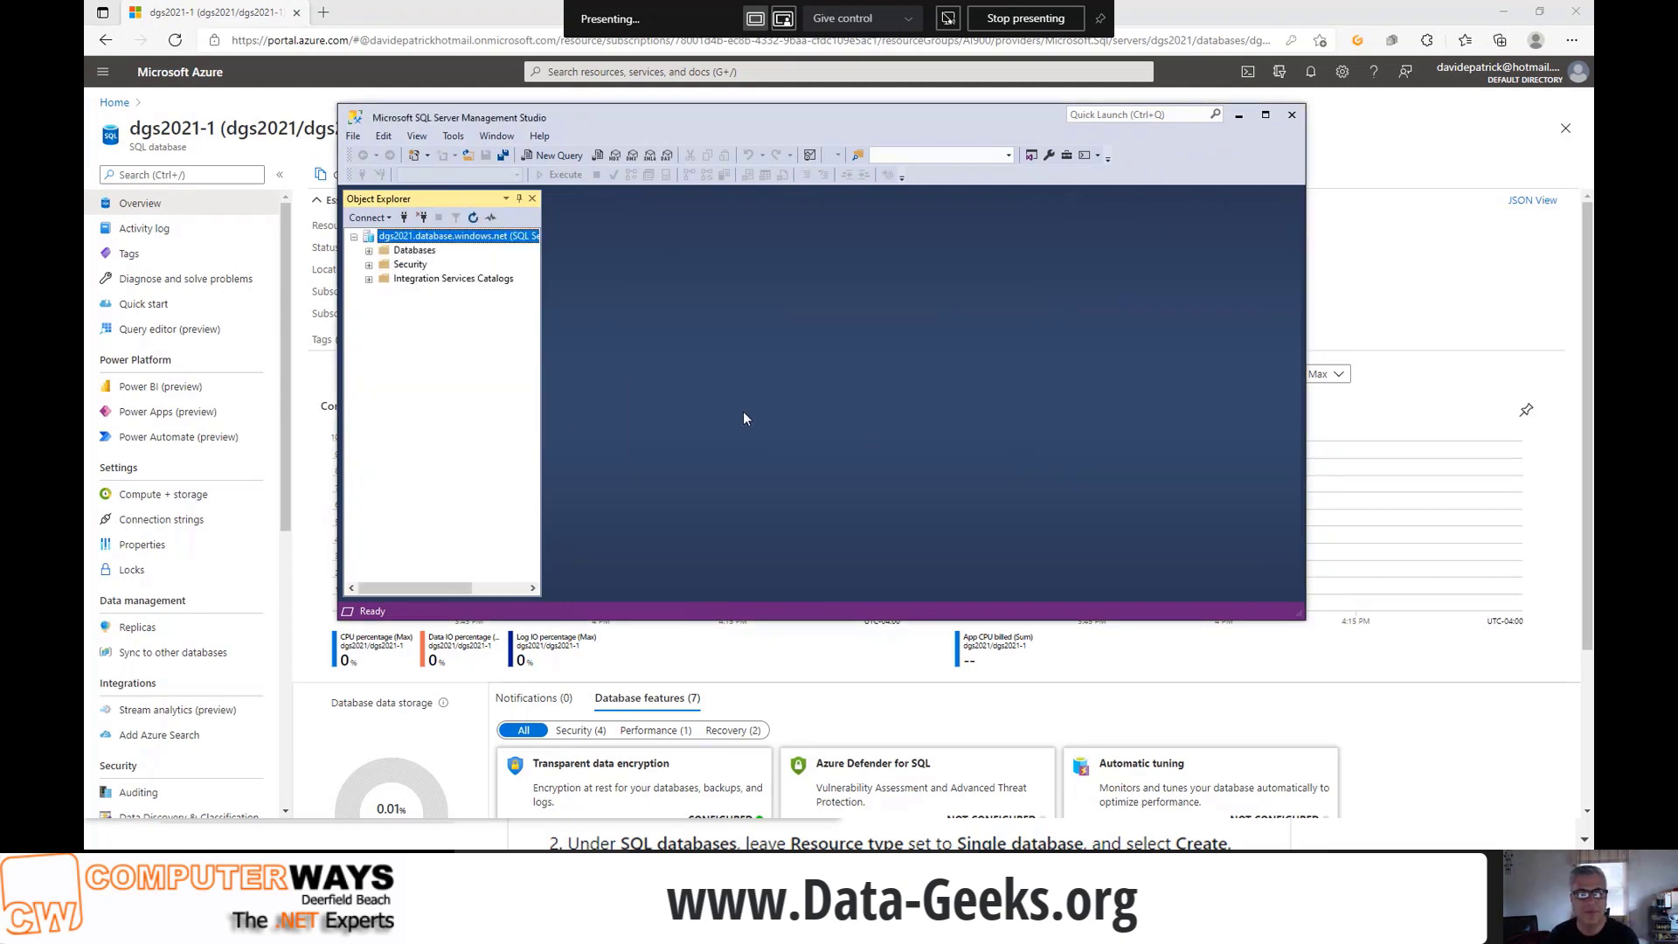
- Expand Databases, dgs2021-1 and the other database's Tables, selecting SalesLT.ProductDescription, then return to the portal
left_click(369, 252)
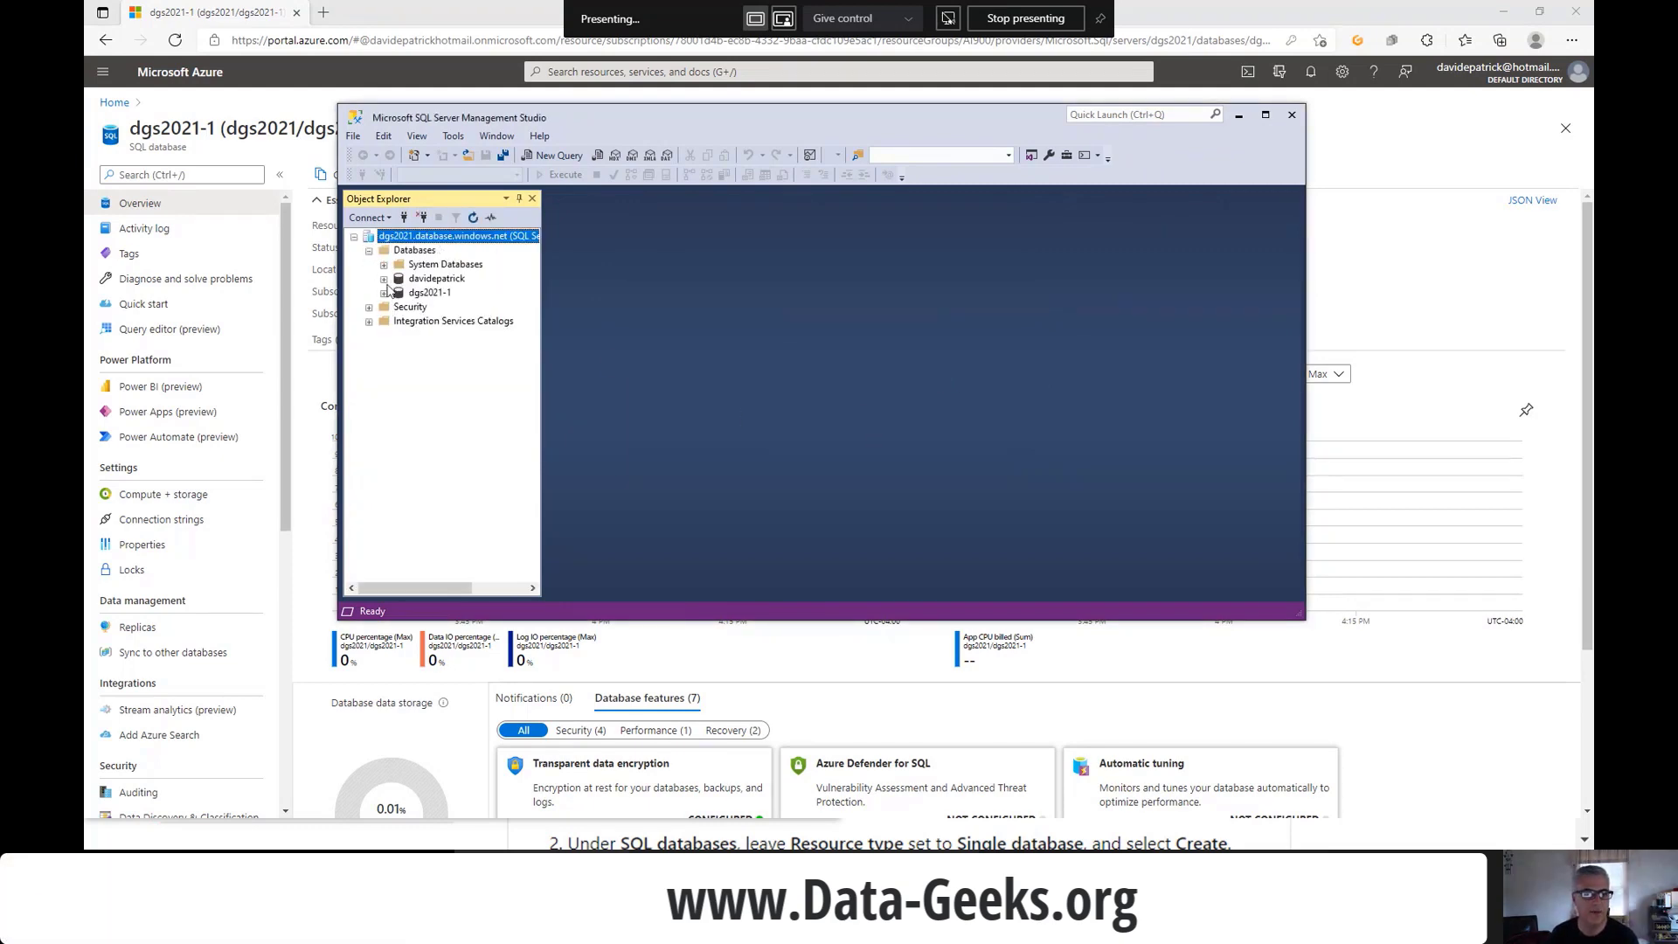
left_click(383, 292)
left_click(384, 277)
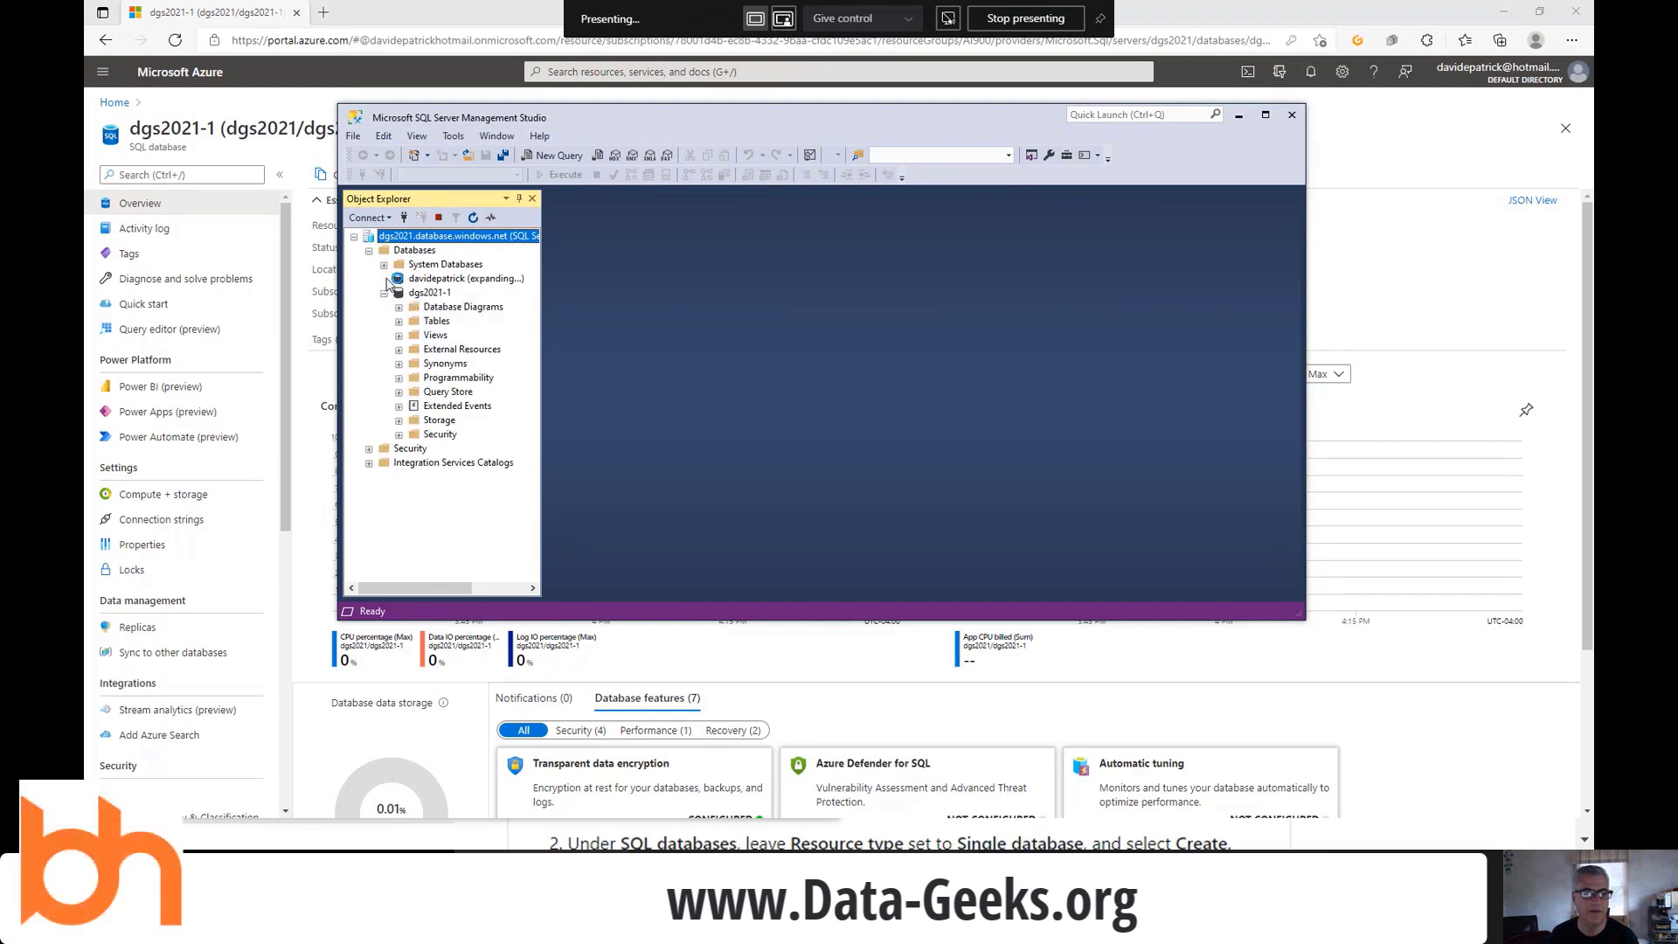
left_click(399, 307)
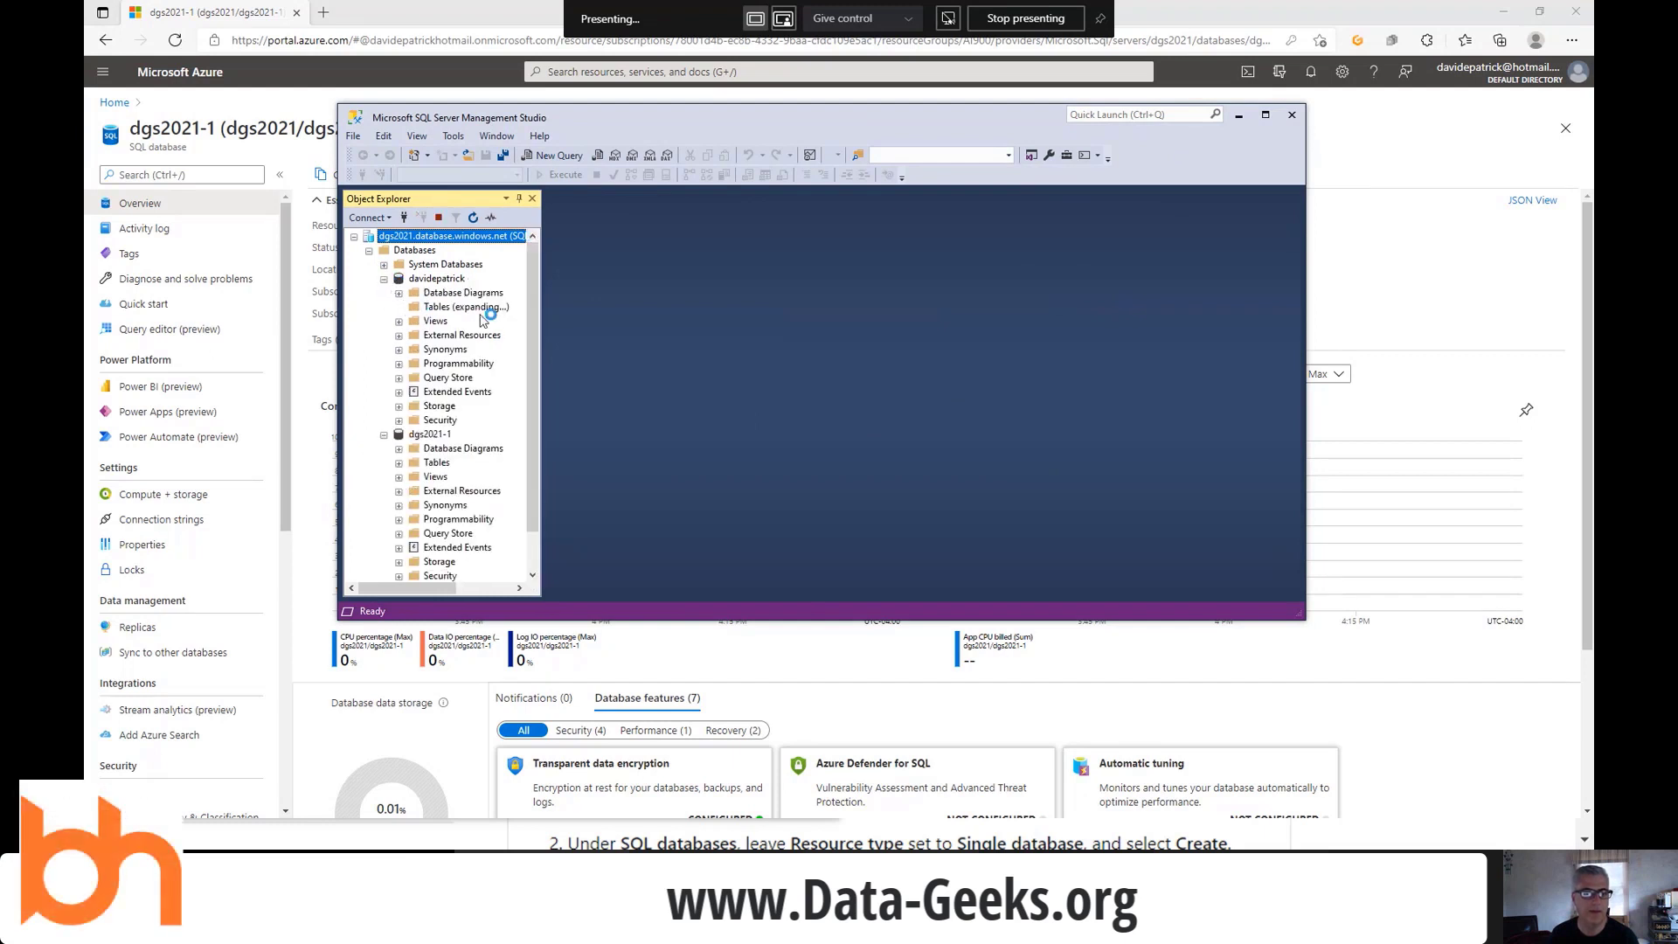
left_click(481, 449)
left_click(465, 378)
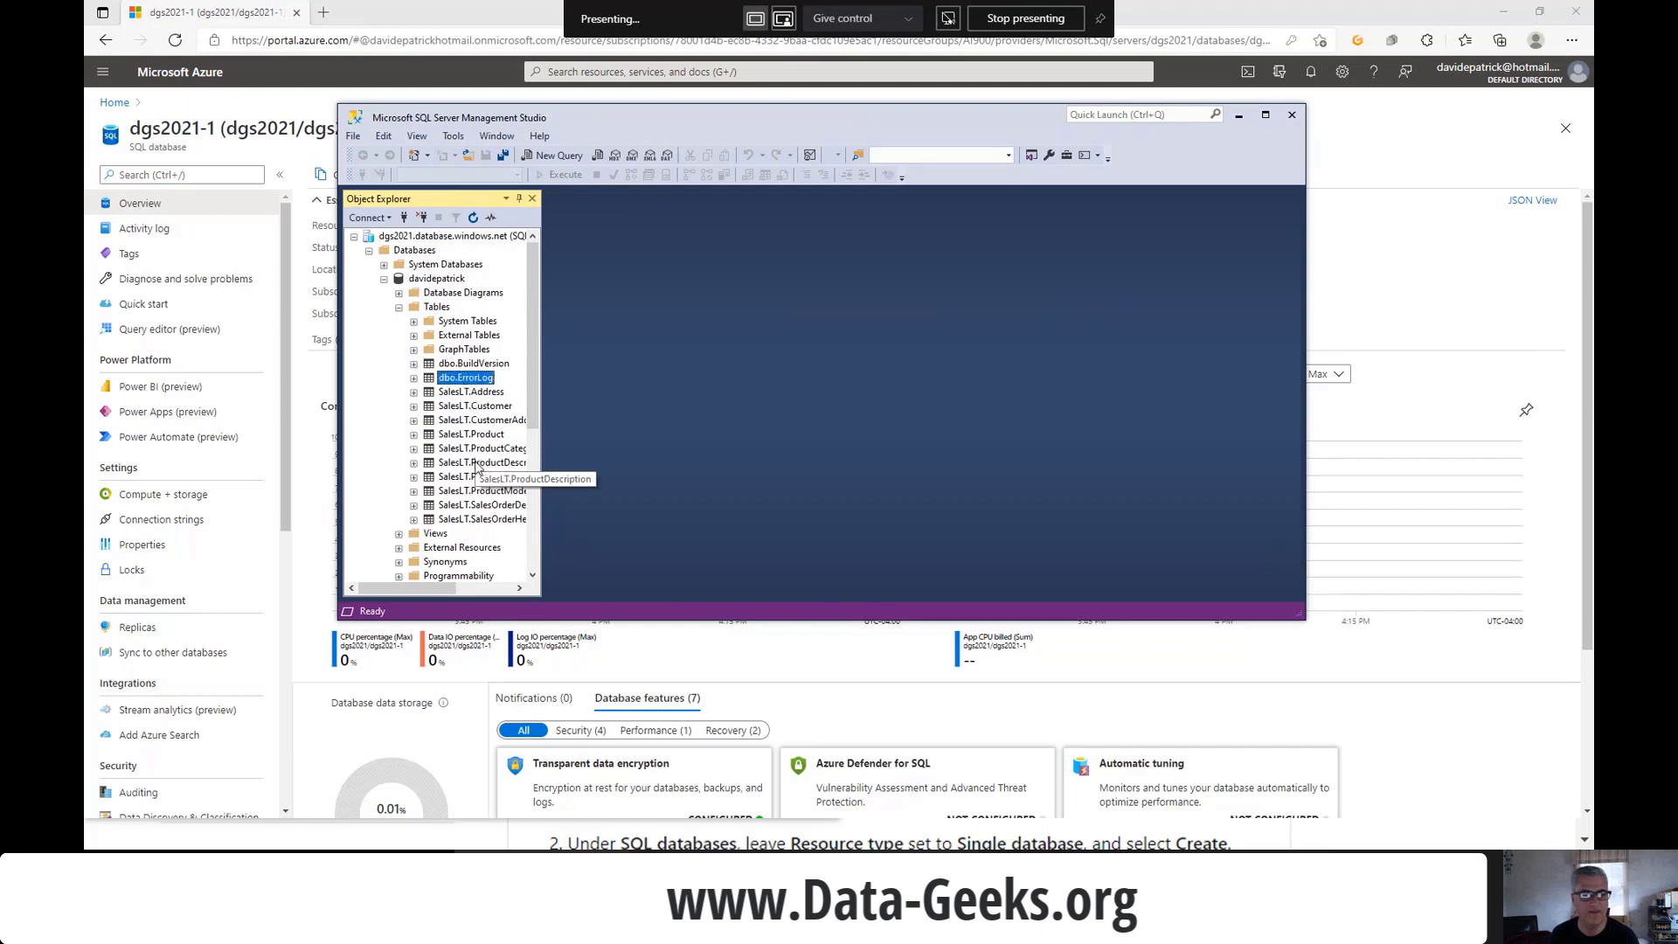
left_click(481, 462)
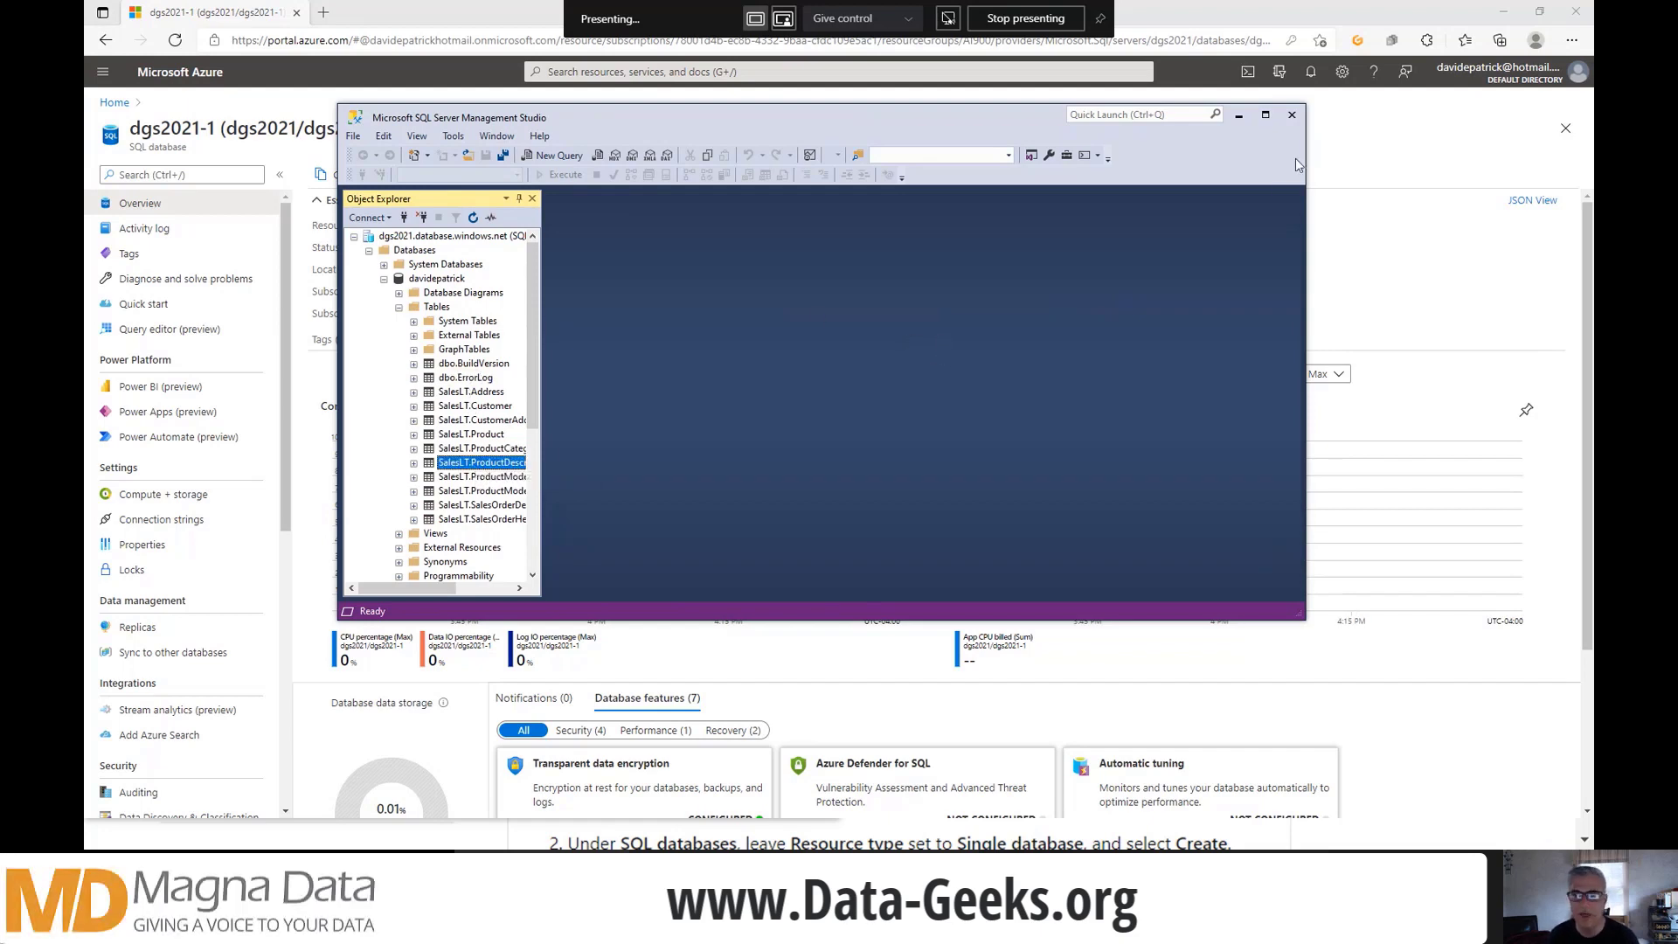
left_click(1380, 137)
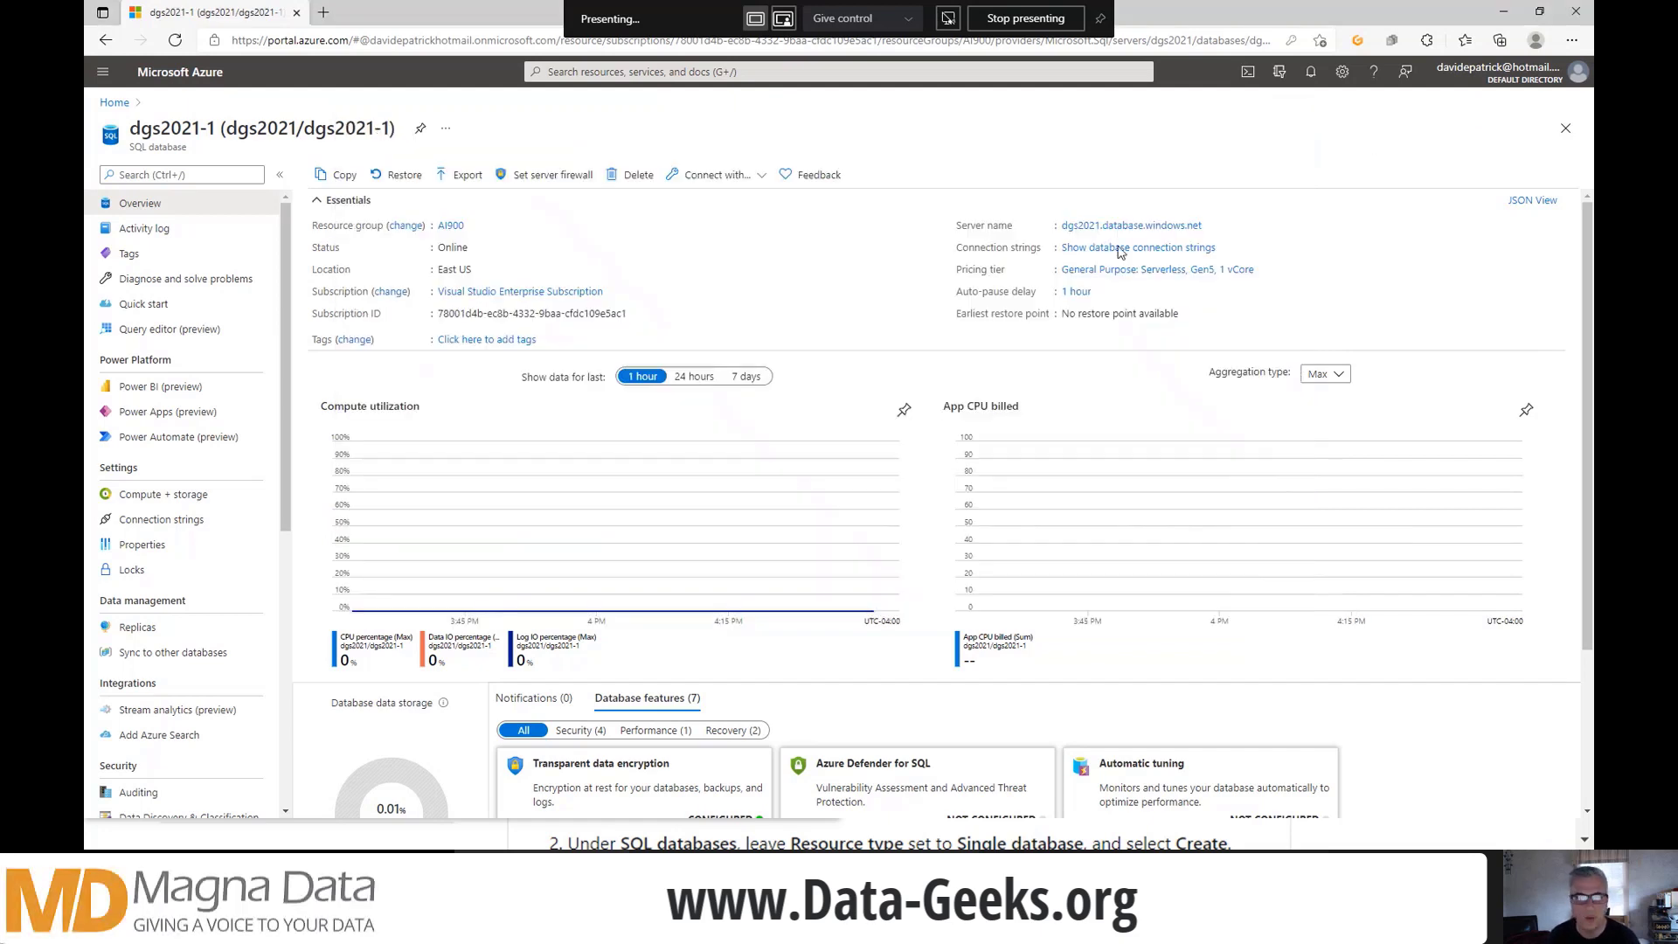
- Add two client-IP firewall rules to the dgs2021 server, then minimize the portal window
left_click(561, 180)
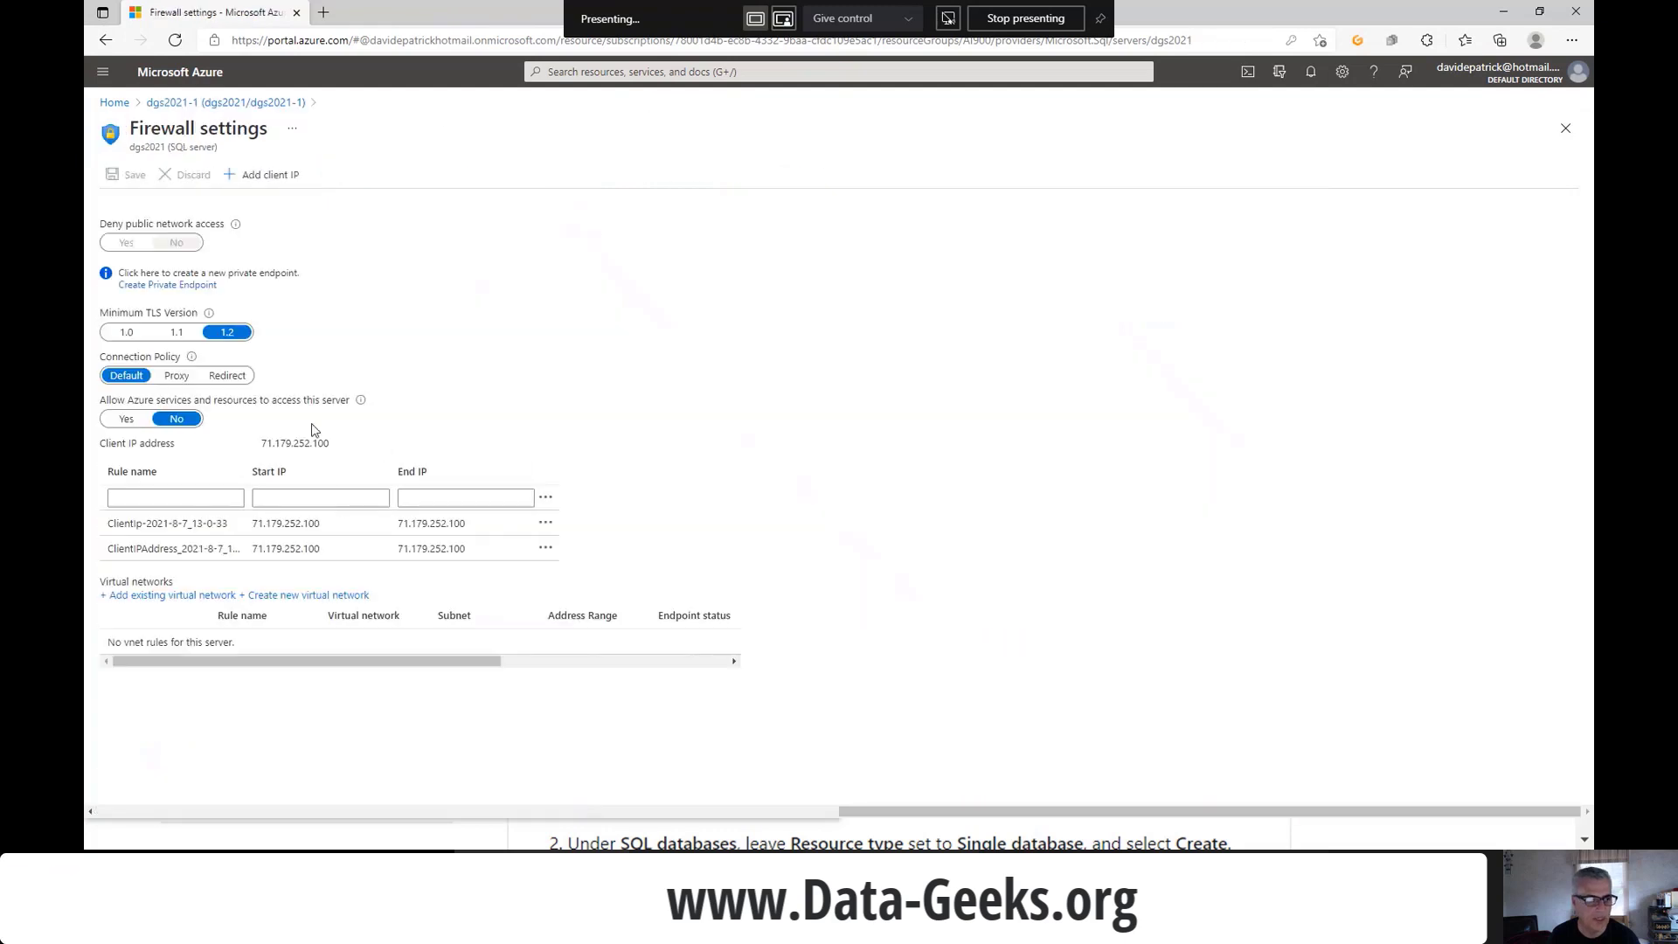
left_click(274, 177)
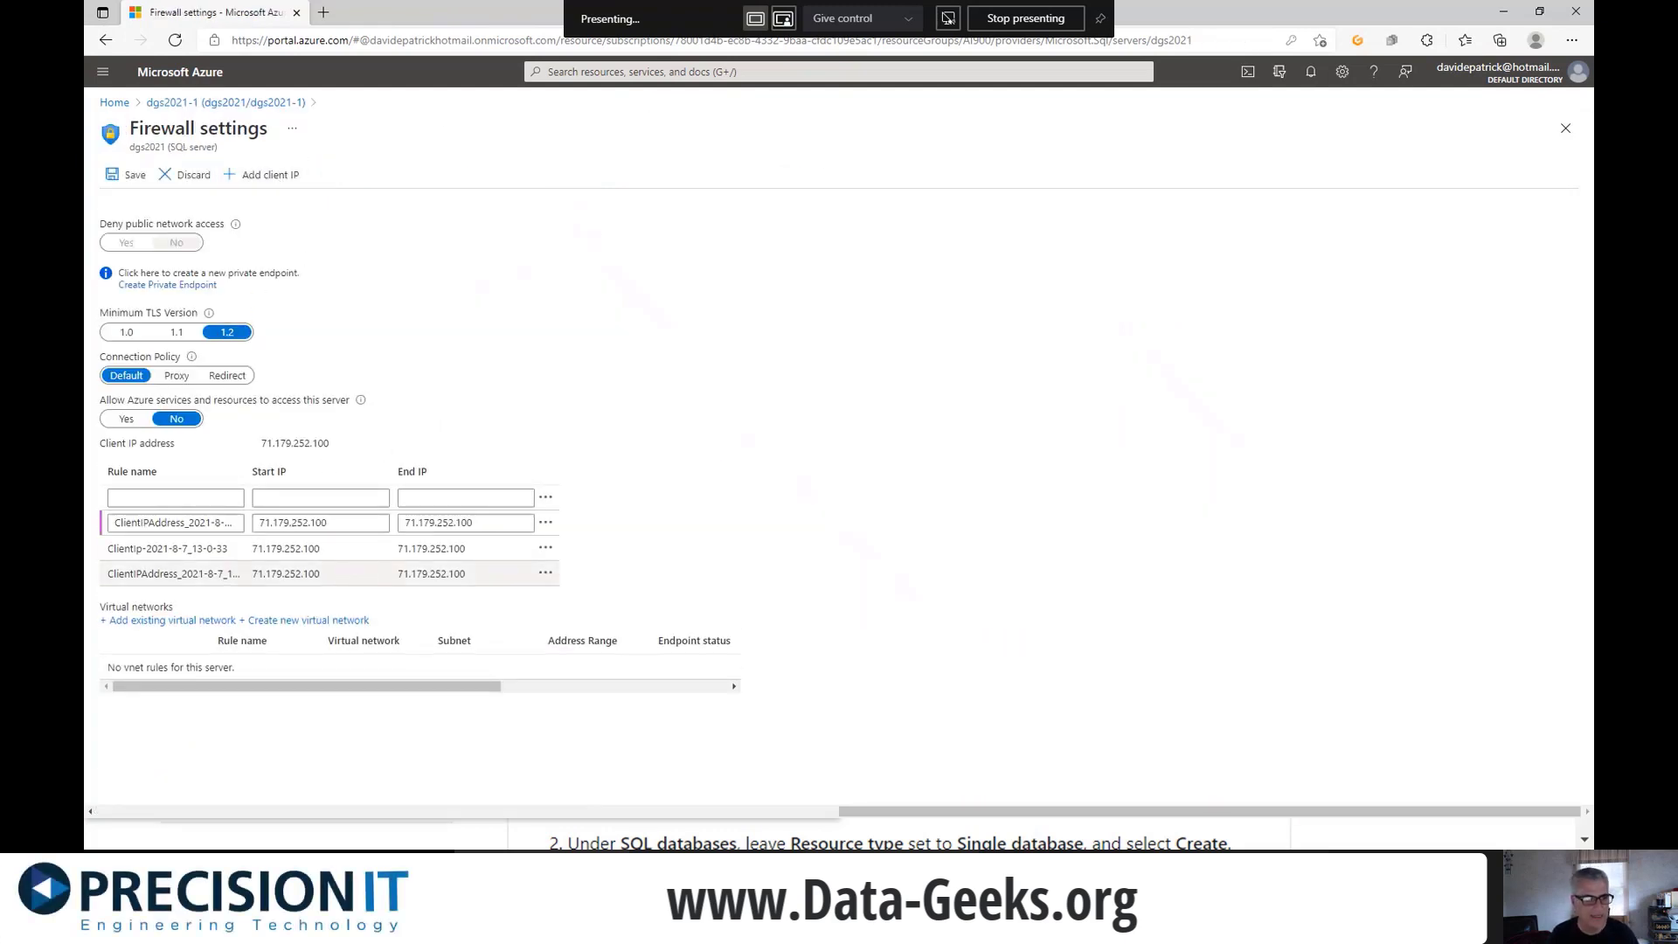
mouse_move(379, 459)
left_mouse_down()
mouse_move(402, 469)
mouse_move(248, 457)
mouse_move(376, 455)
left_mouse_up()
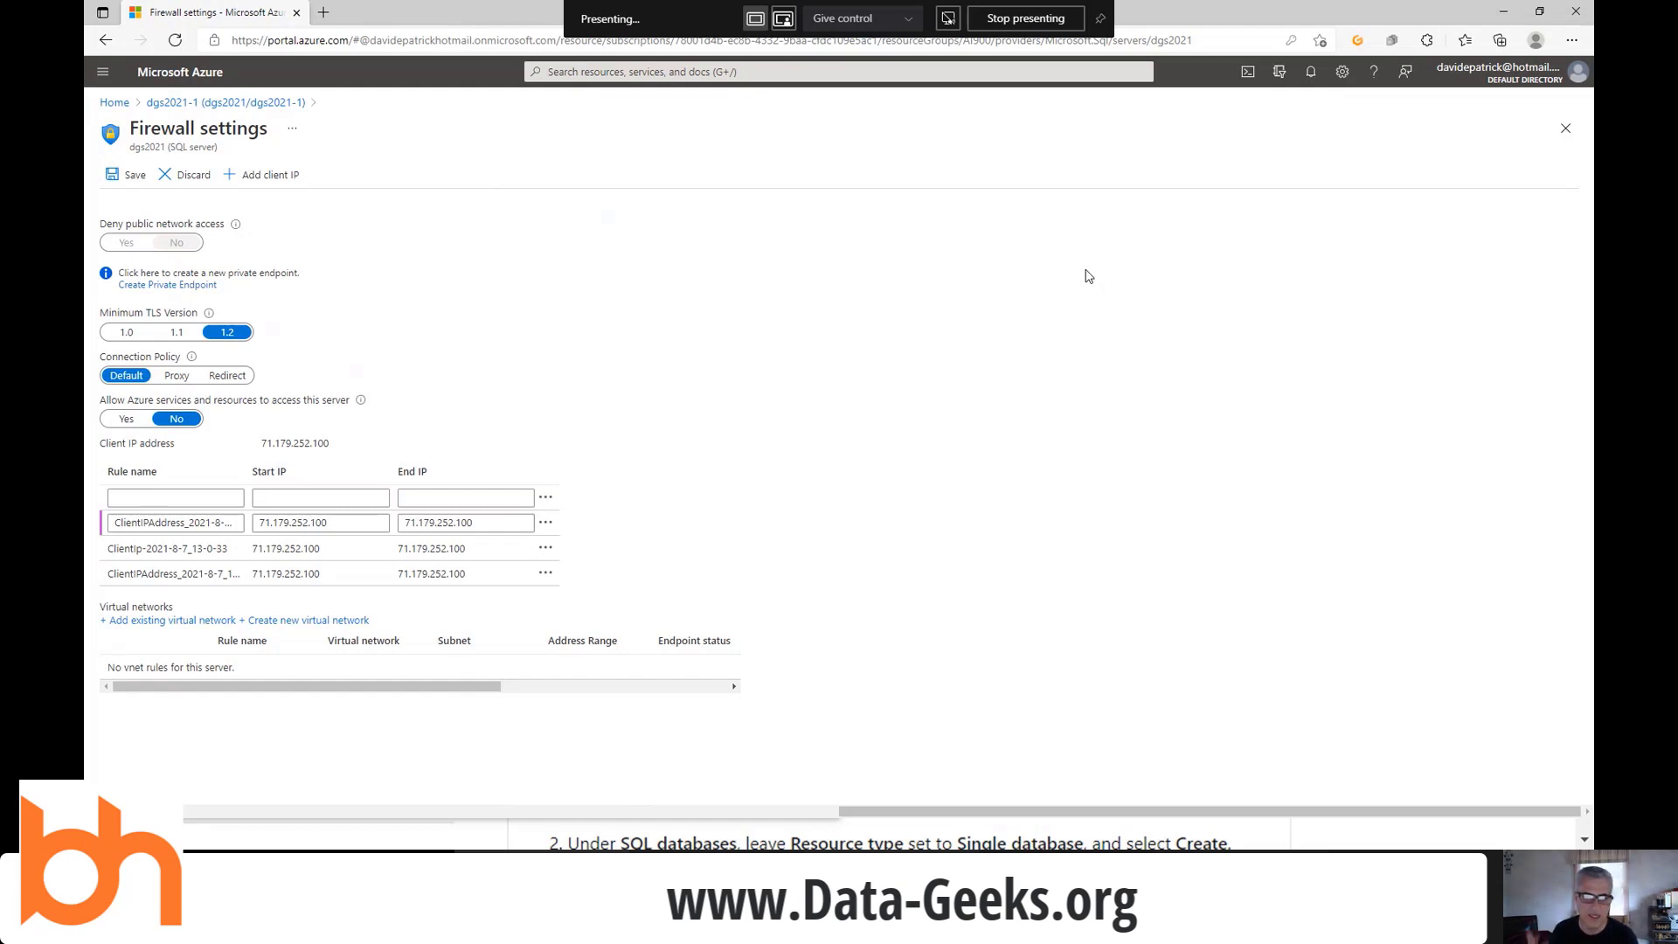
left_click(262, 175)
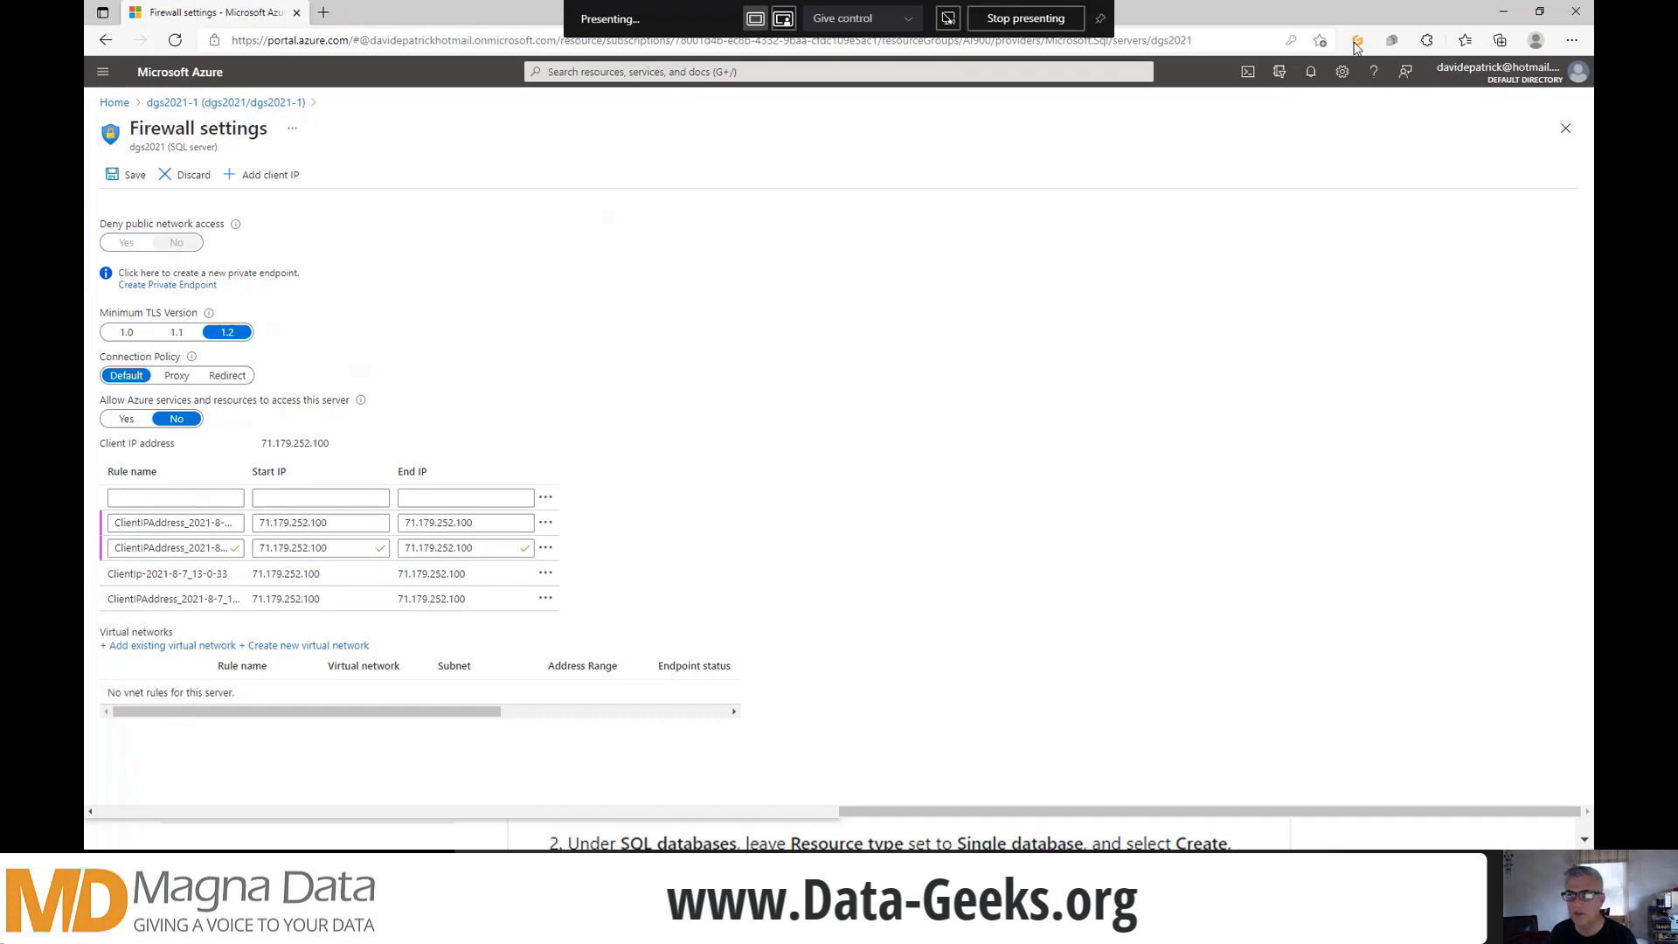
left_click(1500, 11)
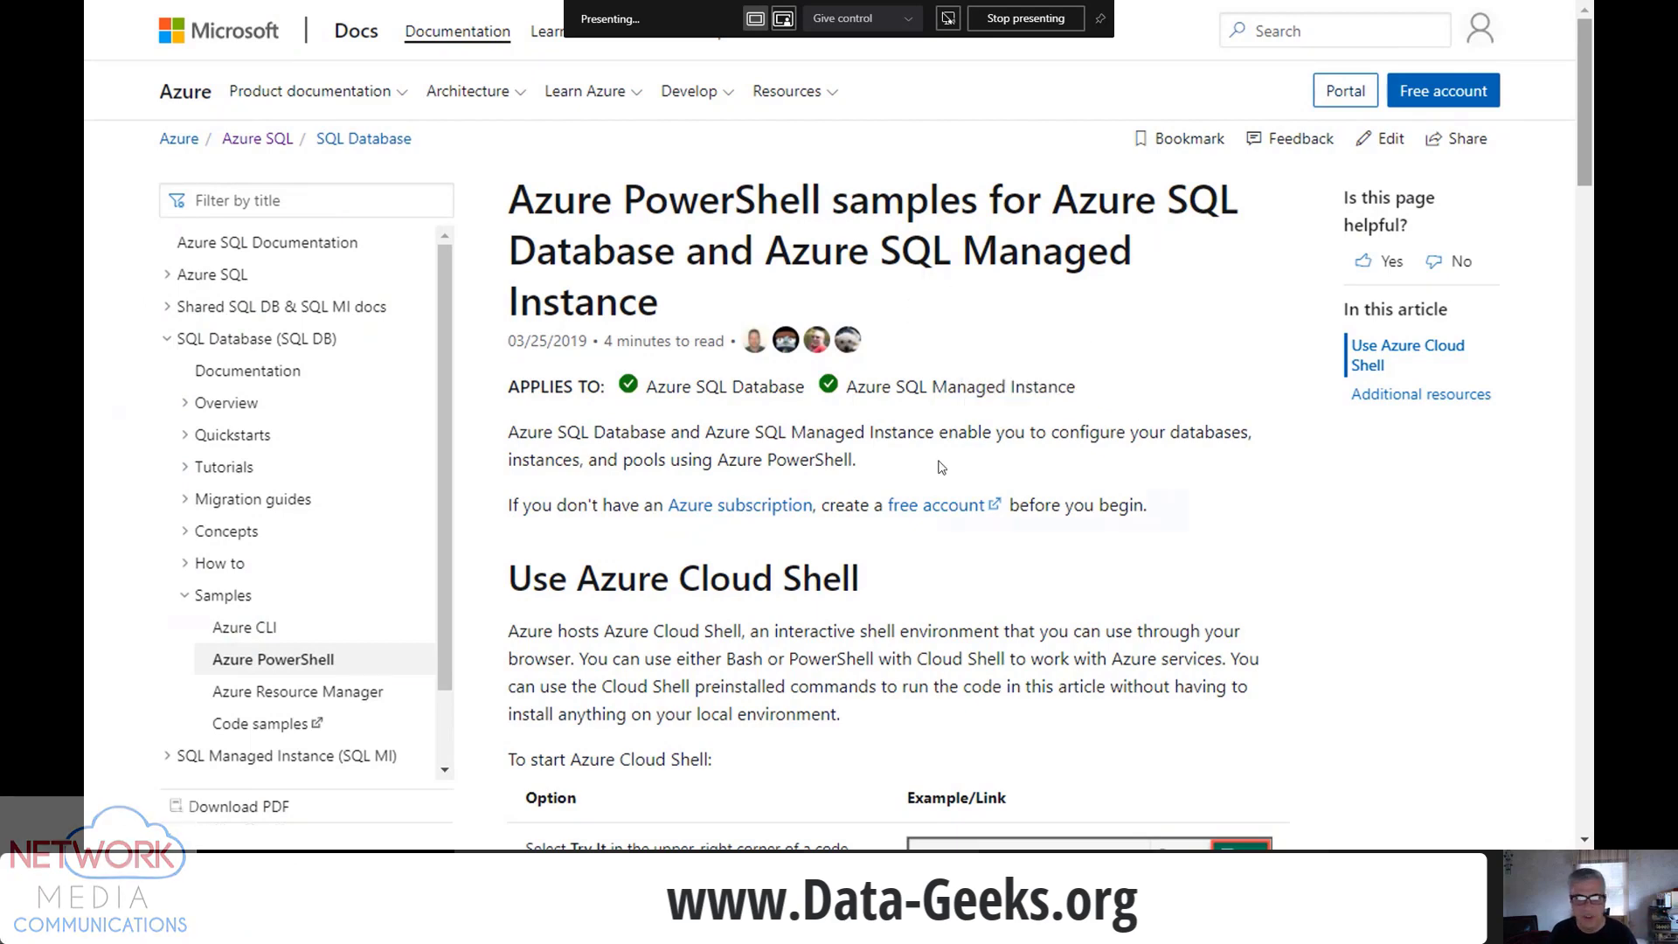
scroll(941, 468, "down", 5)
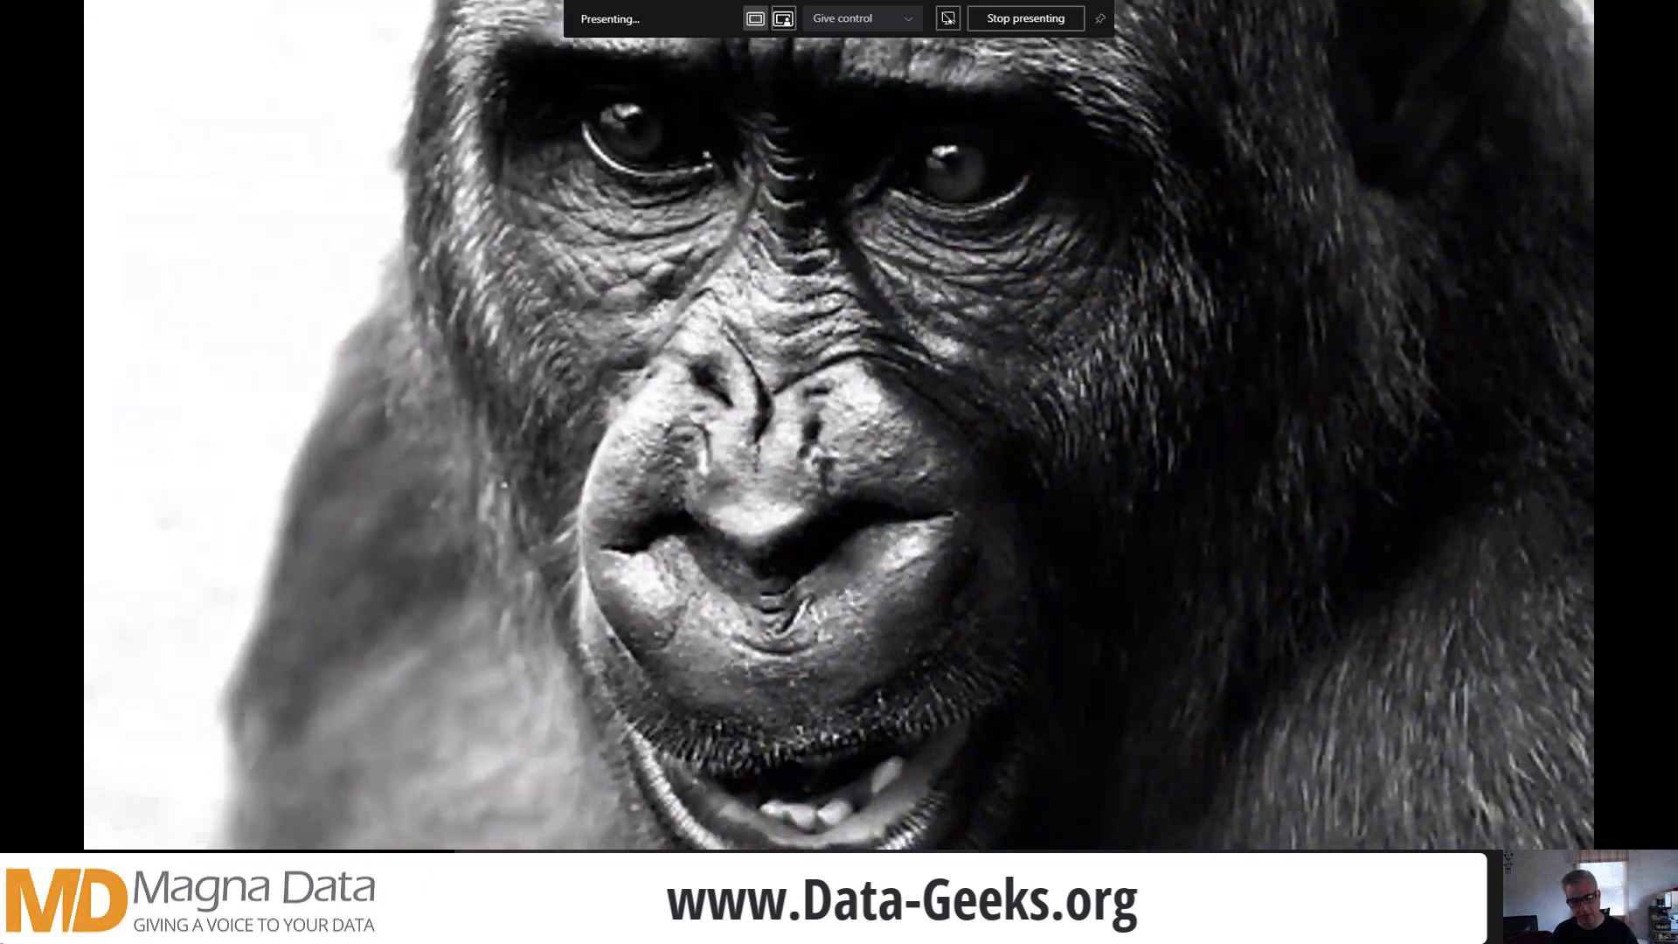
- Advance the slide show to the Azure Web Apps title slide
key("Right")
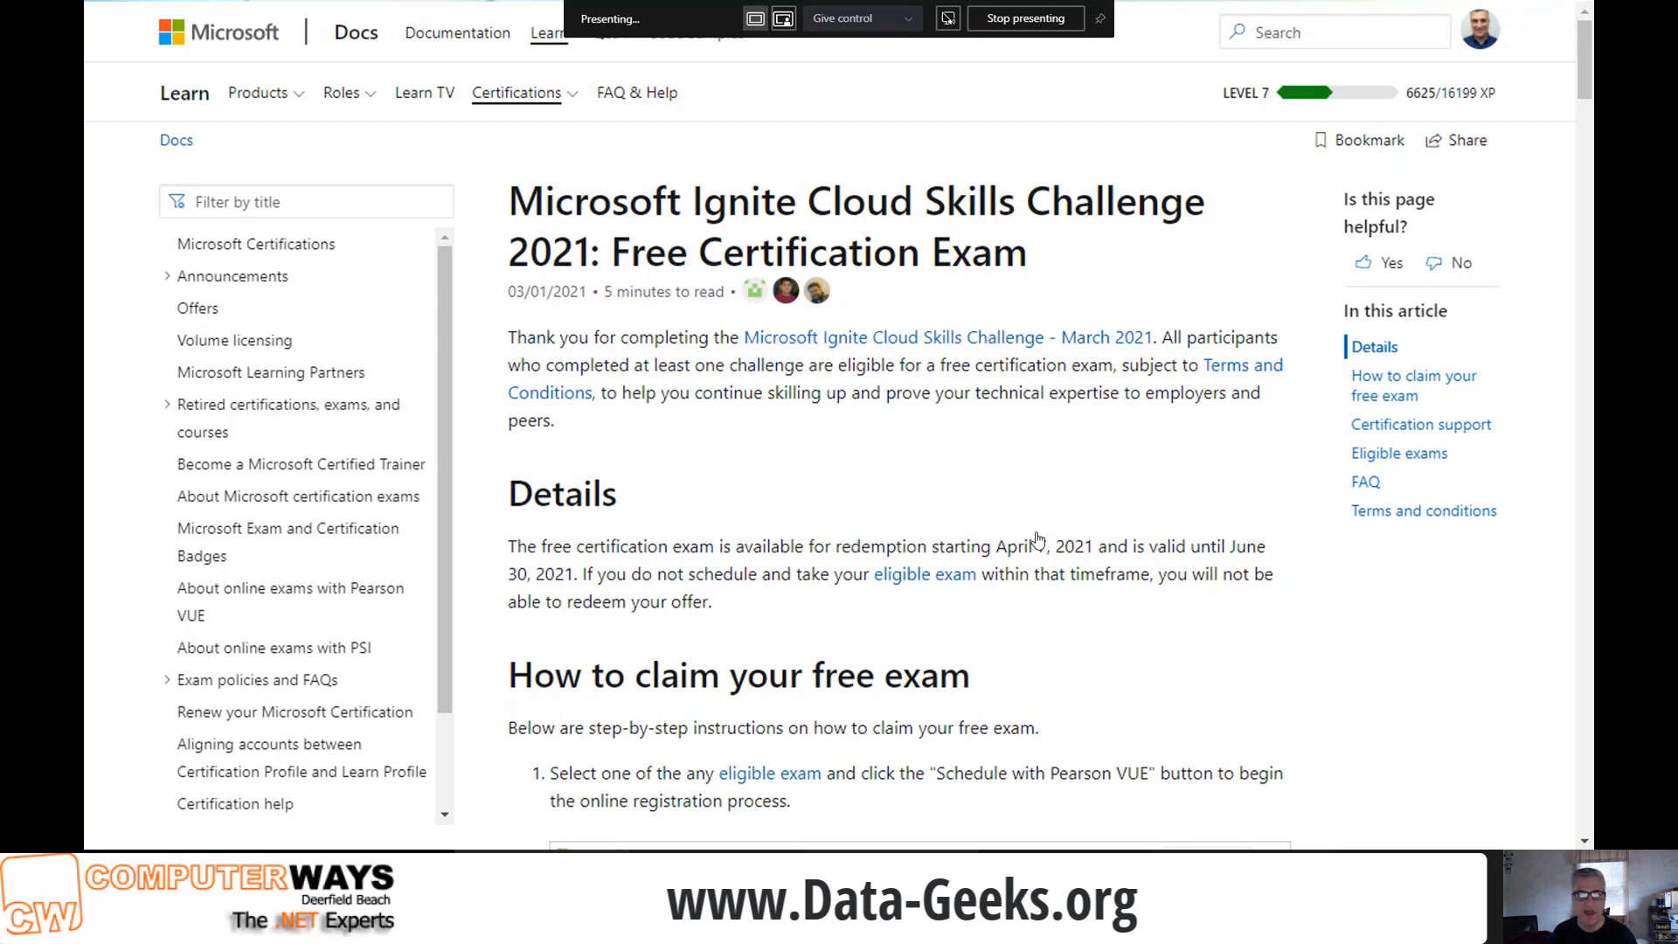
- Switch to the other browser window to reach the Learn TV page
key("alt+Tab")
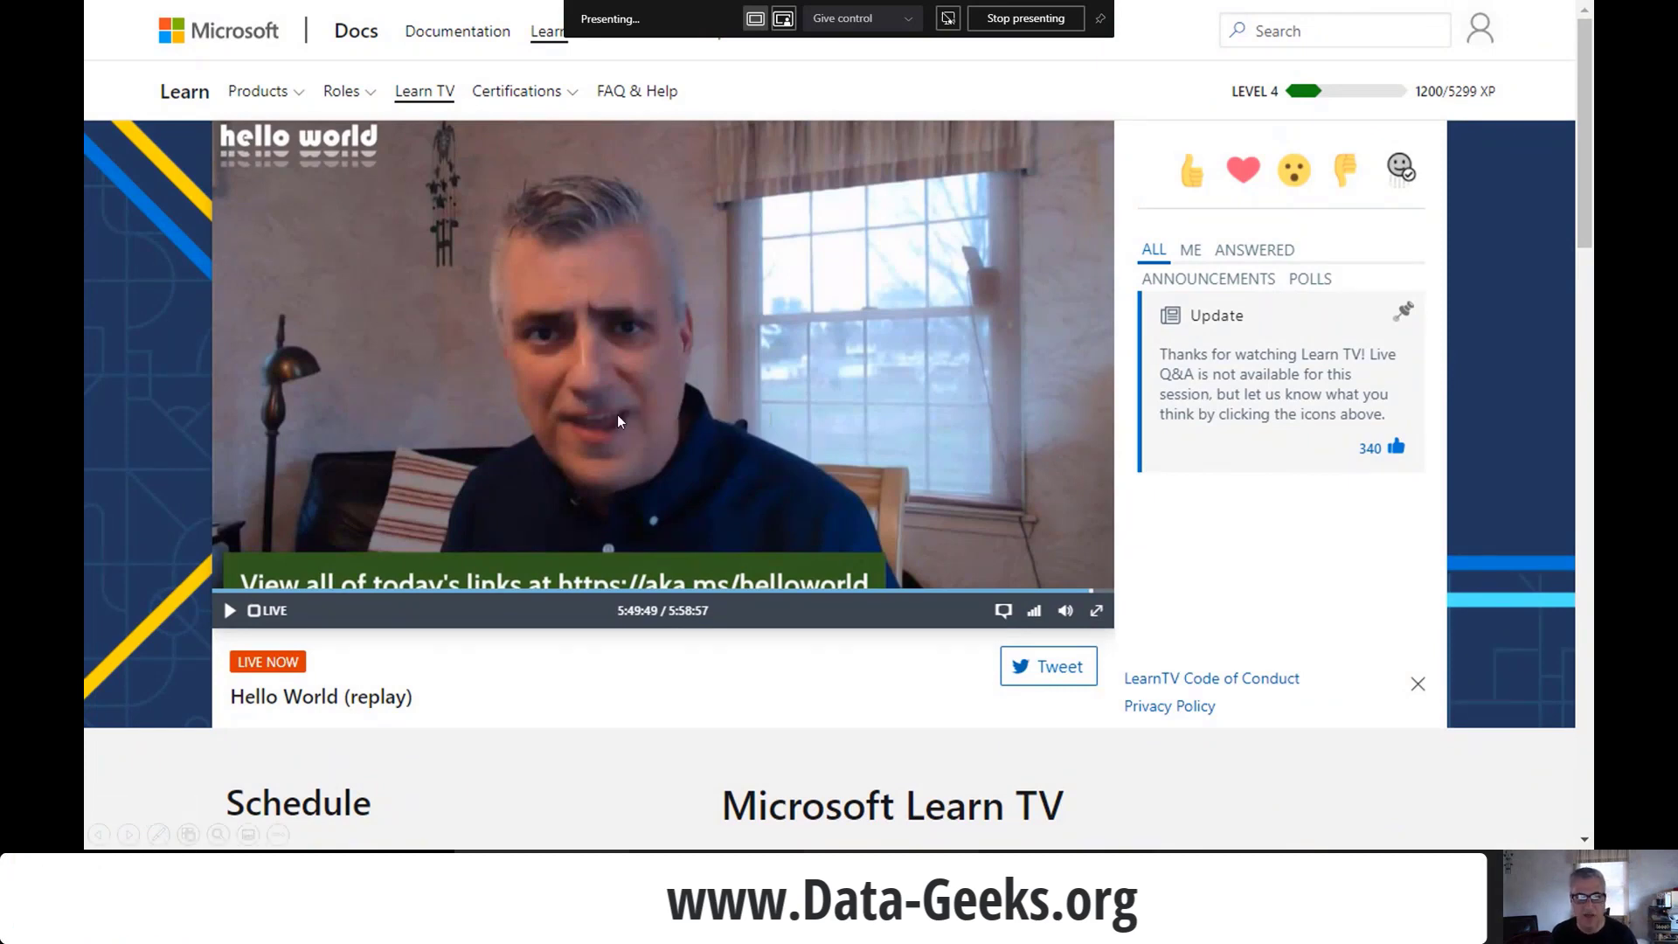
- Exit full screen, play the upcoming Learn TV video, and close the Learn TV tab
key("F11")
key("F5")
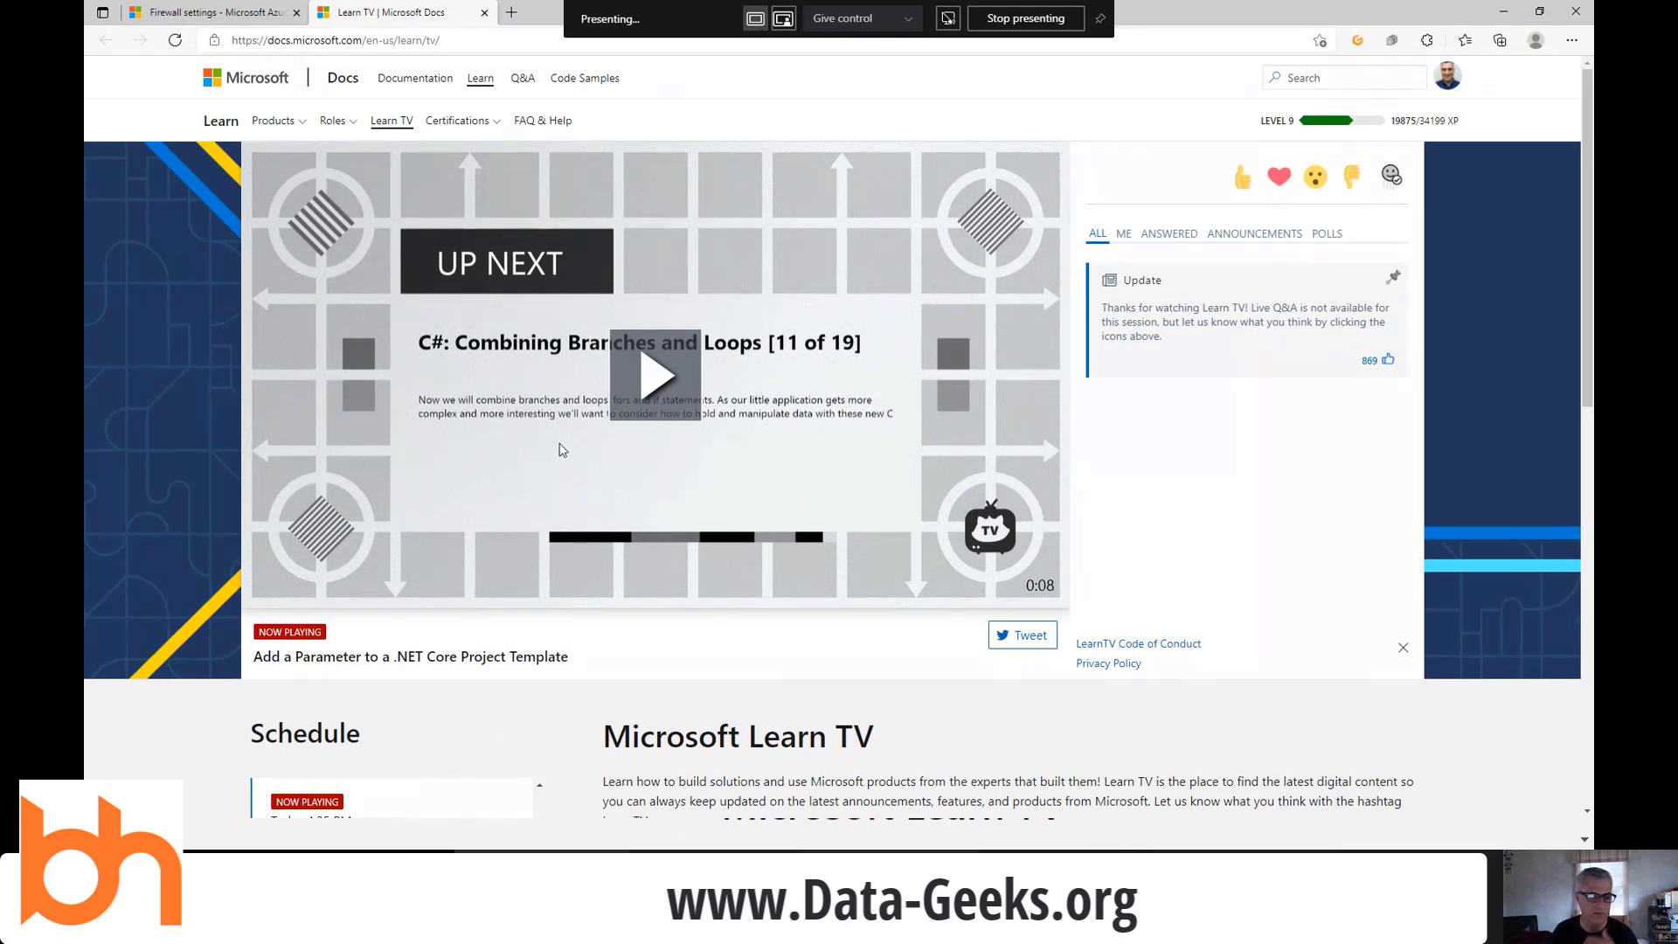
left_click(477, 367)
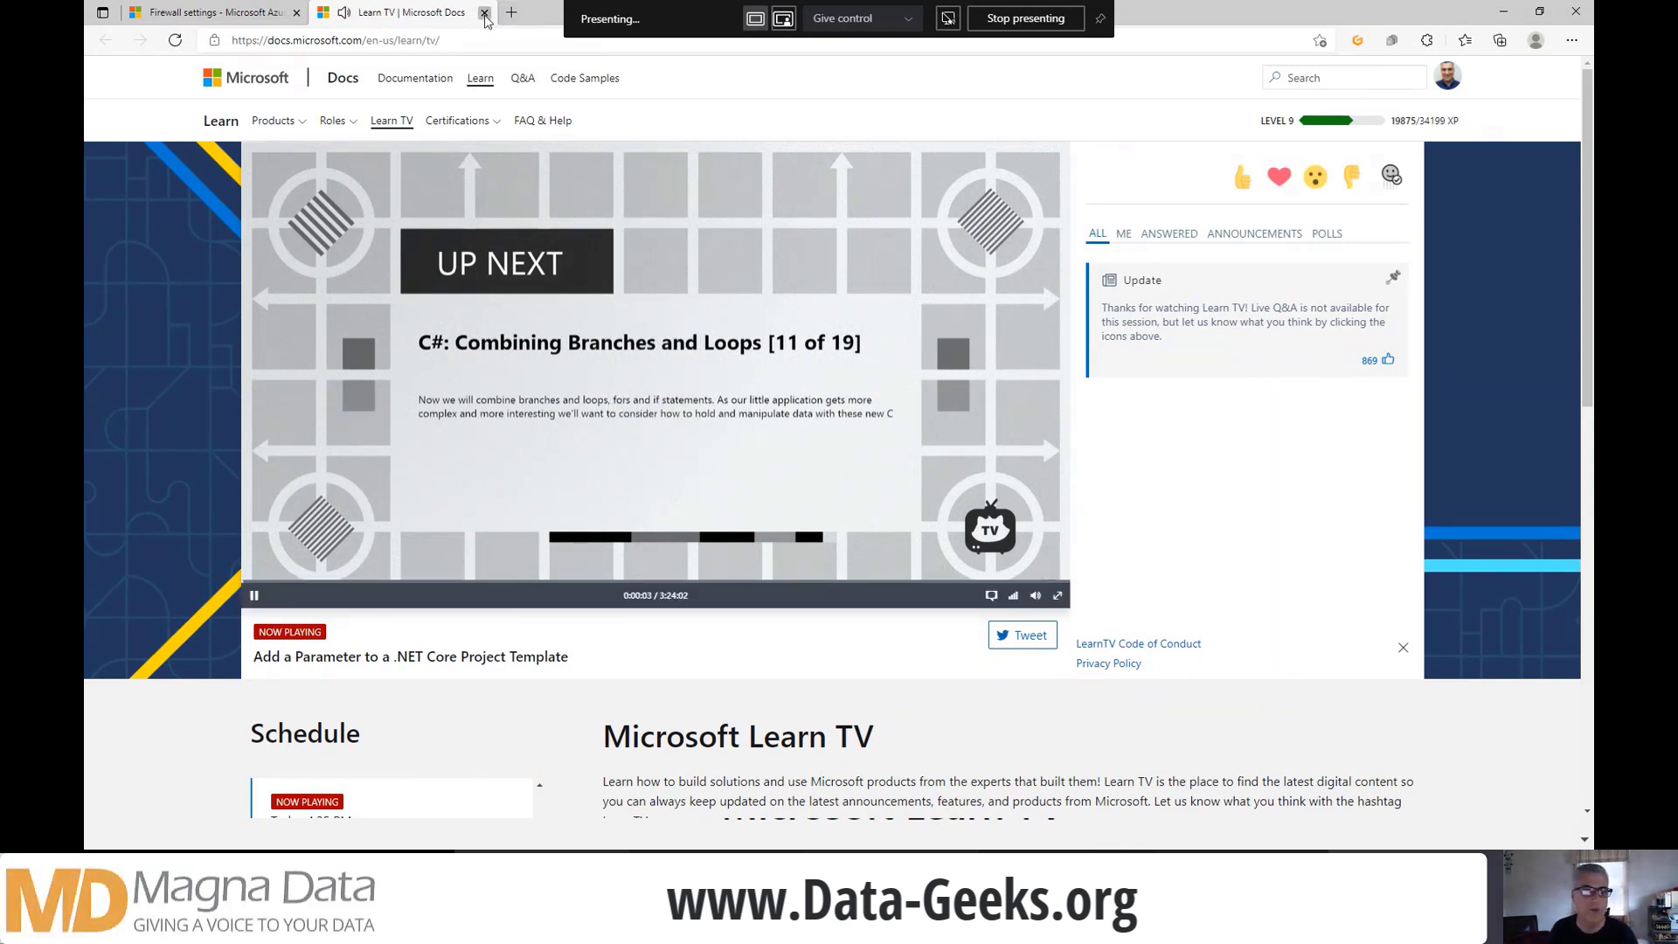
key("ctrl+w")
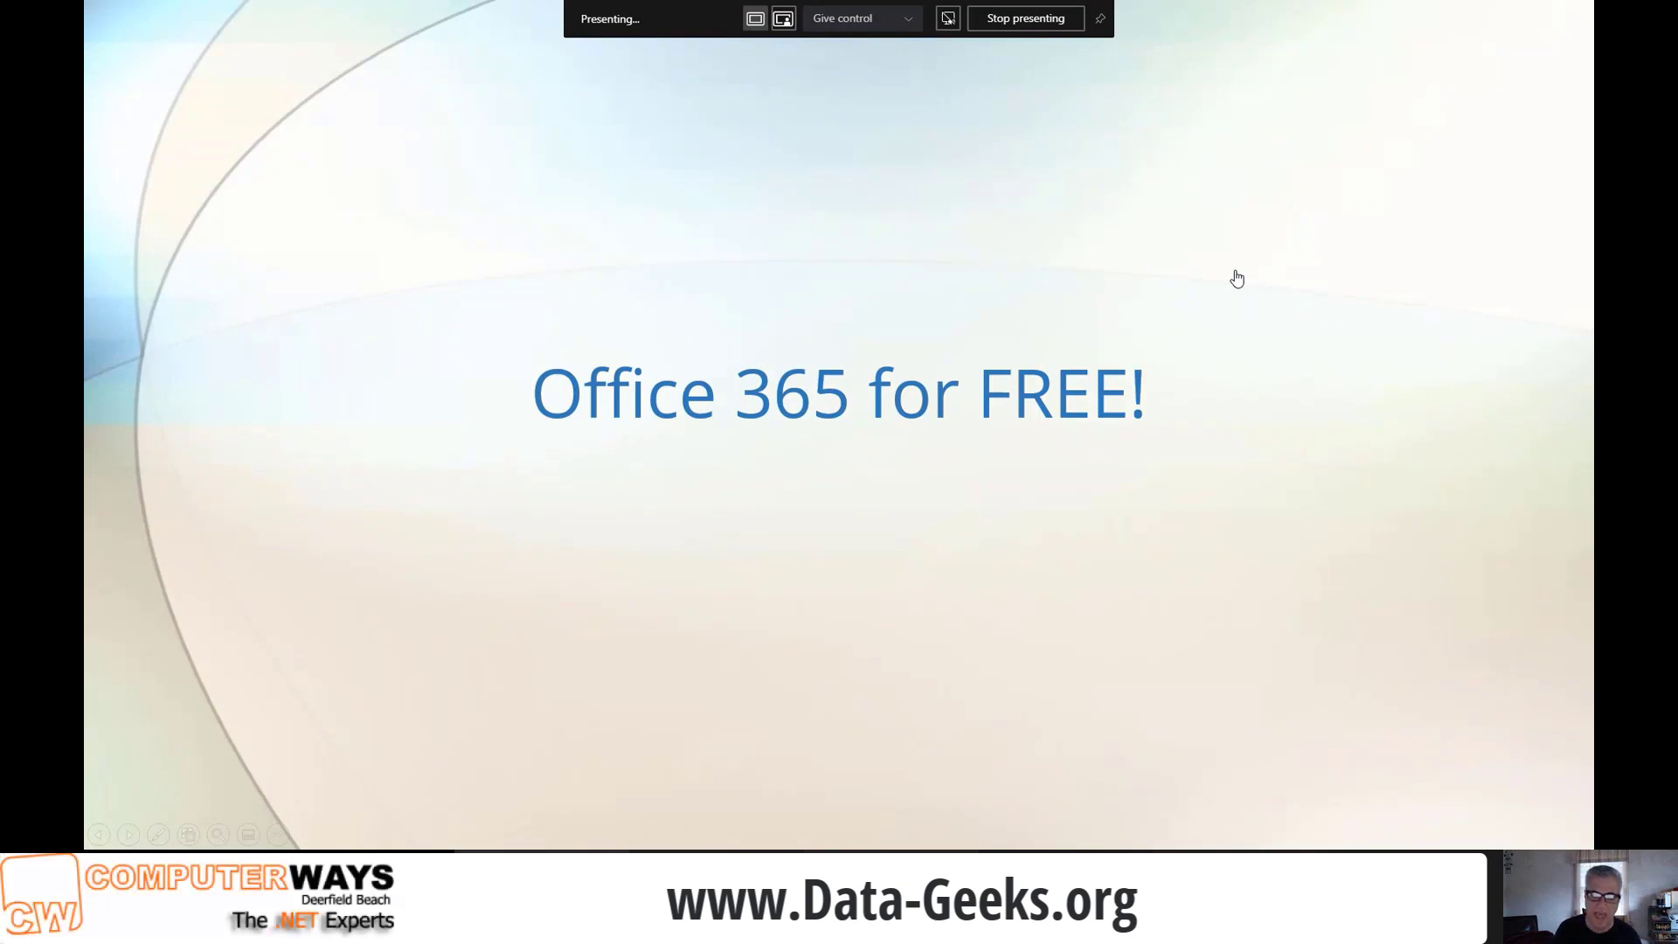
- Advance past the Microsoft 365 Dev Center slide to the 'Questions? Thanks!' slide
key("Right")
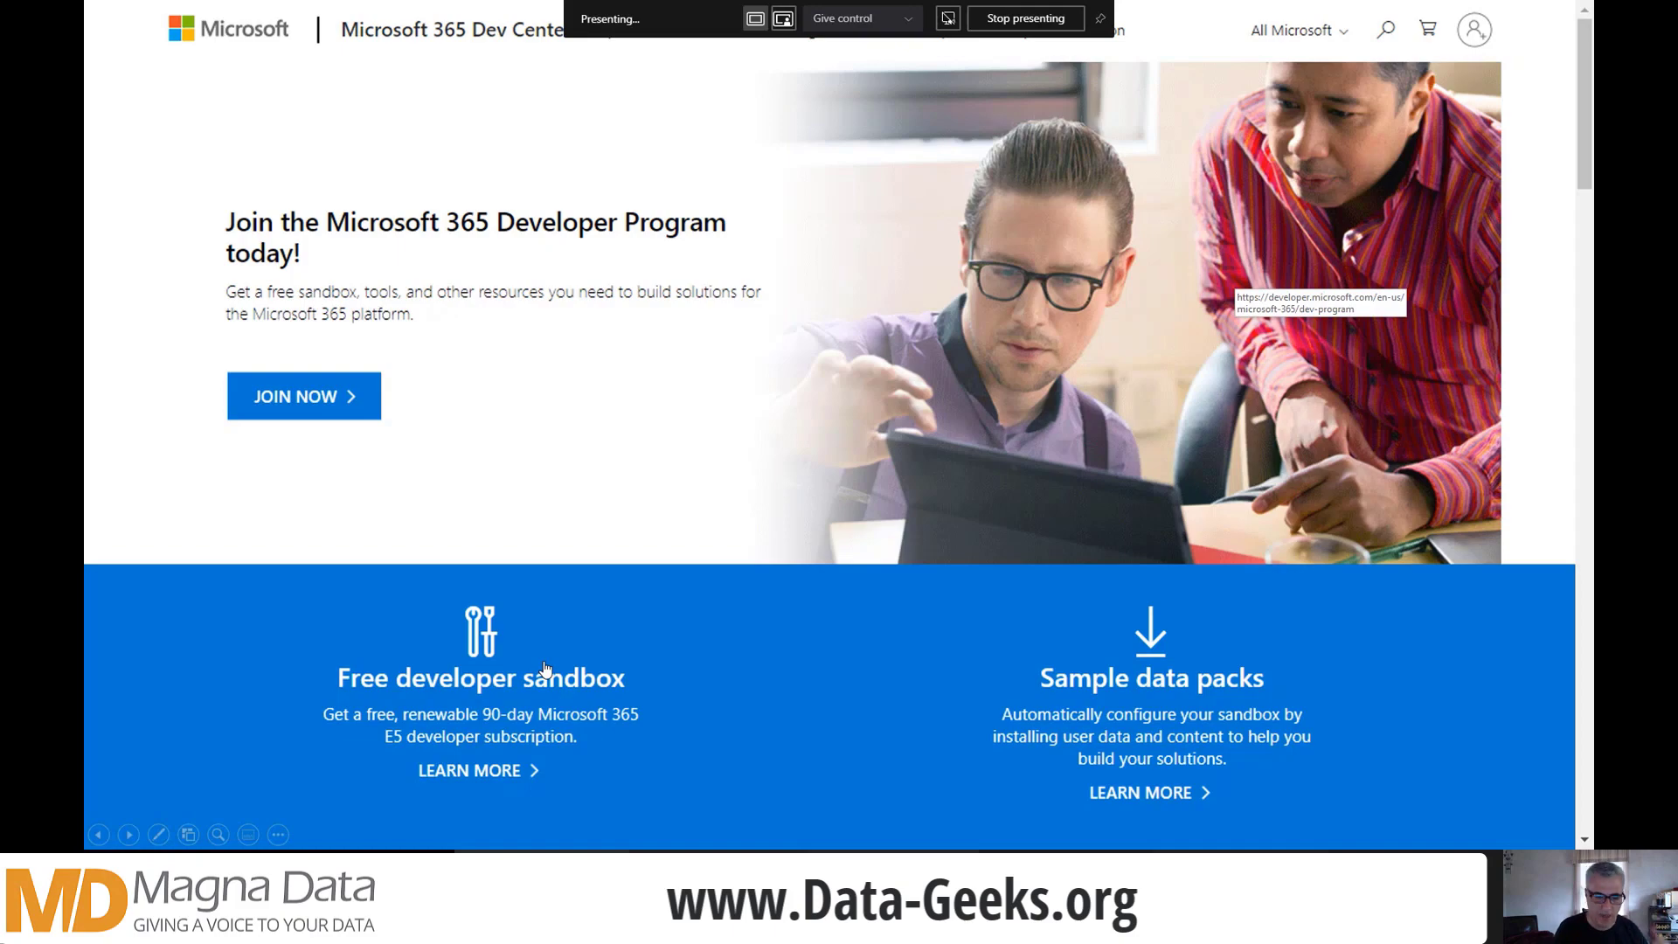
key("Right")
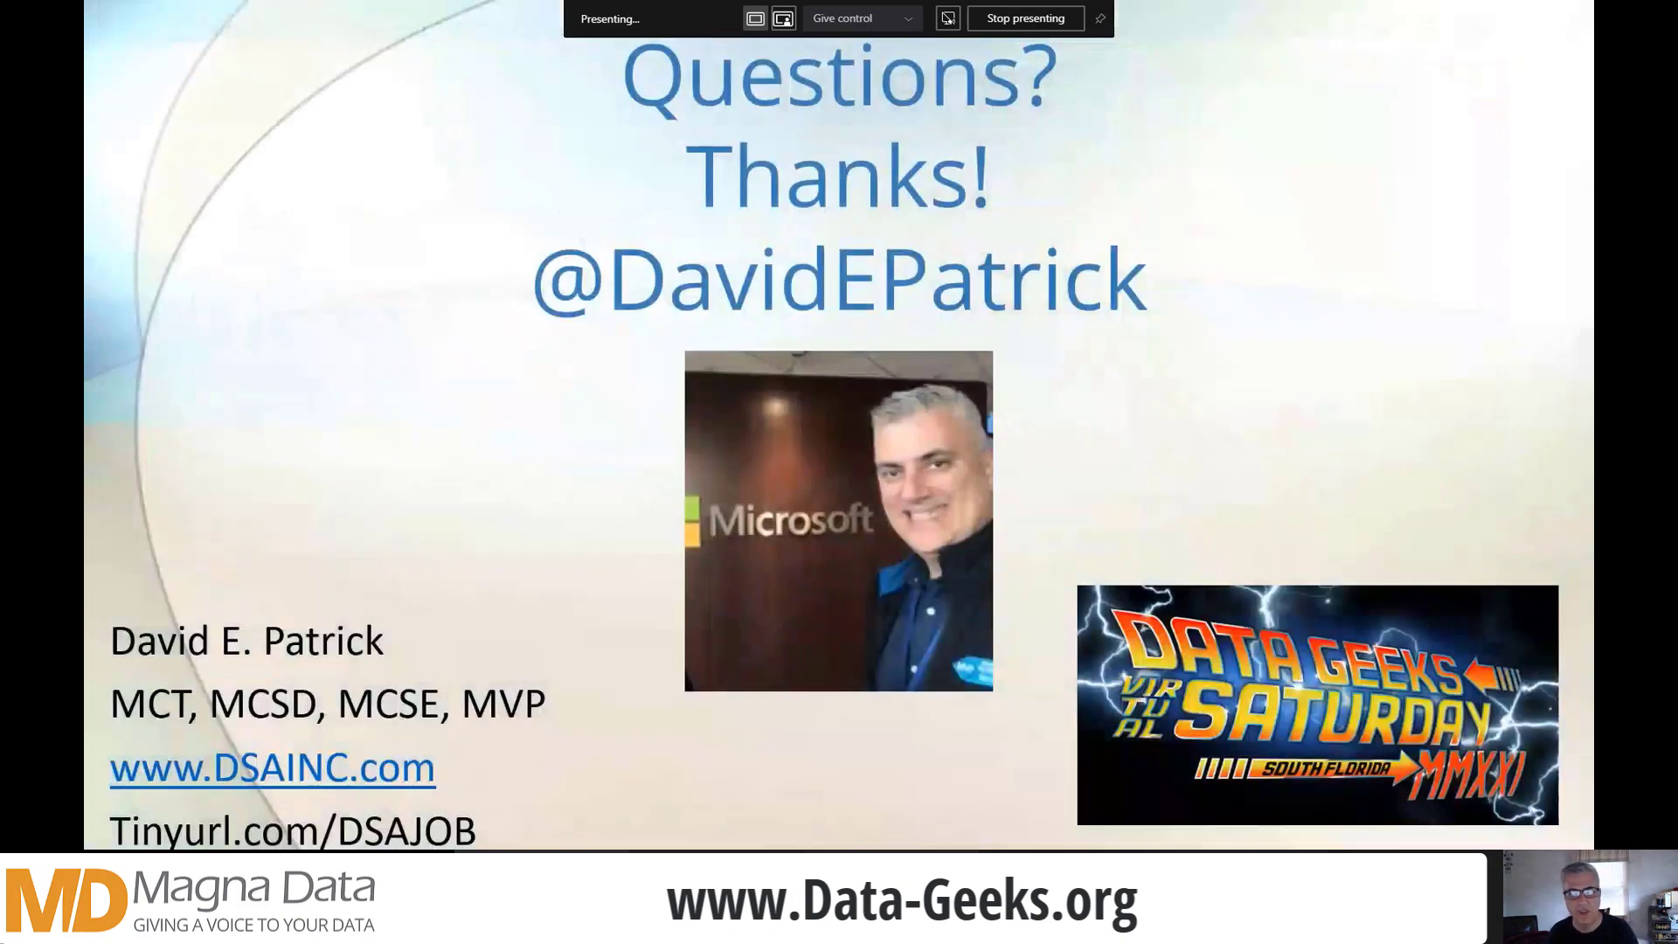